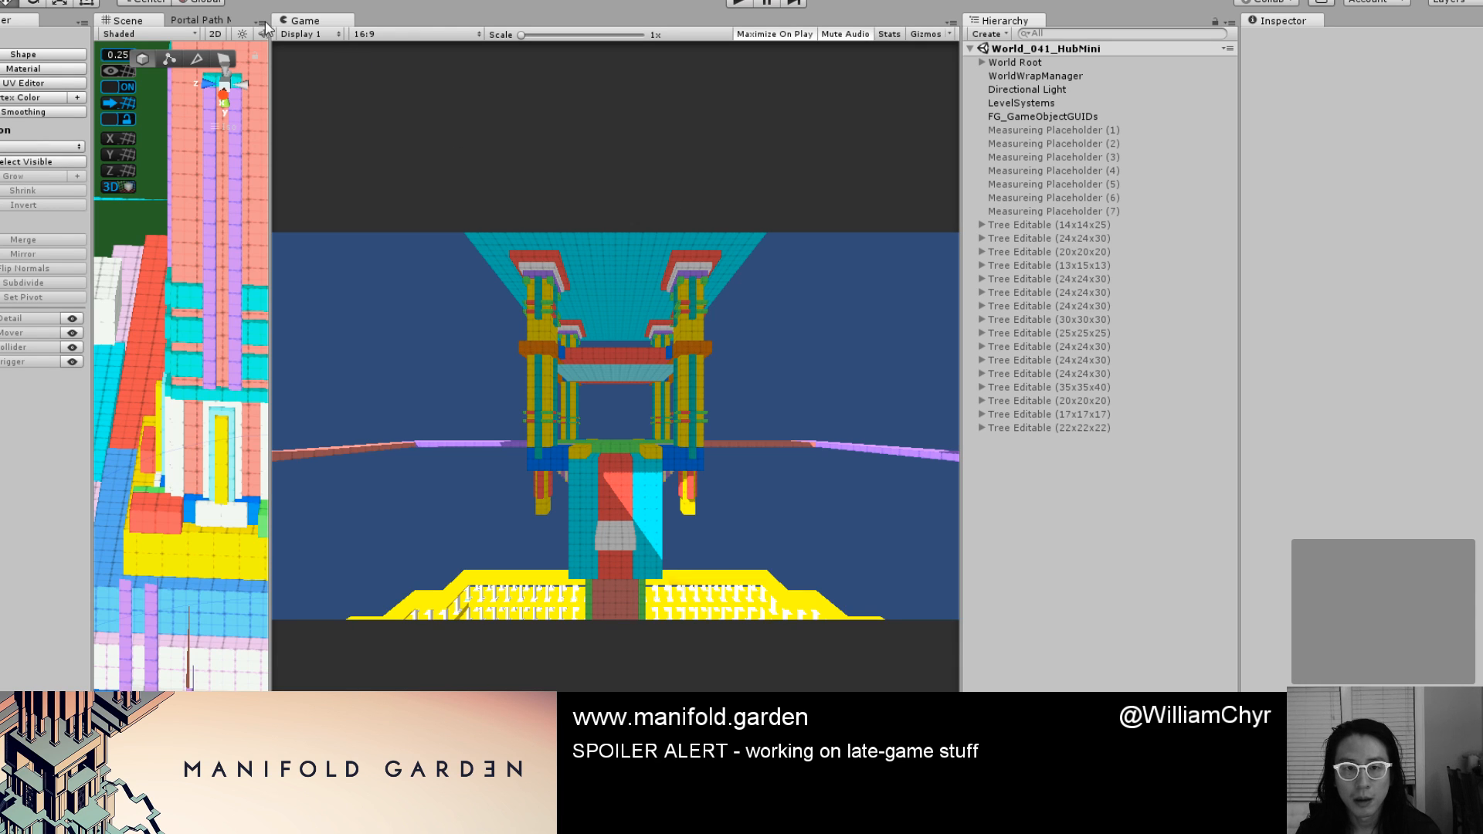
Dock the Game view together with the Scene view, widen the shared viewport area, and bring the Scene view forward.
drag(231, 22, 246, 22)
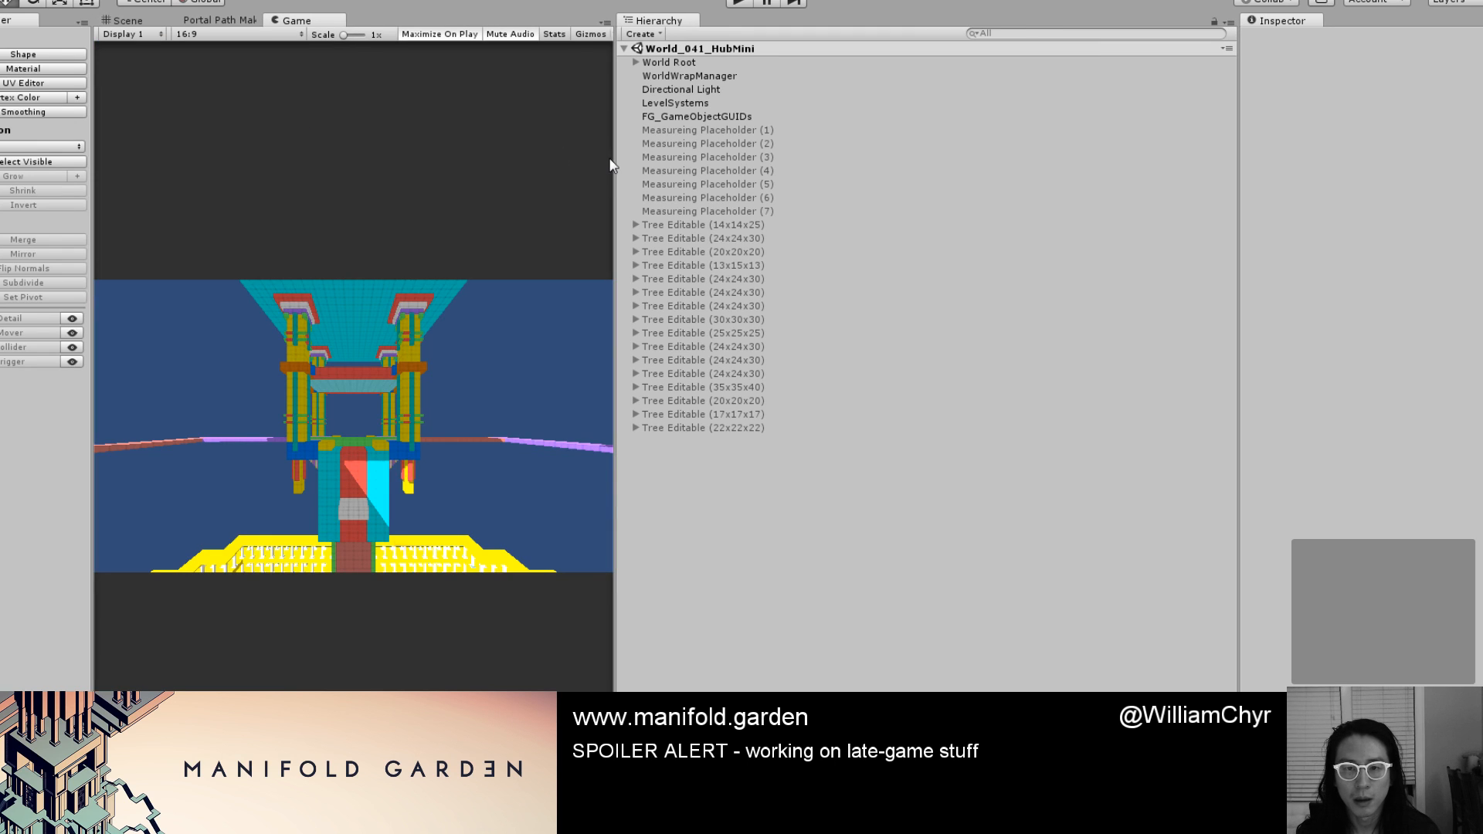
drag(614, 186, 1374, 210)
scroll(694, 258, up, 1)
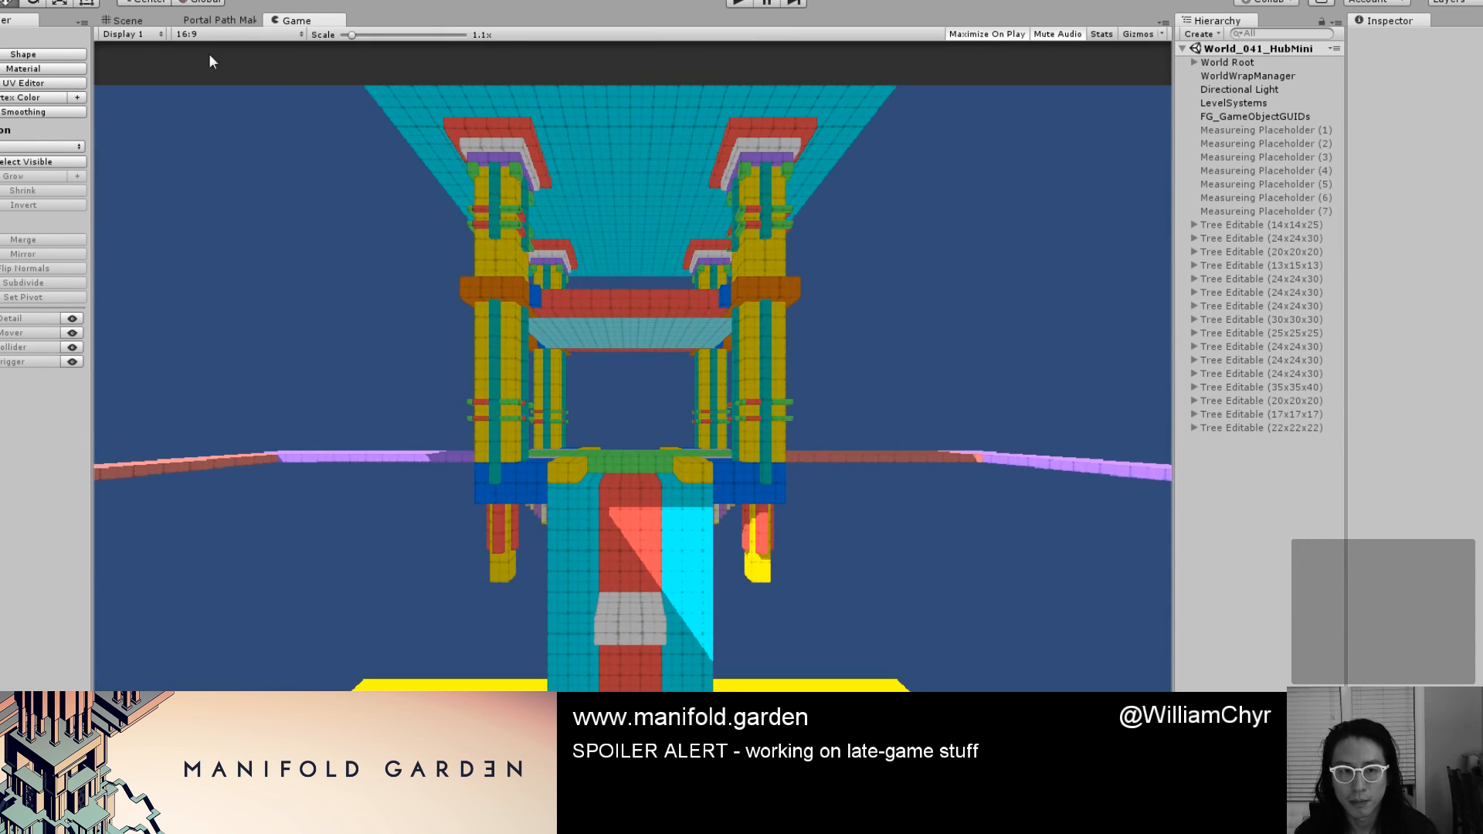
click(128, 20)
Open the World_011_MiniSteps scene.
scroll(551, 208, down, 5)
alt+drag(552, 218, 431, 442)
click(357, 453)
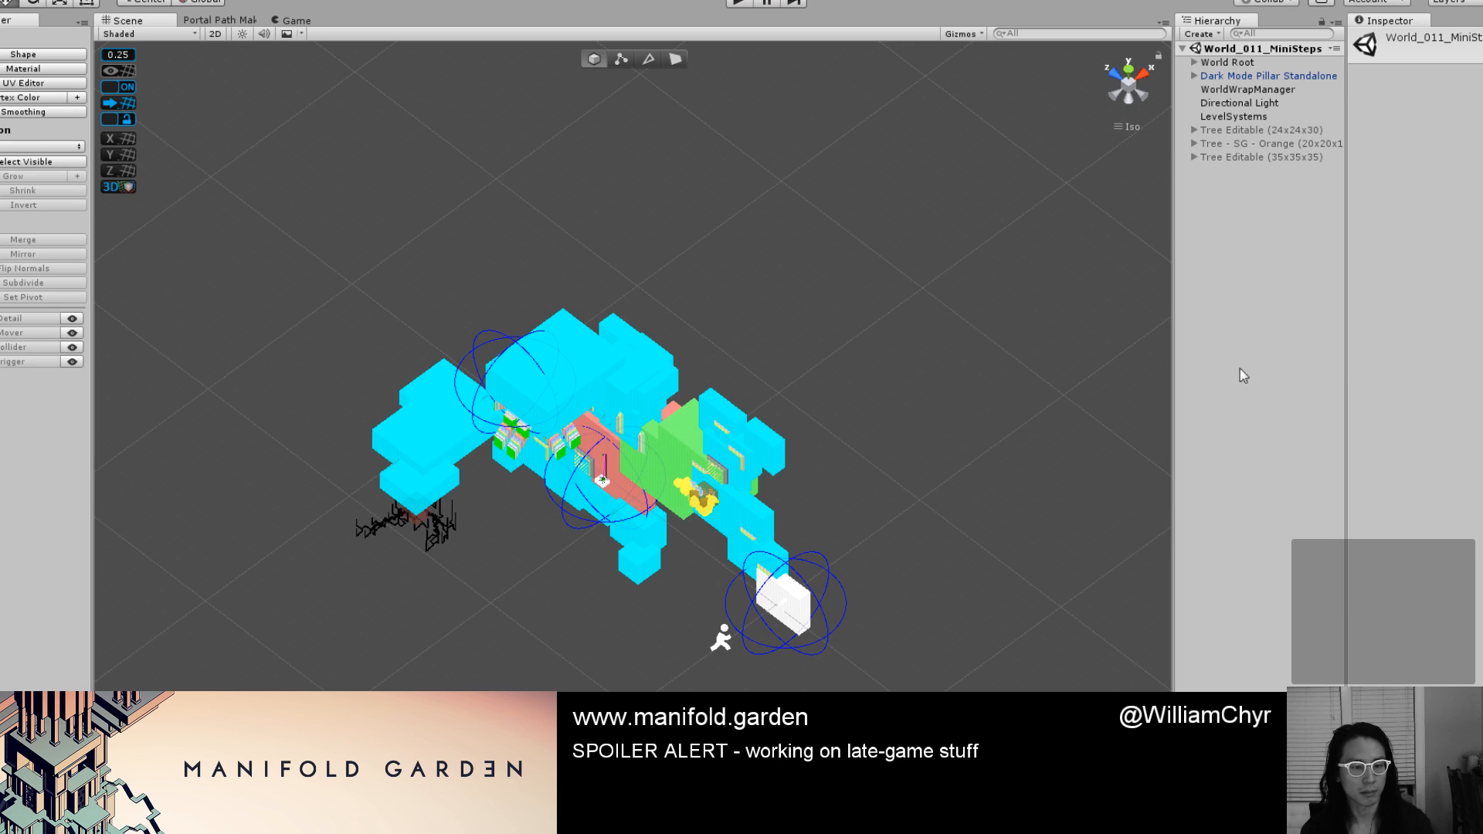
Make the Dark Mode Pillar Standalone object a child of World Root, and clear the selection.
click(1232, 77)
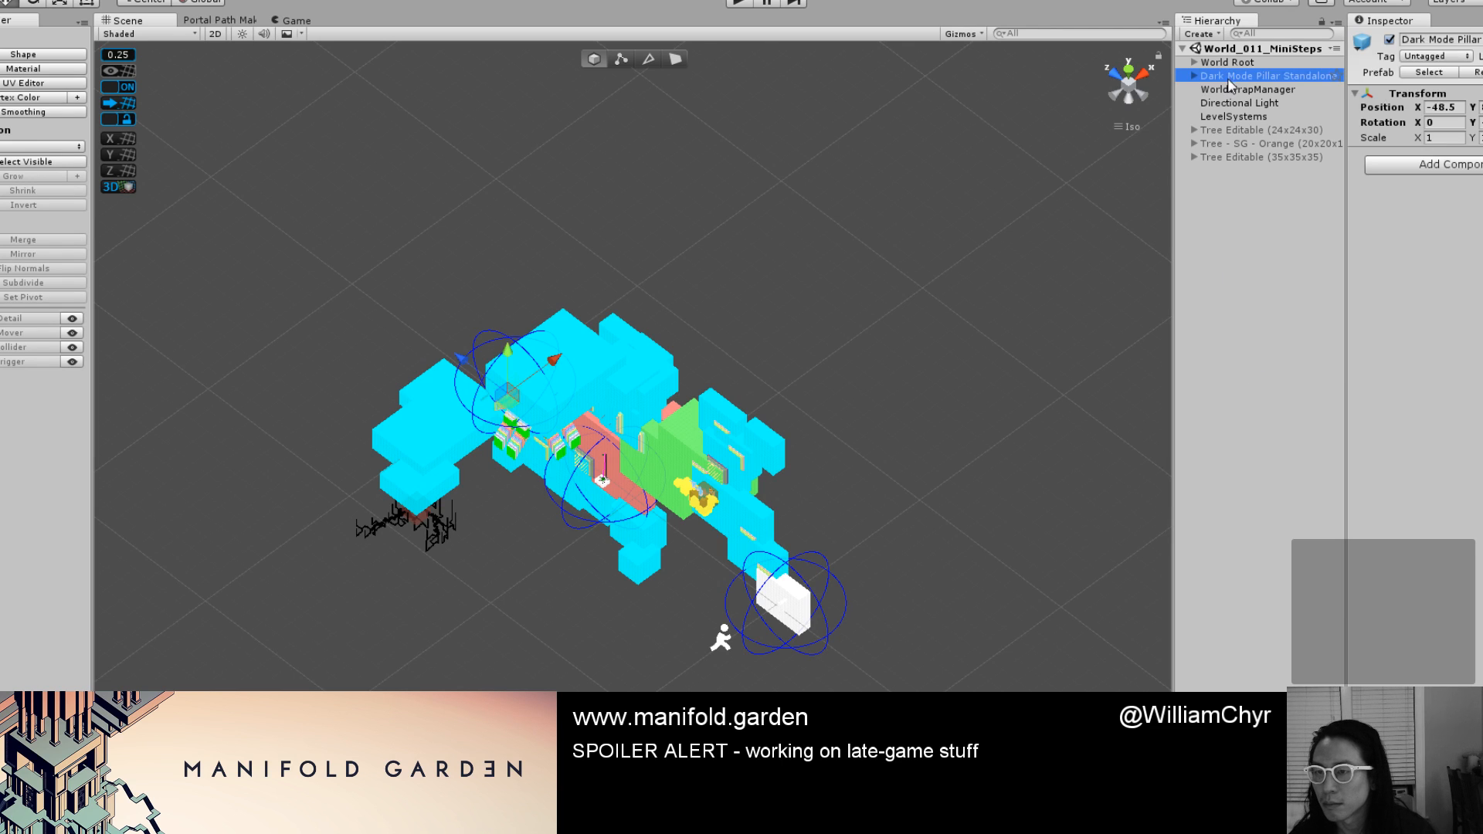
drag(1232, 76, 1229, 63)
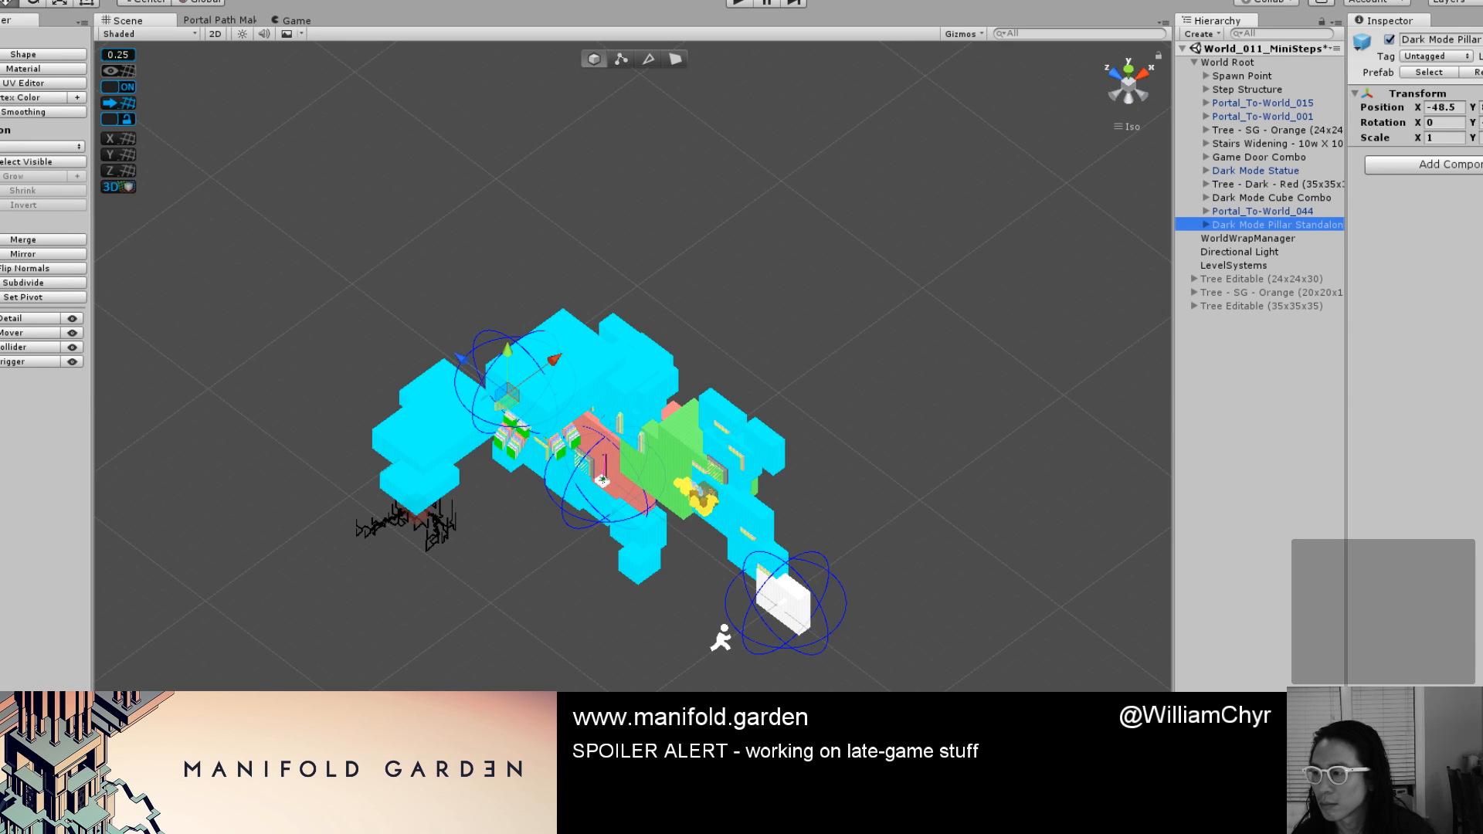
click(821, 264)
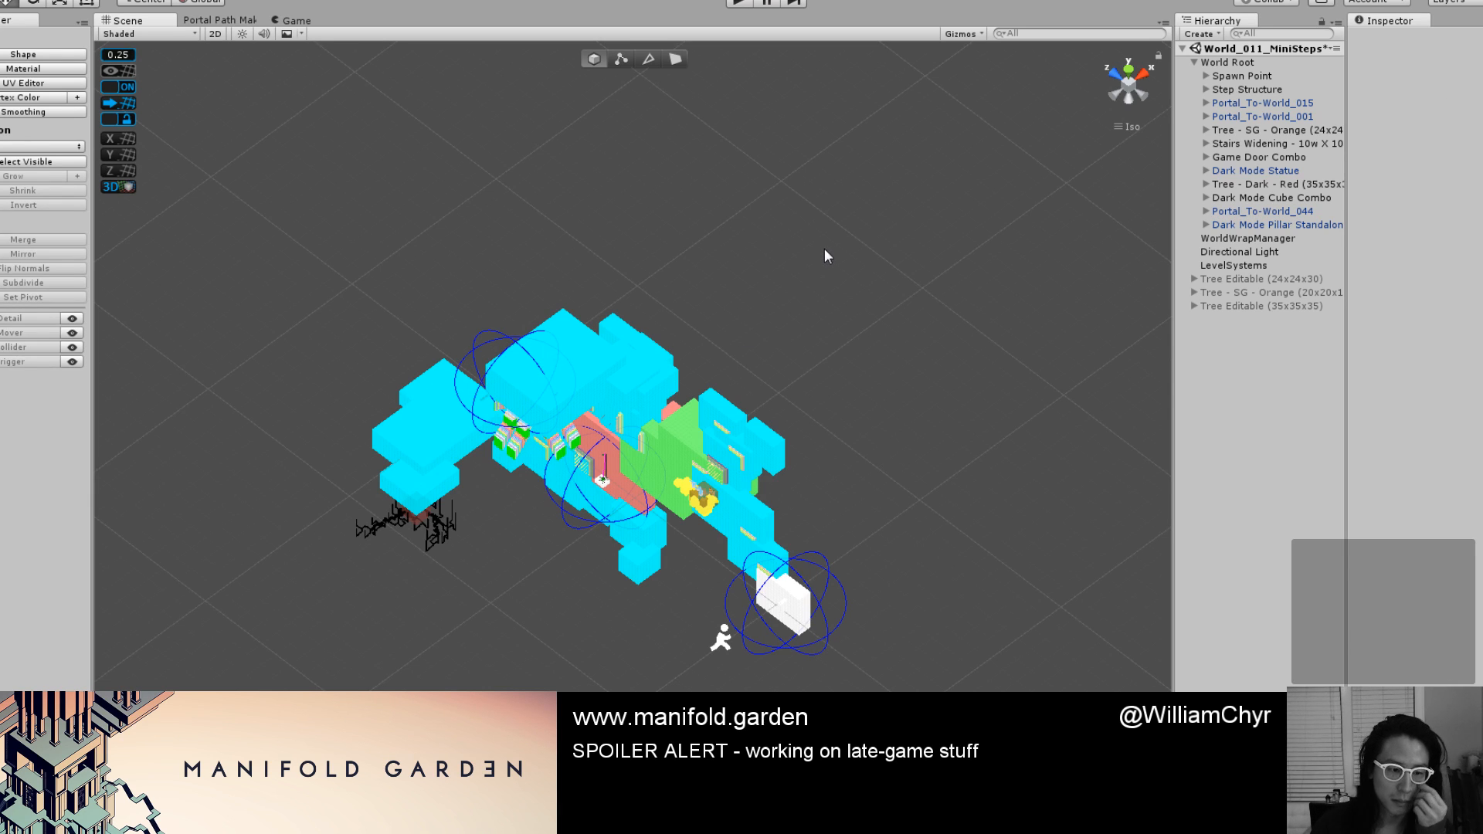
Switch back to the World_041_HubMini scene.
mouse_move(119, 139)
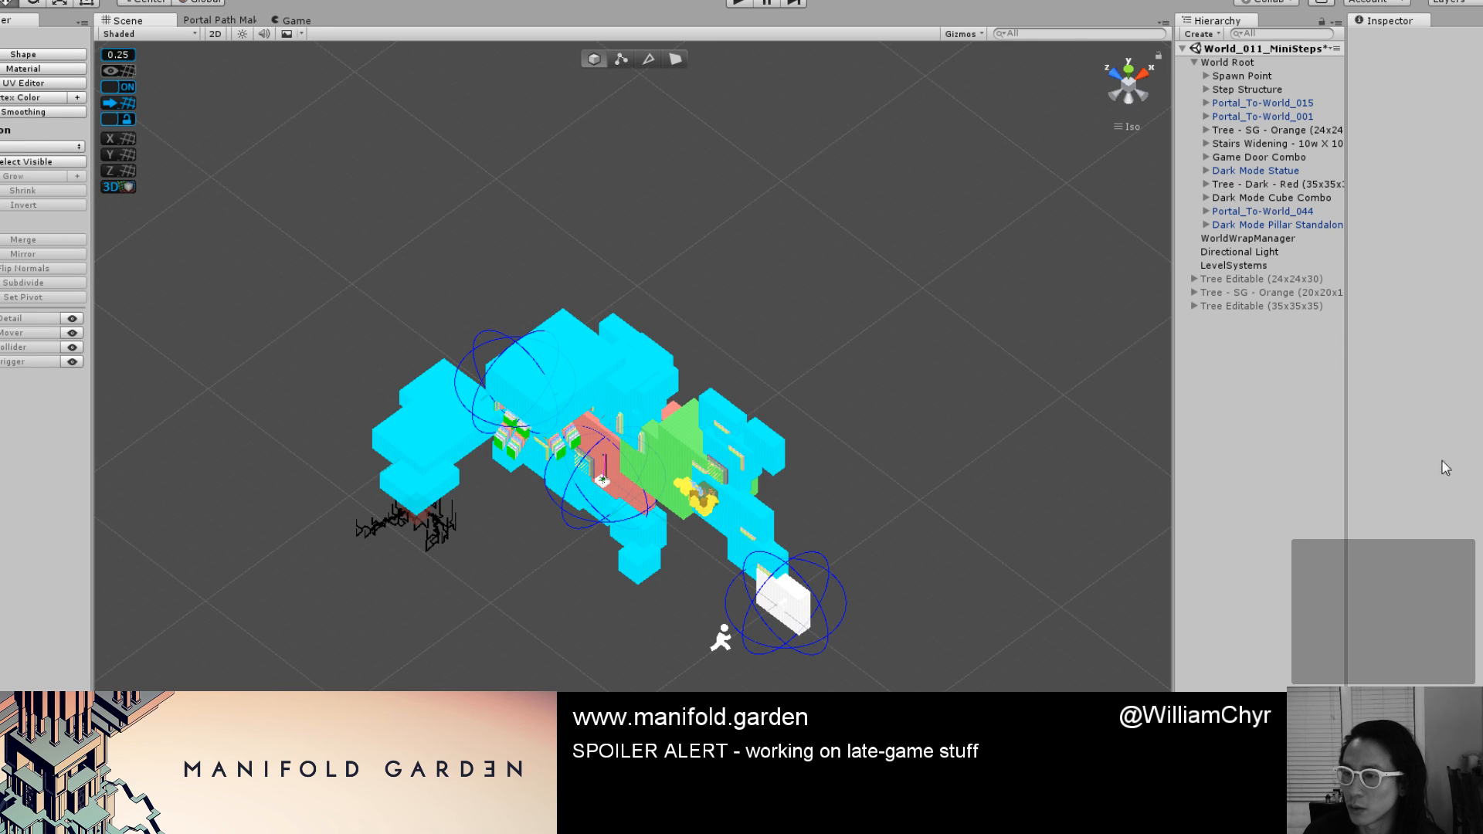
click(290, 3)
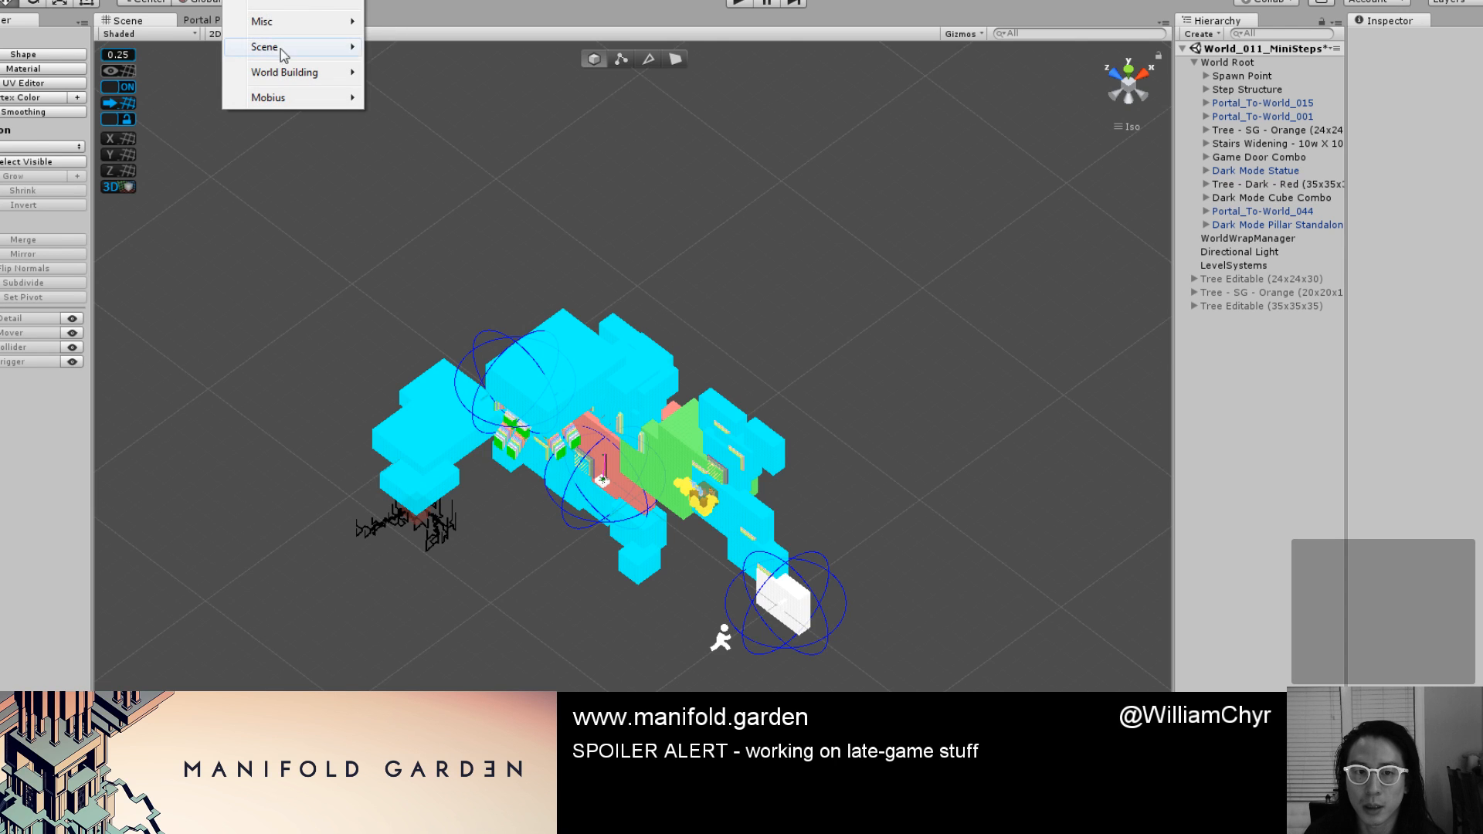
mouse_move(283, 54)
click(453, 129)
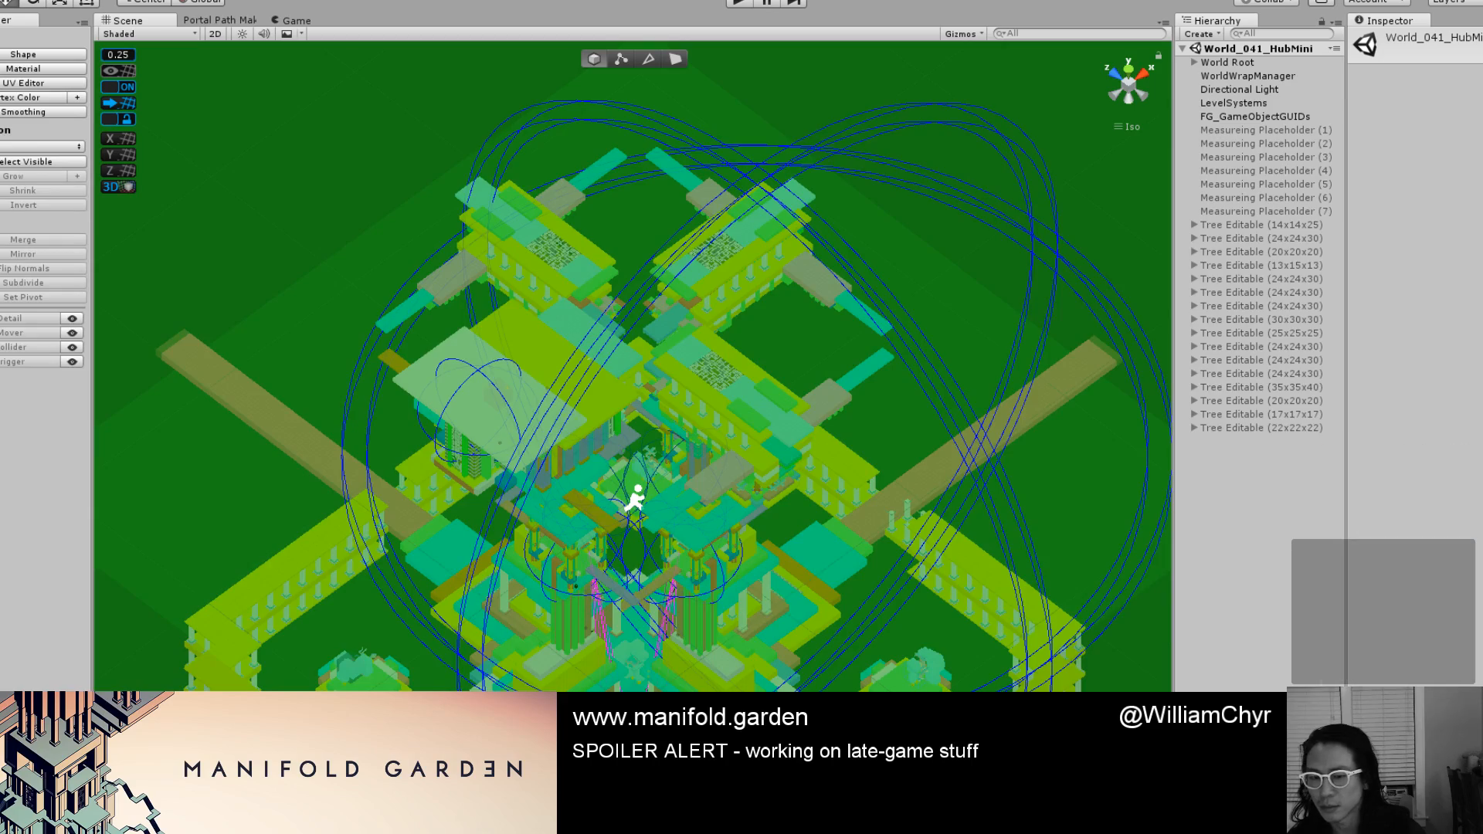
Examine the hub level's colonnades, islands and central towers, focusing on the blue tree island and the pillar block beside it.
scroll(776, 462, up, 8)
scroll(605, 429, up, 3)
scroll(587, 431, down, 3)
alt+drag(417, 532, 502, 488)
middle_drag(502, 488, 699, 359)
alt+drag(699, 359, 503, 448)
click(230, 525)
scroll(606, 500, down, 5)
scroll(722, 512, up, 6)
alt+drag(722, 513, 546, 488)
scroll(266, 541, up, 8)
middle_drag(250, 553, 420, 649)
scroll(241, 541, up, 2)
scroll(243, 531, down, 2)
scroll(516, 533, up, 10)
scroll(522, 511, down, 3)
middle_drag(522, 511, 671, 517)
alt+drag(672, 518, 460, 512)
scroll(619, 451, down, 10)
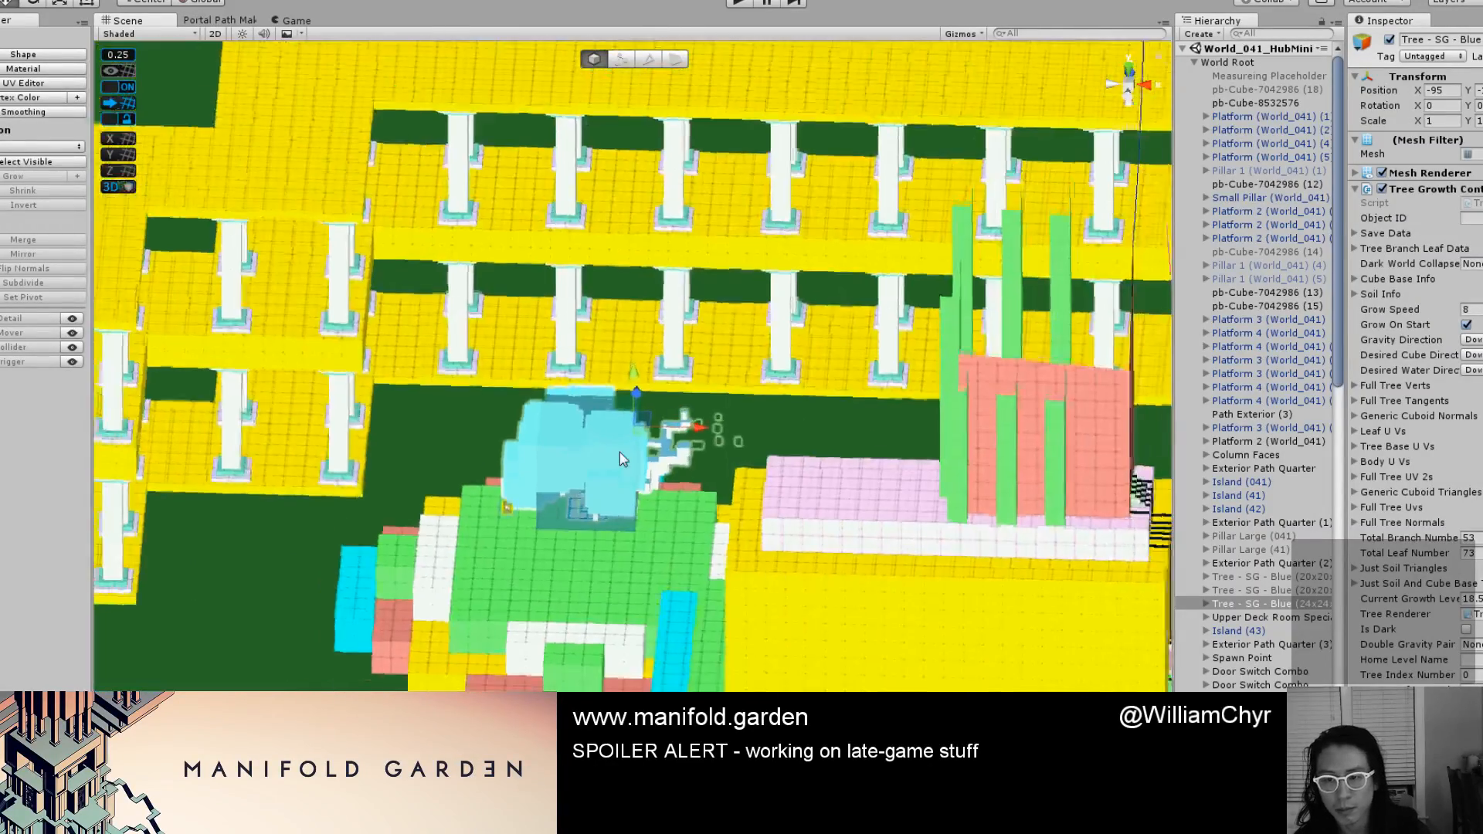
scroll(761, 530, down, 10)
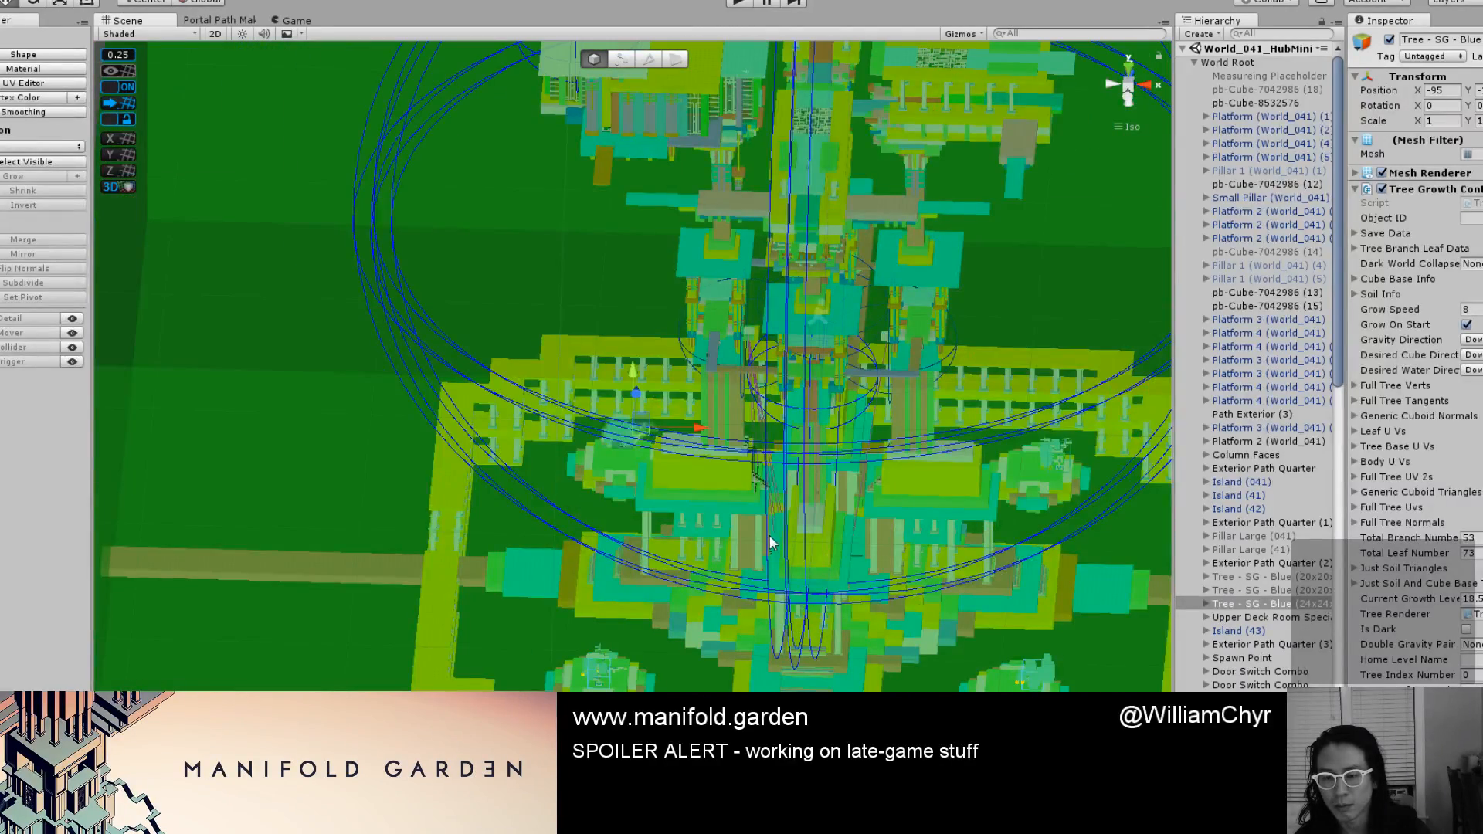
scroll(770, 541, up, 8)
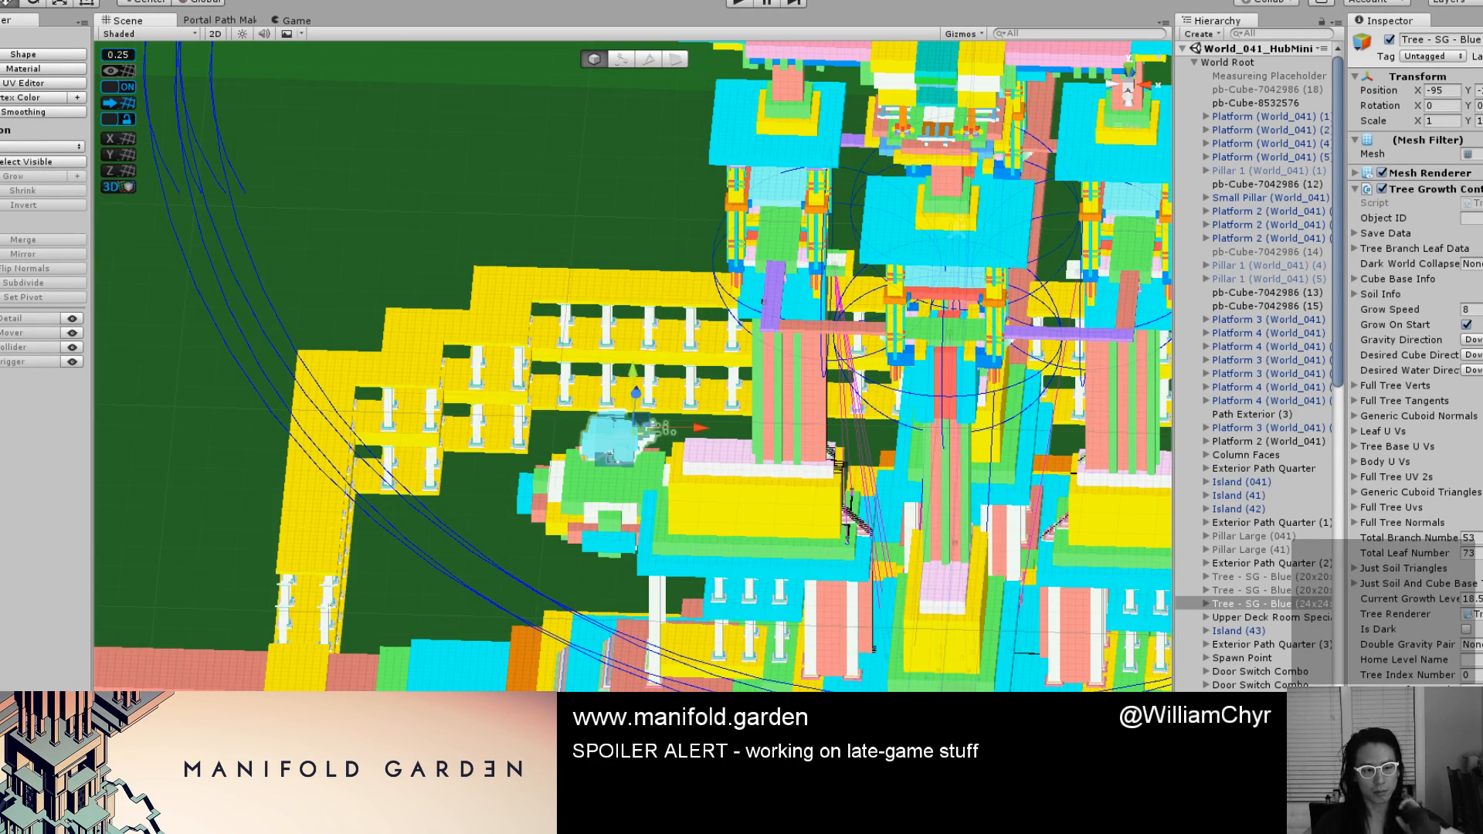
click(788, 356)
key(f)
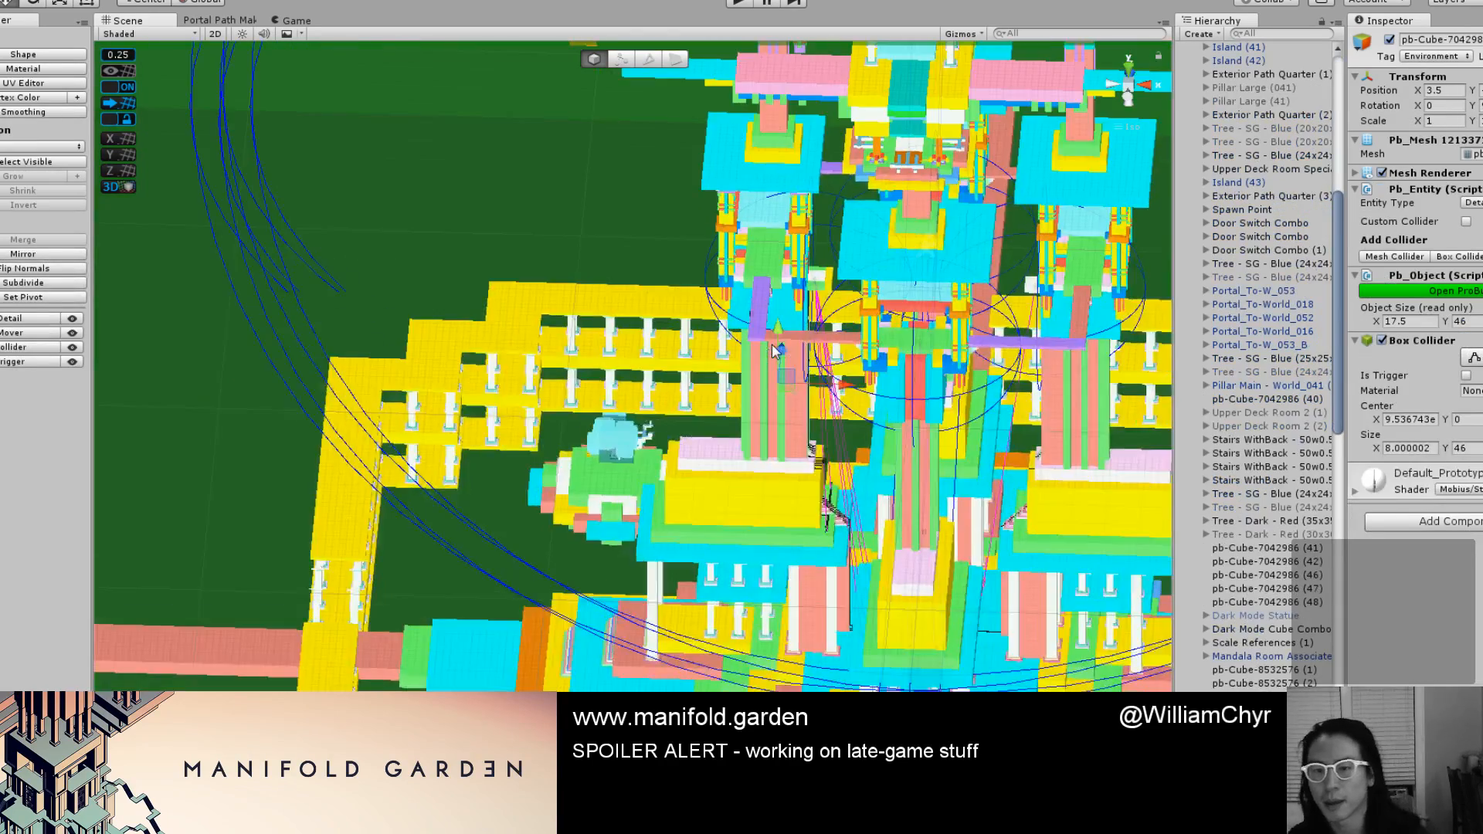
scroll(1236, 155, up, 10)
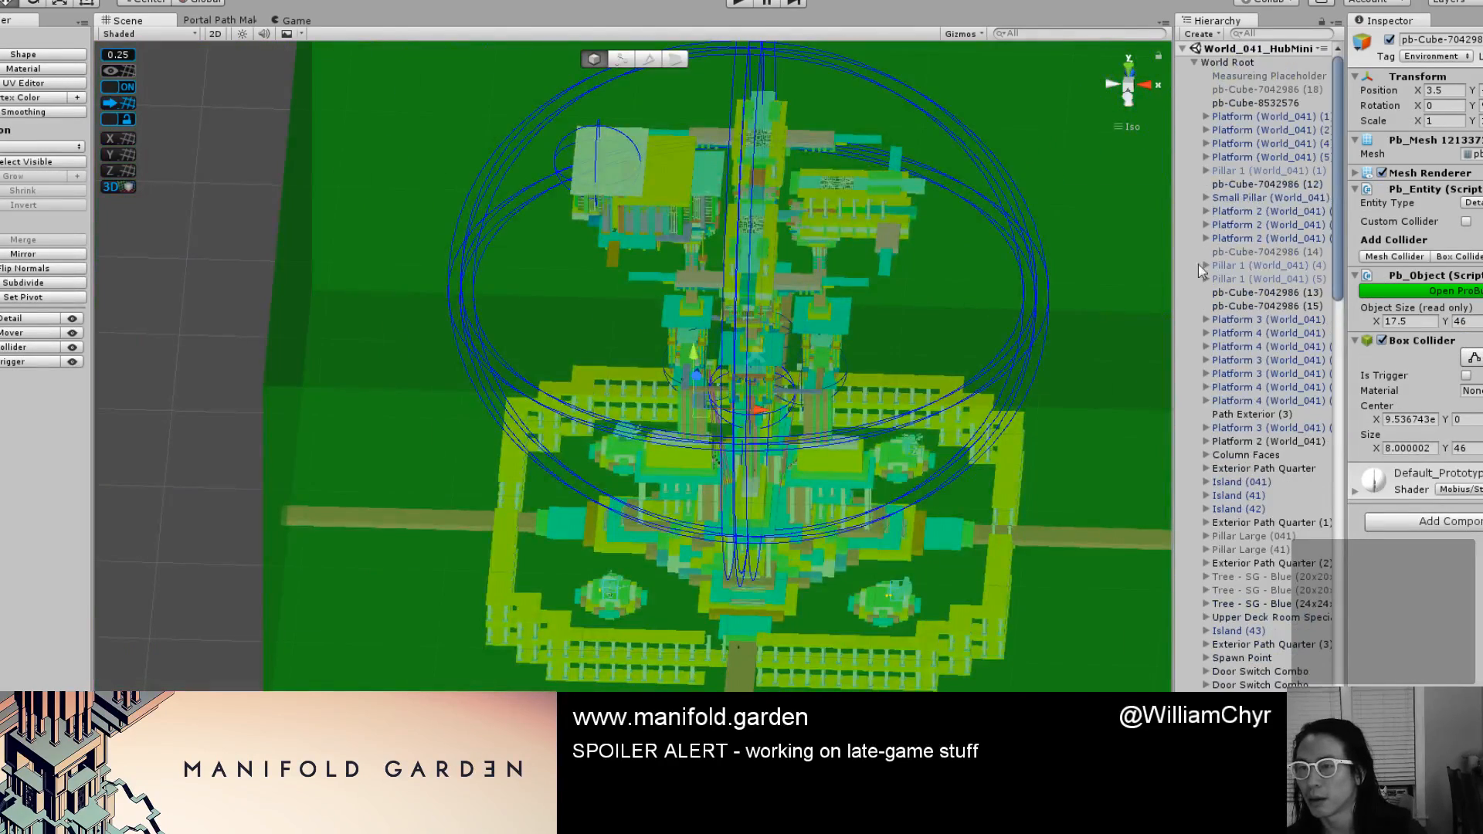
Collapse World Root and fold WorldWrapManager's World Wrap Manager component to hide the green wrap planes in the scene.
click(1194, 63)
click(1216, 76)
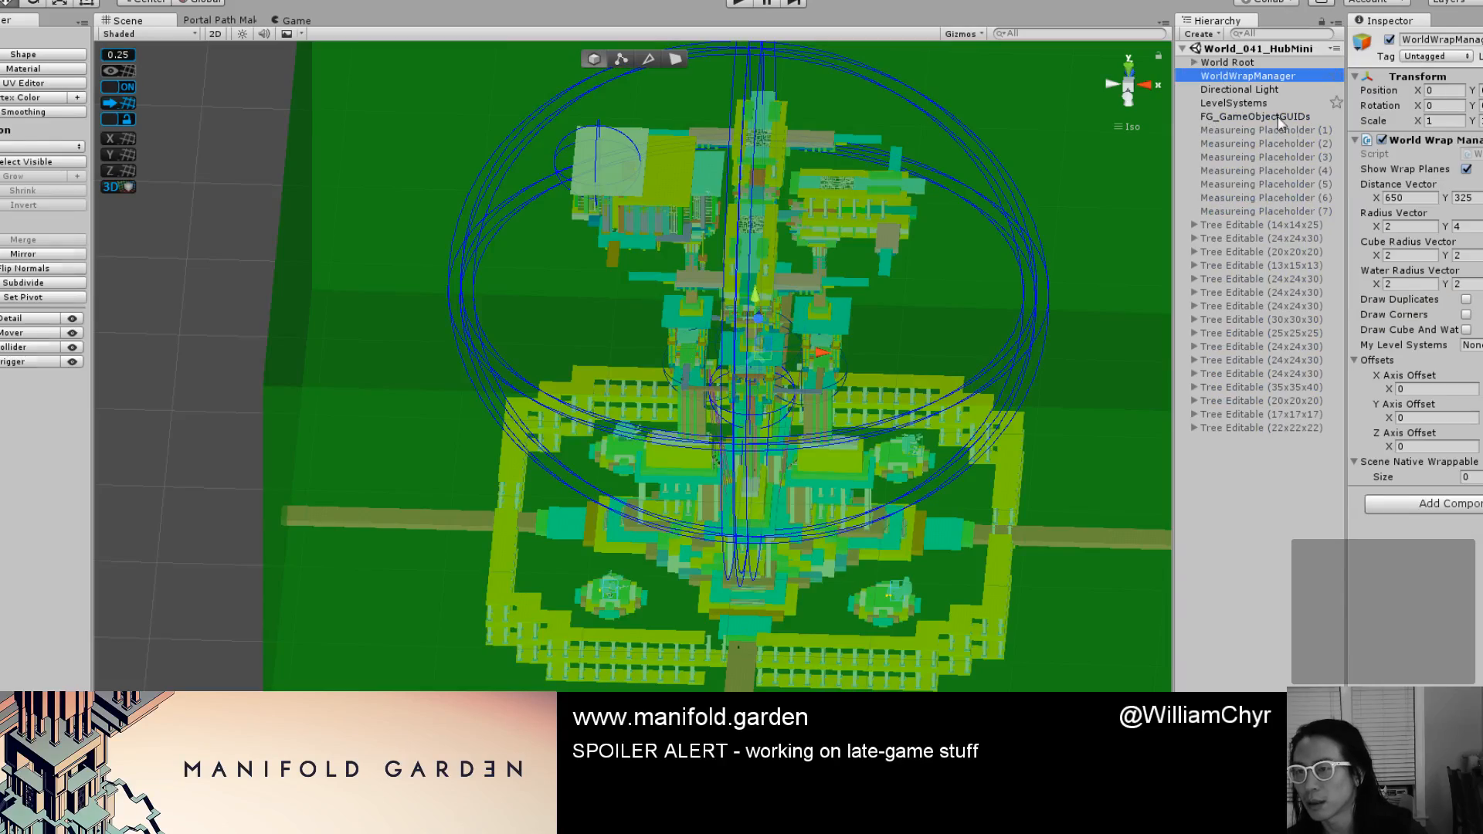
click(1358, 140)
Examine the hub level's islands, colonnades and tower bases from above, and its decks and rooms from the flipped side.
scroll(648, 438, up, 10)
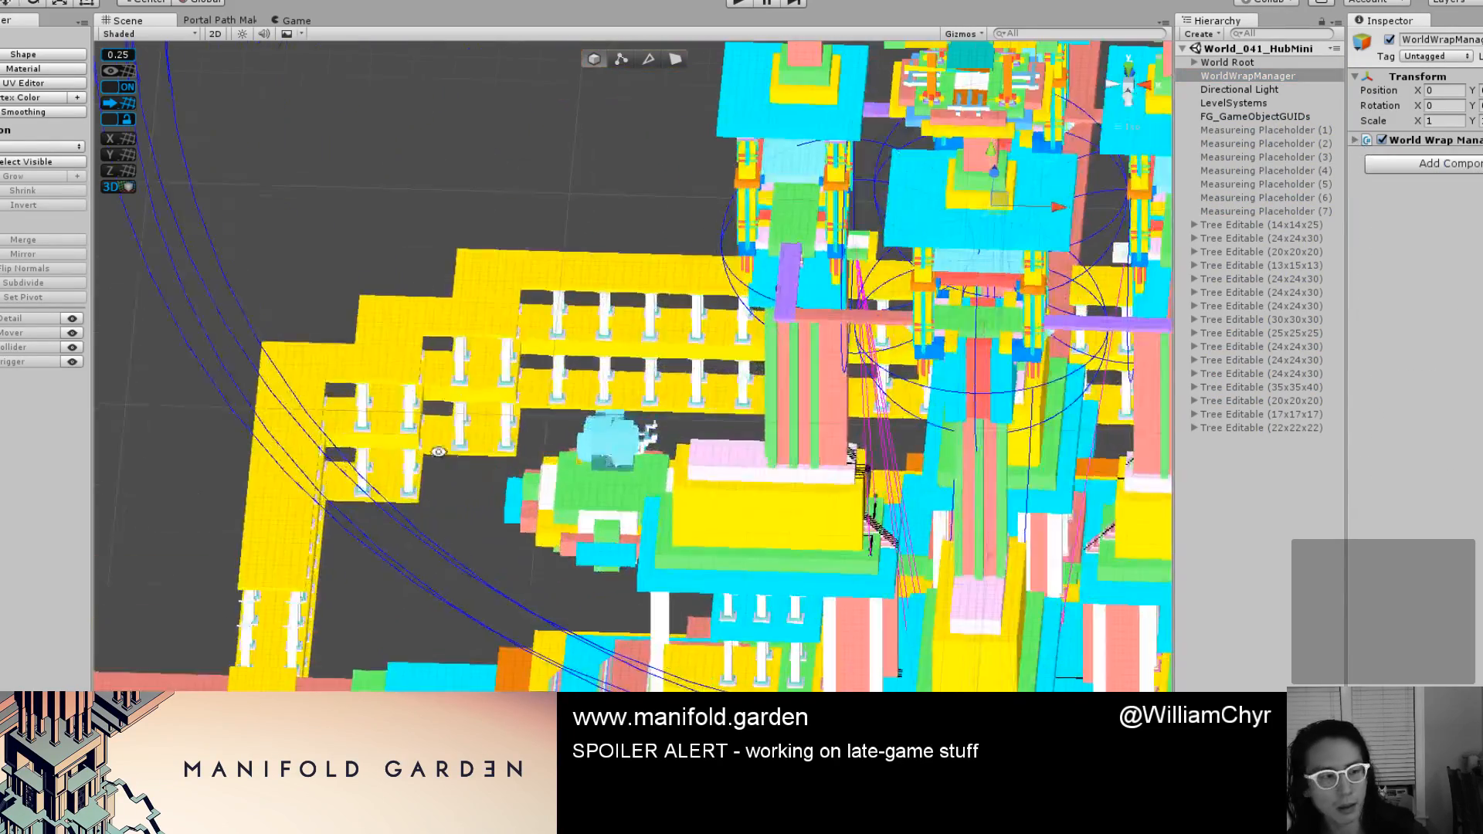
scroll(647, 438, down, 5)
scroll(574, 506, up, 4)
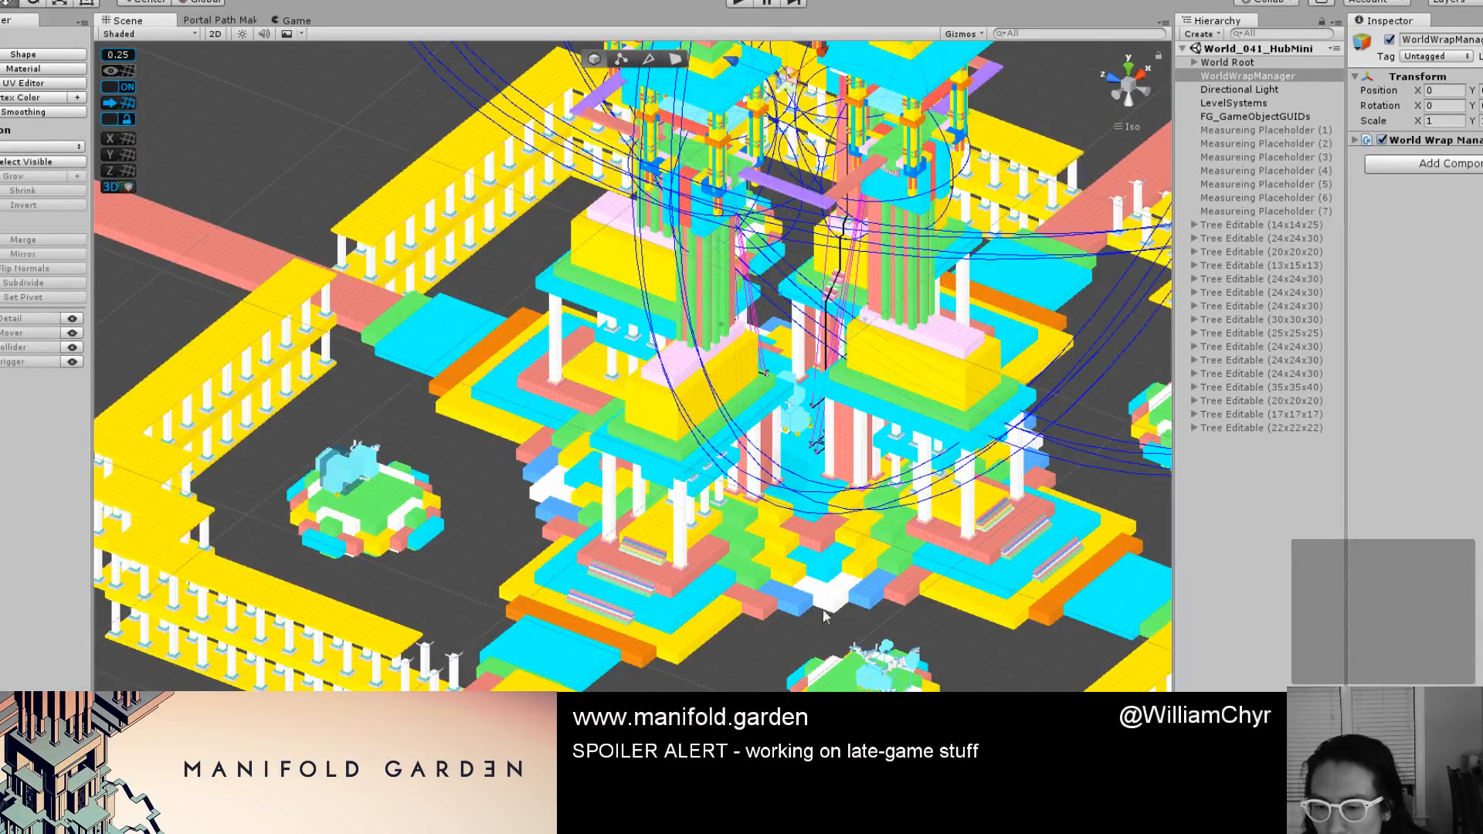
scroll(836, 610, down, 5)
scroll(836, 610, up, 7)
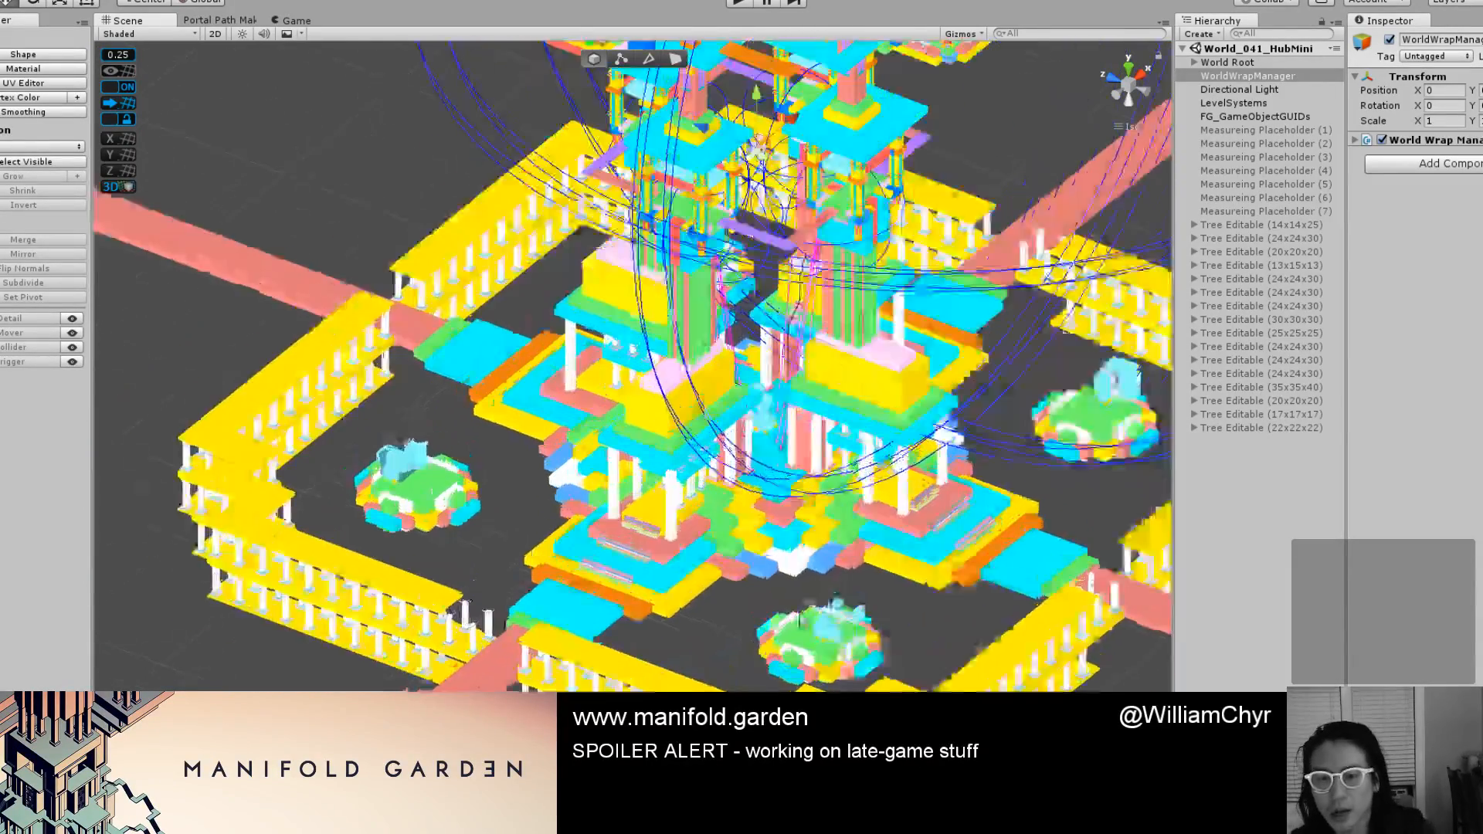
scroll(868, 434, down, 5)
mouse_move(802, 295)
alt+mouse_down()
mouse_move(868, 434)
mouse_move(861, 584)
mouse_move(839, 205)
mouse_move(816, 319)
alt+mouse_up()
scroll(861, 584, up, 6)
scroll(815, 318, down, 3)
scroll(819, 340, down, 3)
alt+drag(824, 381, 822, 417)
scroll(822, 417, down, 2)
middle_drag(822, 417, 767, 190)
alt+drag(816, 371, 669, 443)
scroll(668, 443, up, 2)
middle_drag(669, 442, 773, 321)
alt+drag(773, 320, 567, 386)
scroll(568, 386, up, 4)
middle_drag(564, 386, 766, 395)
scroll(766, 396, up, 5)
scroll(767, 396, down, 6)
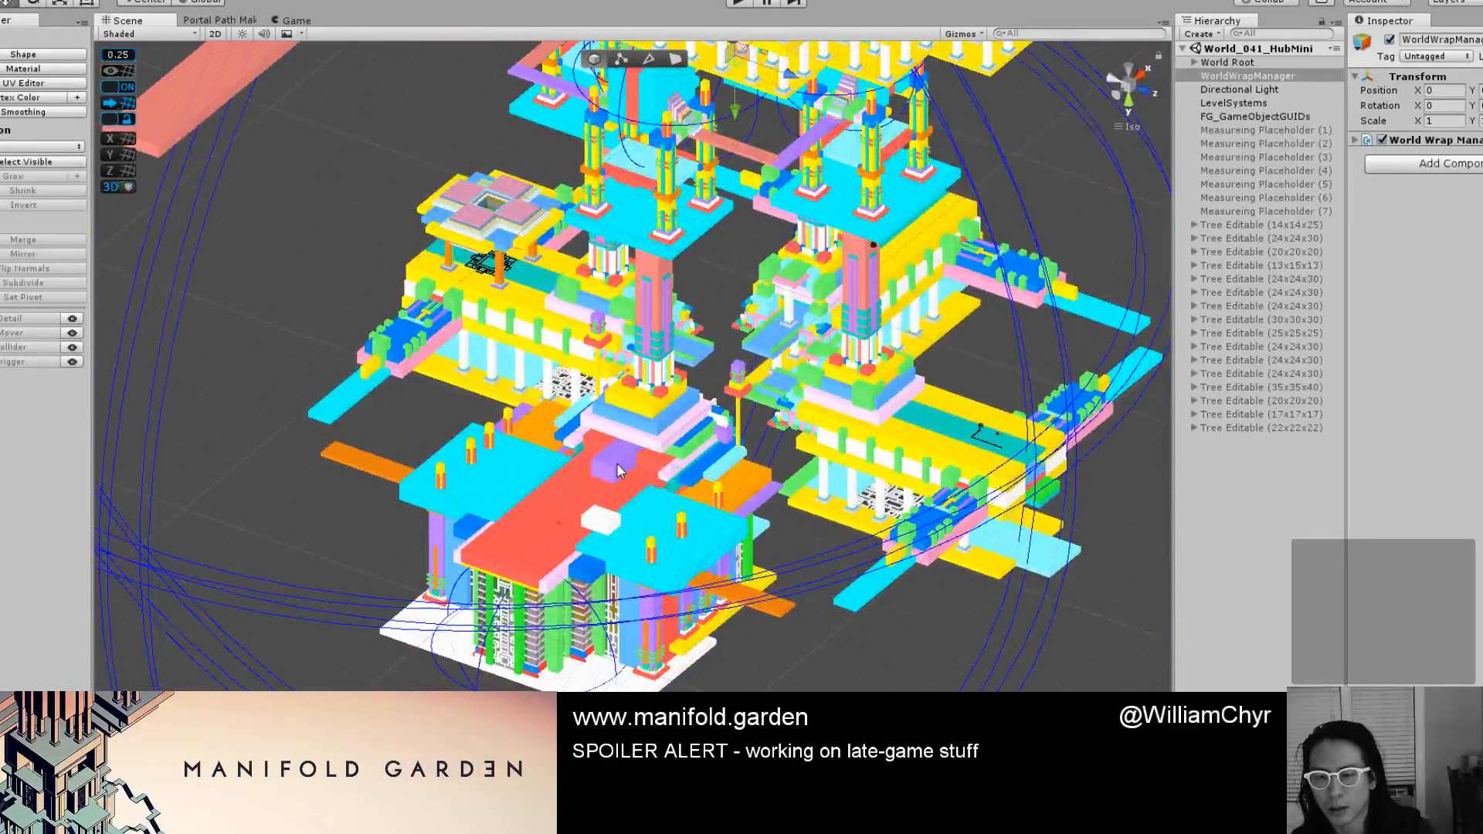
Select the purple block on the red roof of the upper deck room and examine the structures around it.
click(614, 463)
alt+drag(849, 359, 869, 343)
scroll(869, 343, down, 3)
scroll(1289, 585, down, 11)
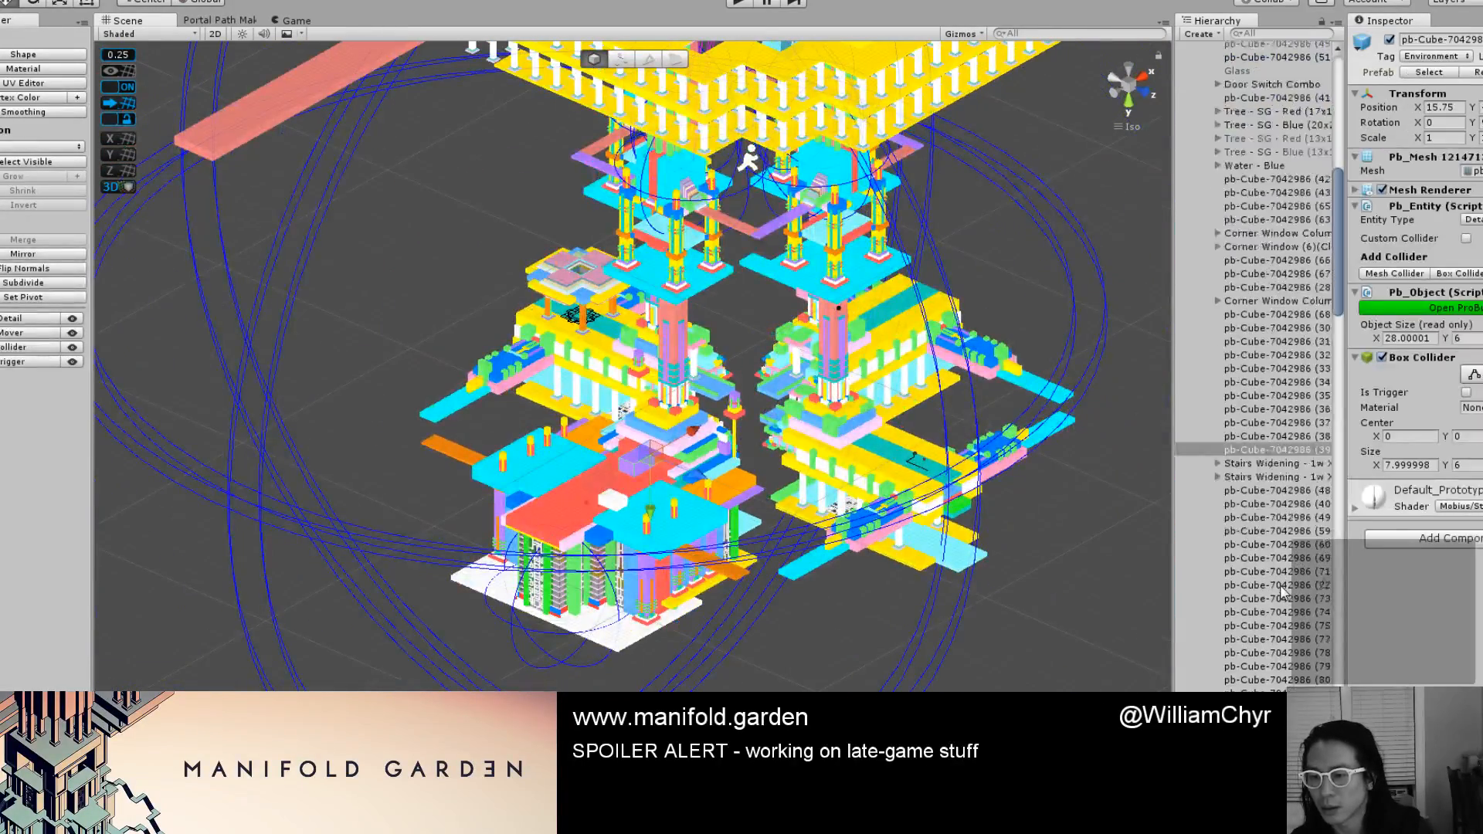
scroll(1059, 328, up, 5)
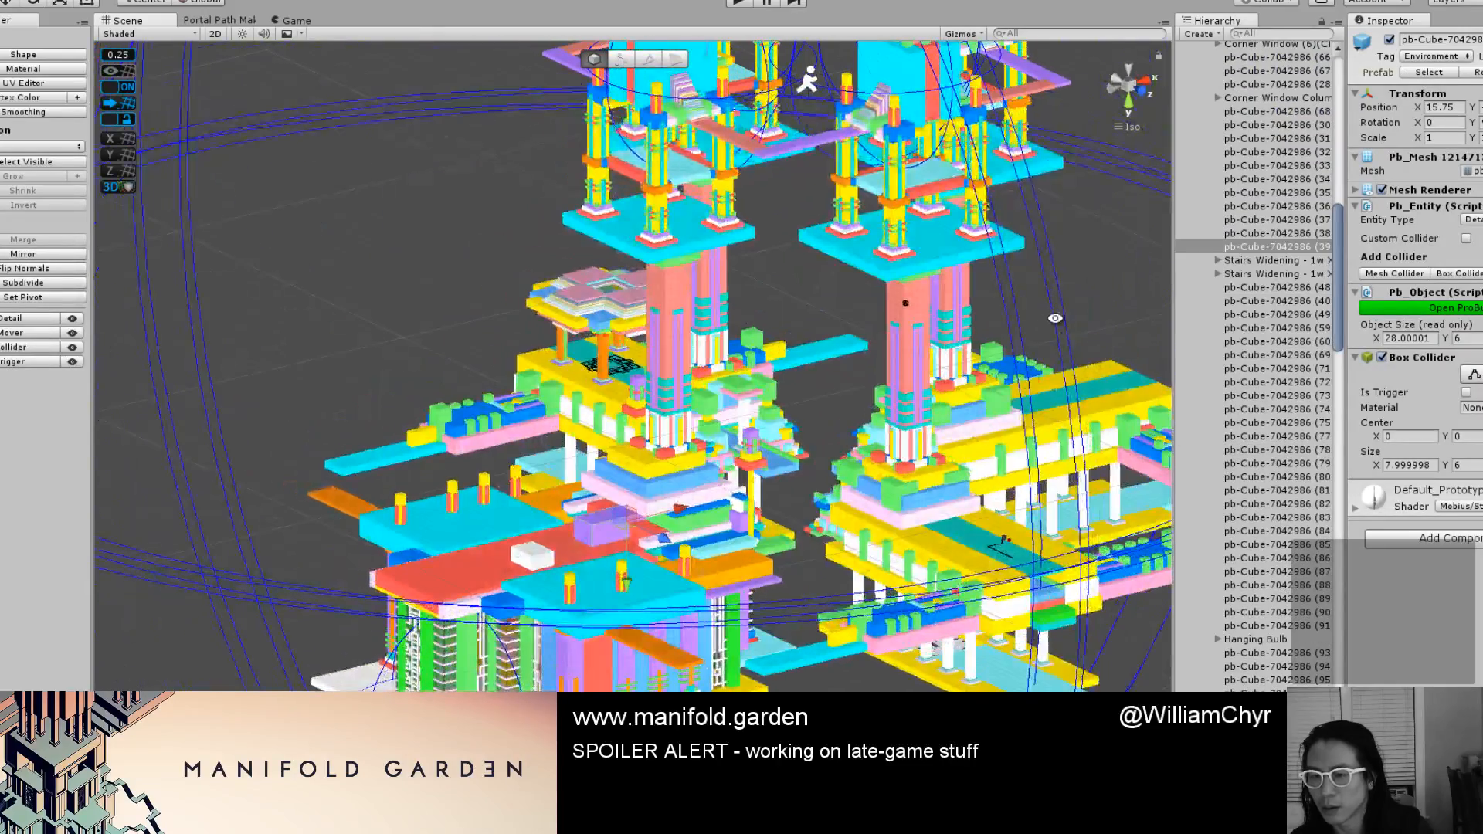
scroll(1058, 328, down, 1)
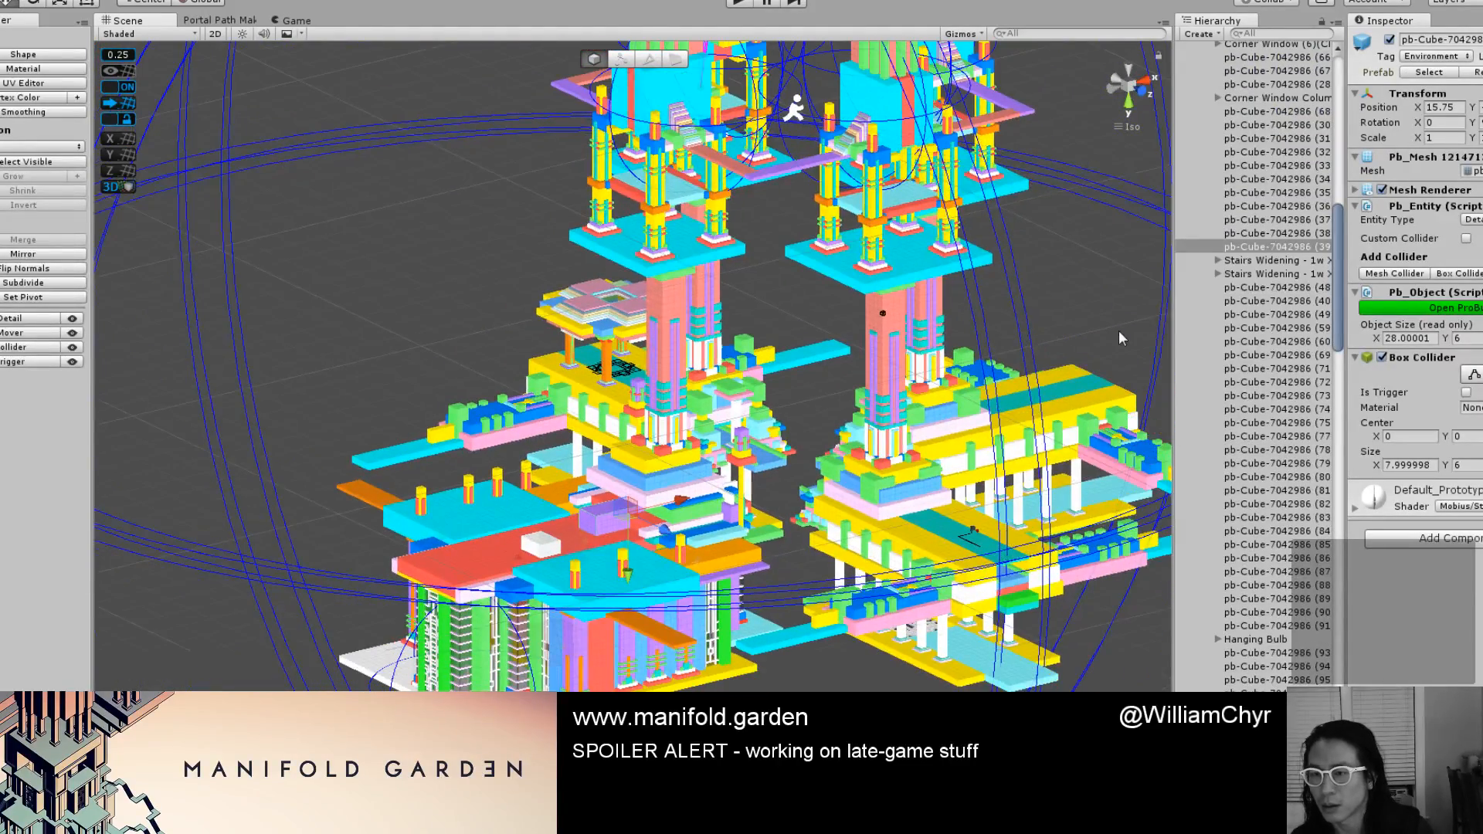
Find the Dark Mode Statue by searching the scene objects for "stat", activate it, and clear the search.
click(1266, 34)
text(stat)
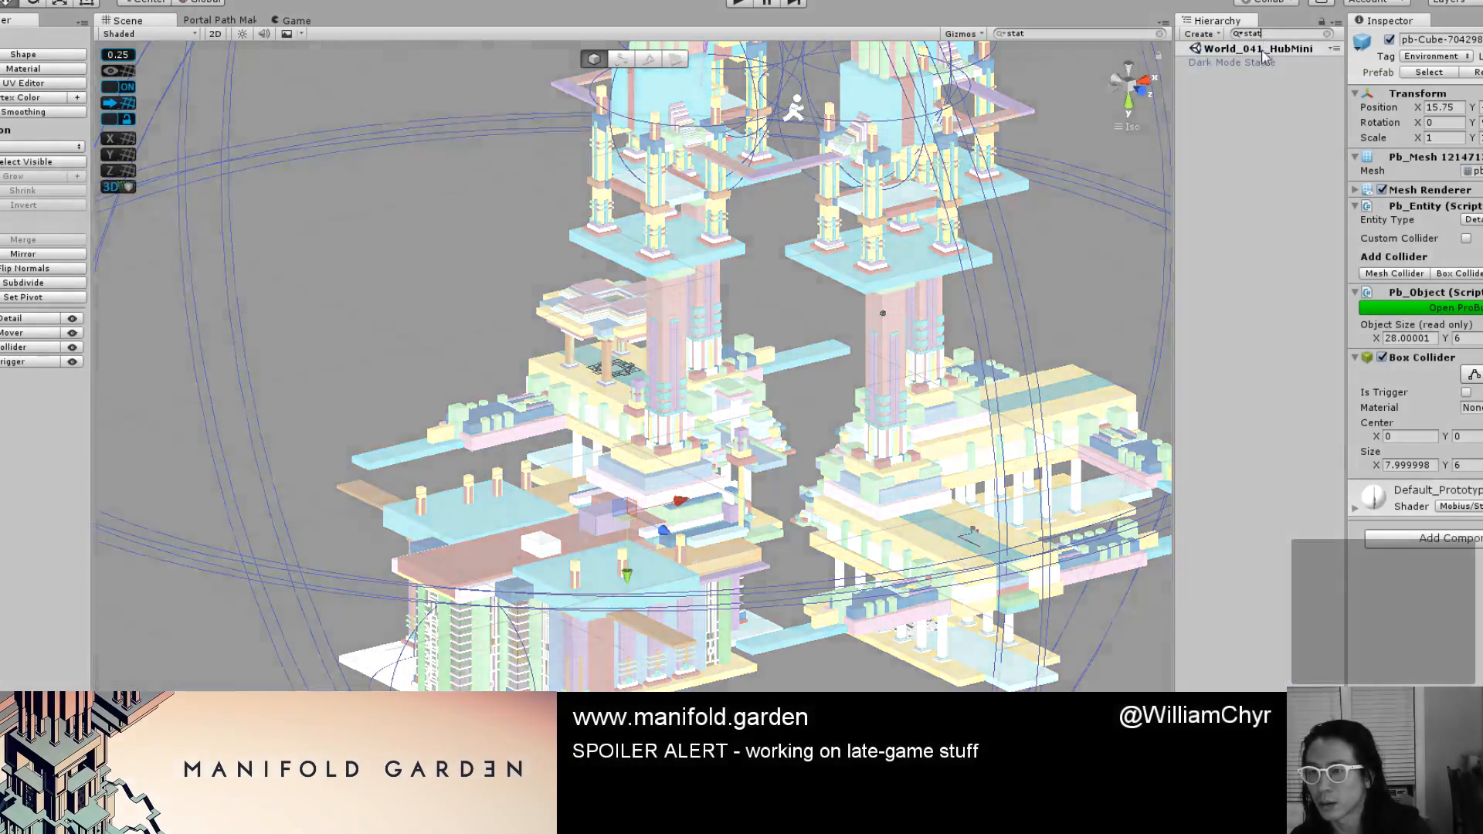
key(Down)
click(1389, 39)
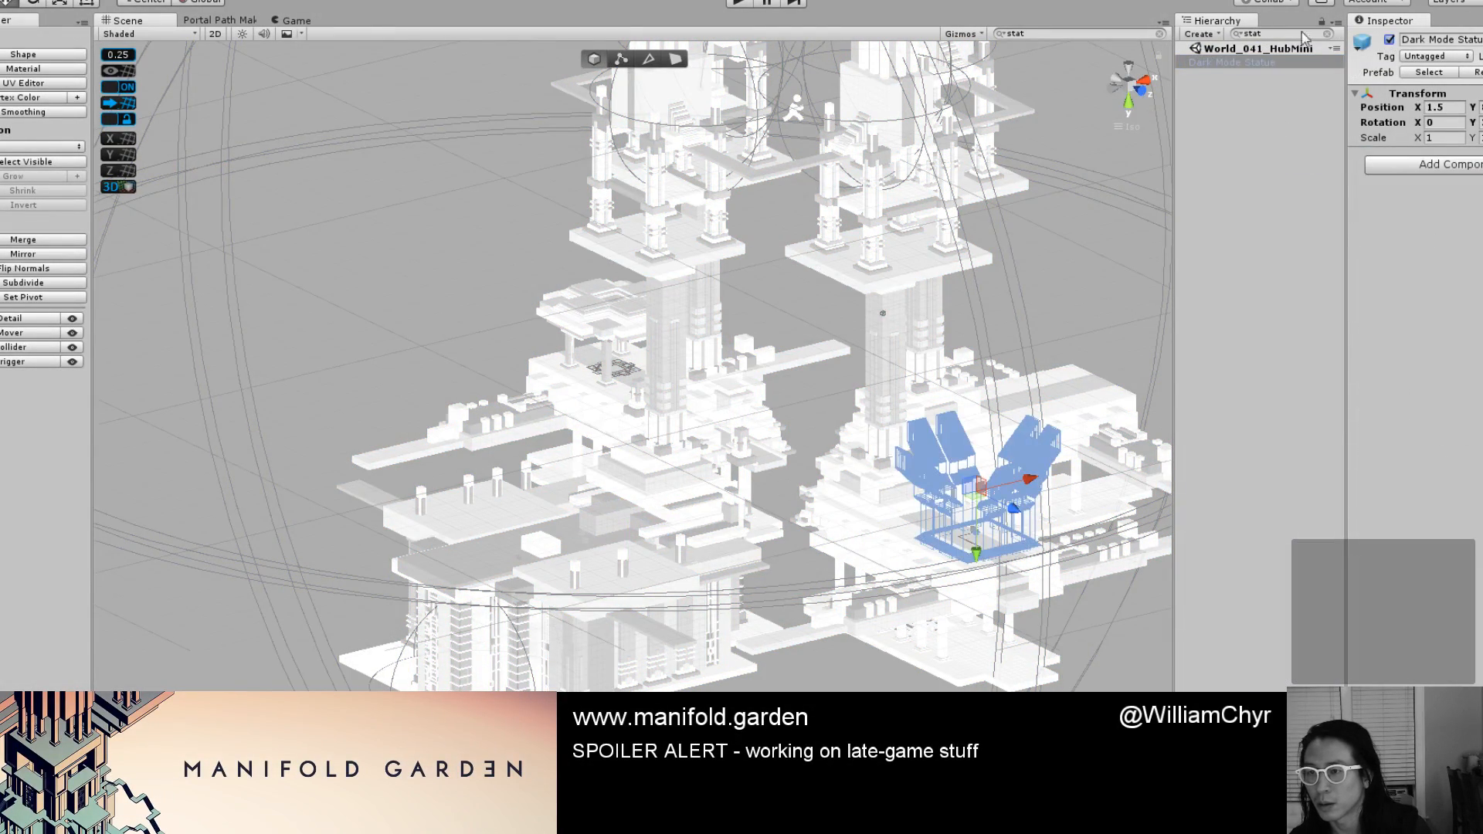
click(1327, 35)
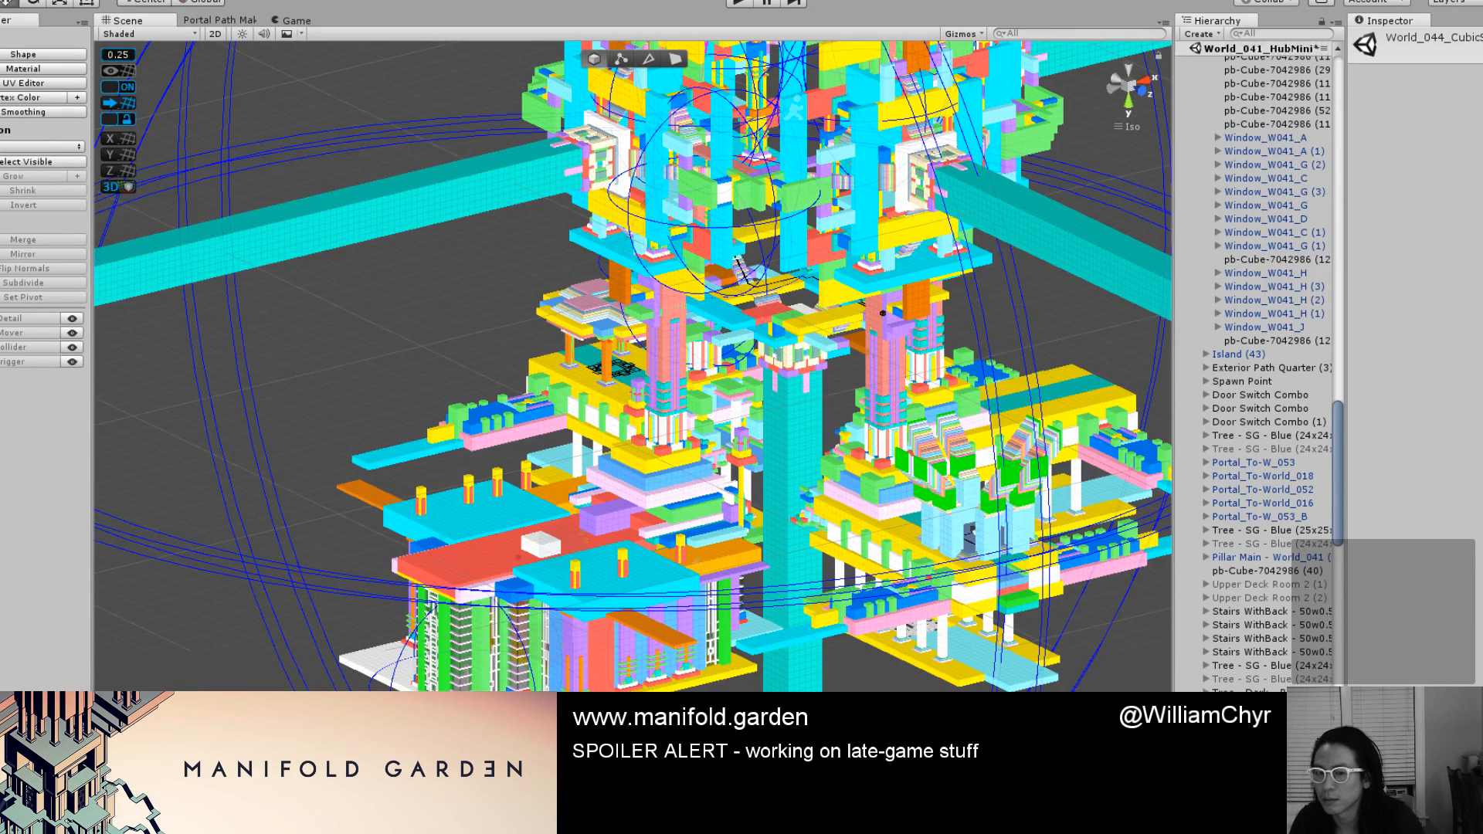
Select Portal_W011 (1) inside the pink column and examine it up close.
click(795, 396)
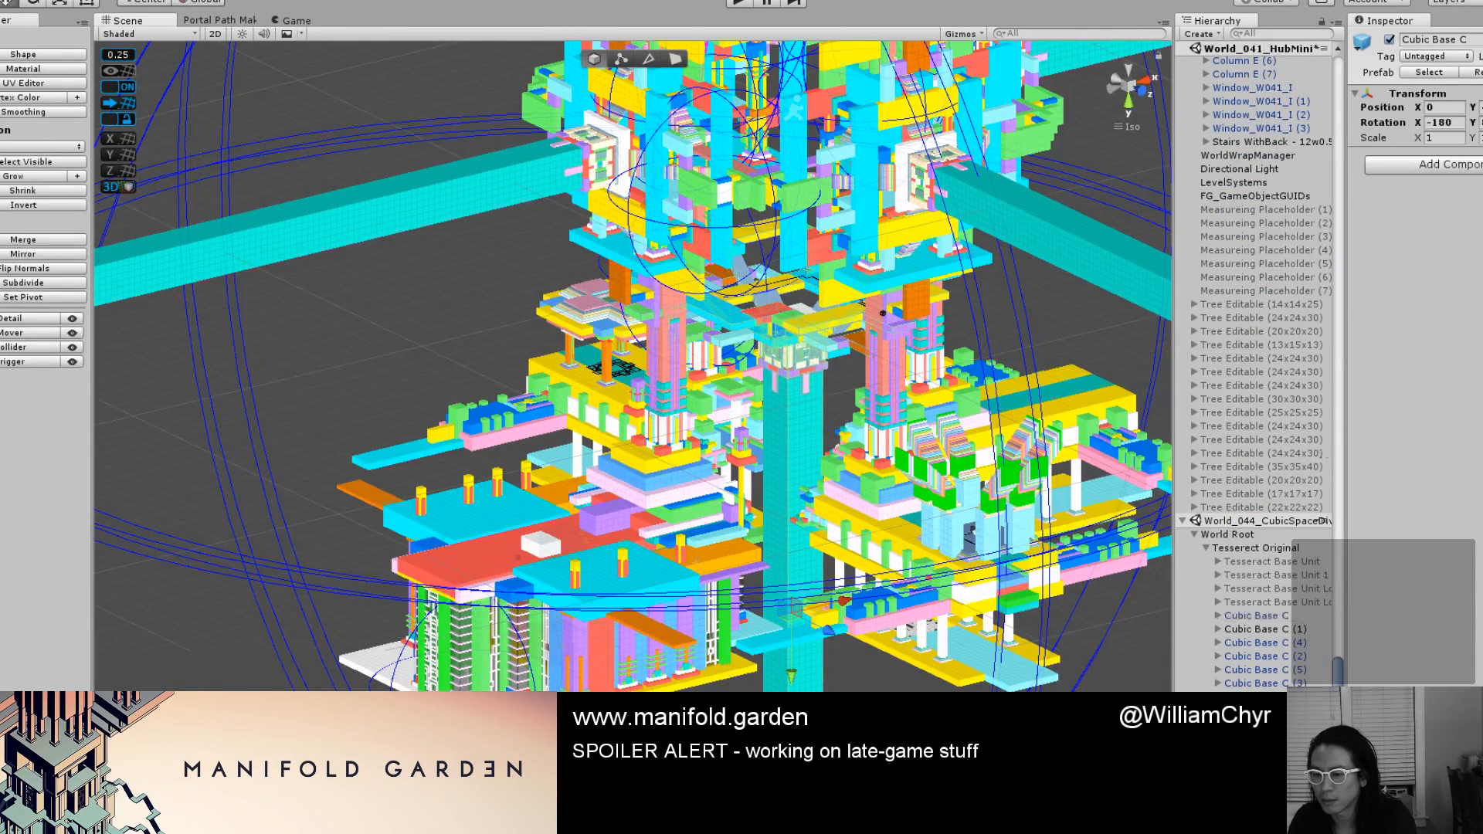
click(883, 313)
key(f)
scroll(704, 587, up, 3)
scroll(705, 587, down, 3)
alt+drag(705, 587, 911, 552)
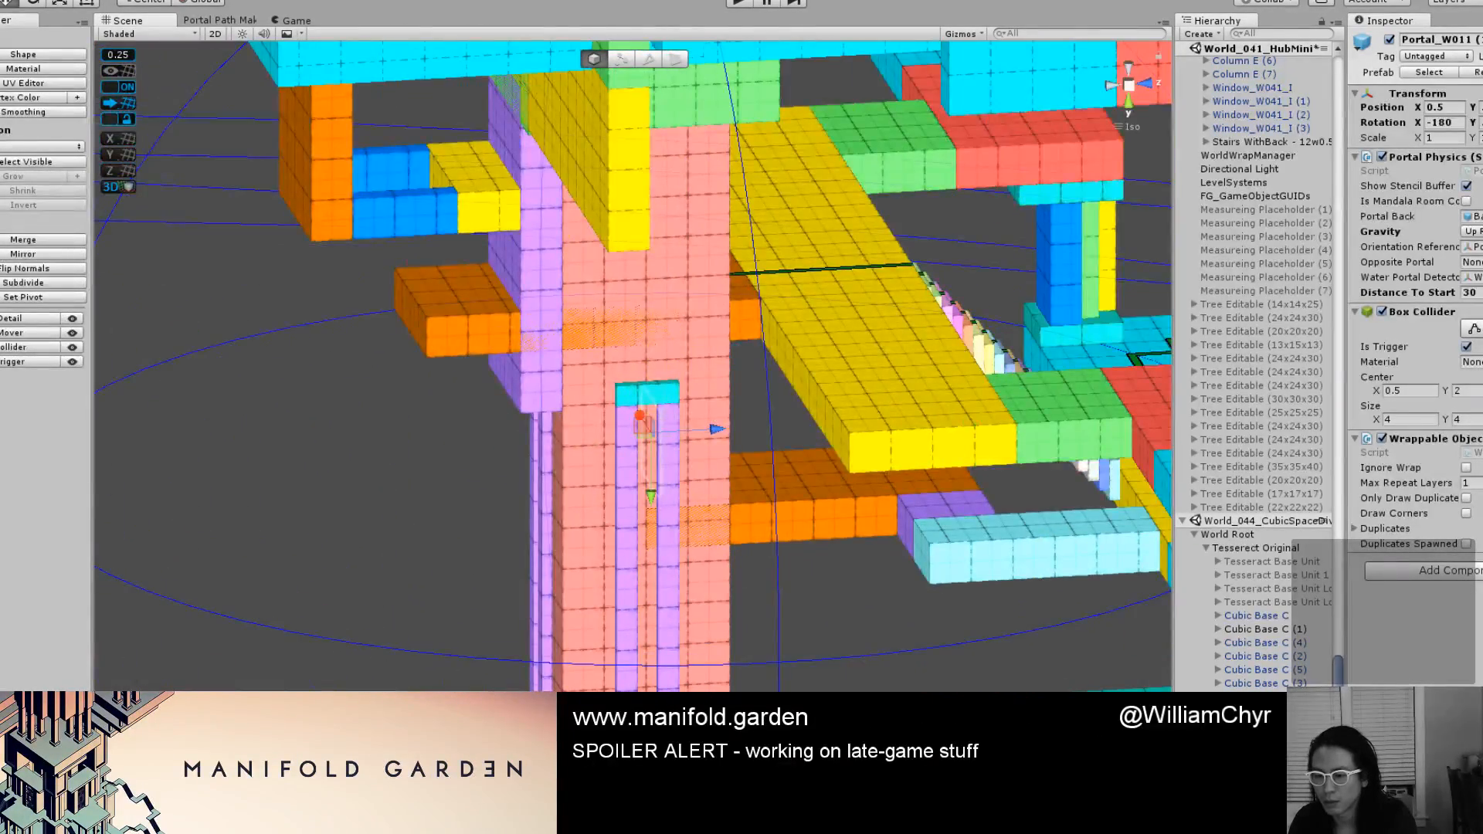
scroll(974, 562, up, 5)
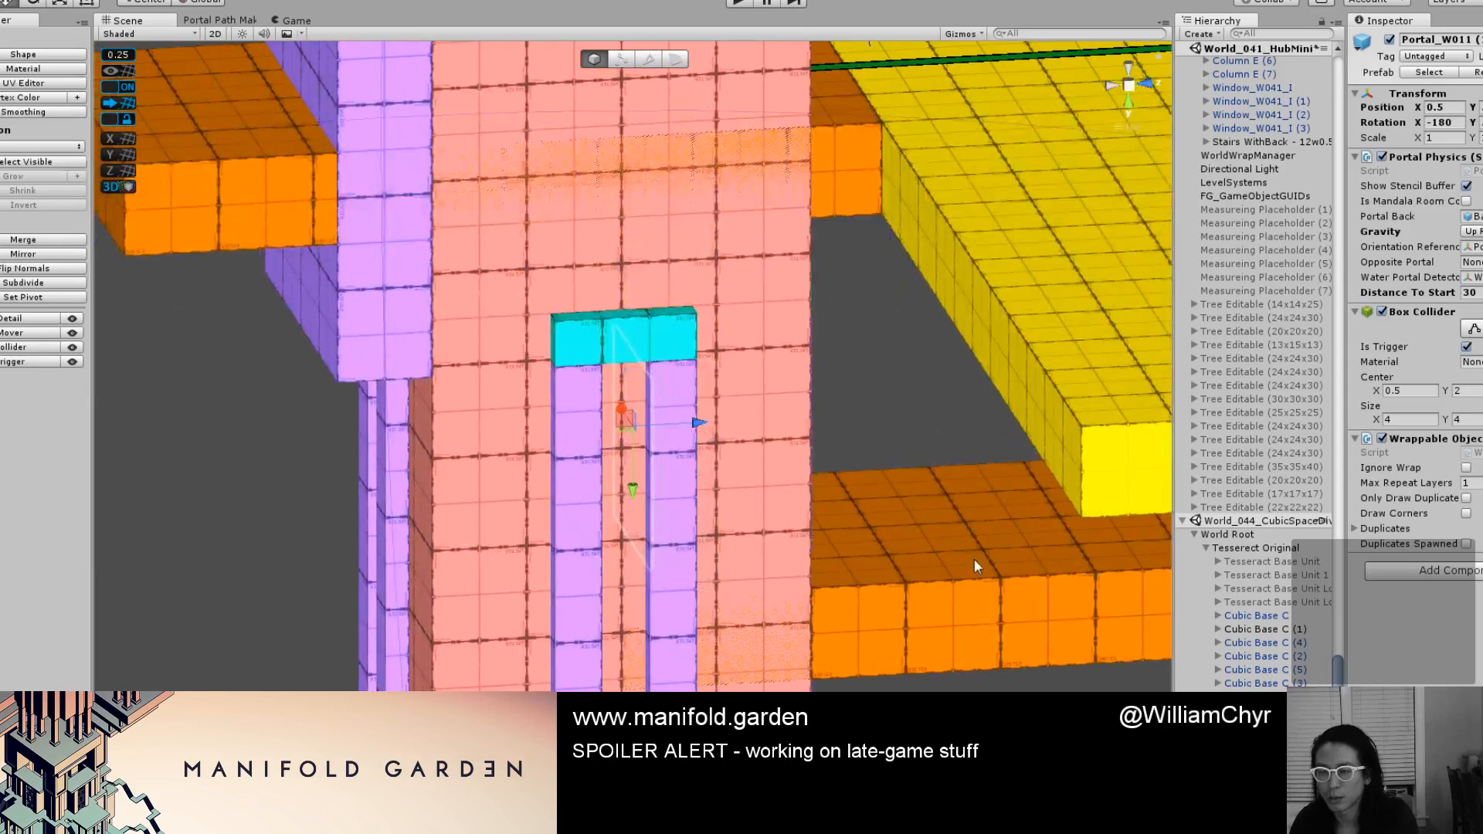
Unload the World_041_HubMini scene, leaving the World_044 cubic space scene loaded.
click(1249, 49)
scroll(1248, 77, up, 15)
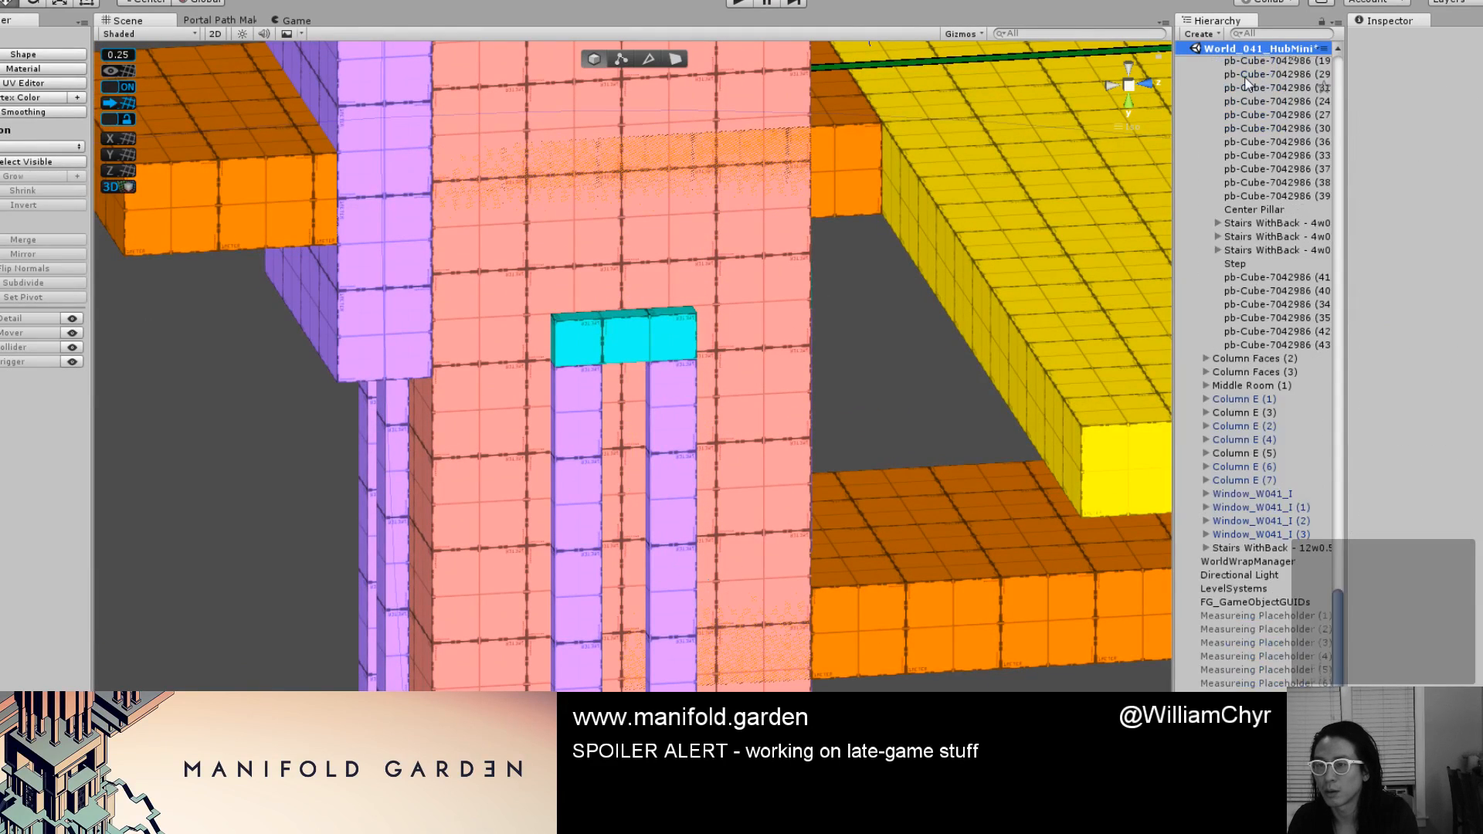
scroll(1248, 77, up, 10)
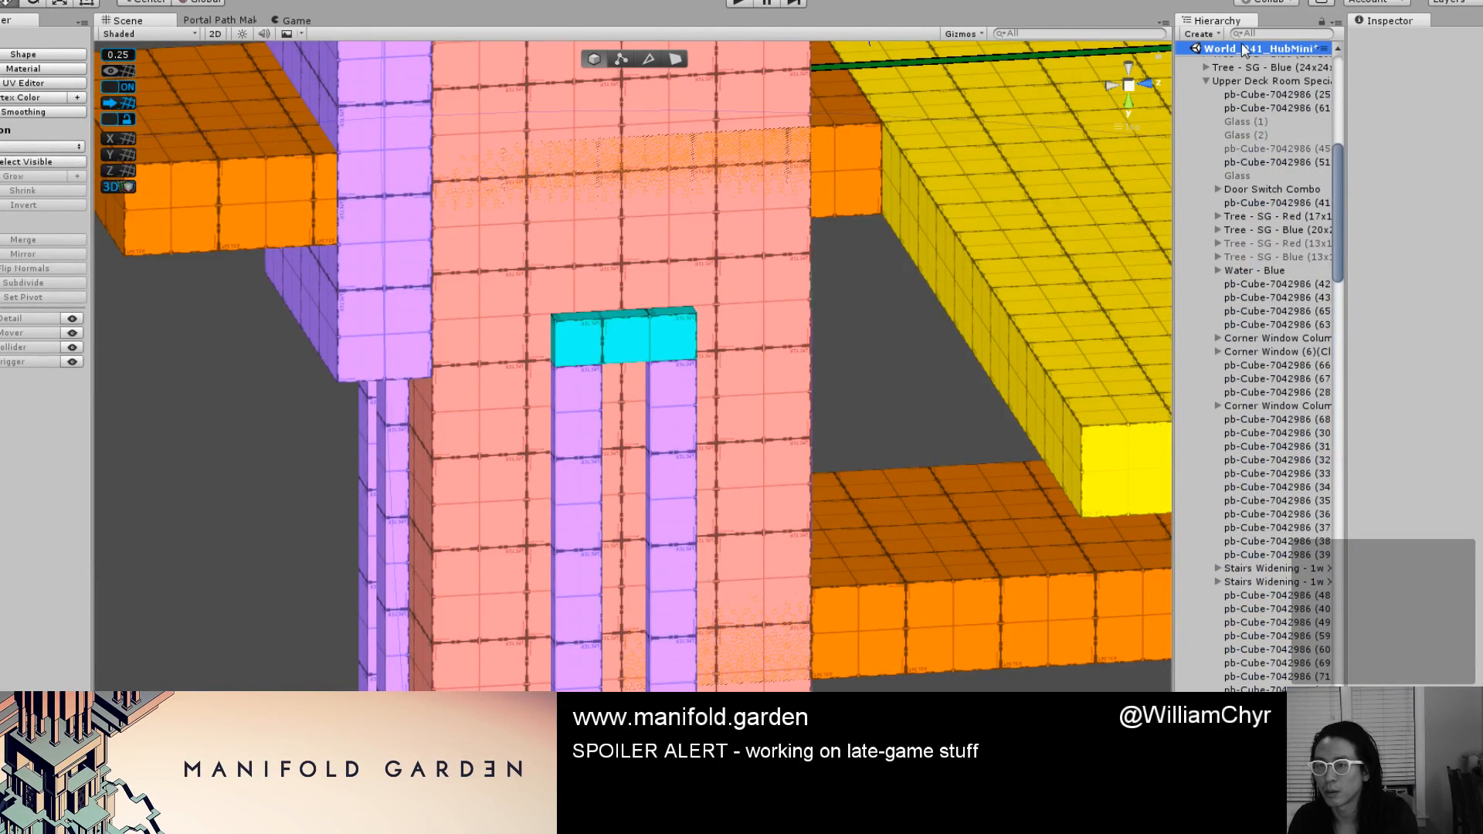
right_click(1241, 47)
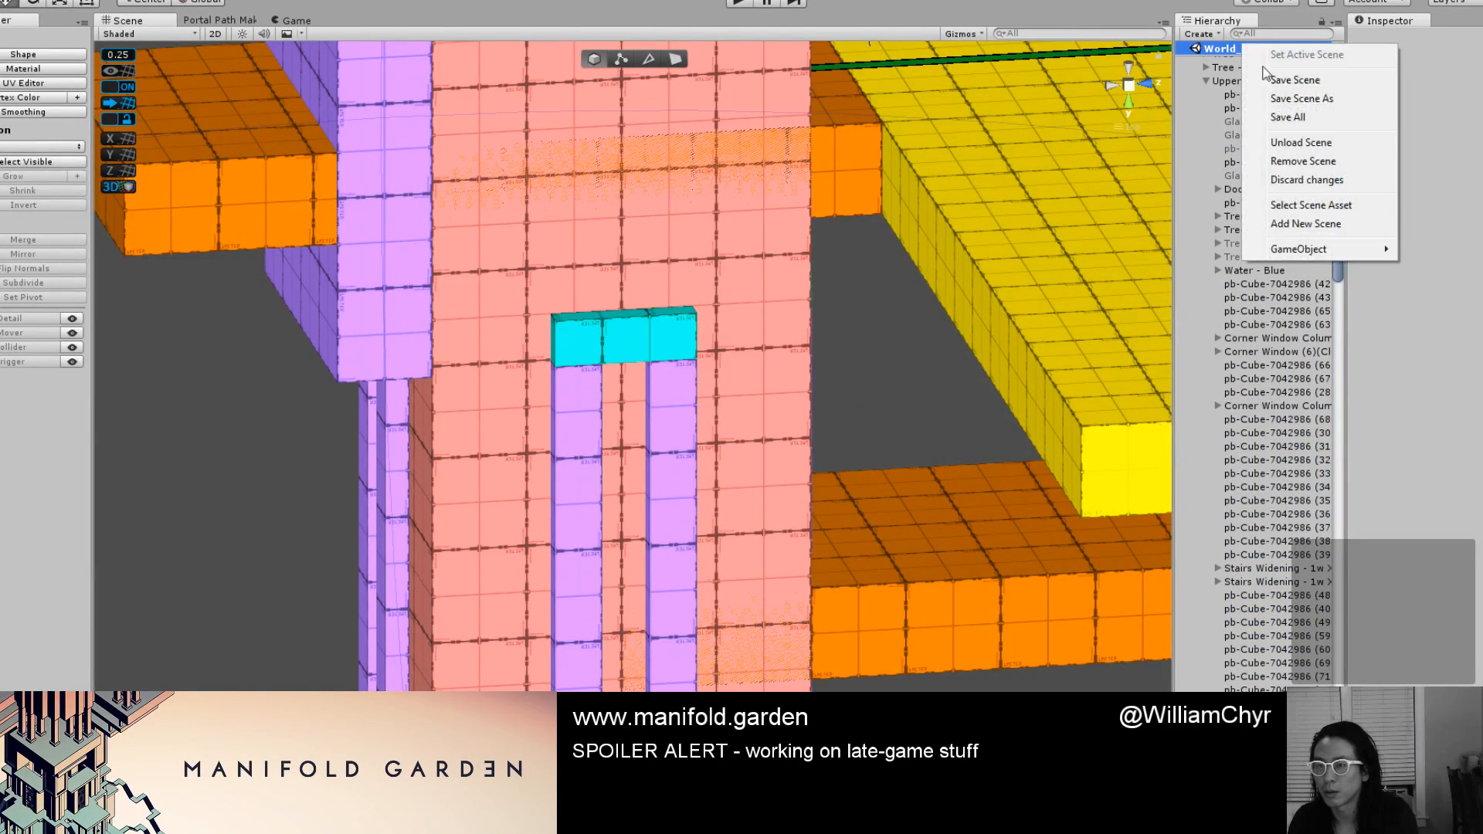
click(1296, 145)
click(770, 430)
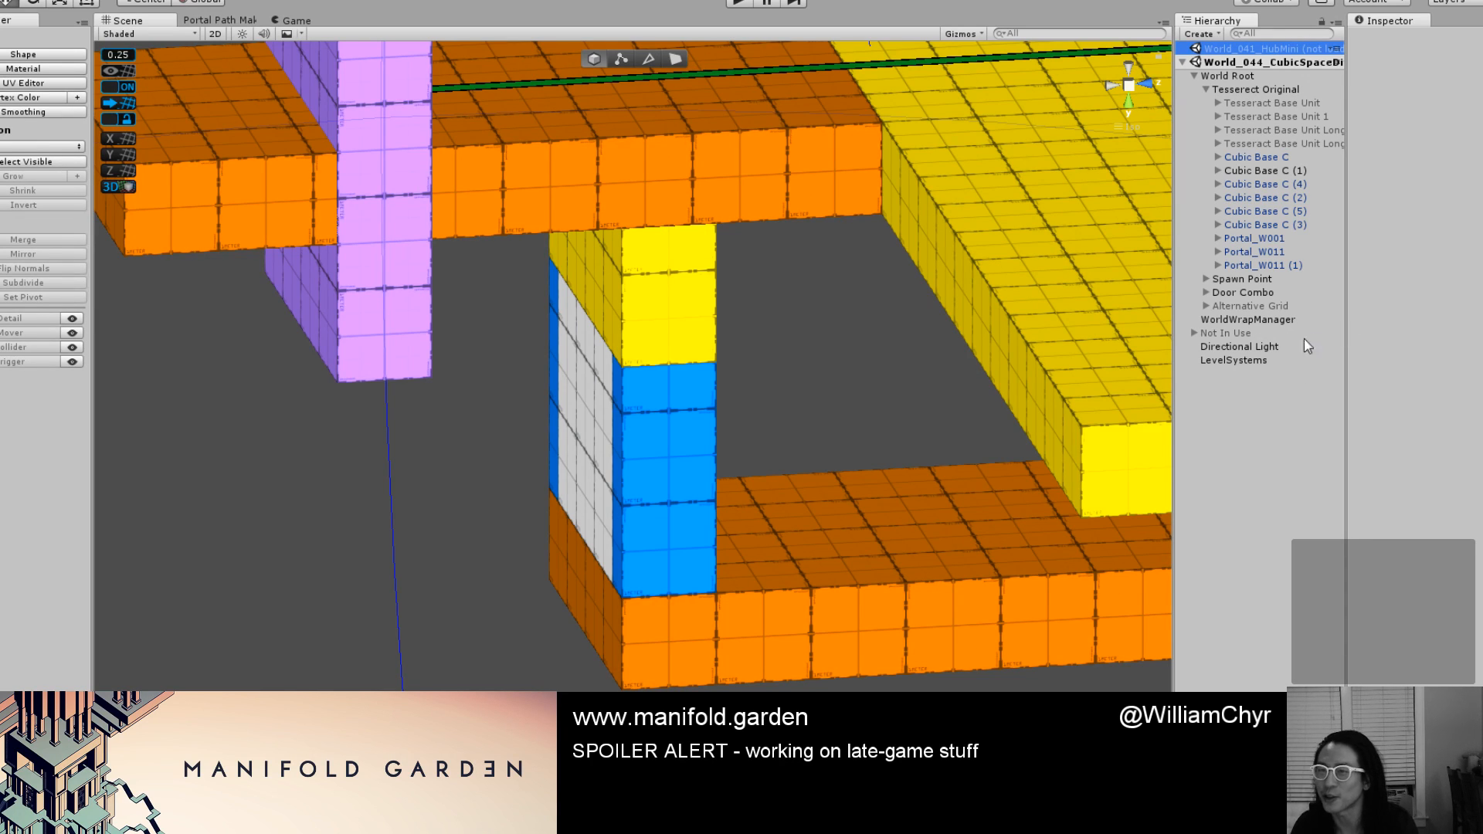
Locate Portal_W011 (1) and Portal_W011 in the cubic structure and compare where the two portals sit.
click(1227, 406)
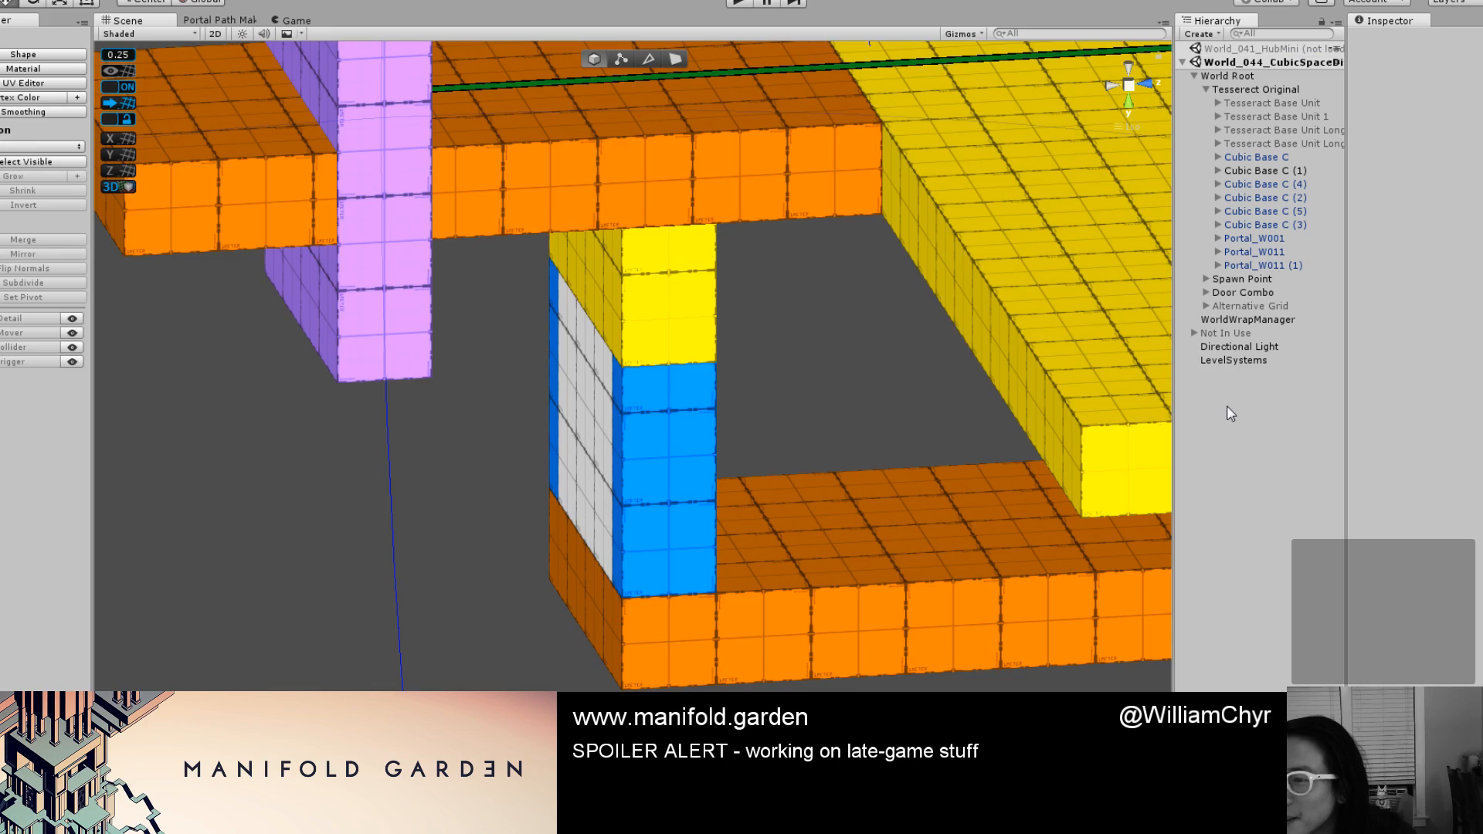
click(1268, 263)
key(f)
scroll(832, 312, down, 5)
scroll(857, 401, up, 5)
alt+drag(857, 401, 675, 420)
alt+drag(845, 421, 826, 357)
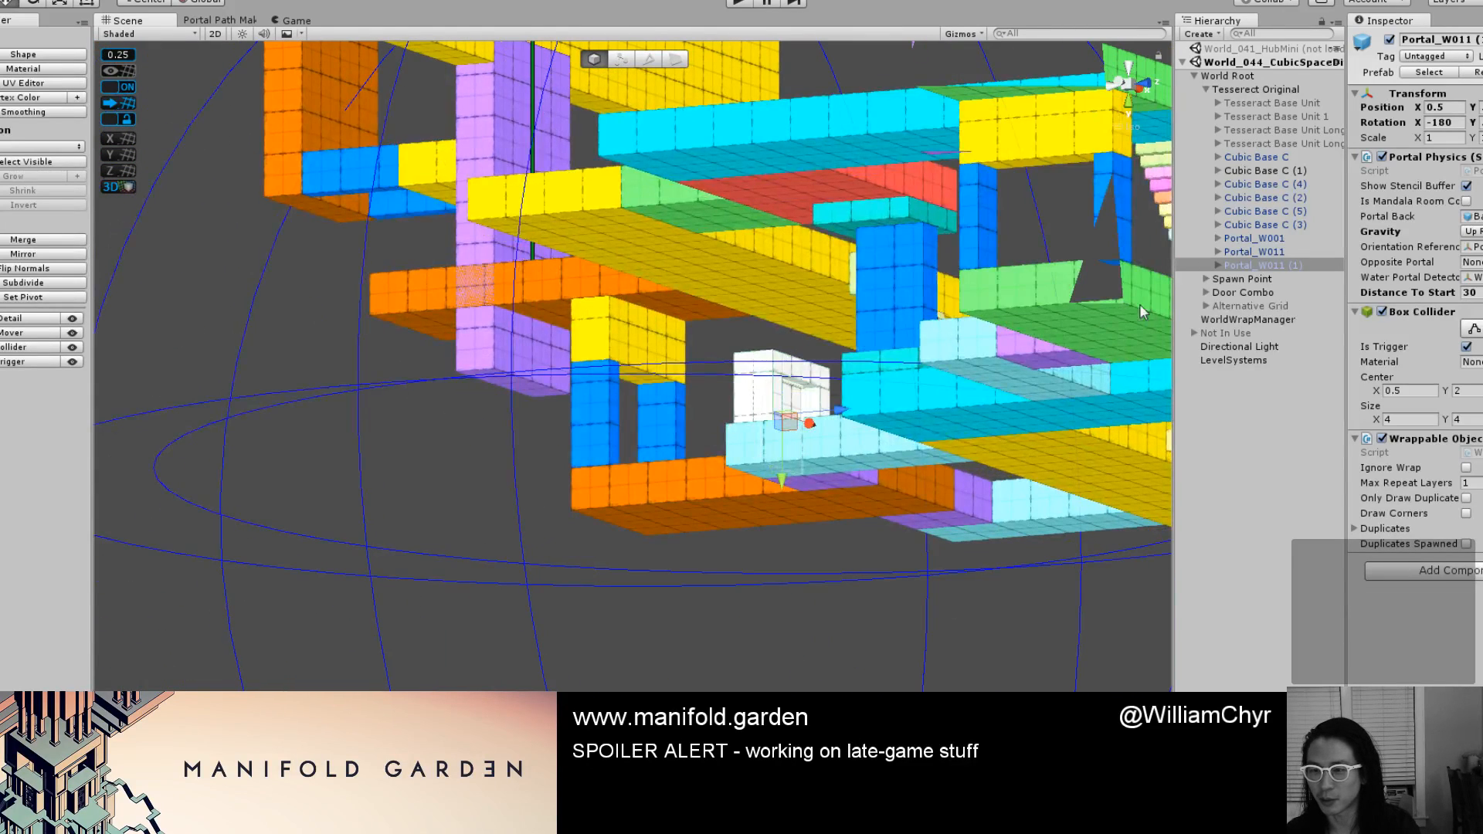
click(1253, 252)
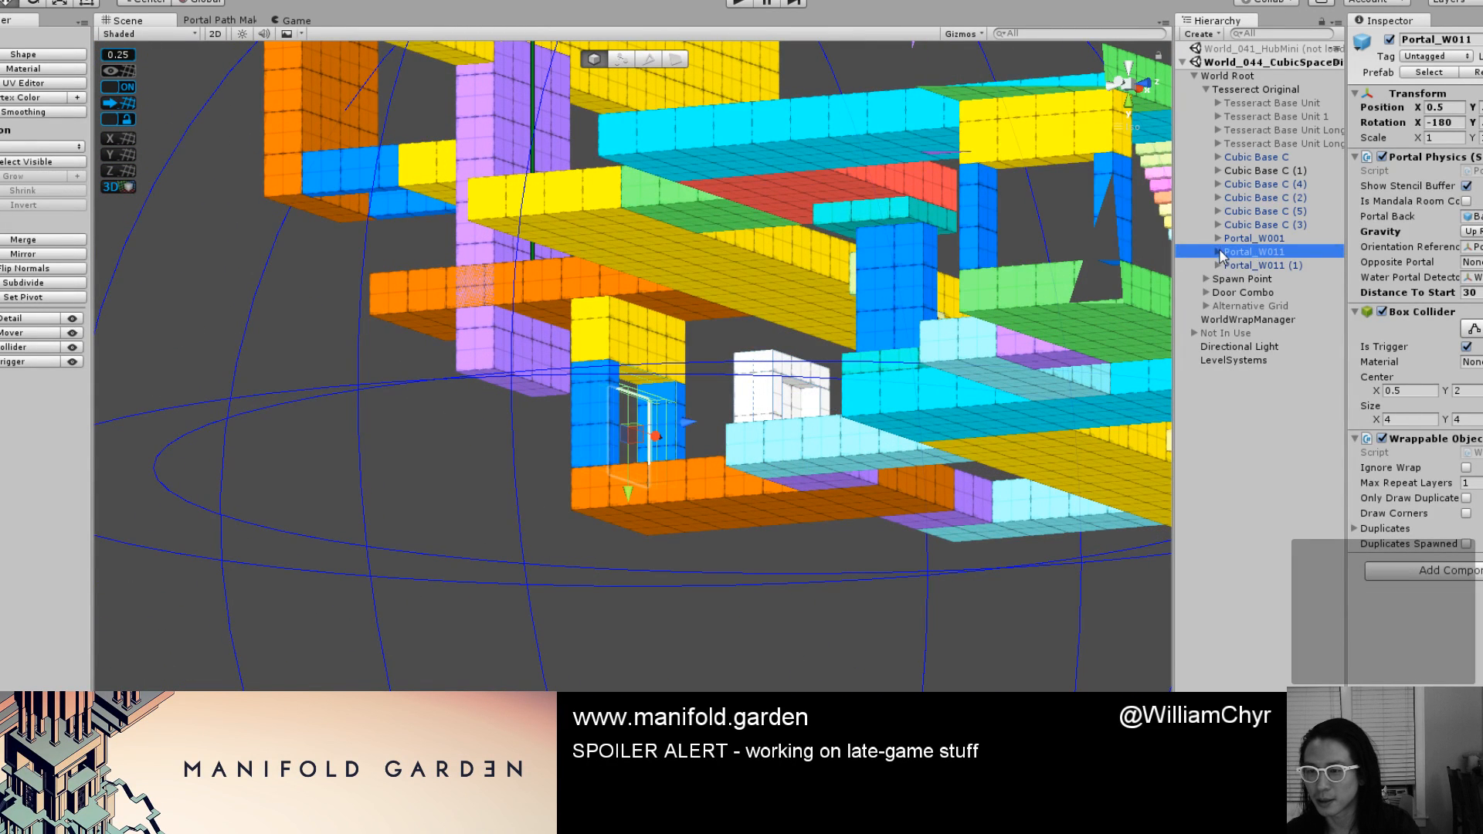
Inspect the child parts of Portal_W011, from LeftPillar through Back.
click(1218, 252)
click(1255, 266)
shift+click(1259, 358)
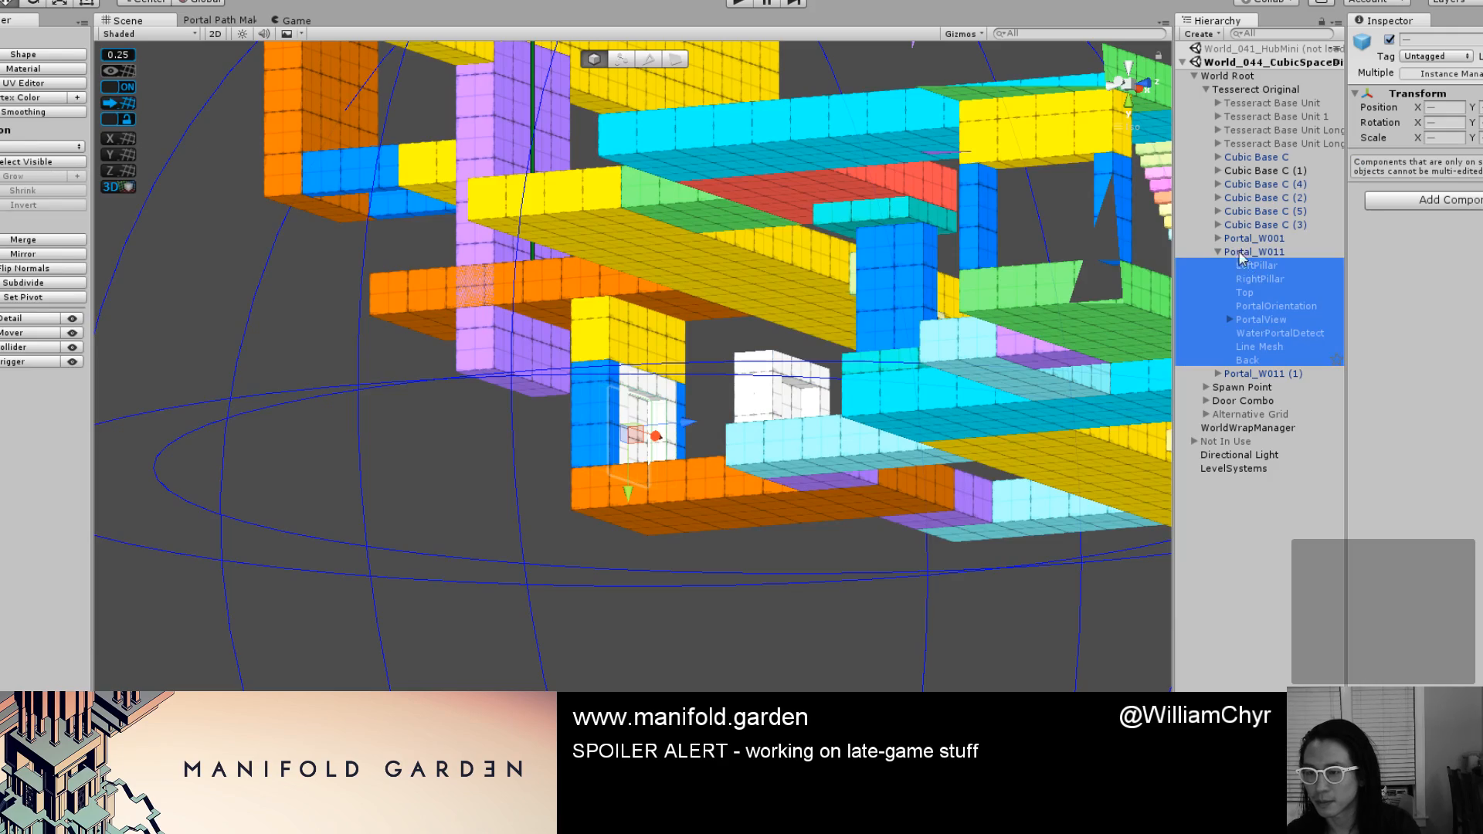
click(1218, 252)
Select Portal_W011 (1) and examine the cubic structure around it for a suitable portal location.
click(1261, 265)
scroll(767, 362, down, 10)
alt+drag(803, 349, 685, 442)
middle_drag(684, 442, 700, 292)
alt+drag(700, 292, 632, 340)
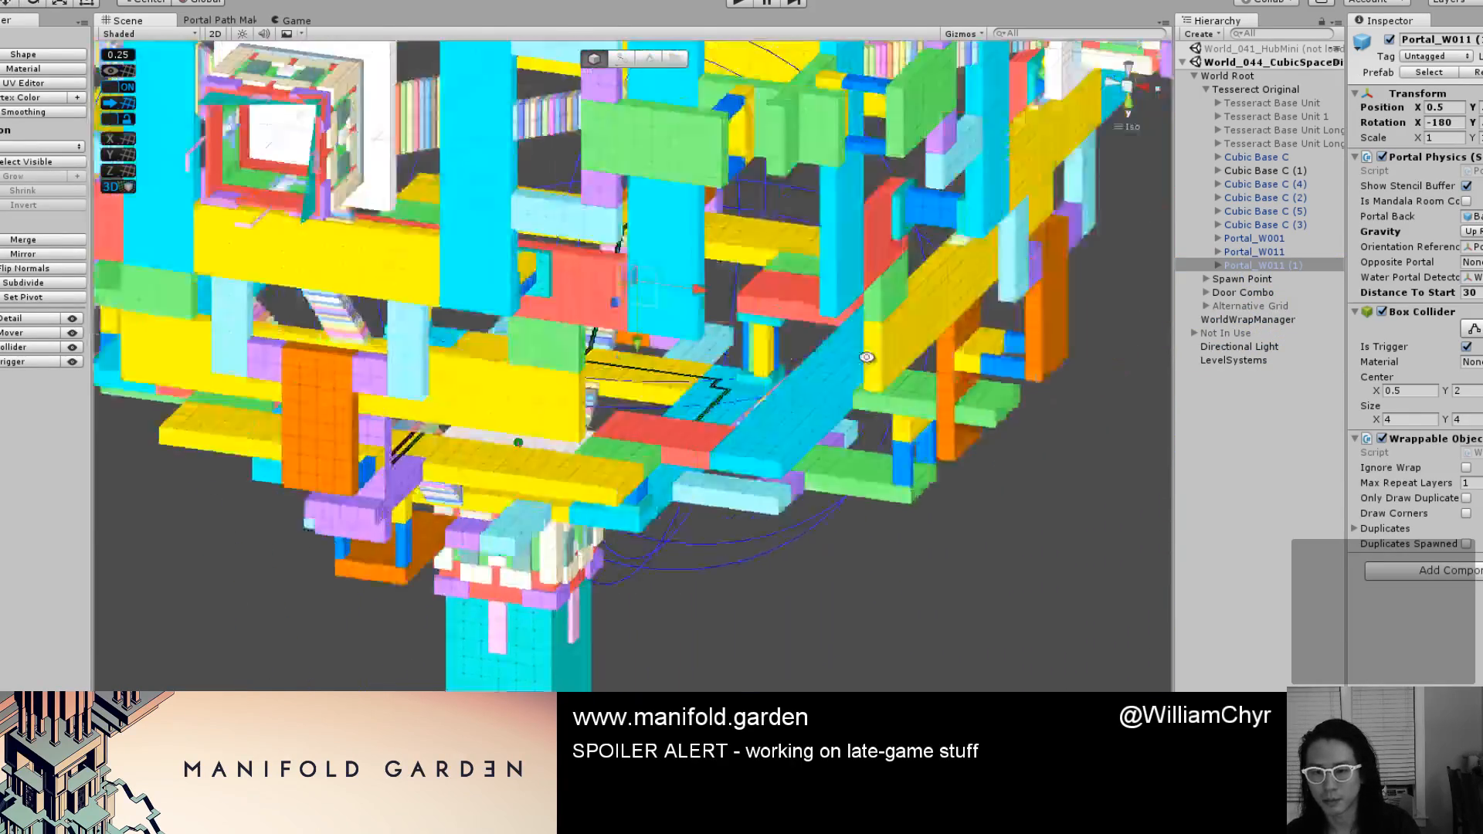
scroll(633, 341, up, 4)
middle_drag(635, 340, 714, 348)
alt+drag(714, 347, 839, 369)
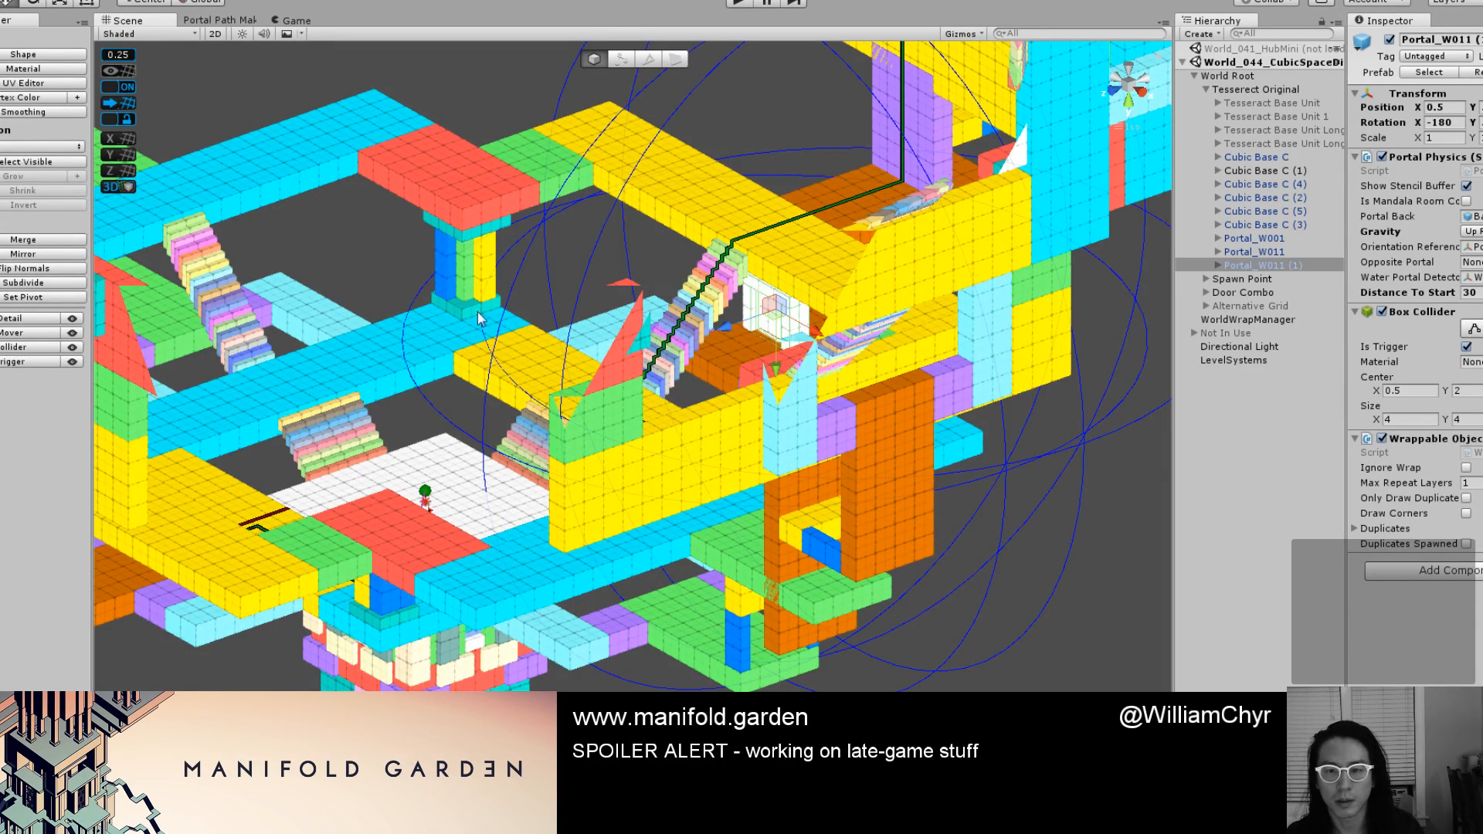
Move Portal_W011 (1) from the middle of the cubic structure out towards its outer edge.
double_click(1271, 265)
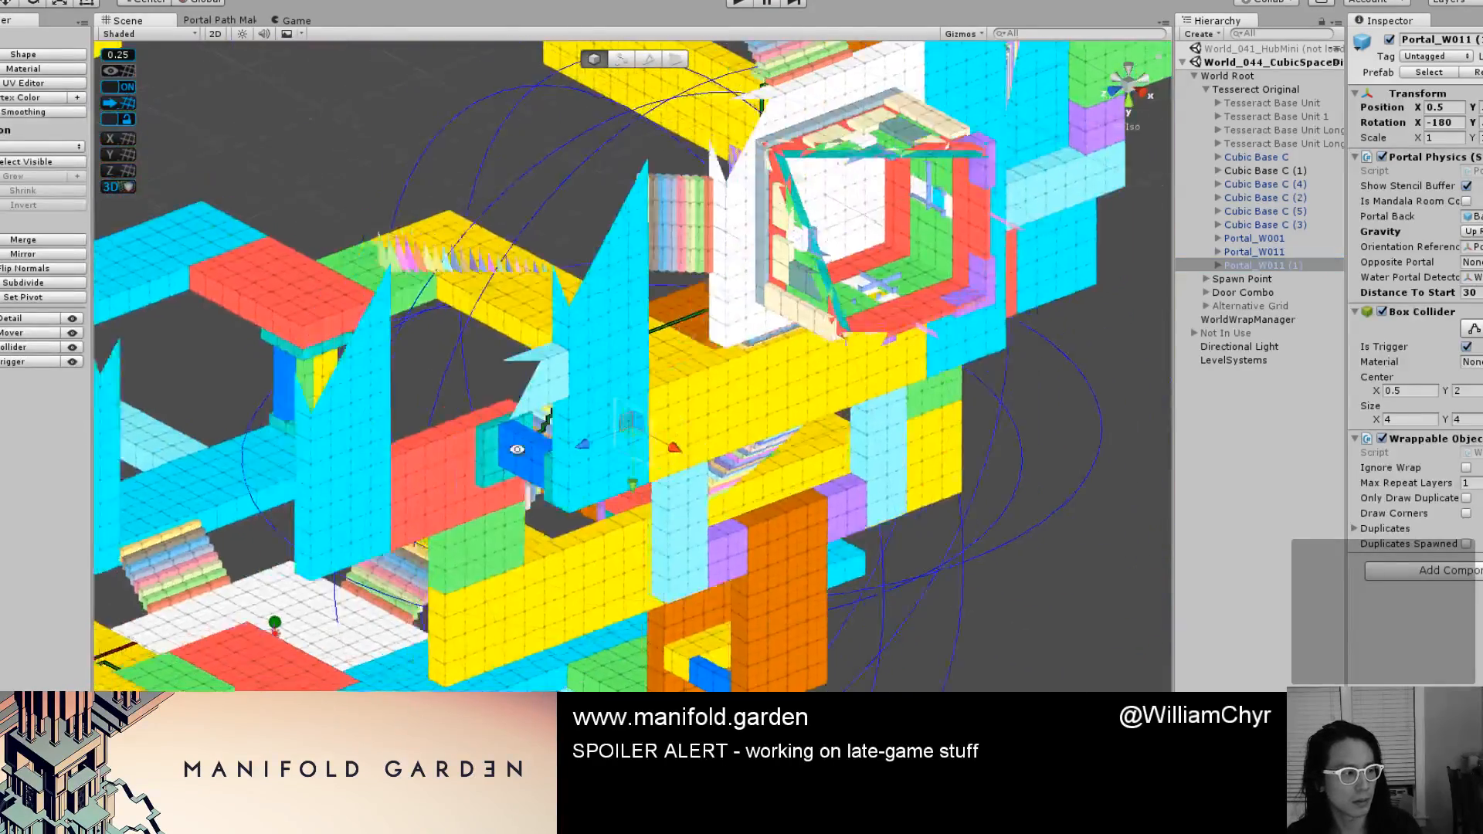
alt+drag(517, 450, 672, 519)
key(w)
alt+drag(811, 459, 594, 569)
middle_drag(594, 570, 865, 463)
scroll(865, 464, down, 3)
scroll(862, 465, up, 3)
alt+drag(861, 465, 776, 501)
drag(677, 516, 432, 185)
Vertex-snap Portal_W011 (1) into the blue and yellow opening on the outer green platform, at X -44.5.
middle_drag(432, 186, 835, 309)
scroll(834, 309, up, 2)
alt+drag(834, 325, 477, 358)
key(v)
drag(490, 413, 370, 318)
scroll(494, 386, down, 5)
alt+drag(503, 410, 363, 409)
scroll(448, 470, up, 2)
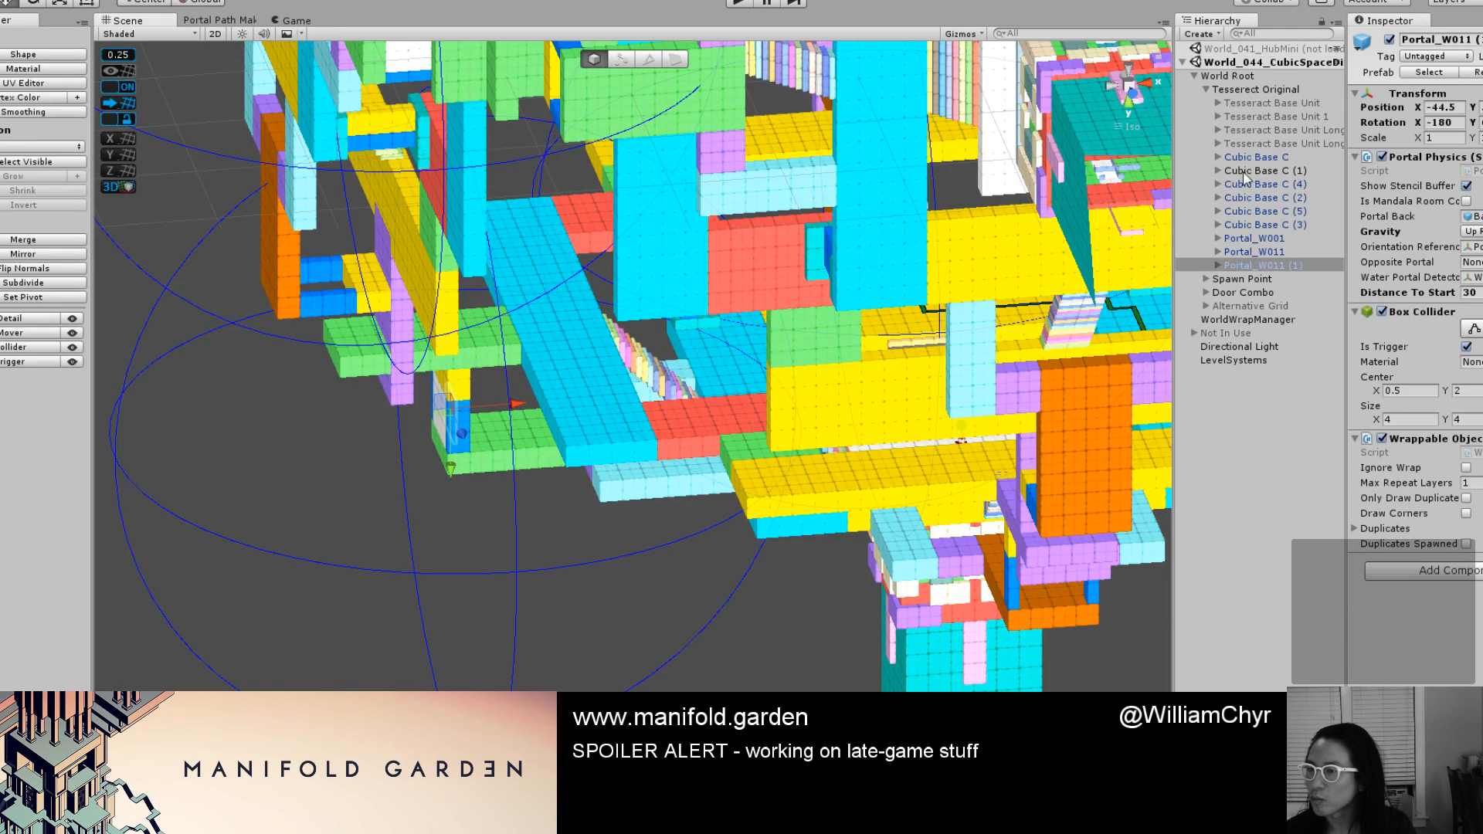
Rename Portal_W011 (1) to Portal_W041 and focus on it in its new opening.
drag(1459, 40, 1482, 41)
text(4)
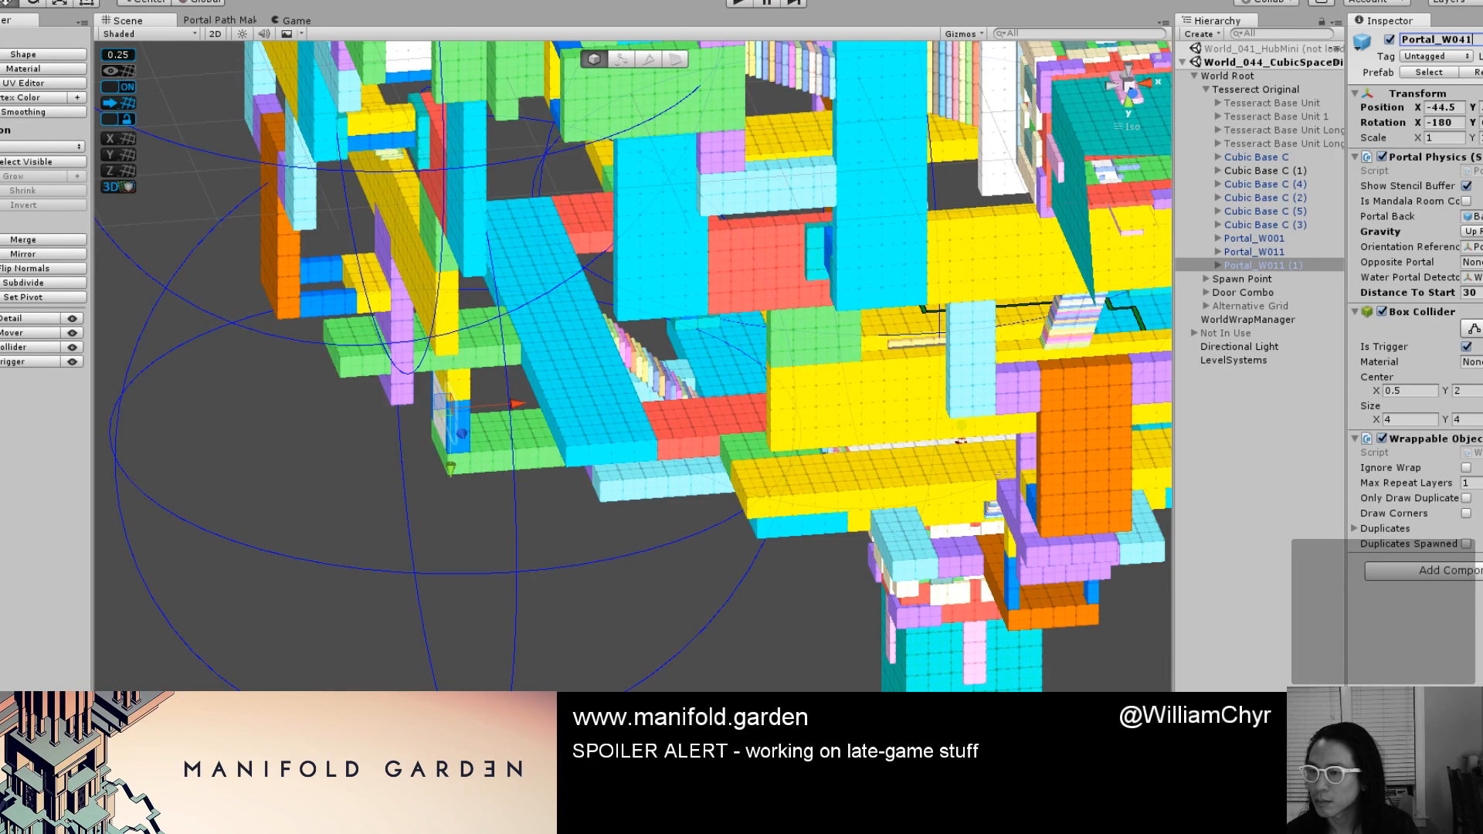
double_click(1267, 266)
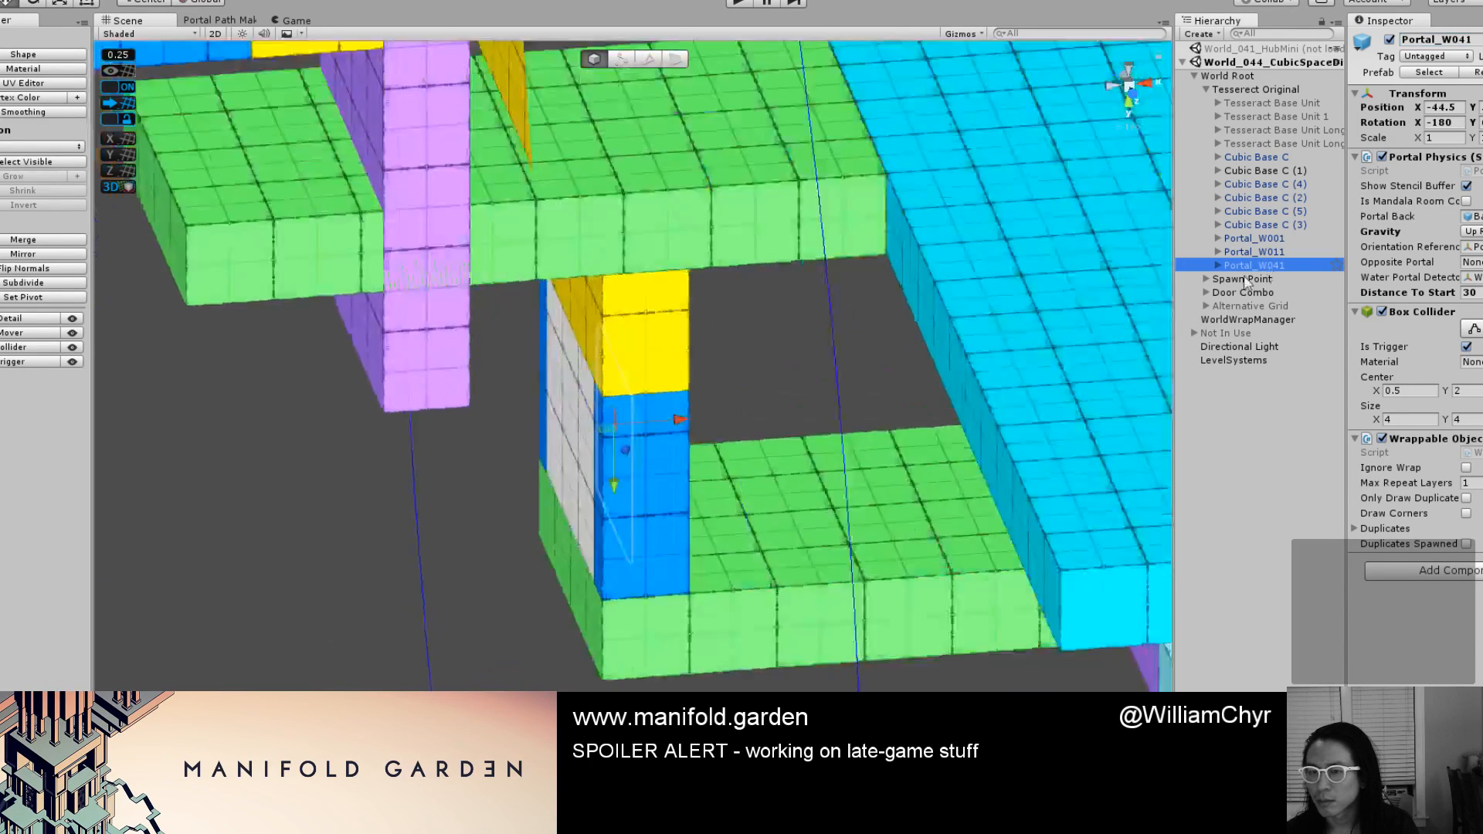
Duplicate Portal_W041, rotate the copy, and move it away from the cubic structure to X -73.5.
scroll(892, 407, down, 4)
alt+drag(895, 473, 1033, 448)
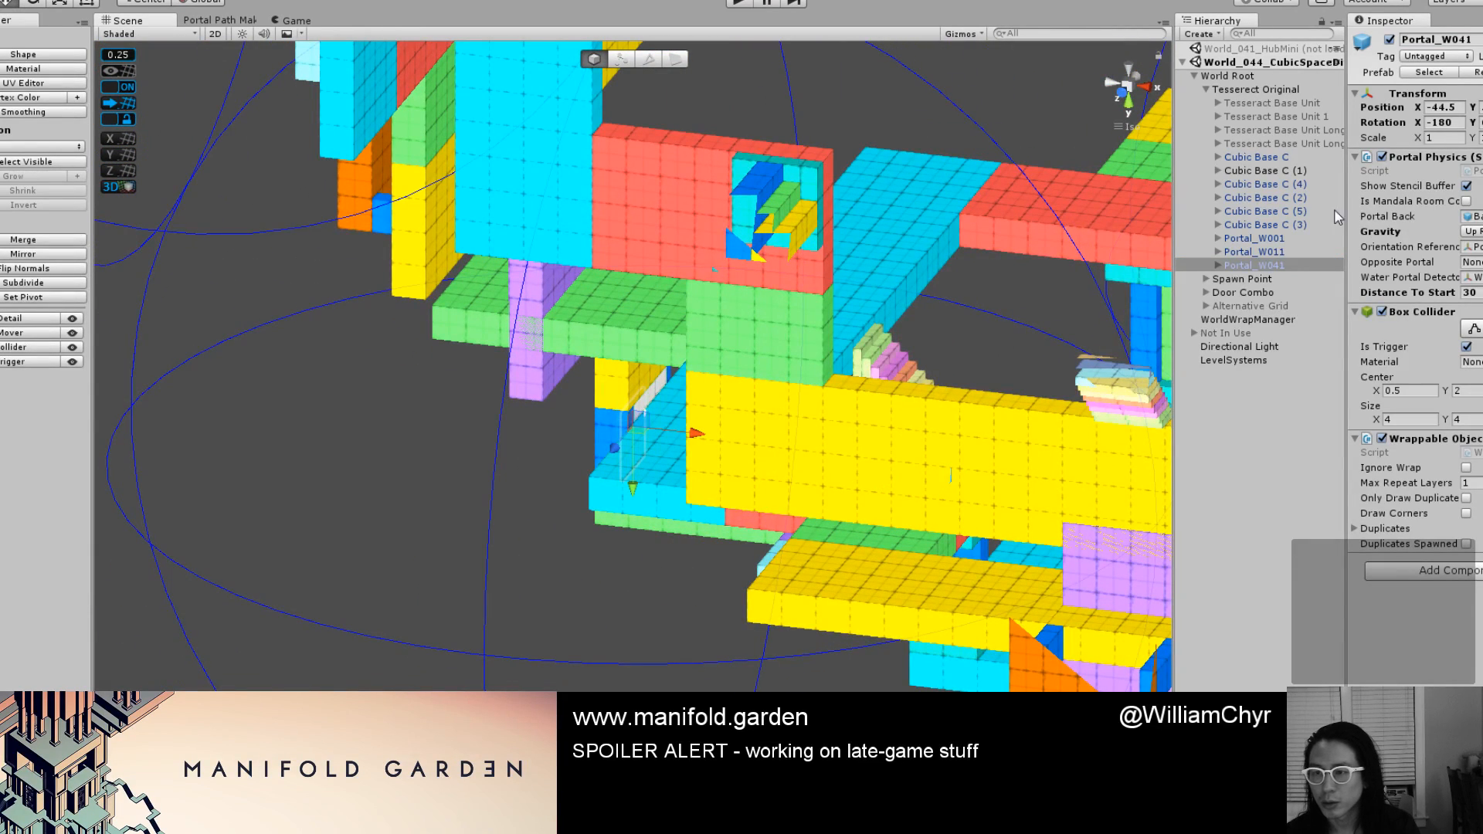
key(ctrl+d)
key(e)
drag(655, 451, 998, 318)
key(w)
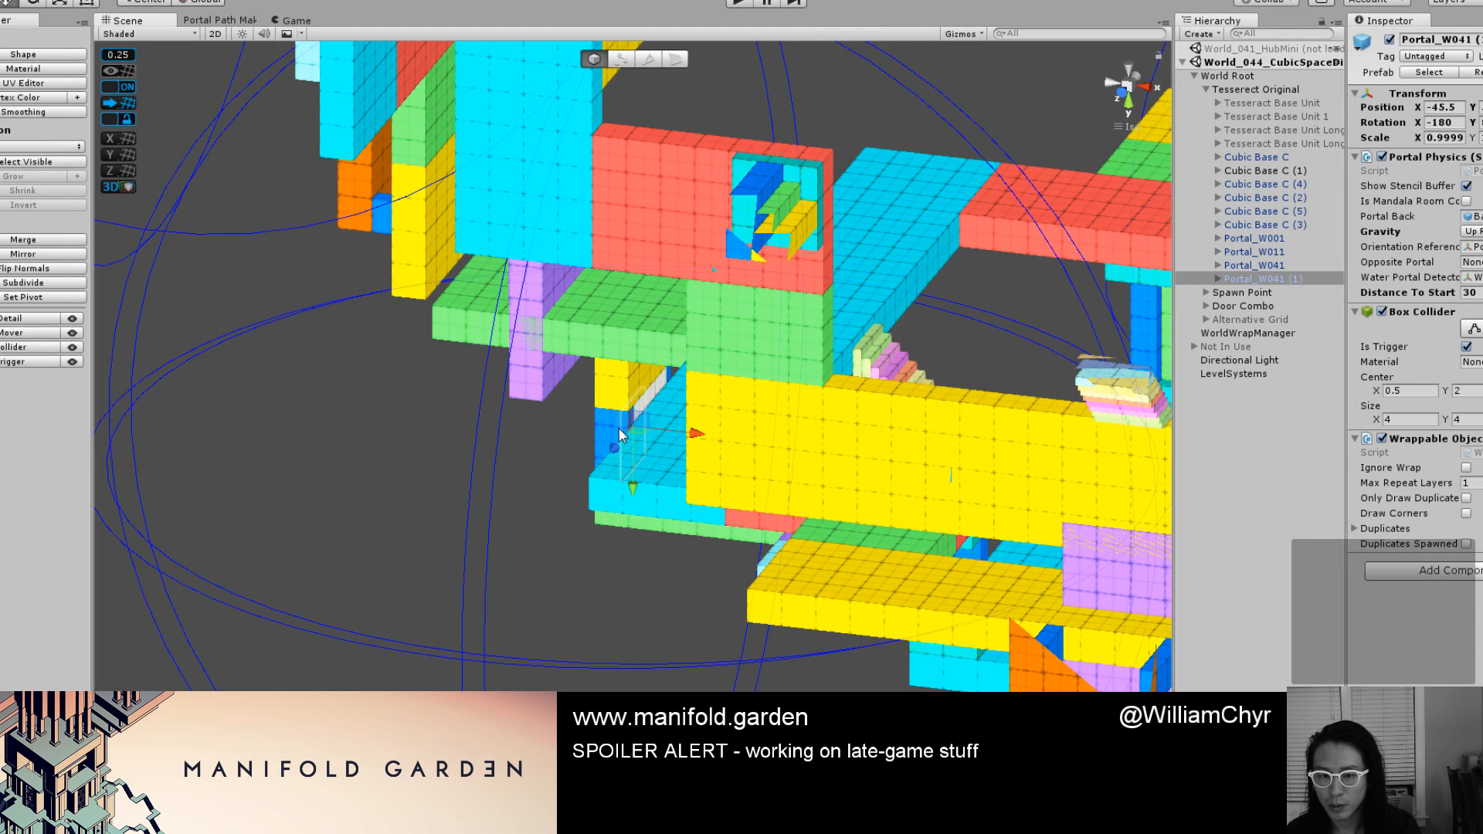
drag(694, 432, 373, 396)
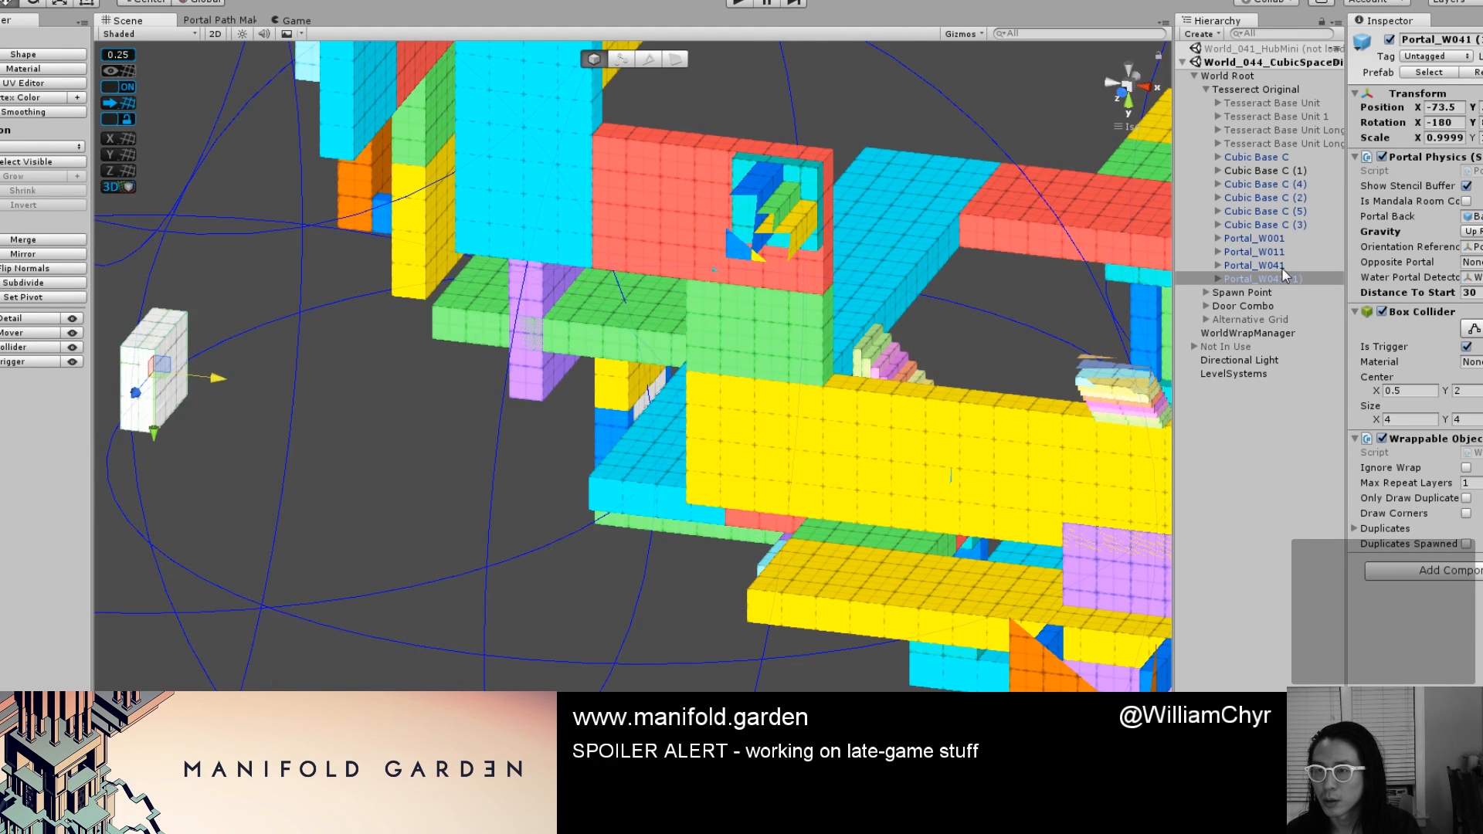
Load the World_041_HubMini scene and transfer Portal_W041 (1) into its World Root, directly after Column E (7).
right_click(1241, 51)
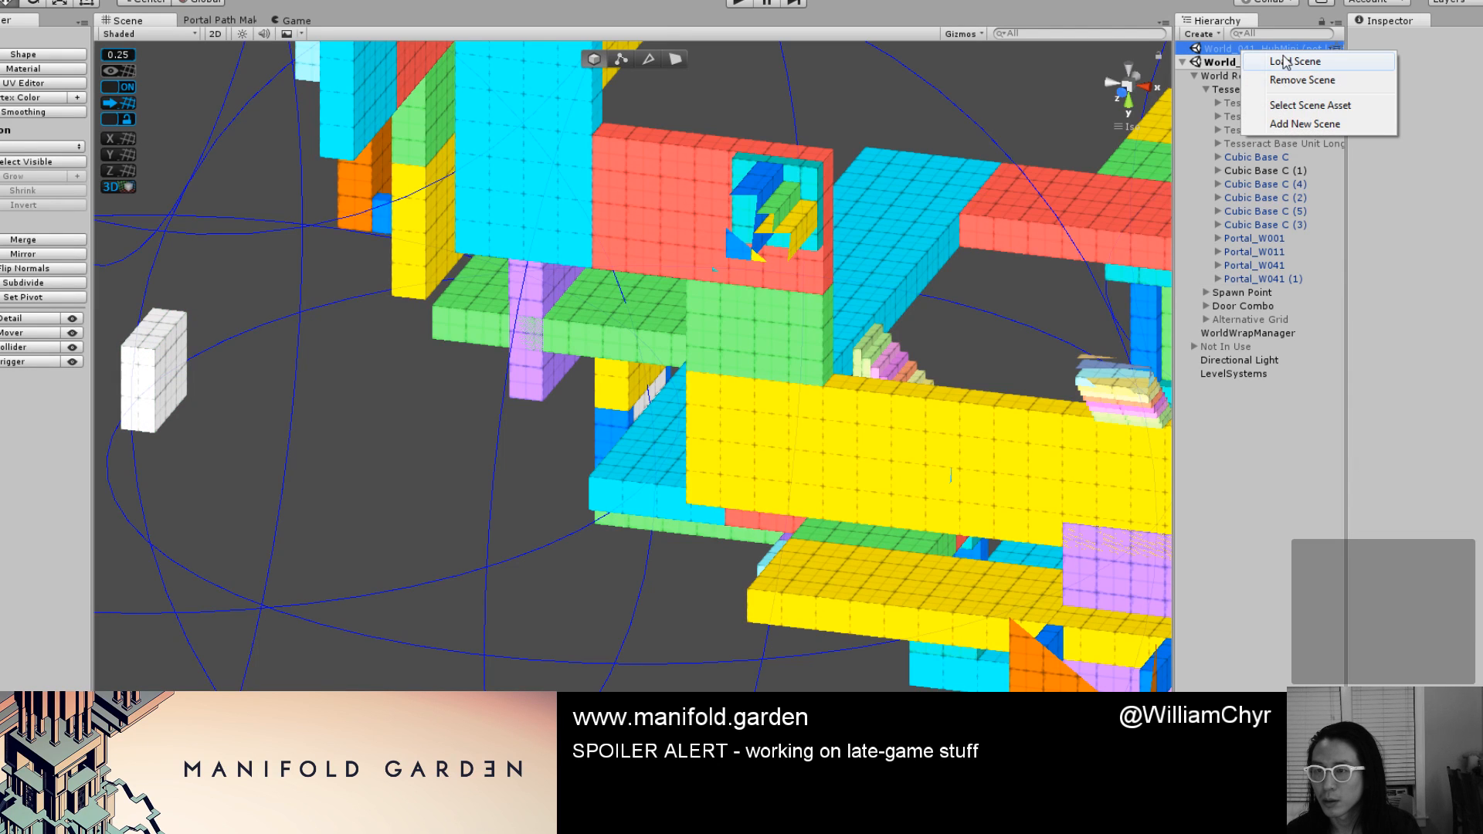
click(1278, 57)
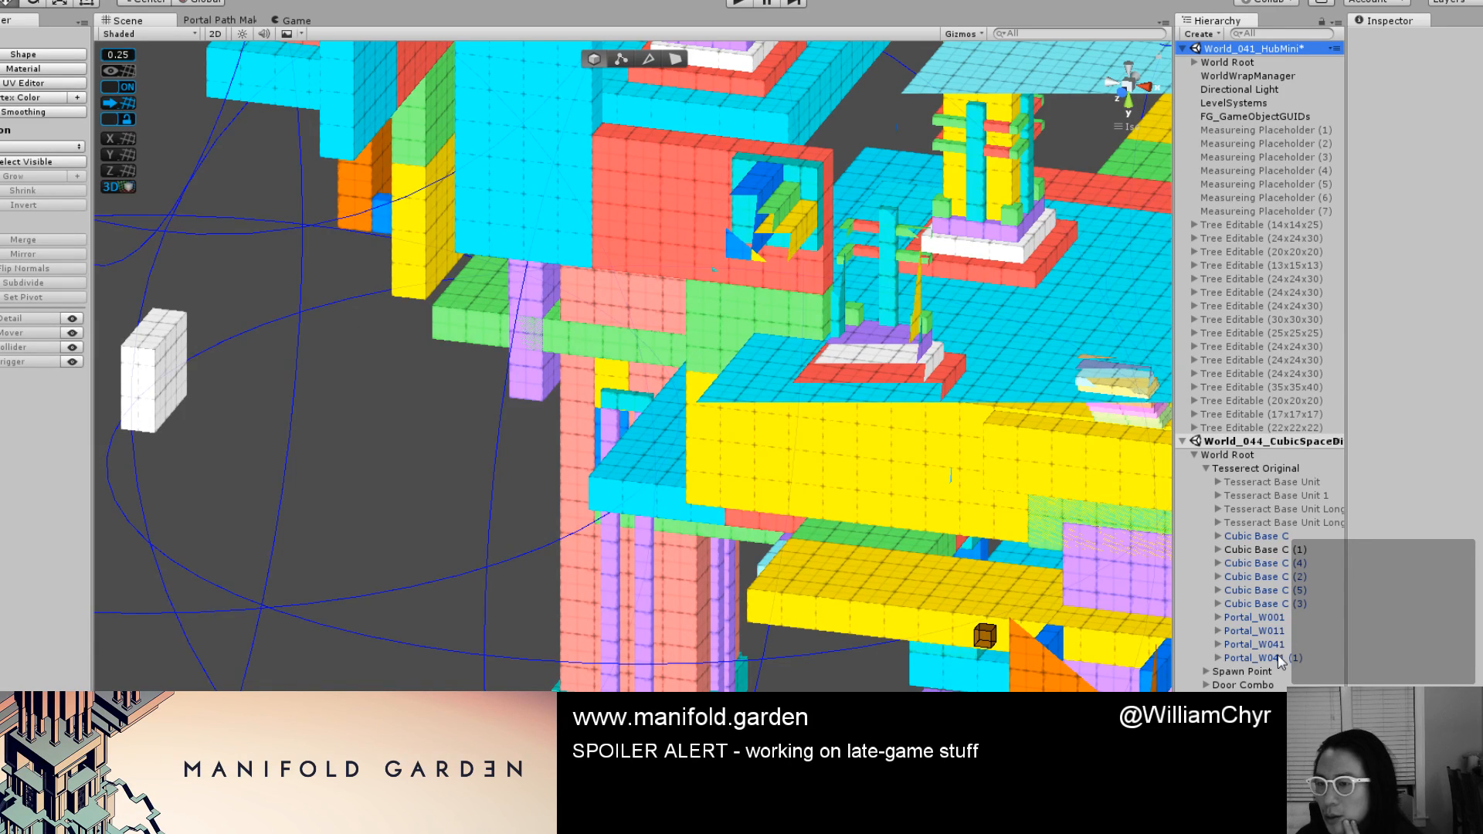
drag(1279, 661, 1259, 520)
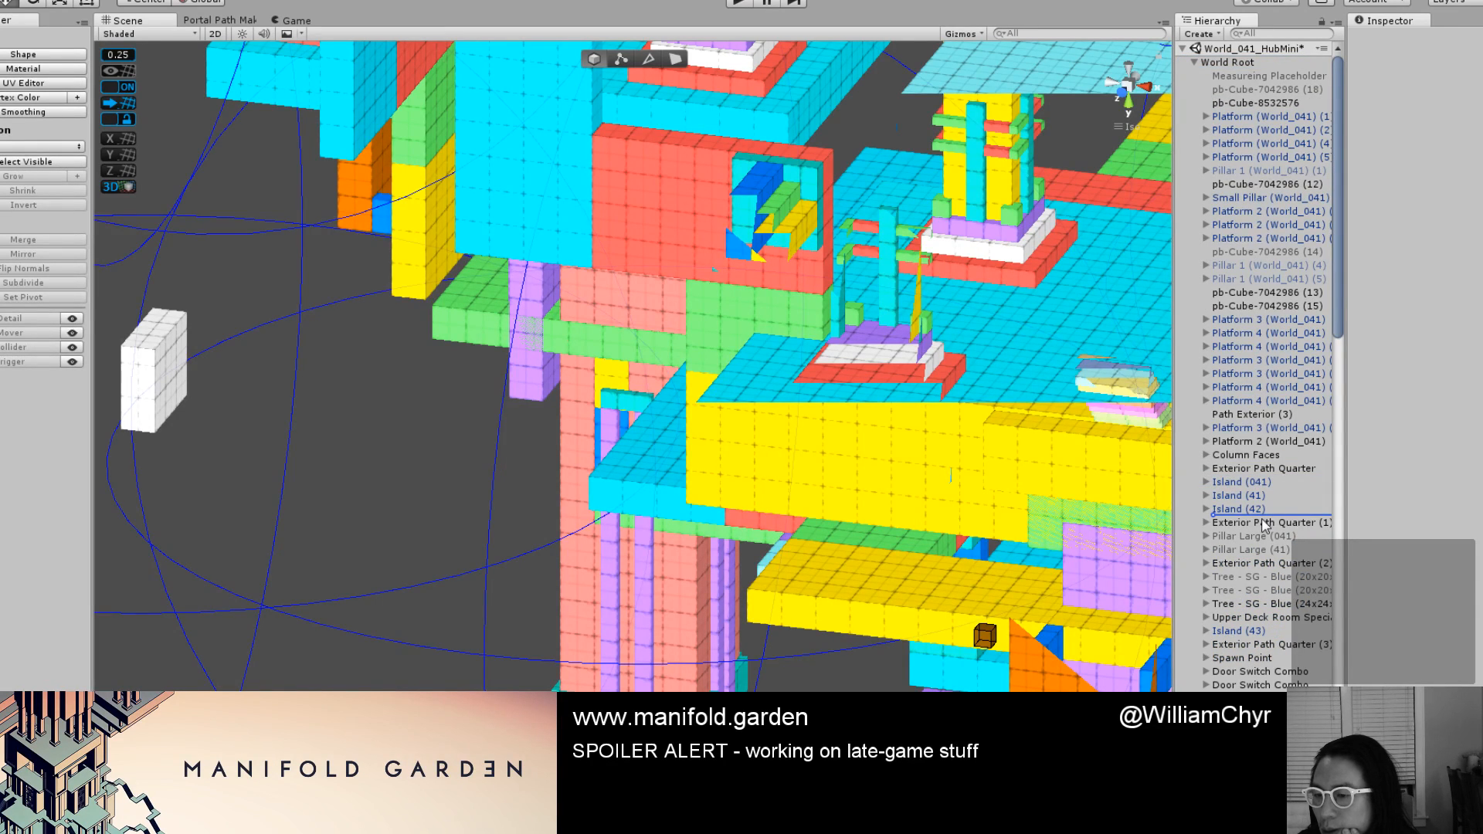
drag(1264, 524, 1264, 525)
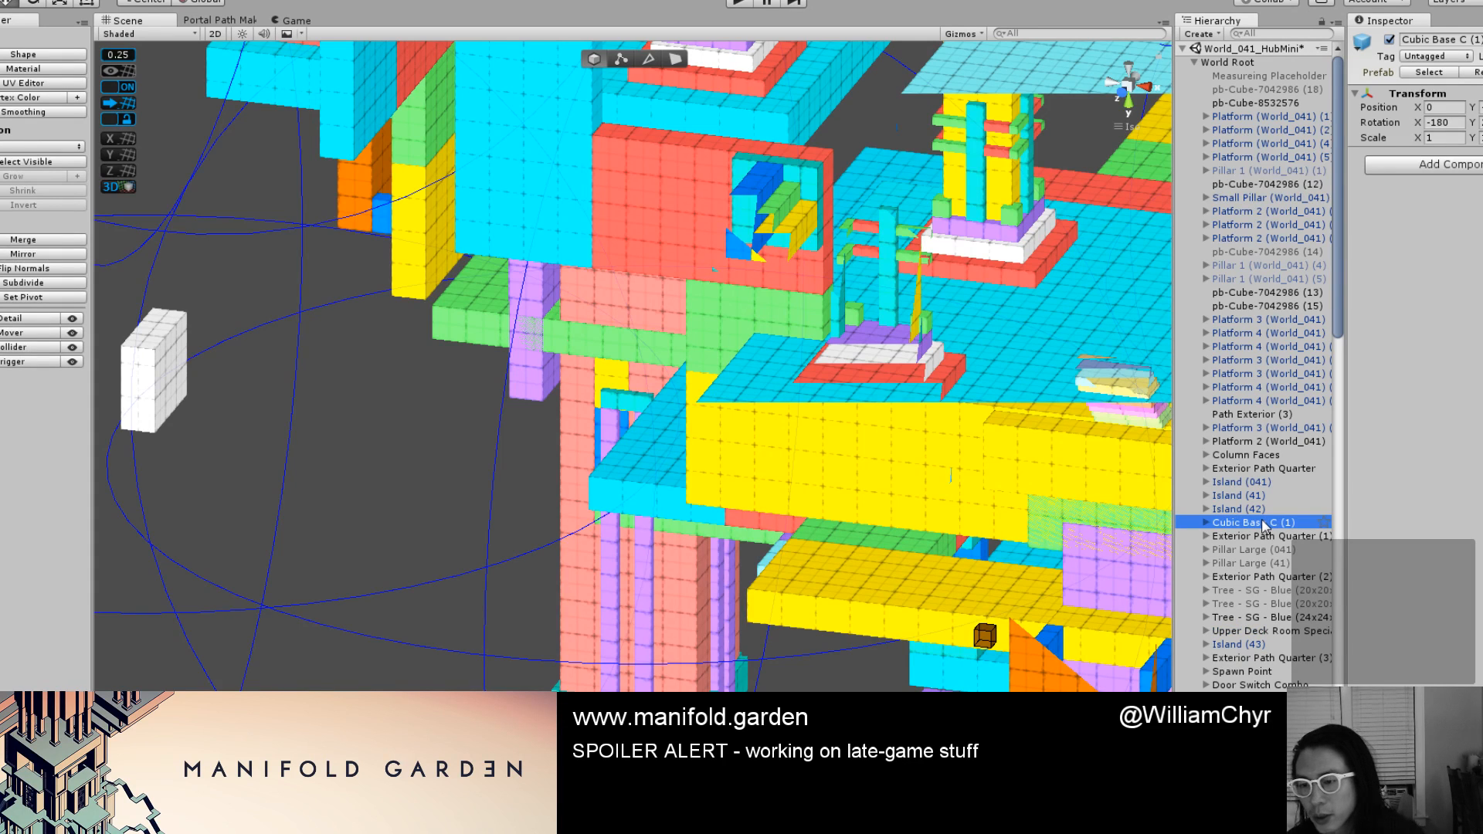
click(1182, 49)
drag(1290, 282, 1299, 54)
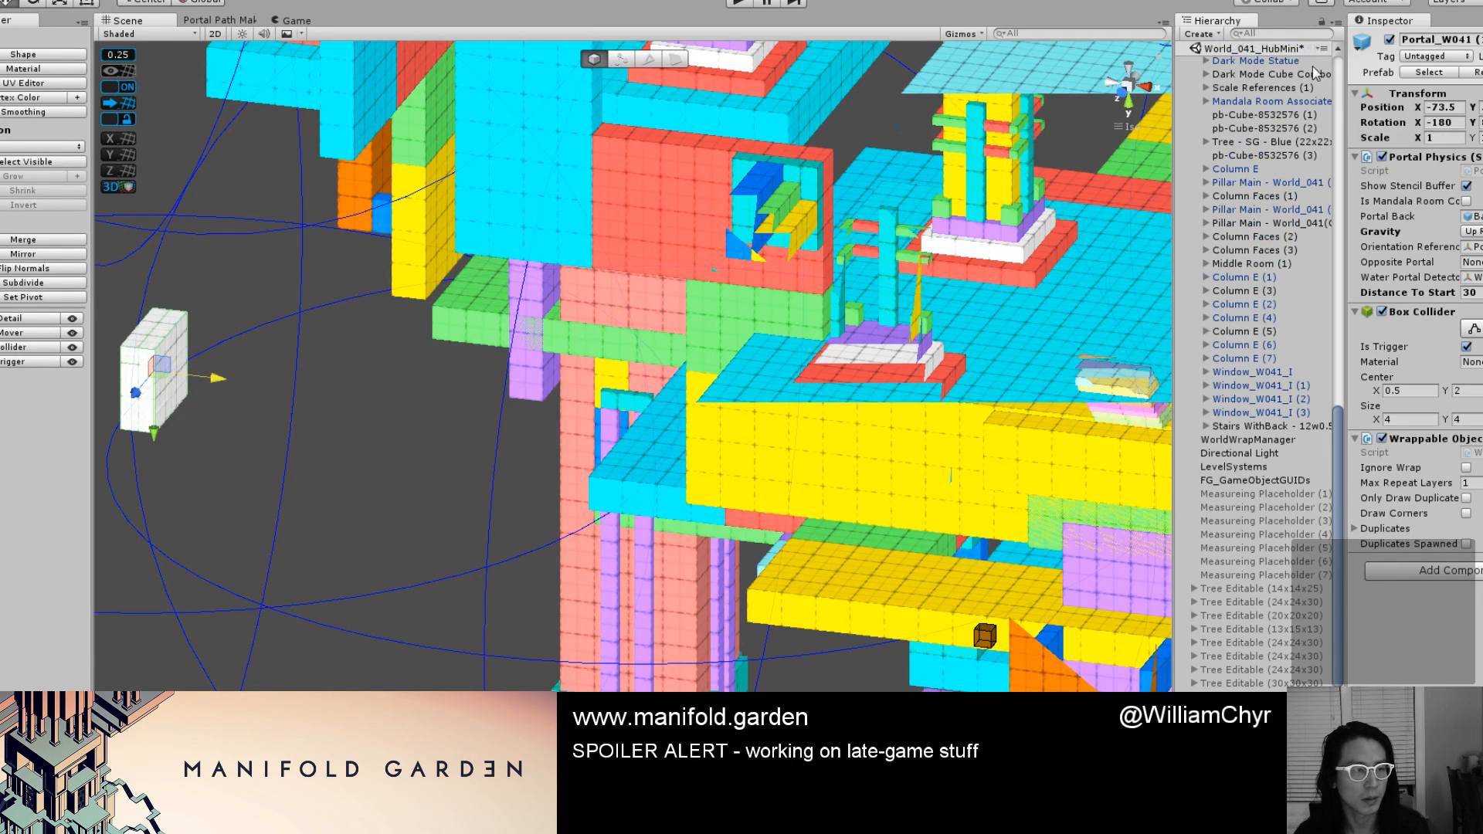
scroll(1296, 471, down, 3)
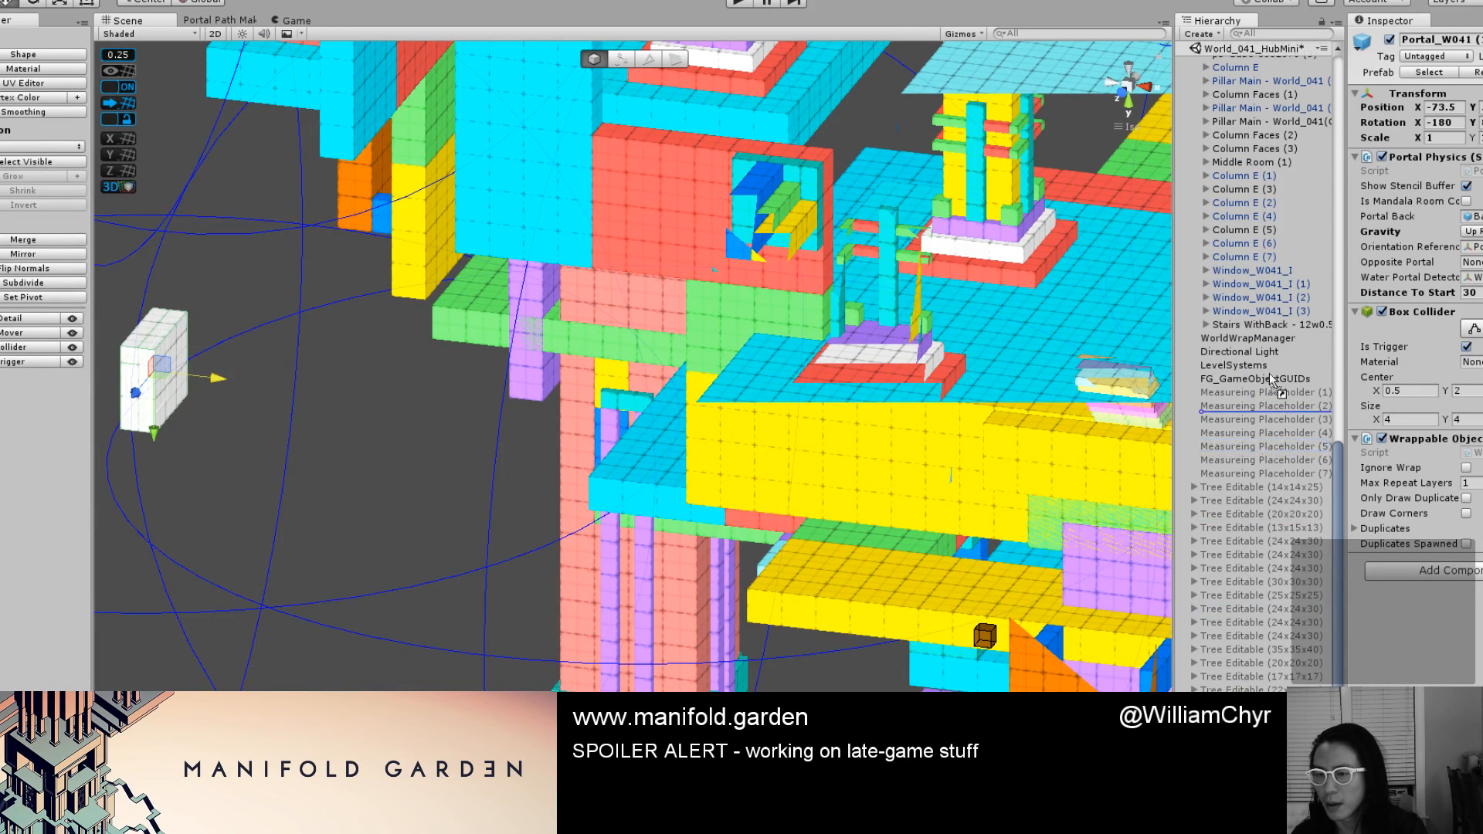
scroll(1100, 317, down, 10)
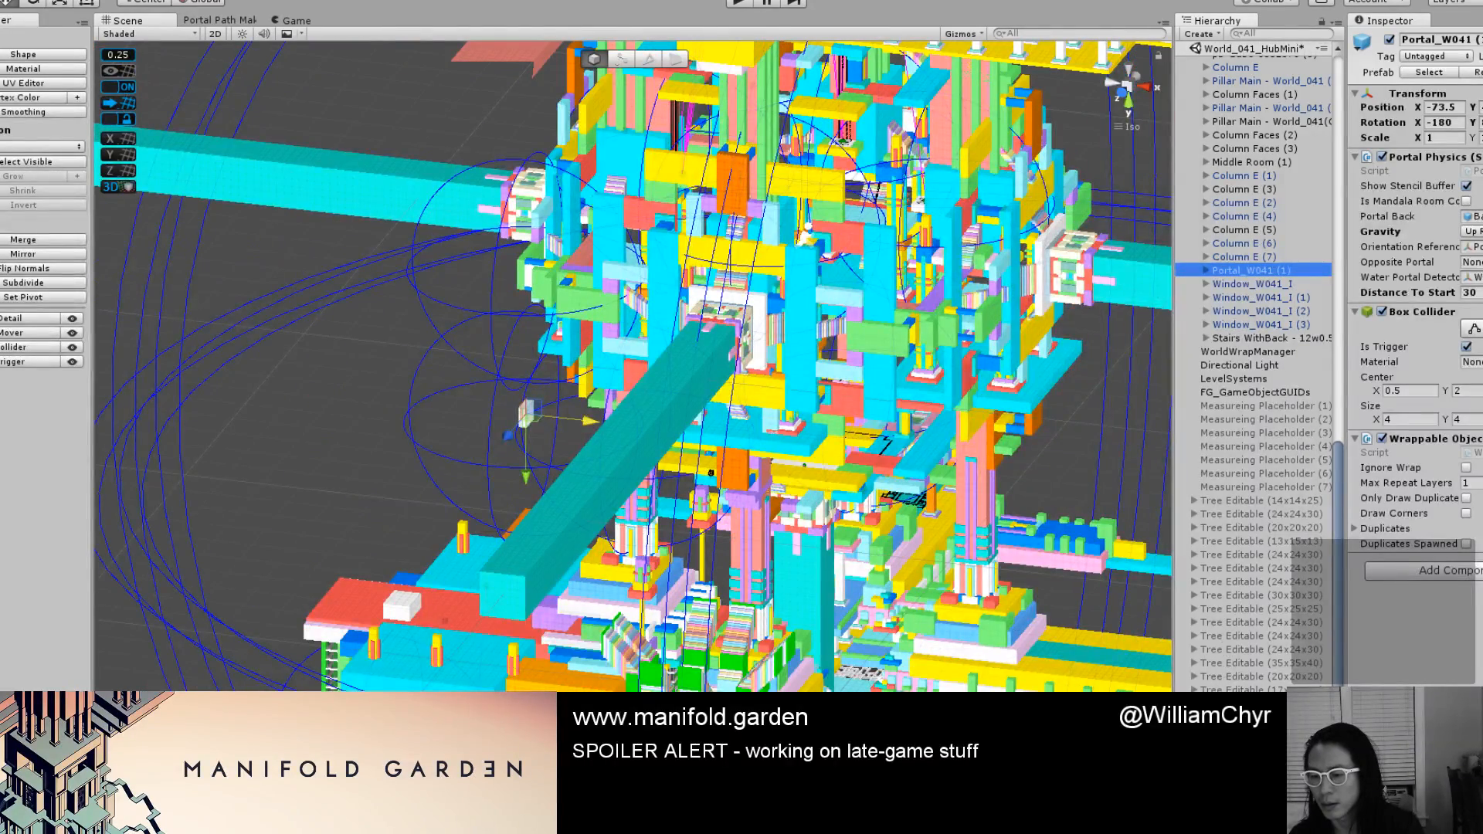
Unload the World_044_CubicSpaceDivision scene, saving its changes.
right_click(1220, 502)
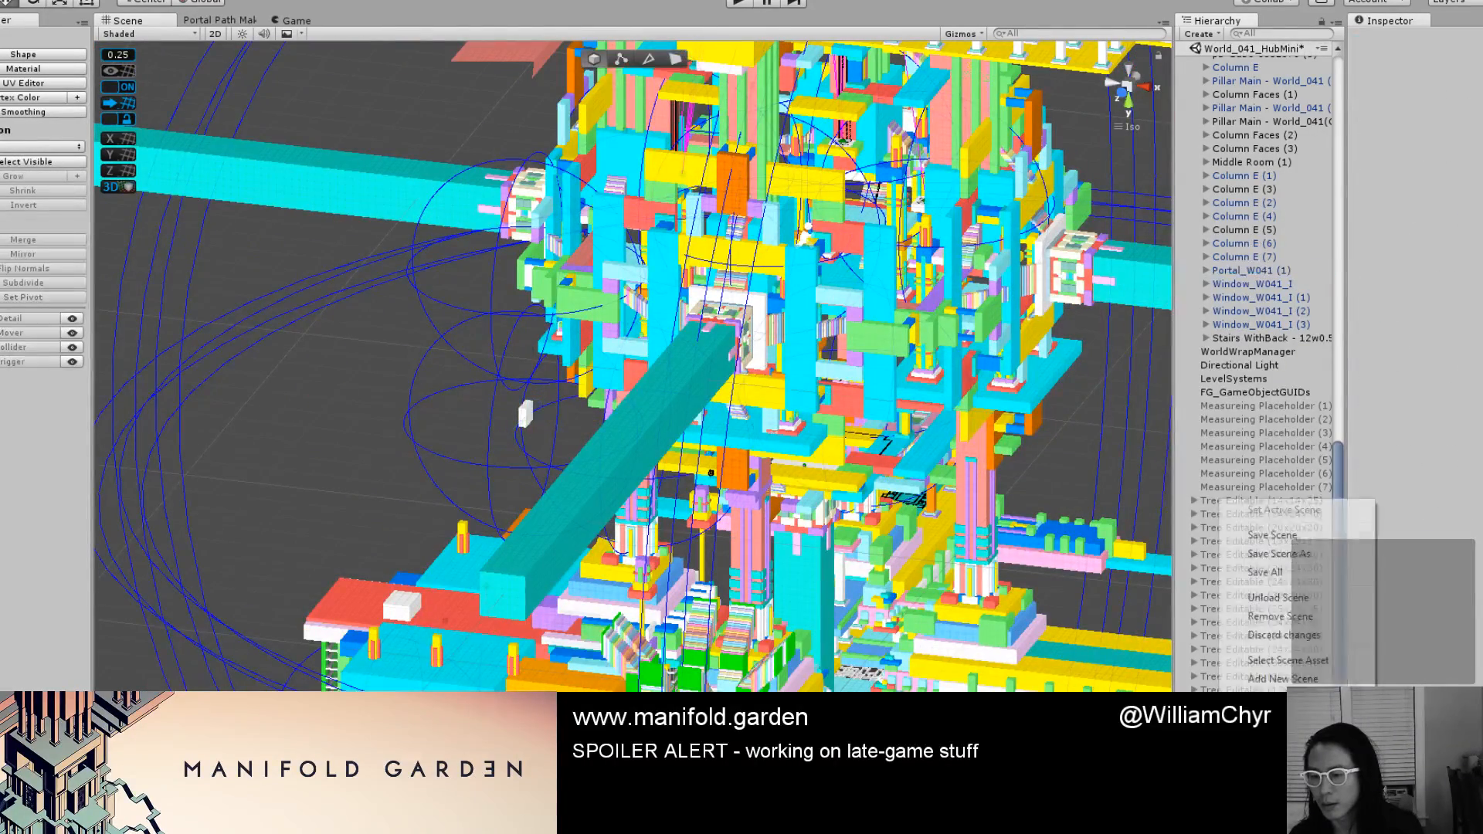
click(1267, 599)
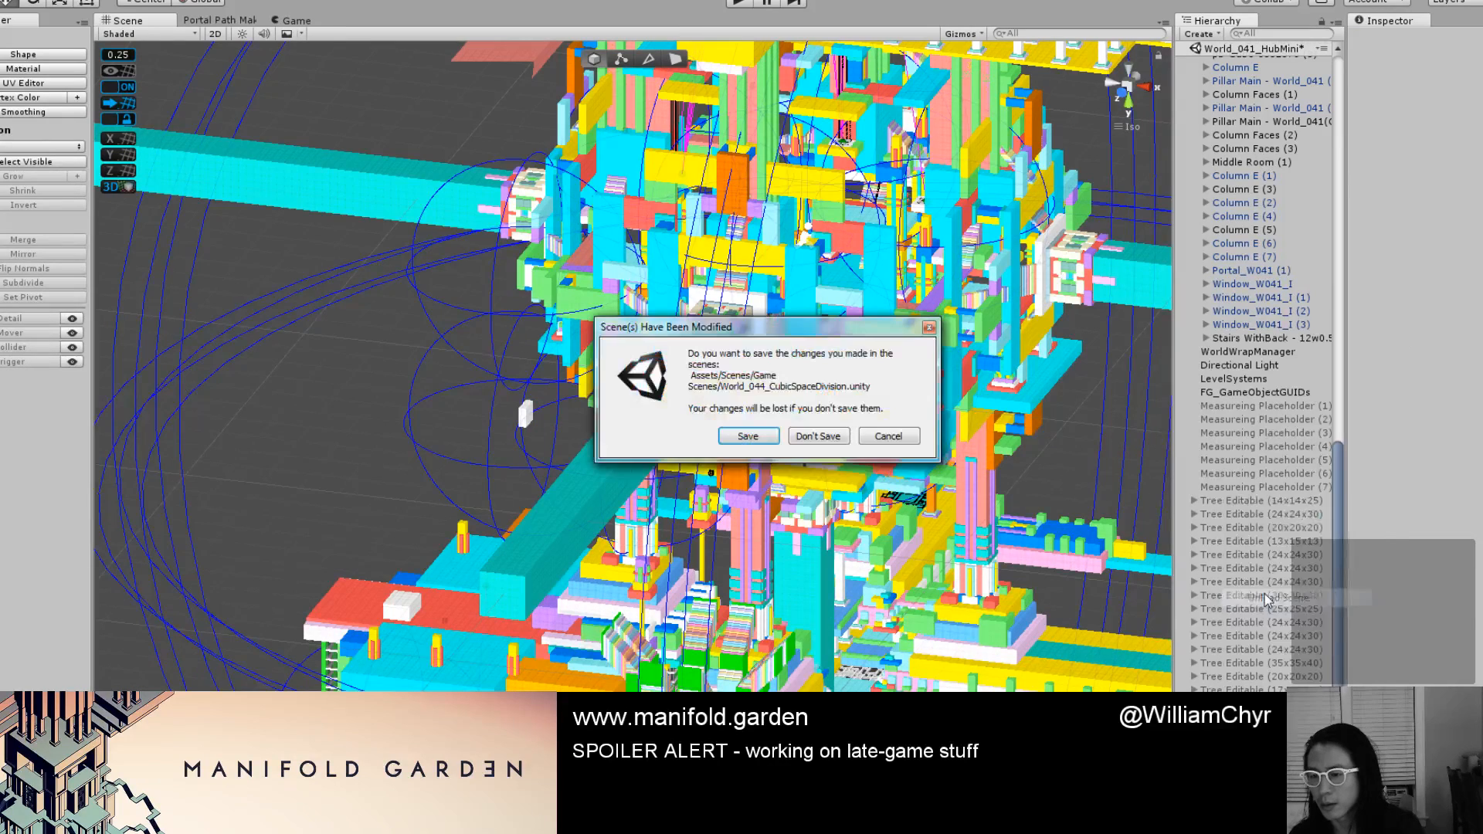
click(748, 436)
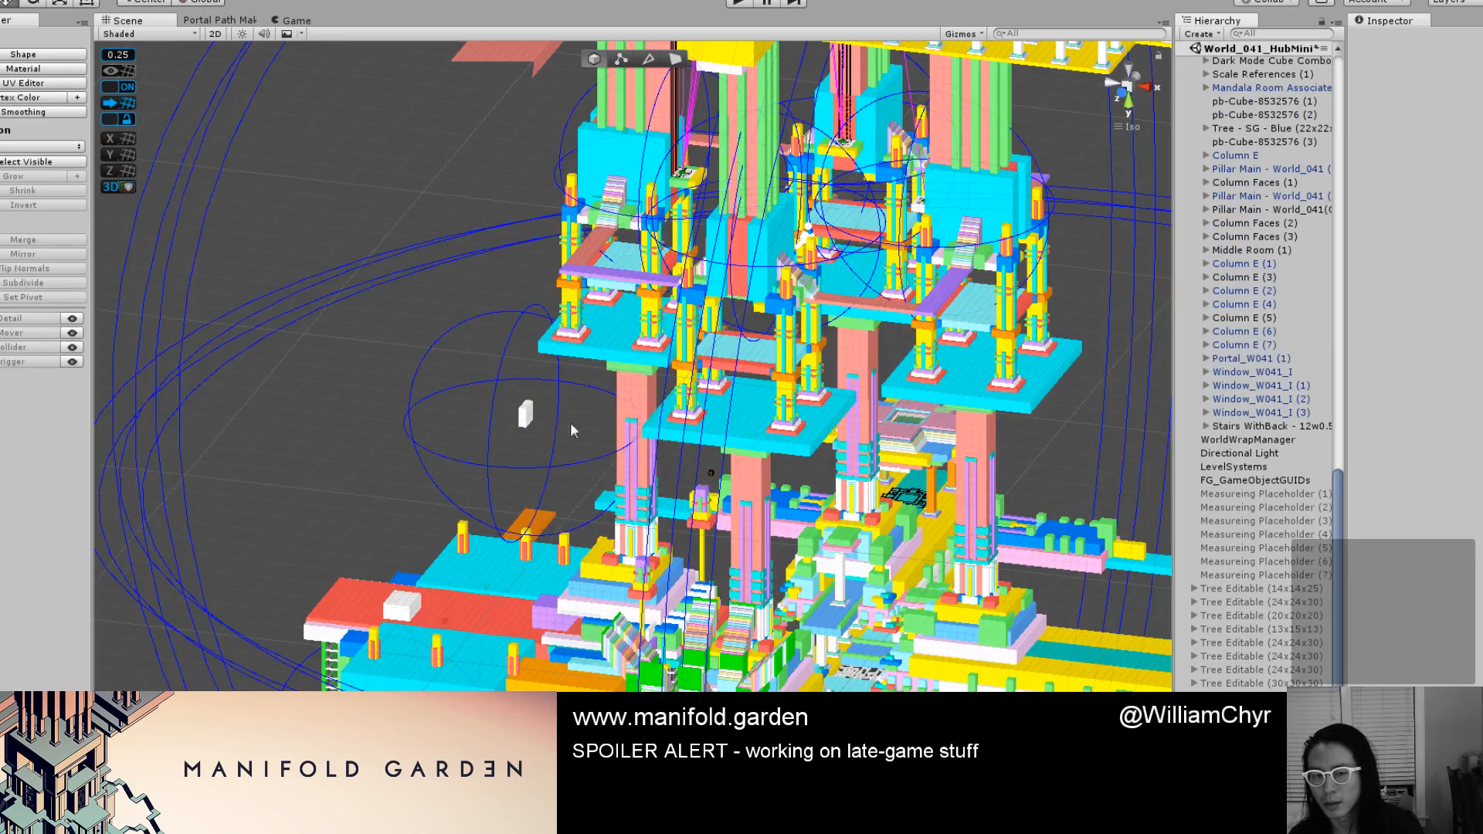
Select Portal_W041 (1) and examine where it sits relative to the hub's columns and buildings.
click(522, 417)
scroll(540, 419, down, 12)
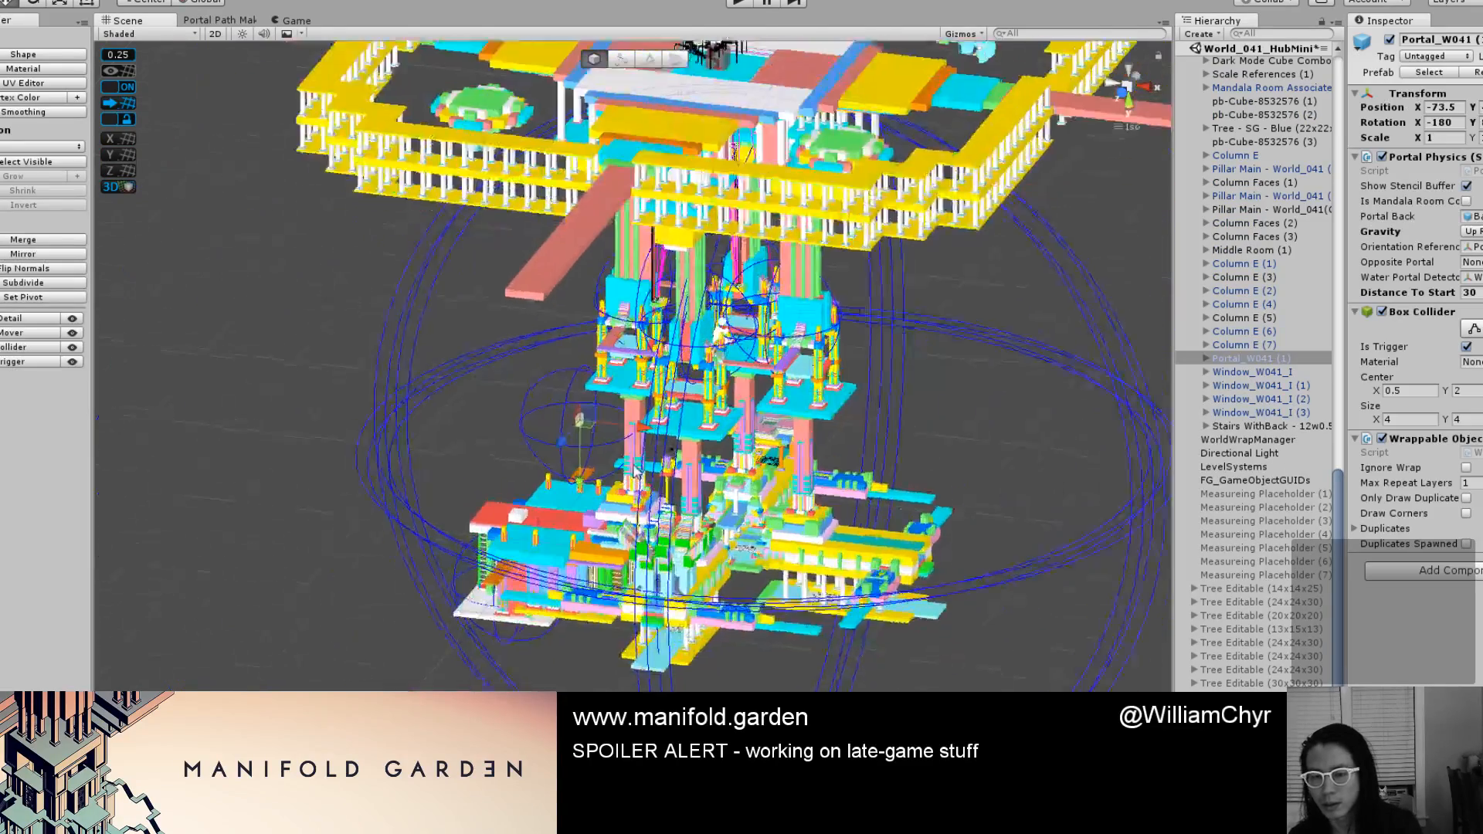
scroll(668, 421, up, 8)
alt+drag(686, 455, 773, 304)
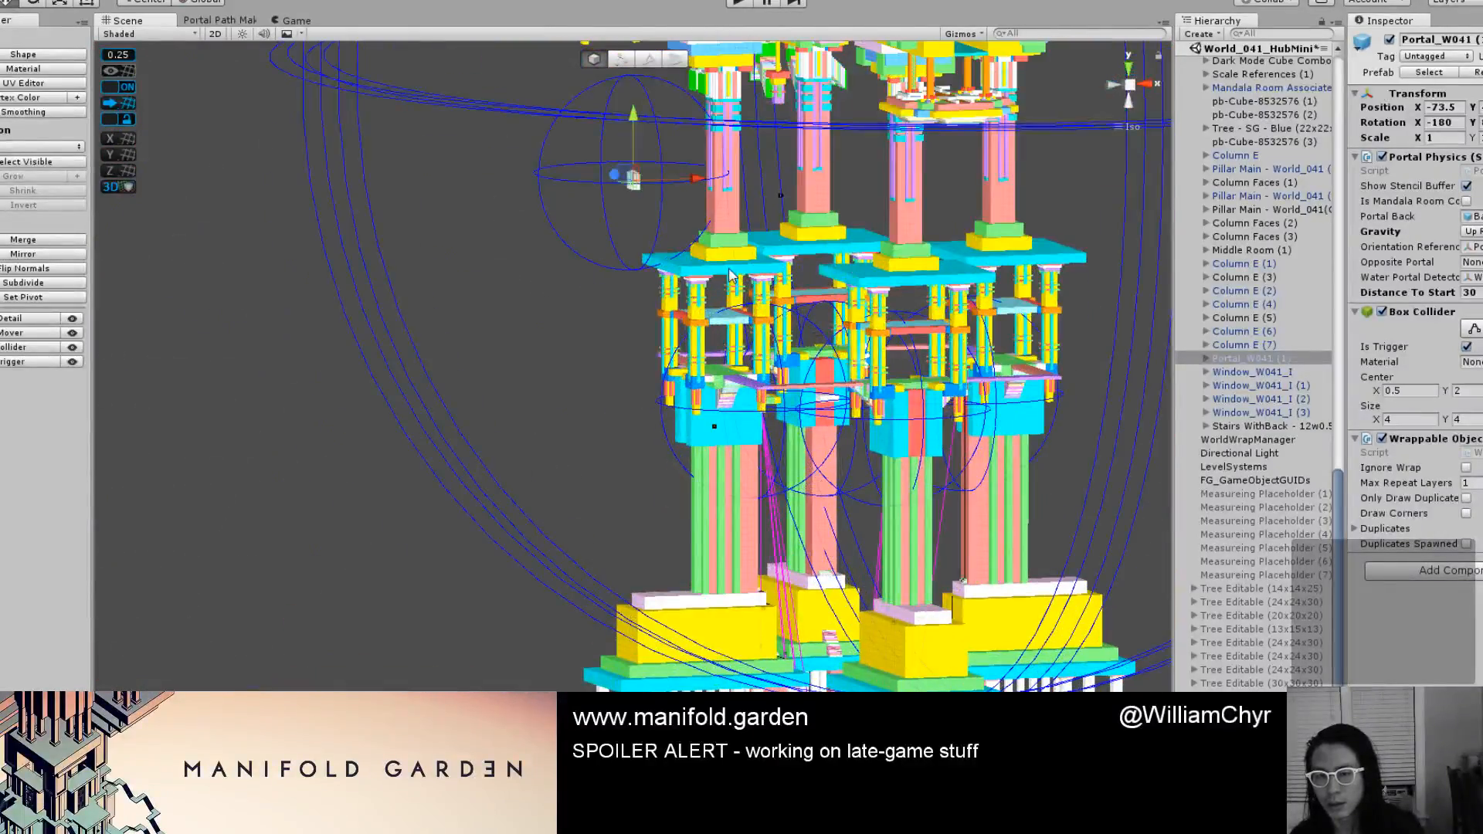
key(f)
alt+drag(720, 425, 660, 354)
key(f)
scroll(656, 340, down, 5)
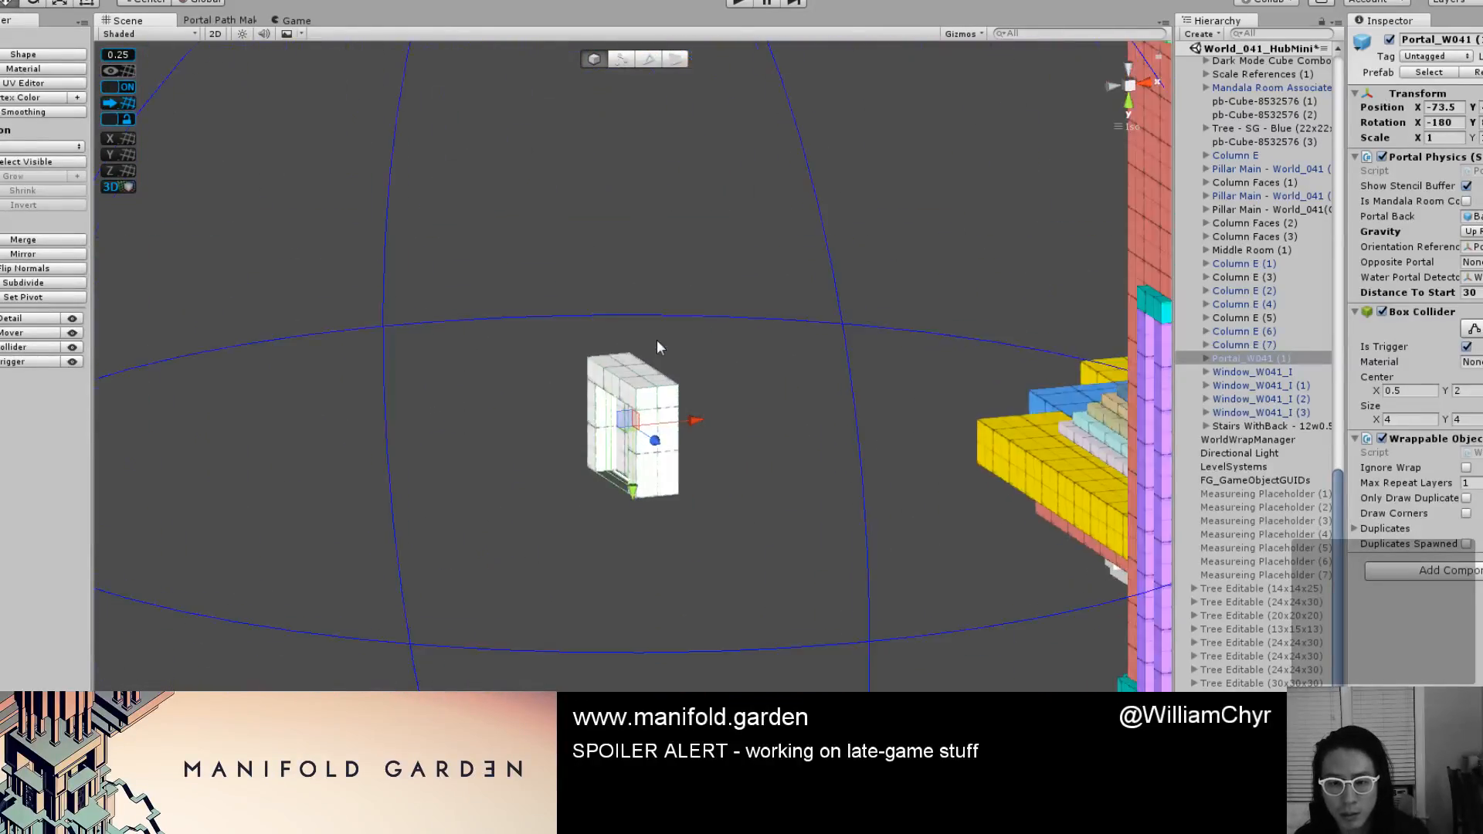
scroll(657, 340, down, 10)
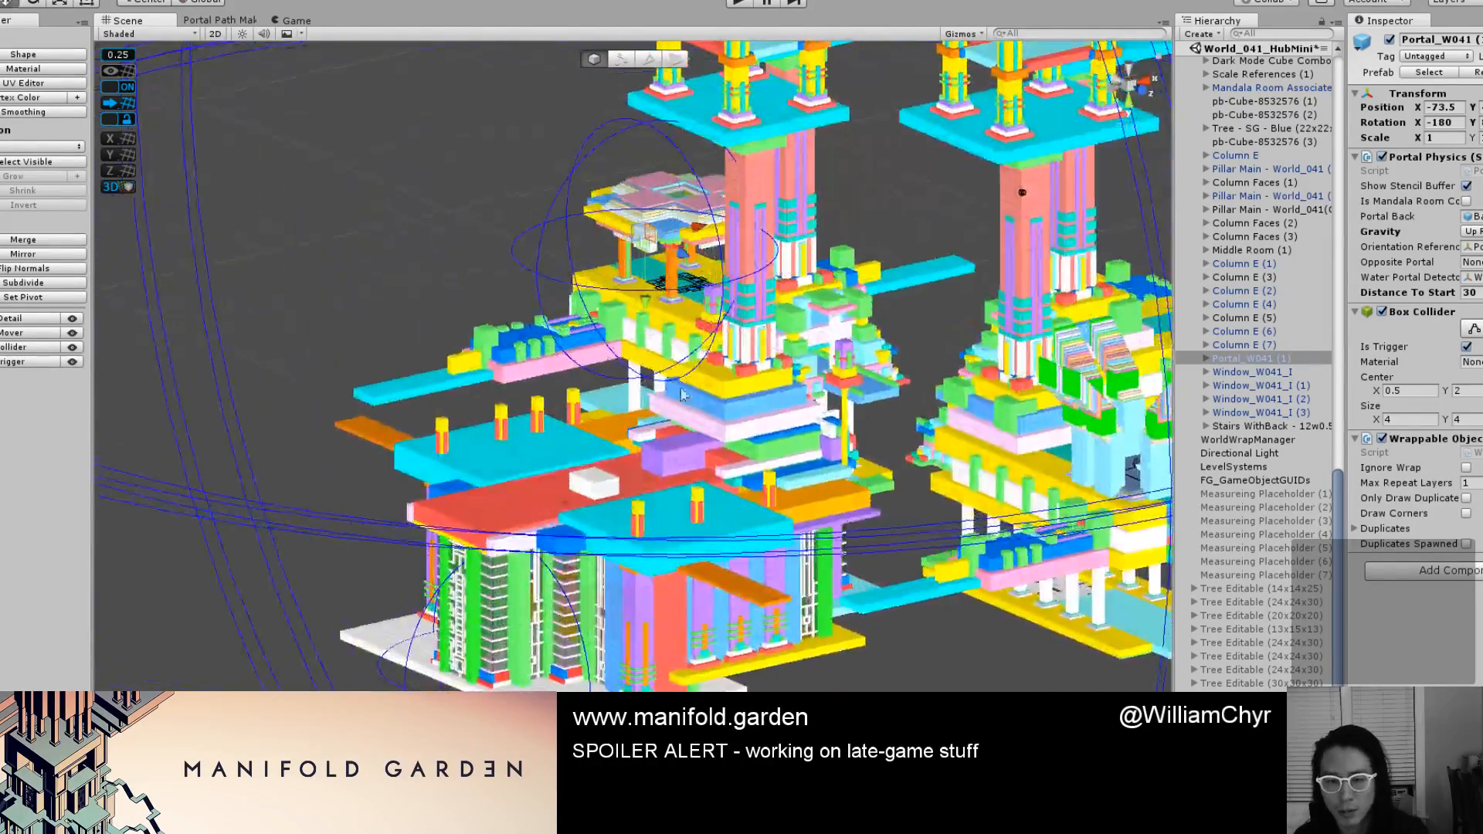
Switch the scene view to perspective and move Portal_W041 (1) into the open room of the stair-topped structure.
alt+drag(639, 563, 726, 472)
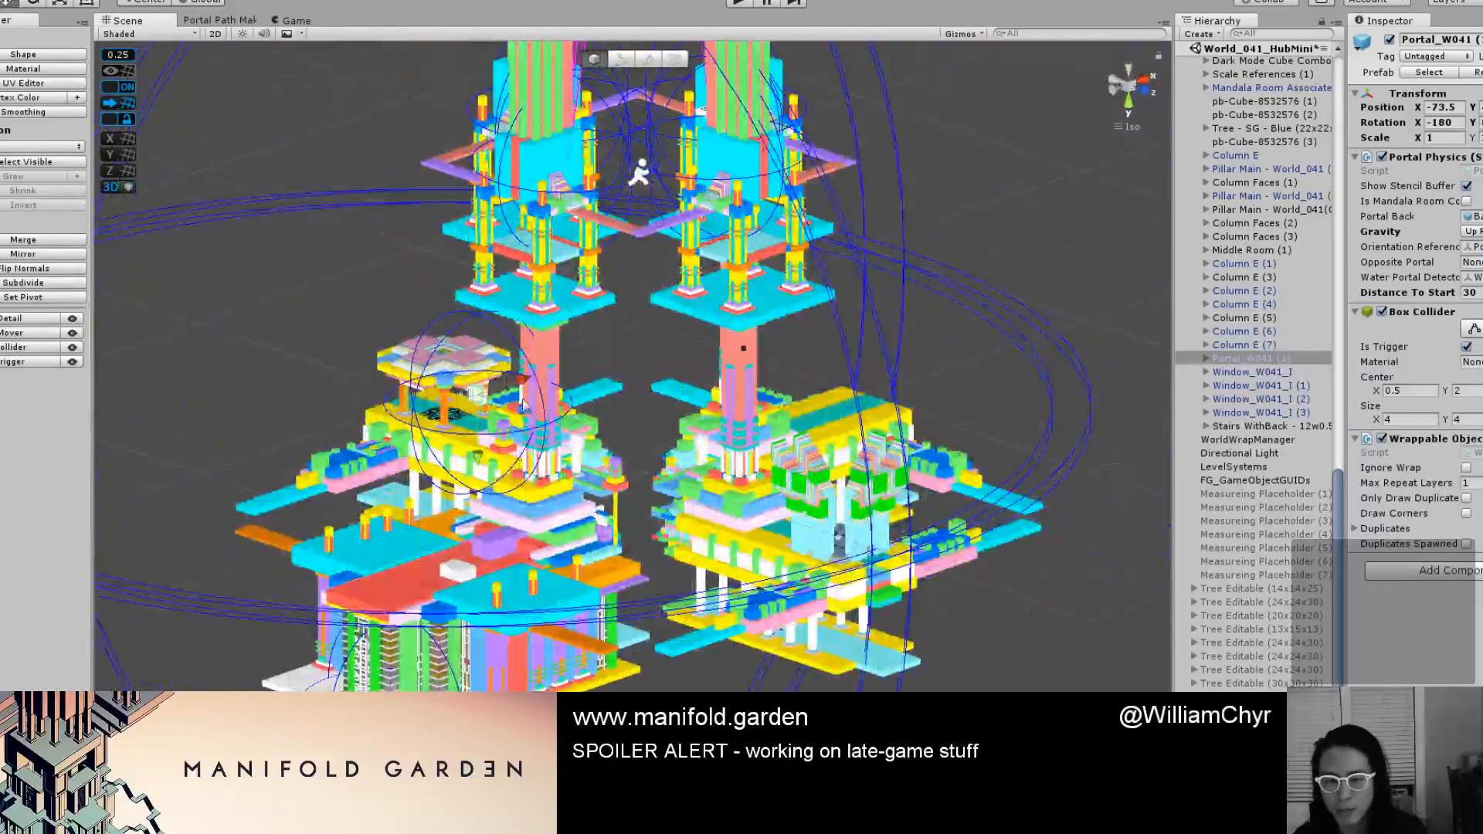
scroll(727, 473, up, 3)
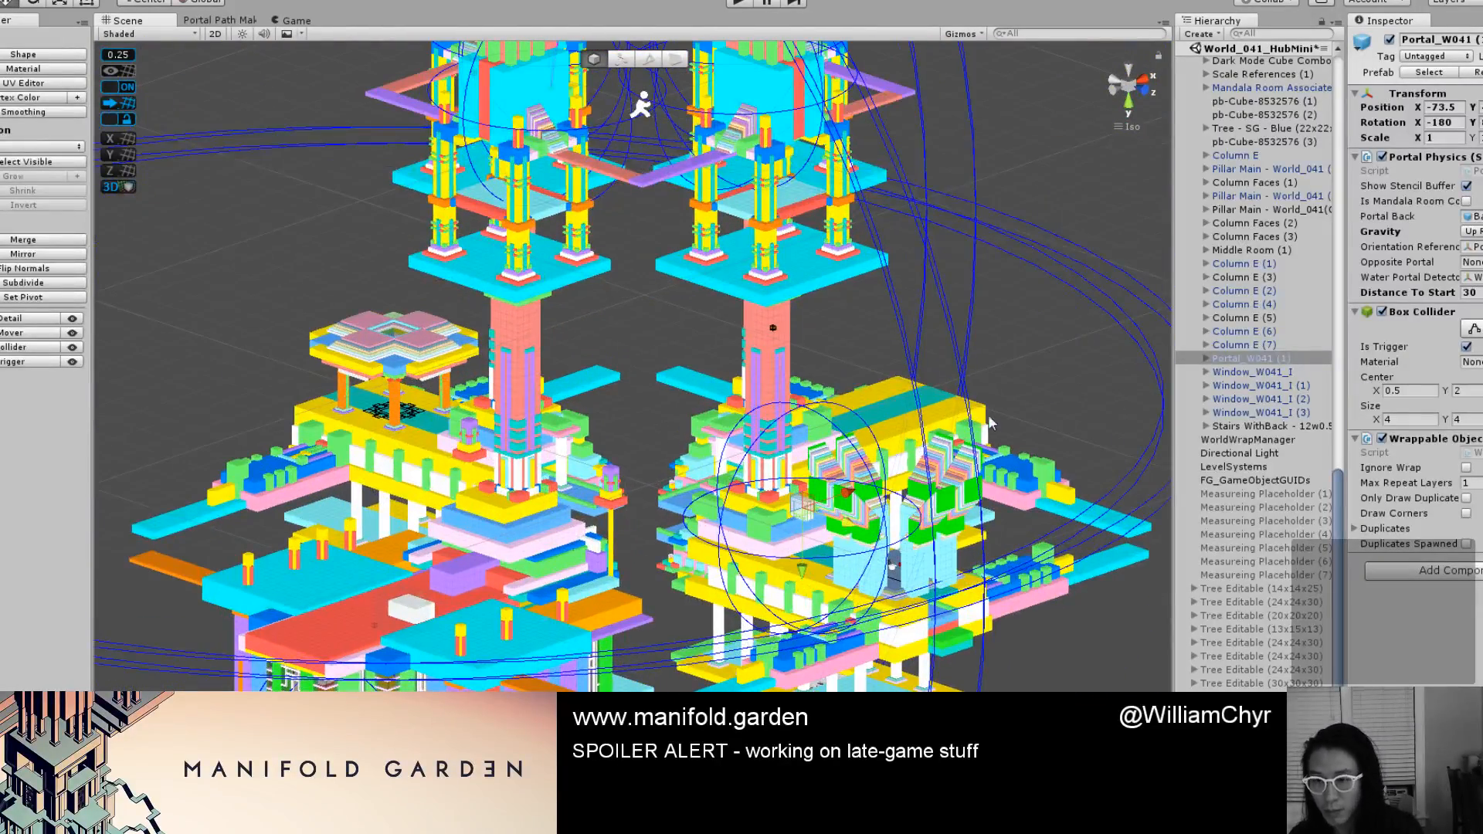
click(1129, 84)
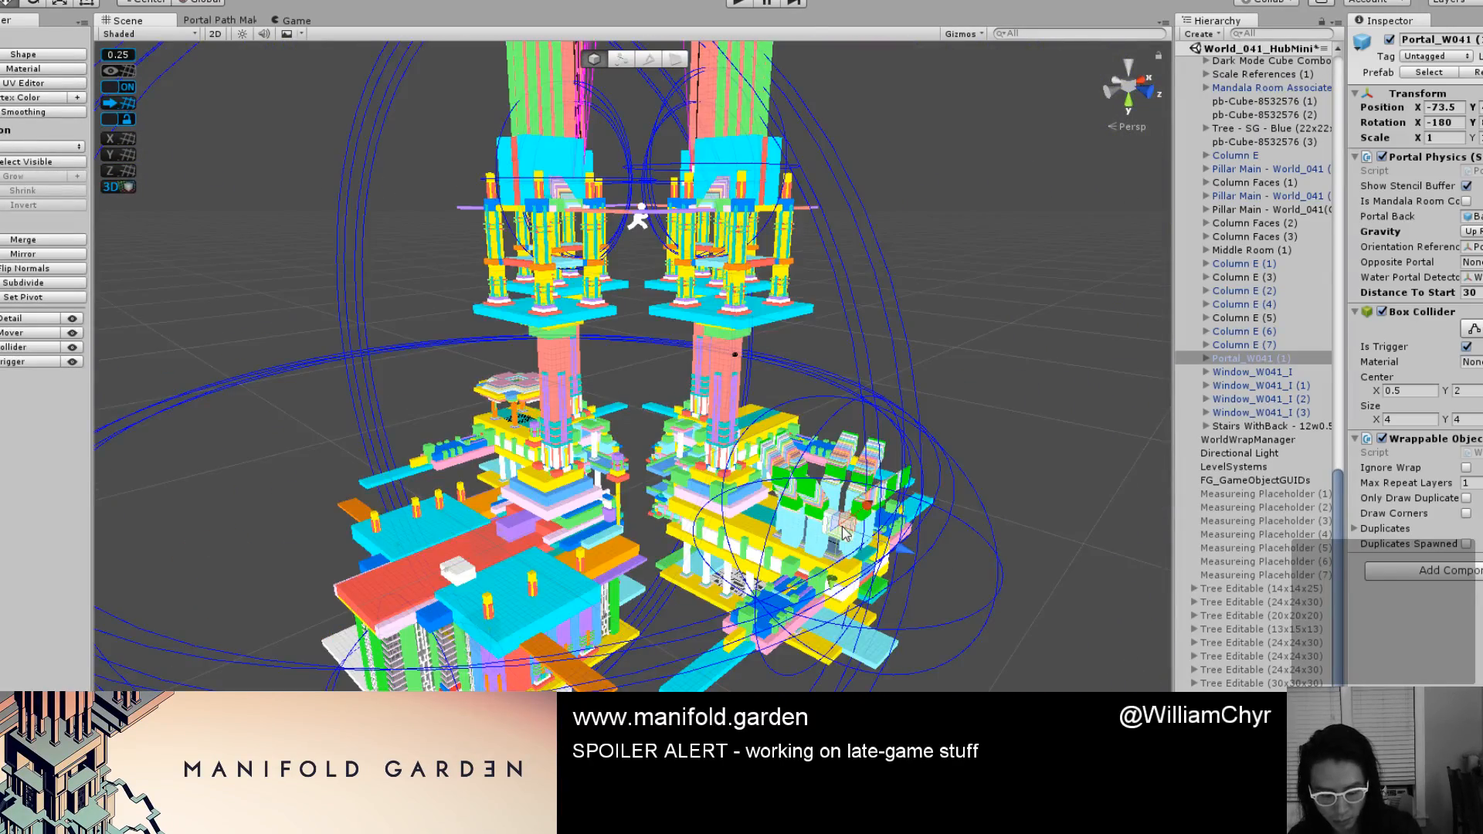
scroll(844, 533, up, 5)
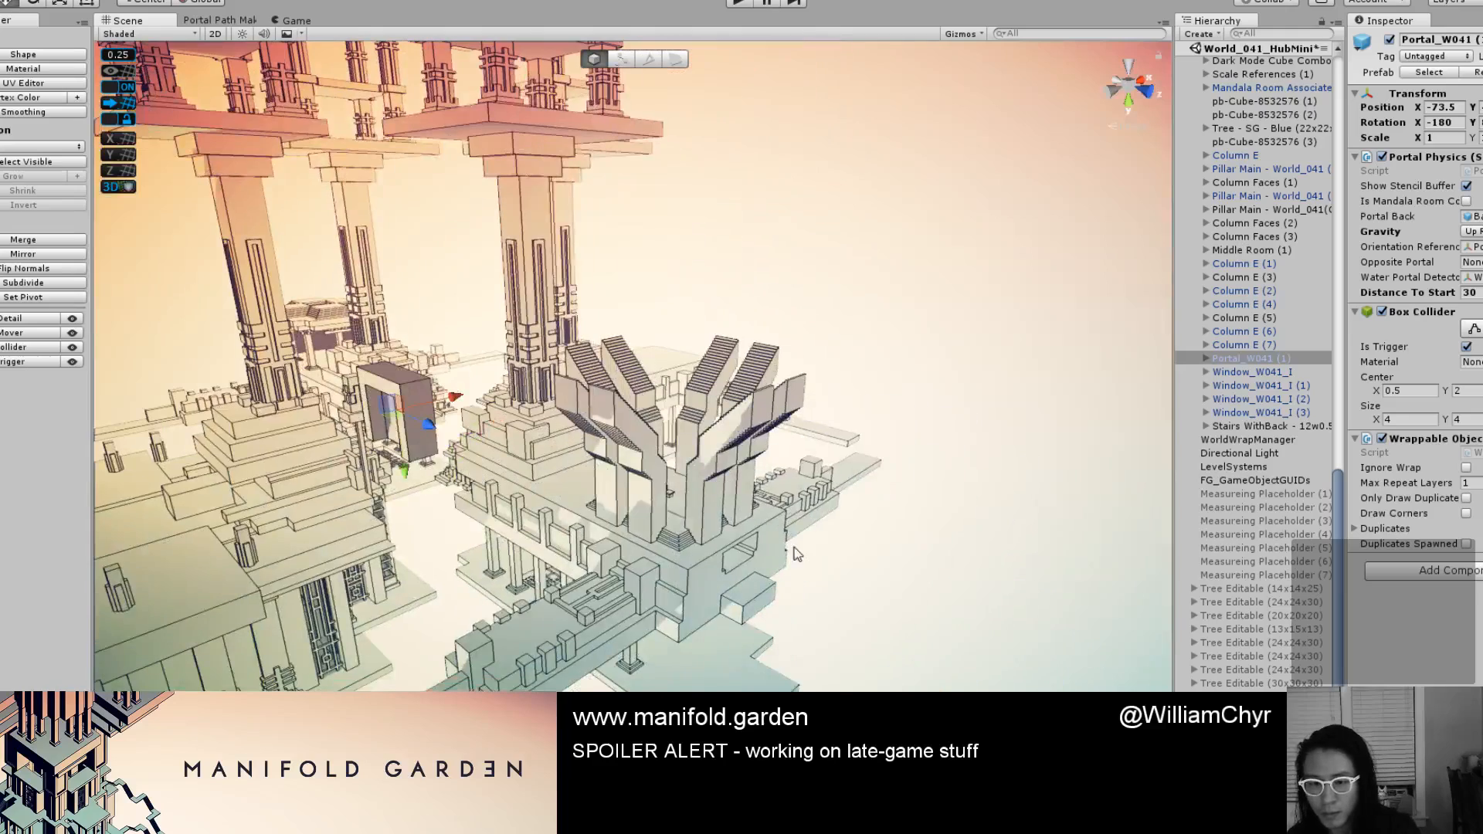
mouse_move(434, 462)
mouse_down()
mouse_move(668, 533)
mouse_move(739, 533)
mouse_up()
key(f)
key(F1)
scroll(733, 526, down, 5)
mouse_move(714, 457)
alt+mouse_down()
mouse_move(481, 582)
mouse_move(695, 525)
mouse_move(899, 445)
mouse_move(882, 456)
mouse_move(795, 428)
mouse_move(726, 226)
alt+mouse_up()
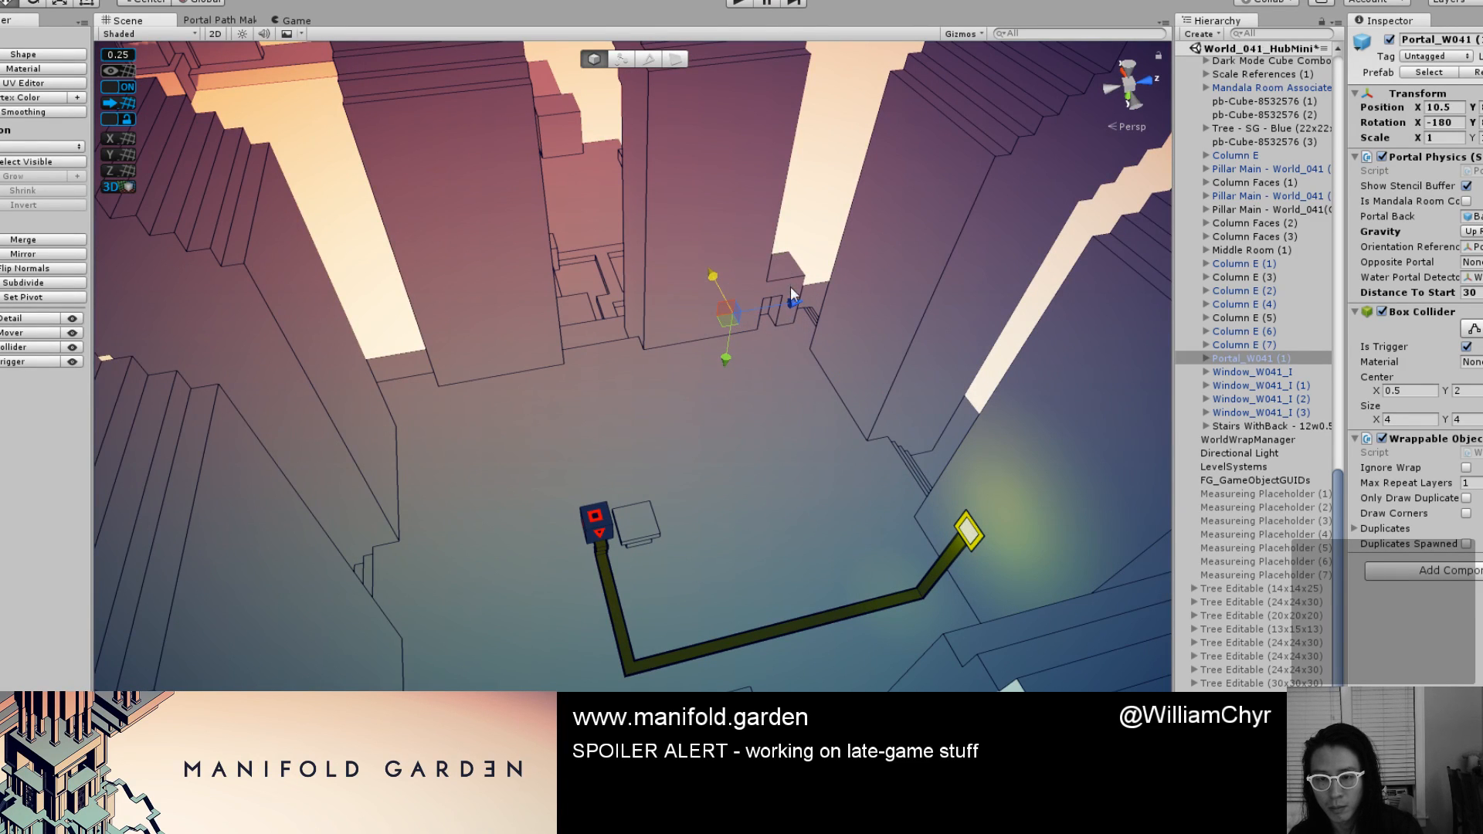
Position Portal_W041 (1) against a wall column on the room's floor, at X 8.75.
drag(770, 311, 757, 318)
scroll(734, 303, up, 2)
drag(691, 268, 706, 301)
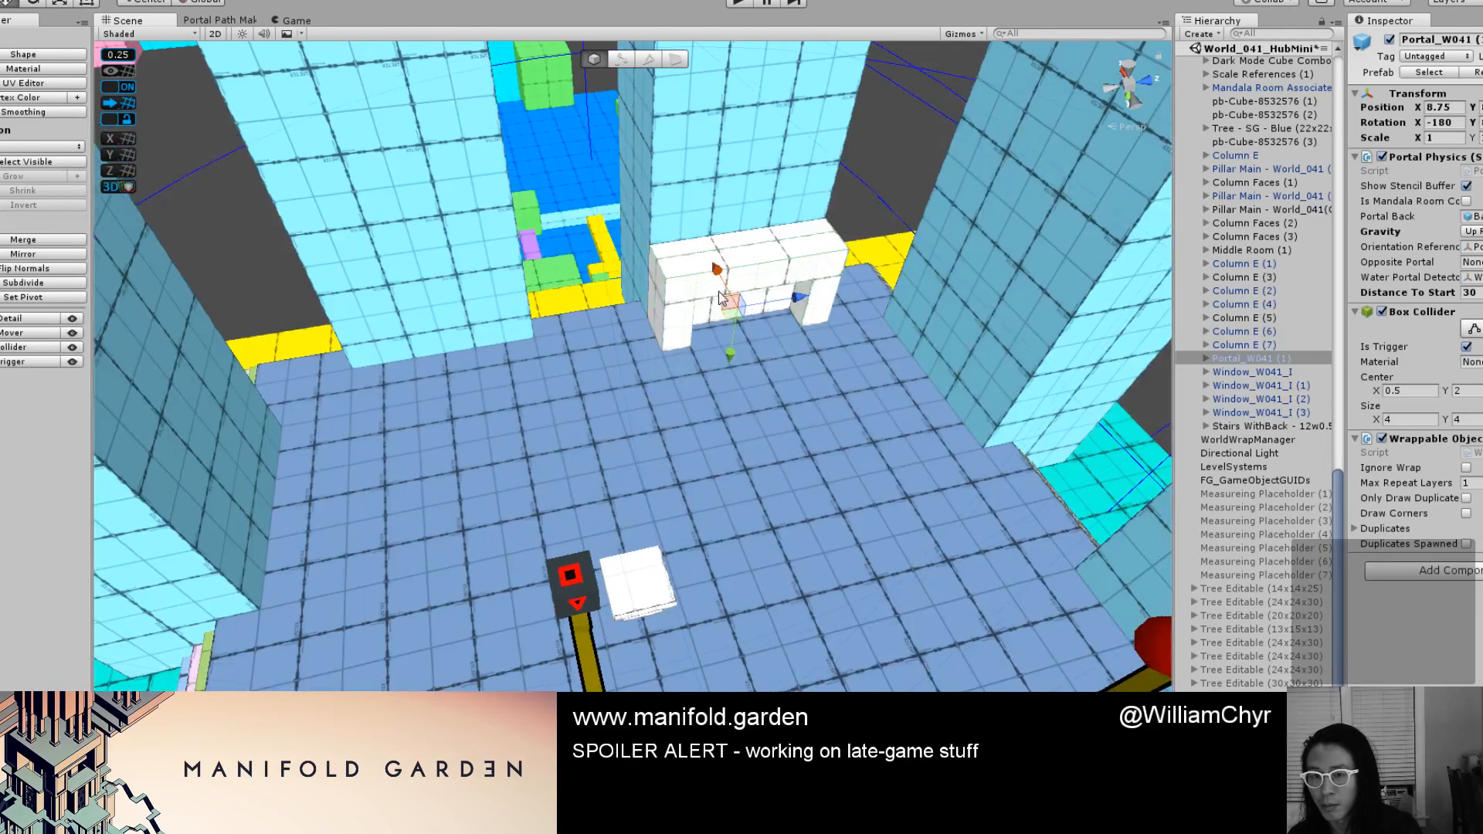
Select the whole Portal_W041 (1) object and rename it to Portal_W044.
click(715, 292)
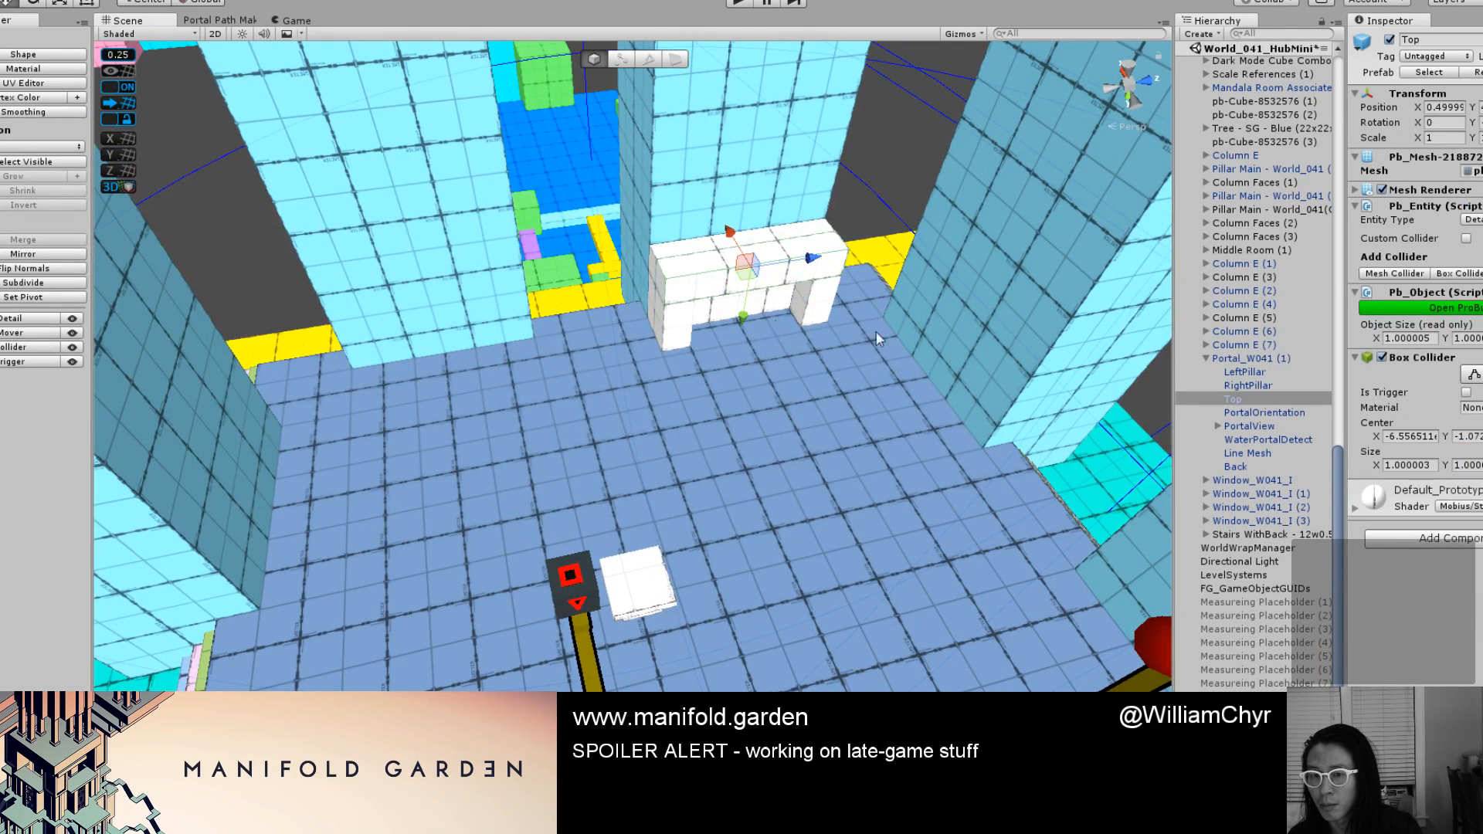
click(1262, 361)
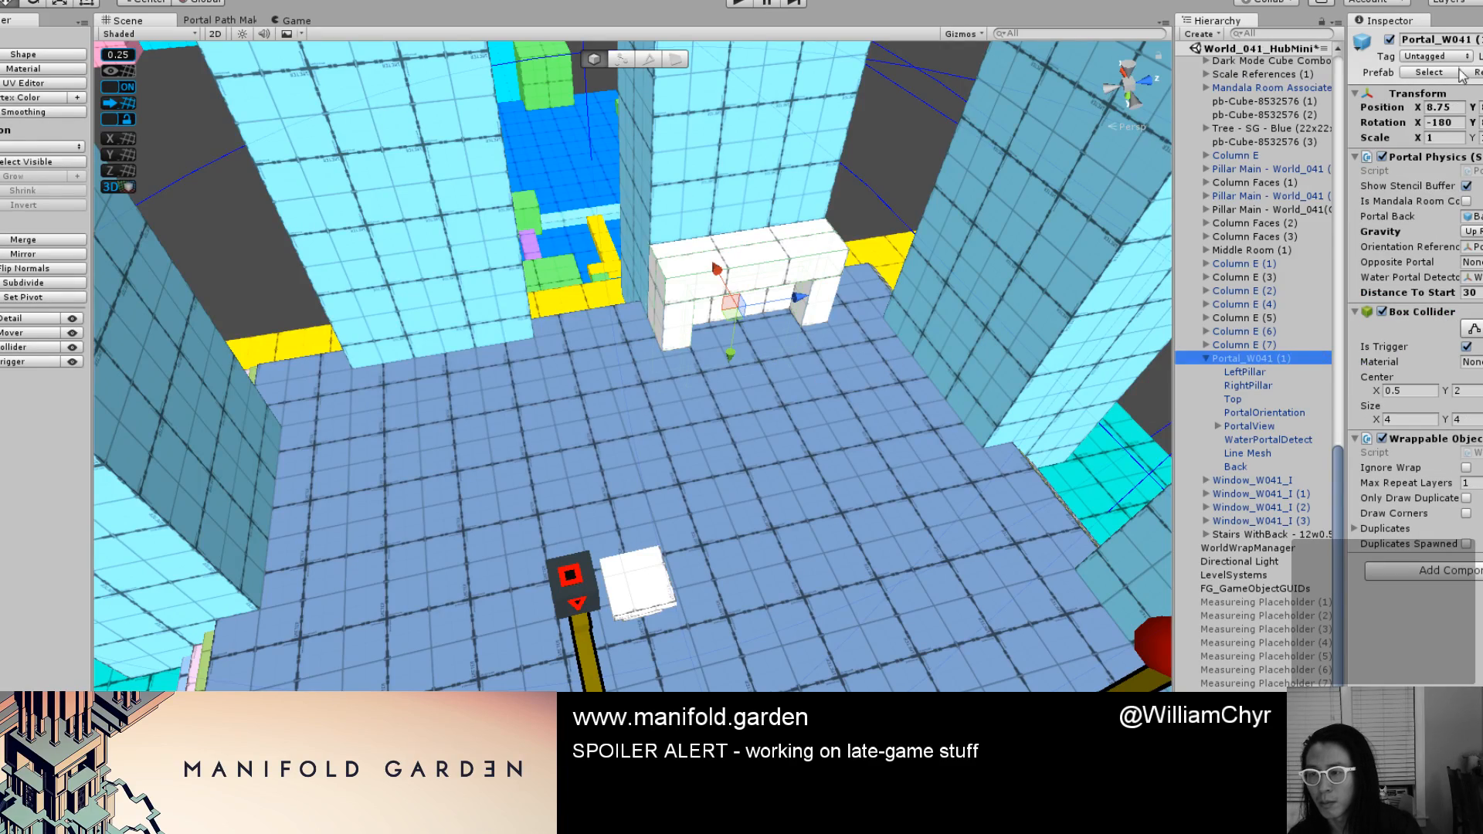
click(1476, 38)
key(BackSpace)
text(4)
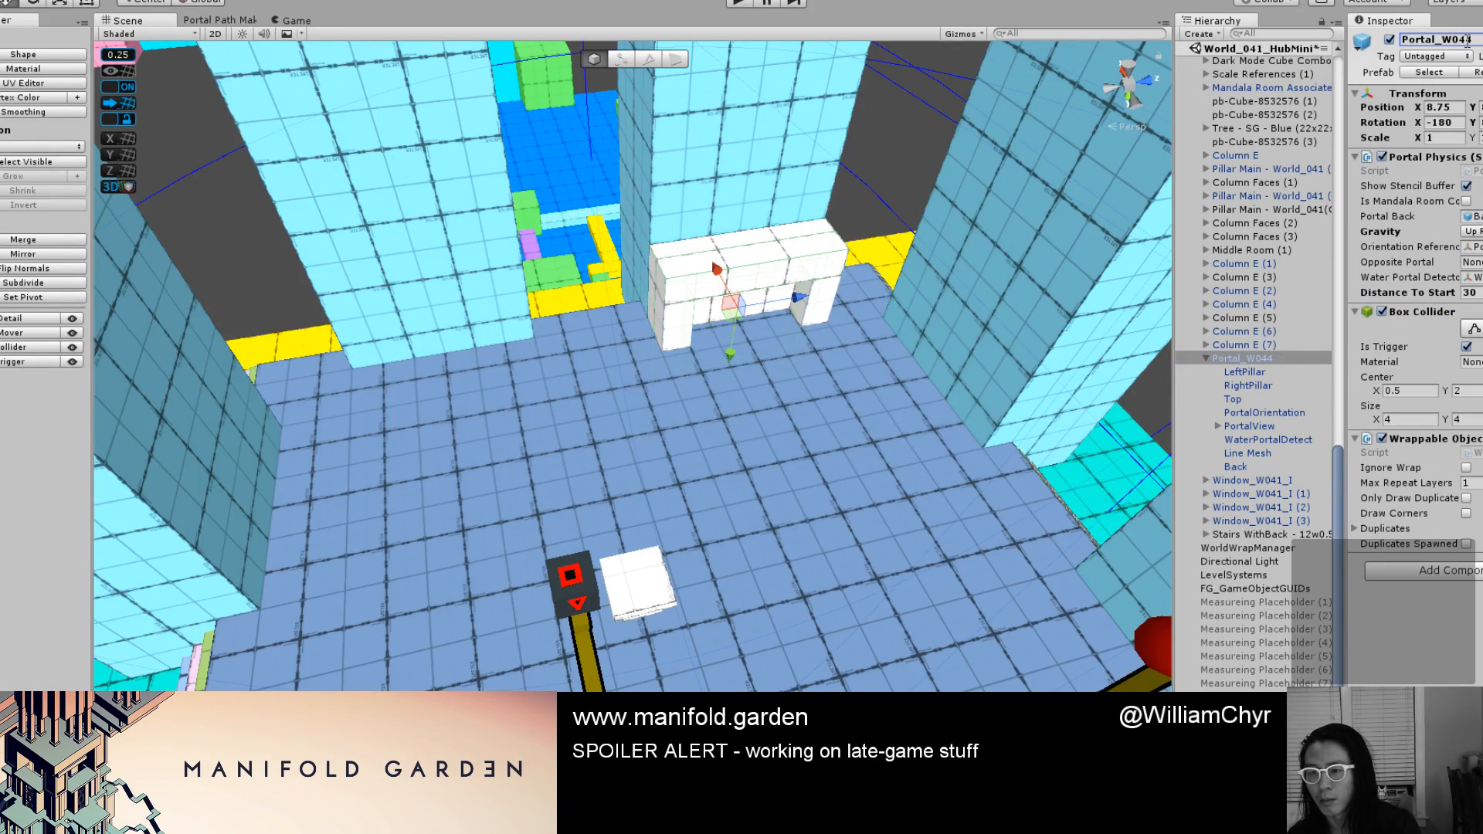
Slide Portal_W044 across the opening to the neighbouring wall column and inspect its fit up close.
scroll(634, 366, down, 6)
alt+drag(634, 366, 655, 442)
scroll(664, 344, up, 4)
alt+drag(664, 345, 735, 354)
drag(733, 272, 513, 358)
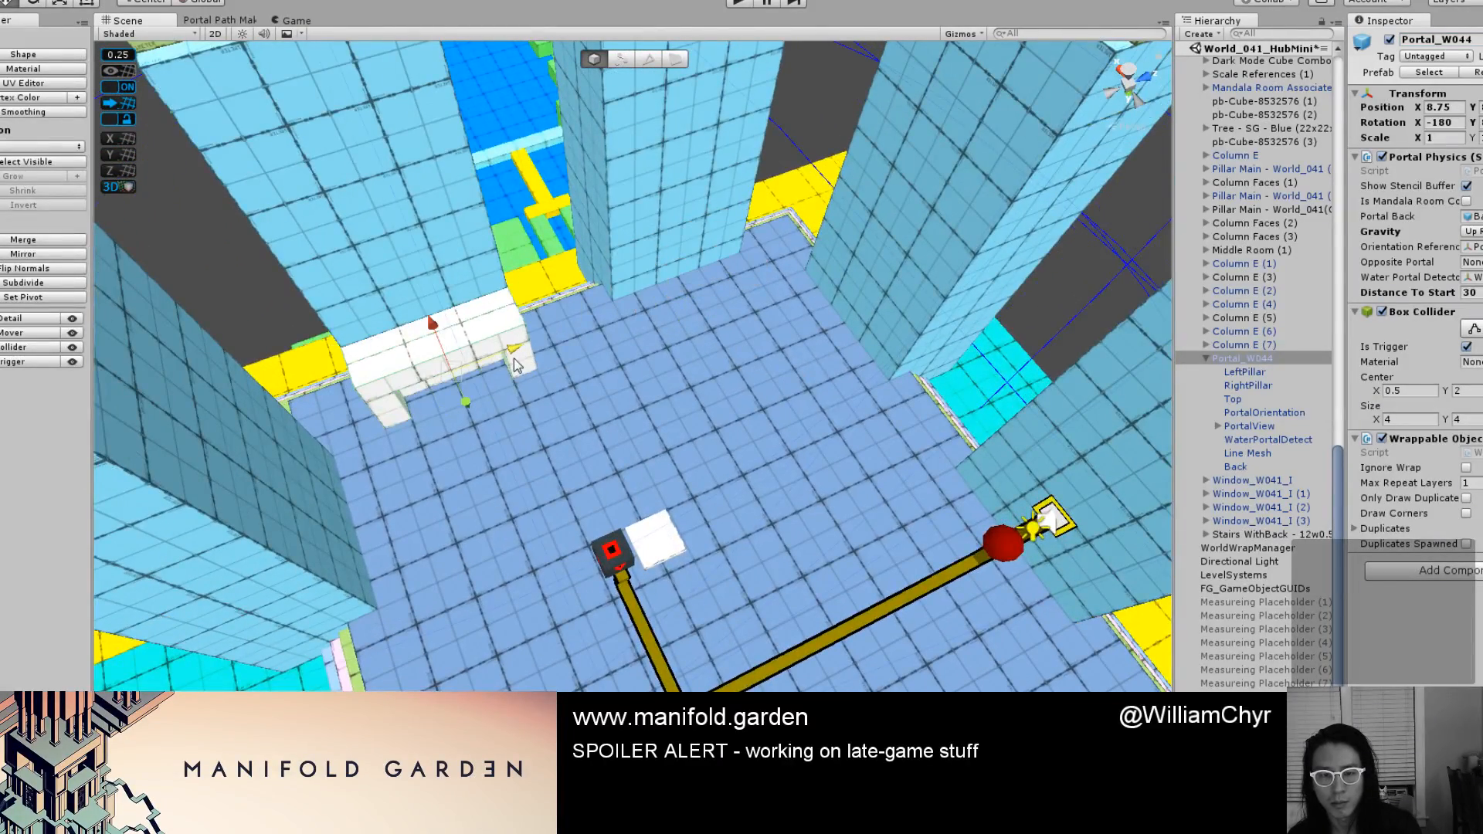
key(f)
alt+drag(663, 411, 851, 491)
scroll(852, 492, up, 8)
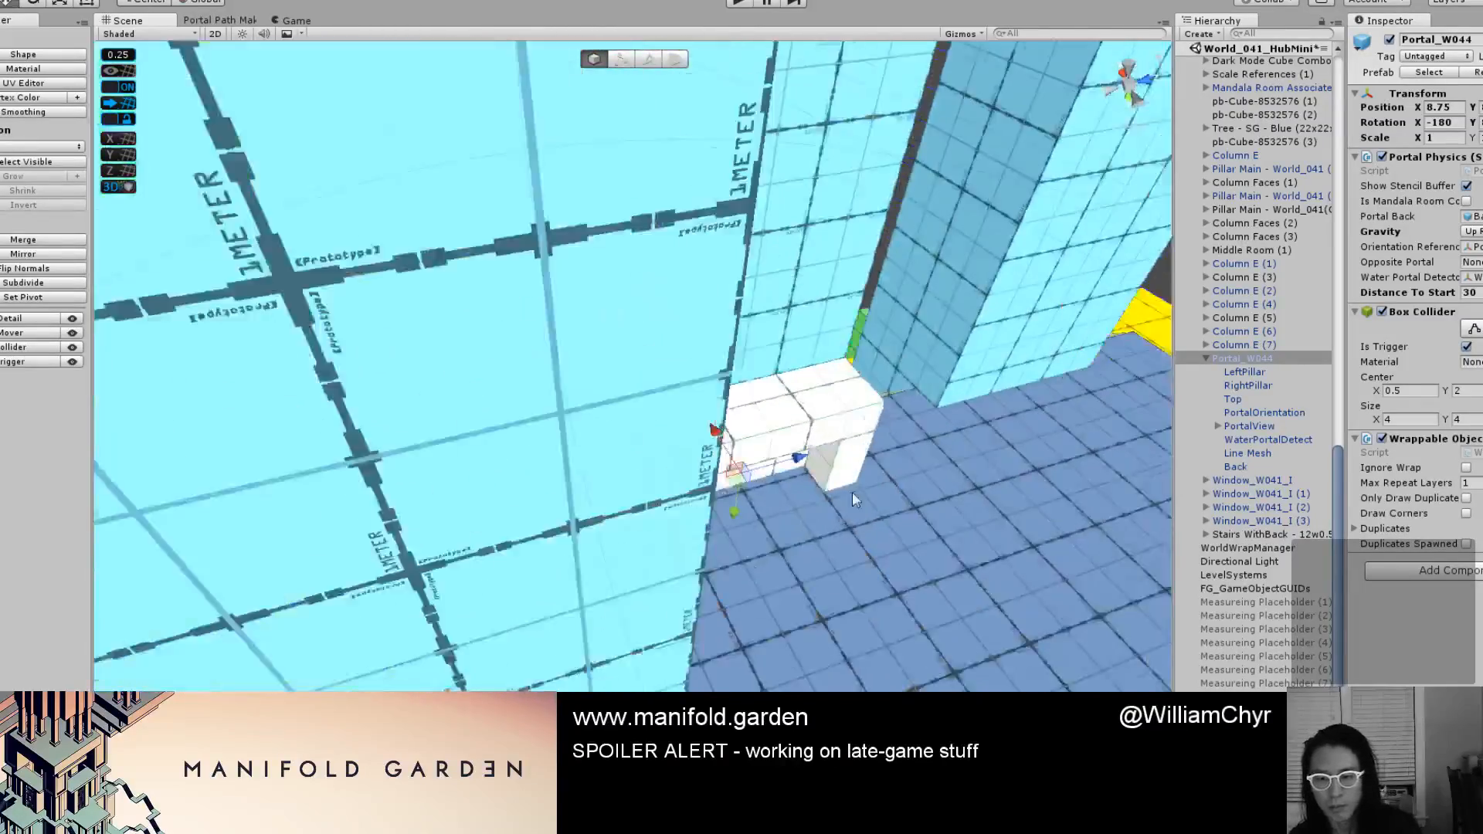
Deactivate the Dark Mode Pillar Piece of the Dark Mode Statue that stands behind Portal_W044.
middle_drag(780, 505, 783, 475)
scroll(782, 474, up, 3)
drag(761, 531, 772, 440)
click(656, 170)
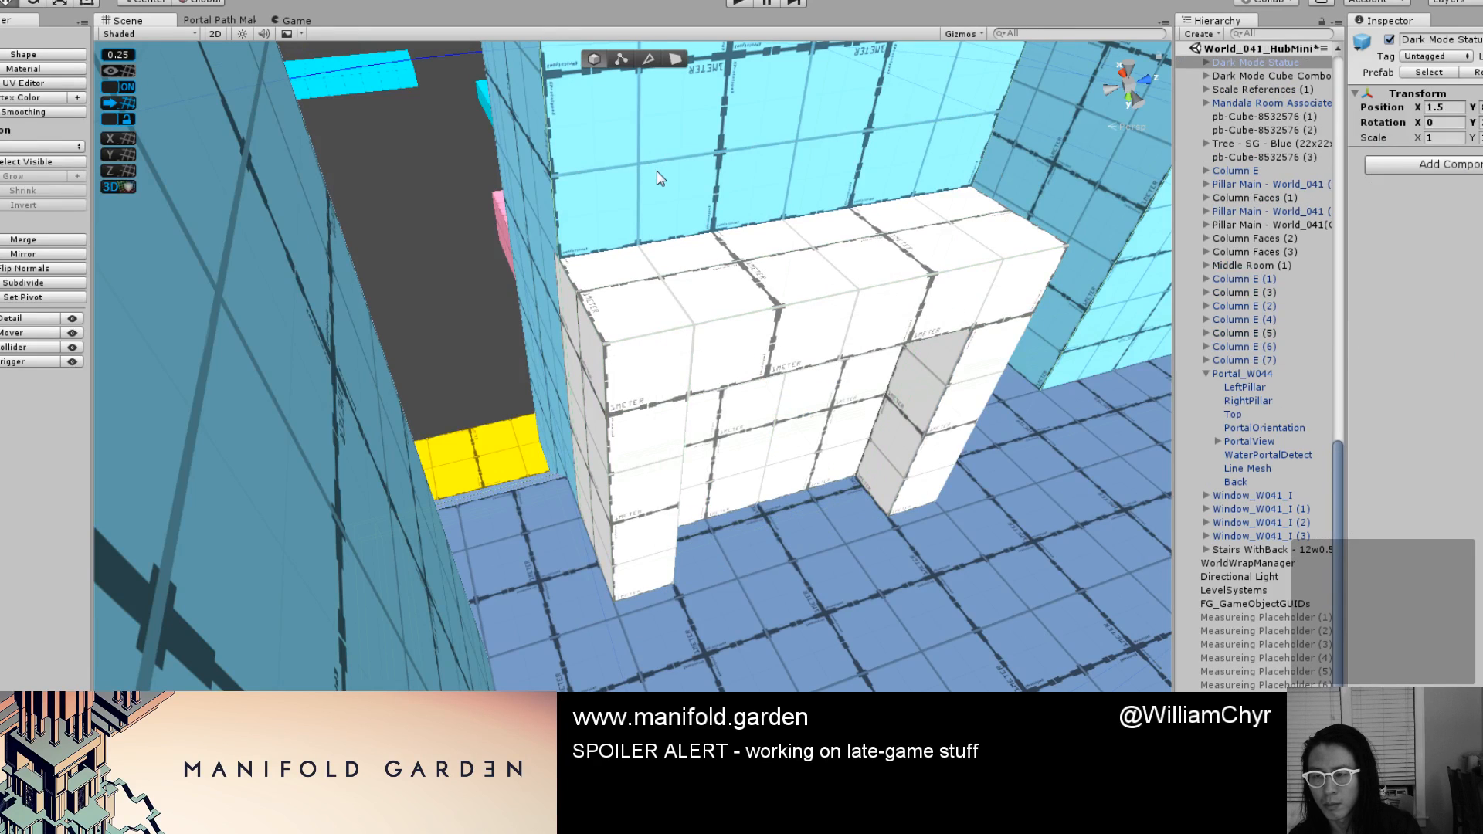
click(1277, 130)
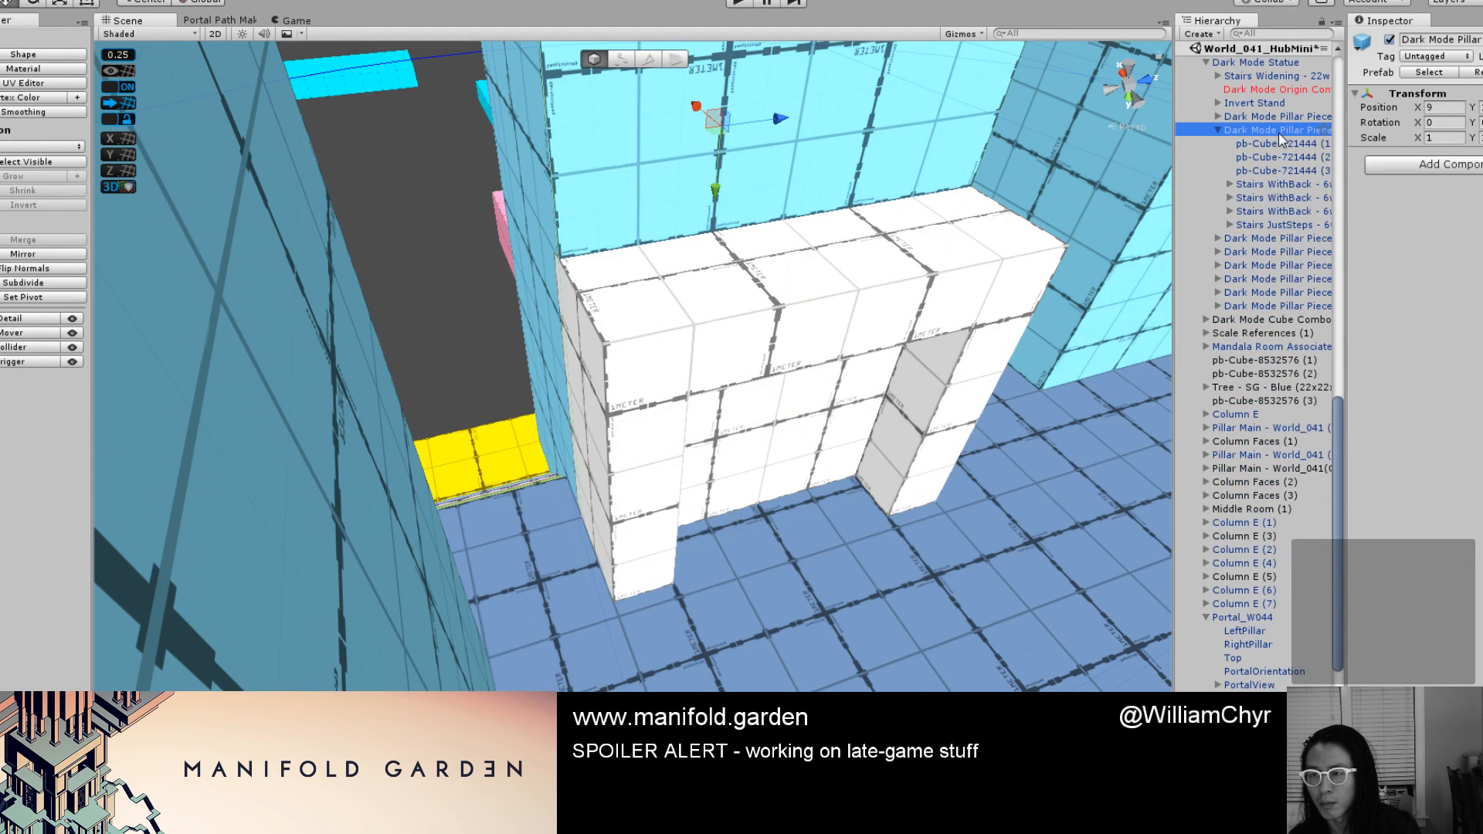
click(1389, 40)
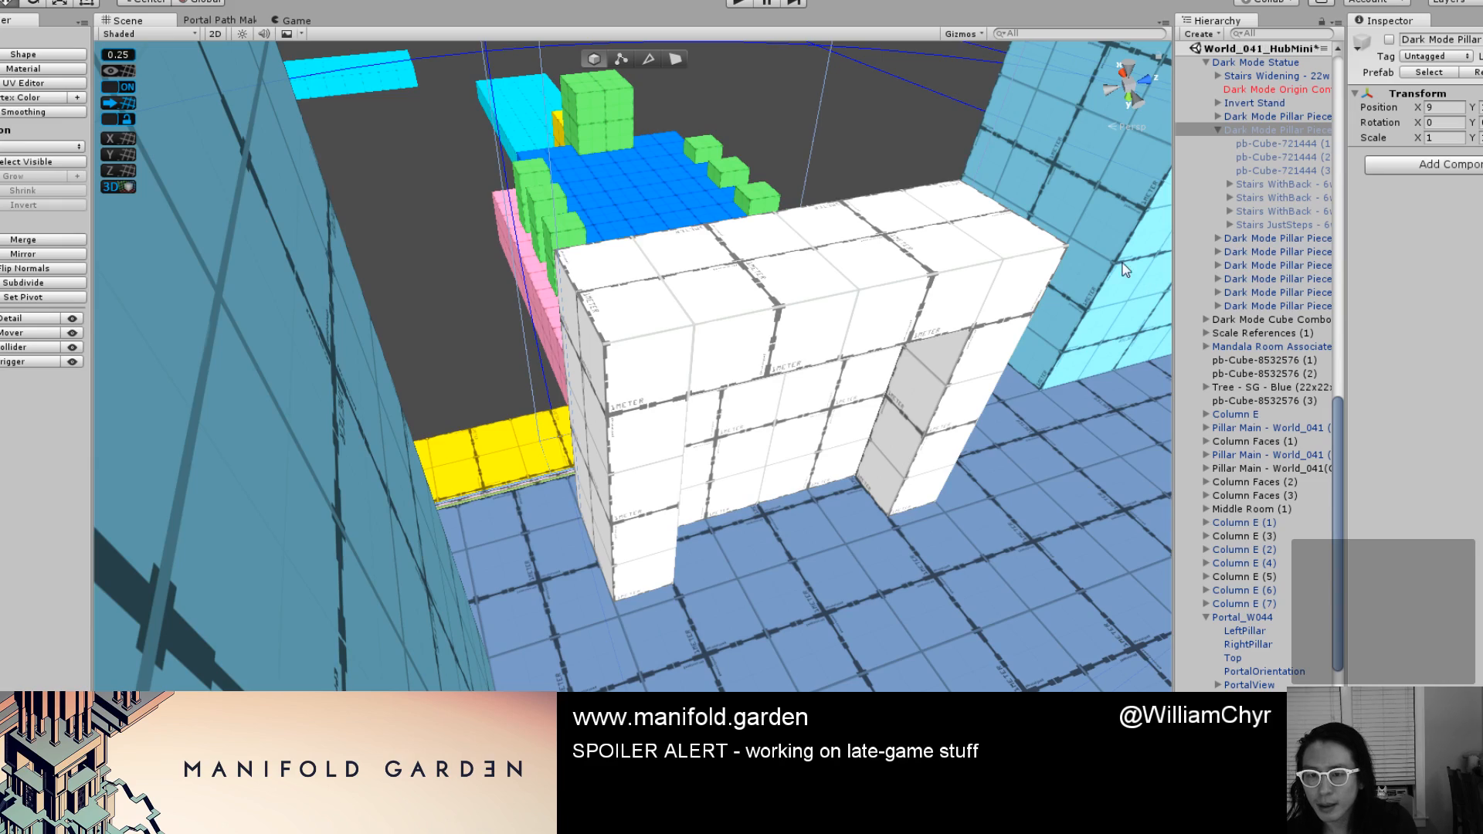
Place a Dark Mode Pillar Standalone in the scene beside Portal_W044, at X 10.
click(877, 321)
key(f)
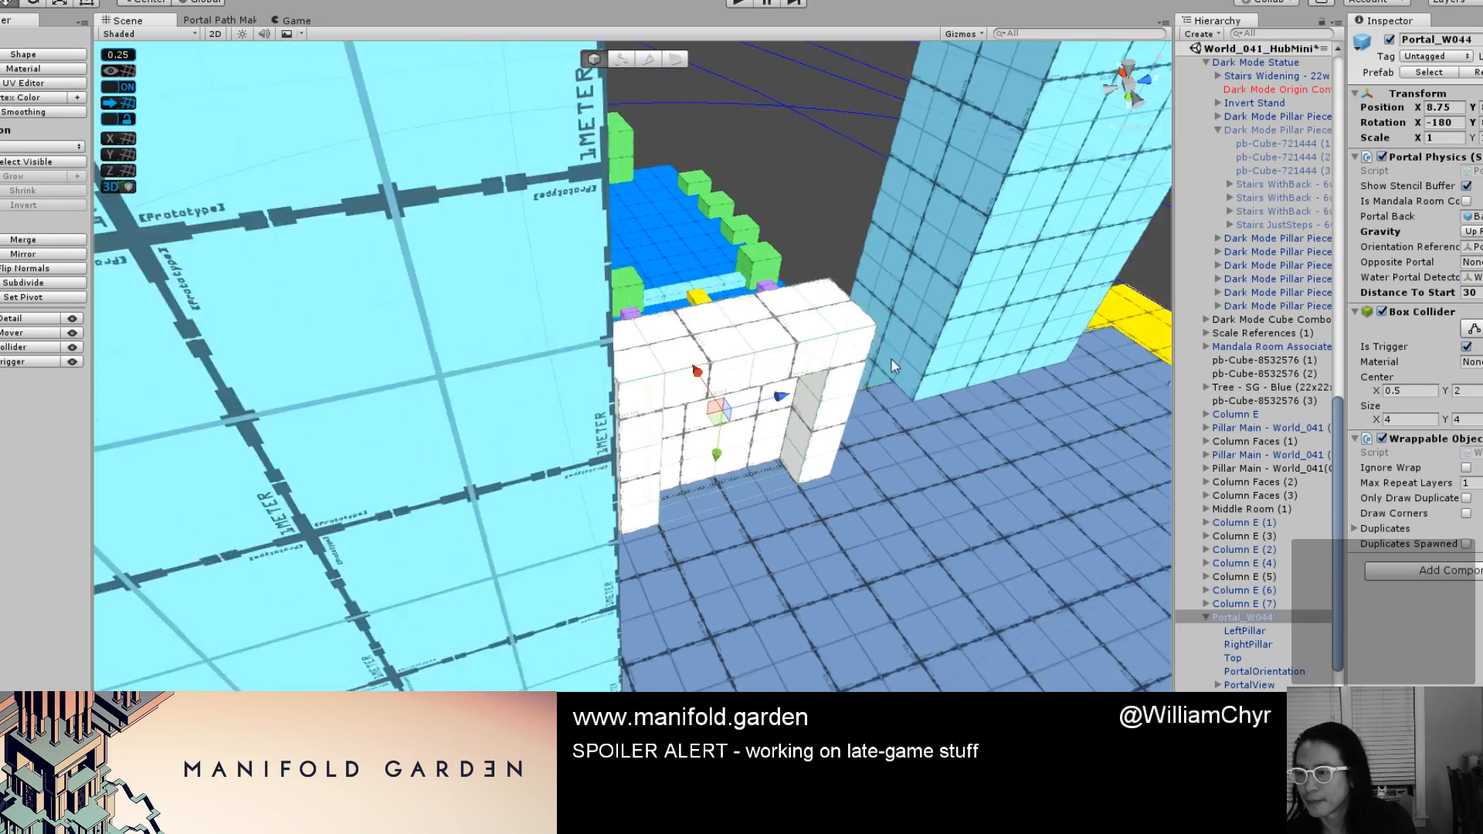
alt+drag(1132, 257, 694, 482)
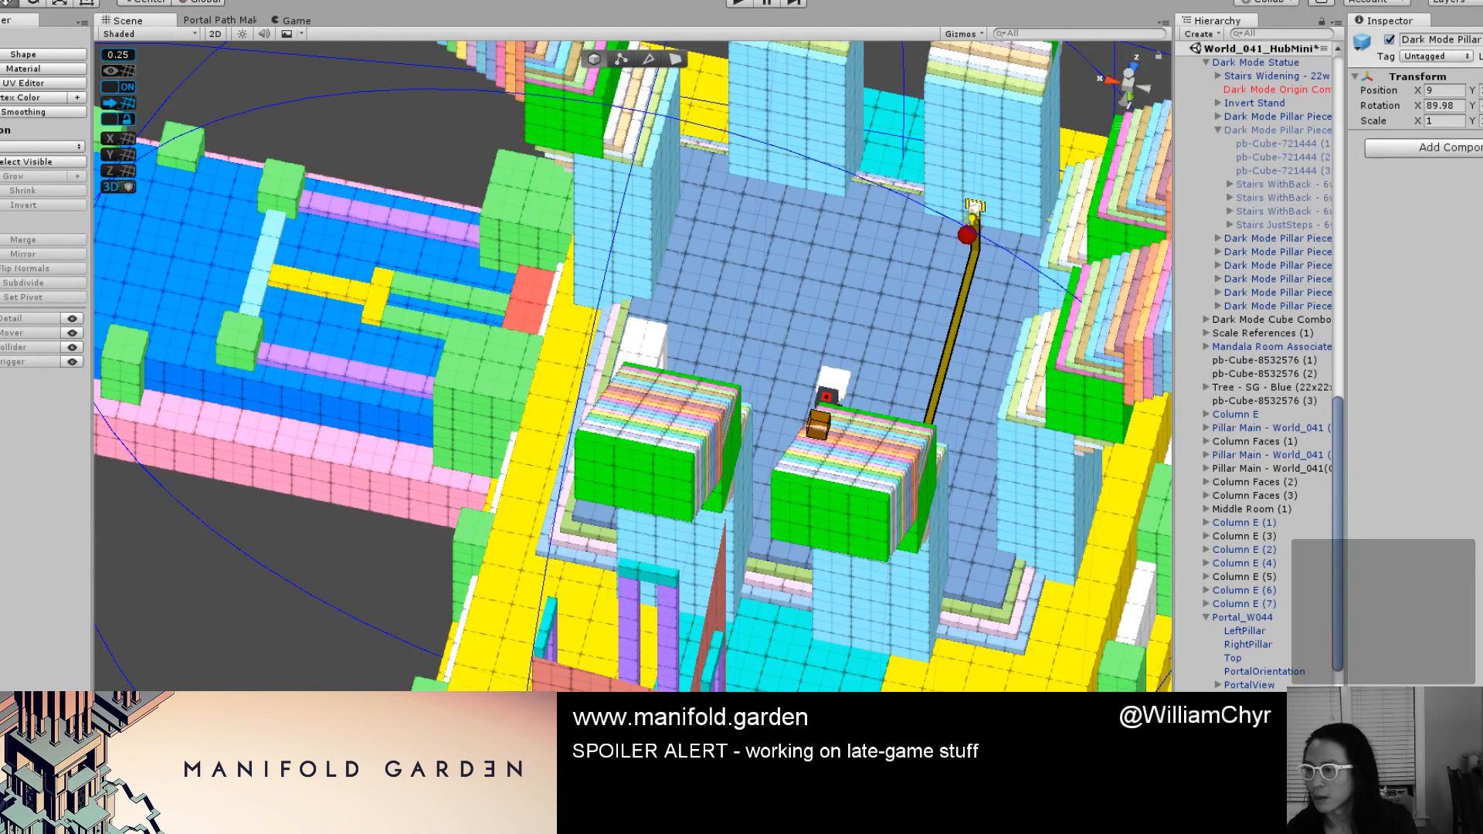
drag(1477, 266, 672, 316)
key(e)
scroll(676, 321, down, 2)
key(ctrl+r)
key(w)
scroll(705, 312, up, 4)
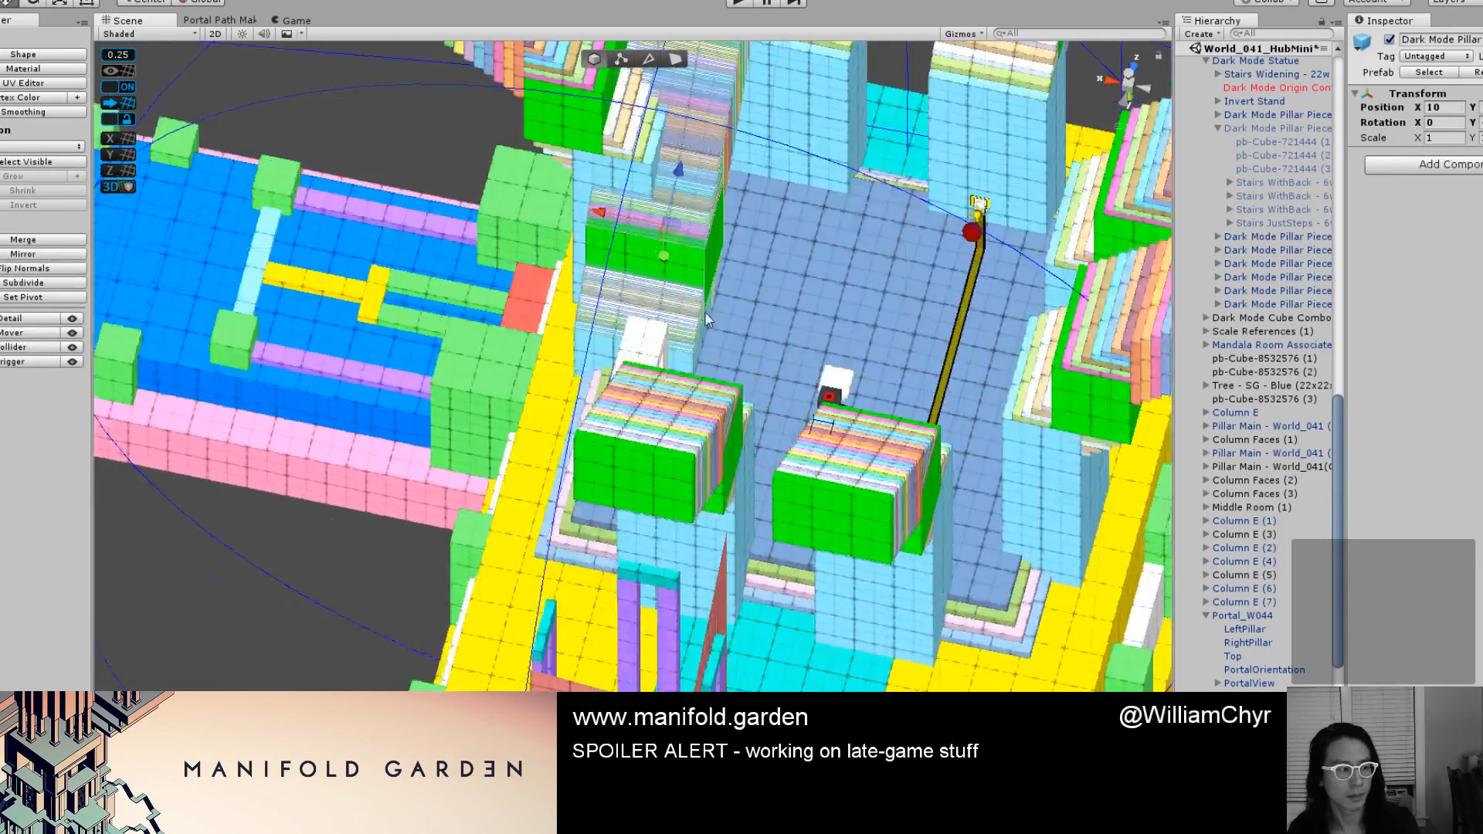
Rotate the standalone pillar so its orientation matches the neighbouring stair-topped columns.
key(e)
scroll(699, 302, down, 4)
alt+drag(698, 300, 536, 189)
scroll(490, 278, up, 4)
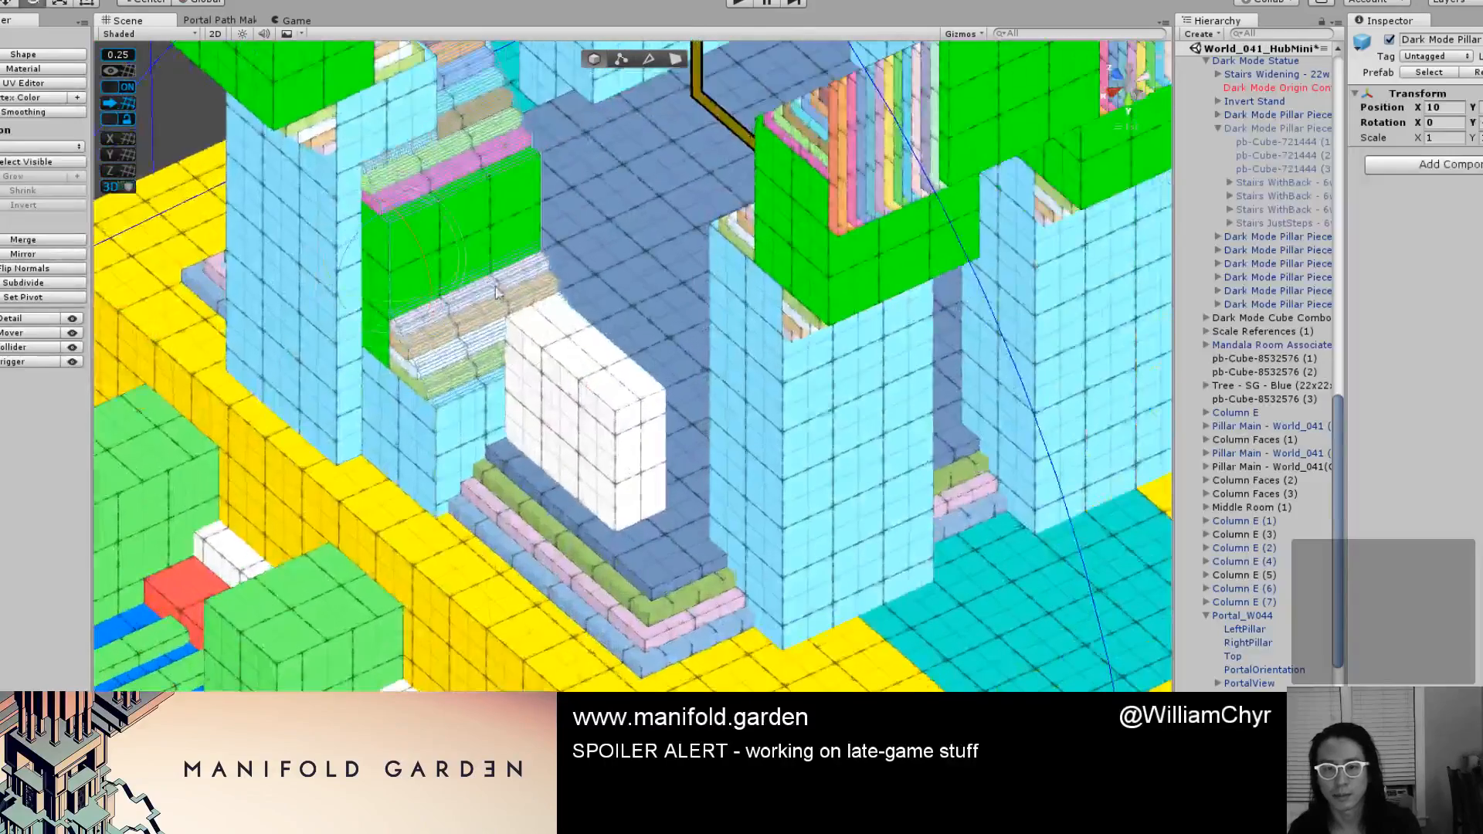
drag(445, 287, 650, 195)
scroll(651, 196, down, 6)
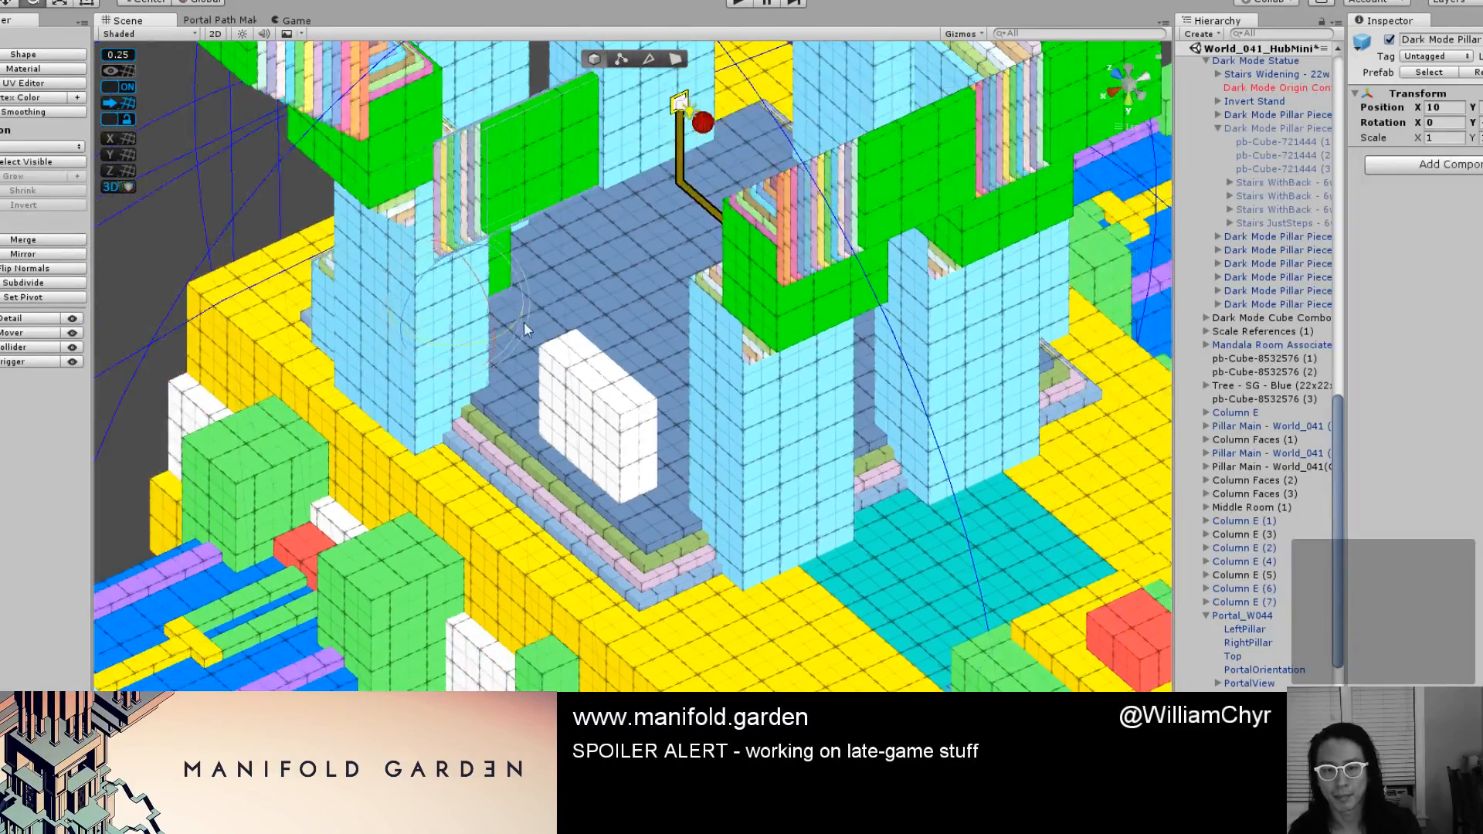
drag(448, 337, 386, 345)
Snap the standalone pillar into the column gap behind Portal_W044 and slide both outward together, with the pillar at X 13.5.
key(w)
alt+drag(547, 326, 493, 269)
drag(426, 397, 435, 204)
scroll(638, 329, up, 2)
key(v)
drag(559, 278, 715, 417)
scroll(655, 421, down, 5)
scroll(715, 417, up, 3)
alt+drag(629, 387, 692, 329)
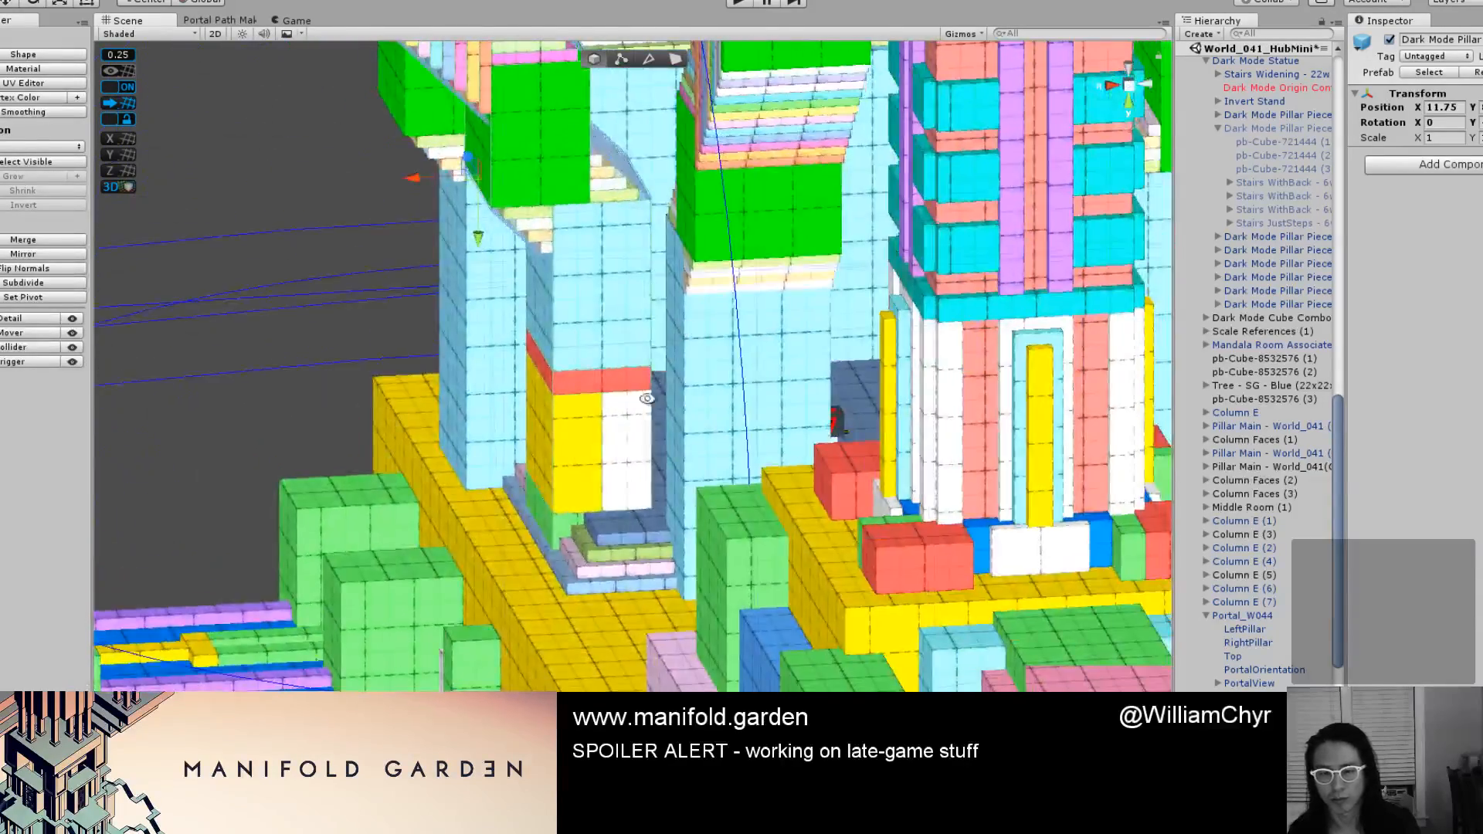
shift+click(627, 484)
drag(423, 186, 378, 196)
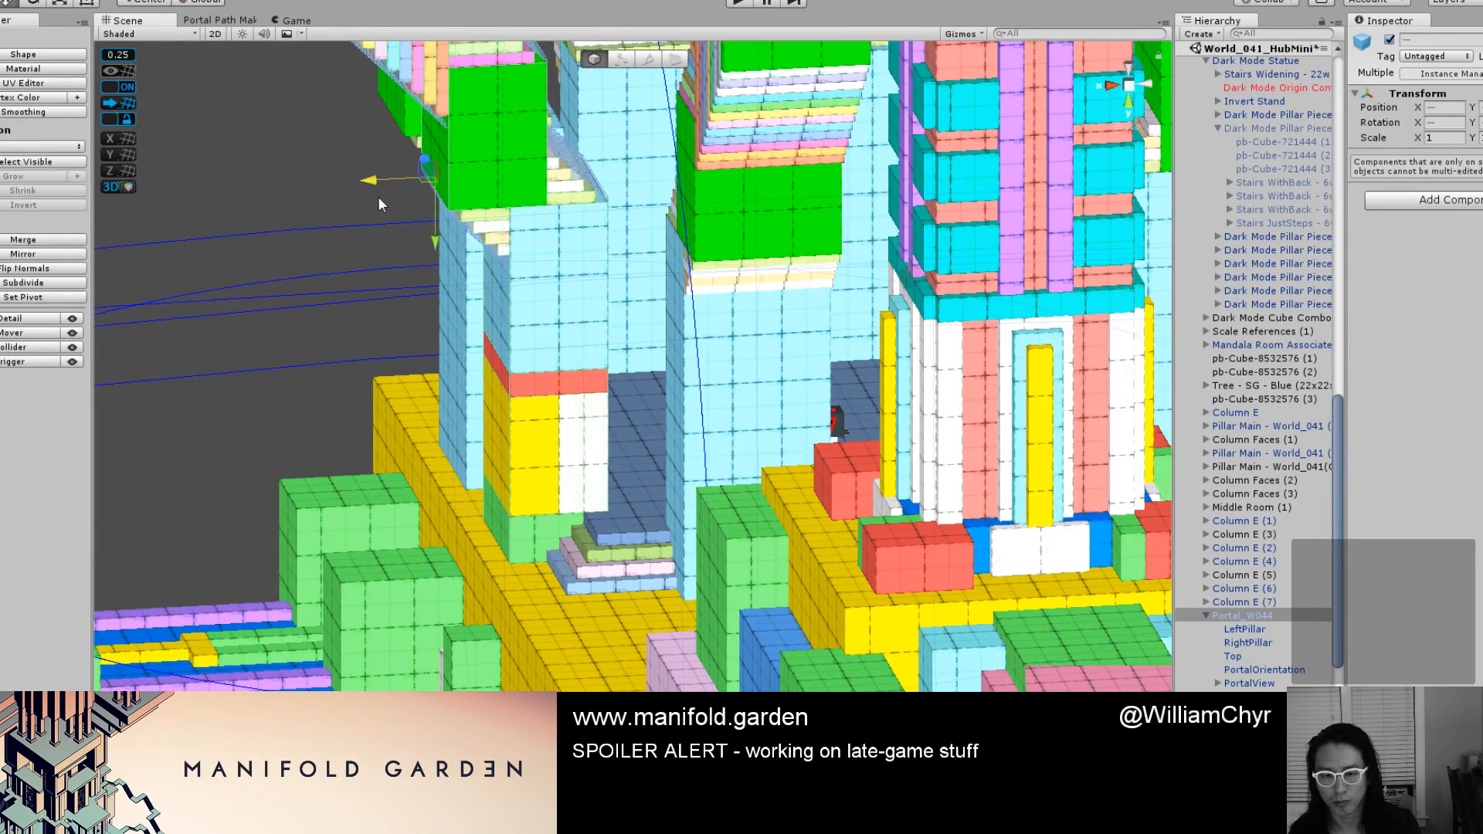
Move the whole Dark Mode Cube Combo across the room so its cube sits on the white block, and select its Cube Square Activator.
scroll(531, 275, down, 5)
alt+drag(532, 283, 668, 383)
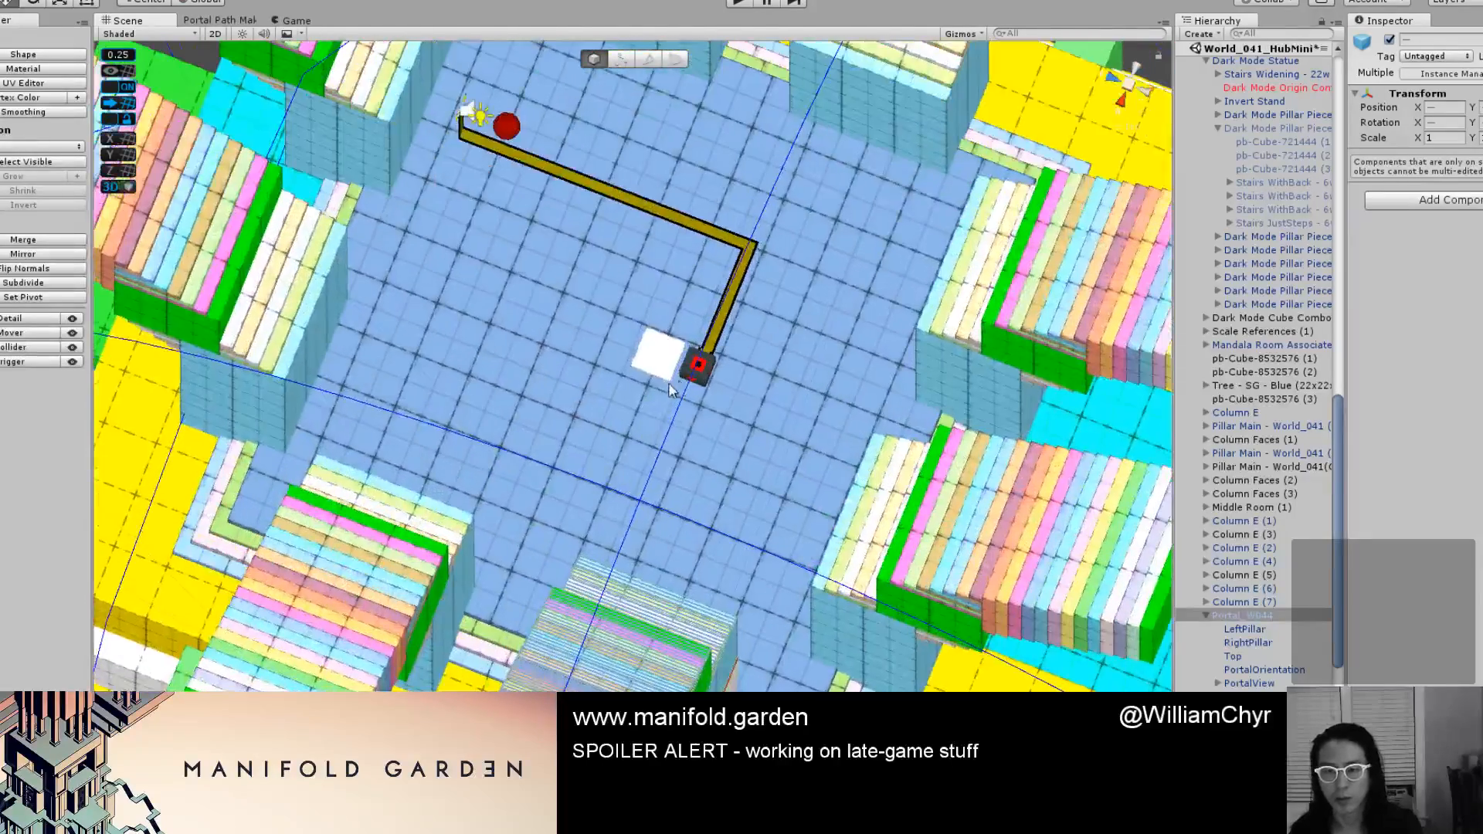
click(704, 367)
shift+click(728, 302)
scroll(502, 220, up, 3)
middle_drag(500, 224, 525, 336)
alt+drag(525, 335, 576, 224)
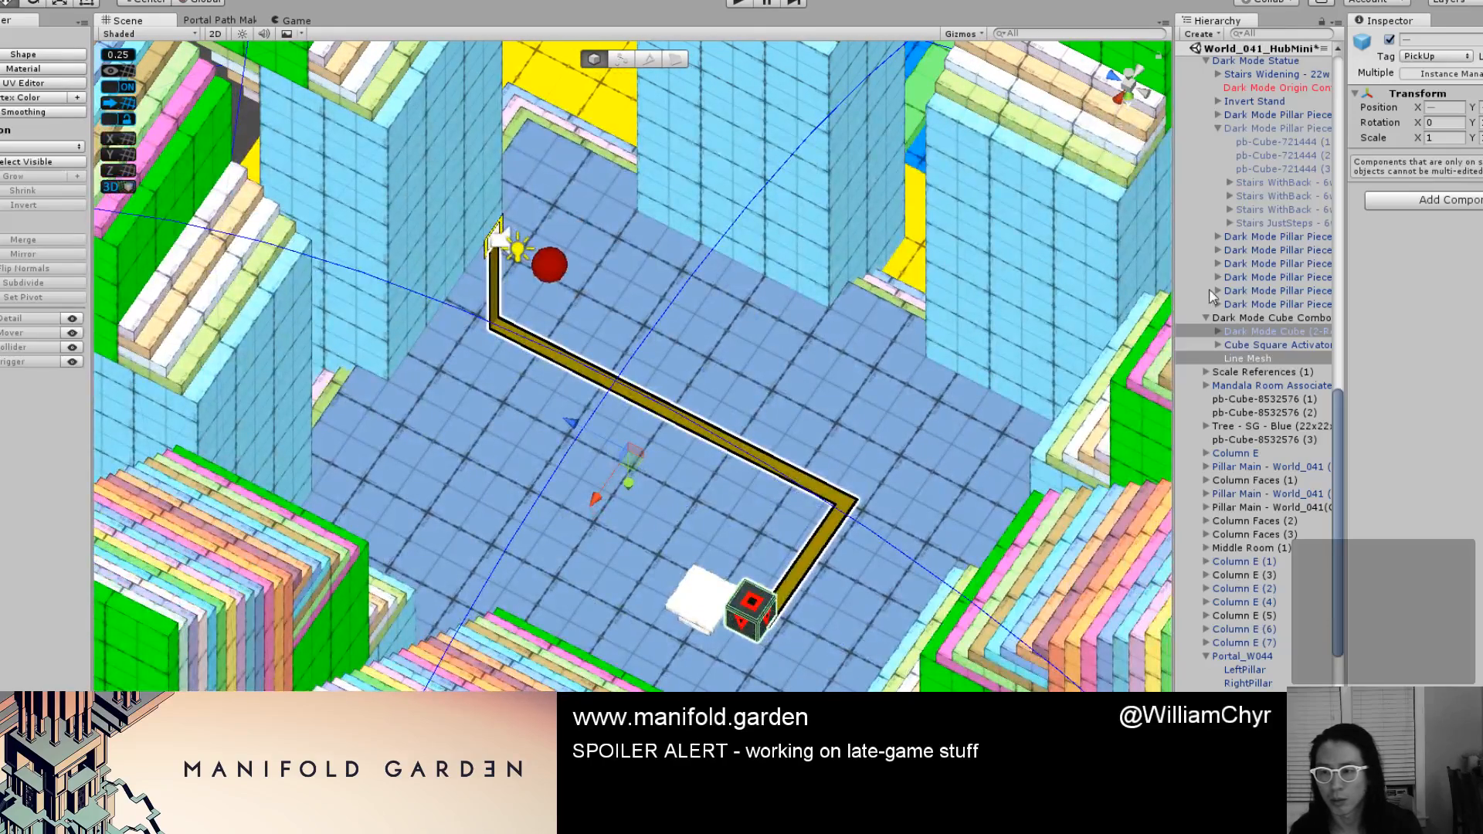
click(1291, 319)
drag(562, 318, 508, 297)
click(1274, 344)
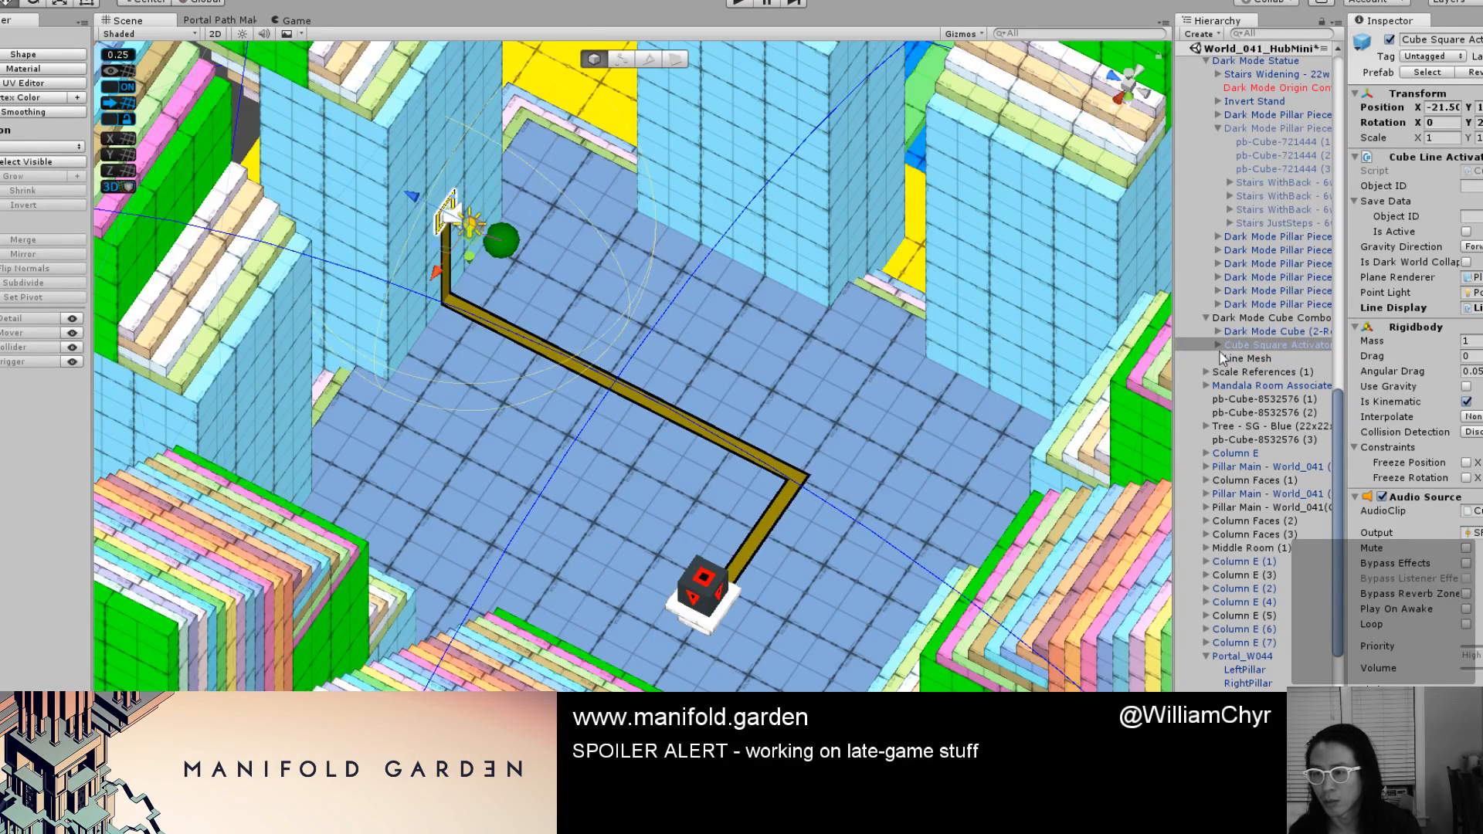
Parent Dark Mode Pillar Standalone under World Root in World_041_HubMini.
scroll(871, 390, down, 5)
alt+drag(871, 389, 803, 401)
scroll(680, 425, down, 2)
middle_drag(680, 425, 575, 389)
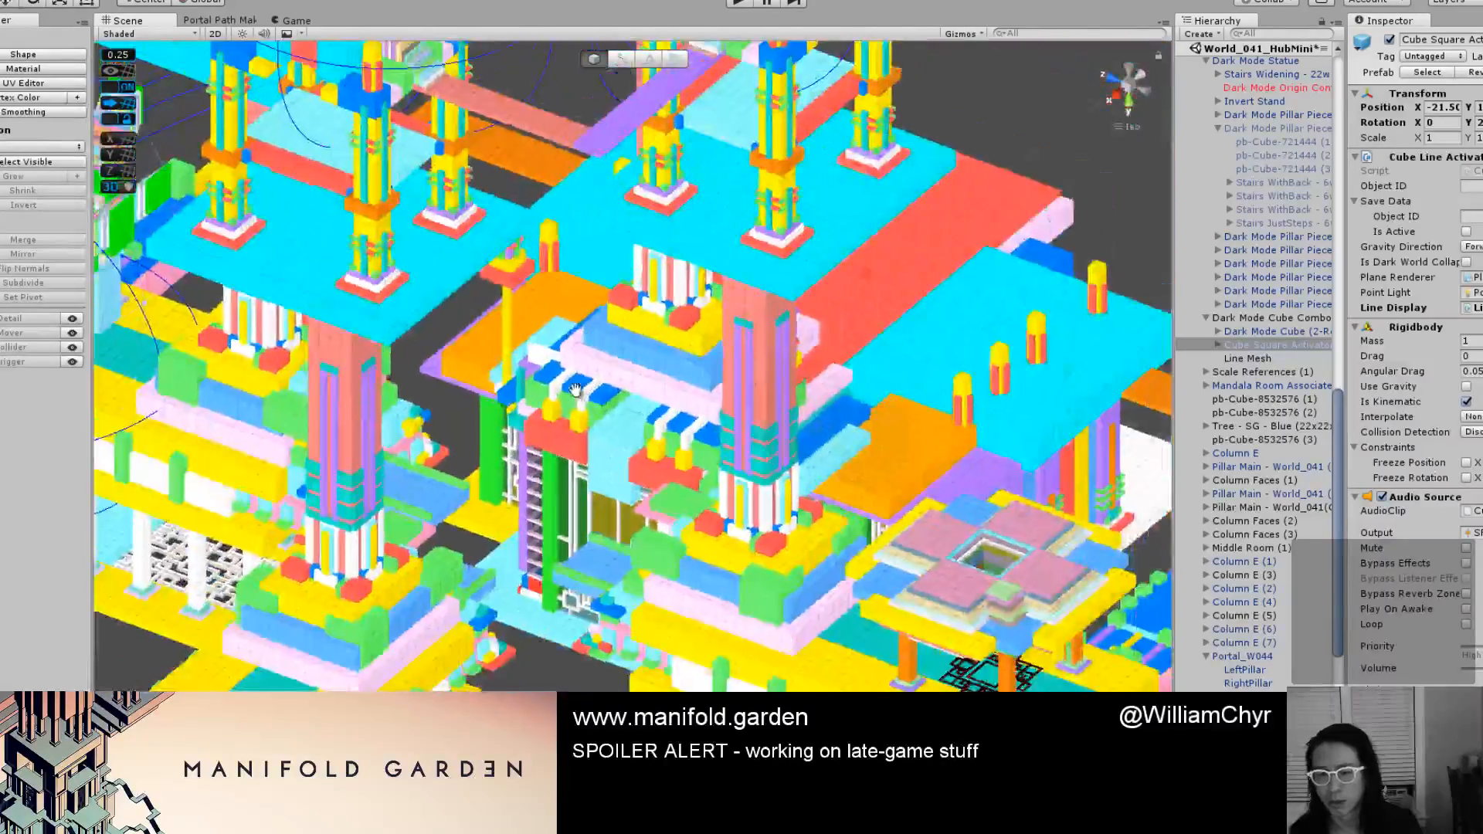
alt+drag(575, 388, 539, 247)
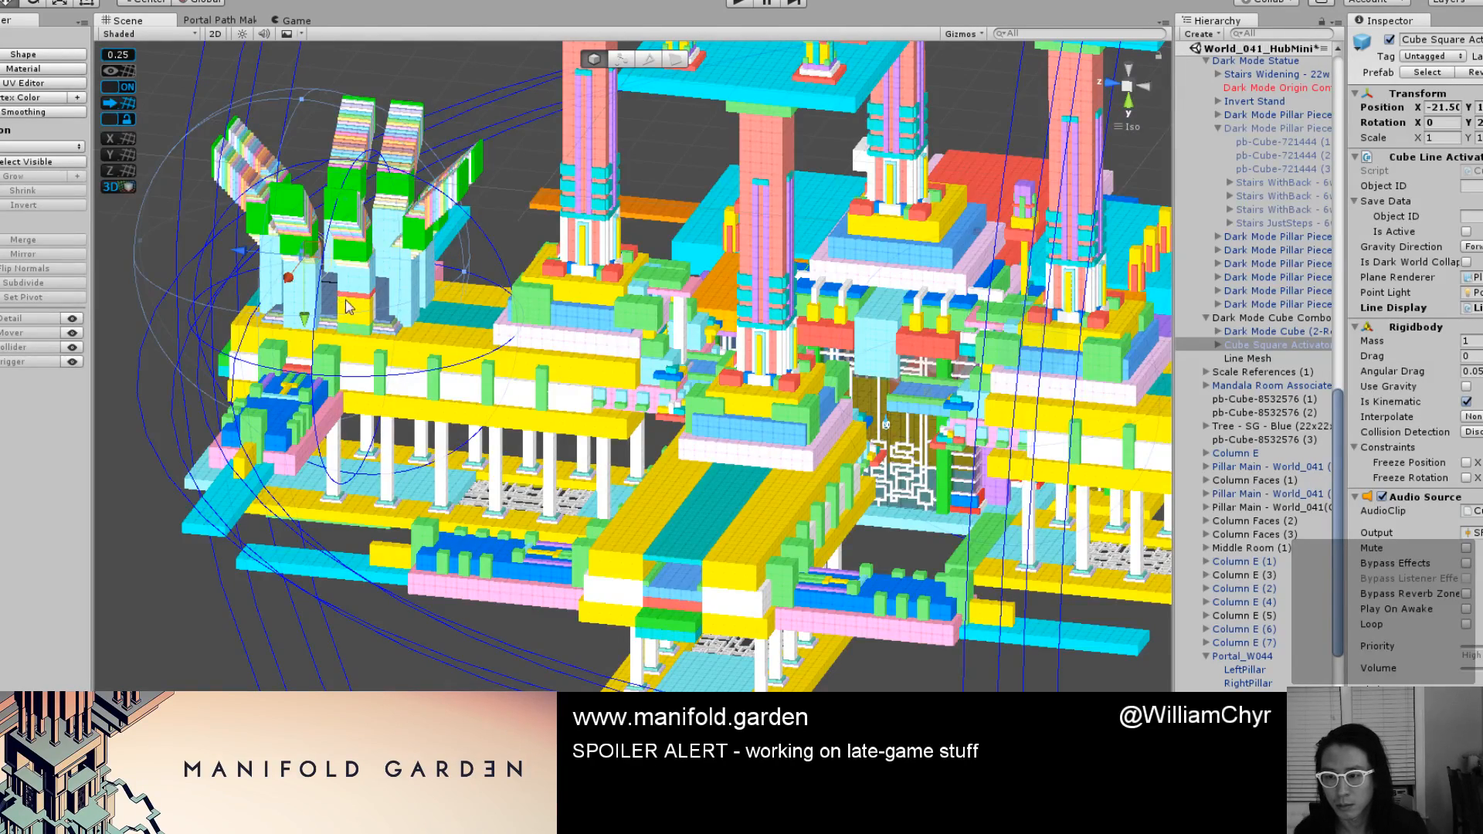
click(907, 210)
scroll(907, 210, up, 3)
scroll(1242, 186, up, 5)
scroll(1241, 185, up, 10)
click(1196, 62)
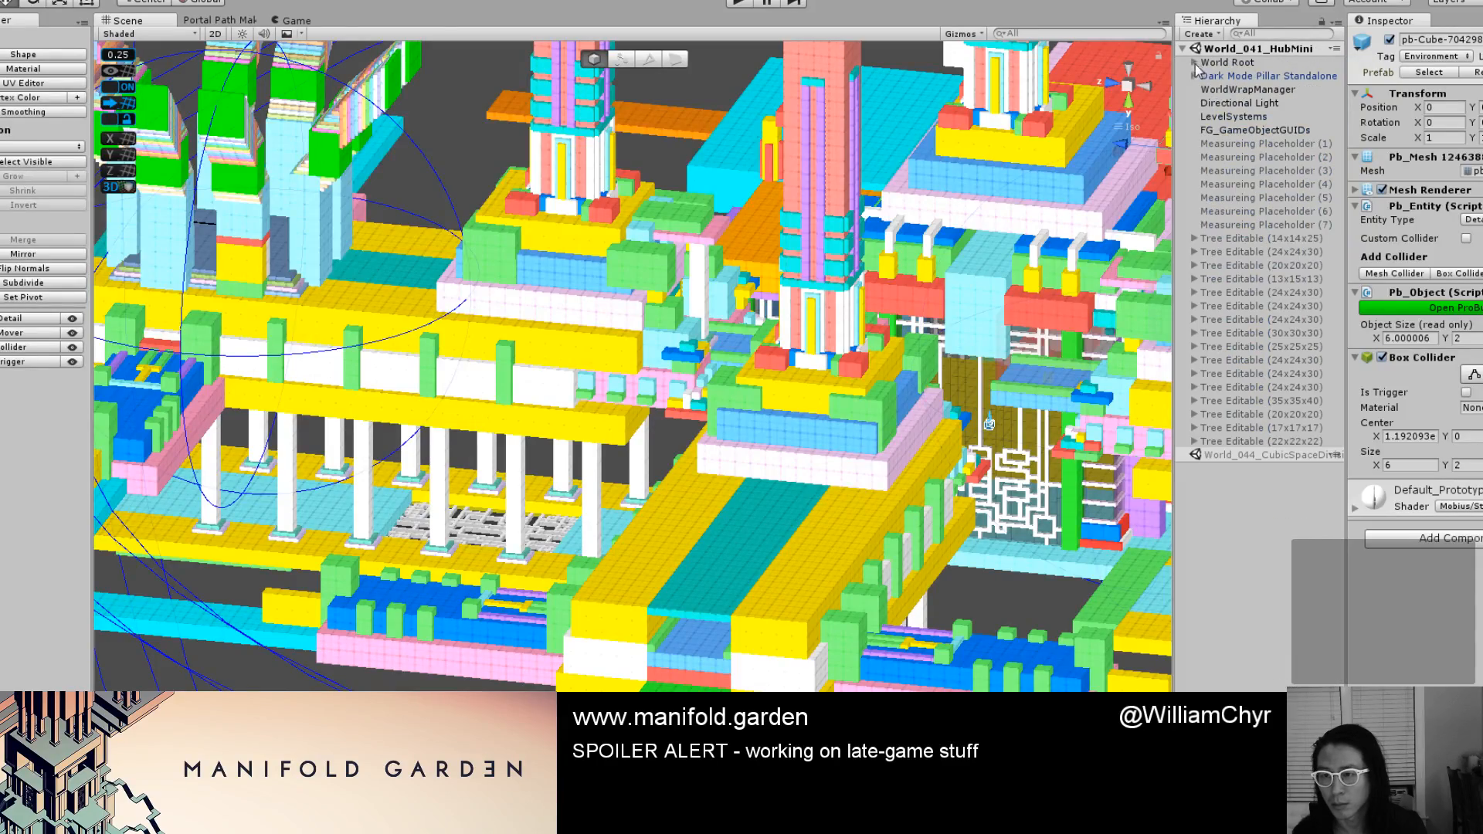
drag(1228, 76, 1228, 62)
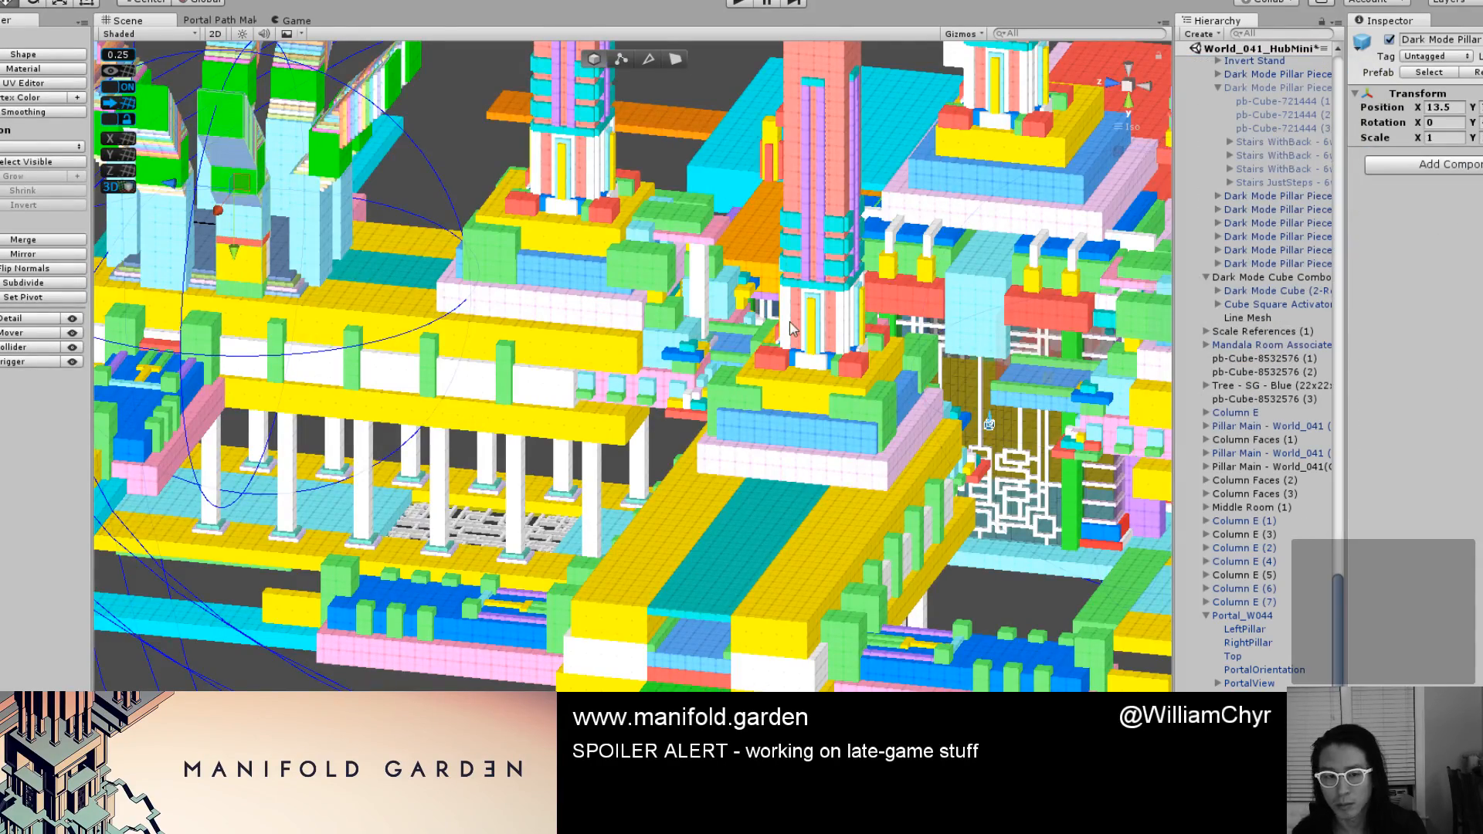
Examine the stair-topped structure and its surroundings from outside and from above.
scroll(793, 330, down, 15)
scroll(360, 373, up, 7)
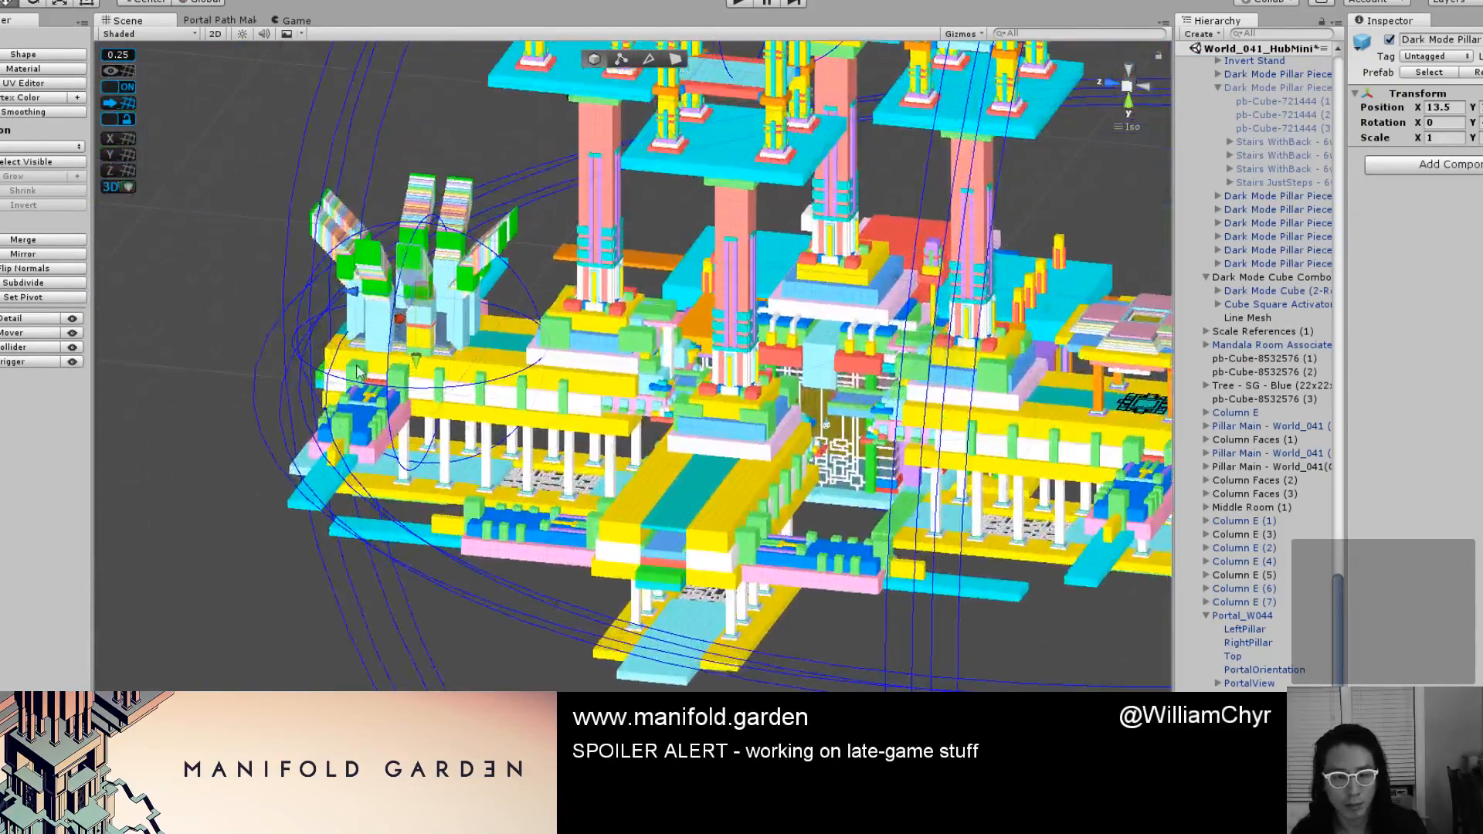
click(290, 344)
scroll(290, 344, up, 4)
alt+drag(290, 344, 332, 371)
alt+drag(433, 379, 417, 494)
scroll(352, 424, up, 3)
middle_drag(417, 494, 531, 490)
scroll(539, 488, down, 3)
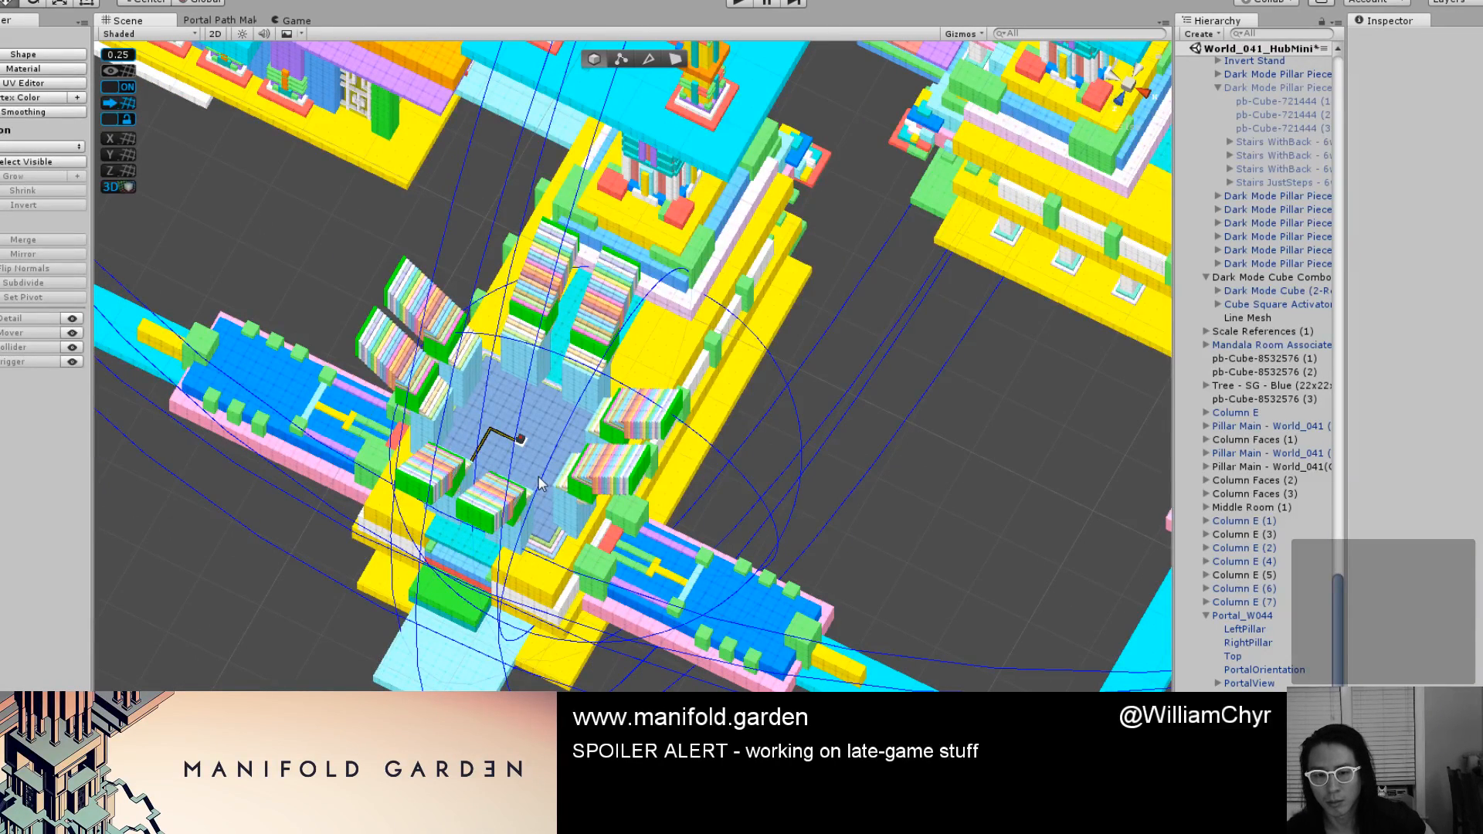
Try to generate an additive duplicate scene for the active World_041_HubMini scene.
scroll(1201, 126, up, 6)
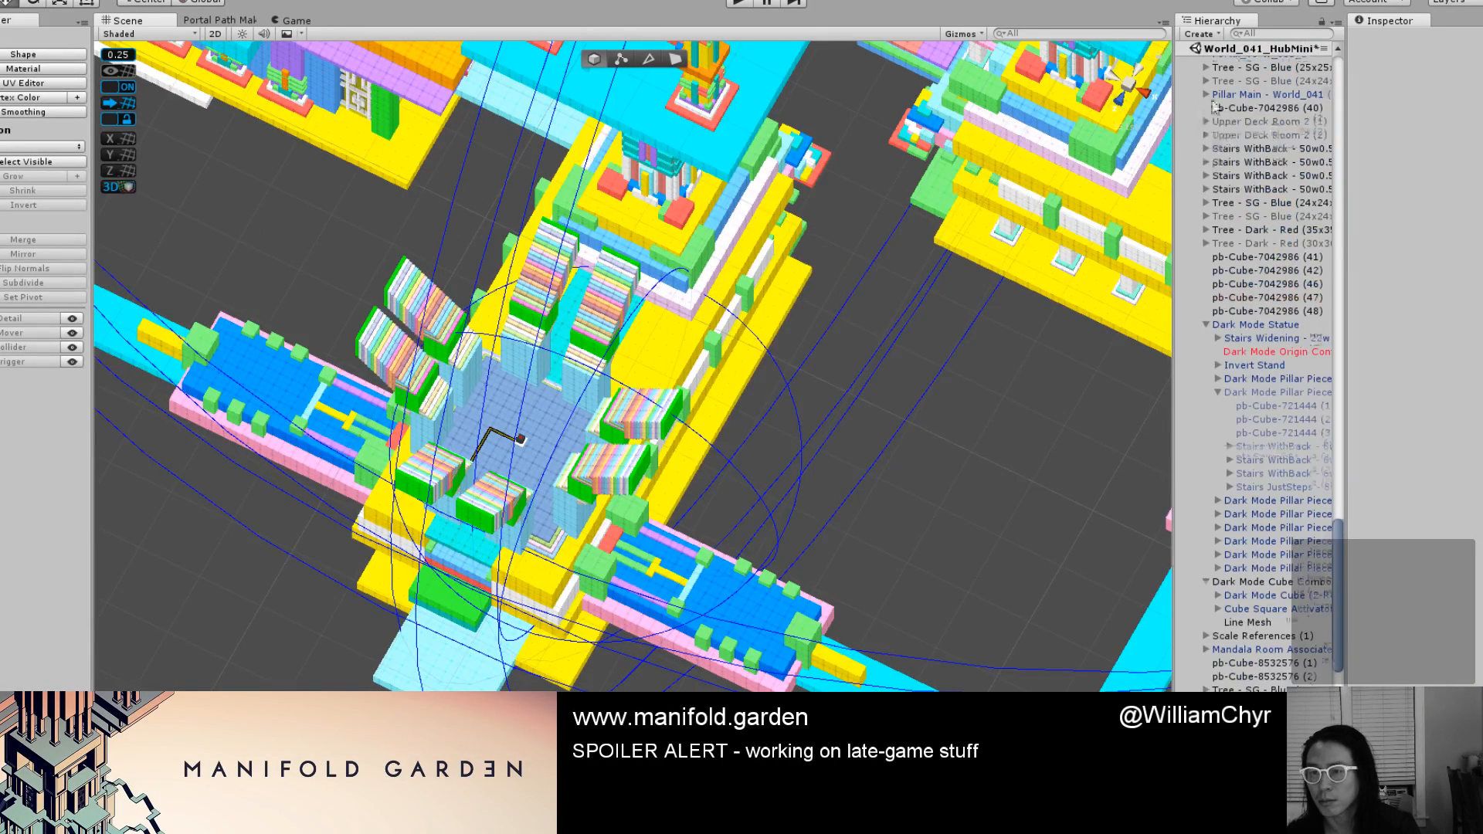
scroll(1197, 59, up, 20)
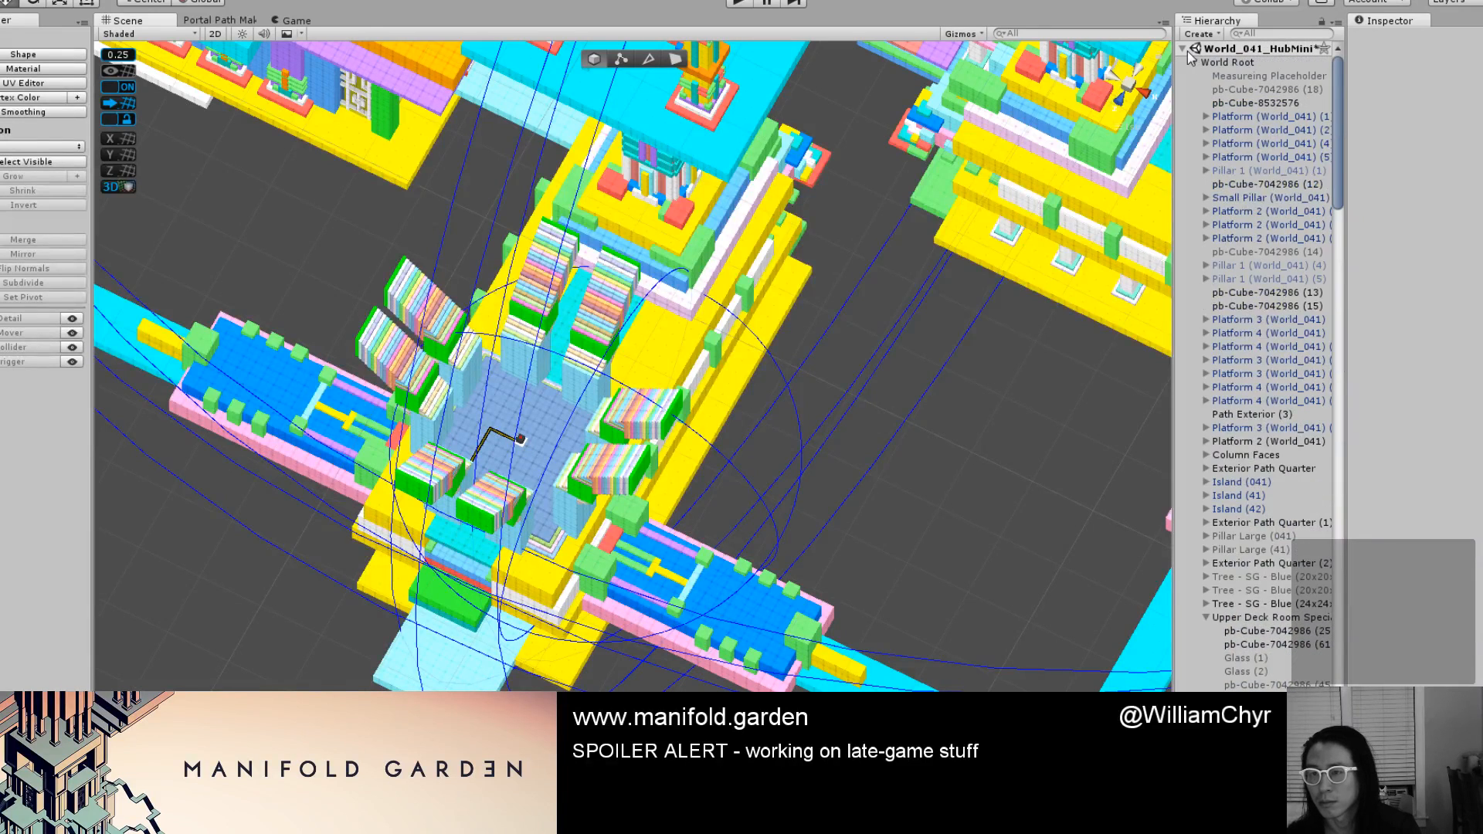
click(1182, 48)
click(1236, 48)
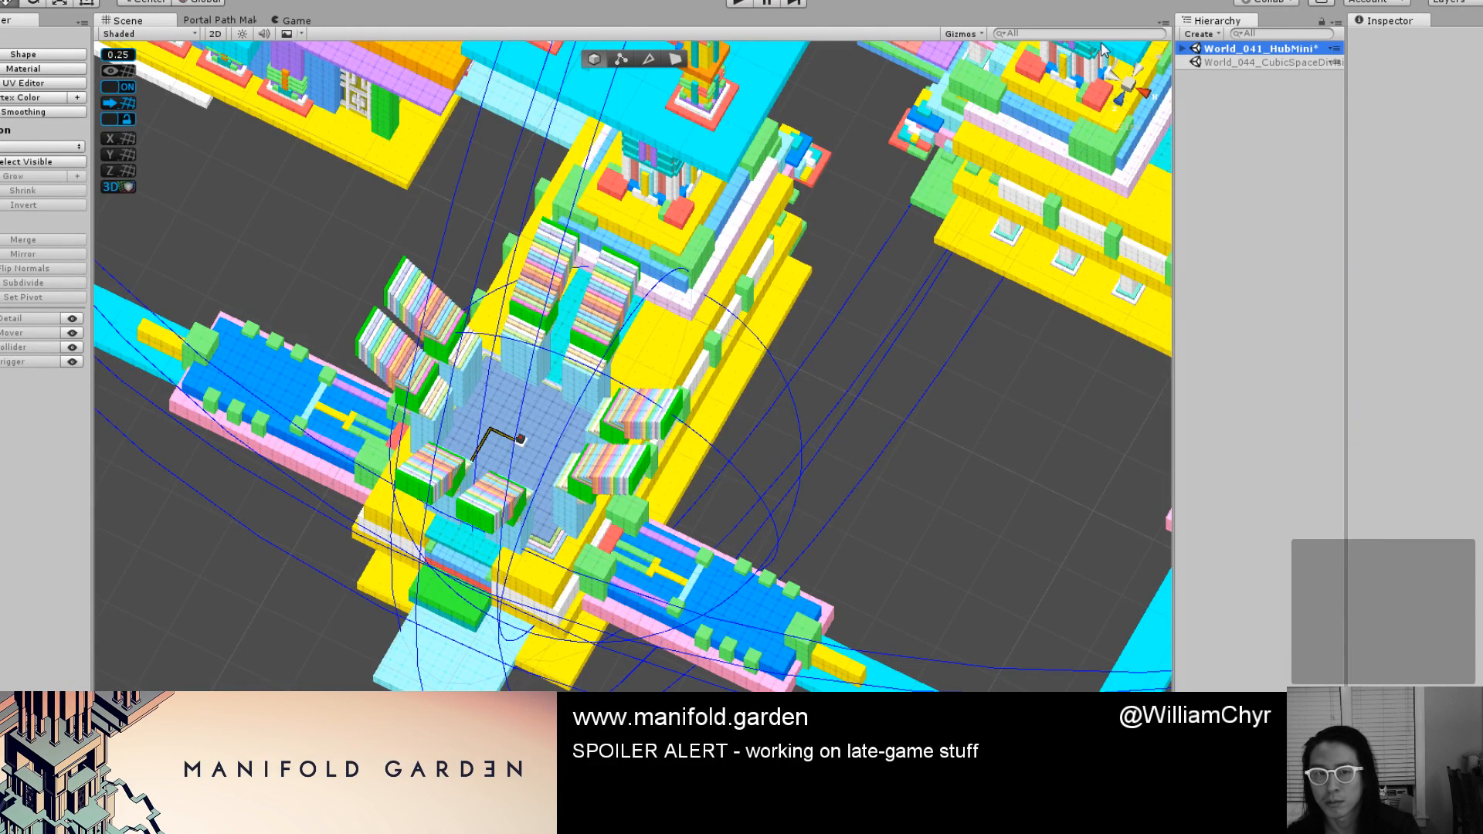
click(247, 2)
mouse_move(294, 47)
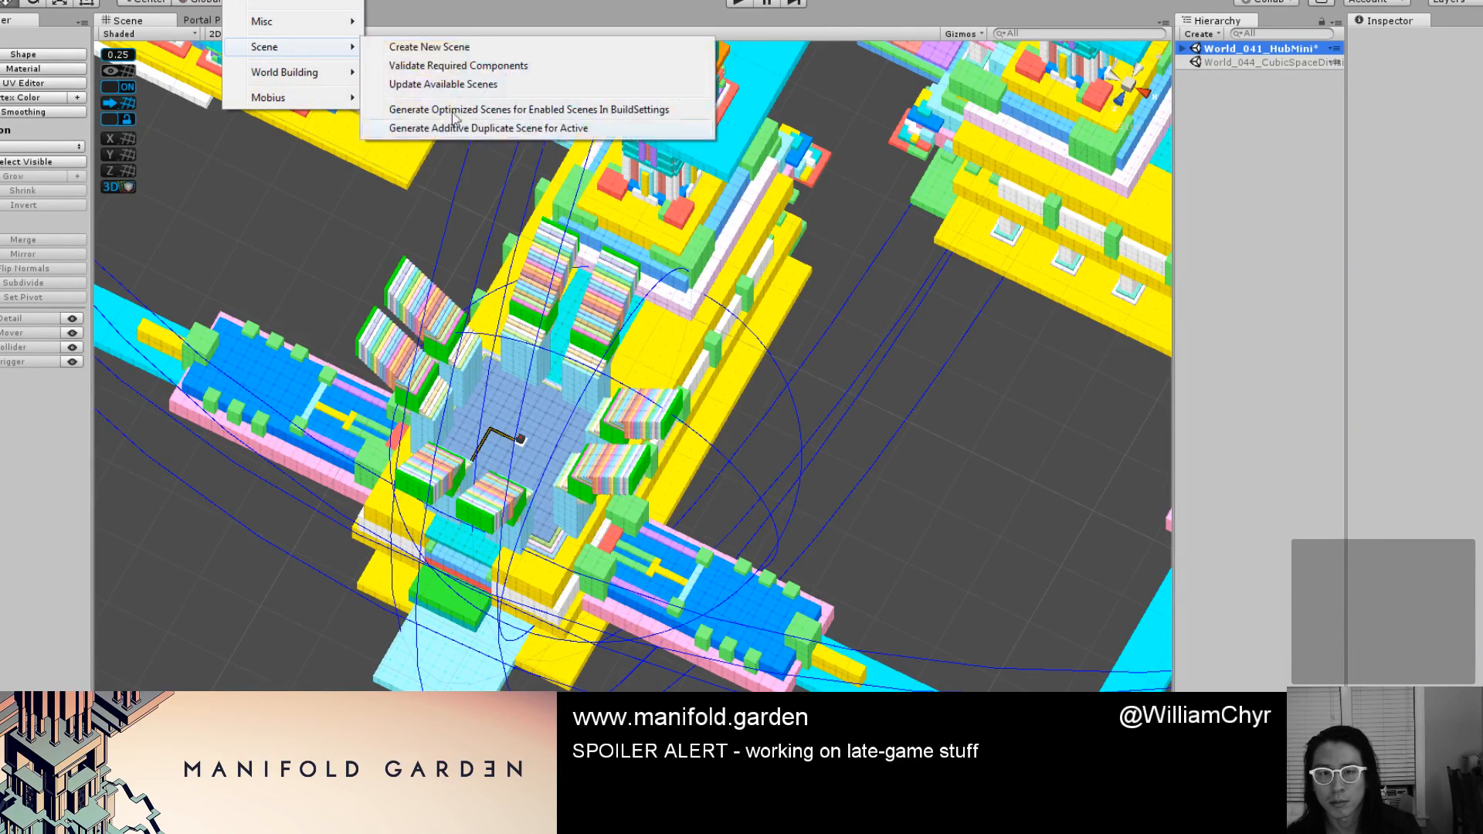
click(548, 128)
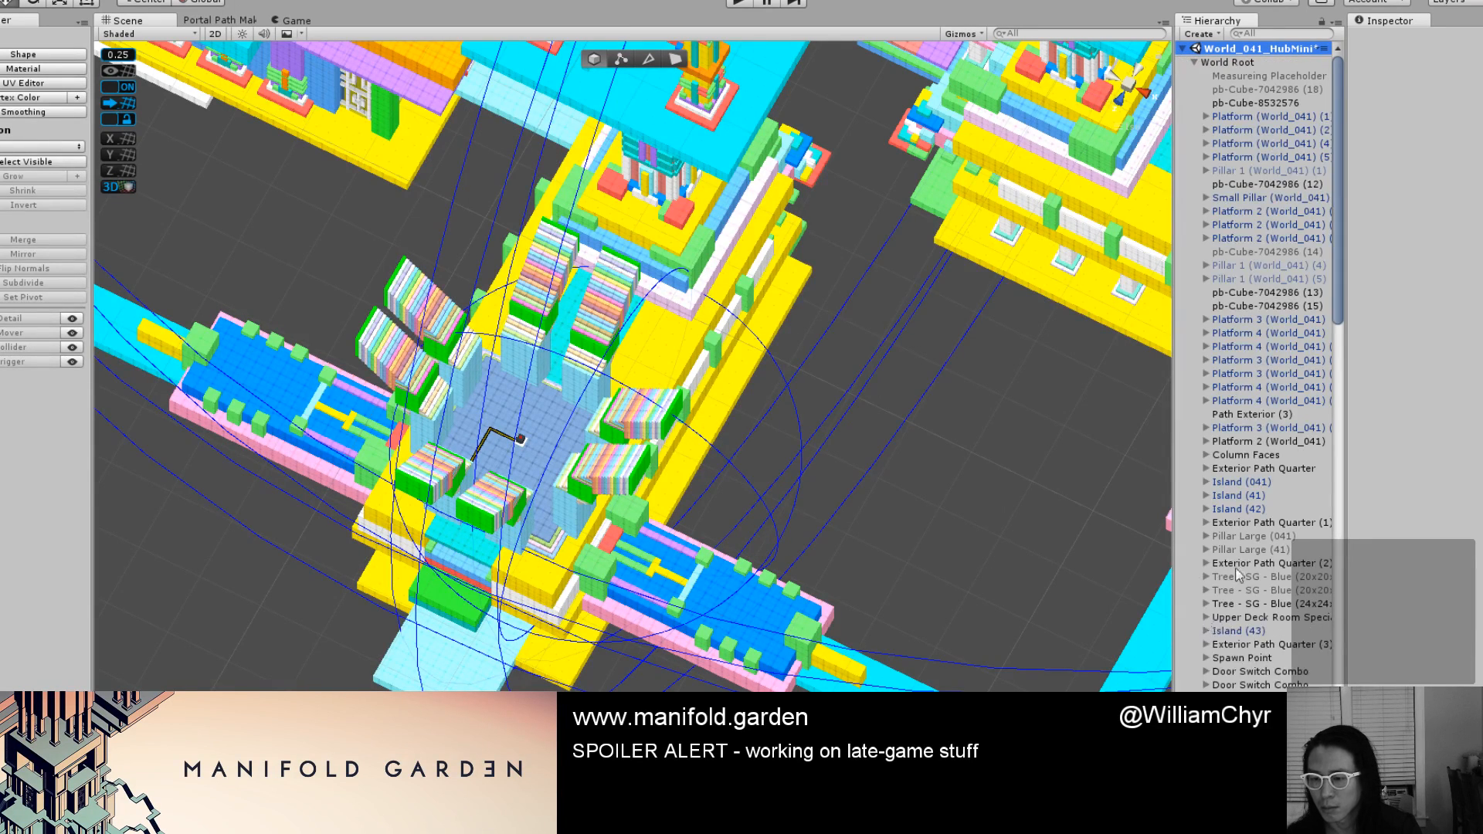
Collapse World Root and update the Portals list of LevelSystems in World_041_HubMini to include the new portal.
scroll(1240, 550, down, 10)
click(1218, 522)
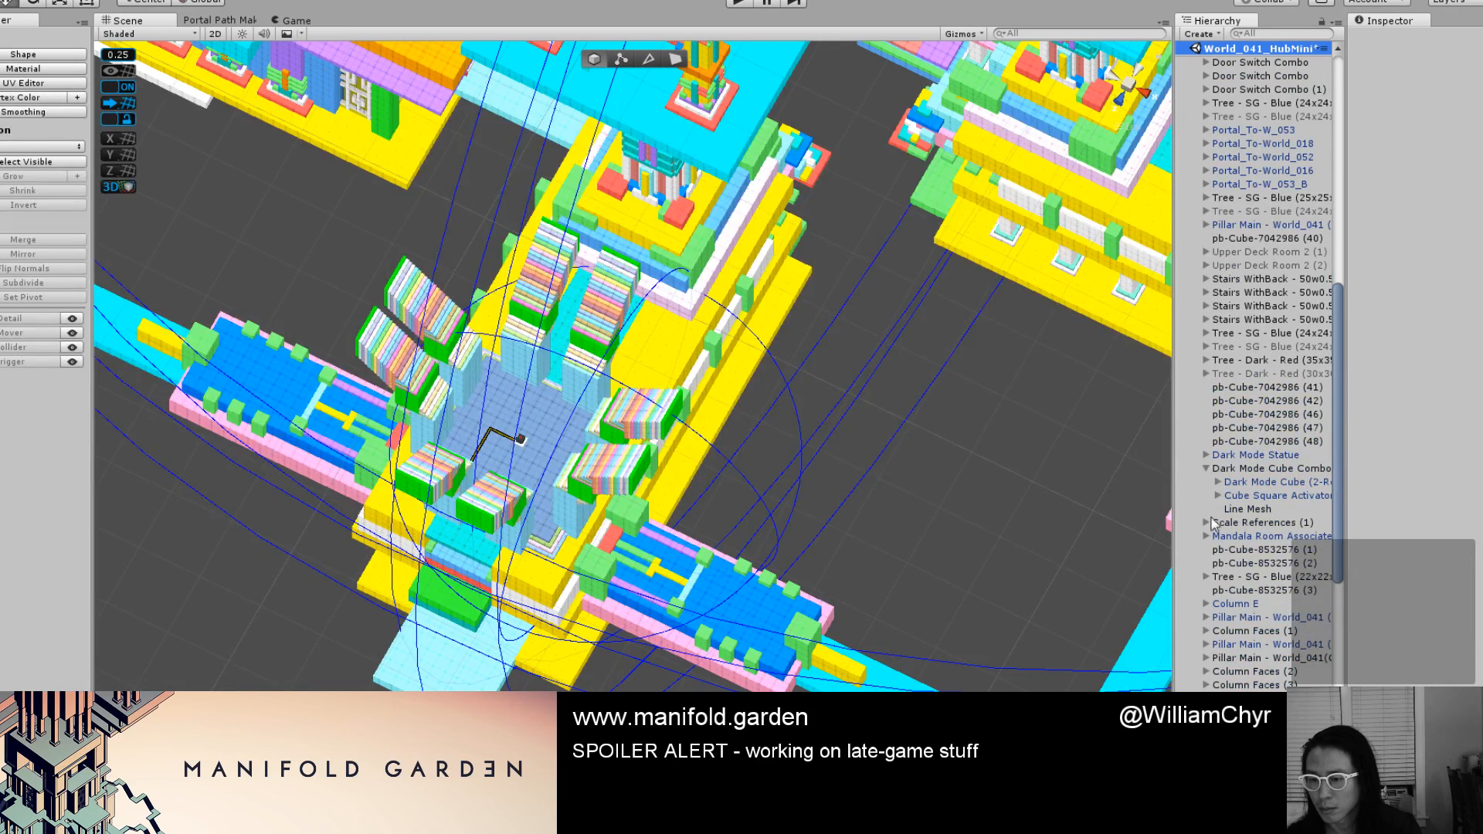
scroll(1214, 552, down, 10)
scroll(1215, 560, down, 5)
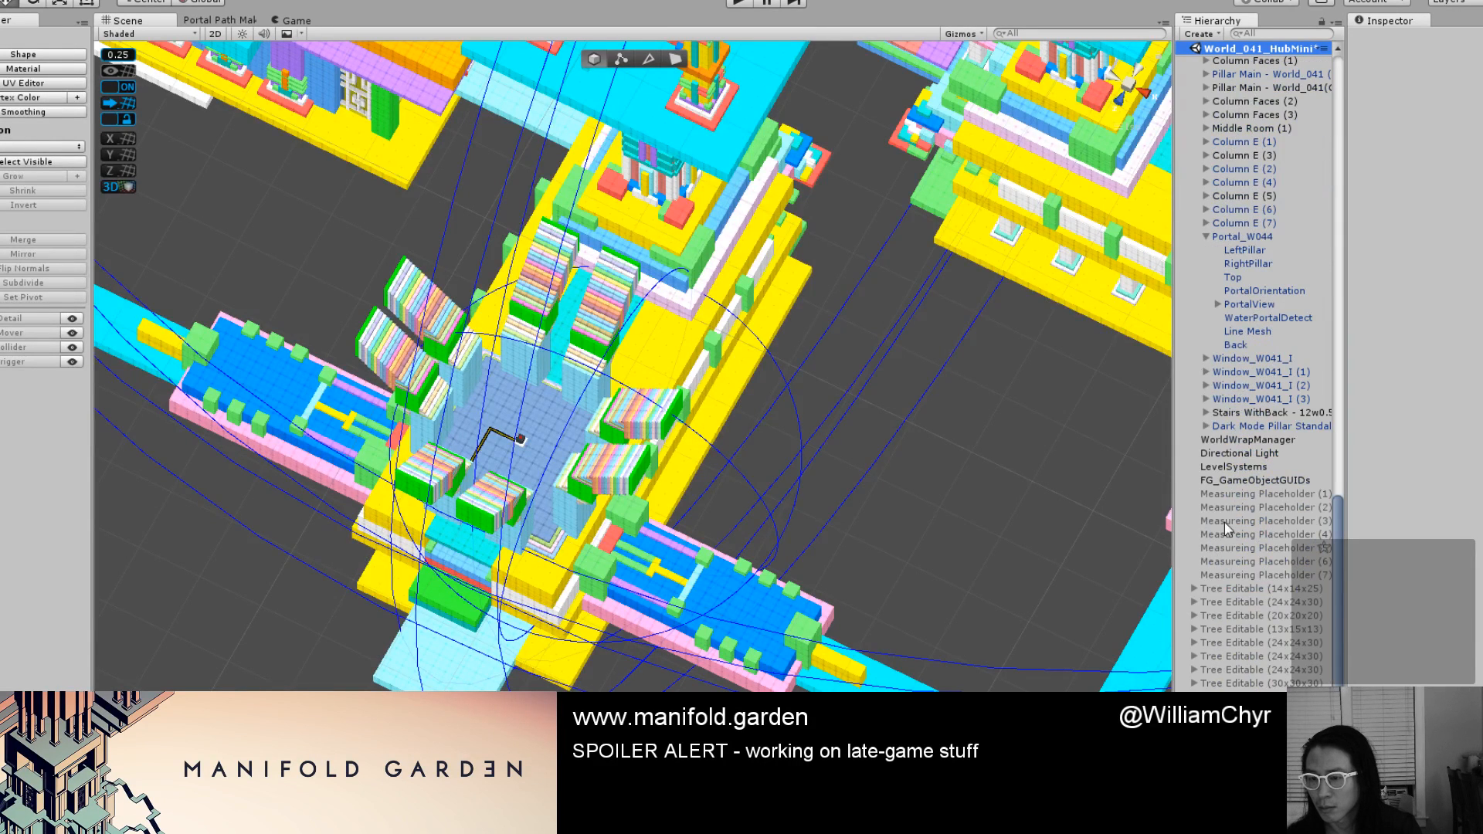
scroll(1225, 513, up, 20)
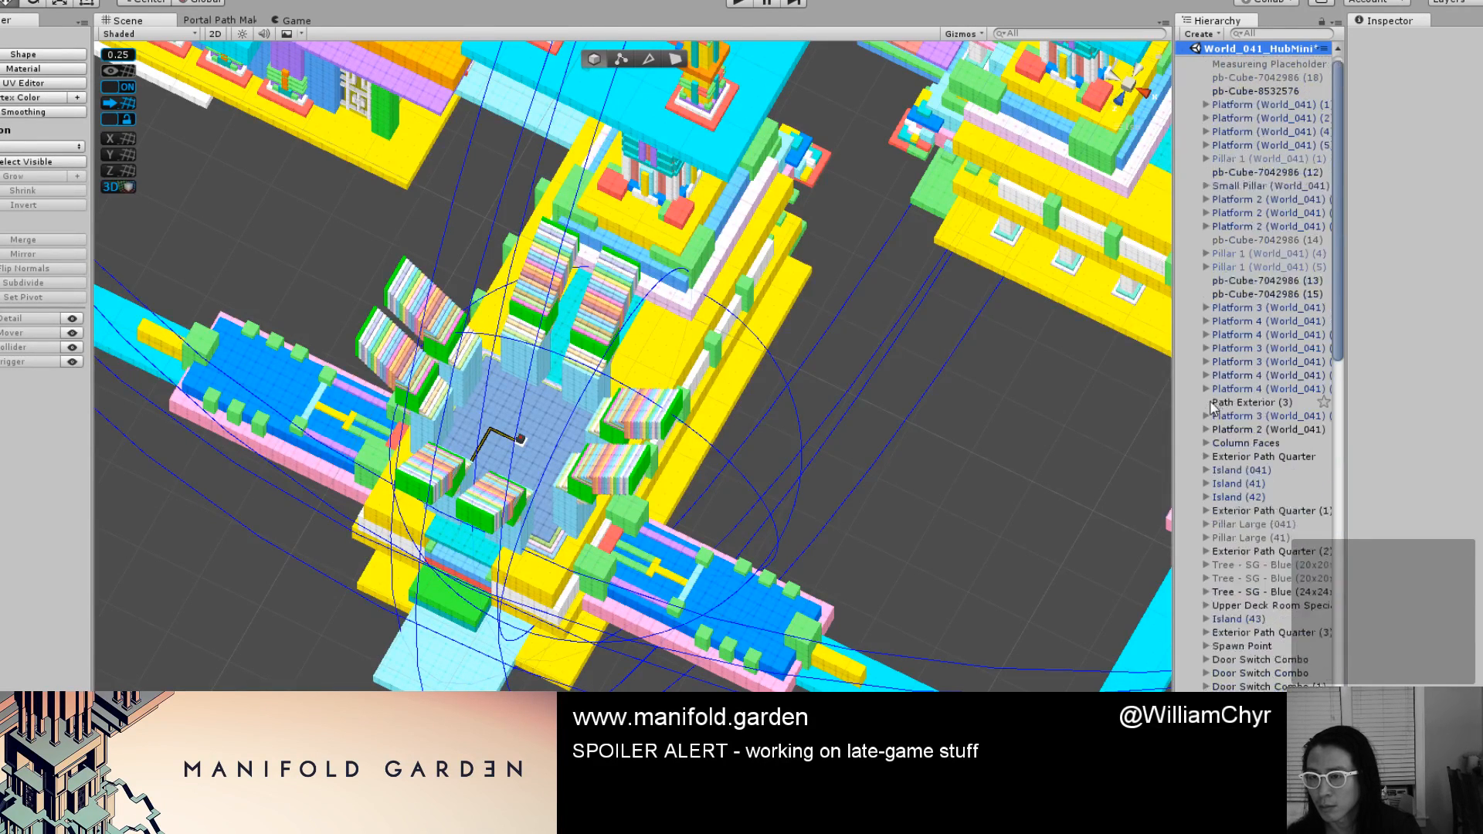
click(1195, 63)
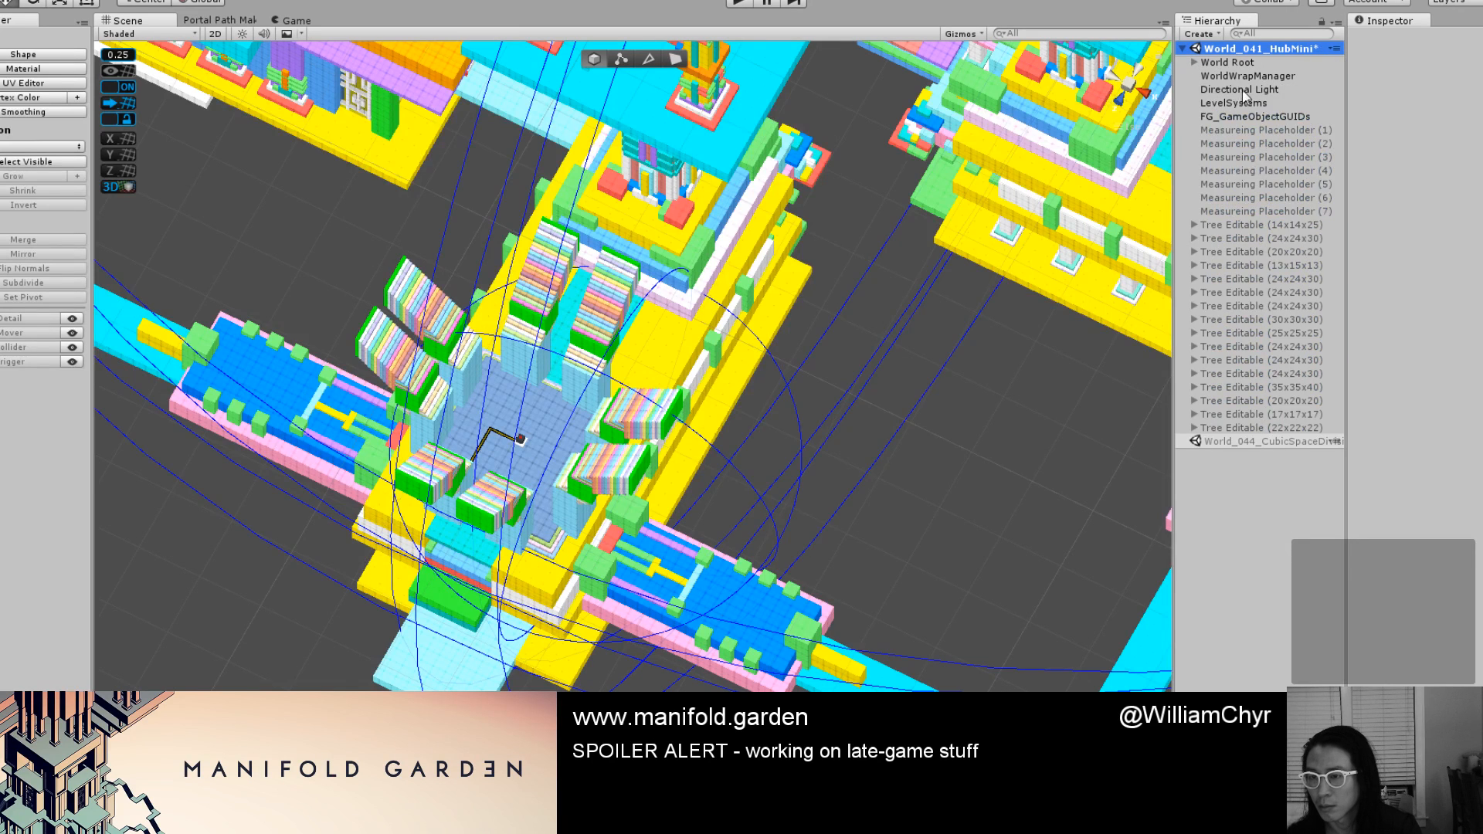
click(1245, 102)
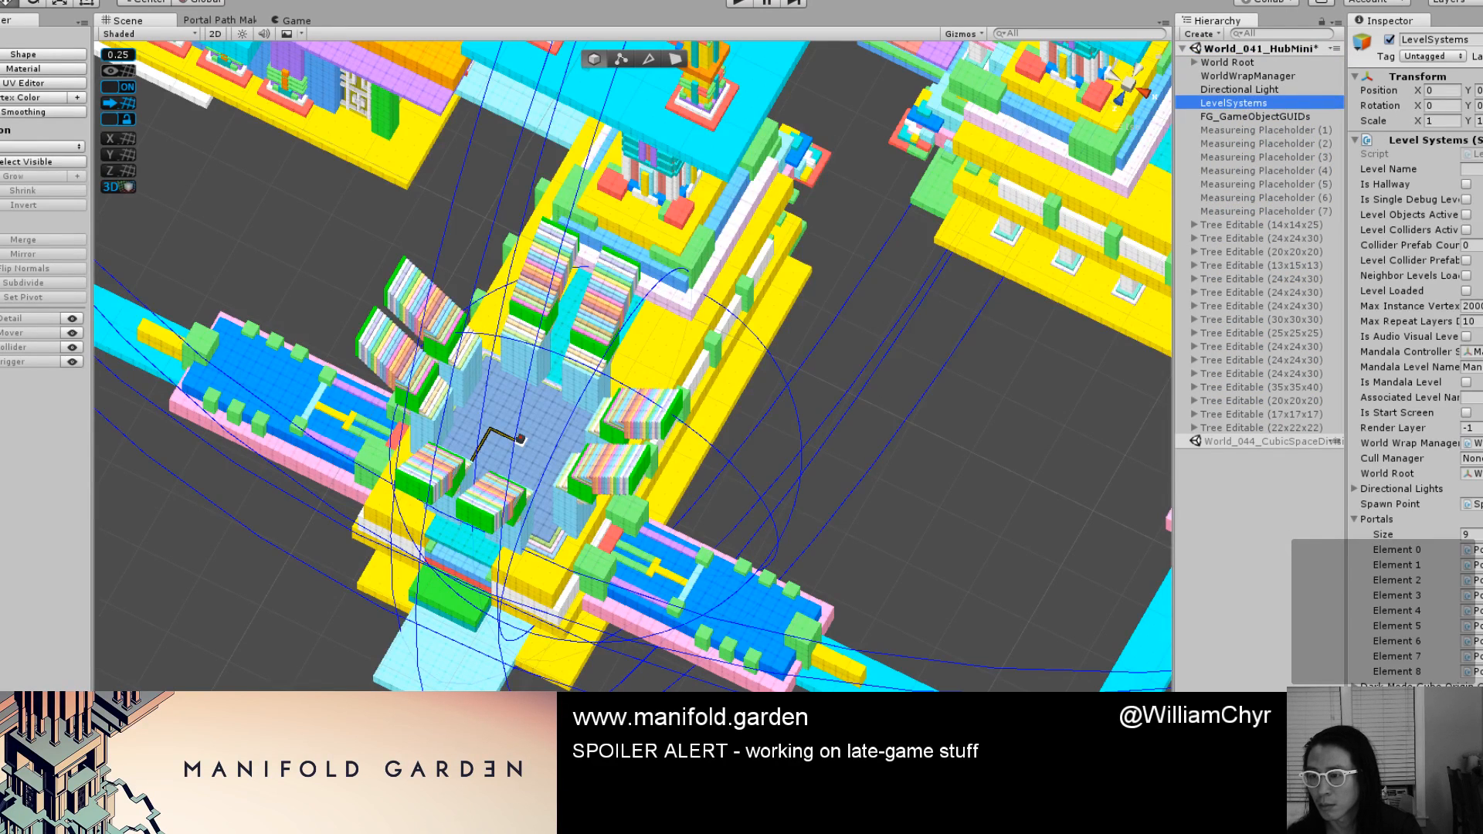
right_click(1429, 140)
click(1429, 359)
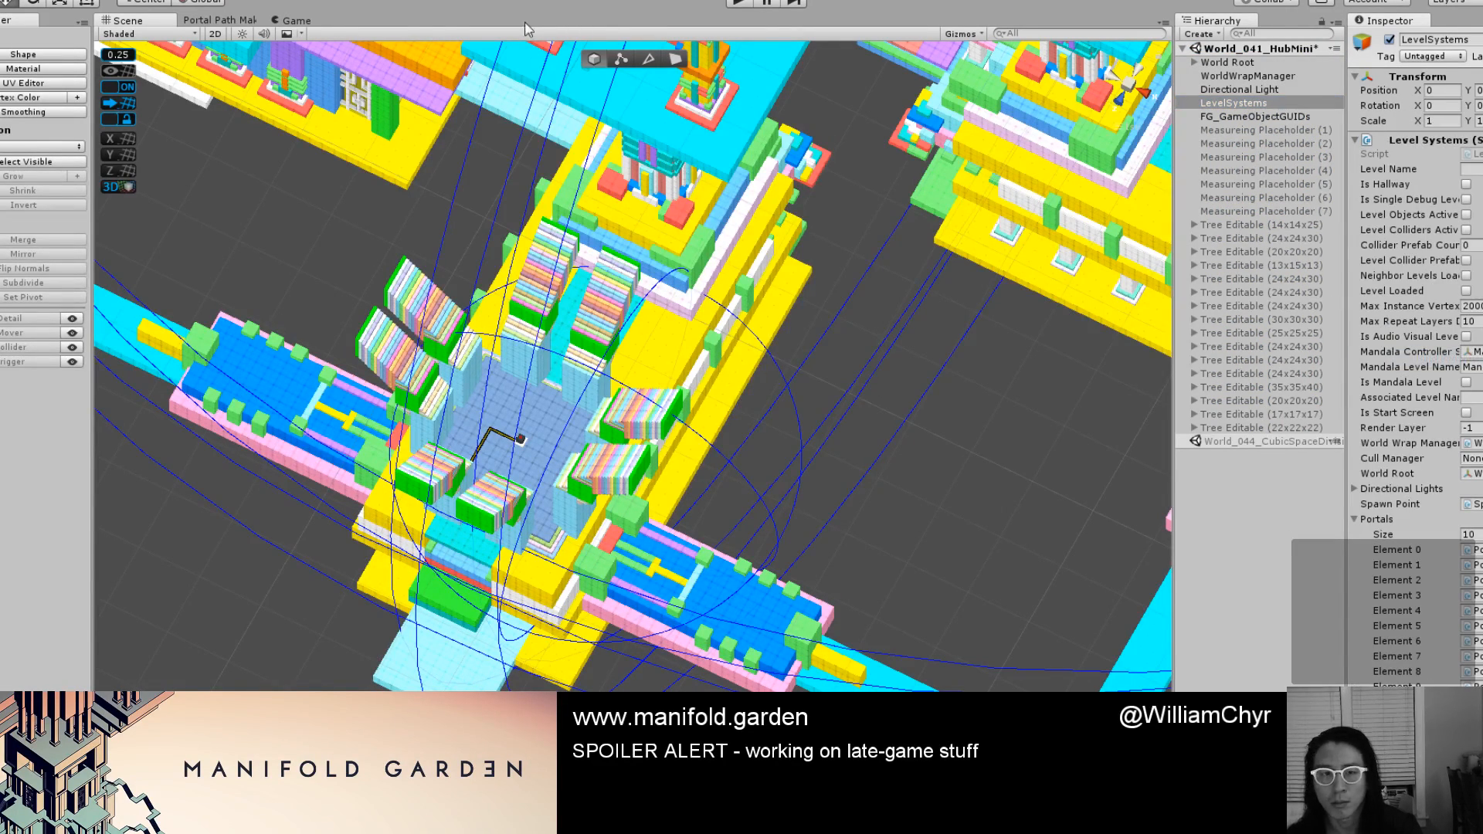
Locate World_041_HubMini in the portal path map and validate the current scene's portals.
click(220, 20)
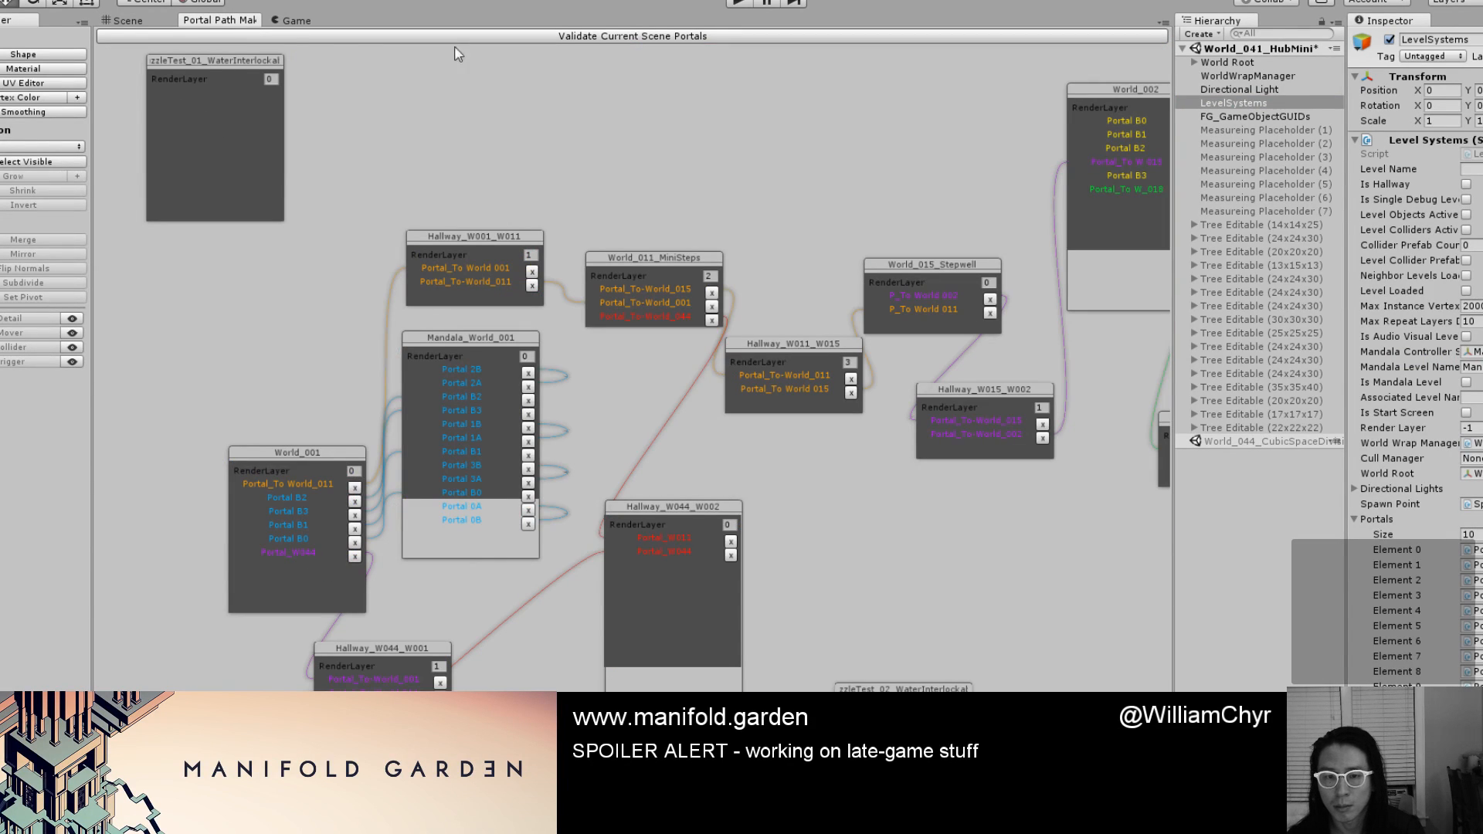
middle_drag(761, 495, 661, 278)
middle_drag(795, 604, 549, 298)
middle_drag(908, 539, 378, 483)
middle_drag(550, 258, 856, 564)
middle_drag(503, 216, 446, 166)
middle_drag(910, 320, 624, 389)
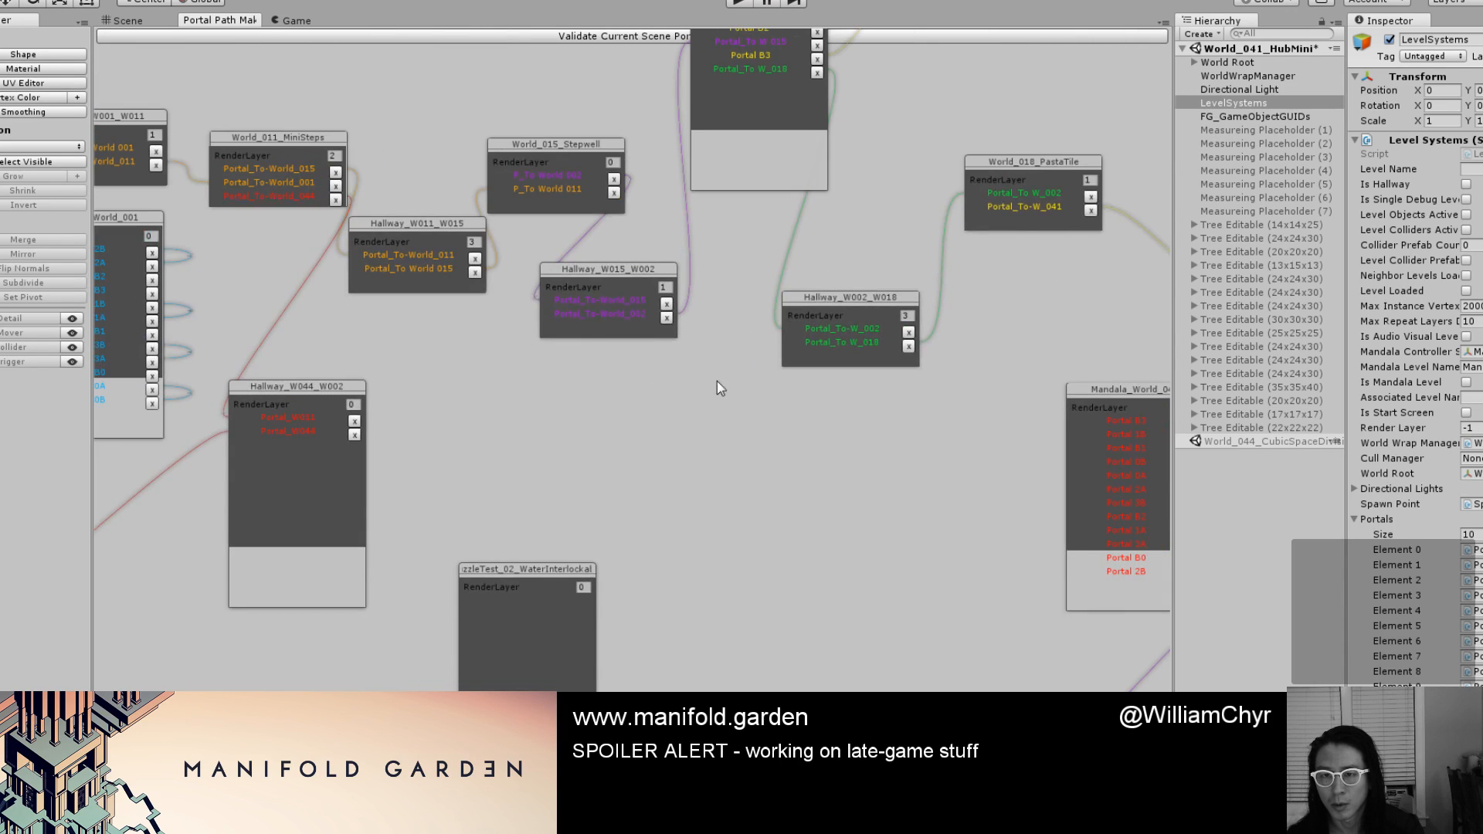
middle_drag(856, 185, 729, 315)
mouse_move(800, 203)
middle_down()
mouse_move(642, 331)
mouse_move(414, 446)
middle_up()
middle_drag(798, 315, 578, 122)
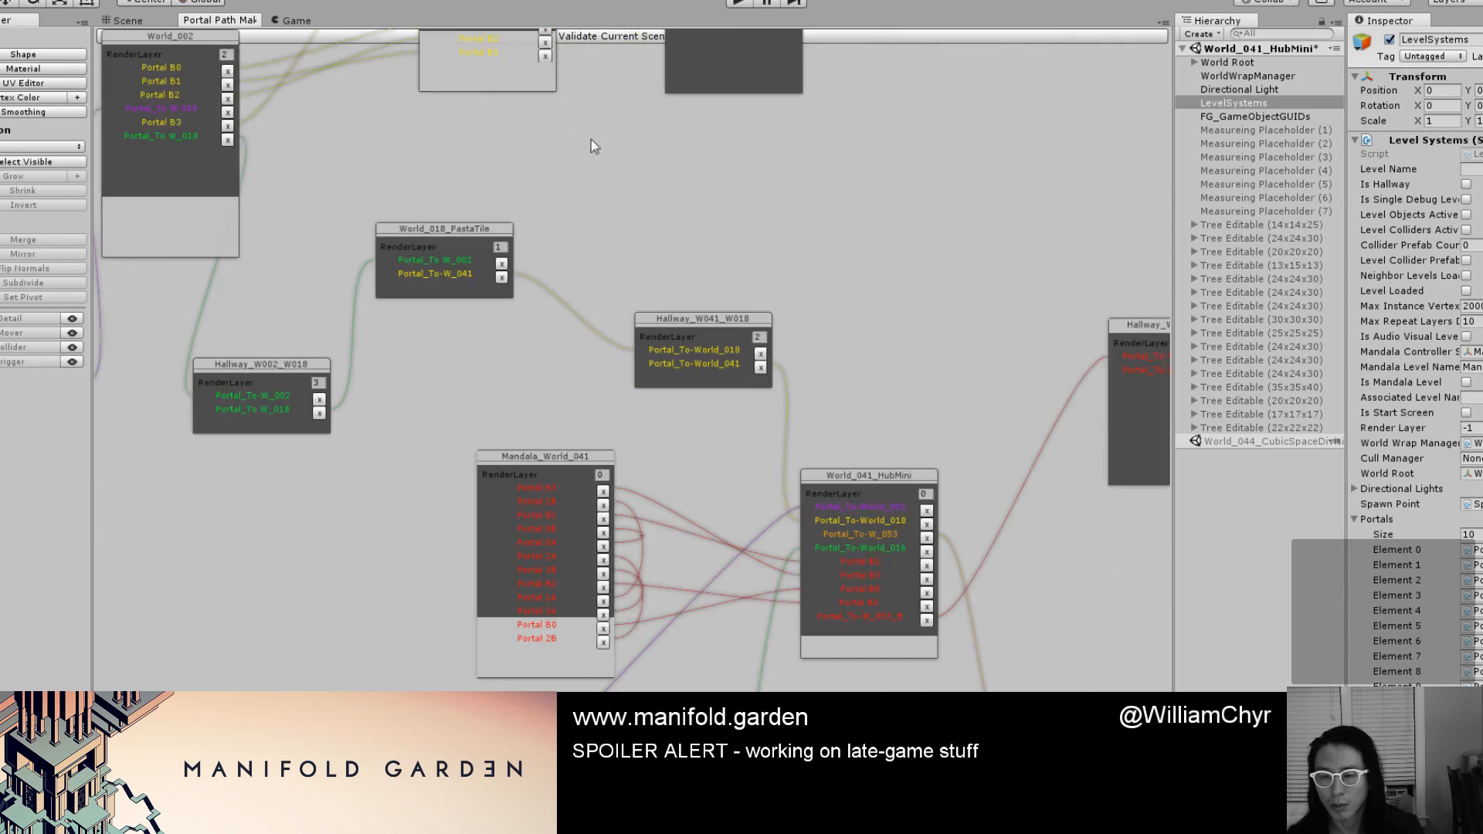
middle_drag(750, 589, 647, 436)
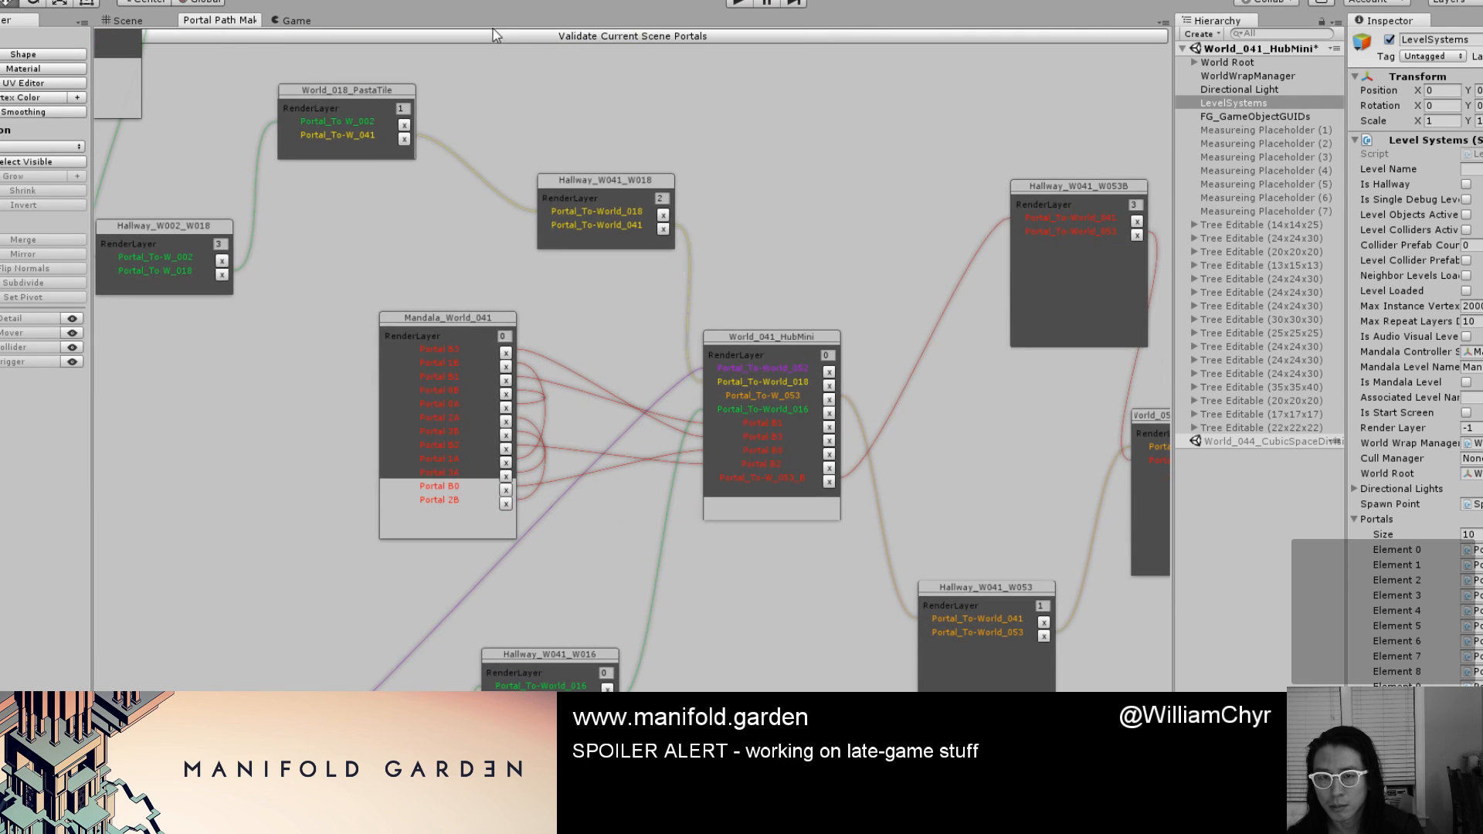
click(513, 38)
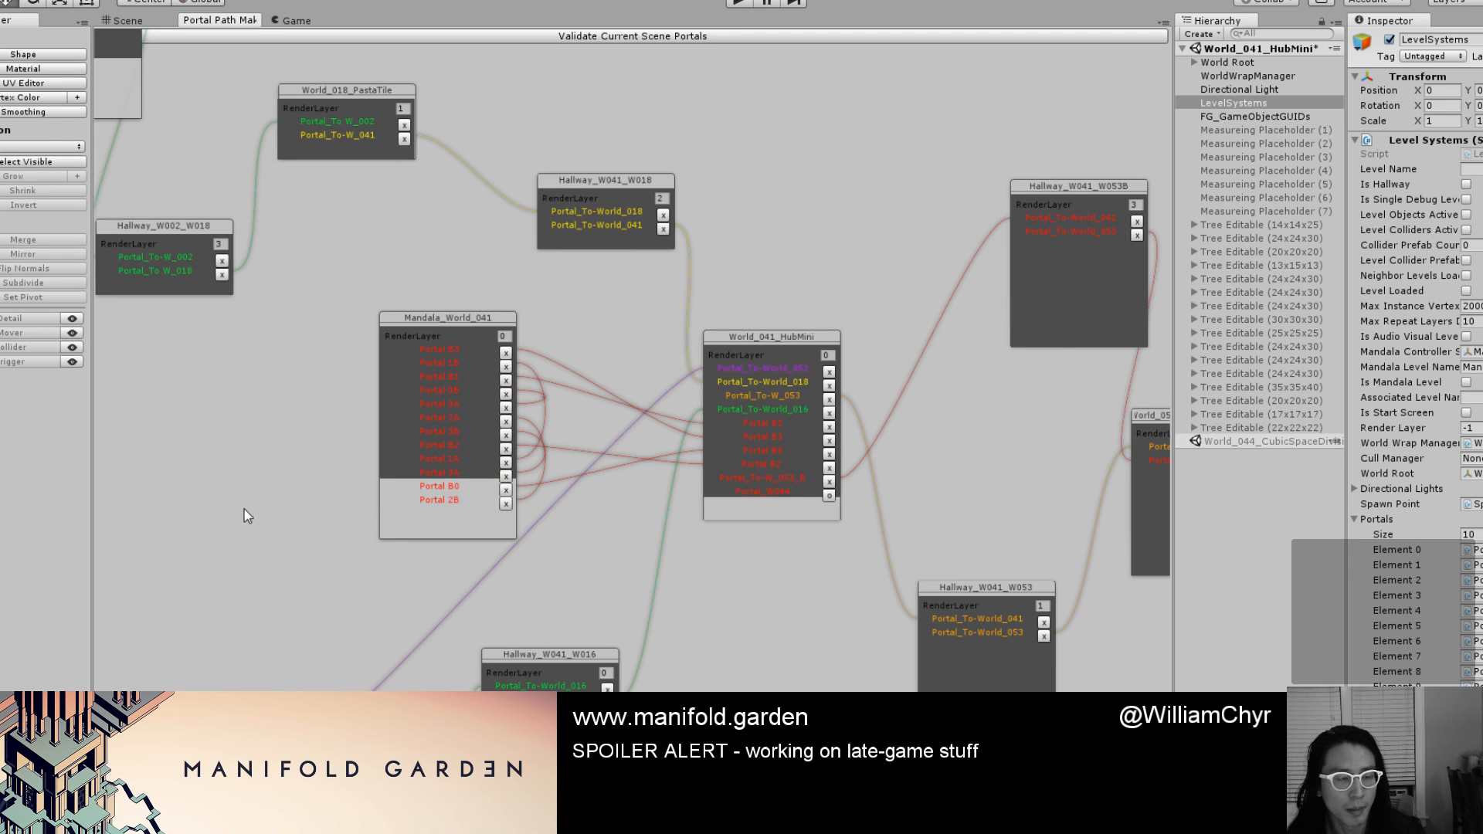
Examine the blue-floored courtyard around Portal_W044 and the wider World_041_HubMini layout and its hierarchy.
scroll(244, 512, down, 6)
middle_drag(488, 457, 557, 472)
click(123, 22)
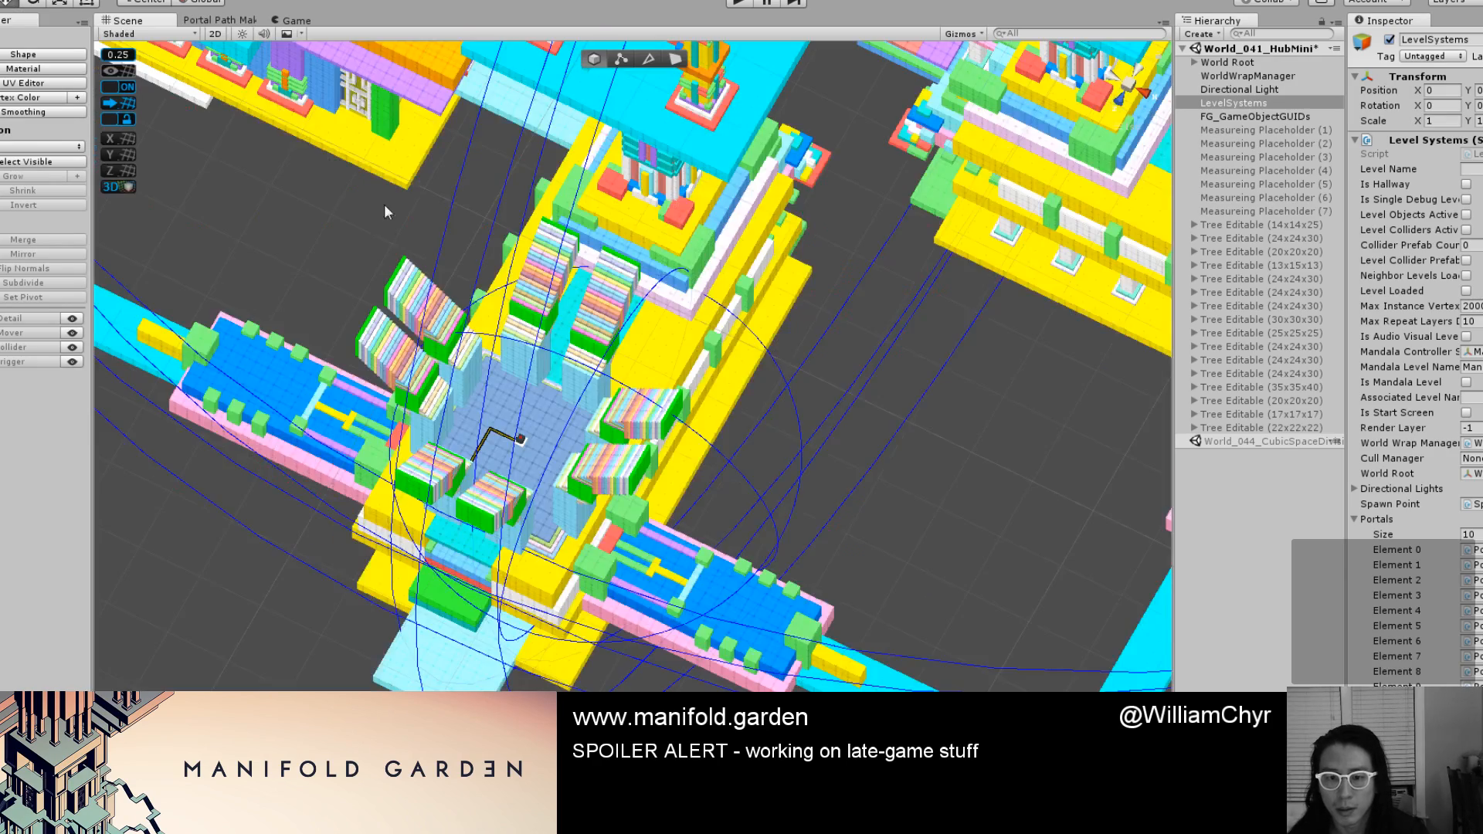
scroll(445, 403, up, 3)
alt+drag(497, 493, 332, 464)
scroll(332, 463, up, 3)
middle_drag(332, 464, 675, 589)
alt+drag(675, 590, 807, 553)
scroll(608, 427, up, 2)
alt+drag(608, 426, 579, 506)
middle_drag(580, 506, 749, 425)
scroll(702, 448, up, 3)
alt+drag(696, 456, 498, 458)
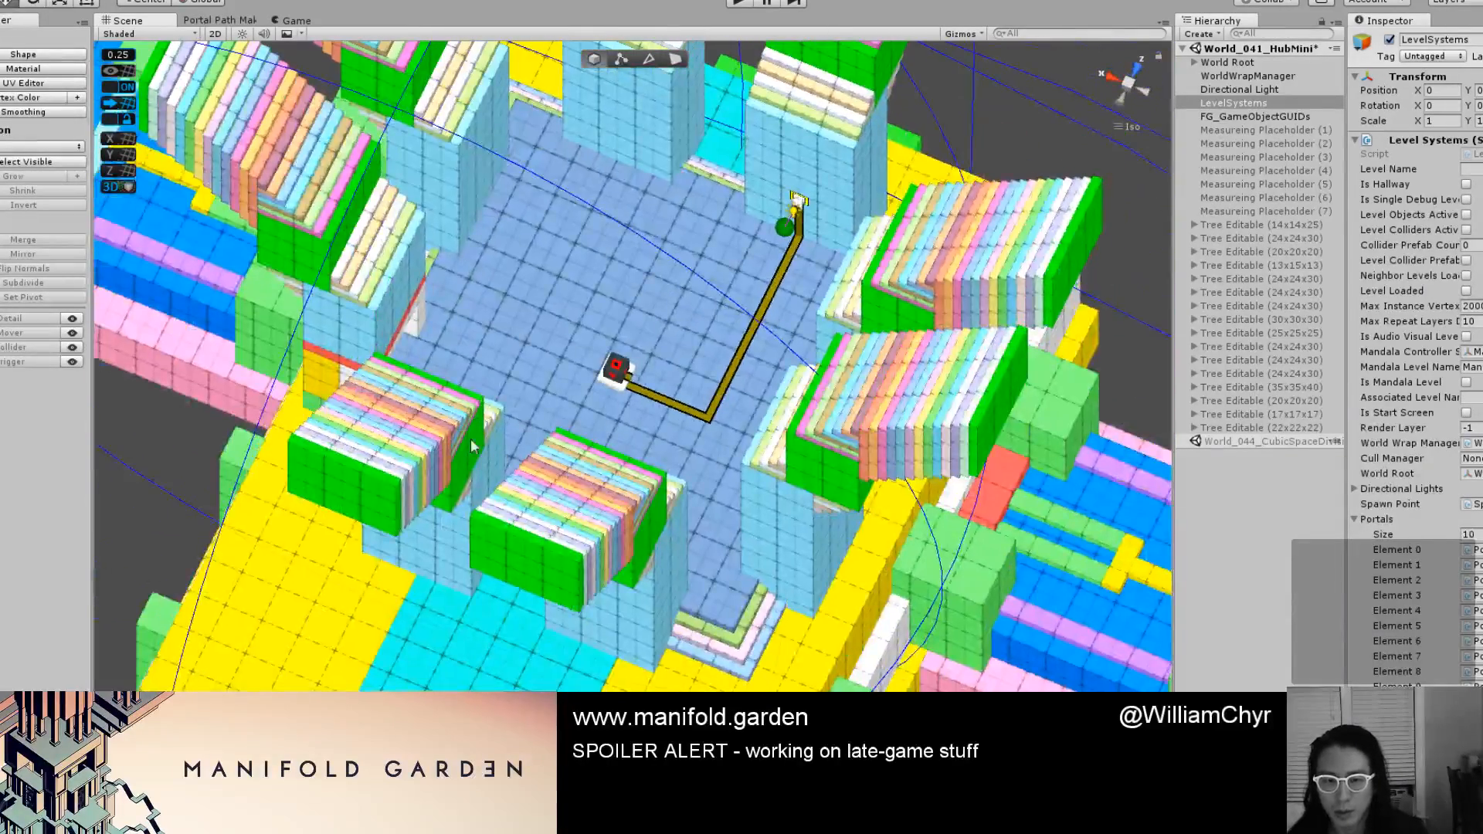
click(417, 320)
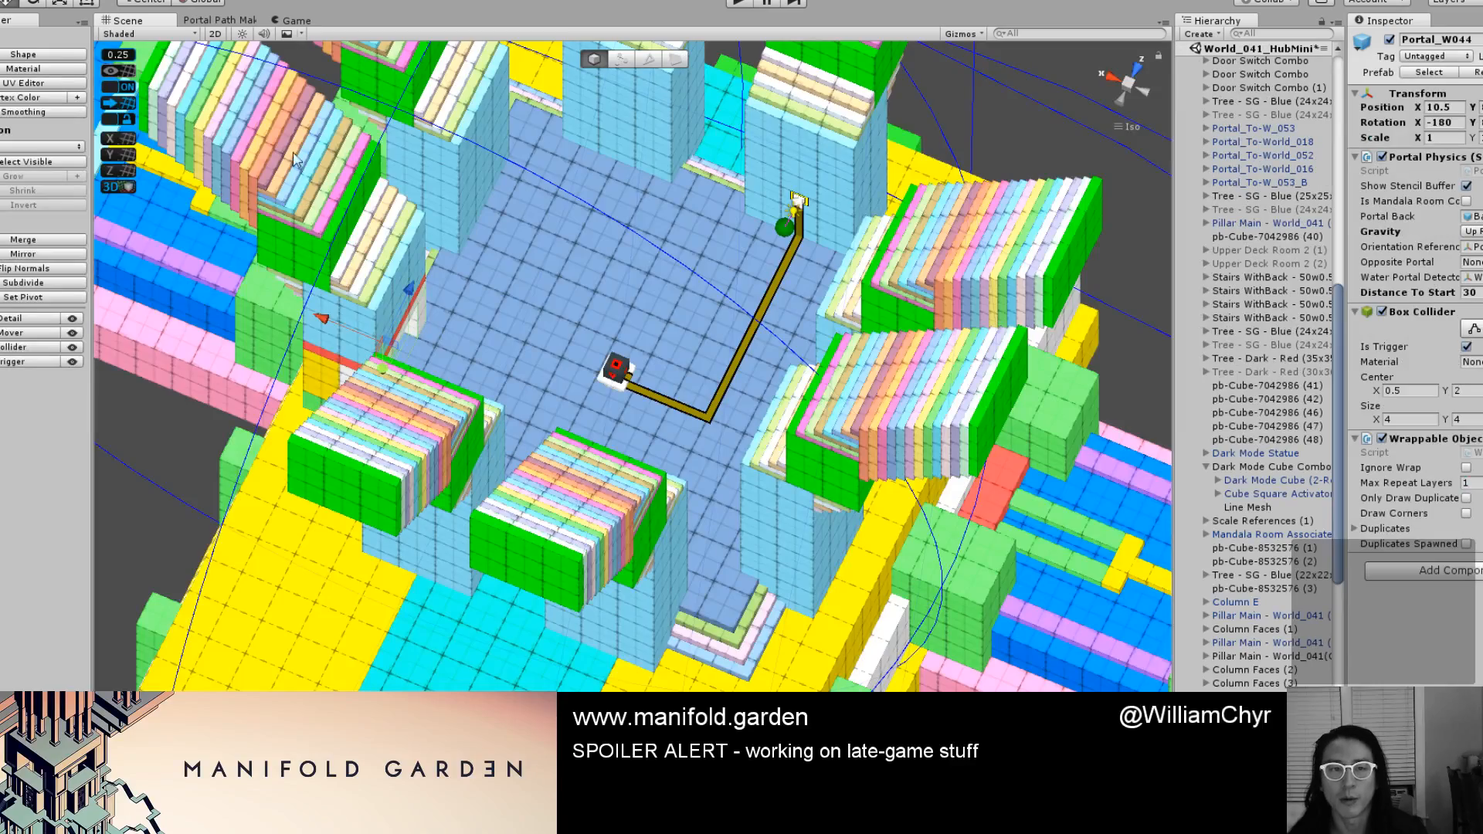
click(289, 25)
click(150, 22)
scroll(293, 271, down, 15)
scroll(293, 271, down, 8)
scroll(1278, 128, up, 12)
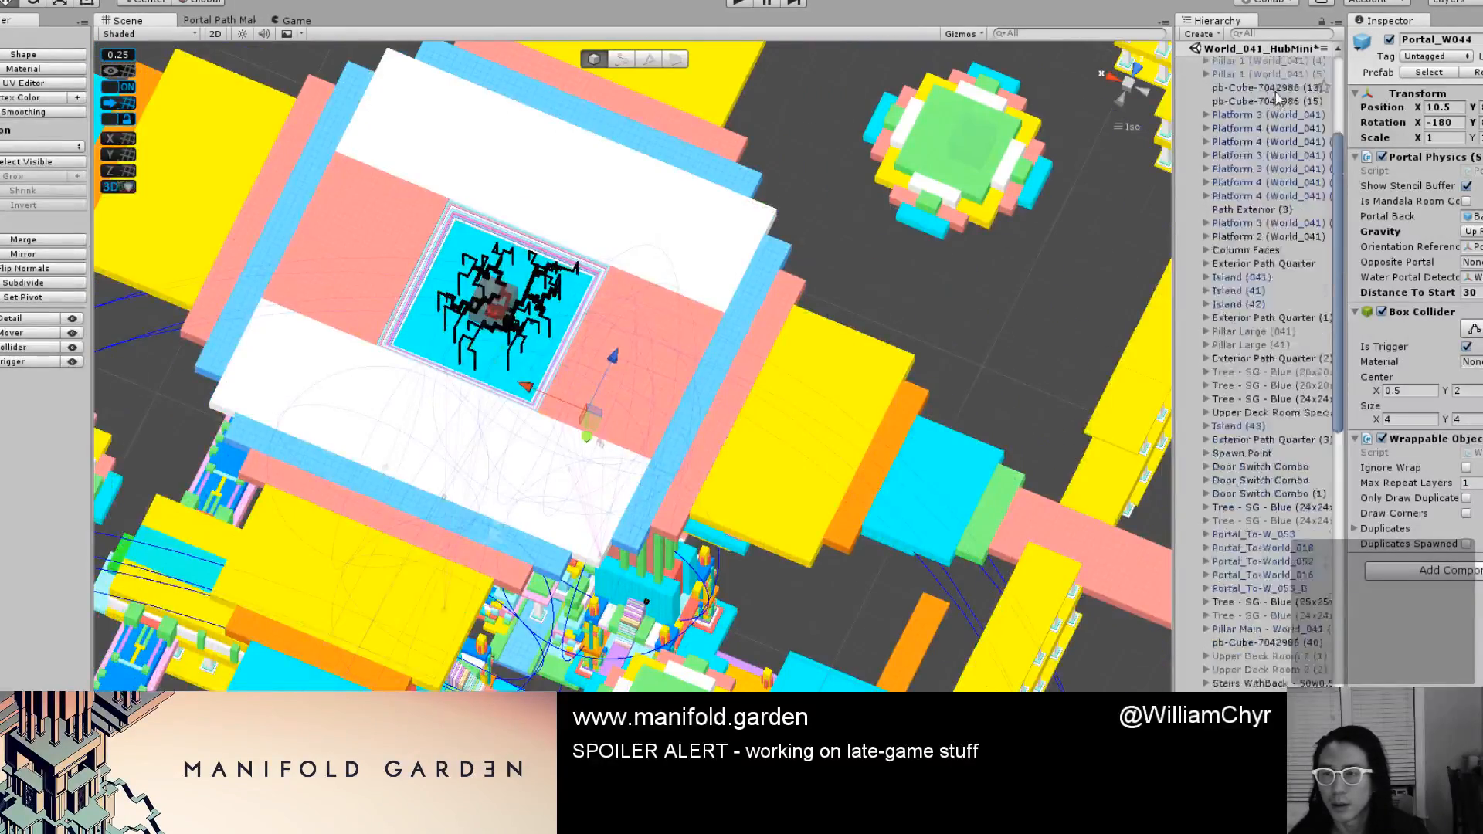
scroll(540, 193, up, 7)
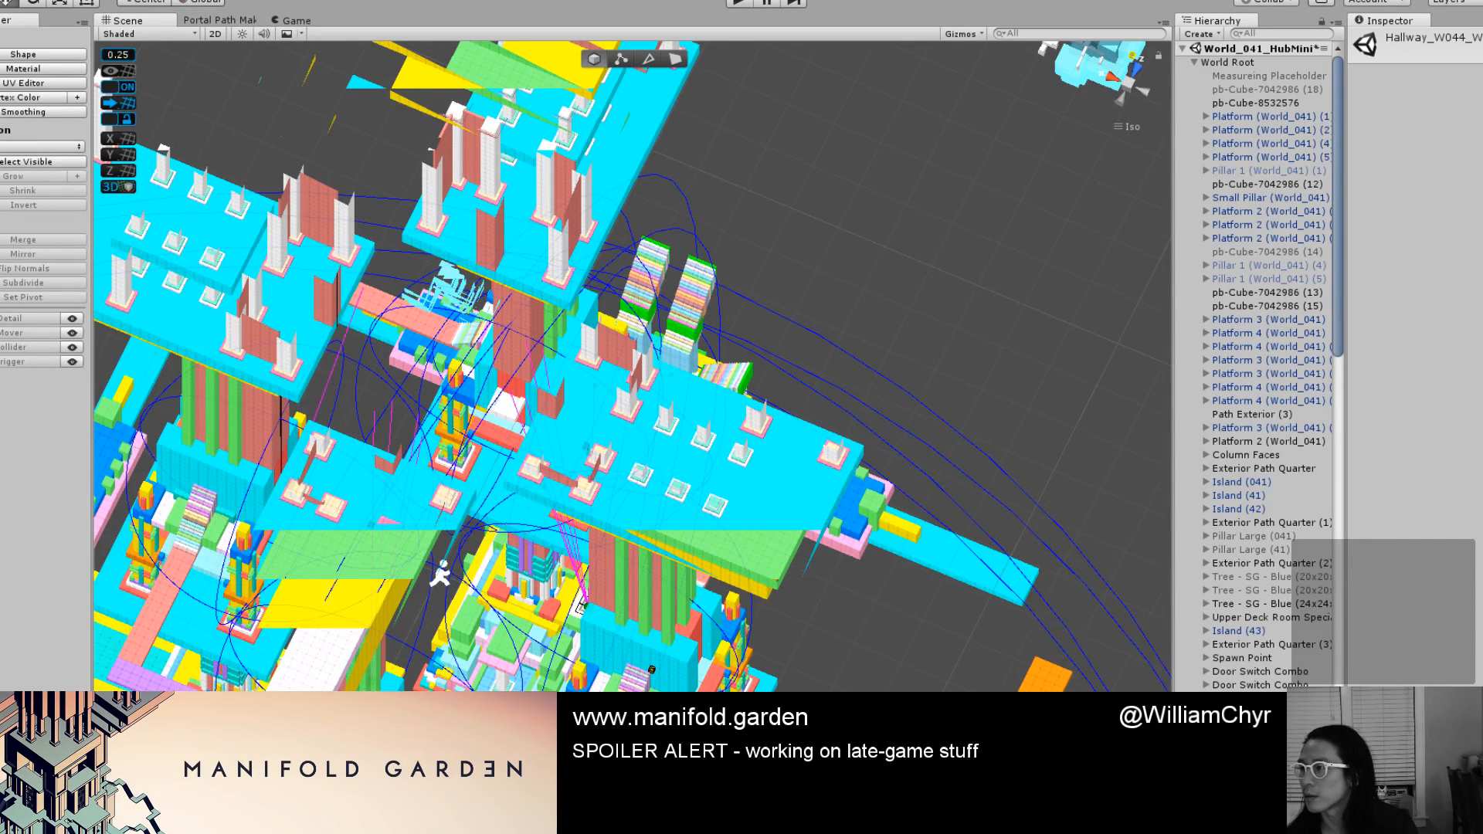
Delete the Hallway_W044_W002 optimized scene asset and remove the Hallway_W044_W002 entry from the portal path data.
key(Delete)
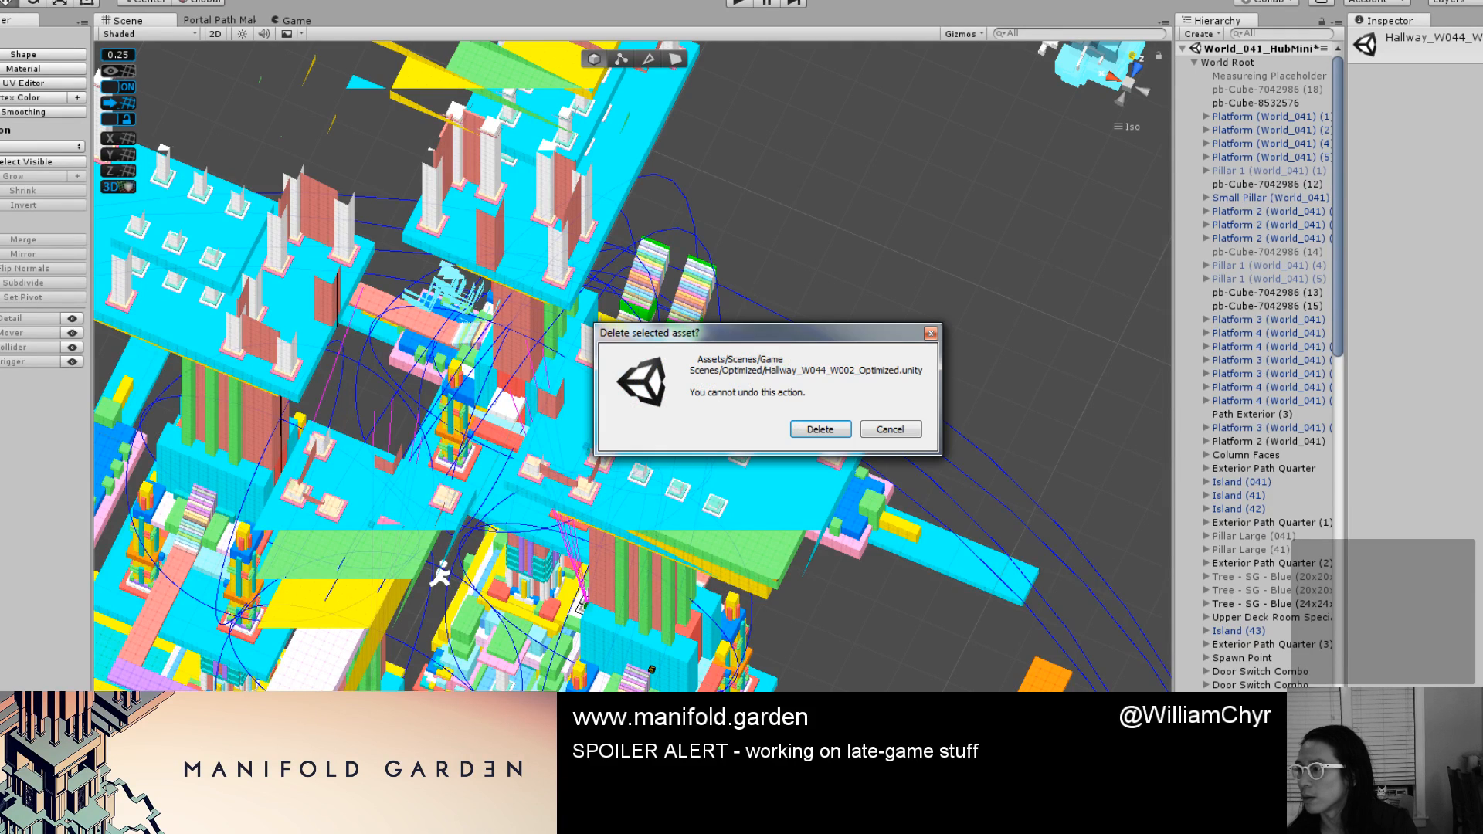
click(820, 429)
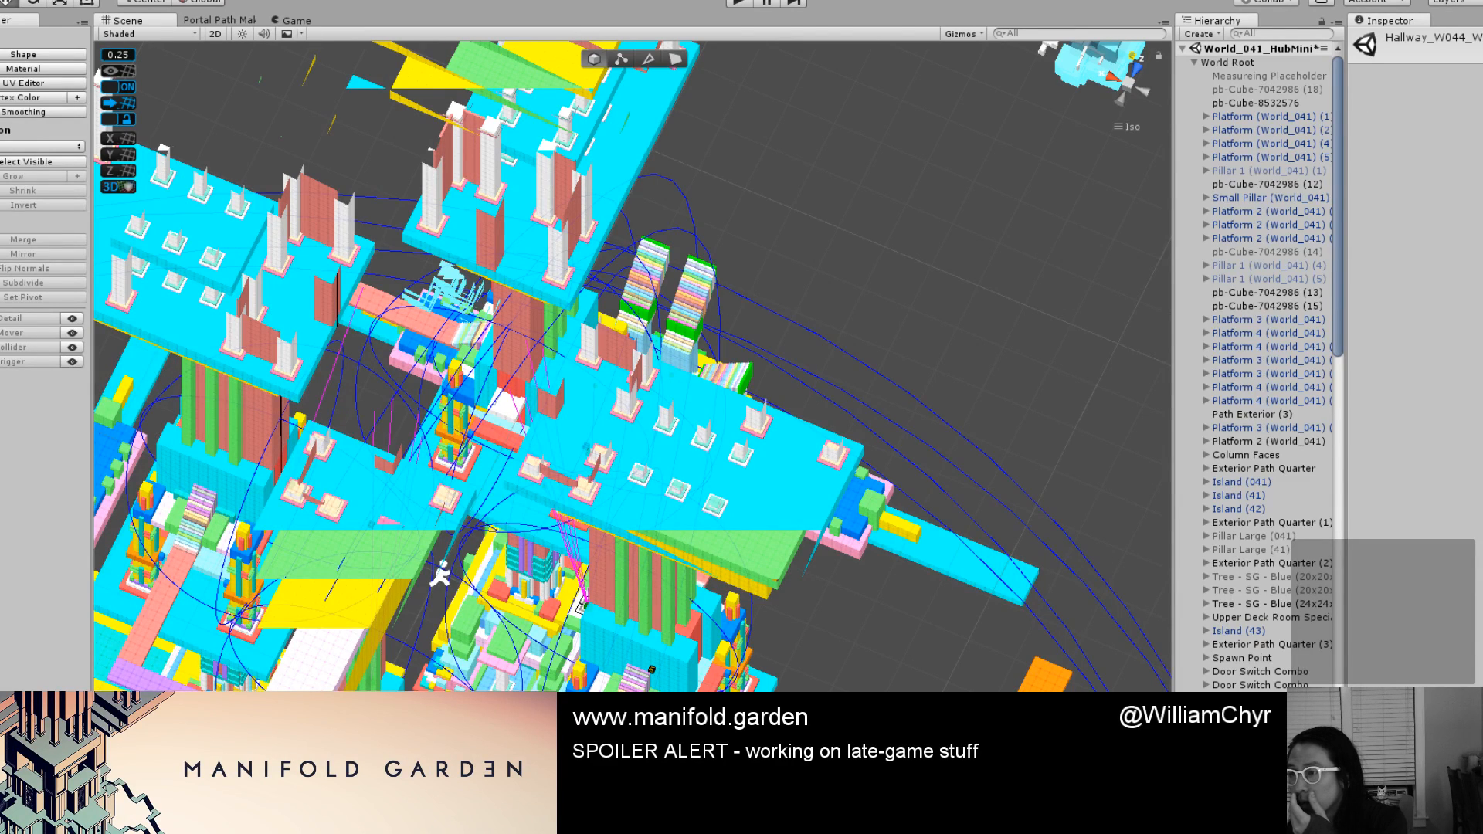
scroll(1423, 355, down, 15)
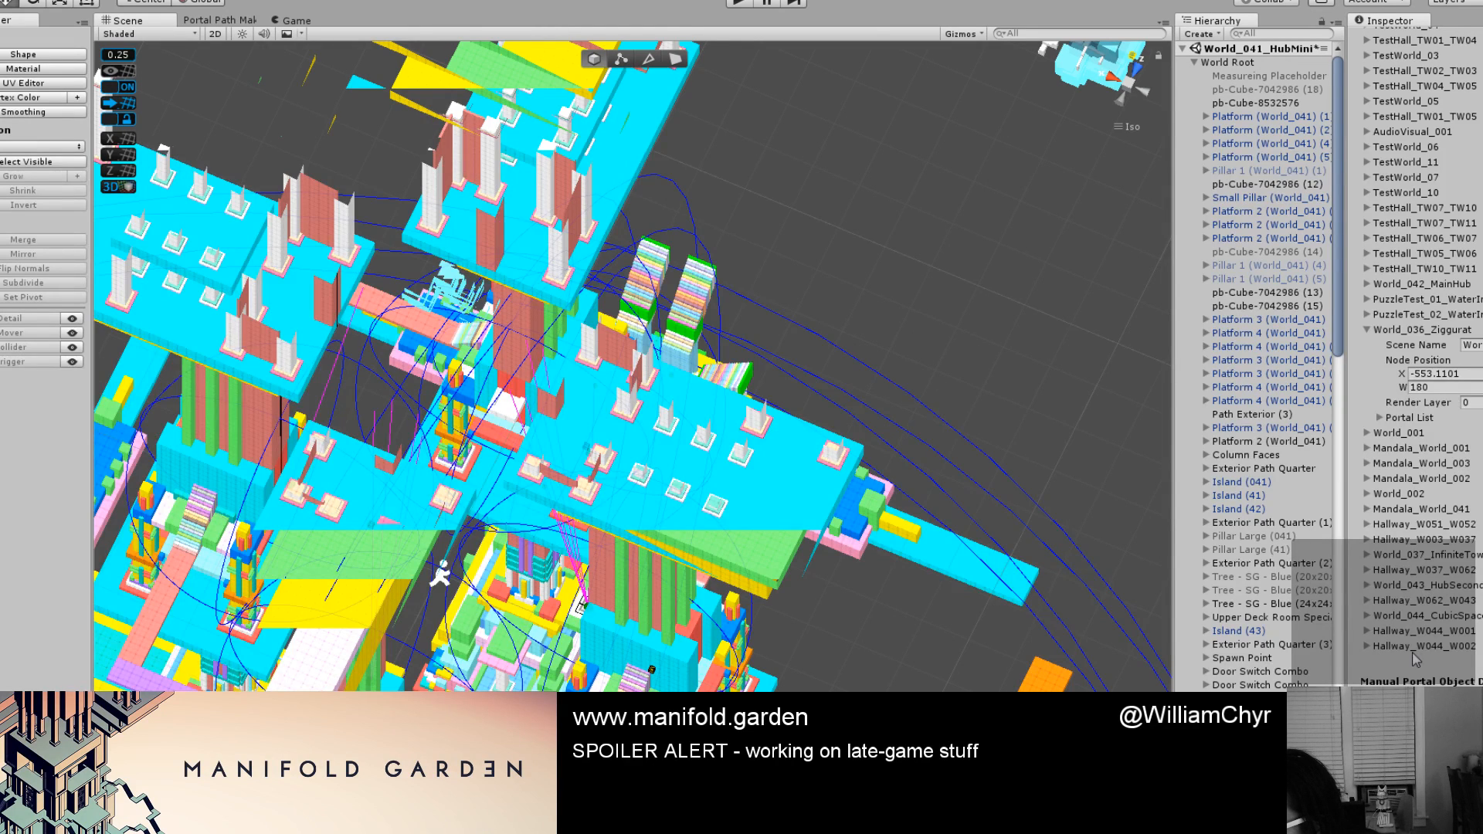
click(1420, 677)
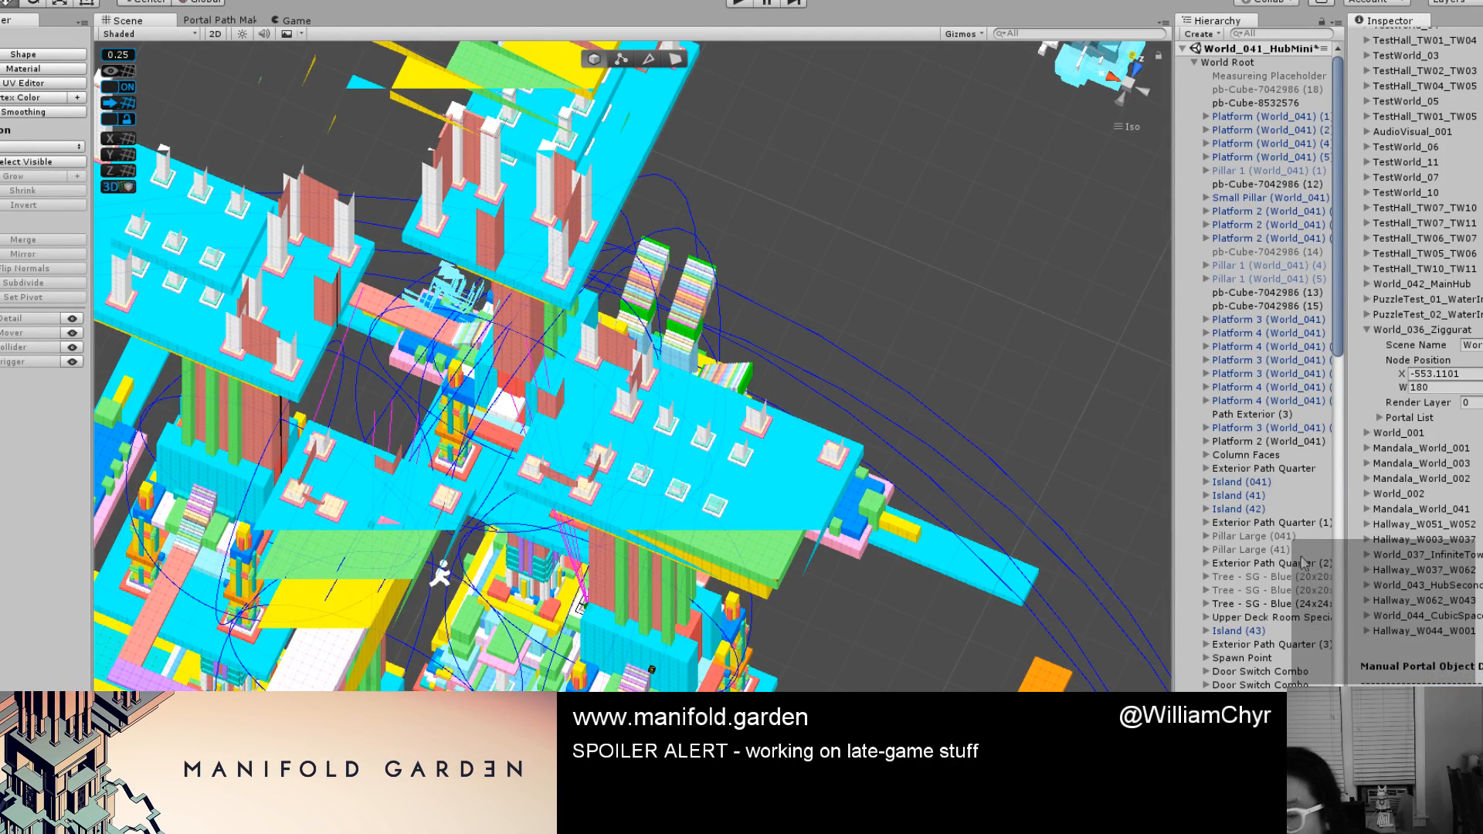
Examine the area around World_001, Hallway_W044_W001 and World_036_Ziggurat in the portal path map.
click(220, 20)
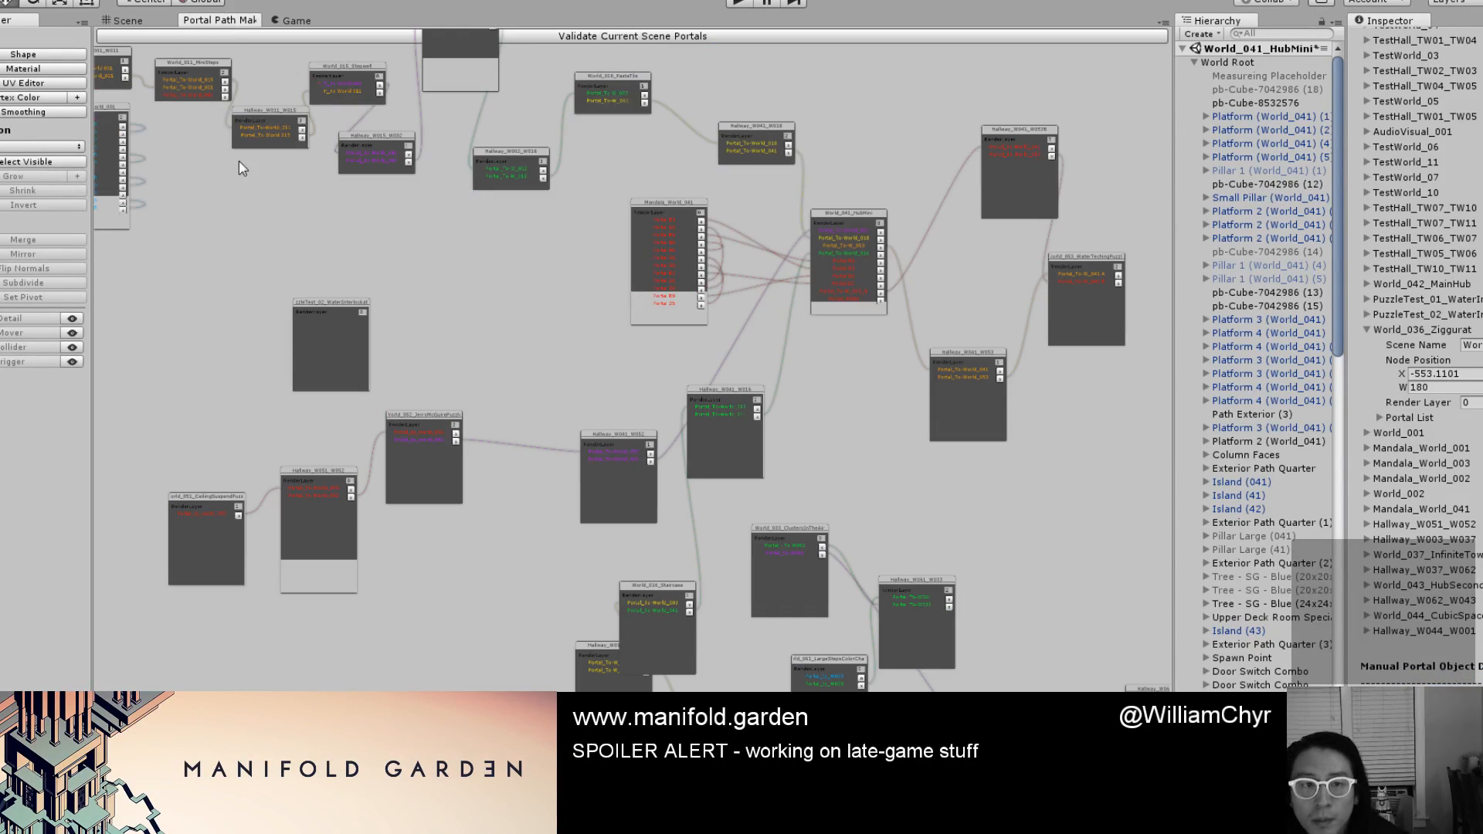
middle_drag(238, 230, 610, 345)
scroll(420, 394, up, 5)
middle_drag(607, 403, 436, 166)
middle_drag(481, 279, 785, 306)
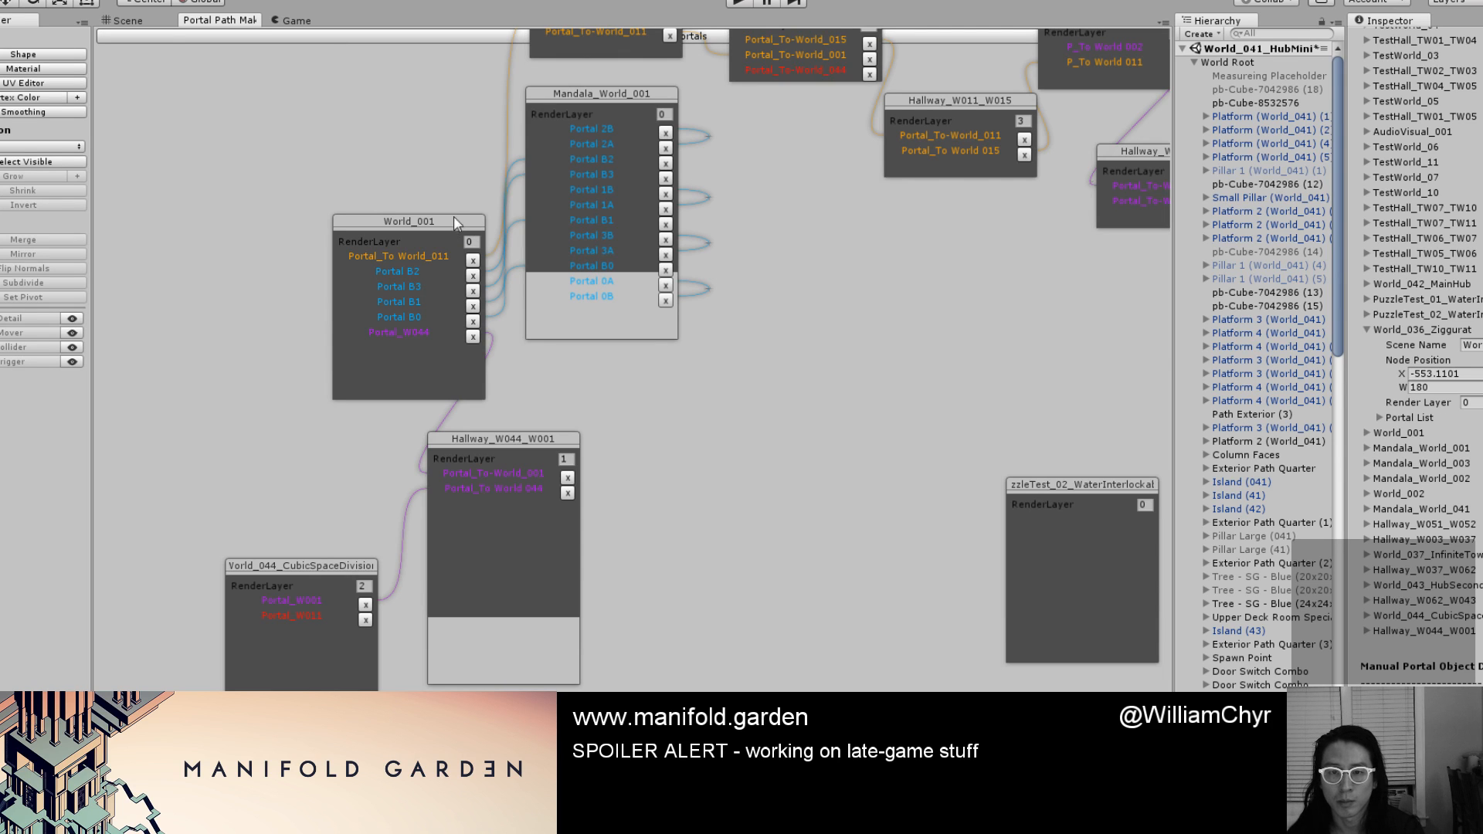
middle_drag(363, 167, 573, 562)
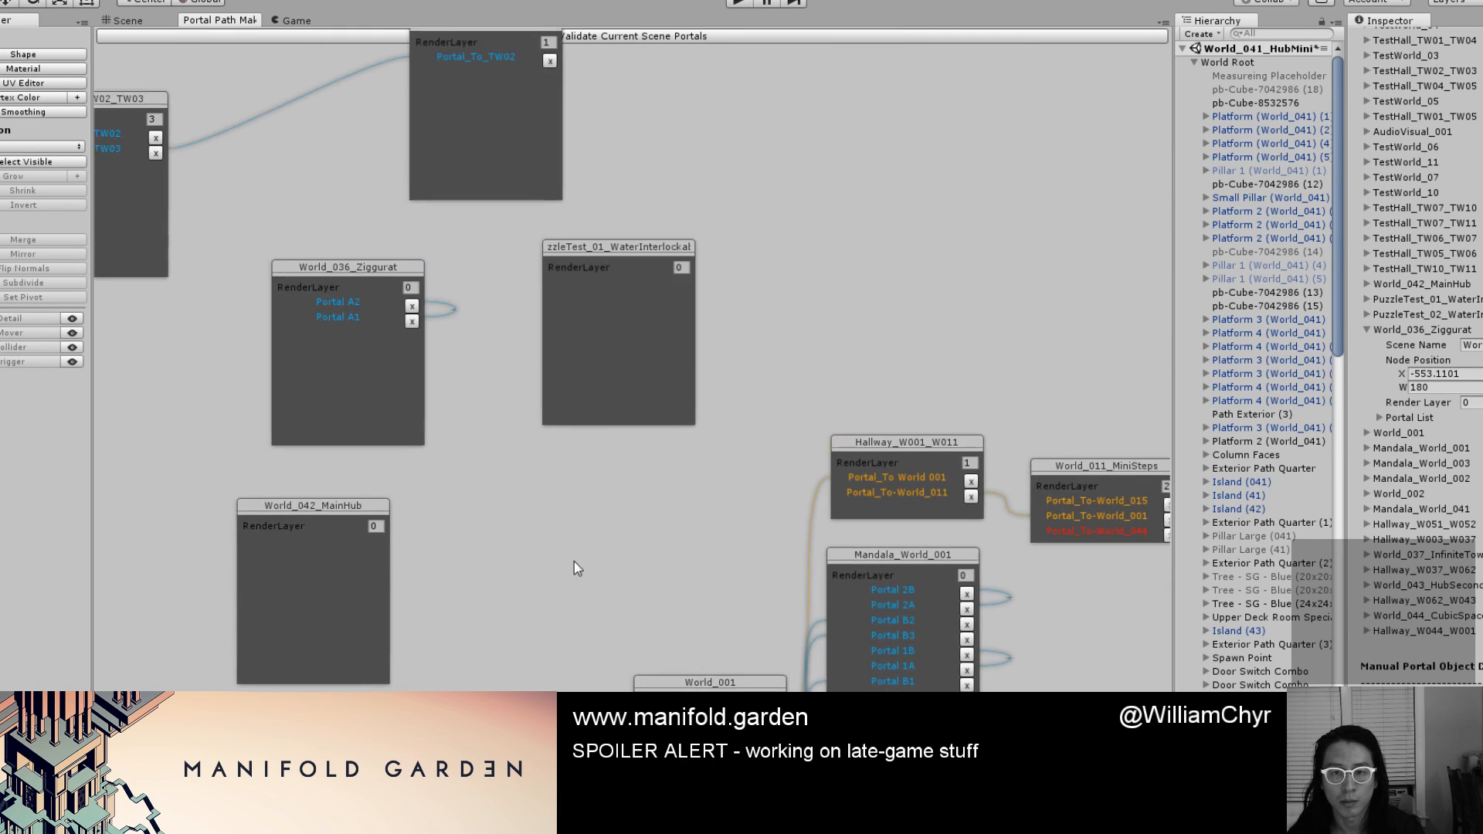
scroll(553, 446, down, 1)
middle_drag(500, 415, 574, 474)
Open the Hallway_W044_W011 scene, saving the changes to World_041_HubMini, and validate the current scene's portals.
click(1183, 47)
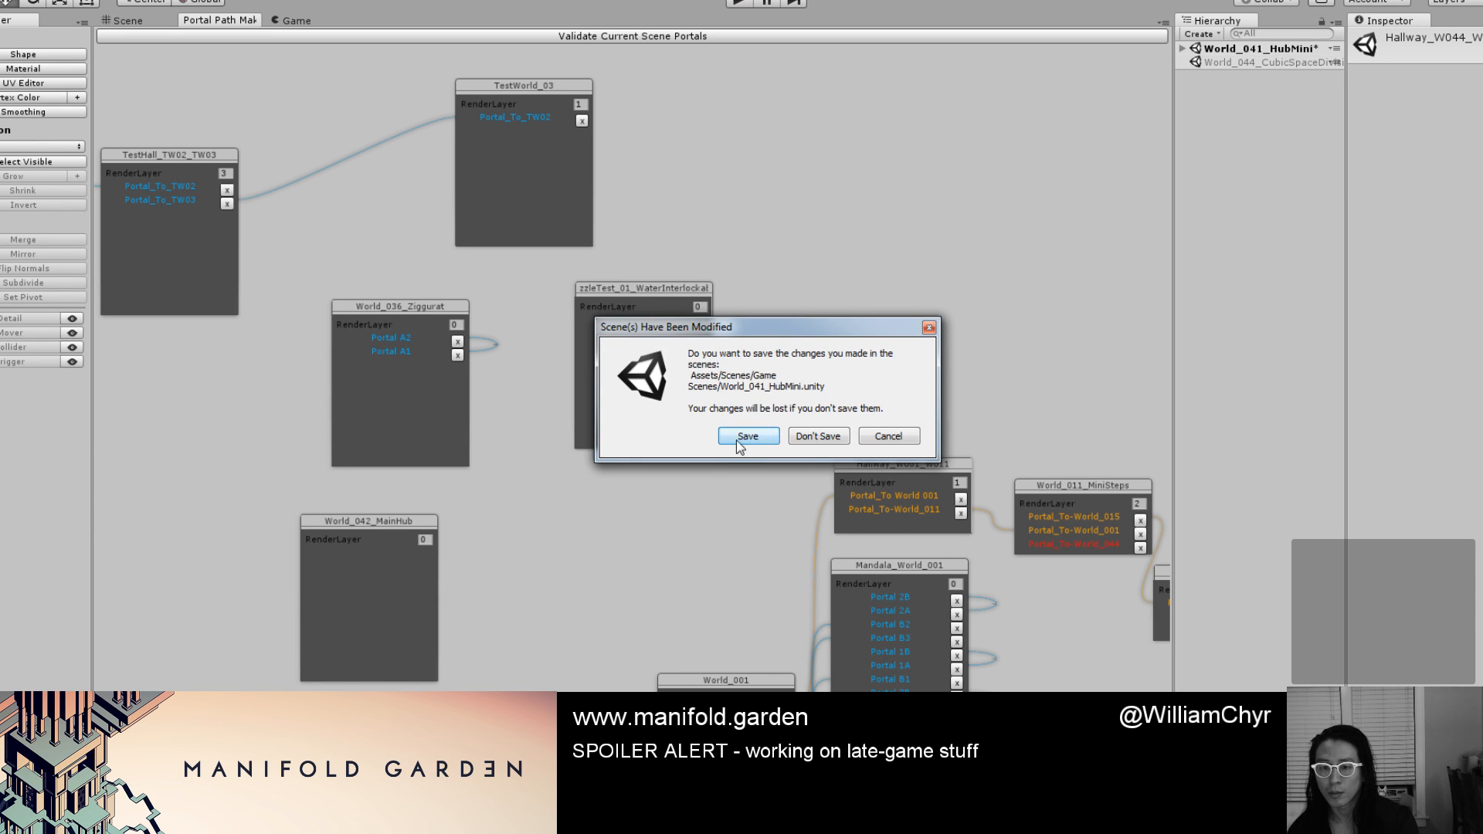
click(746, 437)
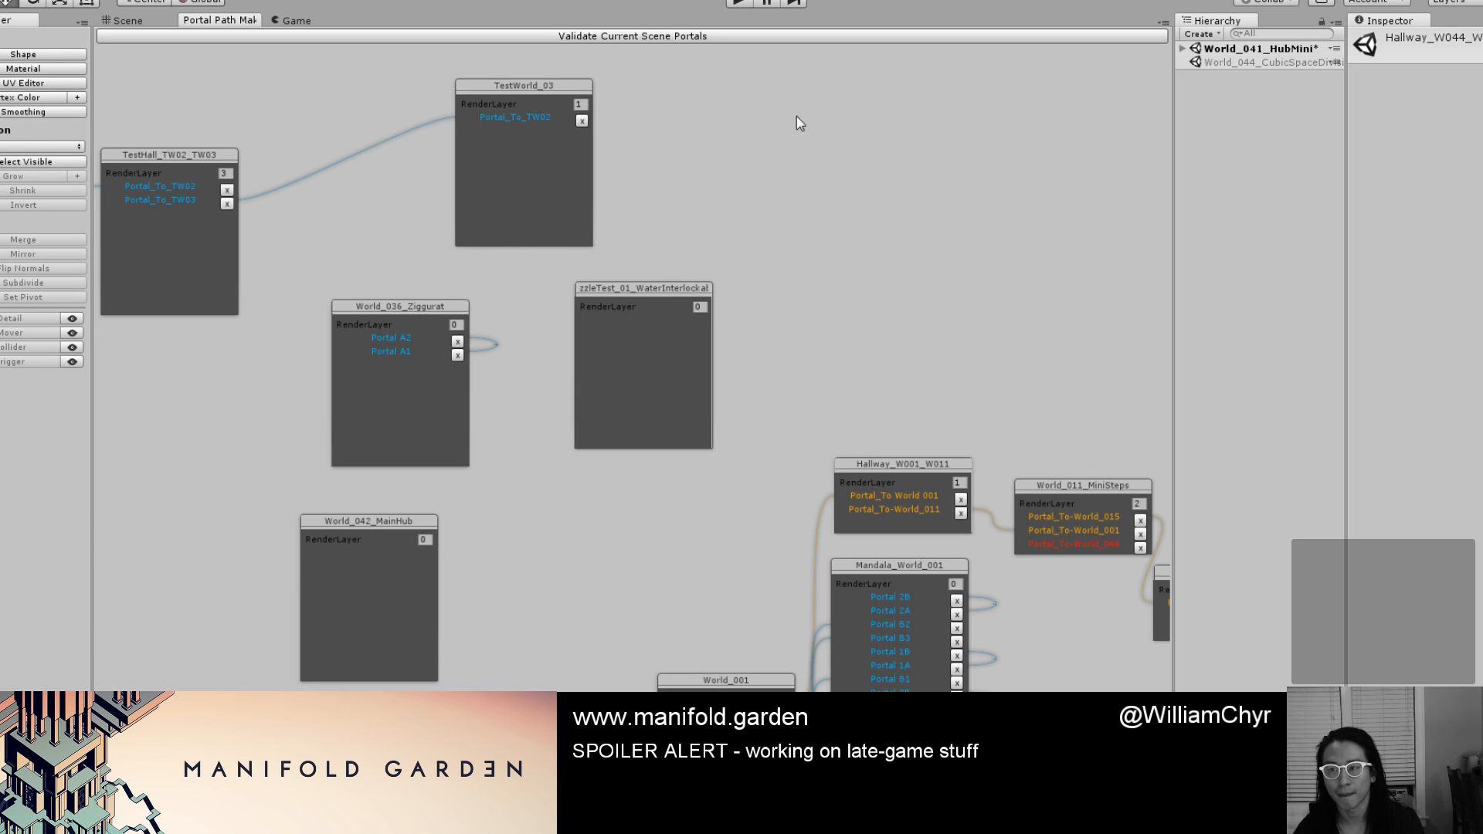
click(689, 37)
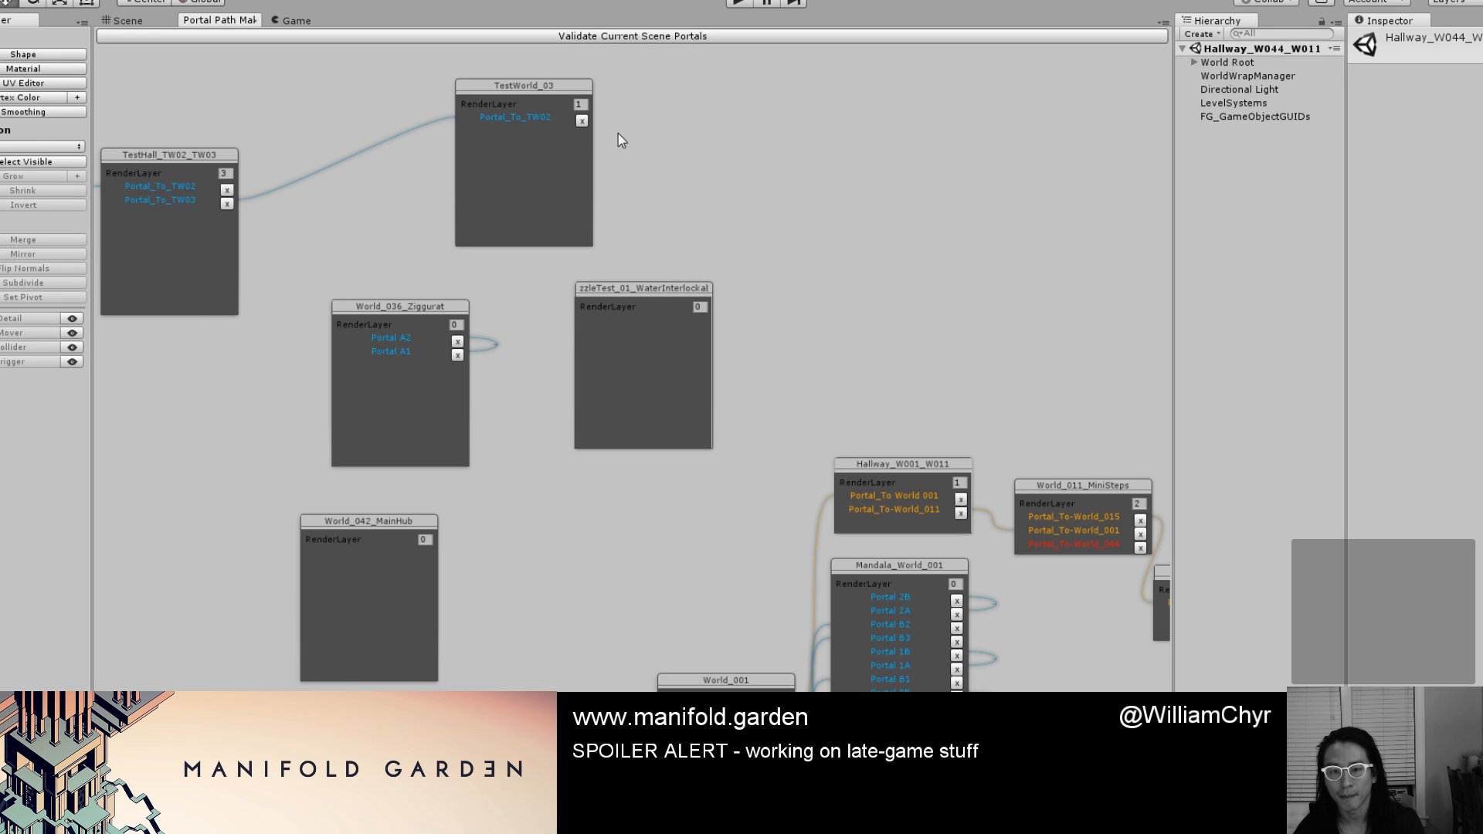
Move the Hallway_W044_W011 node into open space and link its portals to World_044_CubicSpaceDivision and World_011_MiniSteps.
scroll(343, 272, down, 5)
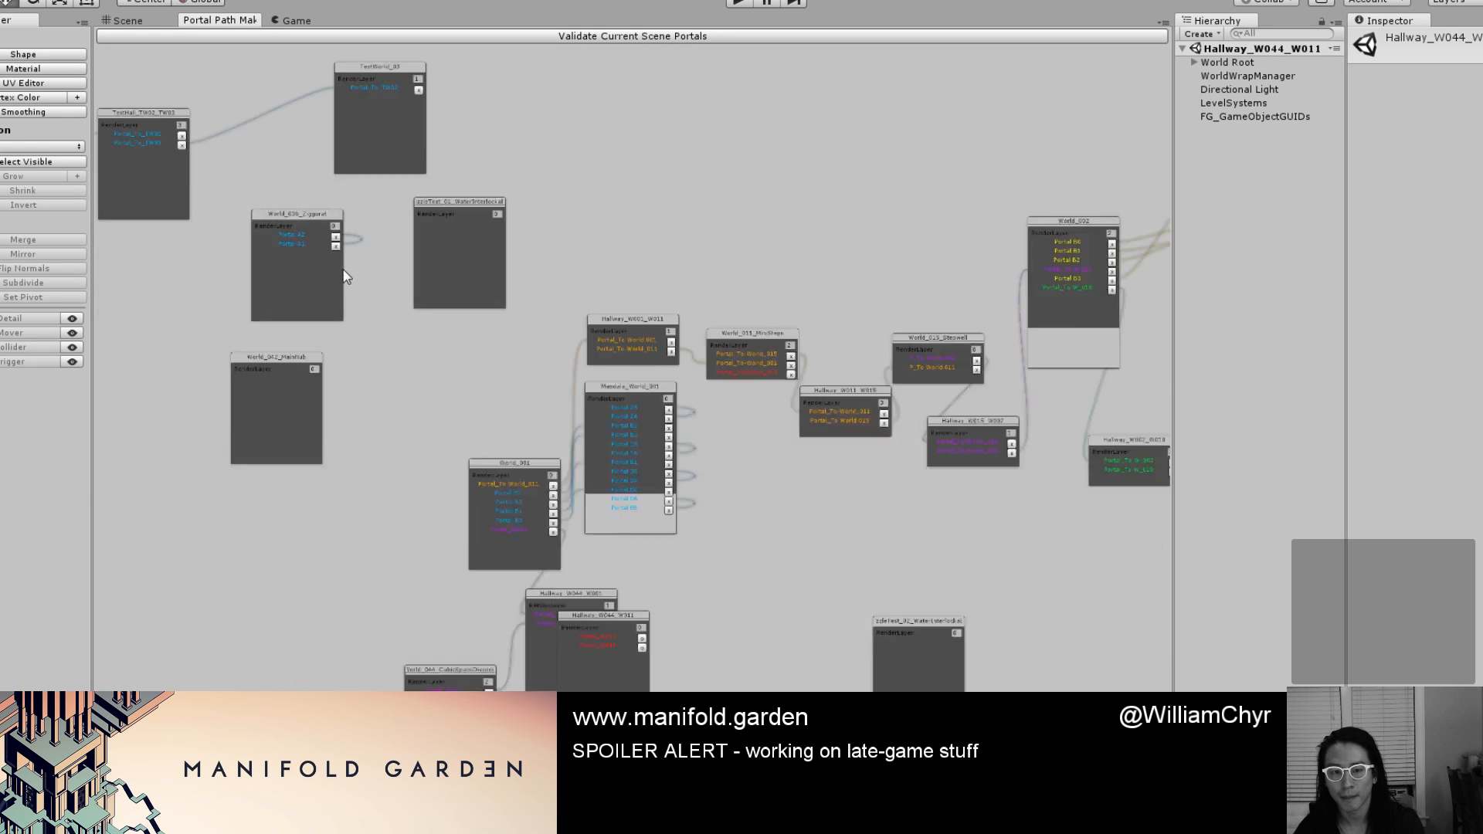
middle_drag(486, 421, 447, 366)
scroll(446, 366, up, 5)
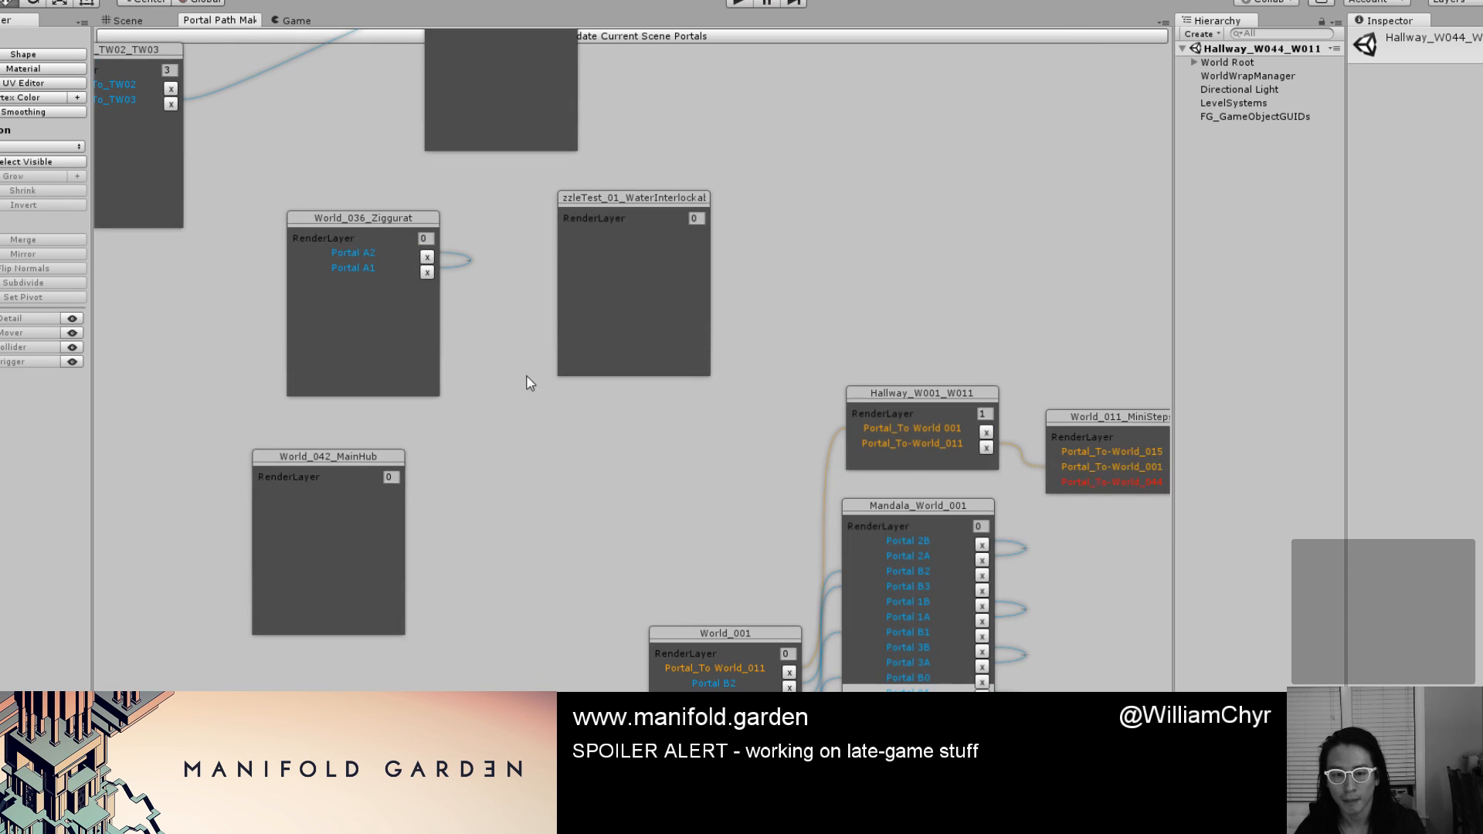
middle_drag(896, 665, 549, 248)
drag(556, 485, 773, 390)
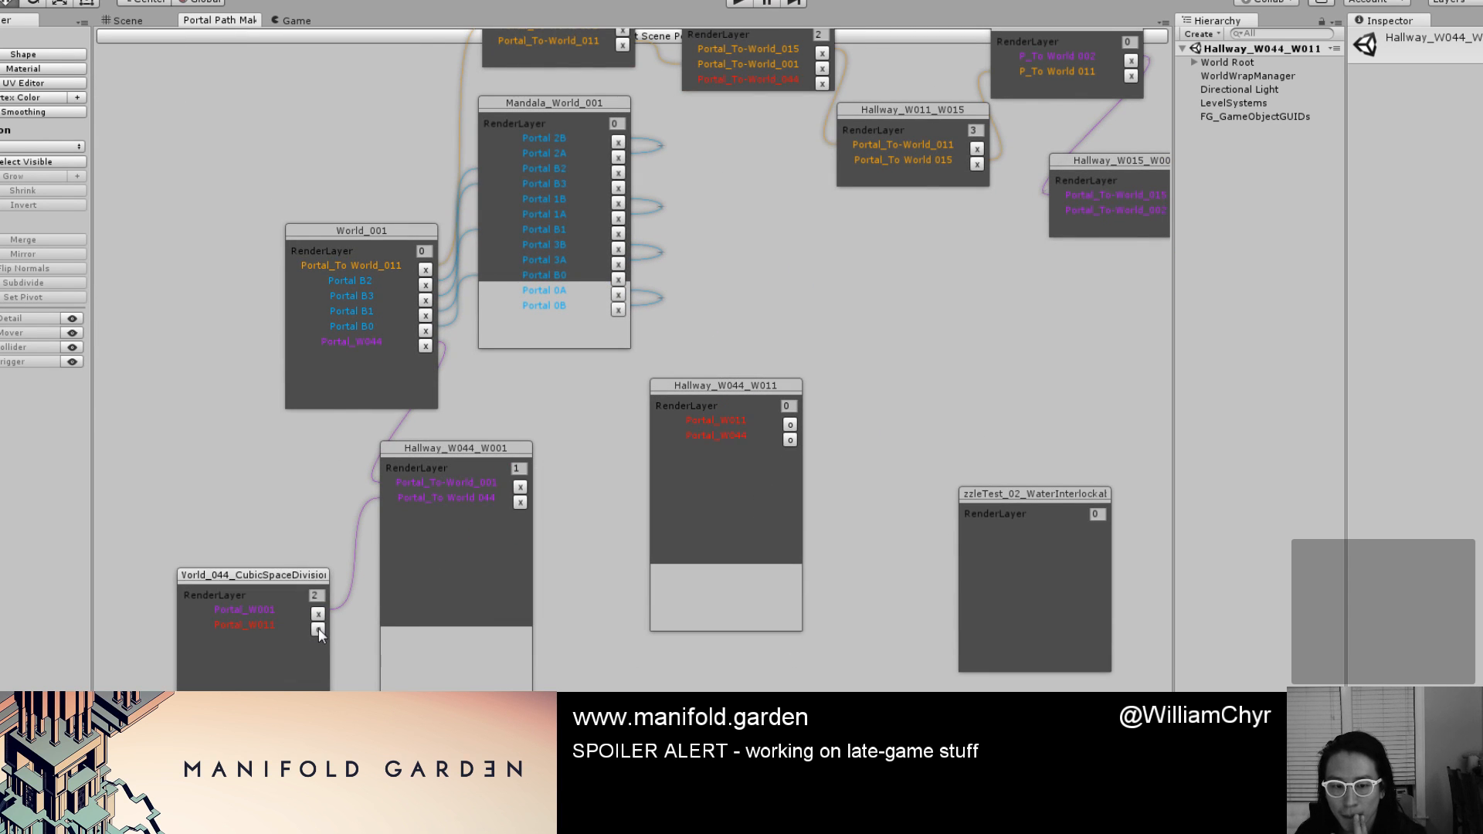
drag(318, 628, 786, 425)
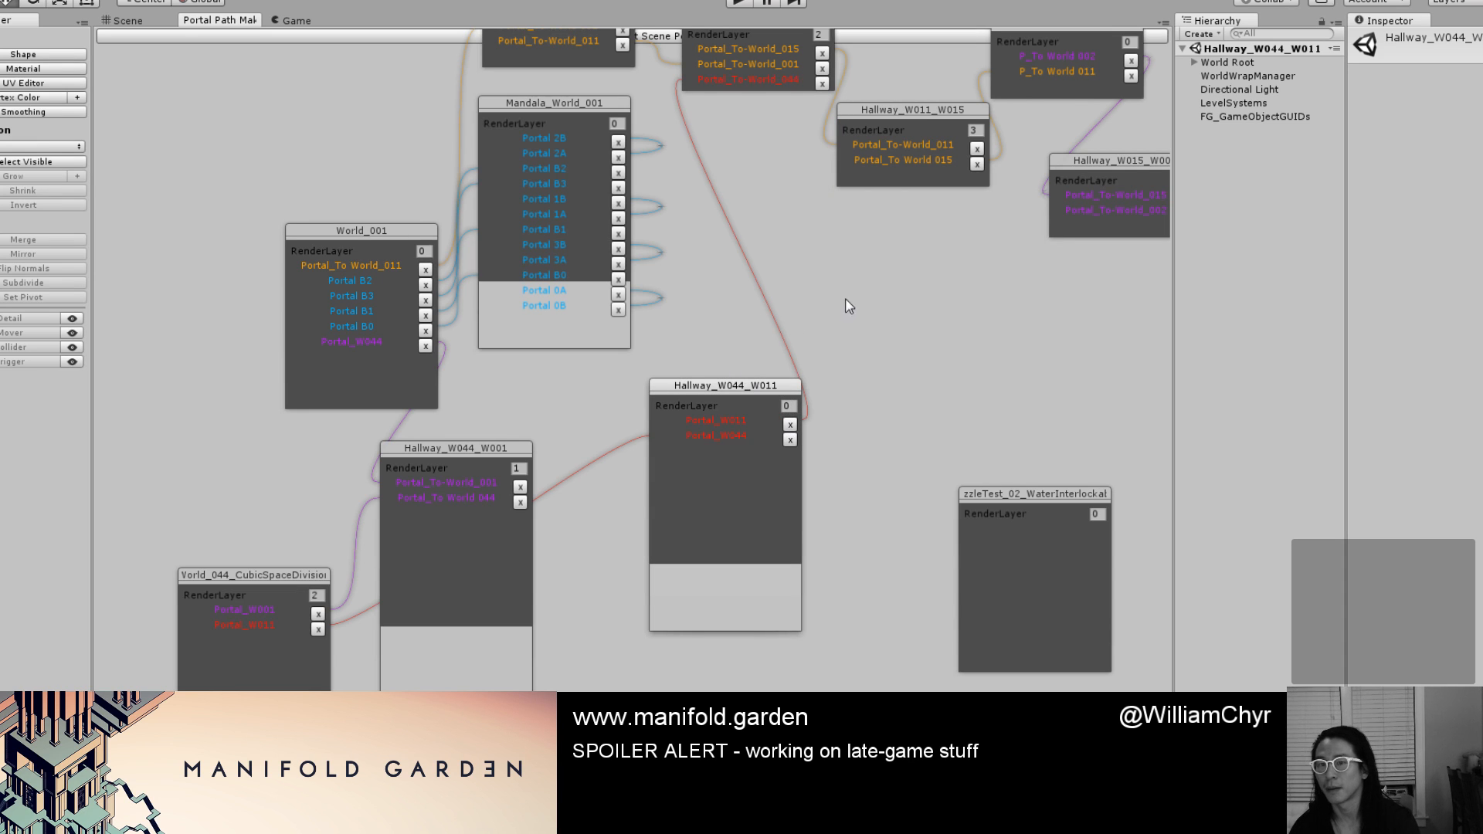
Frame World Root in the 3D view and save the hallway scene as a copy named Hallway_W044_W041.
click(133, 21)
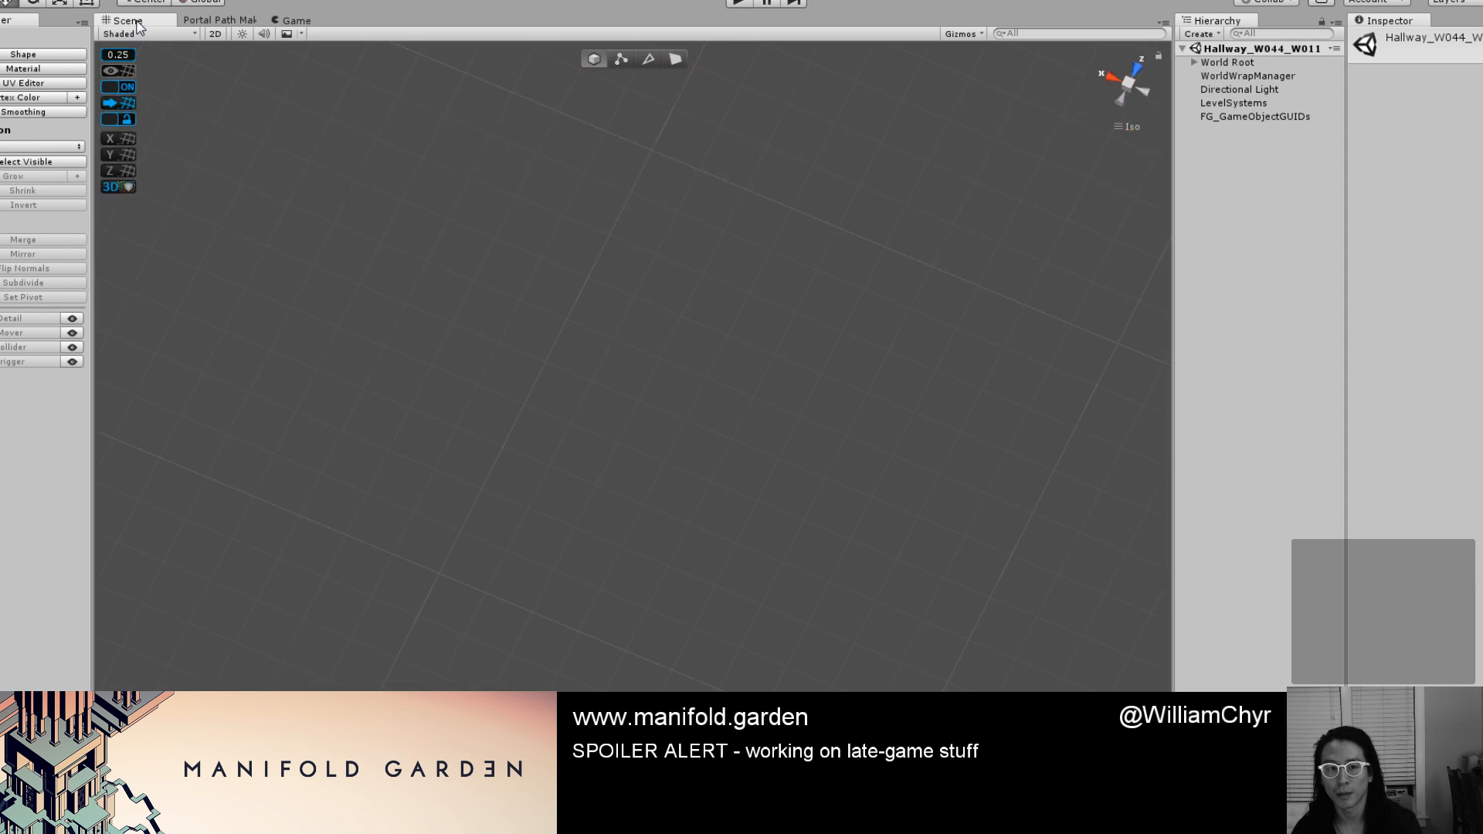
double_click(1216, 62)
alt+drag(710, 274, 457, 304)
click(9, 1)
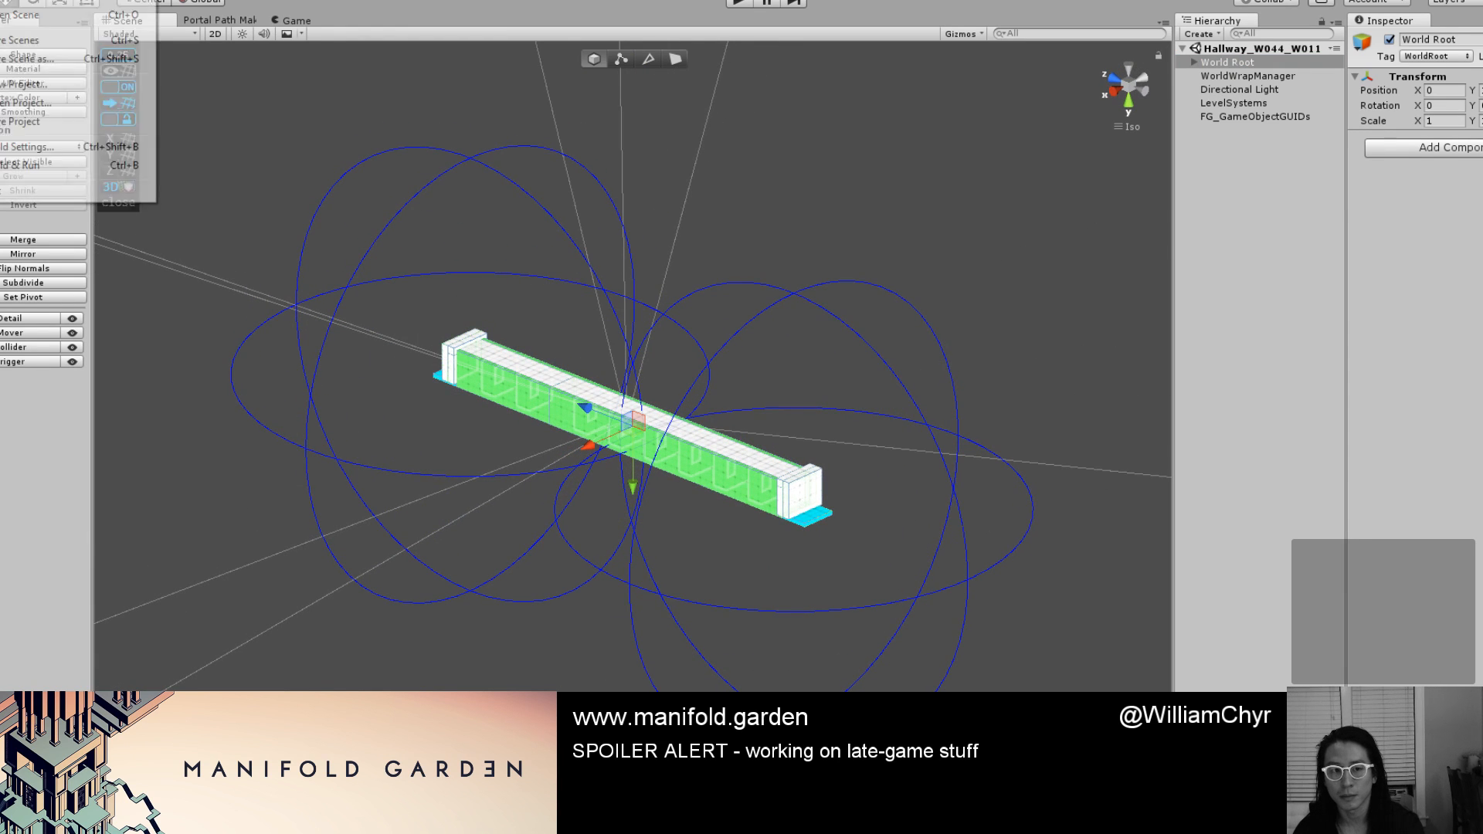
key(Escape)
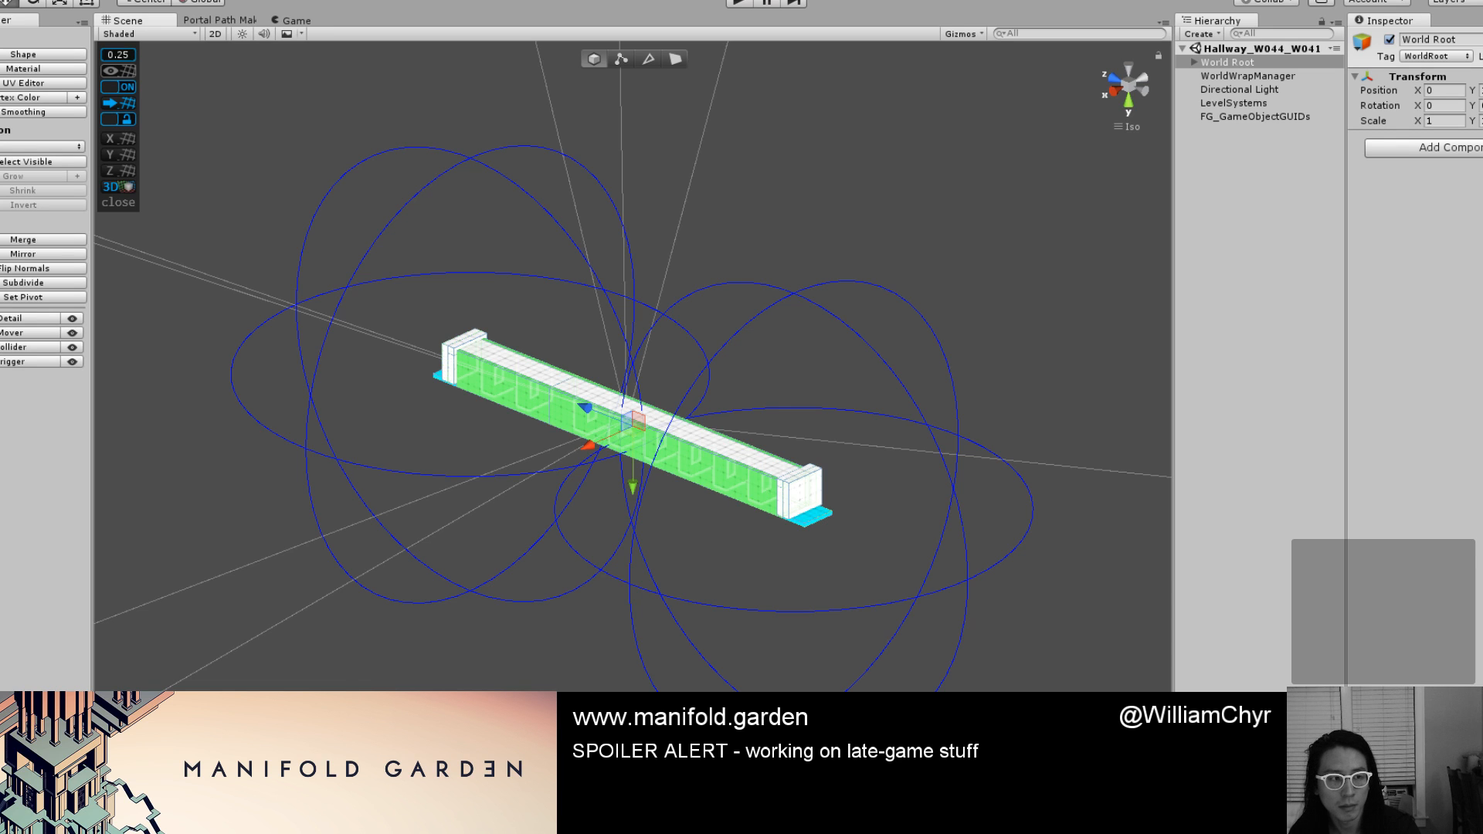
Rotate the Tunnel object a quarter turn about its vertical axis.
click(828, 494)
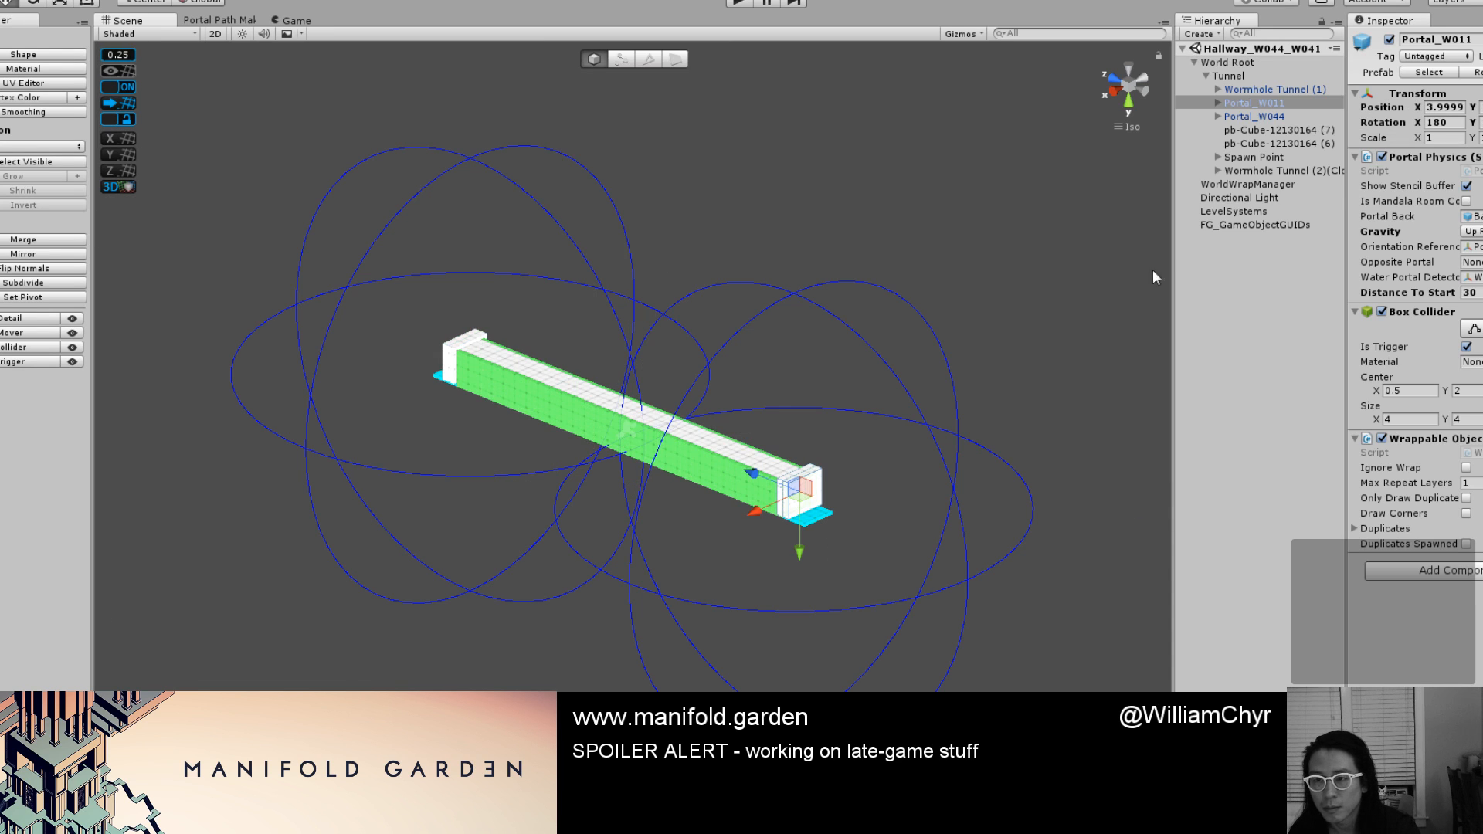
click(832, 398)
key(e)
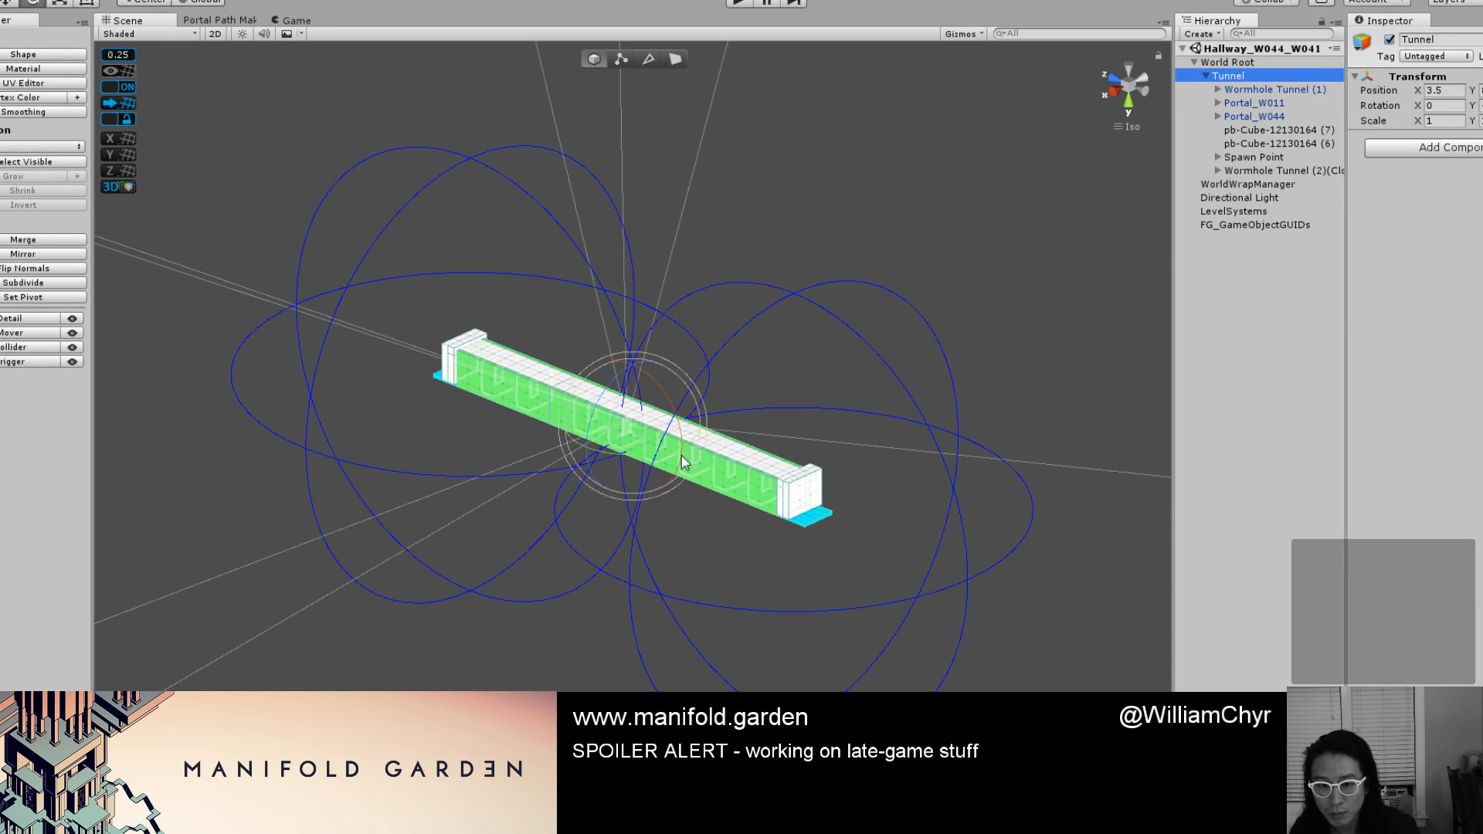
alt+drag(629, 450, 834, 396)
click(833, 344)
alt+drag(833, 344, 944, 321)
click(684, 426)
Rename the hallway's Portal_W011 as Portal_W041 and save the scene.
click(943, 321)
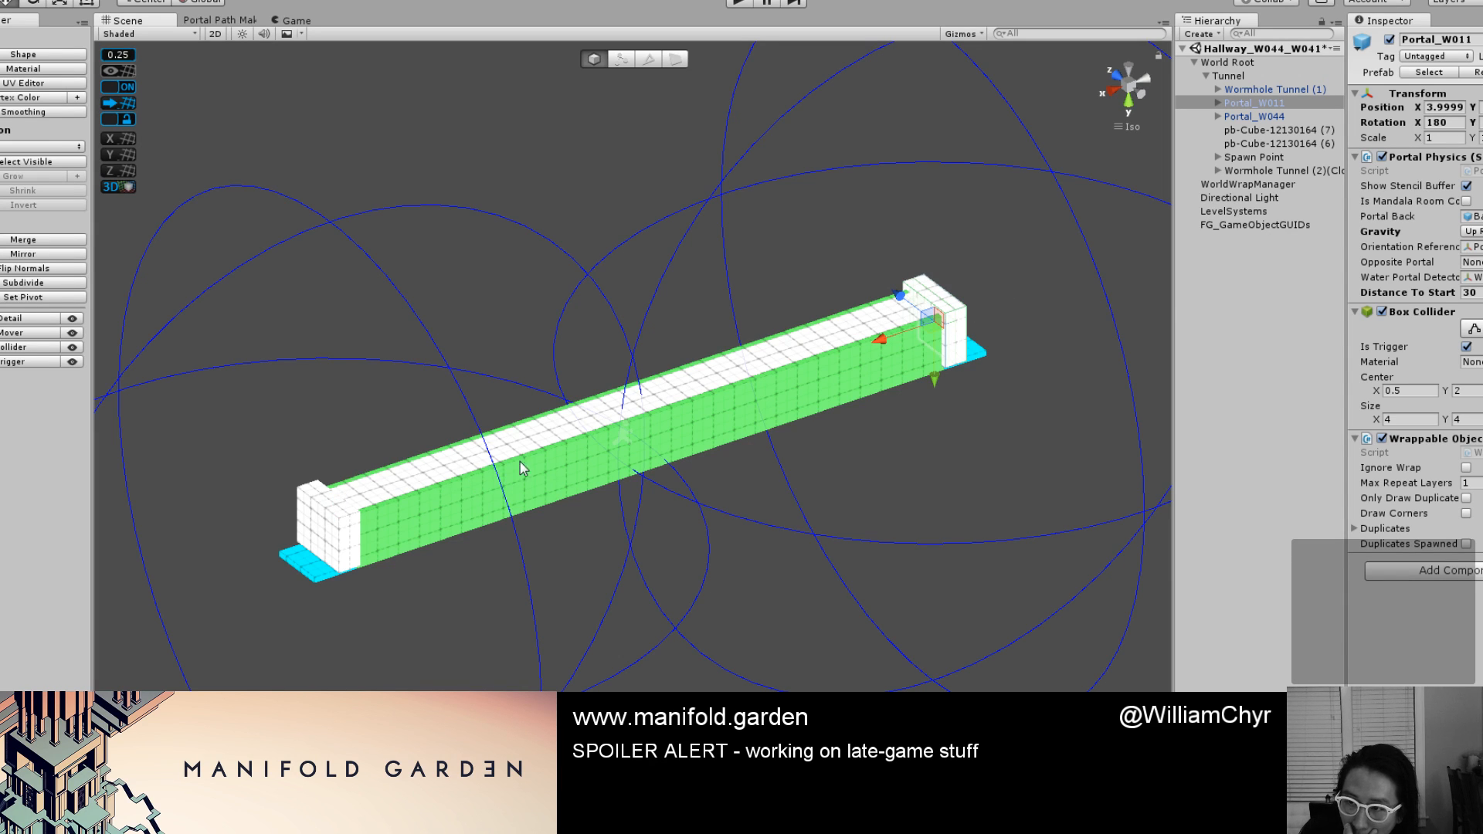
drag(1460, 39, 1472, 40)
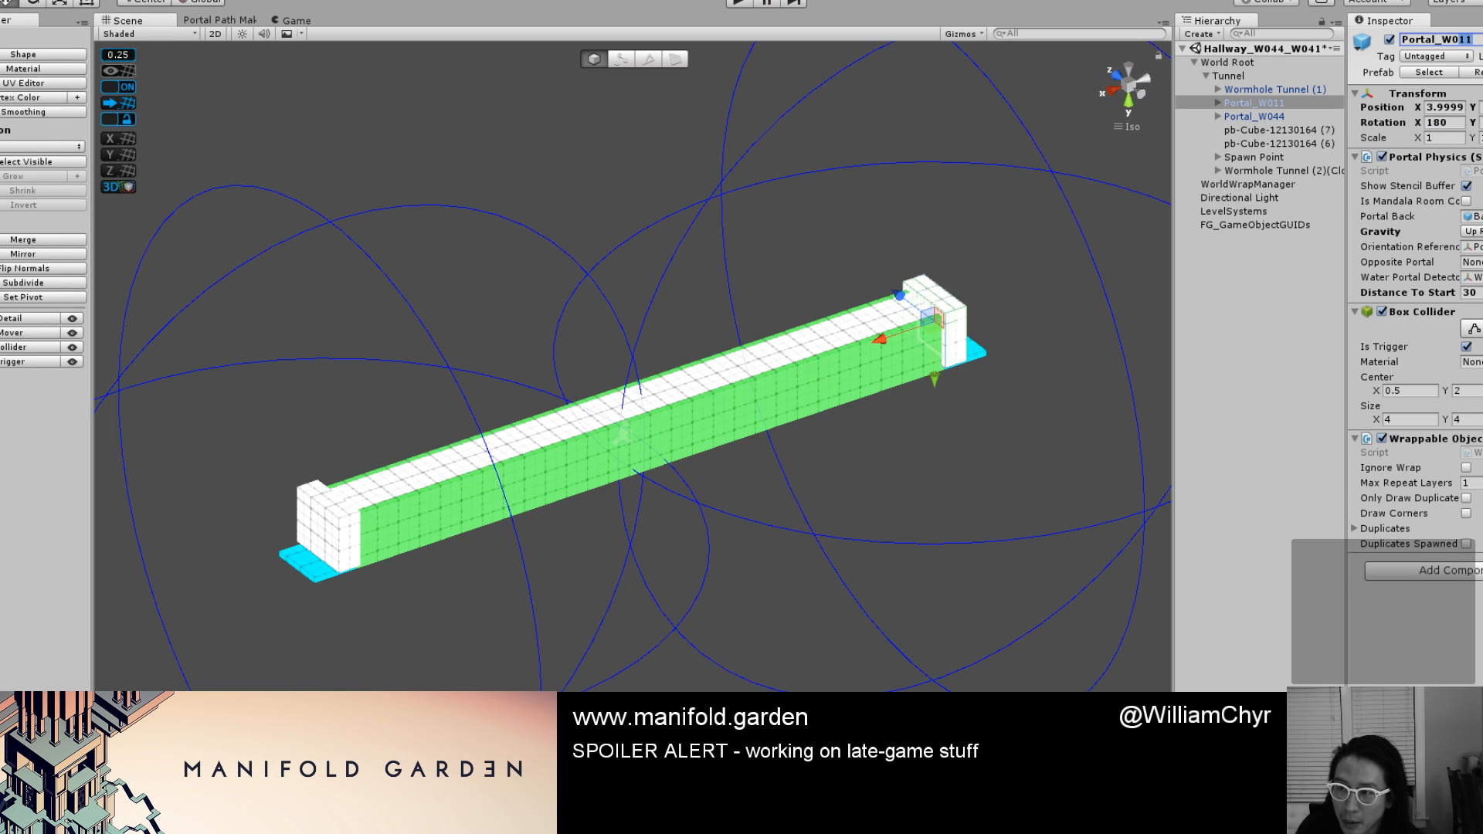
text(41)
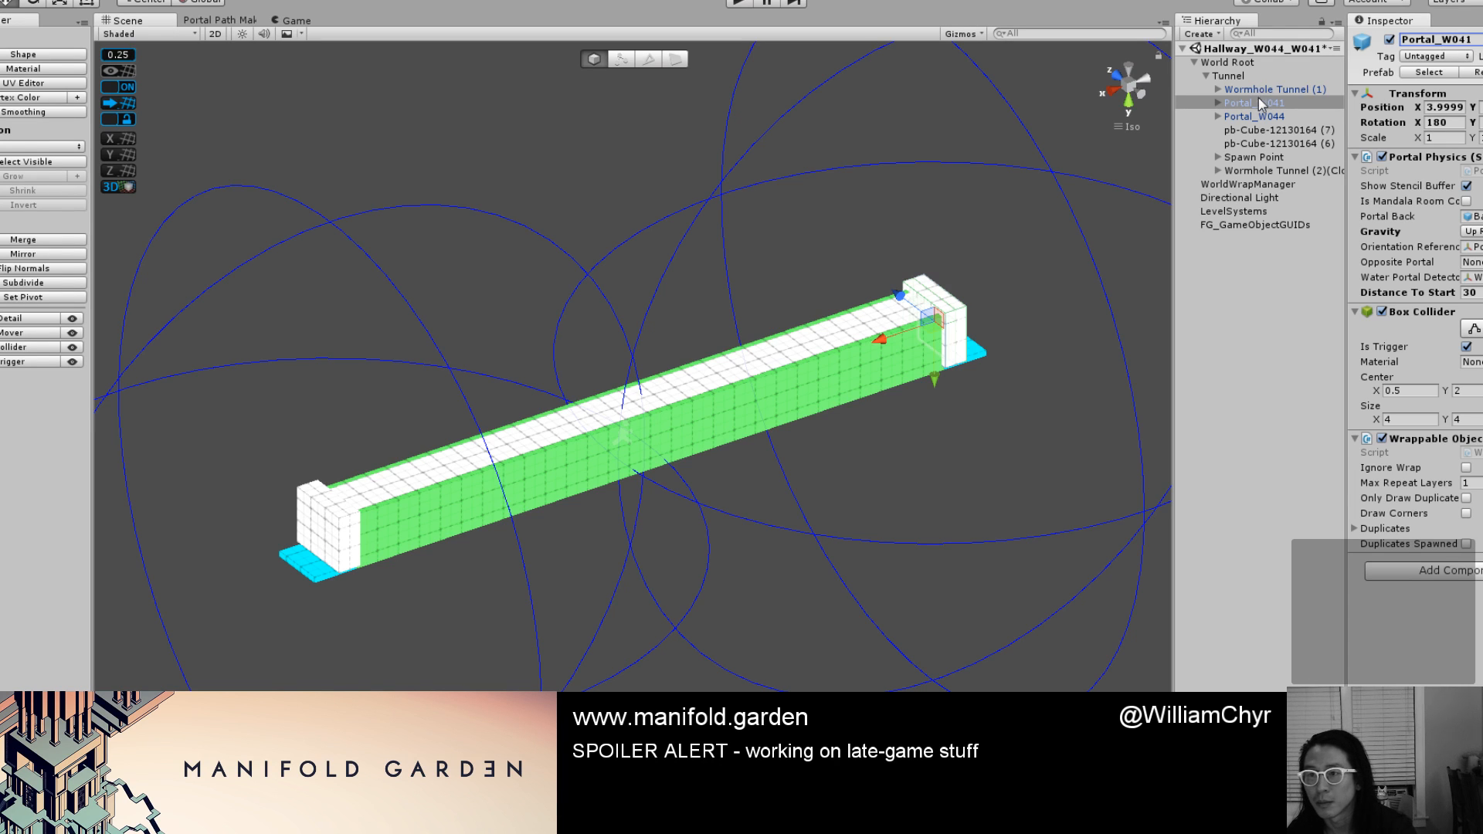
key(ctrl+s)
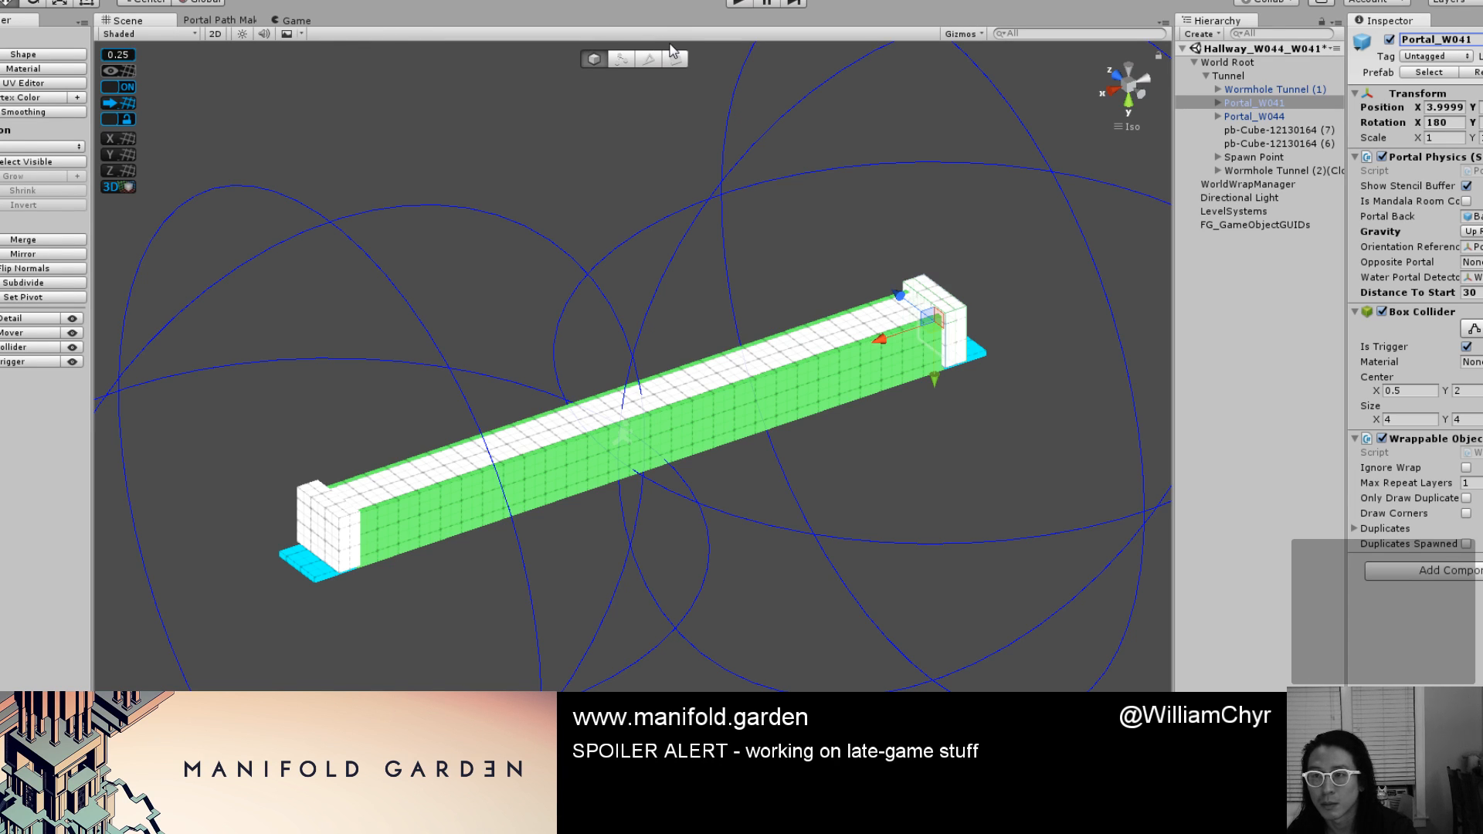
Add Hallway_W044_W041 to the portal path map and place its node below Hallway_W044_W001.
click(217, 21)
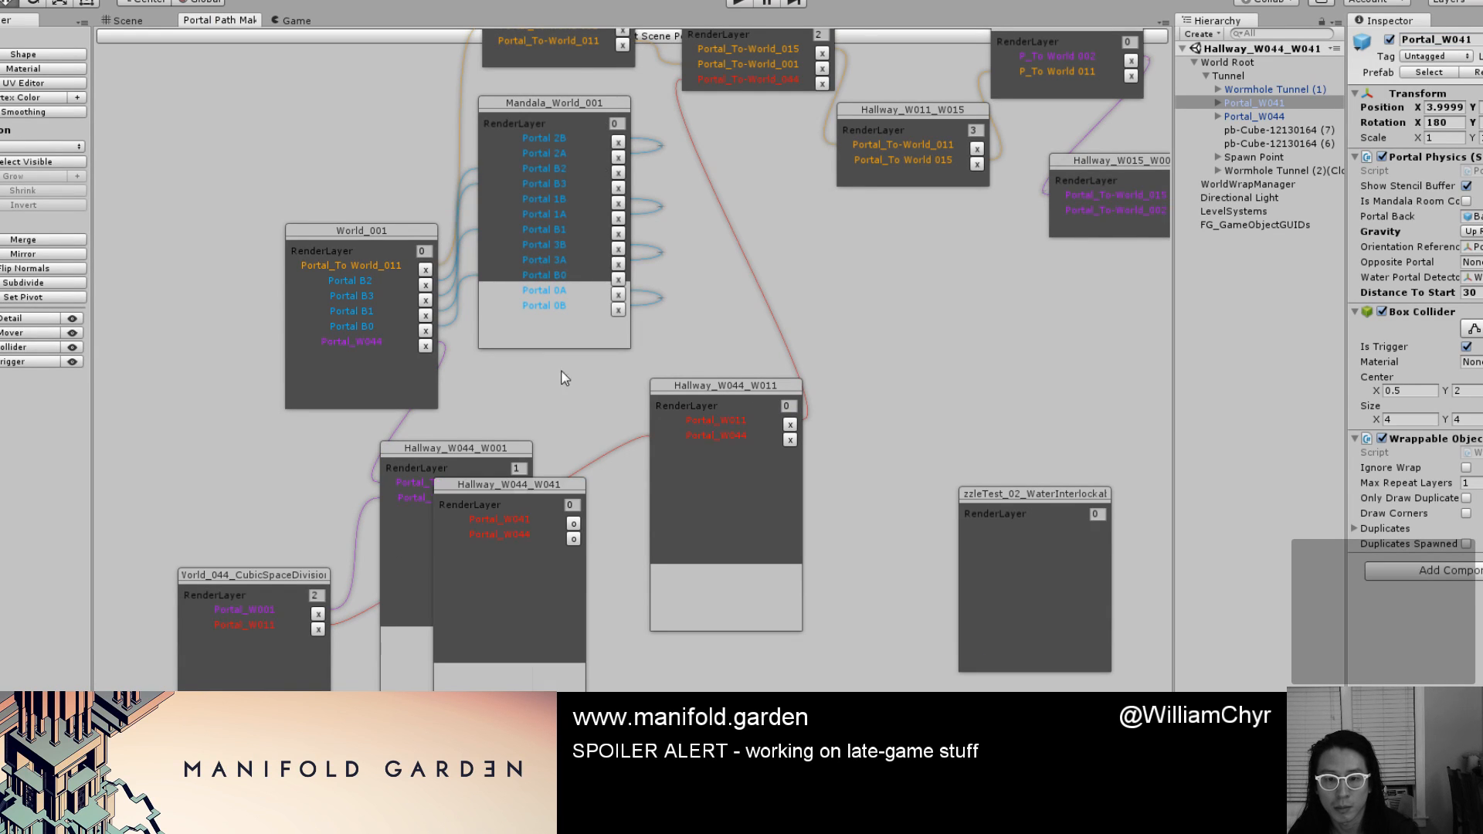
middle_drag(503, 688, 557, 570)
drag(730, 545, 637, 577)
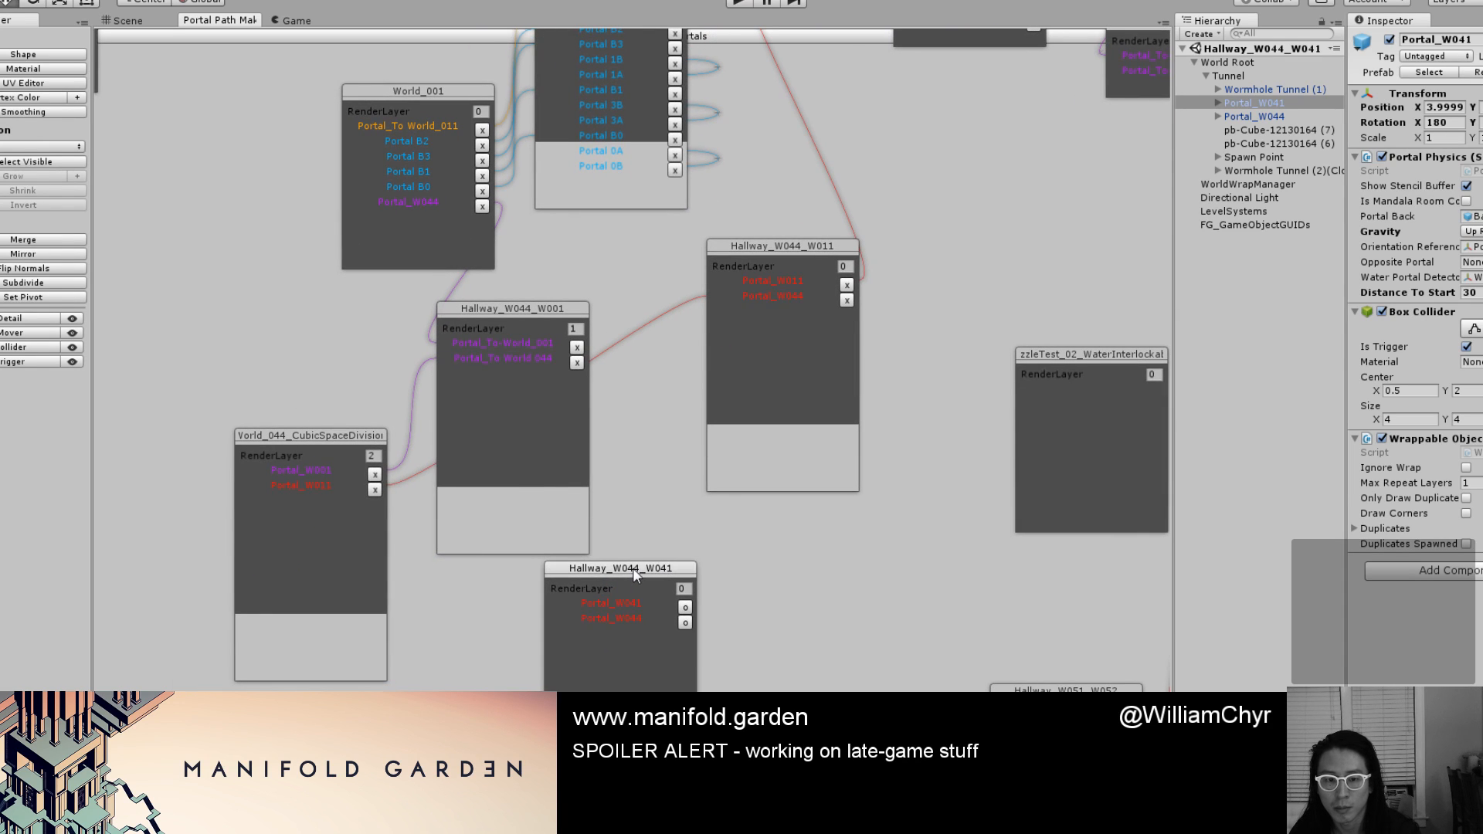
Generate an additive duplicate scene for the active Hallway_W044_W041 scene.
click(257, 0)
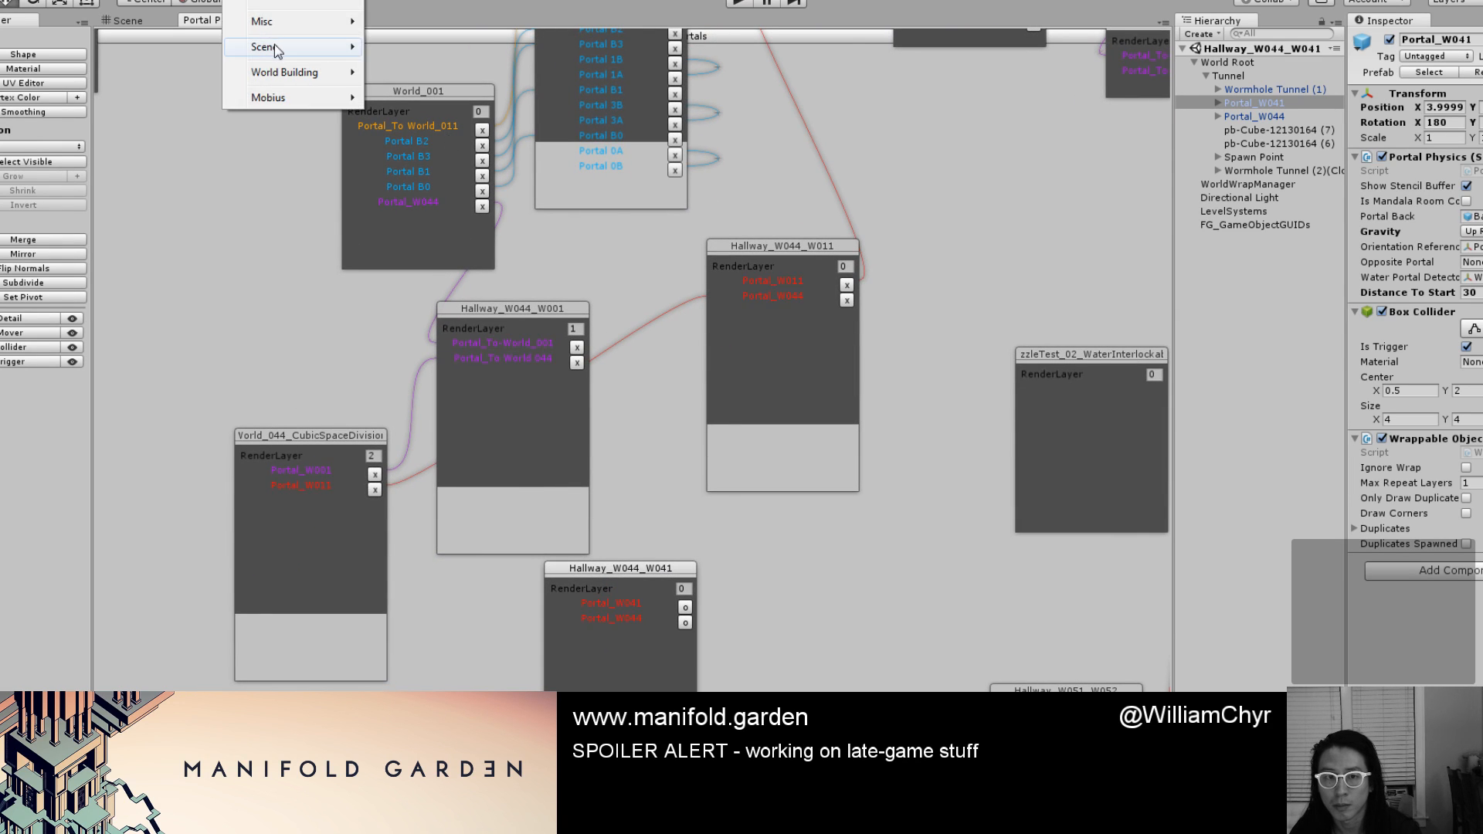
mouse_move(275, 48)
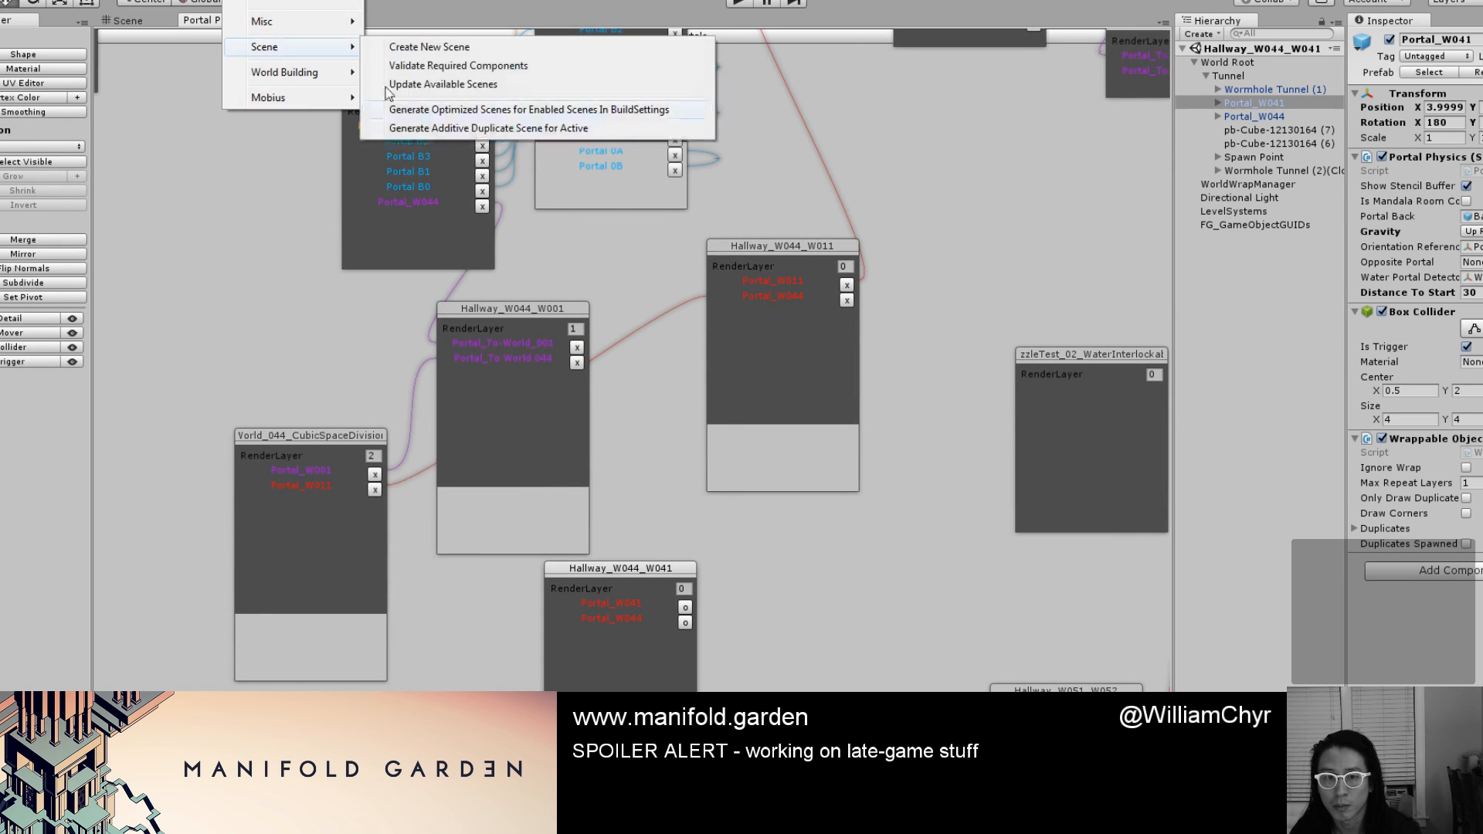
click(426, 129)
Collapse World Root, select it together with WorldWrapManager, and view the hallway in 3D.
click(1228, 62)
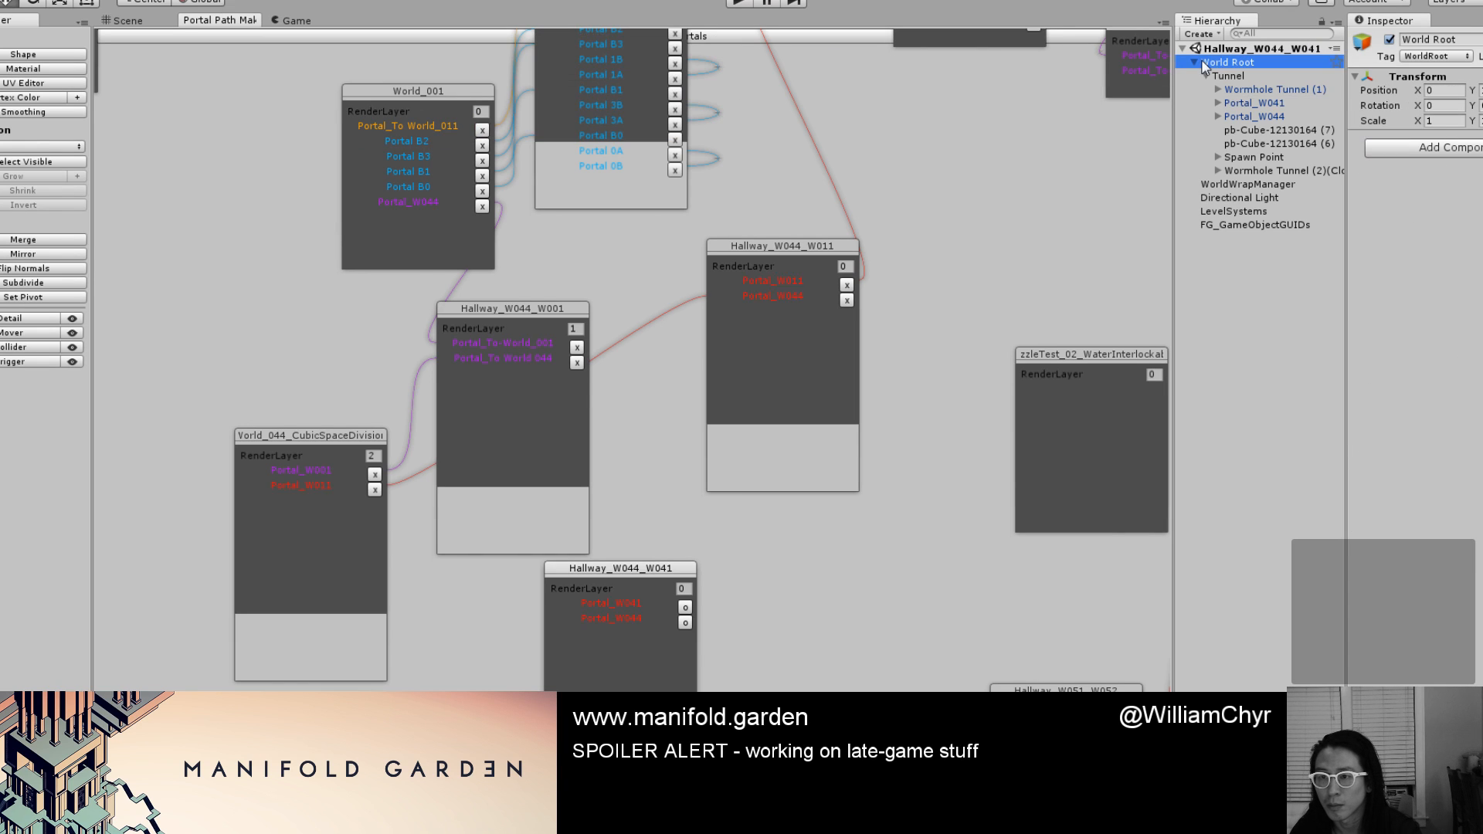
click(1196, 62)
shift+click(1236, 76)
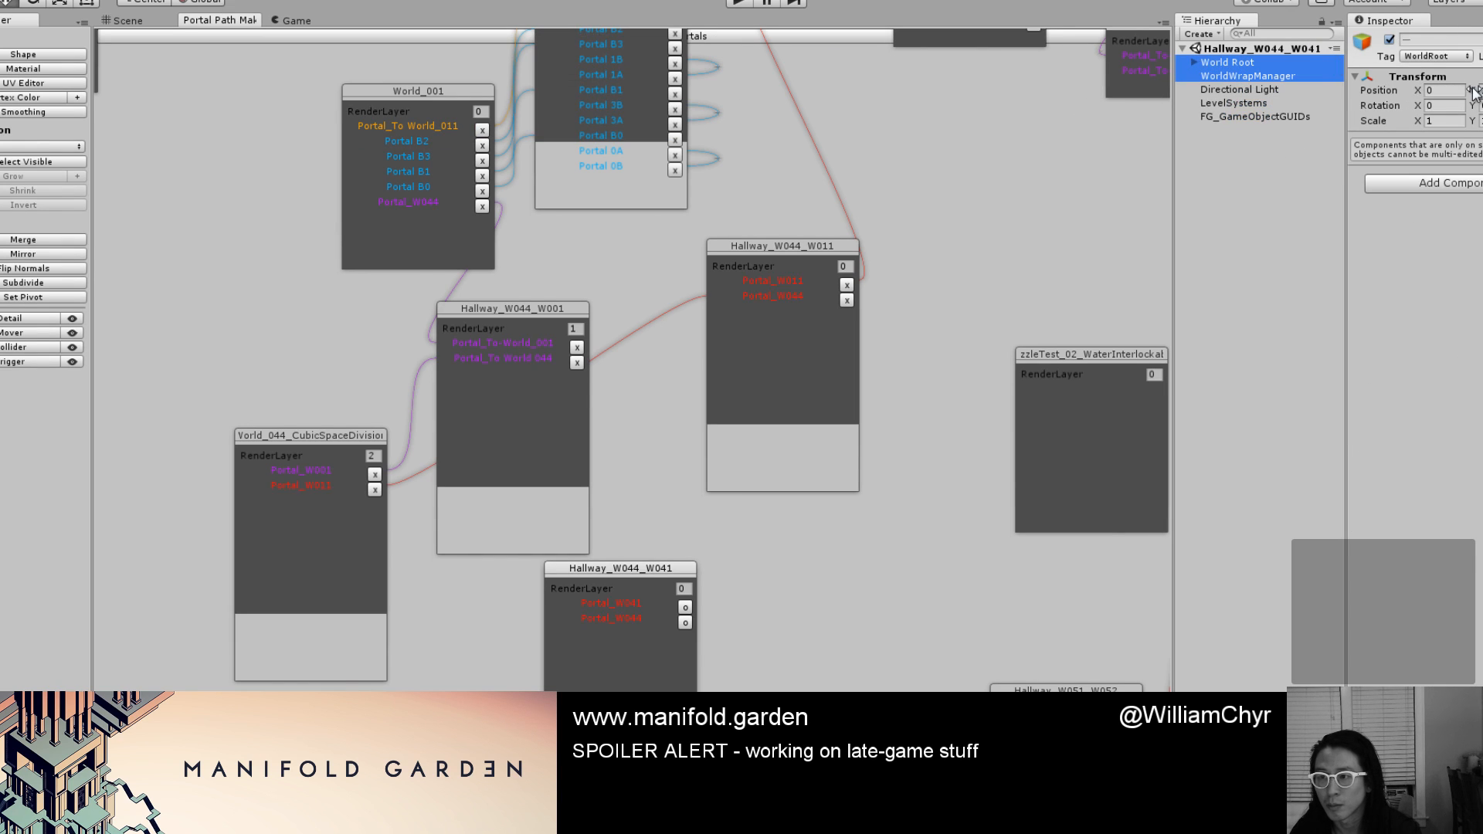
click(126, 20)
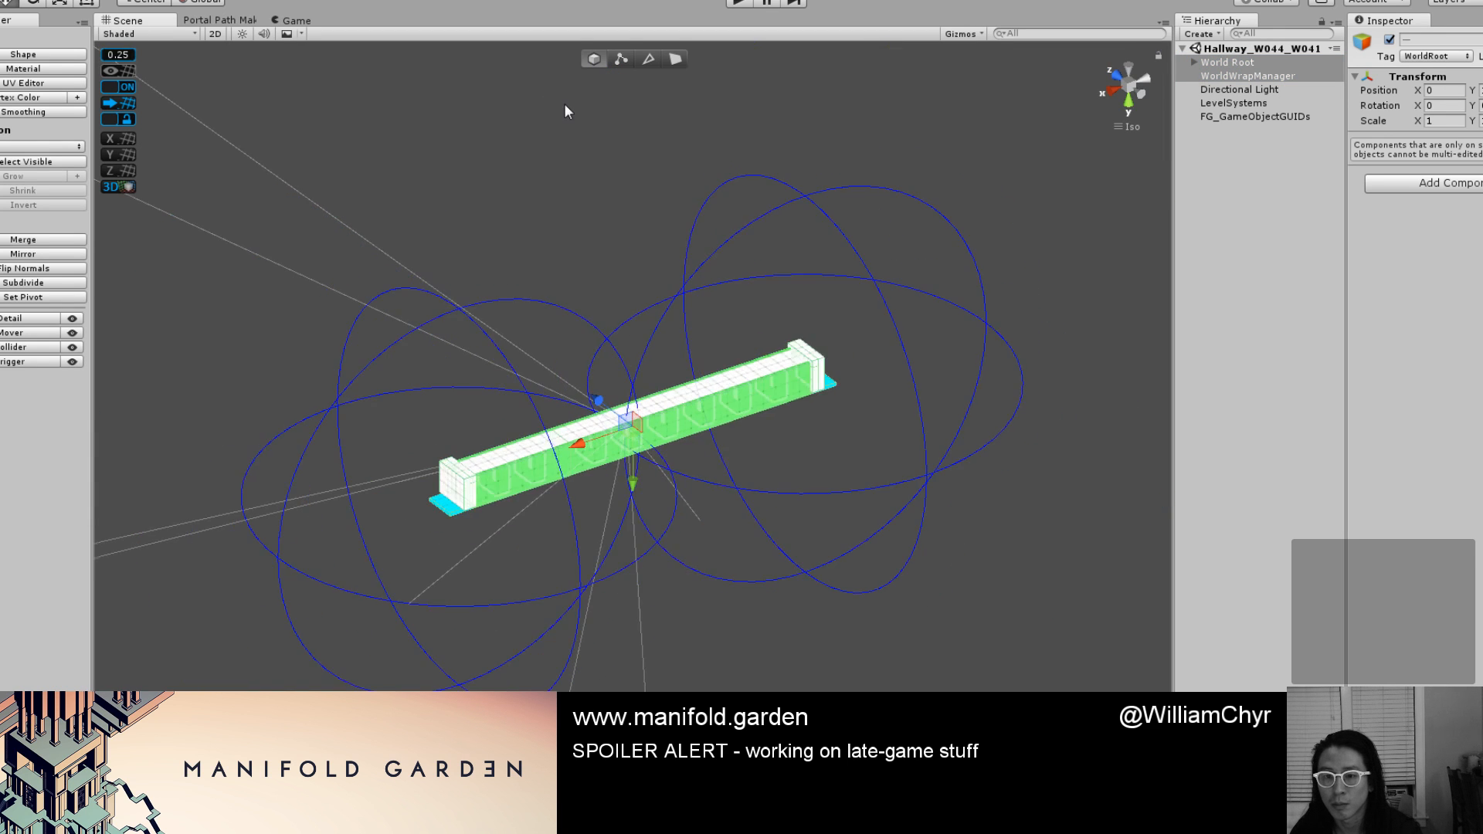
Shift World Root and WorldWrapManager together along the Y axis and save the hallway scene.
scroll(564, 104, down, 10)
alt+drag(622, 388, 660, 462)
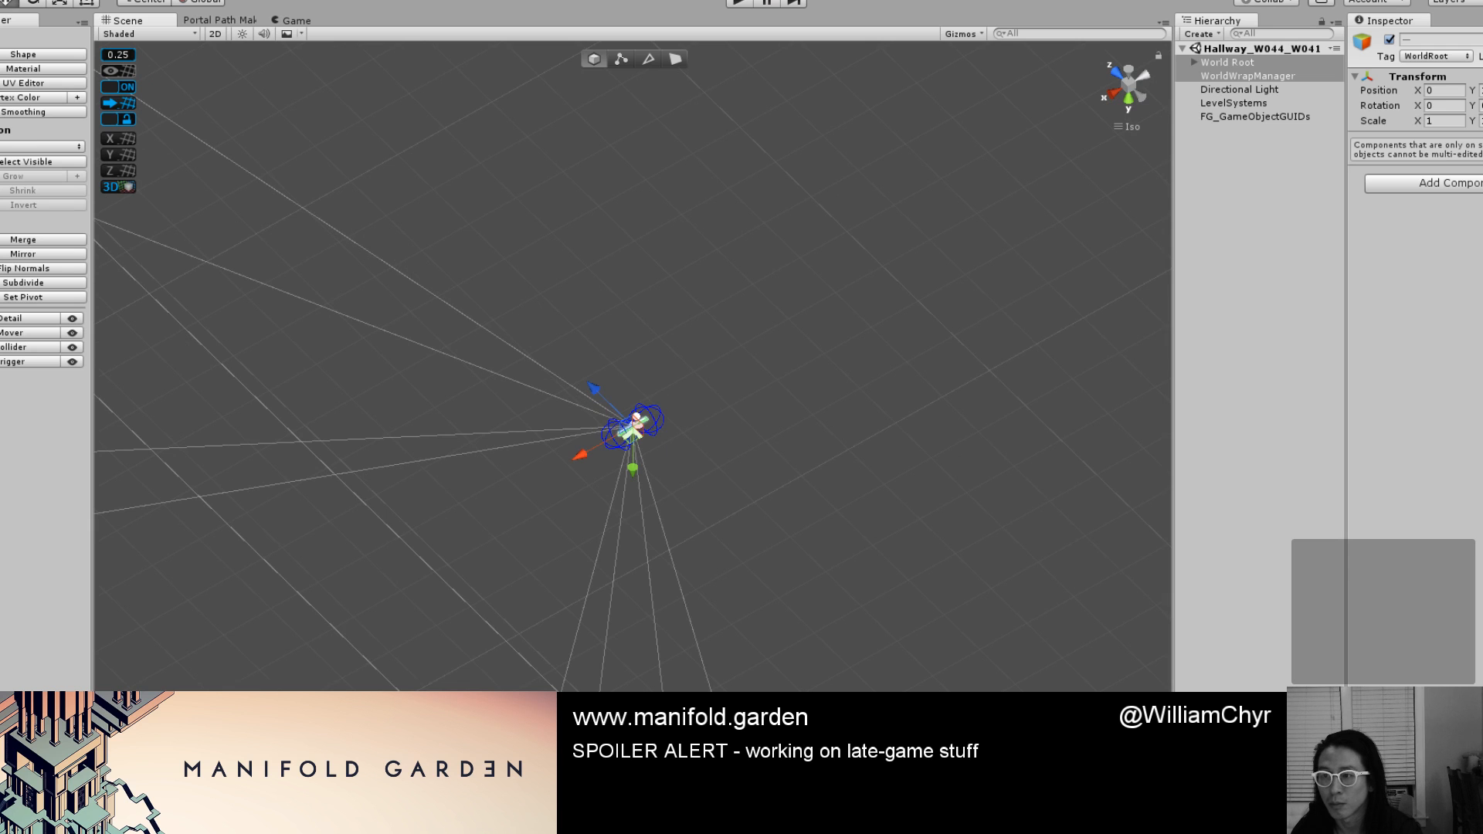
drag(1472, 91, 1473, 97)
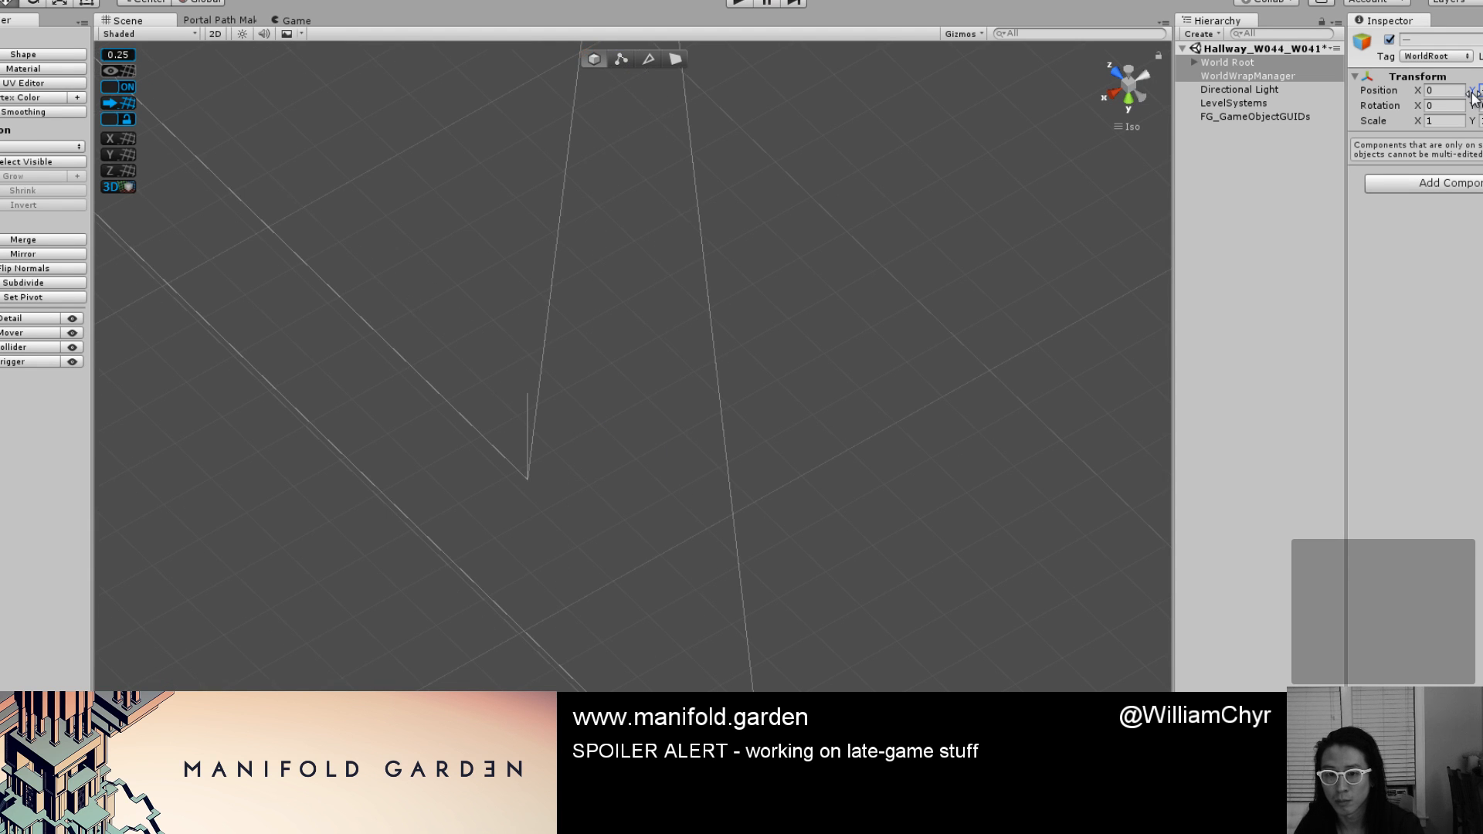
scroll(1113, 215, down, 5)
middle_drag(997, 224, 986, 354)
mouse_move(986, 354)
alt+mouse_down()
mouse_move(940, 218)
mouse_move(1005, 352)
alt+mouse_up()
key(ctrl+s)
Regenerate the additive duplicate of the active Hallway_W044_W041 scene from its shifted layout.
click(247, 0)
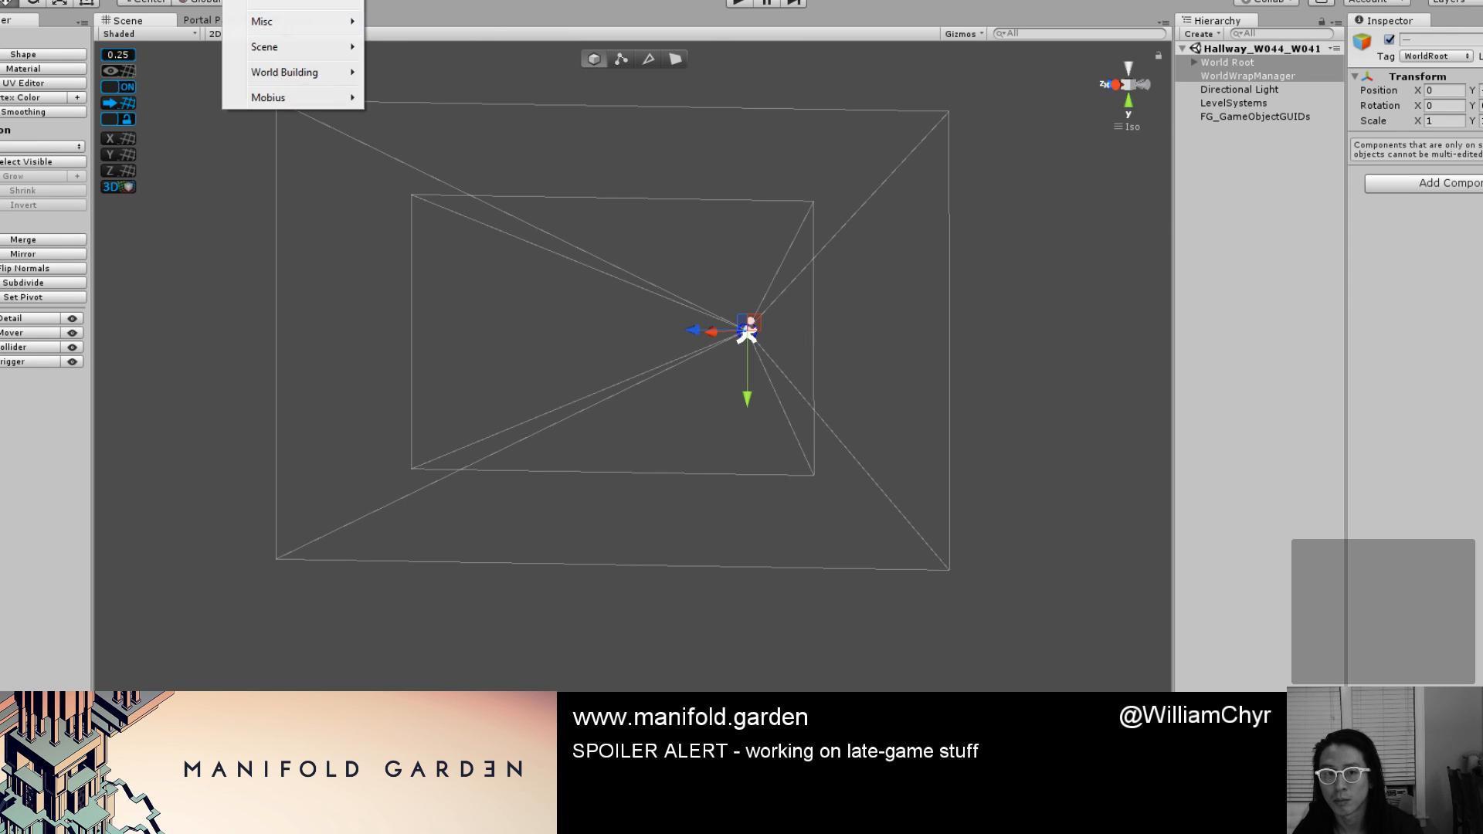
mouse_move(301, 47)
click(404, 130)
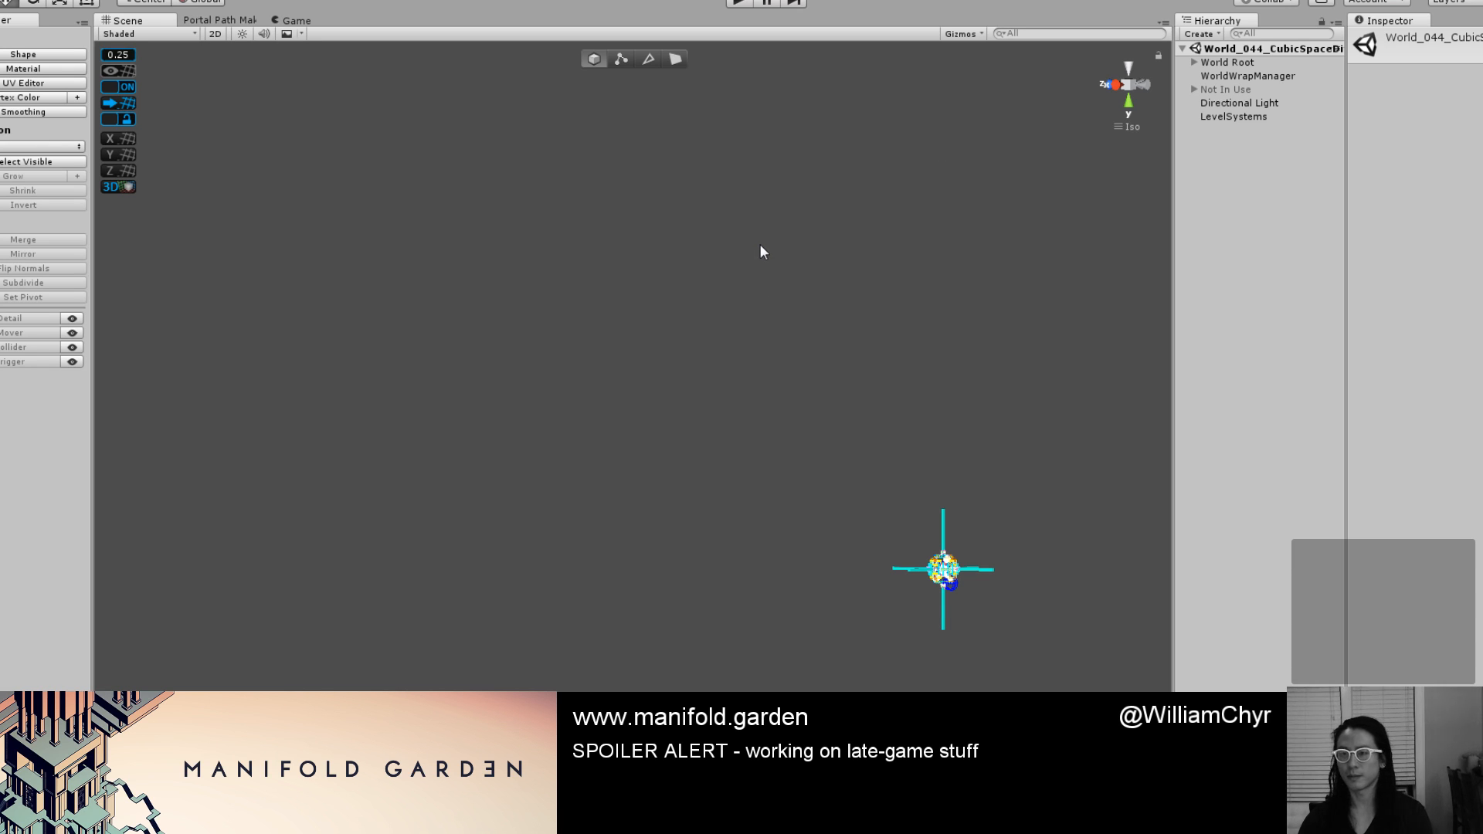
Locate Portal_W041 under World Root's Tesserect Original in World_044 and inspect its doorway up close.
click(1194, 62)
click(1215, 130)
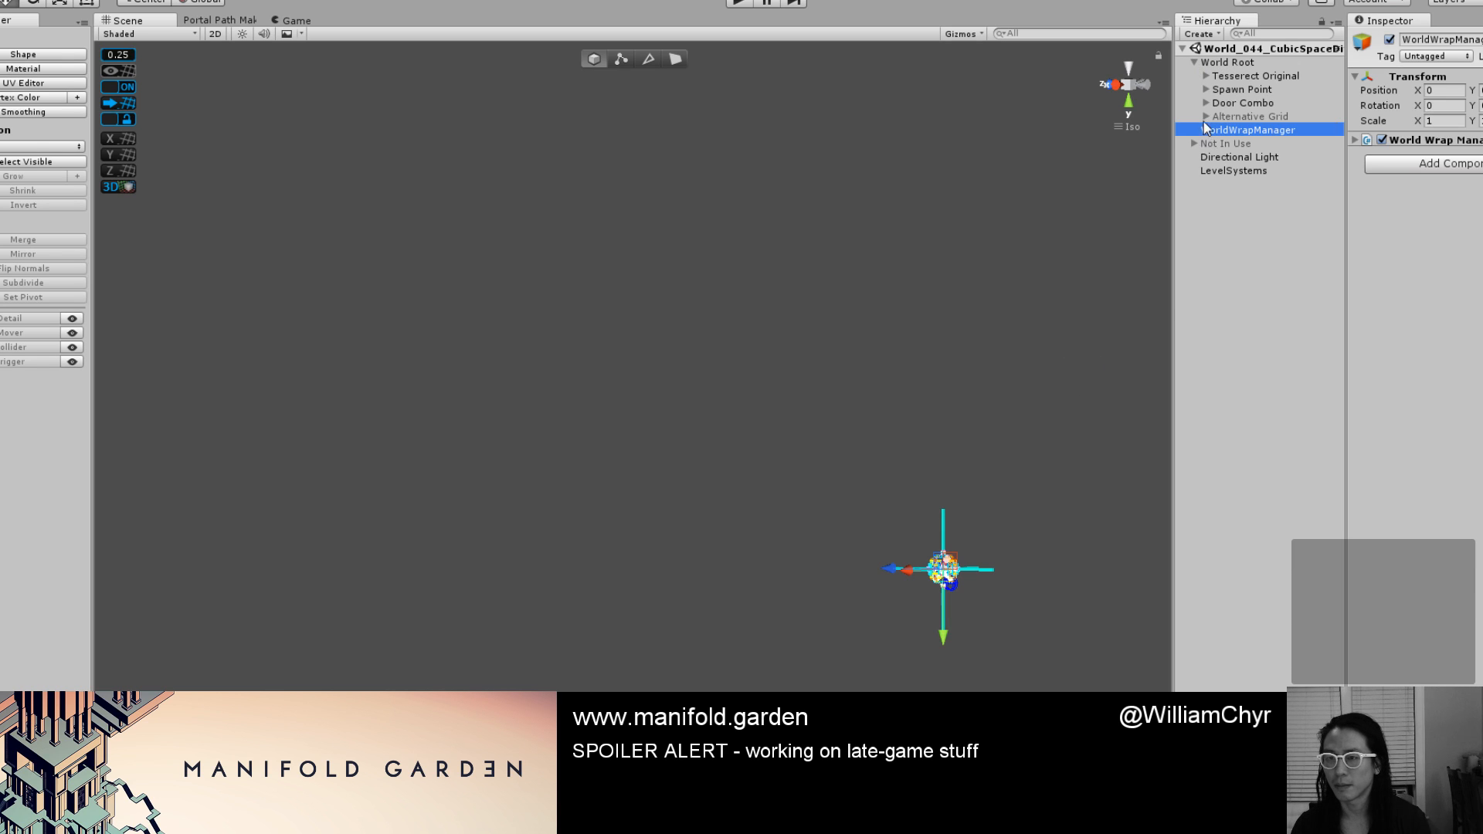
click(1206, 76)
double_click(1254, 252)
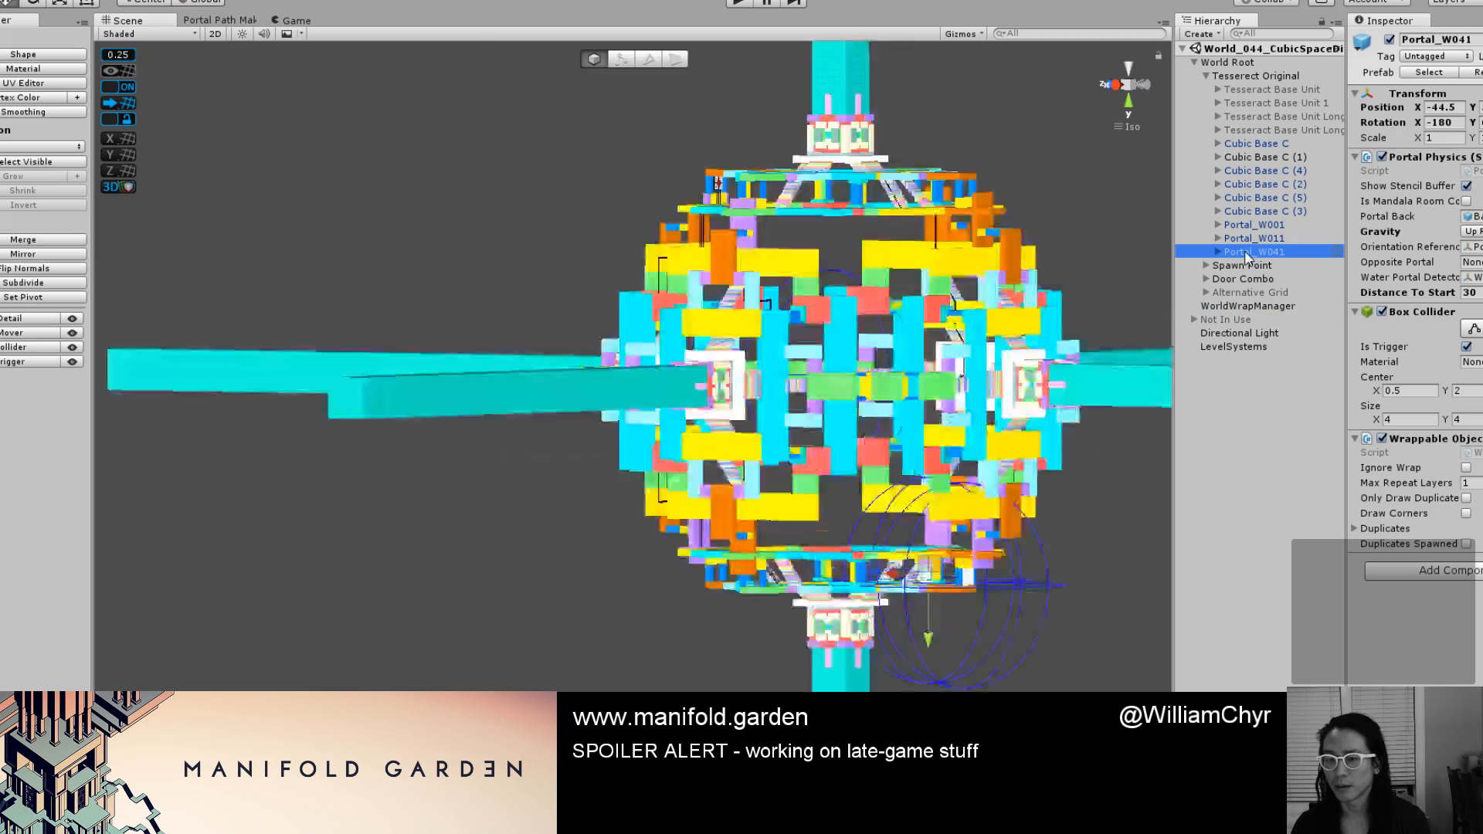
alt+drag(939, 373, 859, 327)
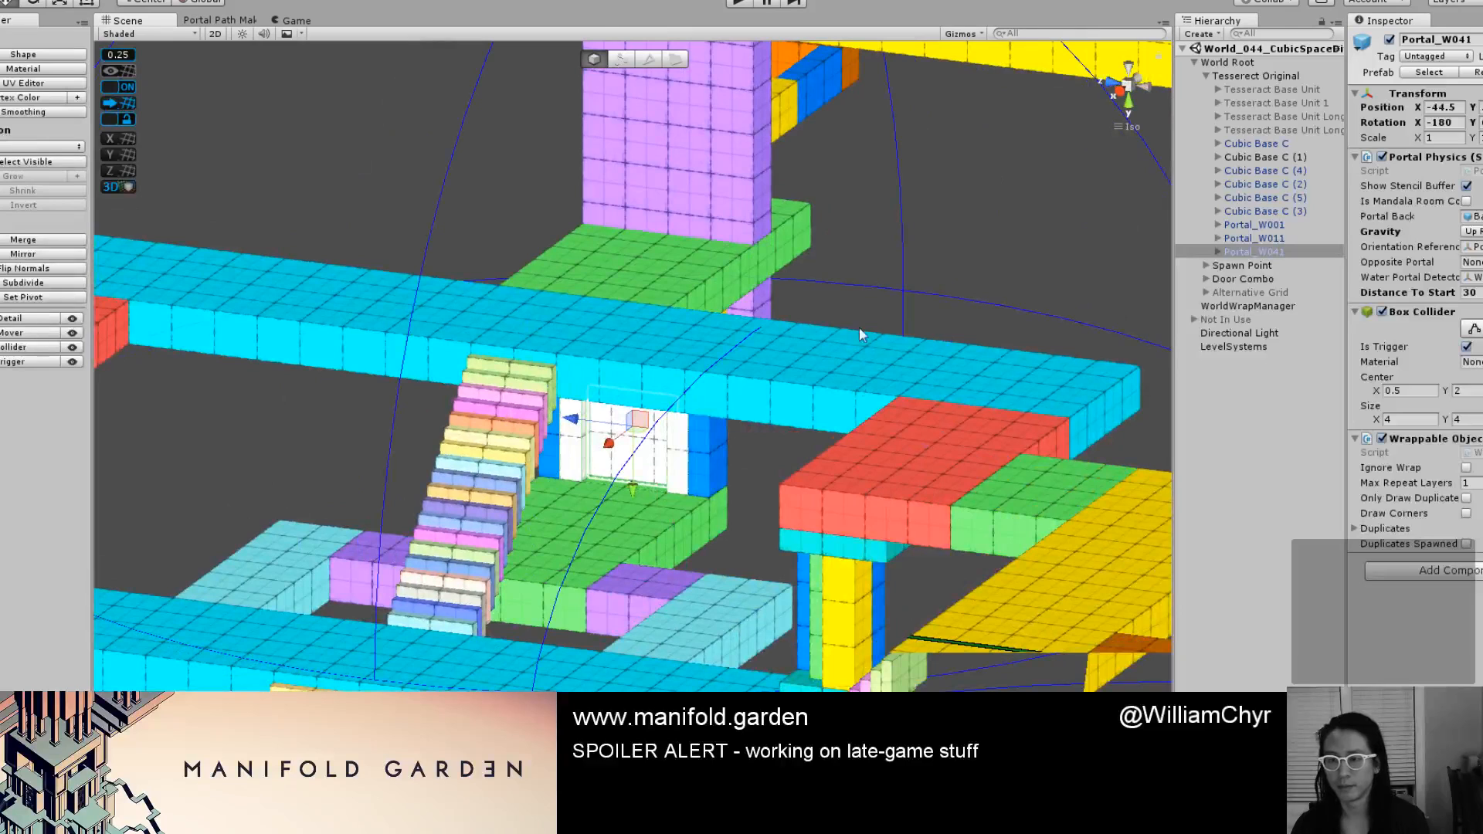
Bind the portal references in the Level Systems component of World_044's LevelSystems object.
click(1240, 347)
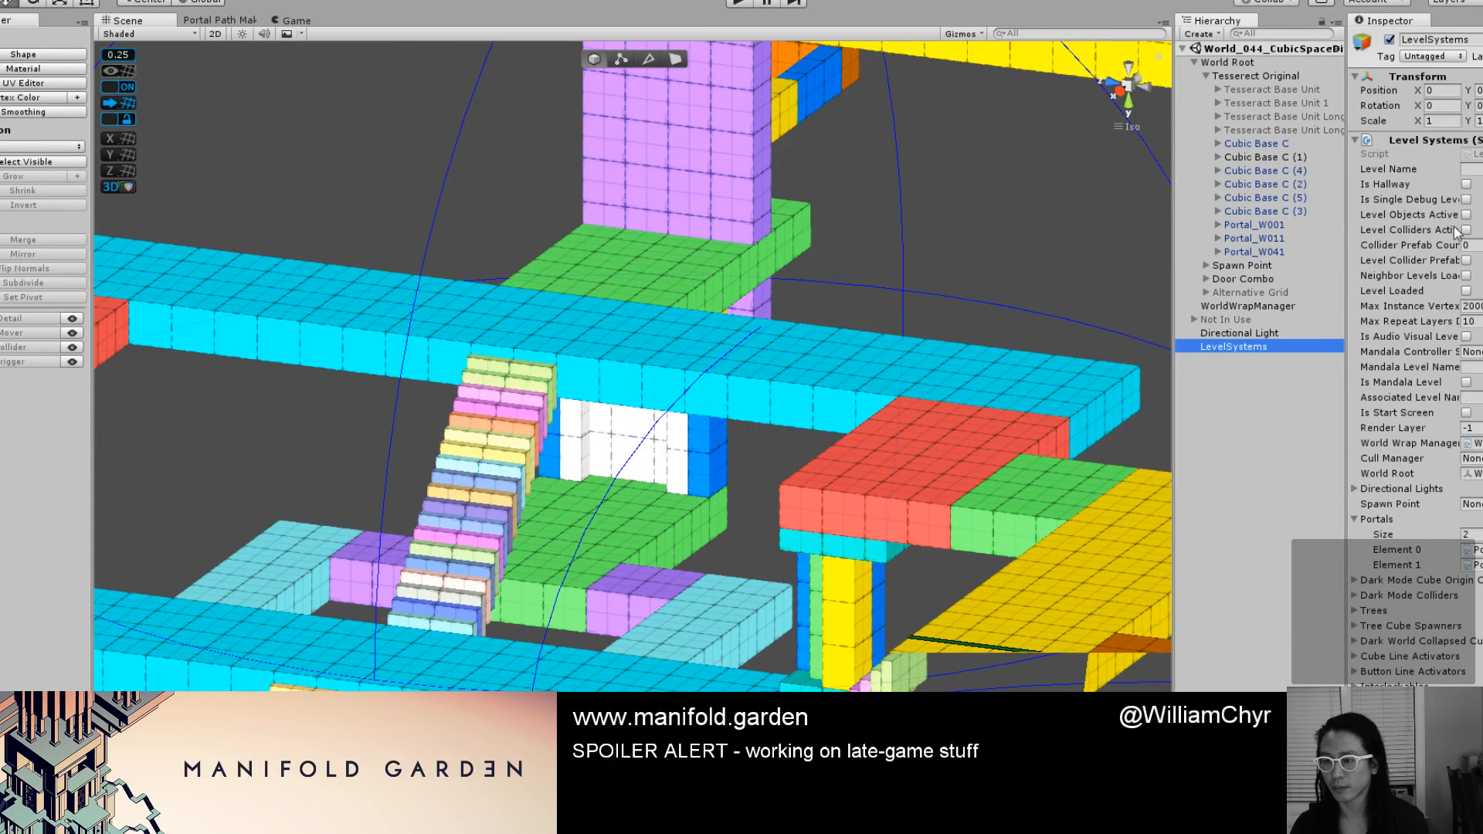
right_click(1433, 146)
click(1444, 362)
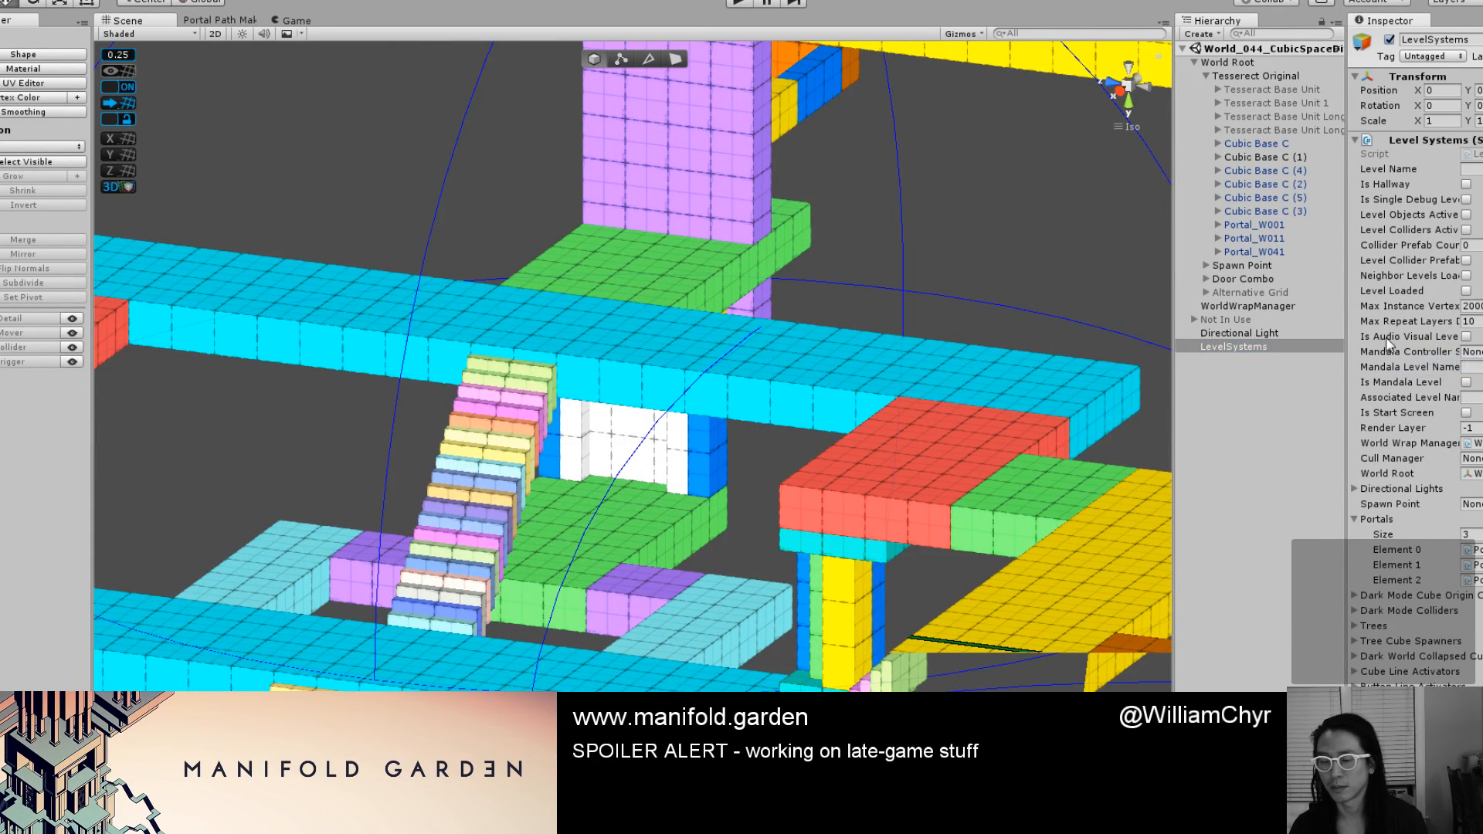
Link World_044's Portal_W041 to Portal_W044 of Hallway_W044_W041 in the portal path map.
click(220, 20)
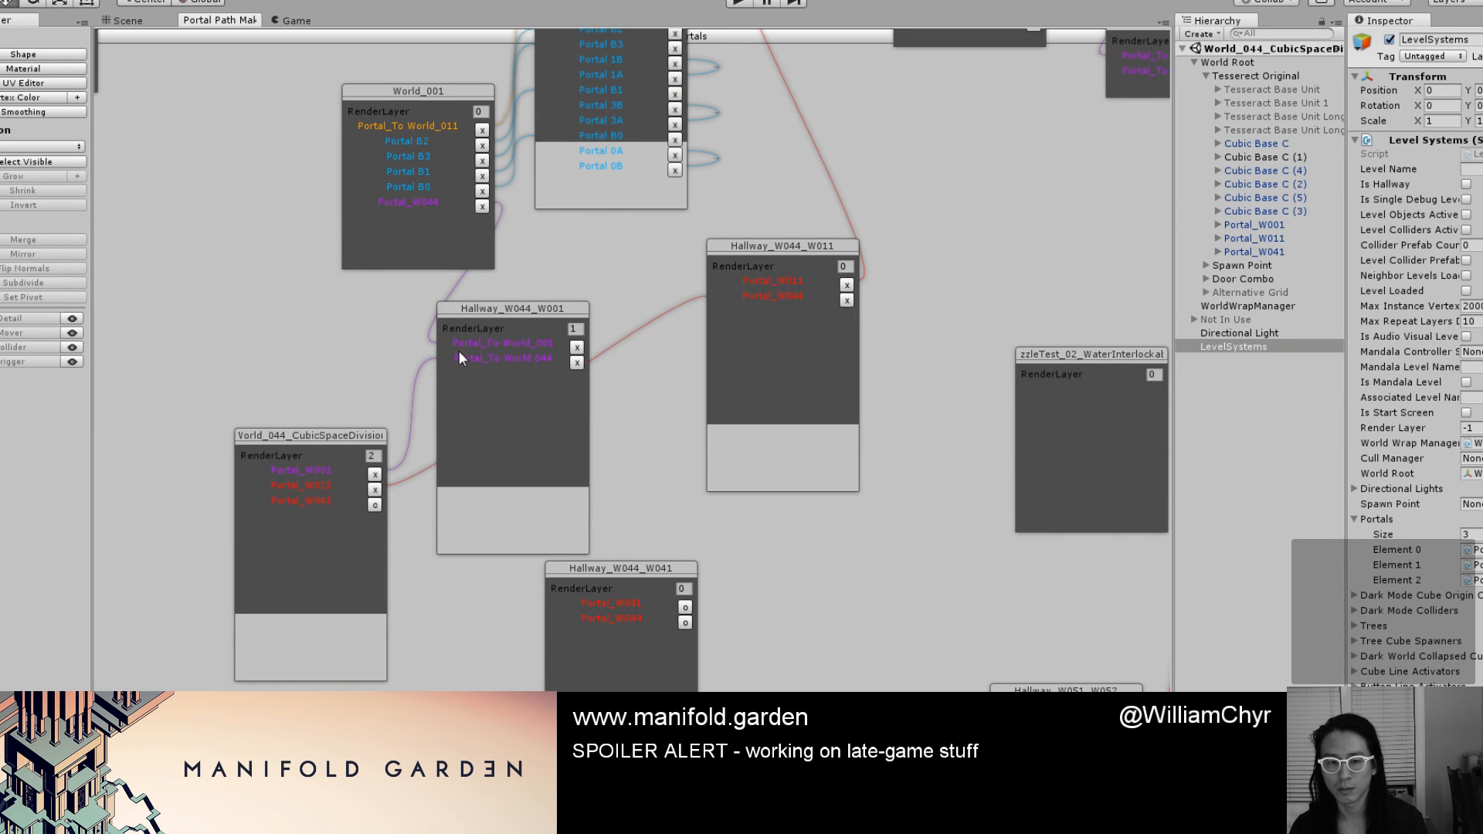
click(374, 505)
click(683, 622)
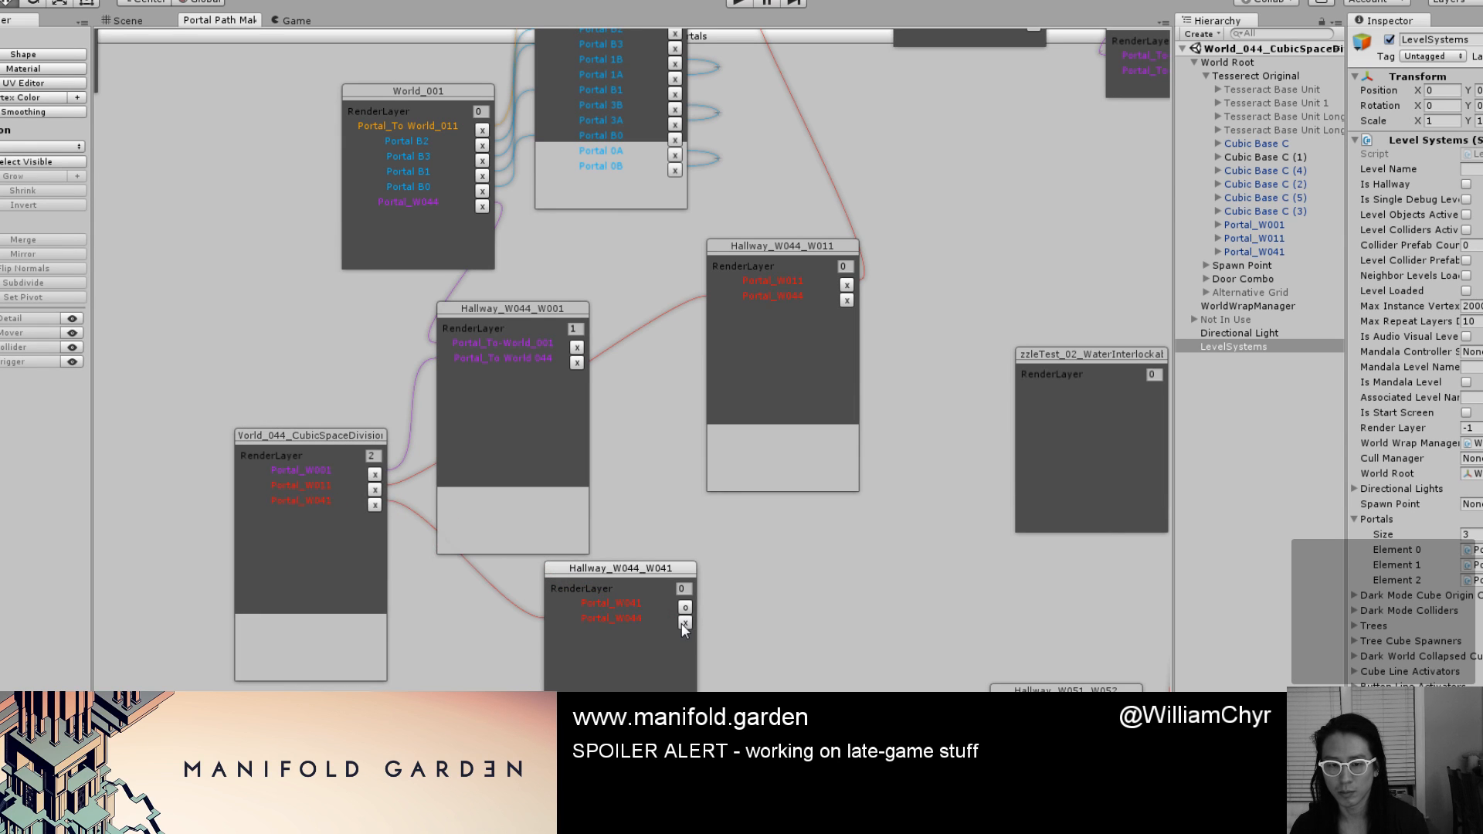
Set the RenderLayer of the Hallway_W044_W041 node to 3.
drag(694, 587, 685, 587)
click(684, 587)
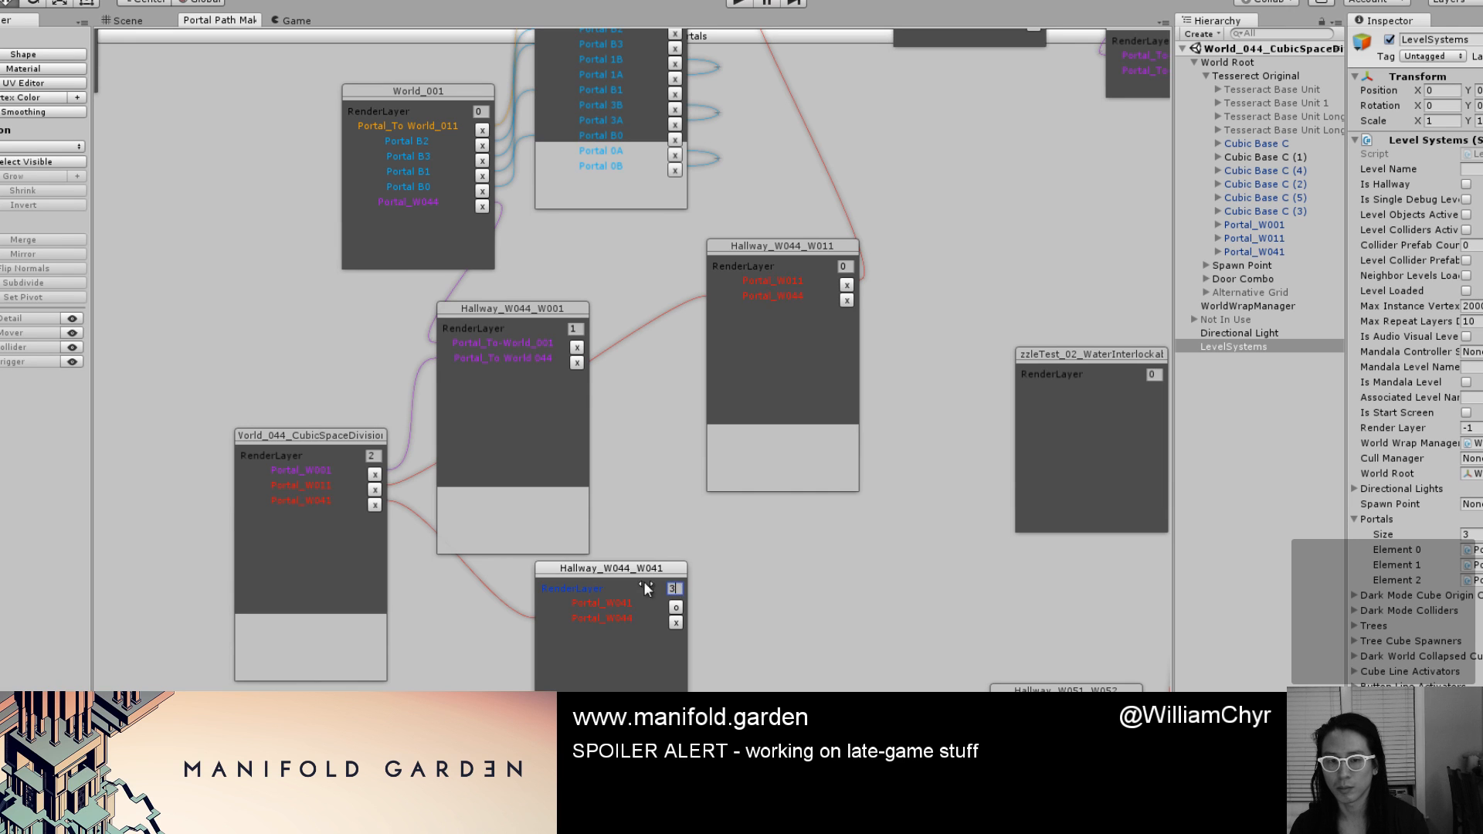
drag(615, 572, 583, 609)
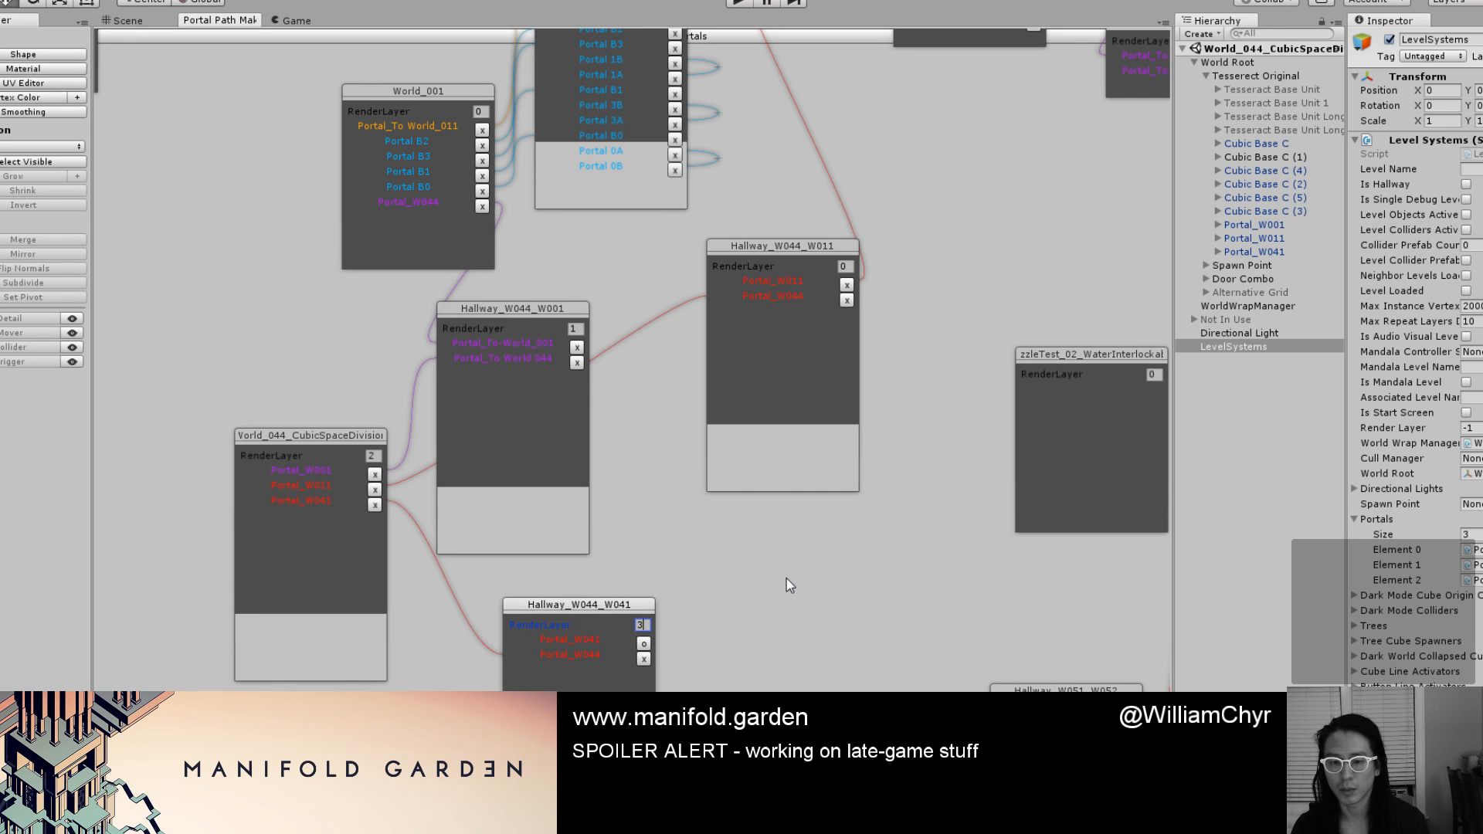
Place the Hallway_W044_W041 node between Hallway_W044_W011 and Mandala_World_041, and move the WaterInterlocked puzzle node below World_044.
scroll(634, 595, down, 3)
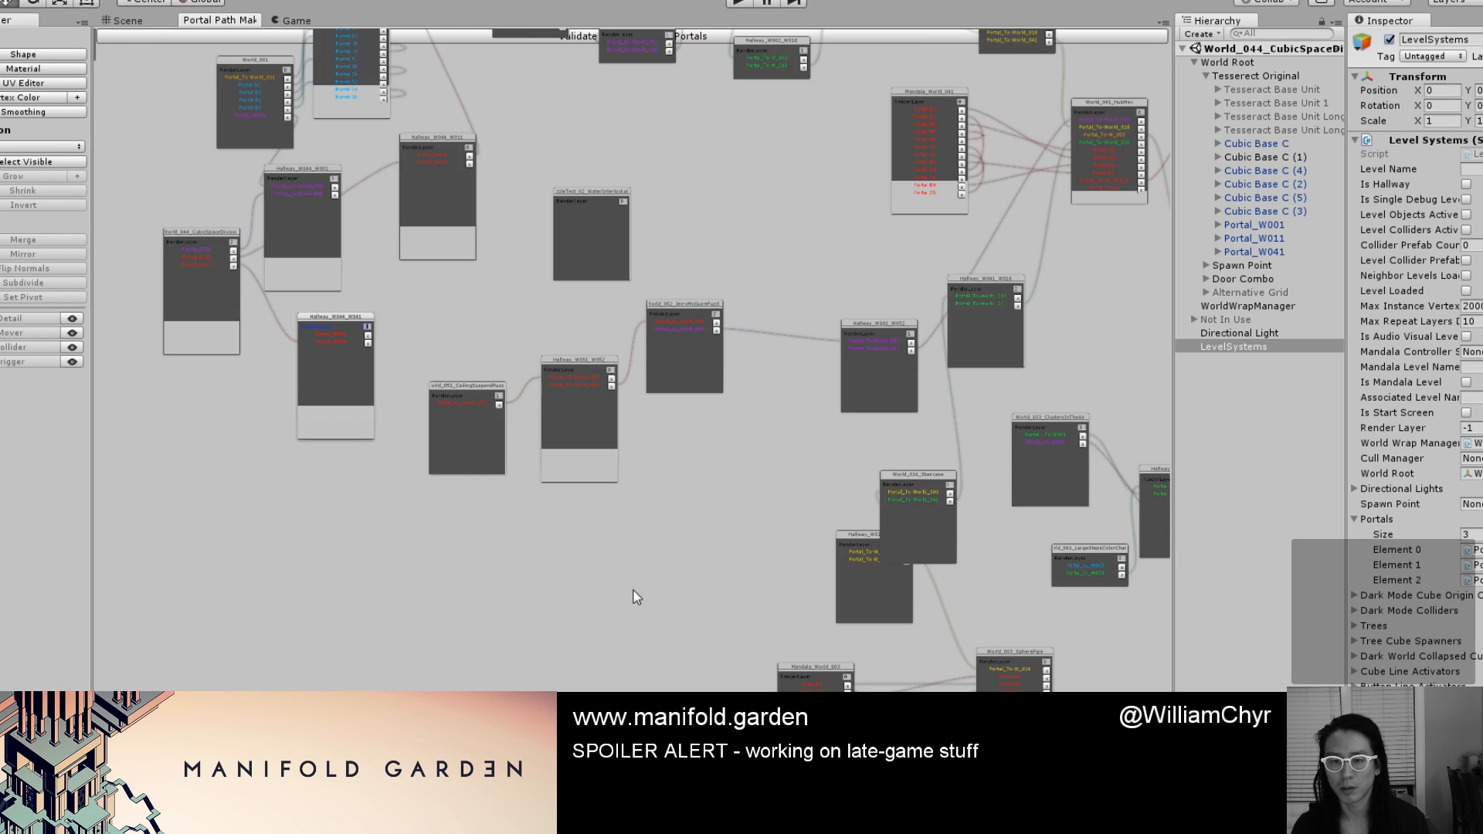
scroll(569, 495, up, 1)
drag(406, 376, 955, 152)
middle_drag(943, 321, 902, 331)
drag(843, 206, 717, 197)
drag(637, 248, 284, 532)
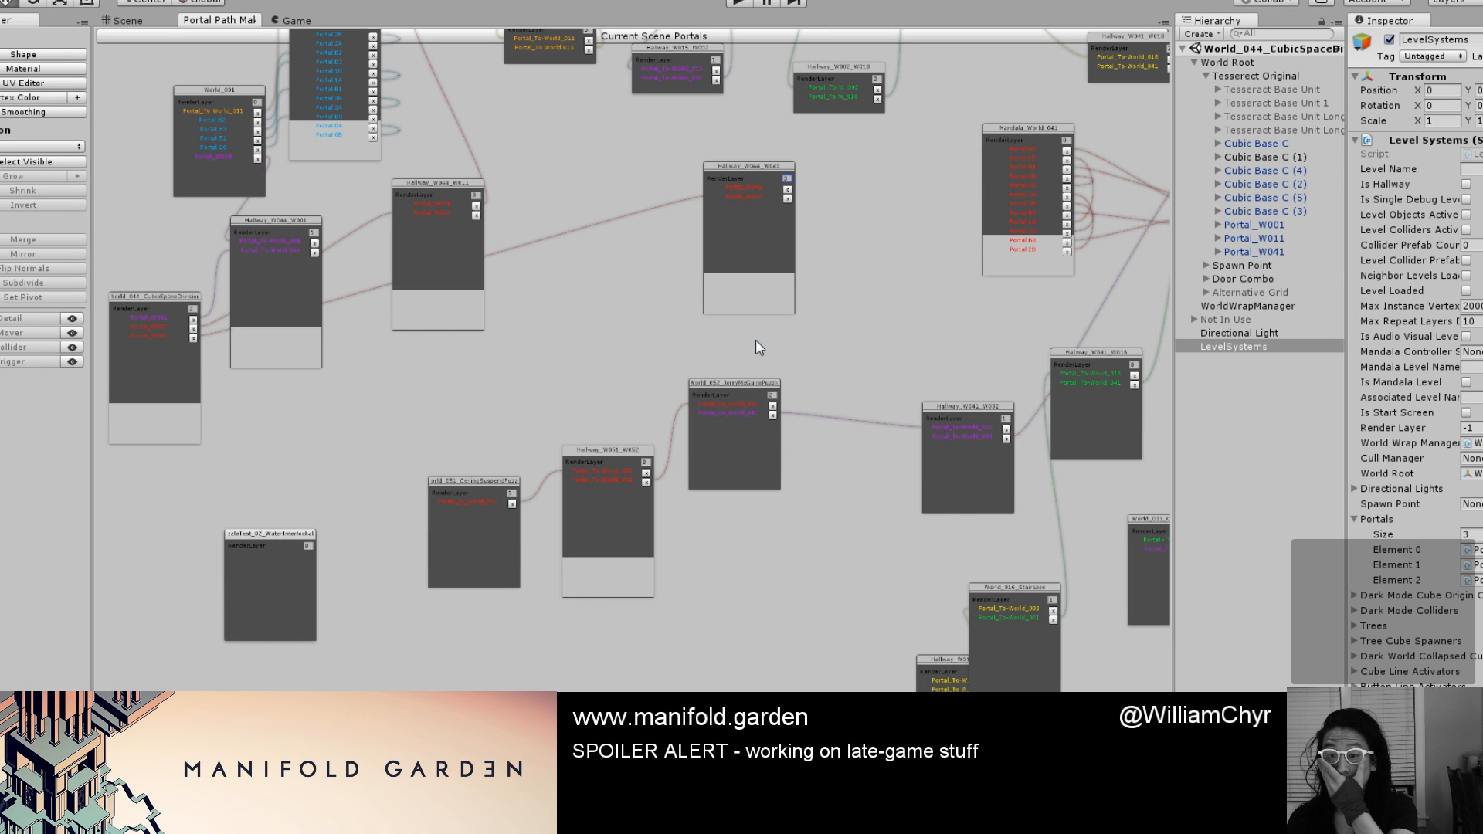
scroll(811, 279, up, 3)
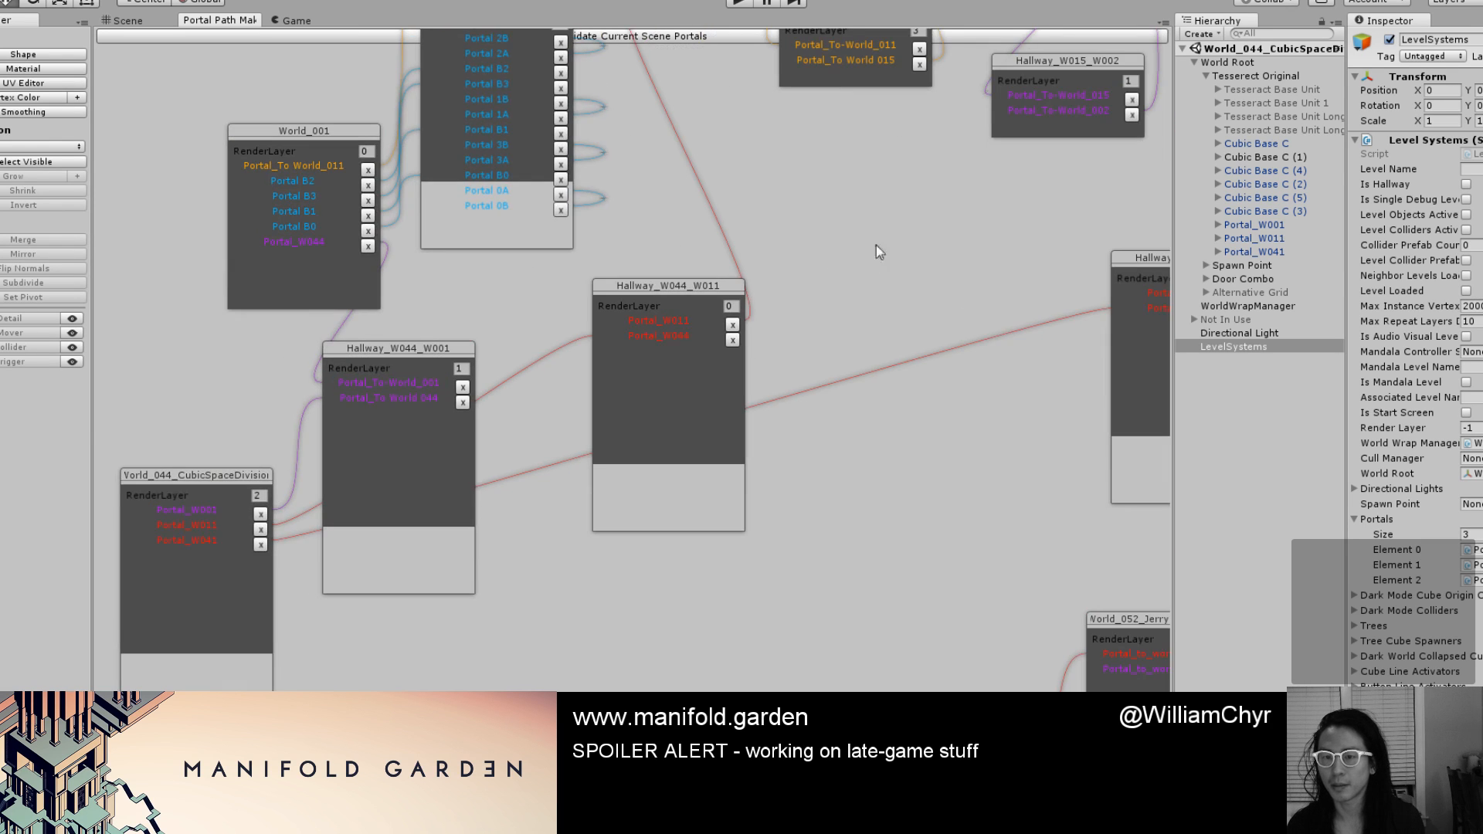
middle_drag(811, 301, 761, 322)
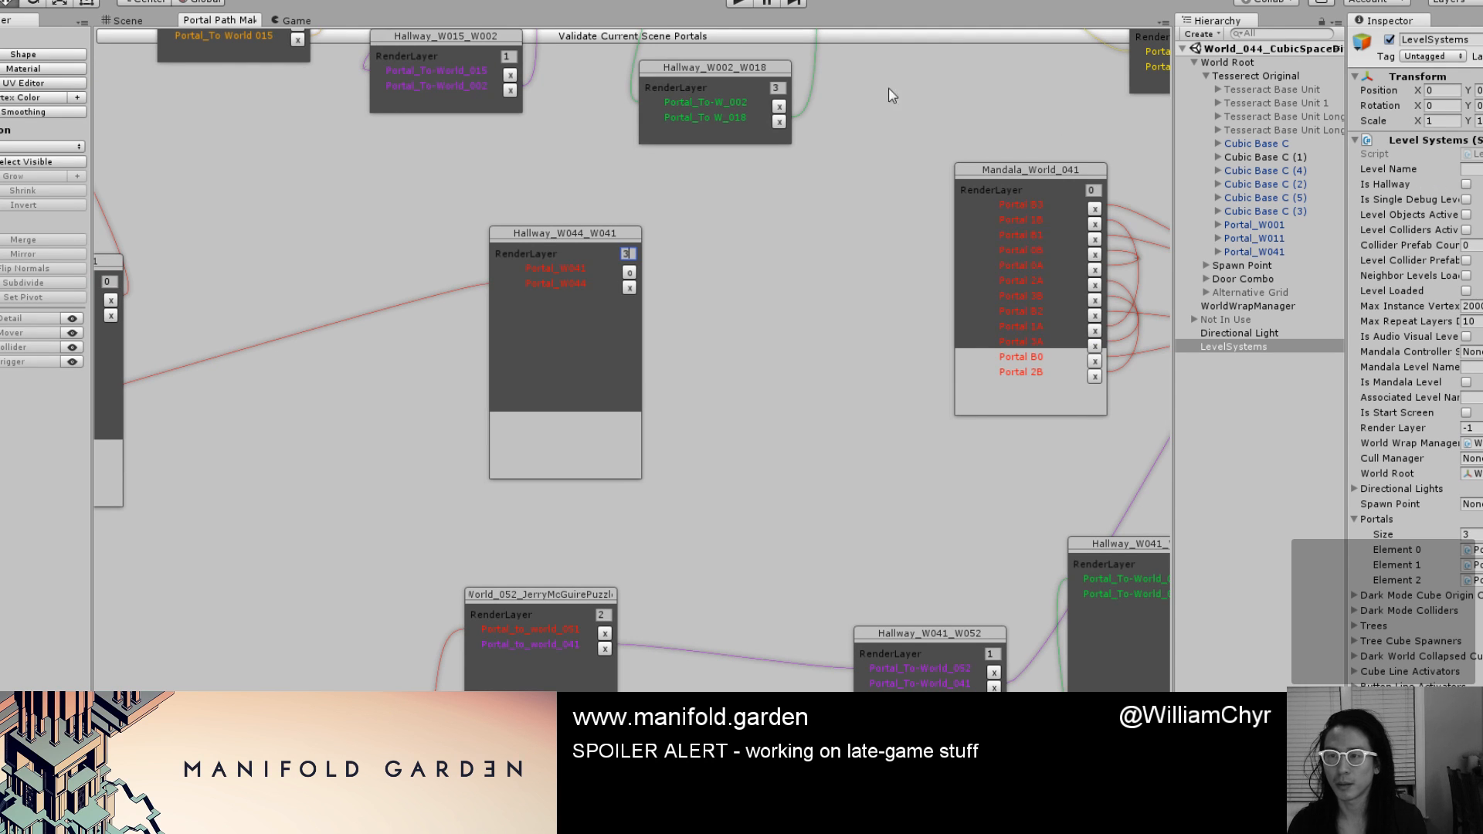
Generate an additive duplicate scene for the active World_044 scene and expand the duplicate's WorldRoot.
click(263, 1)
mouse_move(267, 47)
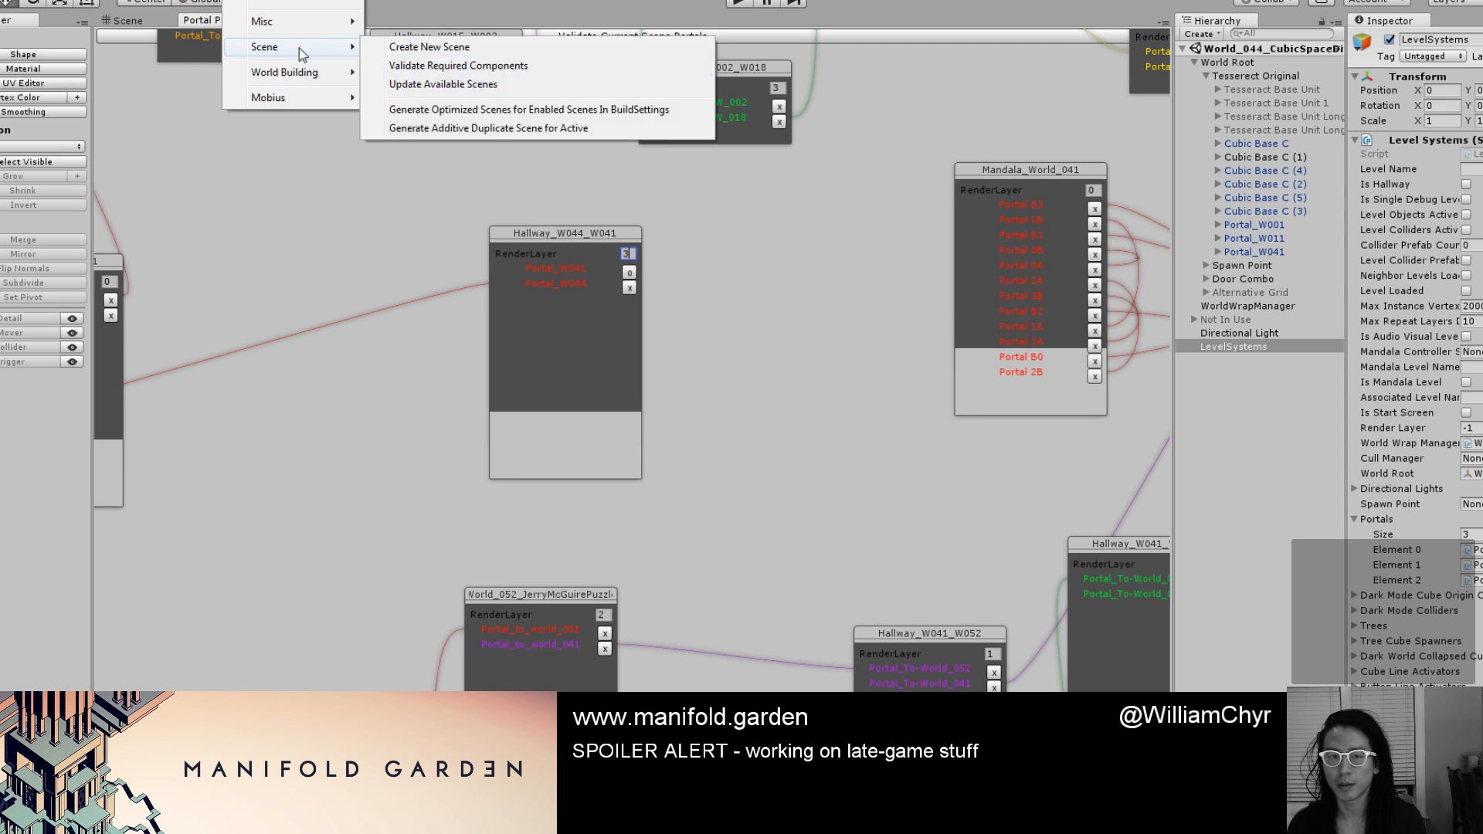
click(434, 127)
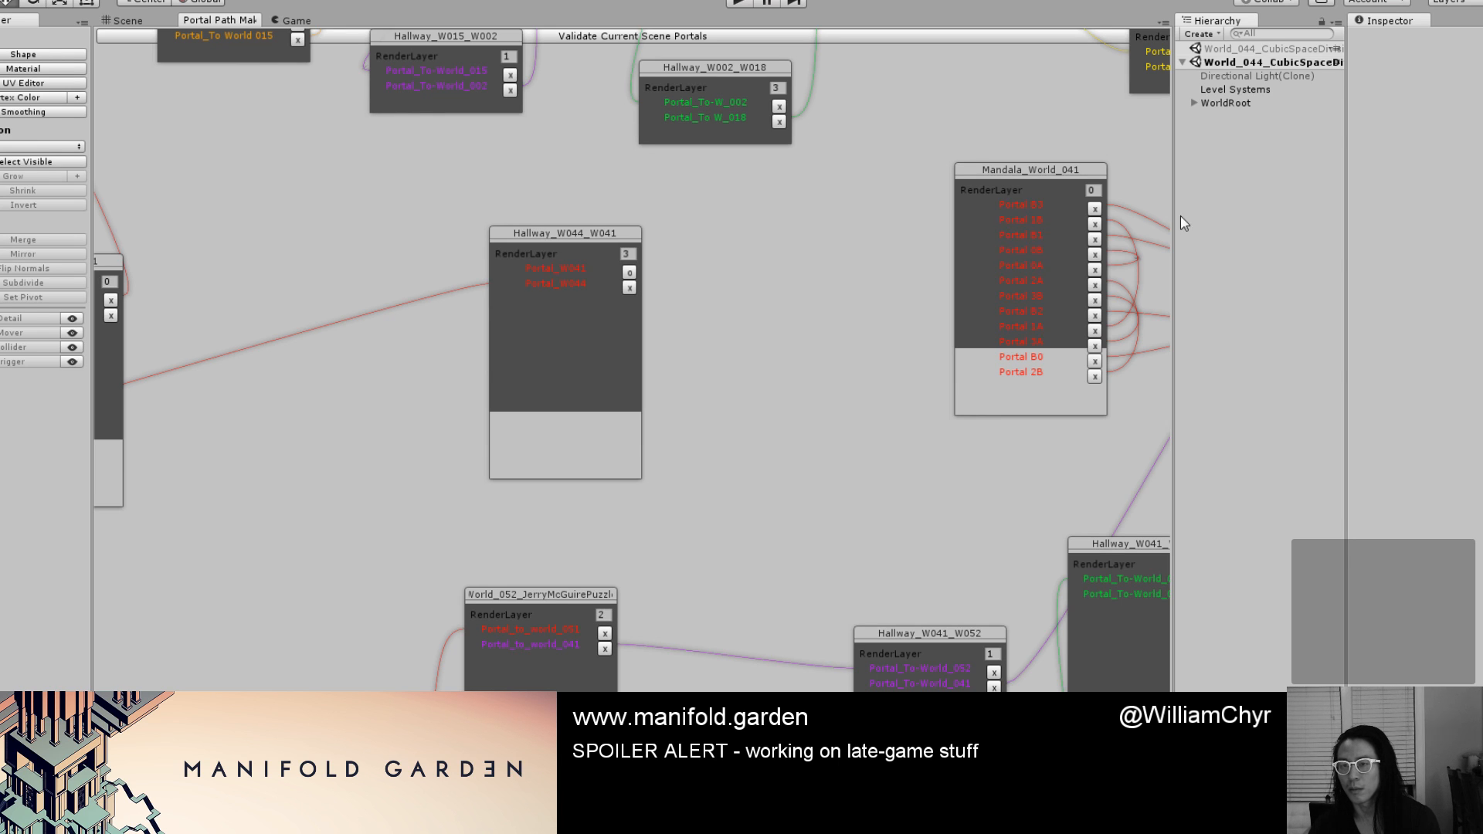
click(1194, 104)
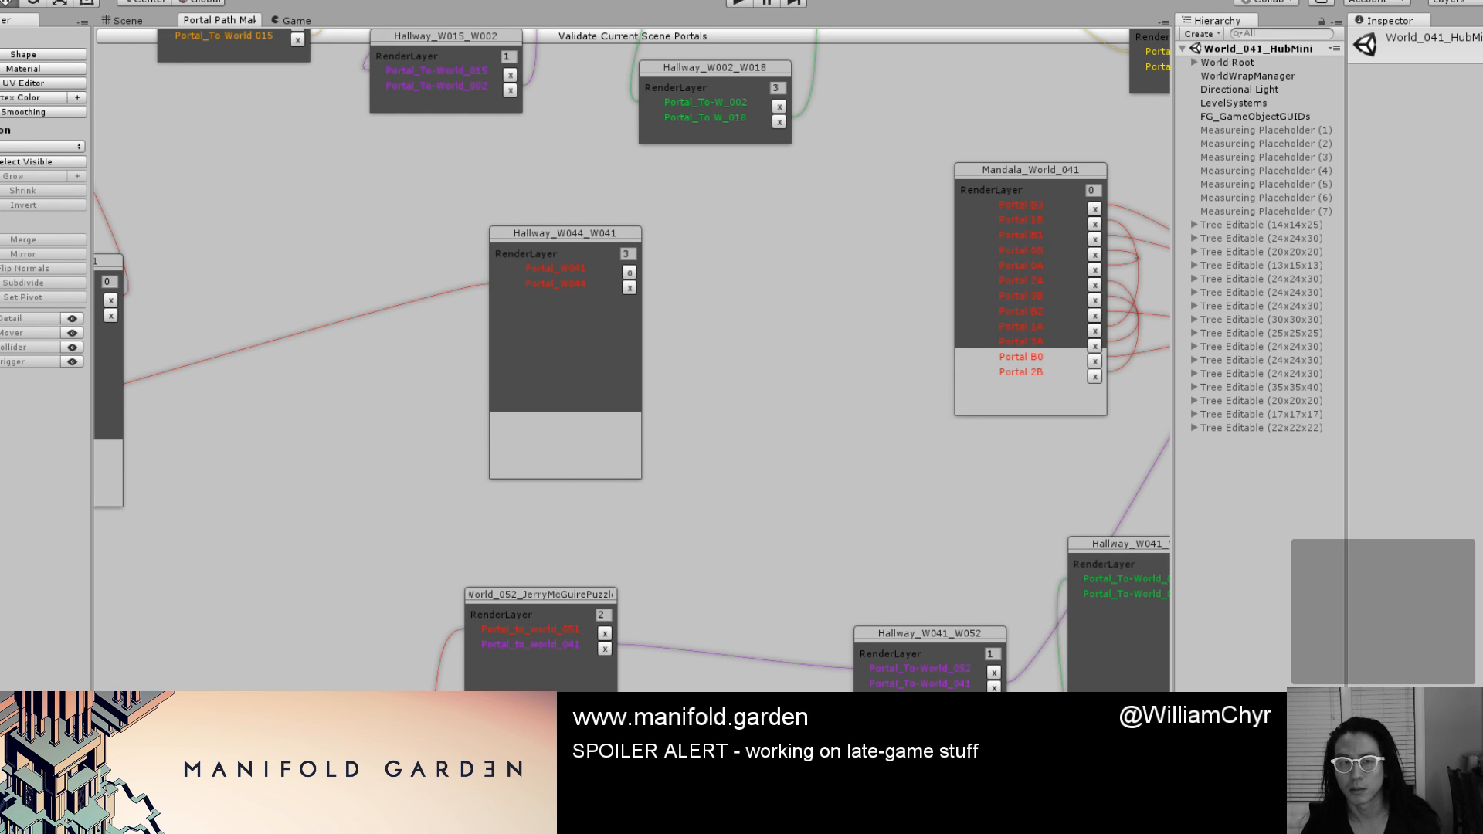
Bind the portal references in World_041_HubMini's LevelSystems and validate the current scene portals in the path map.
click(136, 22)
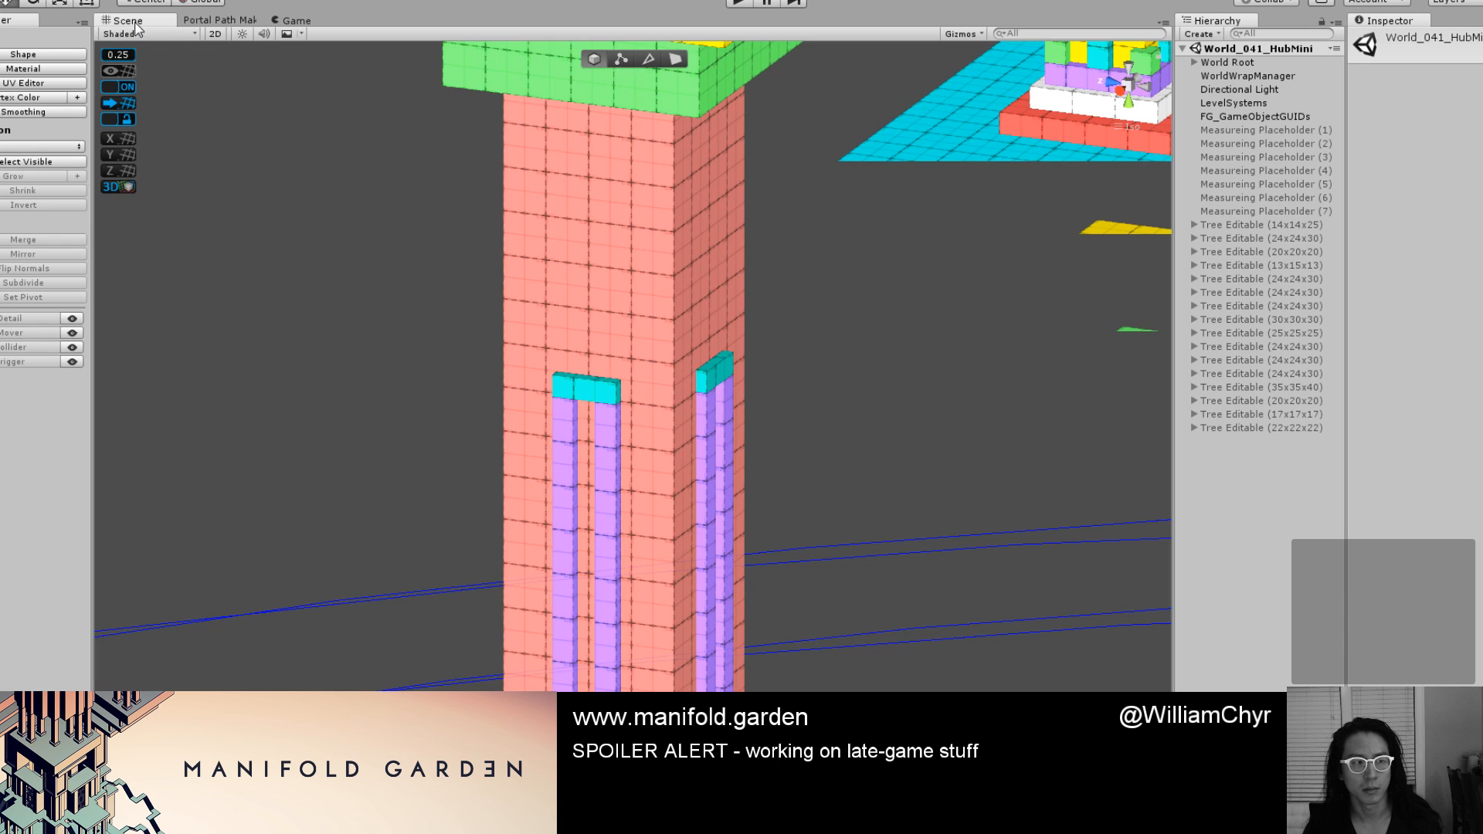
key(f)
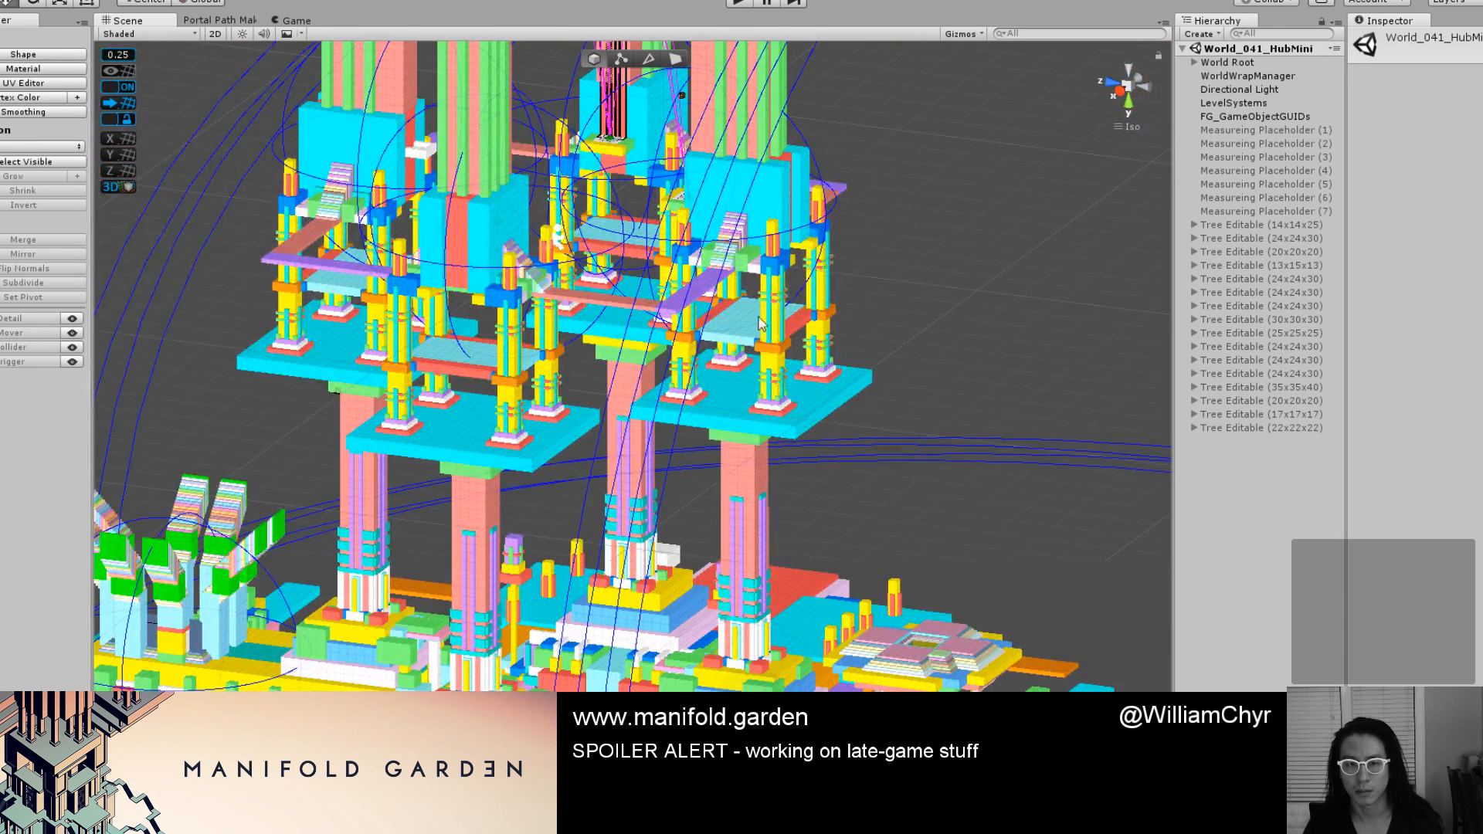
click(230, 21)
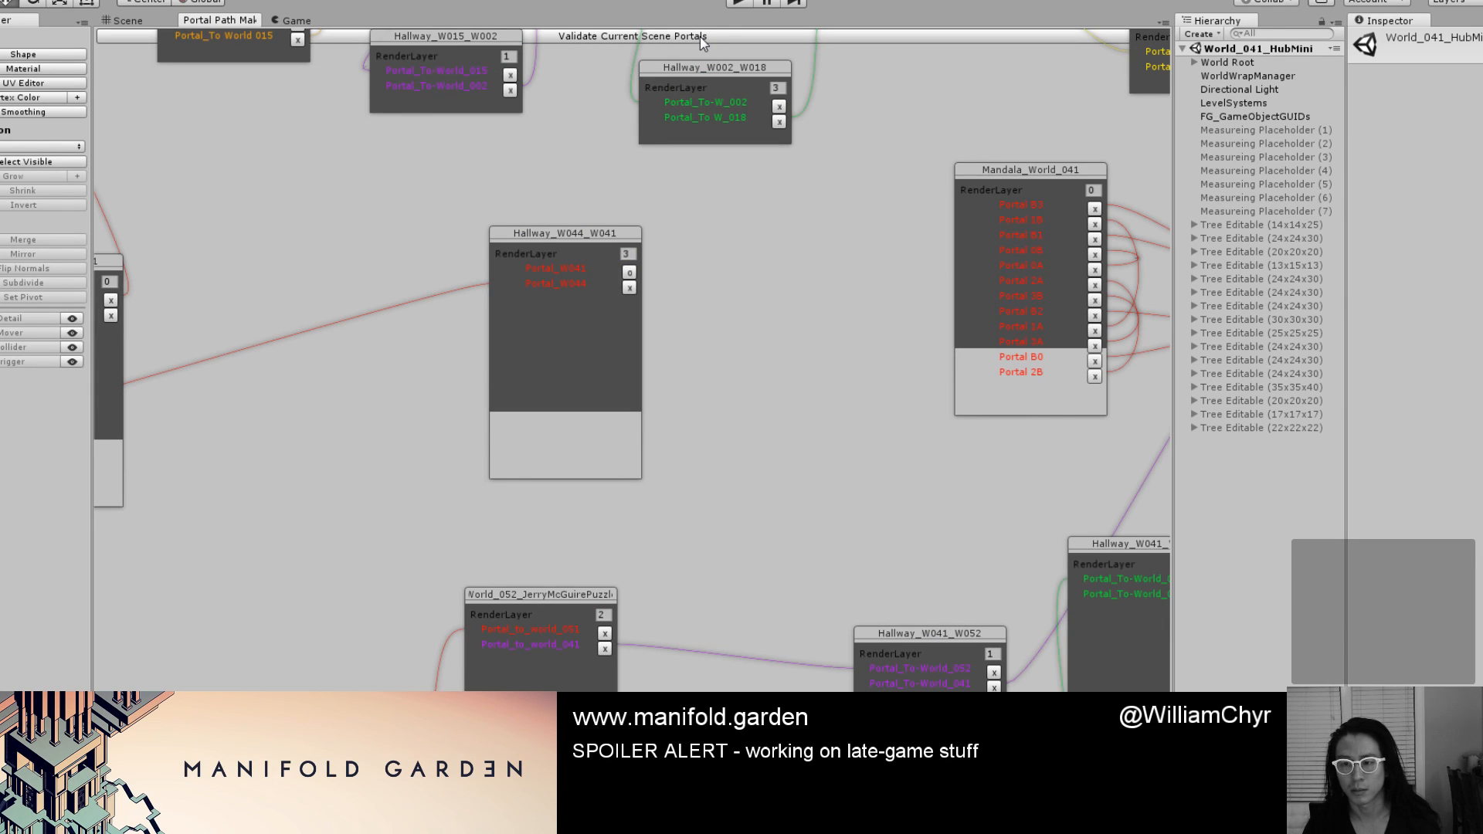
click(1264, 103)
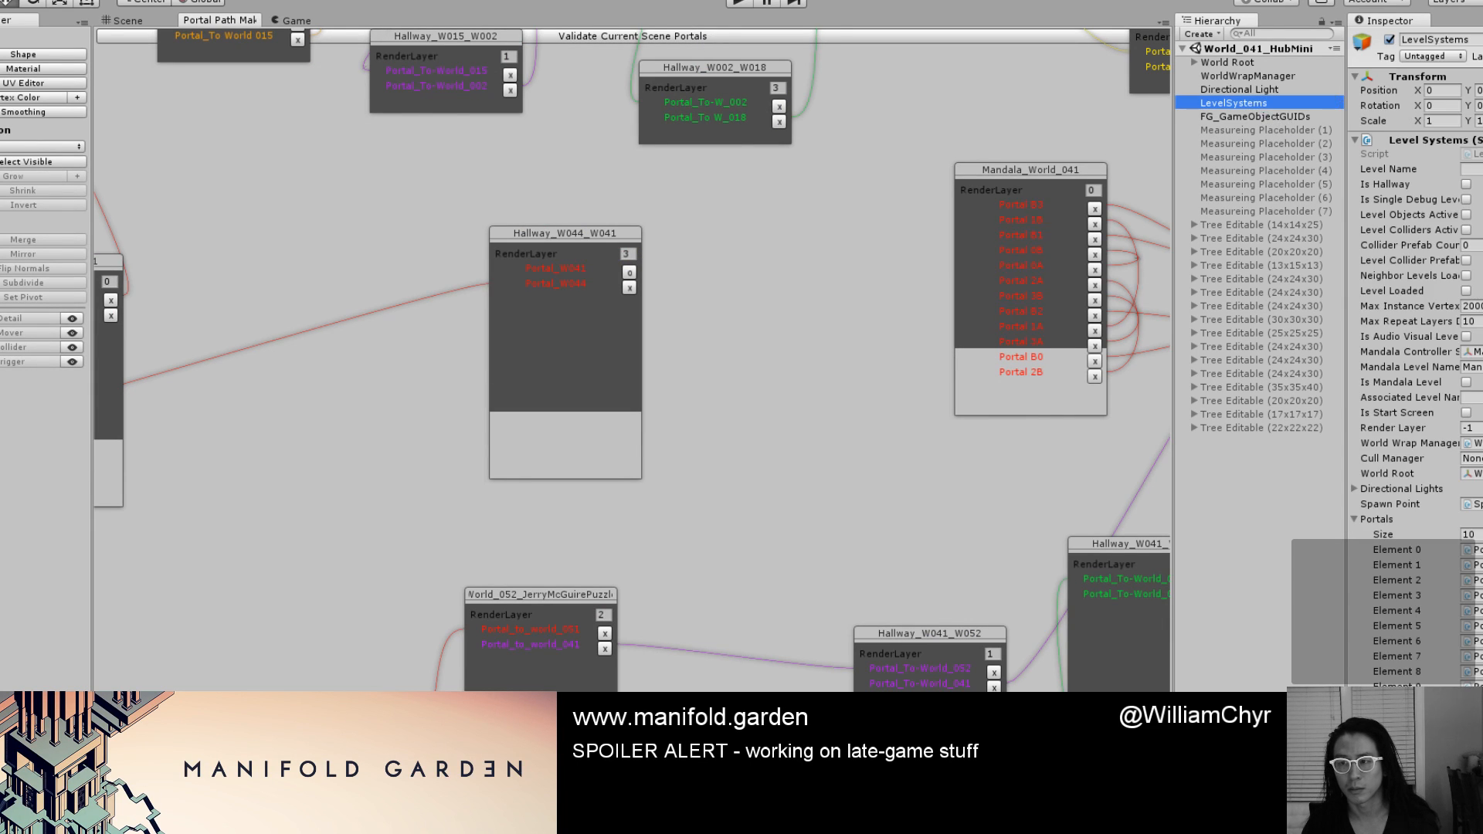
right_click(1458, 140)
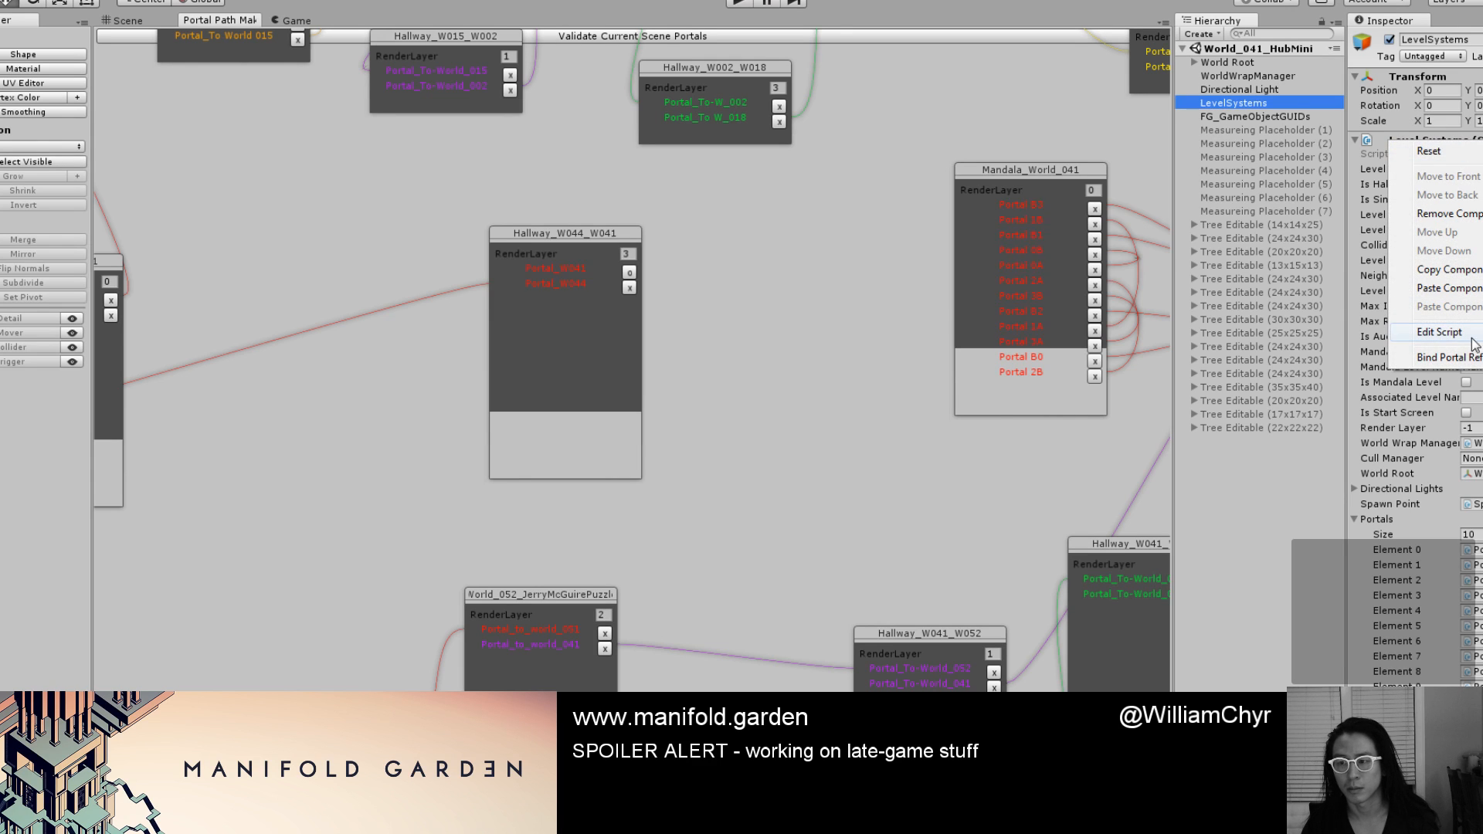
click(1451, 357)
click(553, 35)
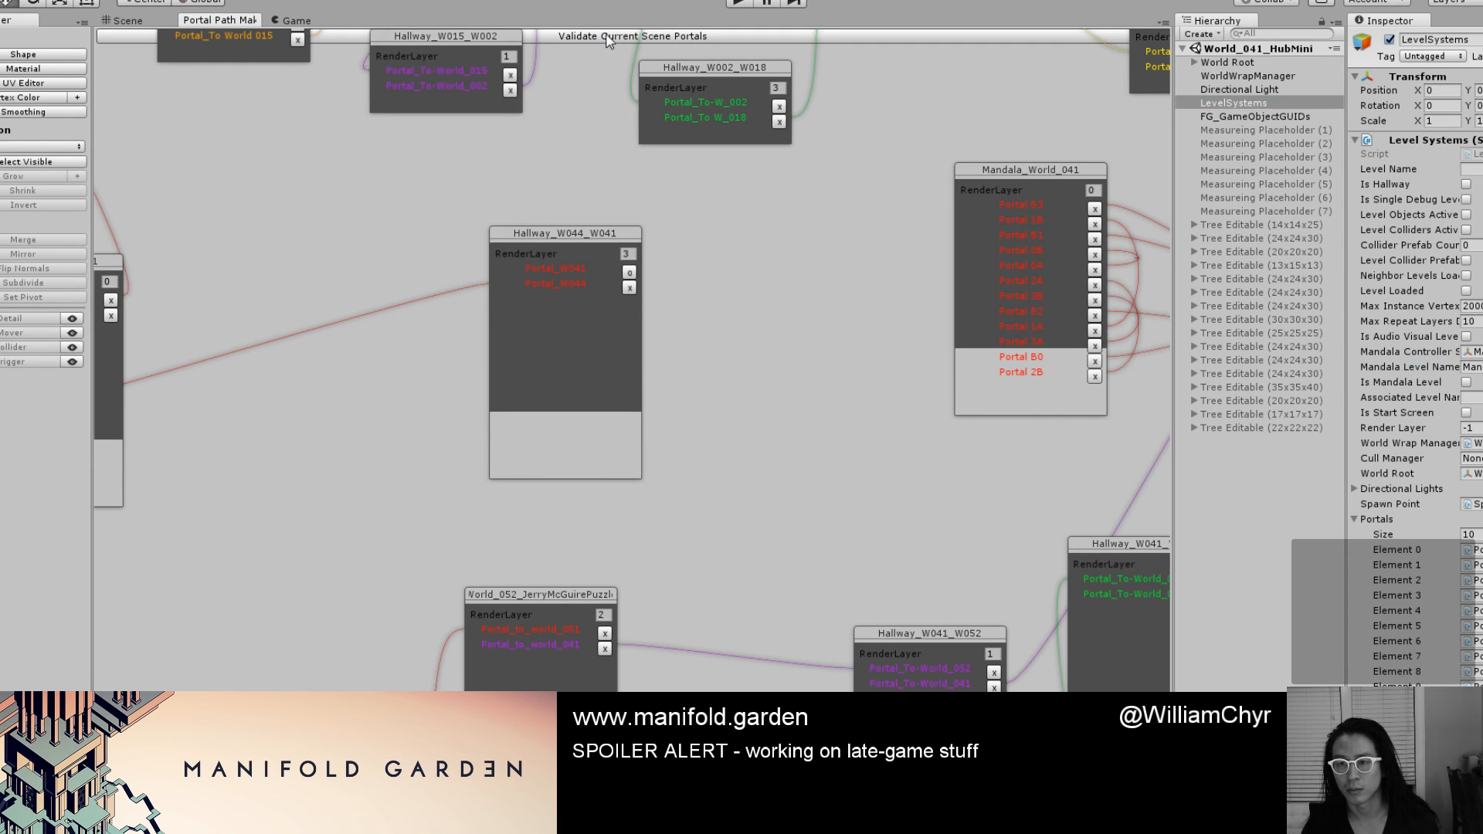
Link World_041_HubMini's Portal_W044 to Portal_W041 of Hallway_W044_W041 in the path map.
middle_drag(774, 267, 563, 277)
middle_drag(1003, 312, 908, 297)
drag(1143, 360, 322, 266)
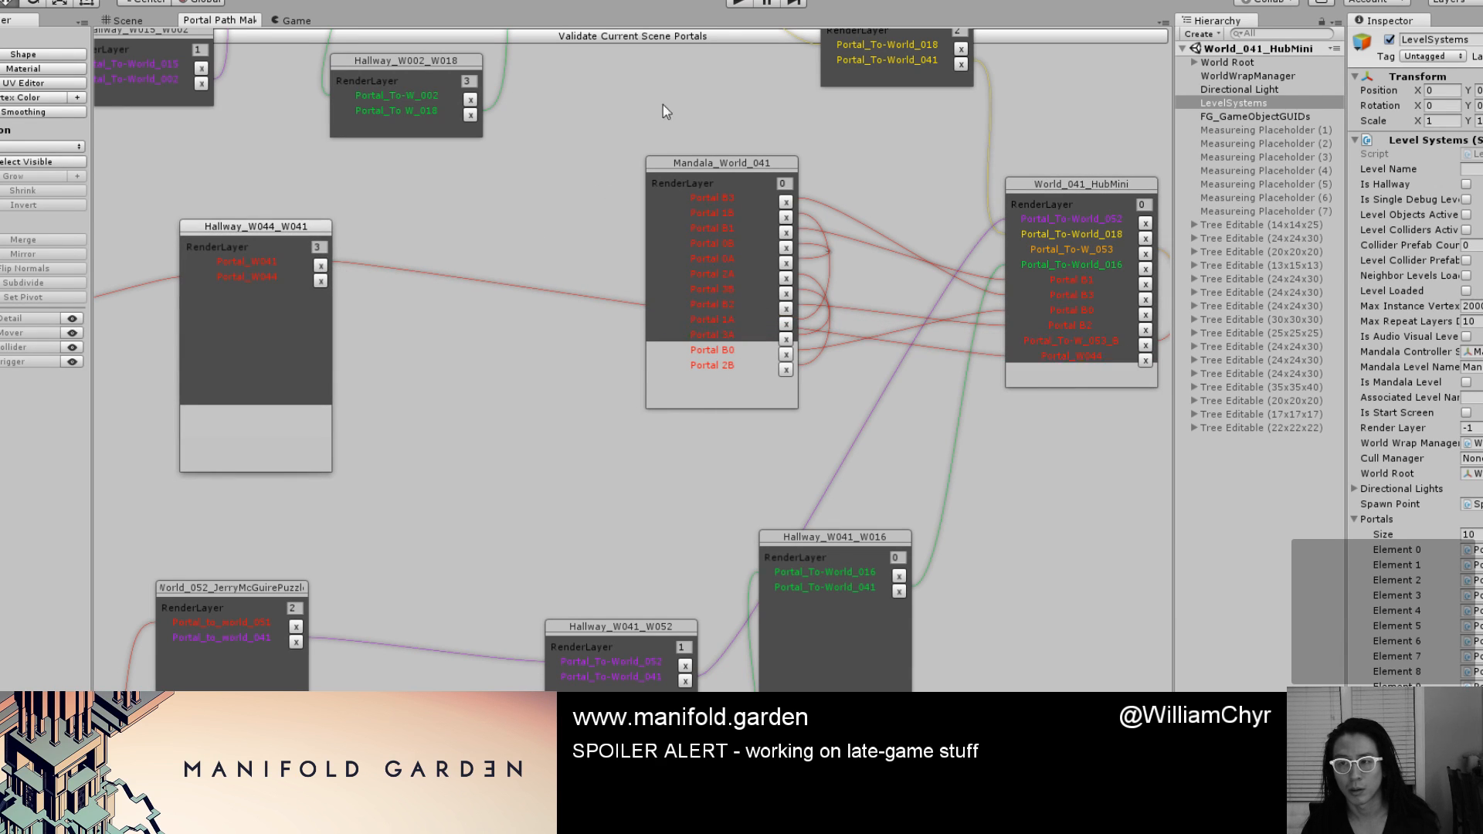
Play-test World_041_HubMini with the game view scaled to 1x, and stop play mode.
click(738, 5)
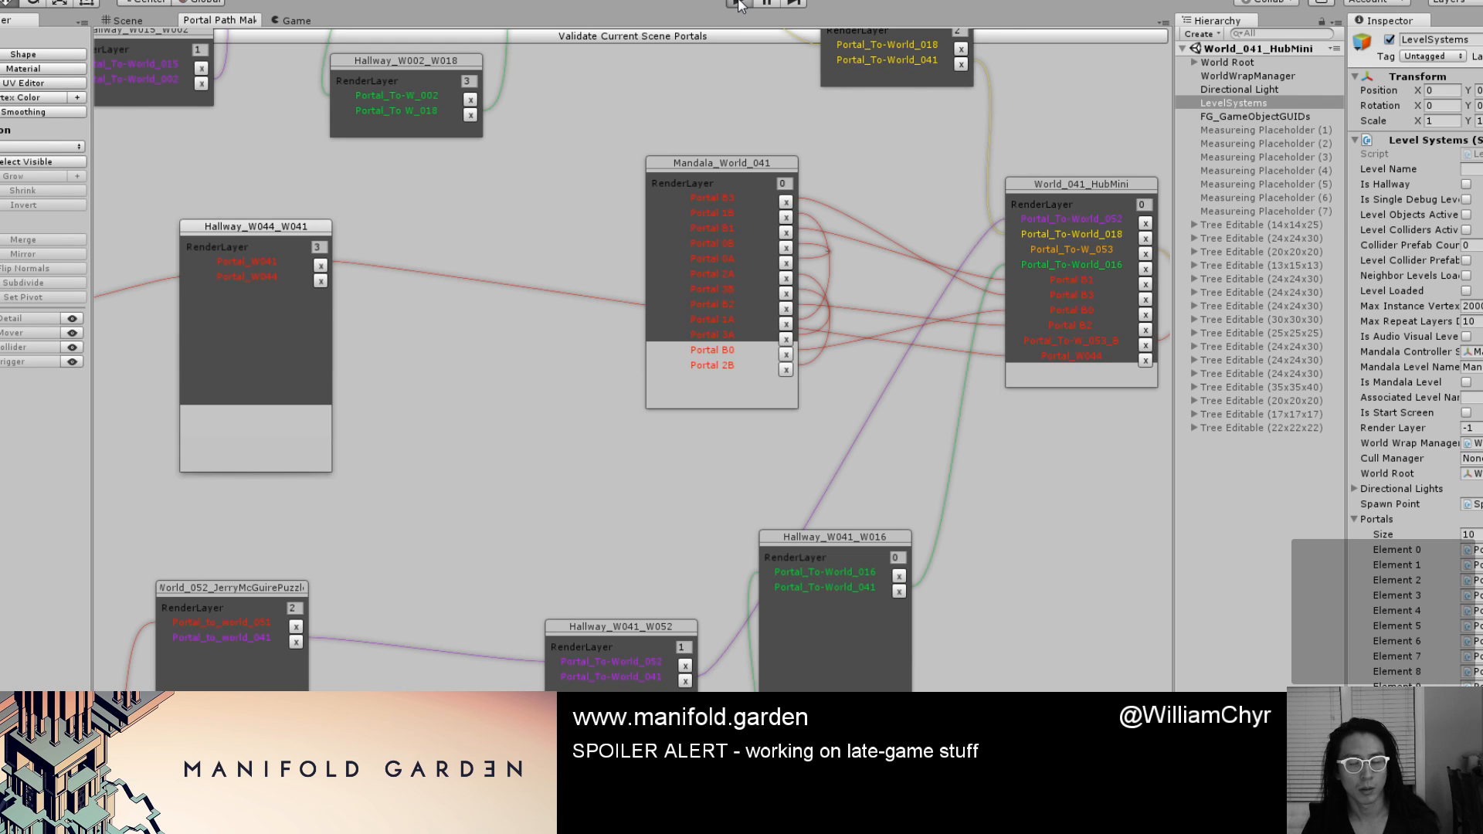
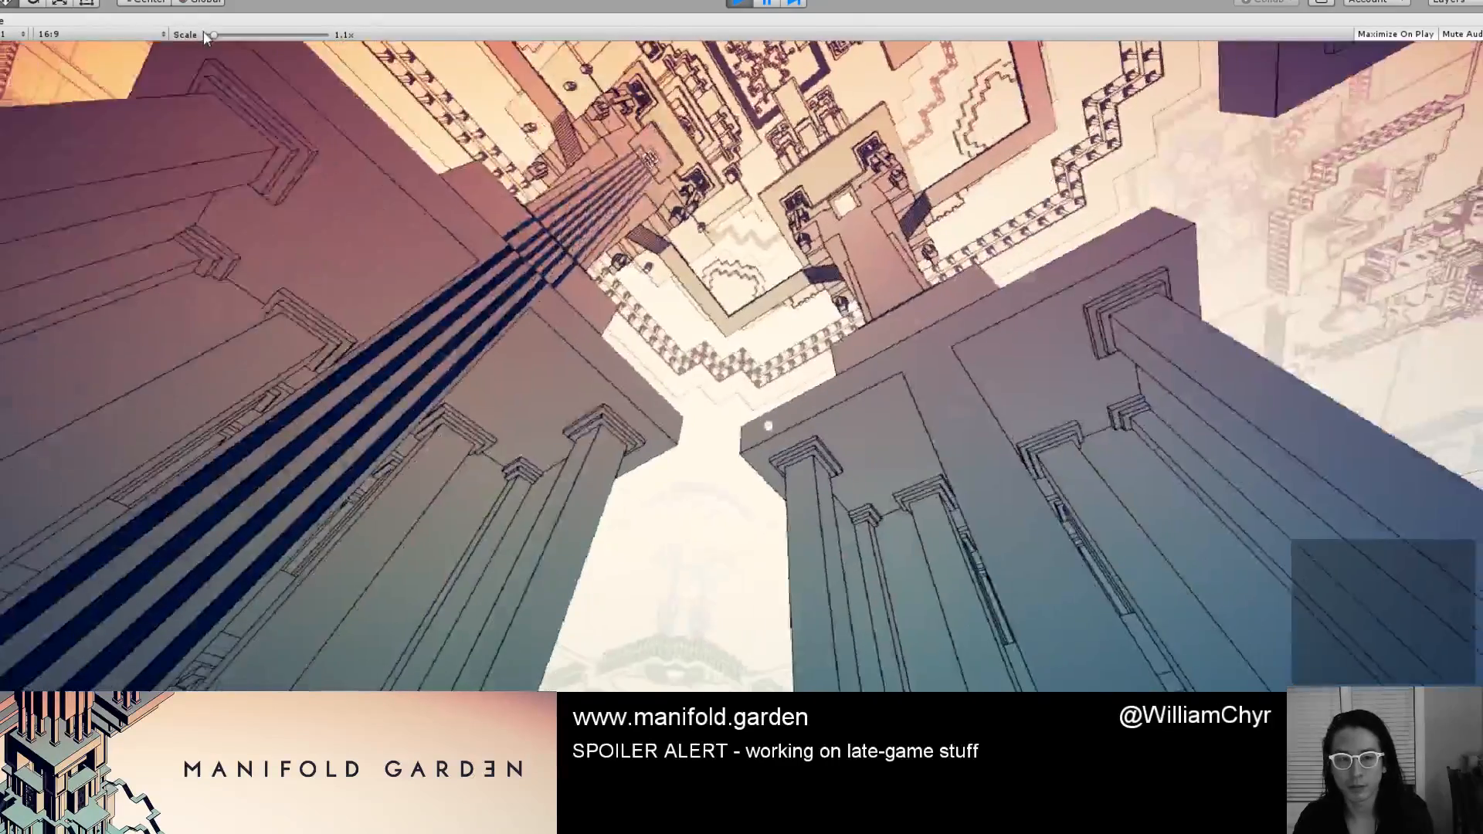
drag(209, 35, 192, 33)
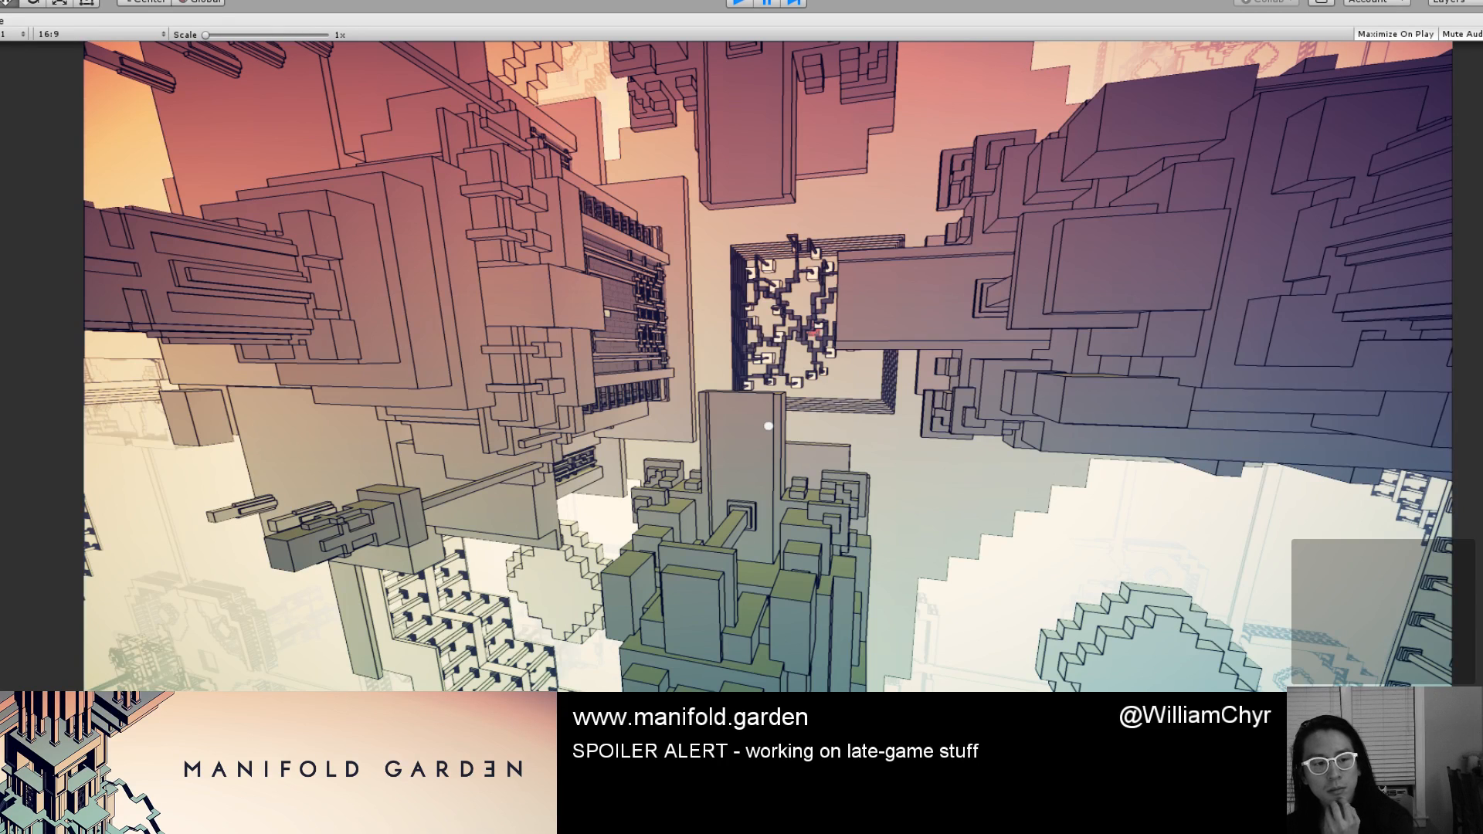
key(ctrl+p)
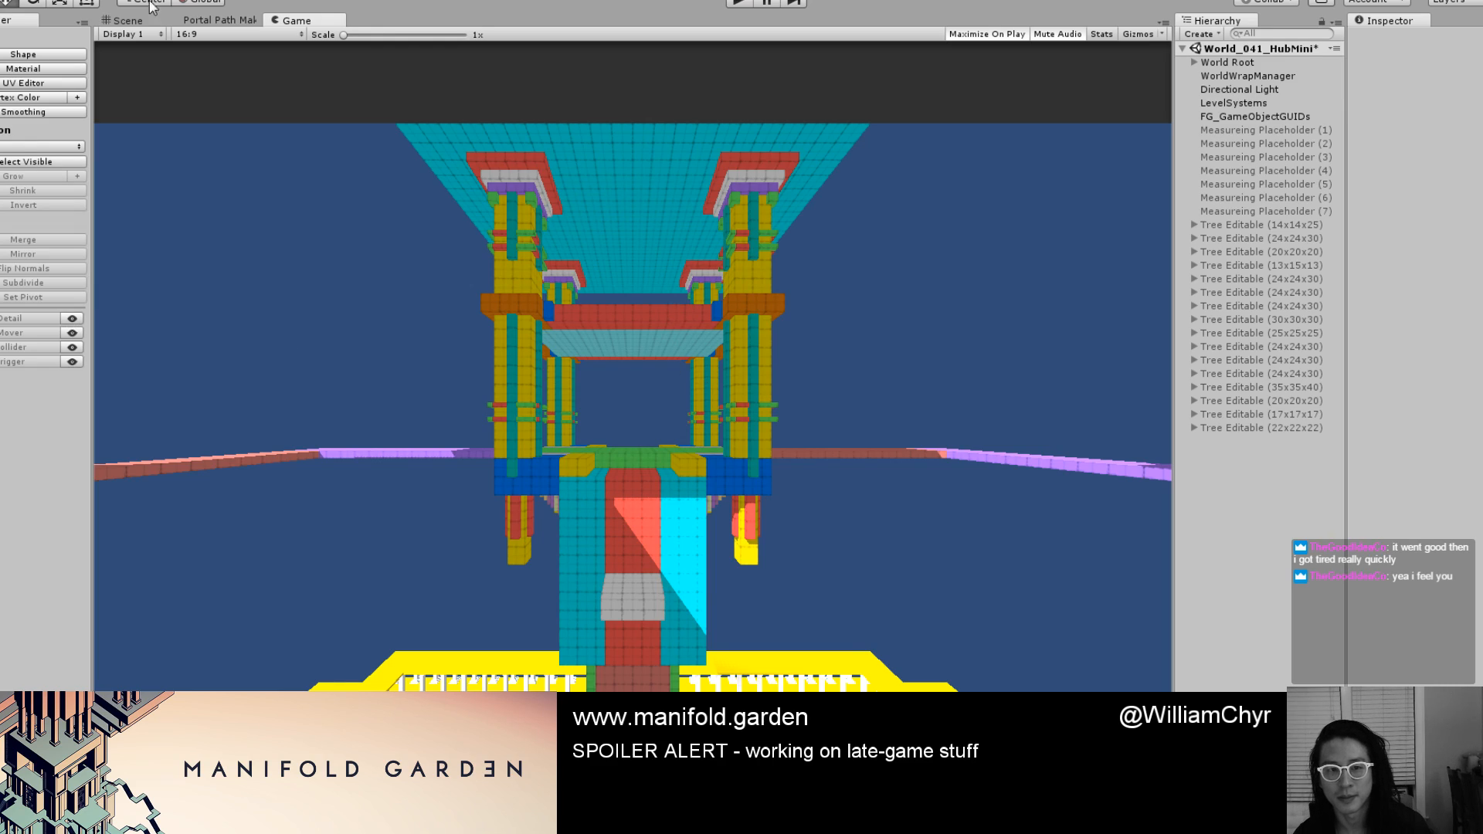
Add a Cube (3-Yellow) pickup object to the World_041_HubMini scene hierarchy below World Root.
click(139, 21)
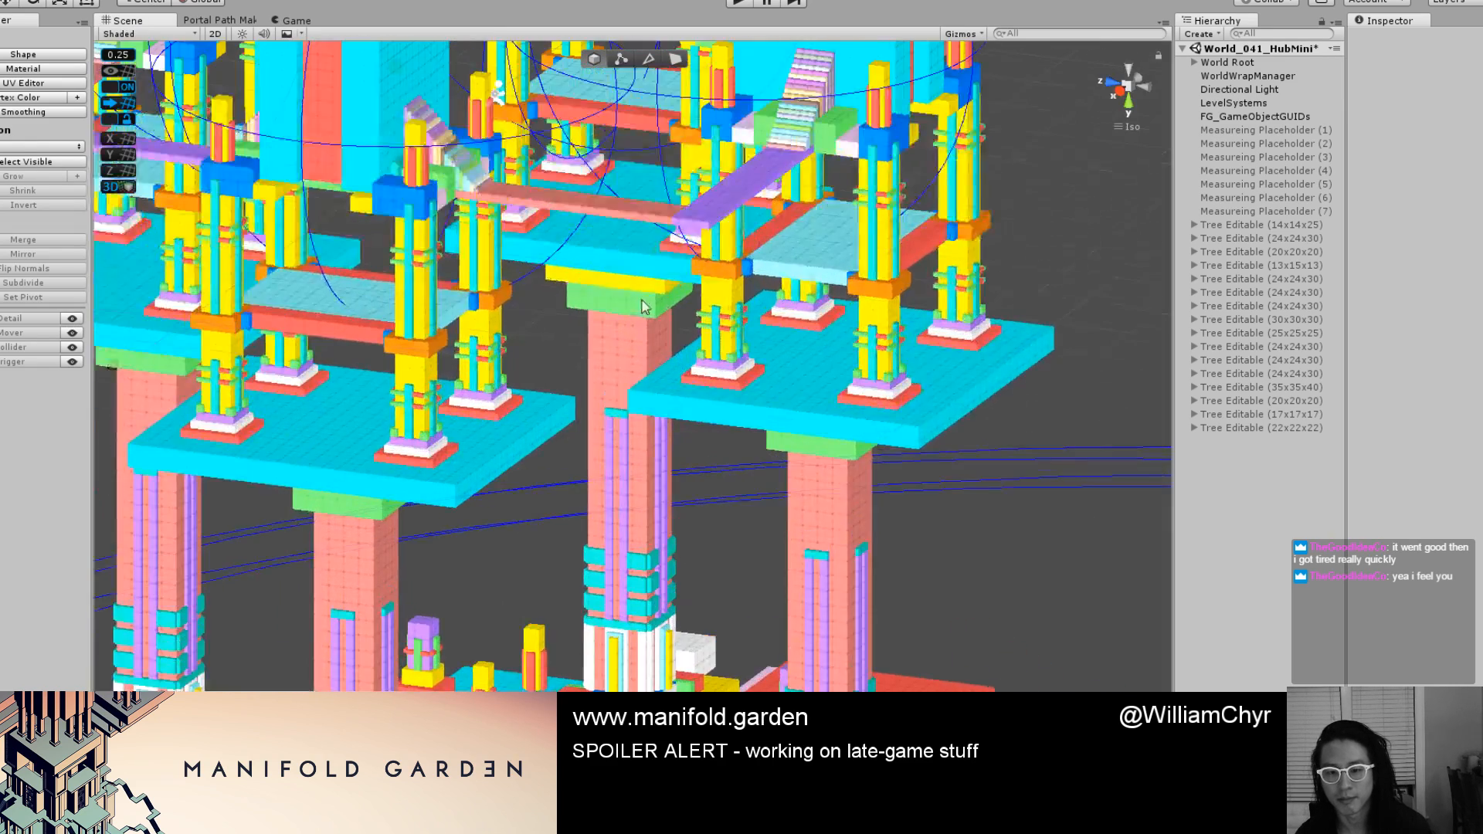
right_drag(643, 306, 634, 531)
scroll(561, 529, down, 10)
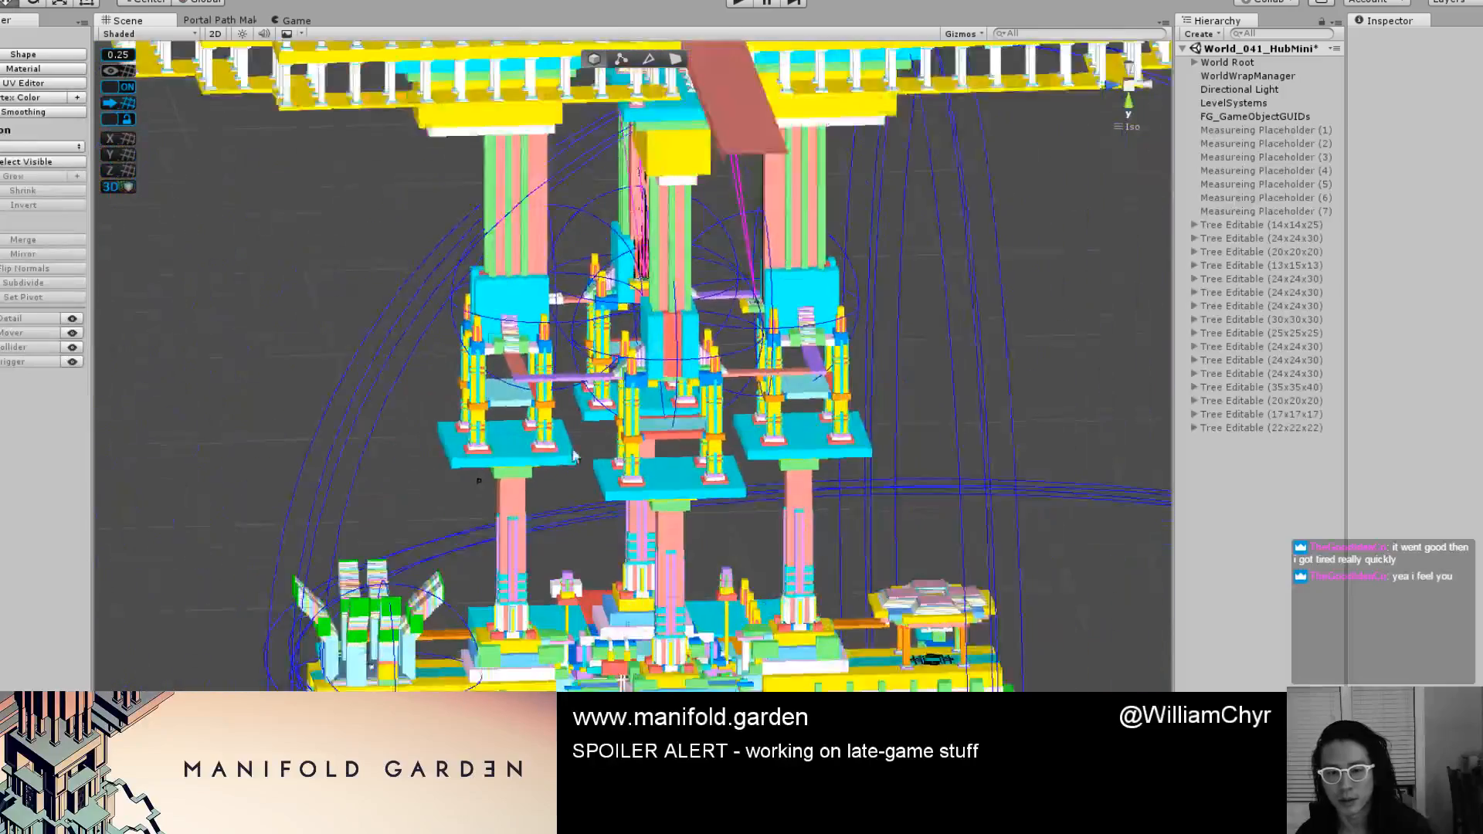
alt+drag(578, 440, 478, 588)
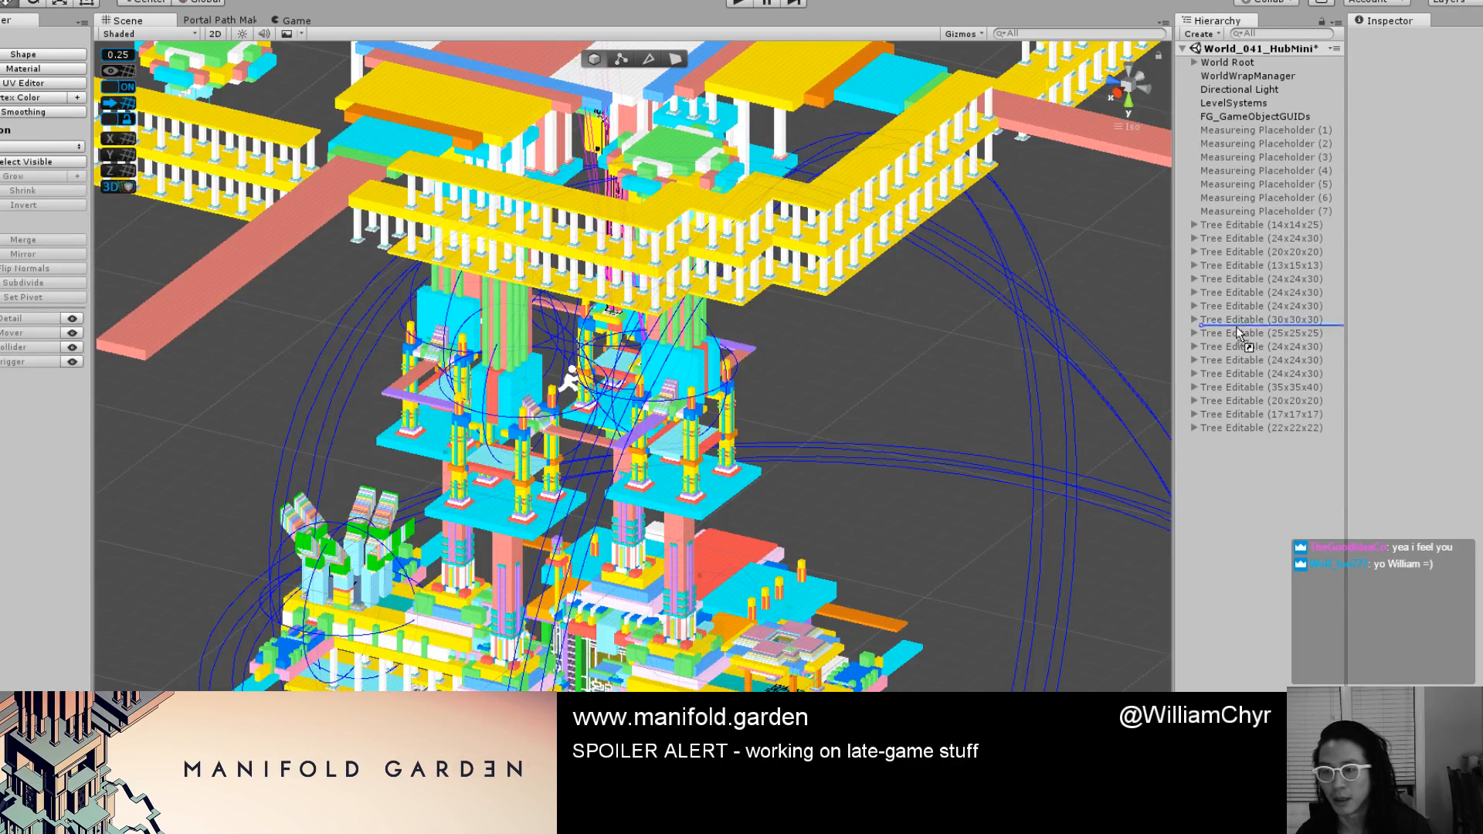
click(334, 554)
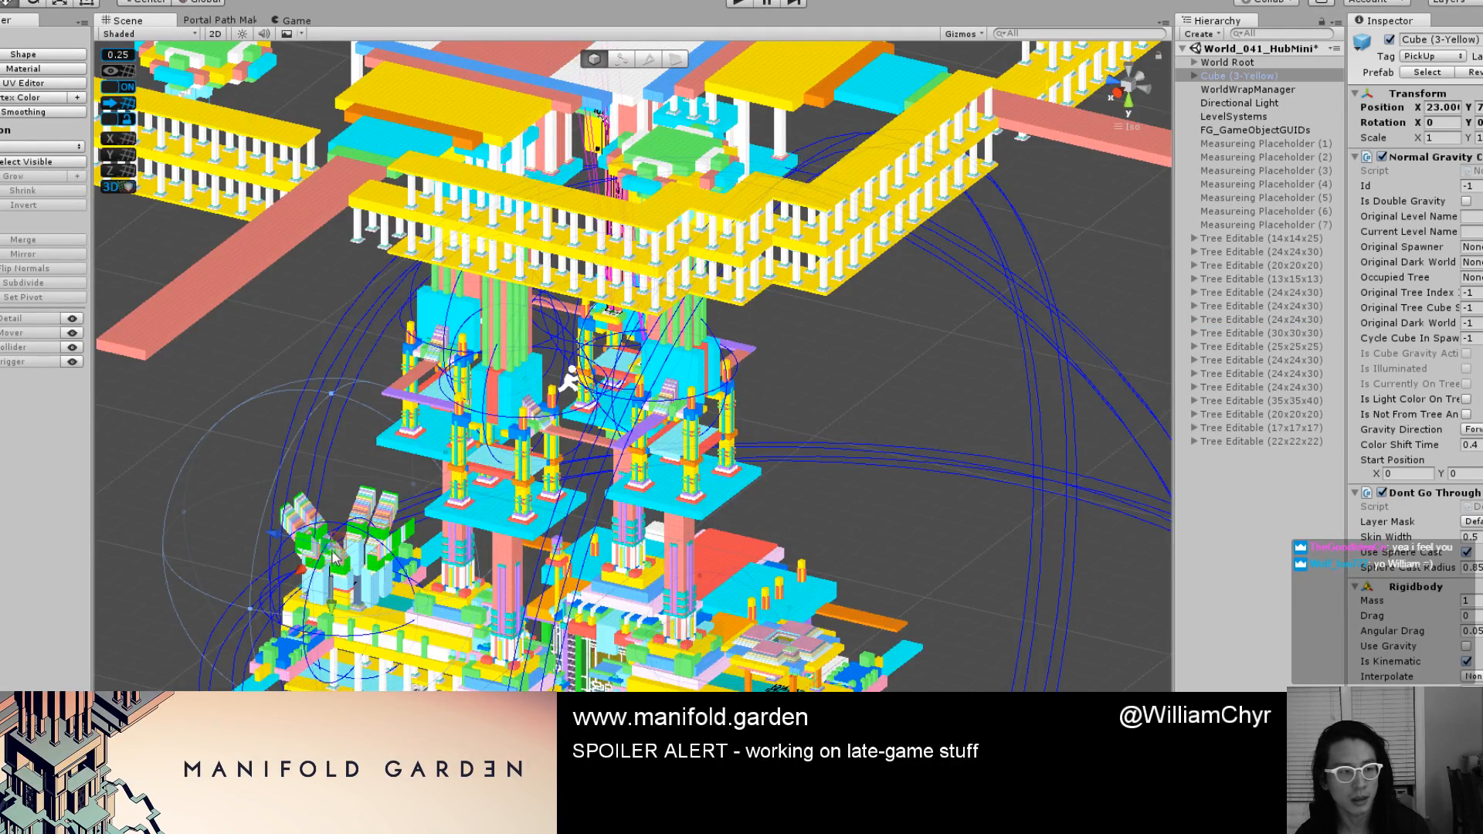
Move Cube (3-Yellow) to X -5 among the light-blue pillars of the green-topped structure and place it inside World Root.
key(f)
scroll(360, 539, down, 5)
alt+drag(360, 540, 552, 459)
drag(402, 463, 719, 609)
key(f)
scroll(720, 528, down, 10)
scroll(720, 527, up, 4)
scroll(708, 585, down, 14)
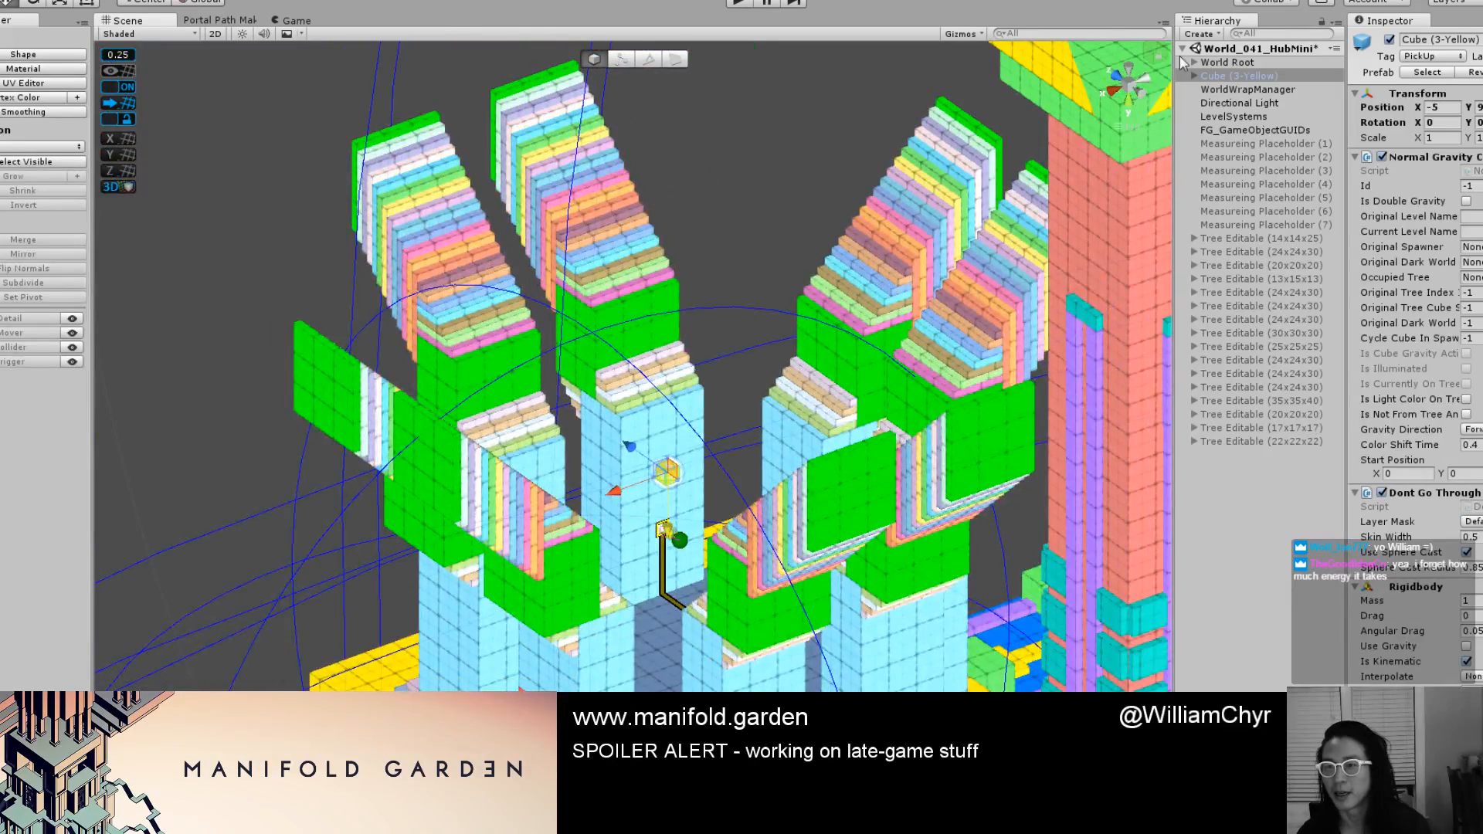
click(1247, 75)
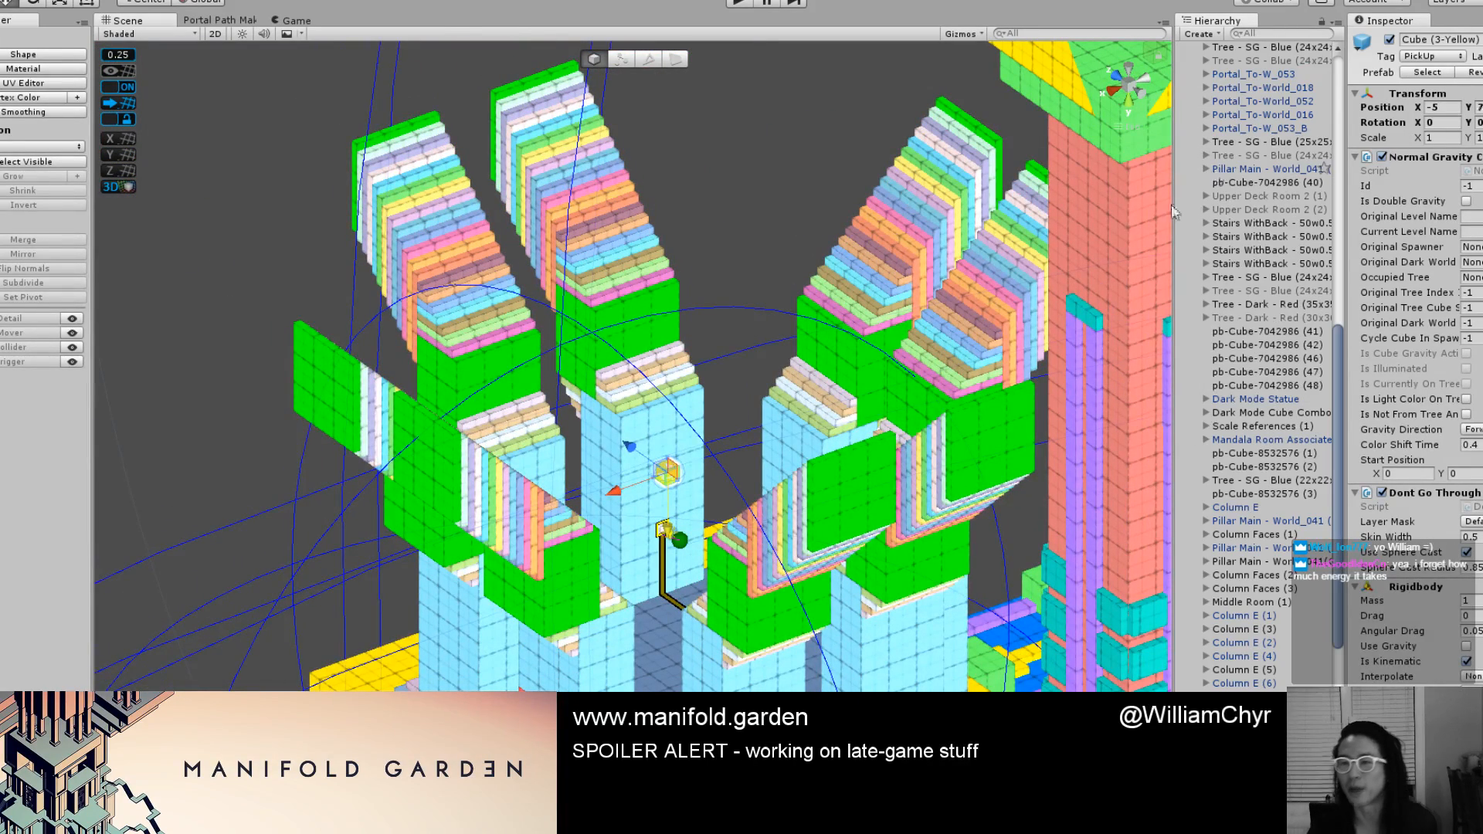
Start play mode and test walking and switching gravity among the tall columns.
click(739, 2)
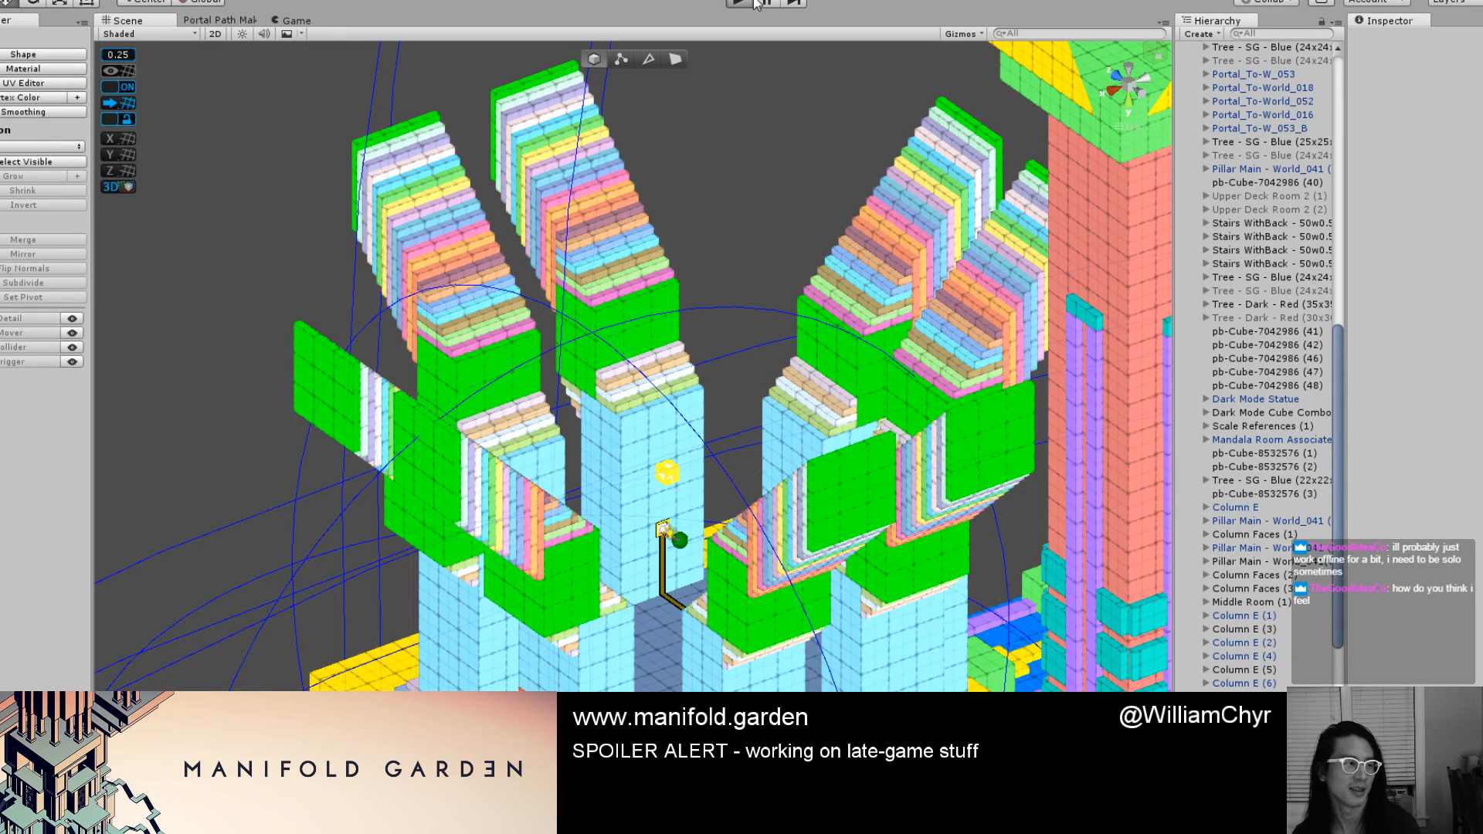
click(756, 3)
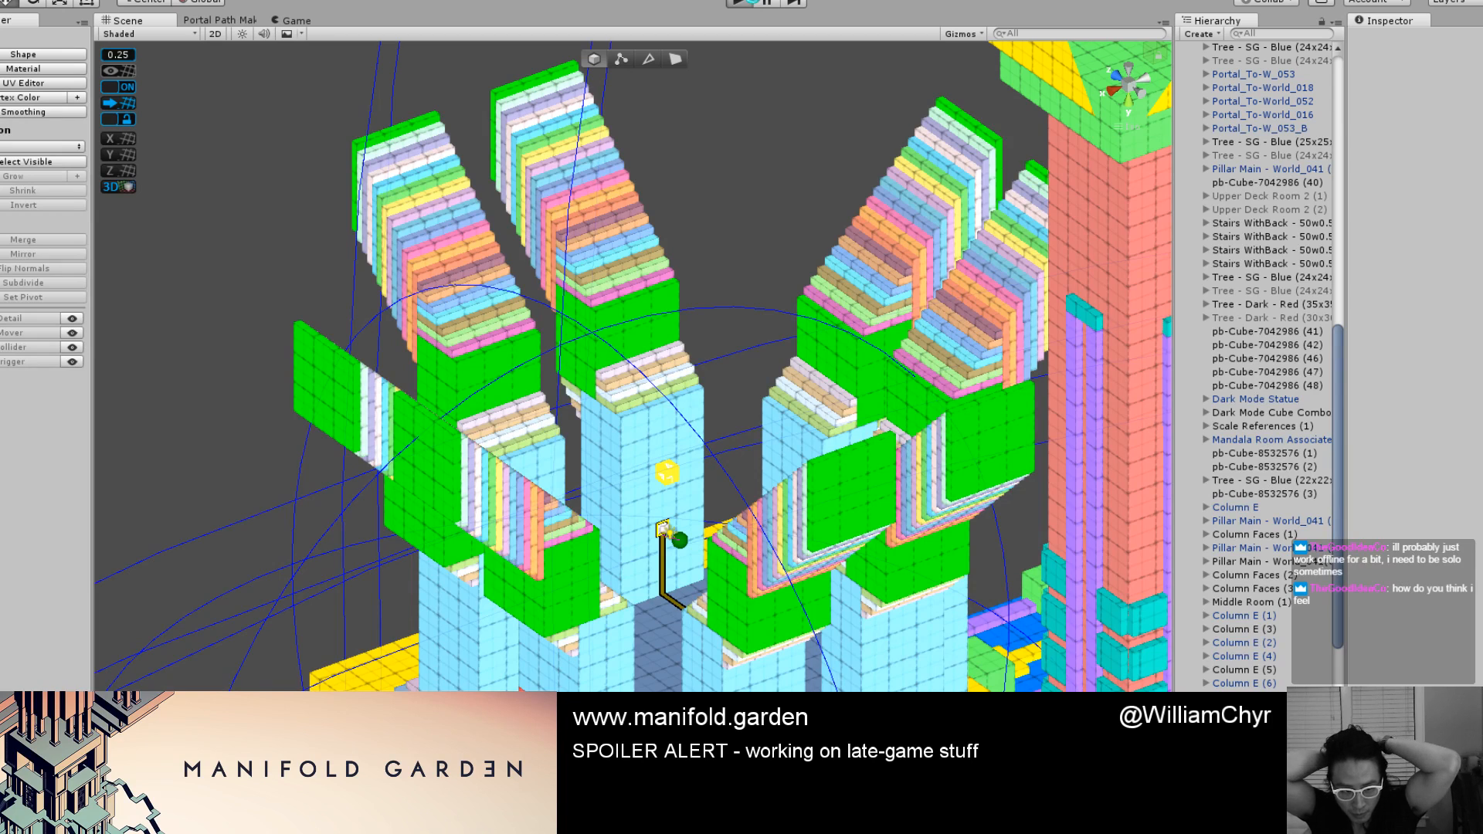
click(756, 3)
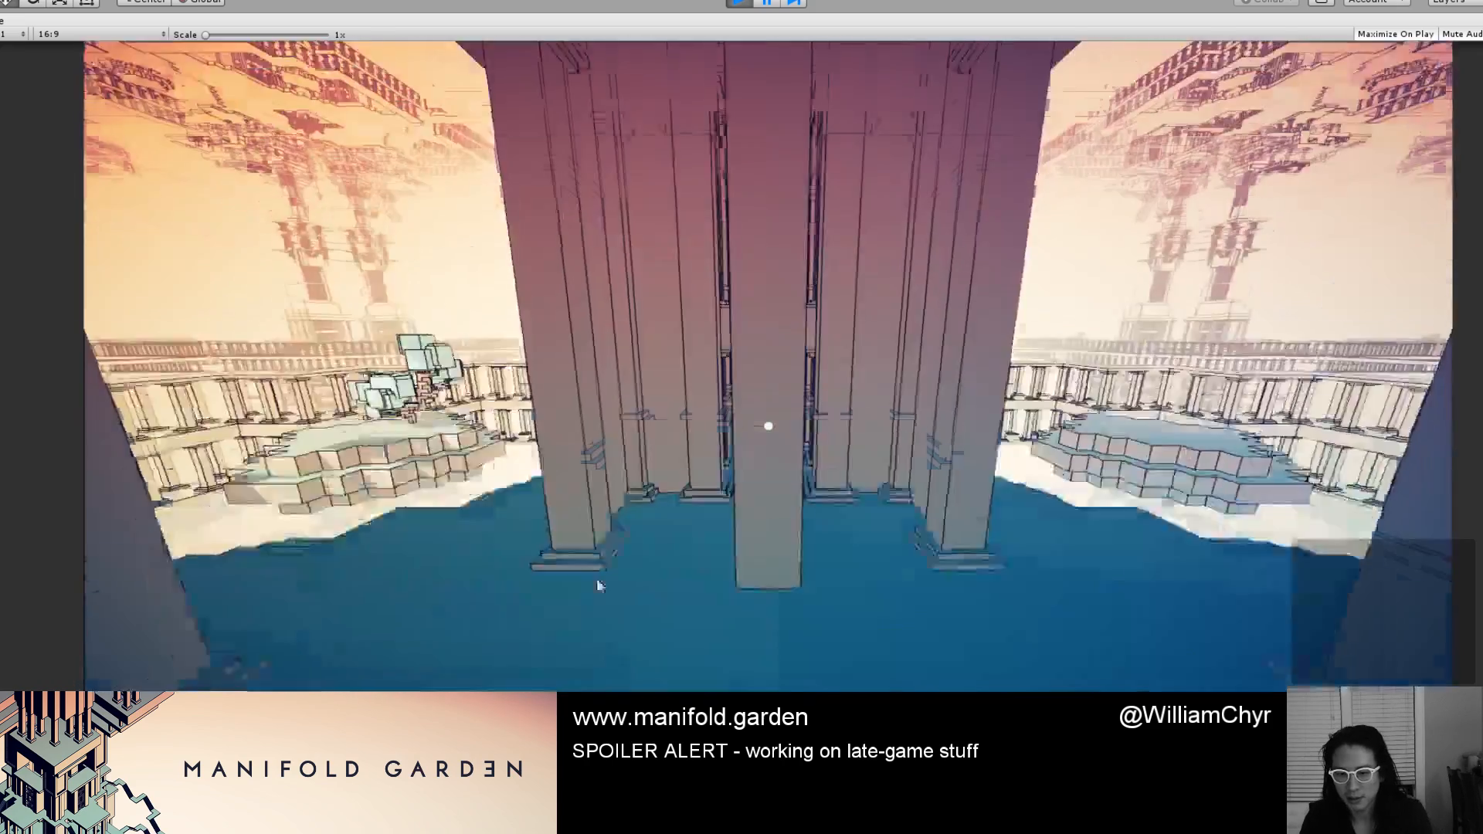
key(w)
key(w)
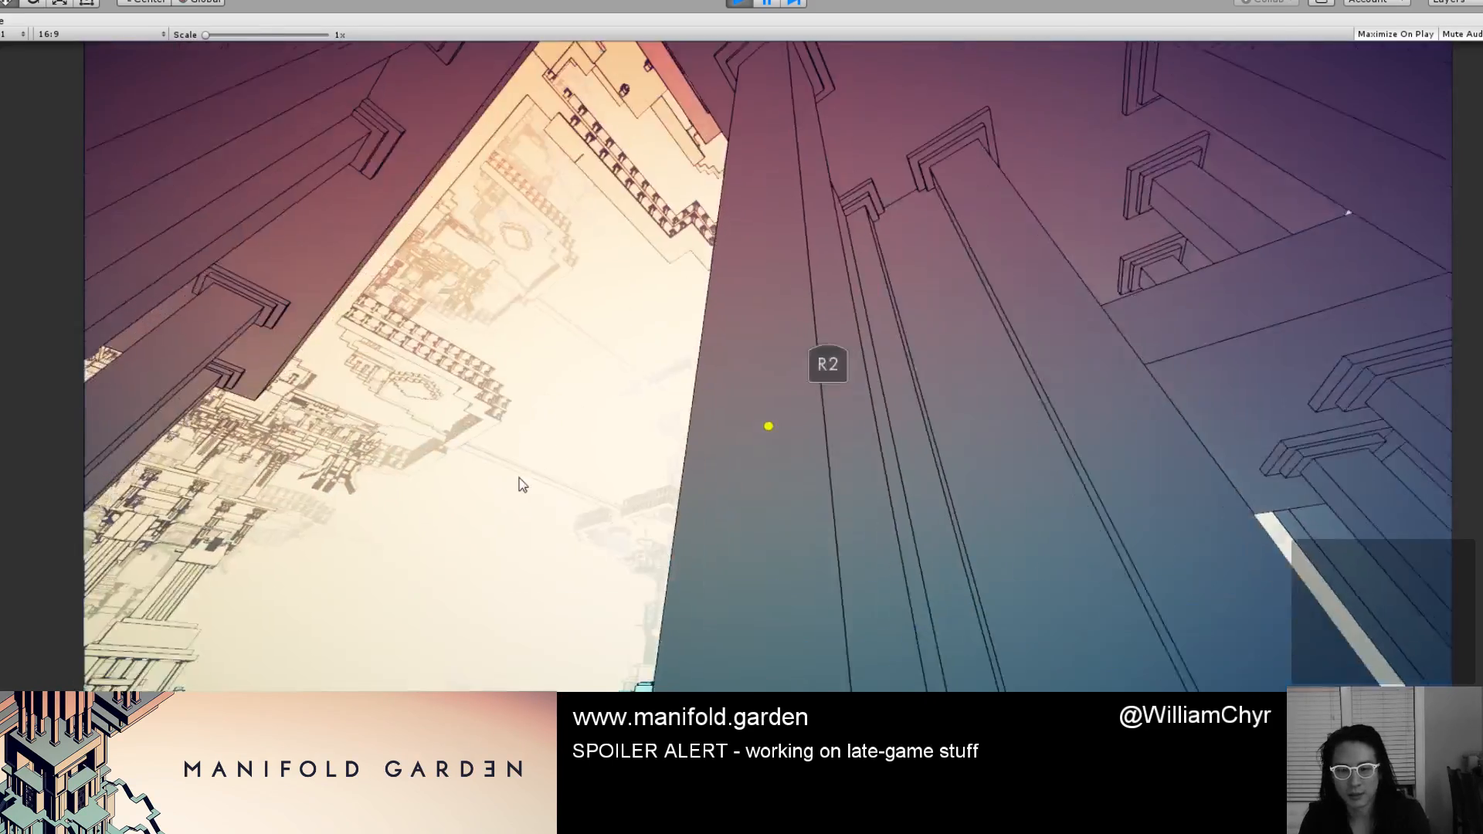
key(space)
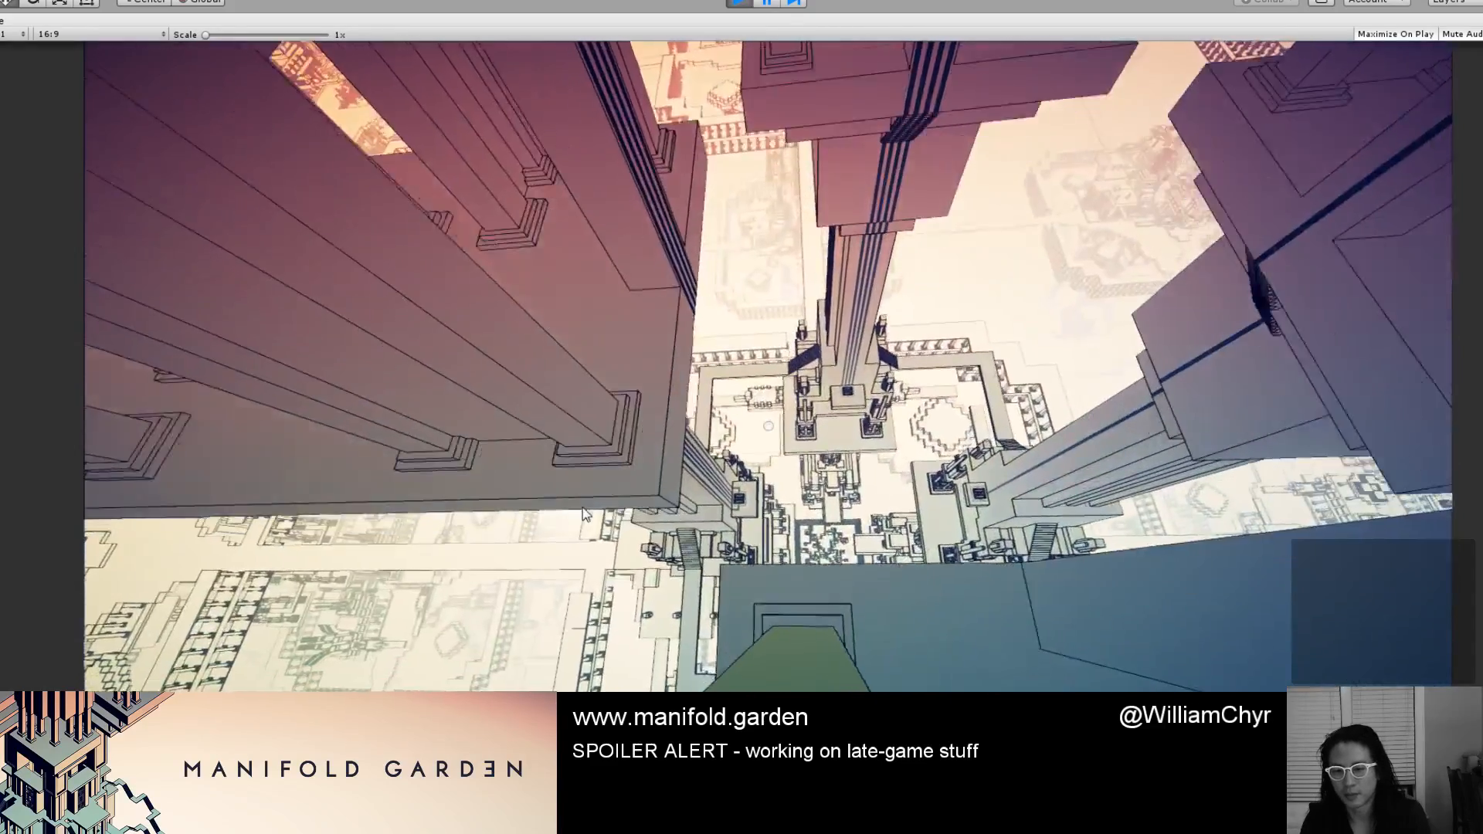
key(space)
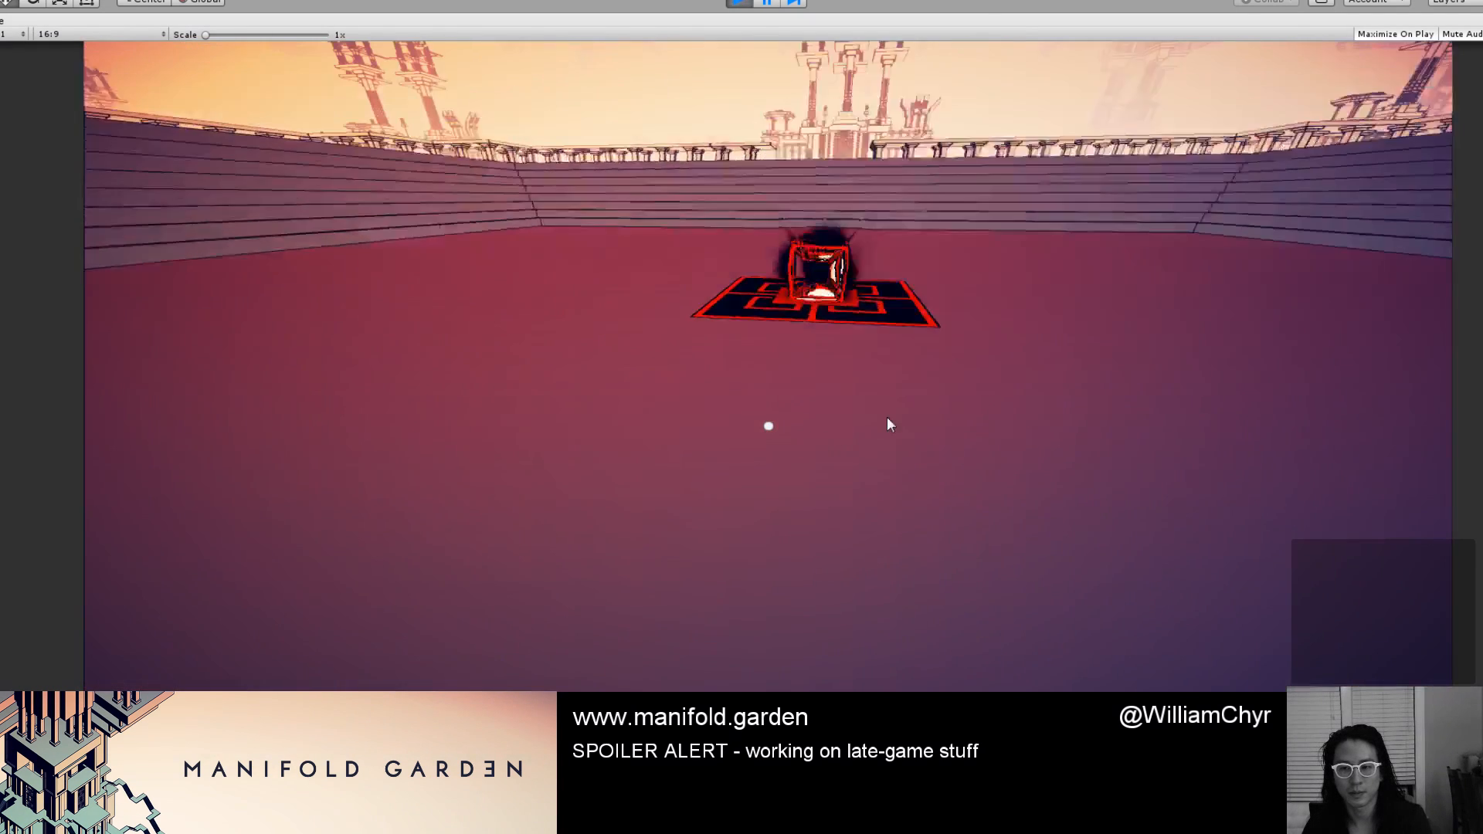
Play-test picking up the dark red-edged cube, carrying it through the world and setting it on the red socket.
key(w)
click(897, 400)
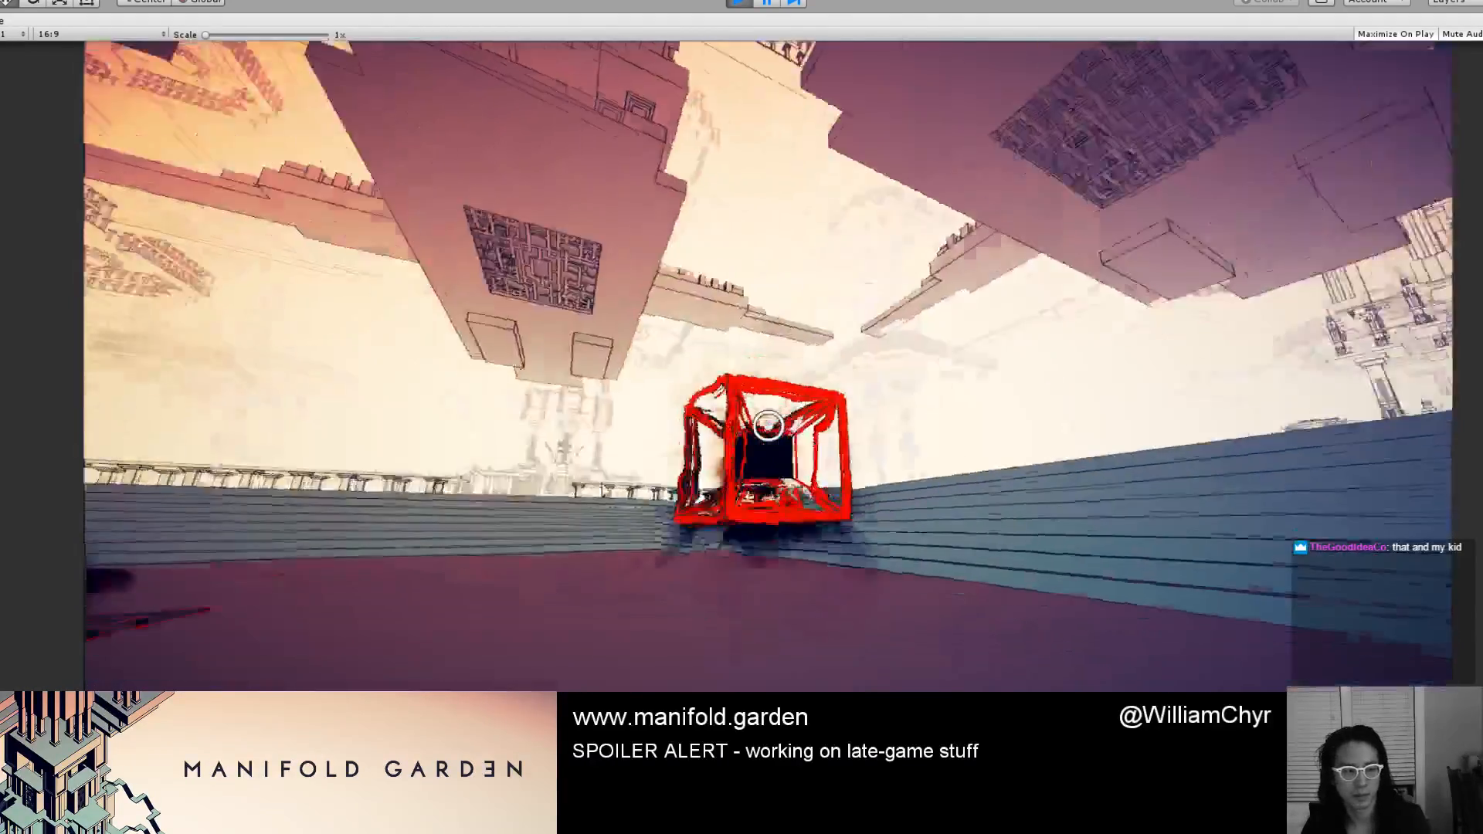
key(w)
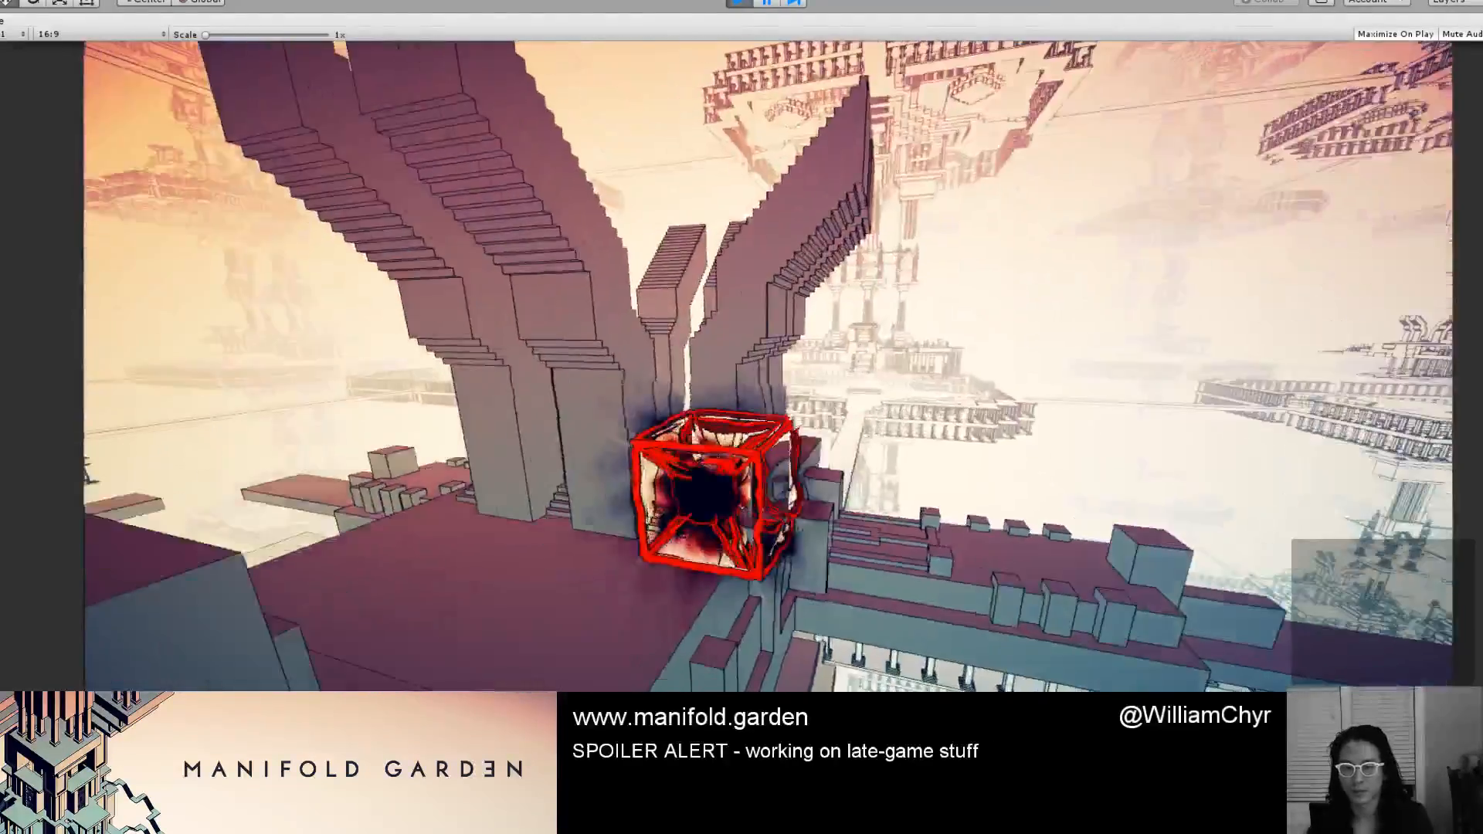
key(w)
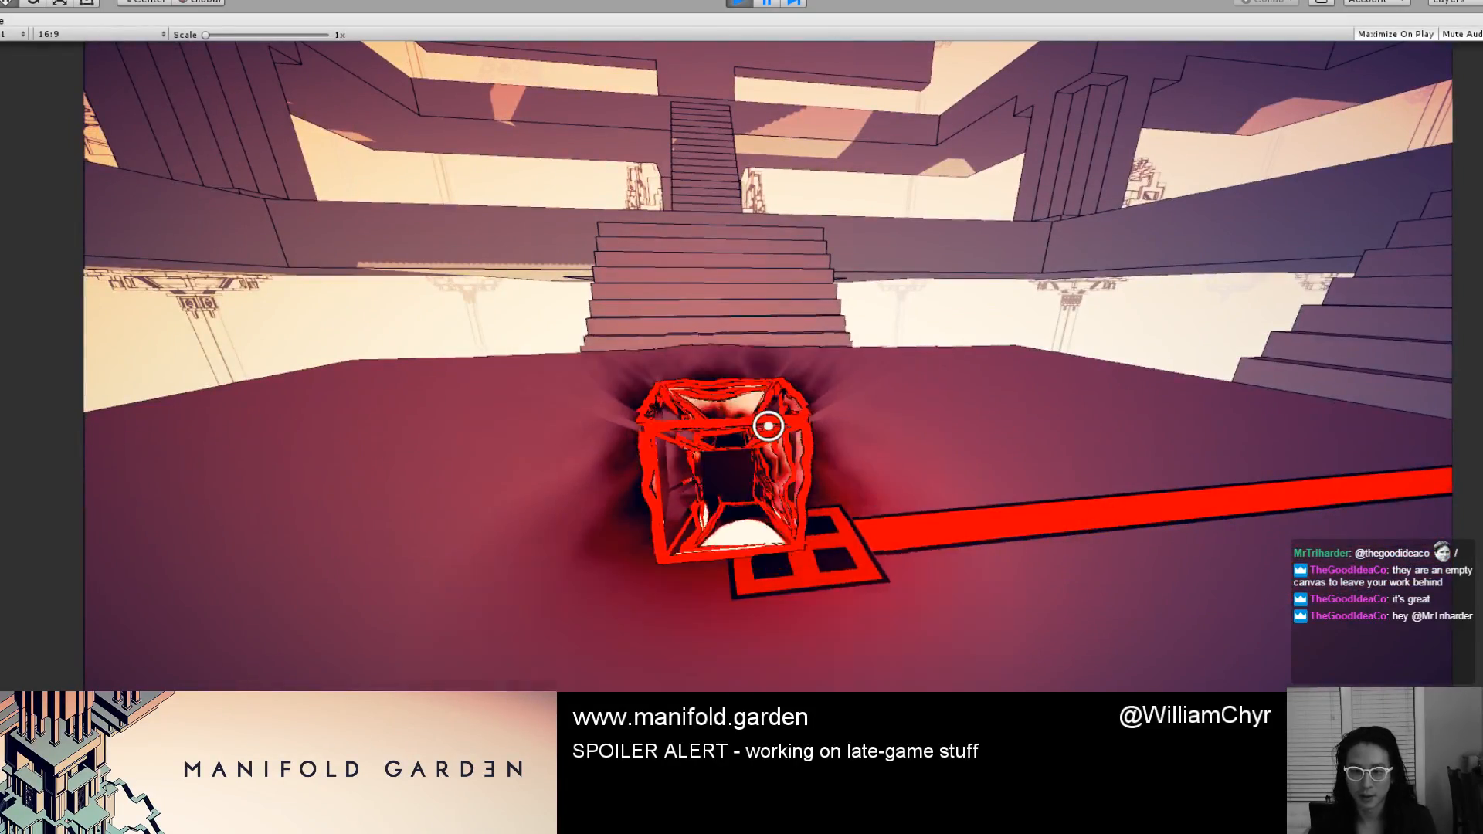
click(768, 426)
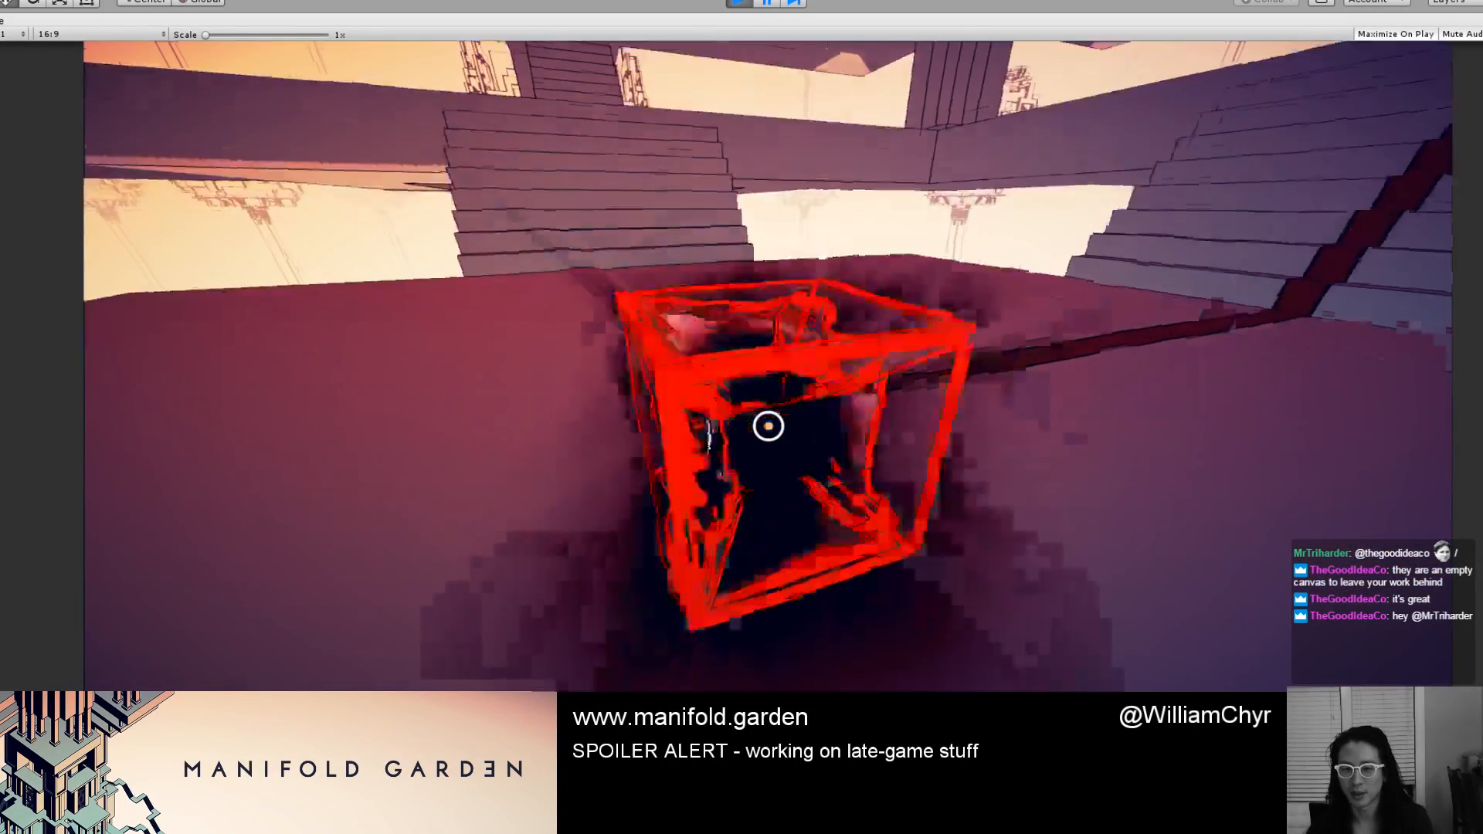
click(768, 426)
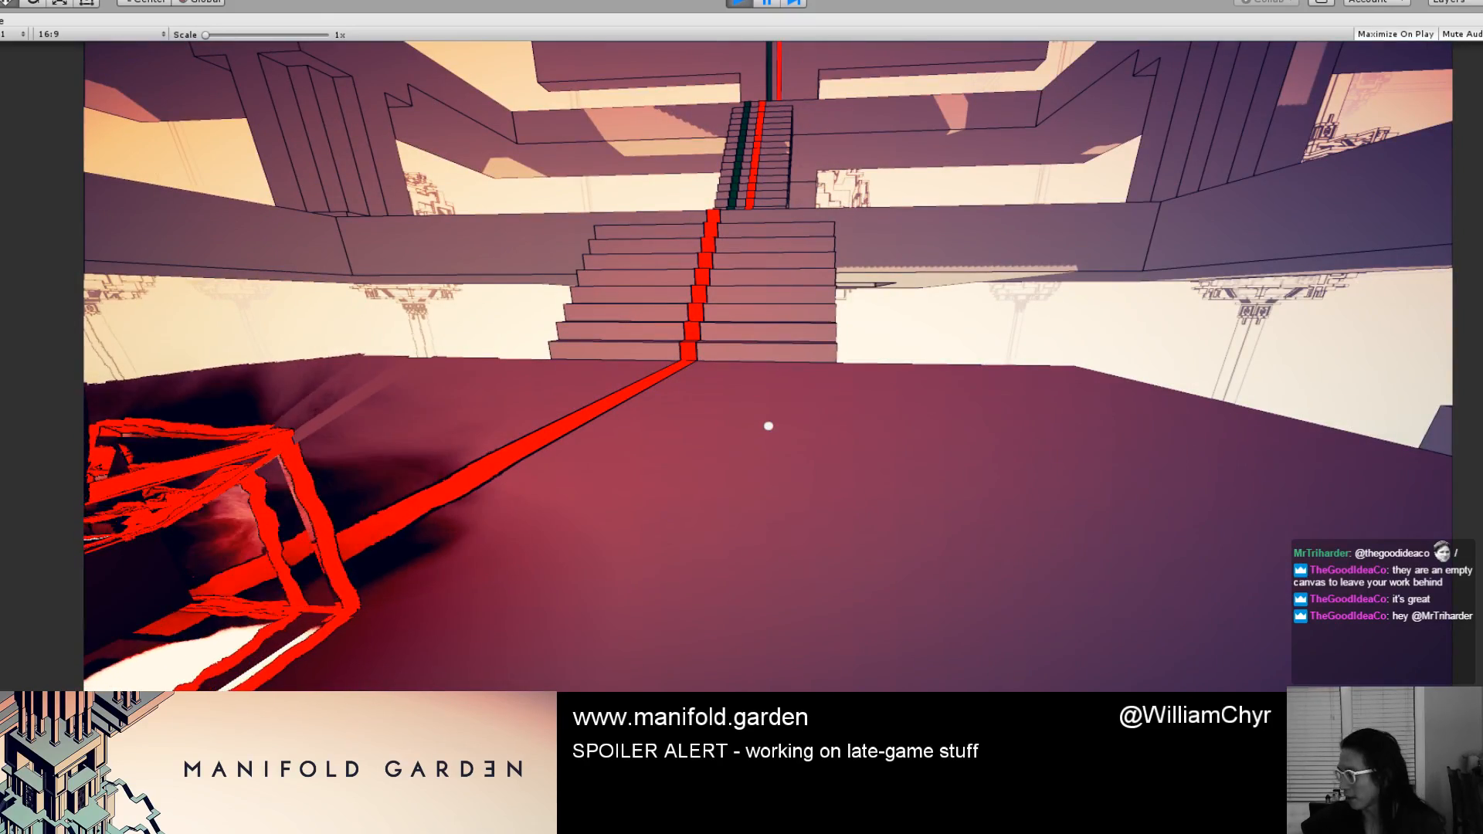
Follow the lit red line up the stairs in play mode, return to the central platform and retest the cube on its socket.
key(w)
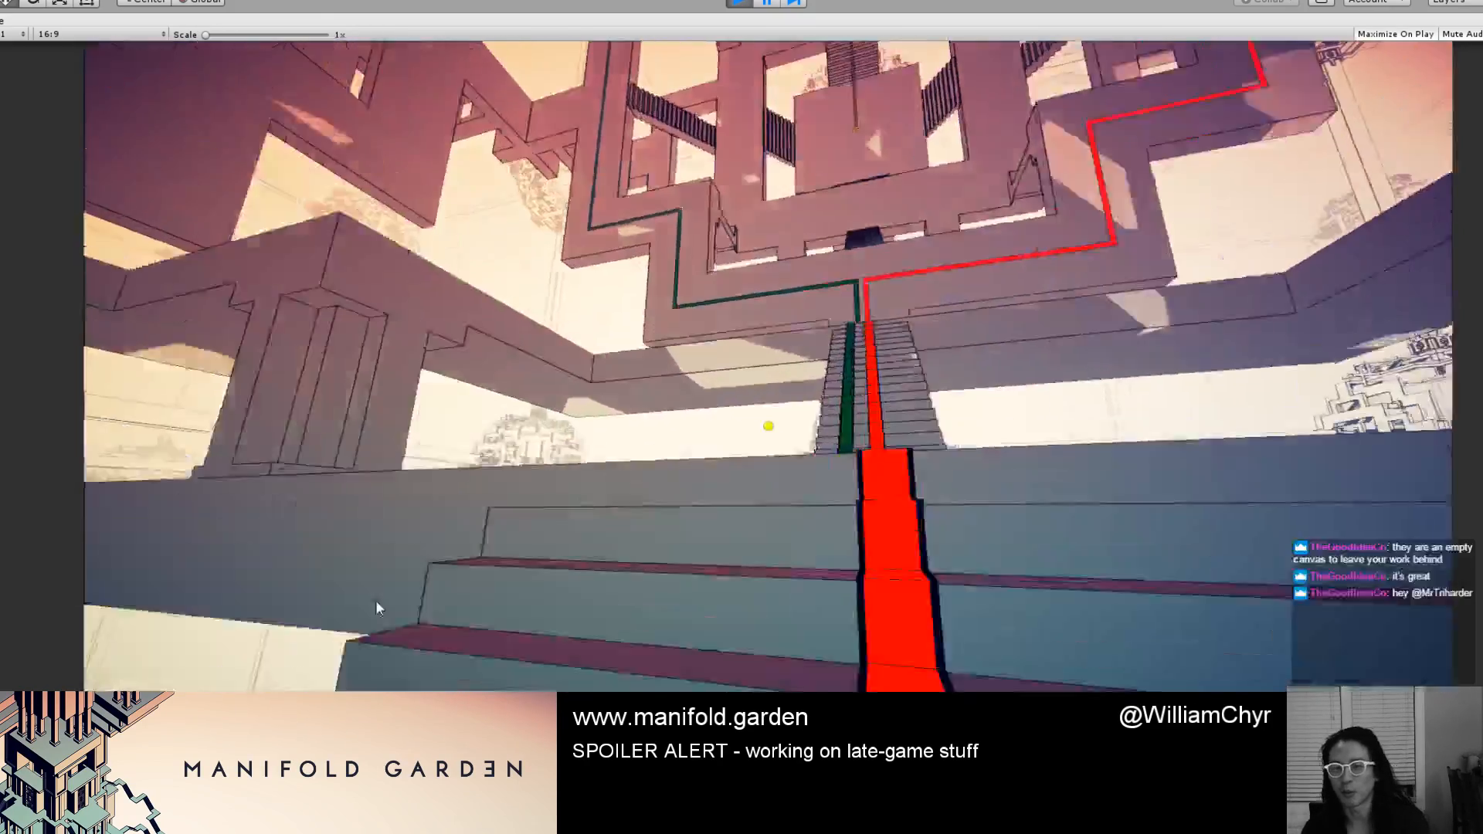
key(w)
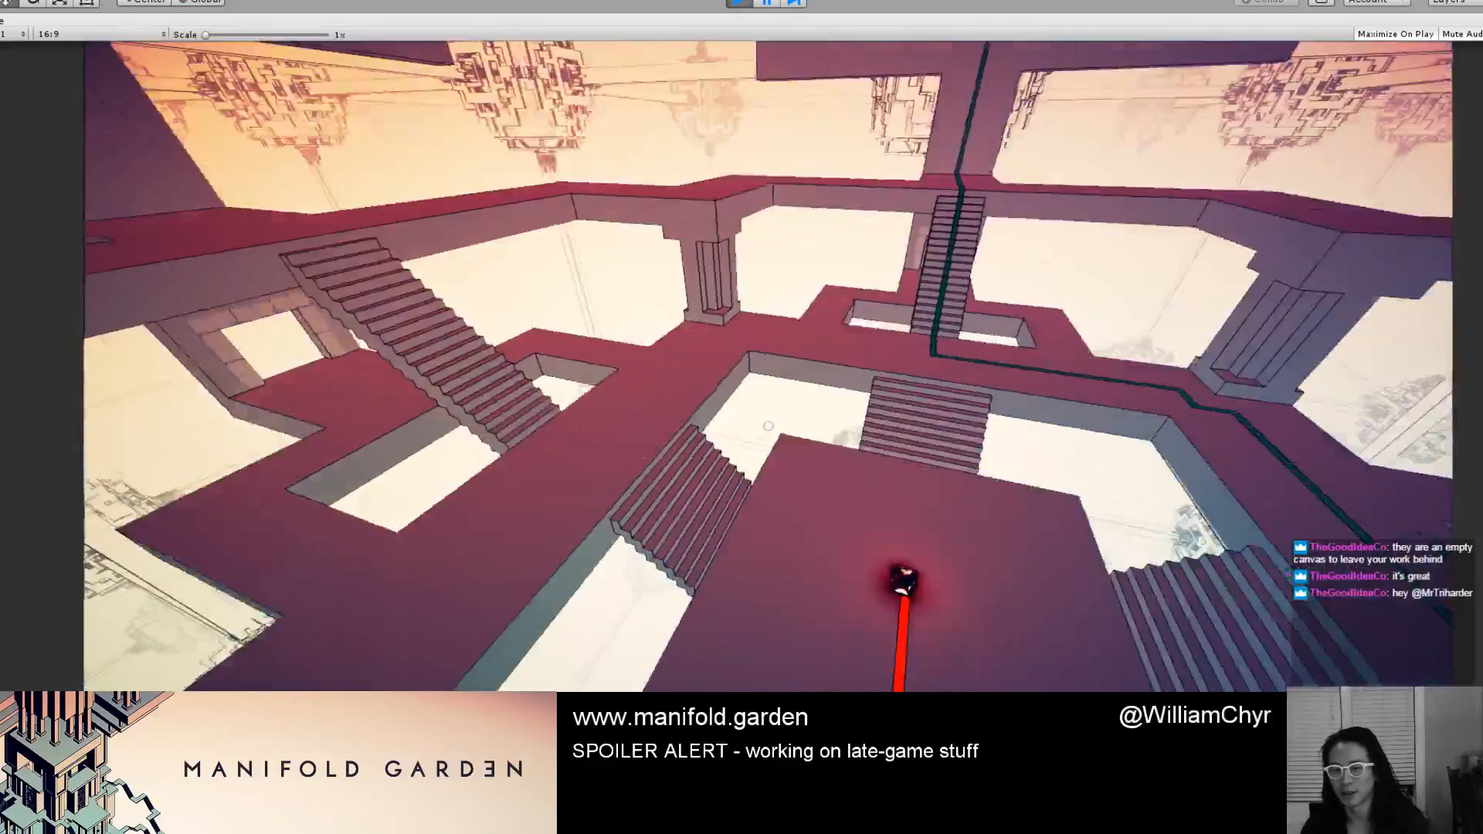
key(w)
key(w)
key(w)
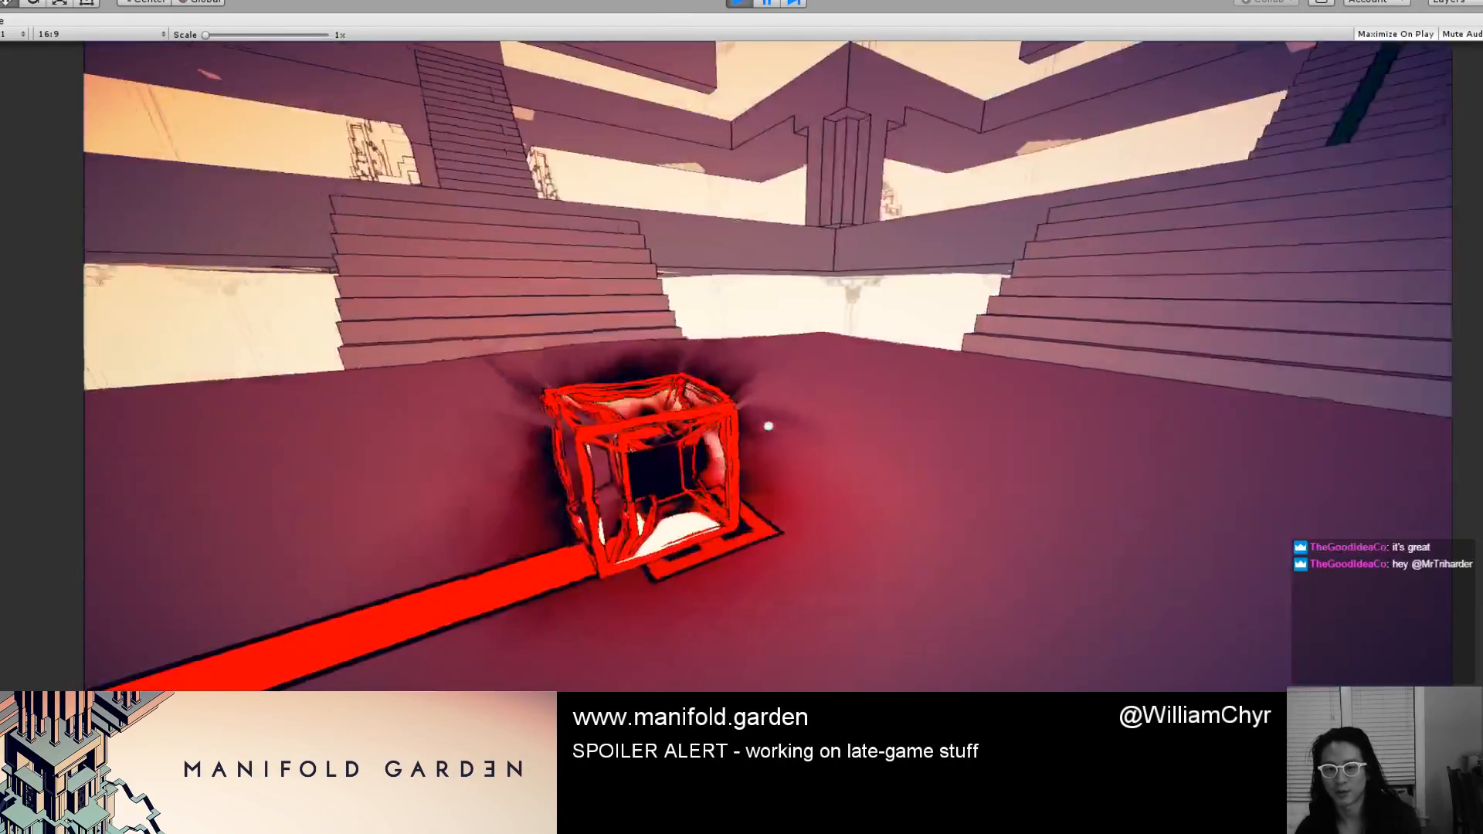
key(s)
click(768, 426)
click(767, 426)
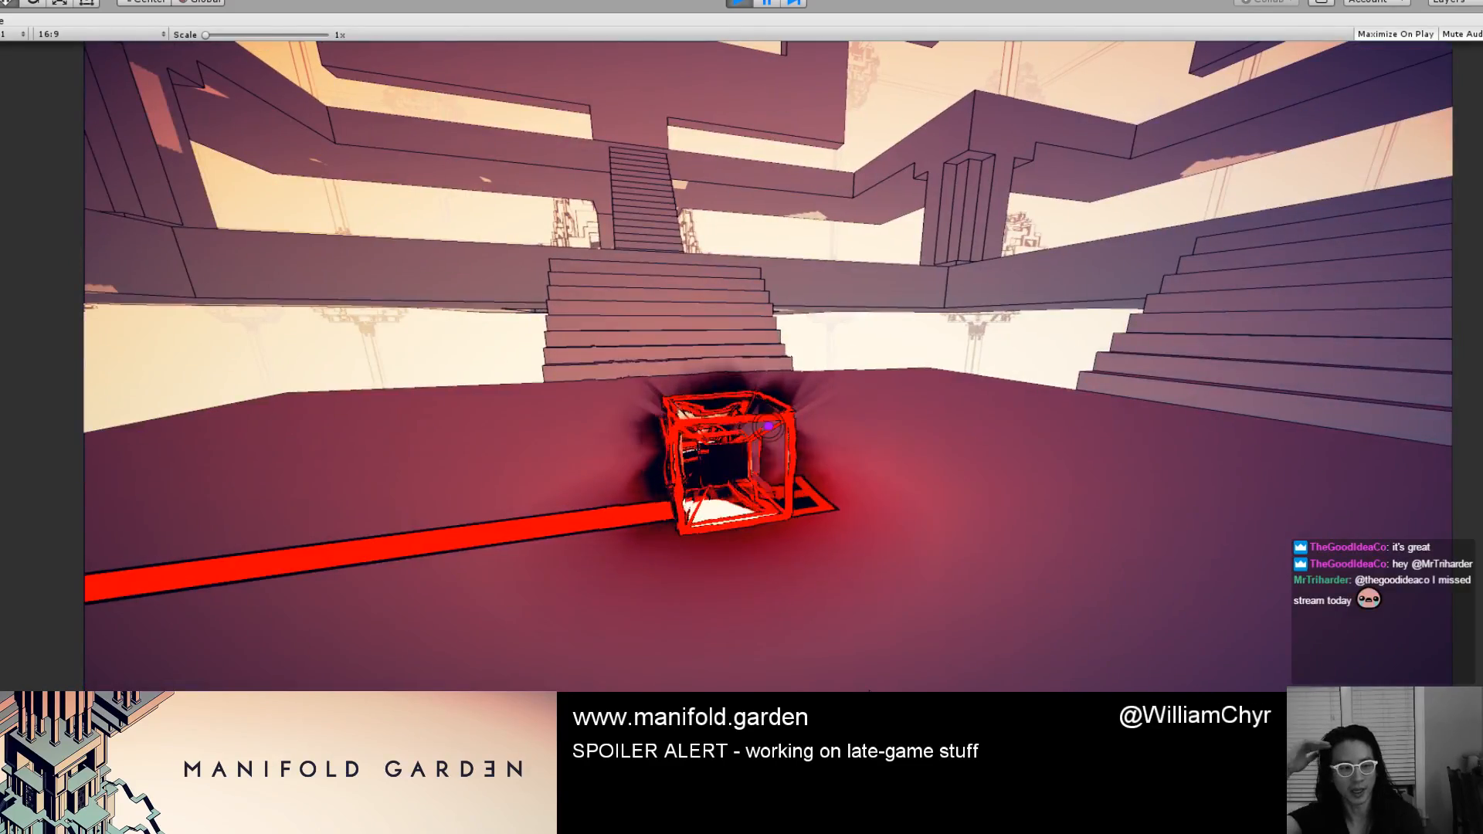
Play-test the route along the red and green lines to the platform with the yellow socket, and stop play mode.
key(d)
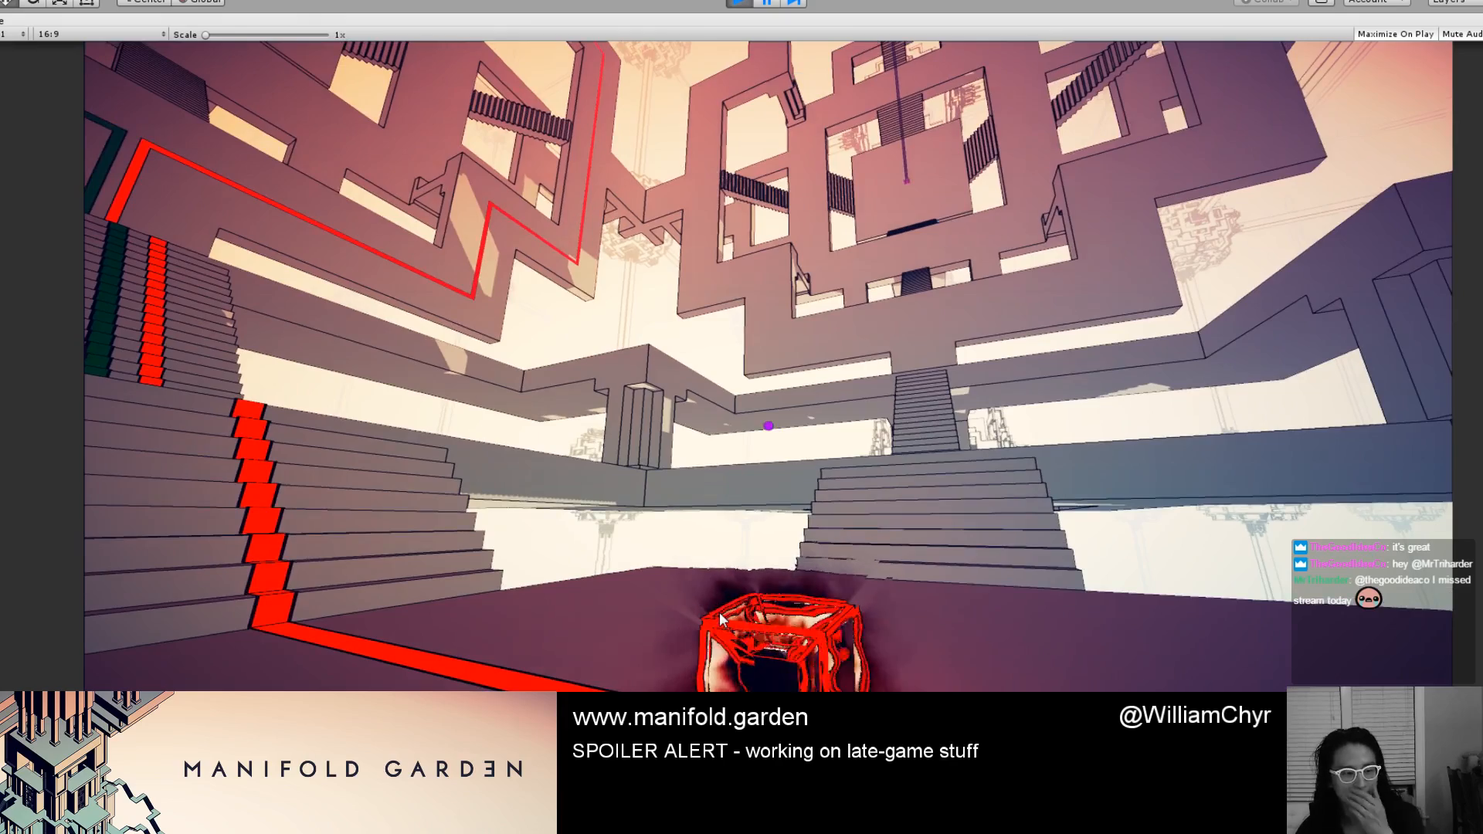
key(w)
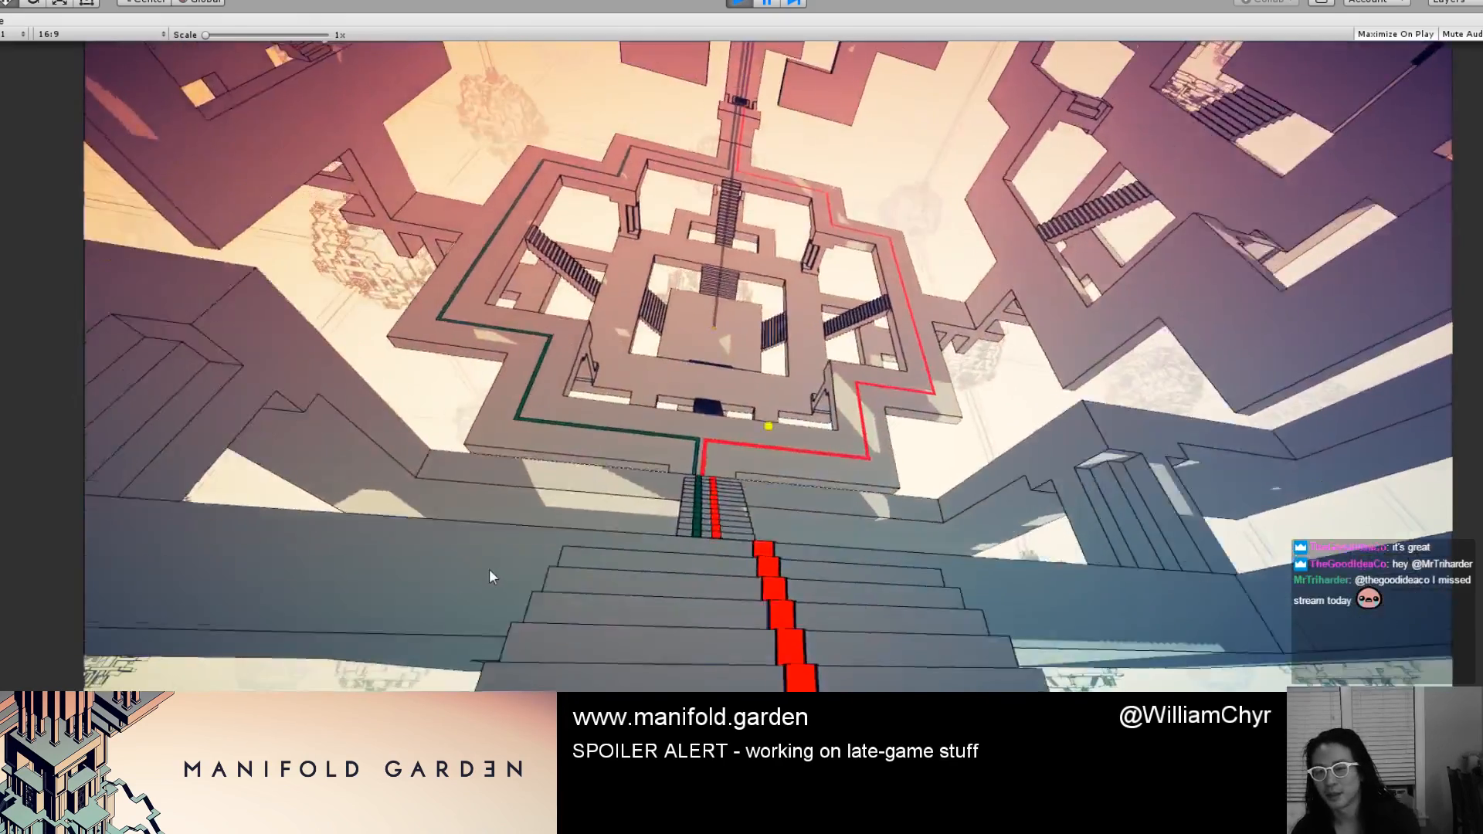
key(w)
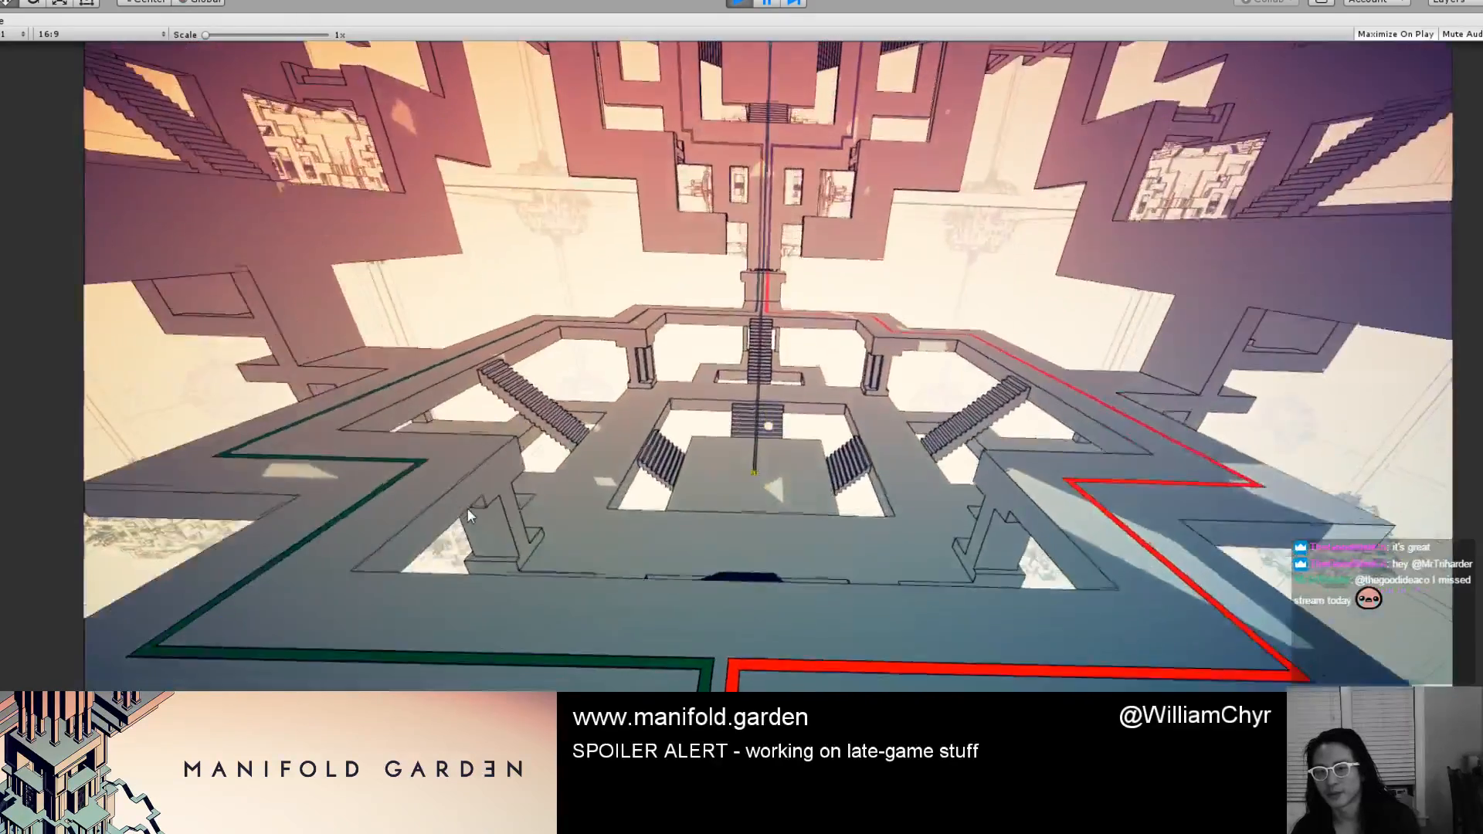
key(w)
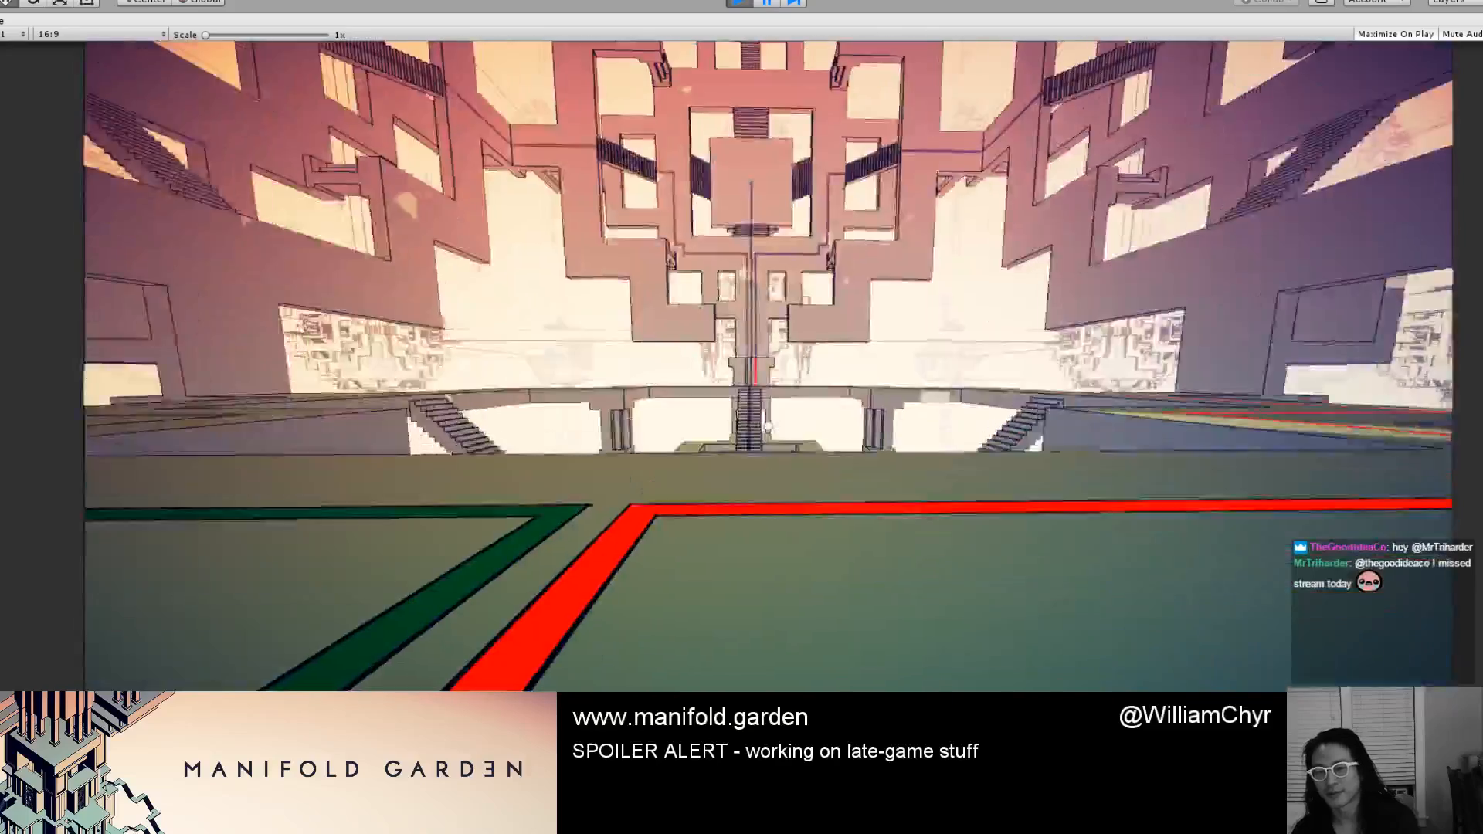
key(w)
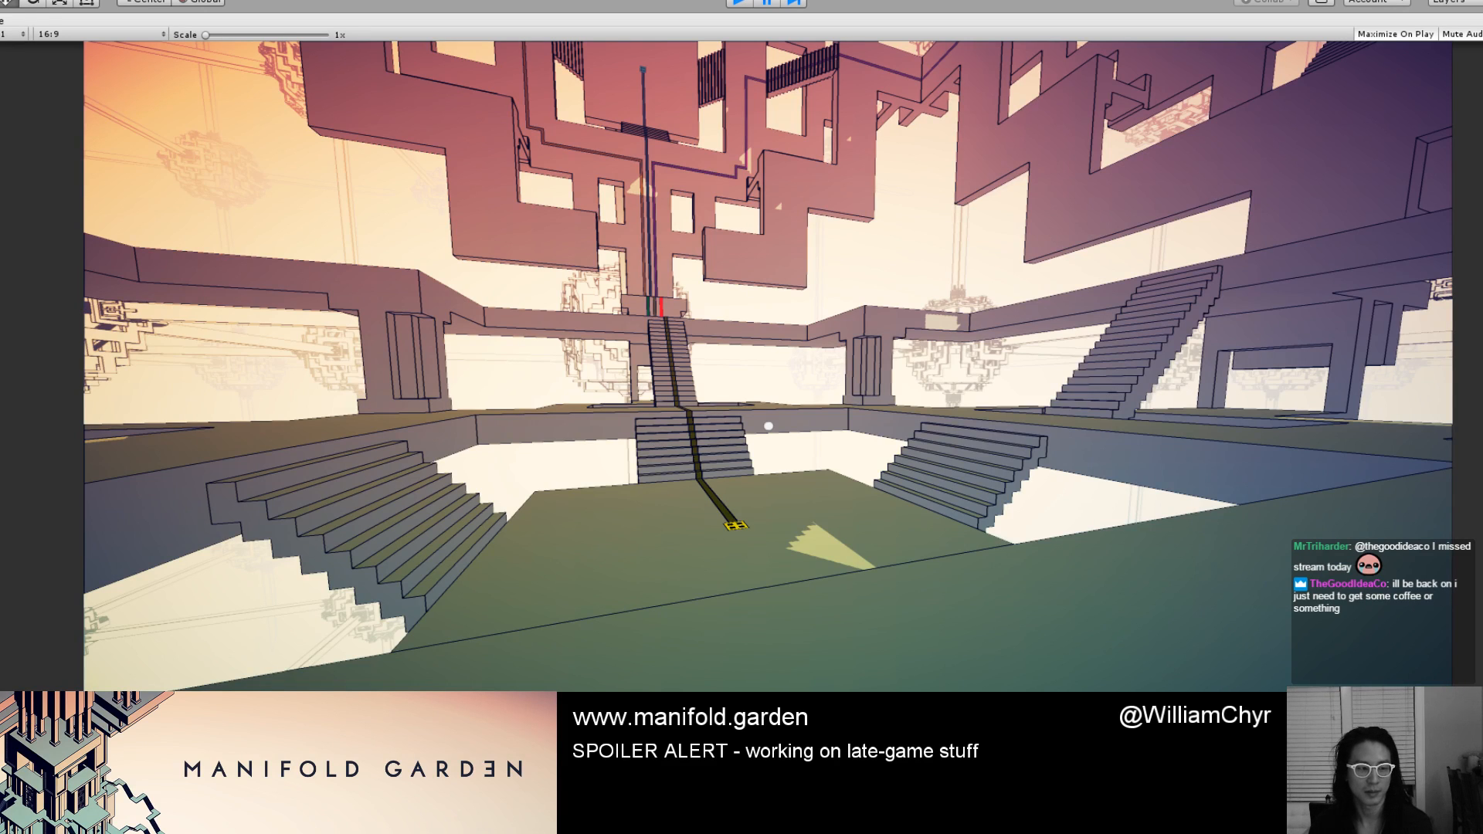
key(ctrl+p)
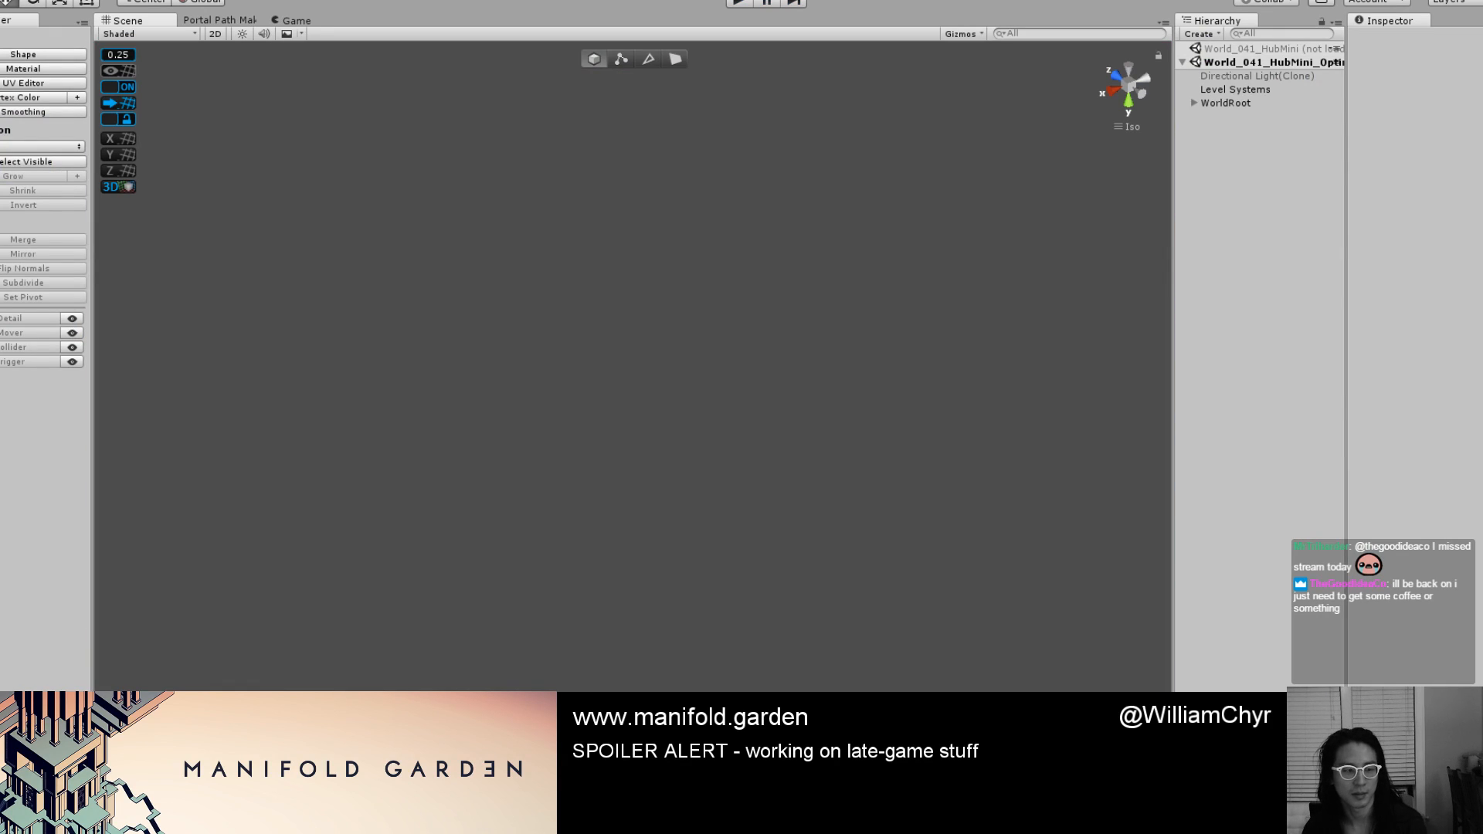
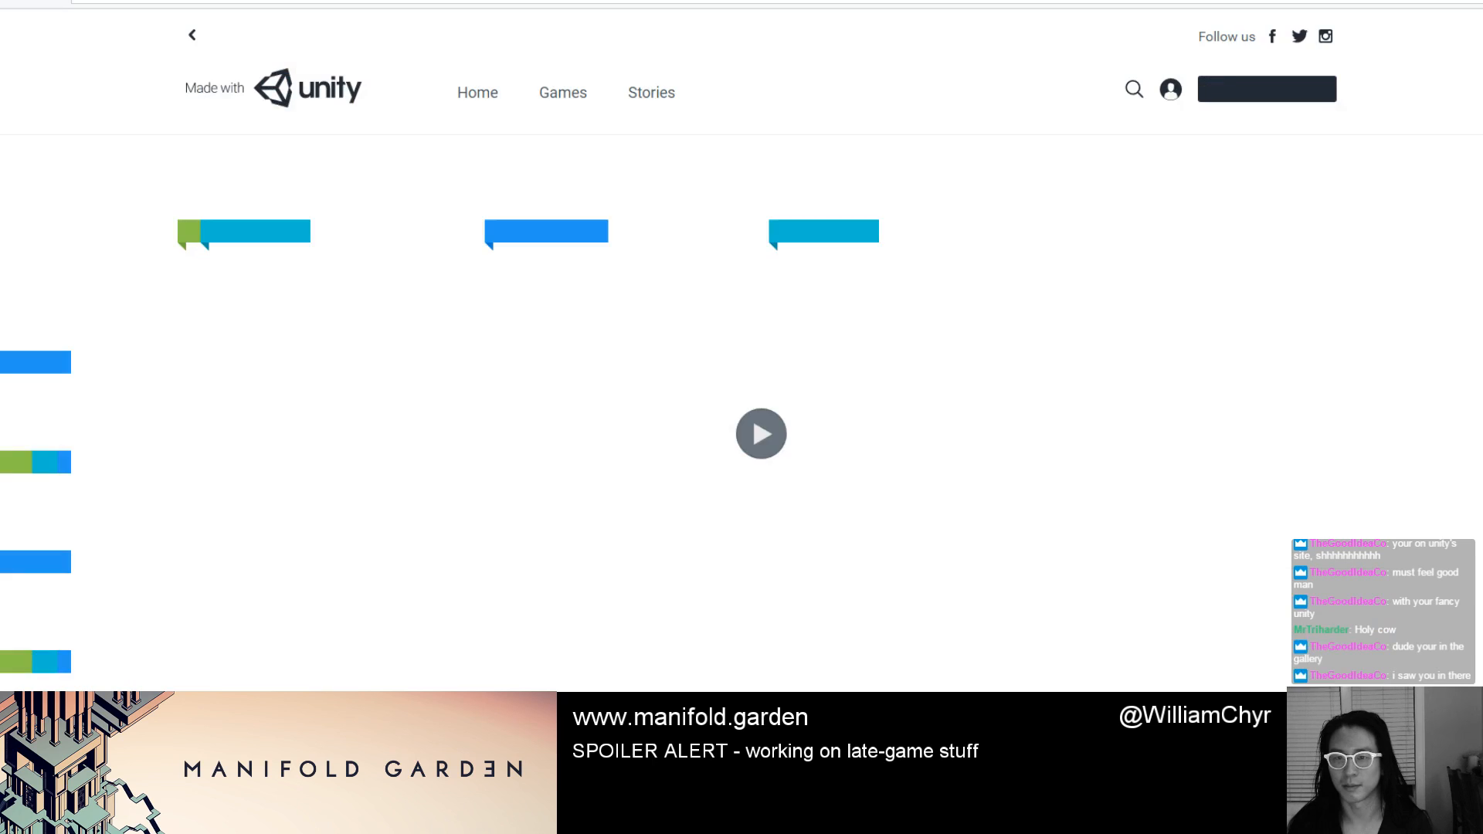
Browse the Made with Unity games gallery from the featured titles through the 2D games section.
scroll(1480, 186, down, 8)
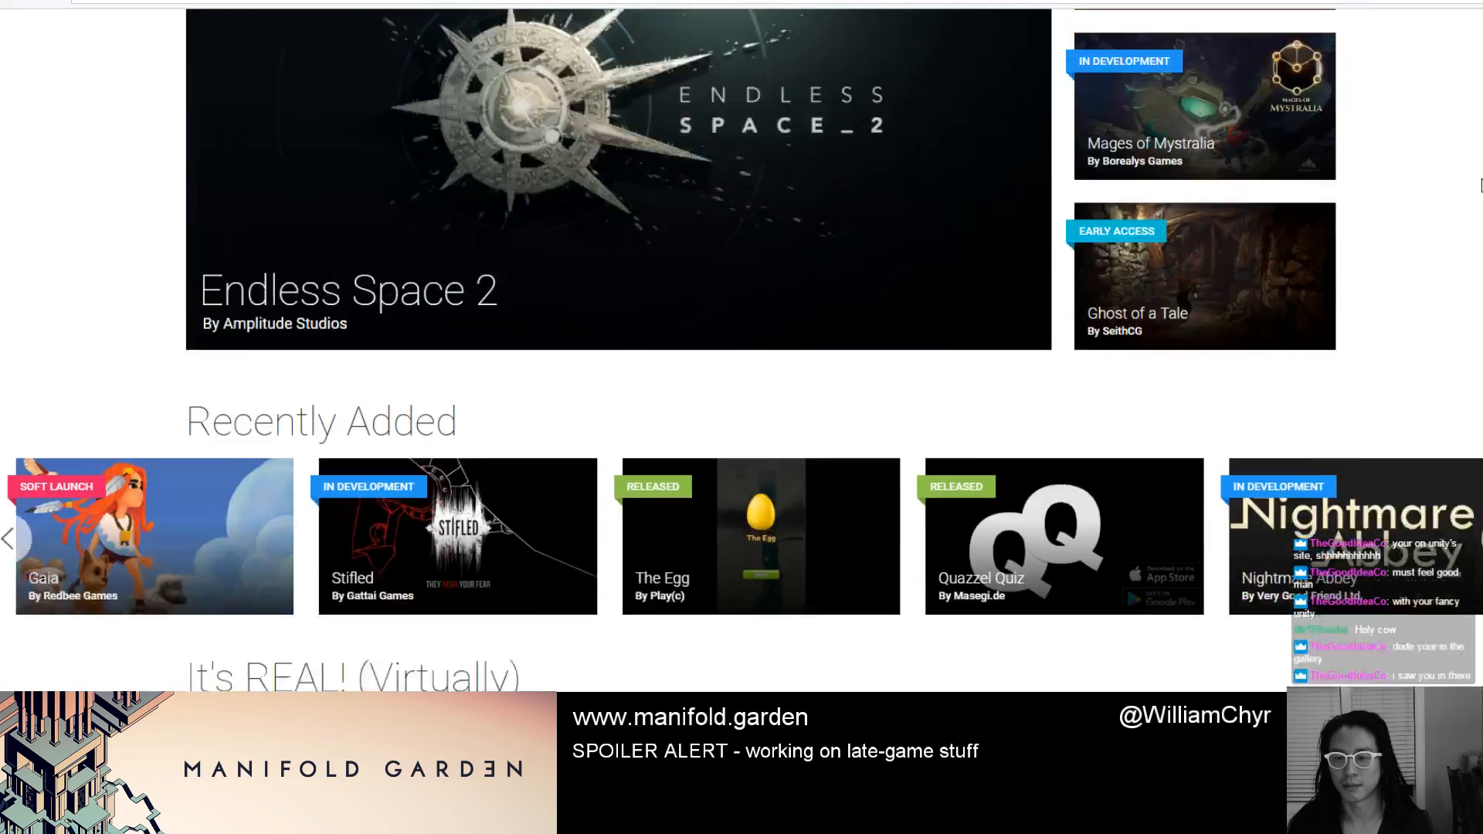
scroll(1479, 186, down, 3)
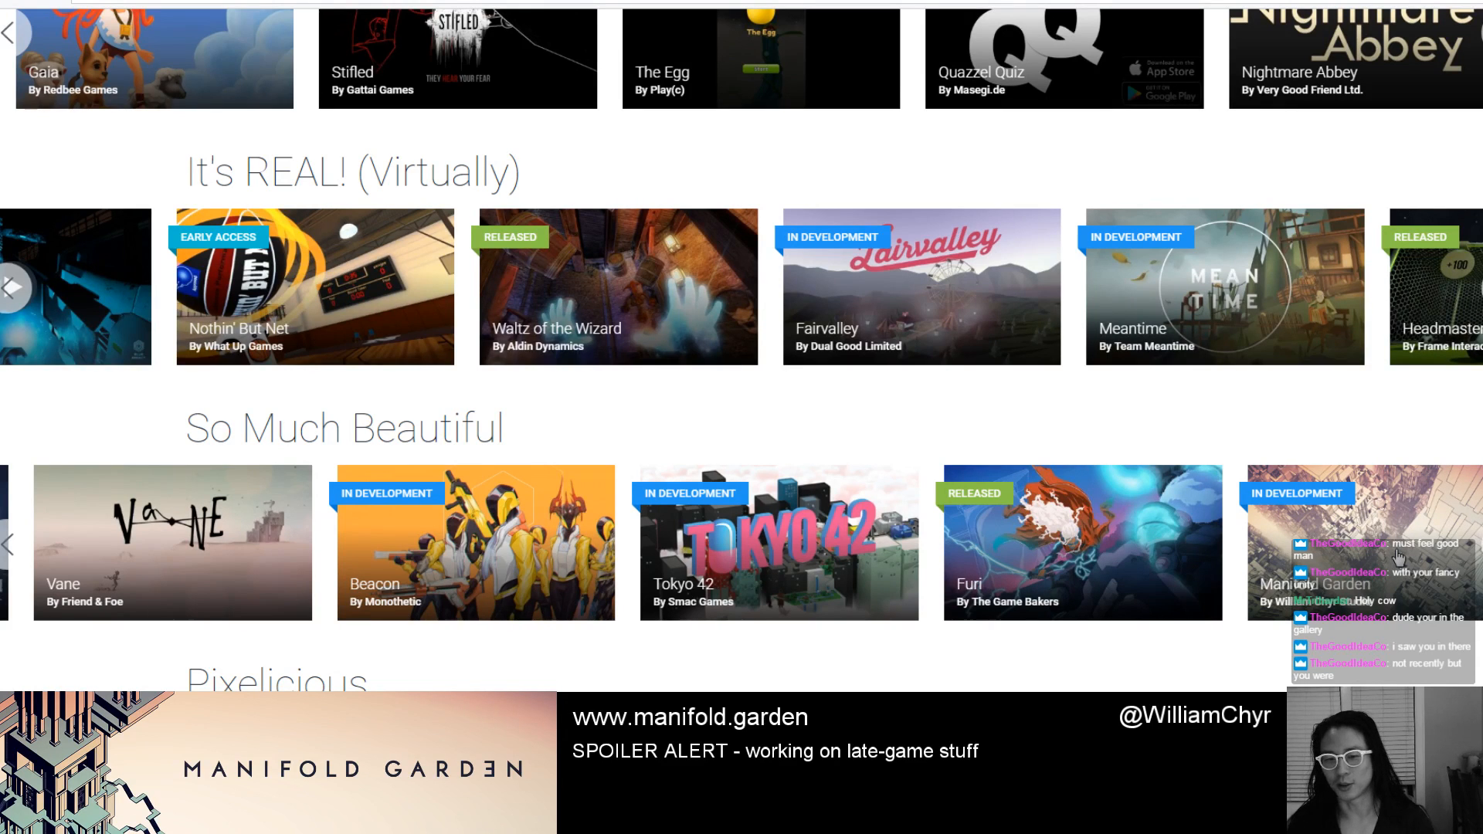
scroll(1369, 541, down, 2)
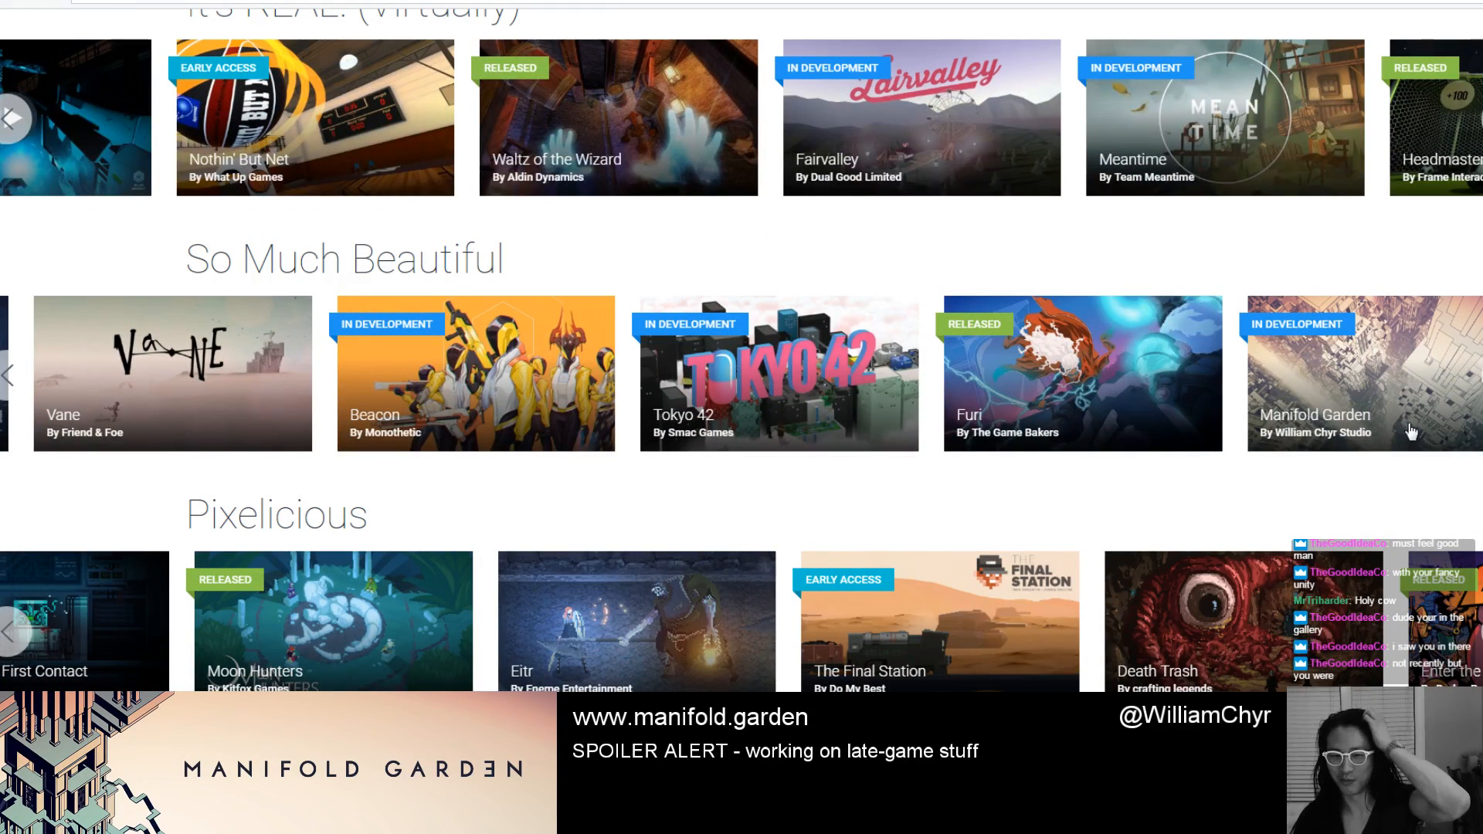
scroll(1394, 421, down, 3)
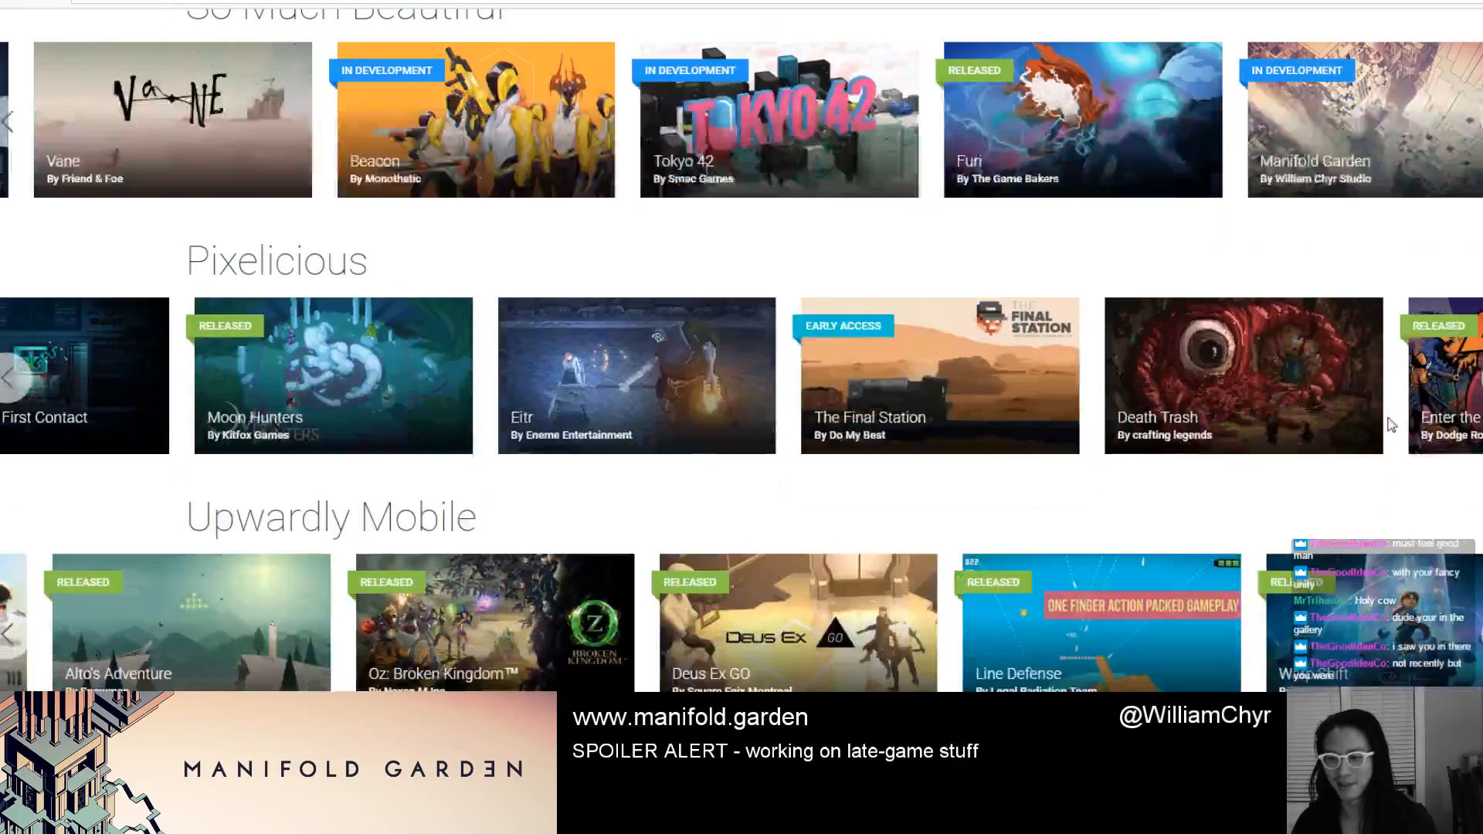
scroll(1360, 421, down, 5)
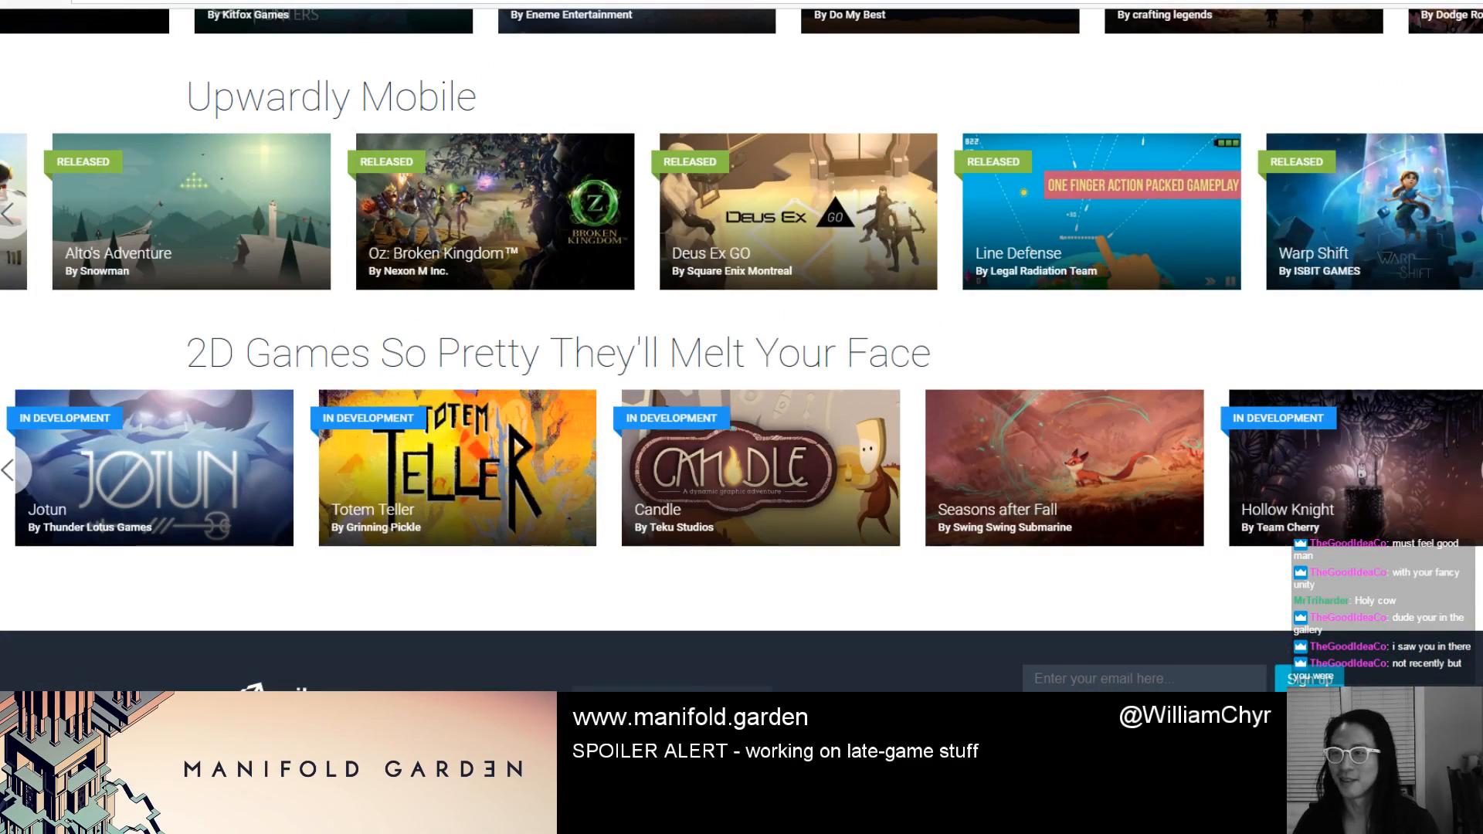
Switch to the Manifold Garden store page on Steam and look through it.
key(alt+Tab)
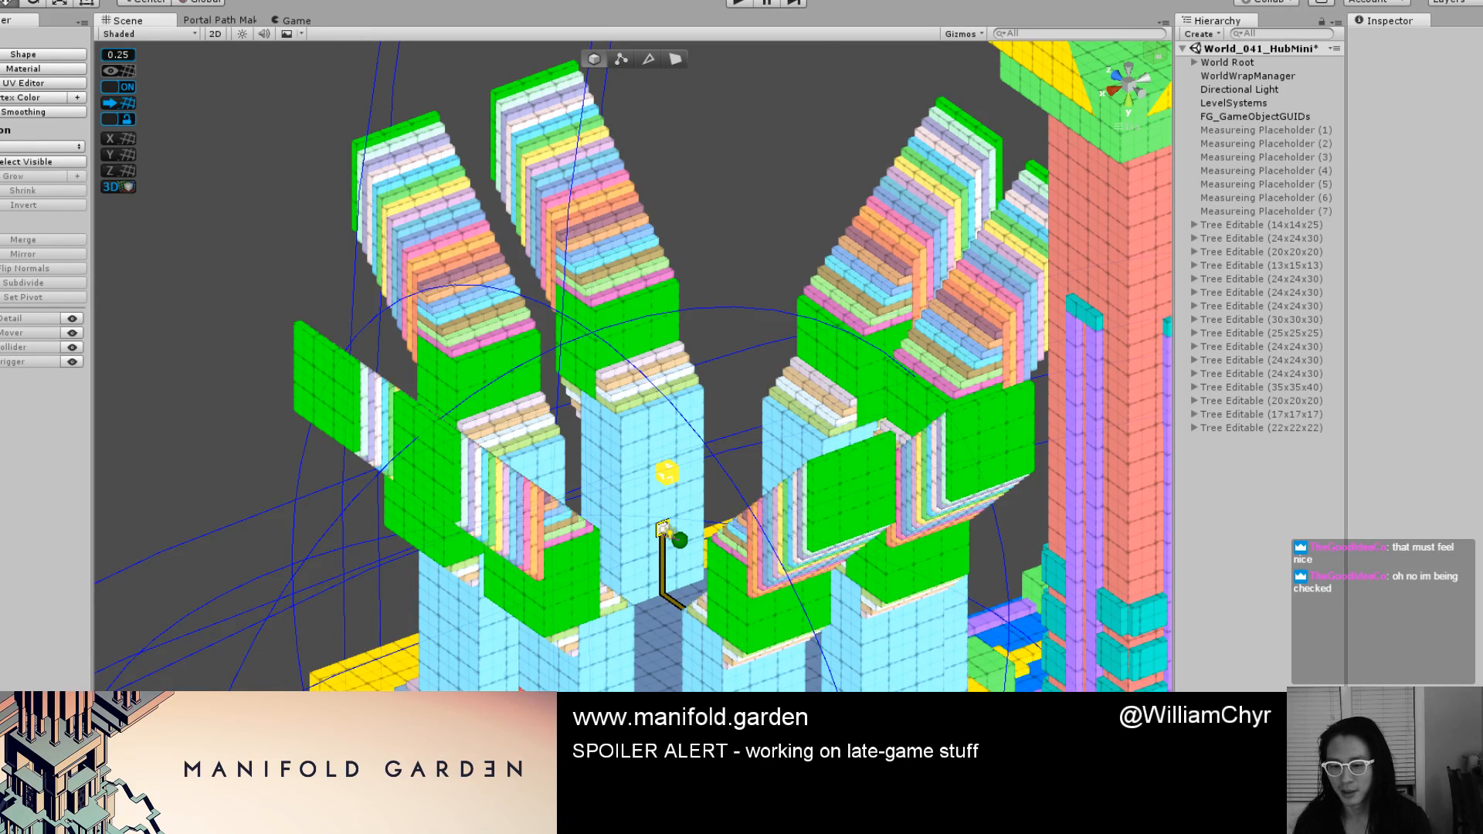
key(alt+Tab)
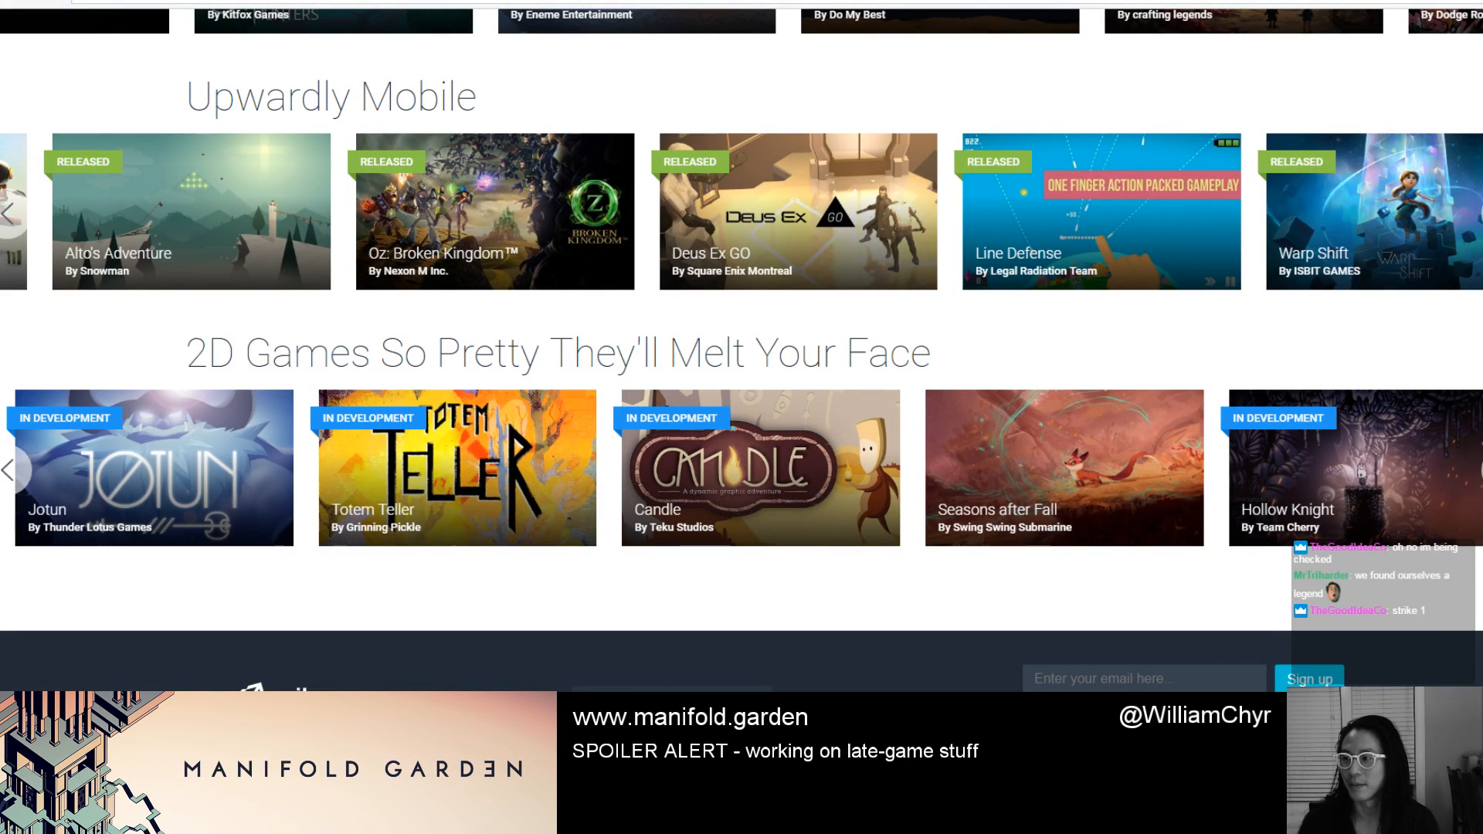
key(alt+Tab)
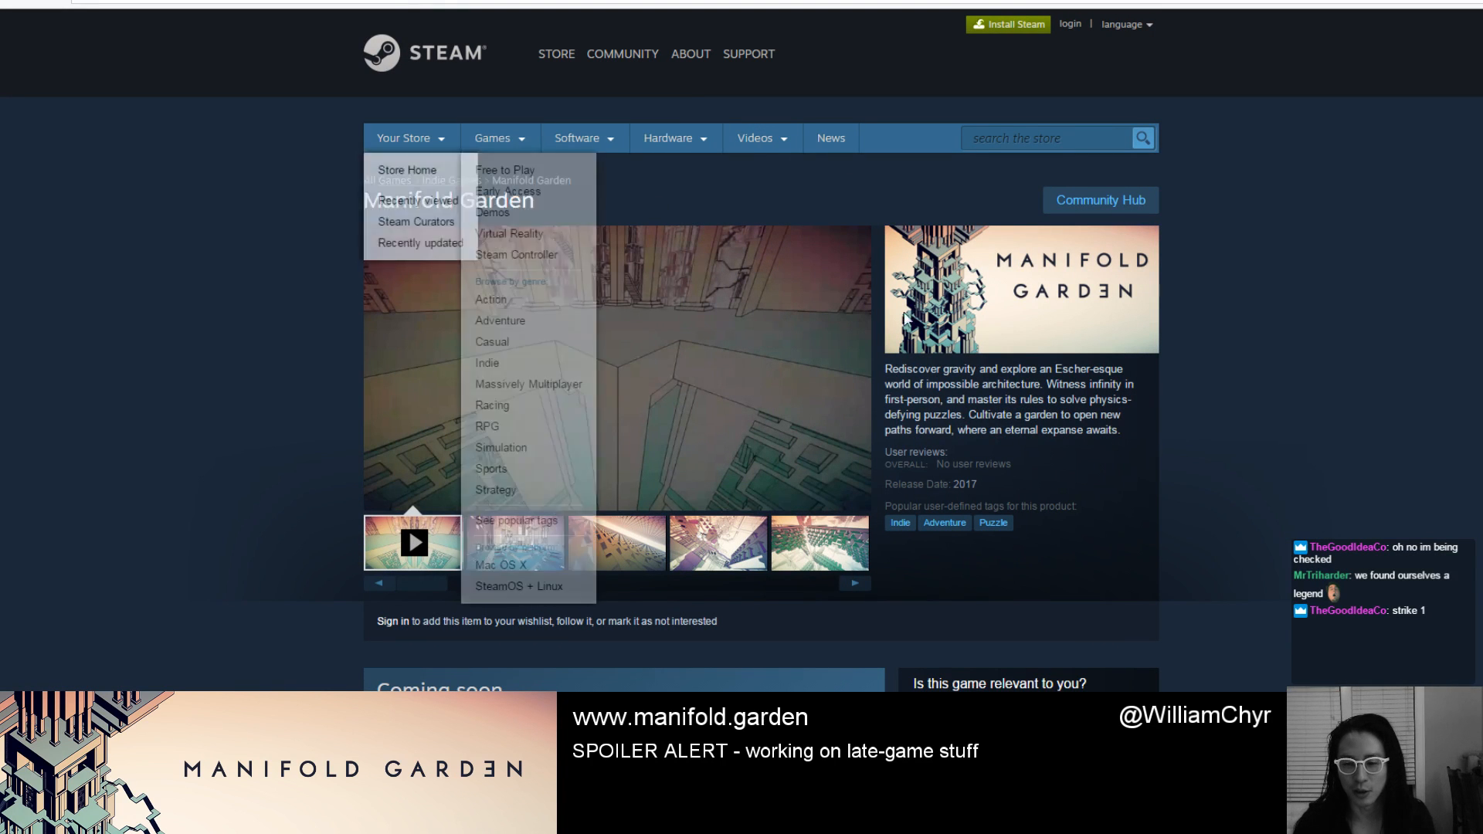
scroll(1367, 378, down, 15)
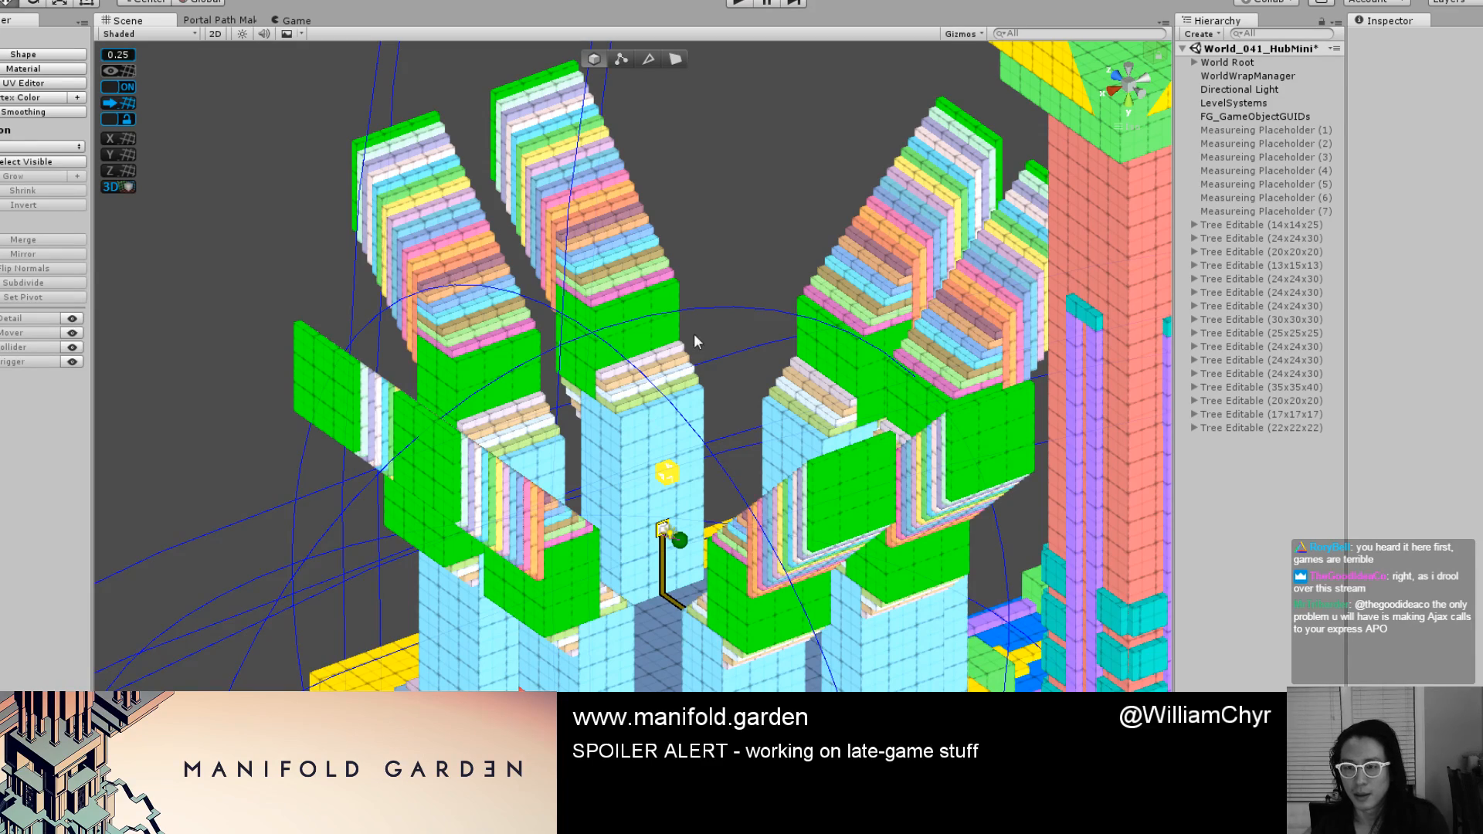
Return to the Unity editor and open the World_033 clusters scene, saving the changes to World_041_HubMini.
scroll(741, 234, down, 12)
scroll(730, 235, up, 1)
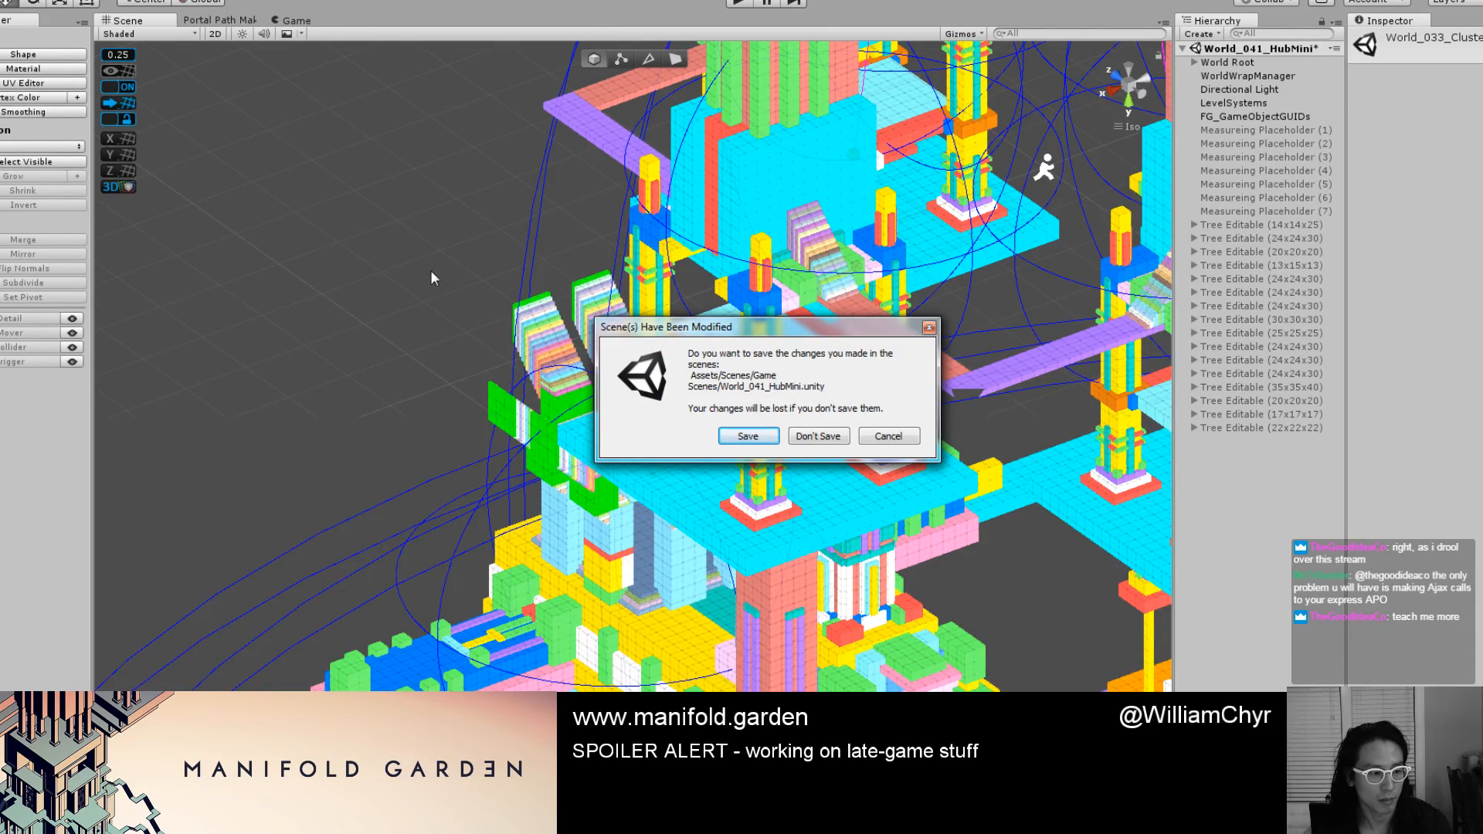
click(748, 437)
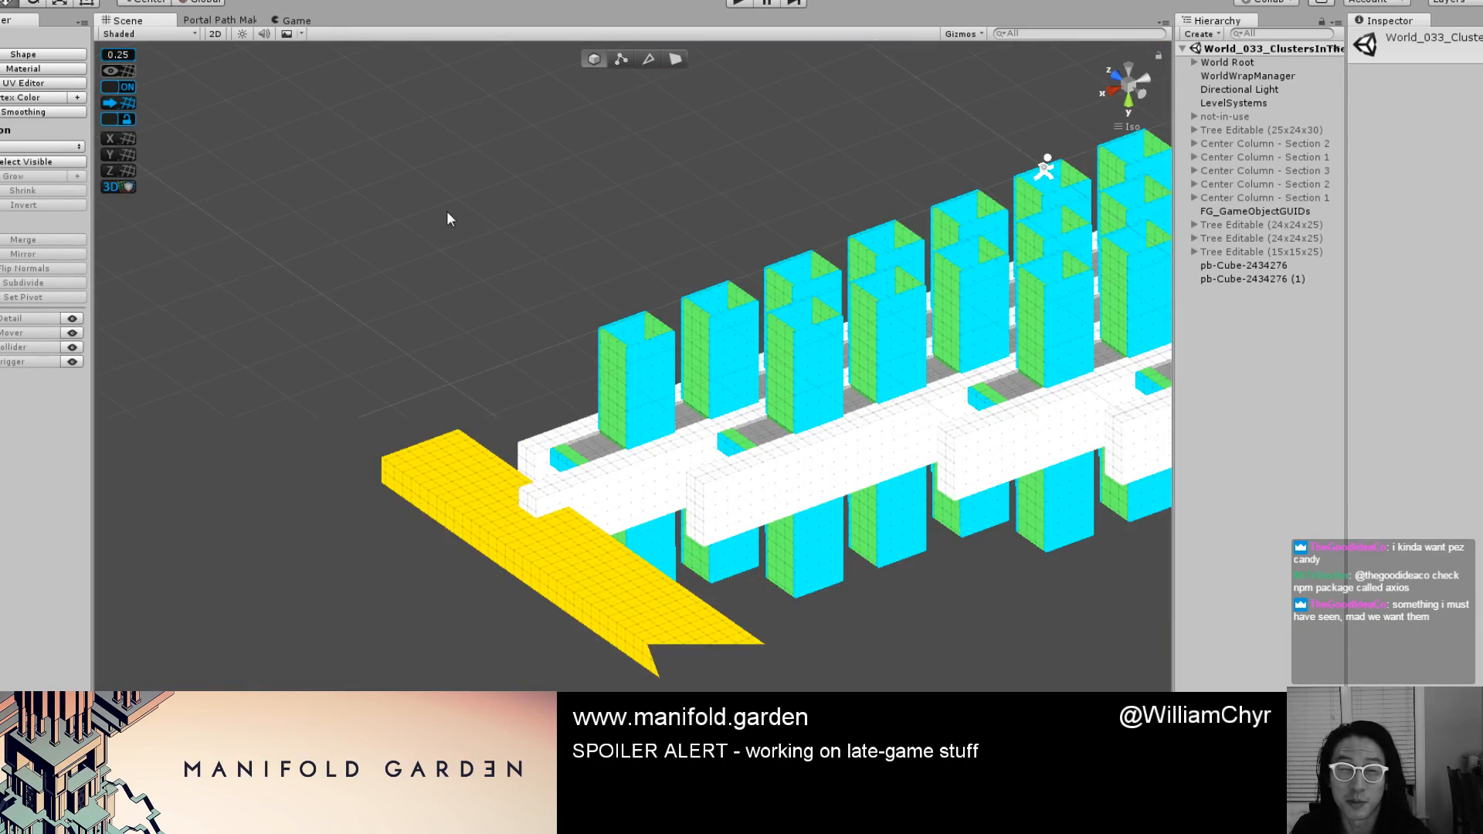
Examine the overall layout of the clusters in World_033 from several angles, including where the spawn point sits.
click(464, 193)
scroll(464, 192, down, 15)
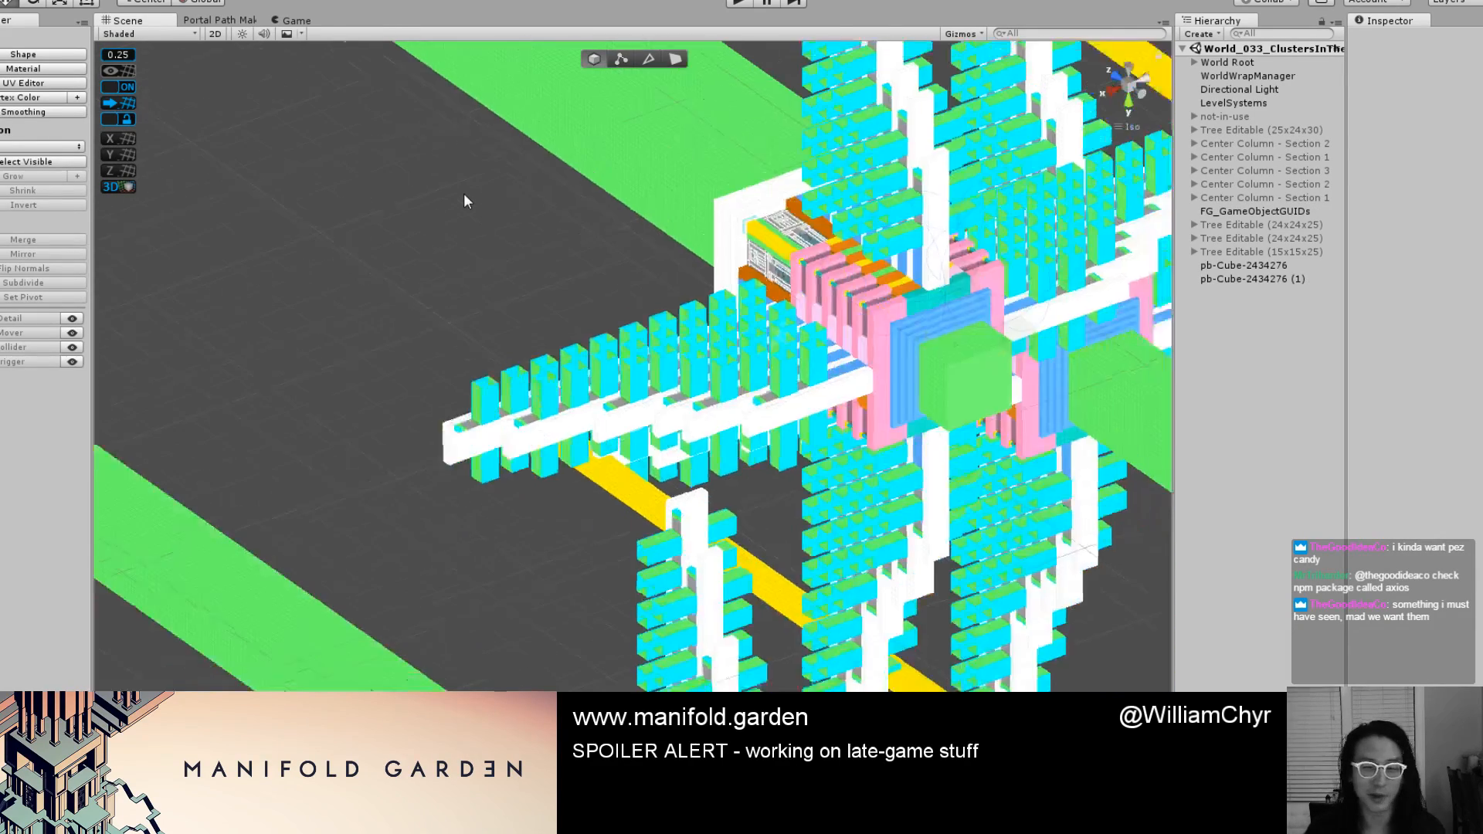
alt+drag(487, 203, 520, 299)
middle_drag(520, 298, 547, 262)
alt+drag(619, 386, 601, 356)
scroll(601, 356, down, 3)
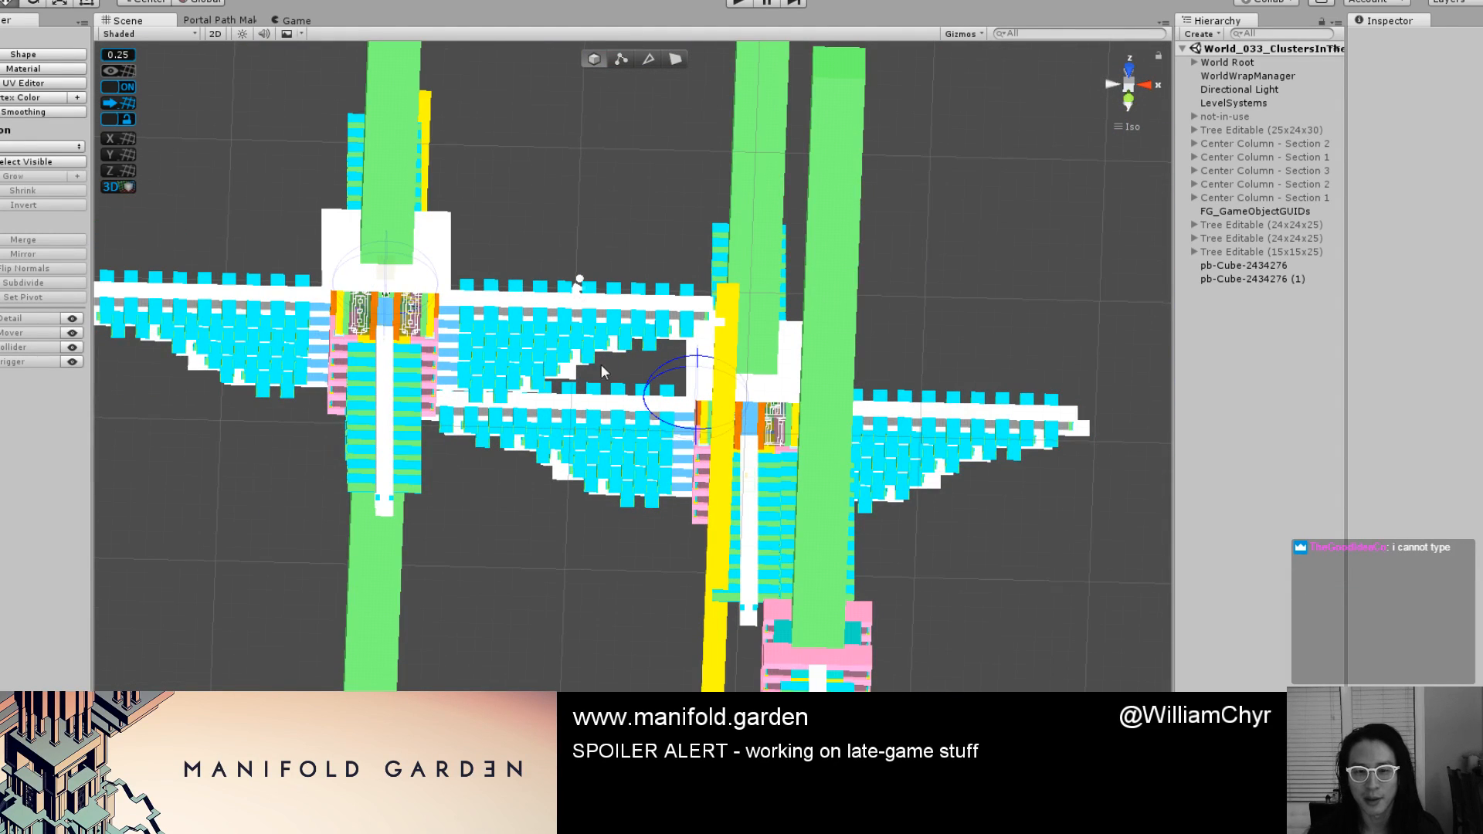
scroll(583, 322, up, 2)
click(561, 236)
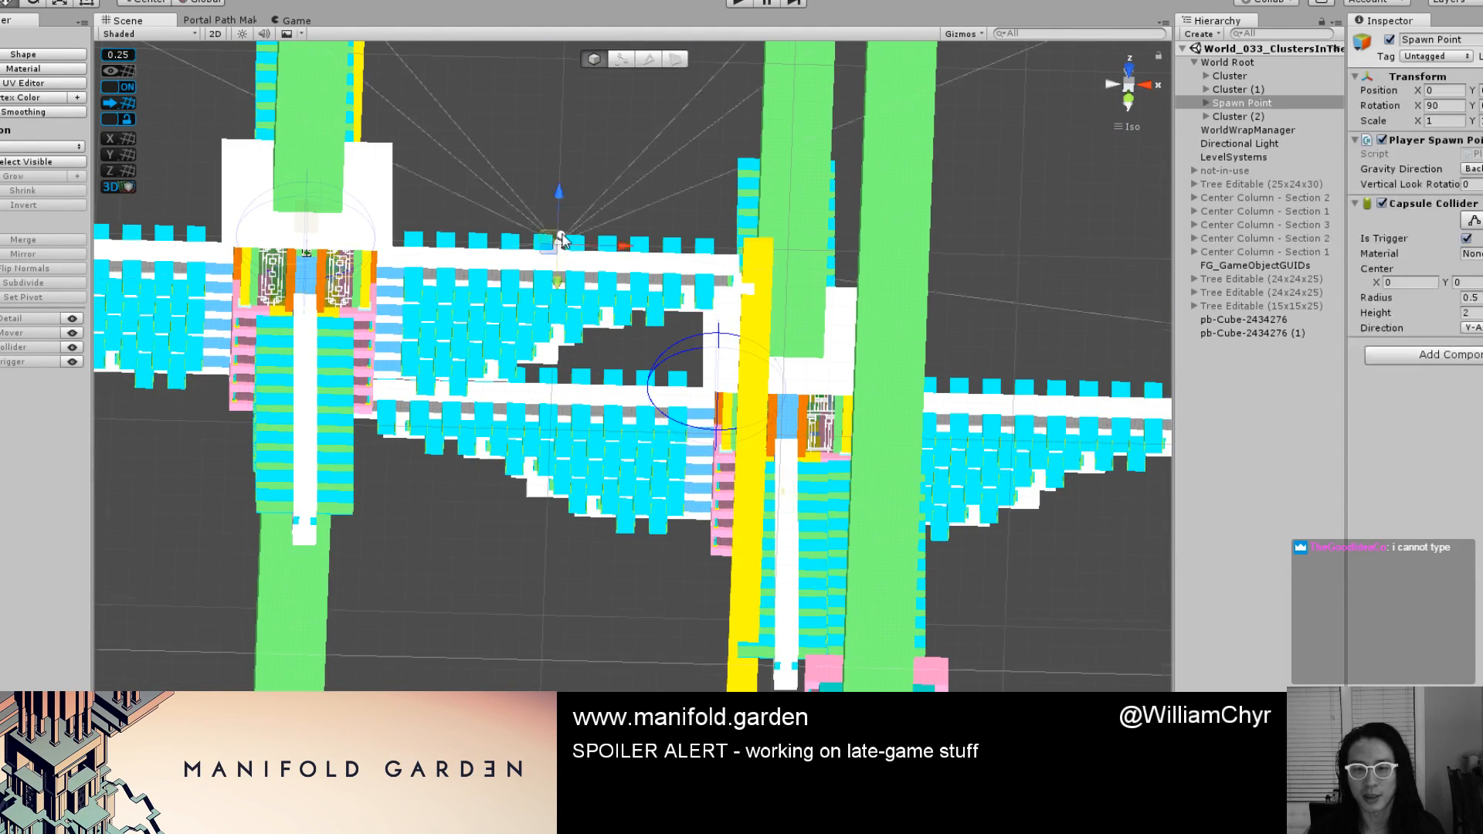
scroll(564, 205, down, 2)
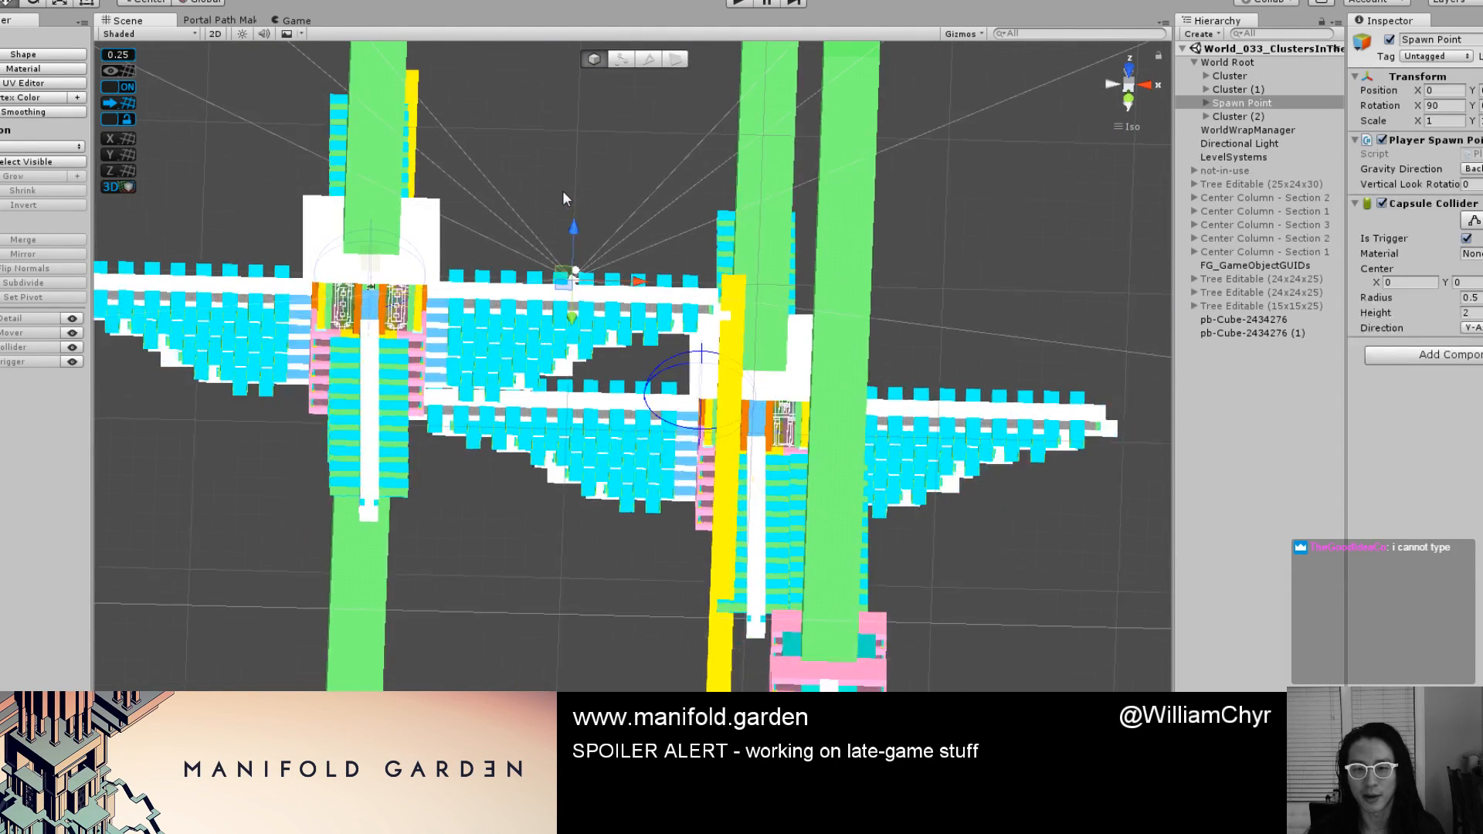
click(560, 136)
alt+drag(559, 136, 834, 152)
scroll(844, 315, down, 2)
scroll(772, 333, up, 8)
alt+drag(761, 348, 738, 495)
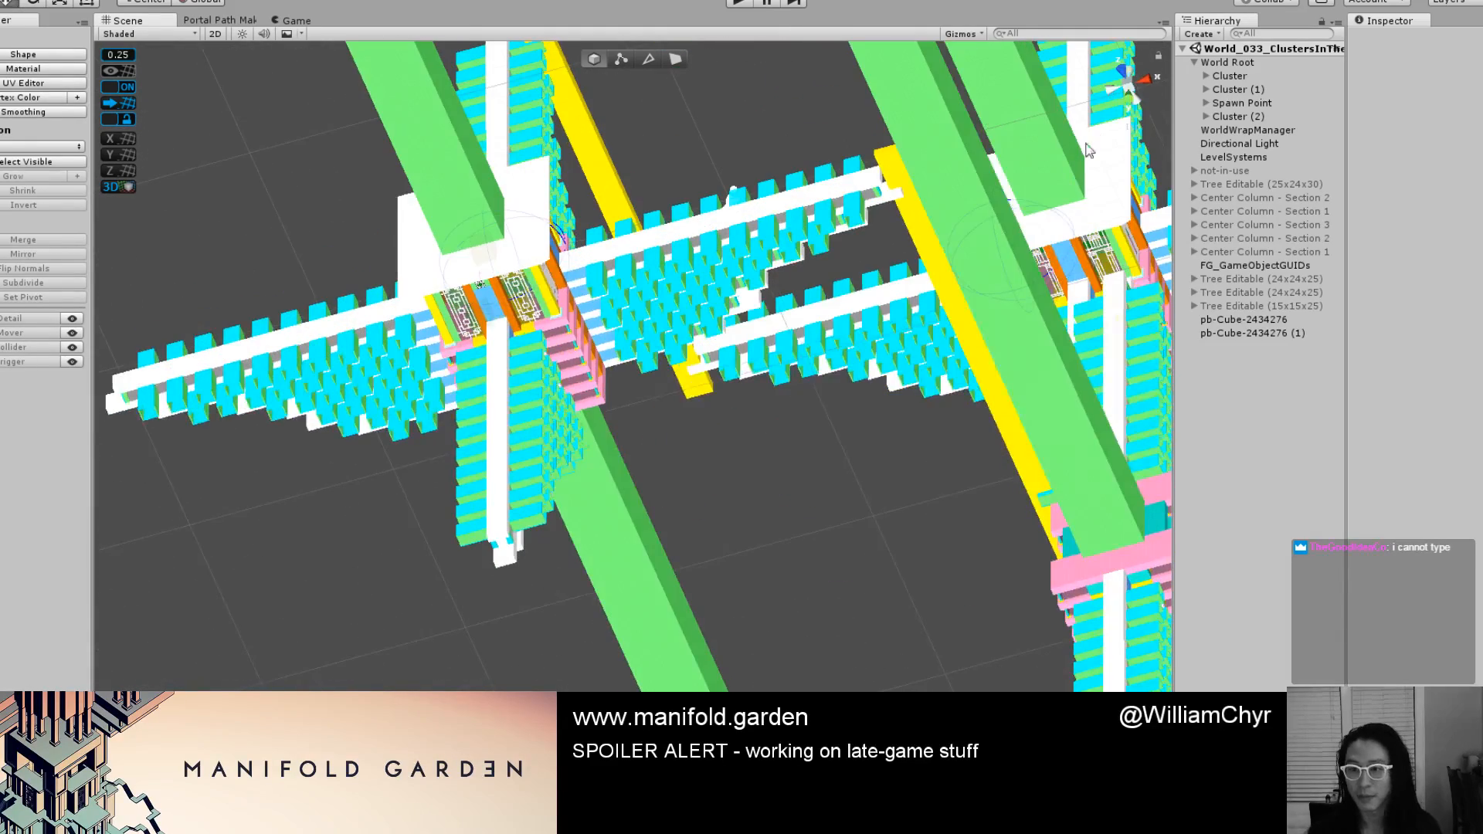
Inspect the cluster's center room, stairs, trees and windowed sides up close in perspective view.
click(1131, 92)
click(1129, 86)
click(1129, 86)
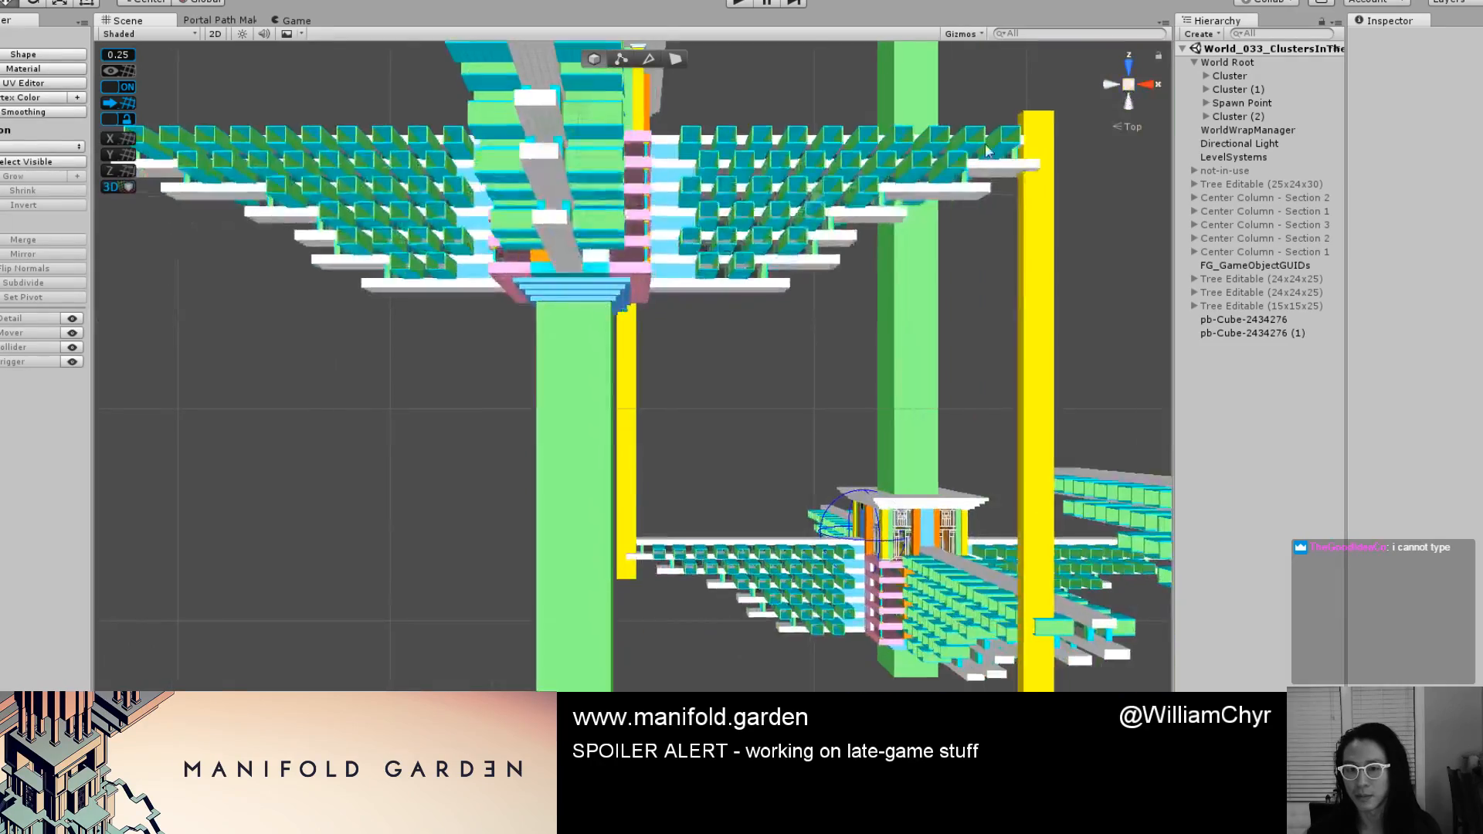
mouse_move(986, 600)
alt+mouse_down()
mouse_move(761, 432)
mouse_move(804, 448)
mouse_move(910, 605)
alt+mouse_up()
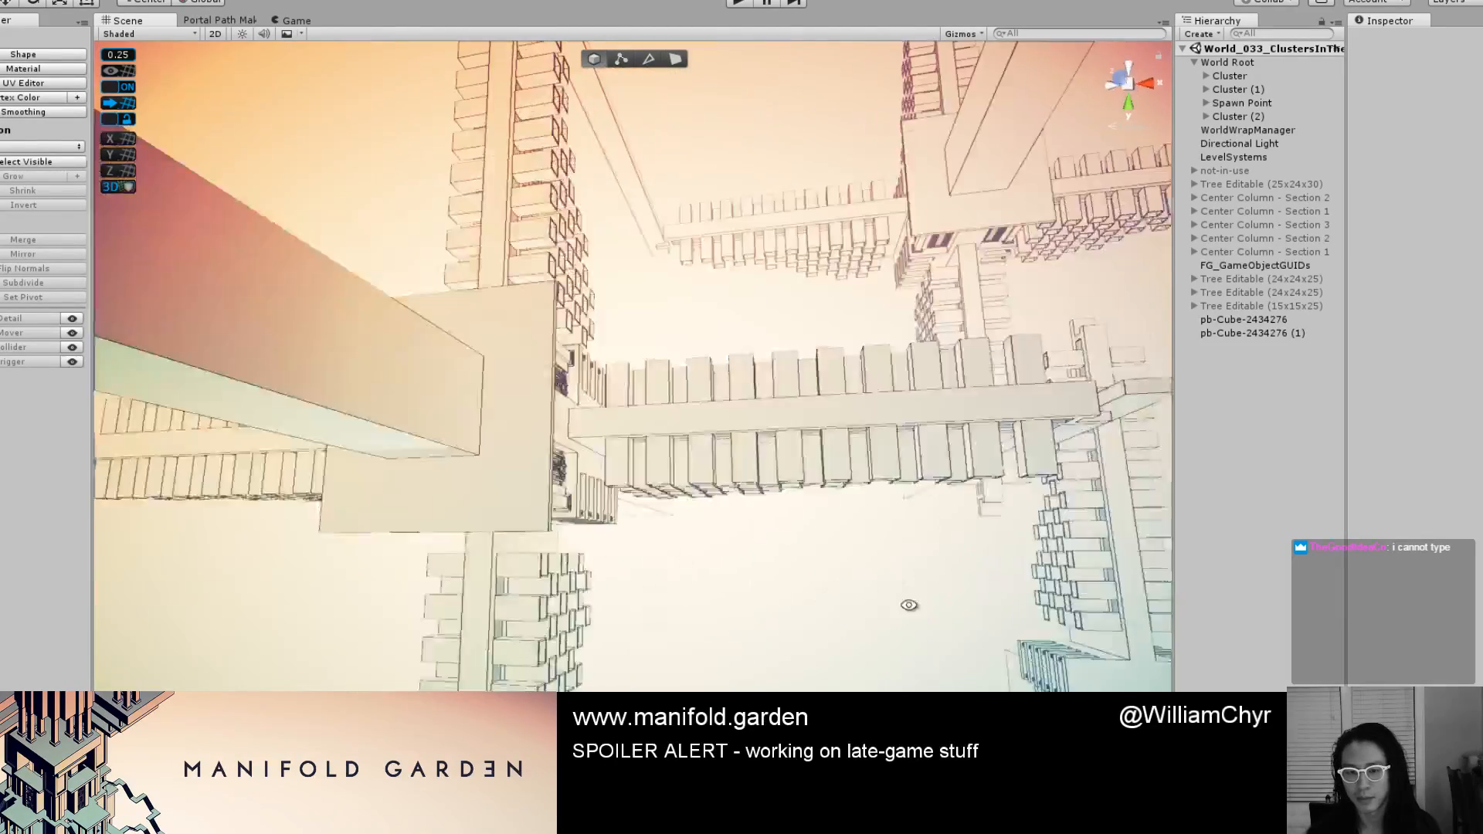
scroll(777, 425, up, 8)
alt+drag(785, 358, 755, 510)
scroll(761, 494, up, 5)
middle_drag(780, 432, 811, 328)
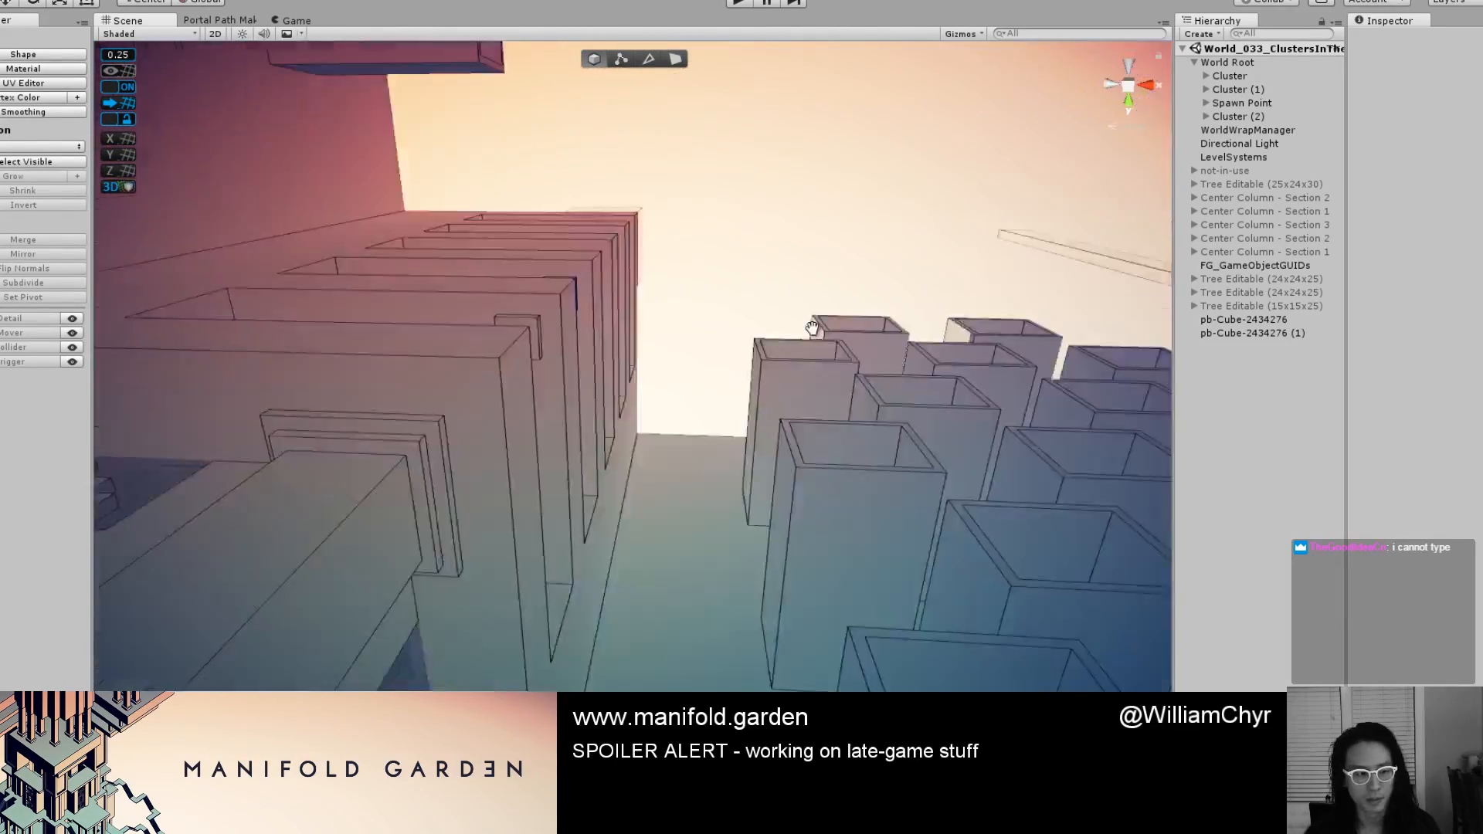
scroll(792, 337, down, 10)
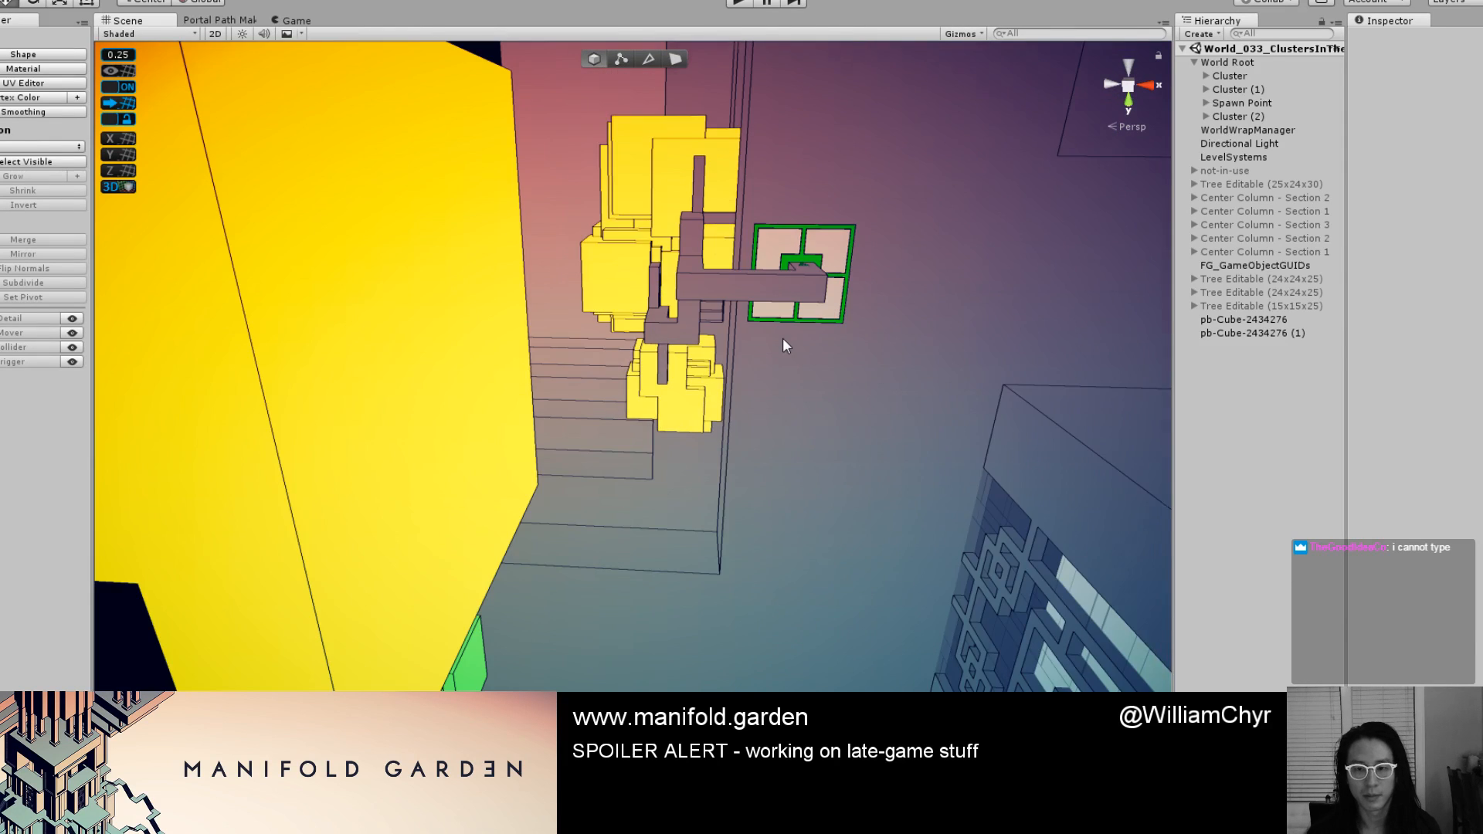
scroll(783, 340, down, 2)
scroll(783, 339, up, 3)
middle_drag(783, 339, 816, 388)
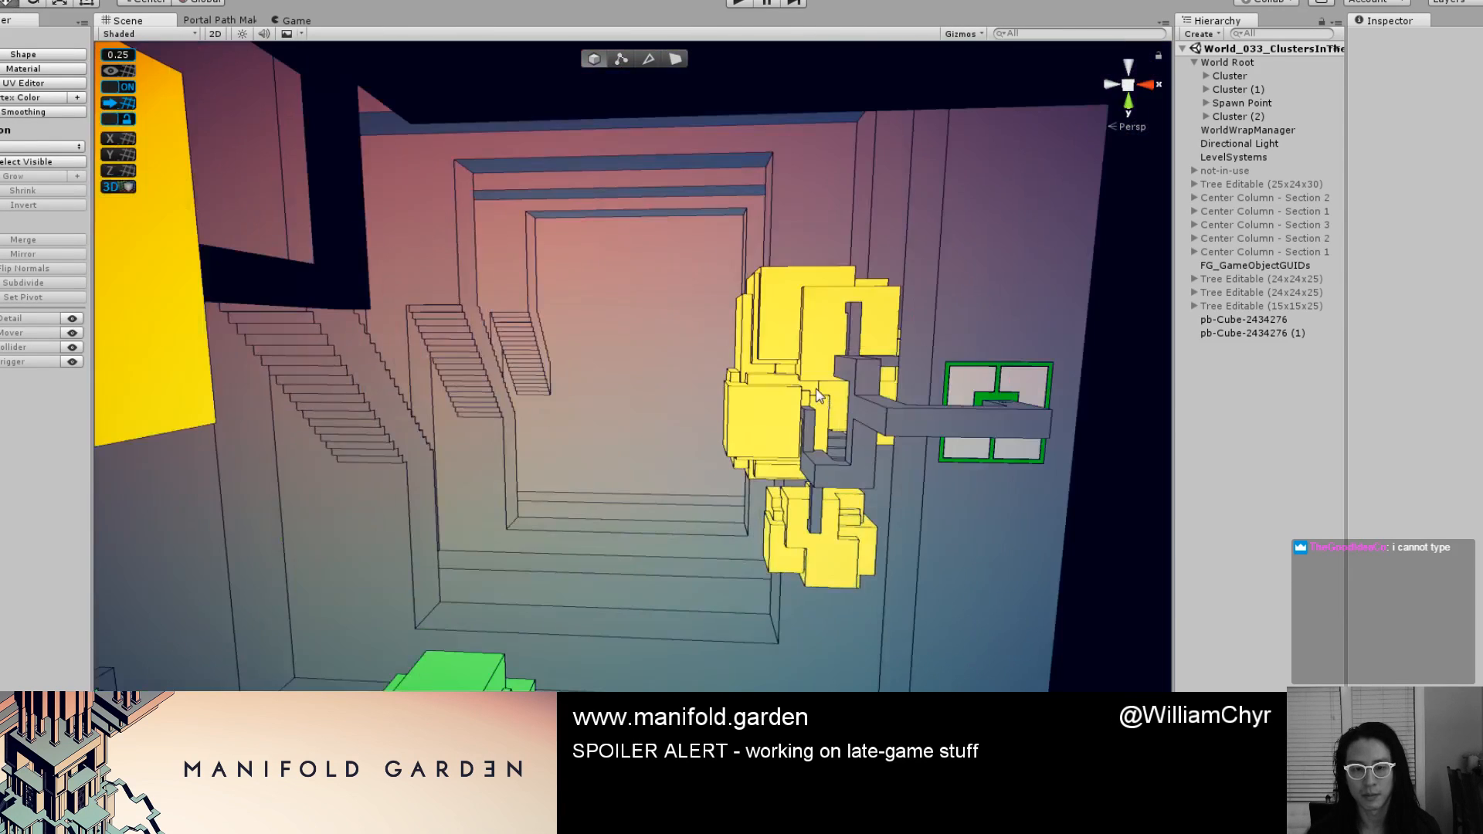
scroll(819, 396, down, 3)
scroll(817, 386, up, 4)
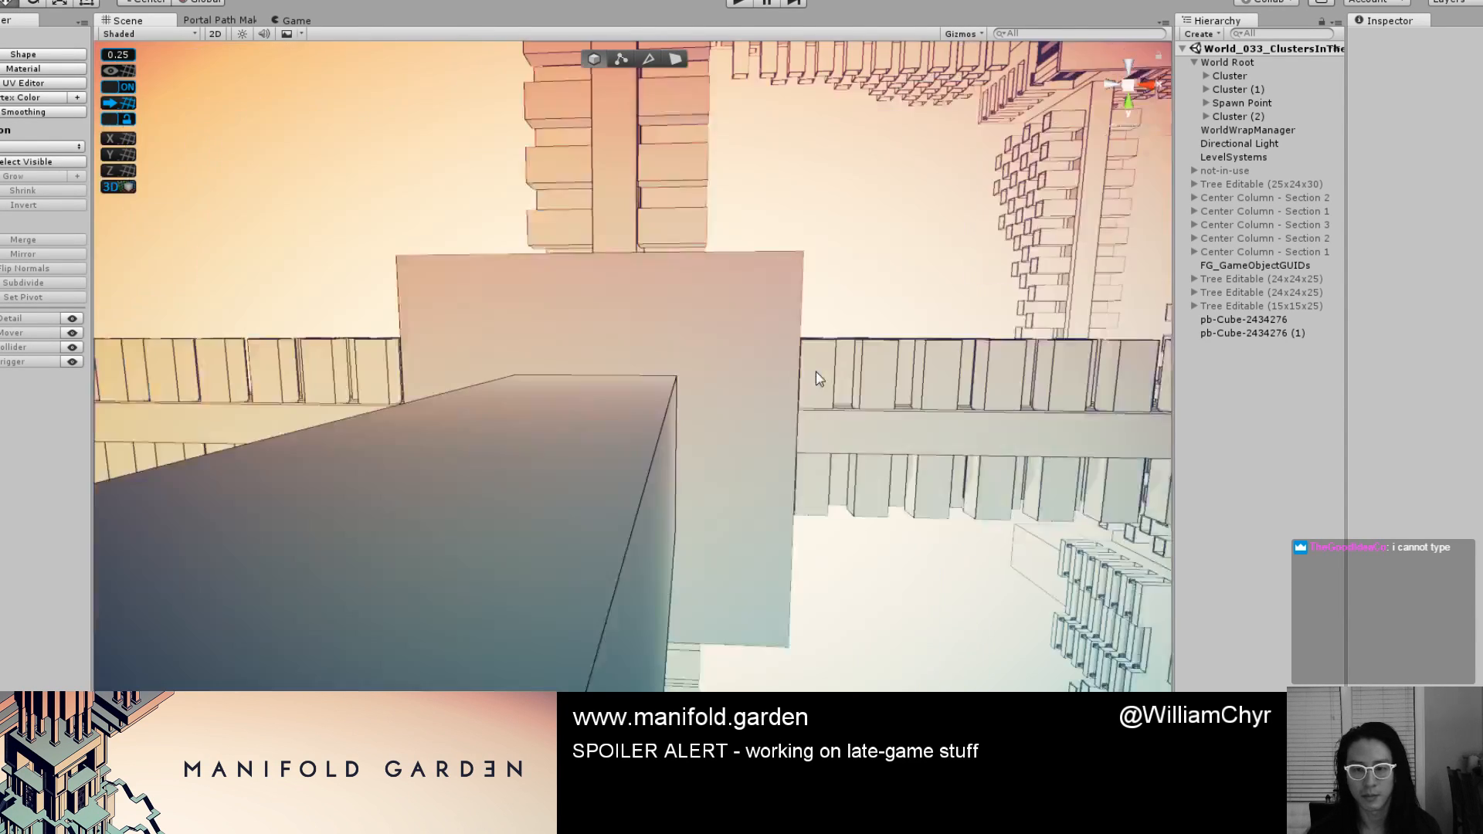
right_drag(816, 372, 845, 391)
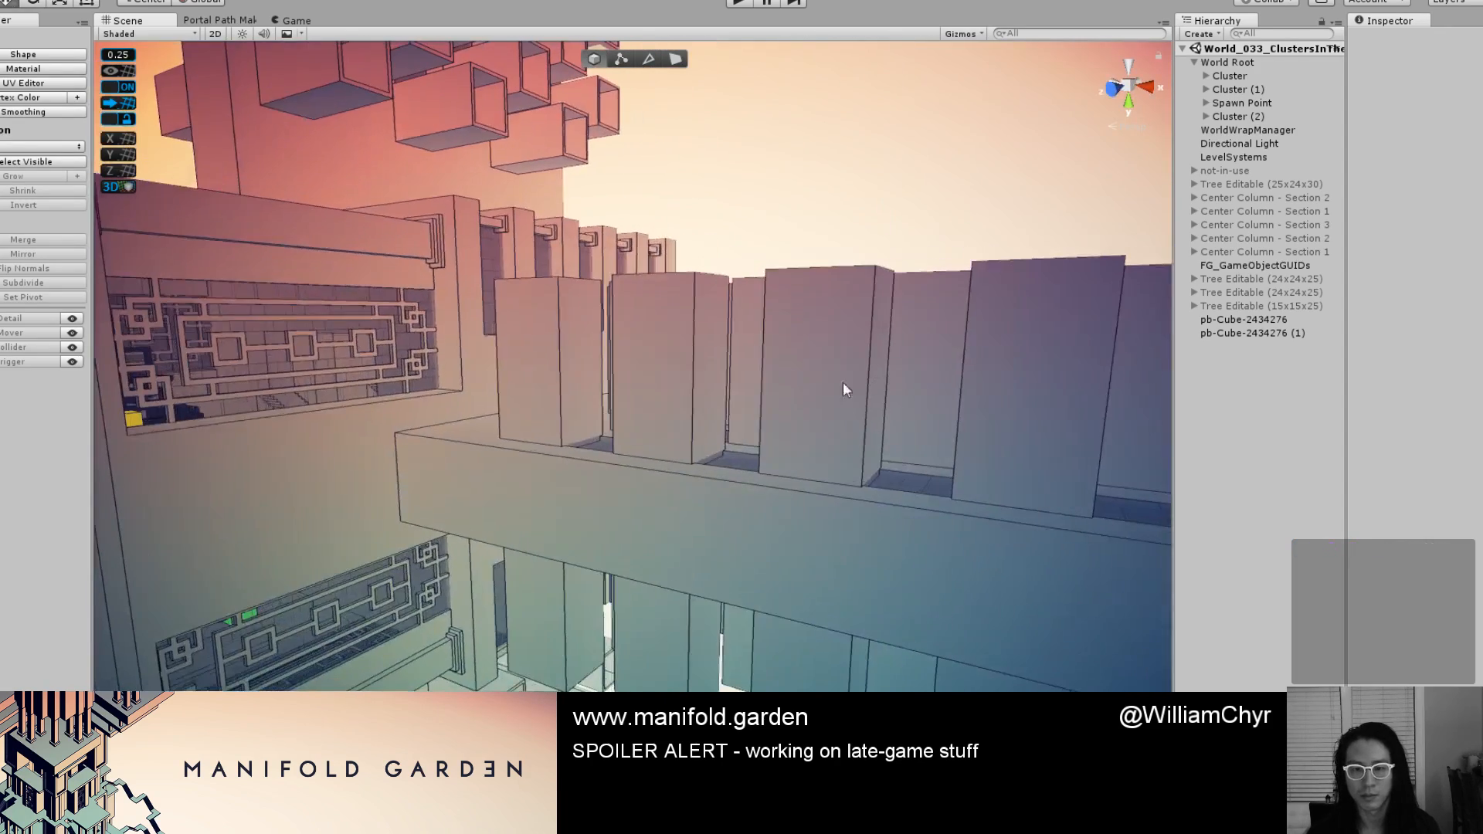
Find the DarkModeCollider under Cluster (1)'s Upper Room Interior by searching the scene objects for "dar", and frame it in the scene view.
click(1271, 35)
text(dar)
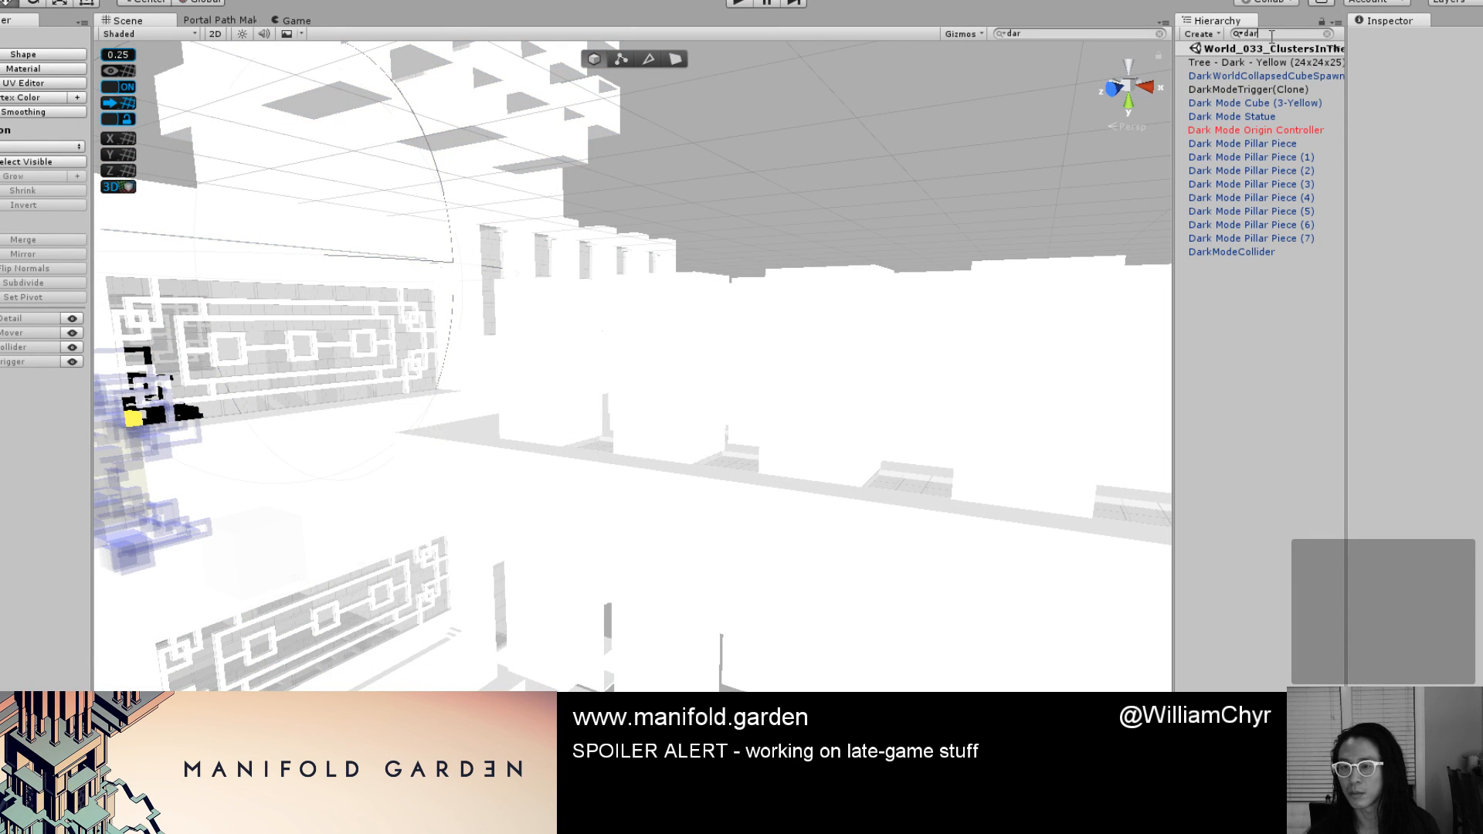
click(1266, 252)
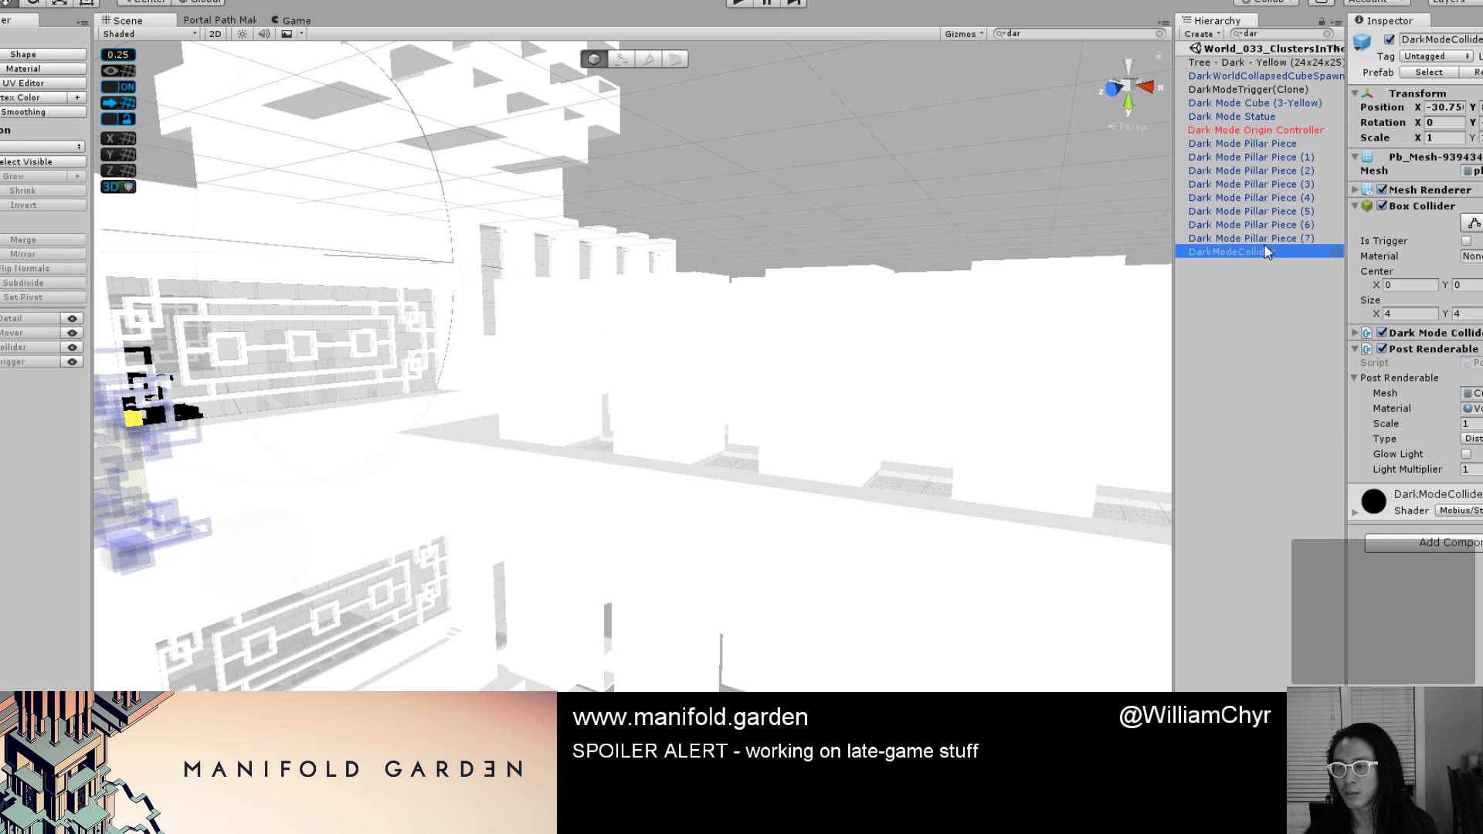
click(1327, 34)
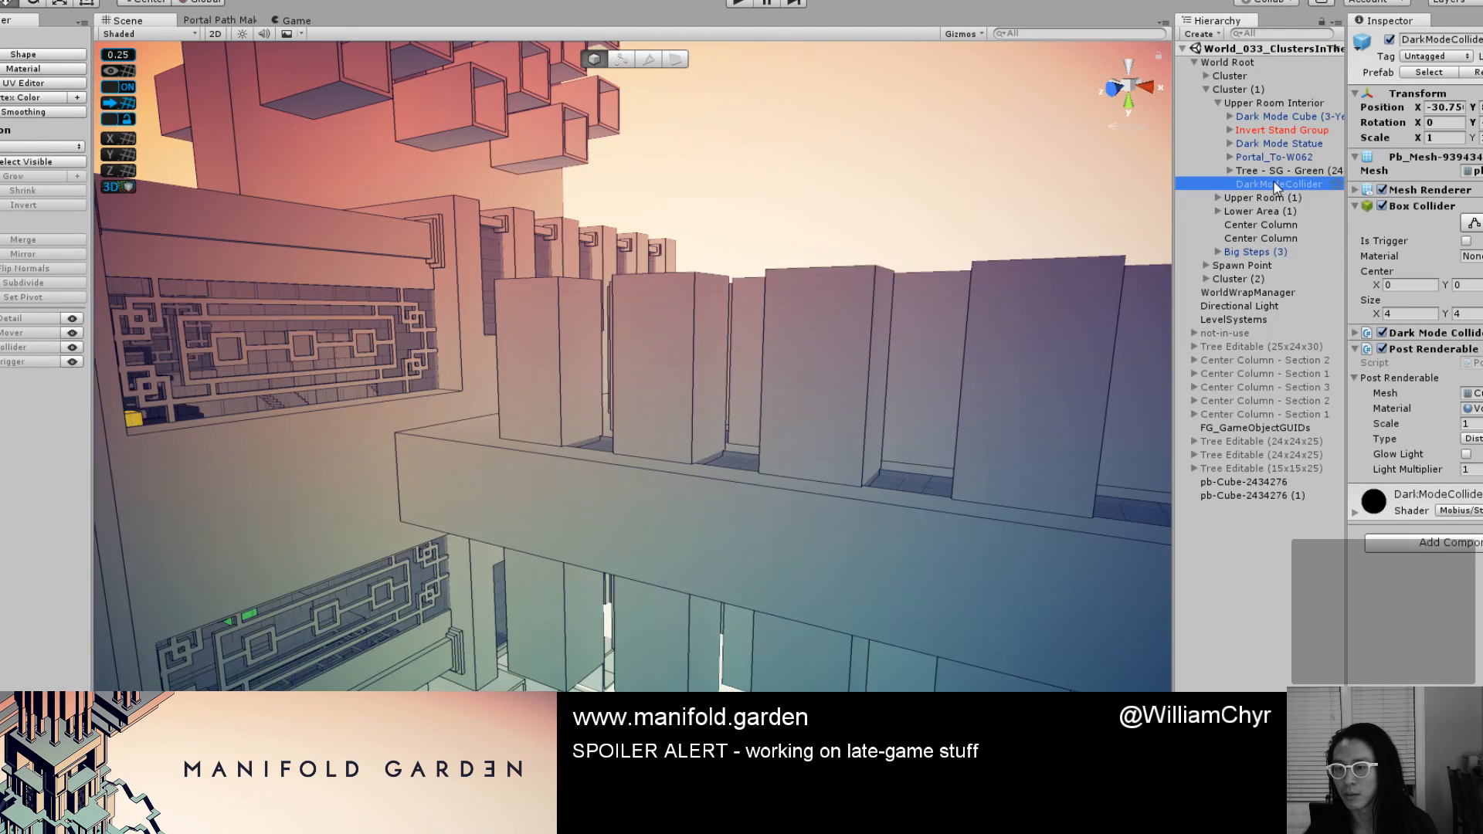
double_click(1274, 185)
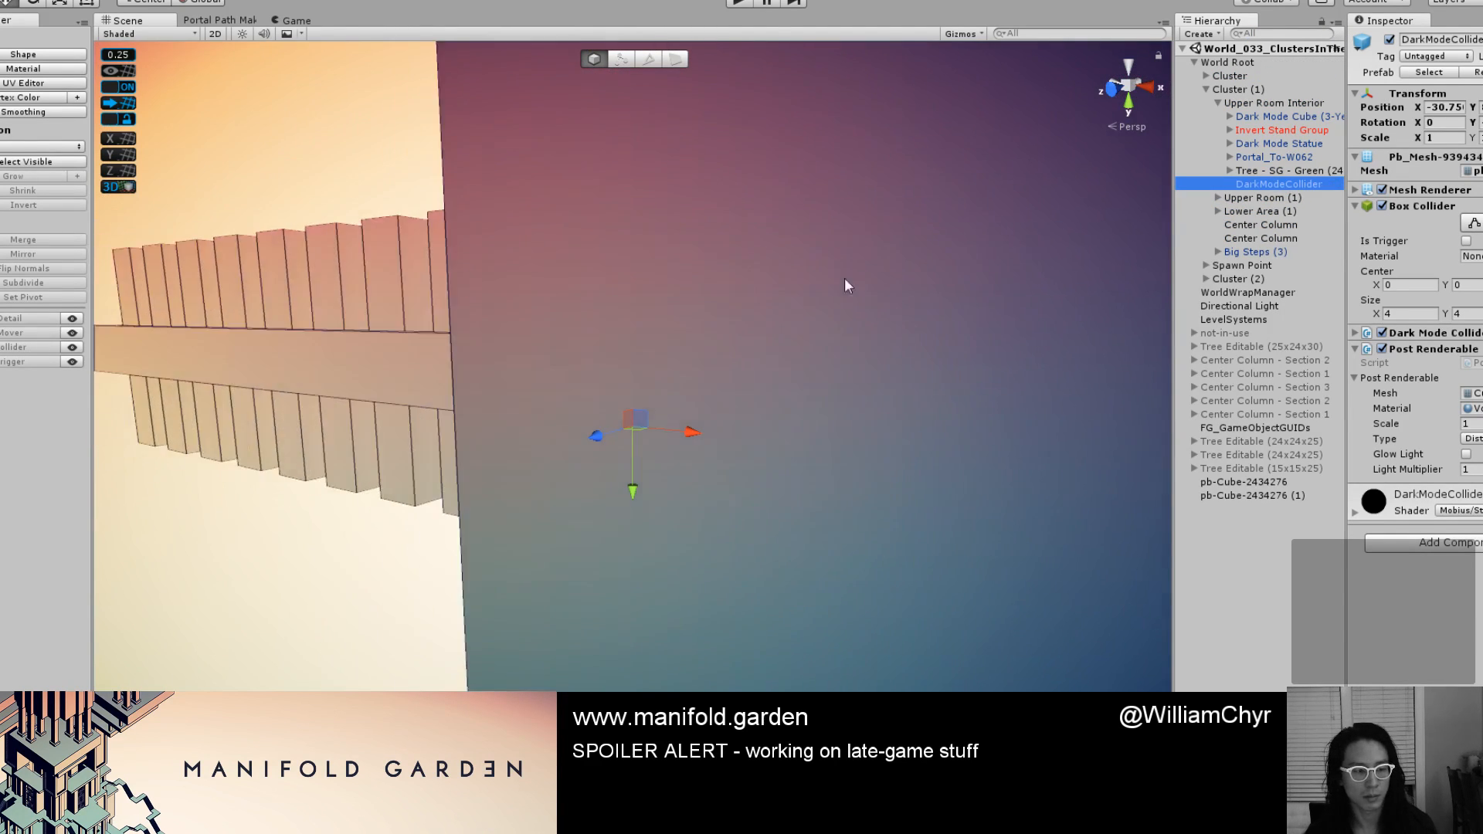
Examine how the black DarkModeCollider sits within the surrounding walls of the upper room.
alt+drag(845, 280, 834, 348)
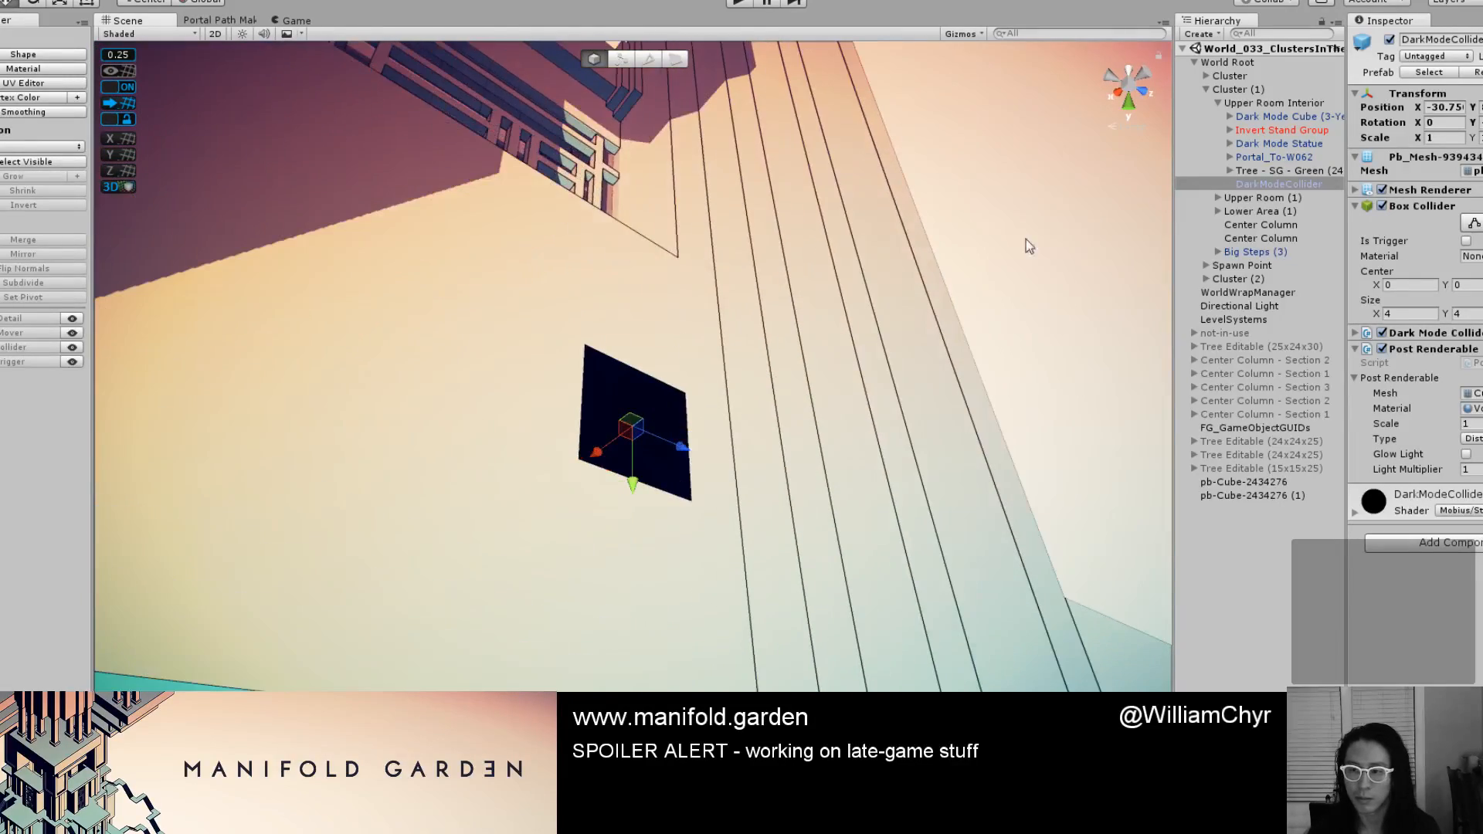
alt+drag(1026, 246, 556, 284)
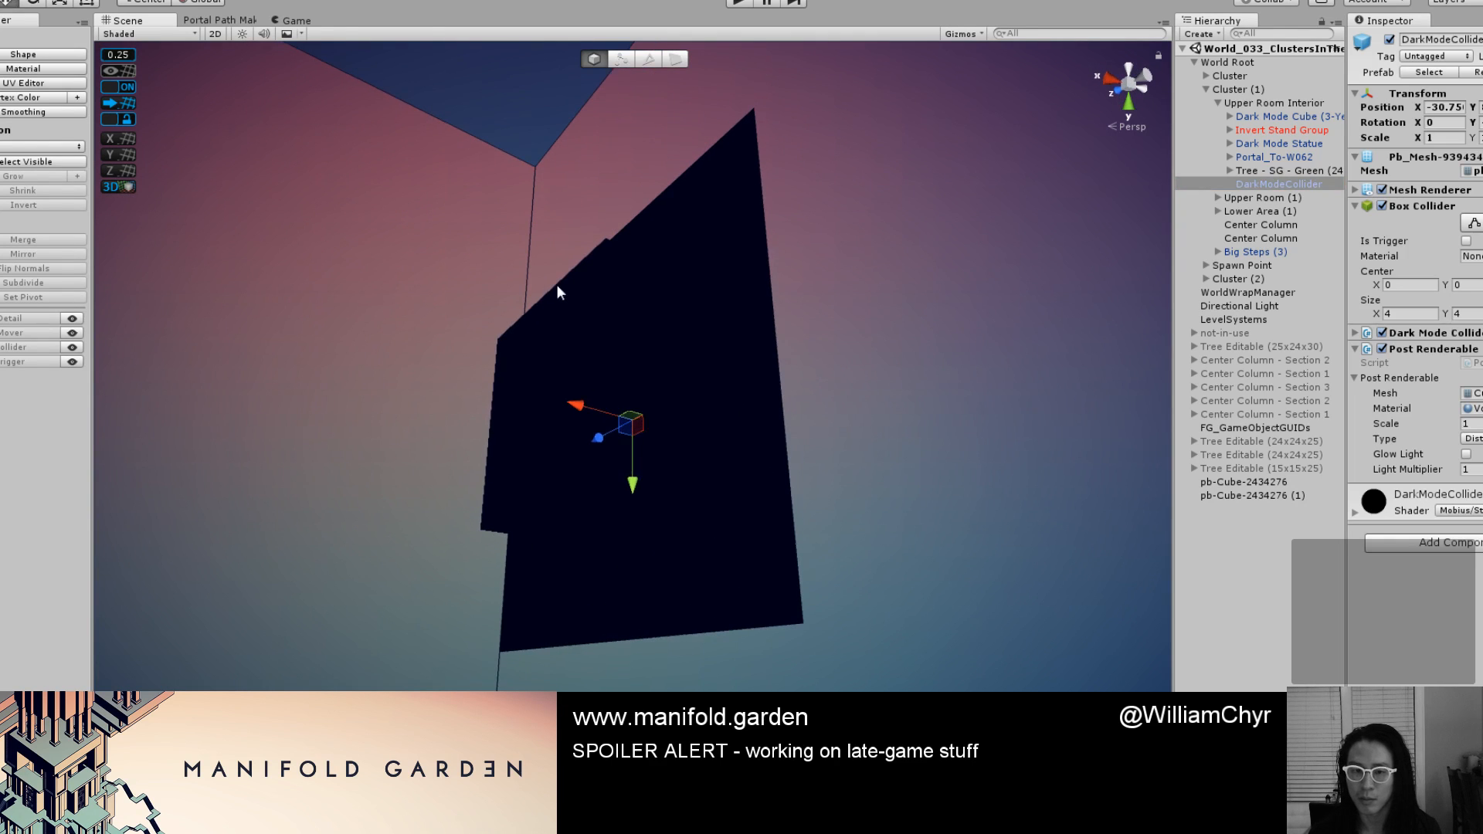
click(571, 312)
alt+drag(652, 327, 655, 363)
scroll(656, 369, down, 3)
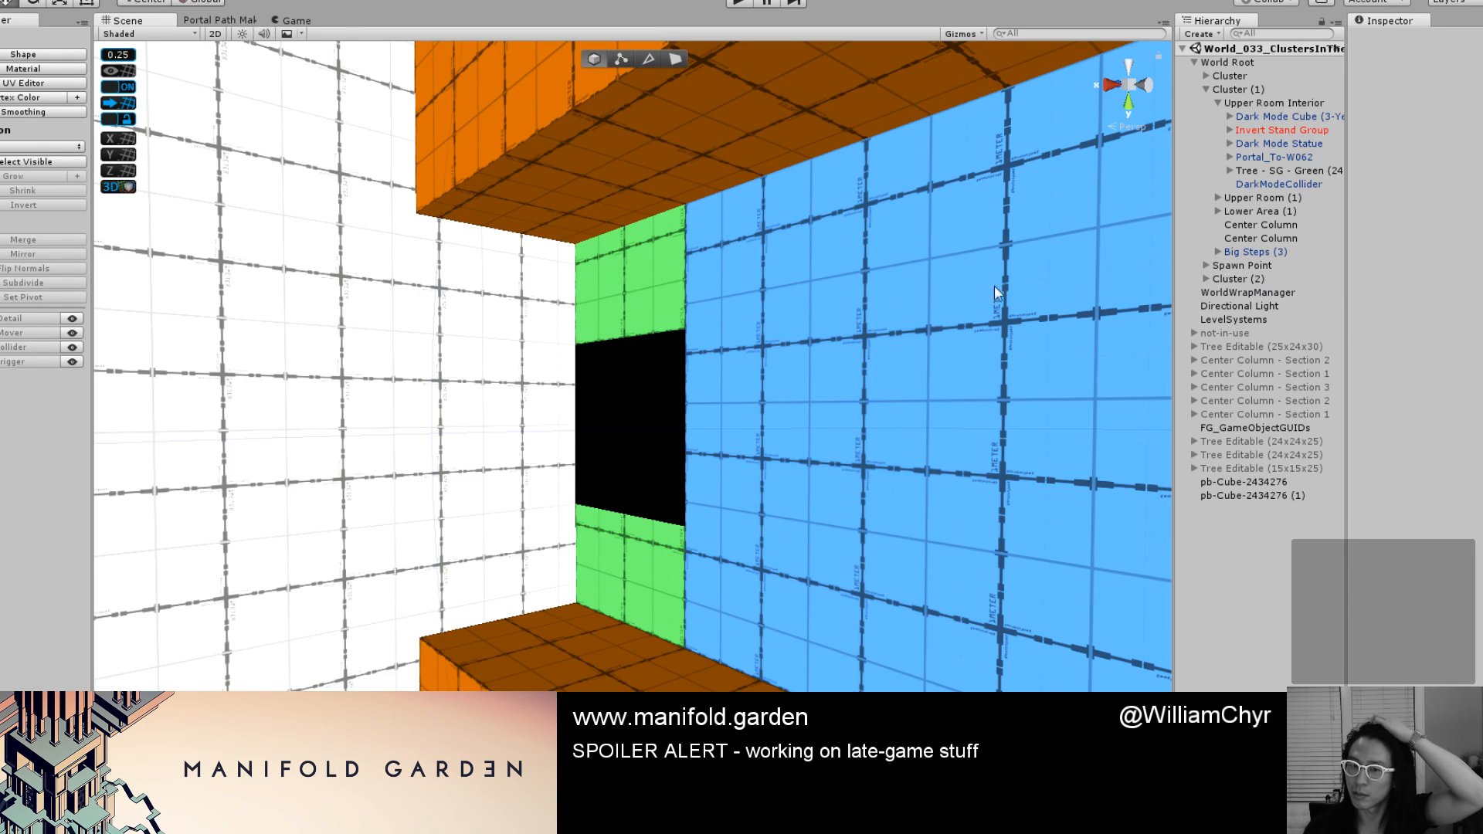
click(653, 355)
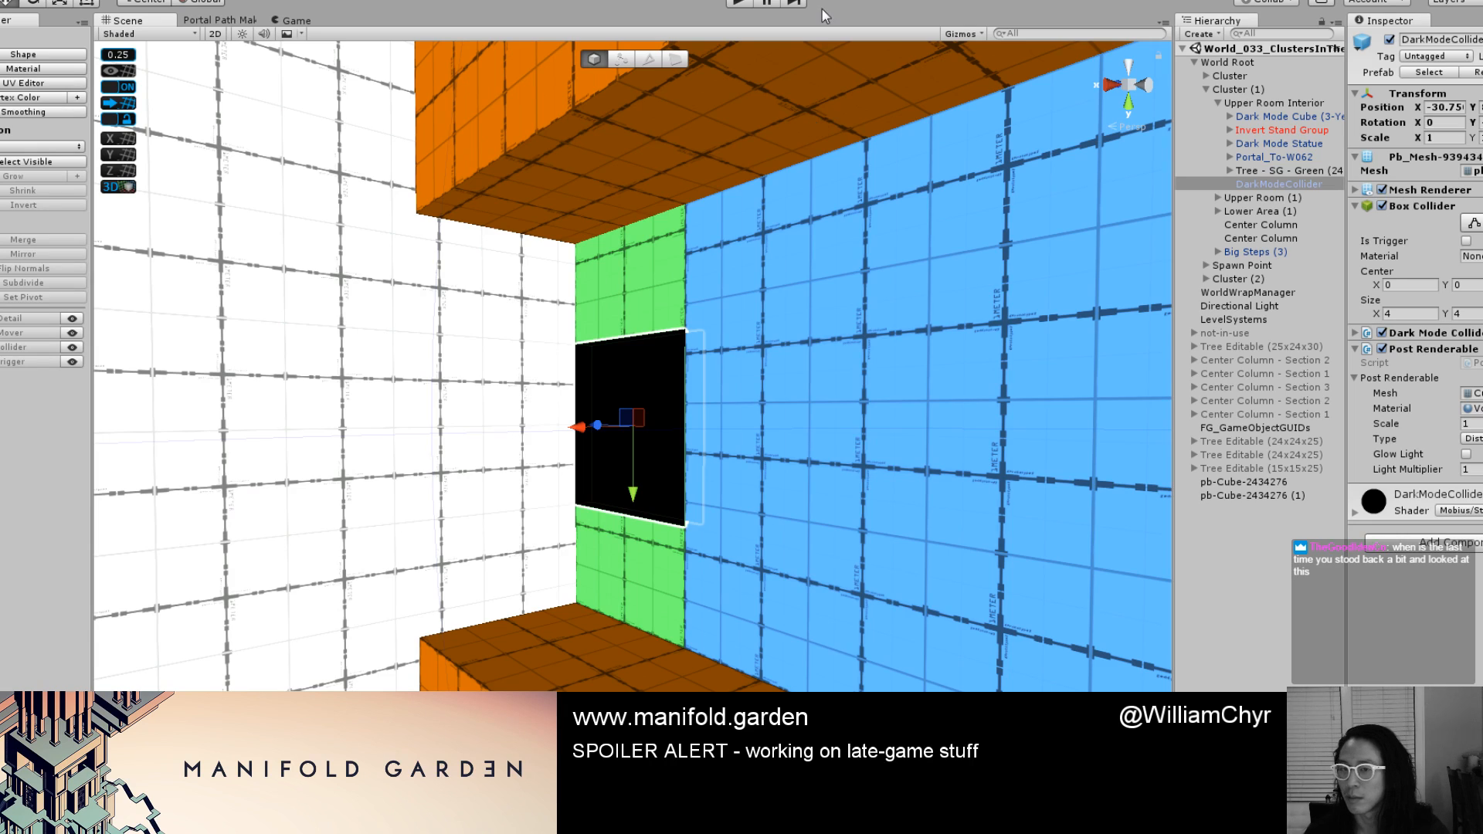
Play-test World_033 and stop play mode.
click(739, 4)
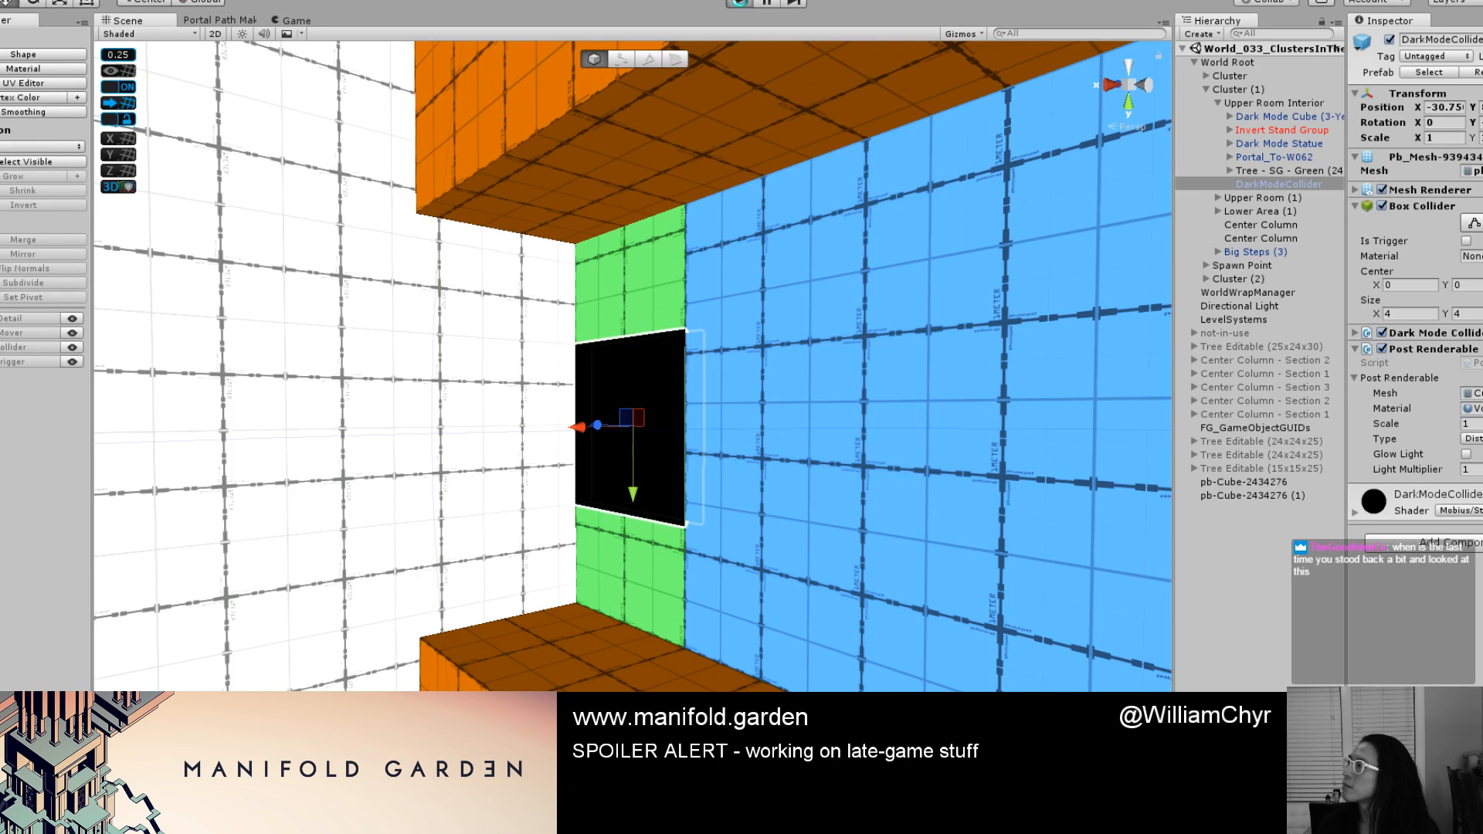
click(739, 4)
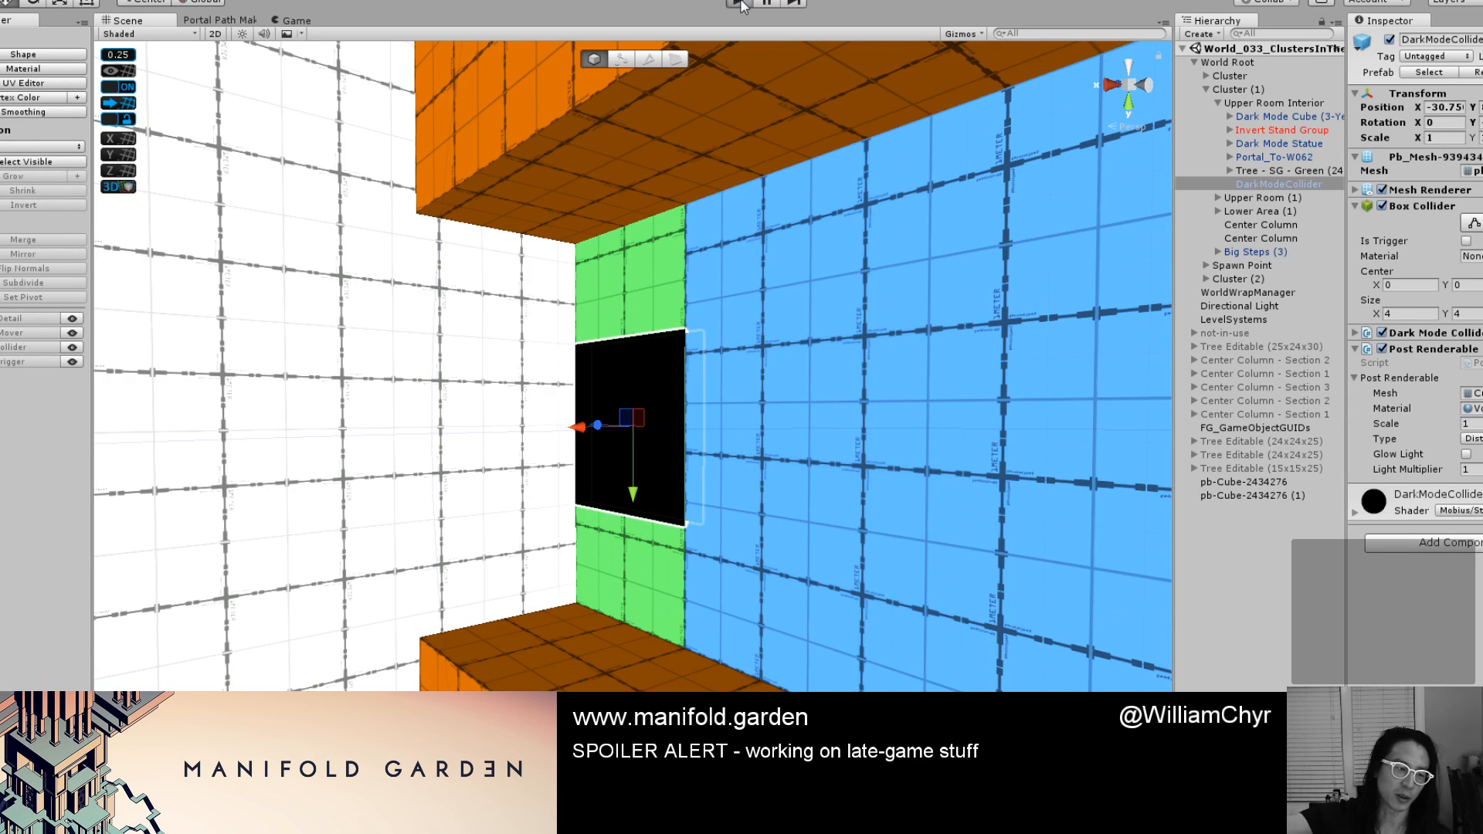
click(738, 4)
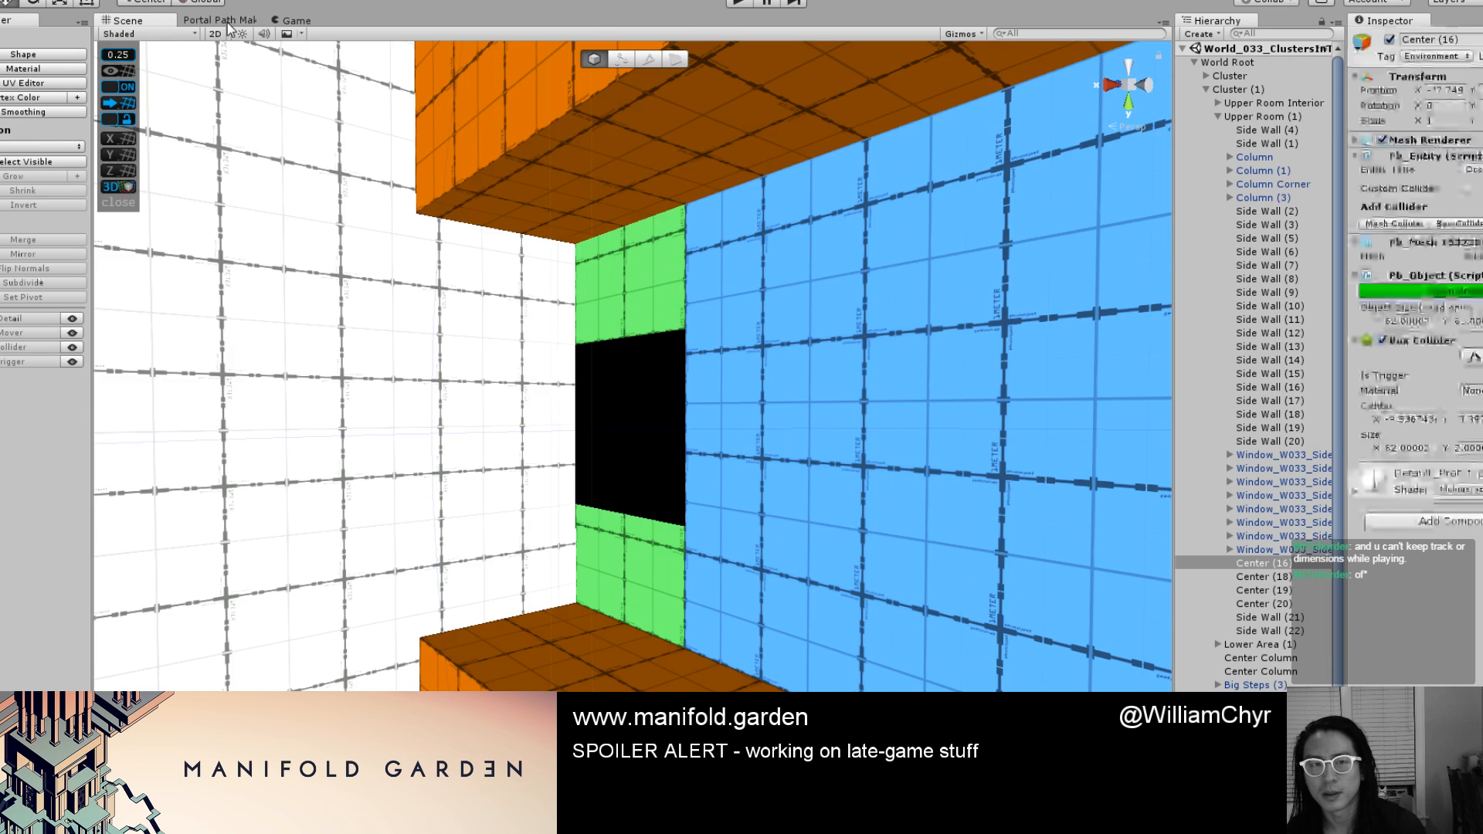
Rearrange the World_033_ClustersInTheAir, Hallway_W061_W033 and Hallway_W033_W062 nodes in the portal path map so their connections are separated.
click(228, 21)
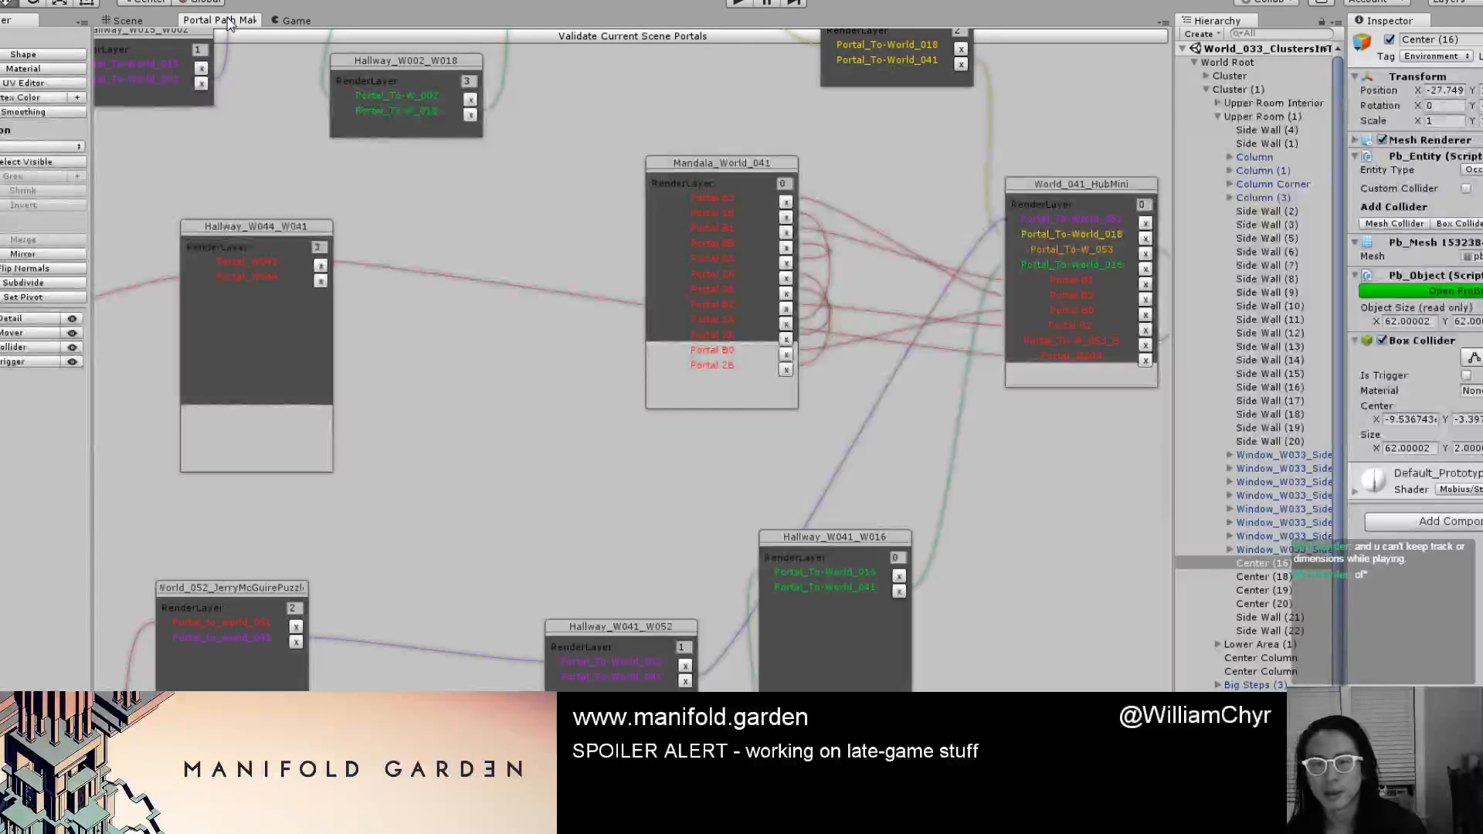
scroll(508, 219, down, 3)
middle_drag(540, 230, 639, 131)
middle_drag(864, 470, 801, 175)
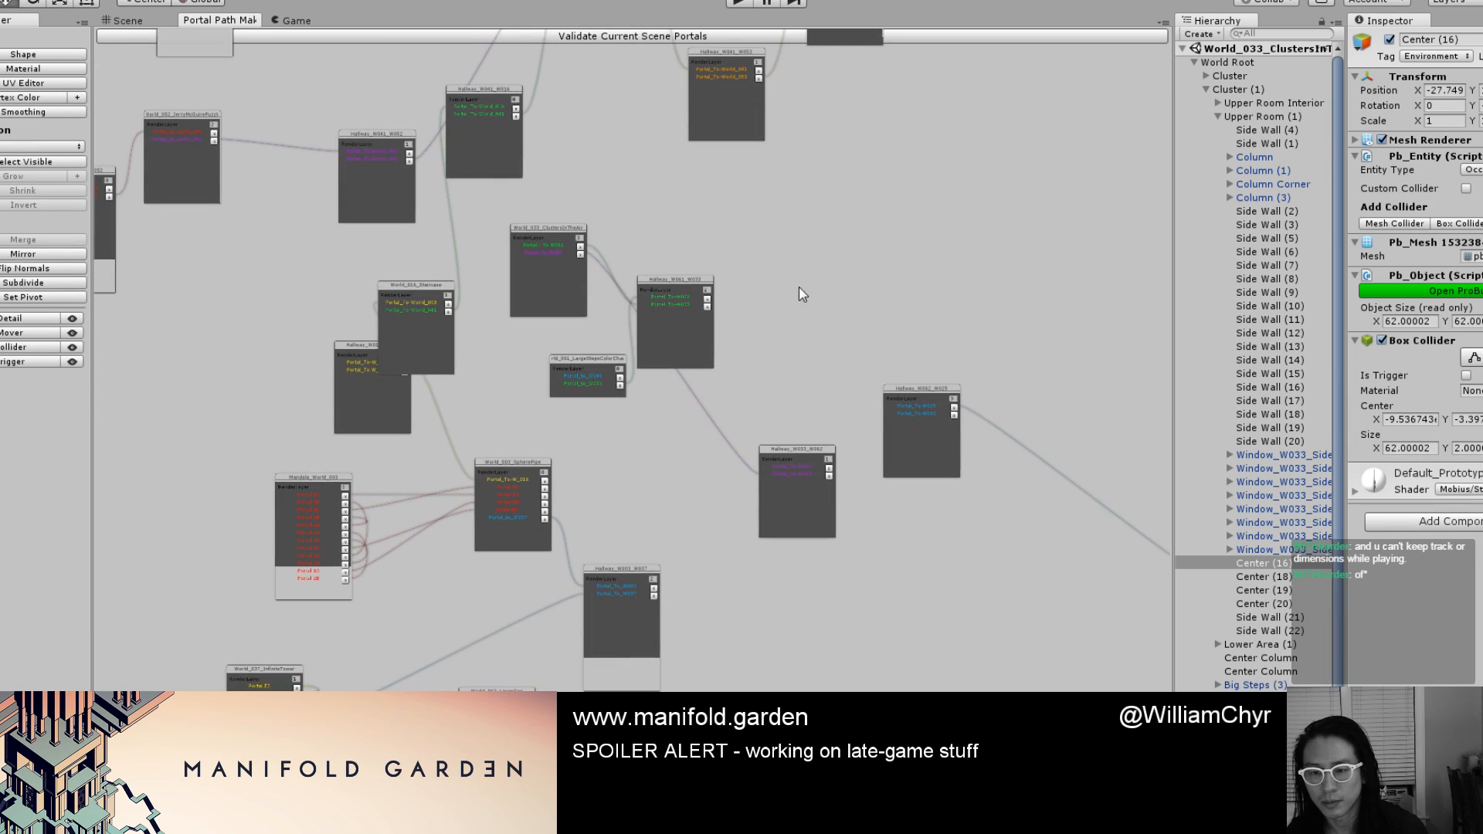
scroll(814, 386, up, 3)
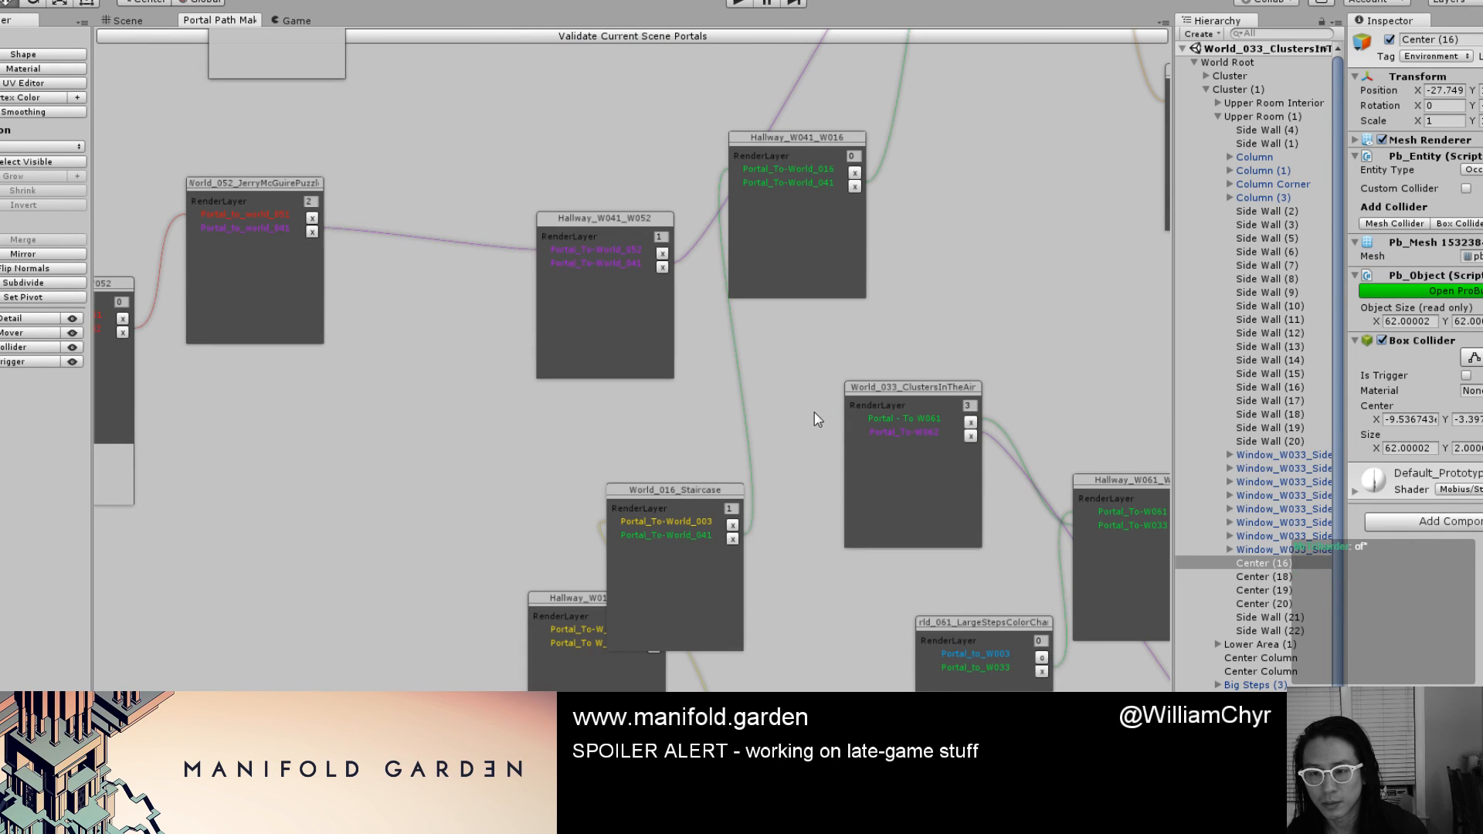
drag(888, 390, 819, 363)
middle_drag(1013, 384, 793, 290)
drag(671, 316, 1102, 266)
middle_drag(933, 352, 722, 280)
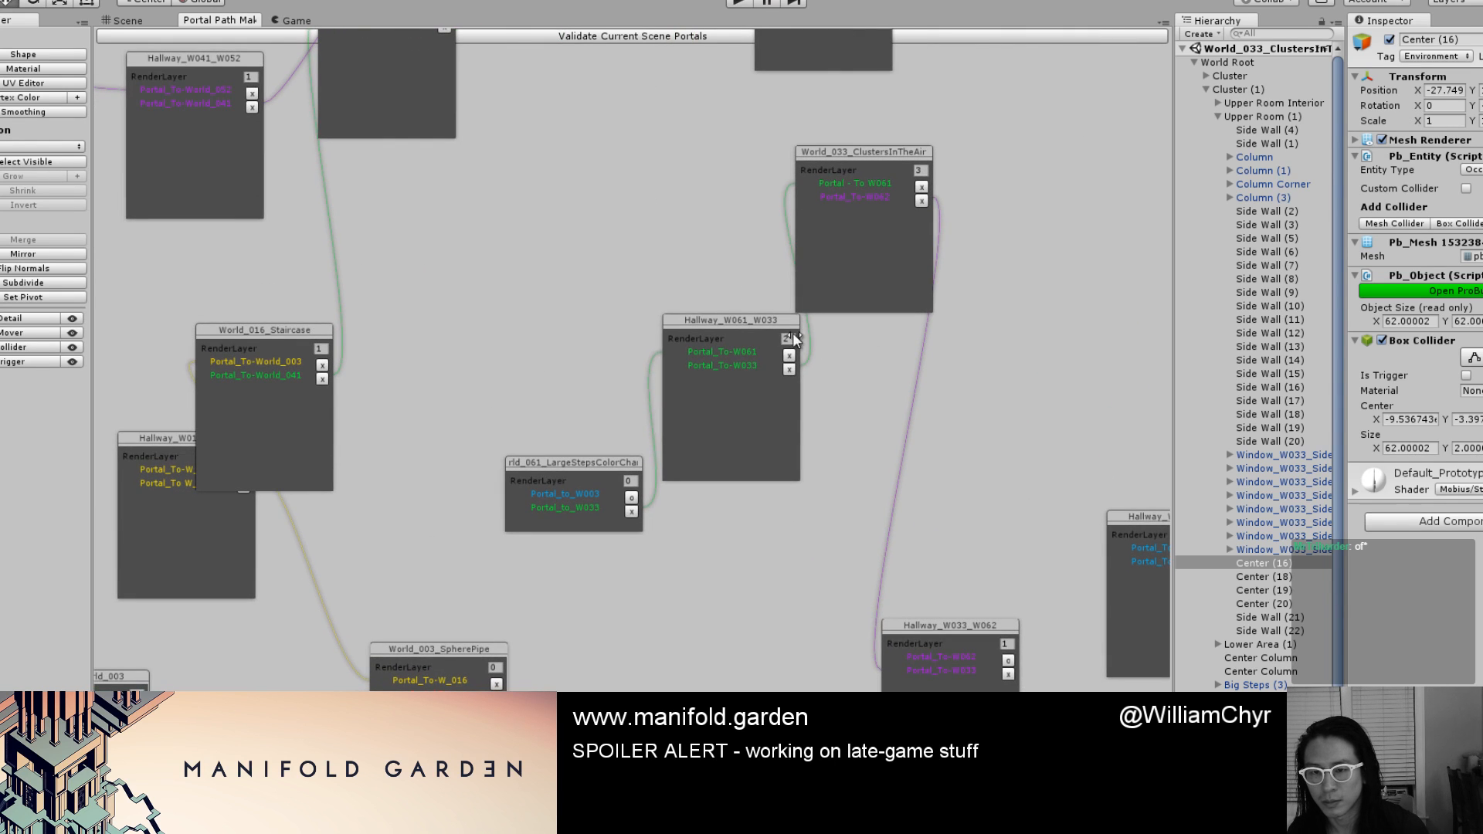
drag(793, 336, 720, 249)
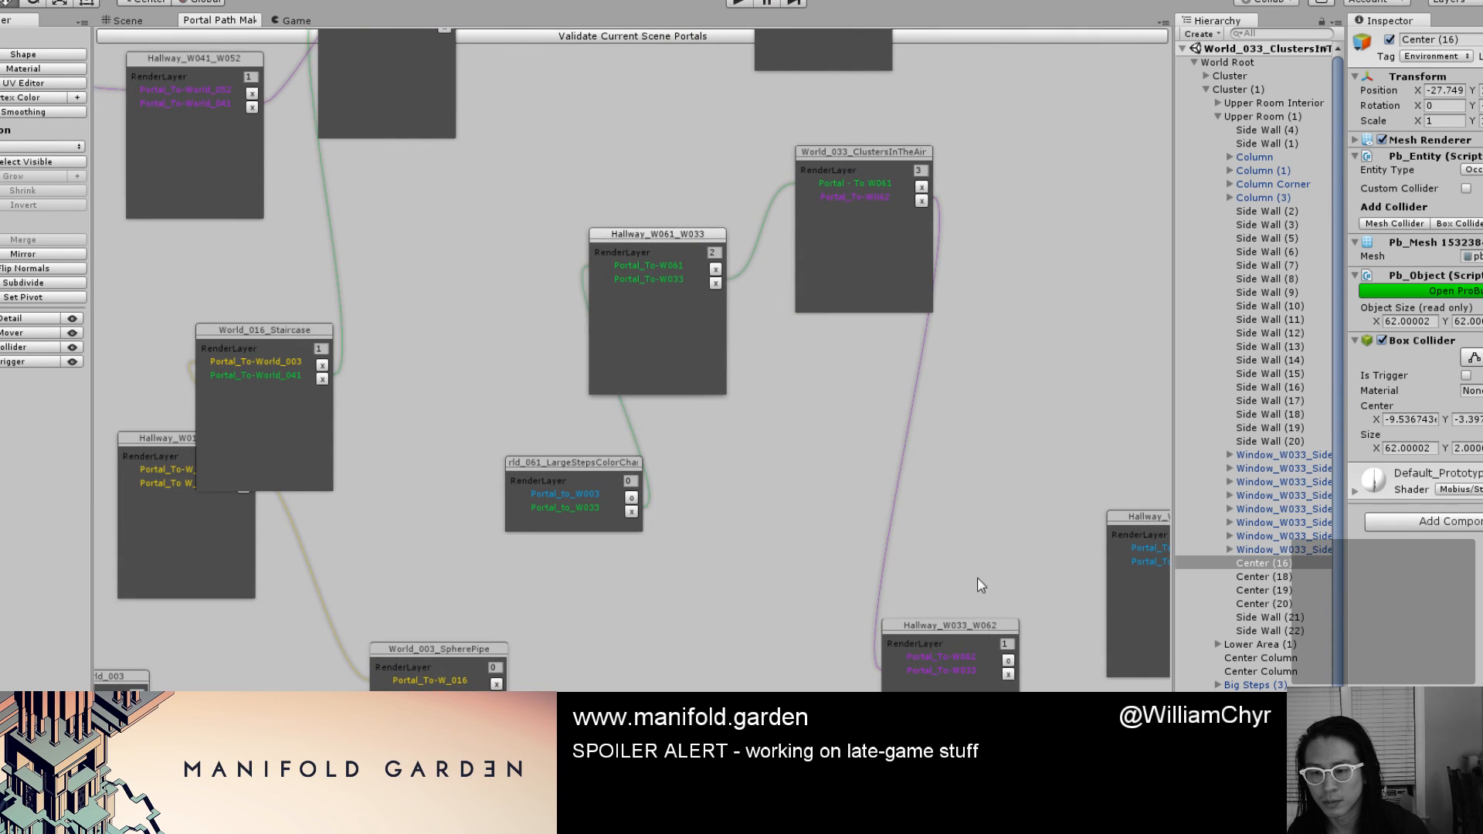
drag(988, 626, 1004, 464)
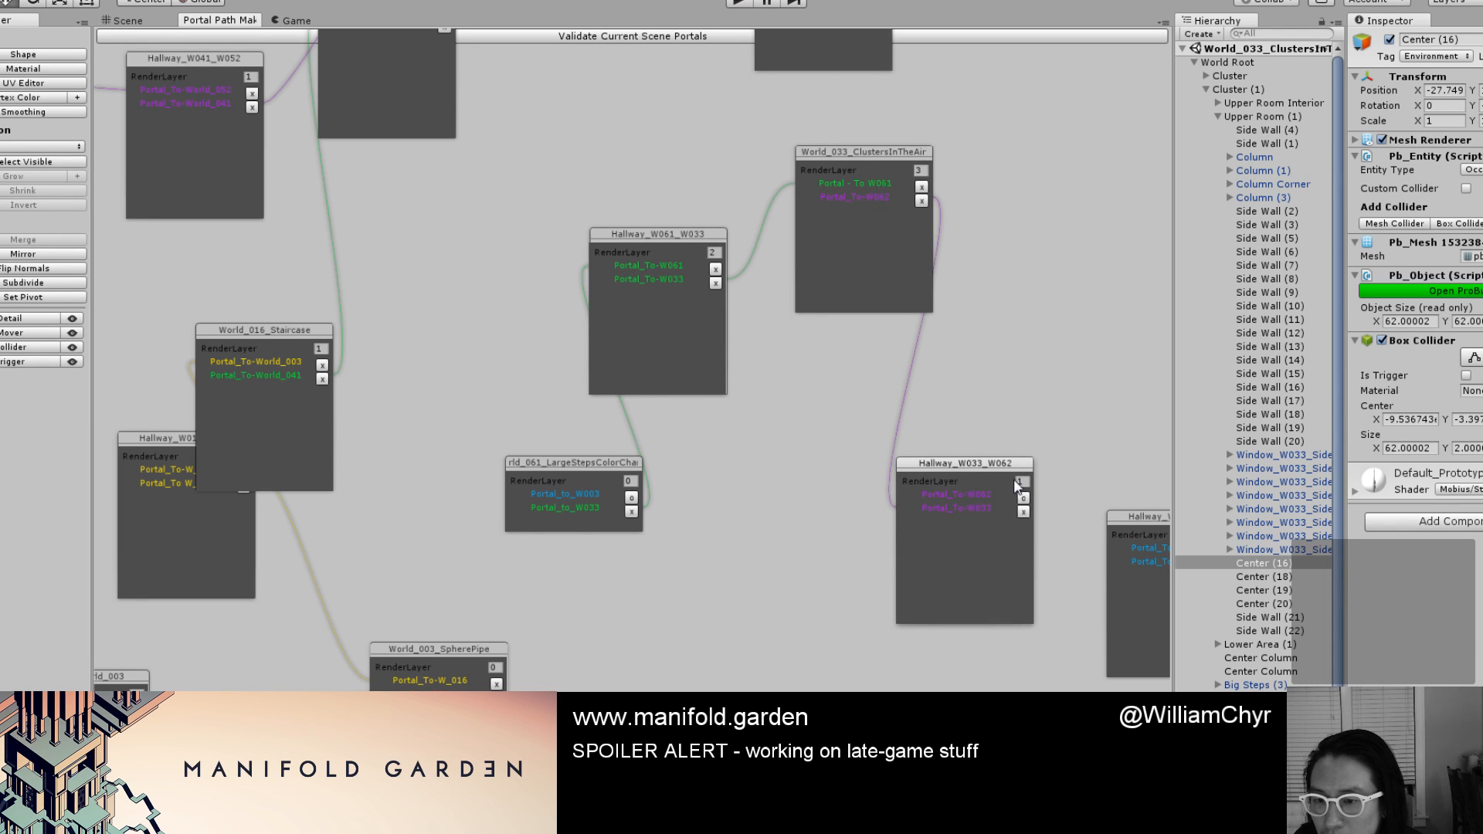
Disconnect World_033_ClustersInTheAir from Hallway_W033_W062 and deactivate the Portal_To-W062 object in the World_033 scene.
click(1023, 511)
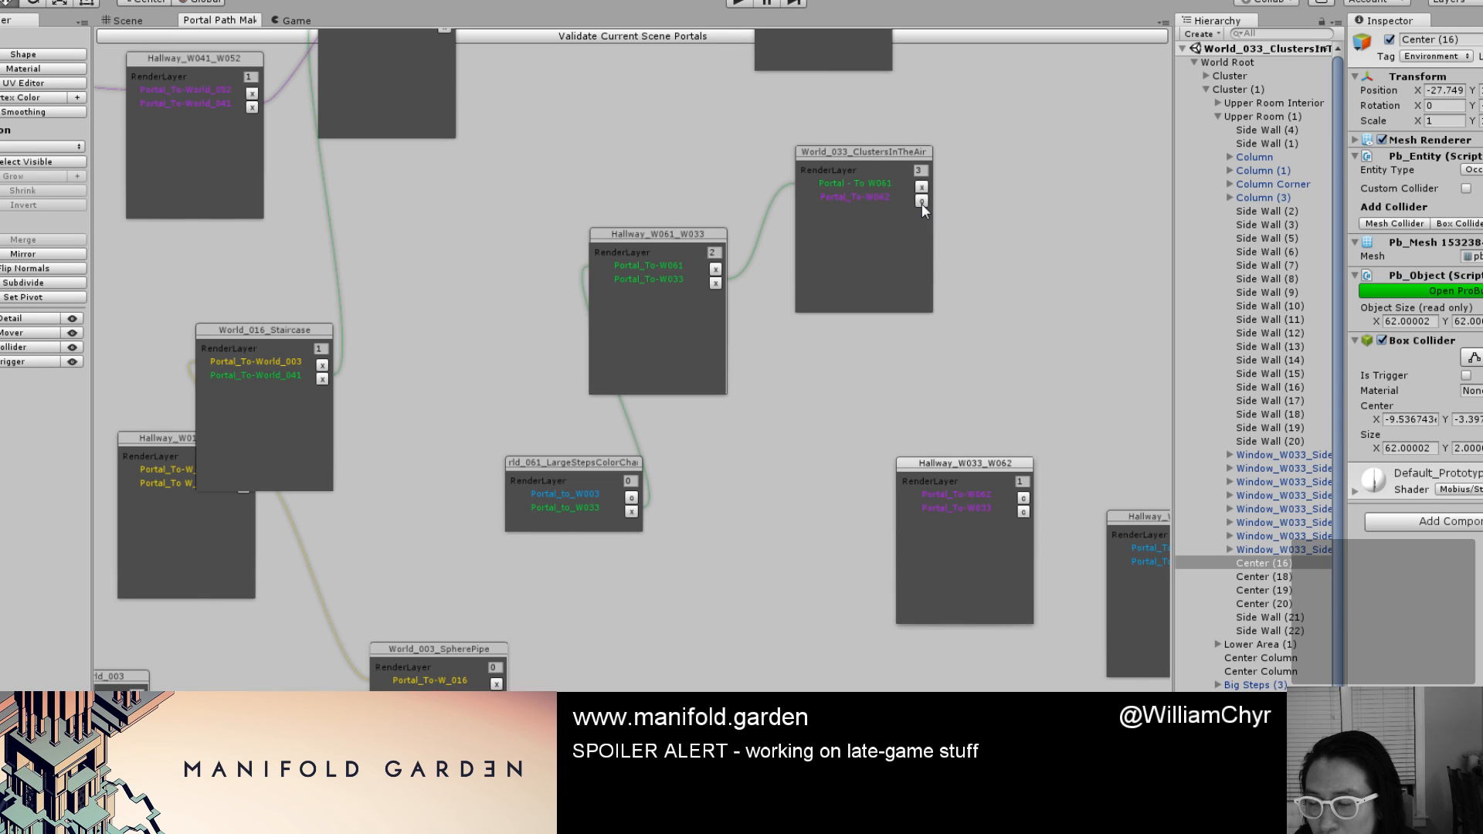
click(1275, 33)
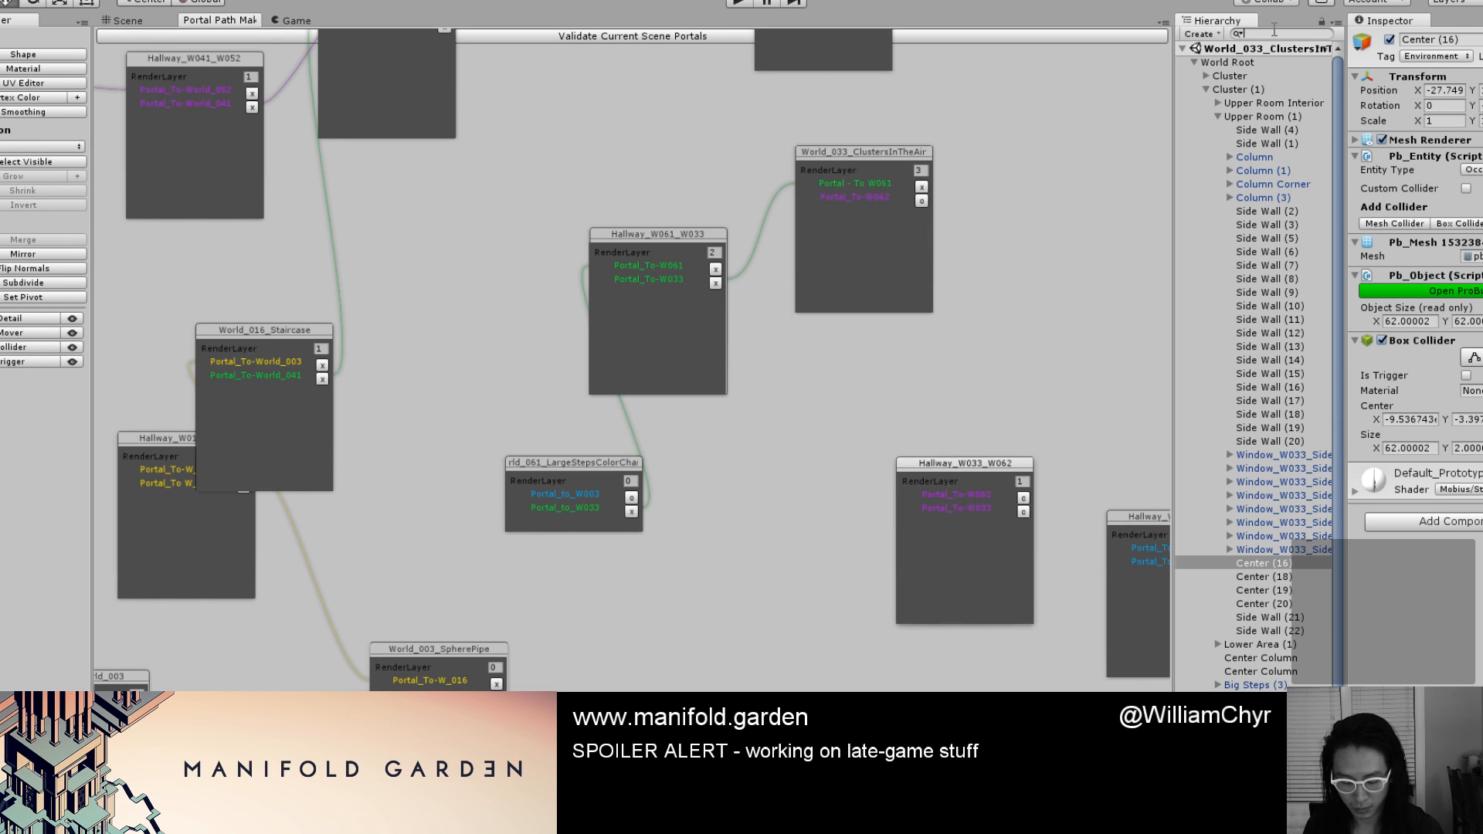
text(worl)
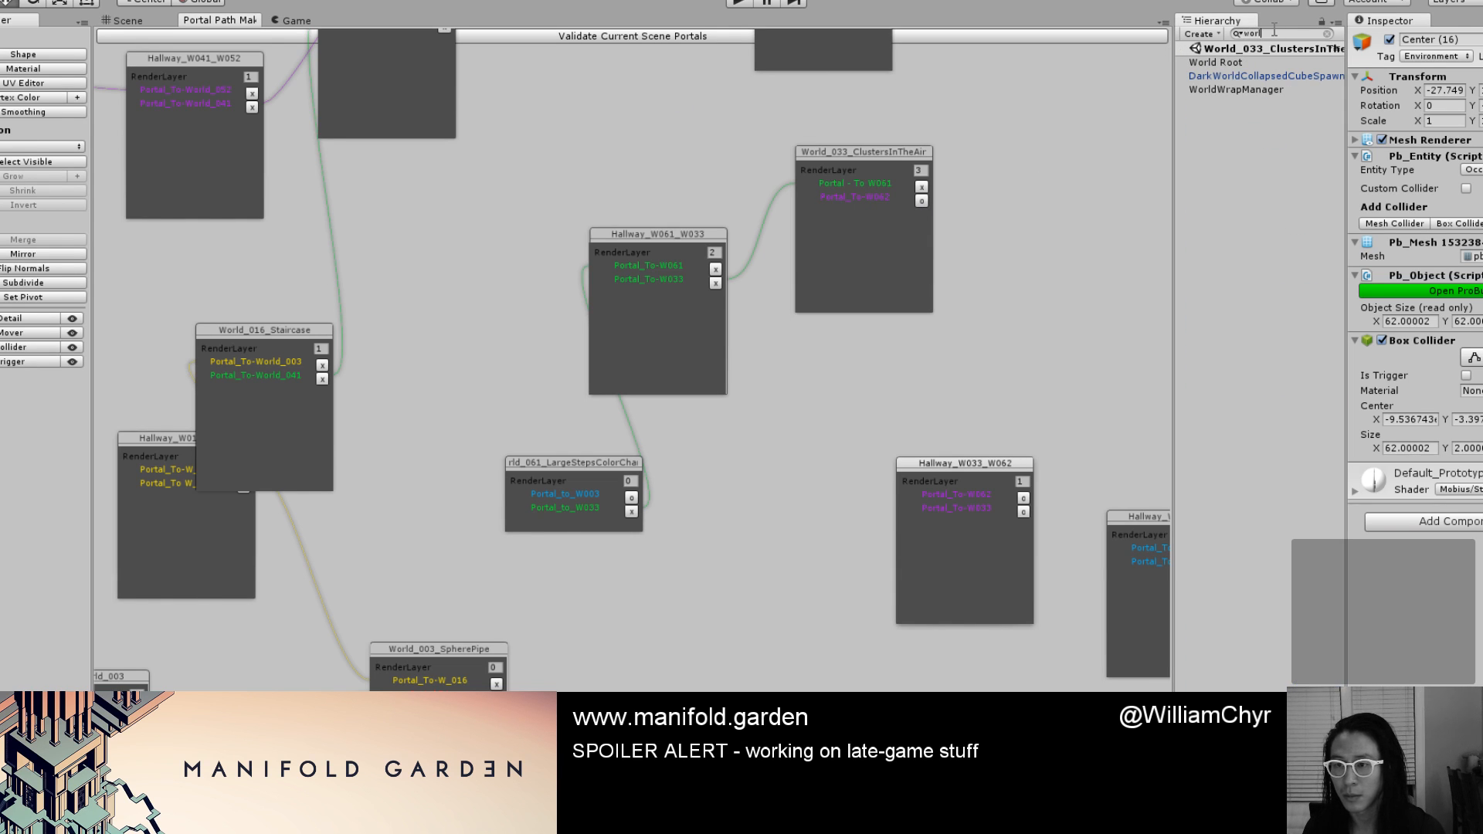
key(BackSpace)
key(BackSpace)
key(BackSpace)
key(BackSpace)
text(portal)
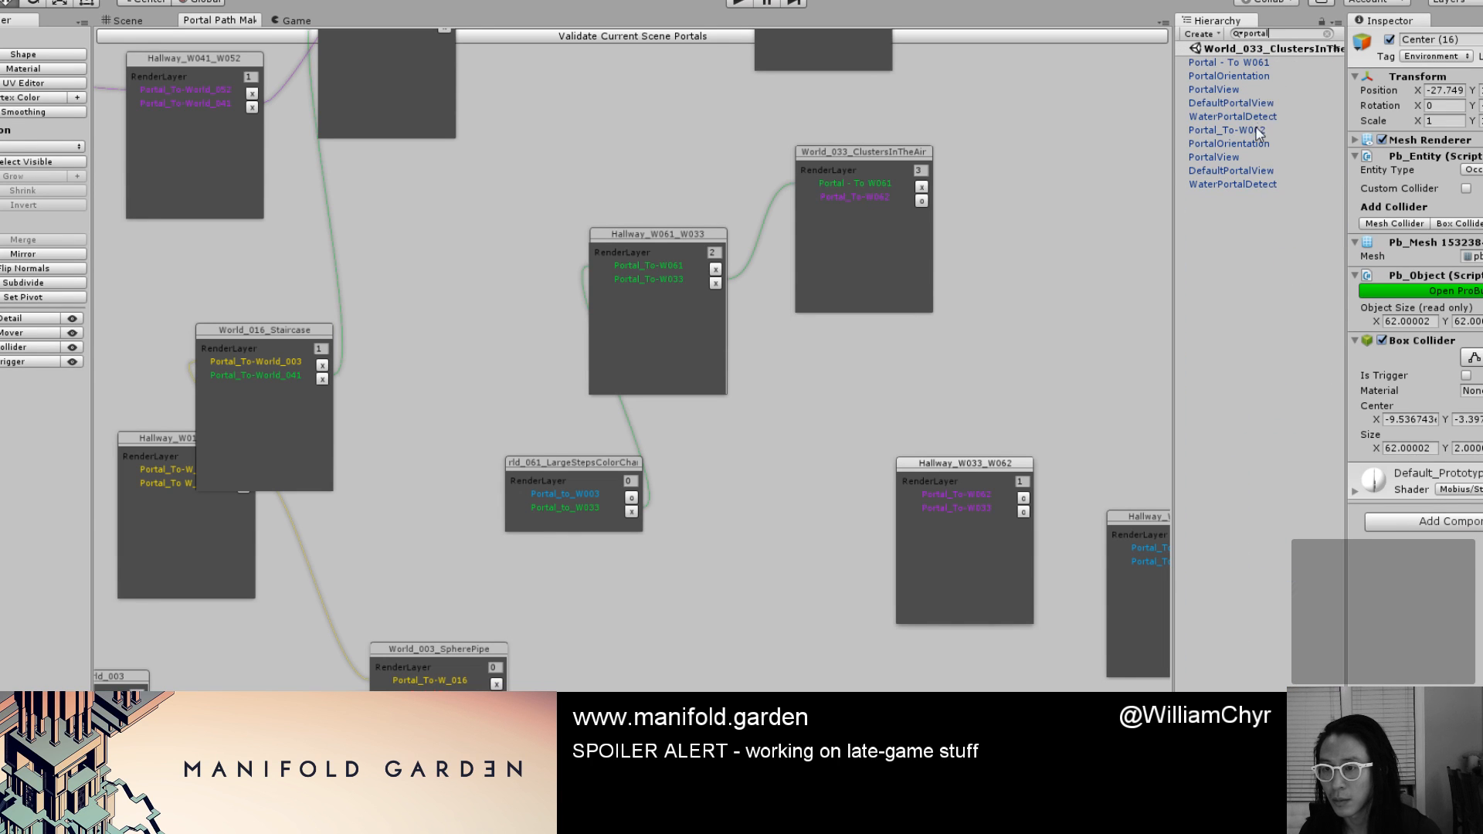
click(1258, 132)
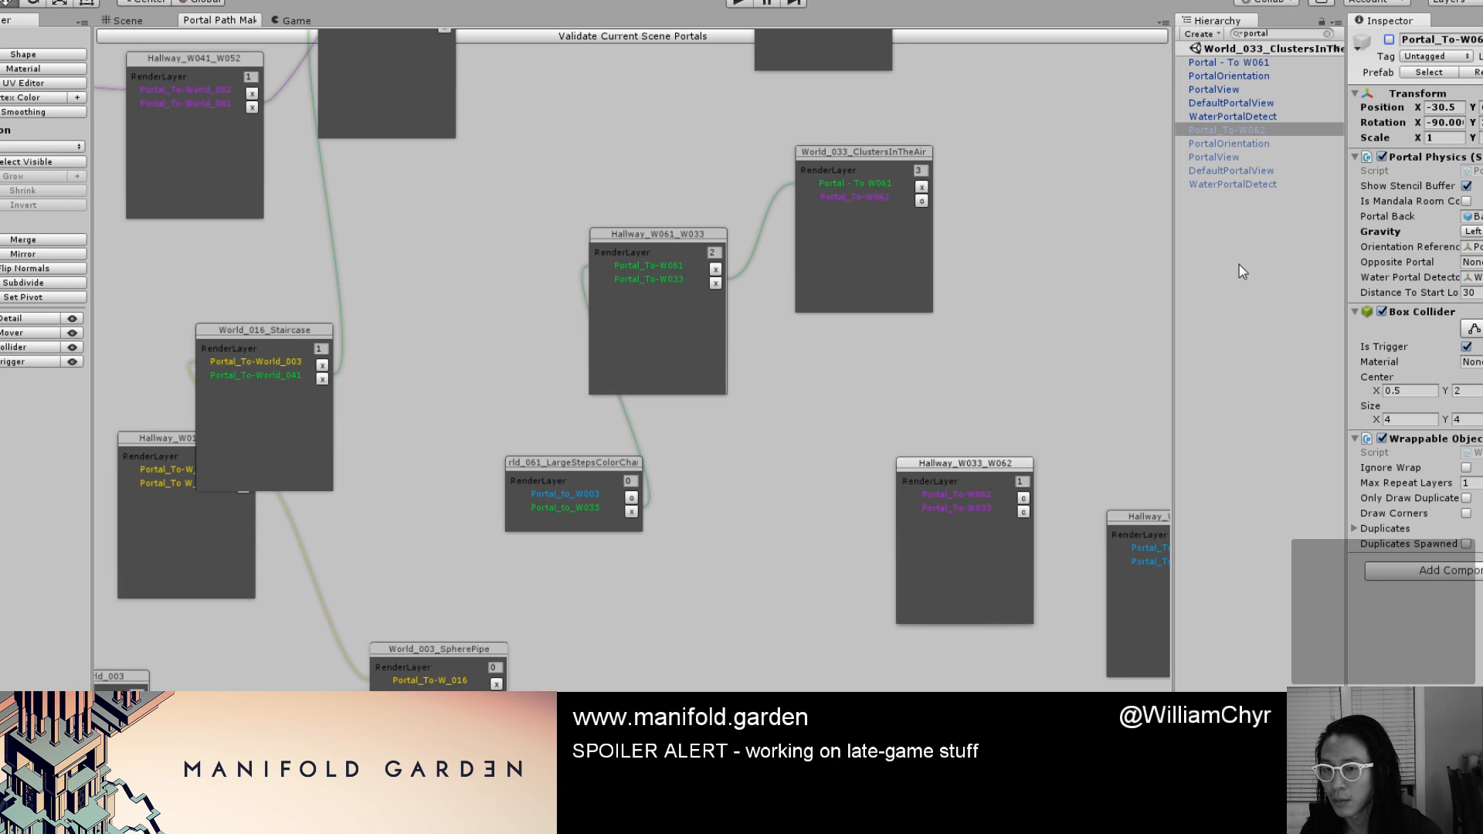
right_click(1452, 165)
click(1287, 238)
click(1328, 29)
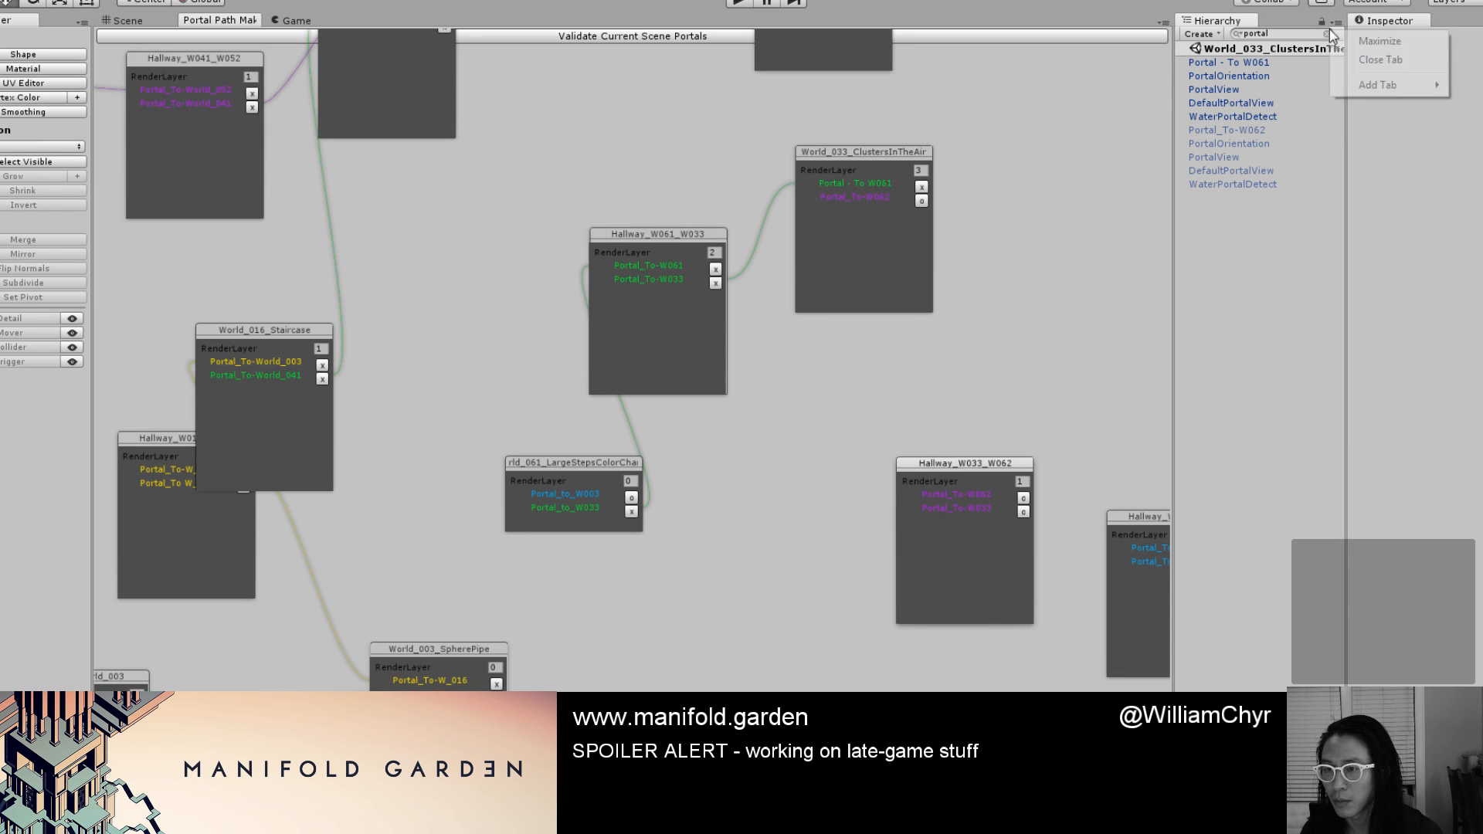
Clear the object search and repopulate the portal list of the LevelSystems component in World_033.
click(1328, 34)
click(1194, 62)
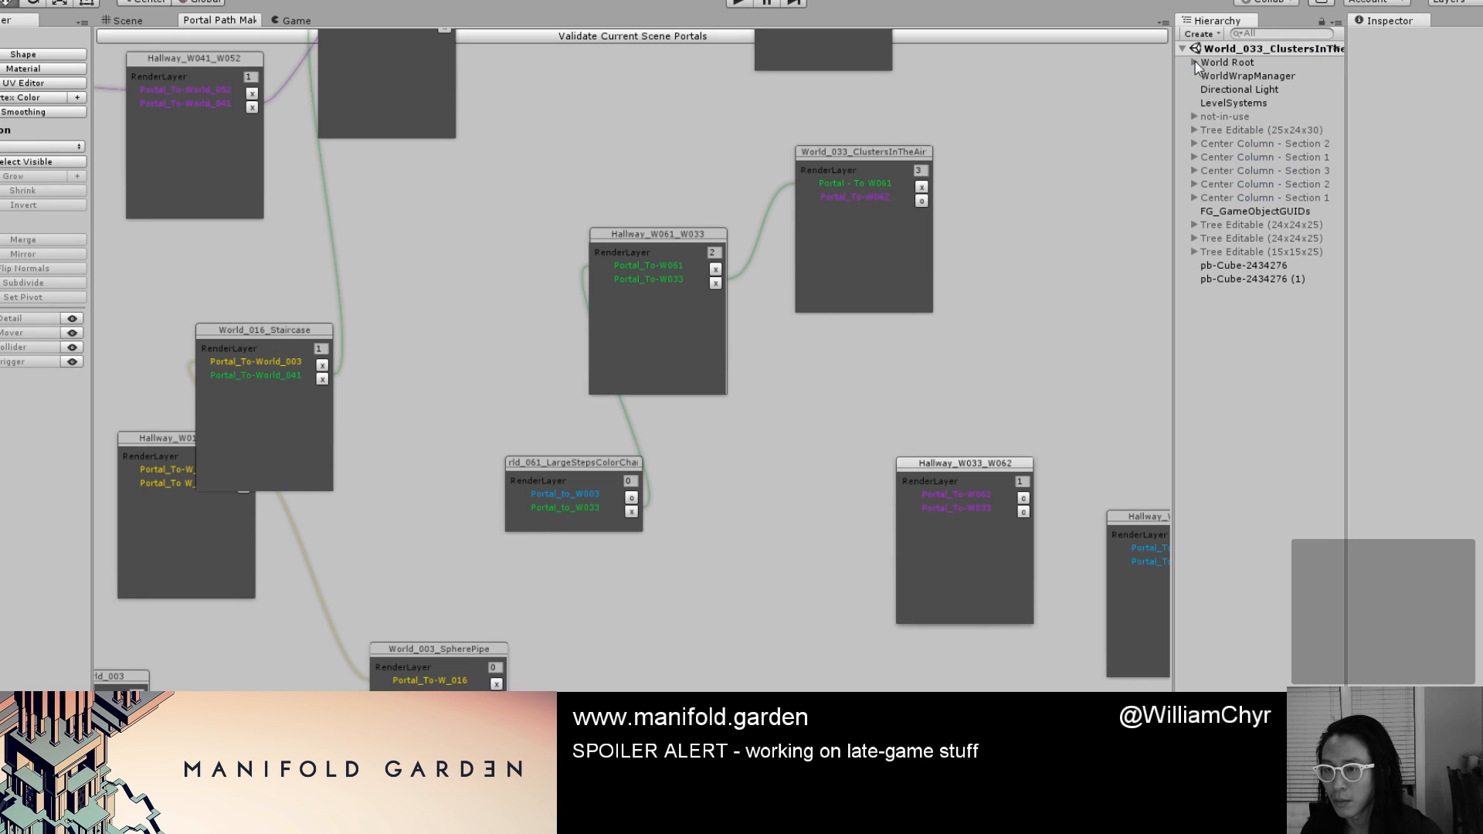
click(1234, 103)
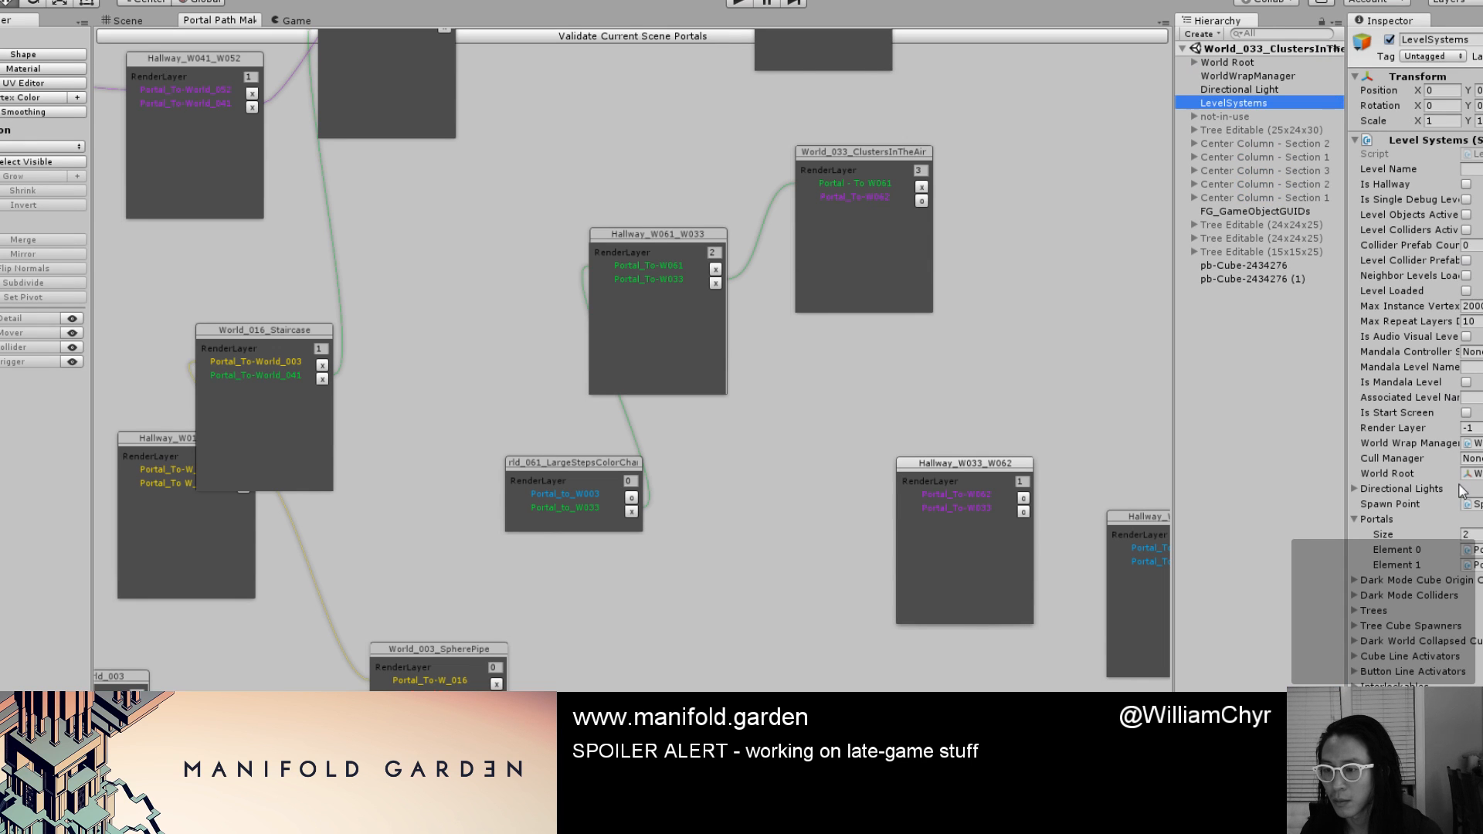
click(1390, 519)
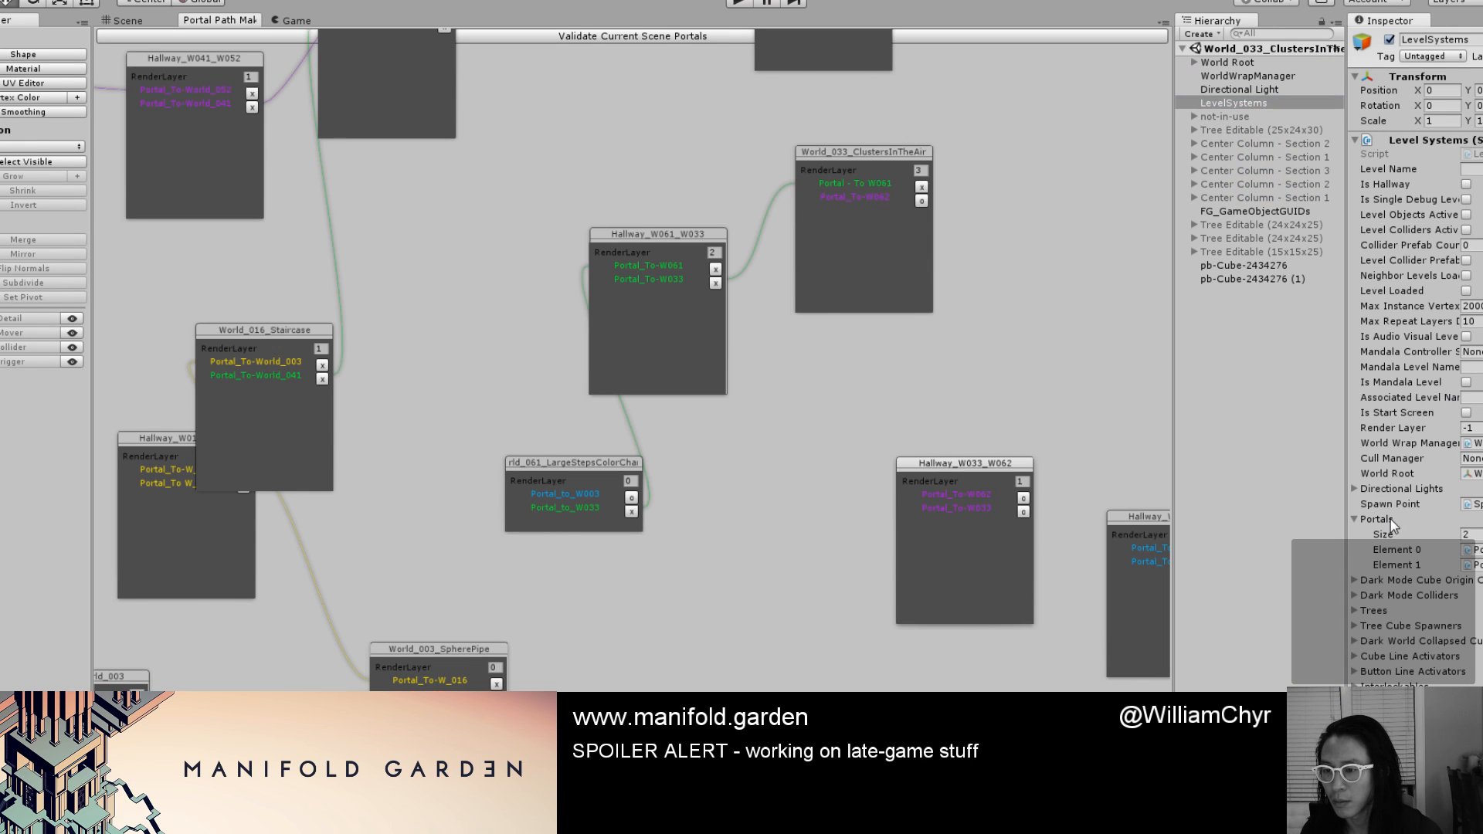
right_click(1455, 147)
click(1414, 354)
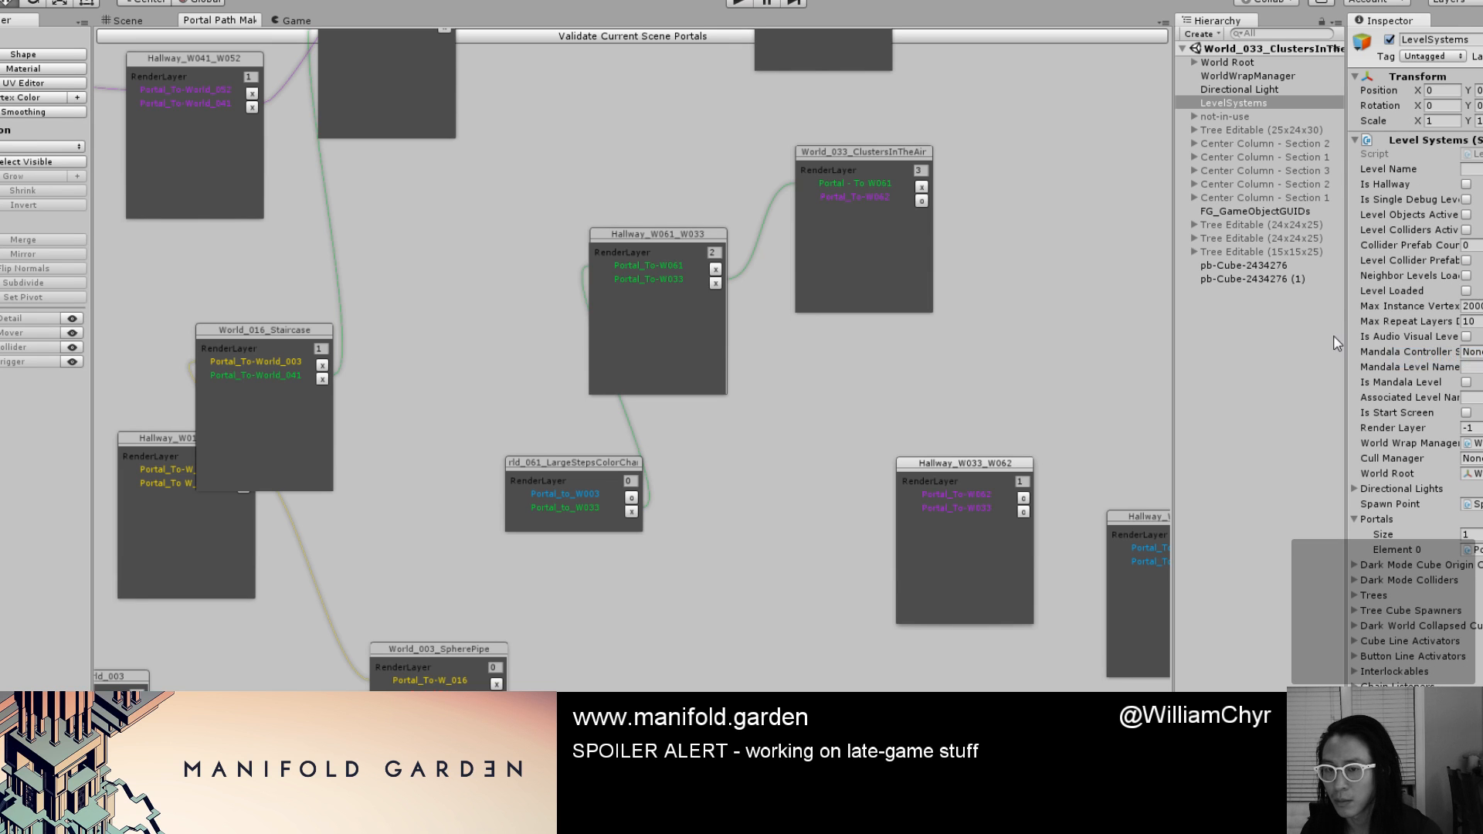
right_click(1399, 143)
click(1414, 357)
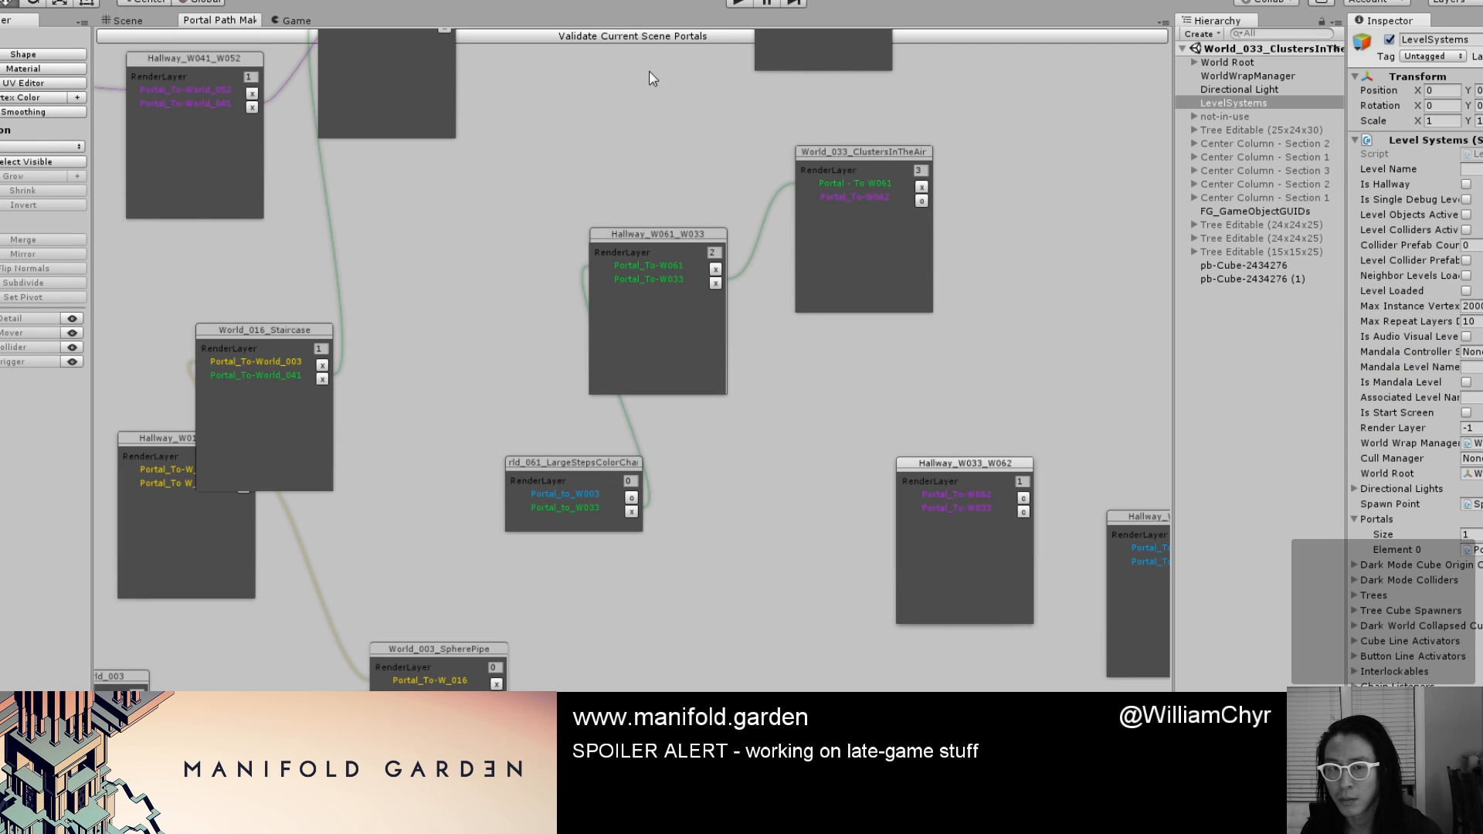
Deactivate the Dark Mode Pillar on one side of the Dark Mode Statue in the upper room.
click(124, 21)
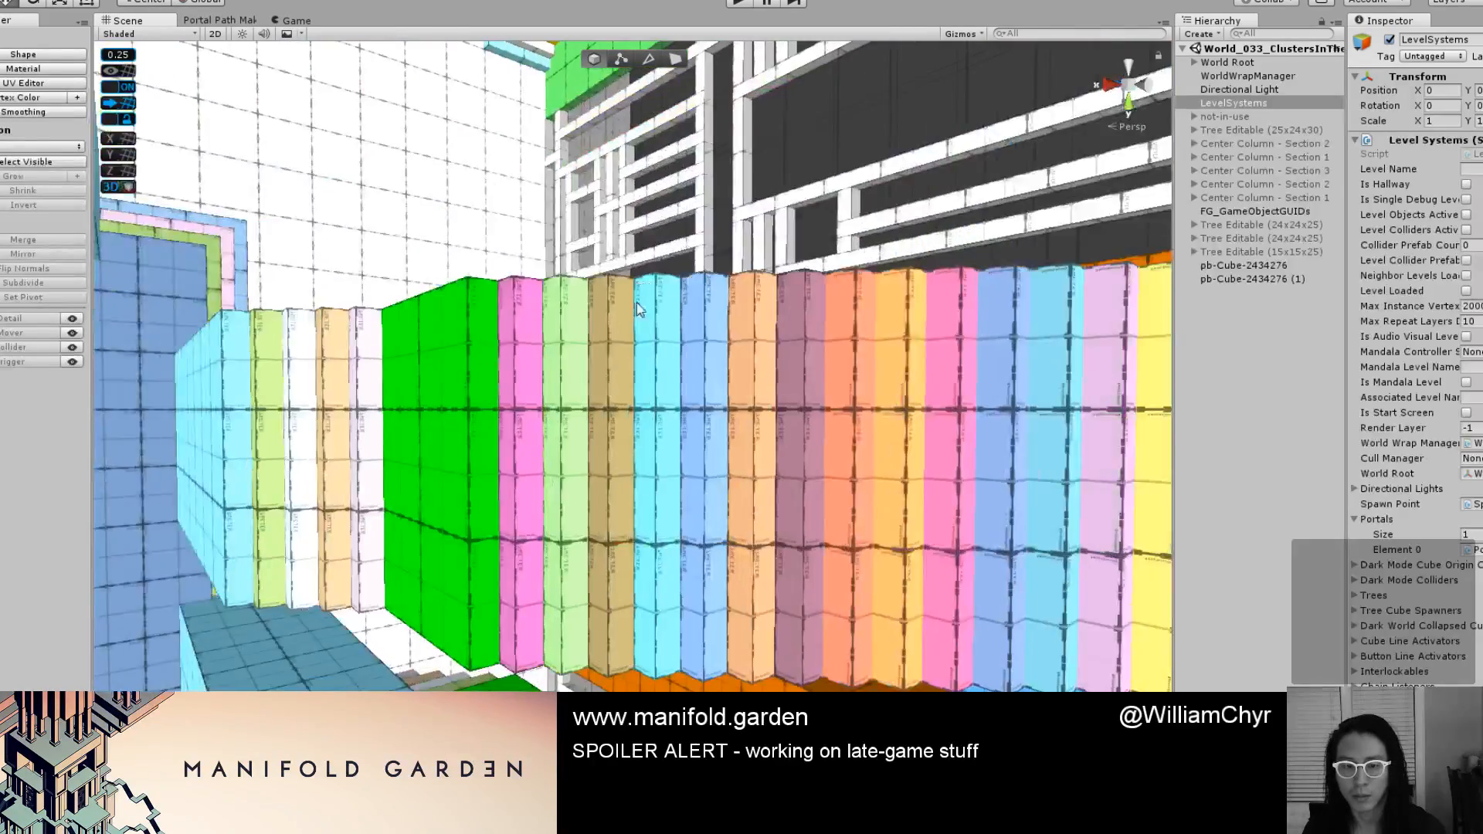
right_drag(638, 309, 648, 353)
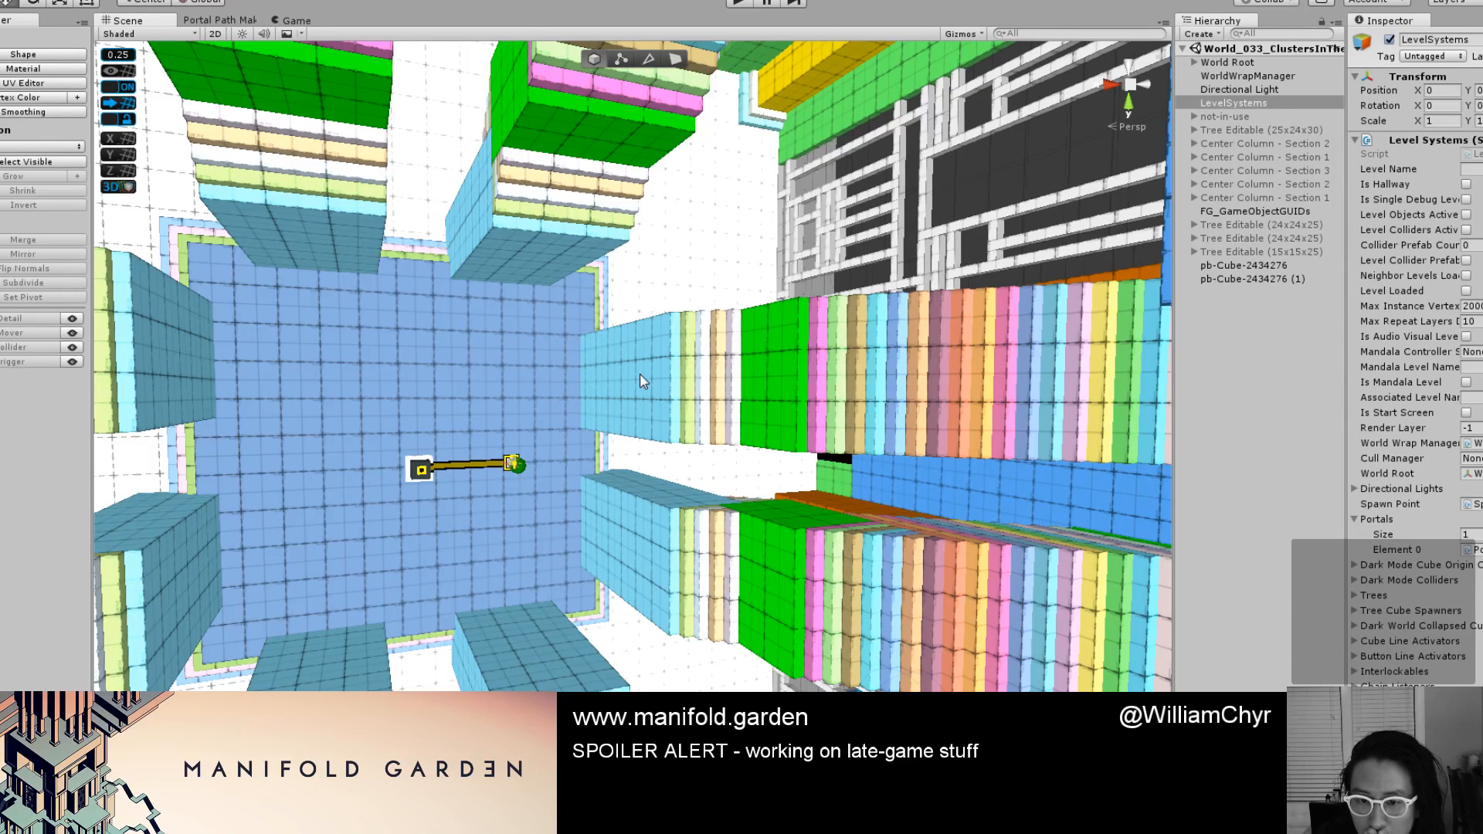
click(639, 374)
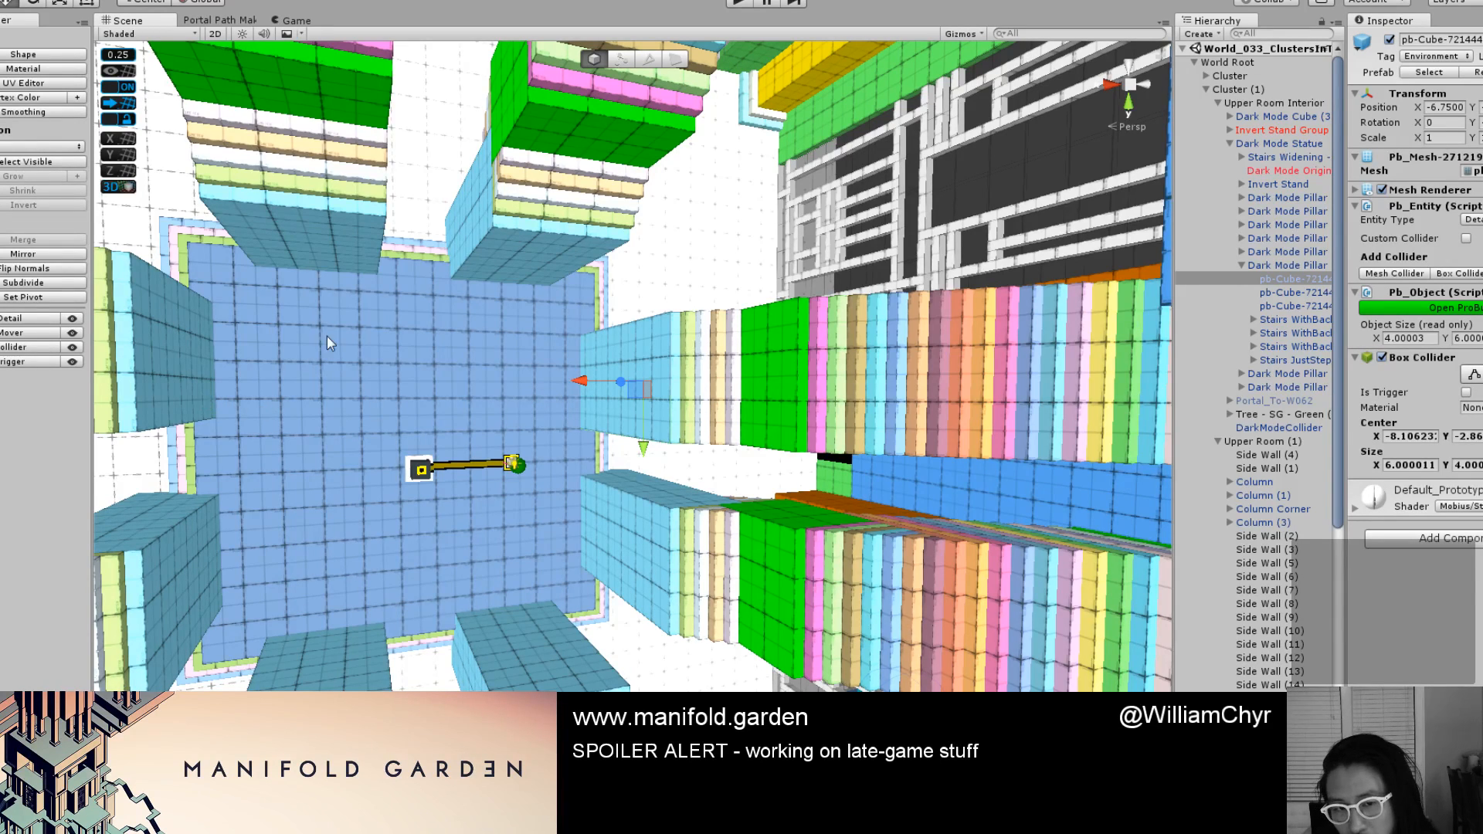
click(340, 263)
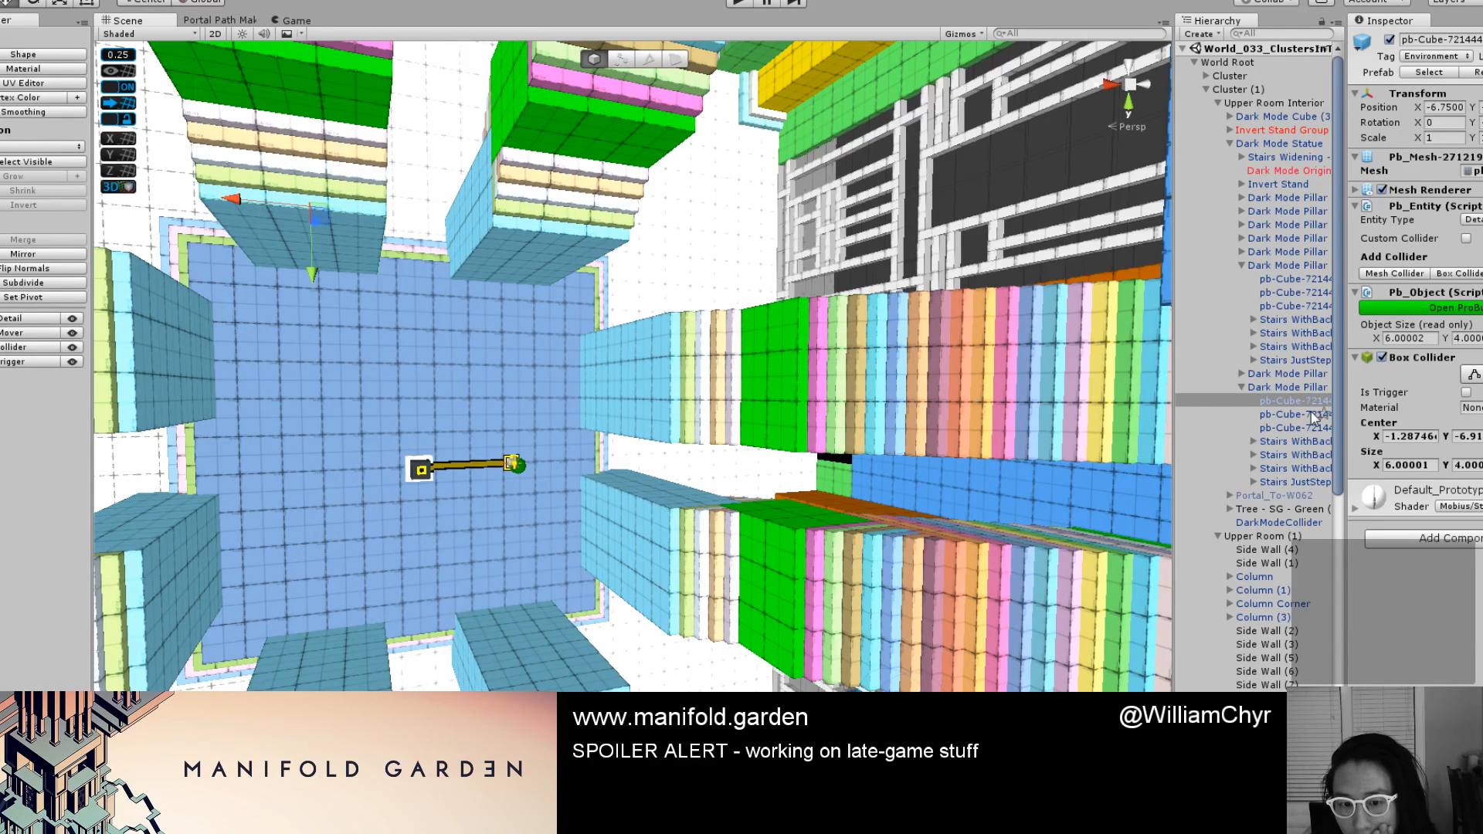
click(1278, 390)
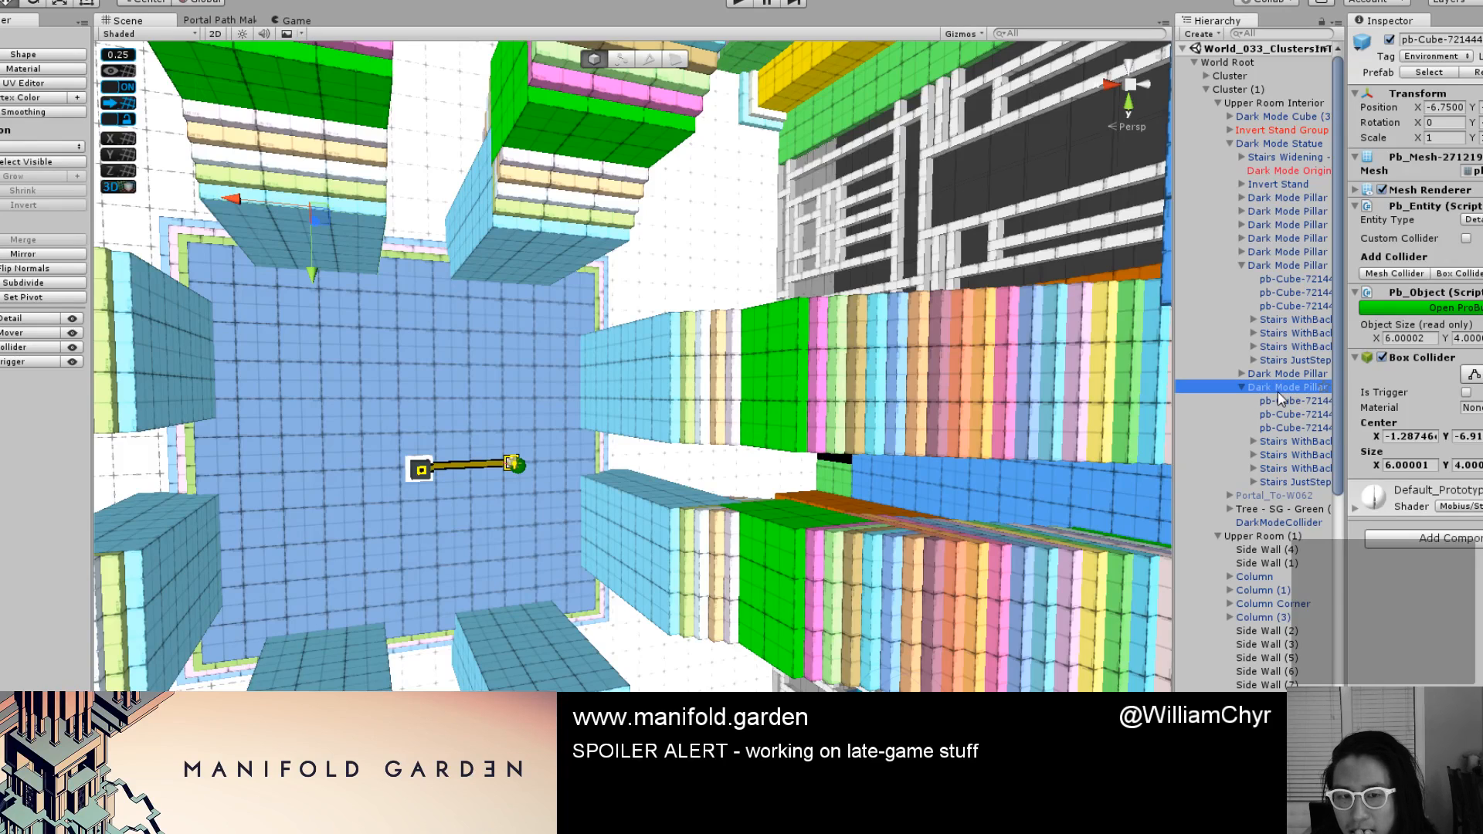
click(1390, 44)
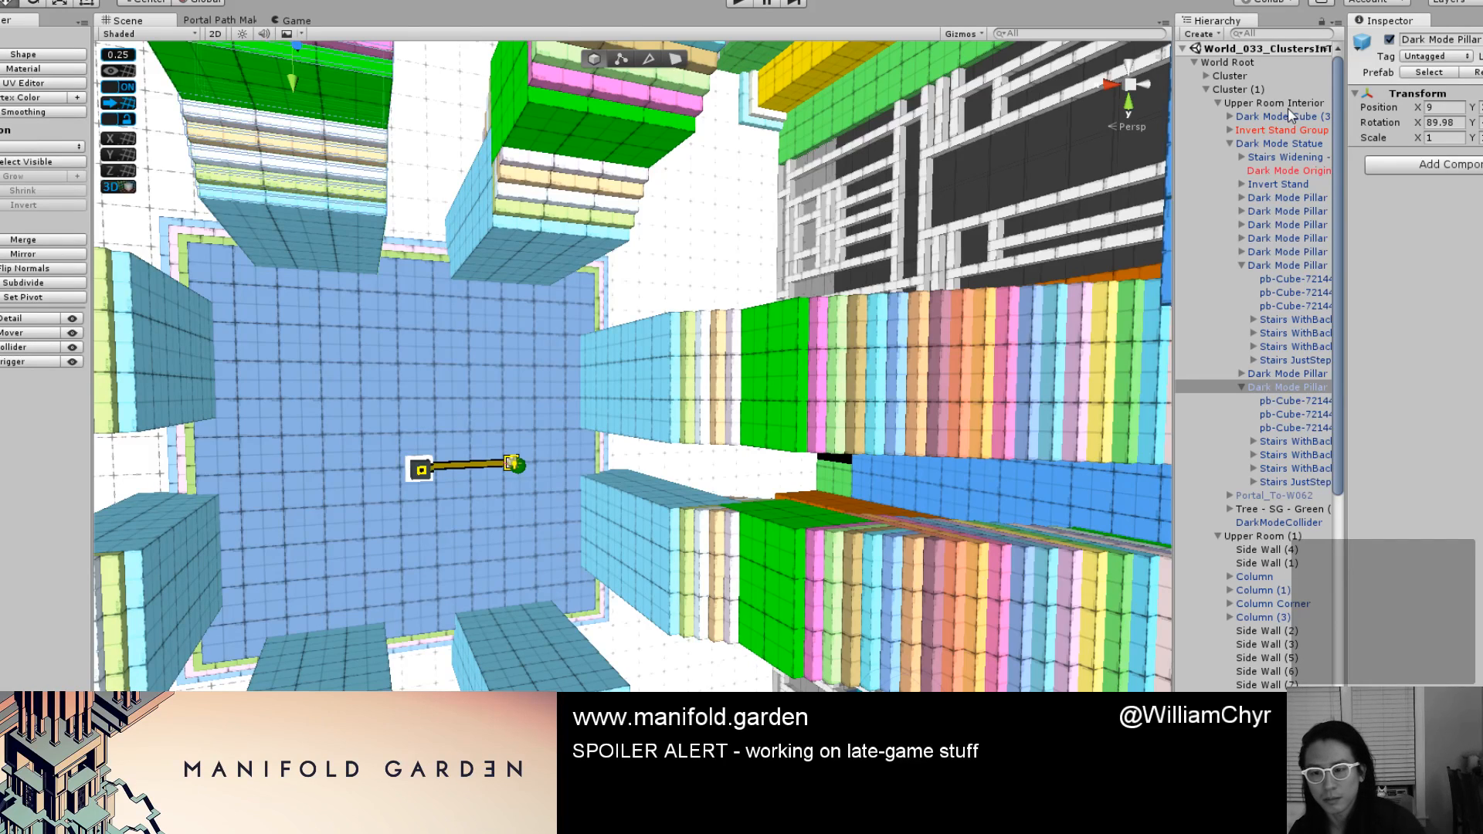
key(alt+shift+a)
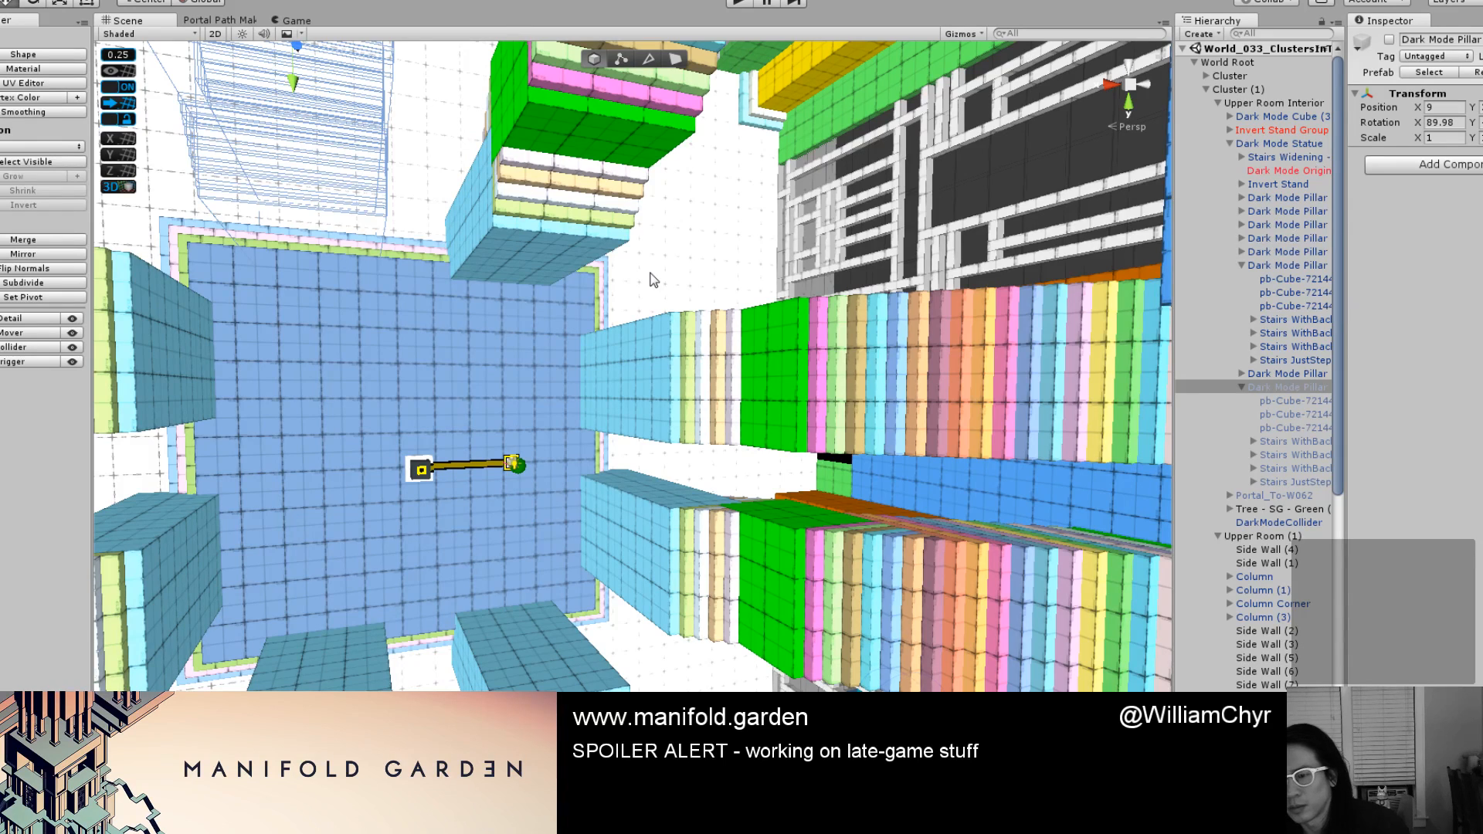
Place a Dark Mode Pillar Standalone in the deactivated pillar's spot, with its X rotation at 180 and X position at 111.25.
key(ctrl+z)
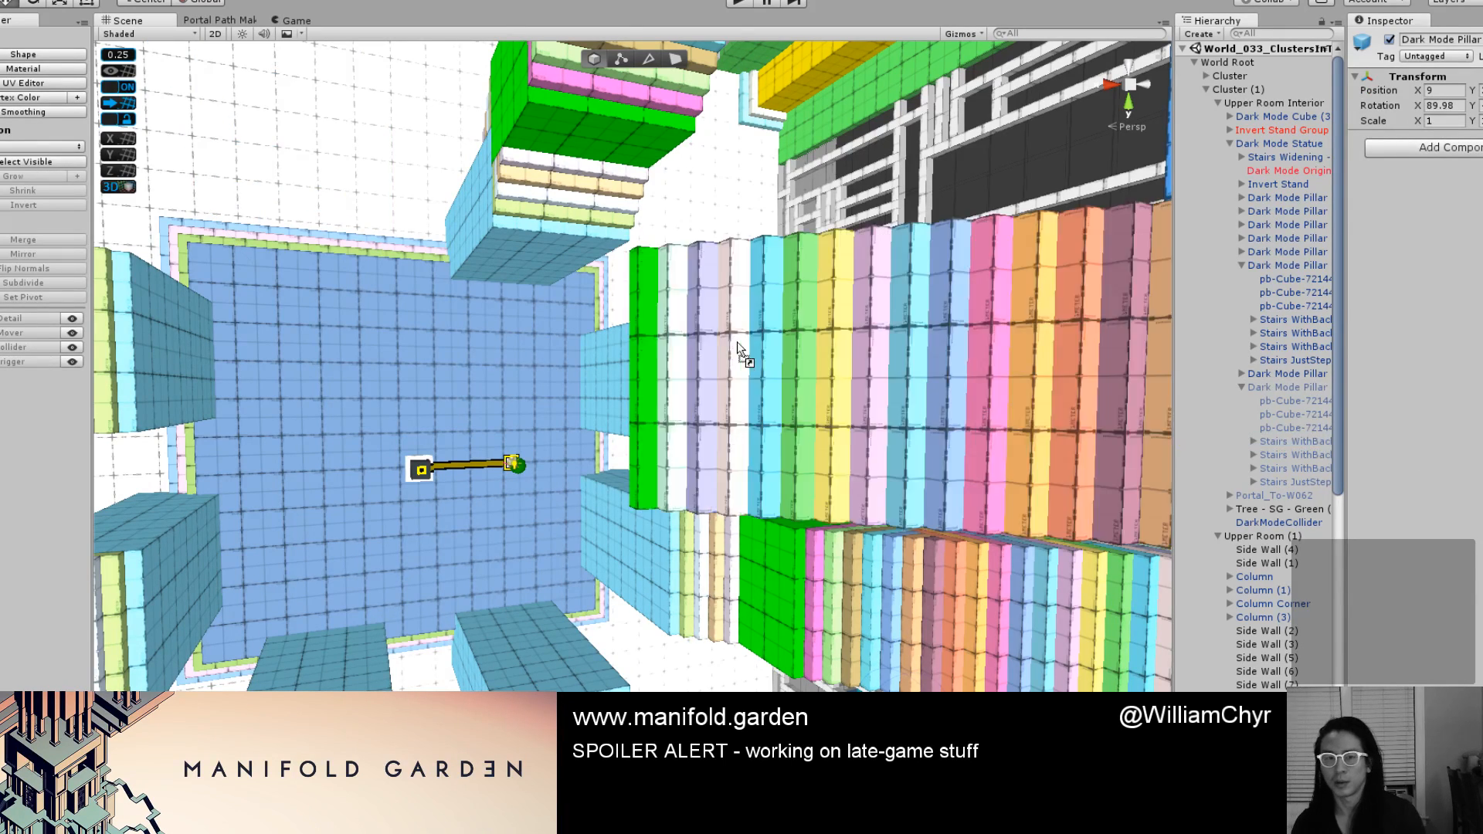
click(334, 260)
key(f)
alt+drag(396, 321, 568, 311)
key(e)
drag(516, 234, 841, 326)
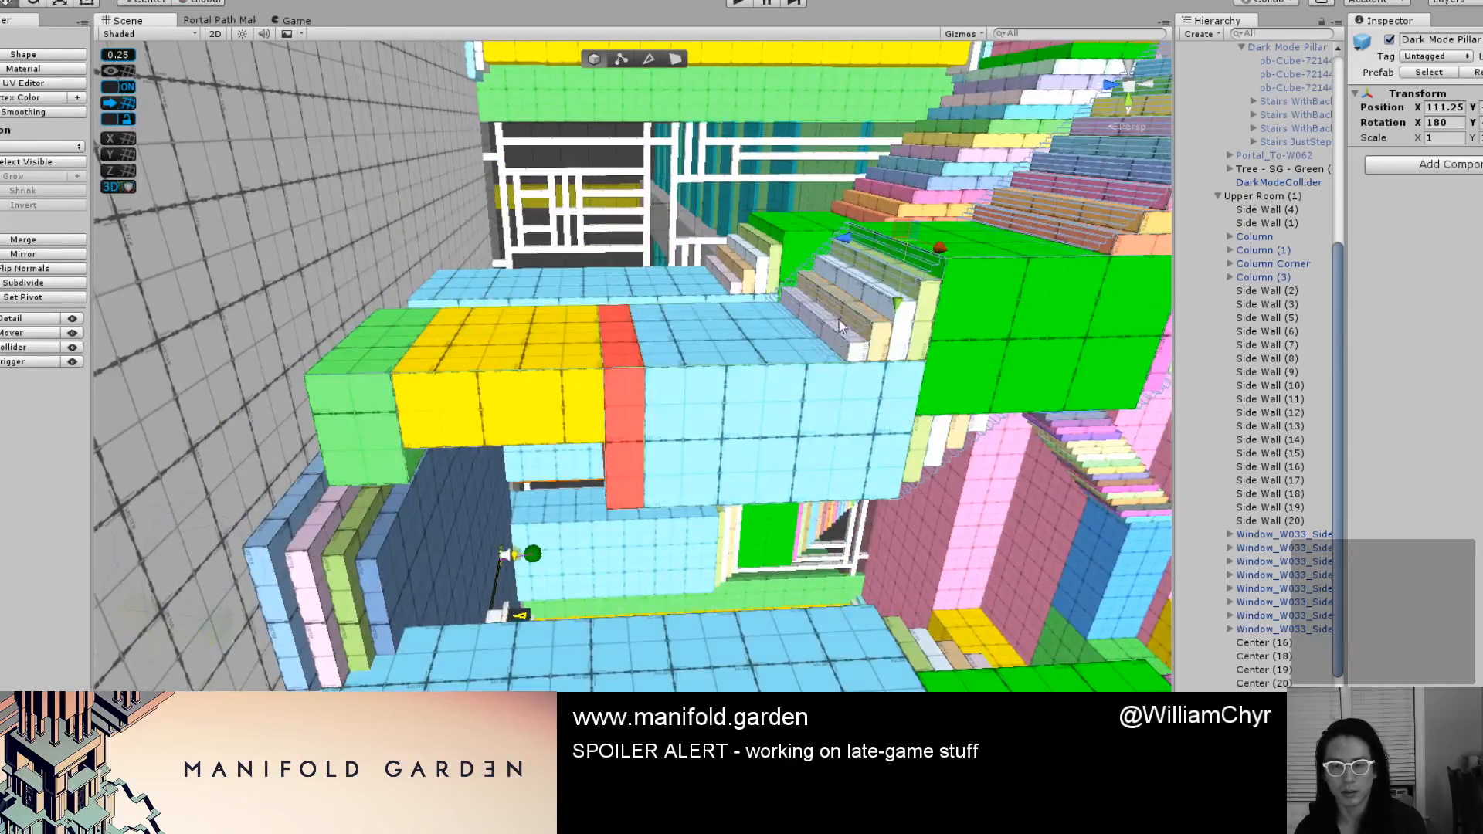
Shift the standalone pillar slightly outward along its Z axis, away from the blue floor.
alt+drag(830, 257, 817, 263)
alt+drag(819, 324, 780, 230)
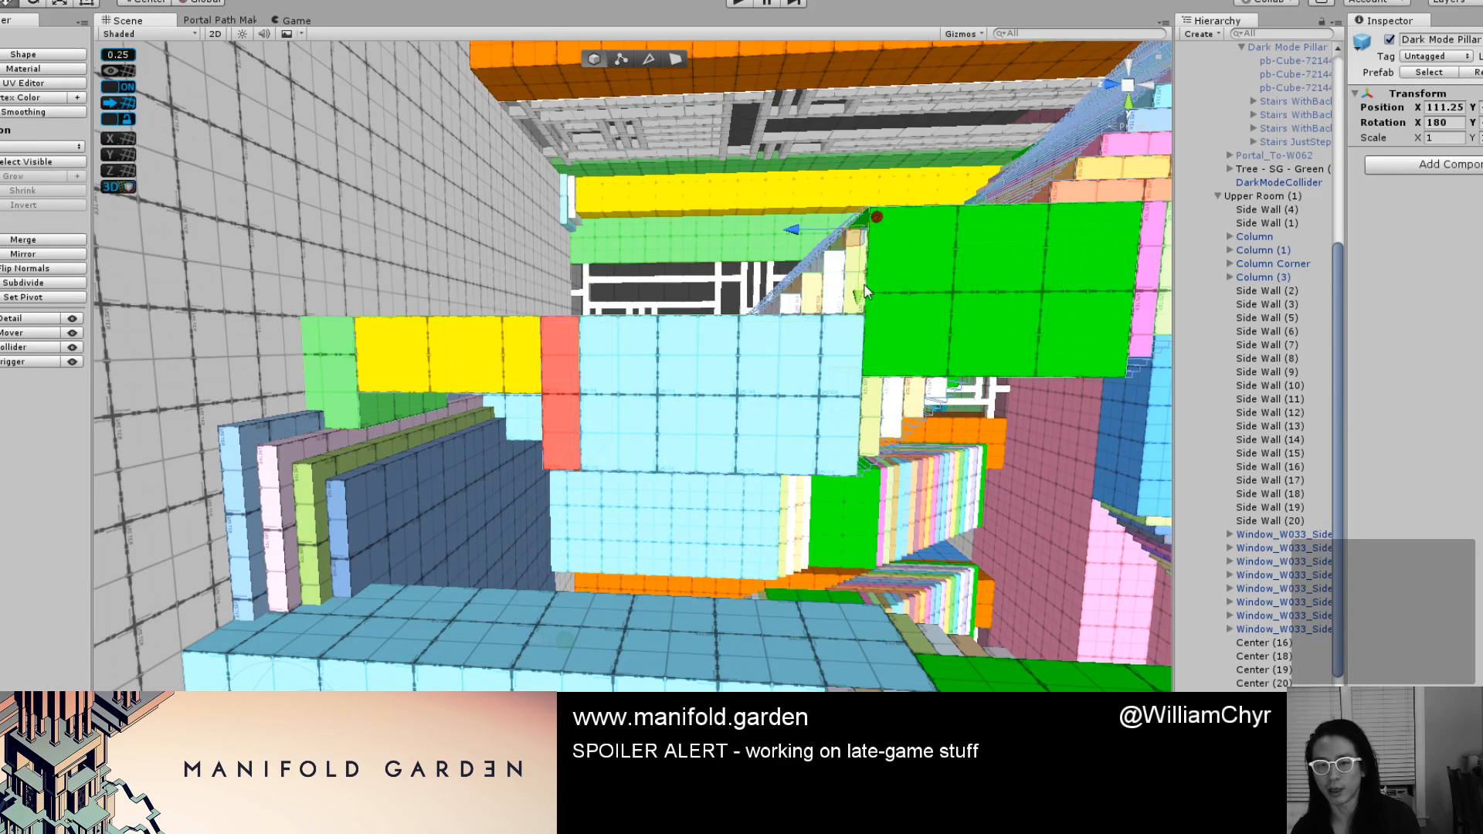
alt+drag(763, 292, 859, 330)
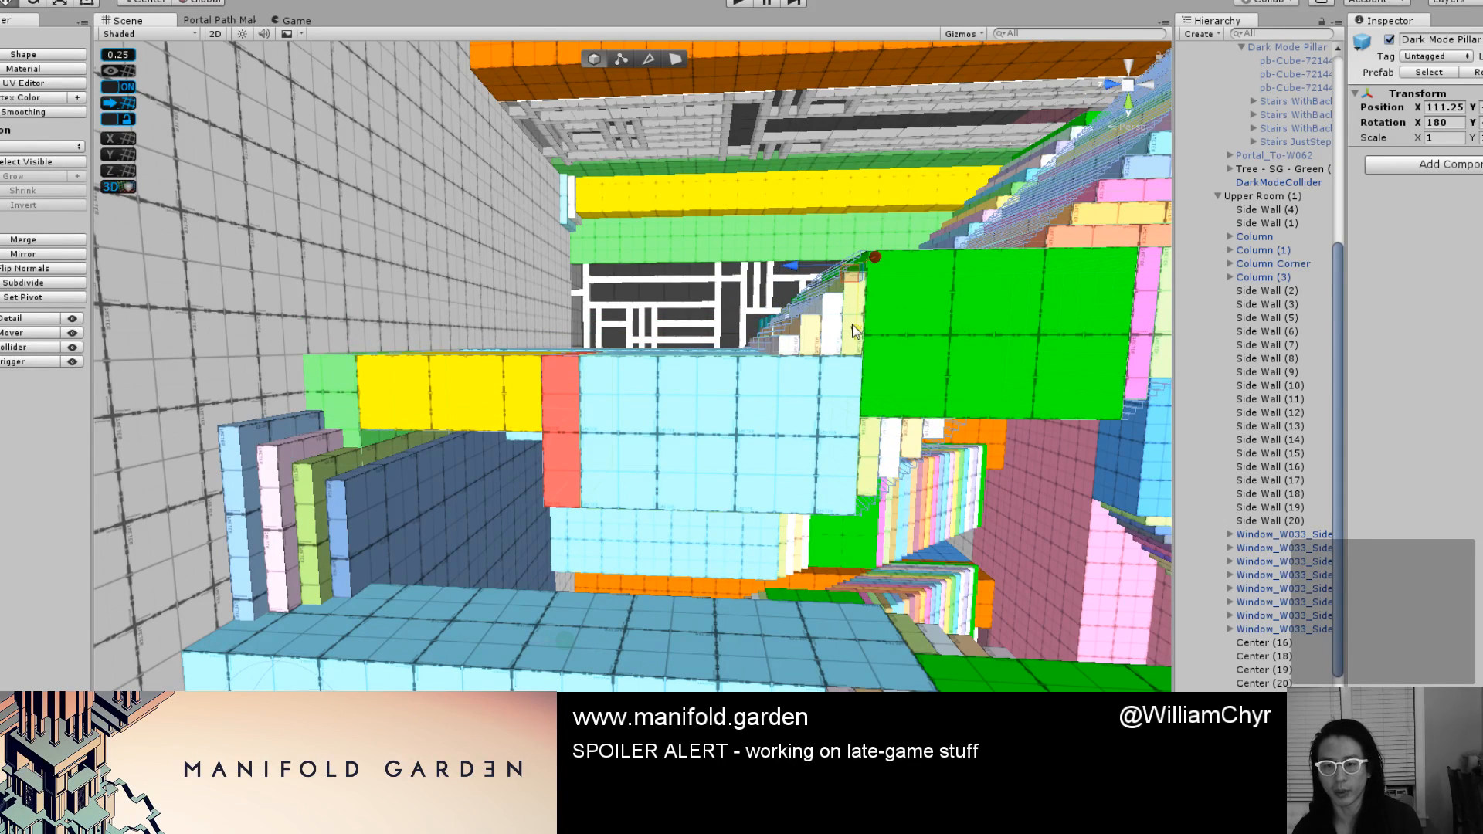
drag(787, 273, 811, 277)
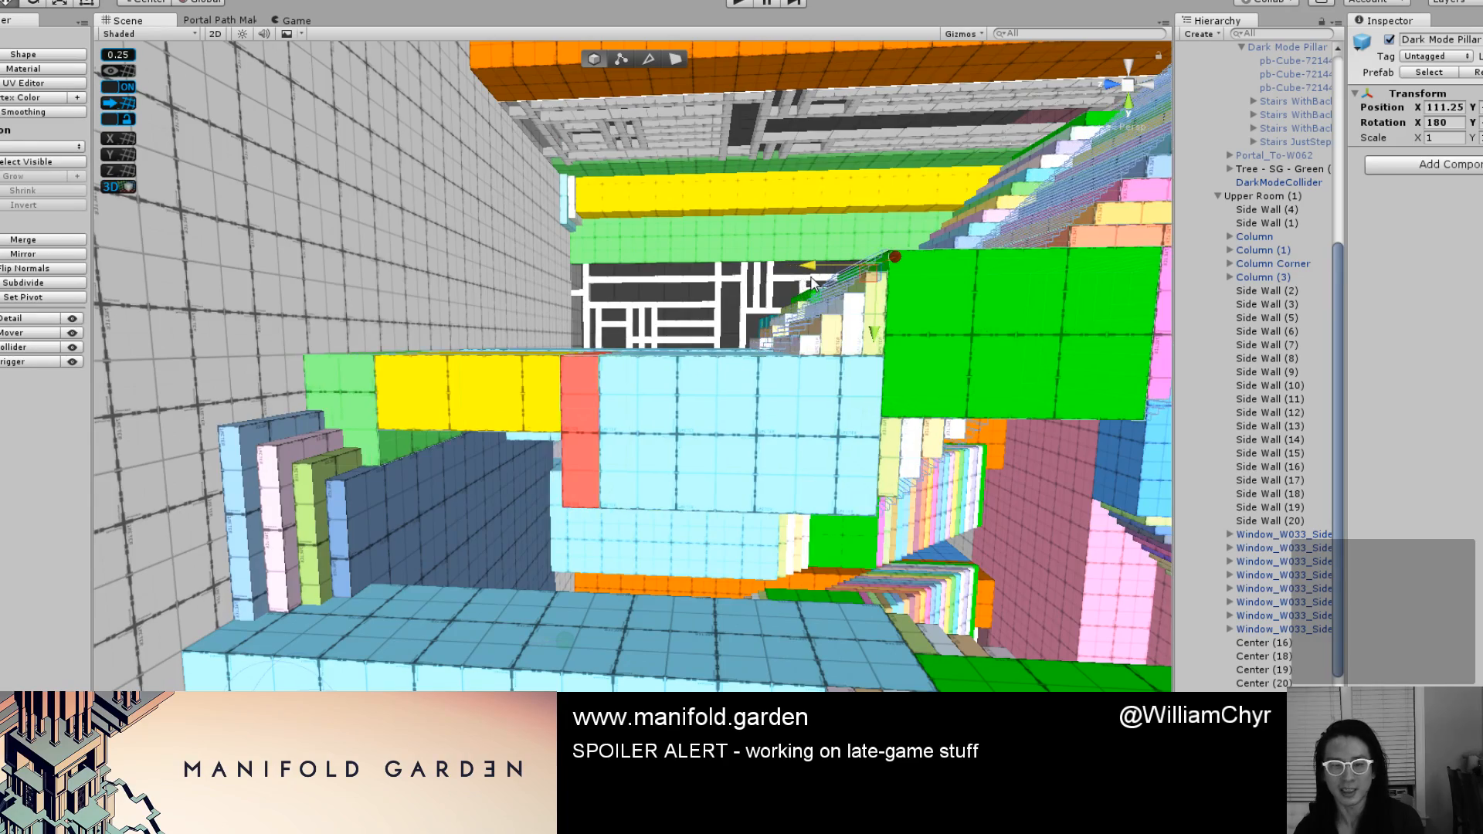
scroll(502, 291, down, 4)
alt+drag(503, 291, 662, 440)
scroll(604, 308, up, 3)
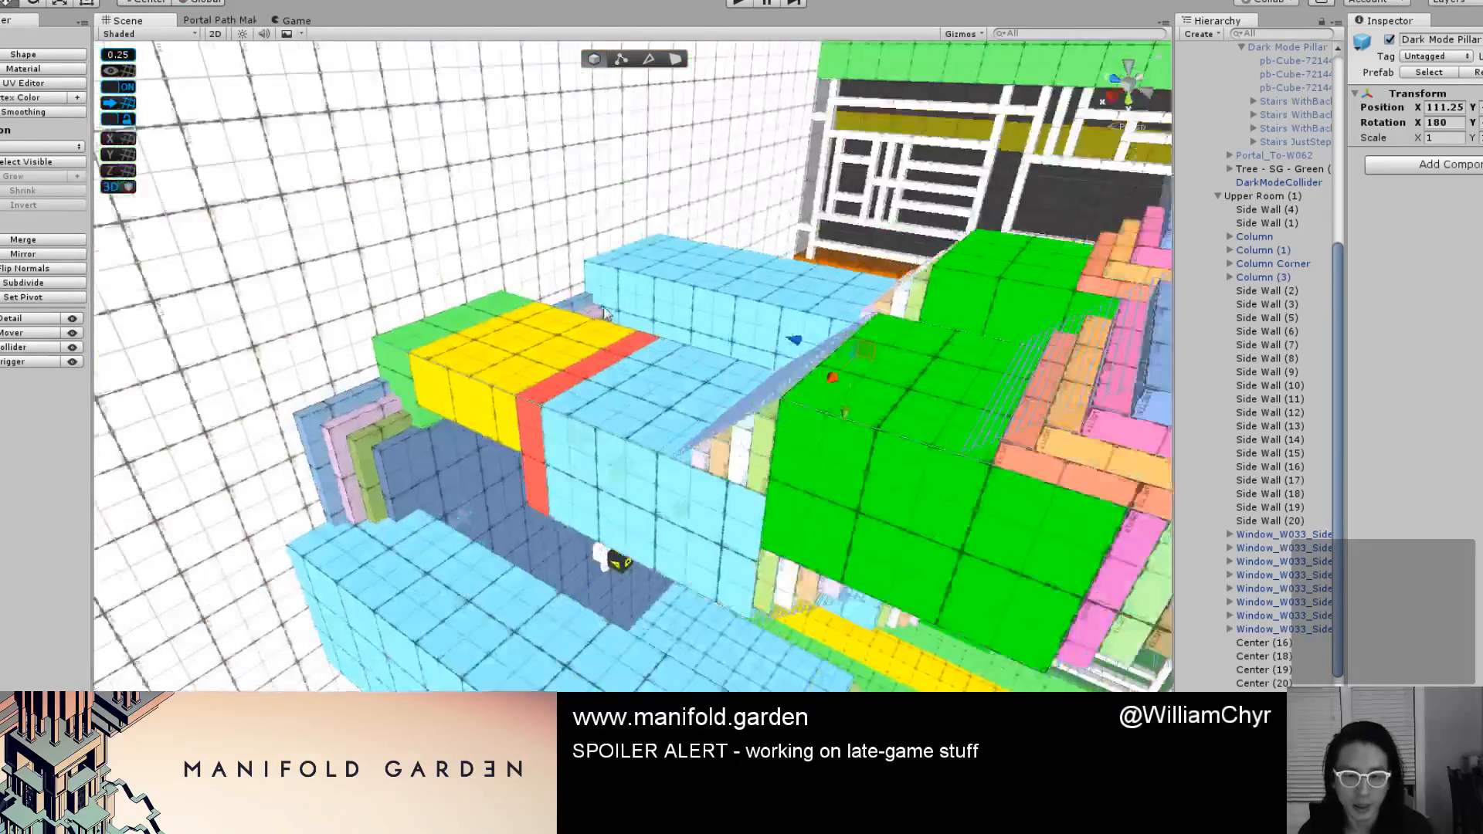
Move the standalone pillar sideways to X position 110 to center it on the side of the room.
alt+drag(605, 313, 695, 195)
scroll(687, 232, down, 3)
alt+drag(678, 258, 655, 294)
scroll(706, 329, up, 3)
middle_drag(706, 330, 727, 404)
scroll(726, 402, down, 2)
middle_drag(643, 253, 648, 305)
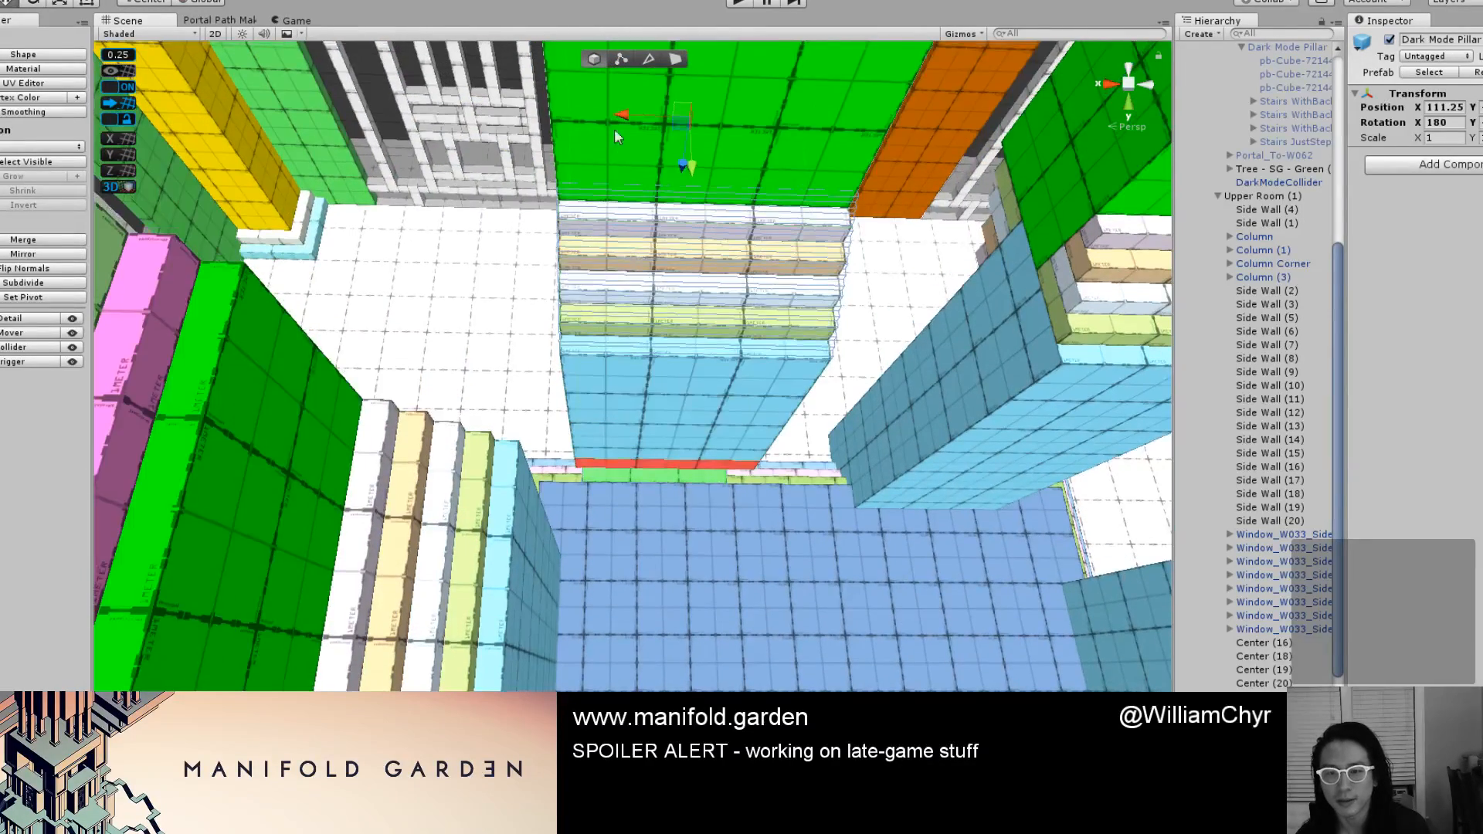
drag(615, 128, 699, 128)
middle_drag(670, 295, 645, 294)
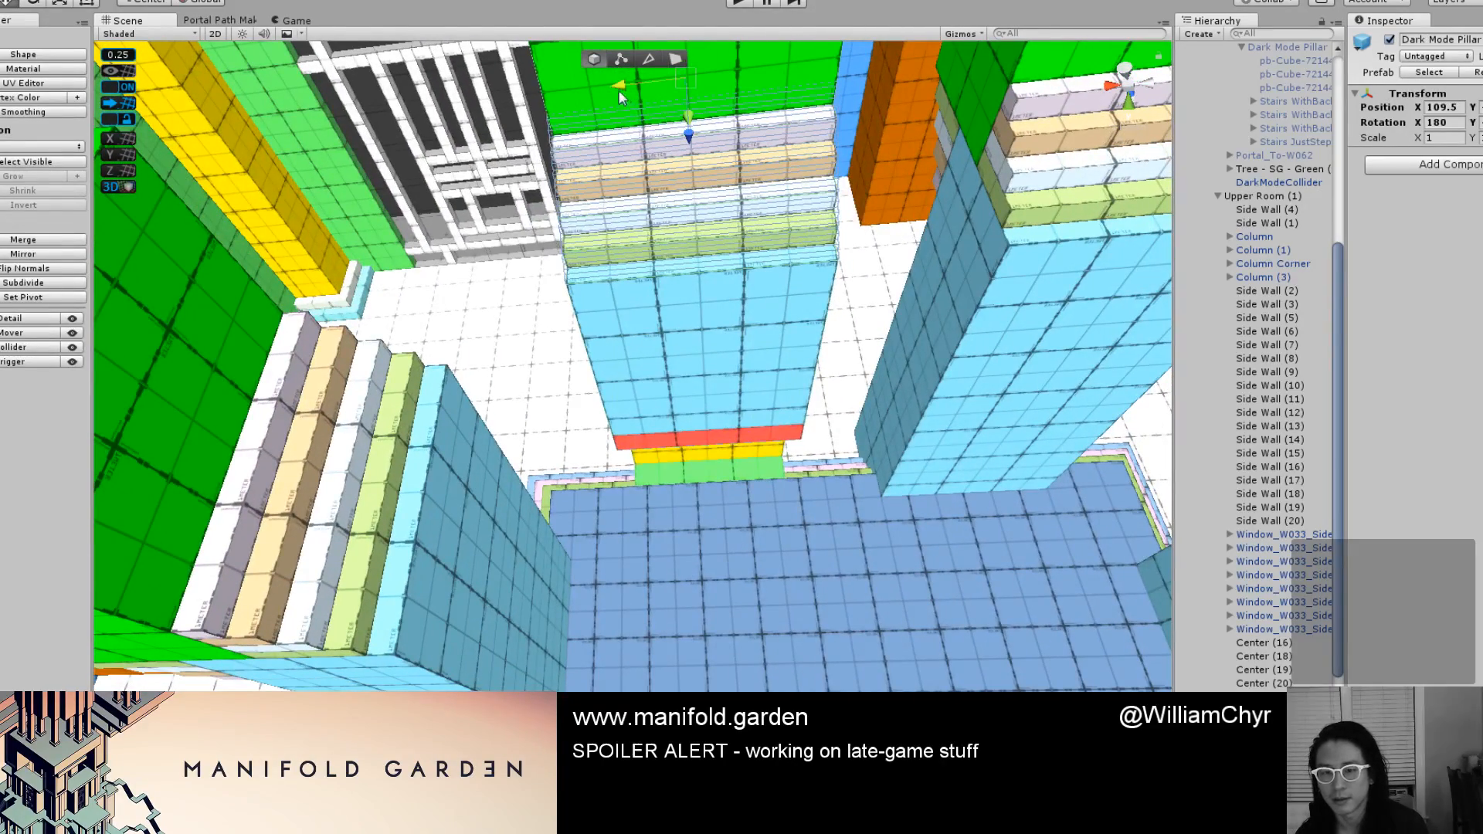
drag(619, 90, 677, 533)
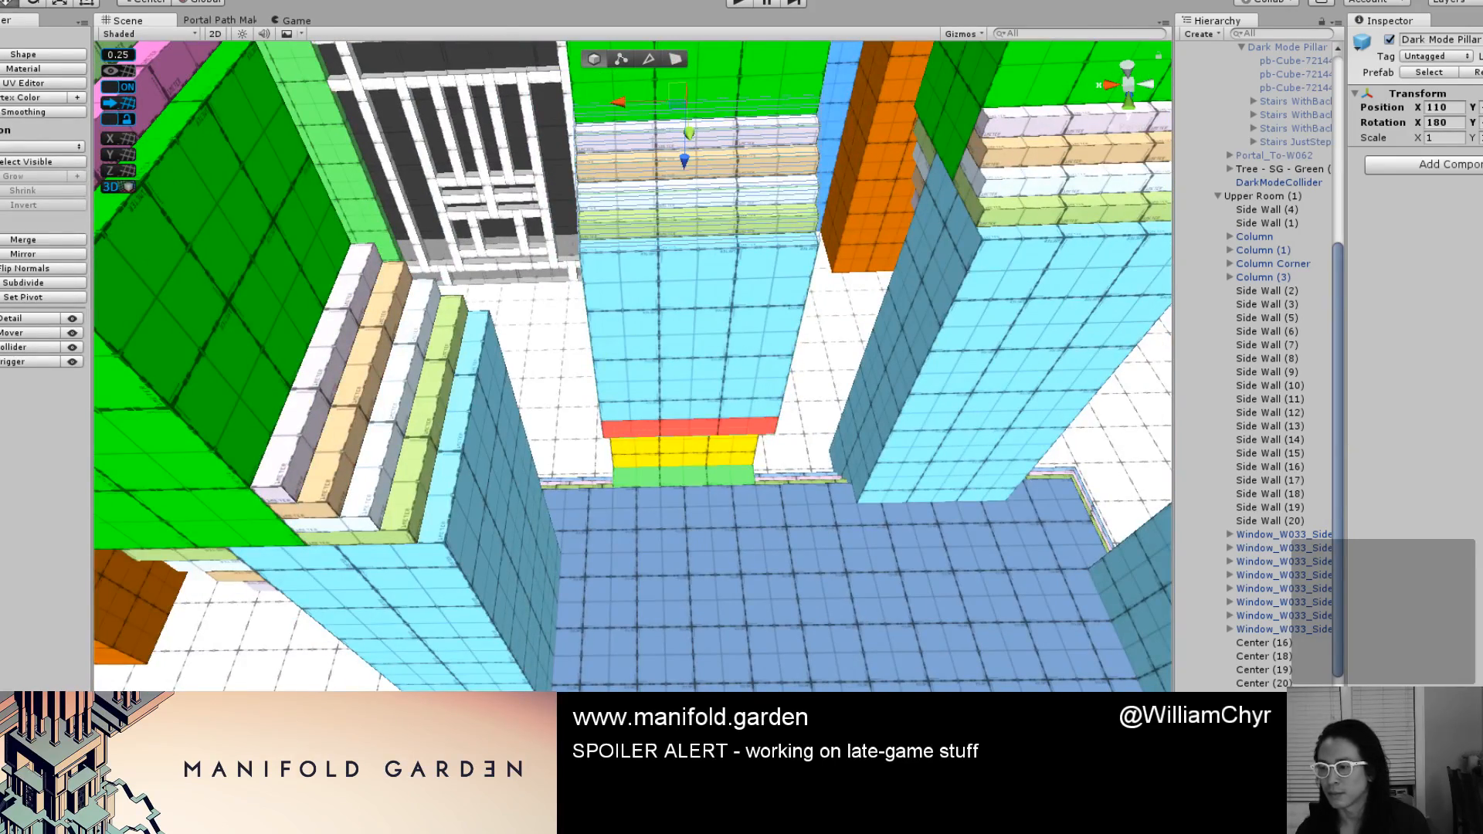
Place a Portal object in front of the standalone pillar and put it under World Root.
click(711, 467)
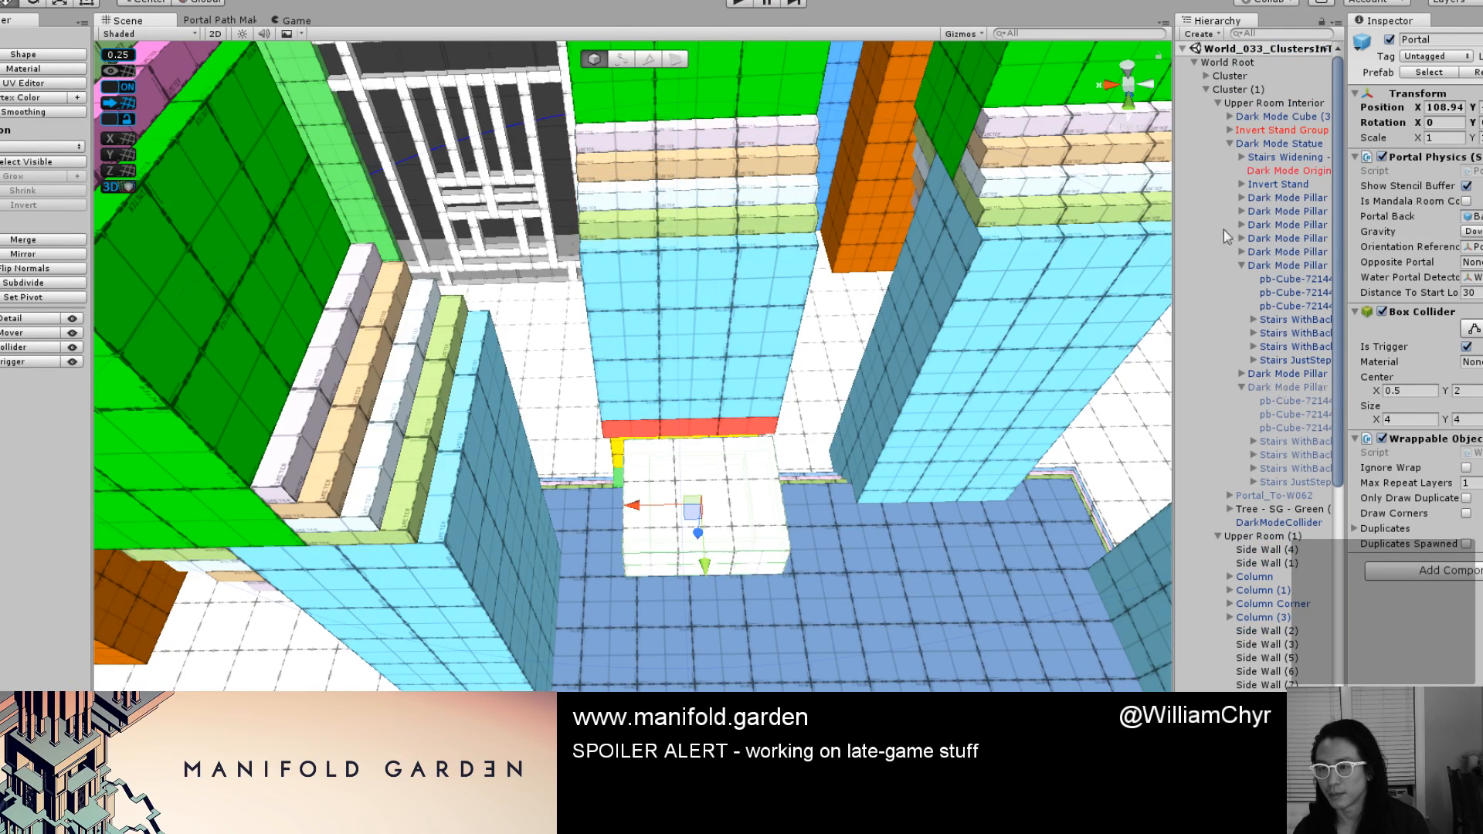
click(1194, 62)
drag(1215, 75, 1217, 64)
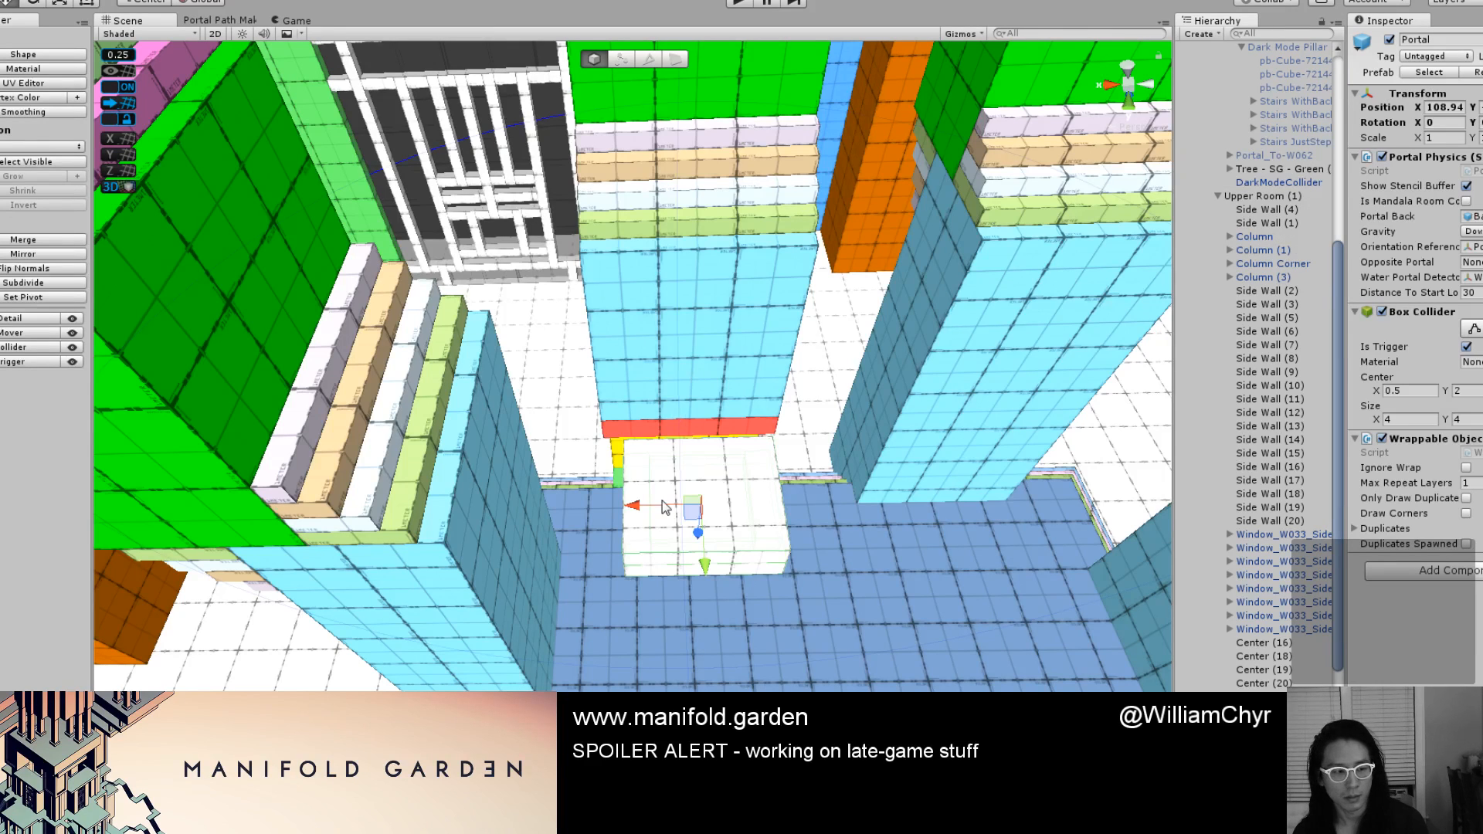
click(666, 551)
key(e)
scroll(709, 549, up, 2)
drag(709, 549, 724, 382)
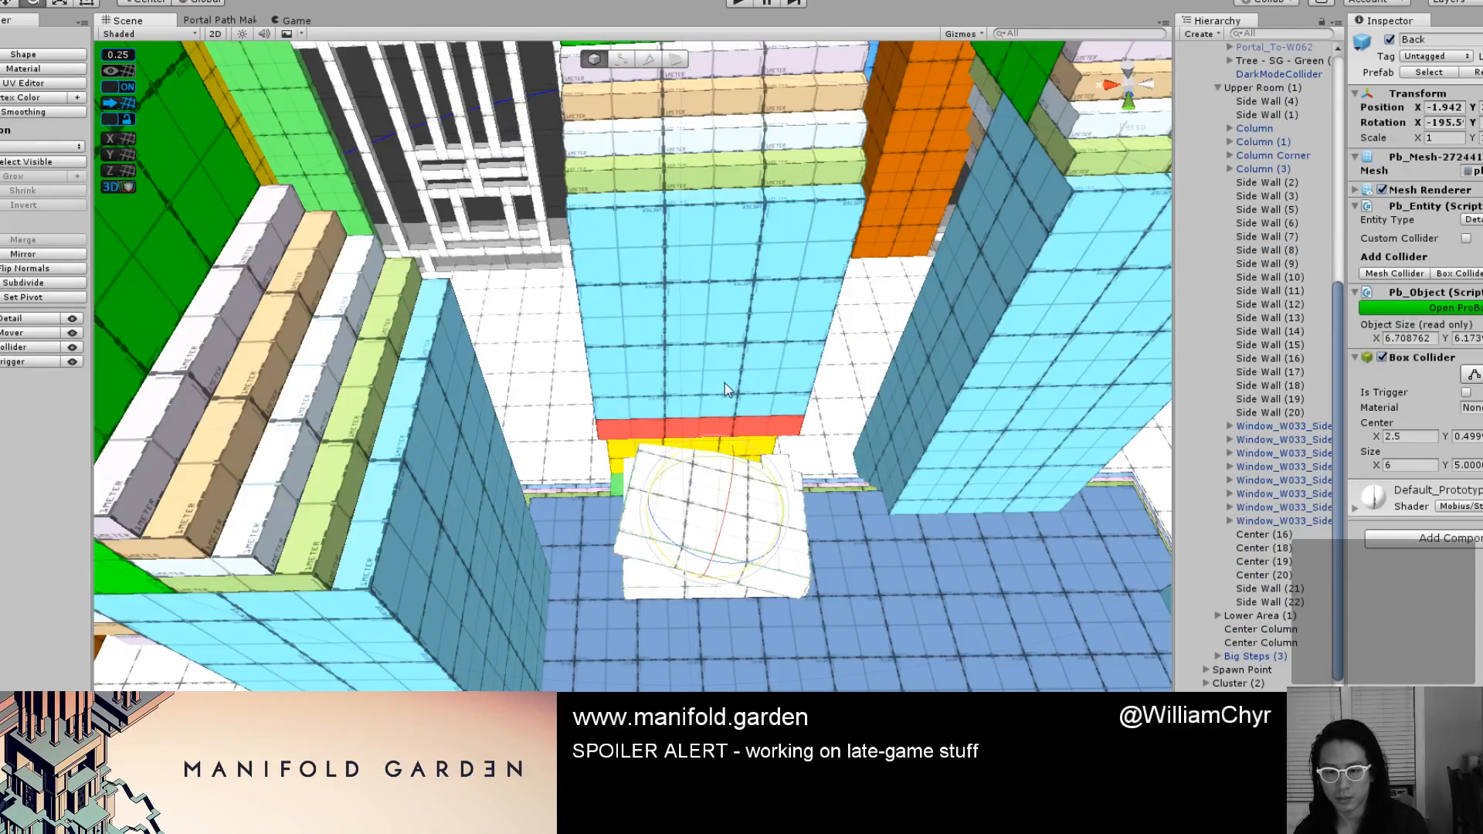
key(ctrl+z)
Rotate the whole portal to -90 on X and snap it beneath the standalone pillar's end at X position 109.5.
drag(724, 484, 729, 420)
click(1228, 696)
key(w)
alt+drag(759, 533, 699, 412)
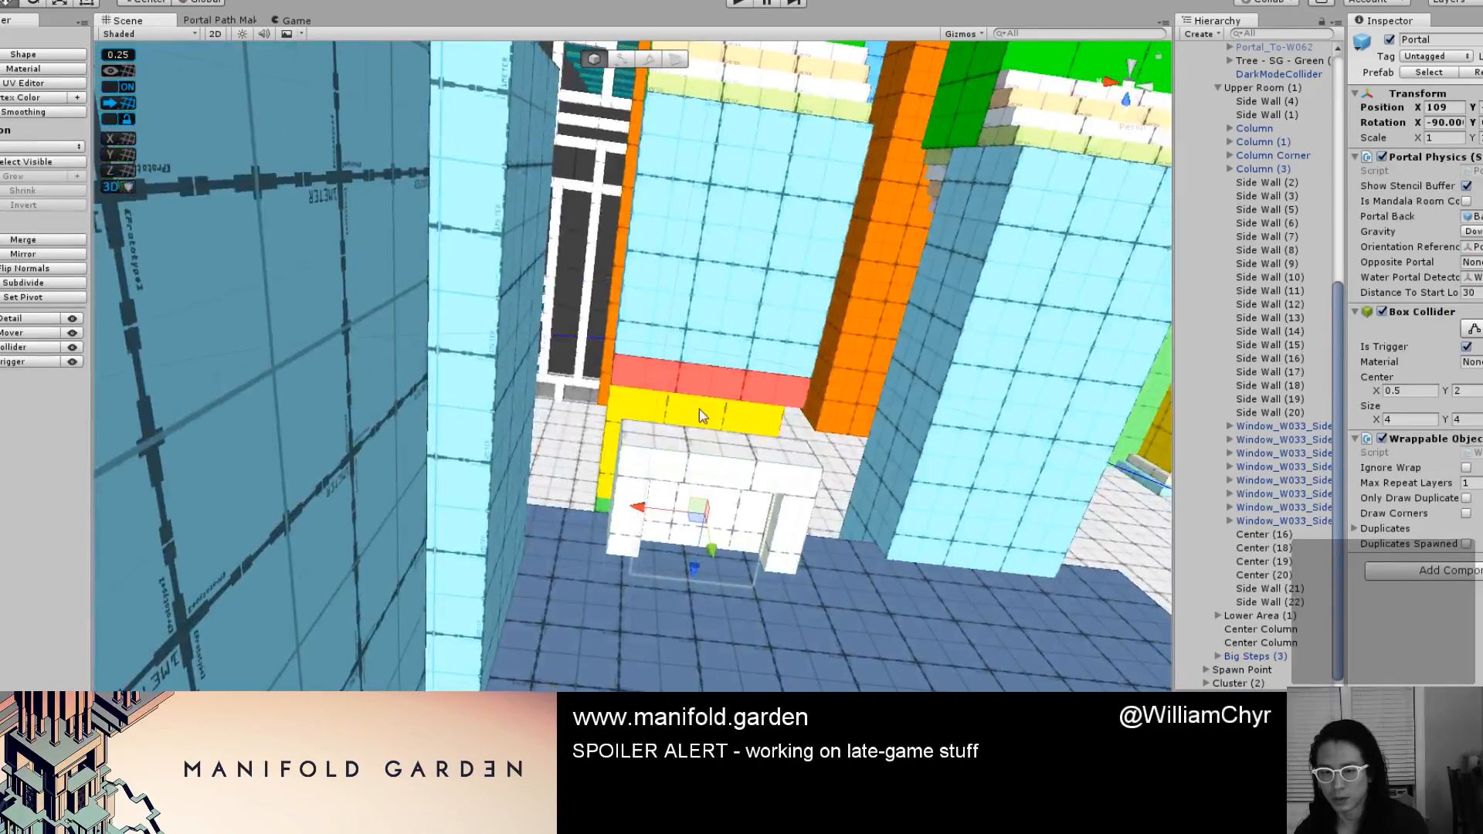
key(v)
drag(616, 457, 660, 429)
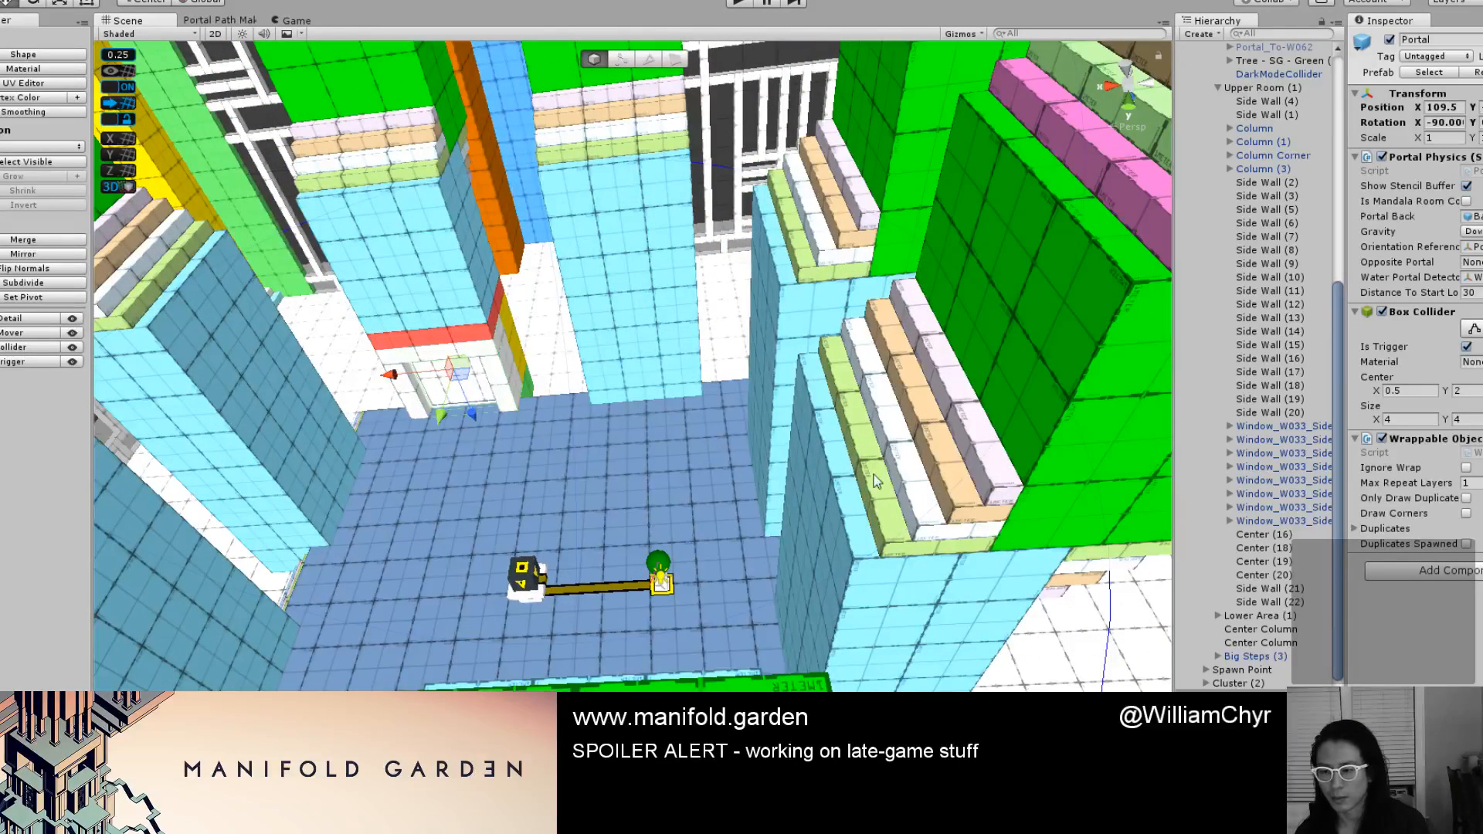
Rename the new portal Portal_w044 and set its gravity to Forward.
click(1464, 39)
text(_w044)
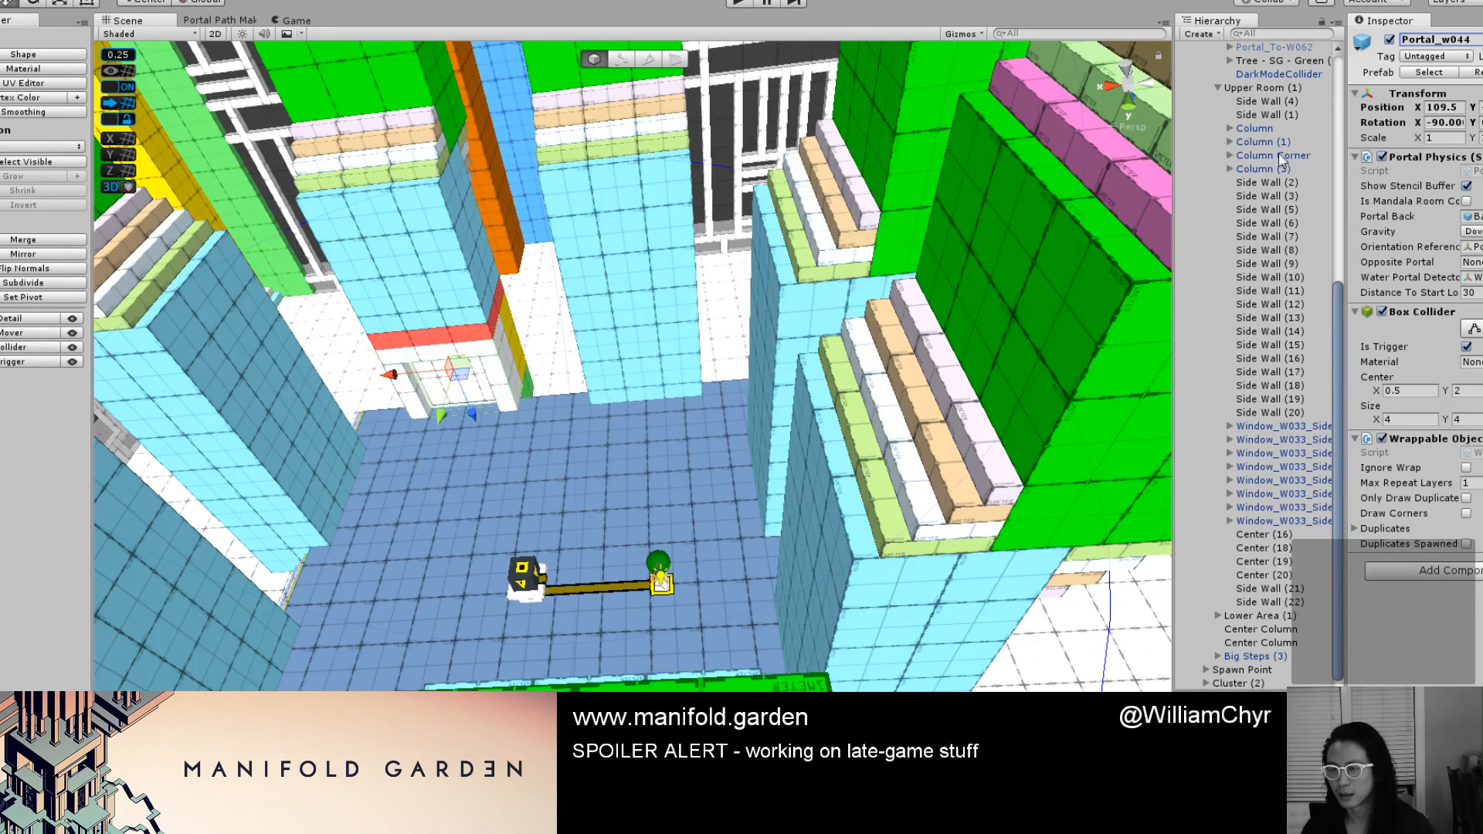
click(1340, 124)
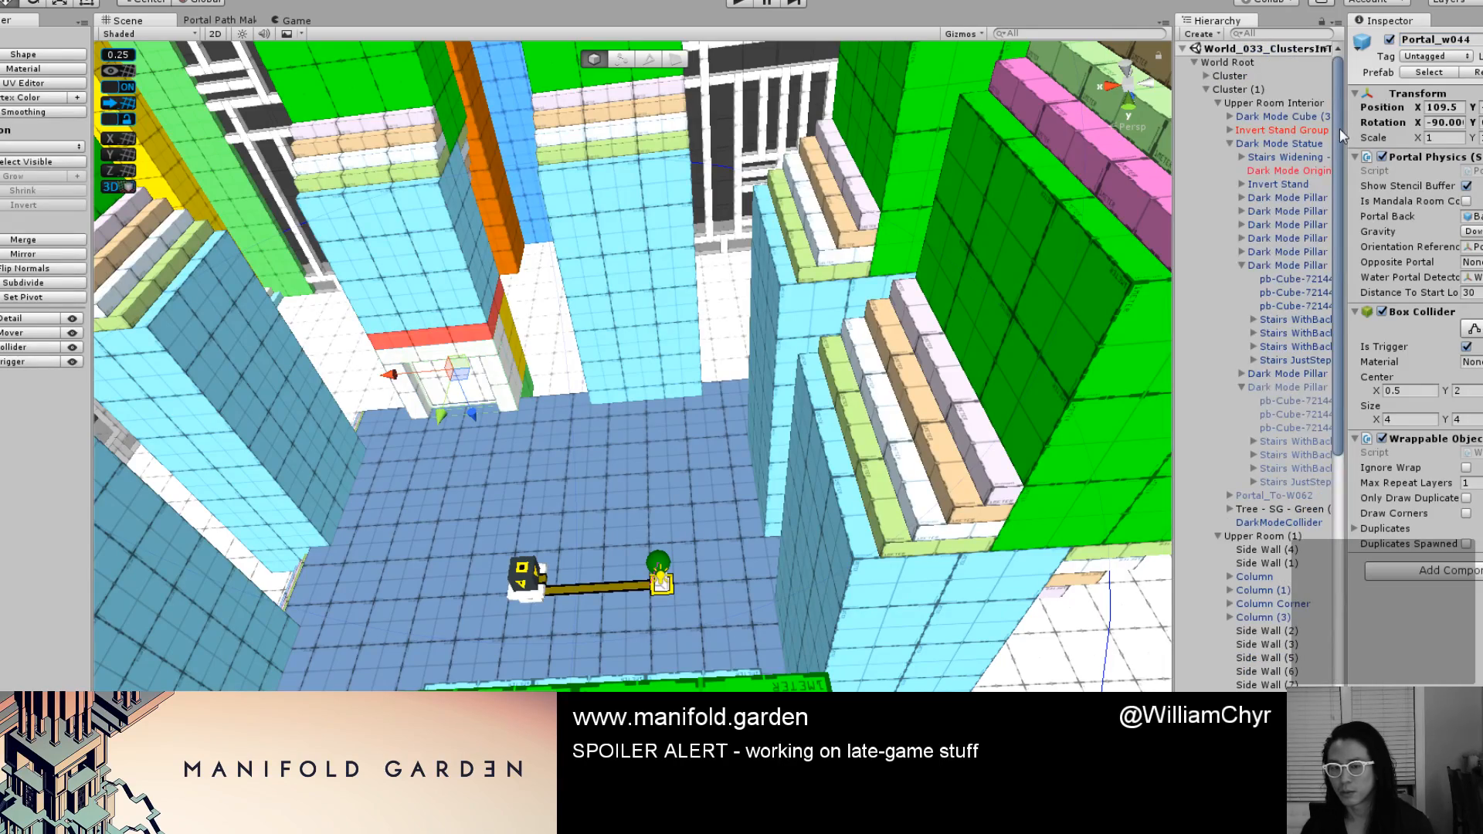
right_drag(861, 297, 695, 417)
scroll(1274, 540, down, 10)
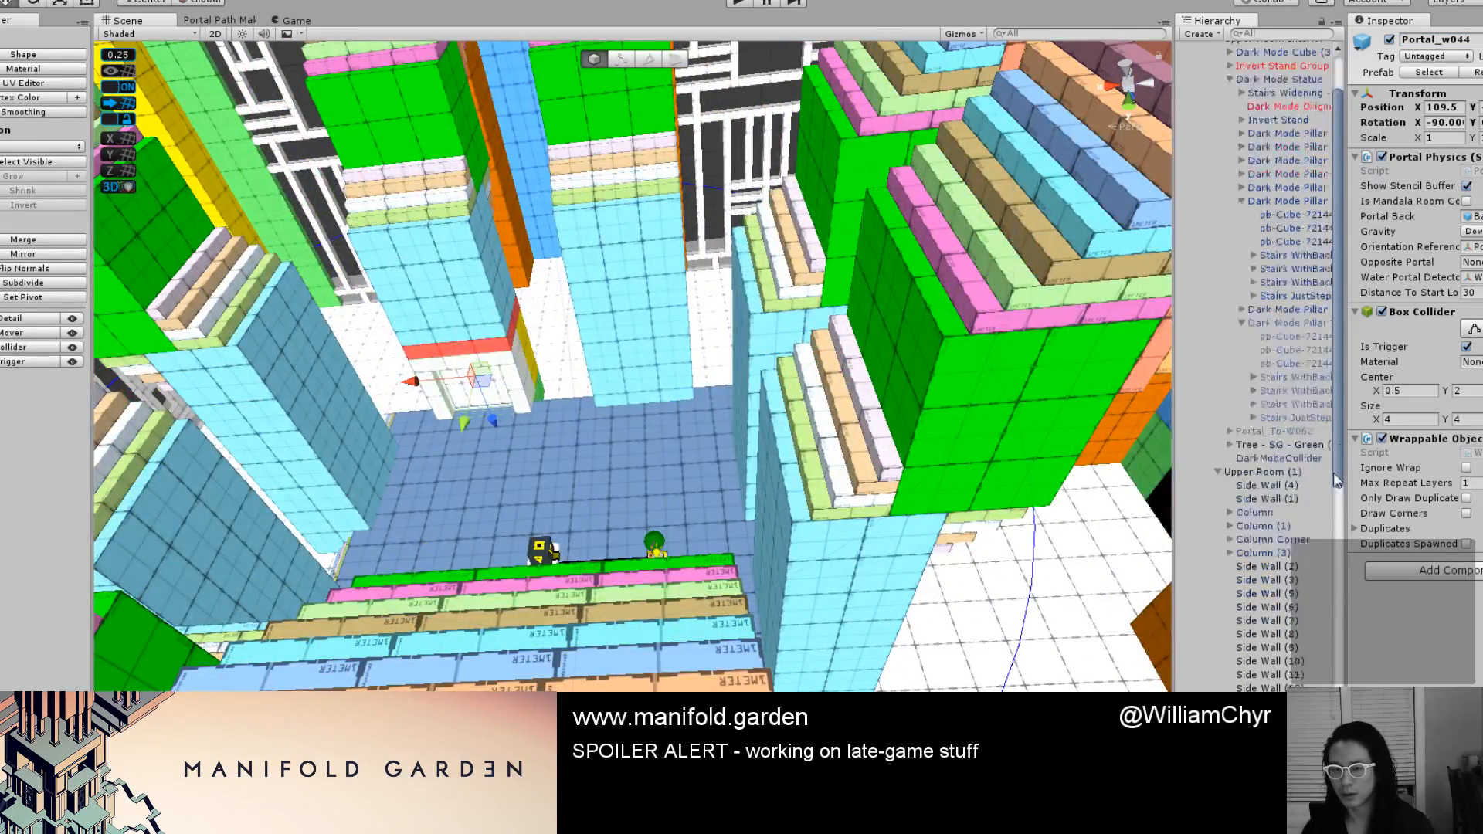
scroll(1328, 685, down, 6)
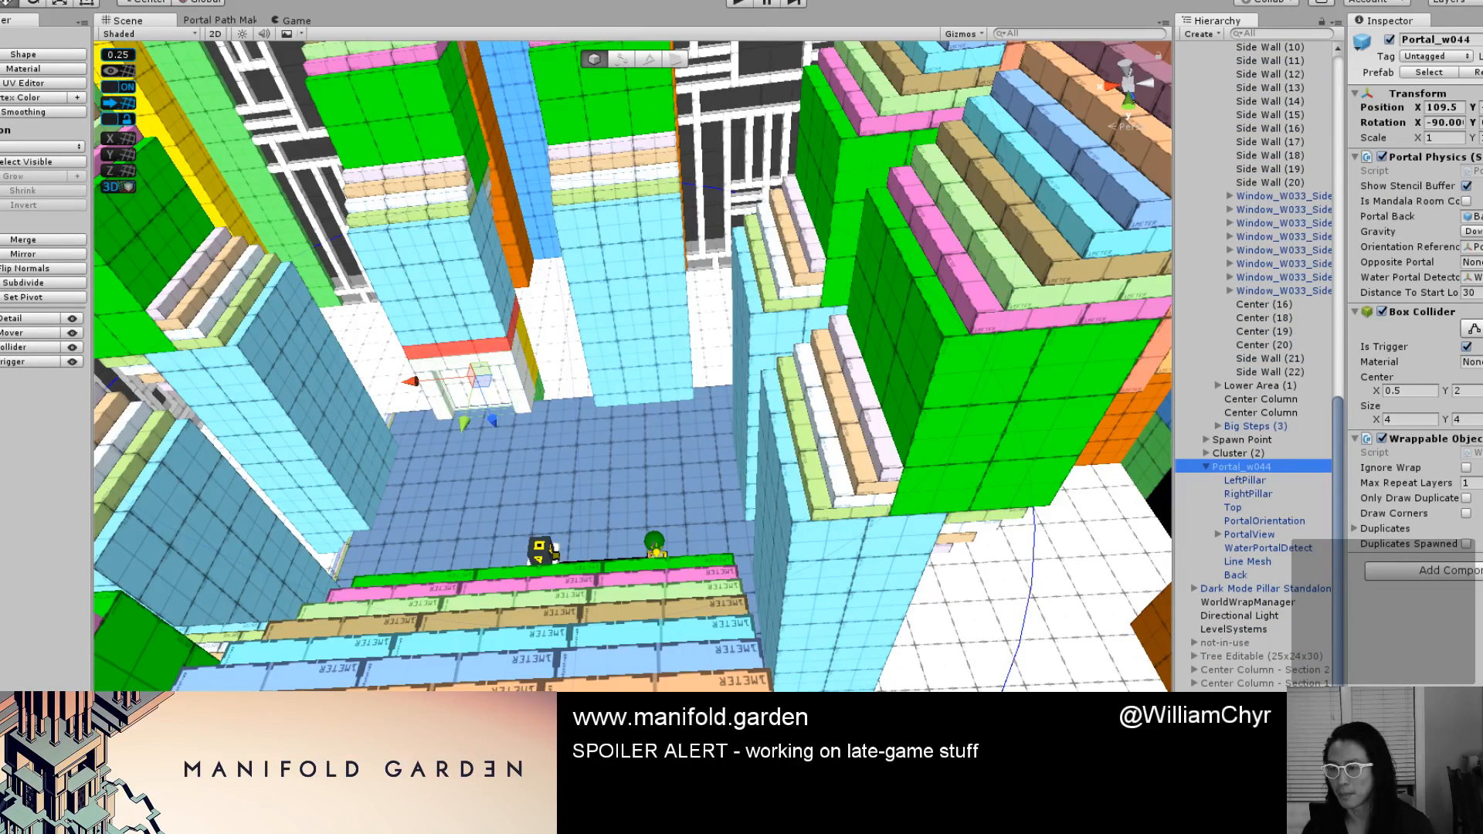
click(1471, 231)
click(1460, 287)
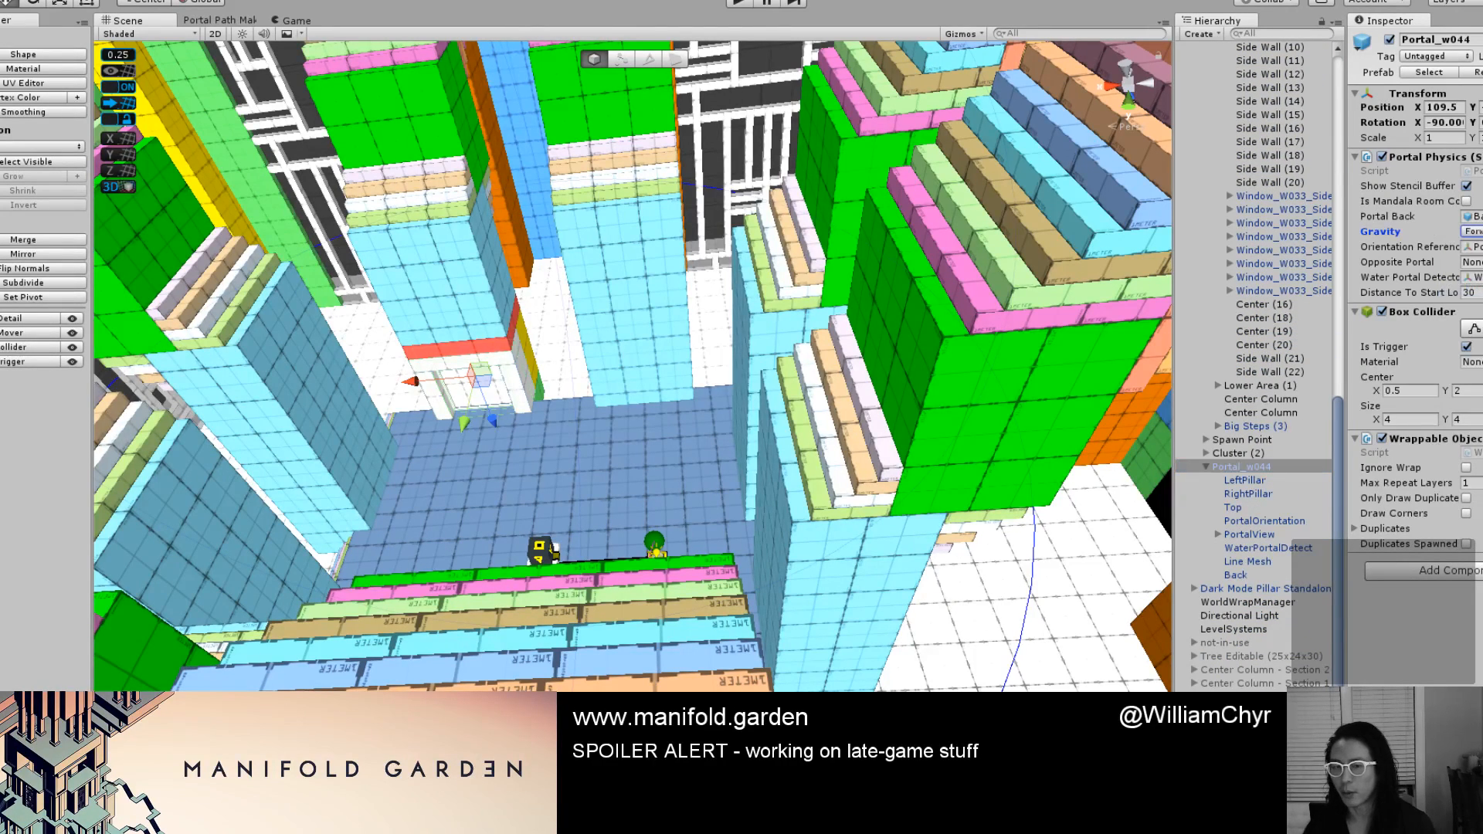
Repopulate the LevelSystems portal list with the new portal and validate the current scene's portals in the portal path map.
scroll(1328, 198, up, 15)
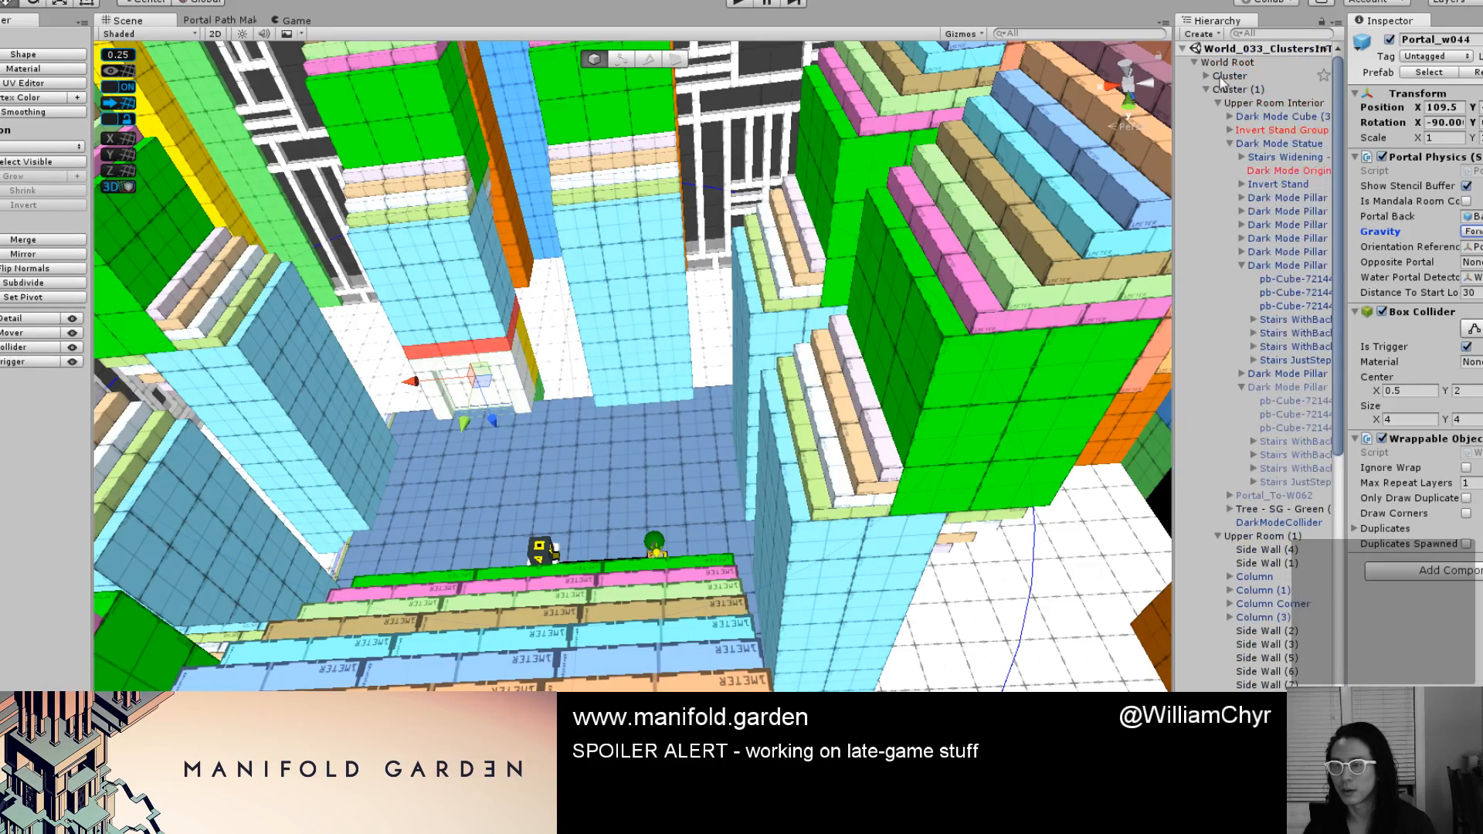
click(1195, 64)
click(1236, 103)
click(1234, 116)
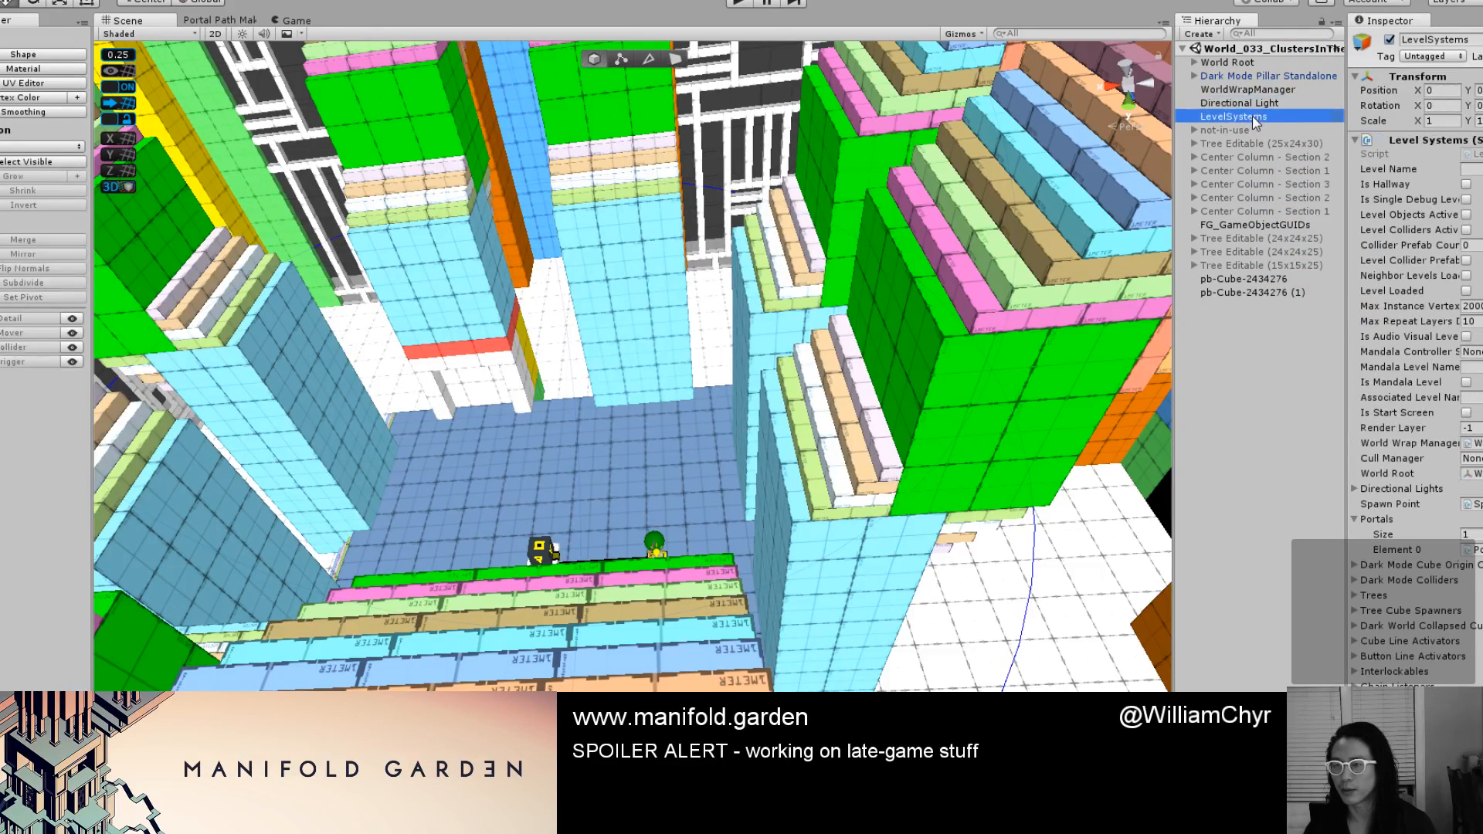
right_click(1455, 150)
click(1421, 359)
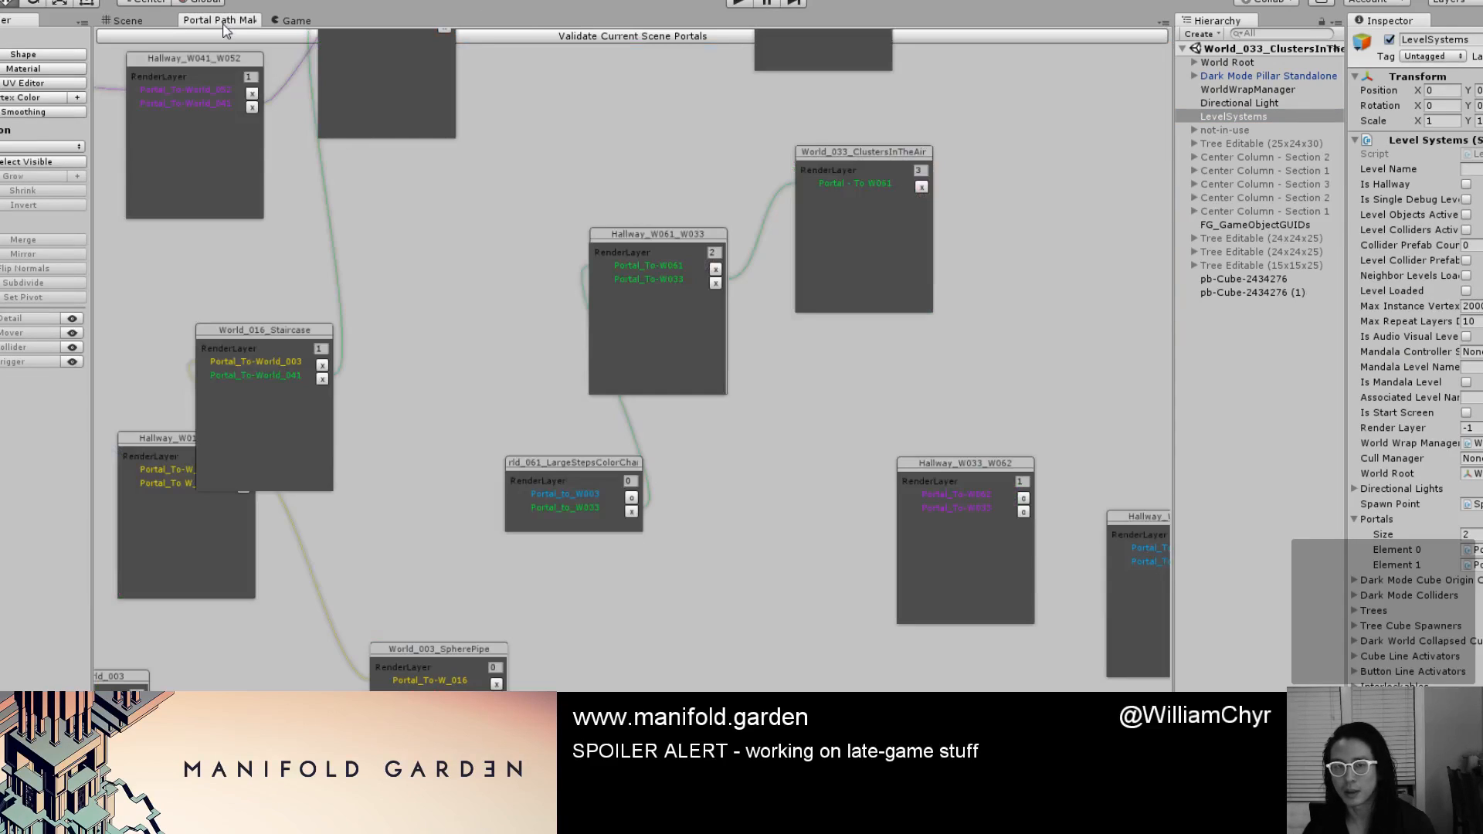
click(230, 20)
click(590, 39)
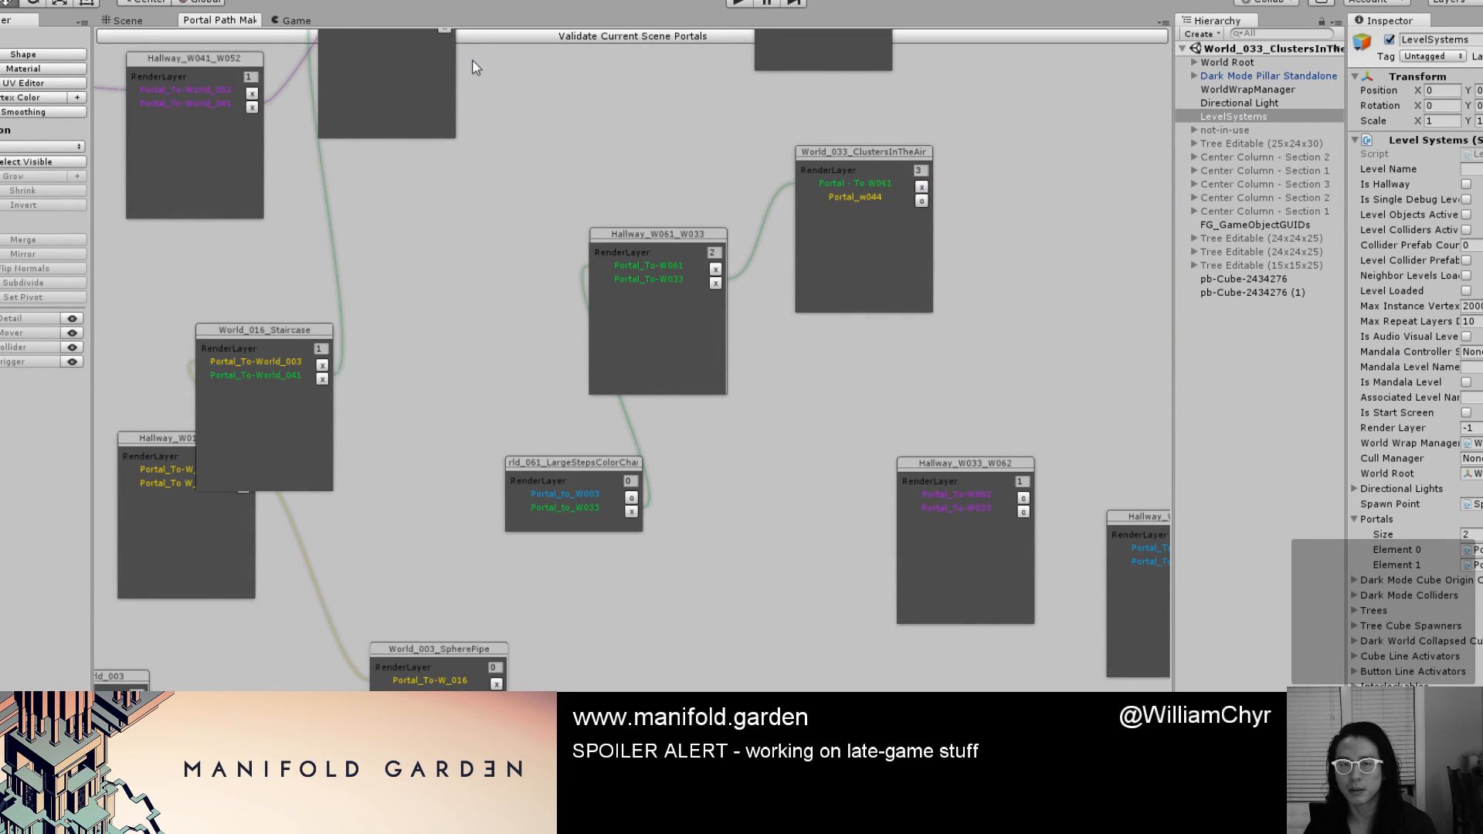
Bring the Hallway_W044_W001 scene in alongside World_033, make it the active scene and frame its World Root.
click(123, 21)
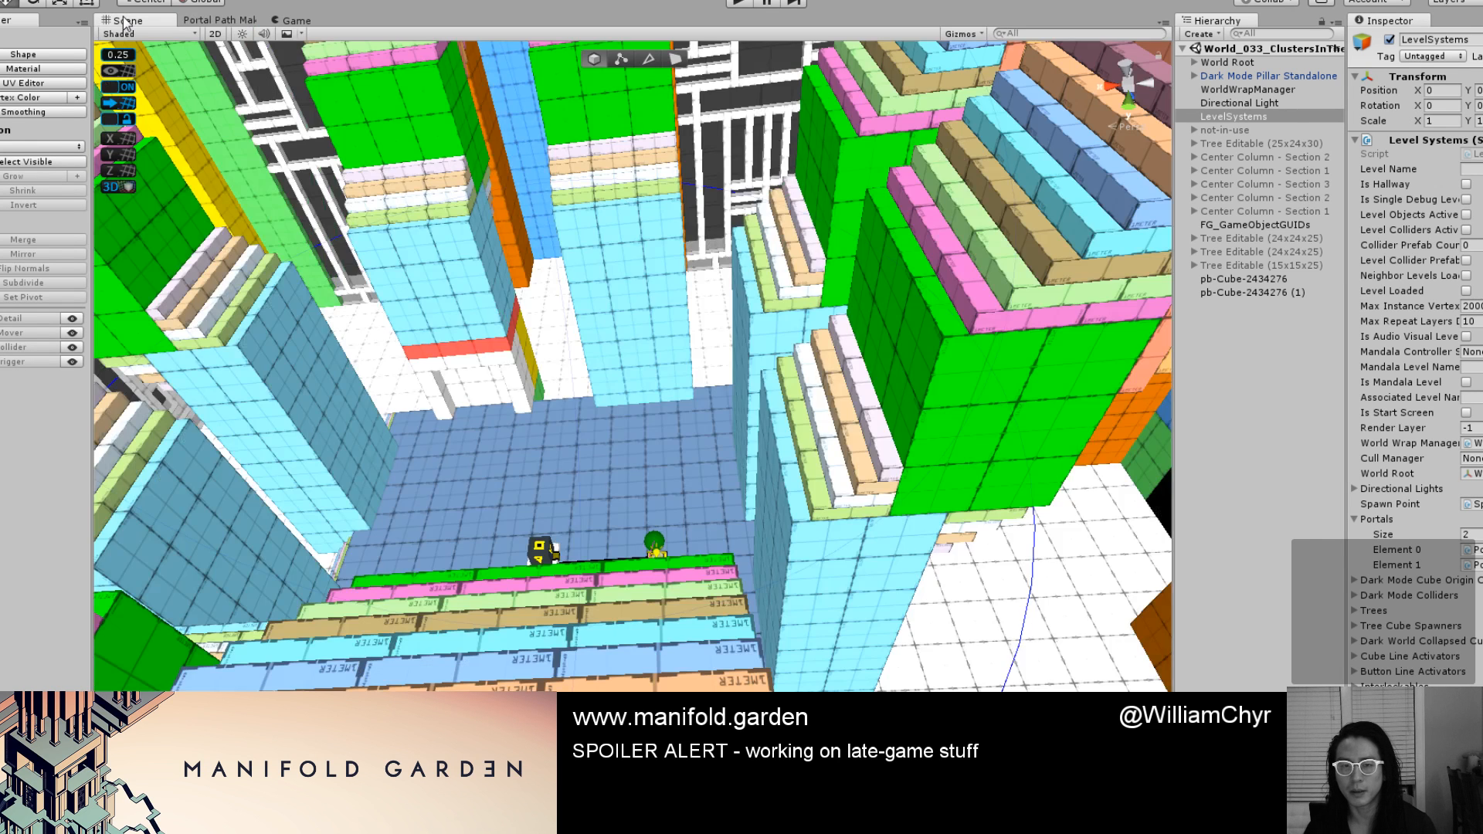
click(494, 371)
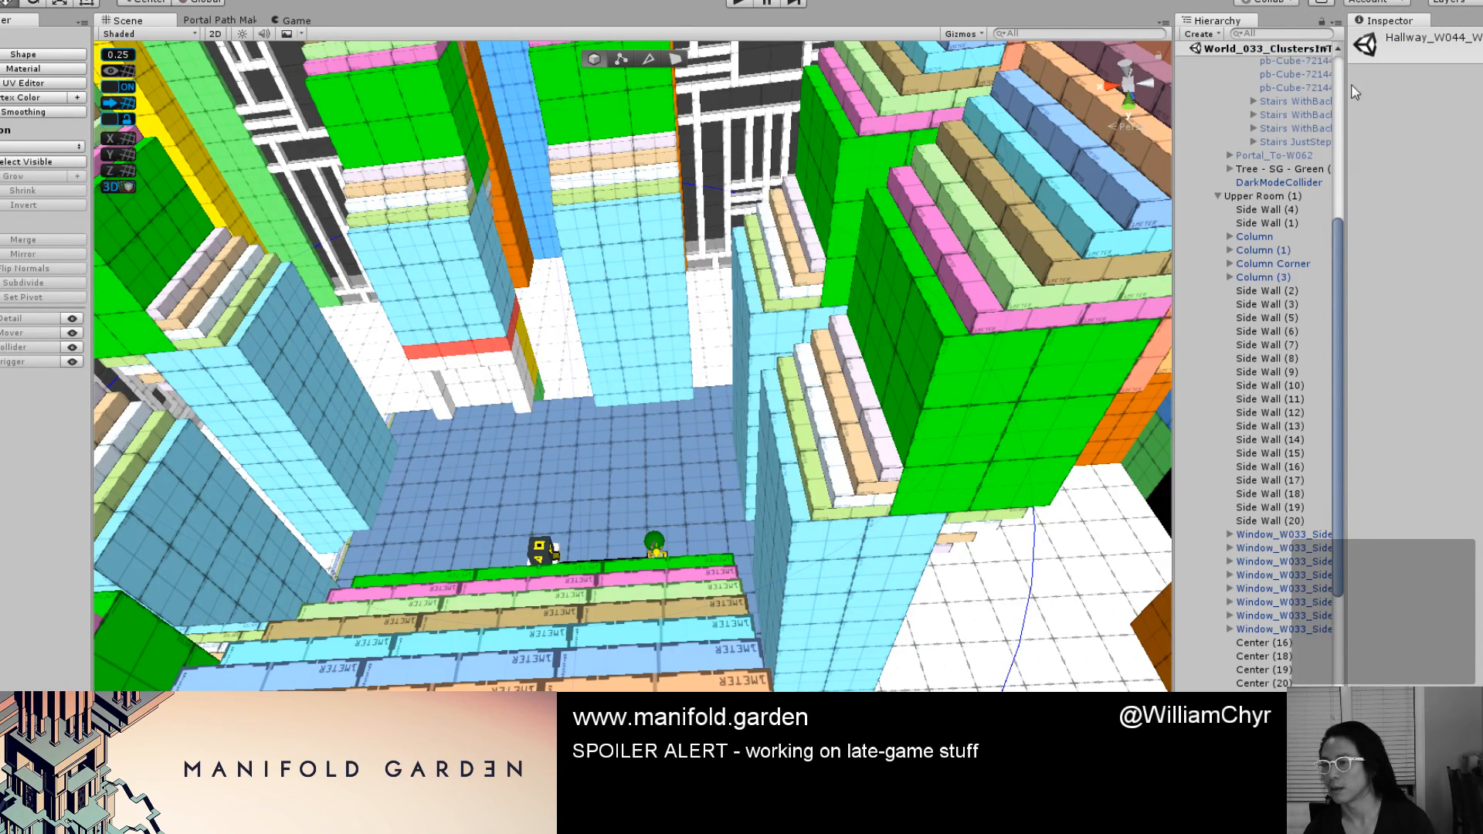
scroll(1240, 54, up, 8)
click(1183, 48)
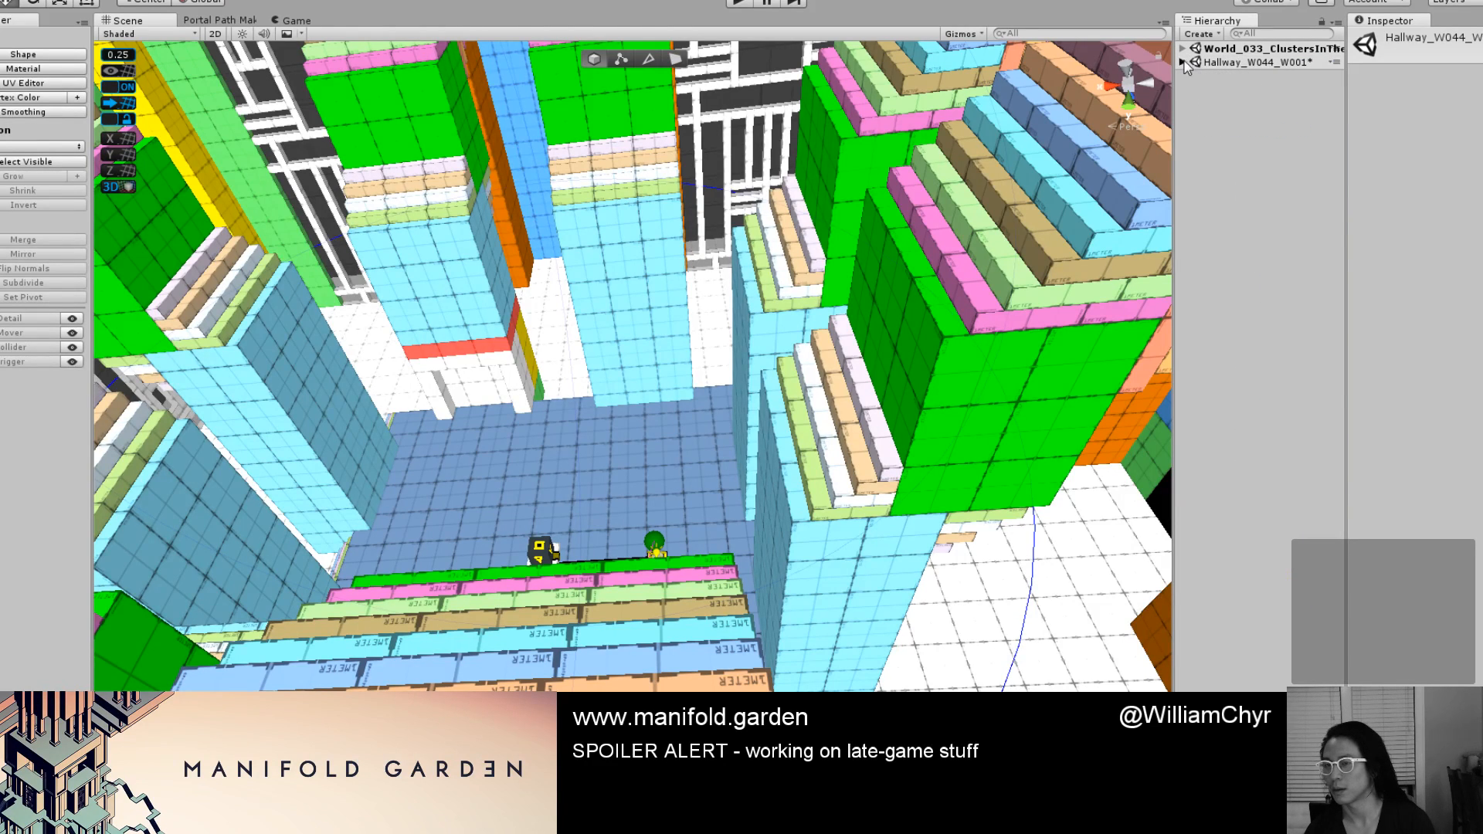
click(1263, 63)
double_click(1228, 75)
alt+drag(753, 278, 854, 364)
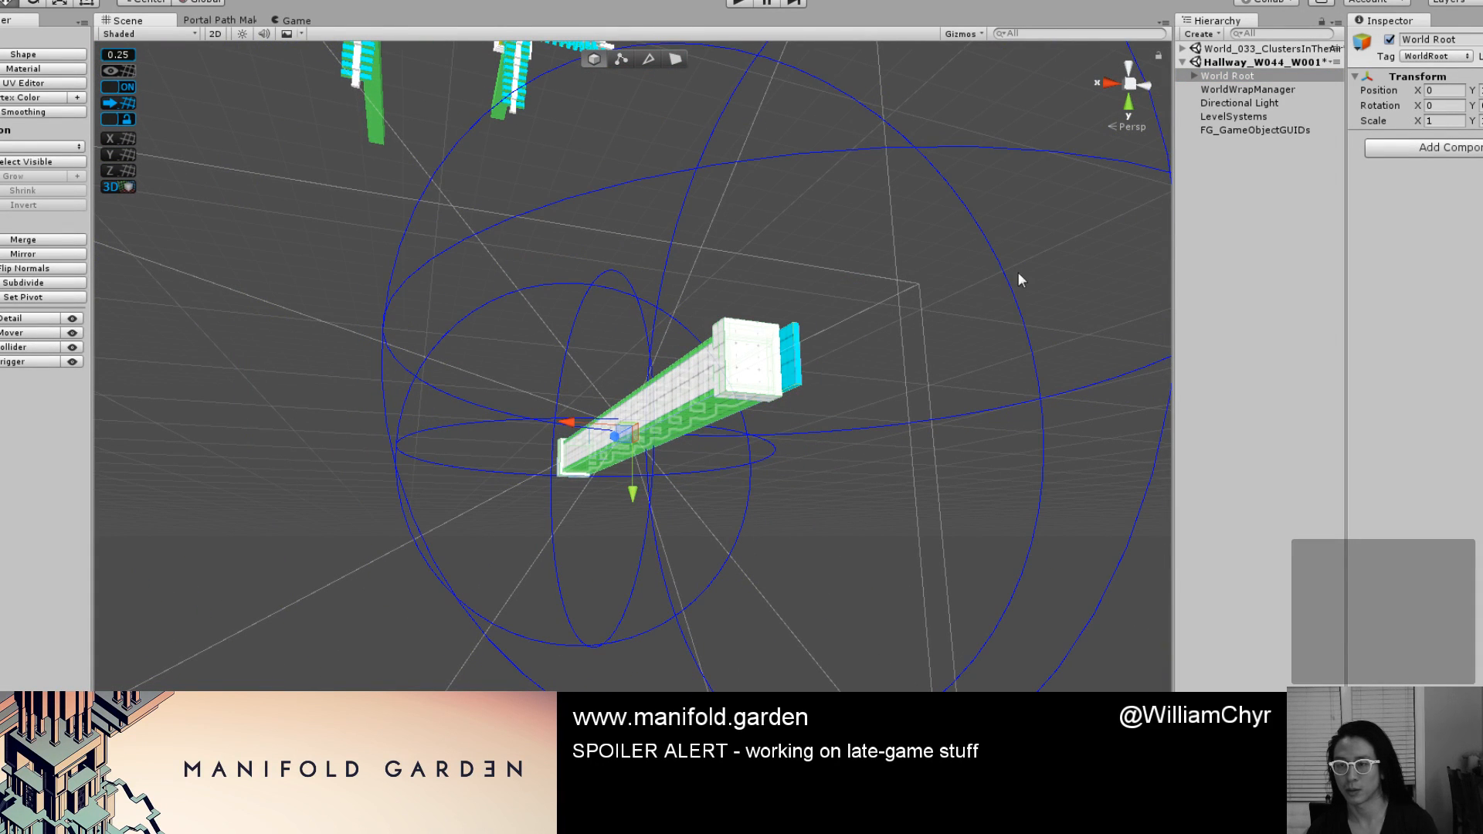
Rotate the Tunnel under the hallway's World Root so that it runs along the X axis.
click(1194, 75)
click(1225, 89)
key(e)
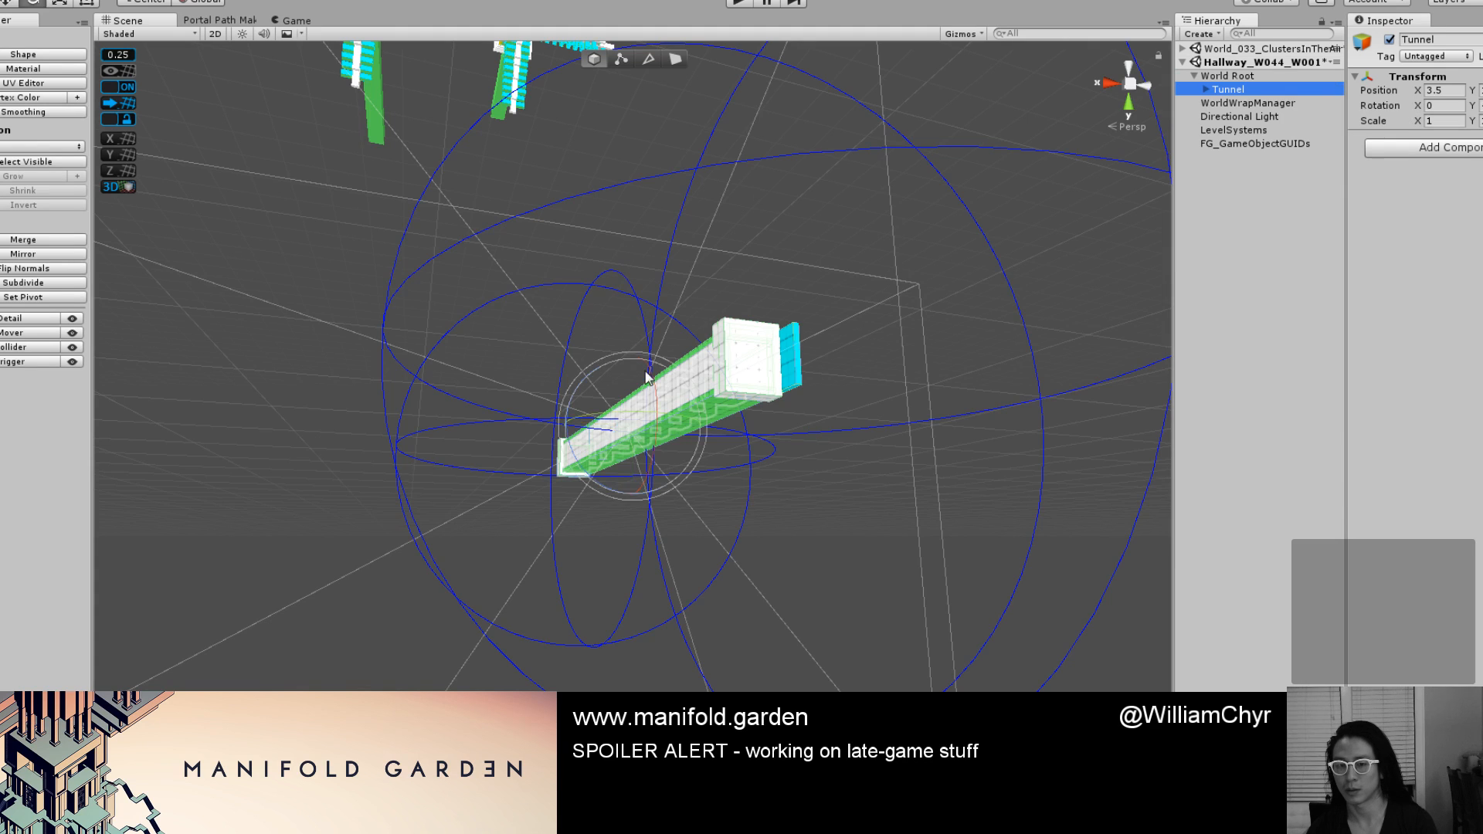
key(f)
scroll(888, 432, down, 5)
alt+drag(911, 342, 1081, 270)
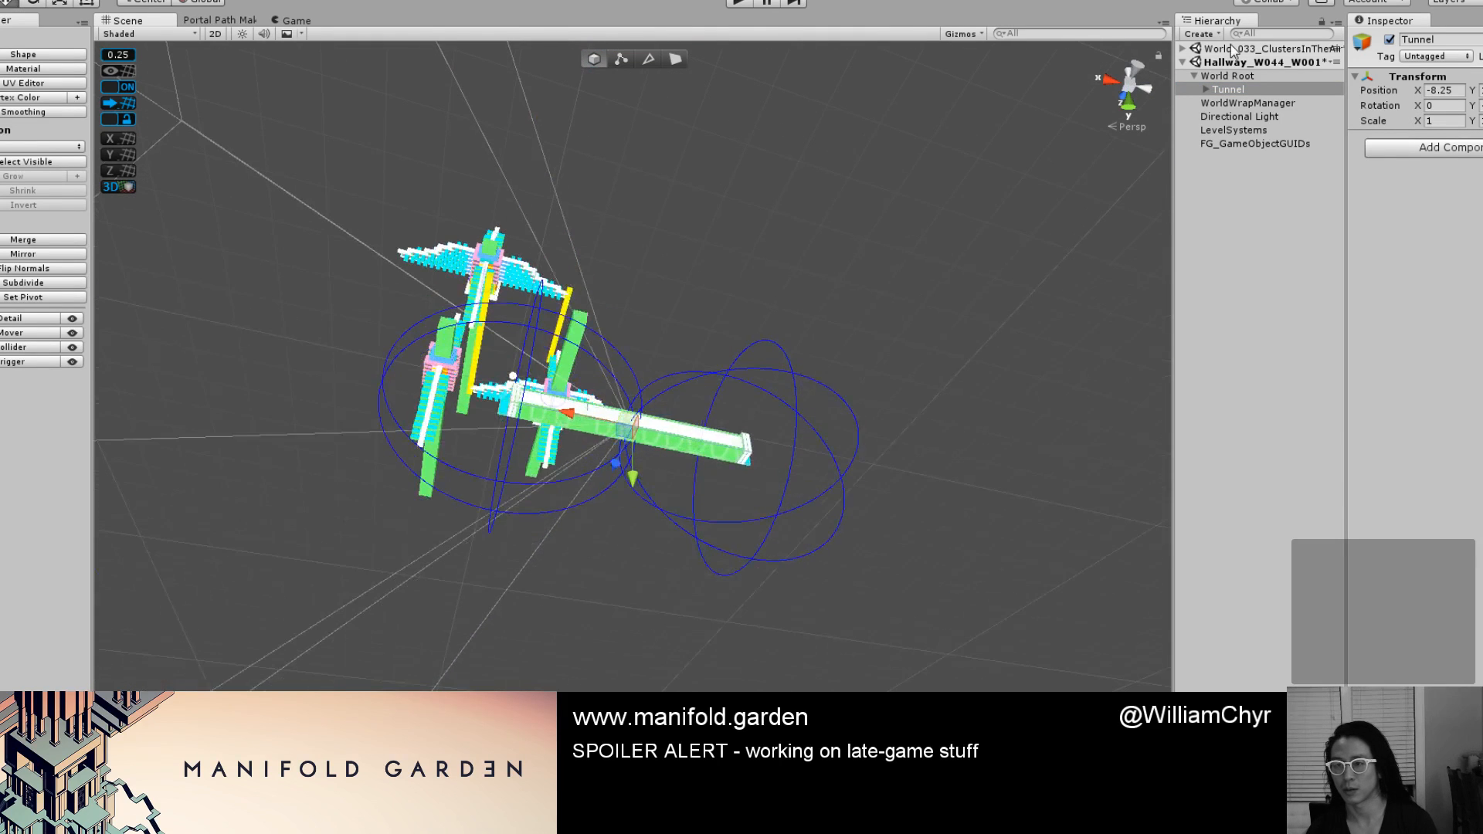
Try moving World Root and WorldWrapManager together to X position 1000.
click(1235, 76)
key(f)
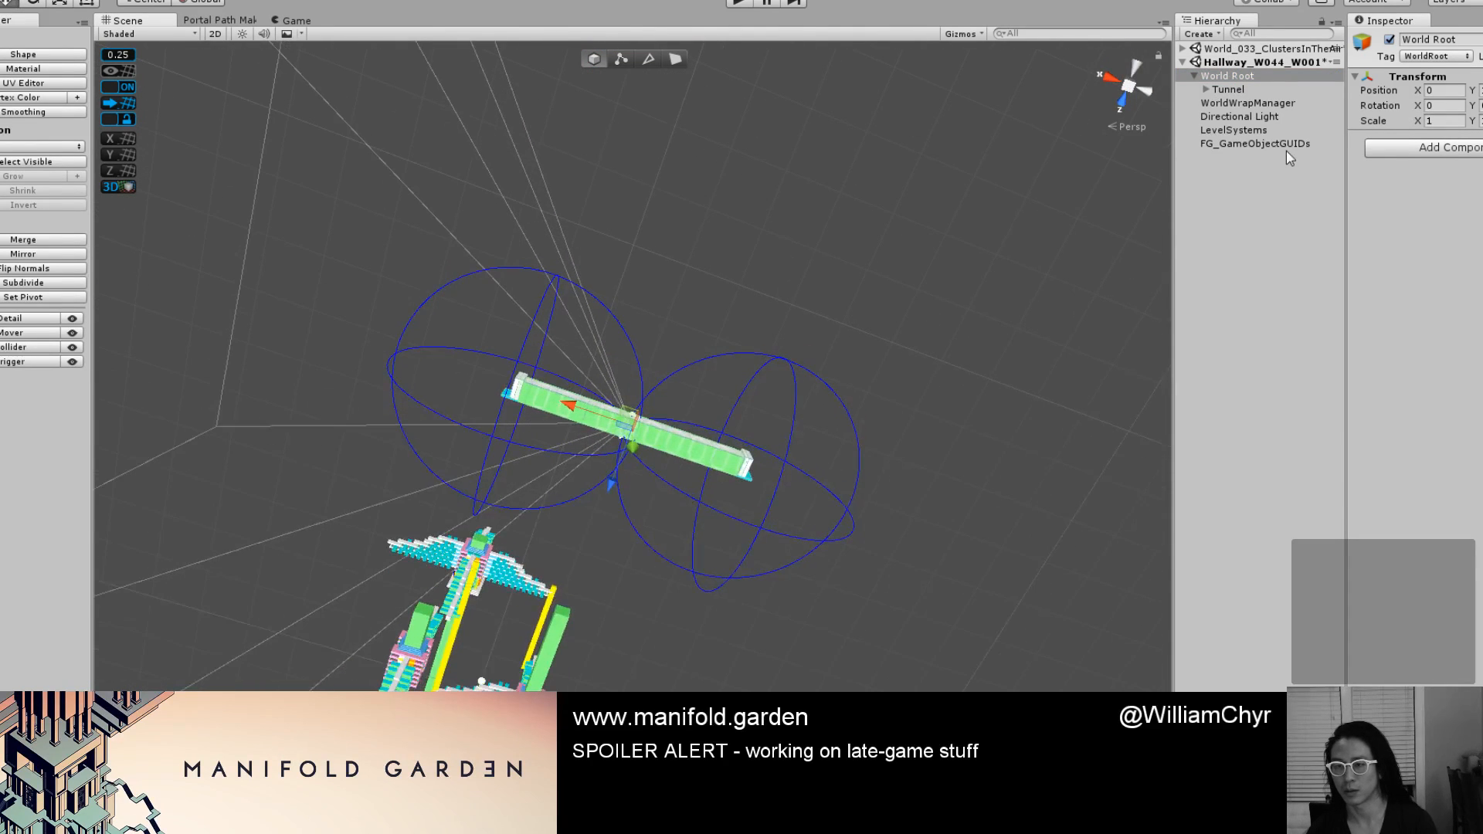
ctrl+click(1239, 103)
click(1460, 91)
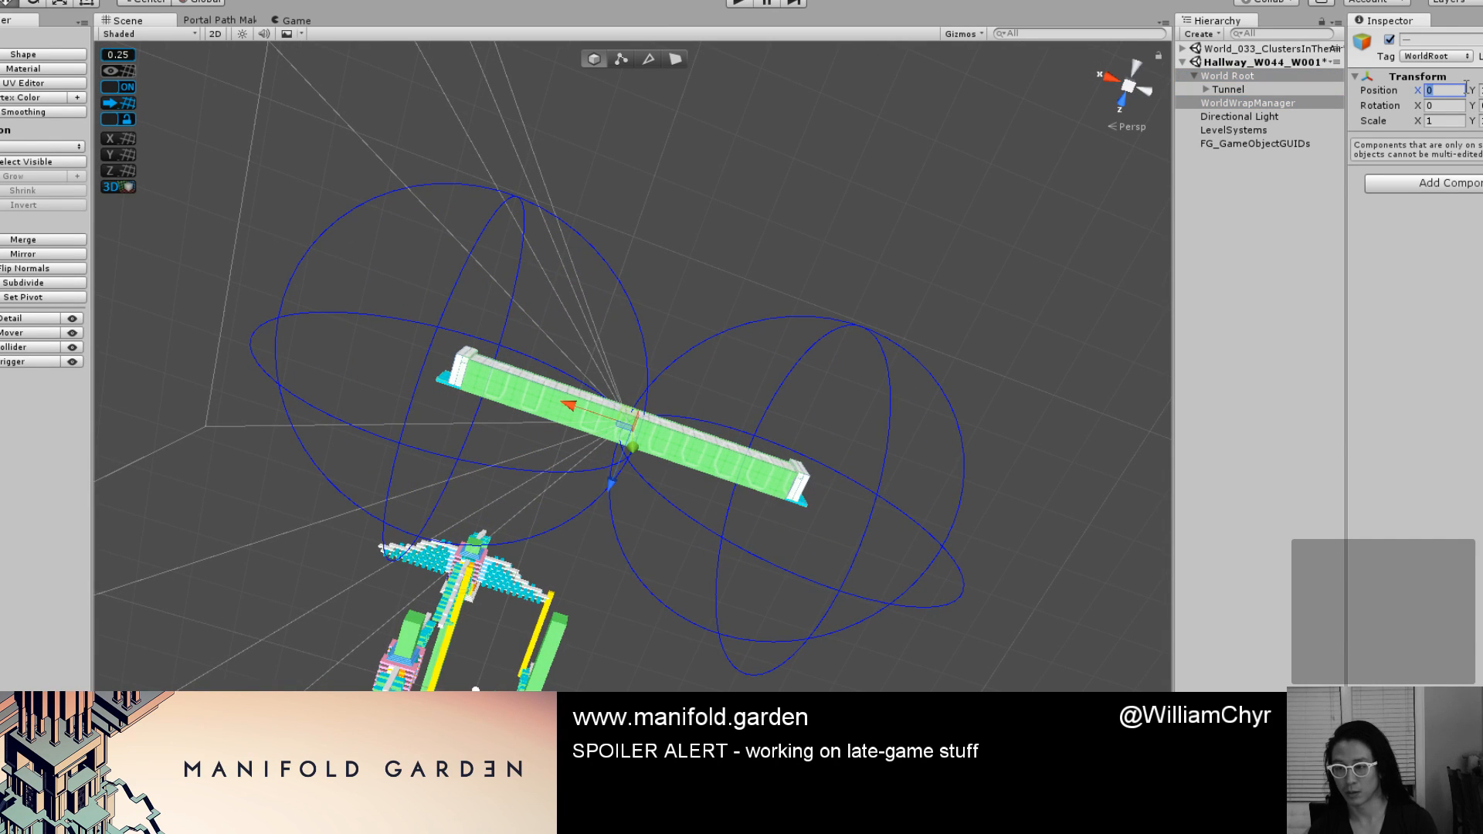
text(1000f)
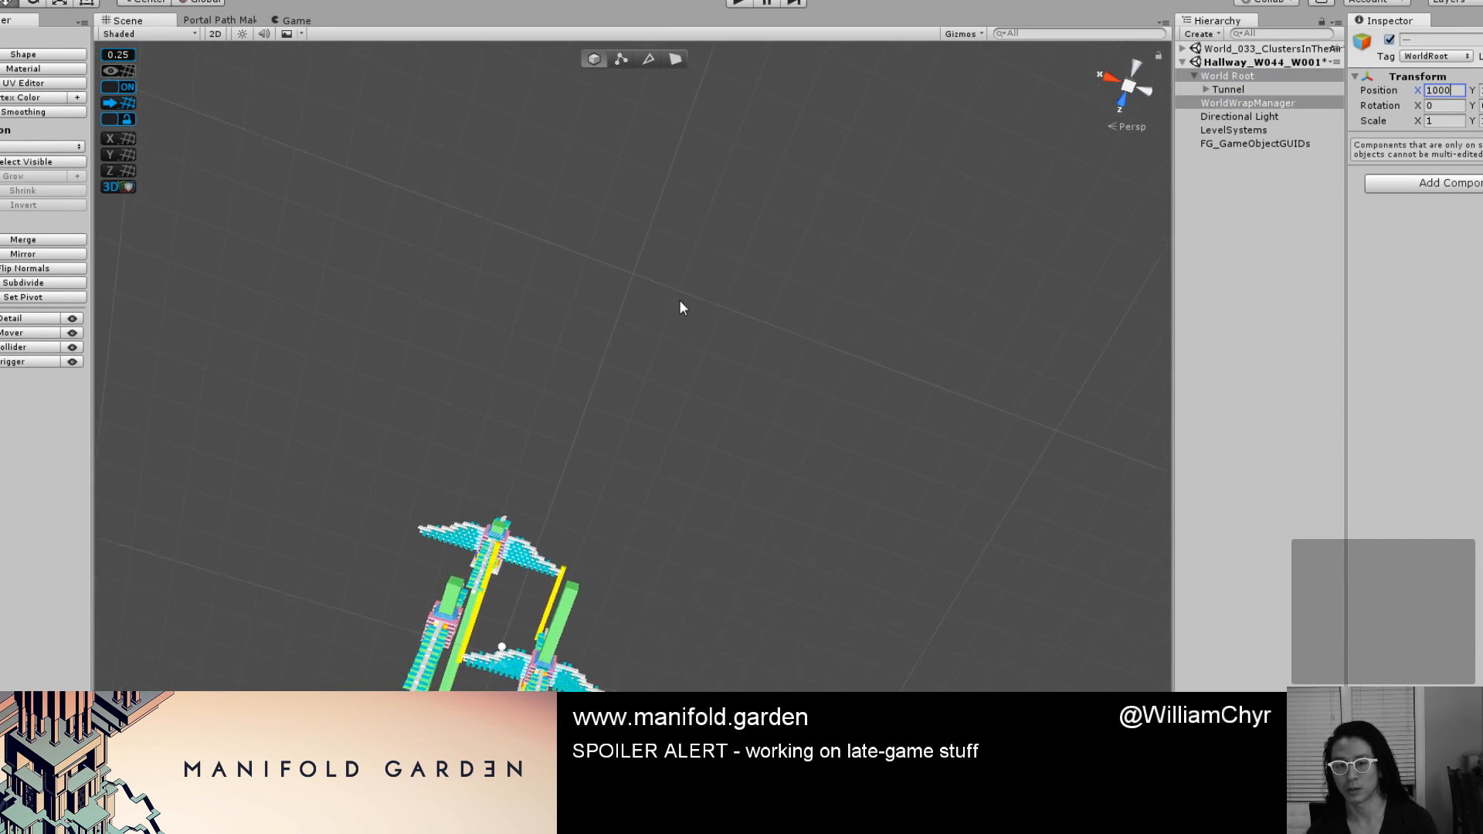
alt+drag(678, 305, 795, 606)
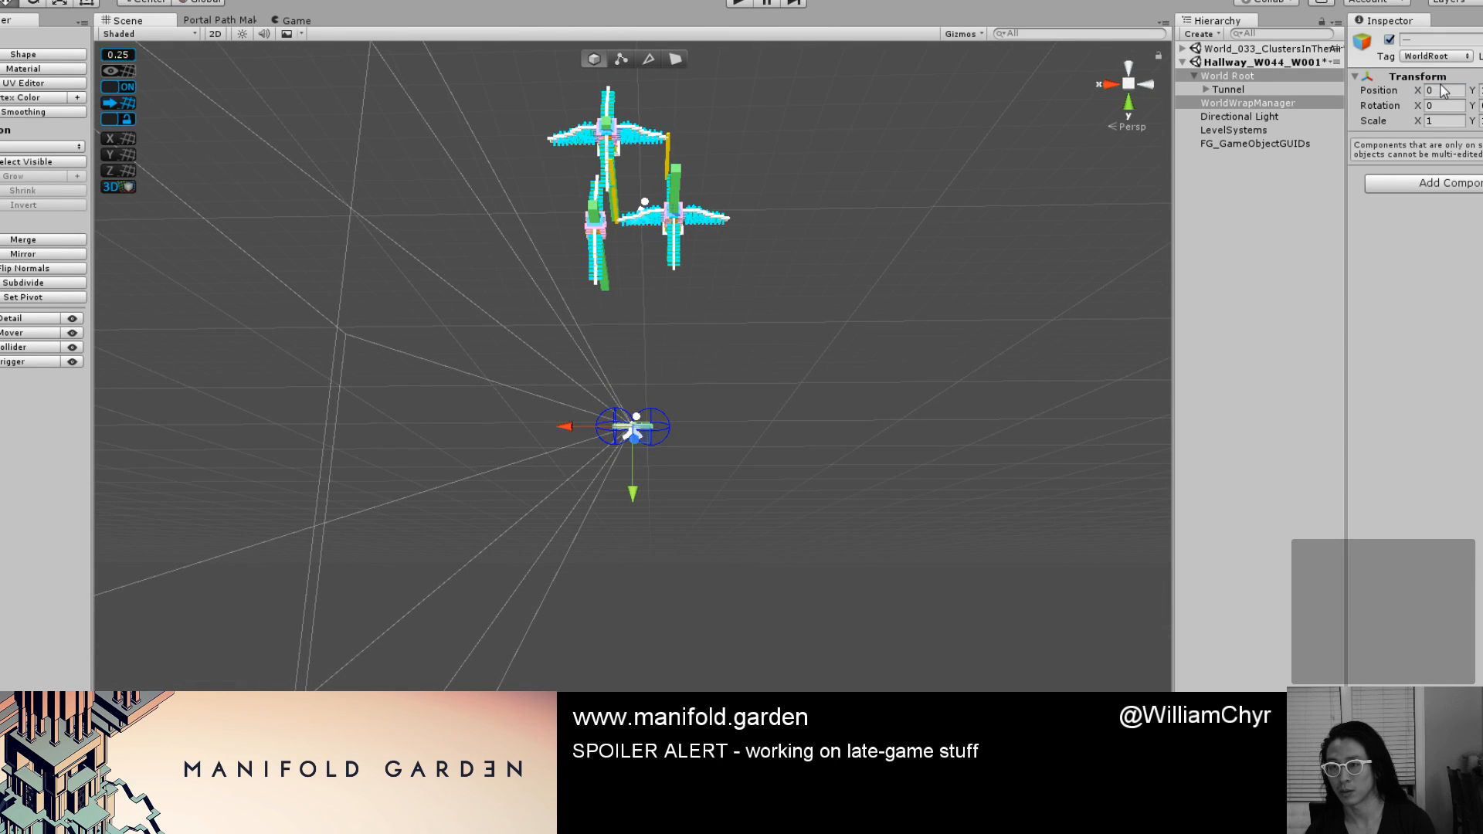
Set the X position of World Root and WorldWrapManager together to -1000 and offset their Y position as well.
click(1253, 104)
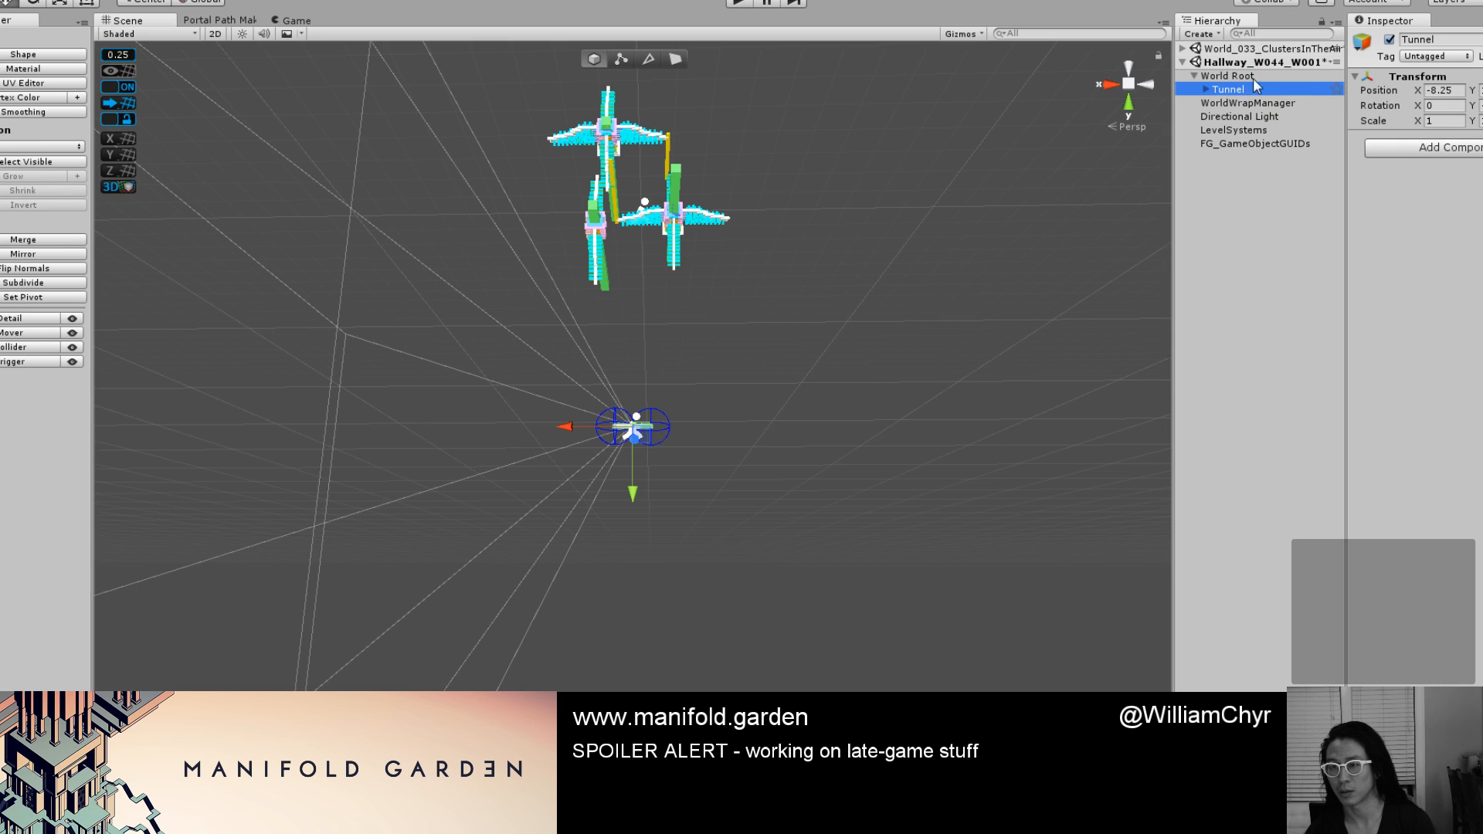
click(1404, 87)
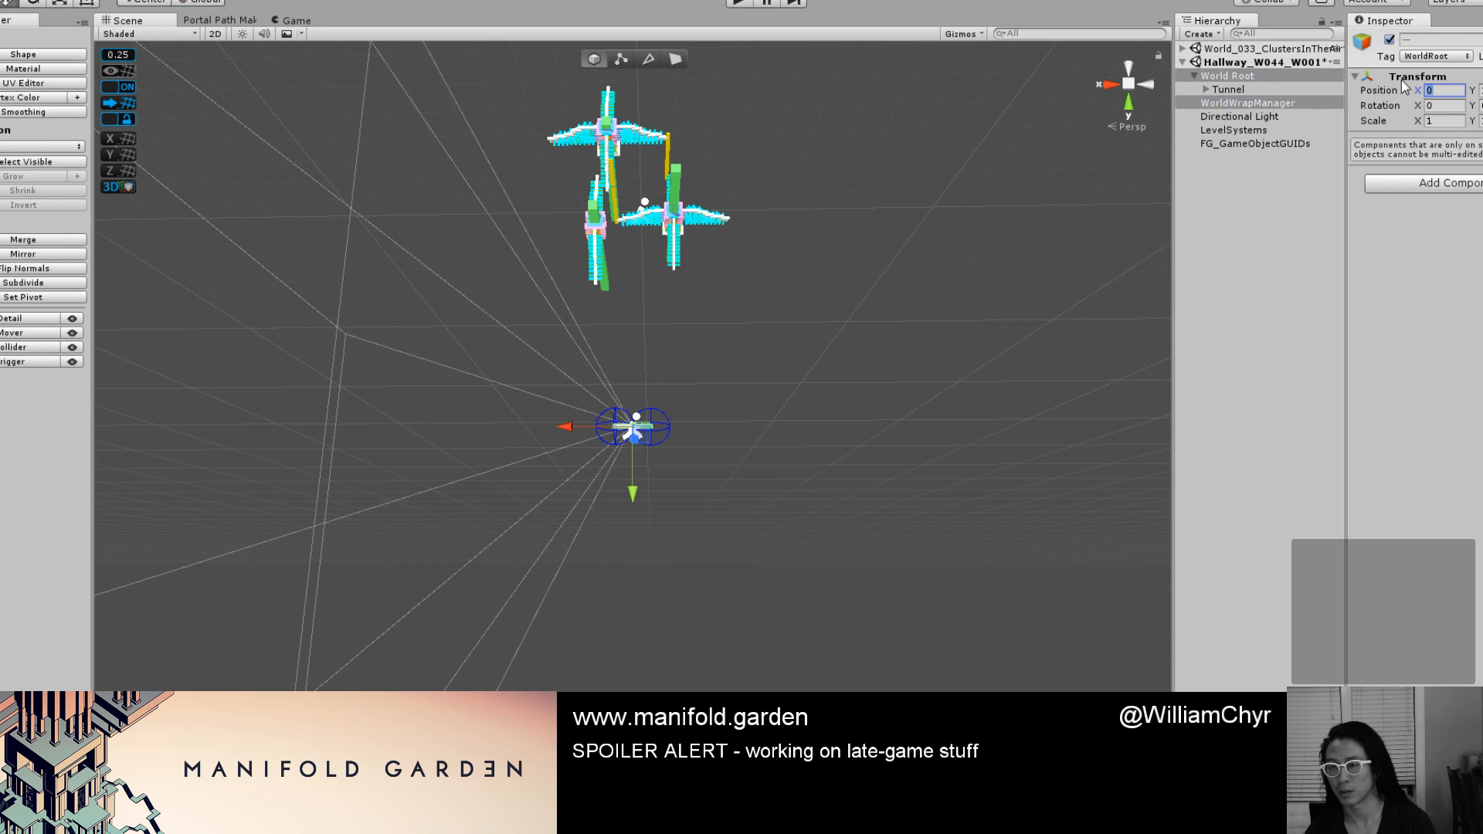
text(1000)
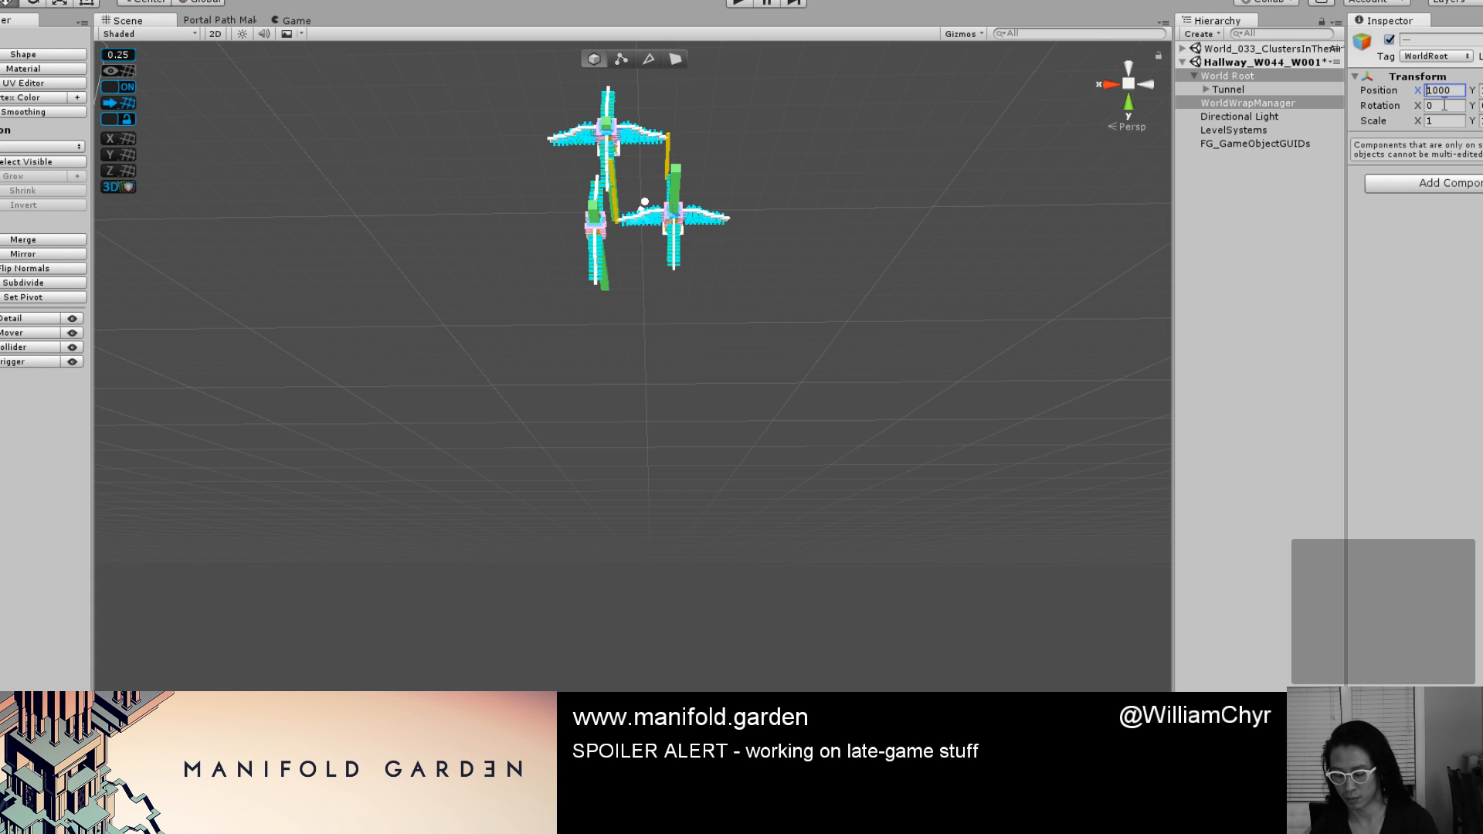
text(-)
key(Tab)
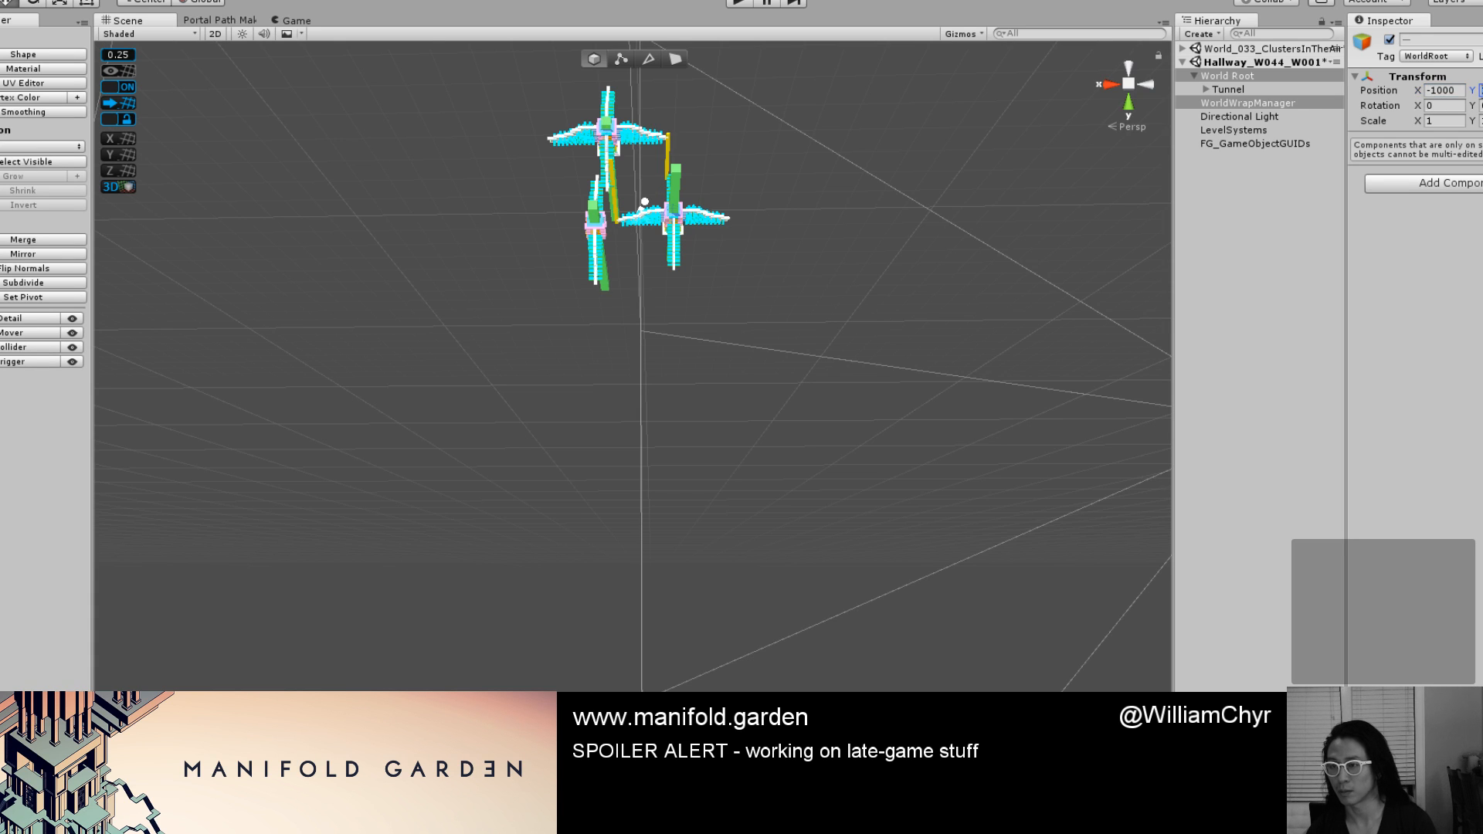
text(-)
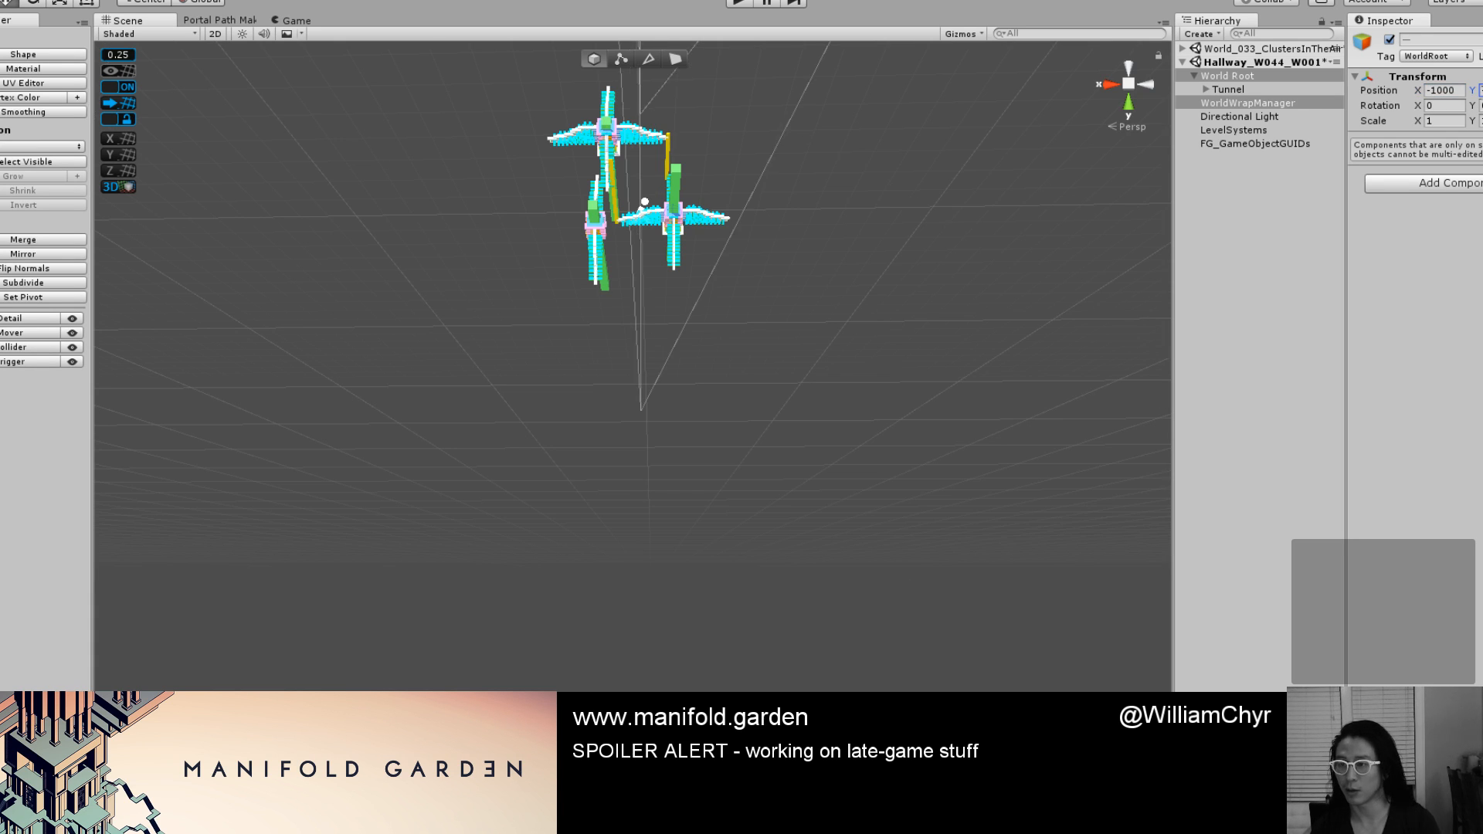
double_click(1305, 103)
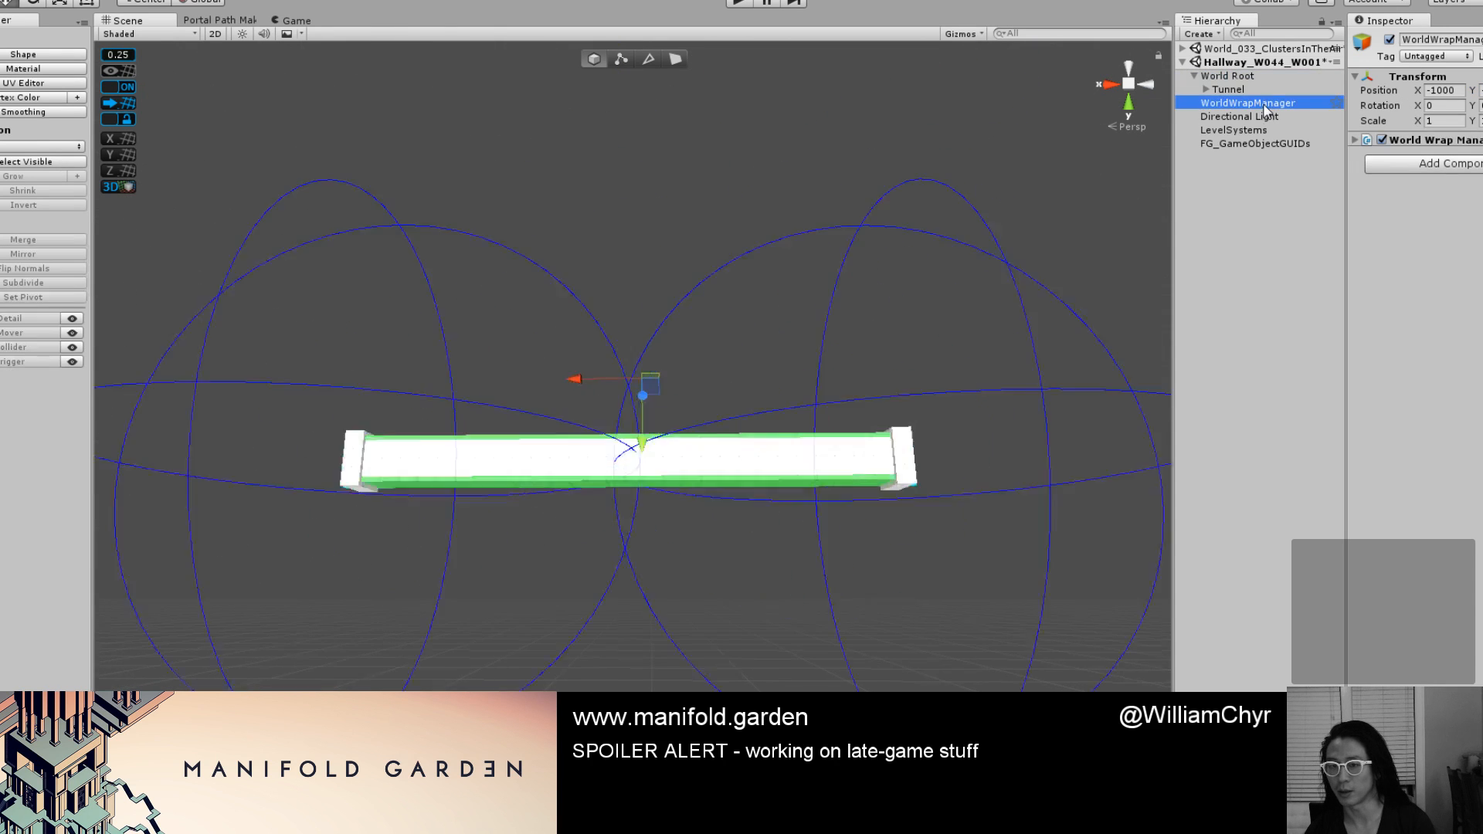
Rotate the whole Tunnel upright so that it runs along the Y axis.
click(1252, 90)
double_click(1250, 91)
alt+drag(1023, 266, 845, 473)
scroll(924, 314, up, 5)
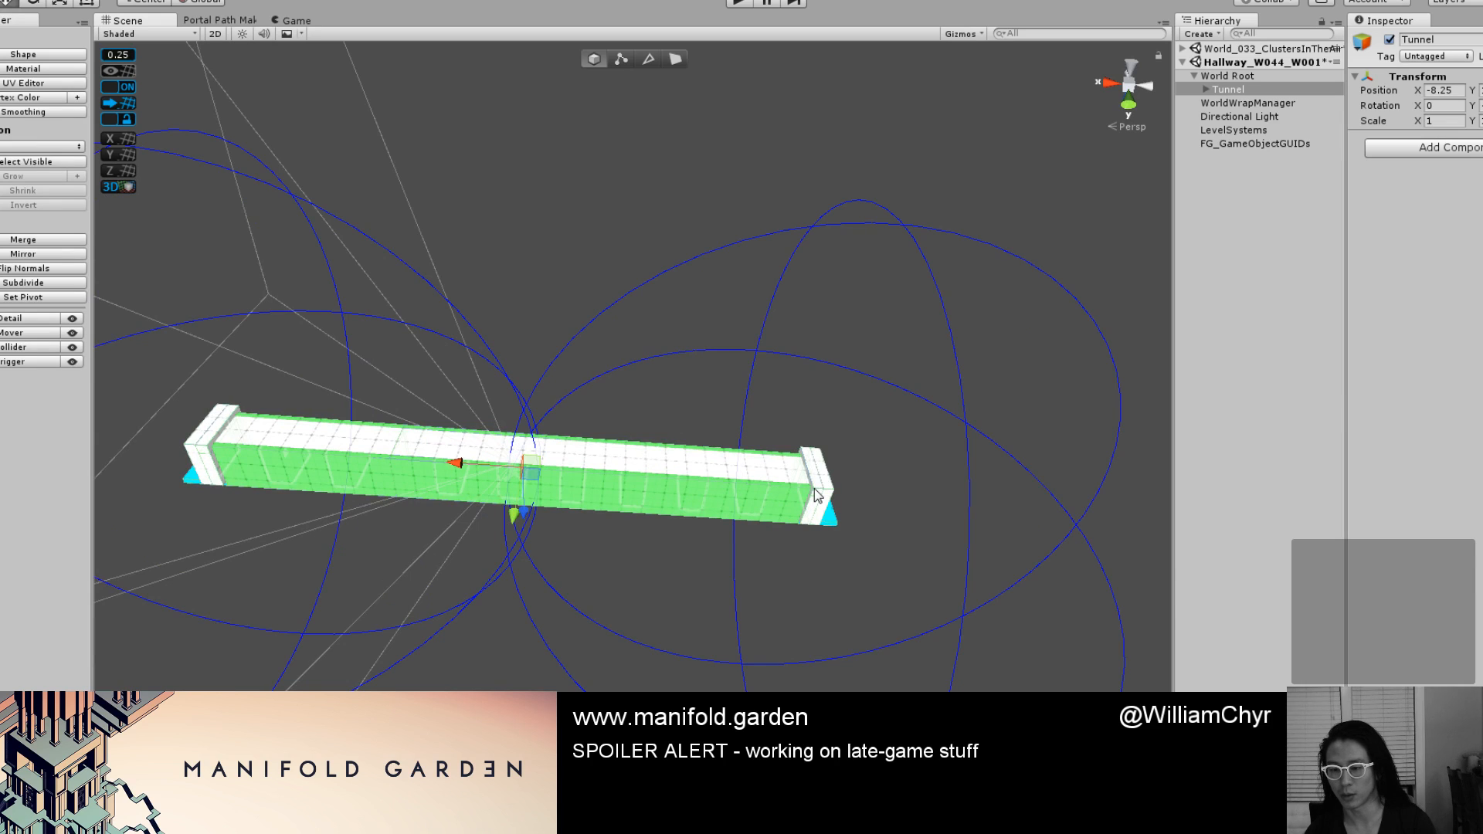
click(817, 494)
click(1228, 89)
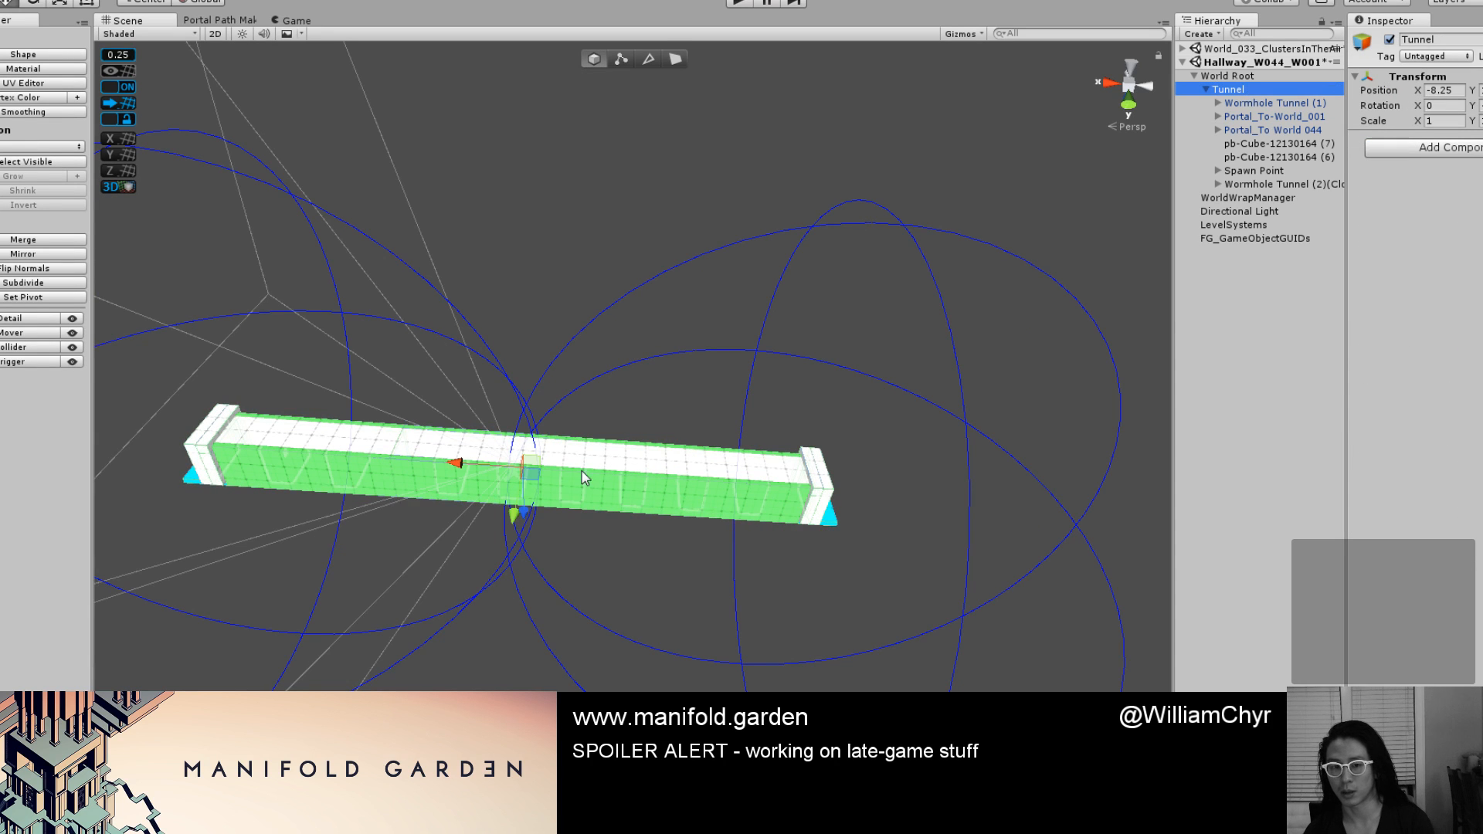
key(e)
drag(549, 504, 690, 517)
key(ctrl+z)
key(w)
scroll(690, 517, up, 3)
Set the gravity of both tunnel portals, Portal_To-World_001 and Portal_To World 044, to Forward and check the tunnel's ends.
click(535, 251)
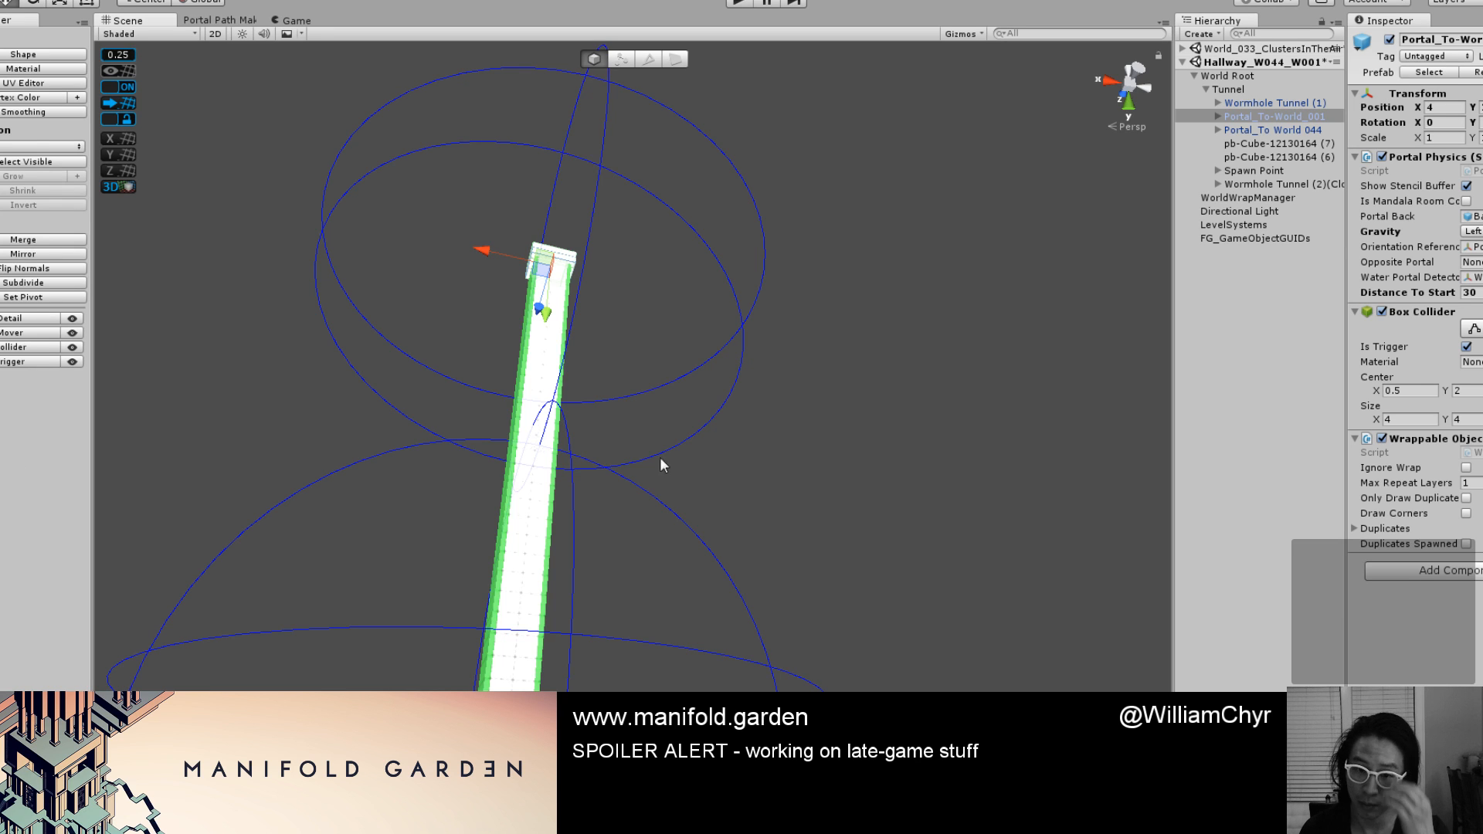
shift+click(1251, 129)
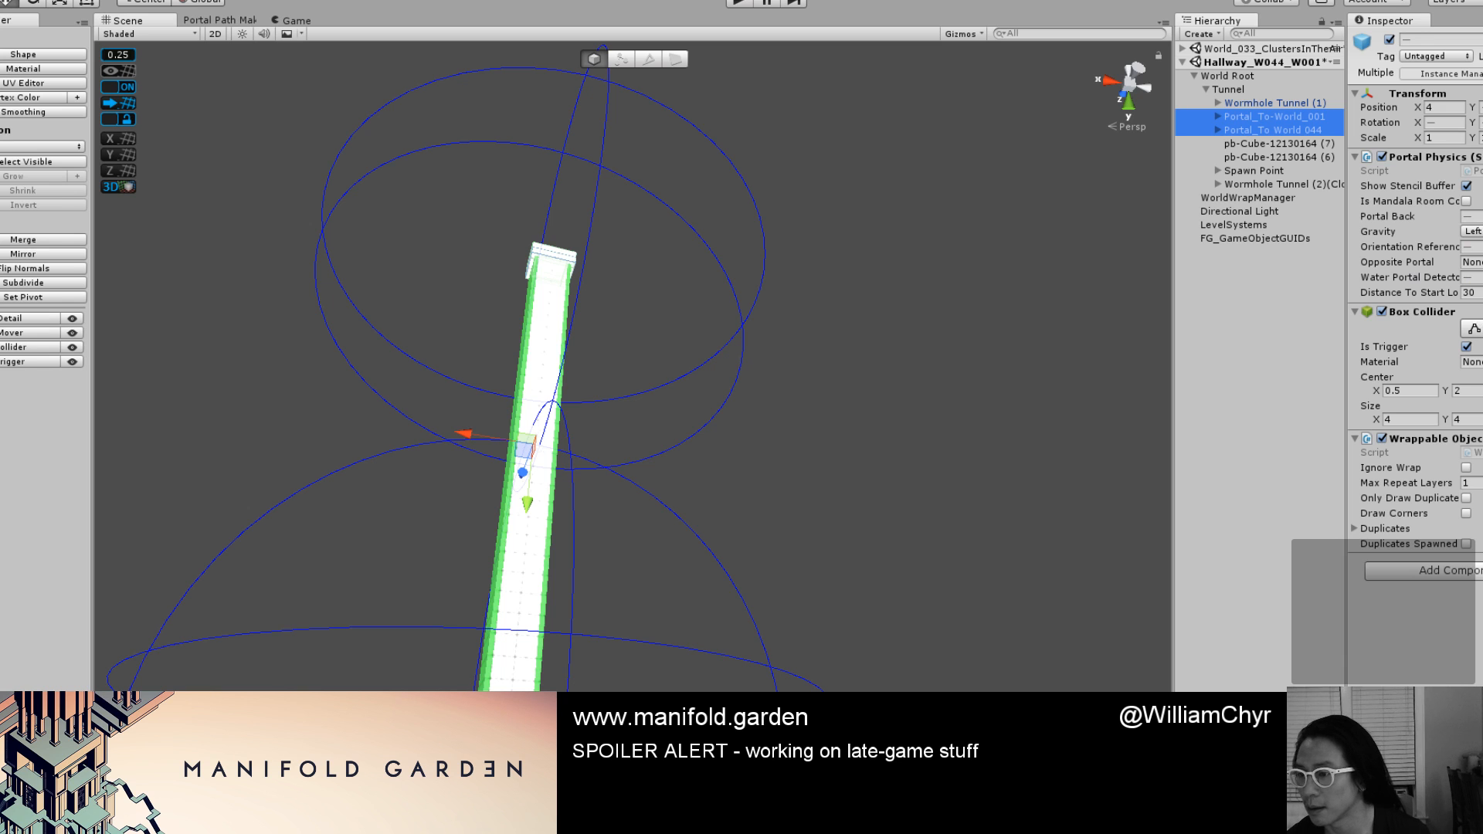
click(1471, 231)
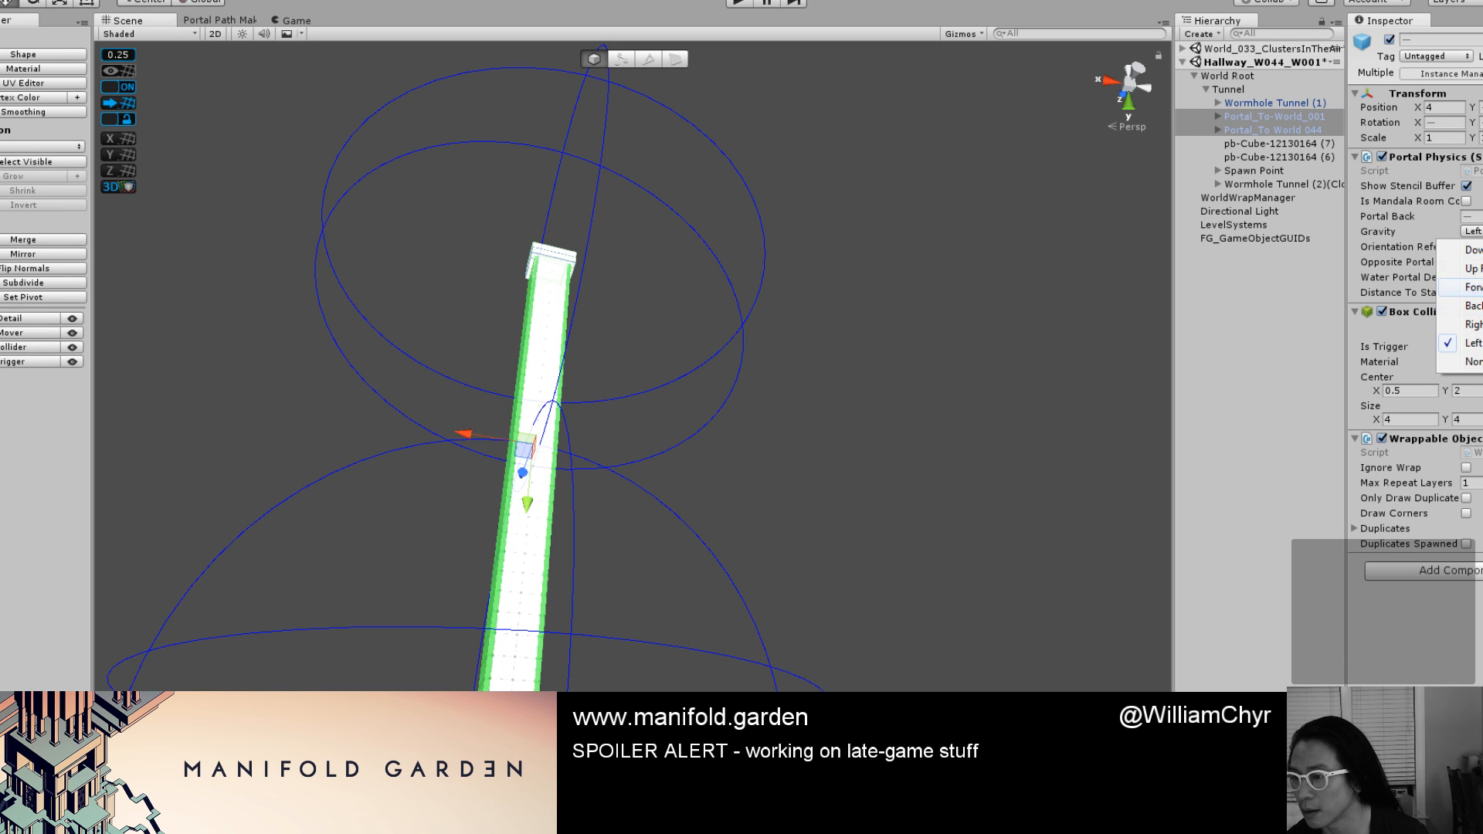
click(1472, 287)
click(1280, 130)
double_click(1280, 135)
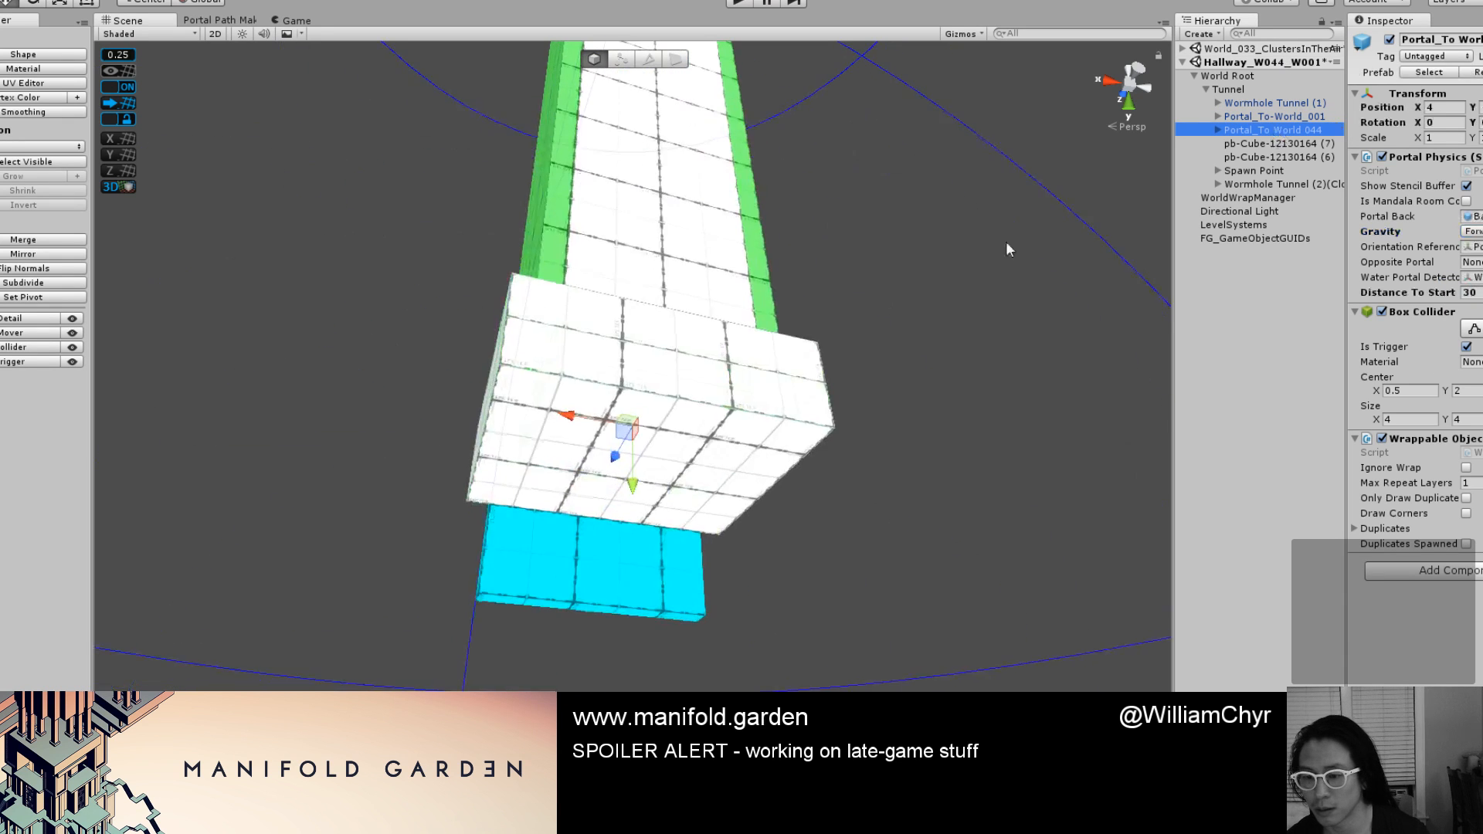
scroll(750, 382, down, 5)
alt+drag(750, 384, 680, 633)
Rename Portal_To-World_001 at the upper end of the tunnel as Portal_W044.
double_click(1276, 117)
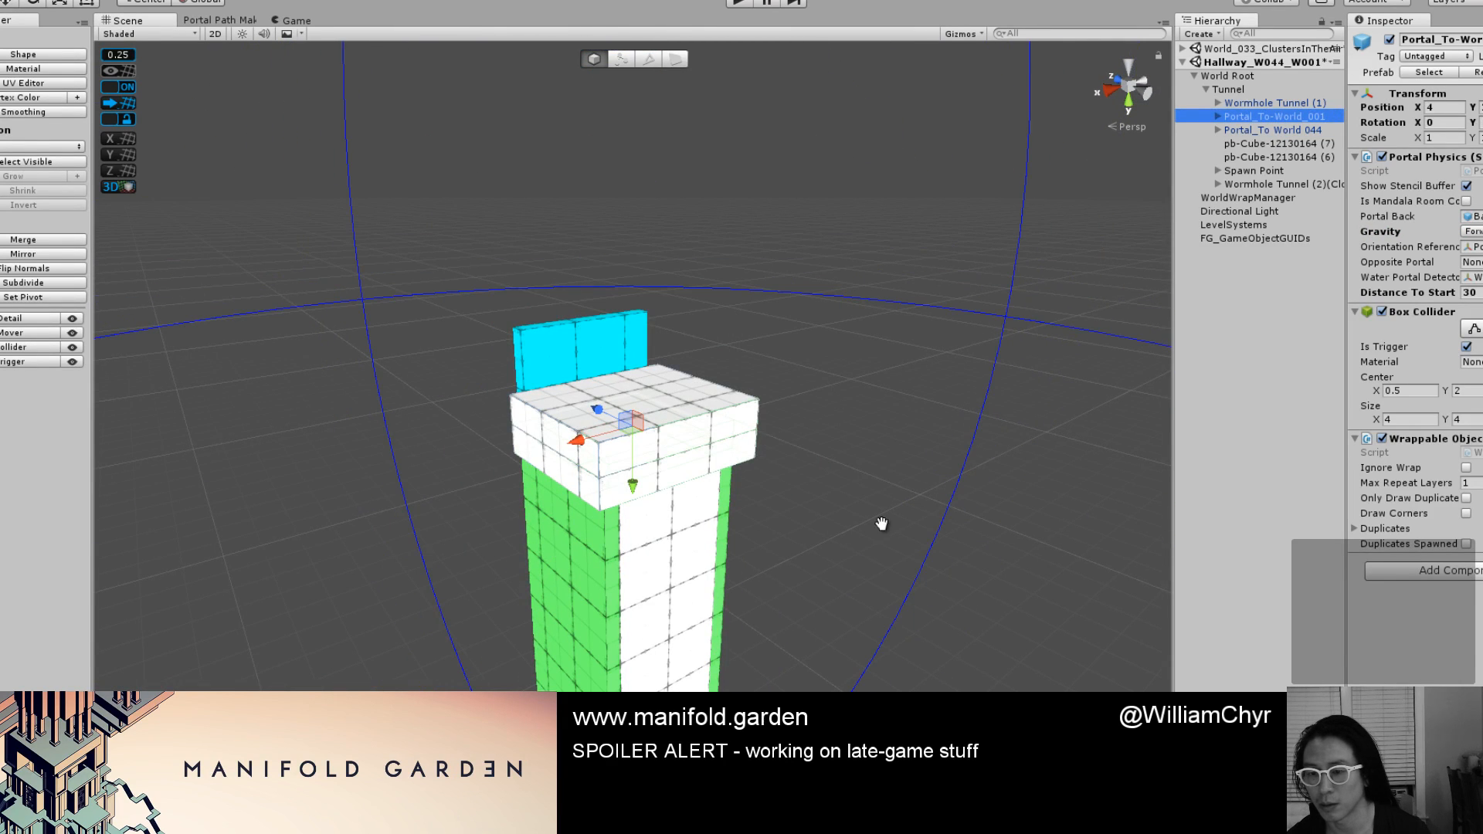
alt+drag(880, 520, 1054, 219)
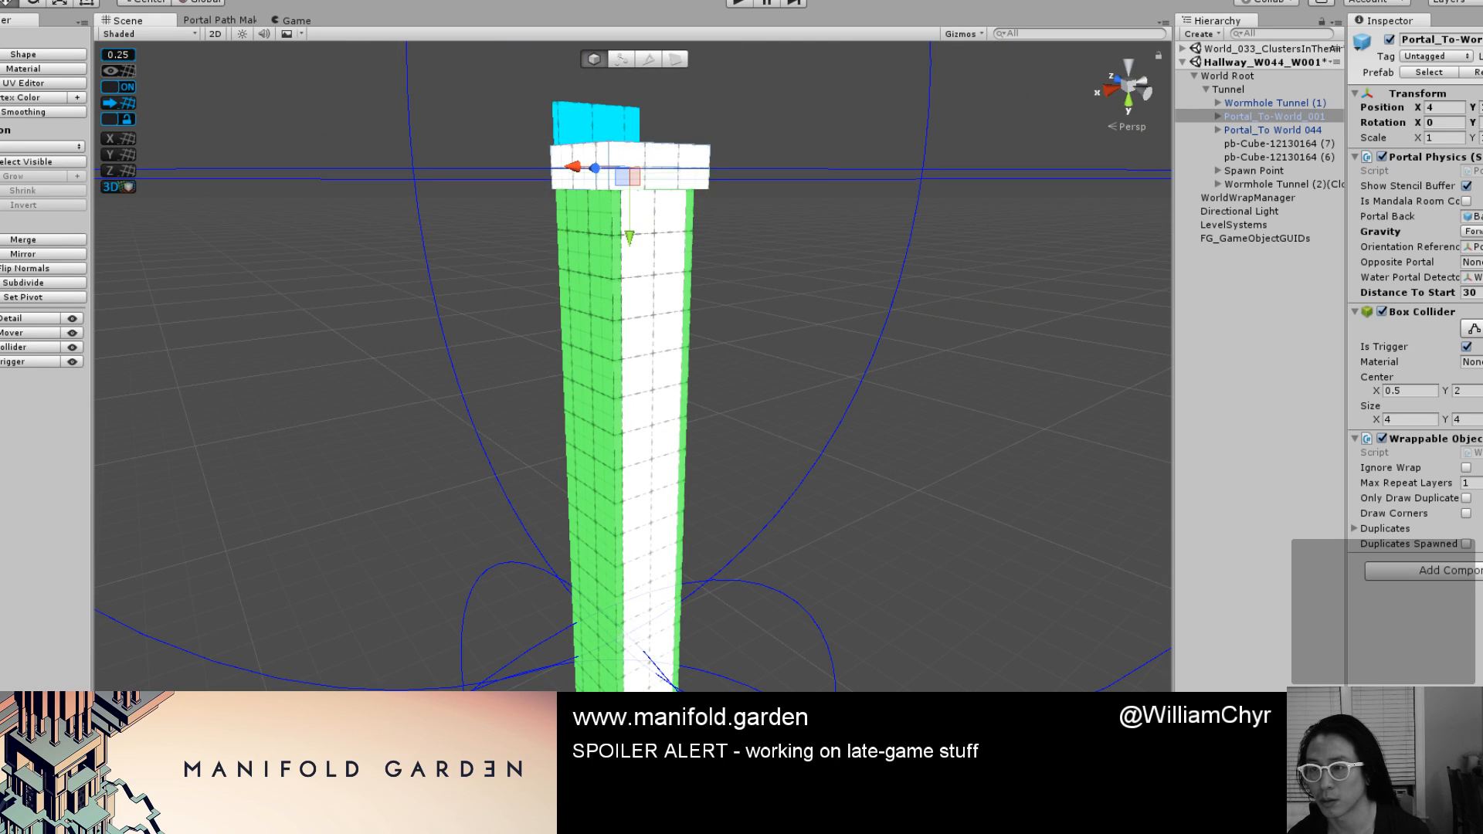
click(1477, 39)
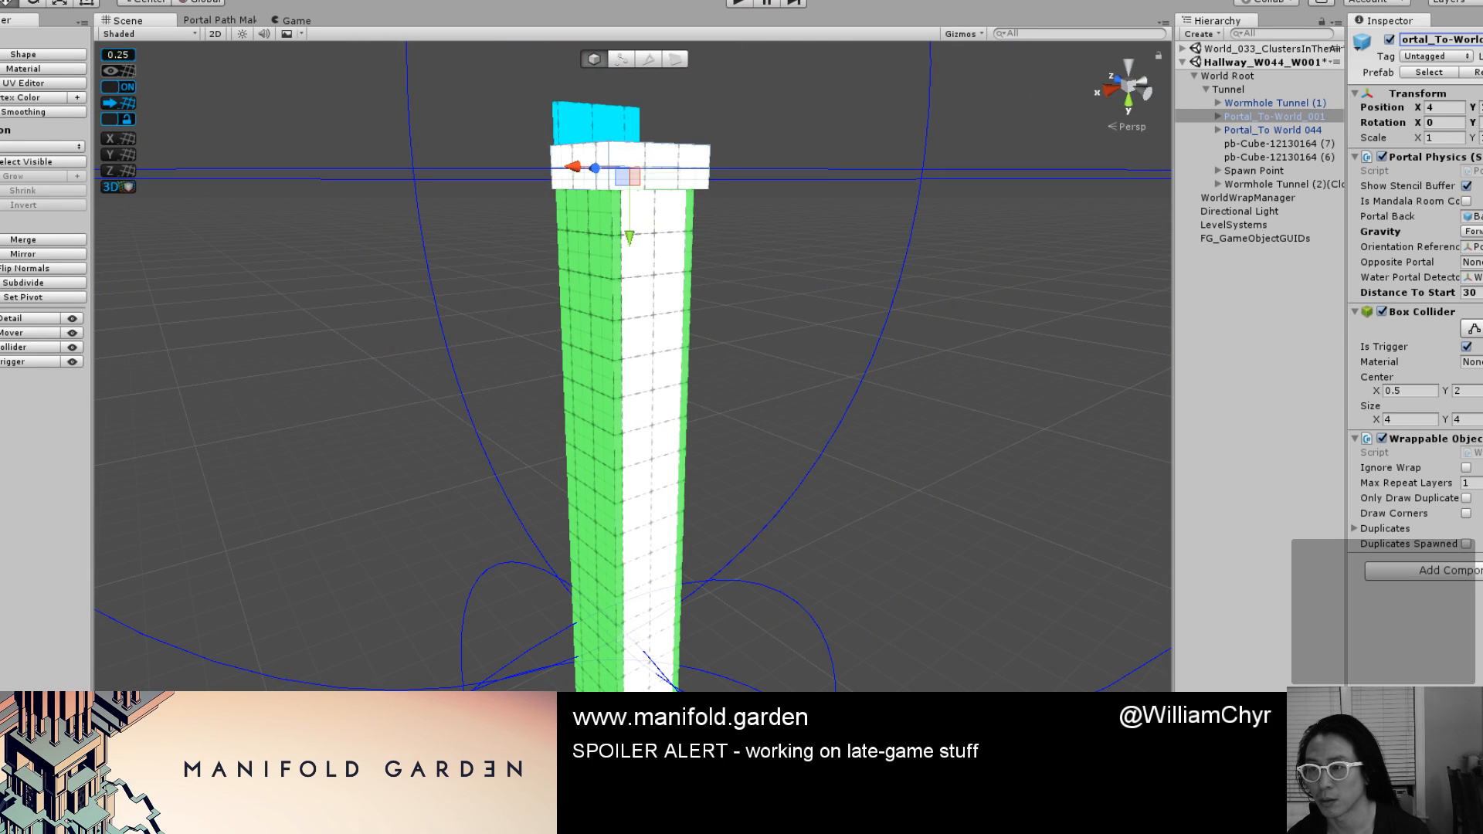
click(1317, 130)
click(1317, 117)
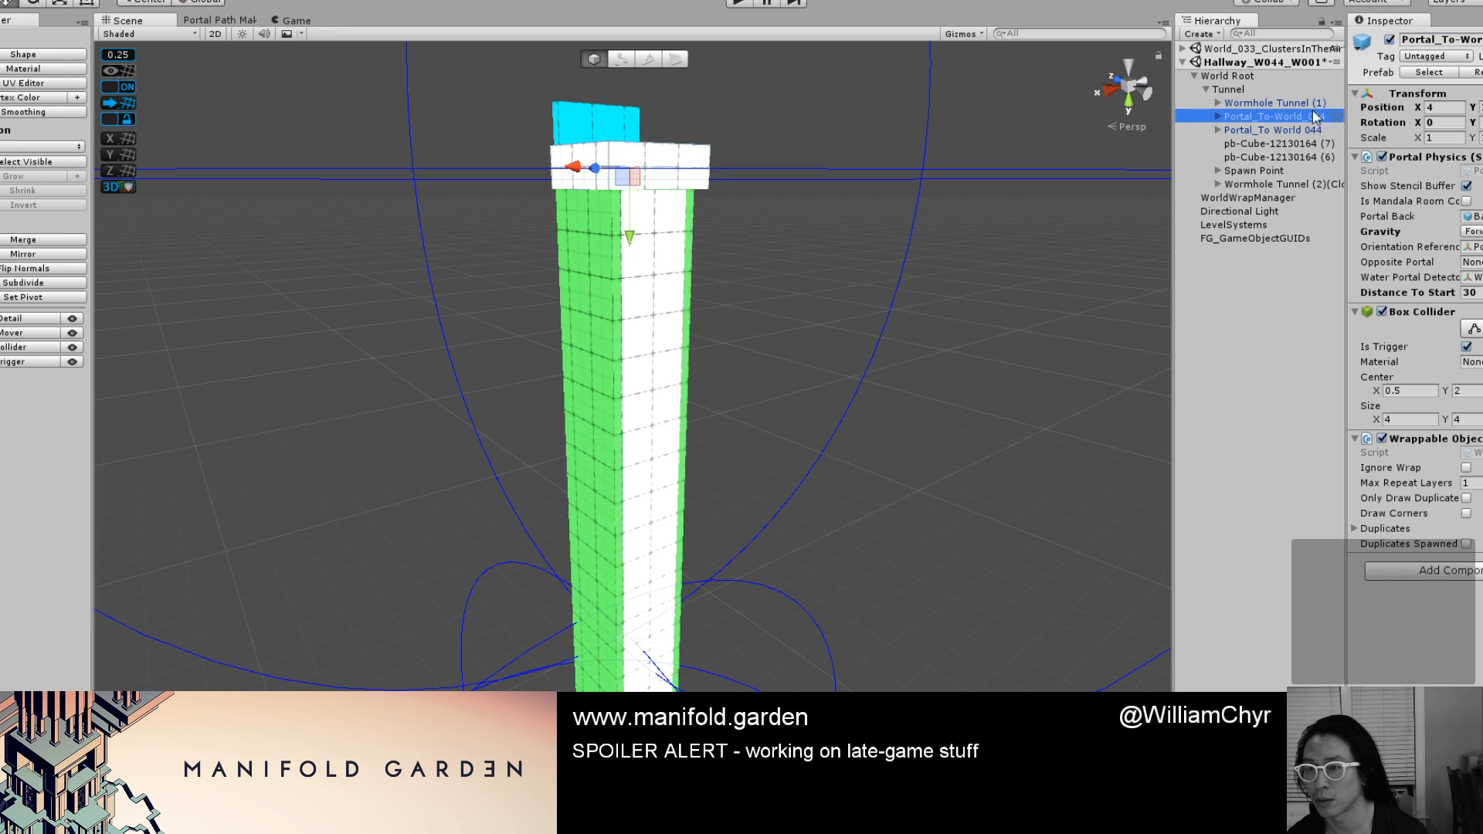
click(1451, 39)
text(Portal_W044)
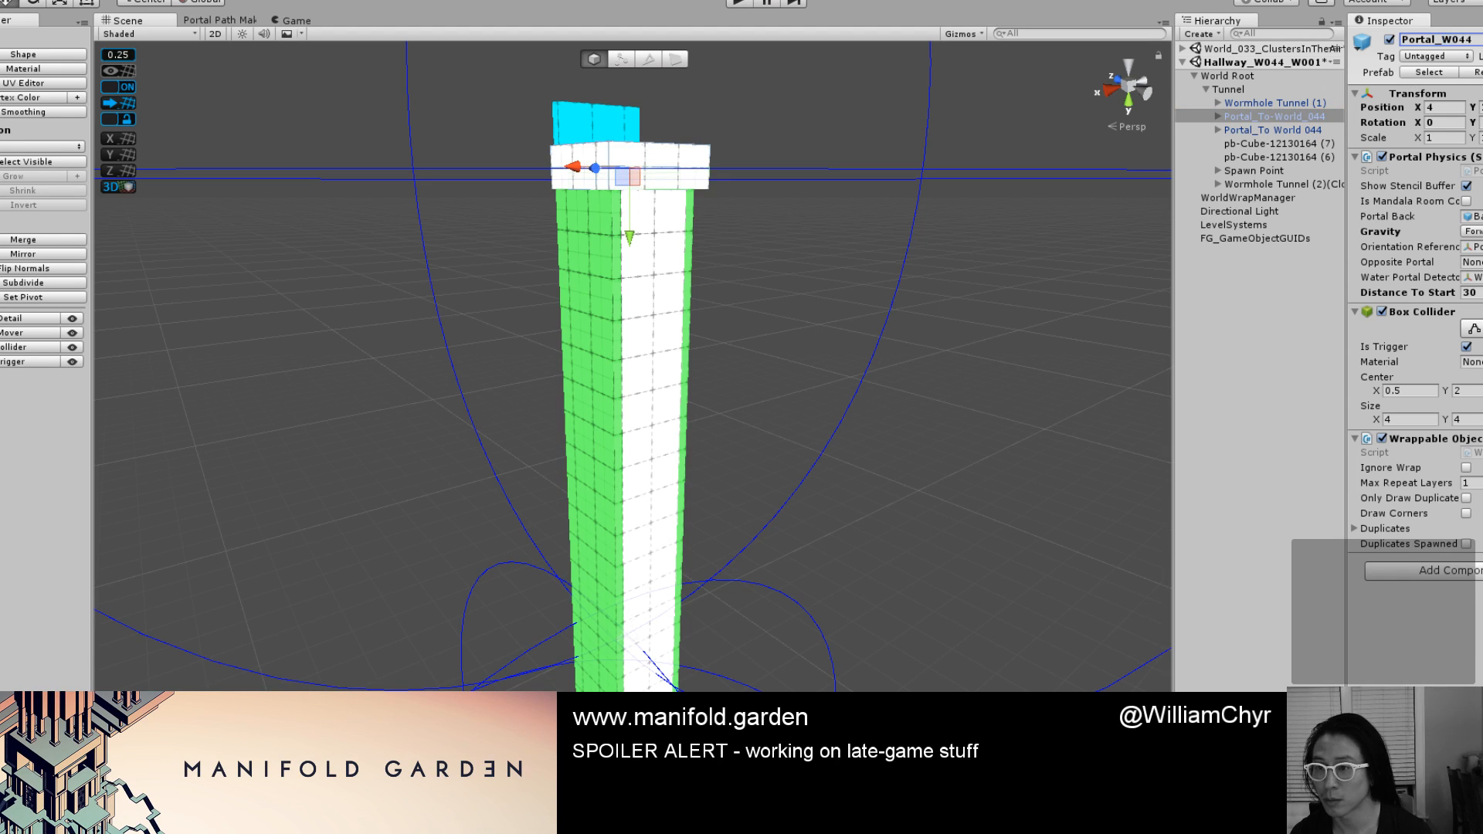
key(Return)
Rename Portal_To World 044 as Portal_W033 and frame it at the tunnel's other end.
click(1320, 131)
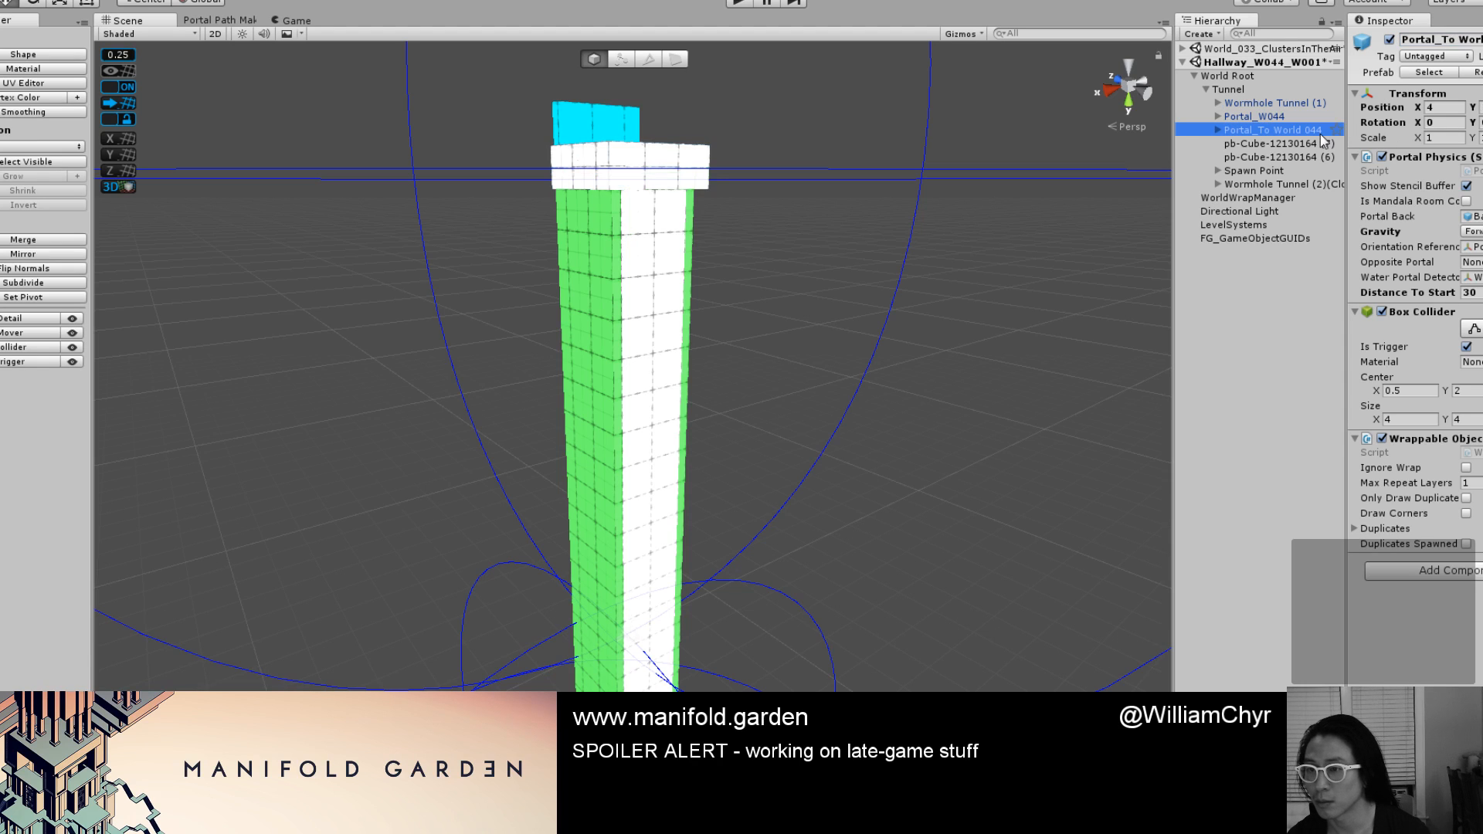
text(W033)
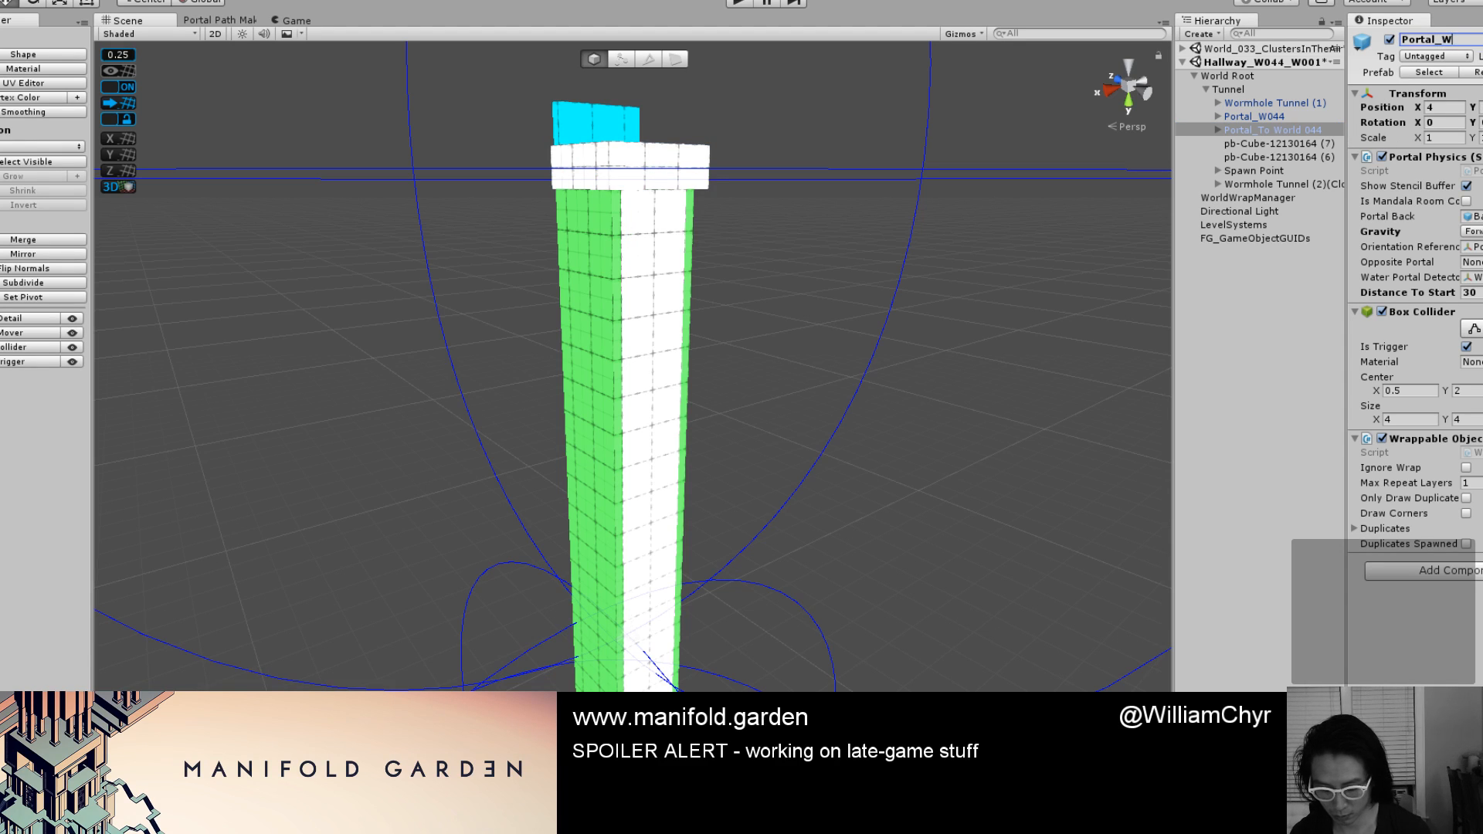
key(Return)
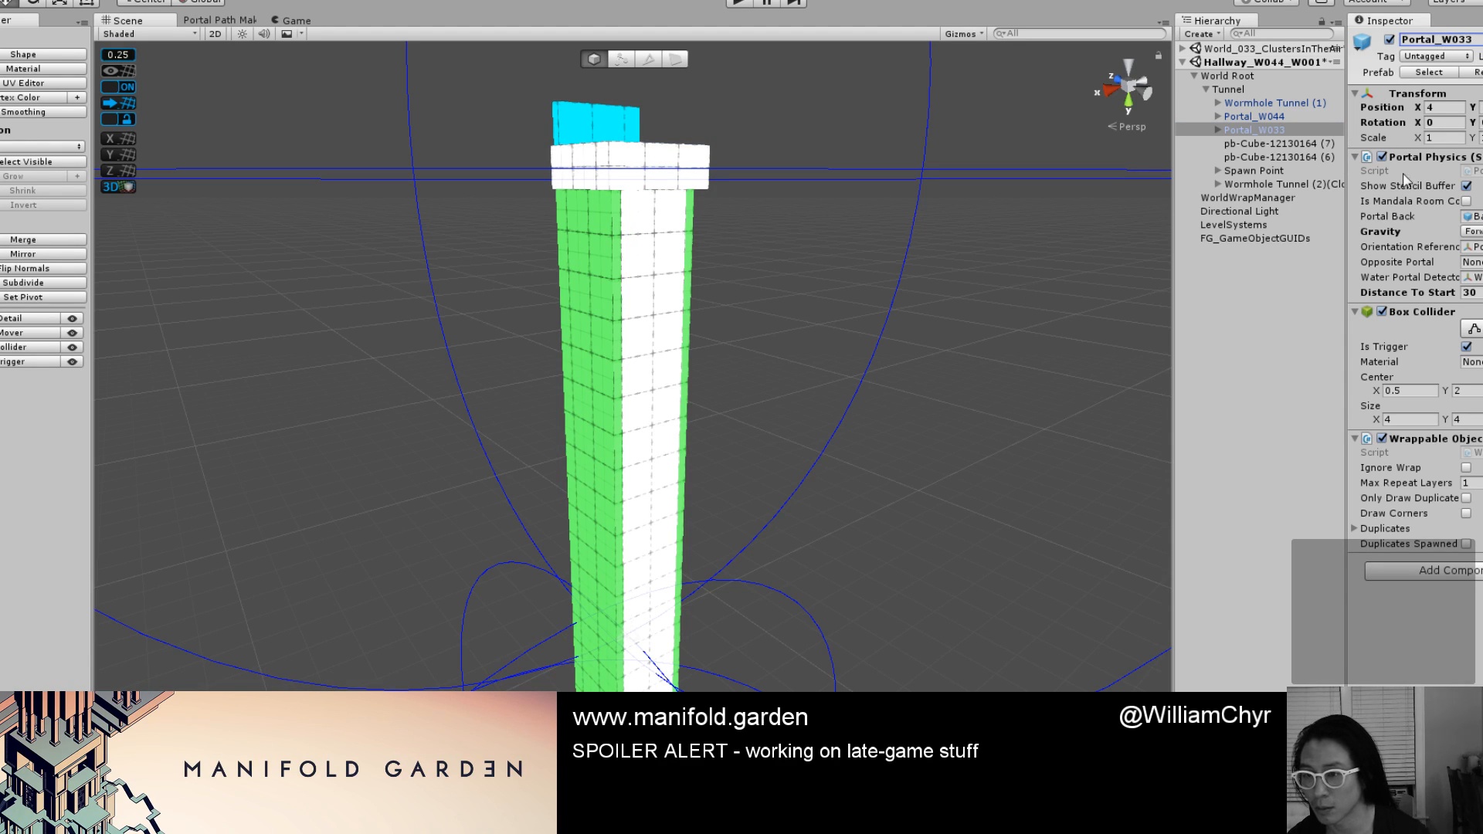
double_click(1296, 131)
scroll(912, 429, down, 3)
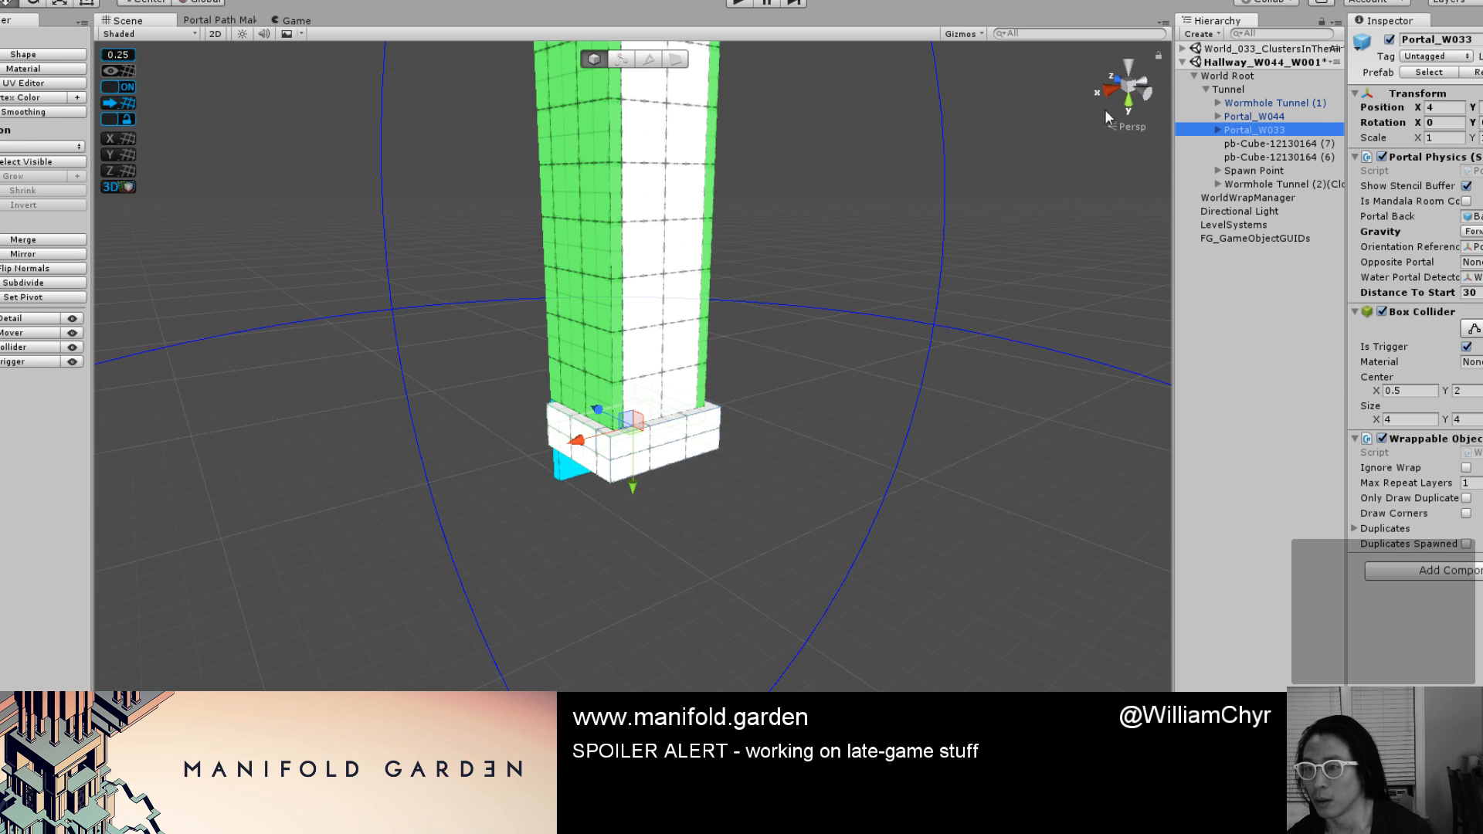
Save the hallway scene under the new name Hallway_W044_W033.
click(1298, 63)
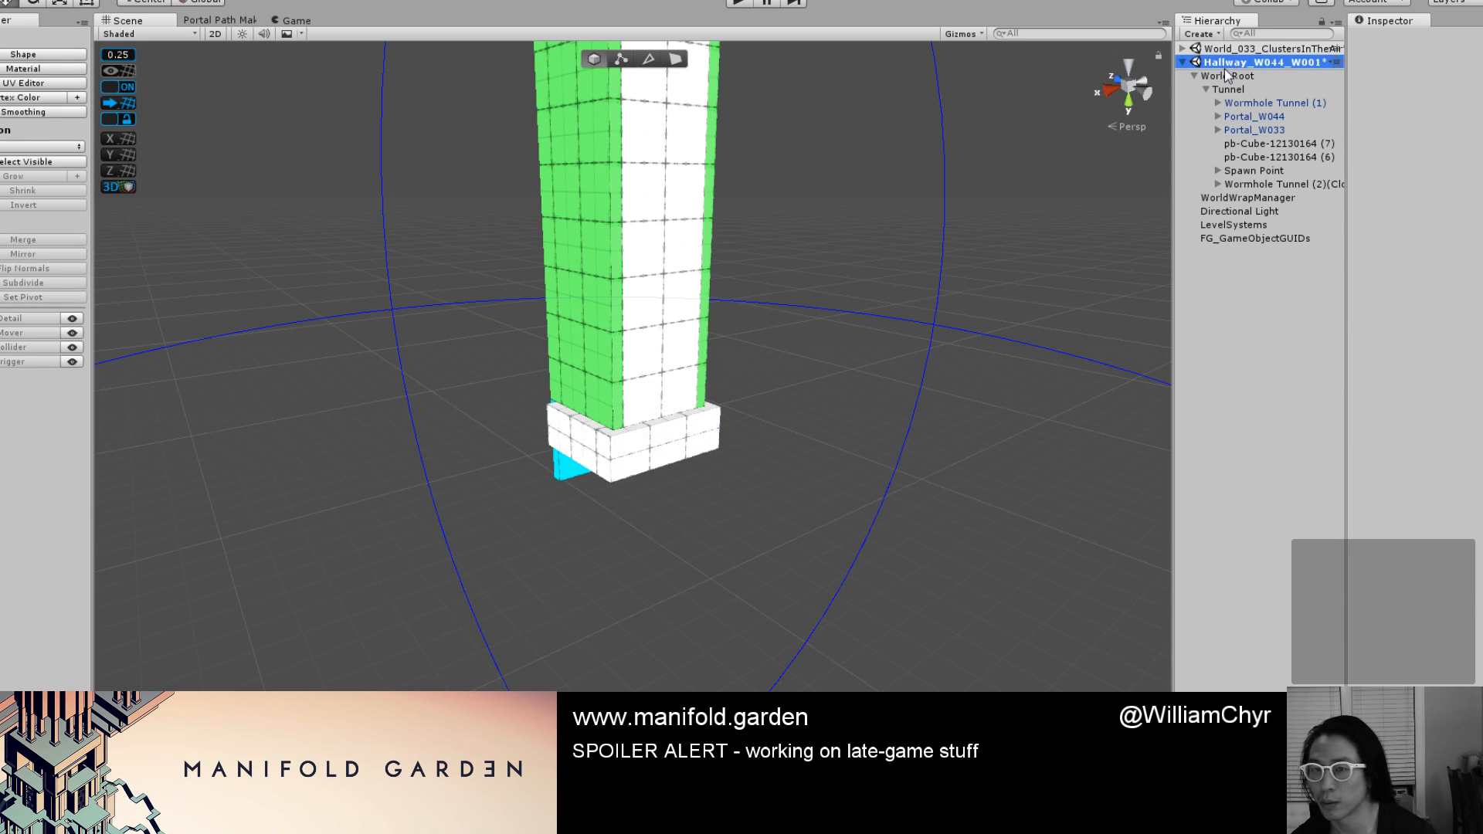
click(6, 2)
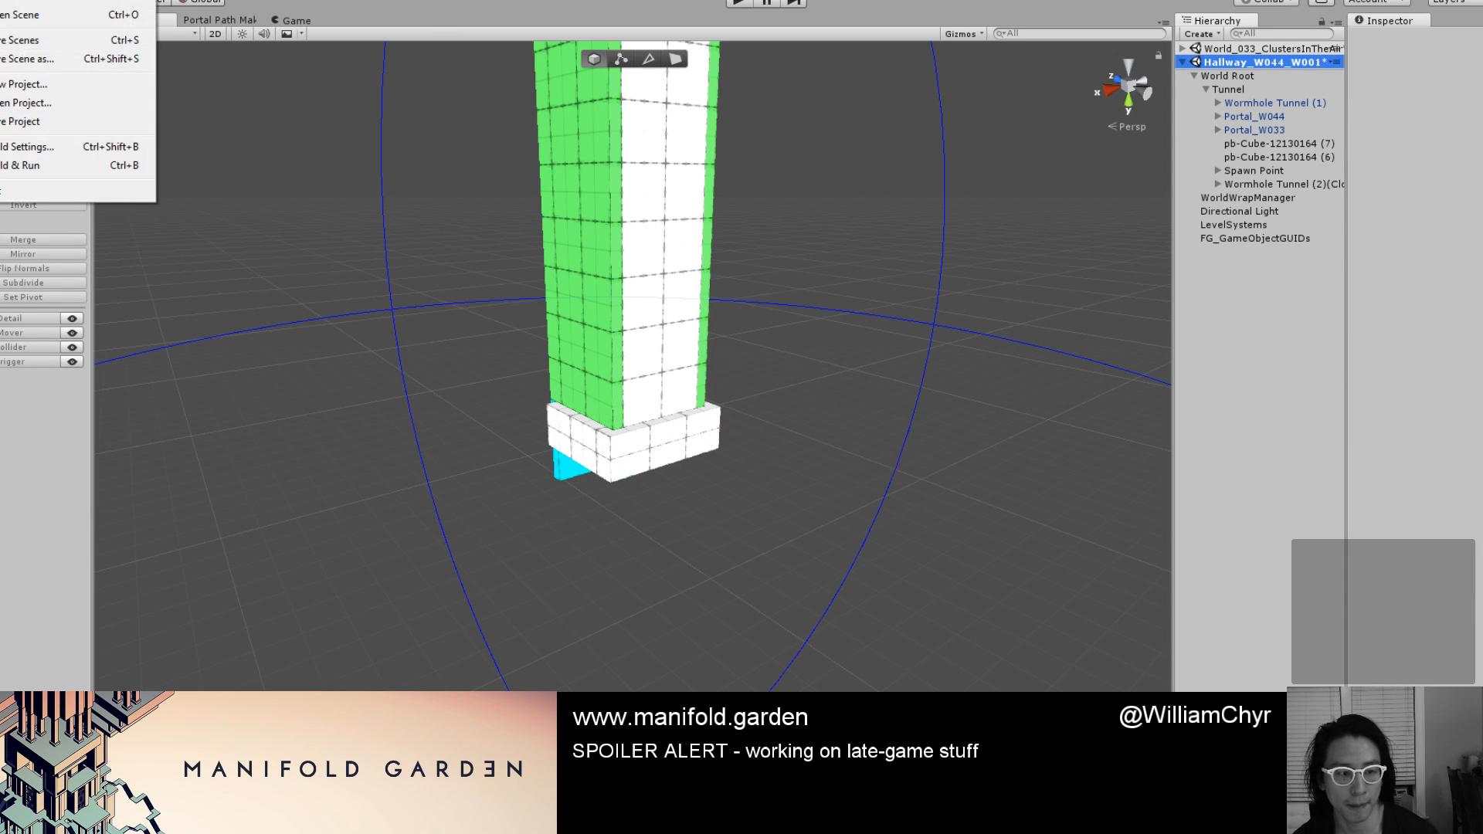
click(18, 58)
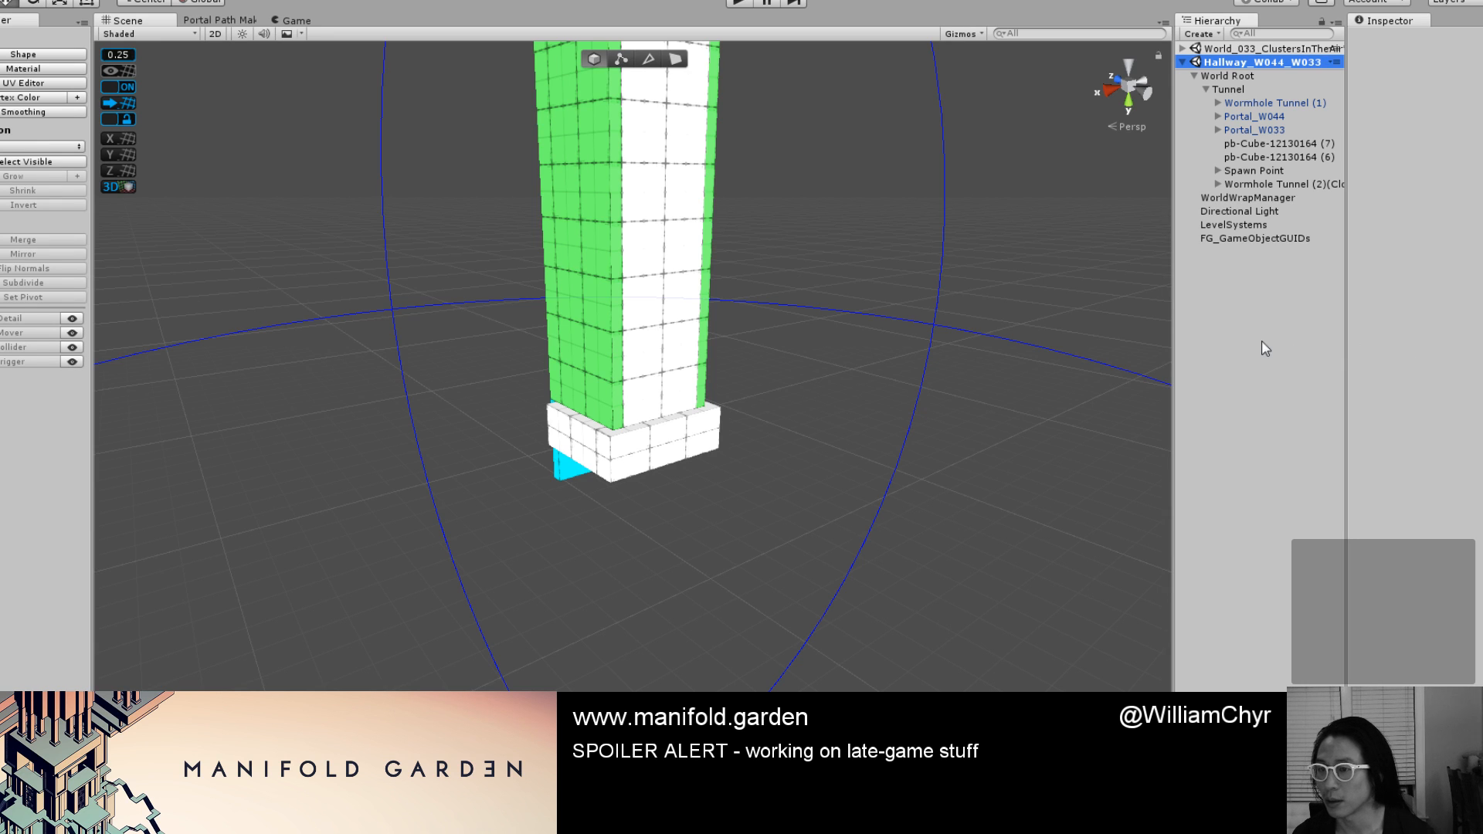
Bind the portals of the Hallway_W044_W033 scene through its LevelSystems object.
click(1245, 225)
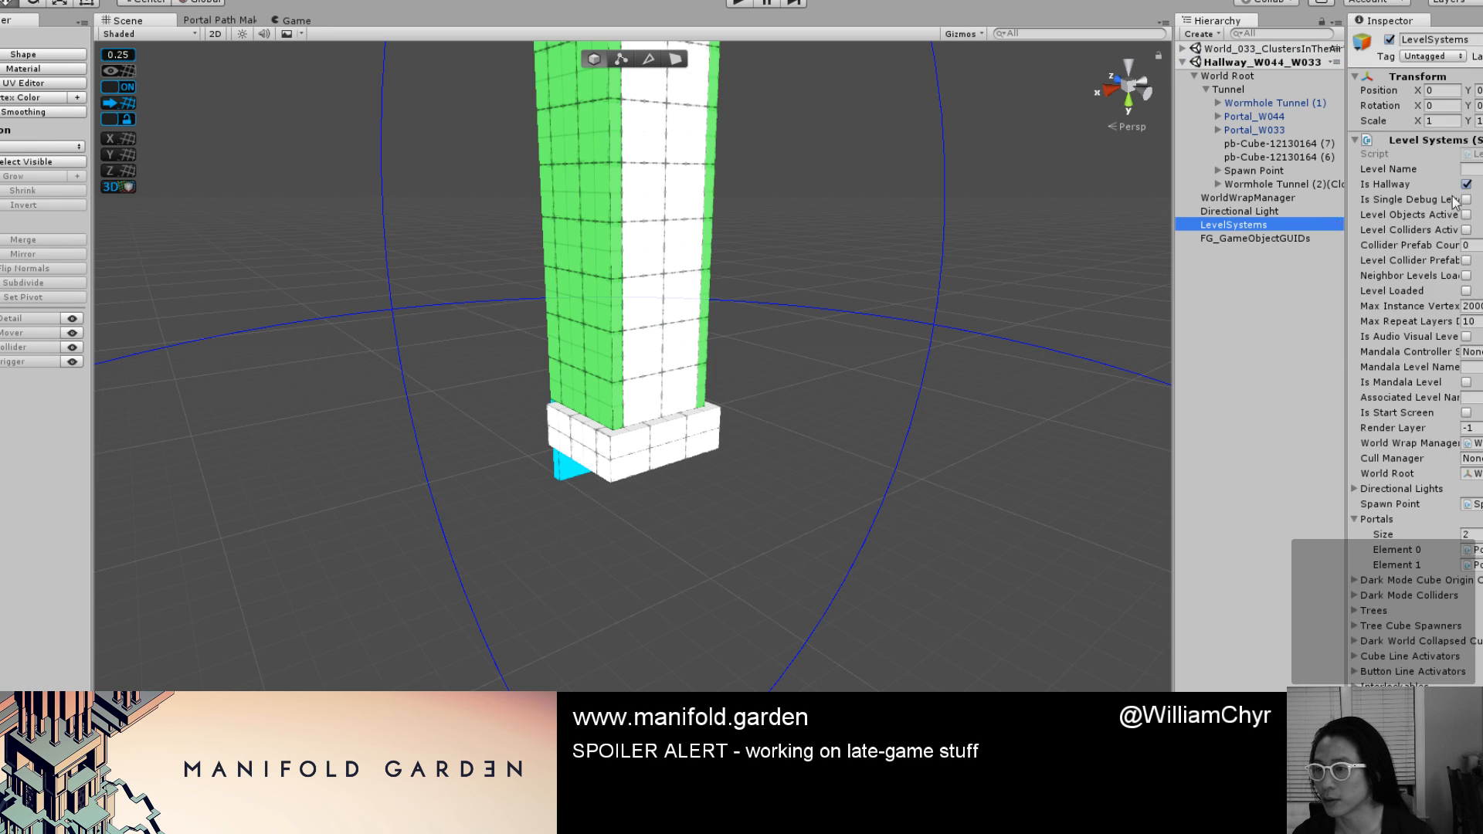
right_click(1437, 139)
click(1468, 366)
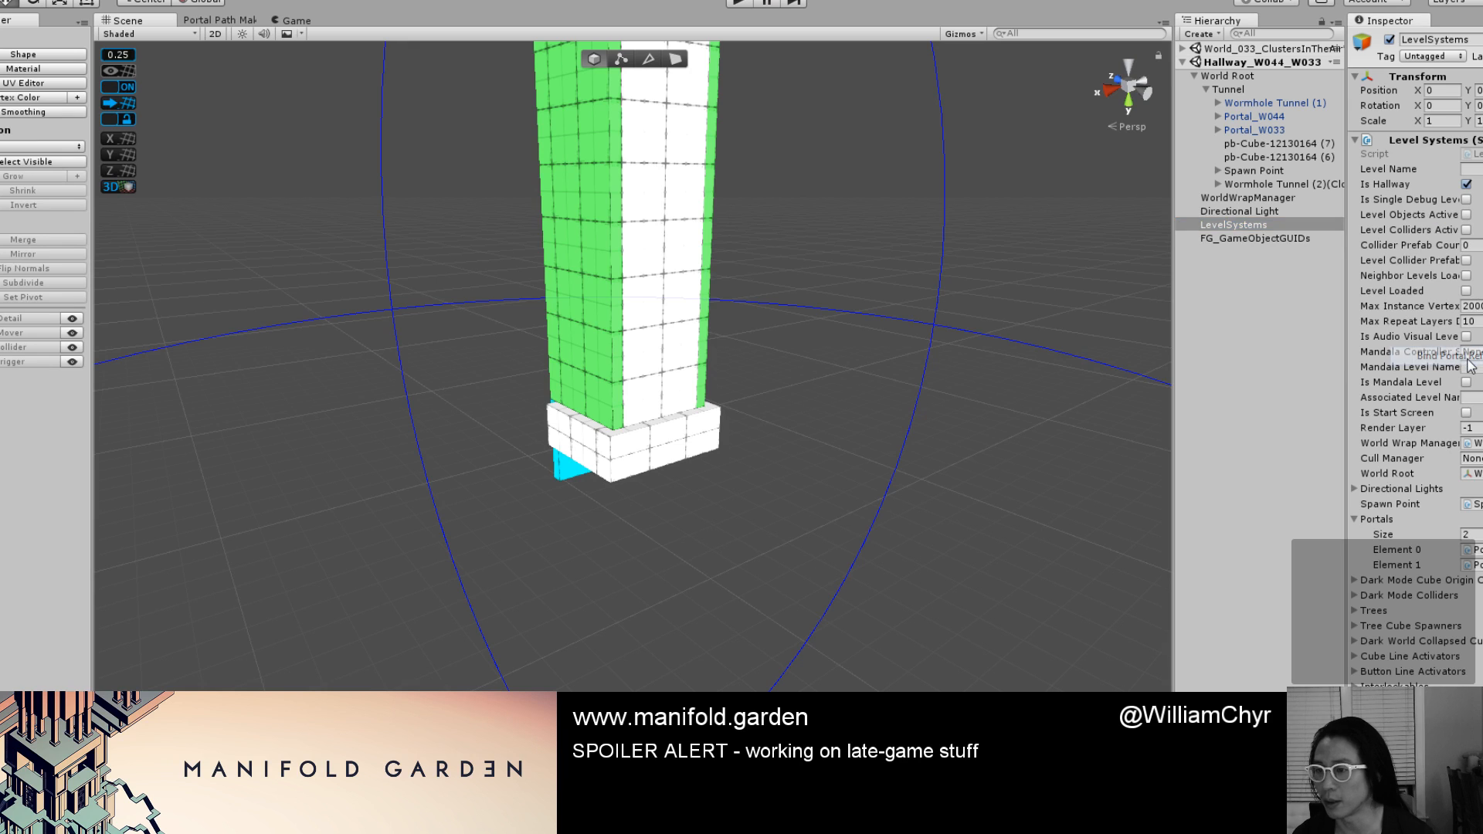
Find the Hallway_W044_W033 node in the Portal Path Maker graph and bring it close to the World_033 node.
click(211, 23)
scroll(541, 85, down, 5)
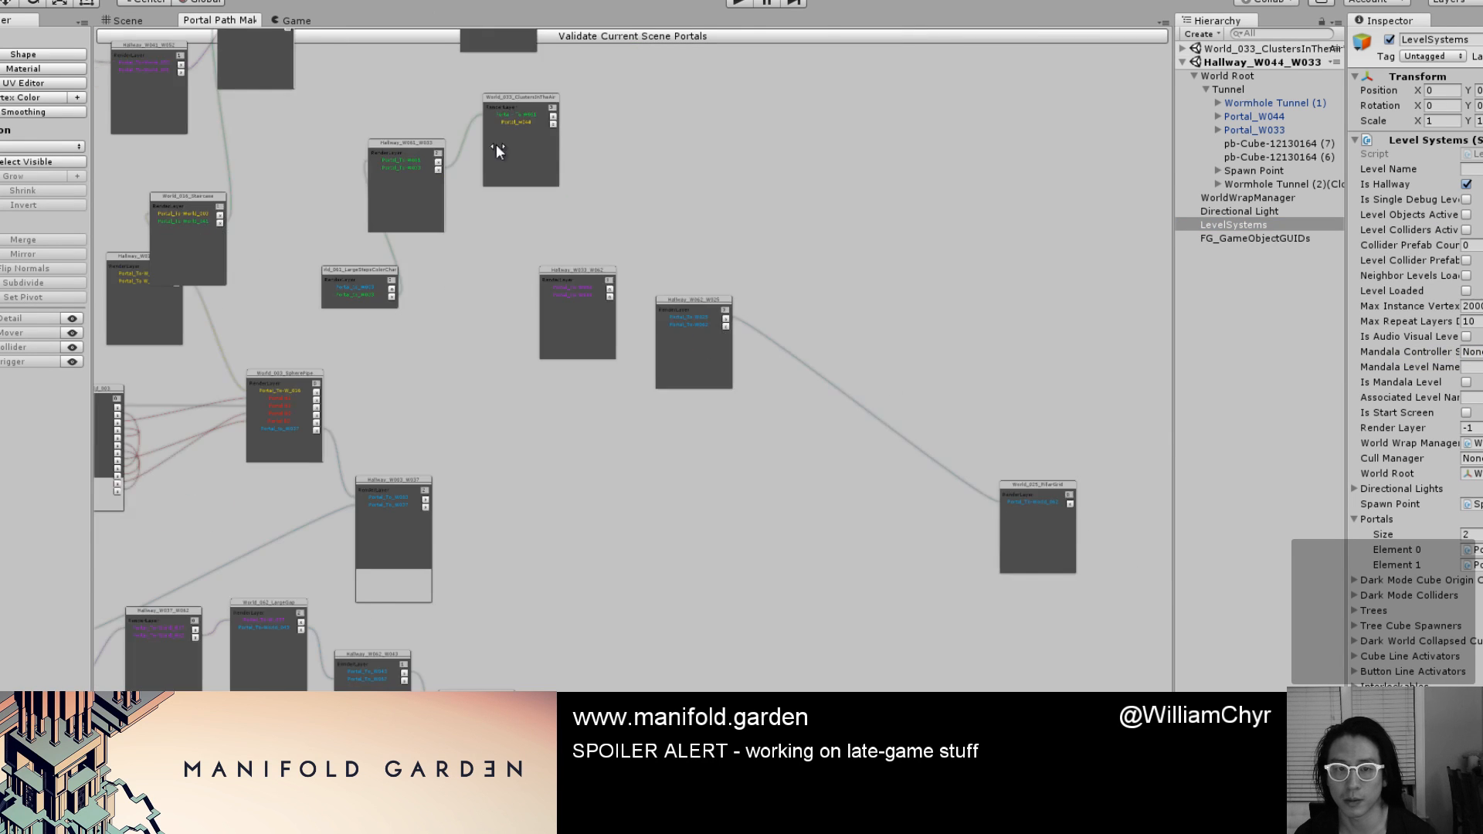
middle_drag(496, 145, 1020, 189)
middle_drag(533, 181, 947, 286)
middle_drag(629, 261, 848, 313)
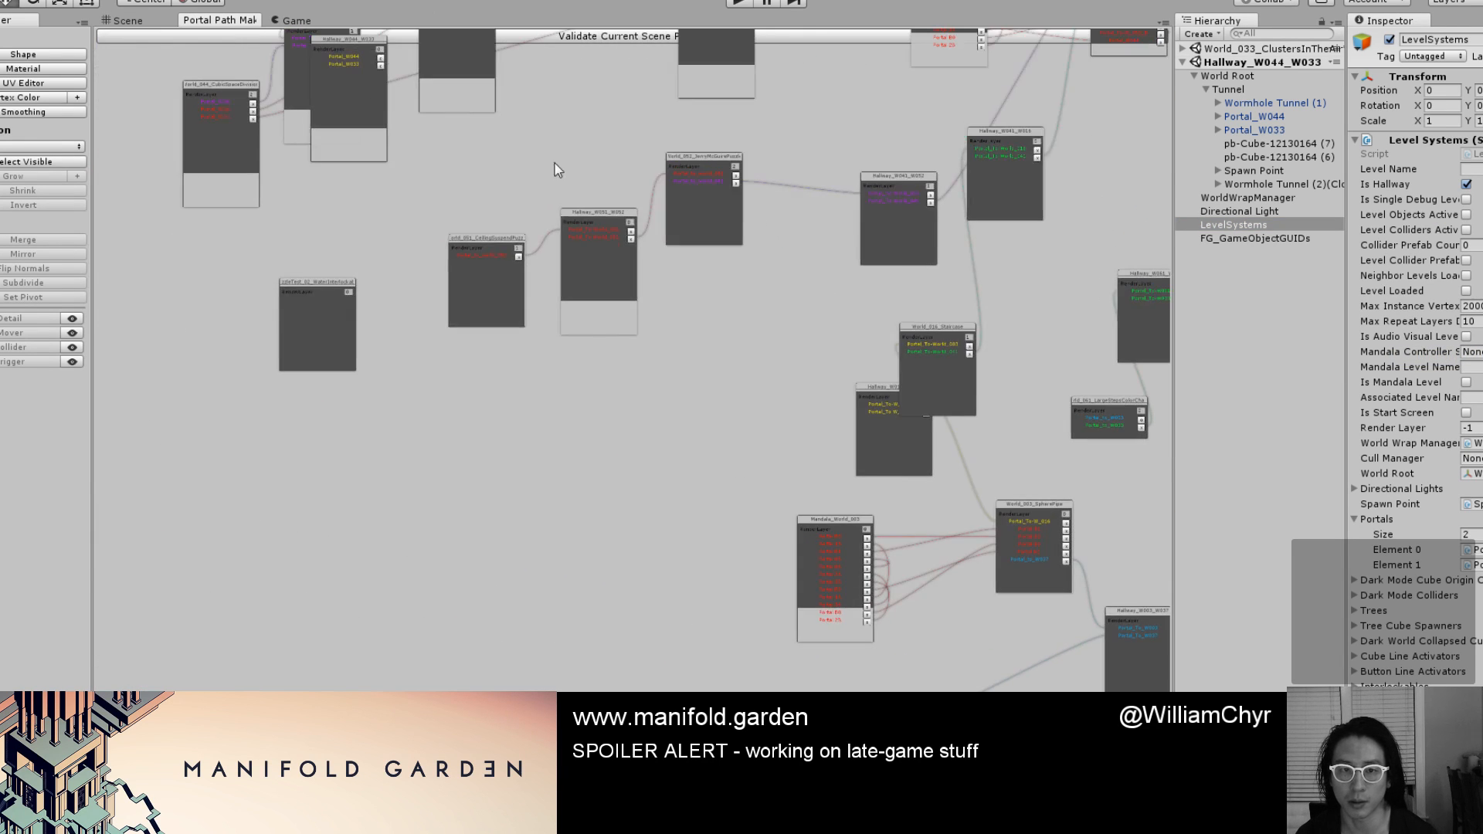
middle_drag(511, 163, 523, 201)
drag(374, 84, 839, 203)
middle_drag(839, 202, 655, 173)
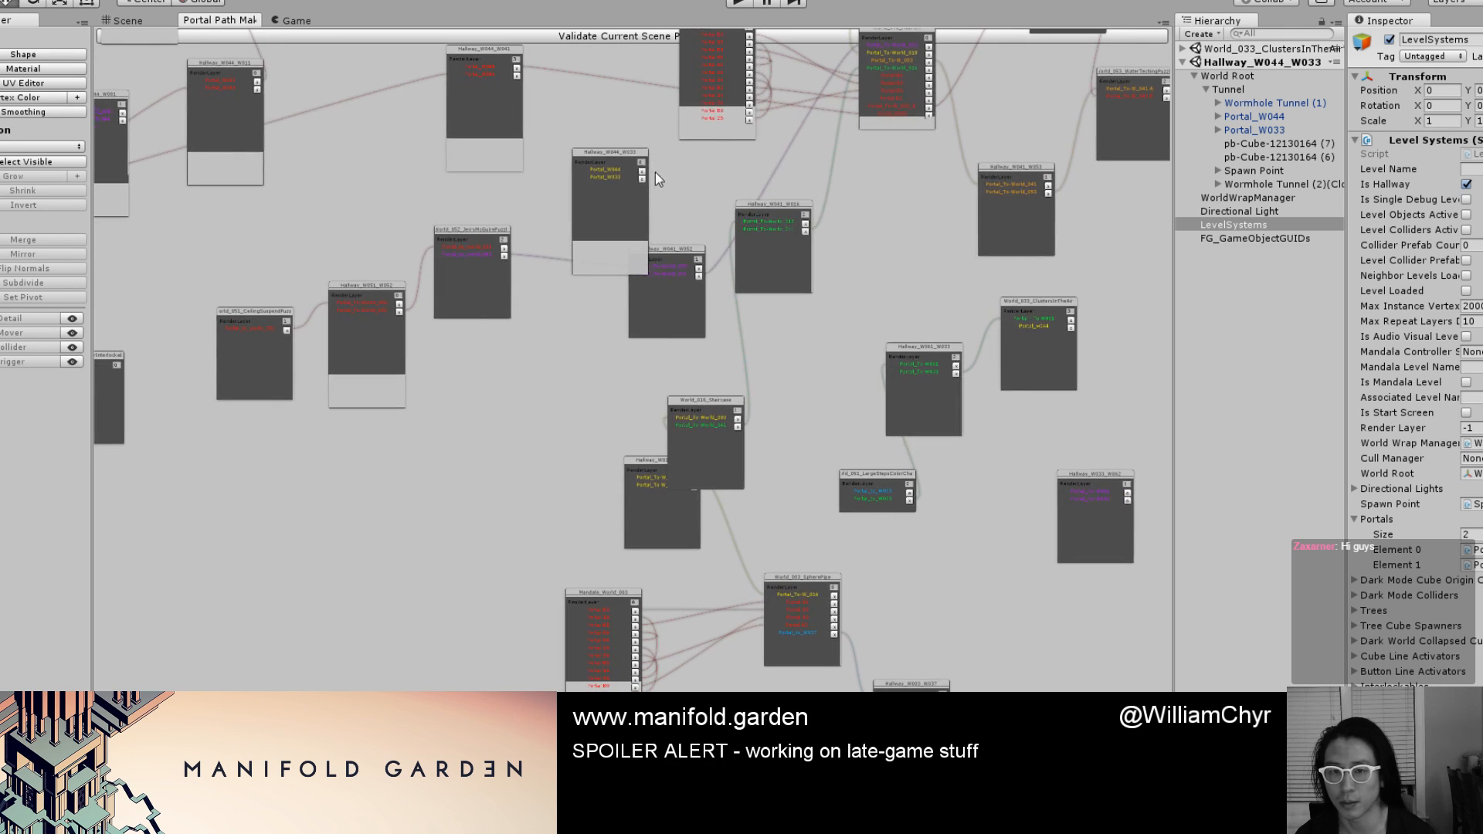
middle_drag(816, 206, 557, 151)
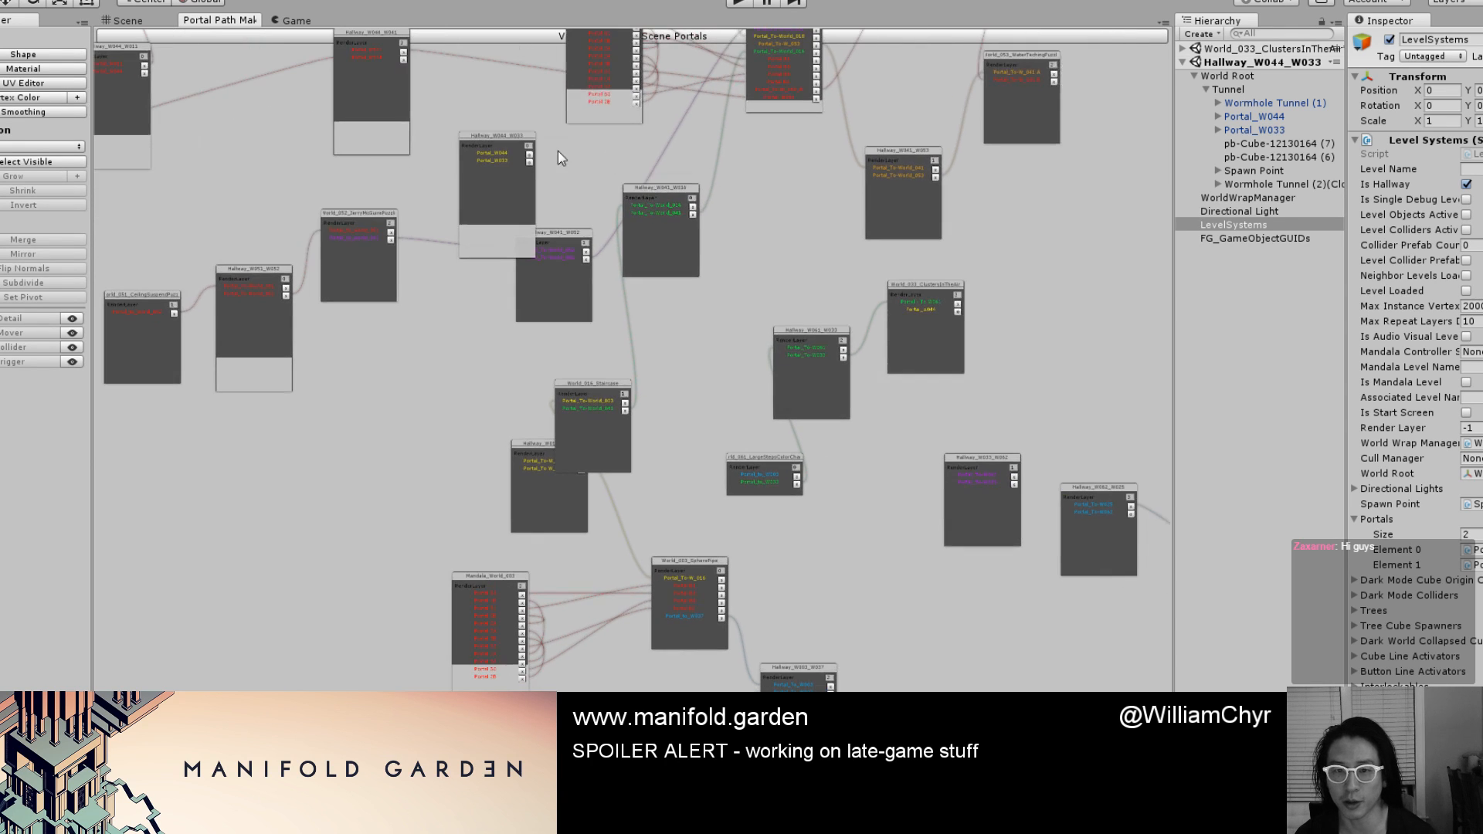
drag(507, 131, 705, 301)
Spread out World_033 and its two hallway nodes, and connect World_033's Portal_w044 to Portal_W033 of Hallway_W044_W033.
drag(837, 329, 1057, 358)
drag(927, 283, 792, 297)
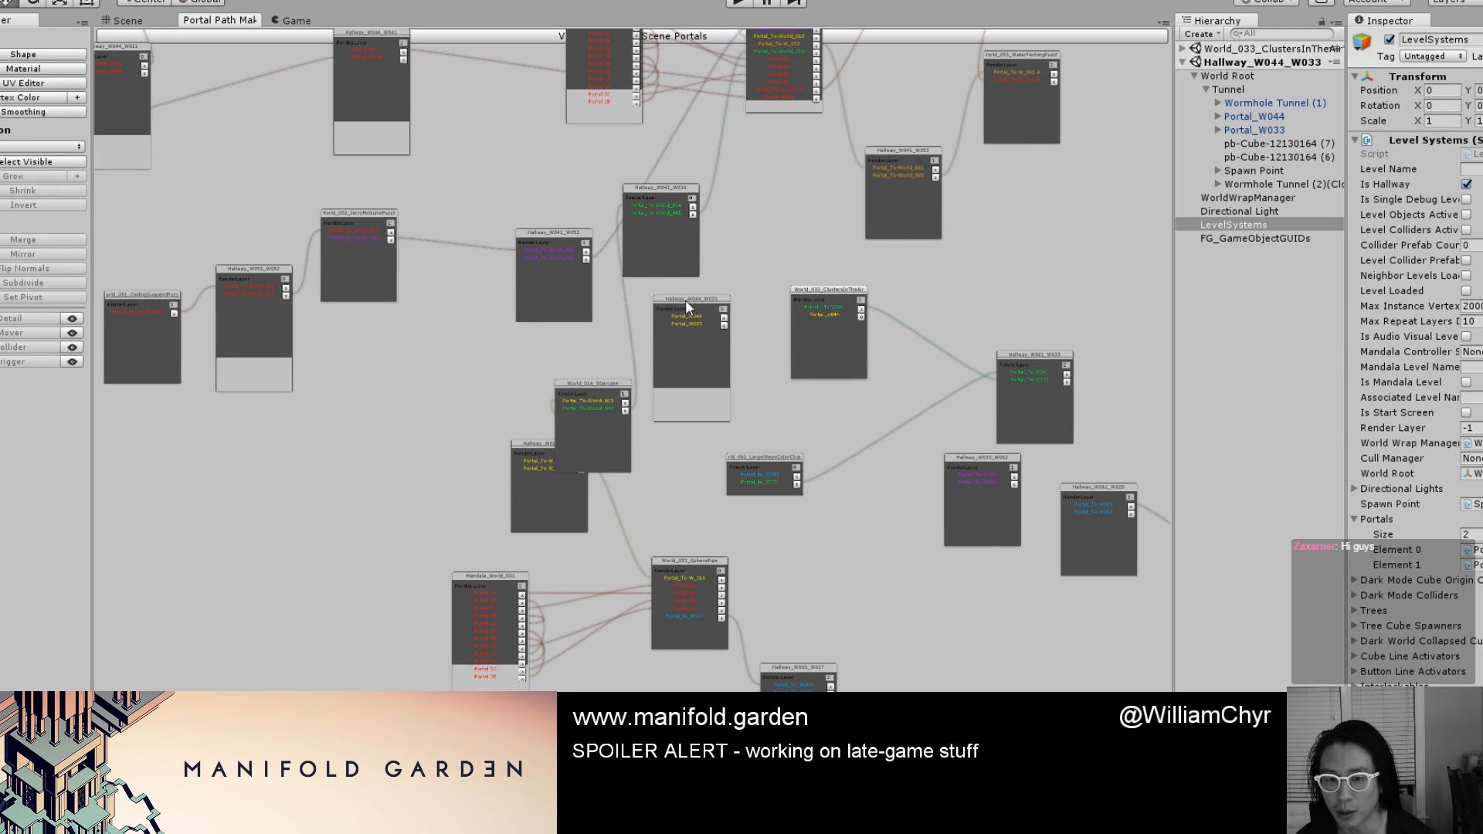
drag(685, 300, 433, 331)
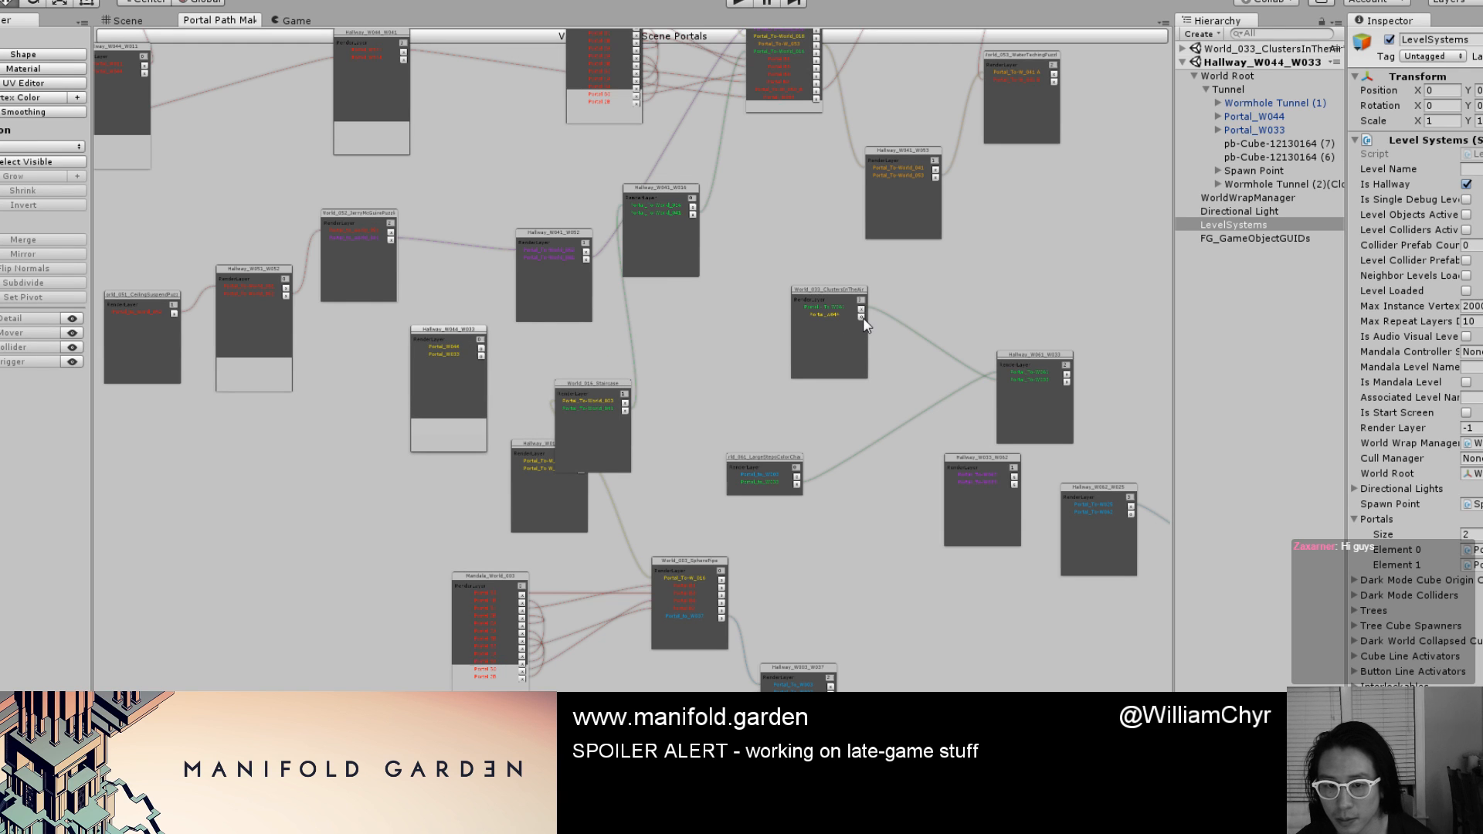
drag(861, 318, 481, 358)
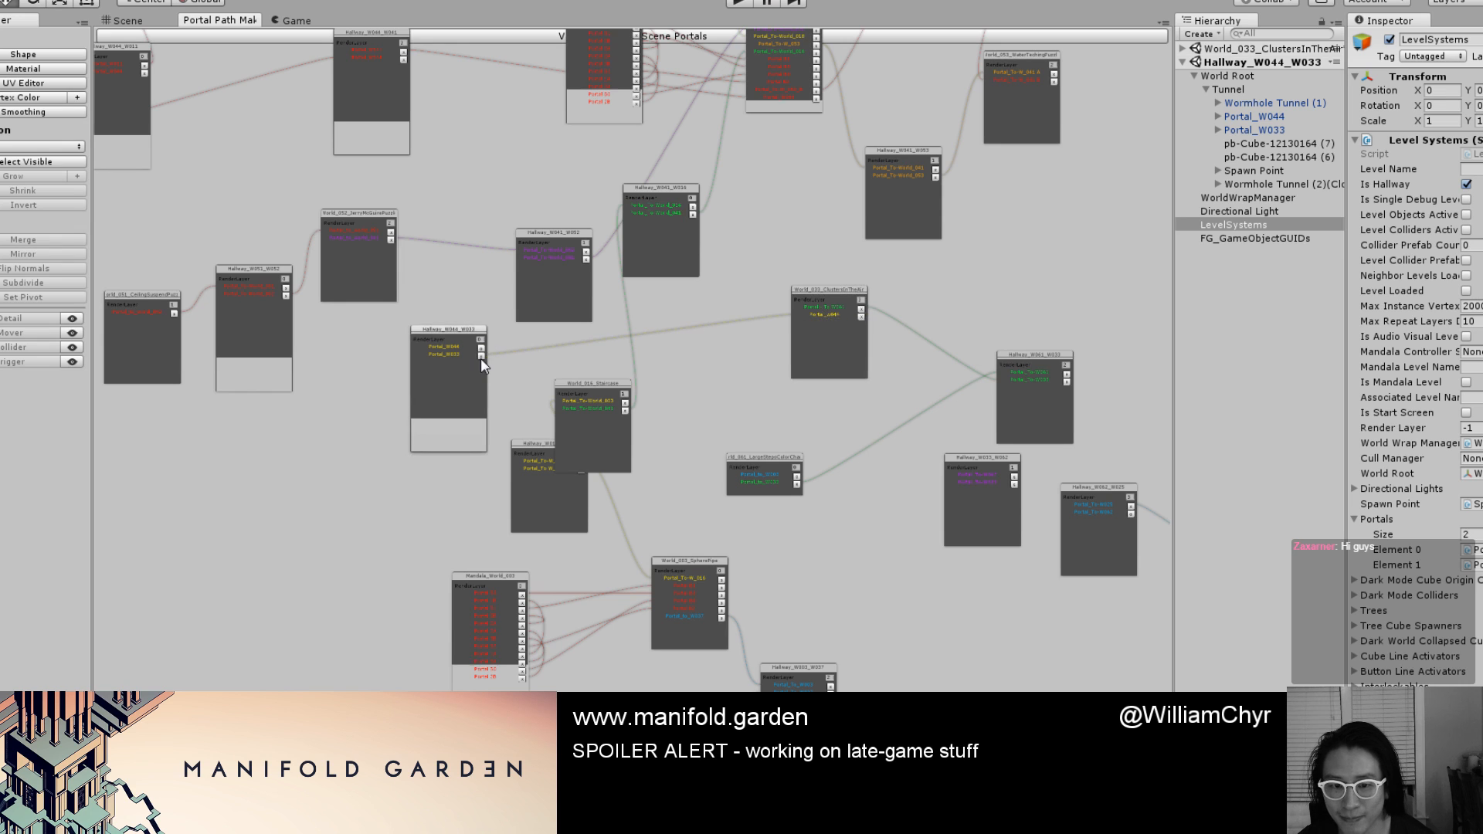
Rearrange the World_052 and Hallway_W044_W033 nodes in the portal graph so that they no longer overlap.
scroll(552, 366, up, 5)
middle_drag(704, 431, 501, 301)
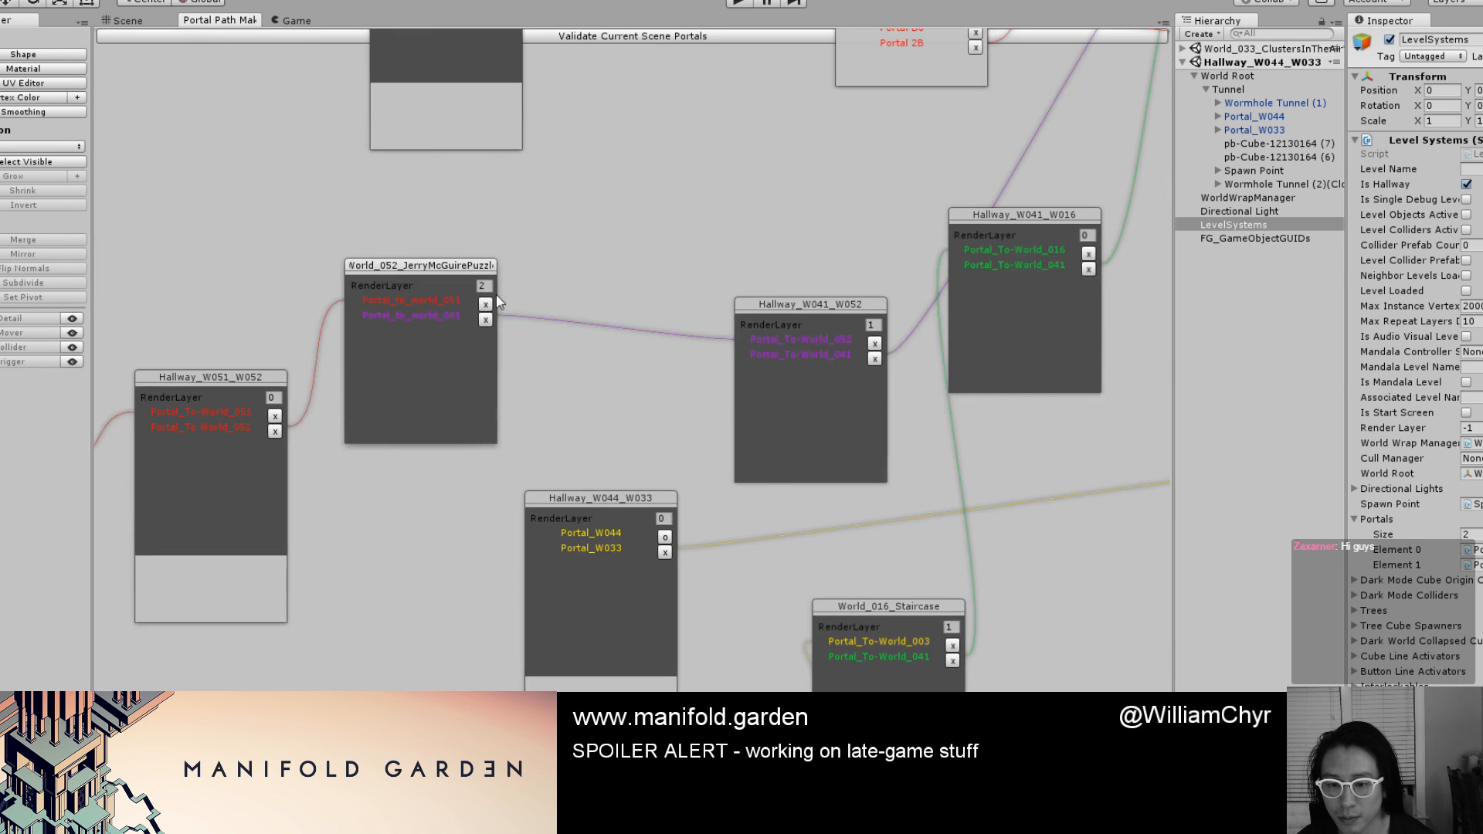
scroll(666, 391, down, 5)
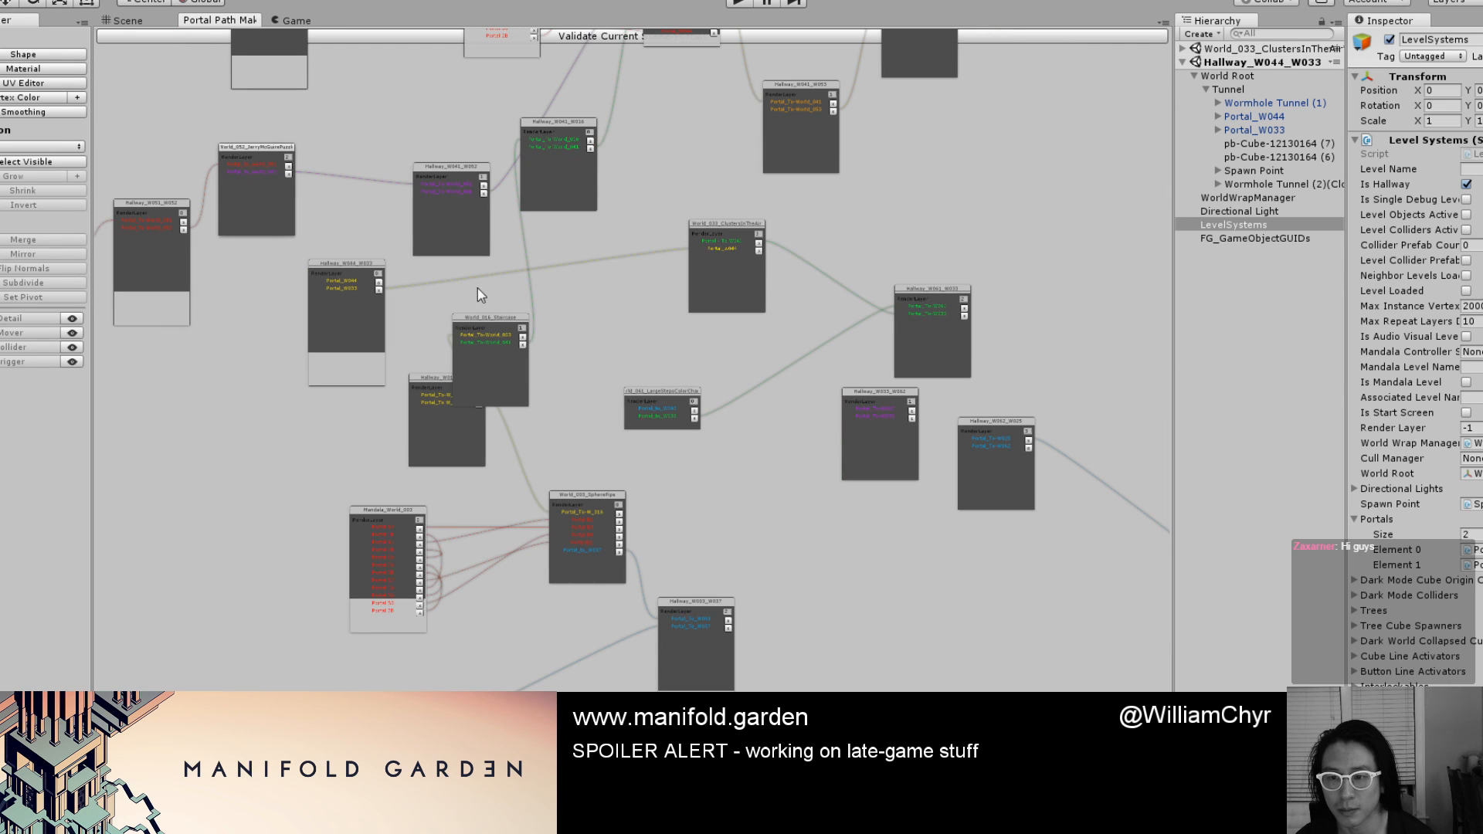
middle_drag(516, 295, 861, 428)
middle_drag(425, 252, 509, 320)
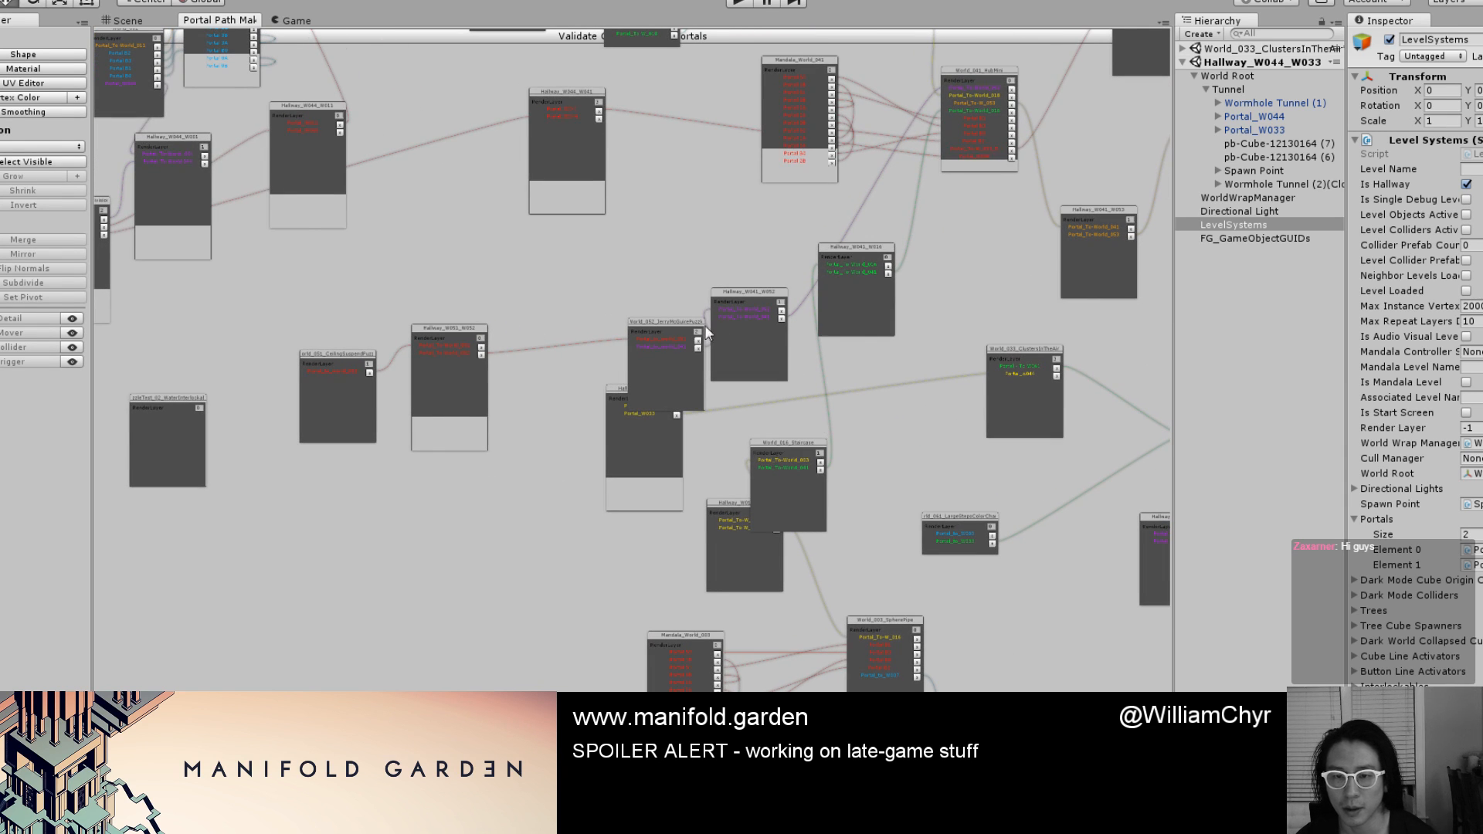
drag(693, 332, 644, 279)
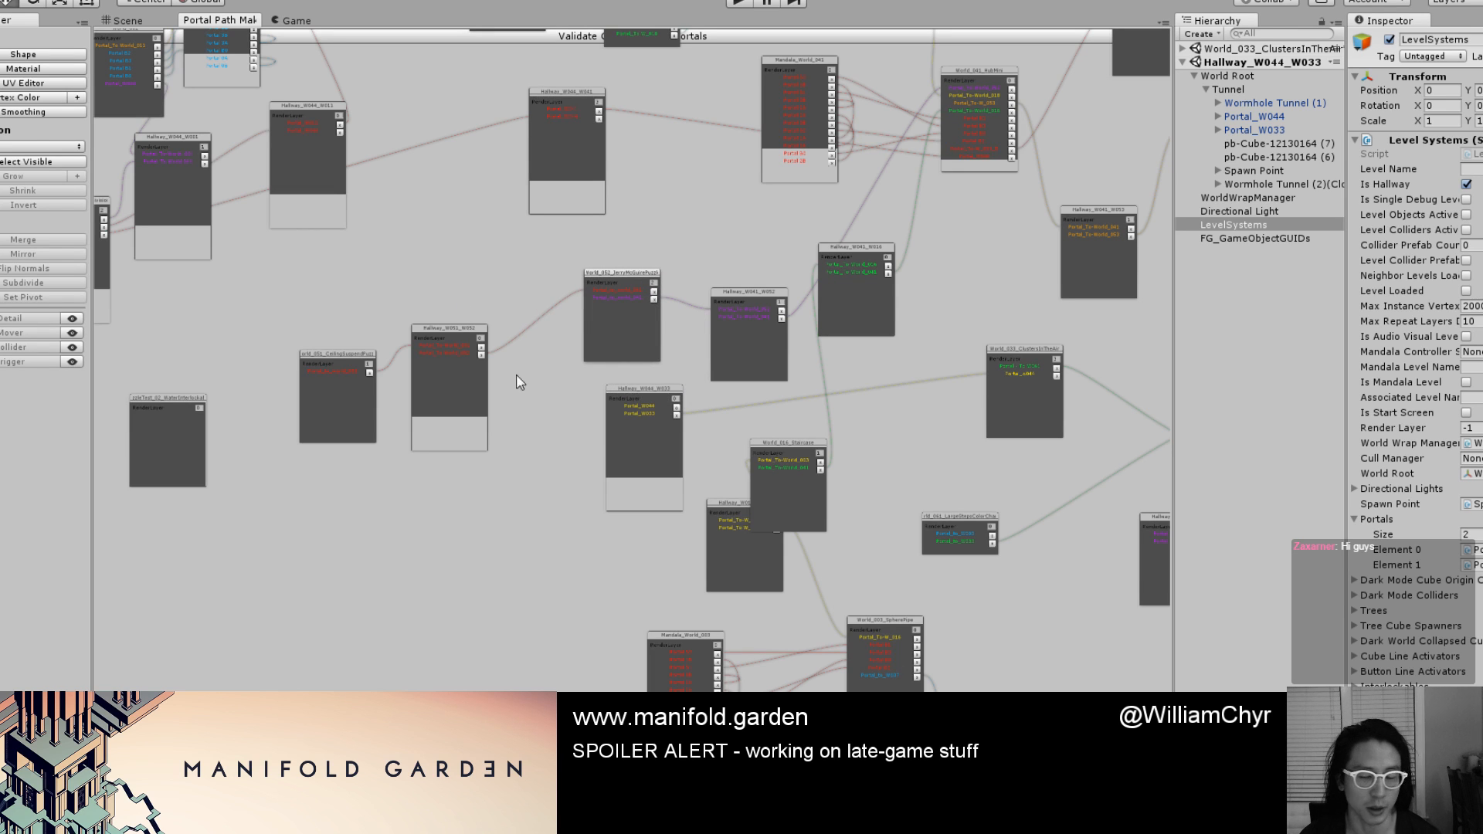
drag(627, 398, 605, 435)
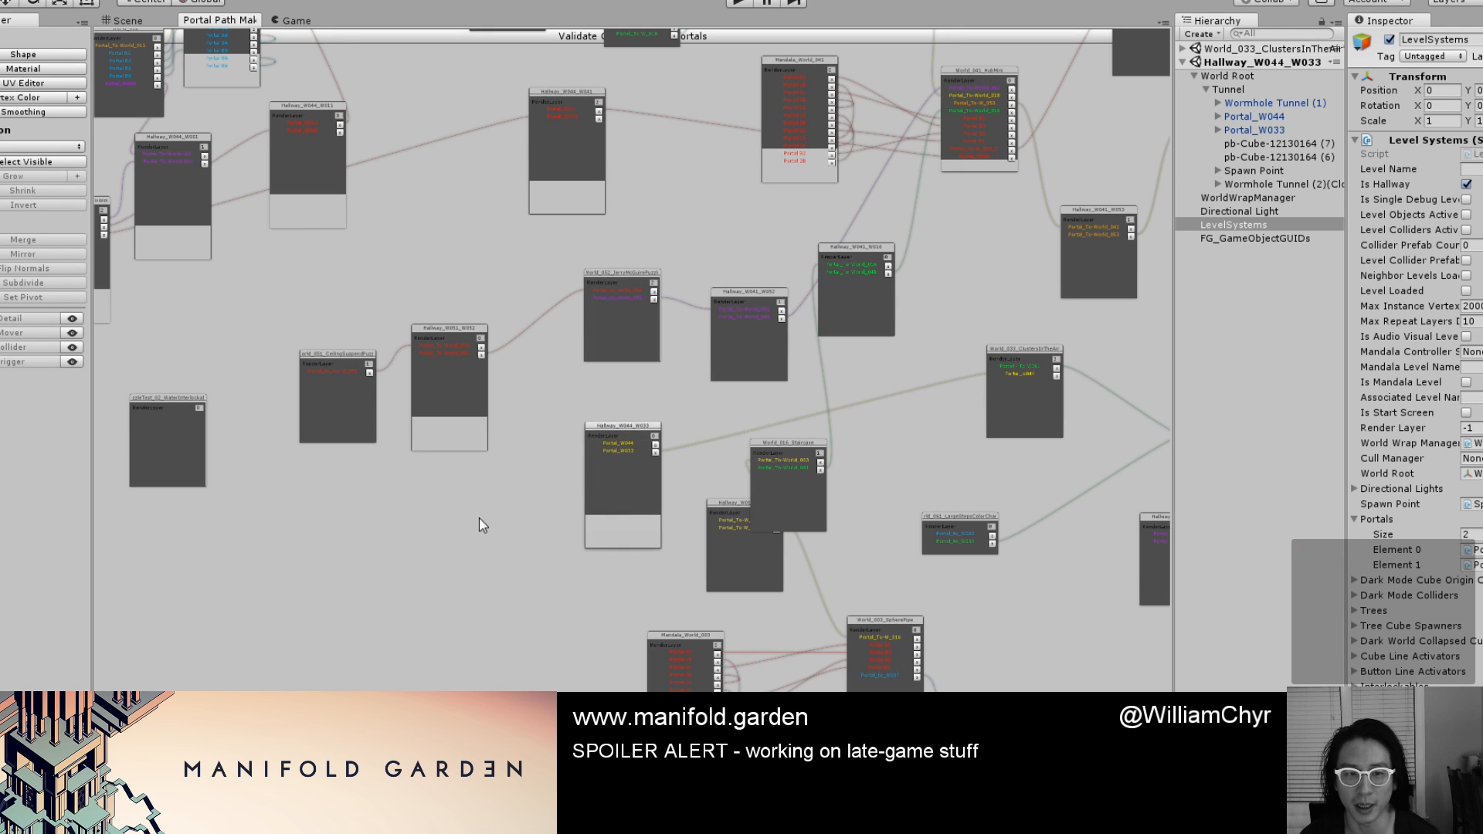
middle_drag(479, 518, 611, 550)
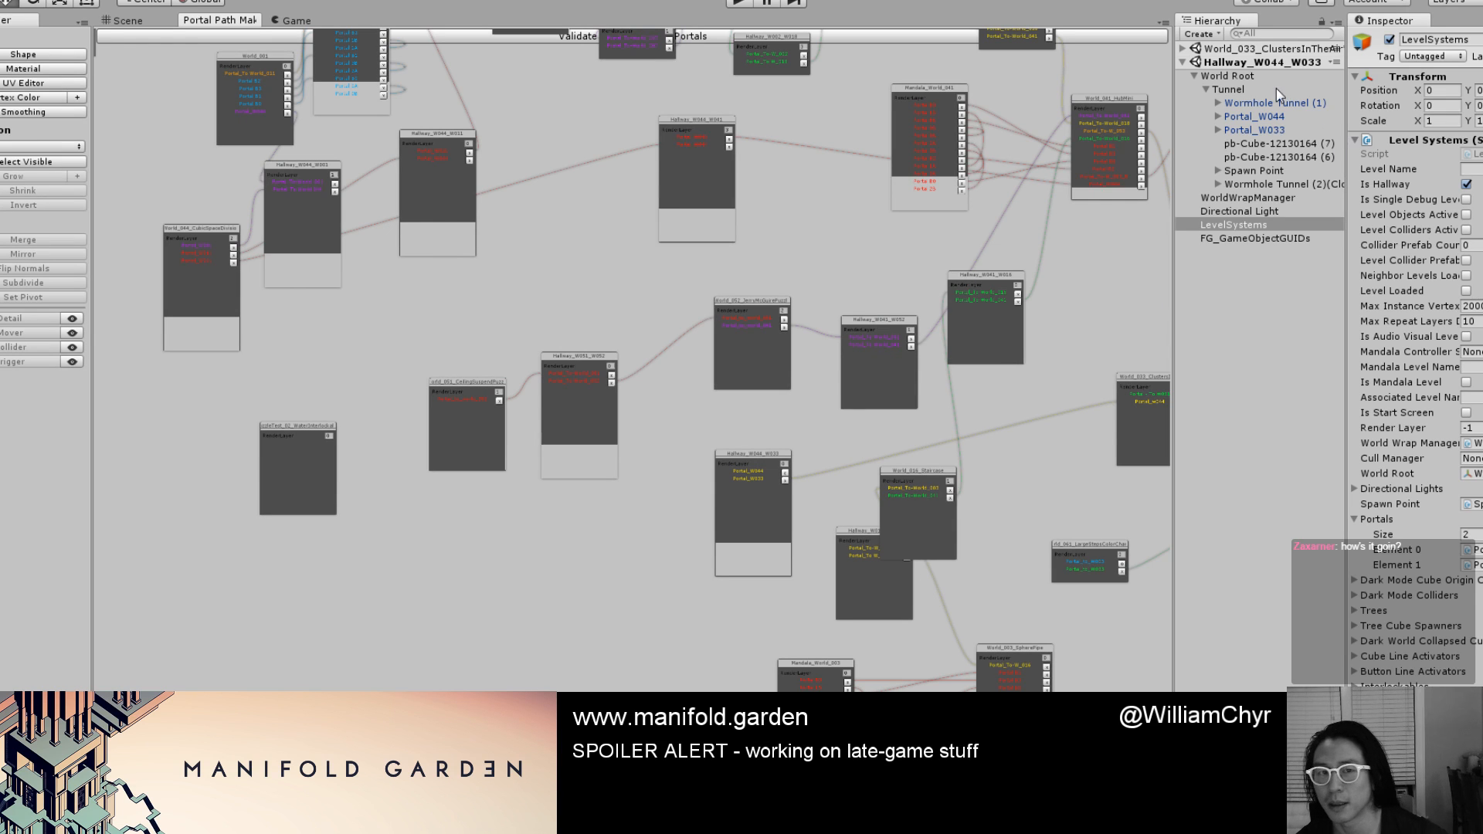
Generate the optimized version of the Hallway_W044_W033 scene, and save World_033_ClustersInTheAir while opening World_044.
click(247, 1)
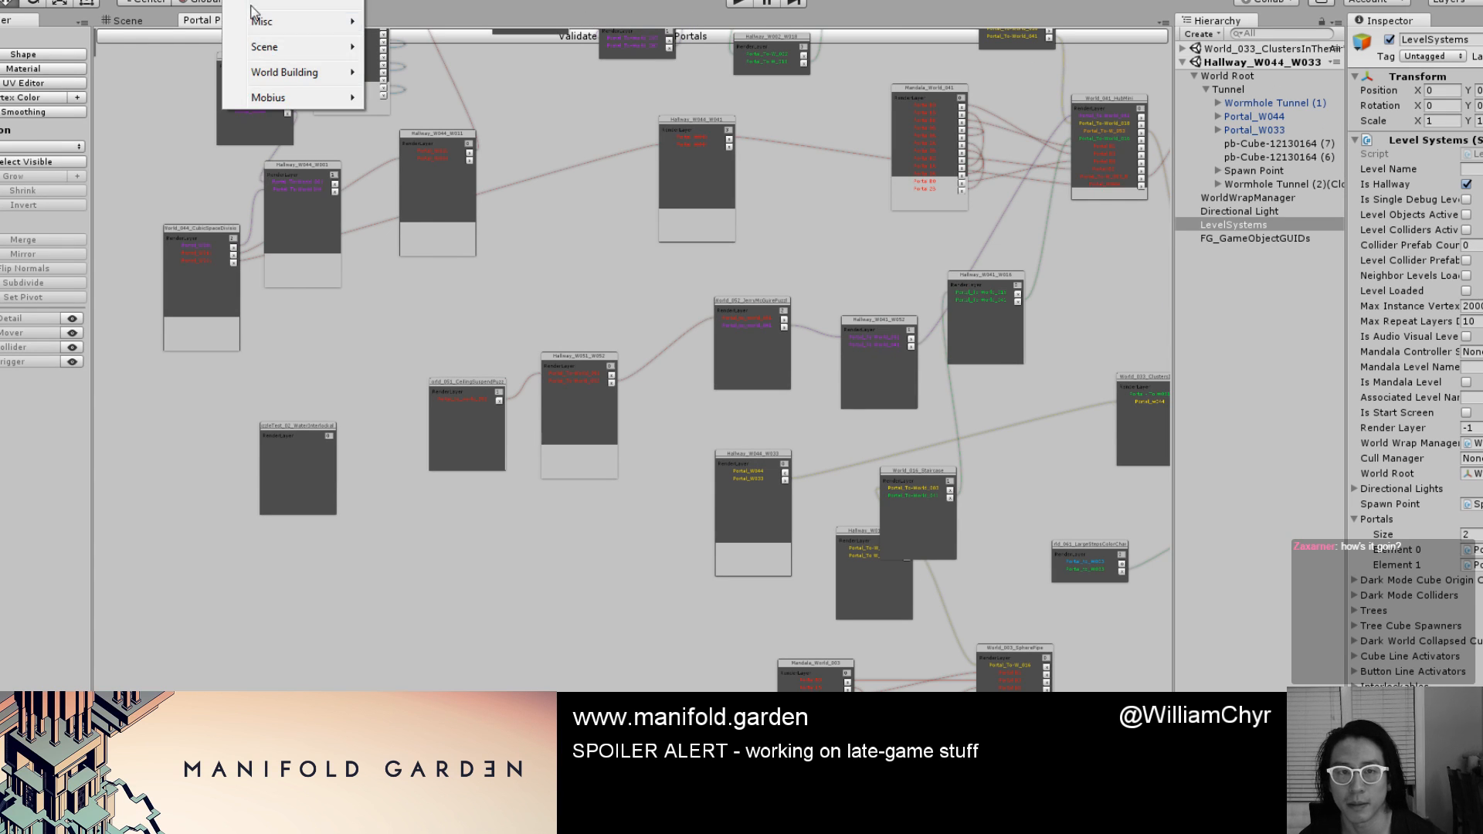
mouse_move(271, 48)
click(468, 129)
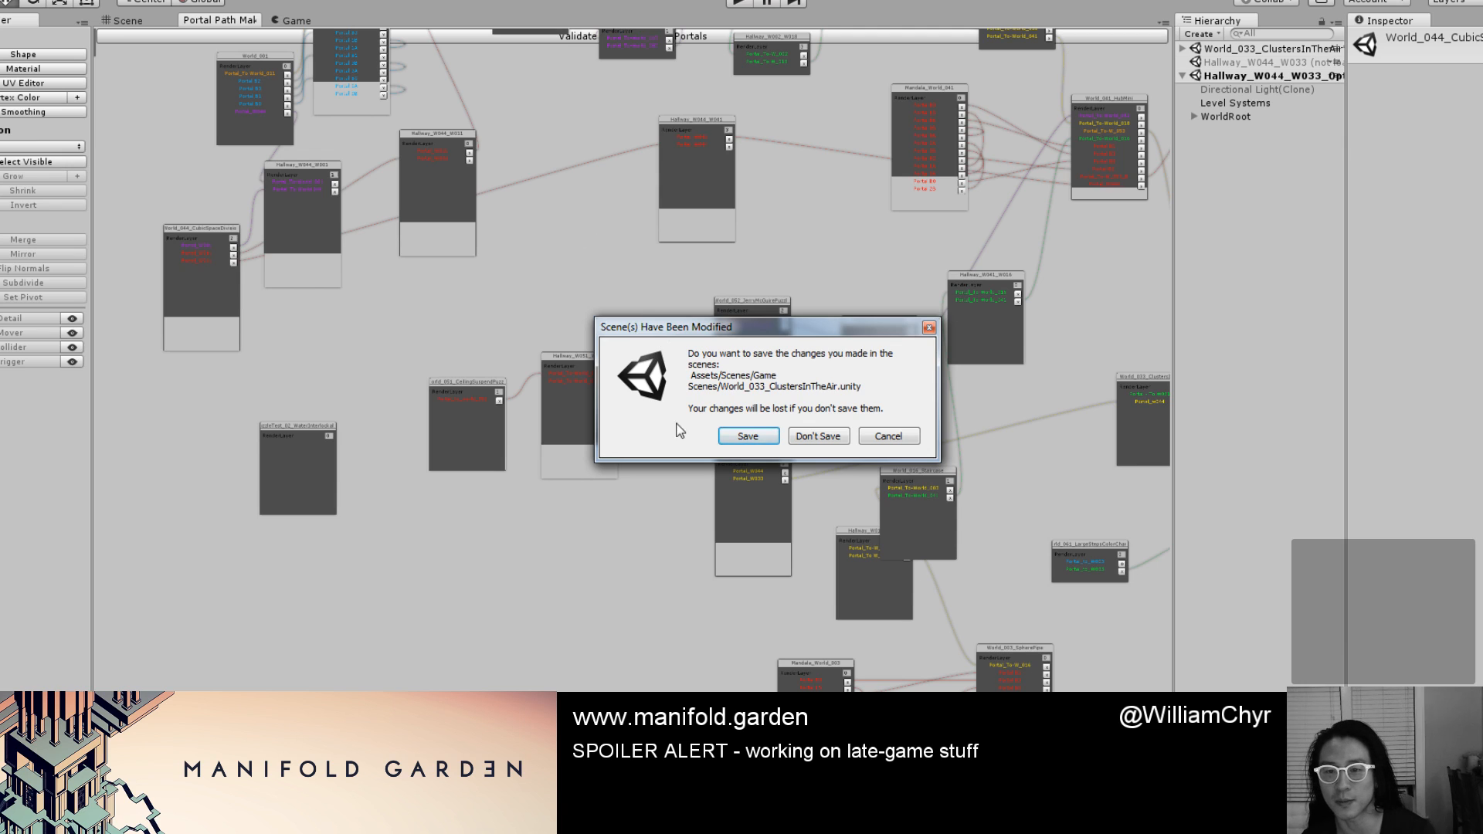
click(735, 440)
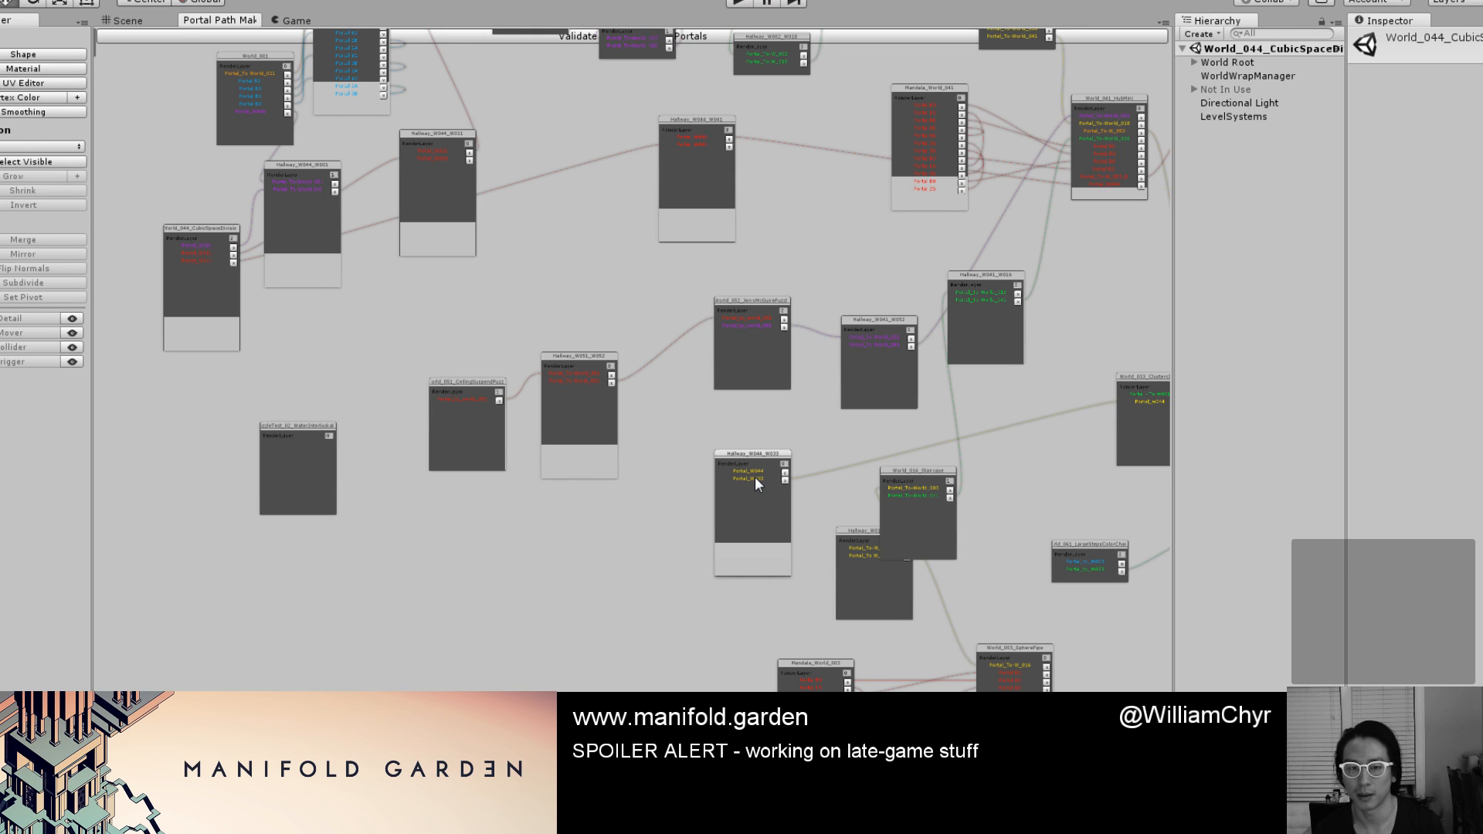
Duplicate Portal_W041 under World_044's Tesserect Original group and move the copy out of its doorway to X -32.5.
click(128, 21)
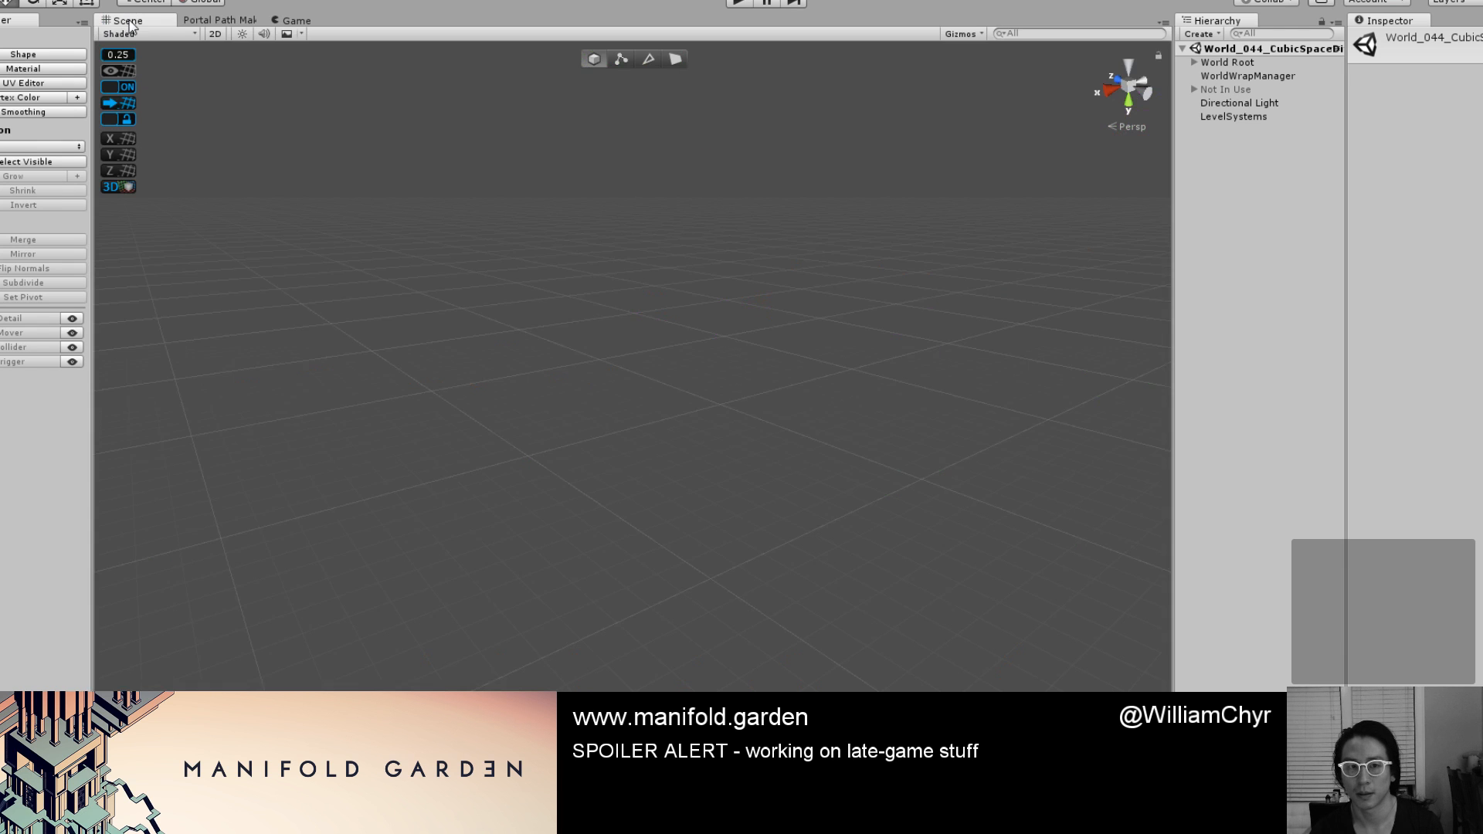
click(293, 24)
click(224, 21)
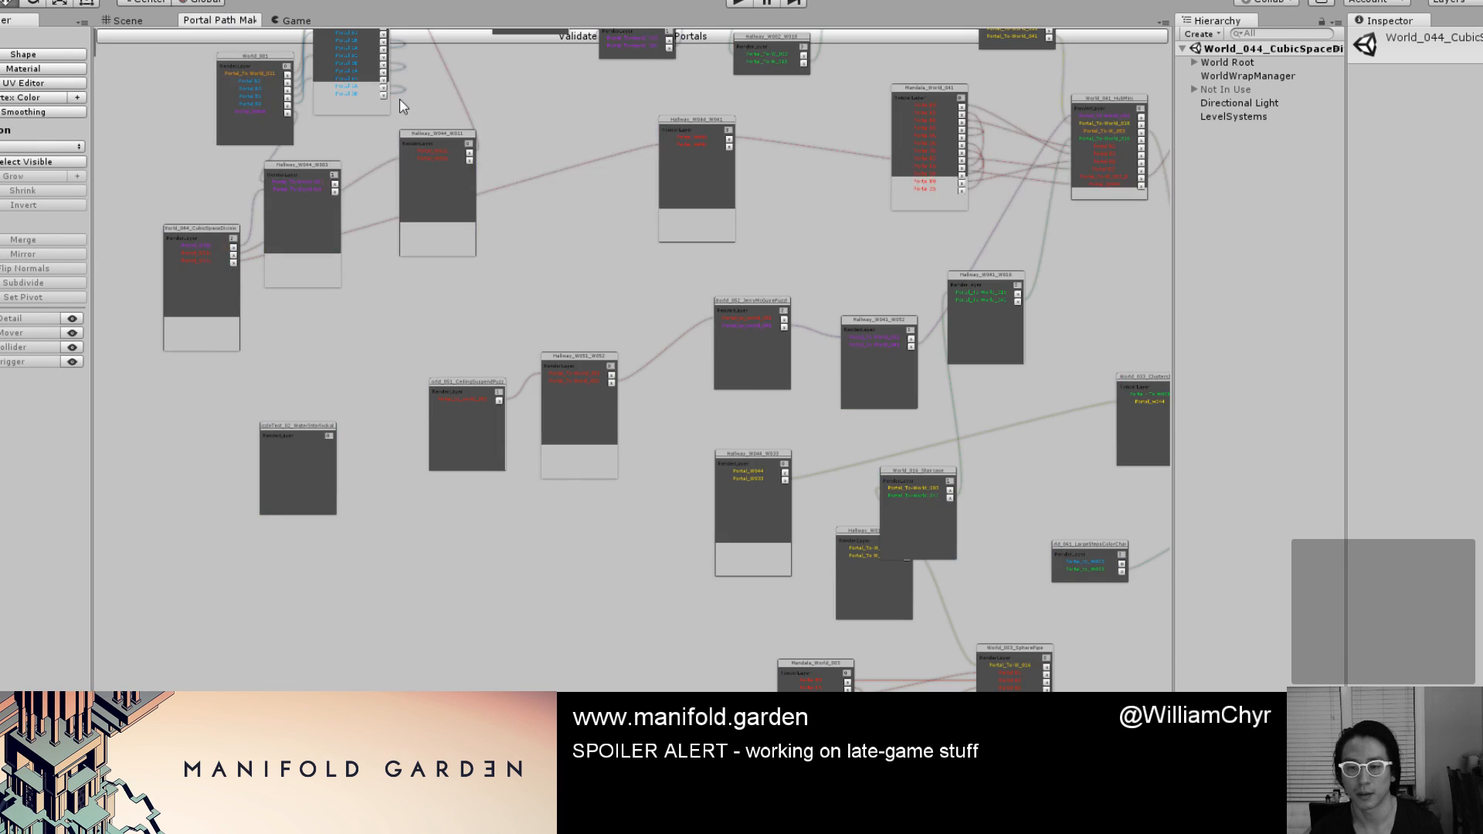
click(132, 20)
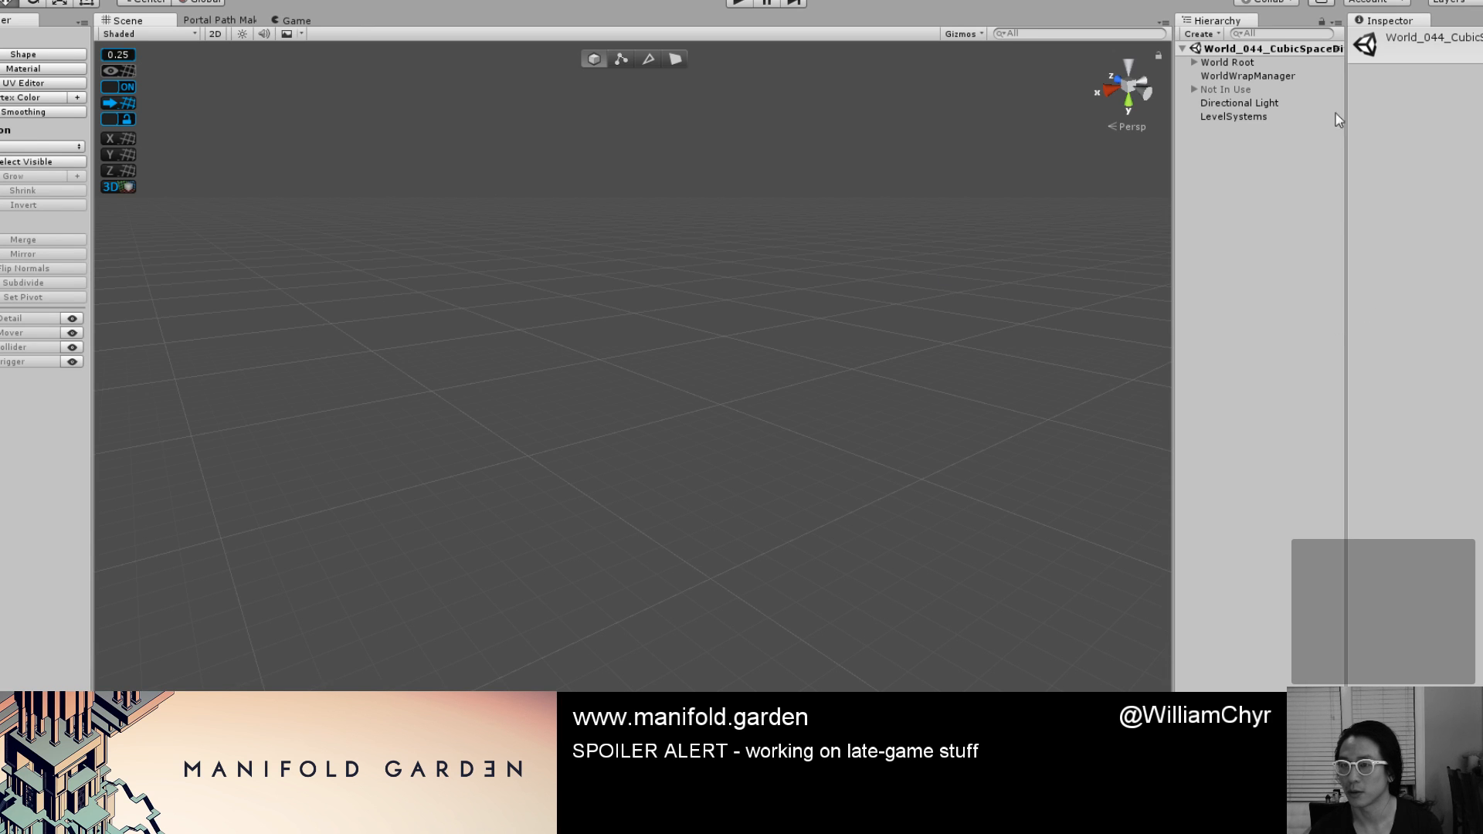
click(1193, 63)
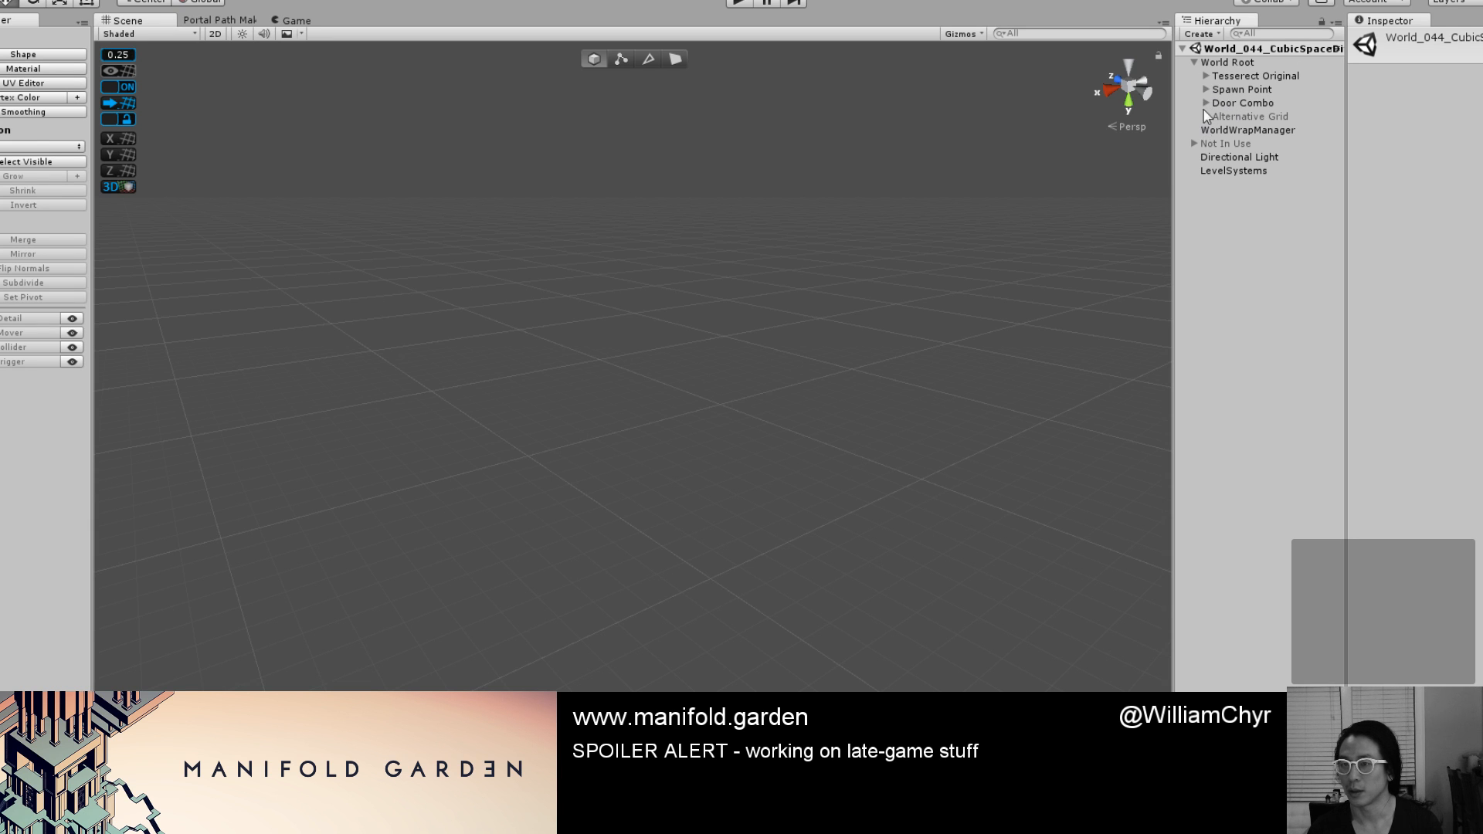
click(1205, 76)
double_click(1251, 251)
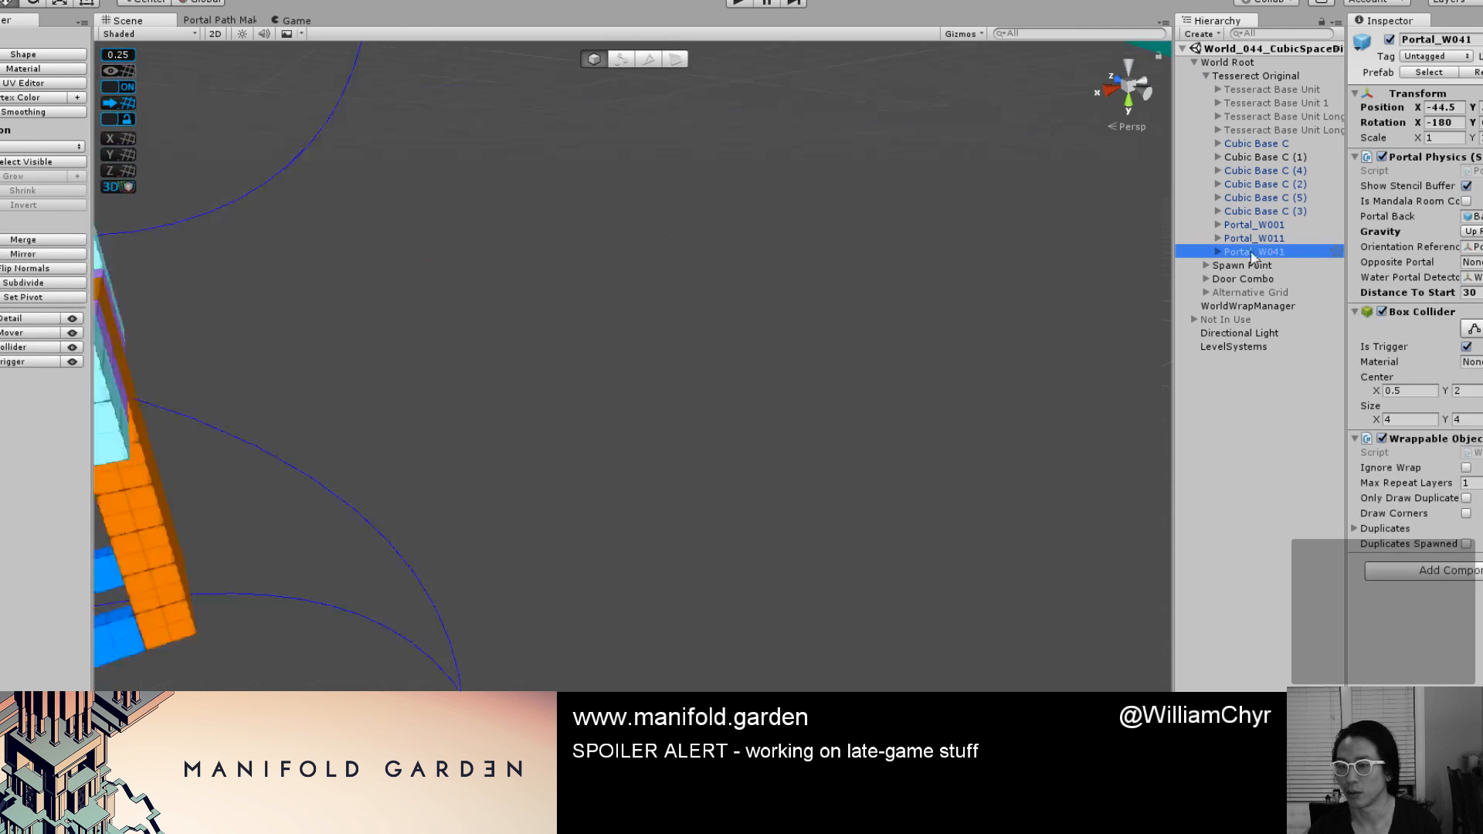
key(ctrl+d)
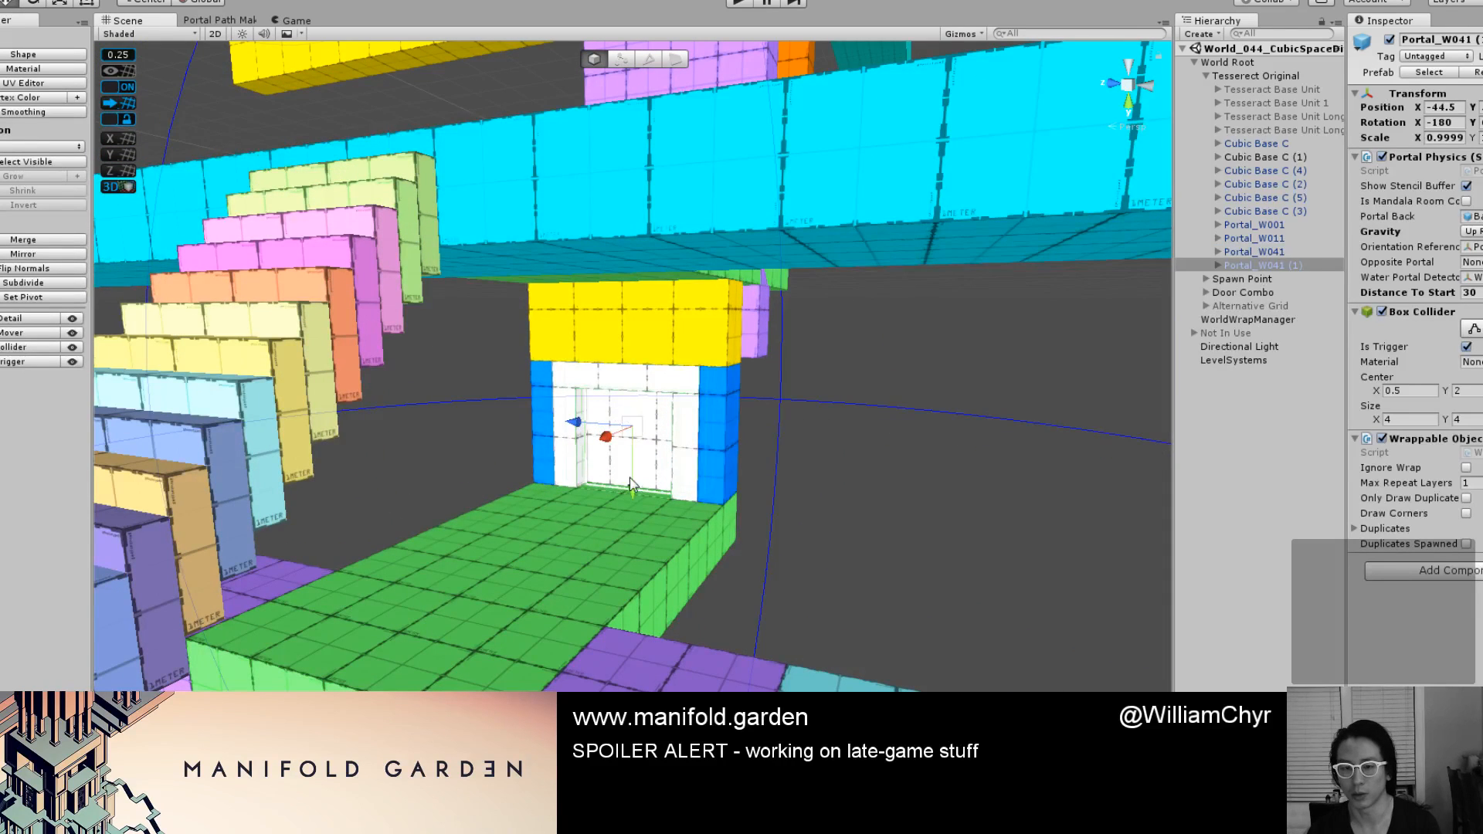
drag(554, 486, 502, 525)
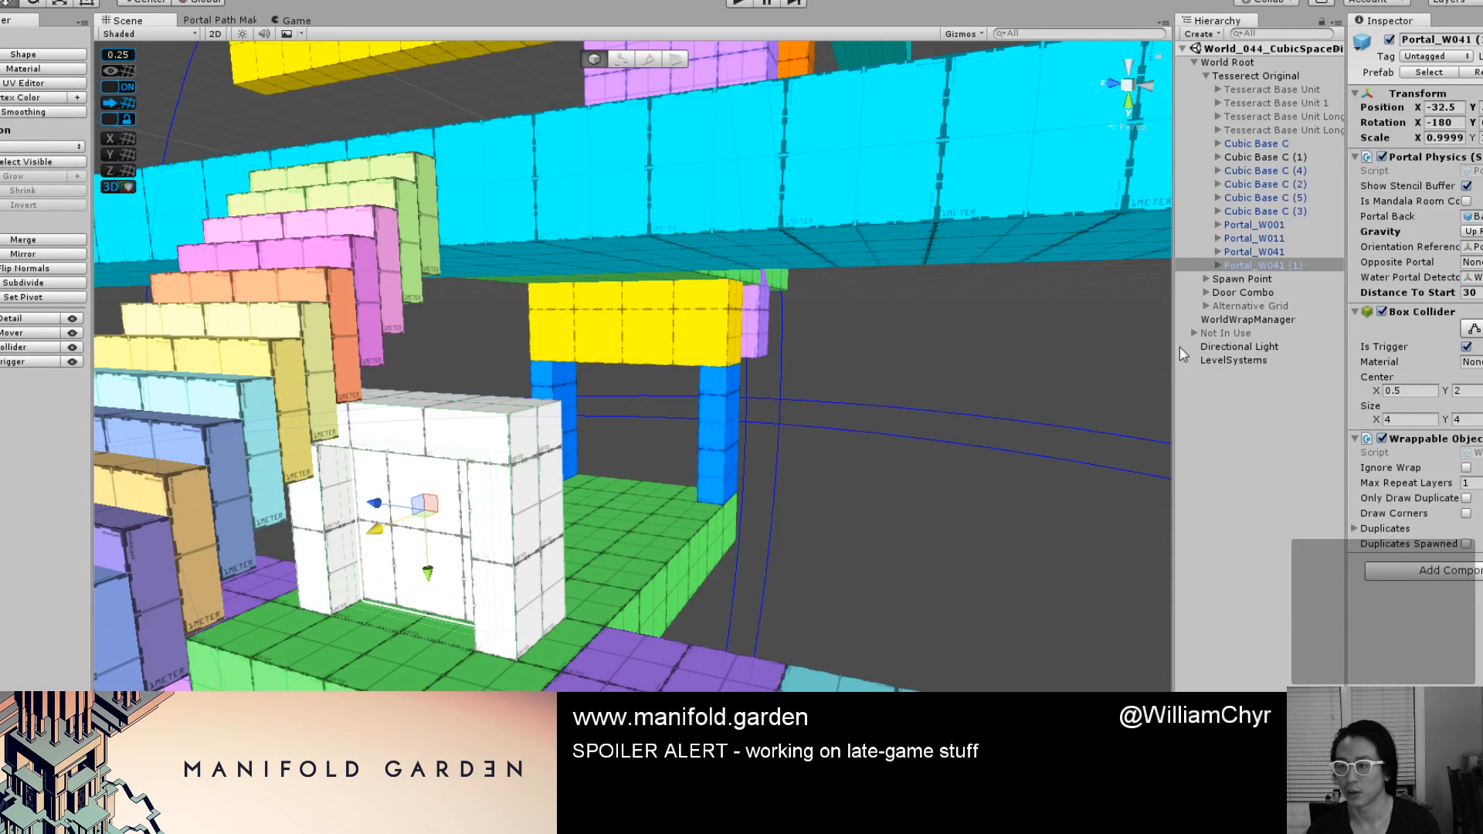
Set the duplicated portal's gravity to Forward and rename it Portal_W033.
click(1473, 230)
click(1473, 287)
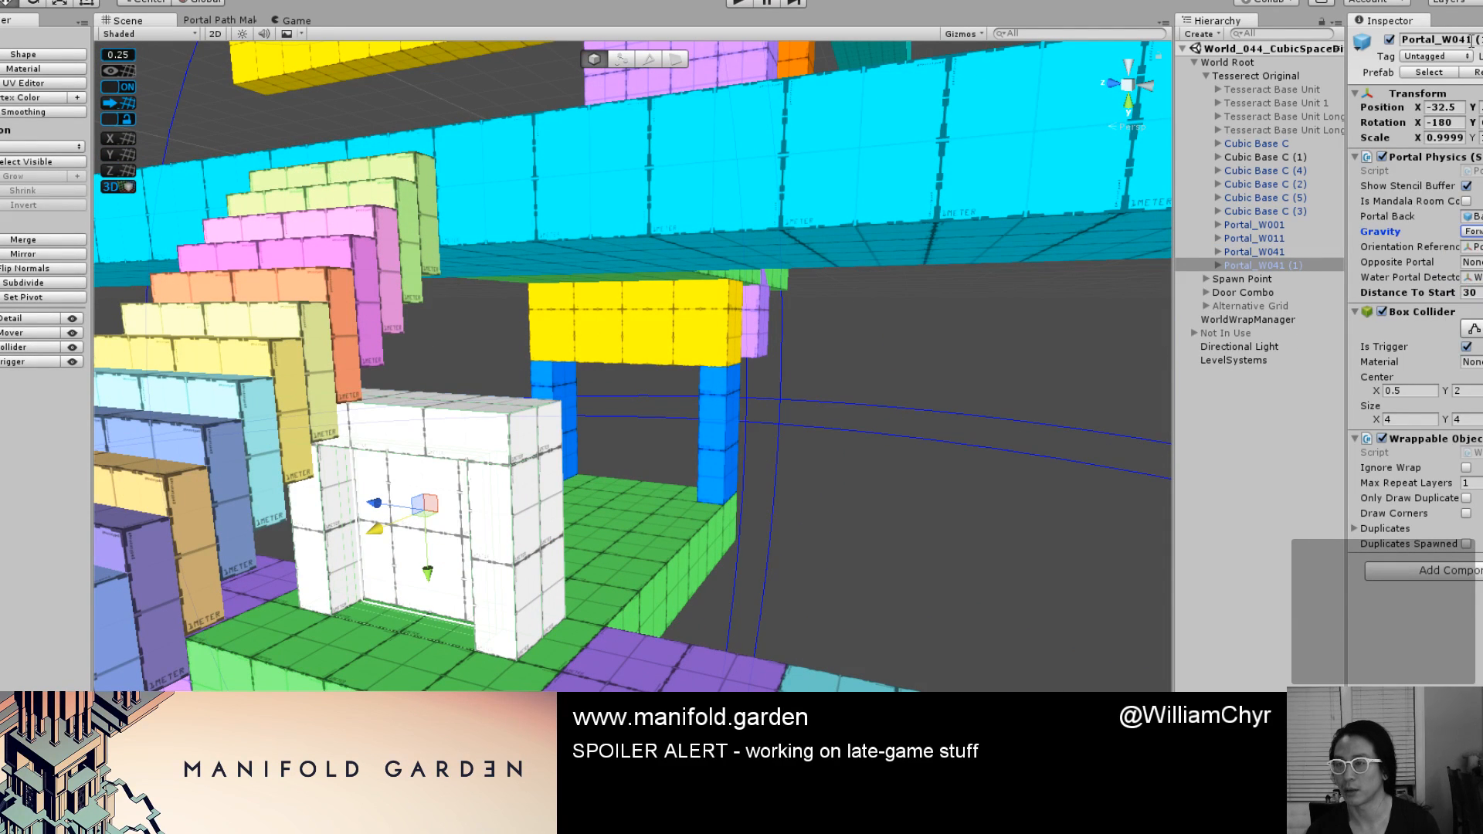
drag(1460, 40, 1482, 42)
text(33)
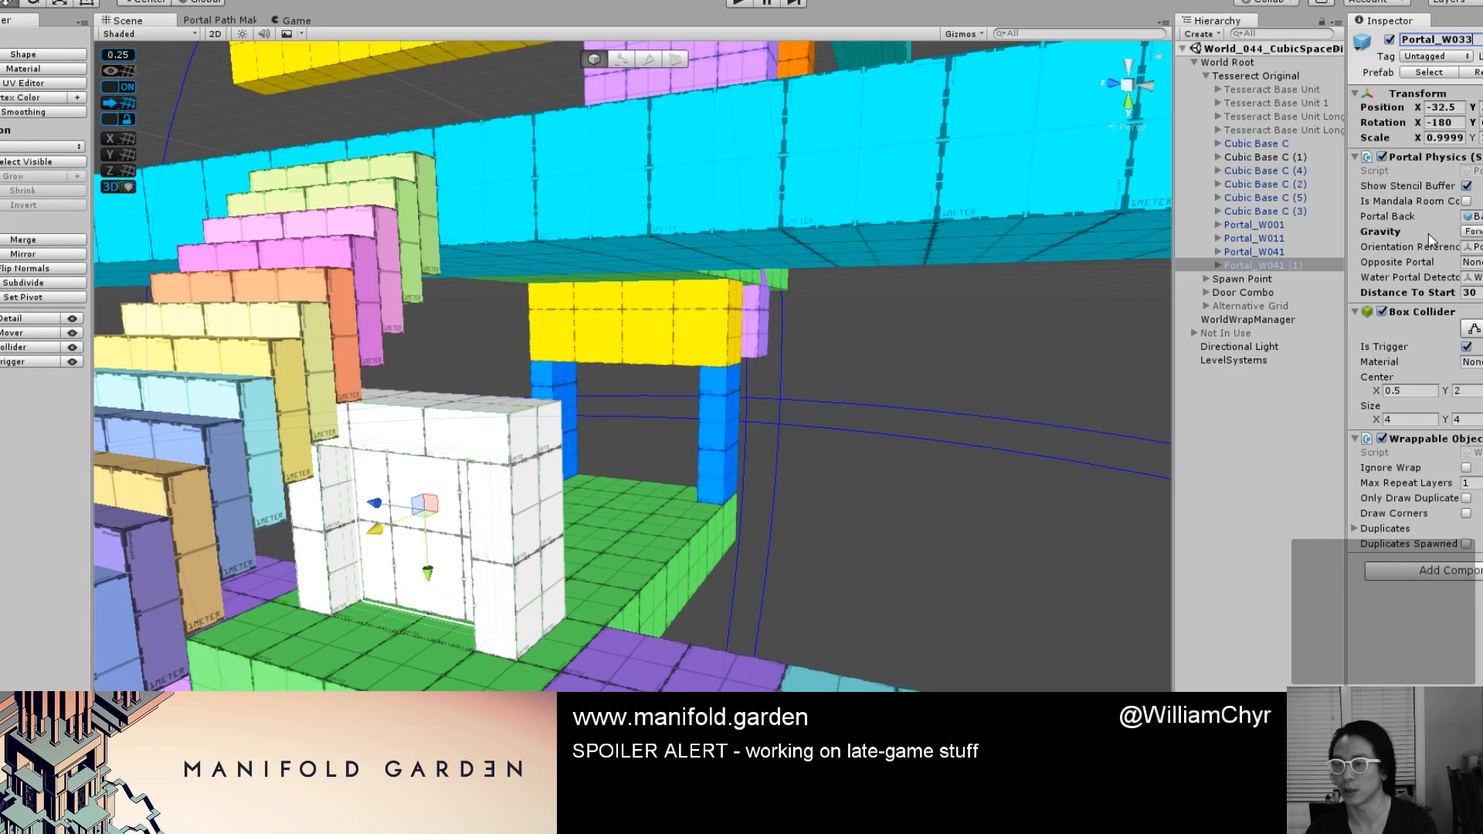
key(Return)
Rotate Portal_W033 so that its X rotation is -270, laying it flat for the new gravity direction.
scroll(465, 437, down, 10)
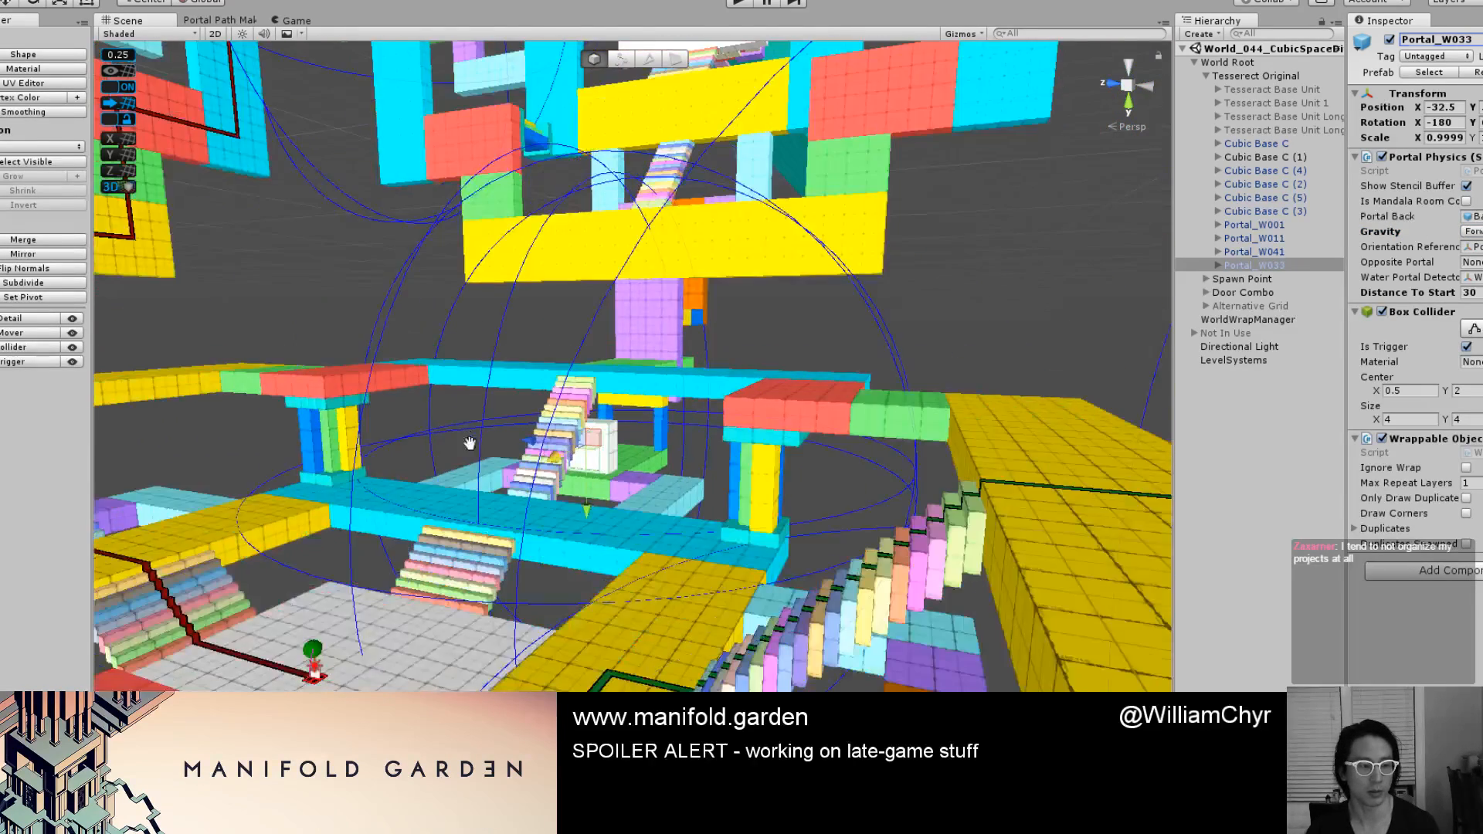
middle_drag(467, 441, 577, 607)
alt+drag(577, 607, 800, 386)
key(e)
scroll(837, 382, up, 4)
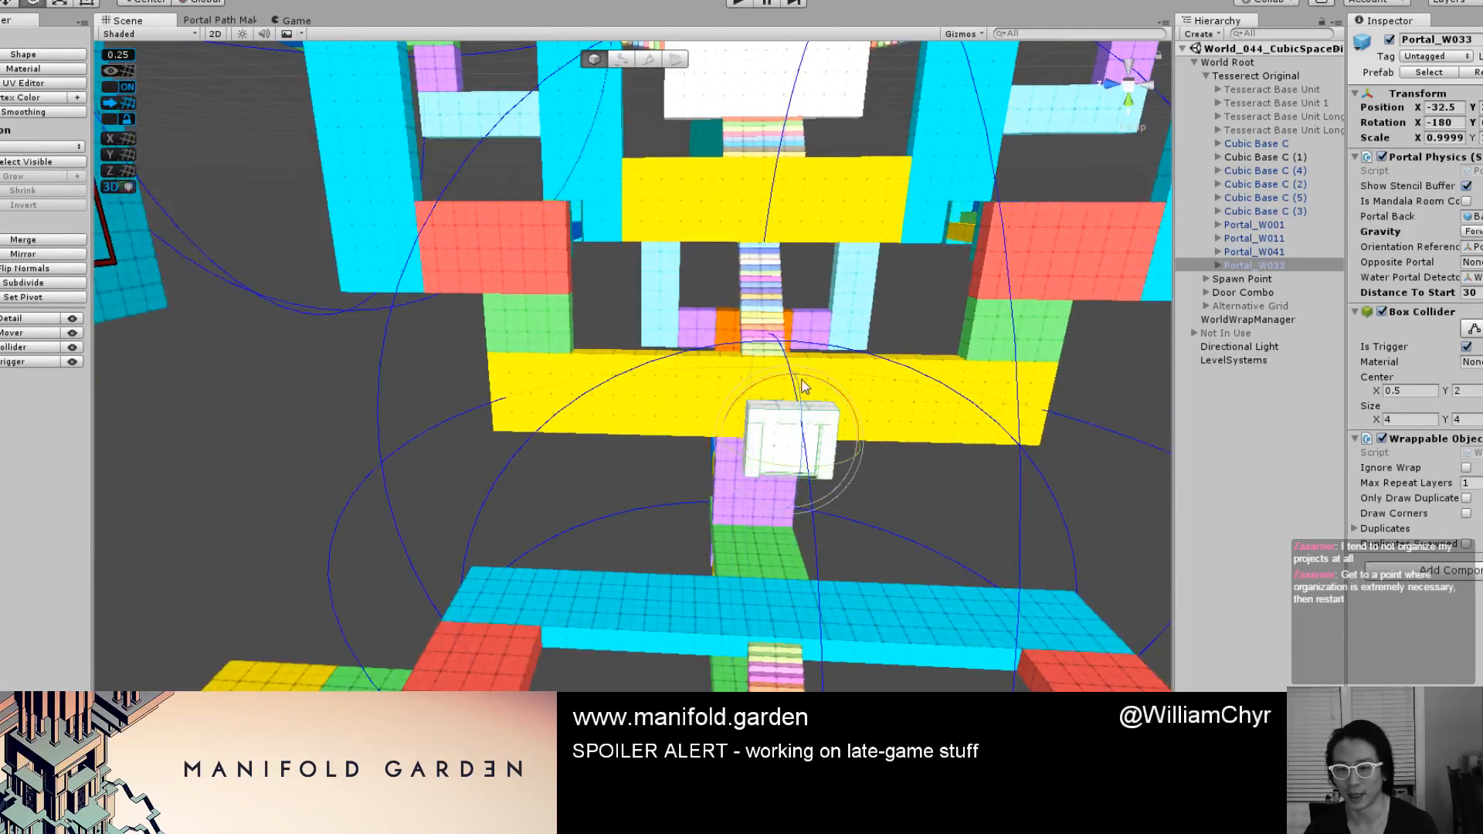
mouse_move(858, 442)
mouse_down()
mouse_move(947, 416)
mouse_move(887, 373)
mouse_move(874, 427)
mouse_up()
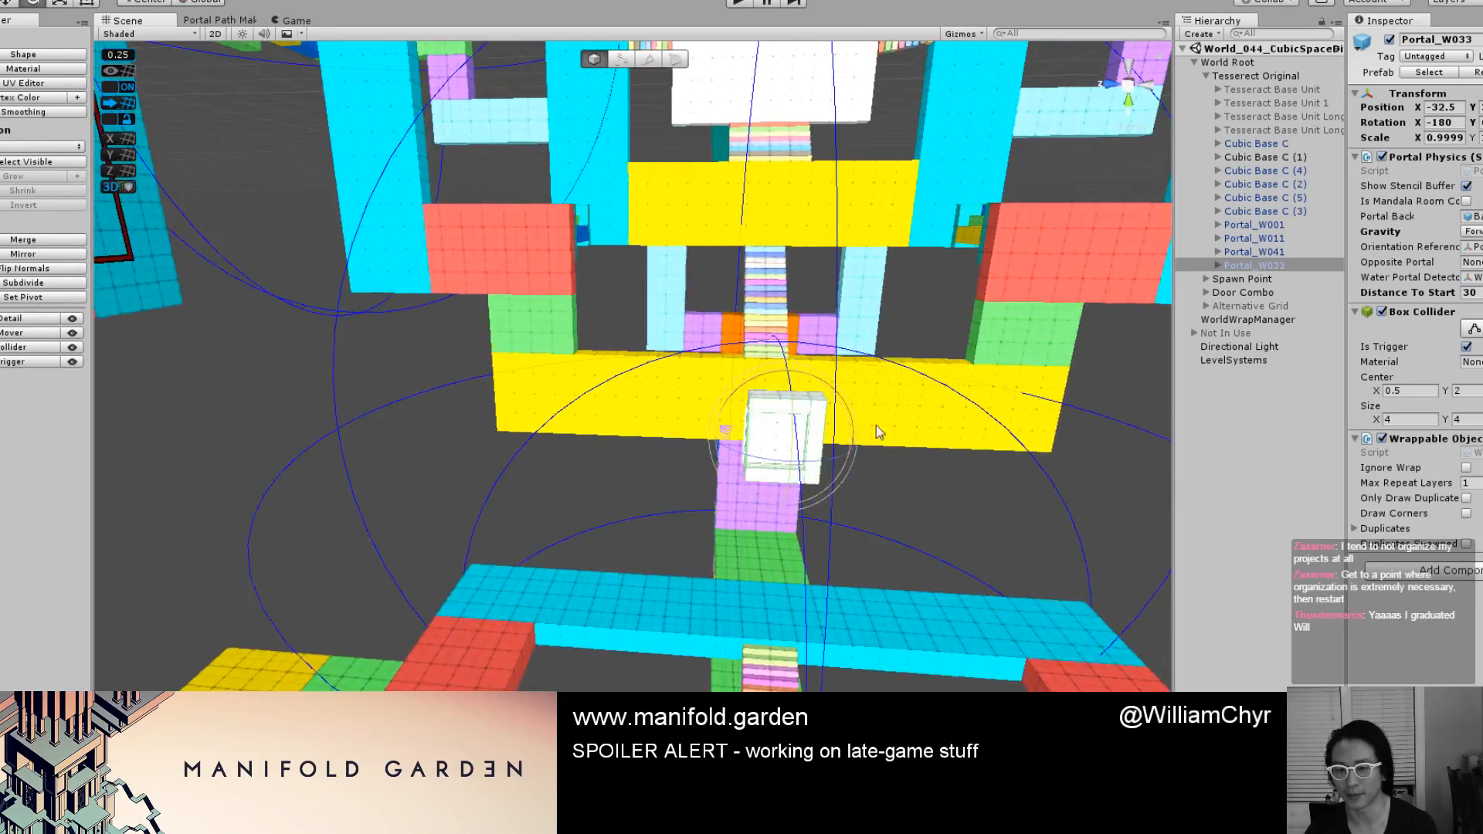
drag(788, 448, 803, 281)
Move Portal_W033 to X -0.5, next to the blue and yellow frame beside the orange column.
scroll(803, 376, down, 3)
middle_drag(804, 376, 775, 258)
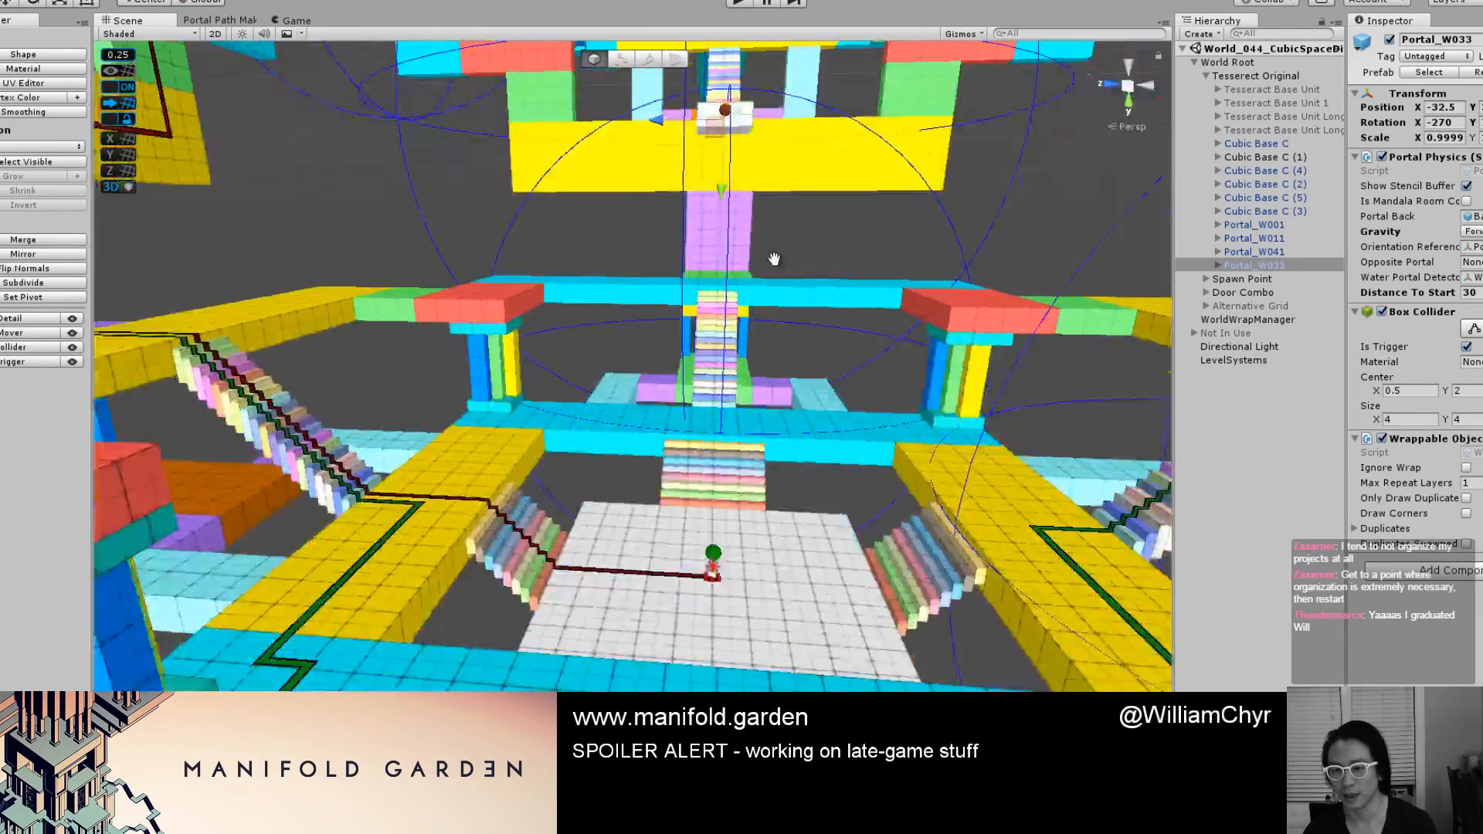
alt+drag(775, 258, 853, 395)
scroll(872, 174, up, 3)
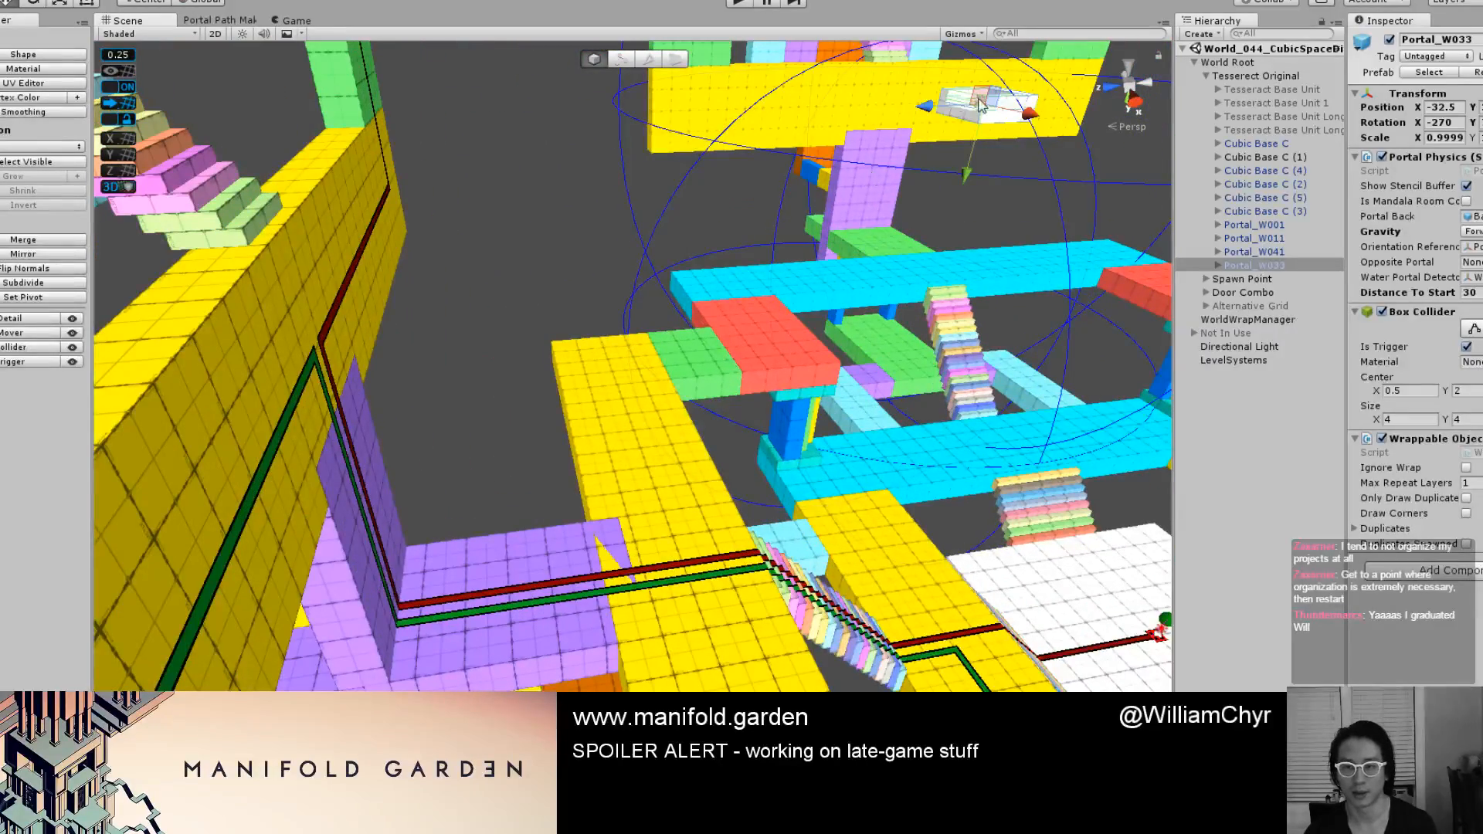
drag(979, 108, 448, 542)
key(f)
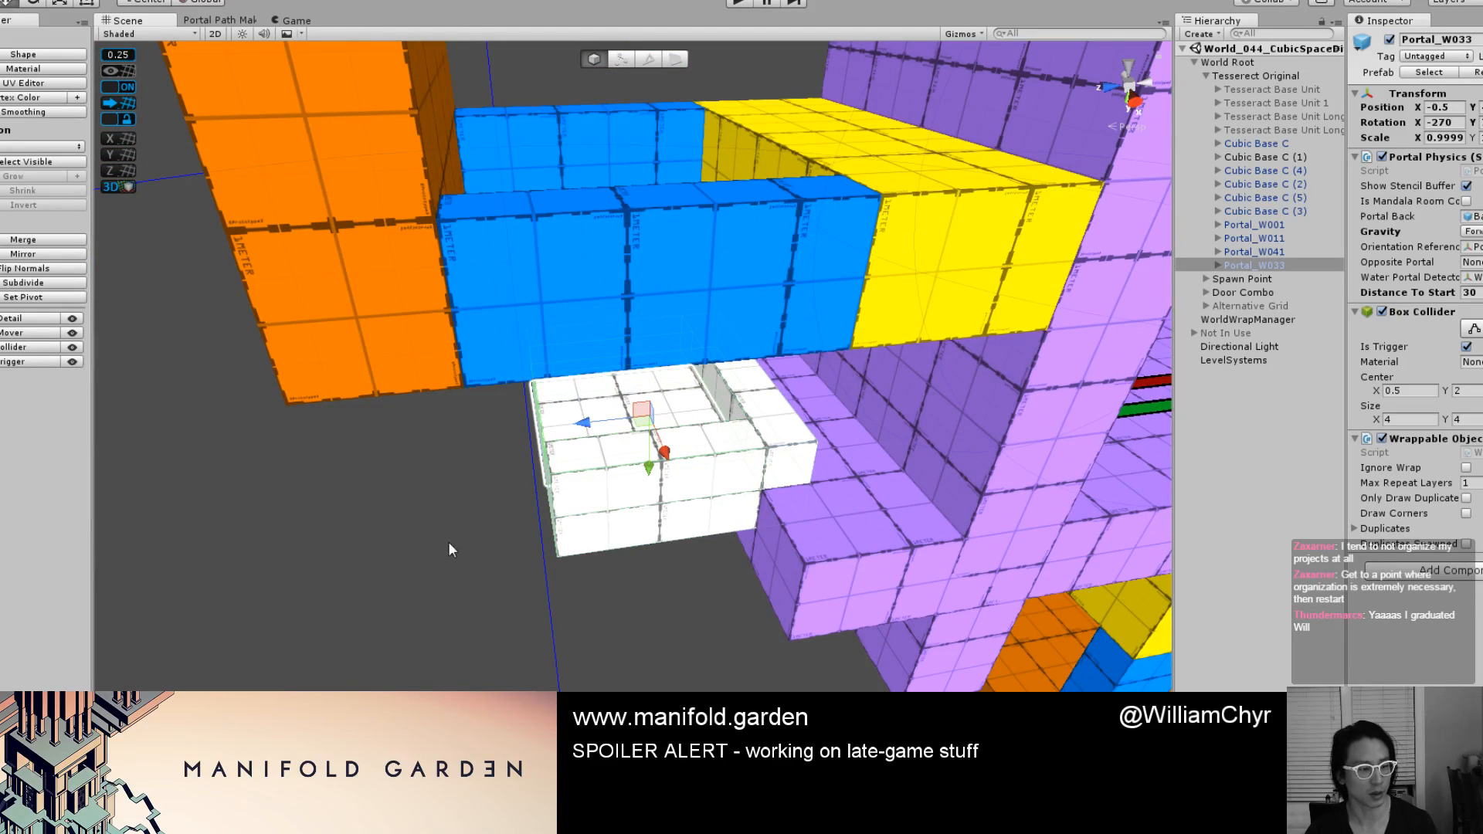
Fit Portal_W033 between the two blue beams against the orange column, with its X position at 1.5.
alt+drag(536, 519, 593, 306)
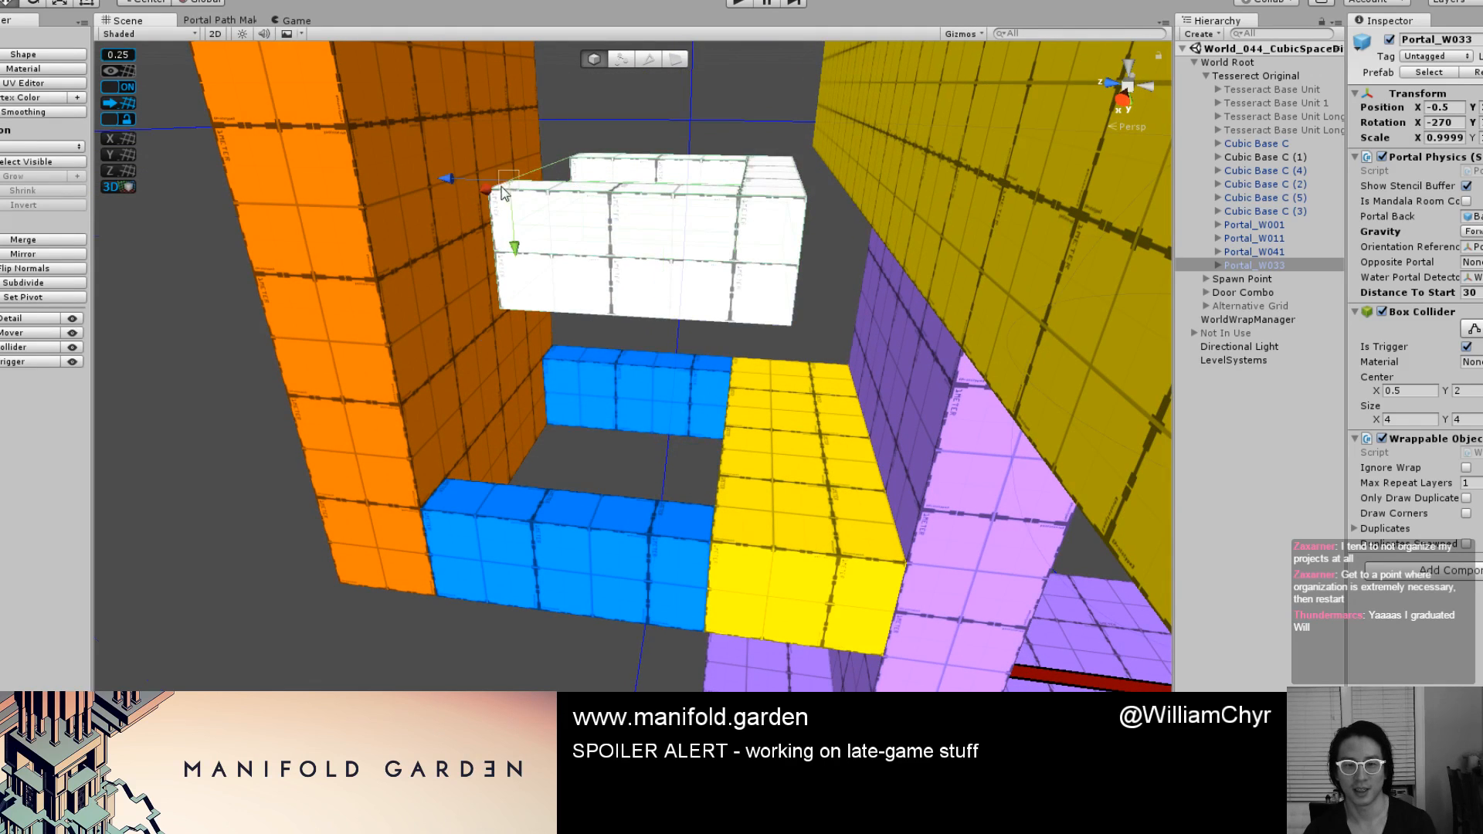
drag(501, 187, 479, 312)
drag(518, 376, 467, 480)
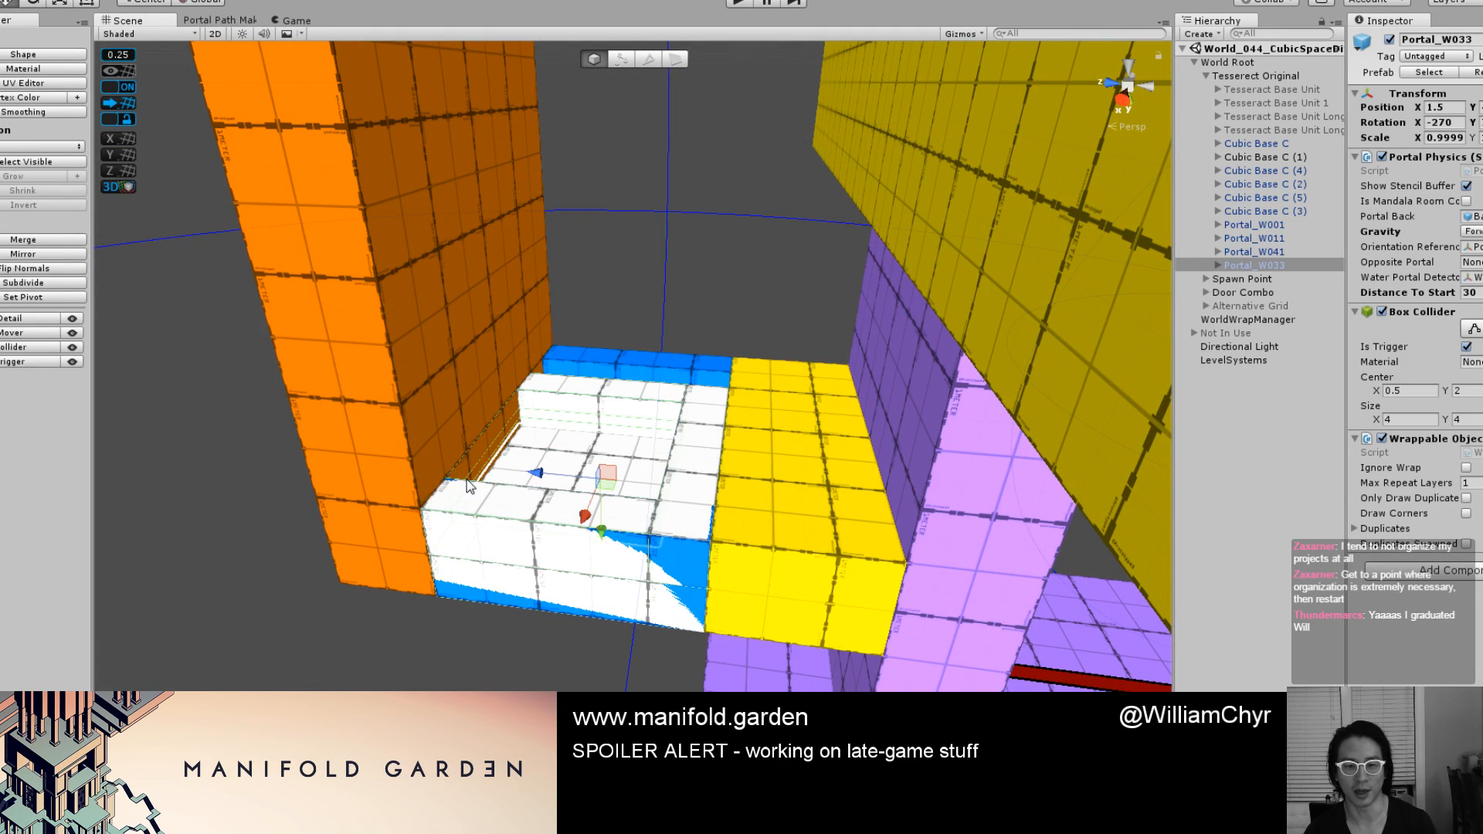
Move Portal_W033 to X 0.5, centring it between the two blue beams beside the orange column.
alt+drag(602, 369, 627, 406)
drag(594, 588, 595, 554)
scroll(595, 574, down, 5)
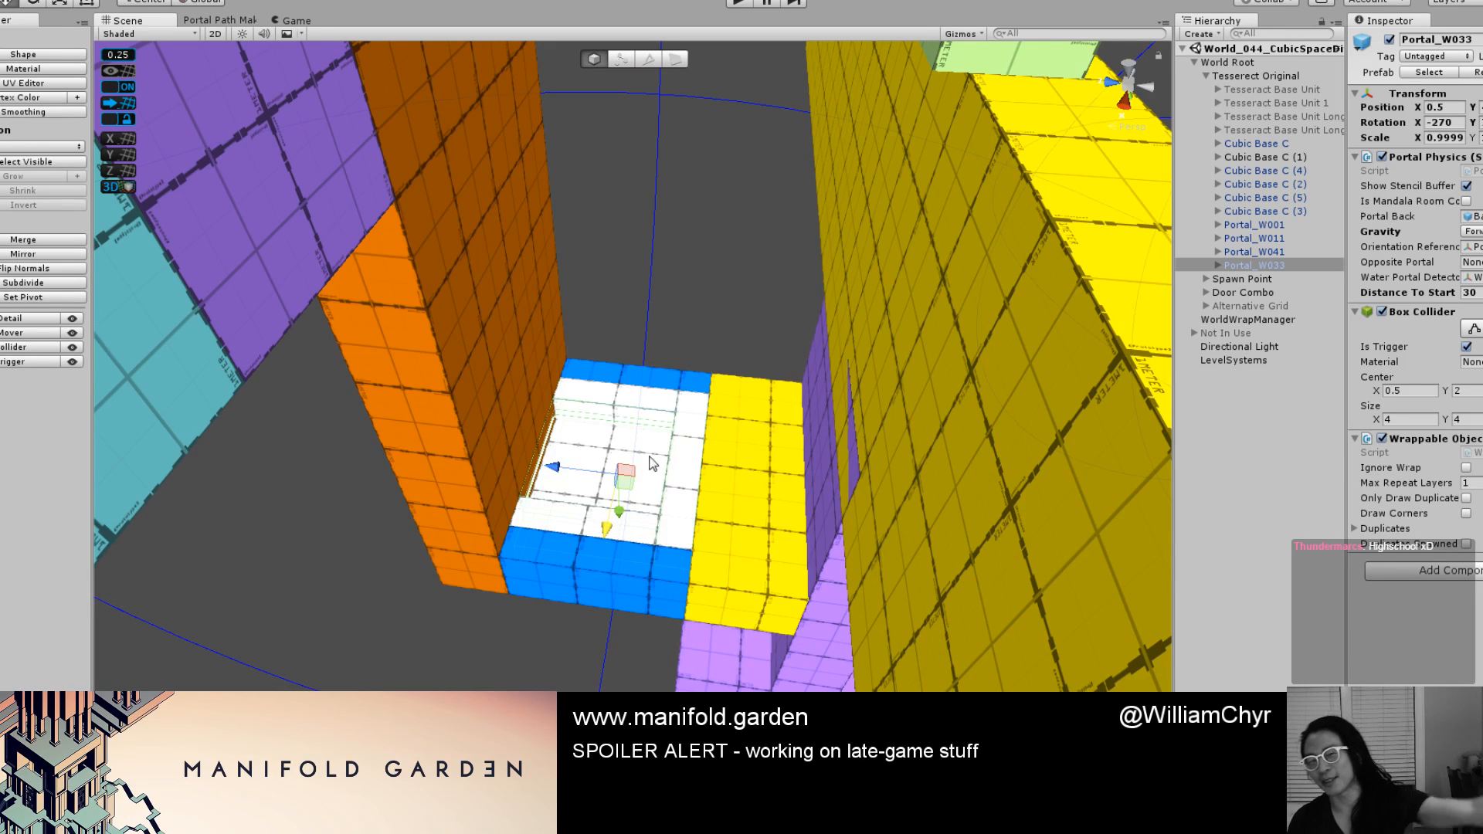
click(673, 313)
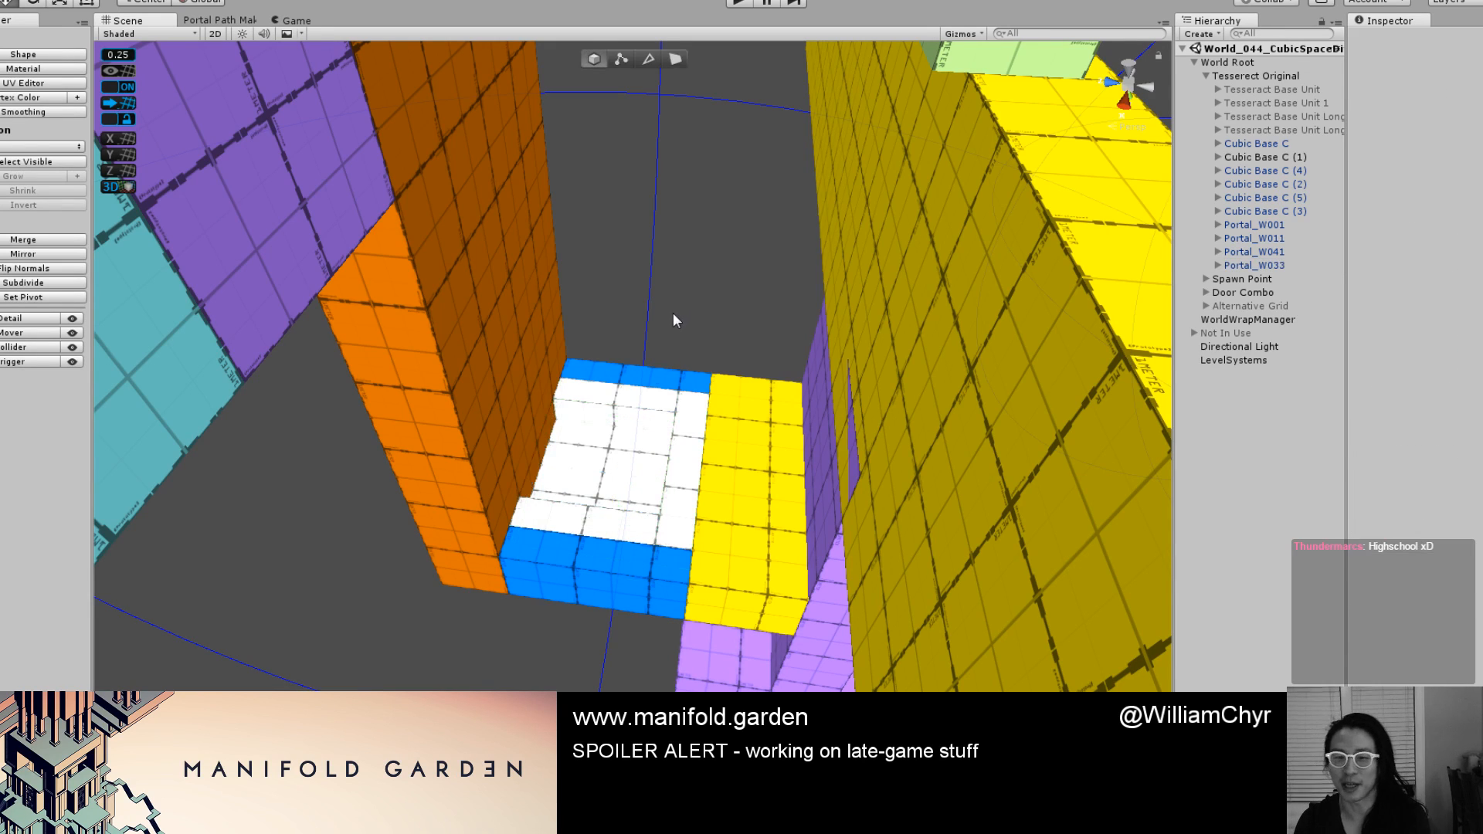
Examine from several angles how Portal_W033 sits in the blue and yellow frame against the orange column.
click(653, 406)
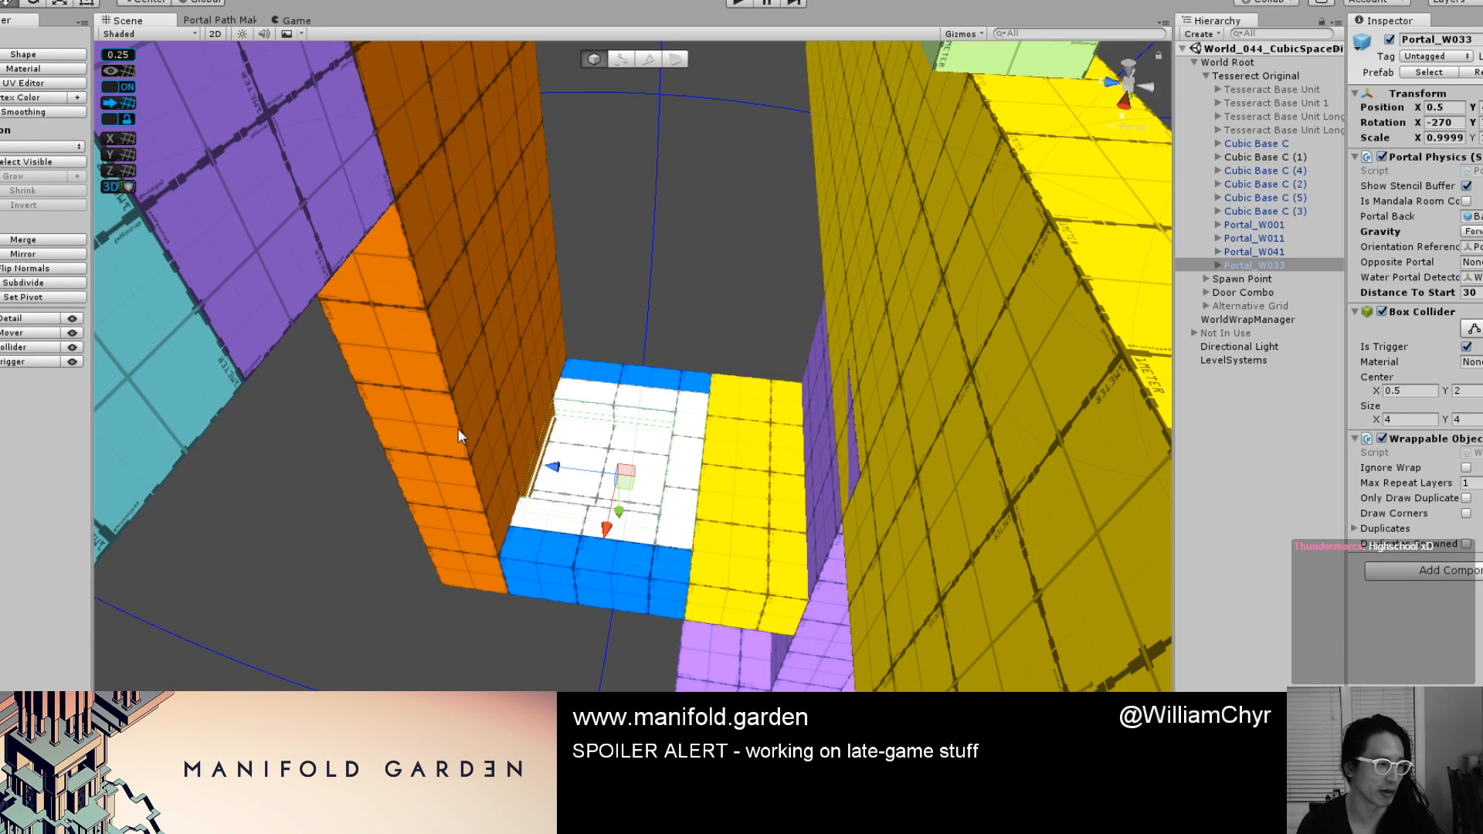
click(766, 313)
alt+drag(762, 317, 710, 278)
click(680, 414)
key(f)
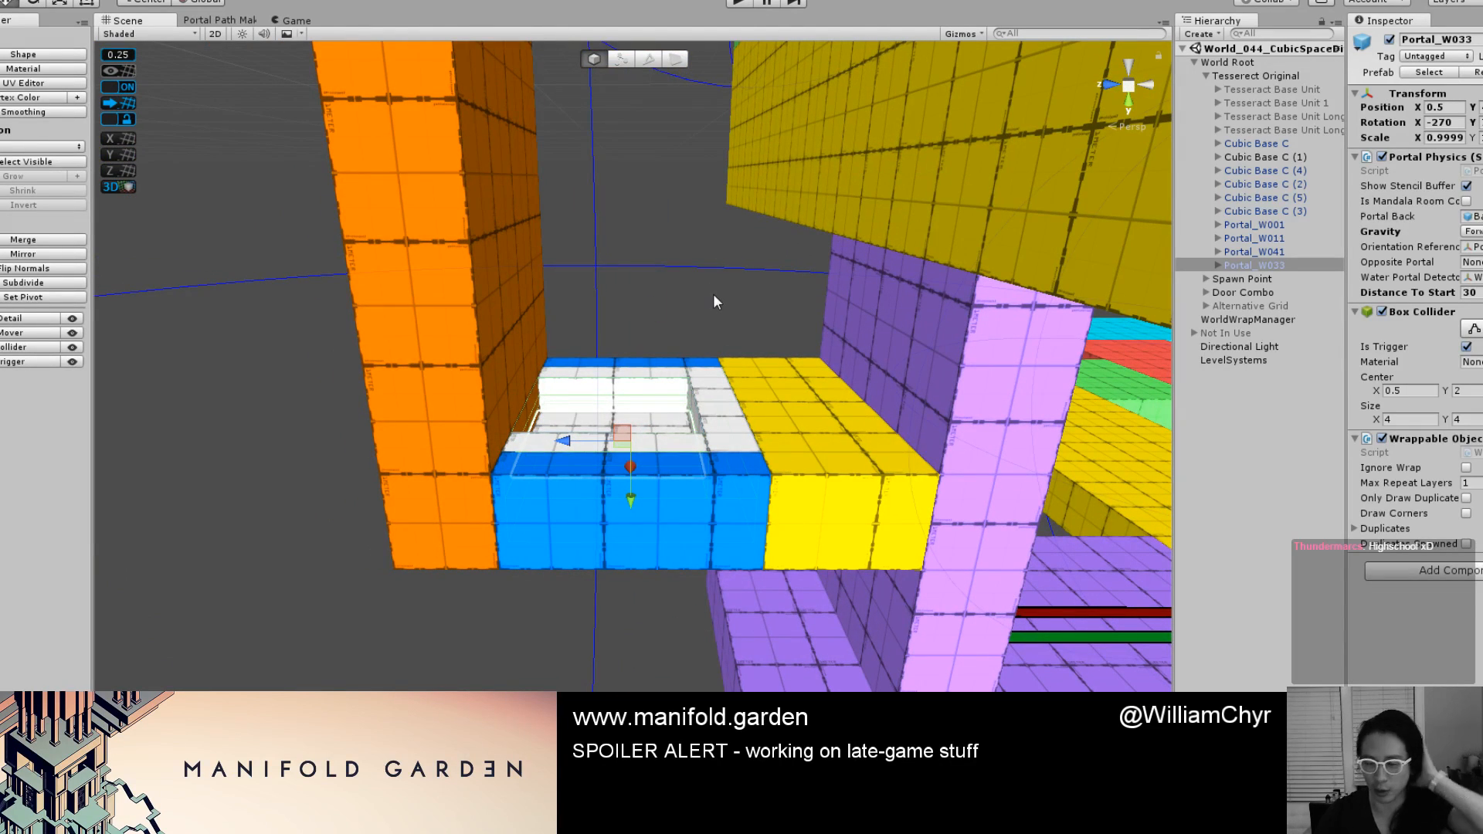
right_drag(712, 294, 712, 292)
click(659, 281)
scroll(659, 281, down, 8)
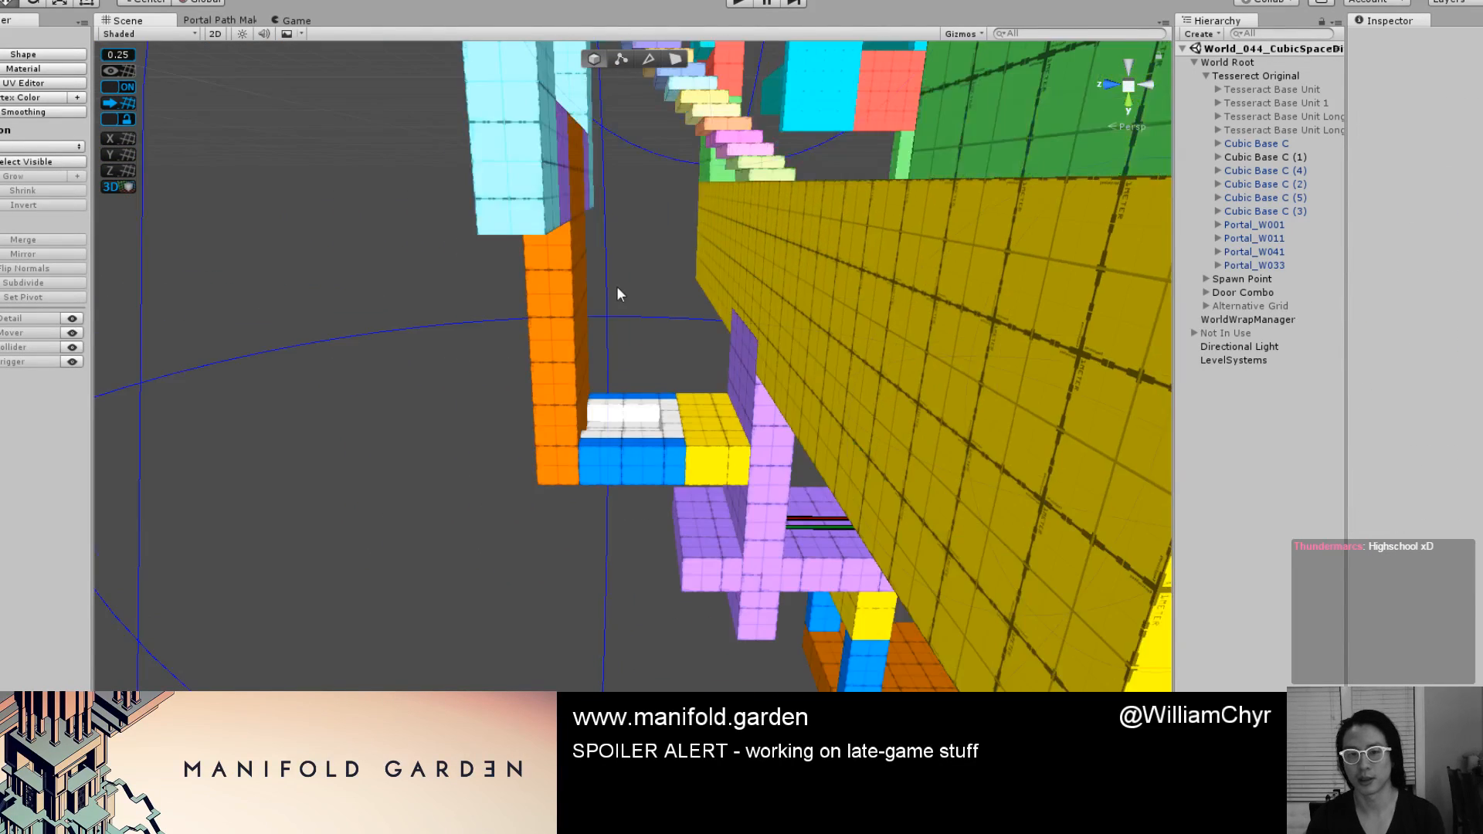
alt+drag(616, 286, 657, 364)
scroll(656, 366, up, 3)
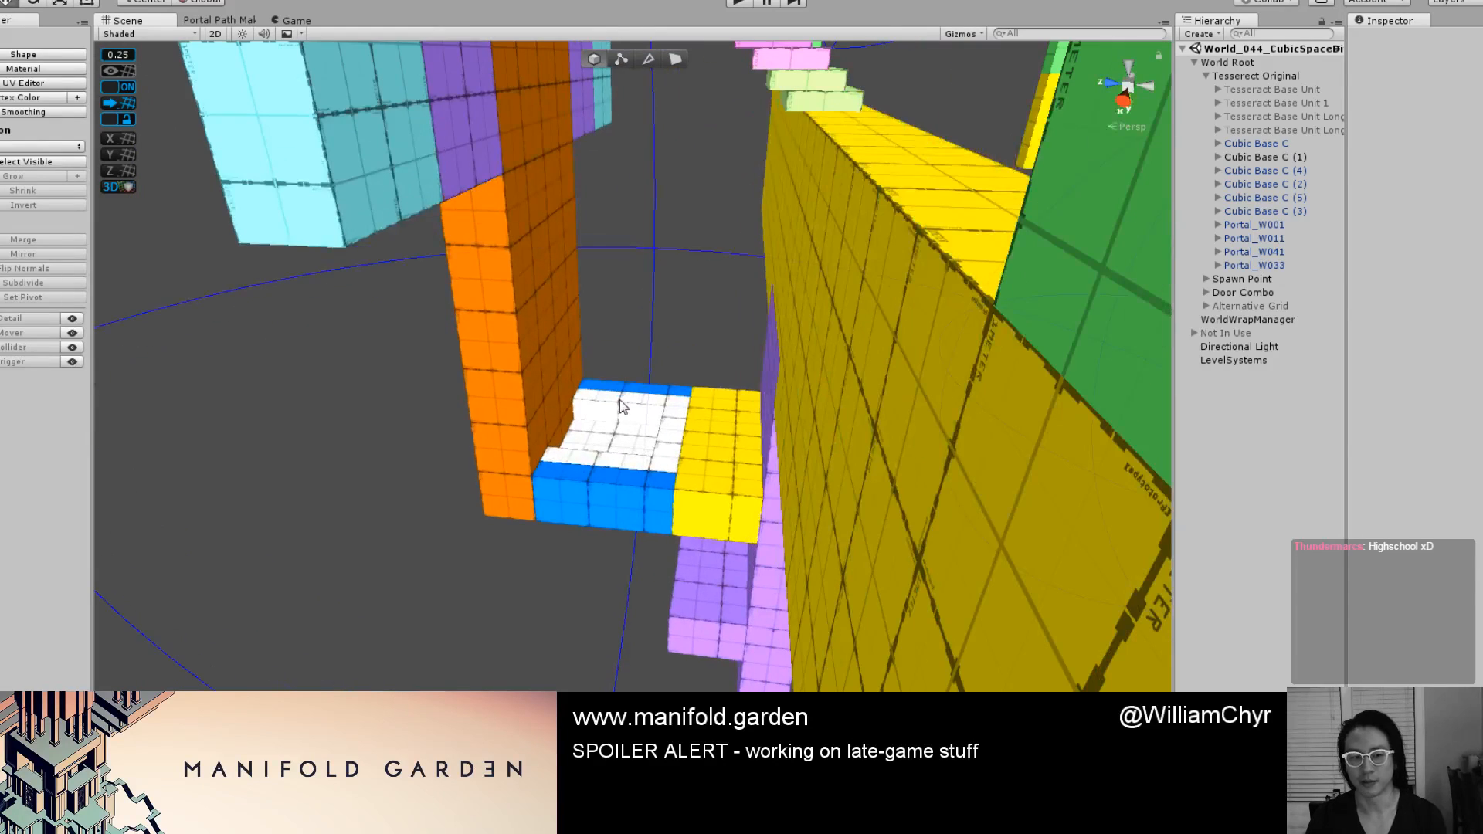
click(619, 400)
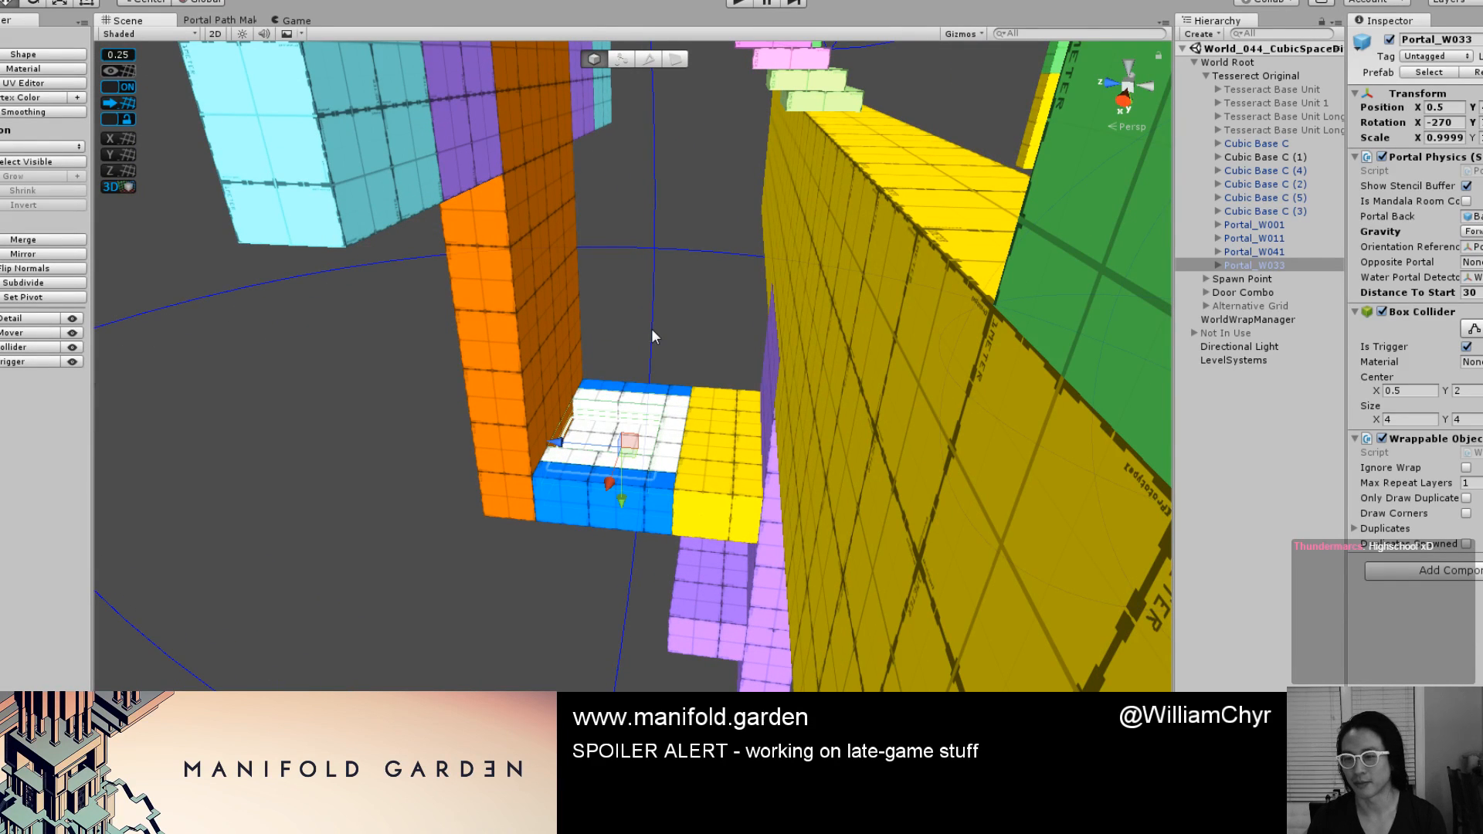
alt+drag(656, 328, 697, 317)
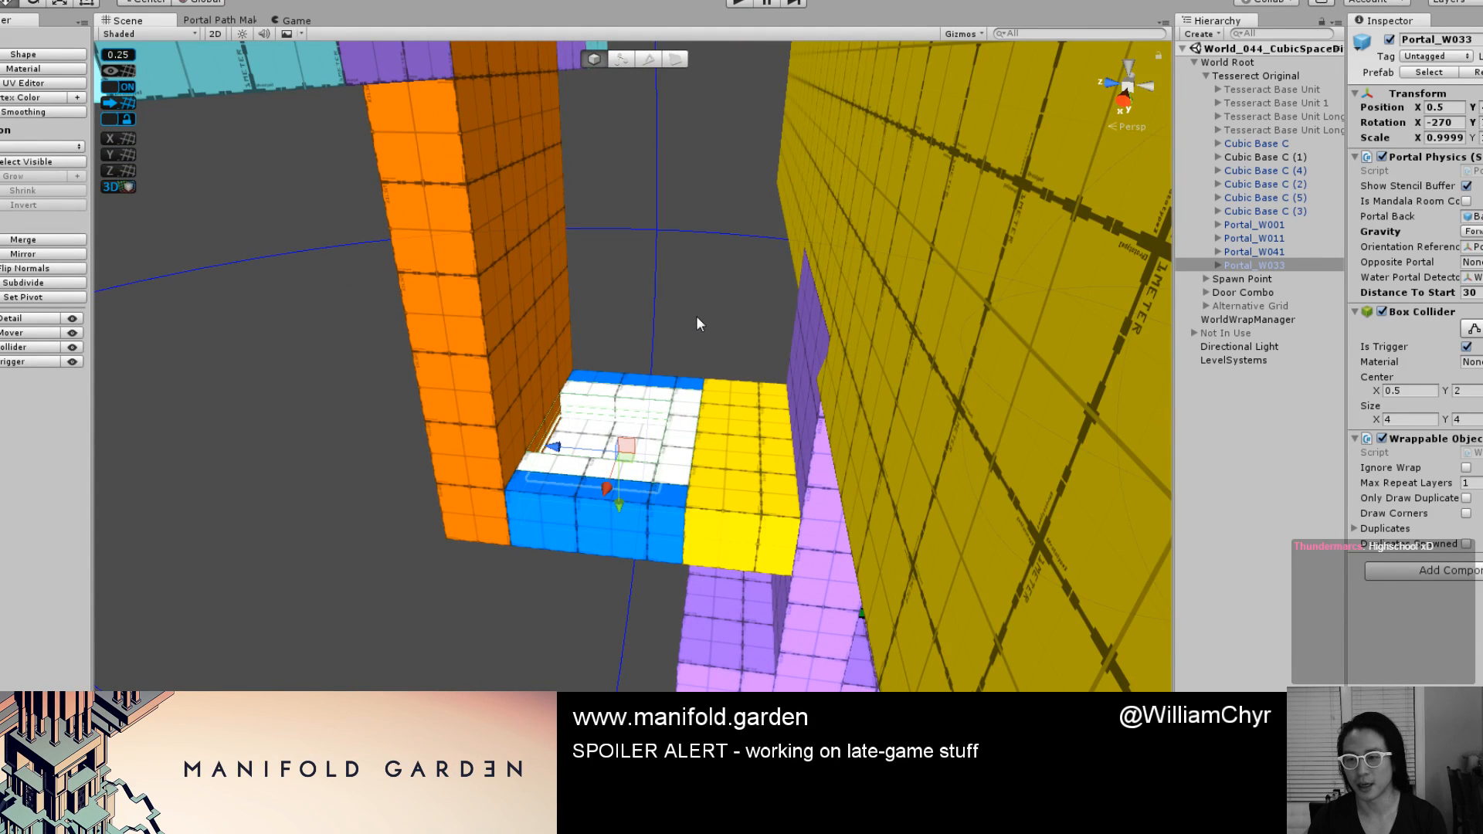
click(704, 324)
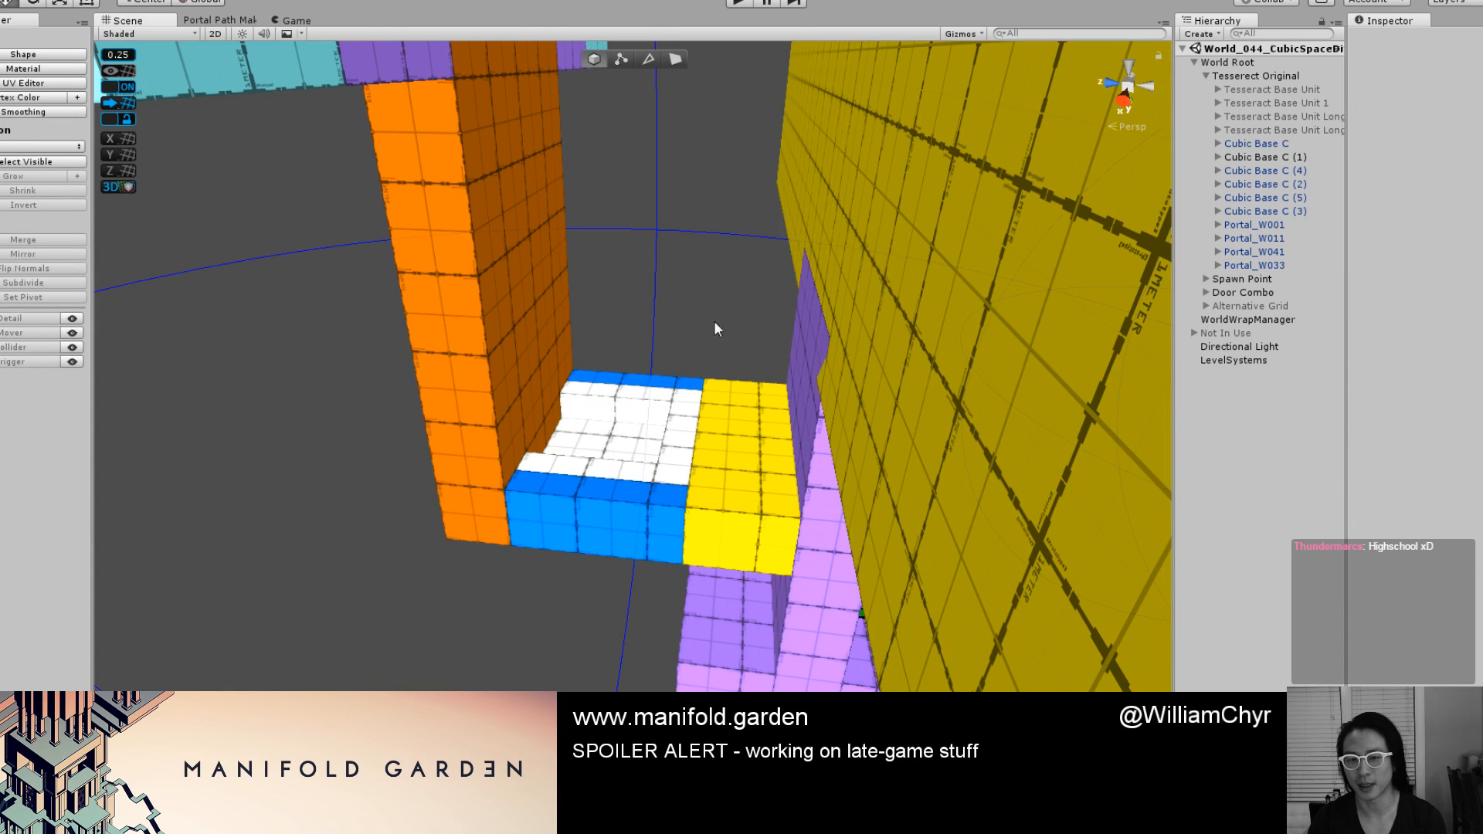
alt+drag(714, 322, 750, 304)
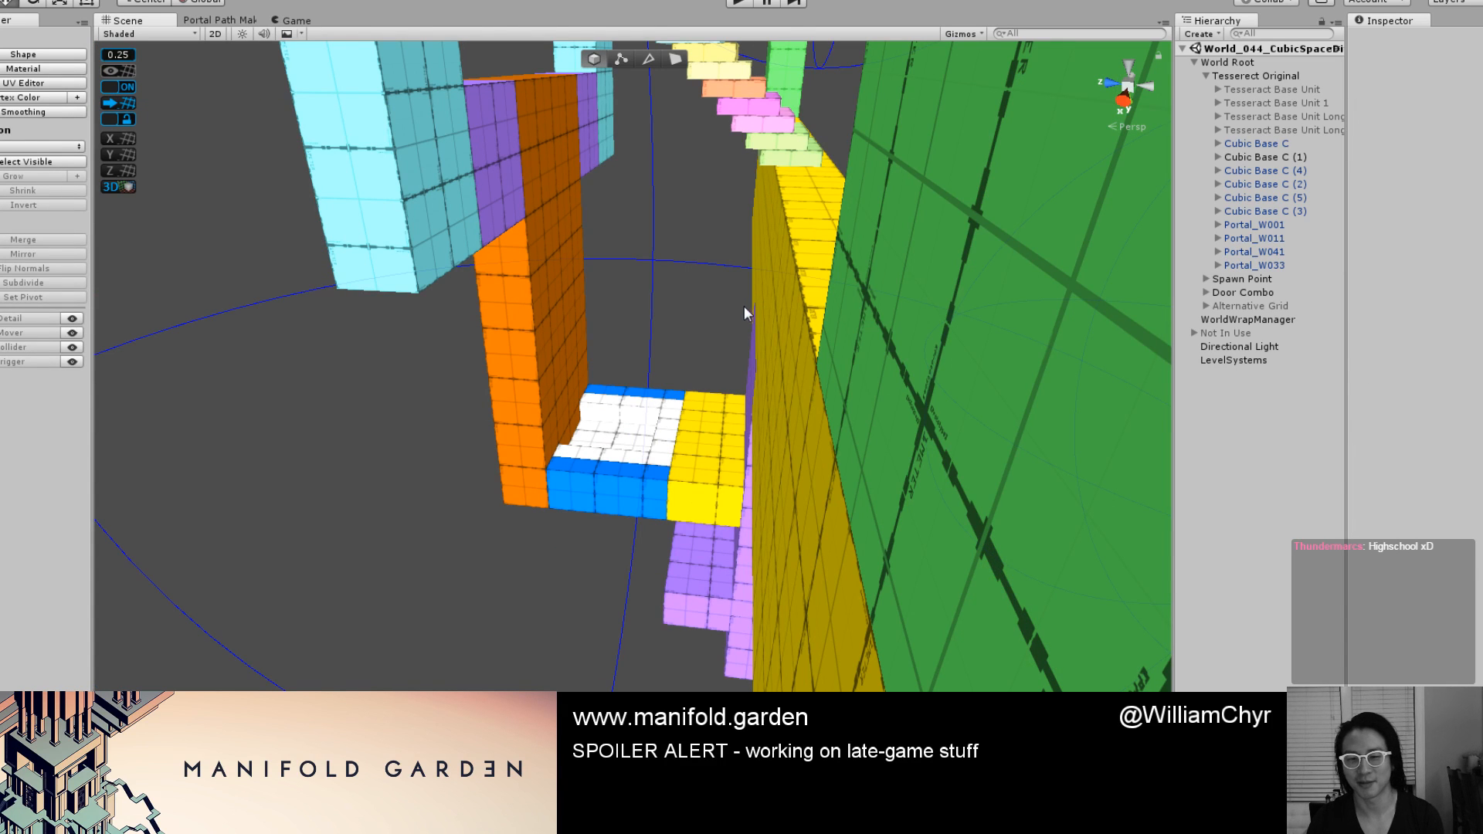
alt+drag(651, 351, 663, 430)
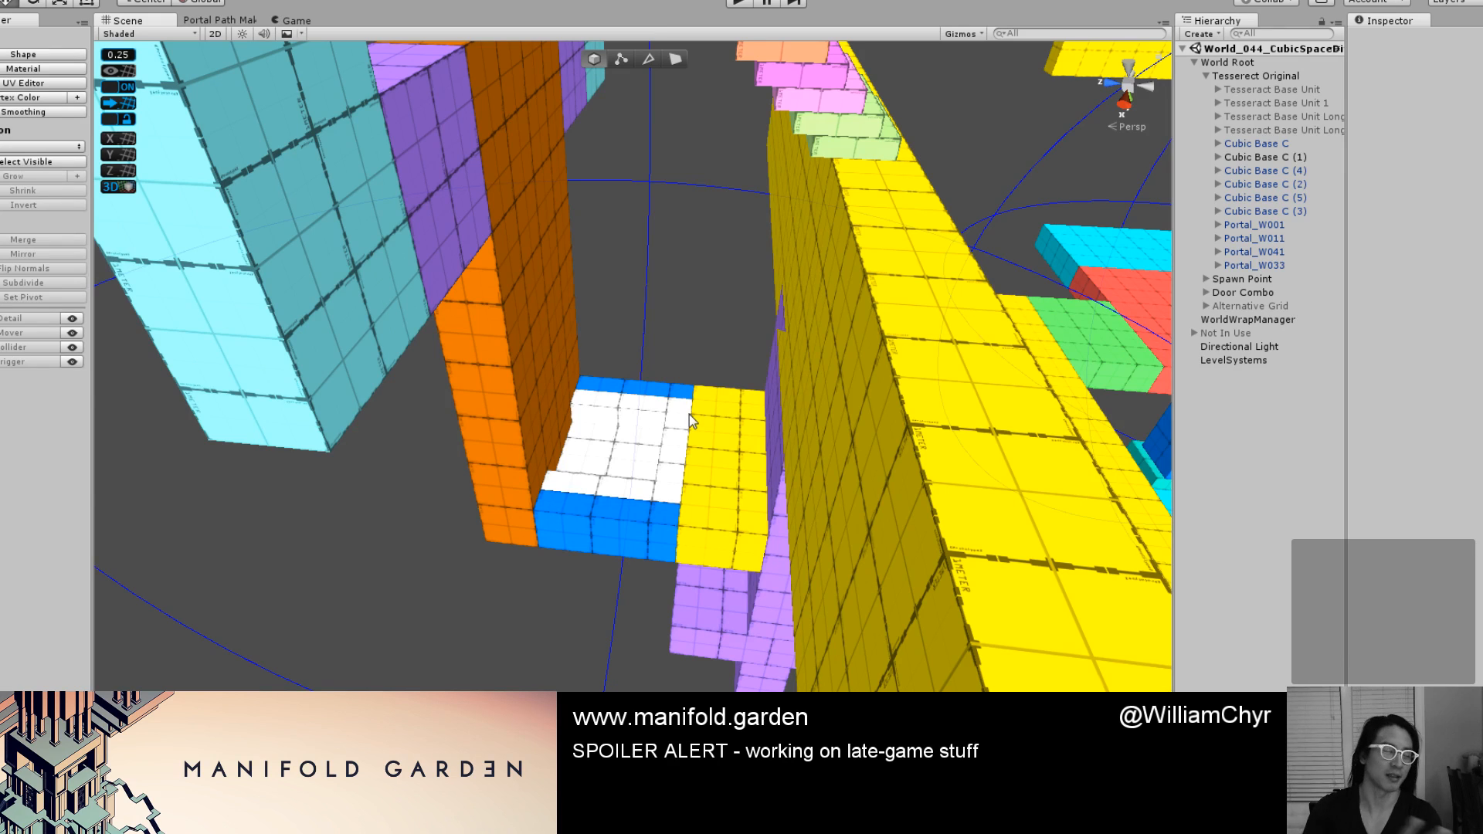
click(691, 414)
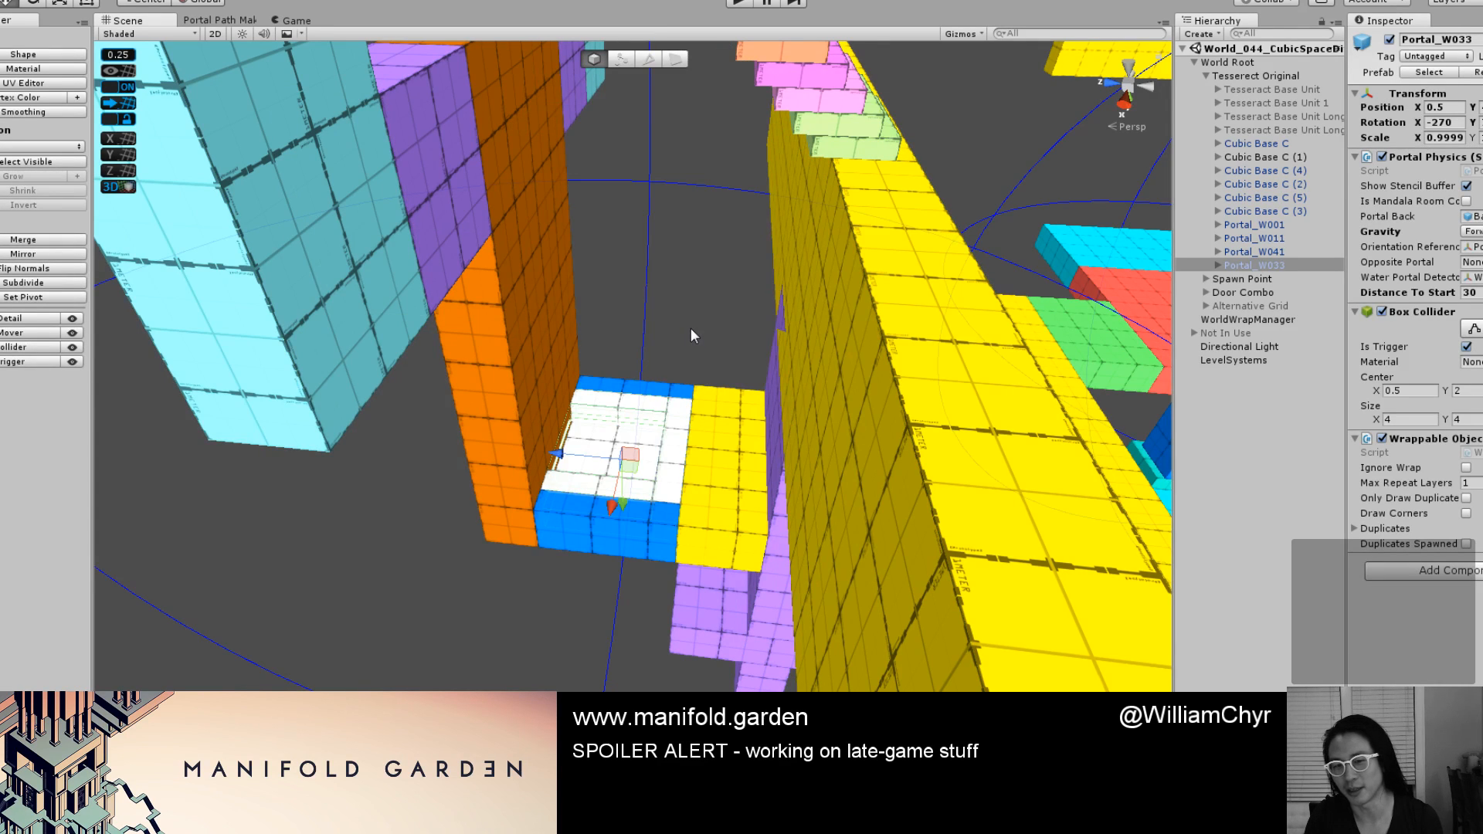
alt+drag(691, 328, 685, 345)
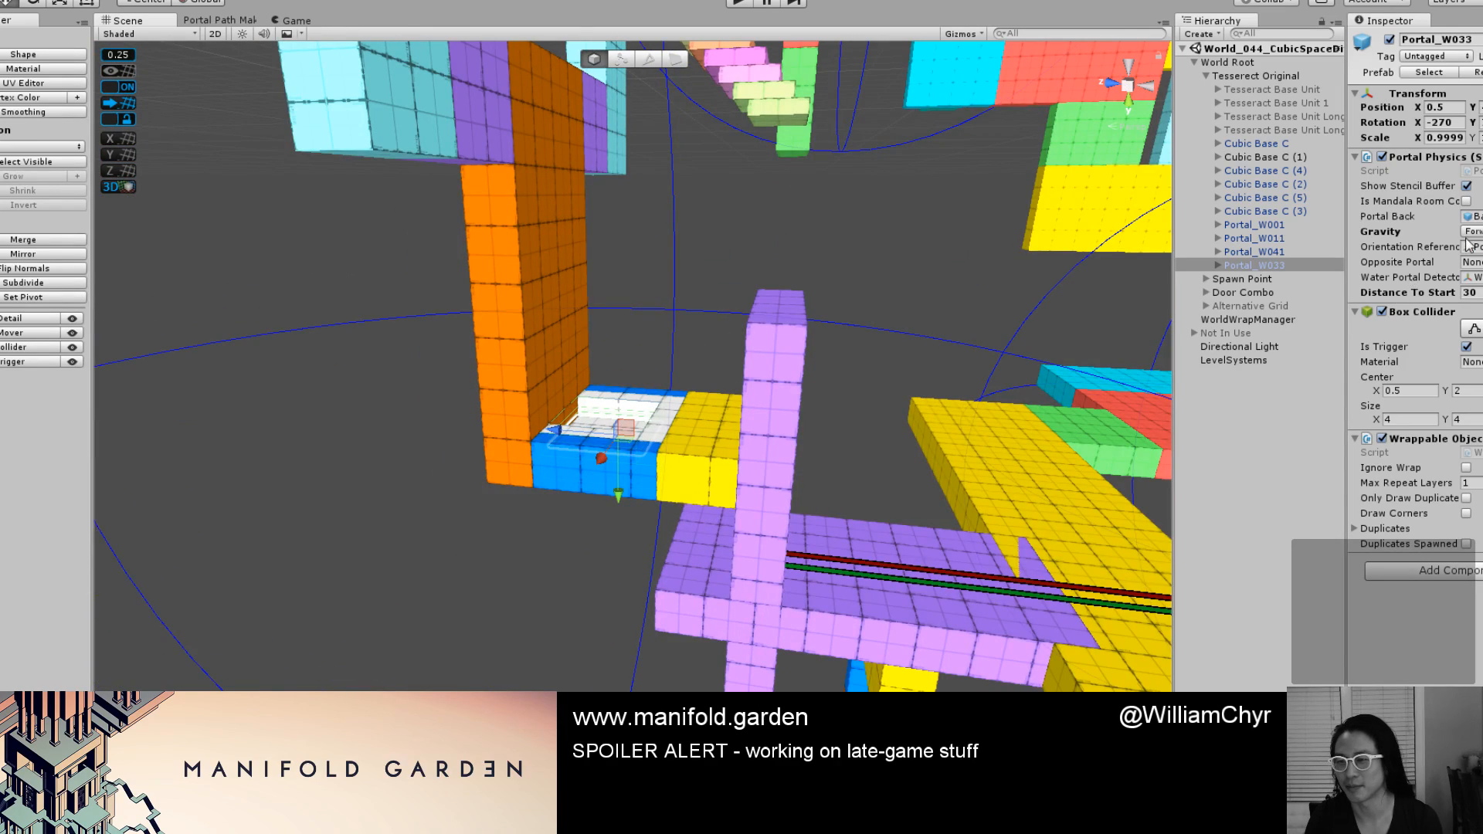
Examine Portal_W033's placement relative to the surrounding stairs, yellow beams and purple walkway.
alt+drag(596, 357, 768, 243)
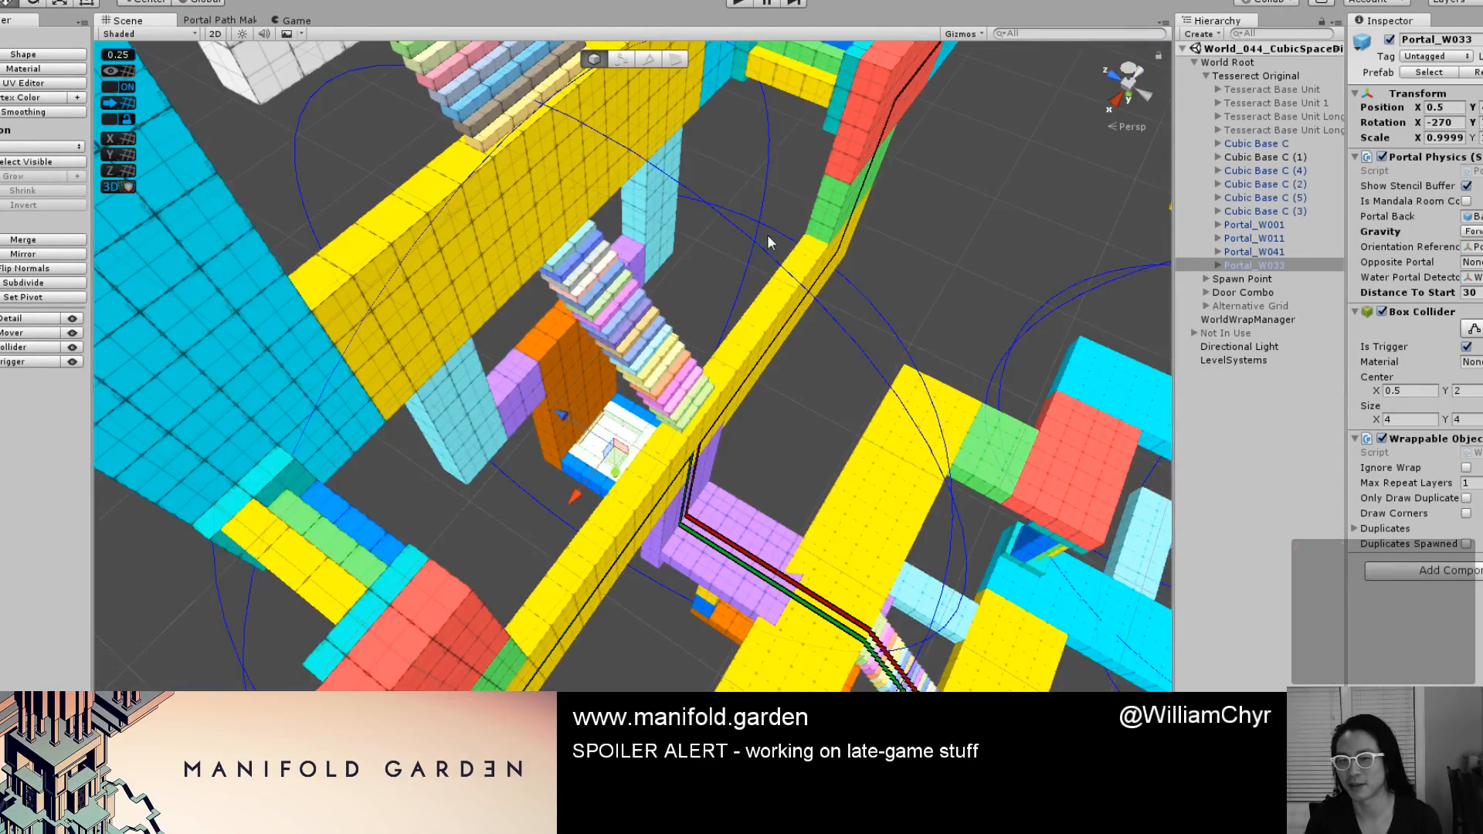
click(799, 220)
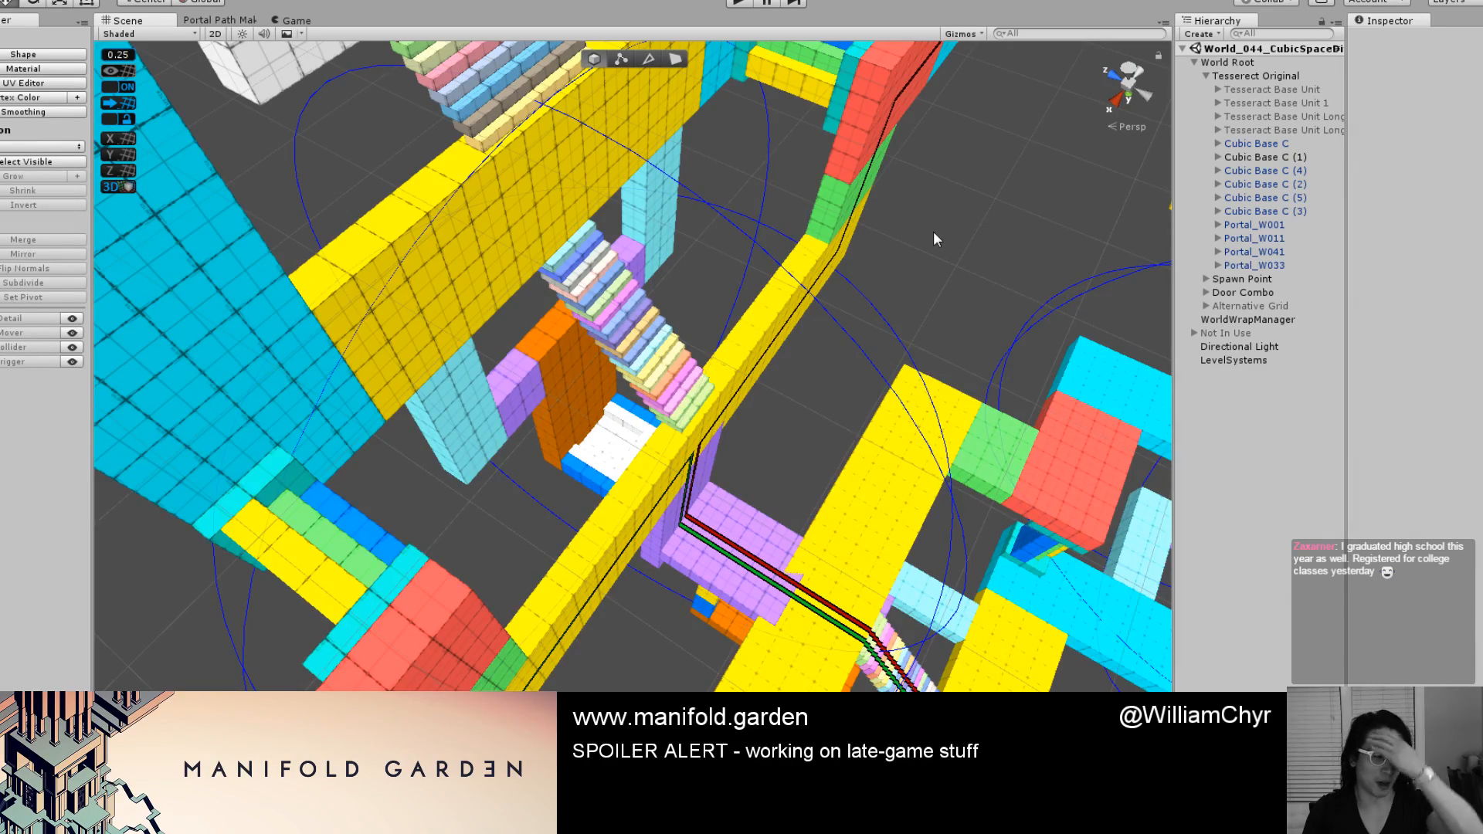
alt+drag(939, 244, 865, 249)
scroll(630, 462, up, 10)
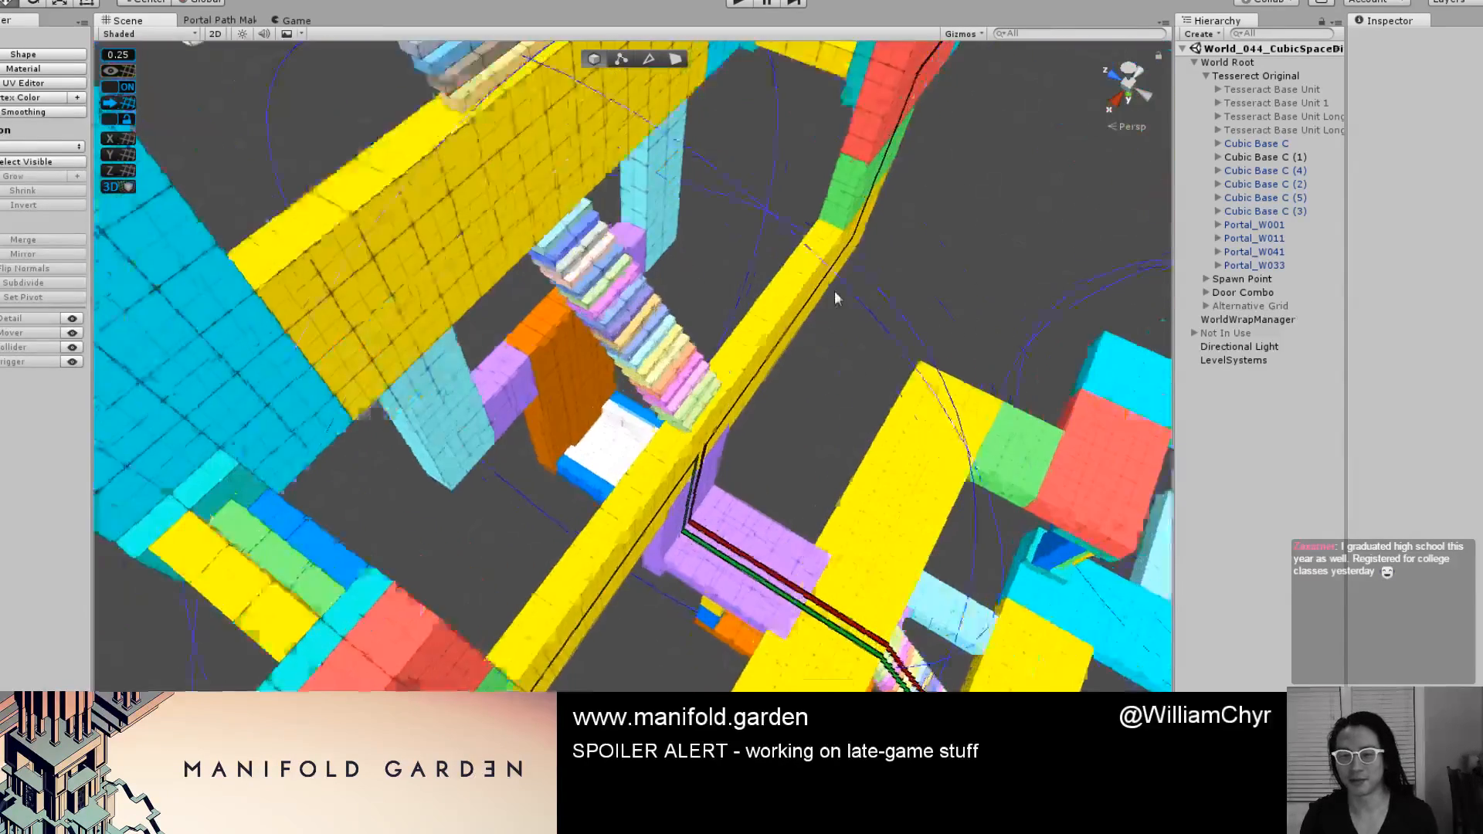
click(630, 462)
key(f)
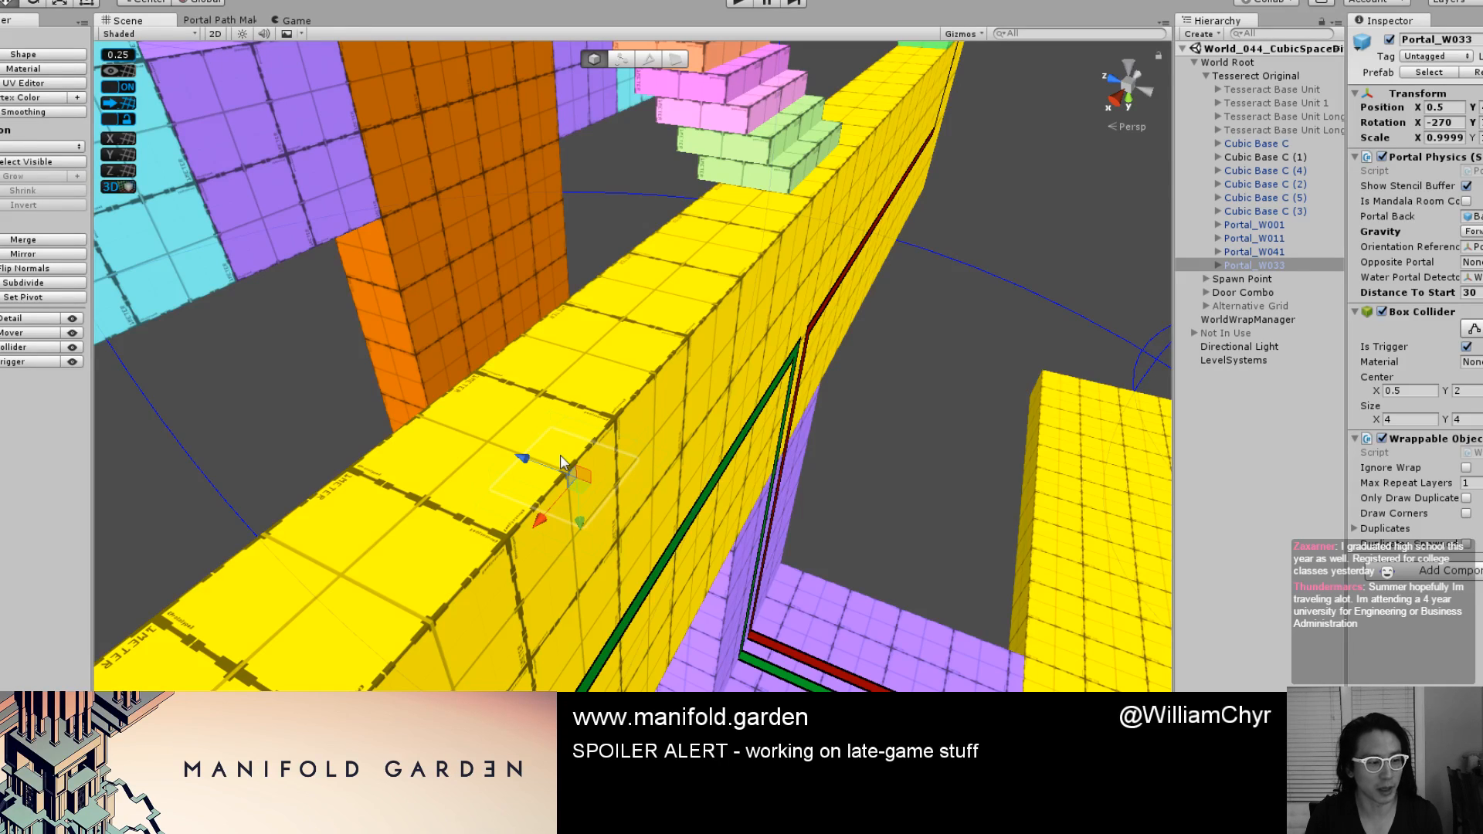
scroll(744, 409, down, 5)
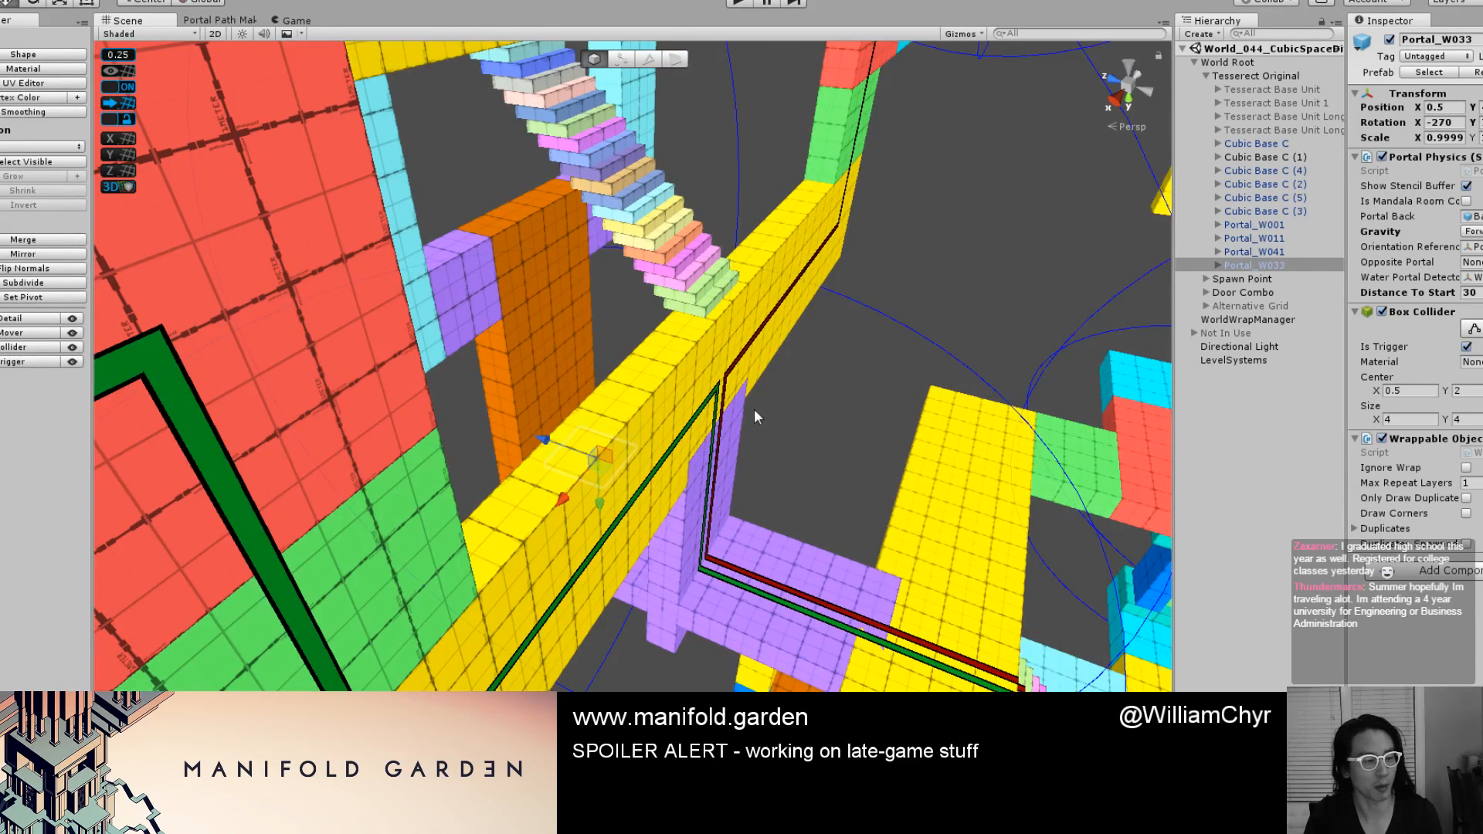
scroll(754, 405, up, 5)
alt+drag(748, 376, 665, 381)
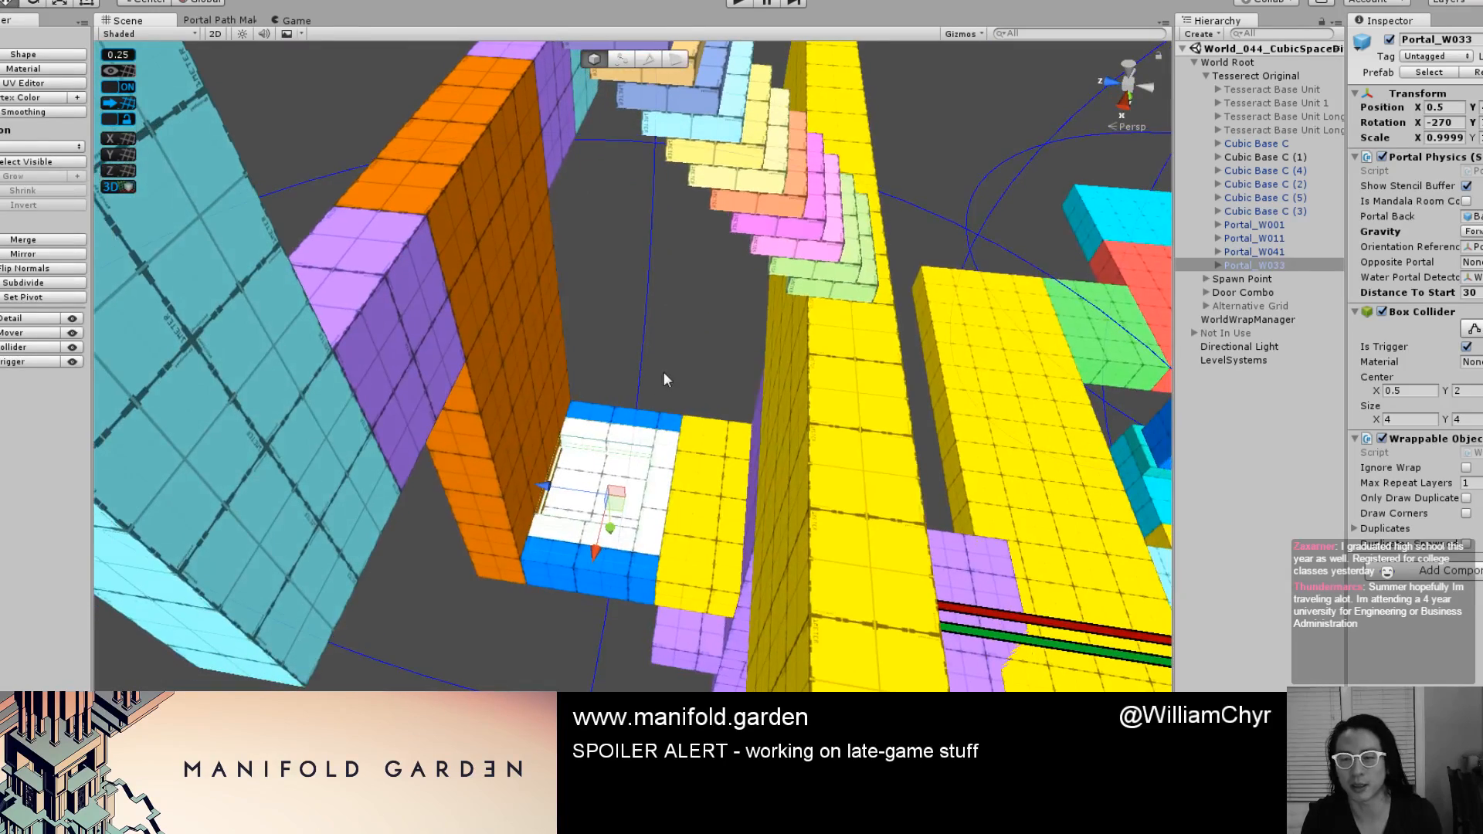
click(1309, 366)
double_click(1287, 269)
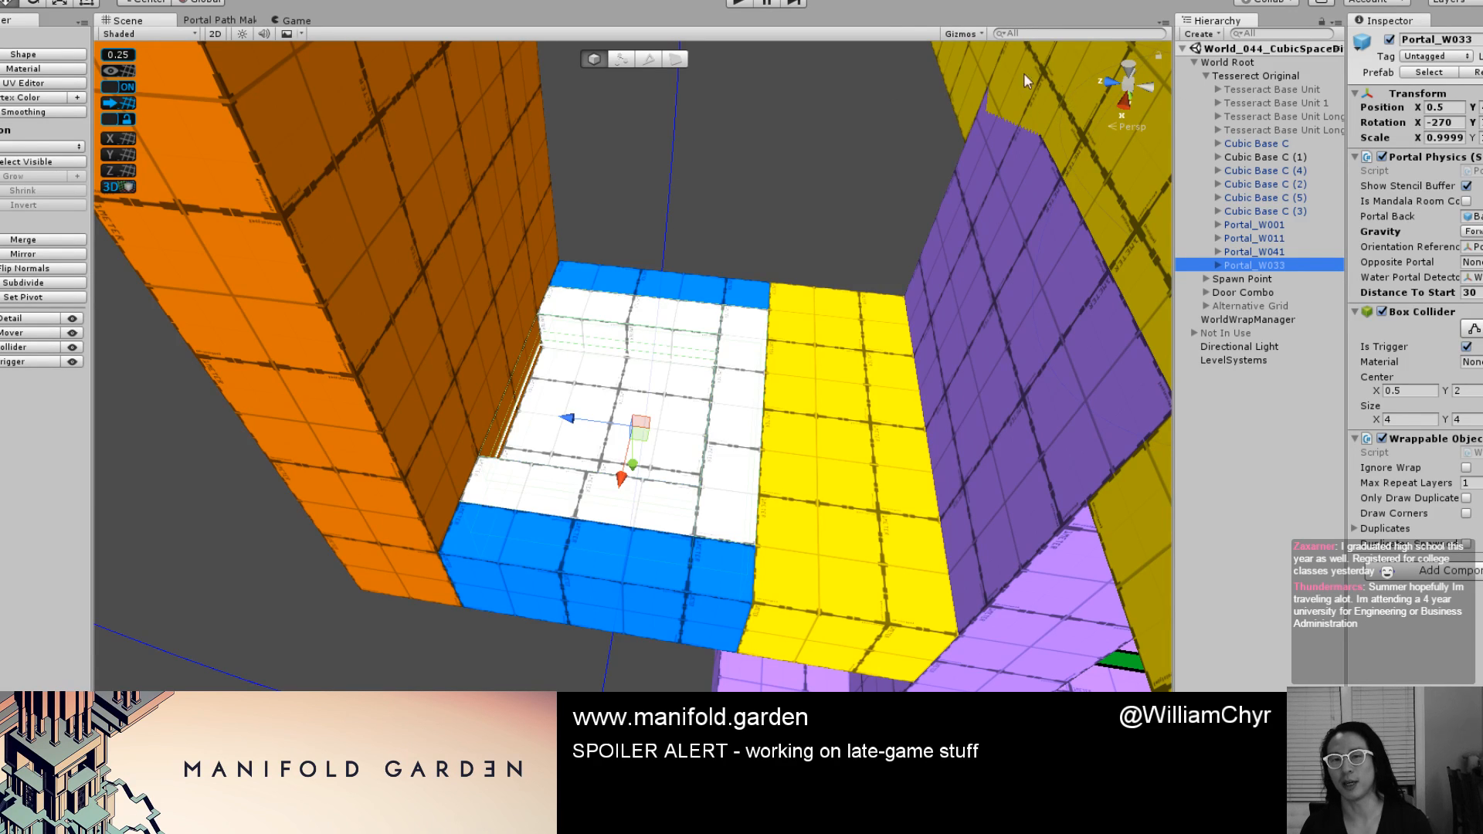
scroll(738, 160, down, 3)
alt+drag(738, 160, 1006, 280)
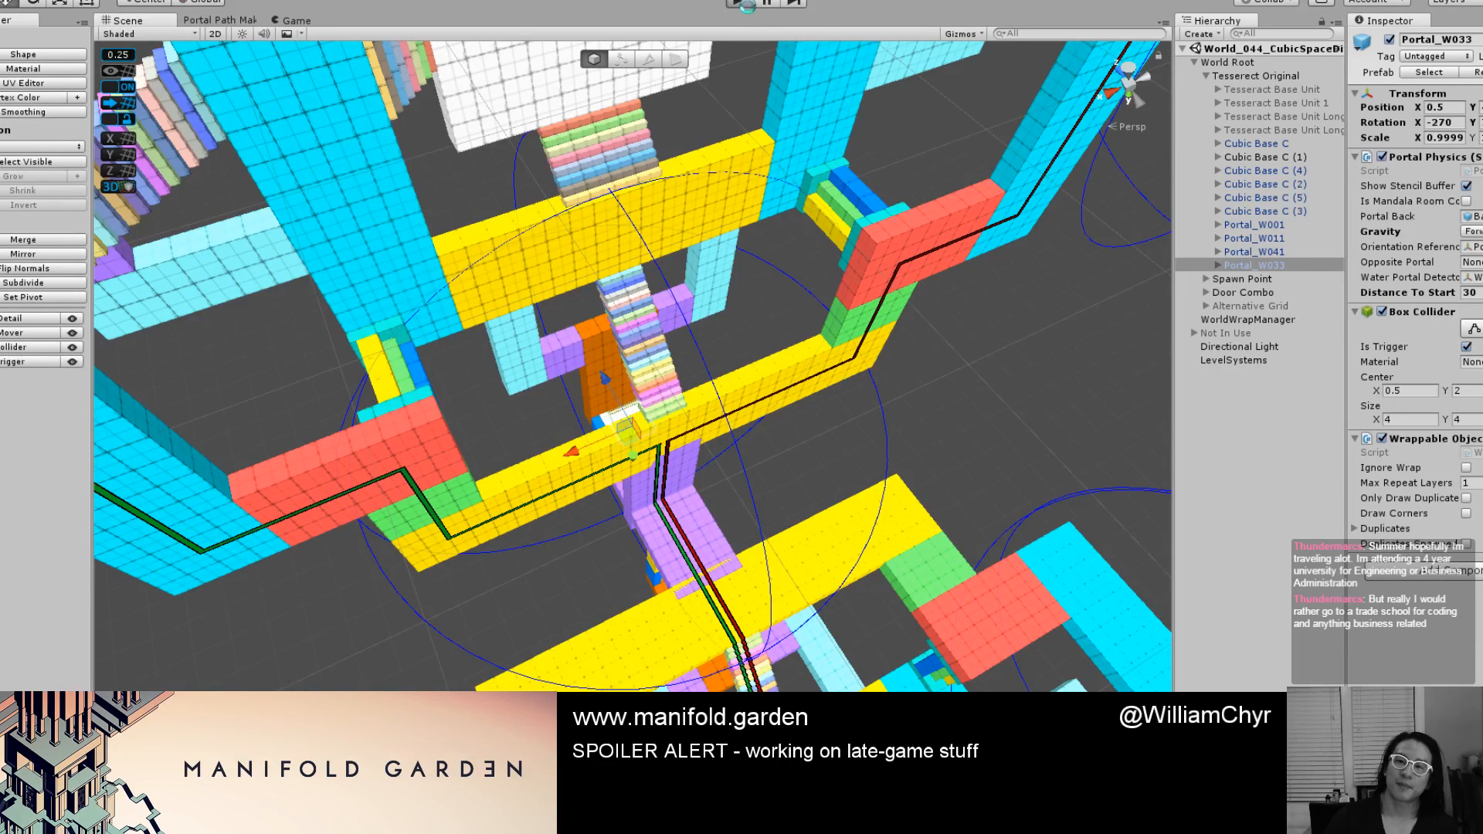
Run the World_044_CubicSpaceDivision scene in play mode.
click(744, 5)
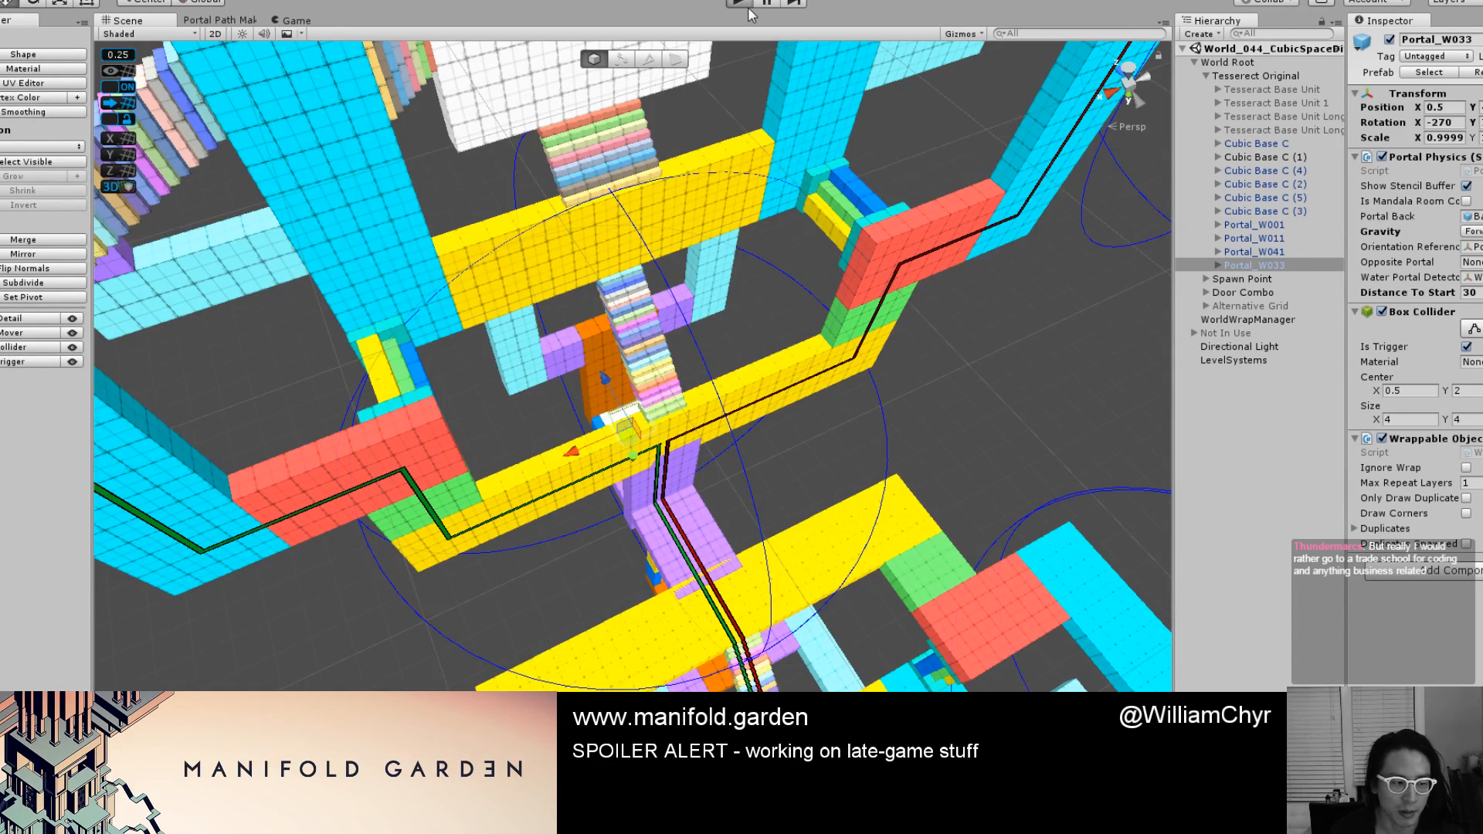
click(747, 6)
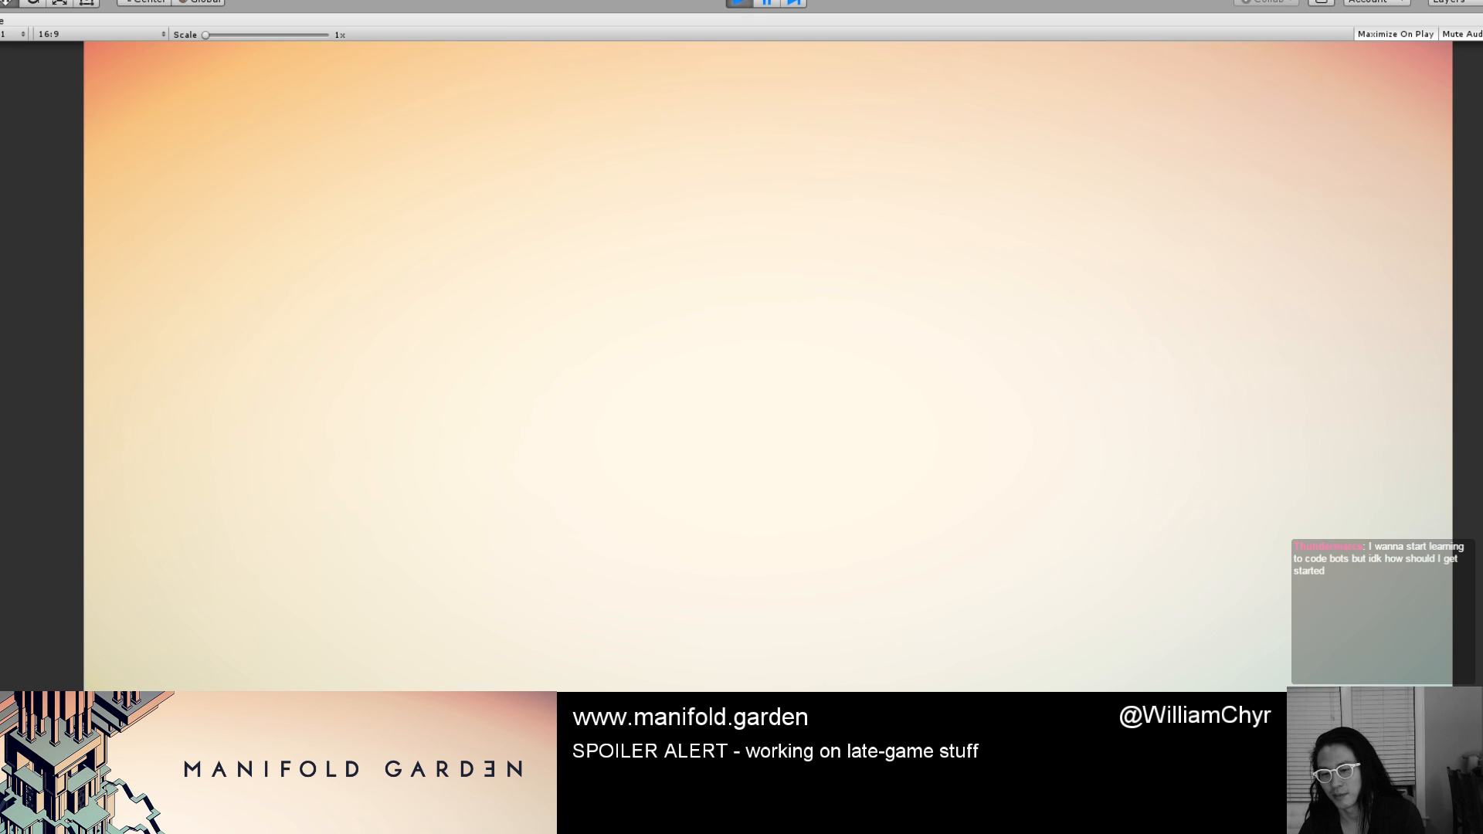
Switch to the web browser and search Google for "youtube invented when?" in a new tab.
mouse_move(895, 819)
click(992, 738)
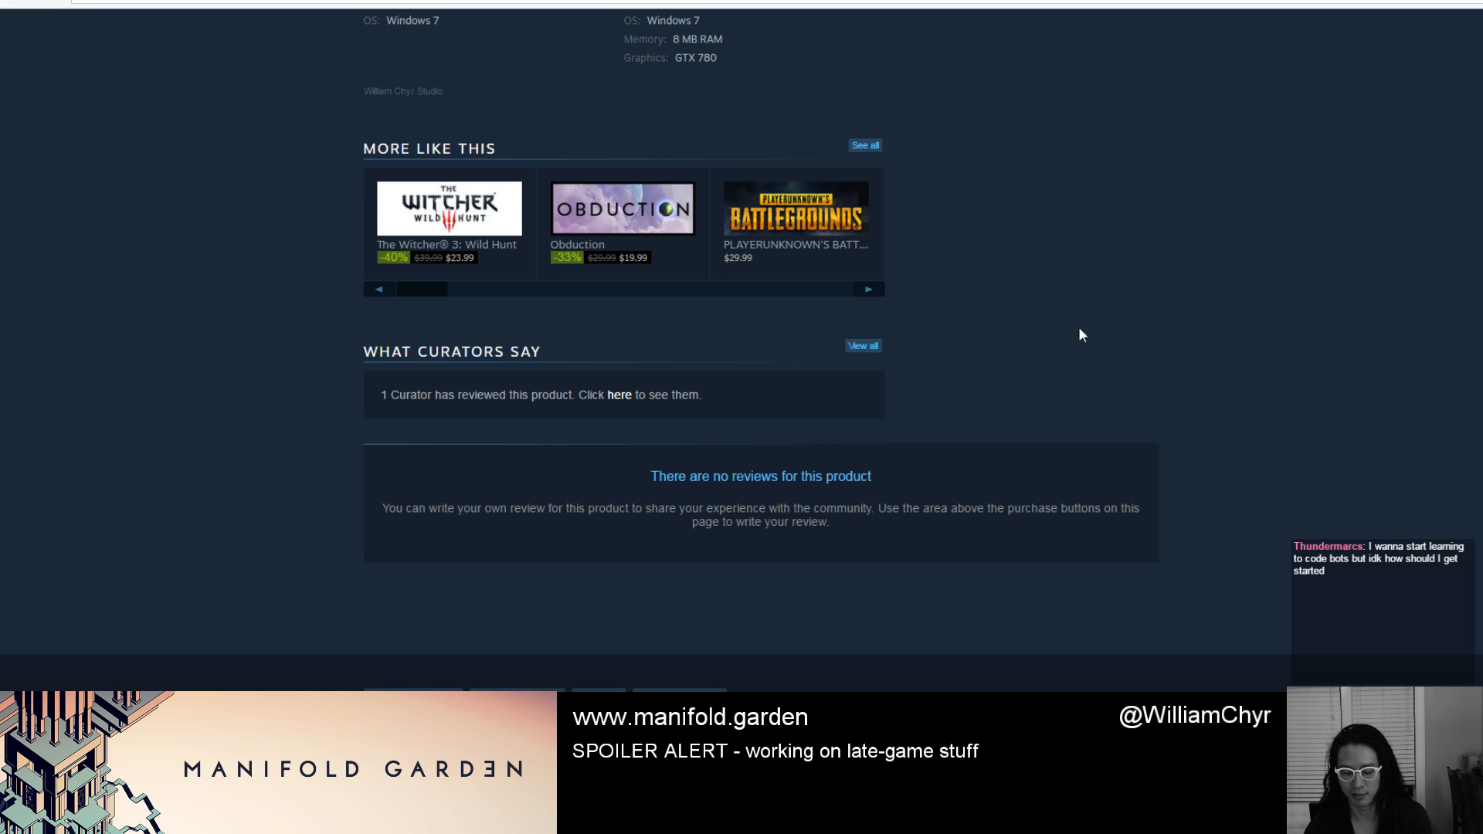
key(ctrl+t)
text(youtube ine)
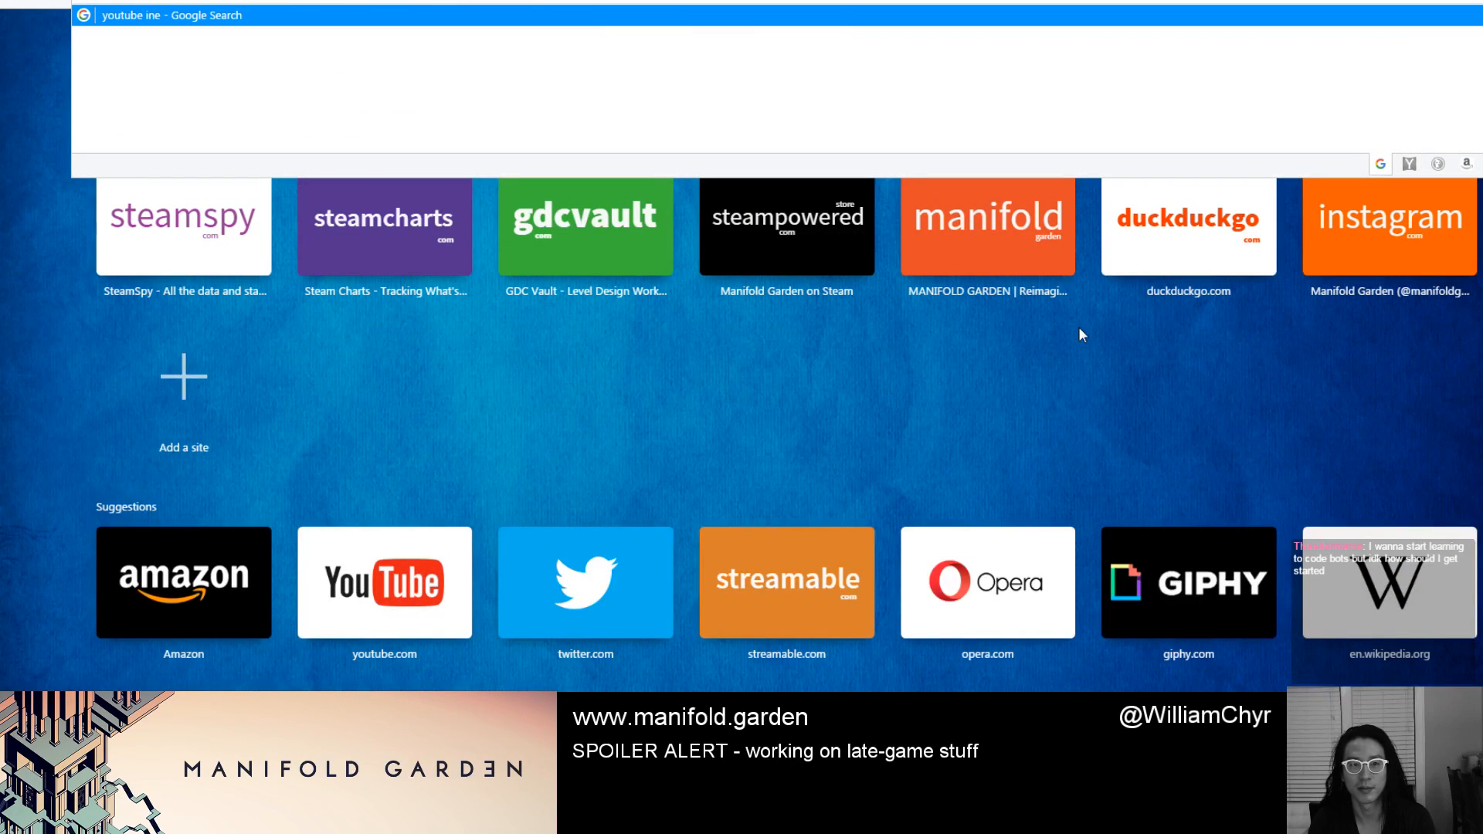
key(BackSpace)
text(verted sphere)
key(Return)
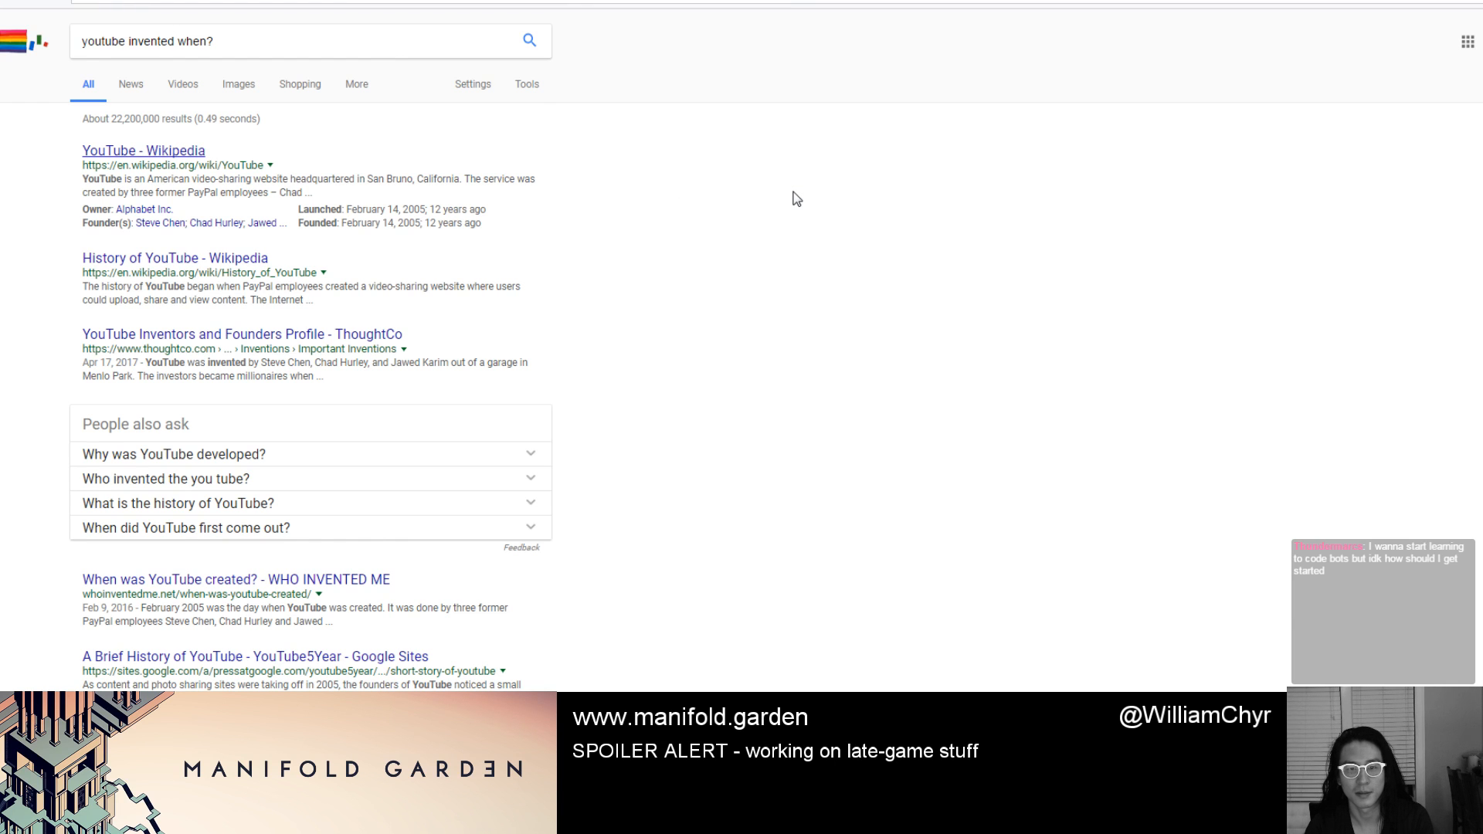
Skim the Wikipedia article on YouTube down to its company history, and return to Unity.
scroll(753, 267, down, 8)
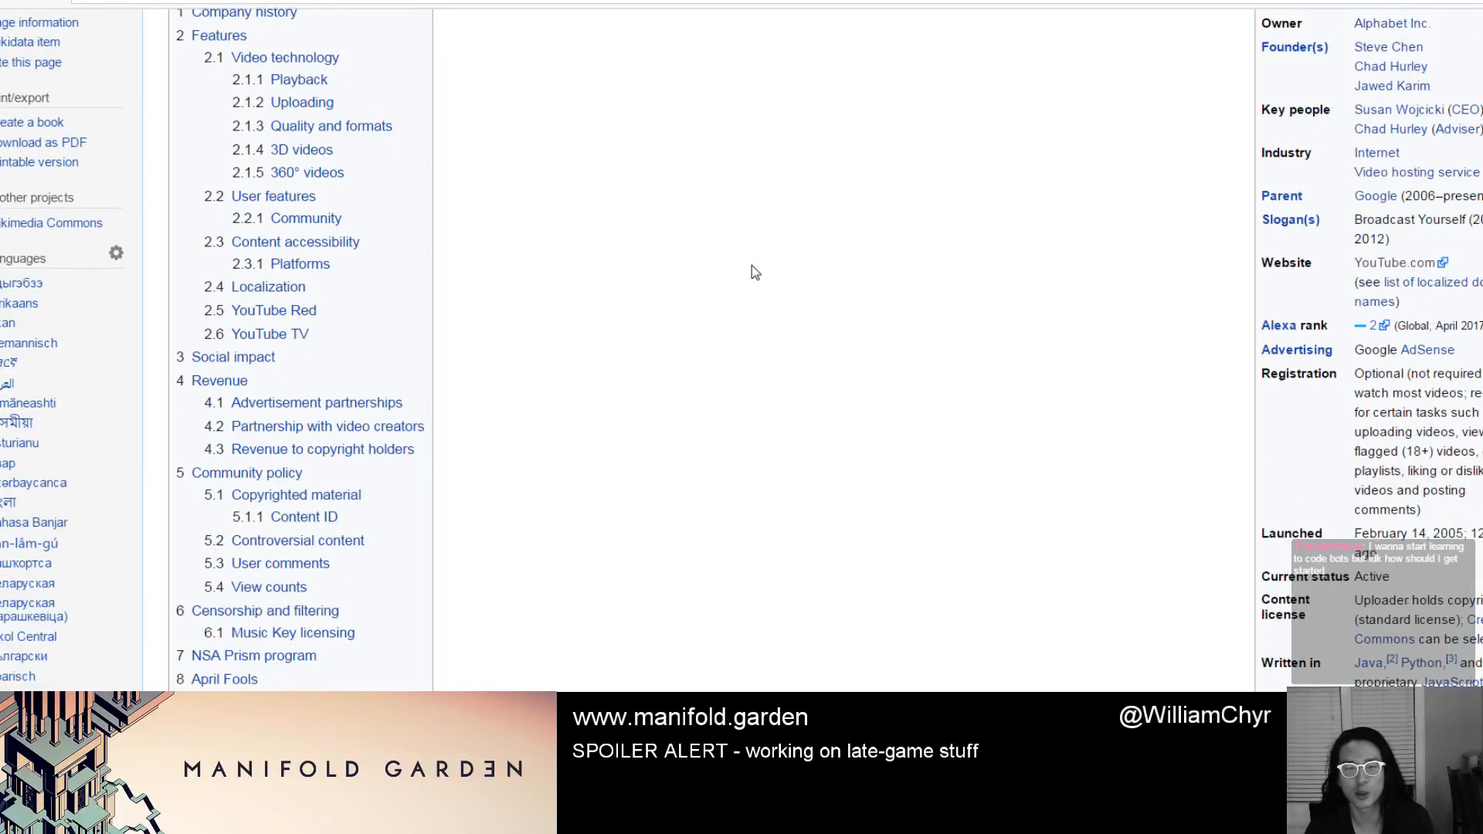
scroll(752, 266, down, 3)
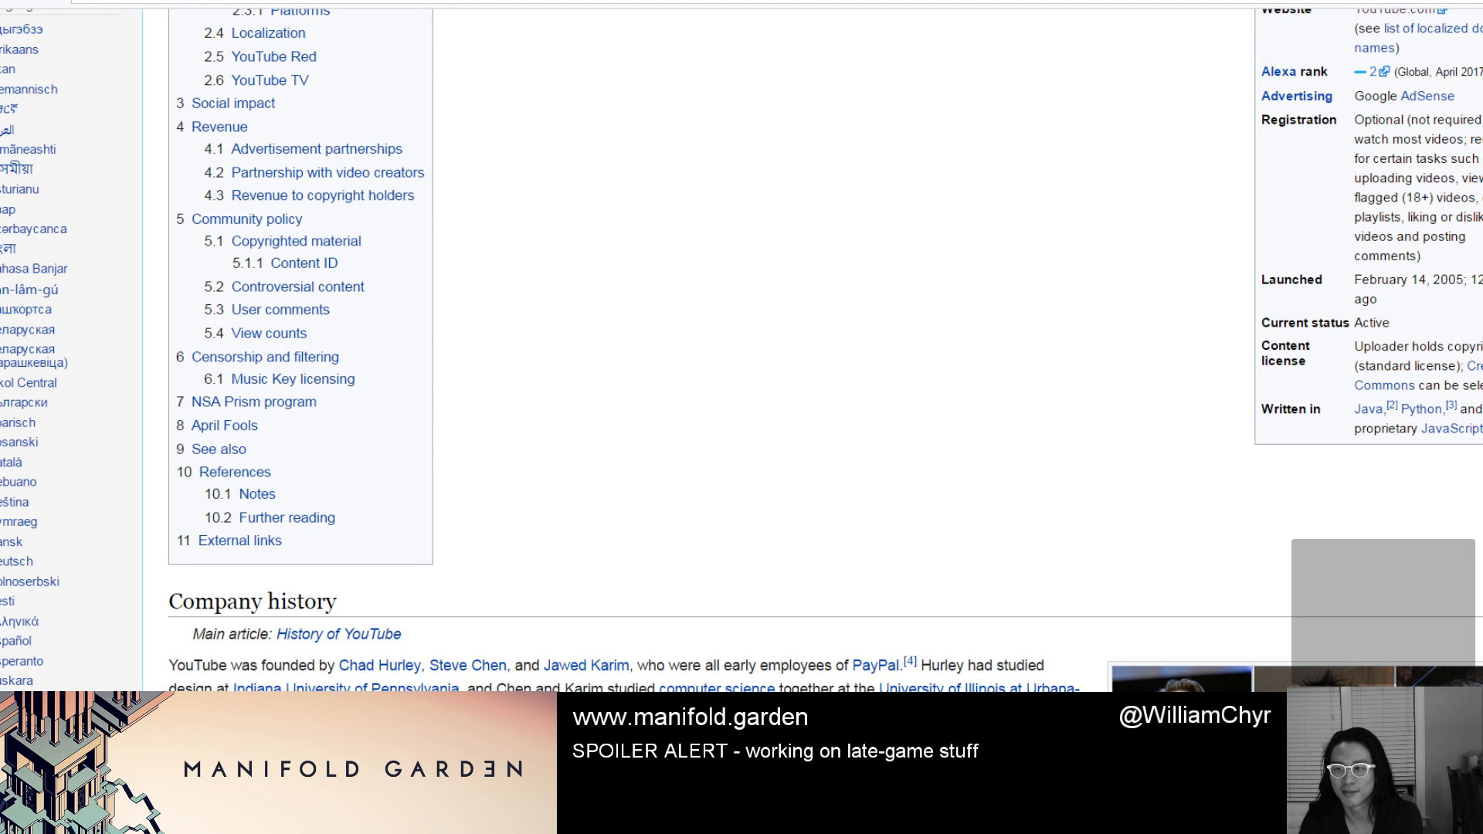
click(1463, 2)
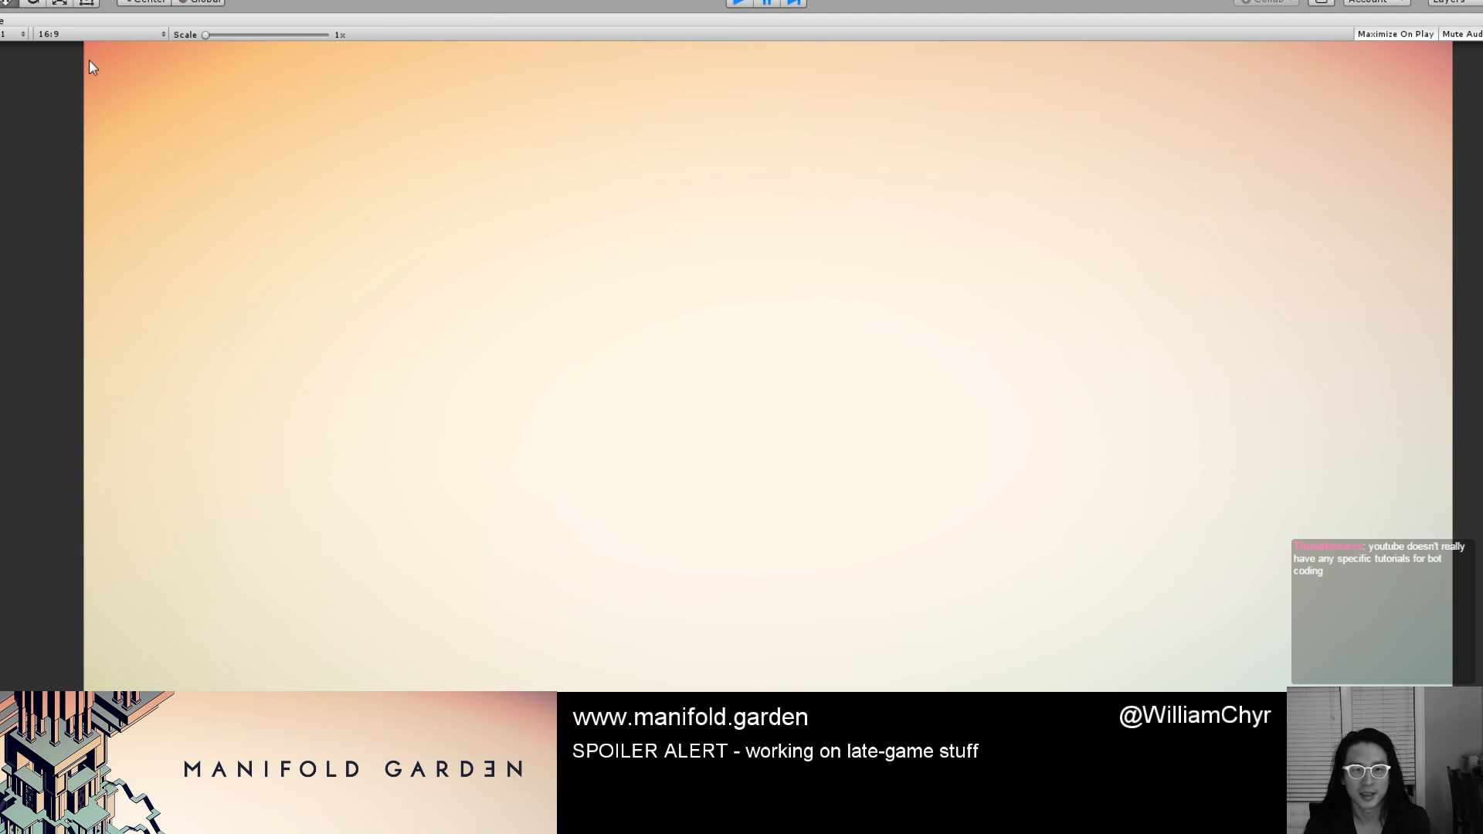
Leave play mode and bind the portal references on the Level Systems component of the LevelSystems object.
key(ctrl+p)
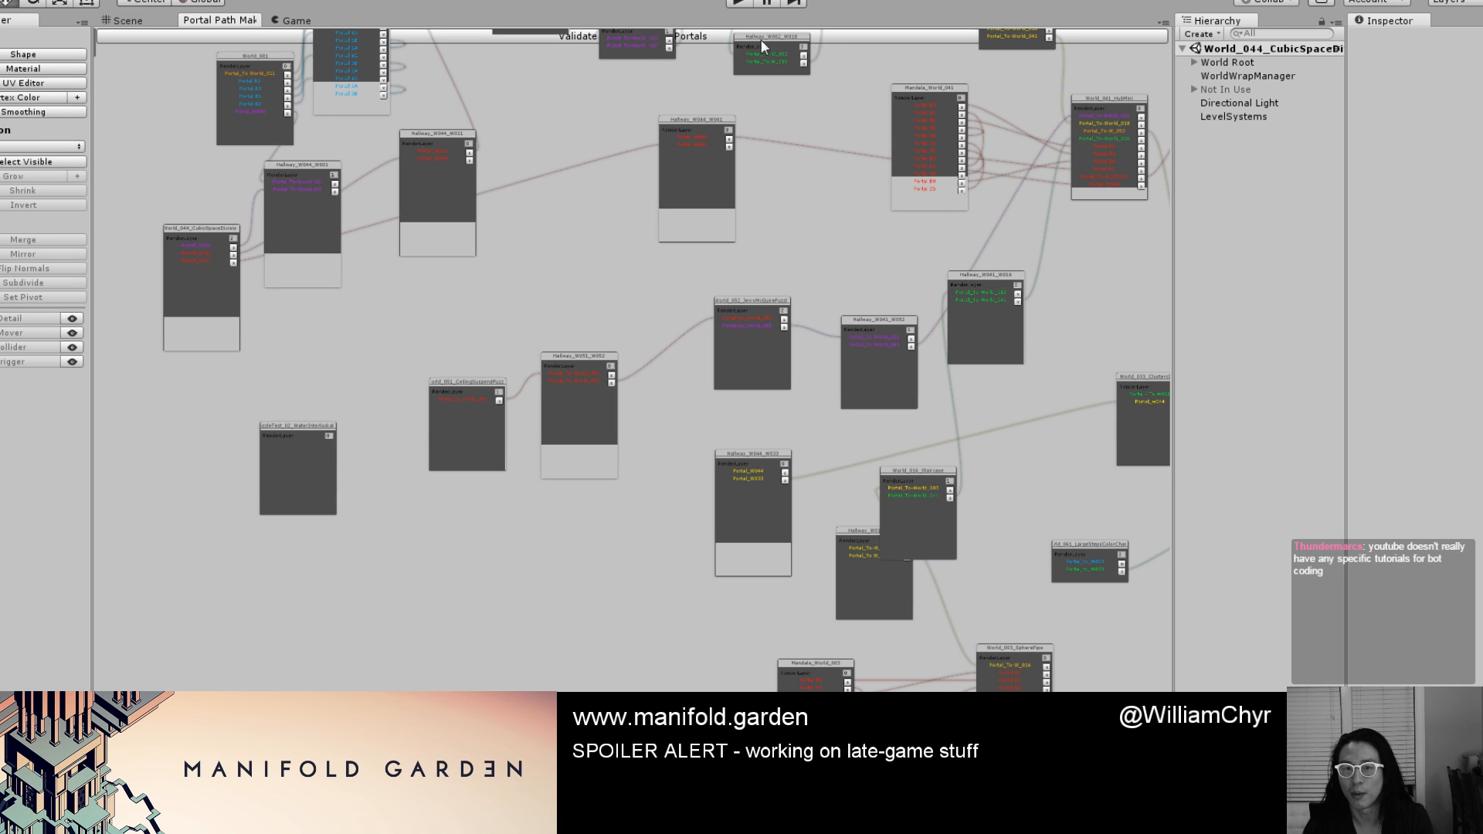
click(1239, 117)
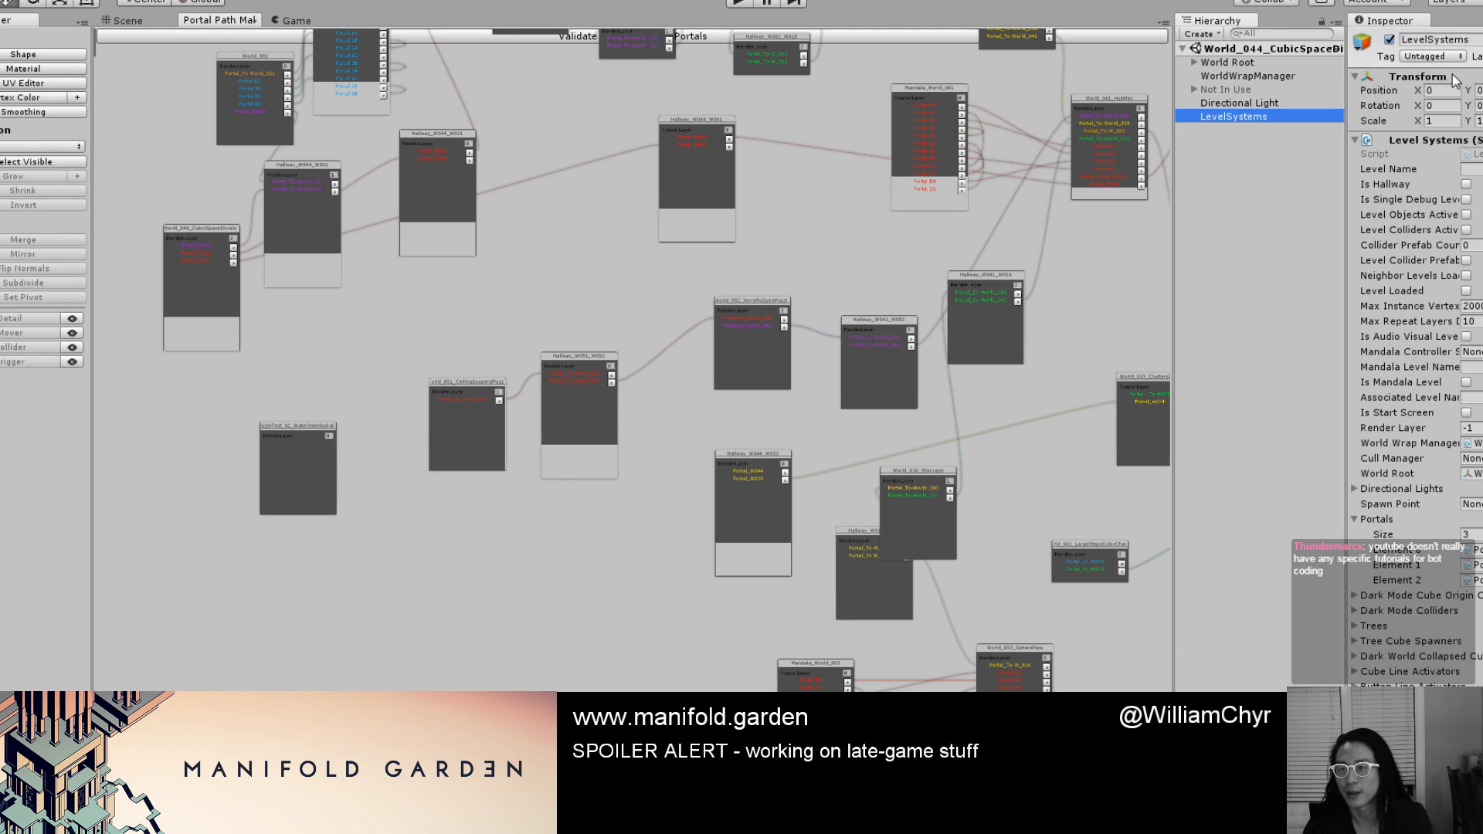
right_click(1436, 147)
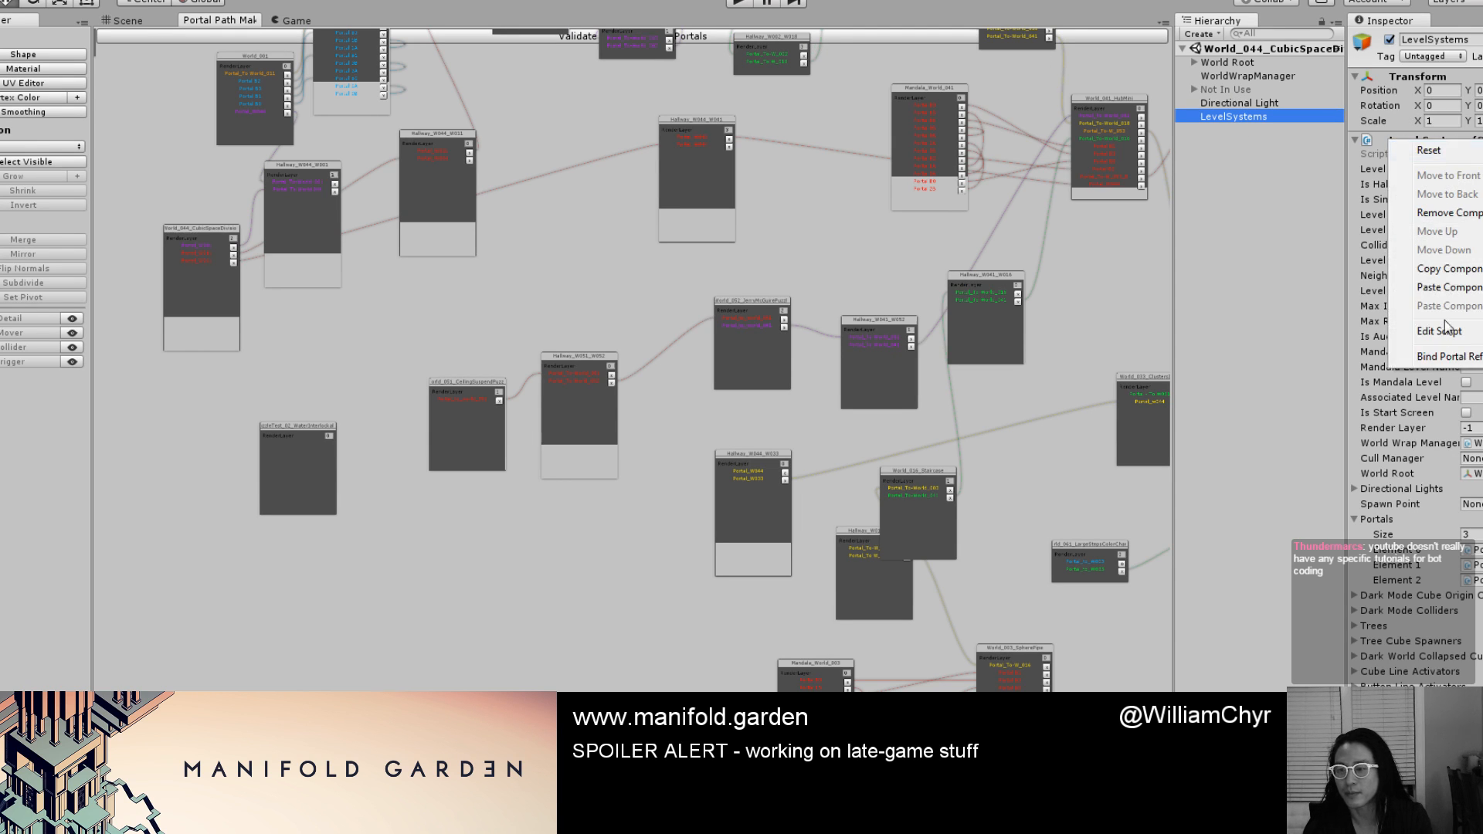
click(1443, 359)
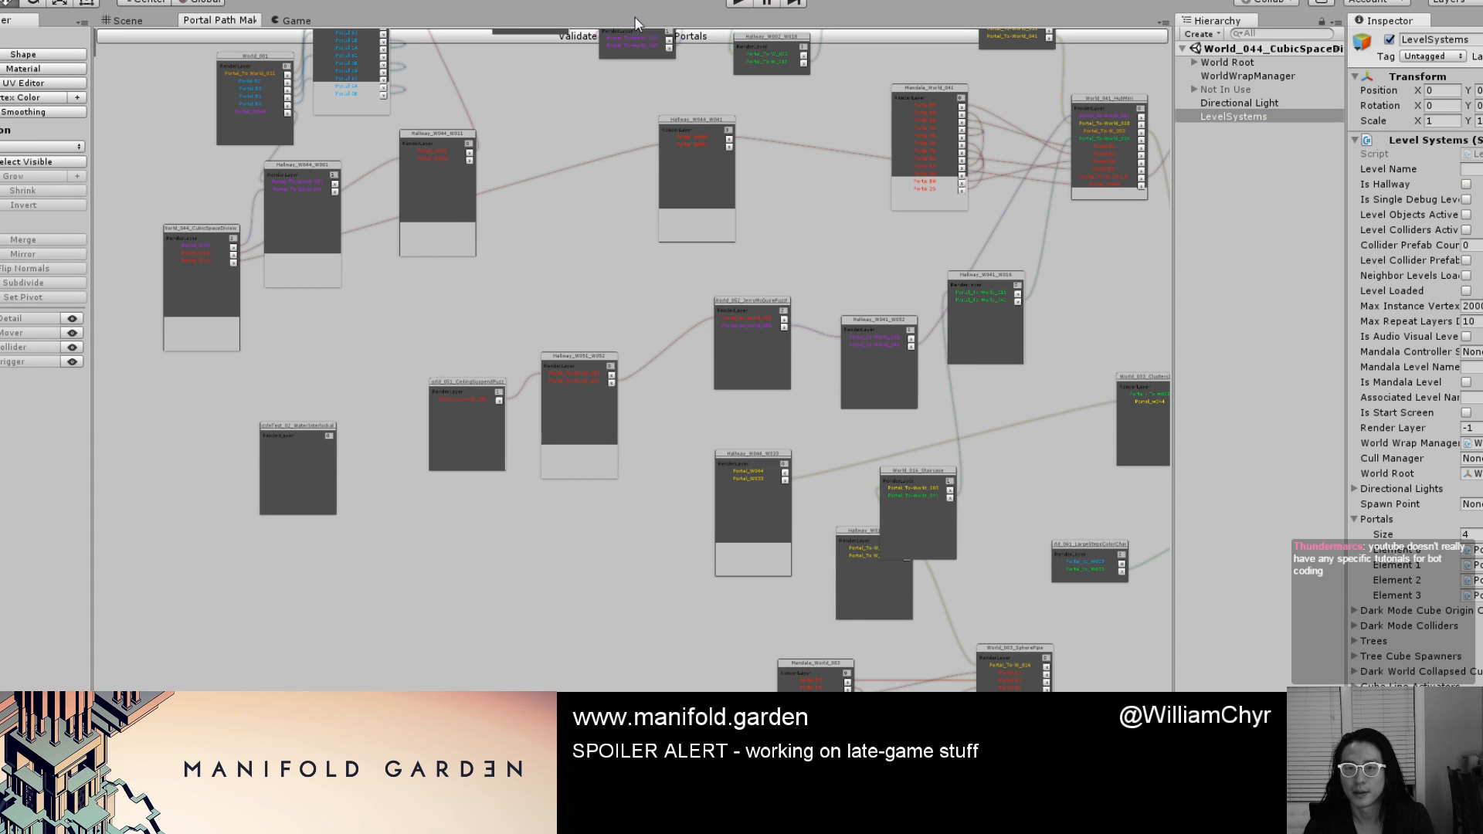
In the portal path map, link Portal_W033 of World_044_CubicSpaceDivision to Portal_W044 of Hallway_W044_W033.
middle_drag(538, 199, 567, 396)
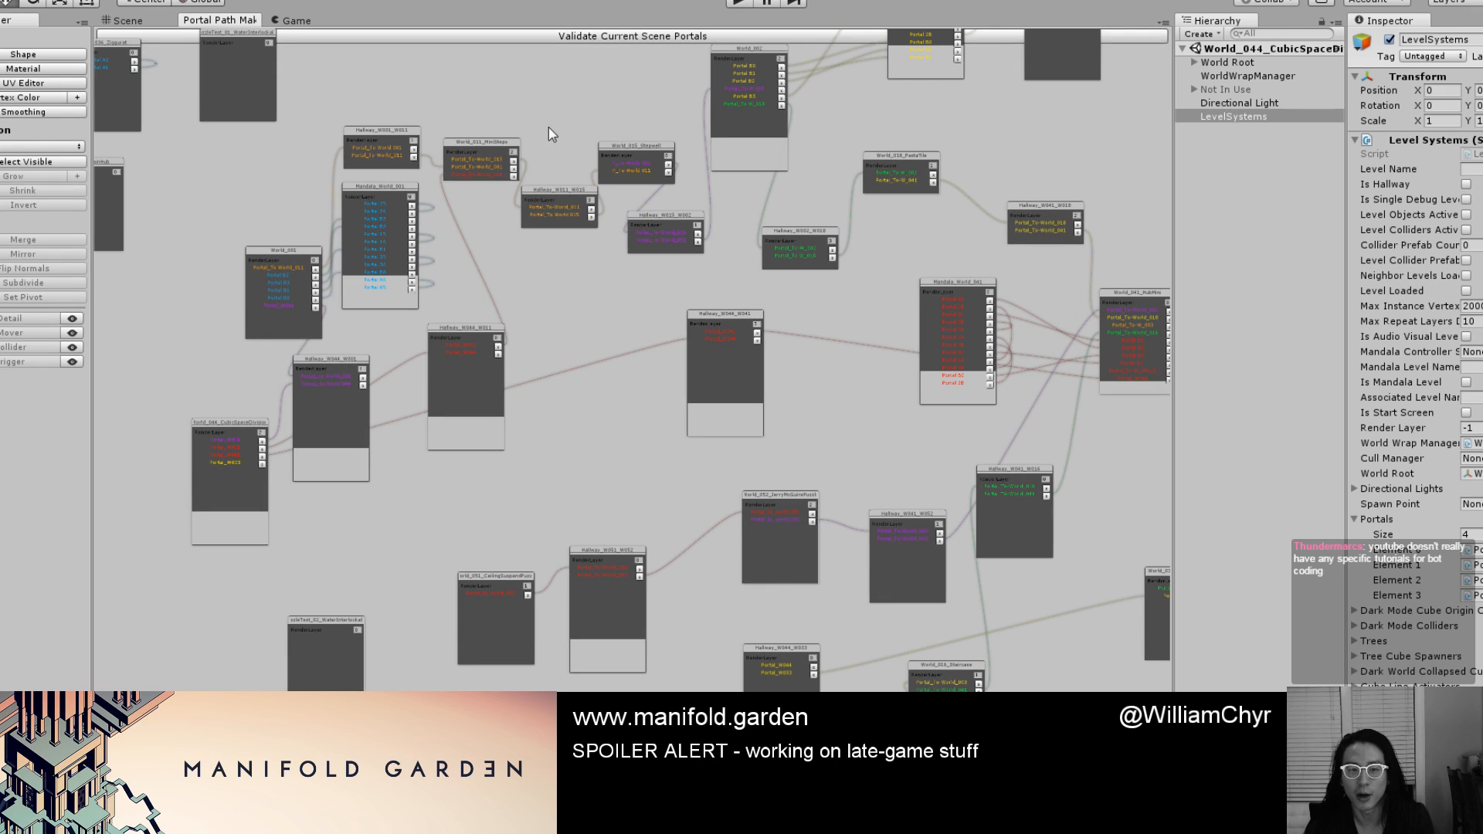
scroll(312, 587, up, 5)
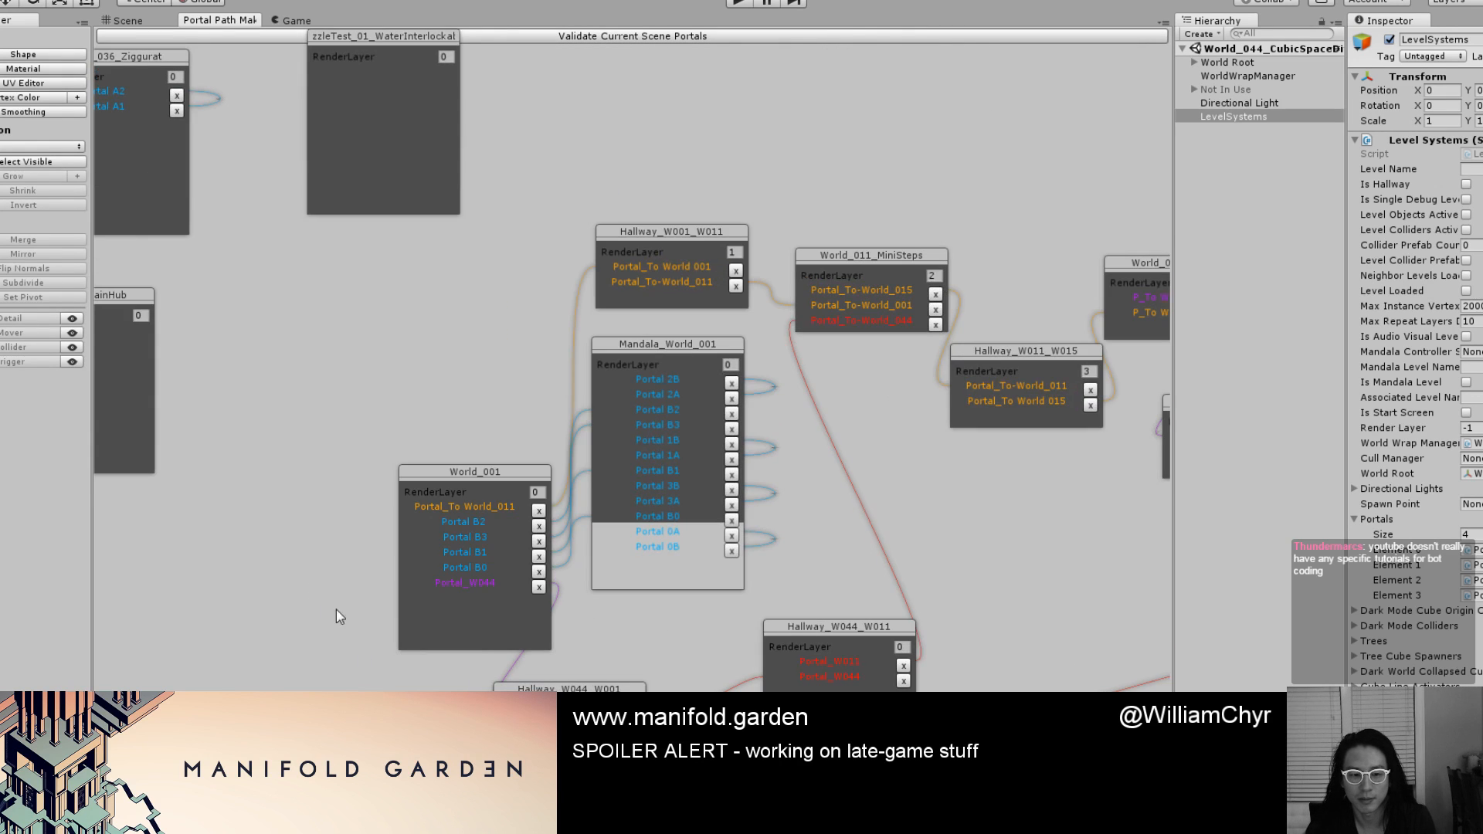
middle_drag(415, 602, 238, 326)
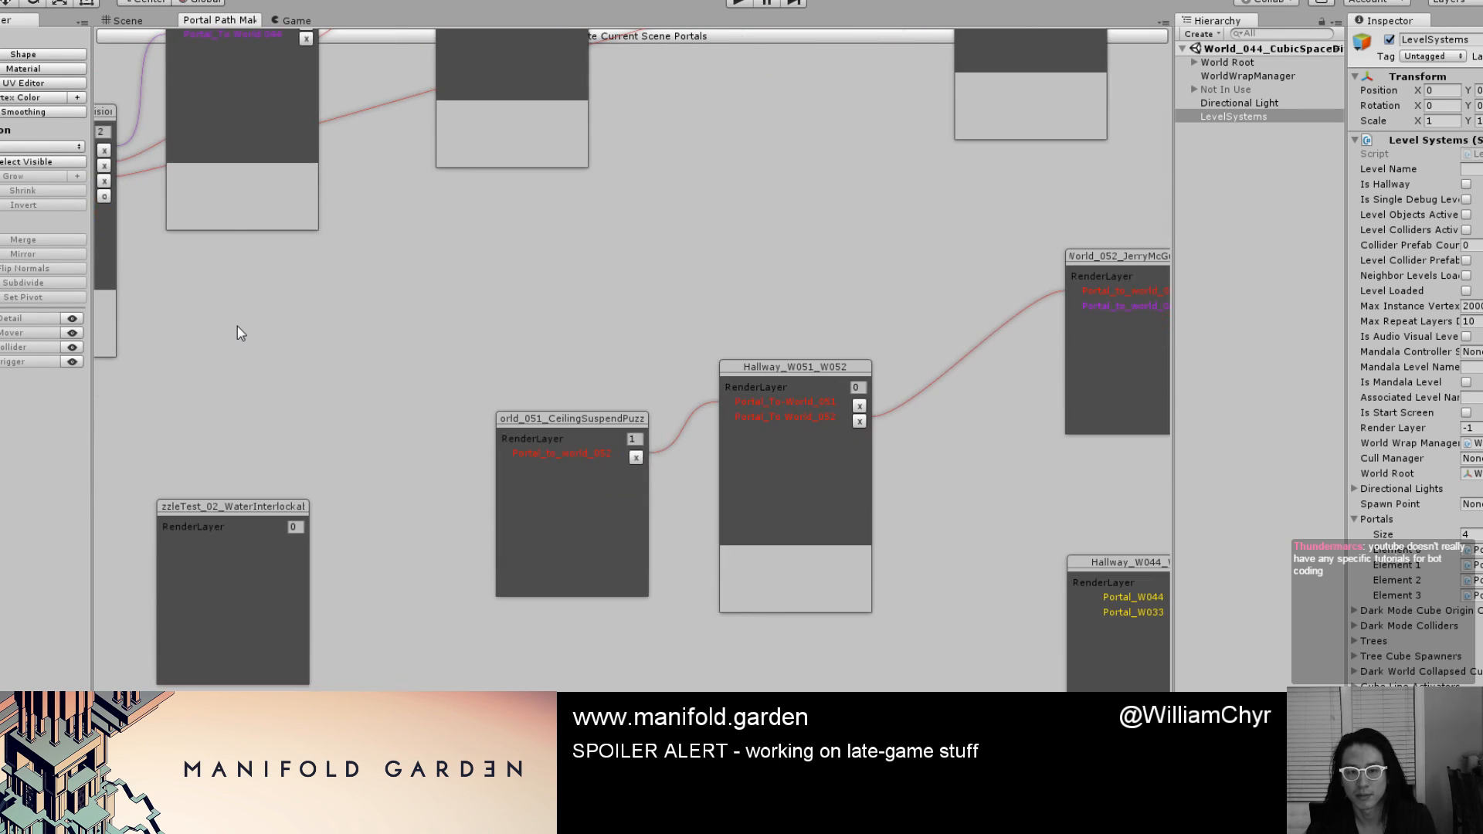
scroll(363, 324, down, 3)
scroll(363, 324, up, 3)
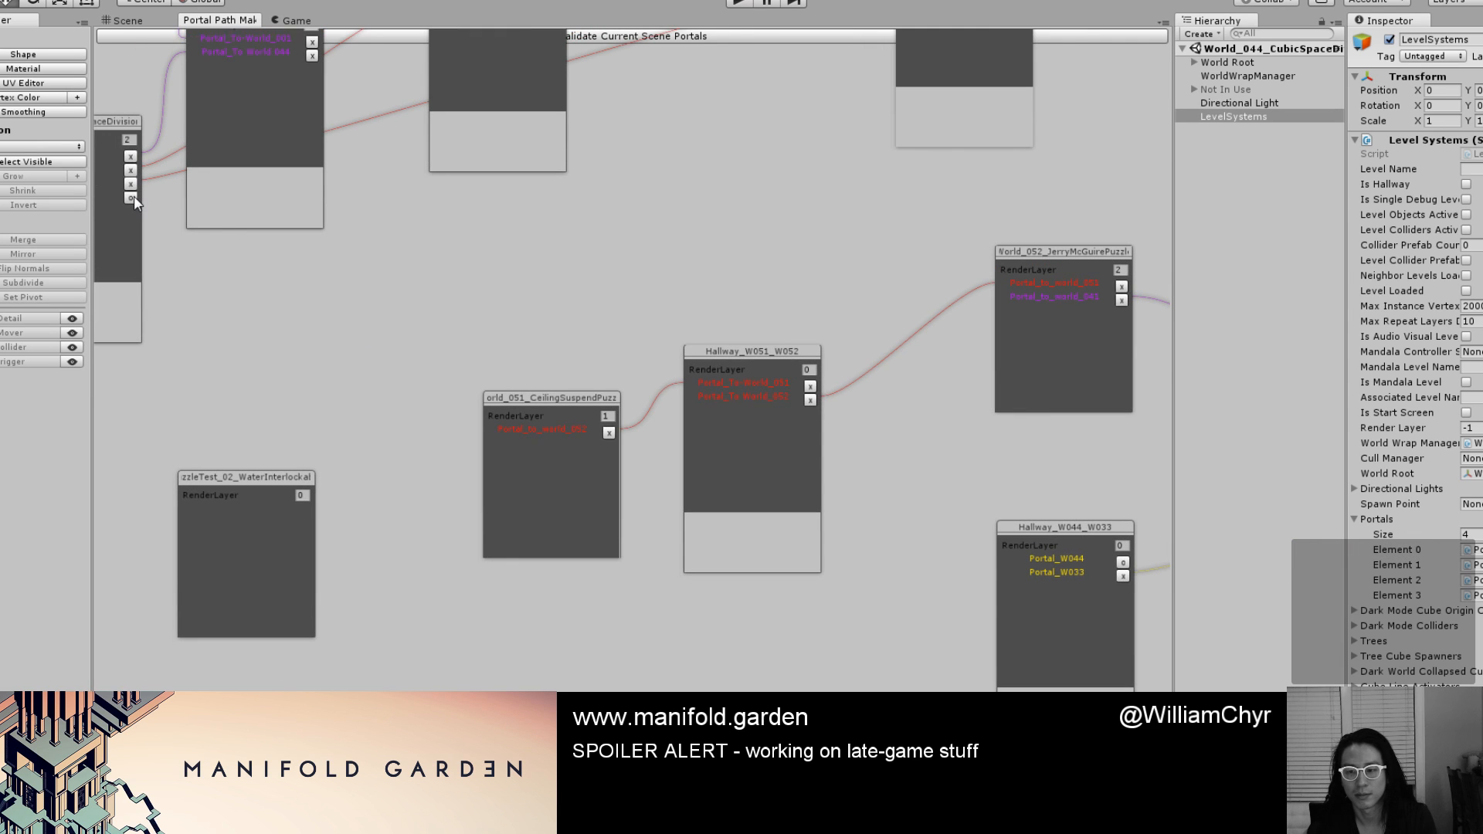
drag(133, 196, 1074, 564)
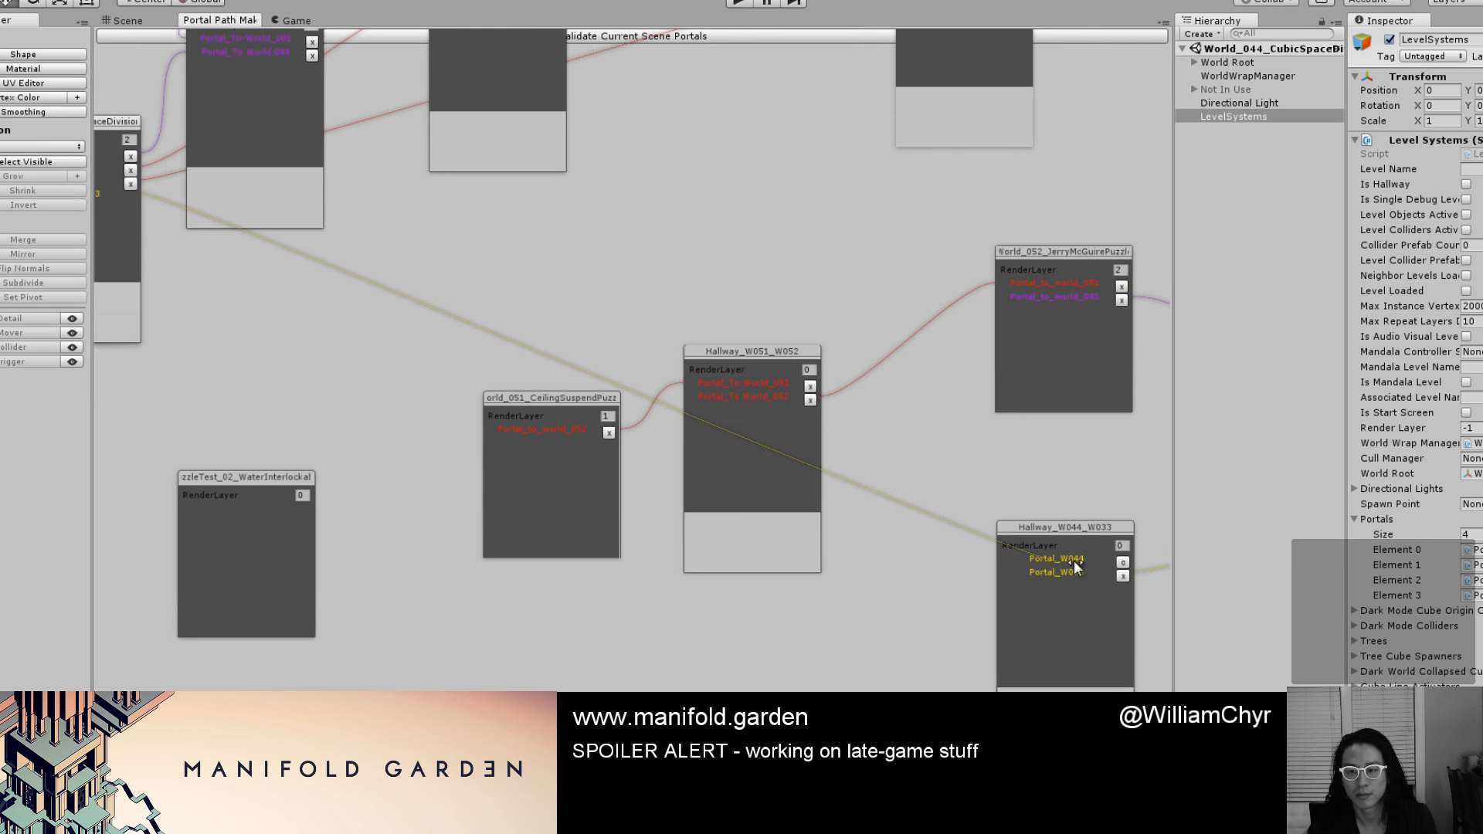
click(1123, 563)
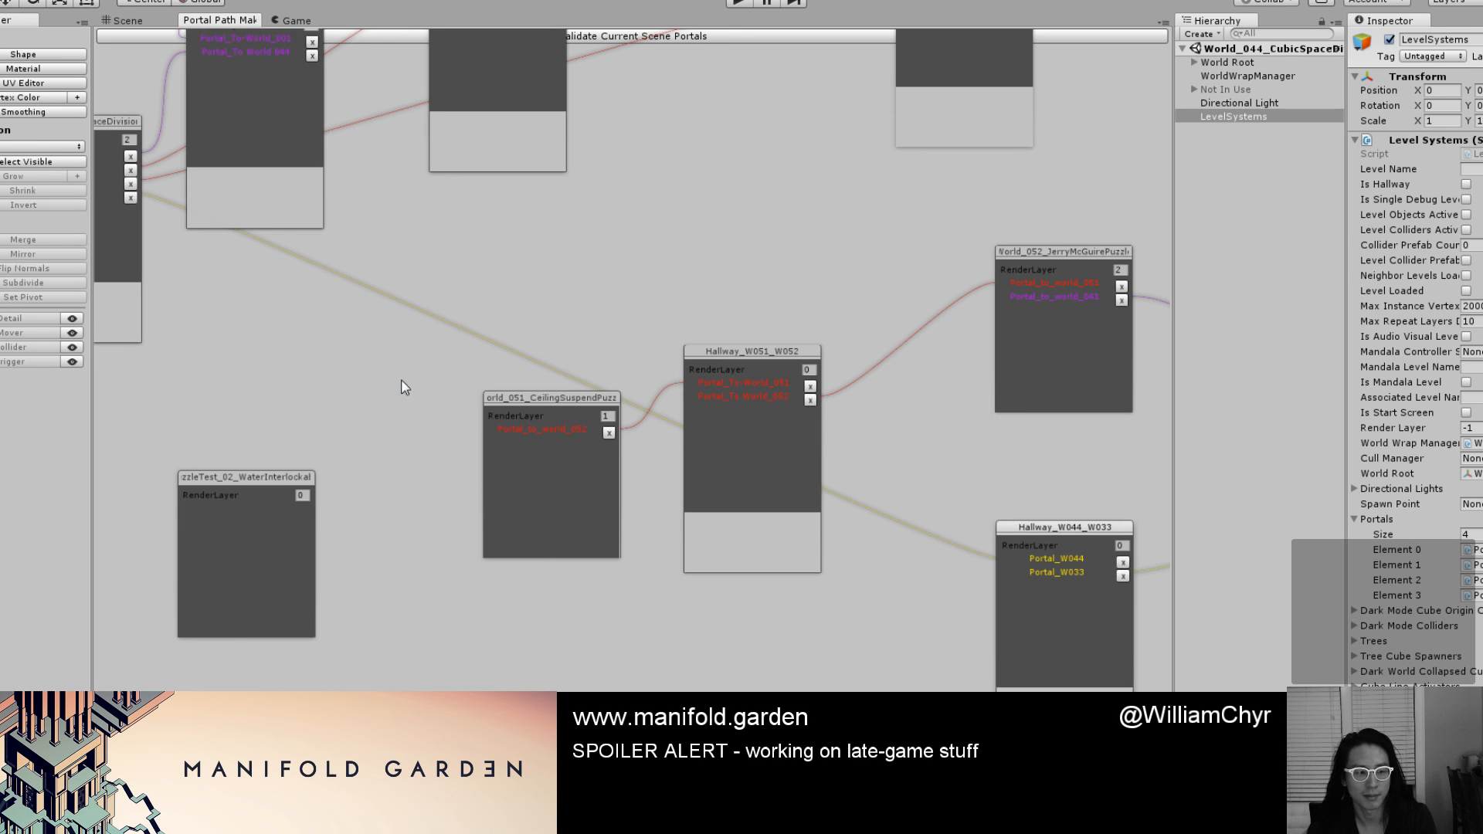
Check the portal links from World_044_CubicSpaceDivision through Hallway_W044_W033 to World_033_ClustersInTheAir in the portal map.
middle_drag(415, 398, 574, 557)
drag(269, 278, 283, 406)
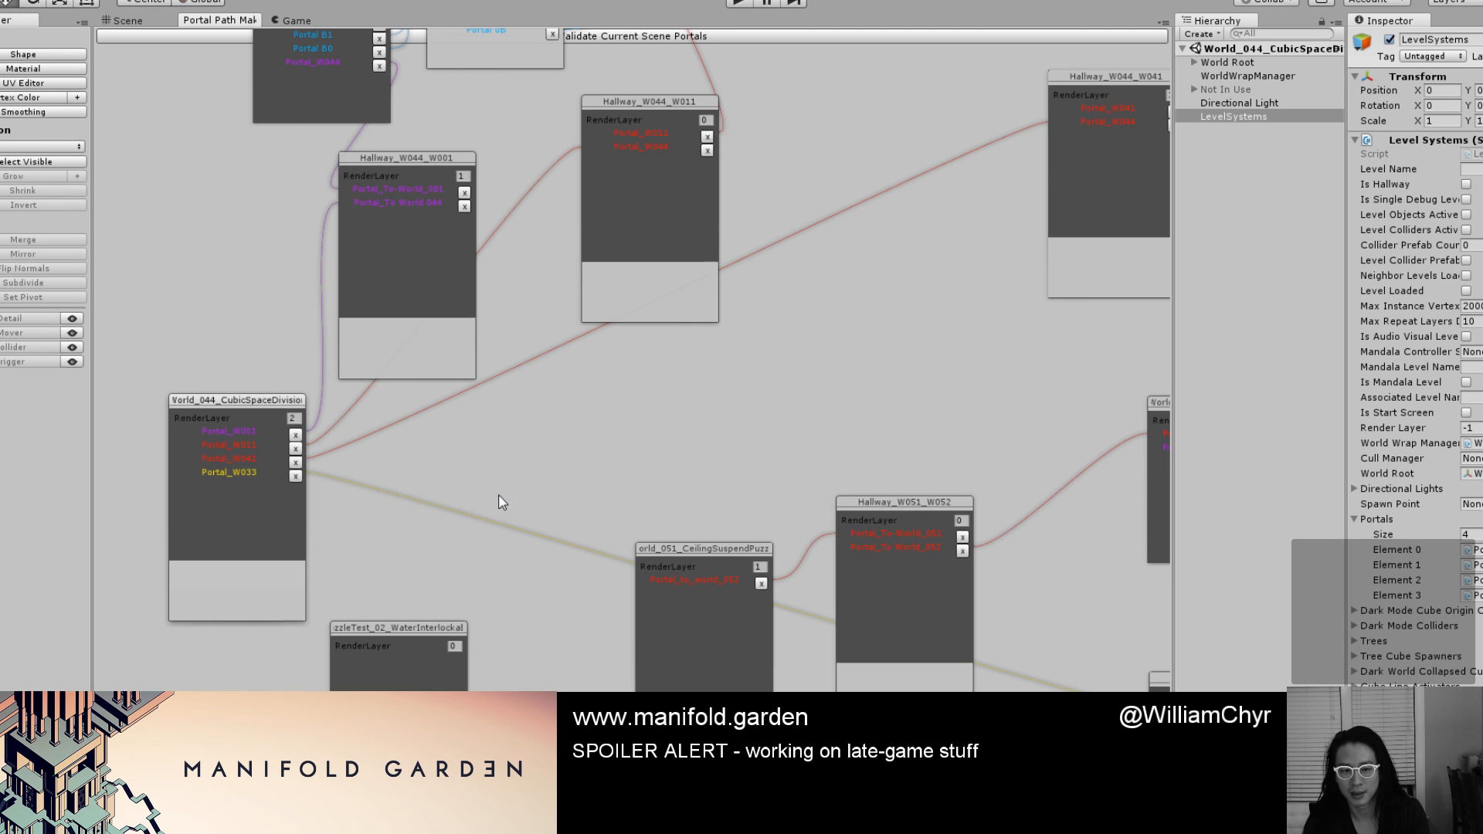
middle_drag(453, 451, 257, 390)
middle_drag(813, 468, 542, 422)
middle_drag(735, 496, 463, 480)
middle_drag(1000, 523, 652, 473)
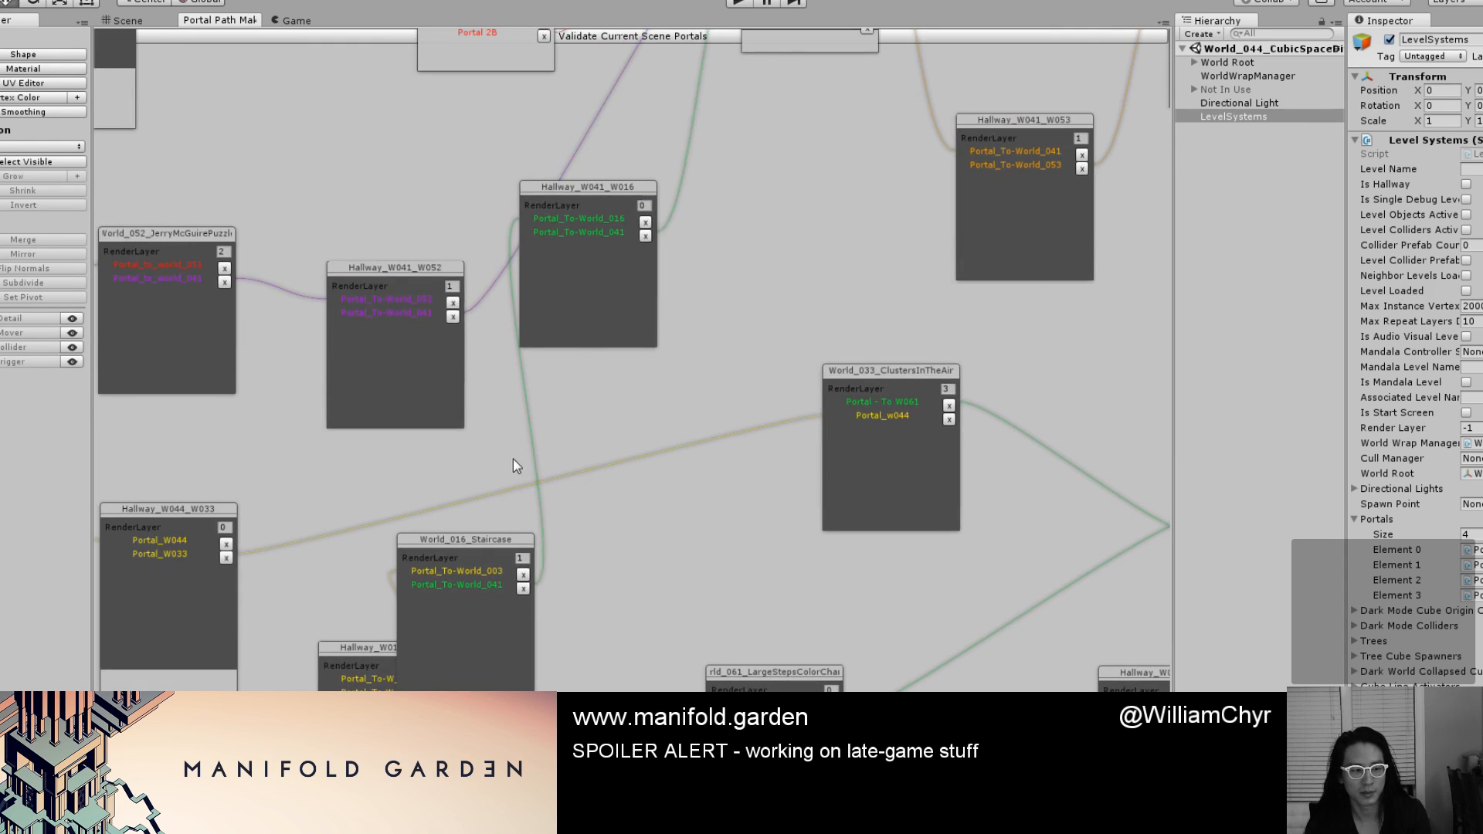
middle_drag(368, 468, 904, 501)
middle_drag(447, 483, 714, 507)
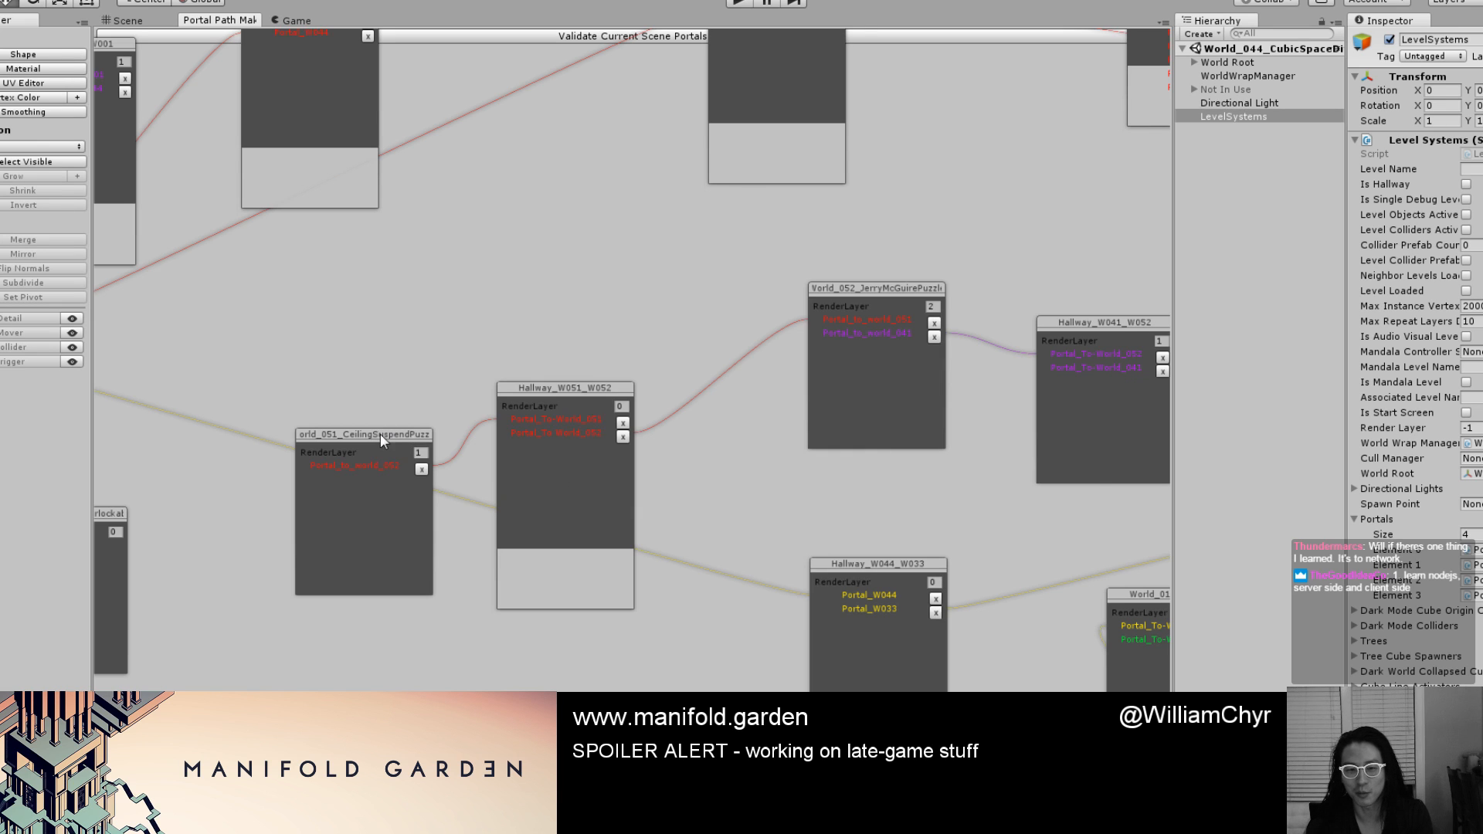
Move the World_051 ceiling puzzle node and the Hallway_W051_W052 node above the yellow W044–W033 link.
drag(380, 433, 419, 282)
drag(538, 382, 585, 215)
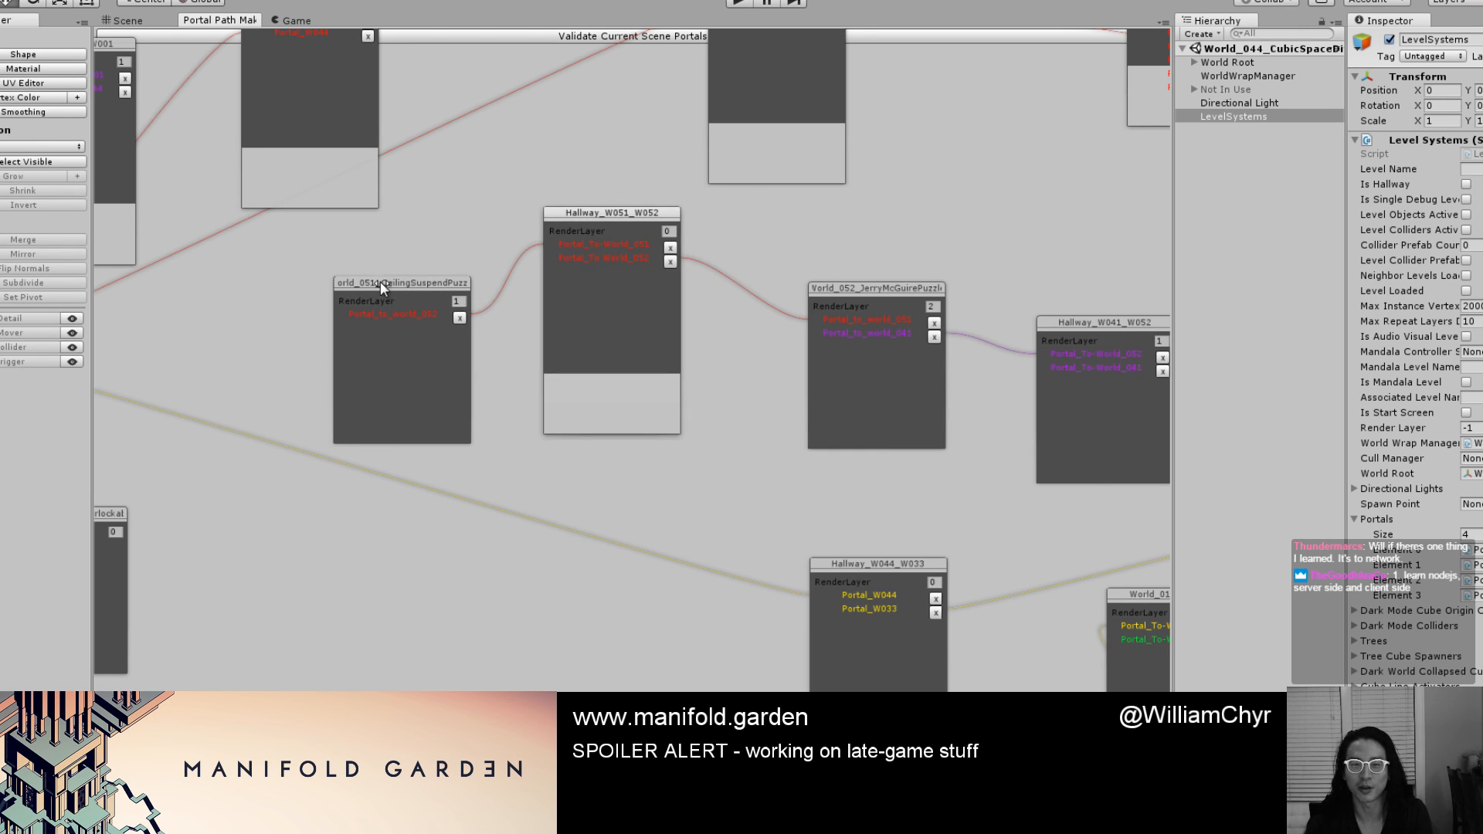
mouse_move(380, 281)
mouse_down()
mouse_move(429, 278)
mouse_move(405, 276)
mouse_up()
drag(169, 290, 371, 311)
drag(672, 420, 522, 377)
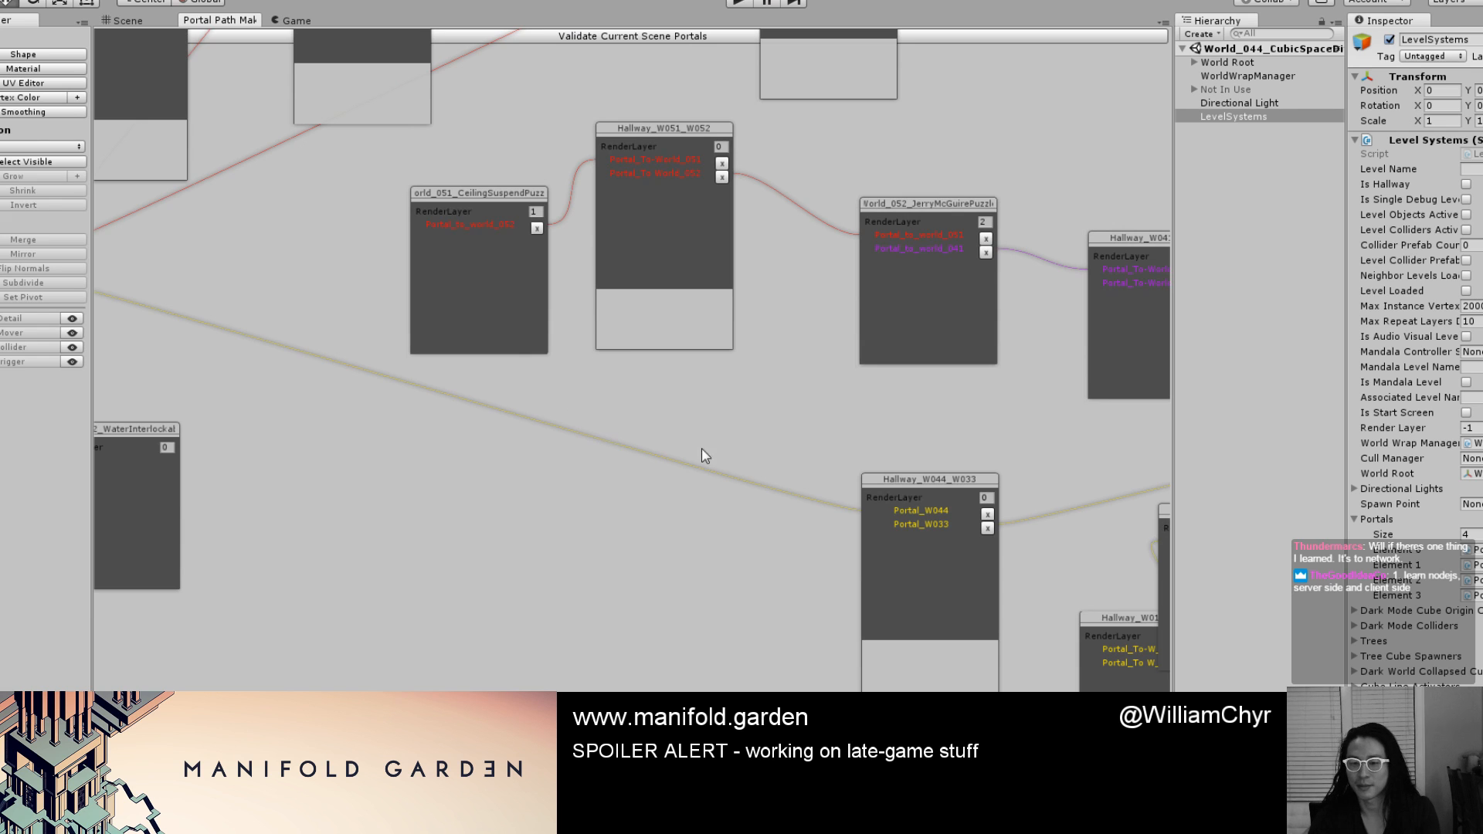
Move the World_016_Staircase node off the Hallway_W016_W003 node so the two no longer overlap.
drag(702, 453, 655, 402)
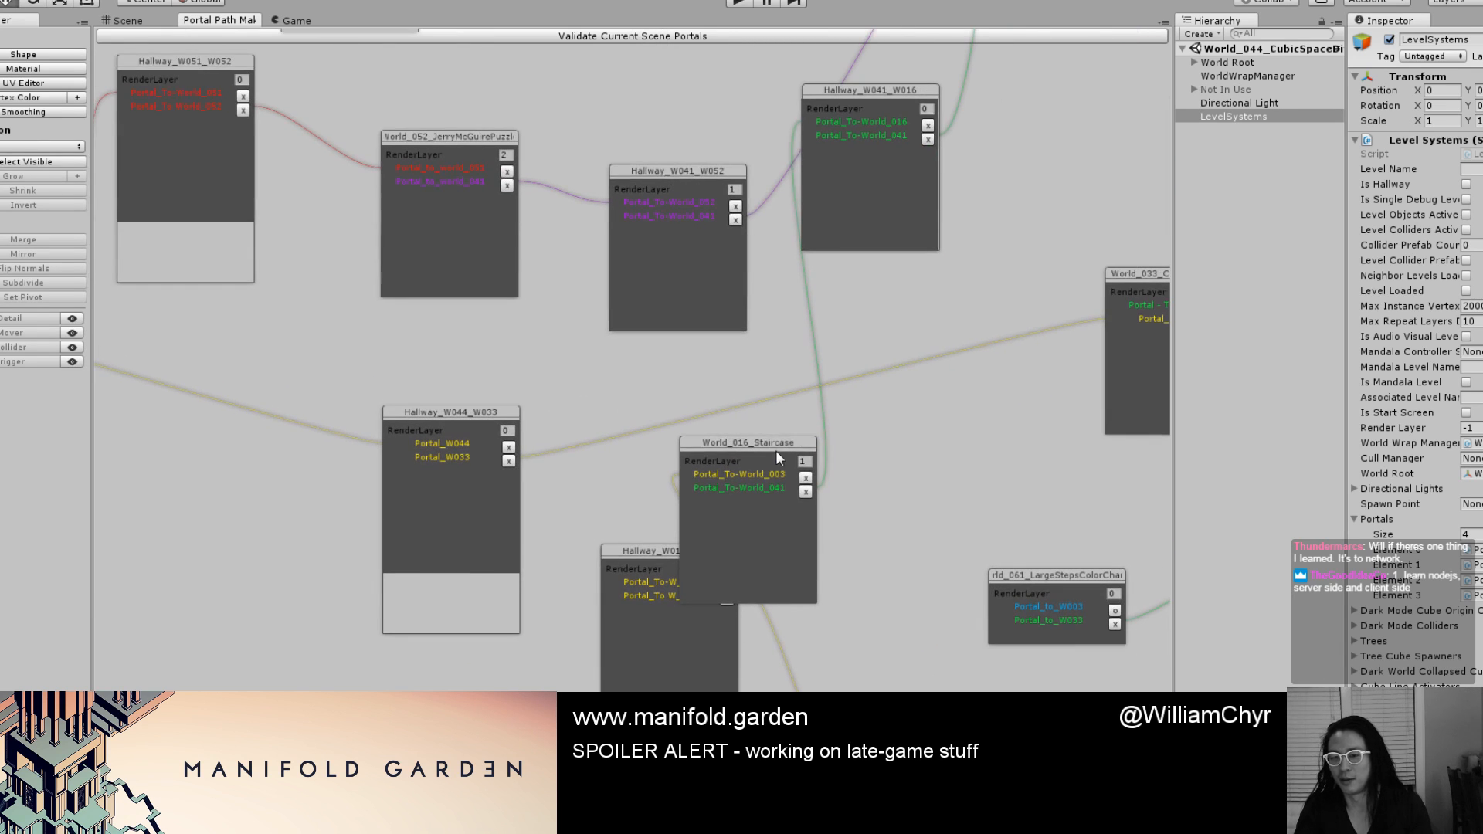
drag(775, 451, 954, 468)
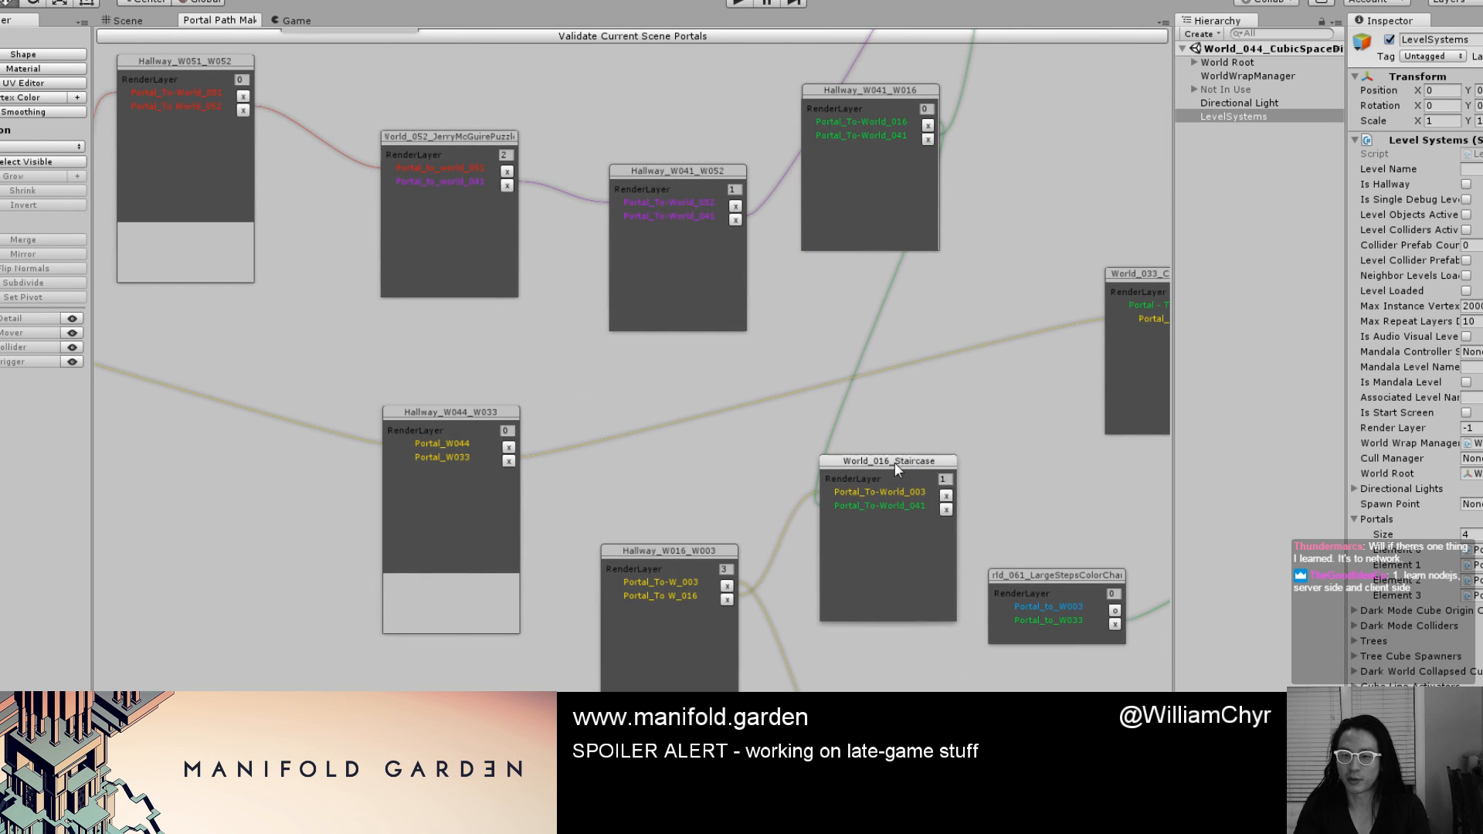
drag(689, 468, 494, 493)
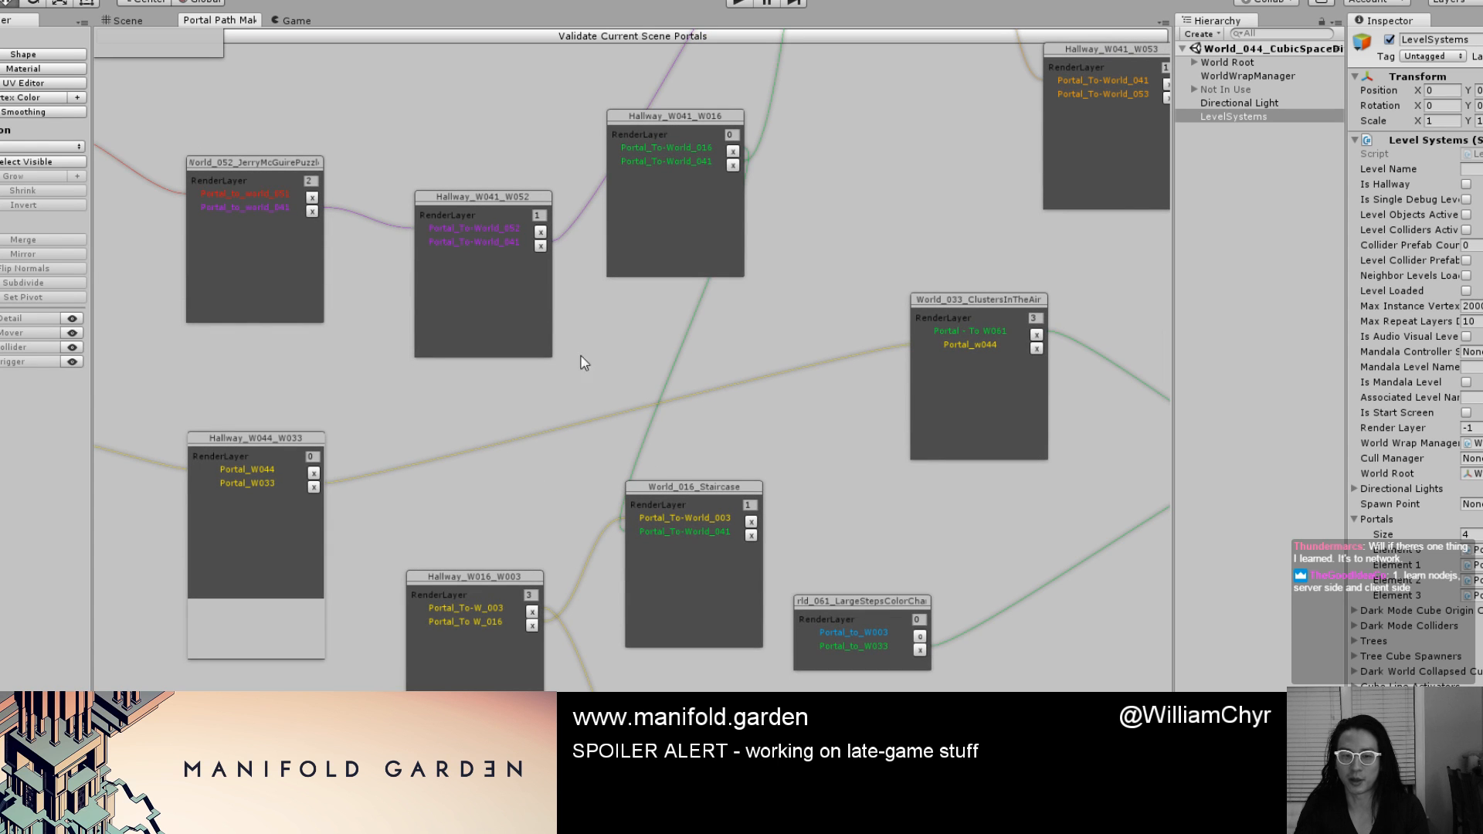
drag(407, 372, 791, 387)
drag(460, 401, 675, 404)
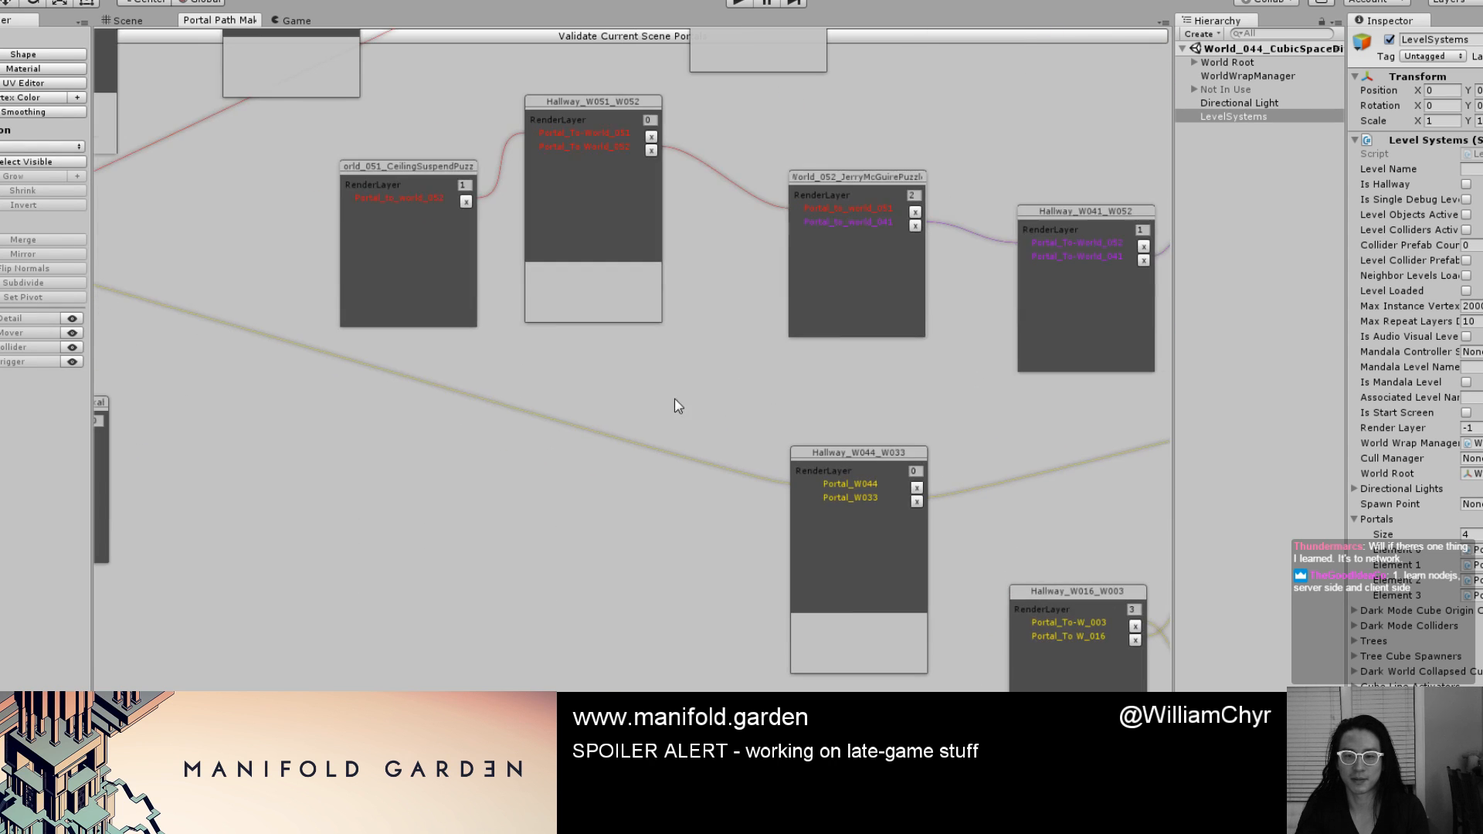
drag(494, 421, 649, 430)
drag(440, 396, 575, 465)
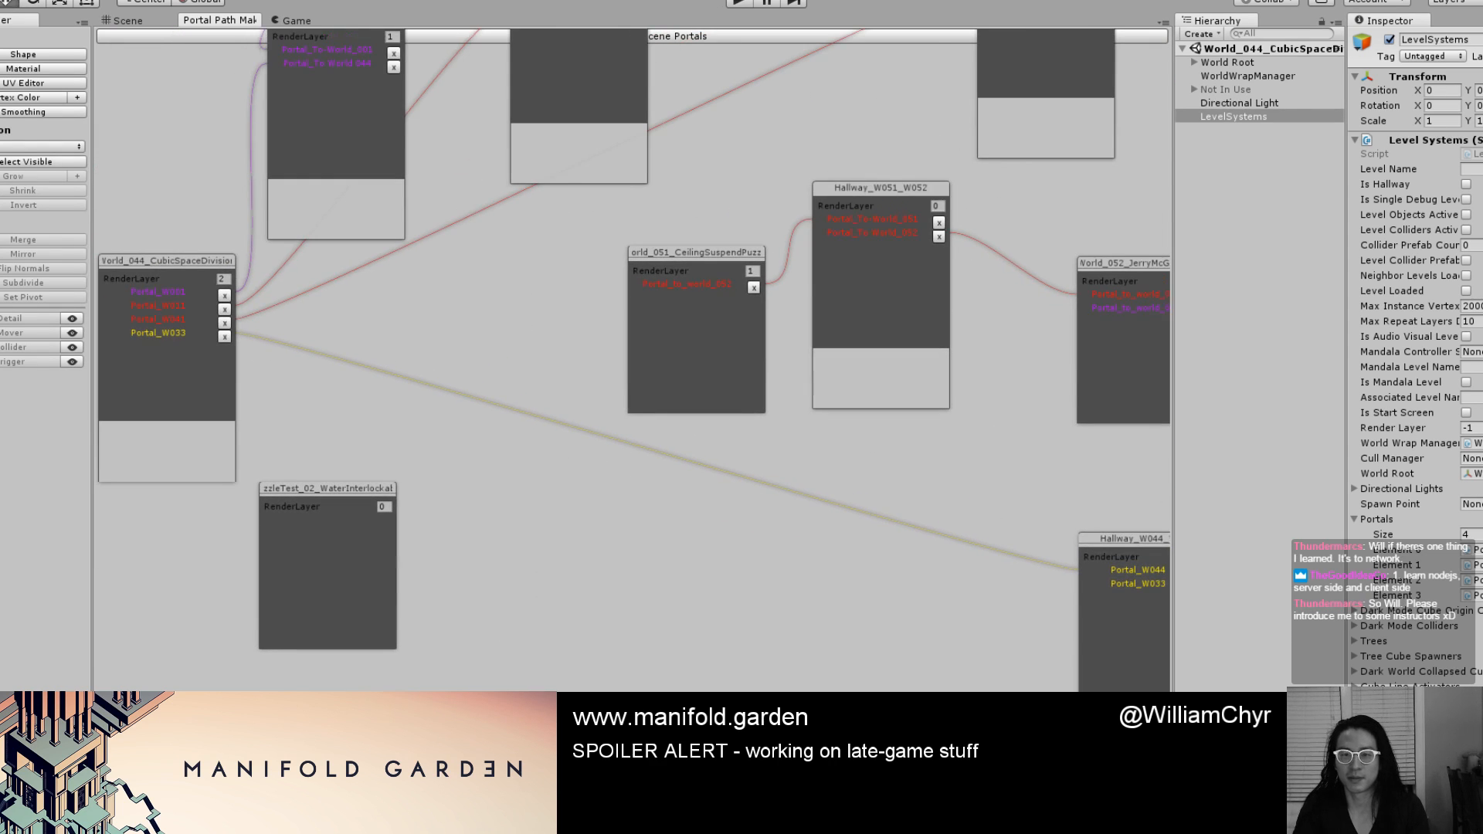
Run World_044_CubicSpaceDivision in play mode with the new portal link and stop the playback.
click(738, 3)
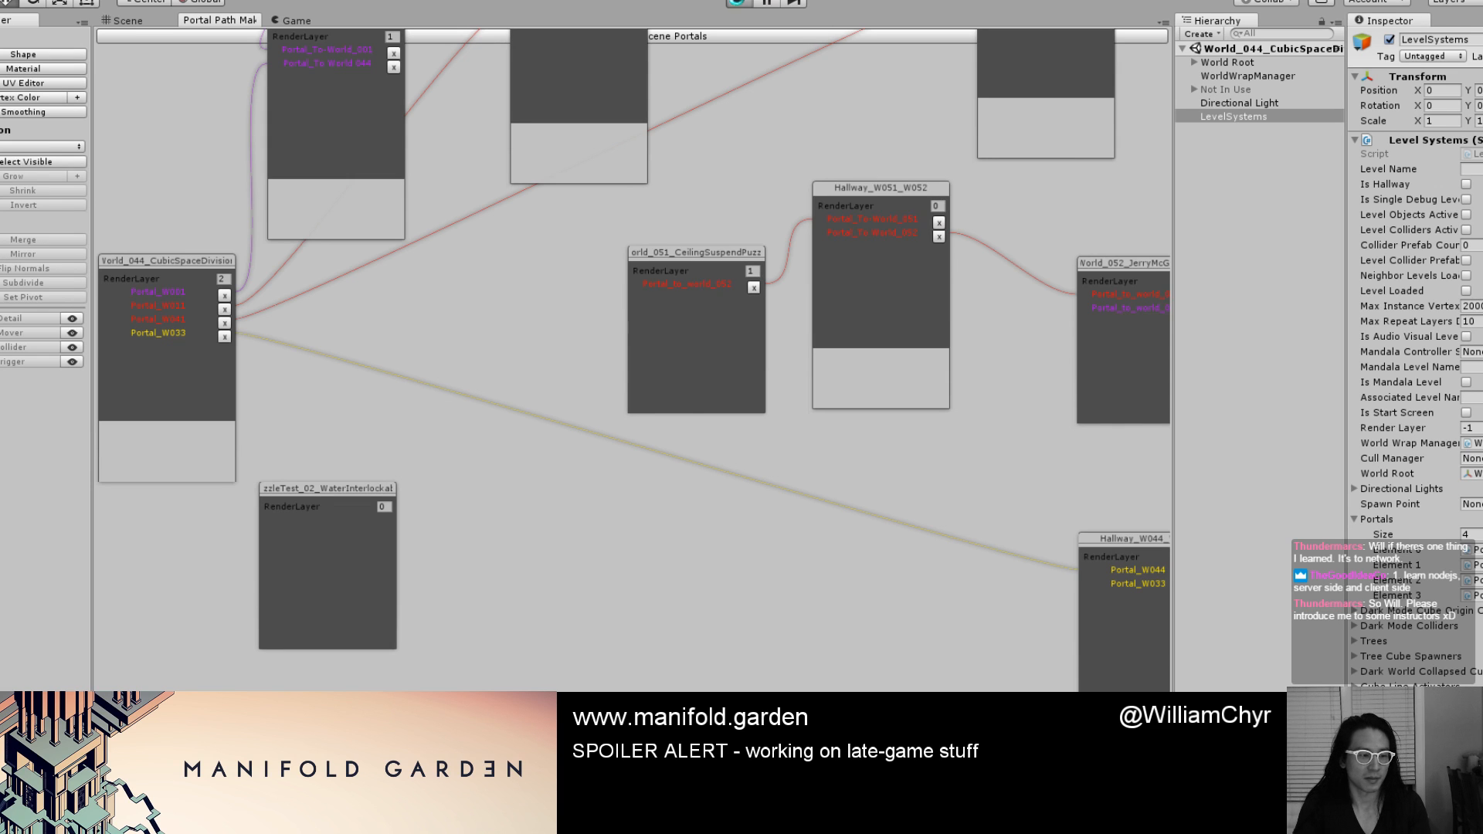
click(739, 4)
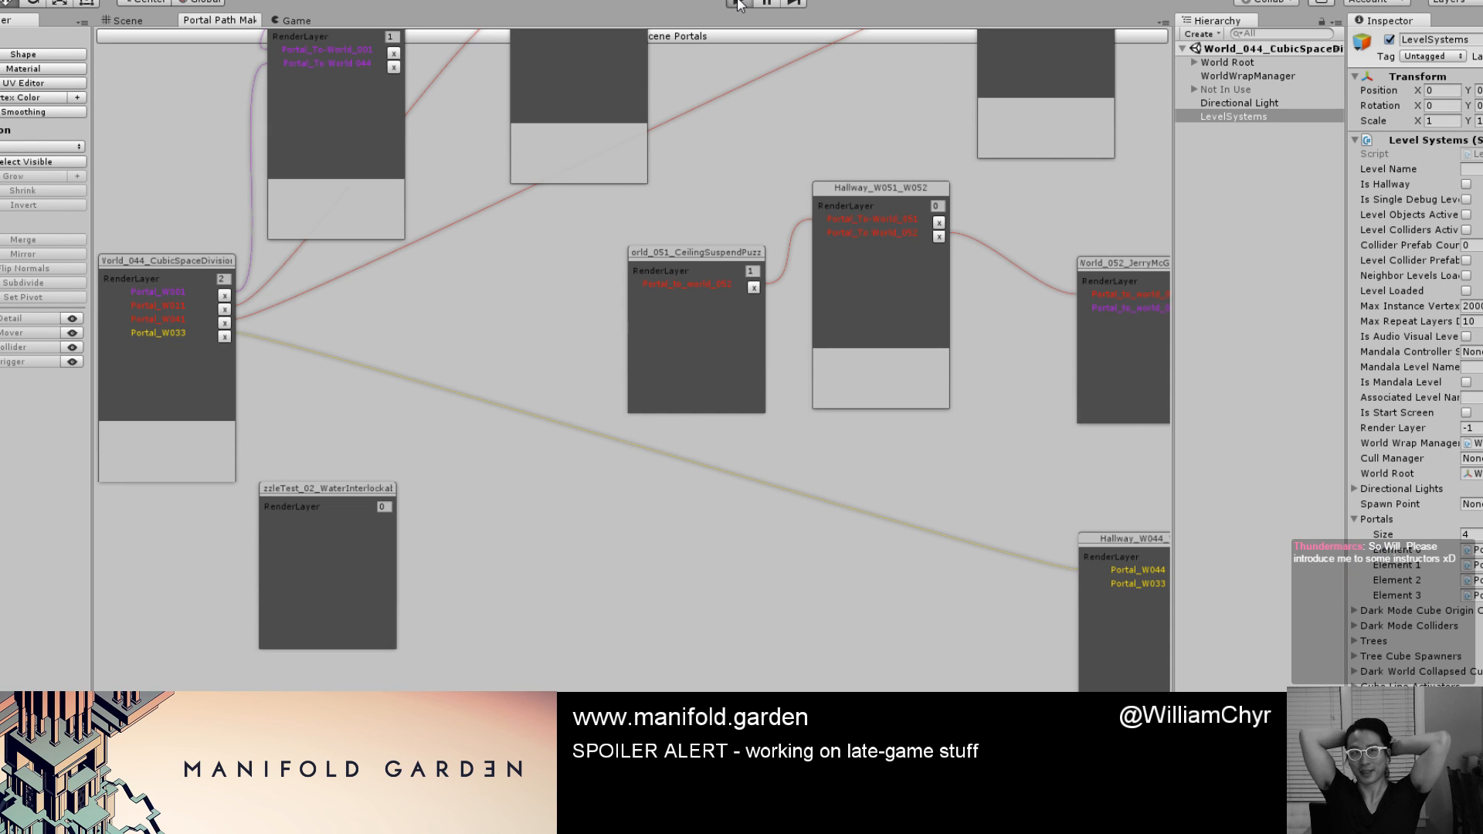
click(738, 4)
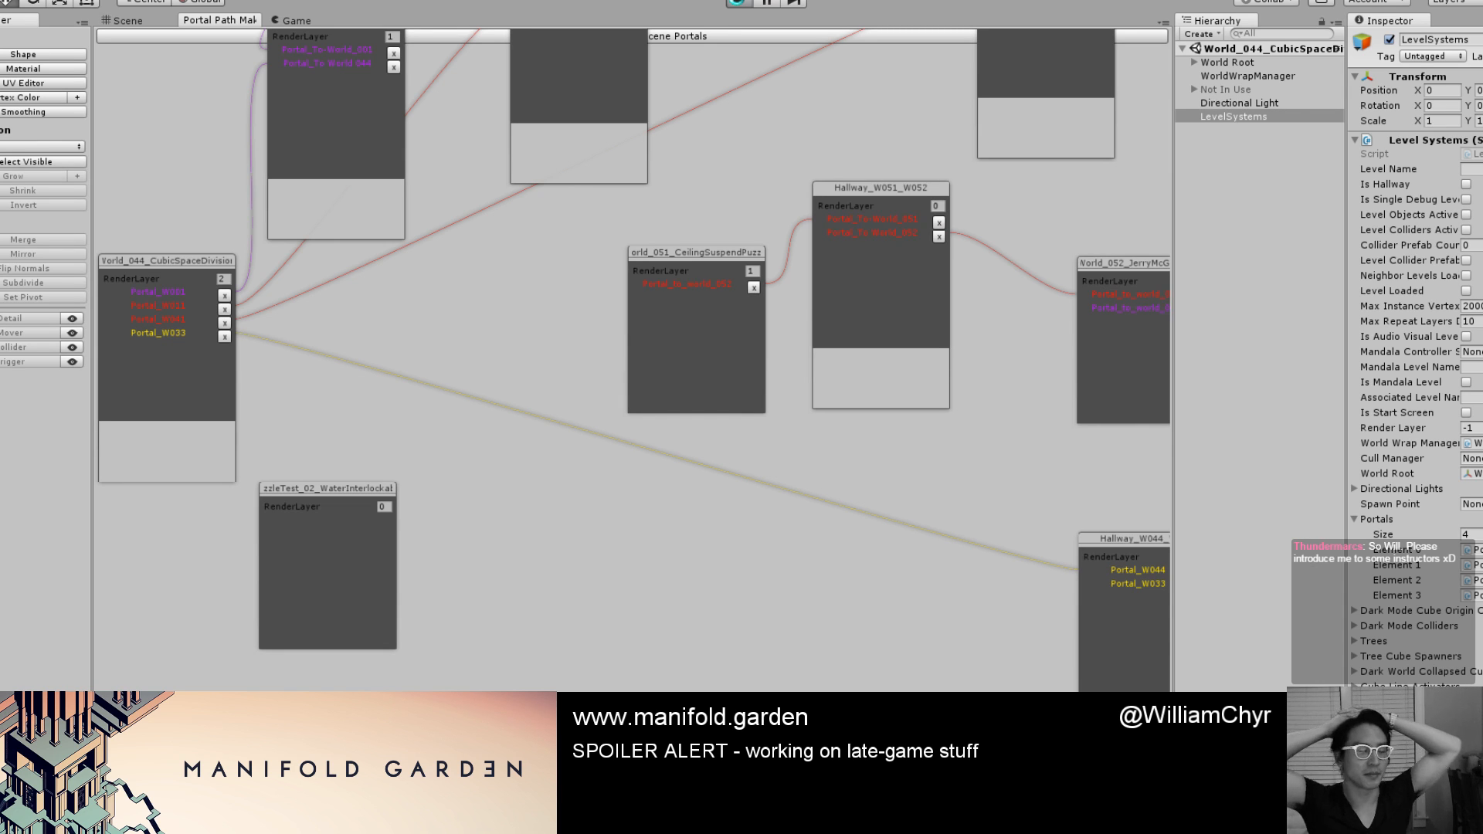
click(738, 3)
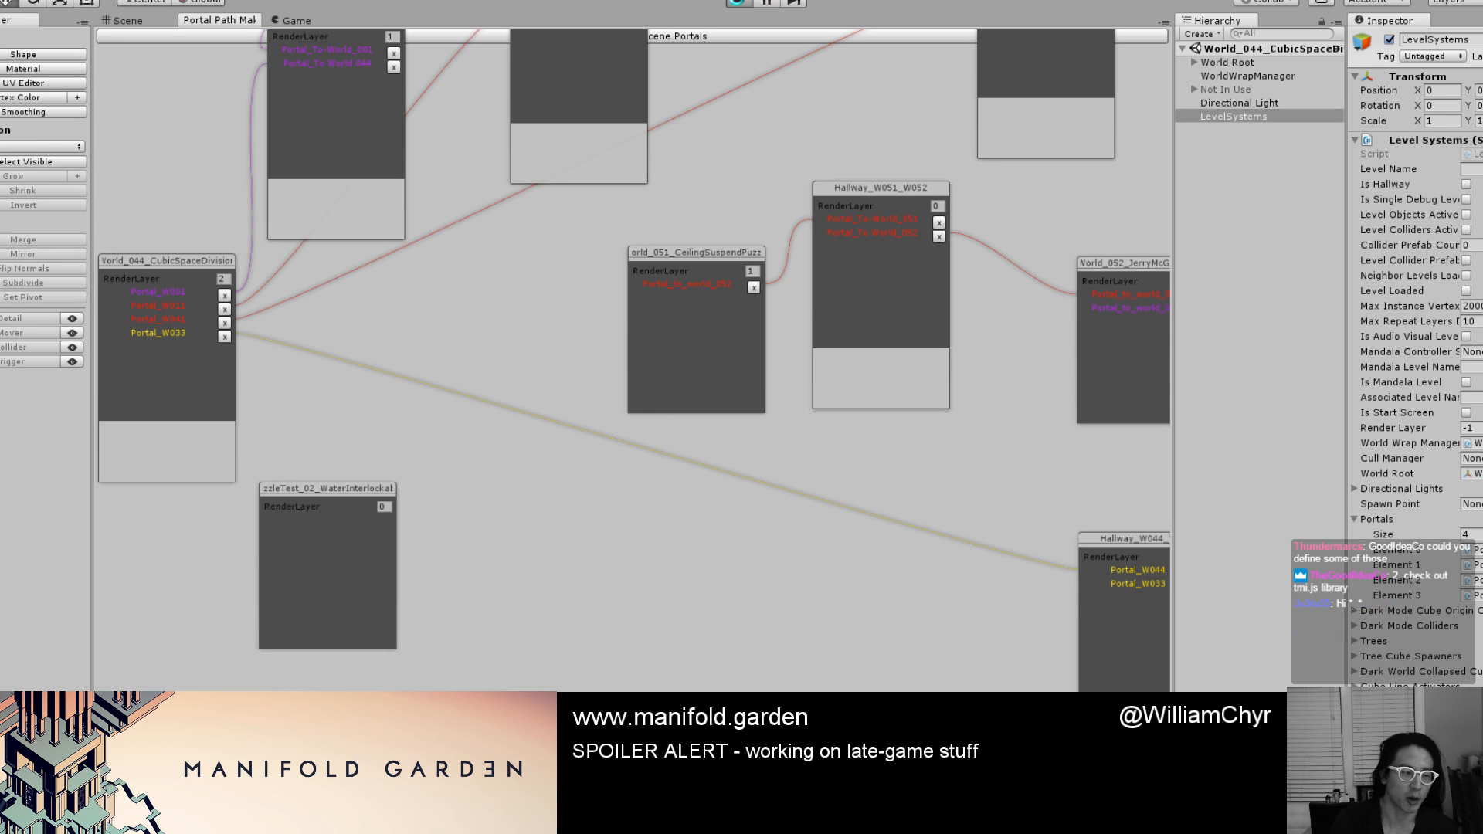
click(738, 3)
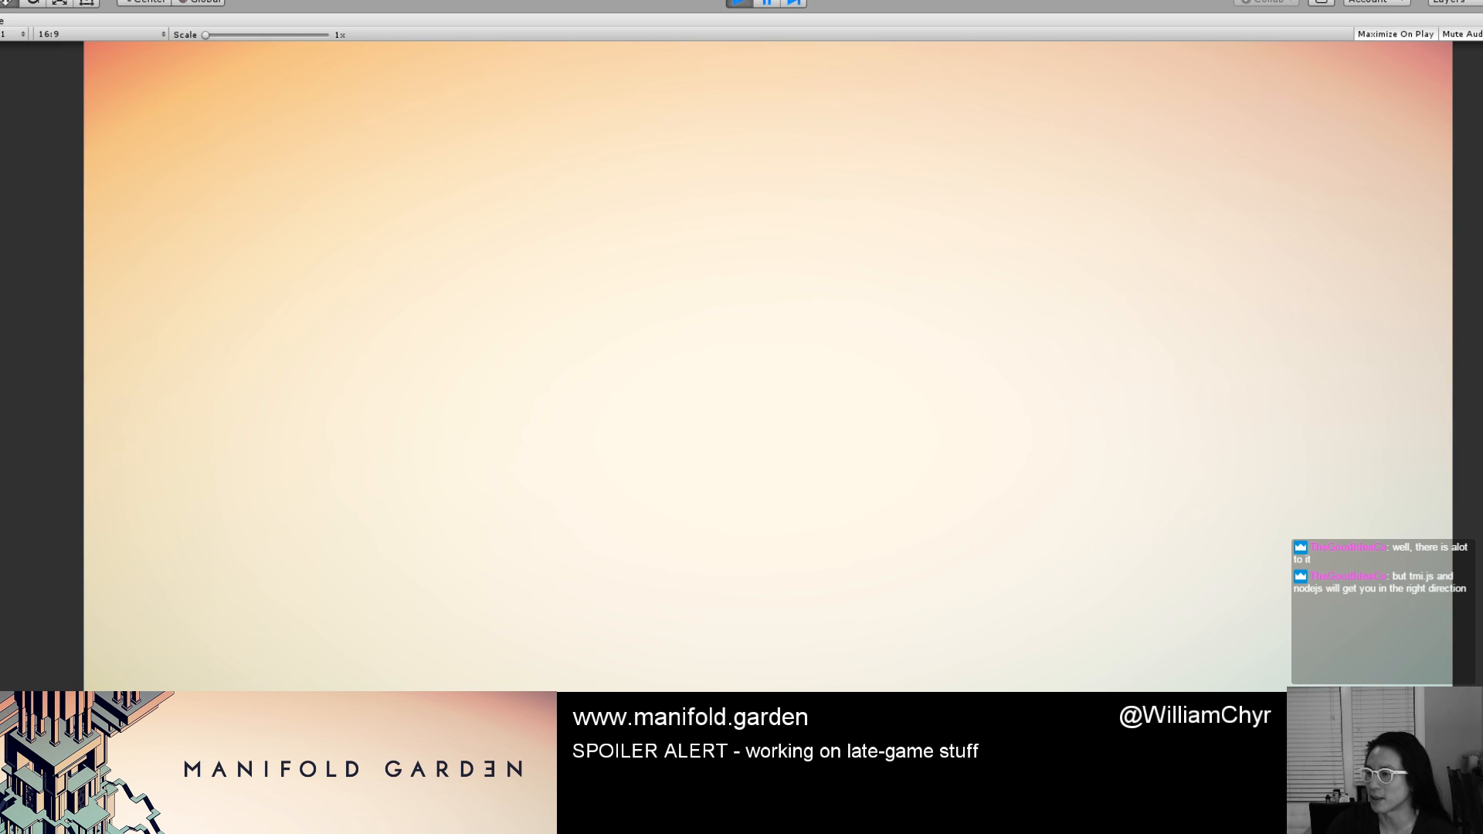
click(734, 2)
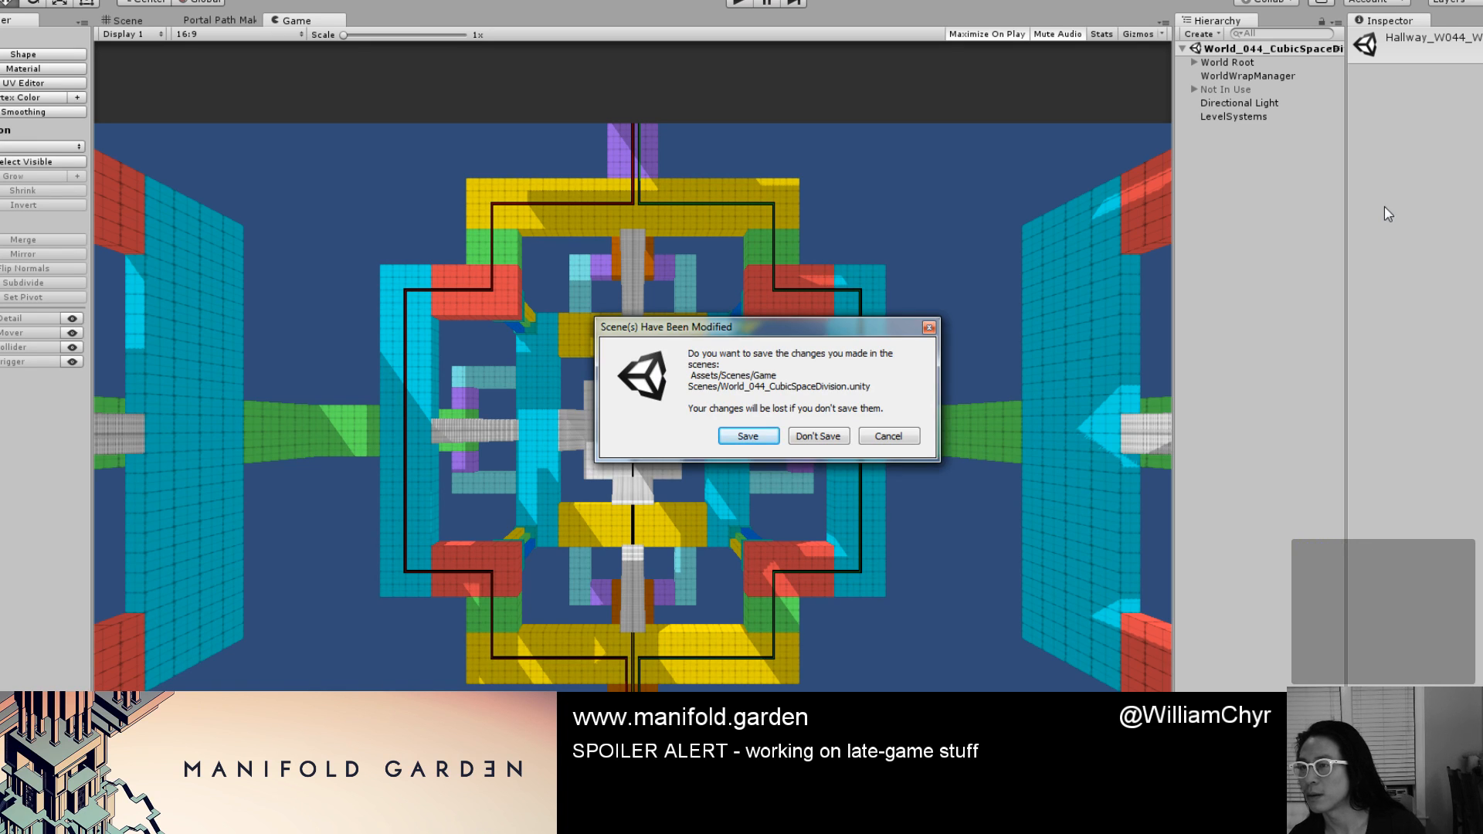
Save the World_044_CubicSpaceDivision changes, open the Hallway_W044_W011 scene and select Portal_W011 inside its Tunnel object.
click(888, 437)
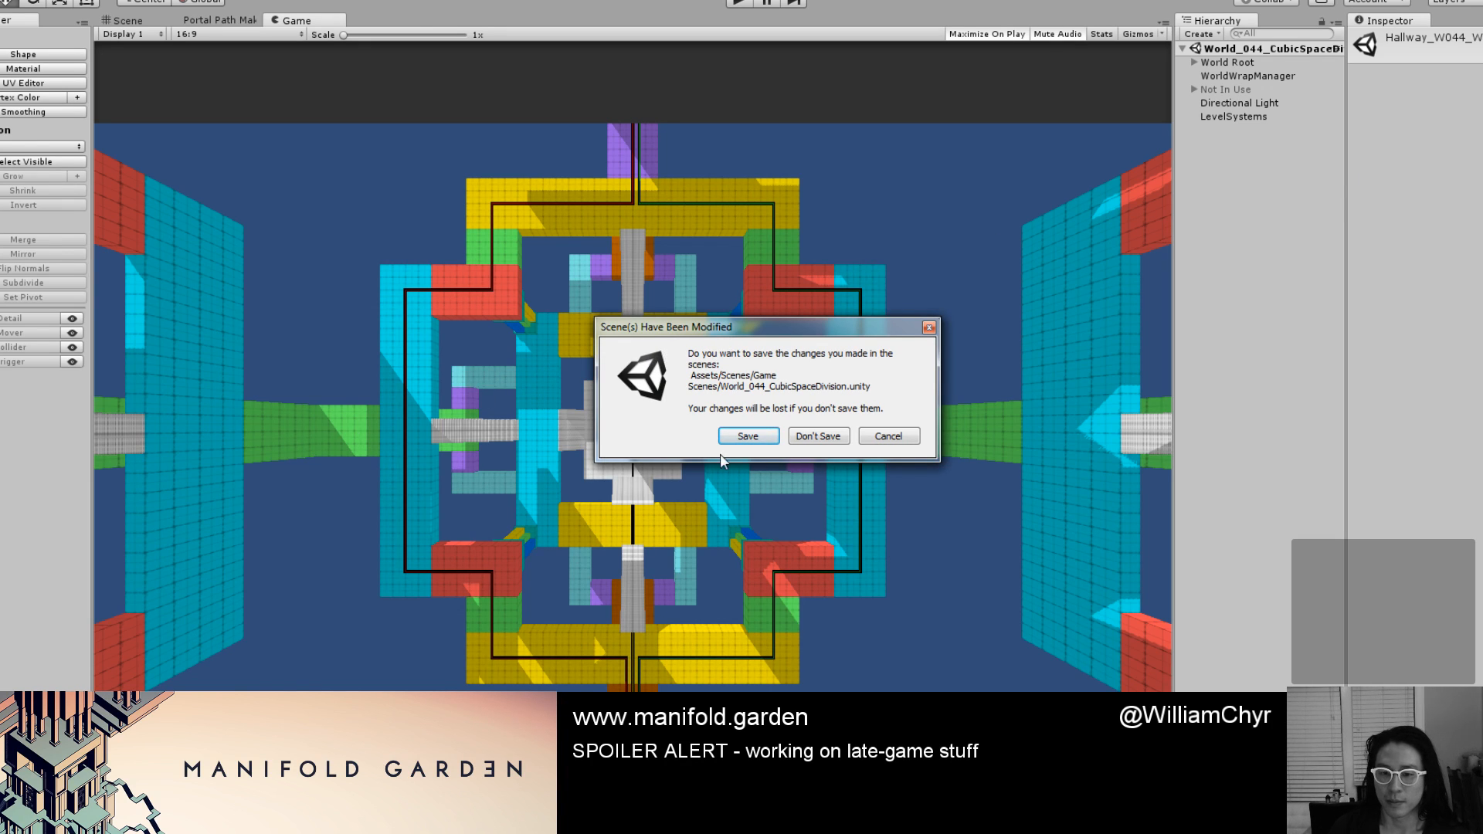
click(740, 435)
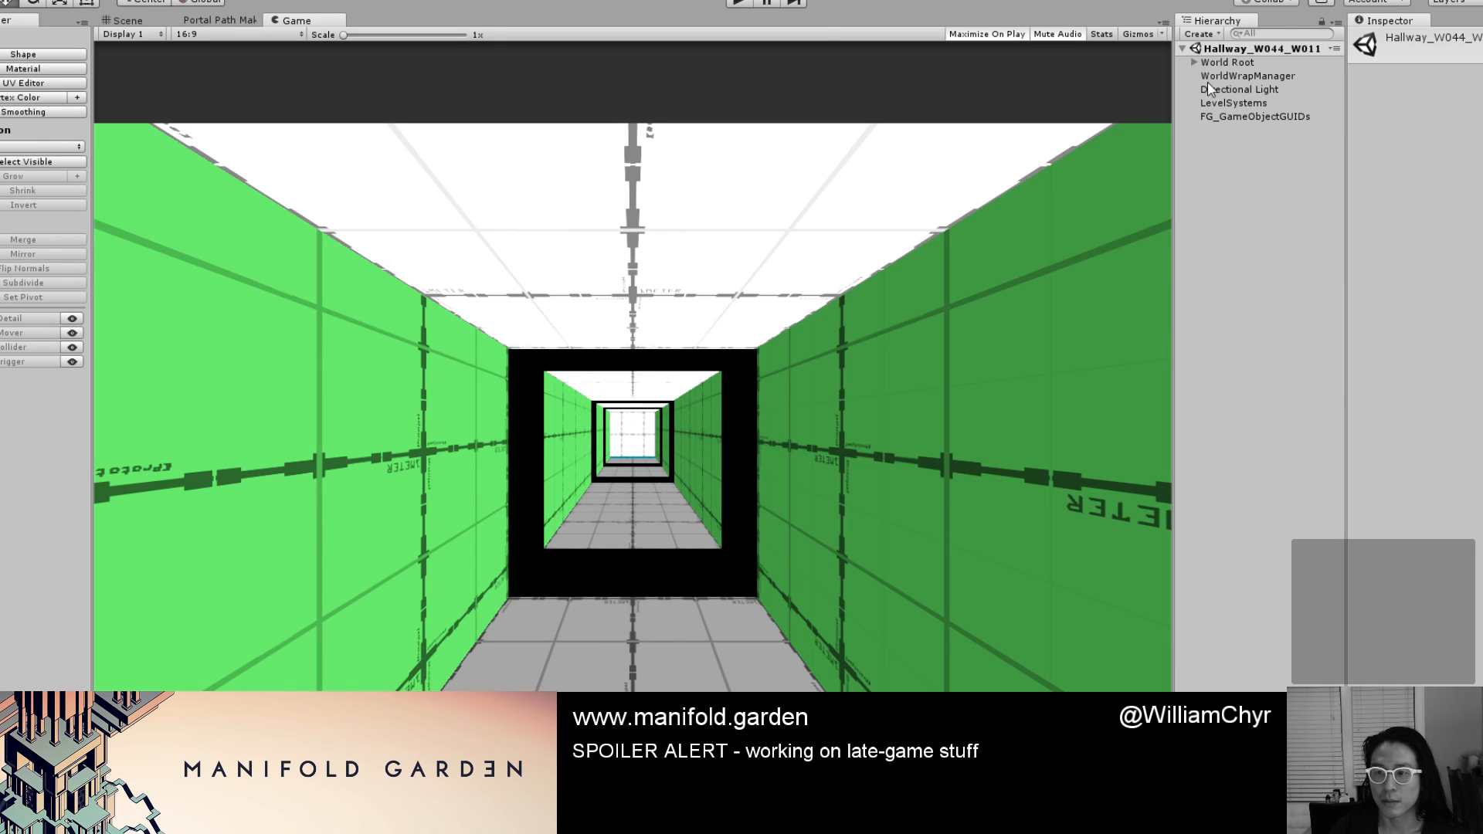
click(1194, 63)
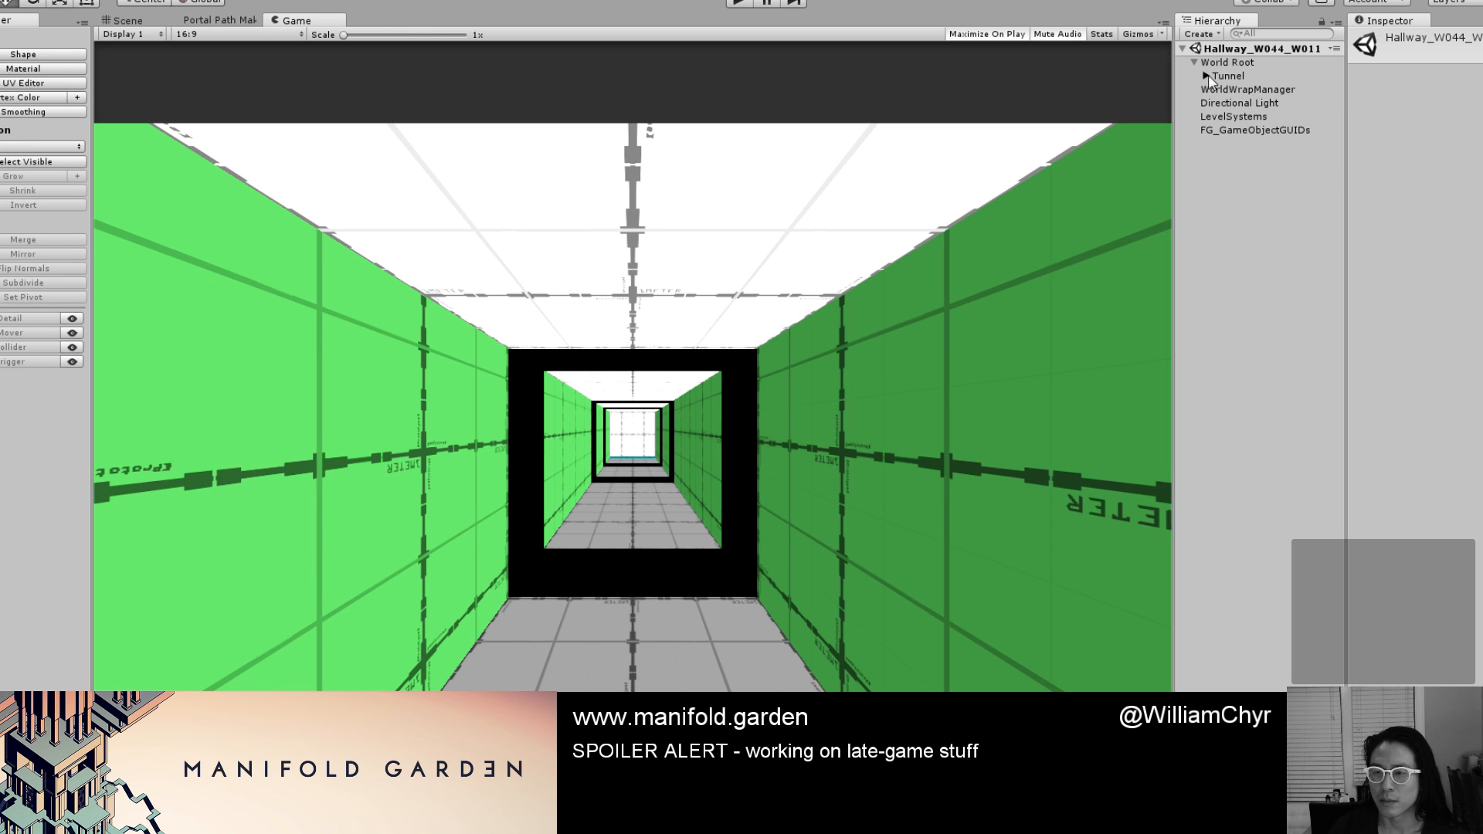
click(1208, 75)
click(1255, 103)
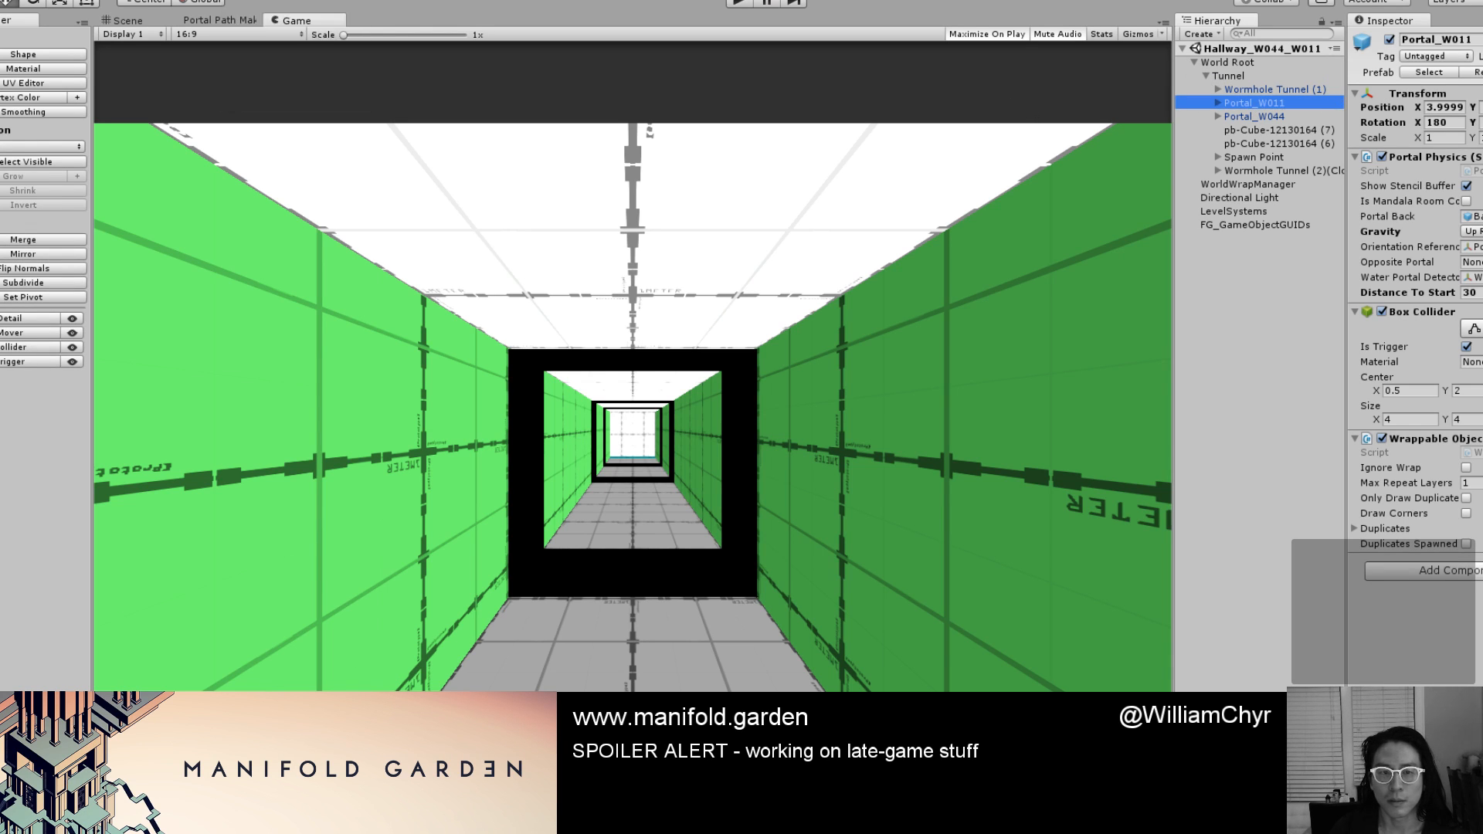
Generate the additive duplicate scene for the active Hallway_W044_W011 scene.
click(269, 3)
mouse_move(272, 73)
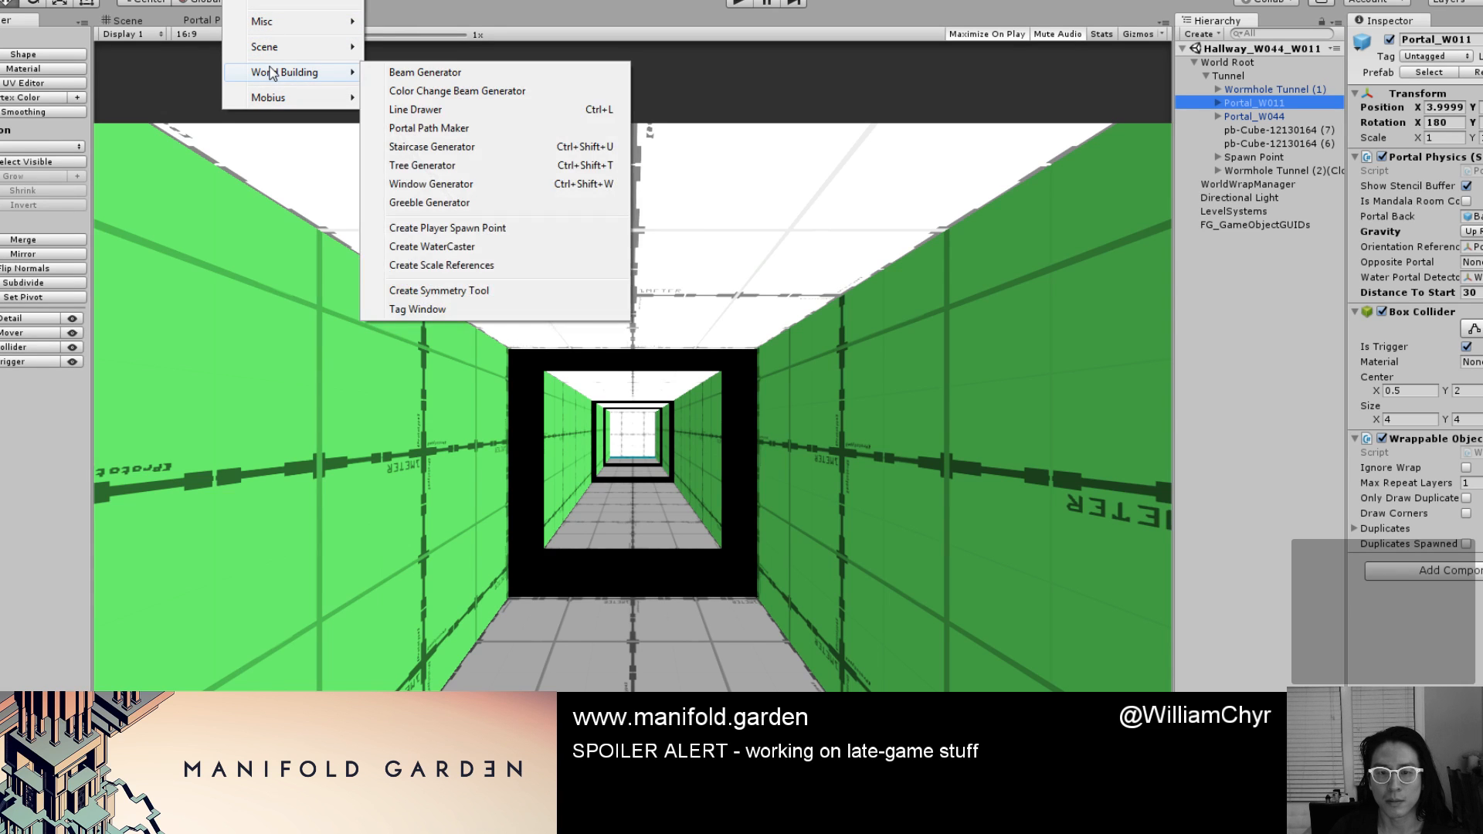
mouse_move(333, 54)
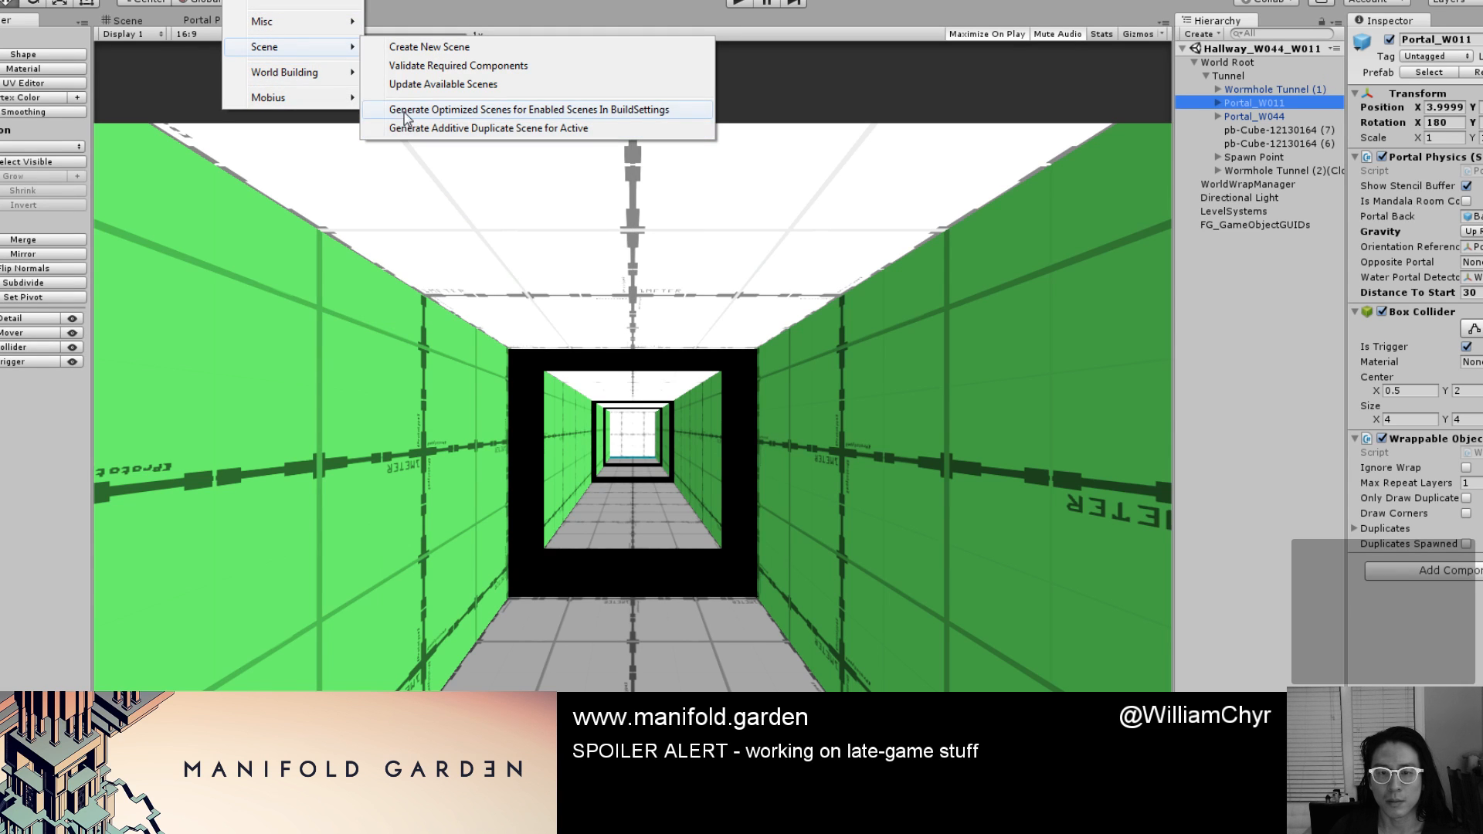
click(409, 130)
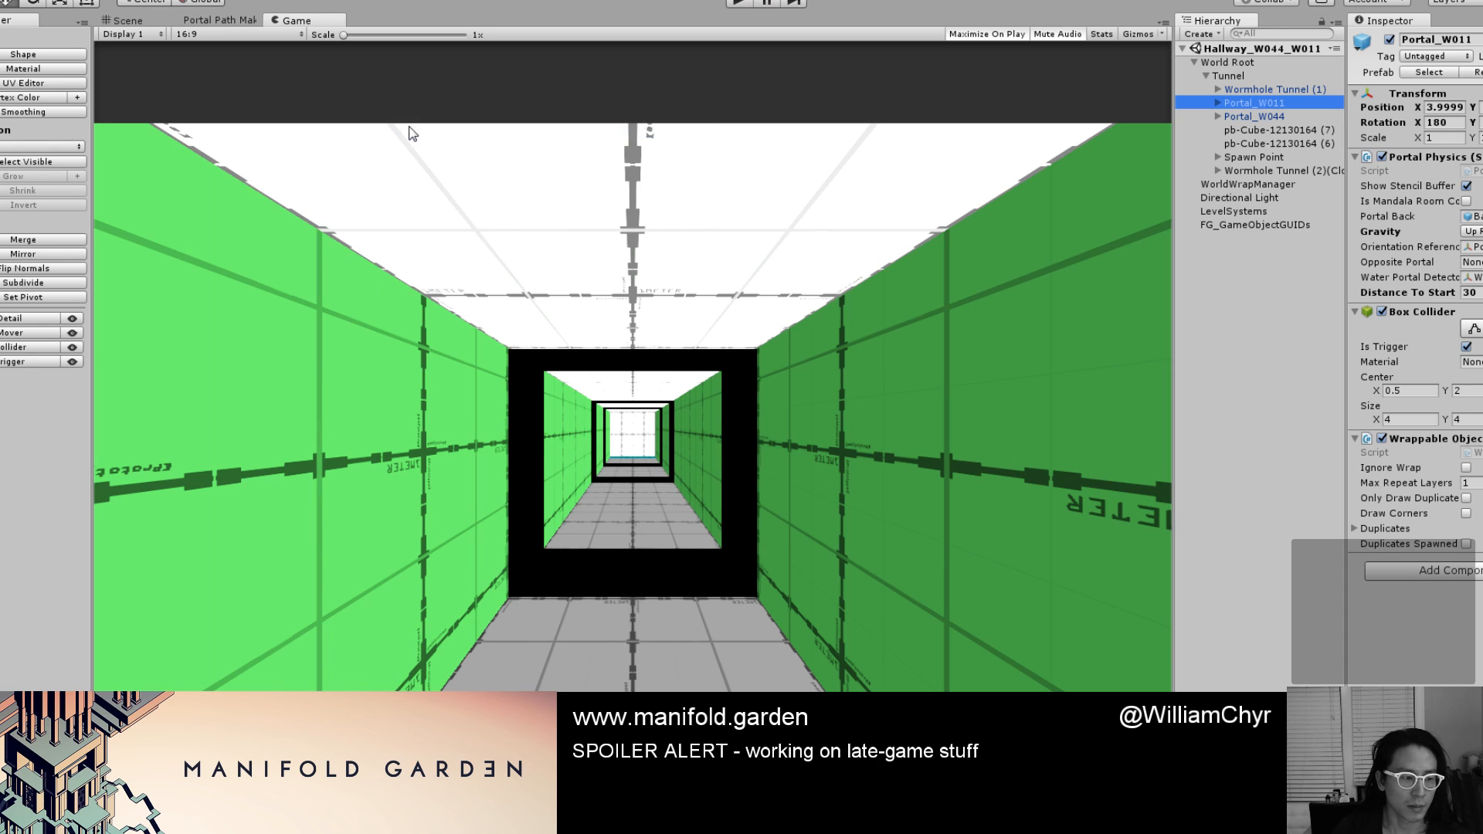
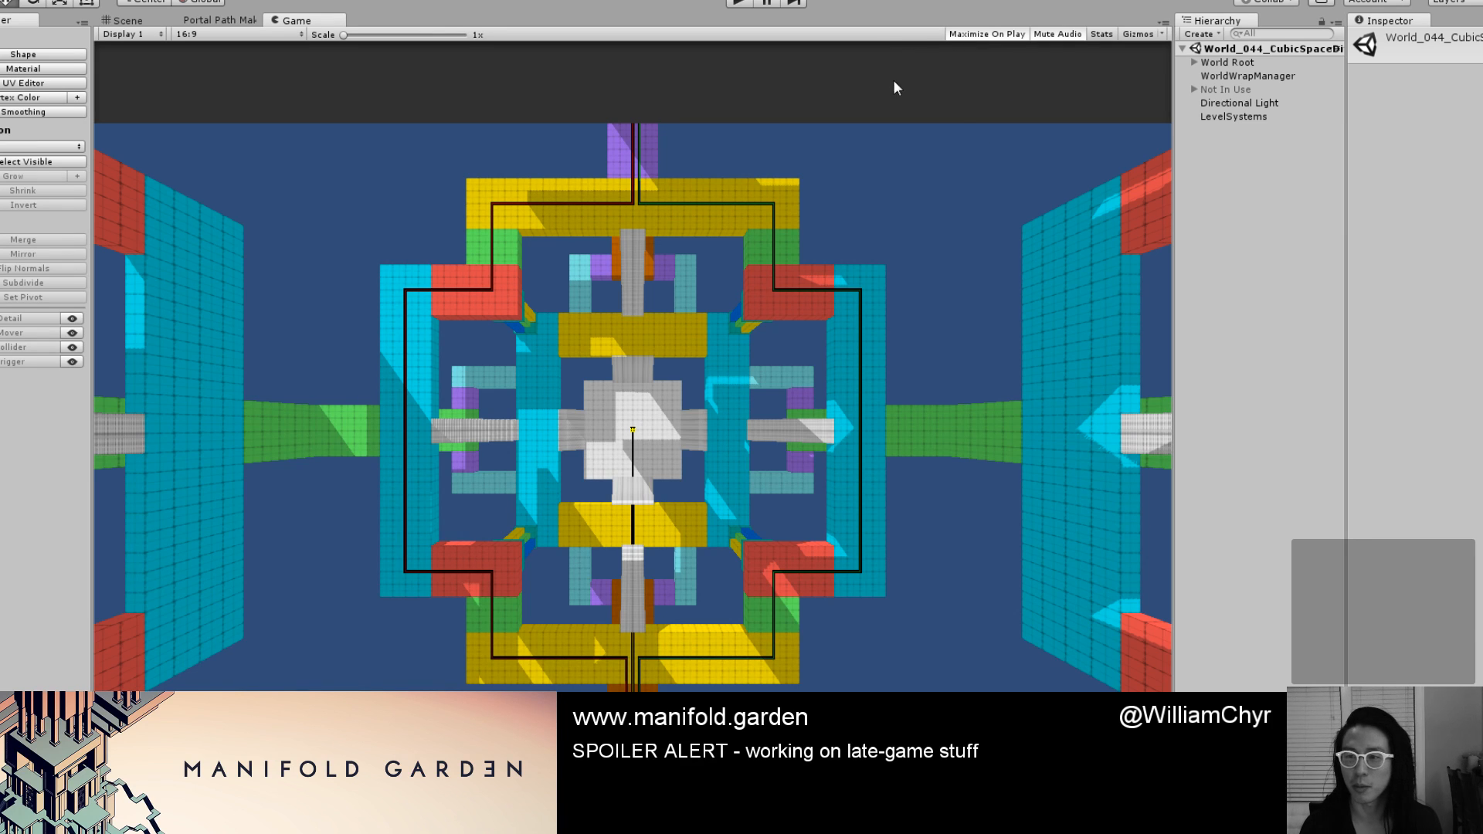
Run World_044_CubicSpaceDivision in play mode and walk across the structure, switching gravity until the yellow line's surface becomes the floor.
click(736, 4)
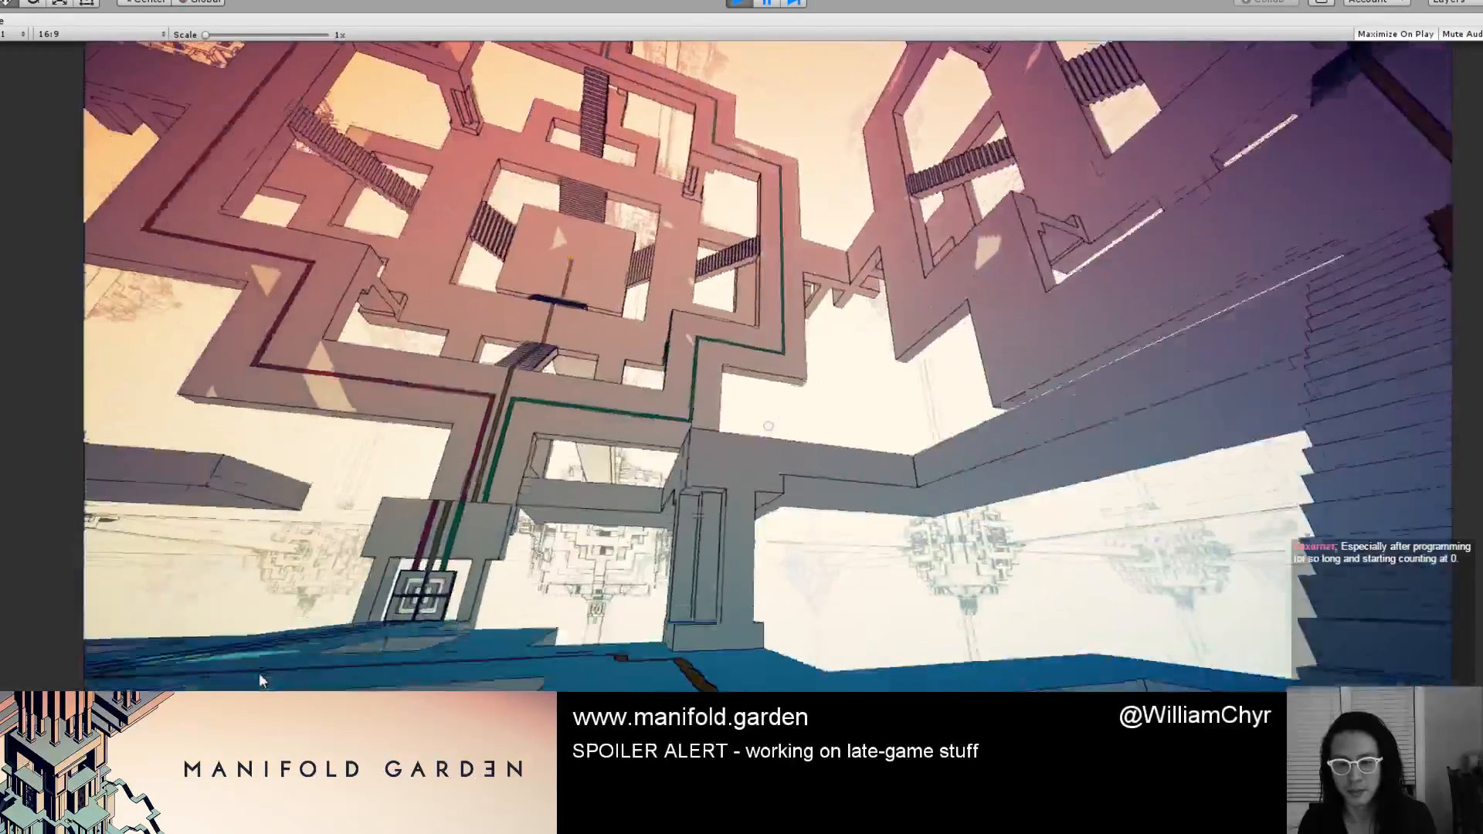
key(w)
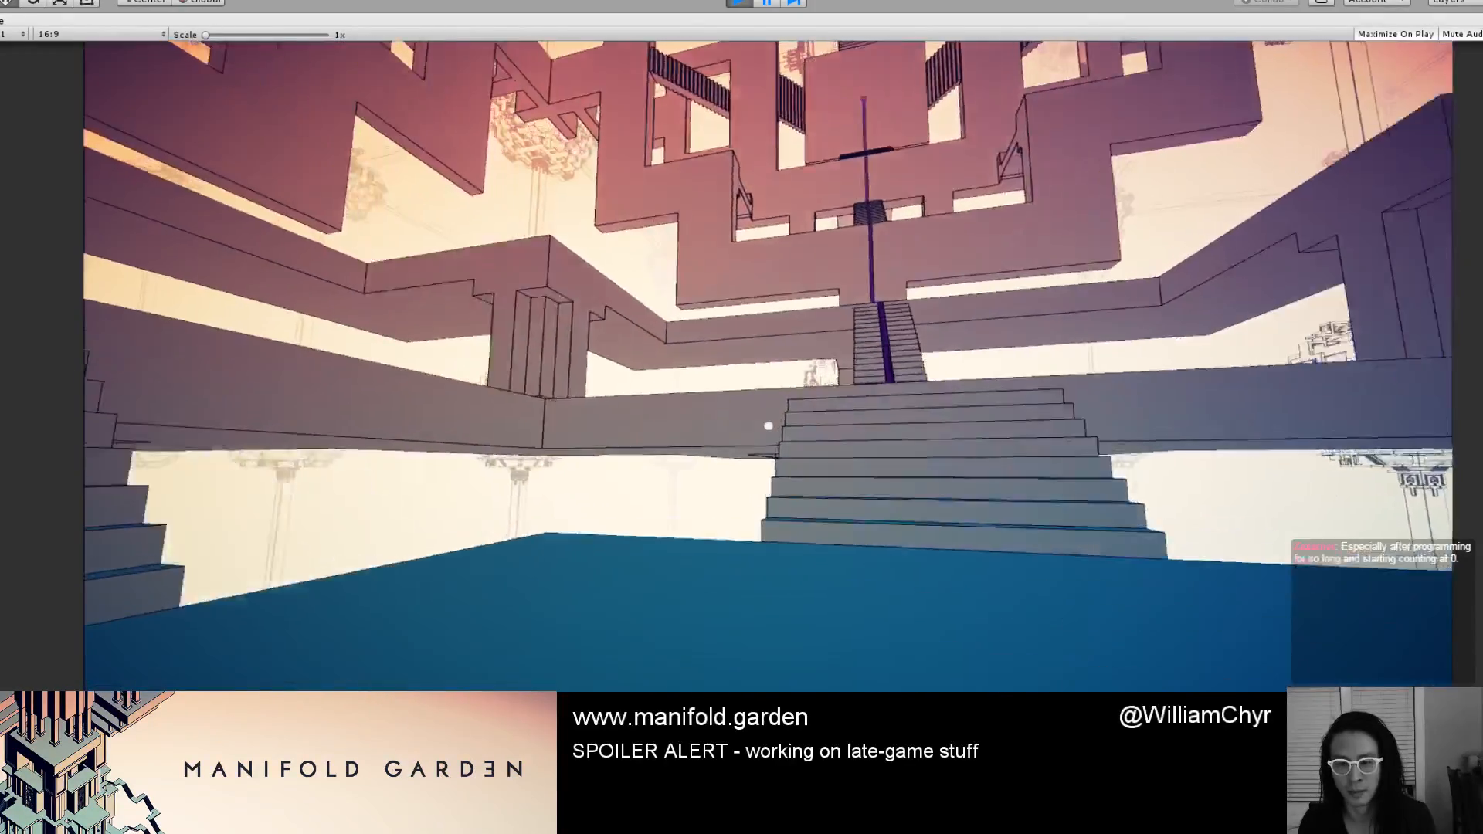
key(w)
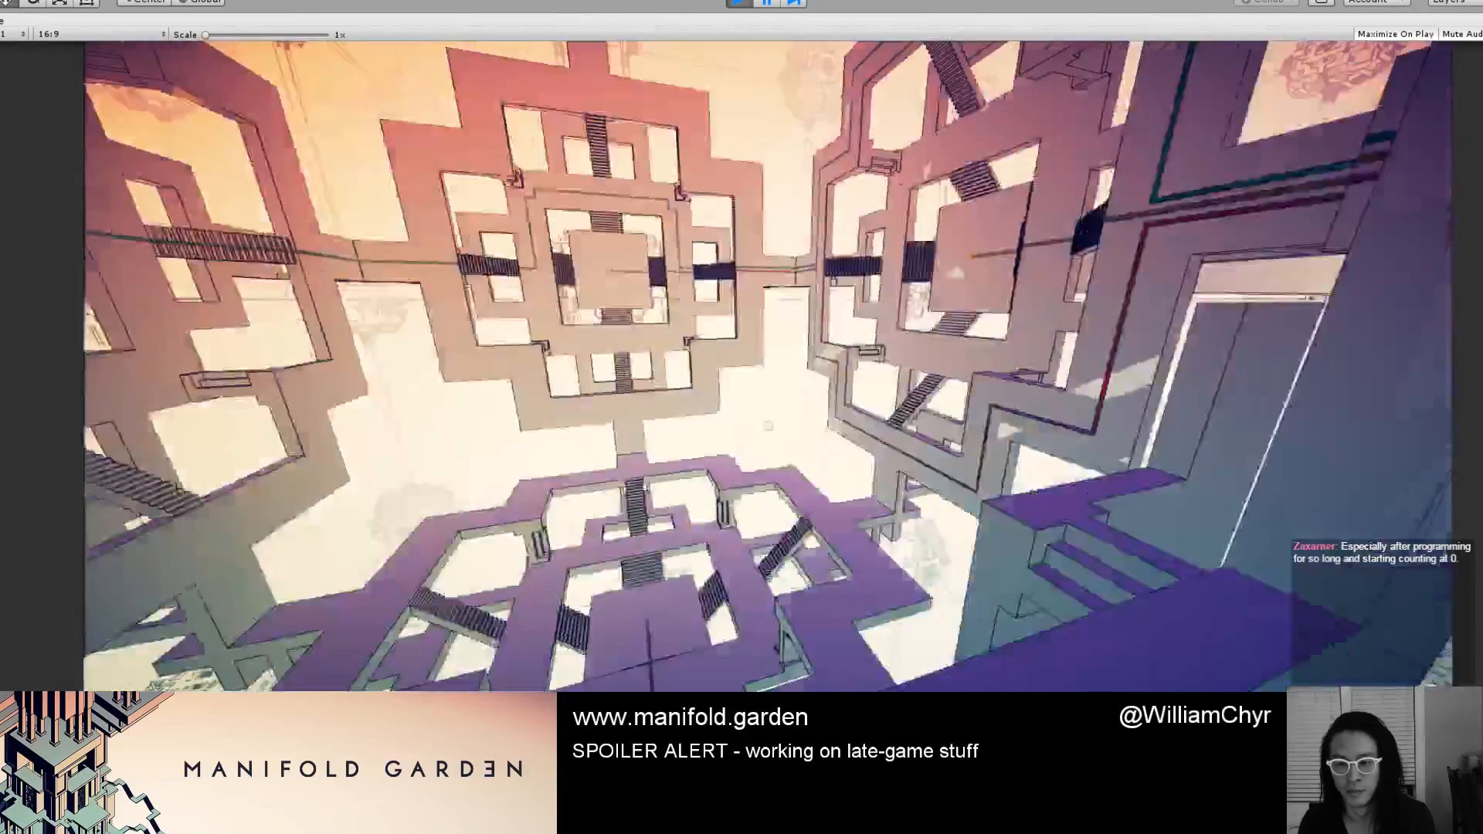
key(space)
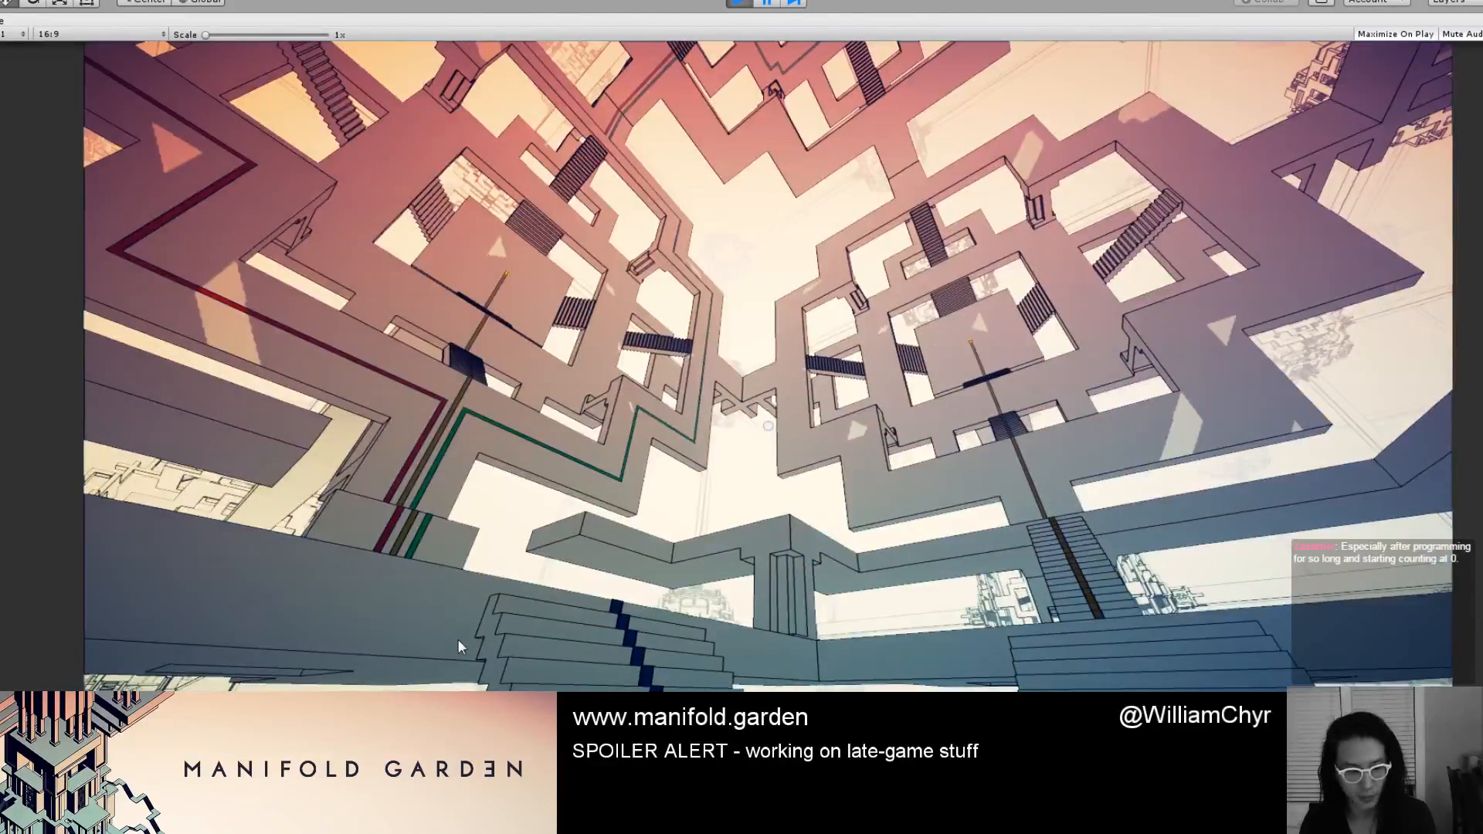
key(w)
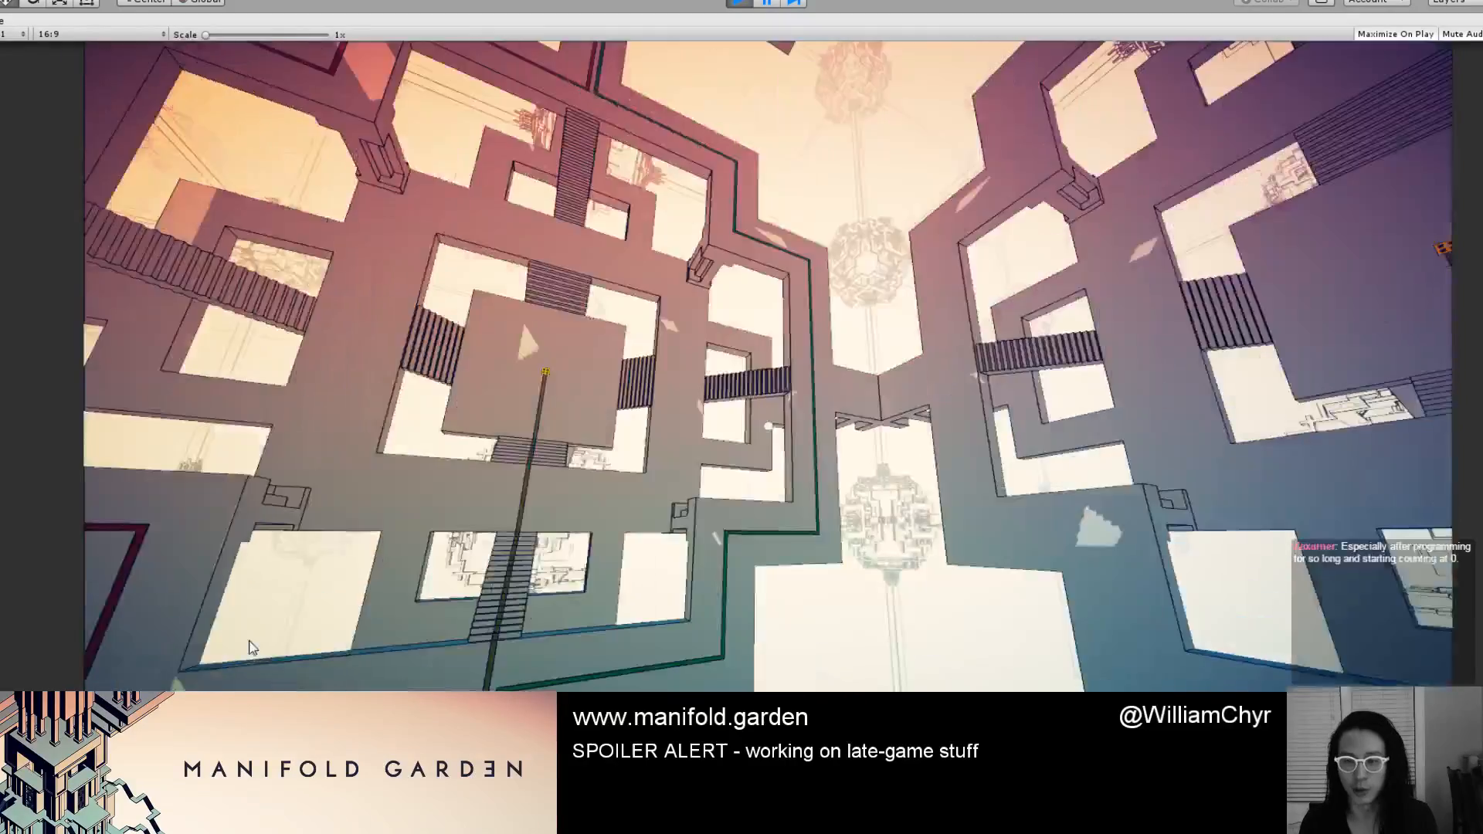
key(w)
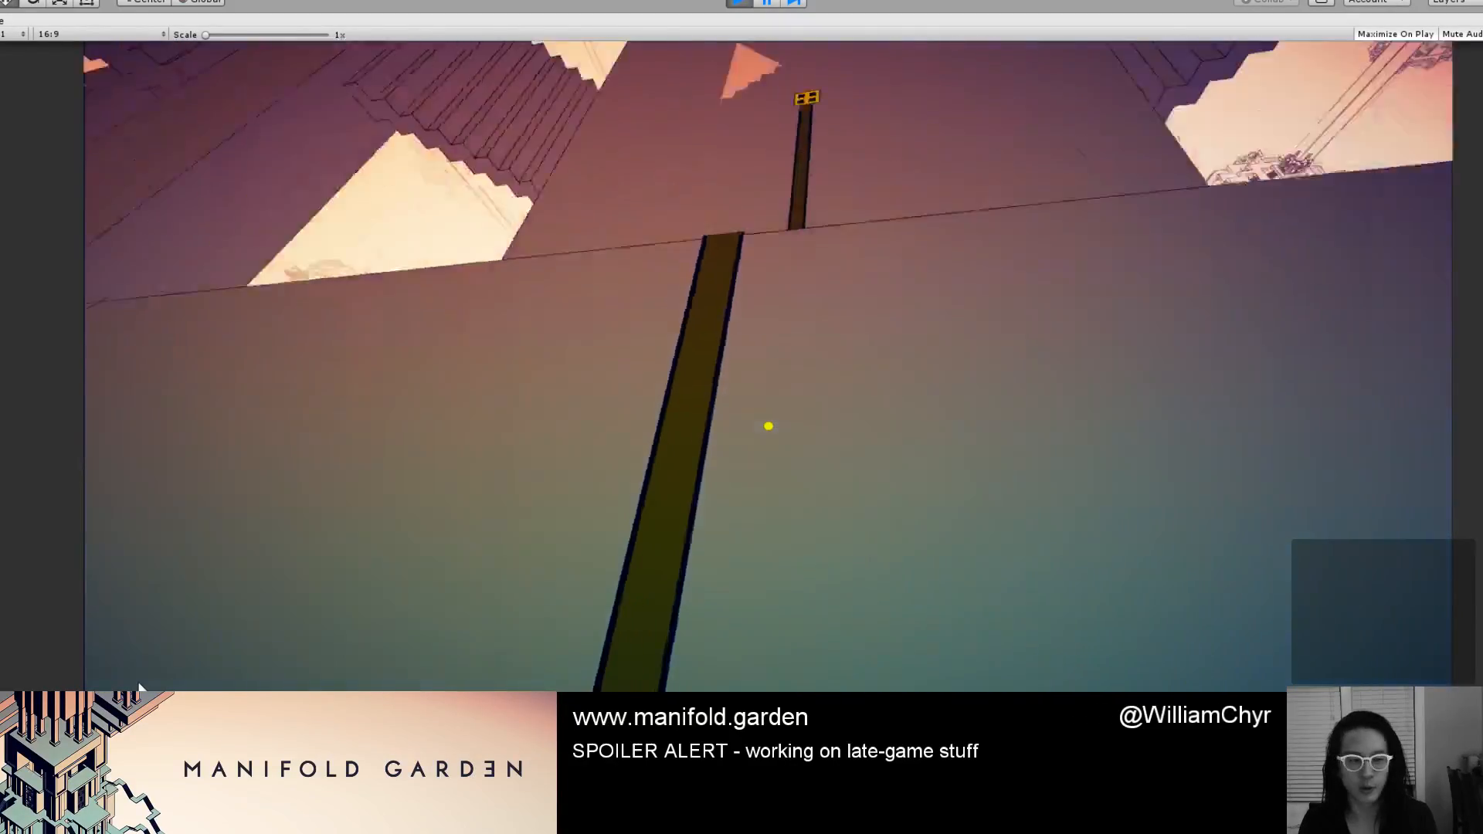
key(space)
Walk across the platforms and past the staircase to the entrance of the portal hallway.
key(w)
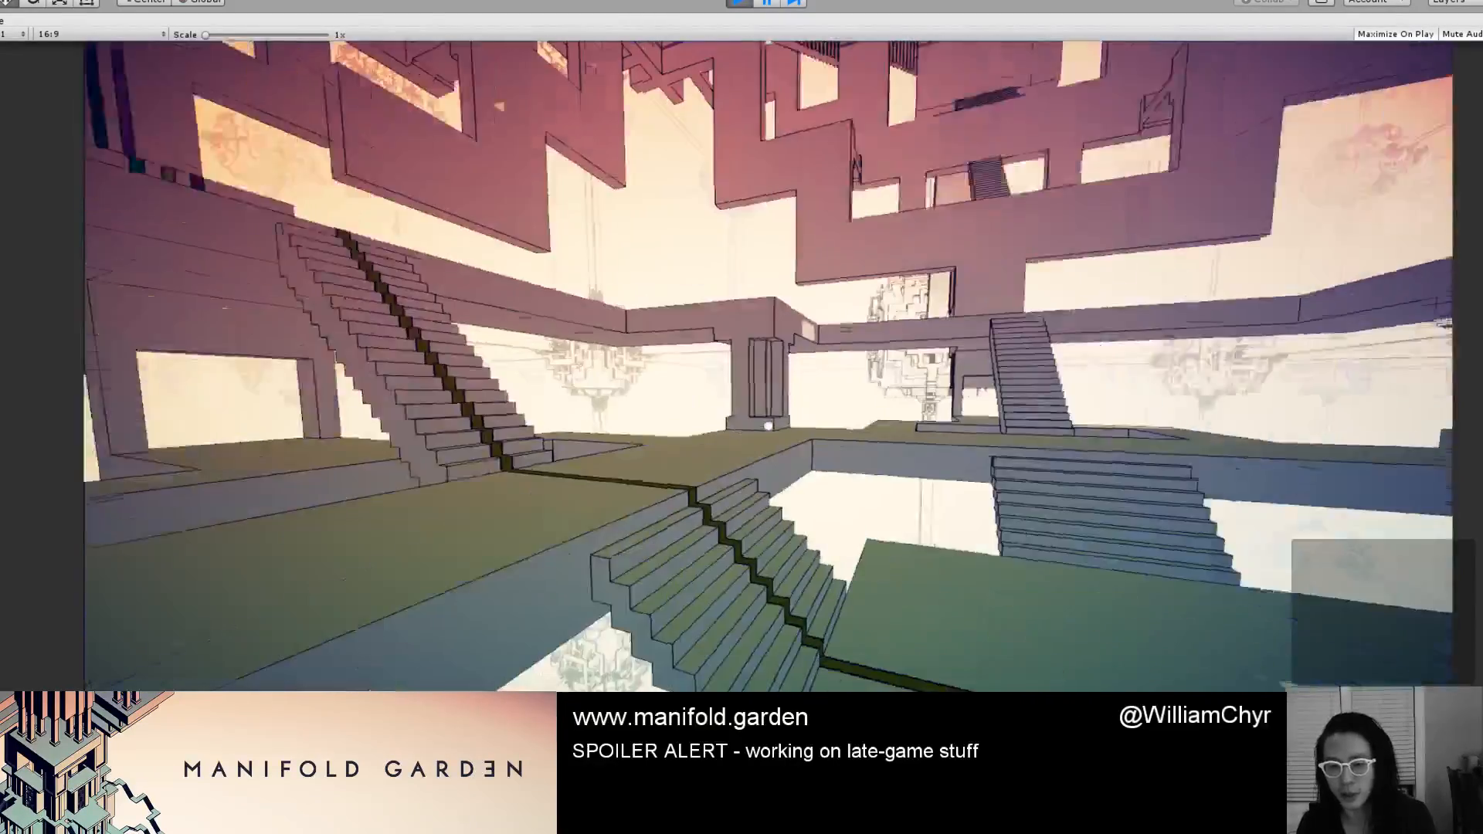
key(w)
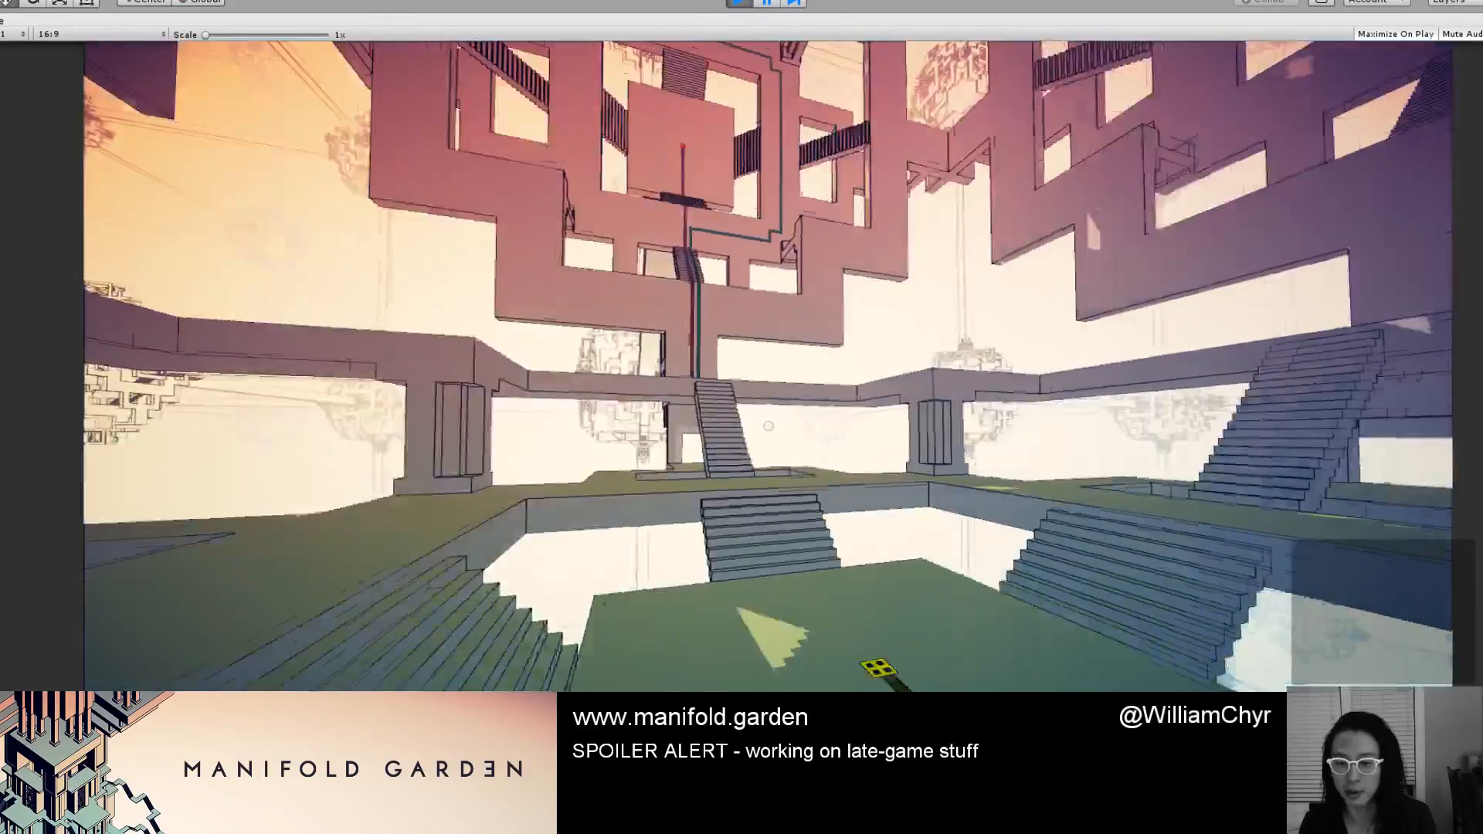
key(w)
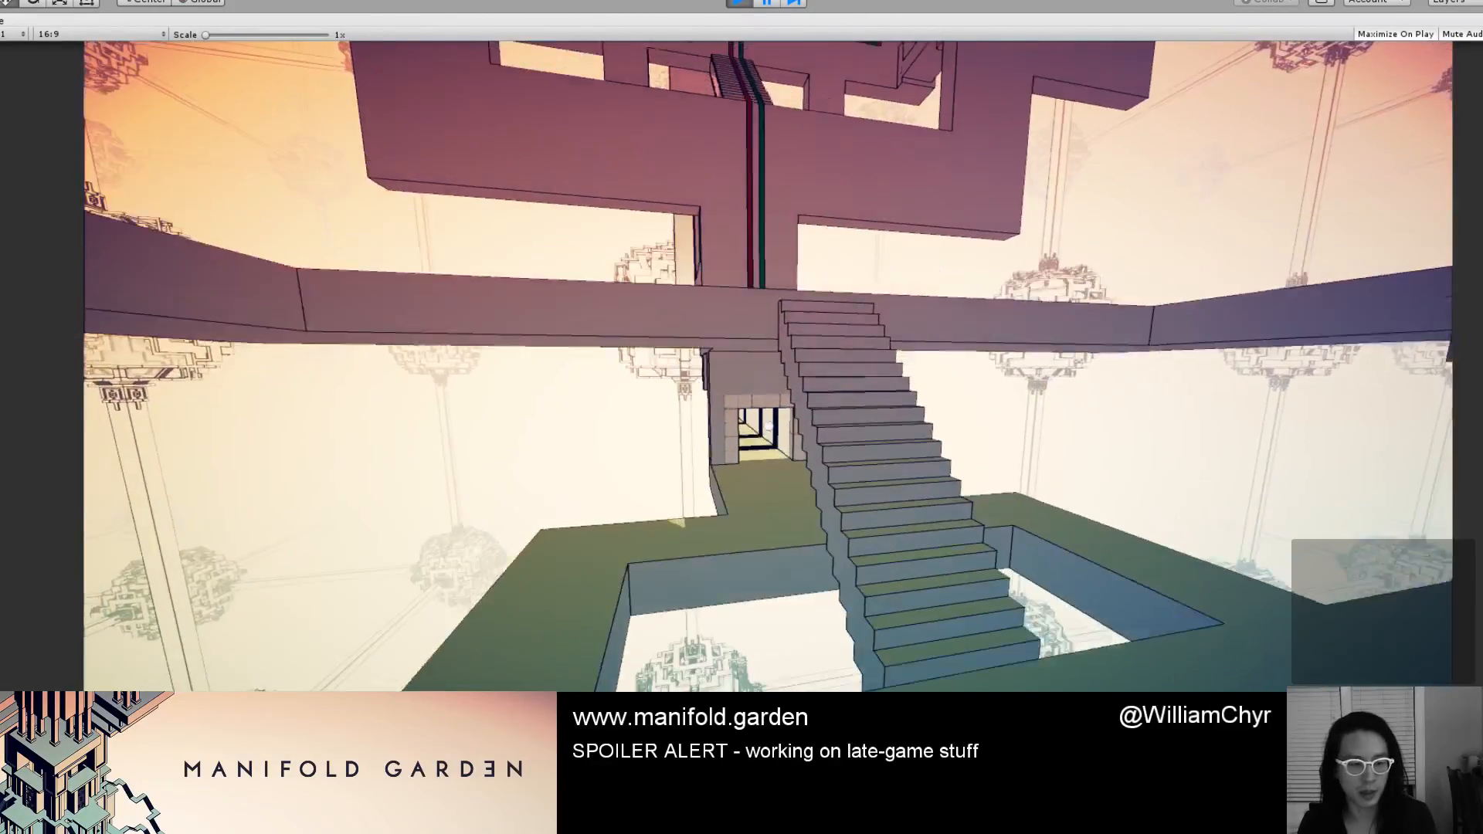
key(w)
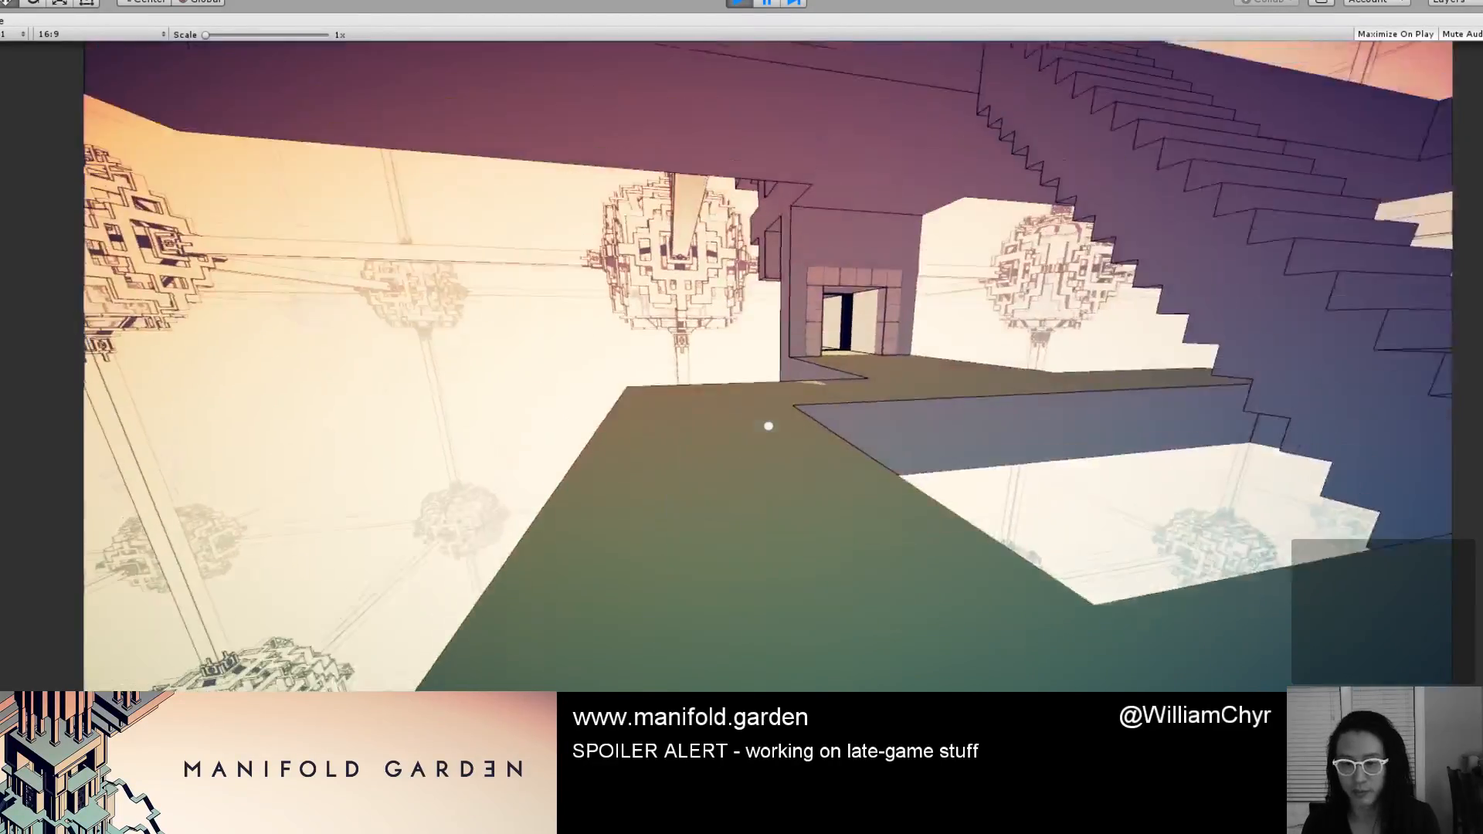
key(w)
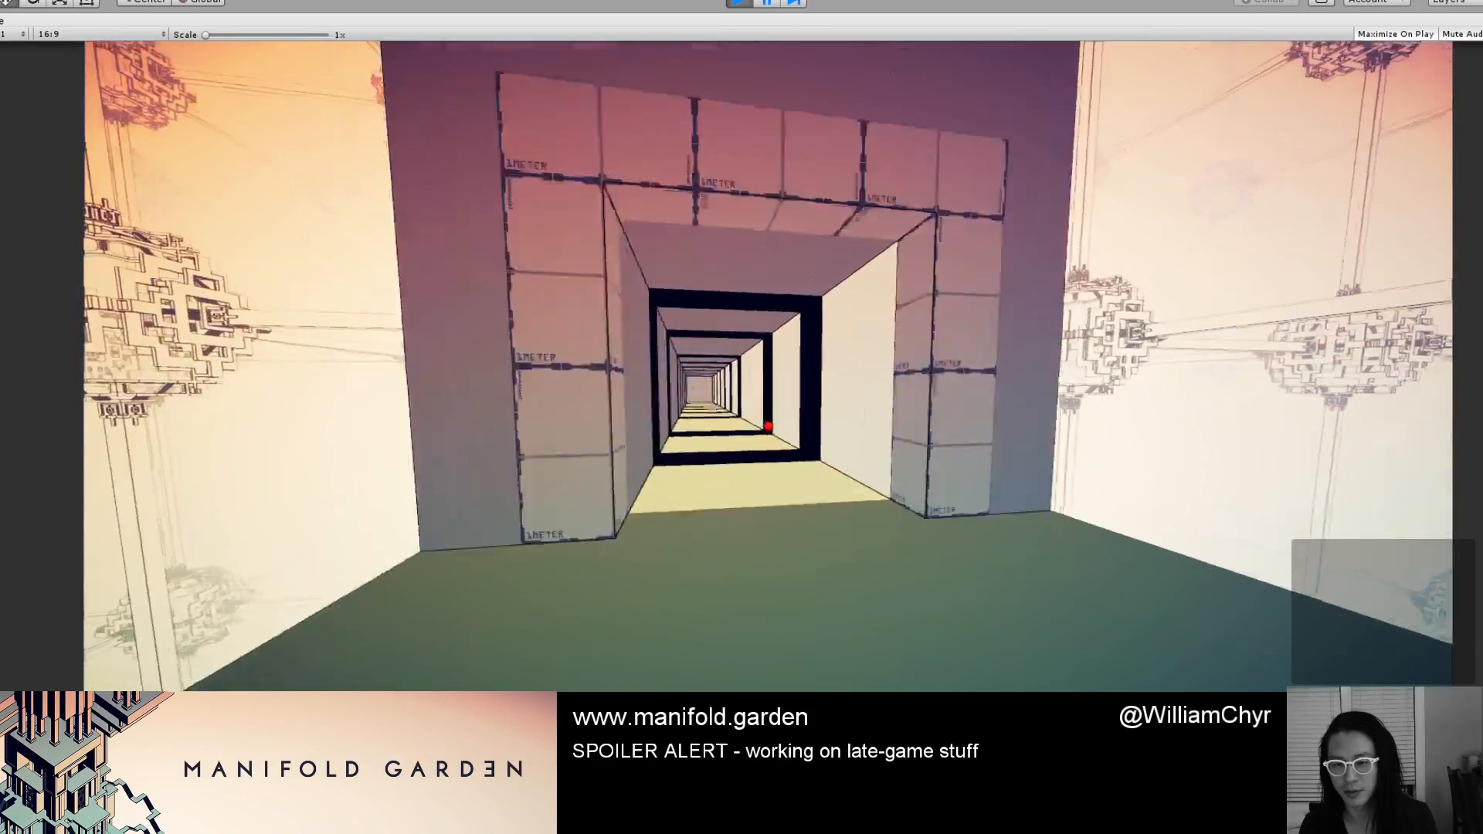
Walk through the portal hallway to its far end to test the link, and stop the playback.
key(w)
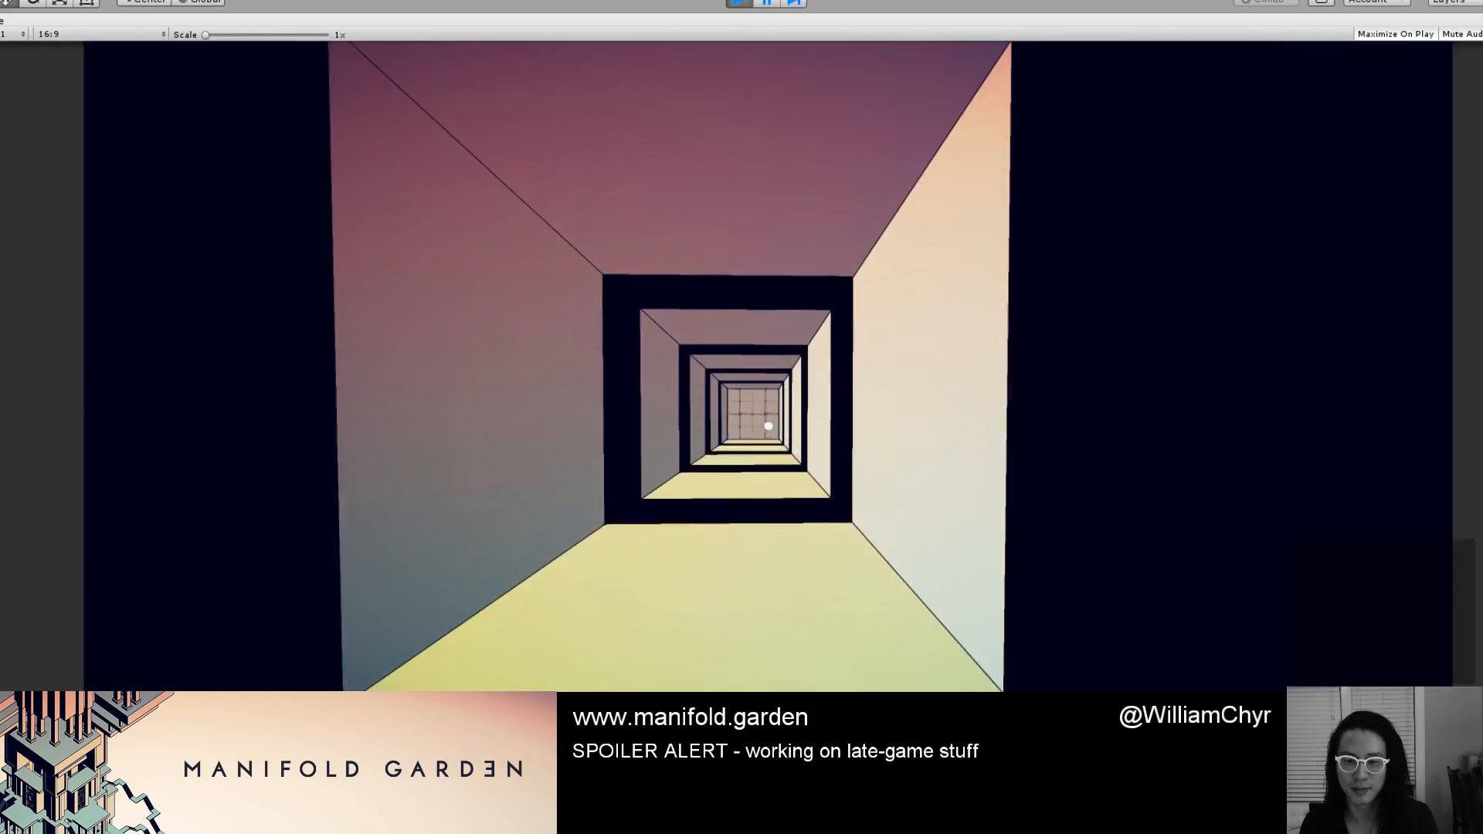
key(w)
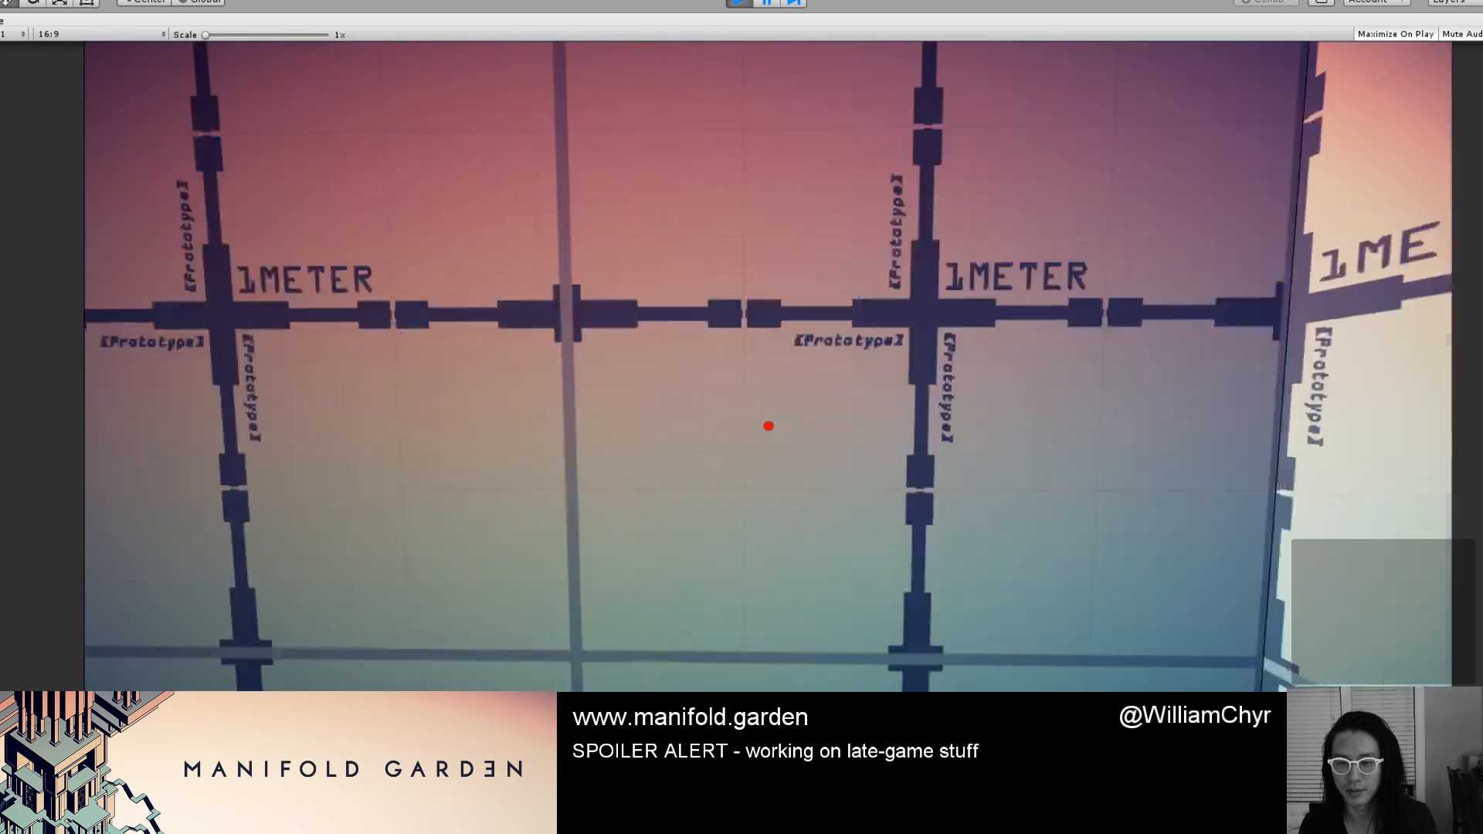
key(s)
click(769, 425)
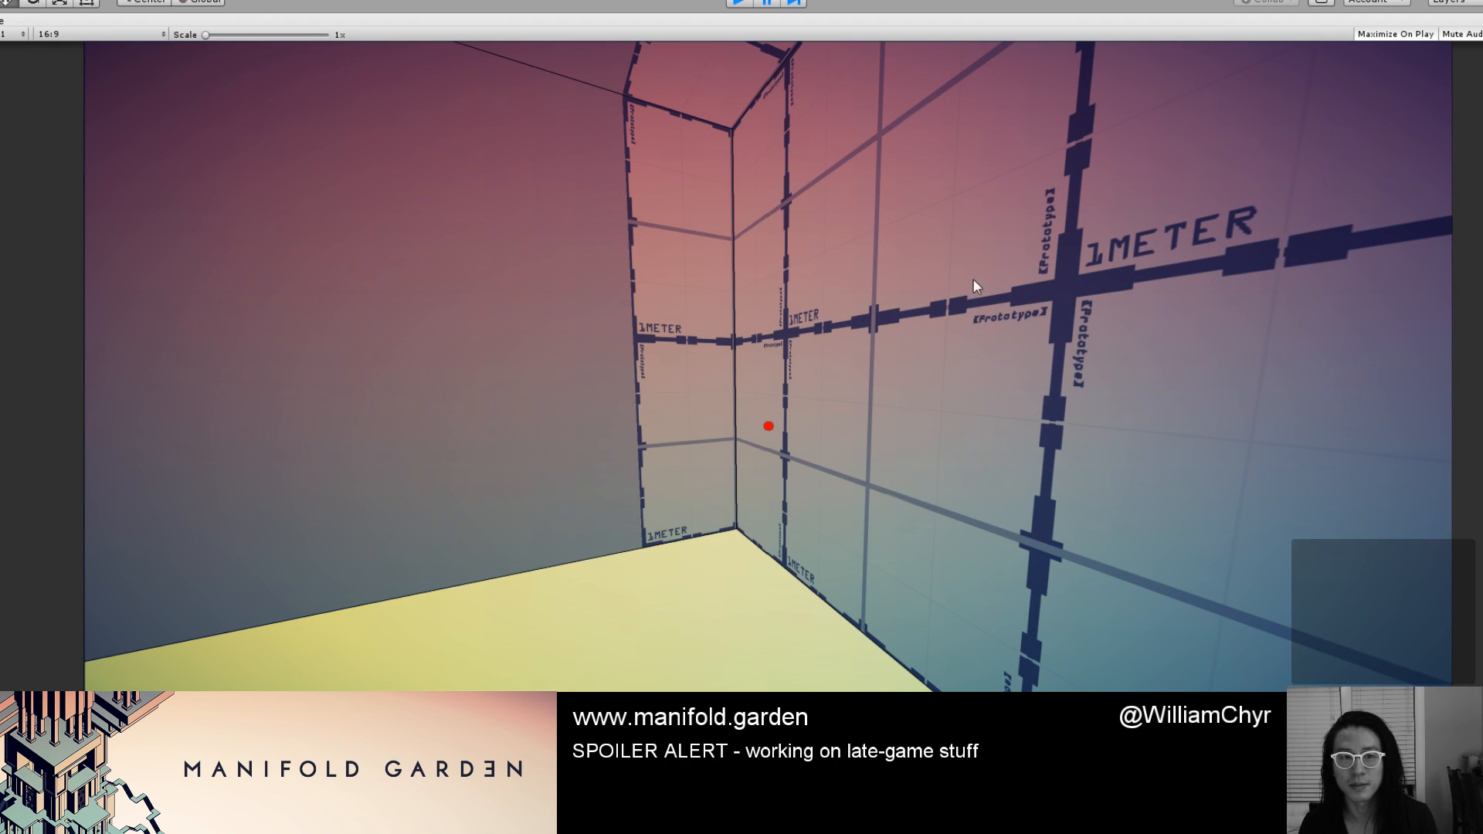
key(ctrl+p)
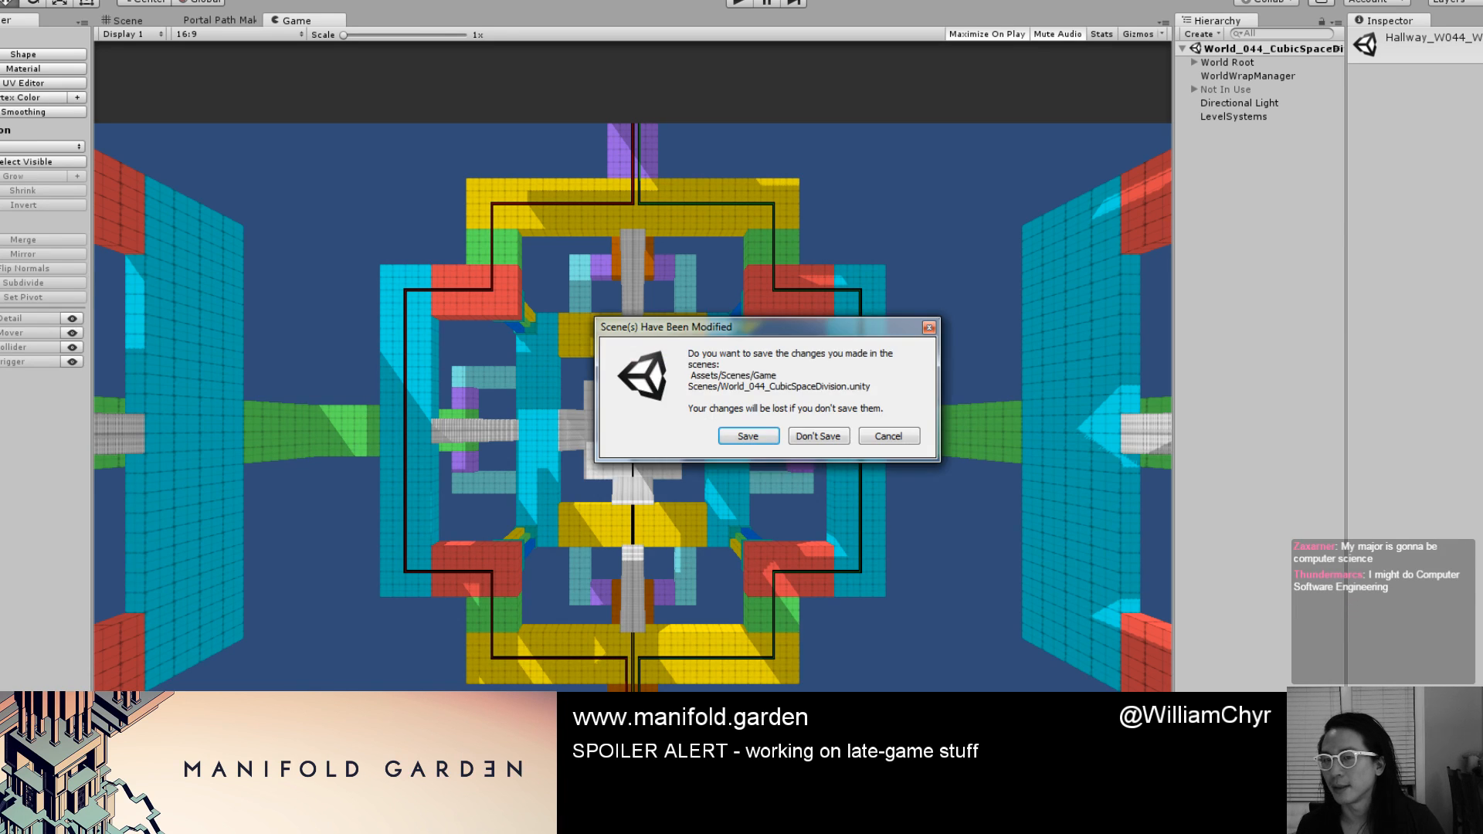
Save the World_044_CubicSpaceDivision changes, open Hallway_W044_W033 and frame its Portal_W044 in the Scene view.
click(748, 436)
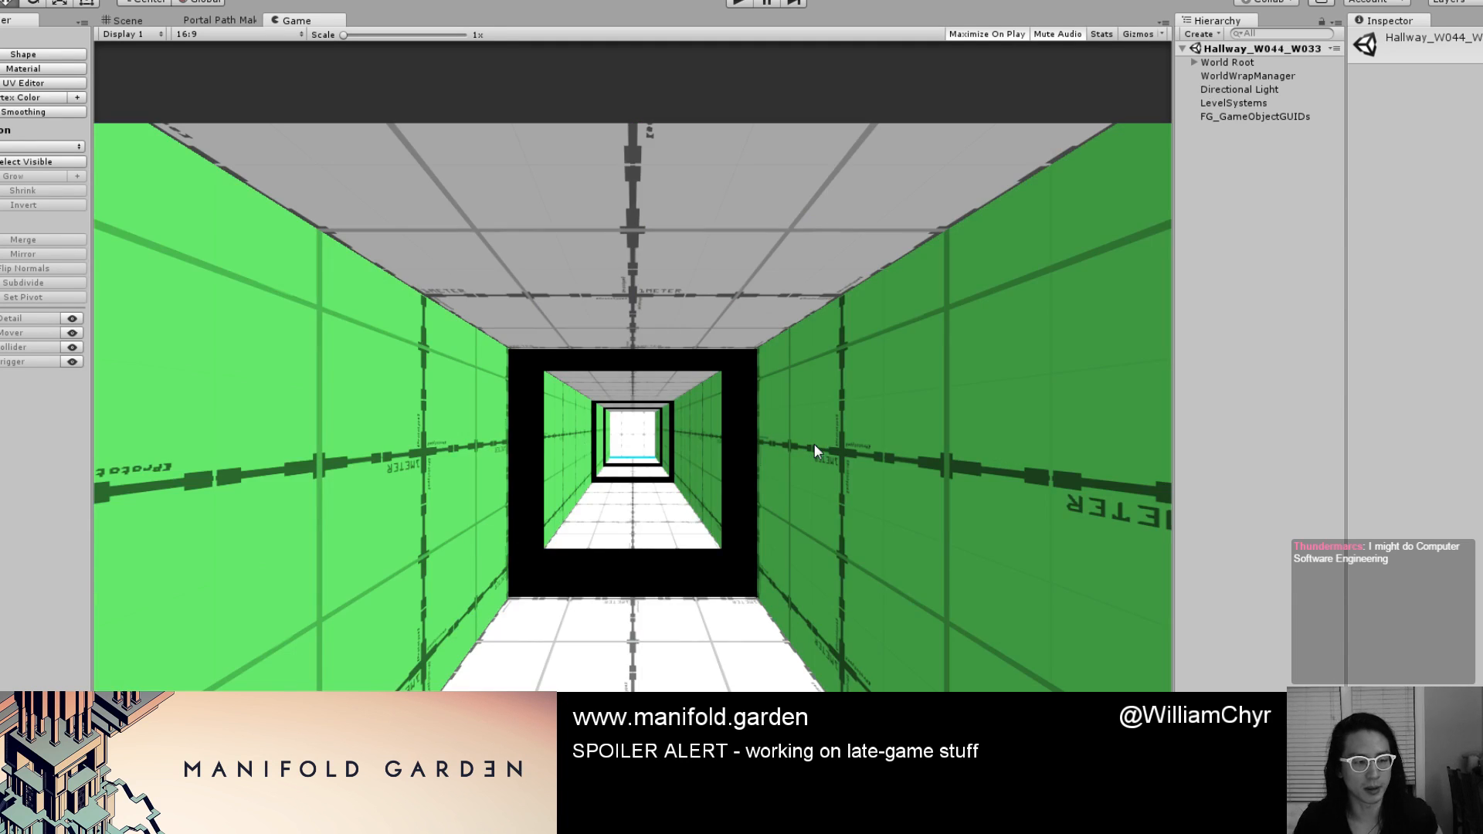
click(136, 20)
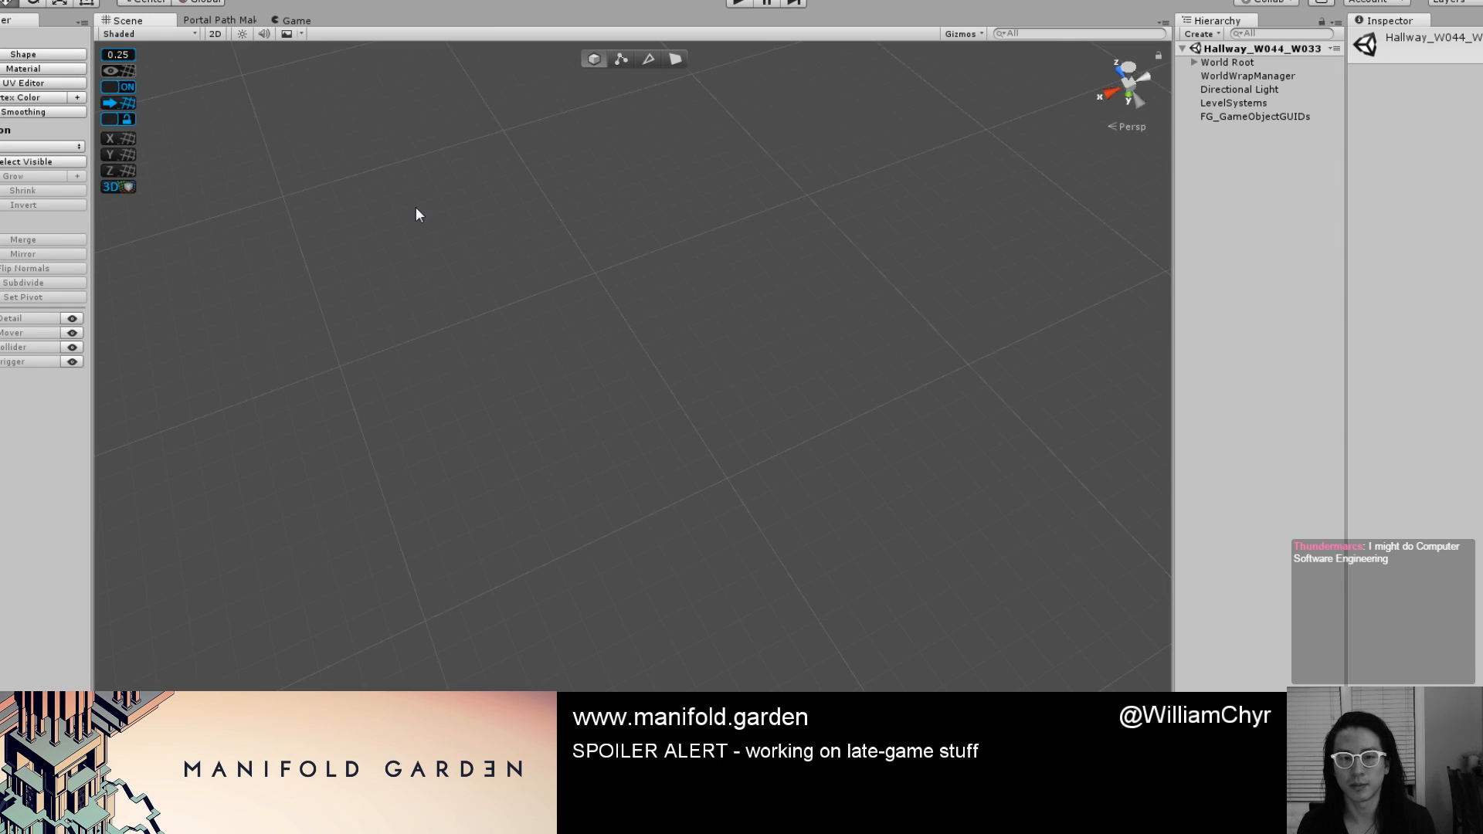
click(1195, 62)
click(1206, 75)
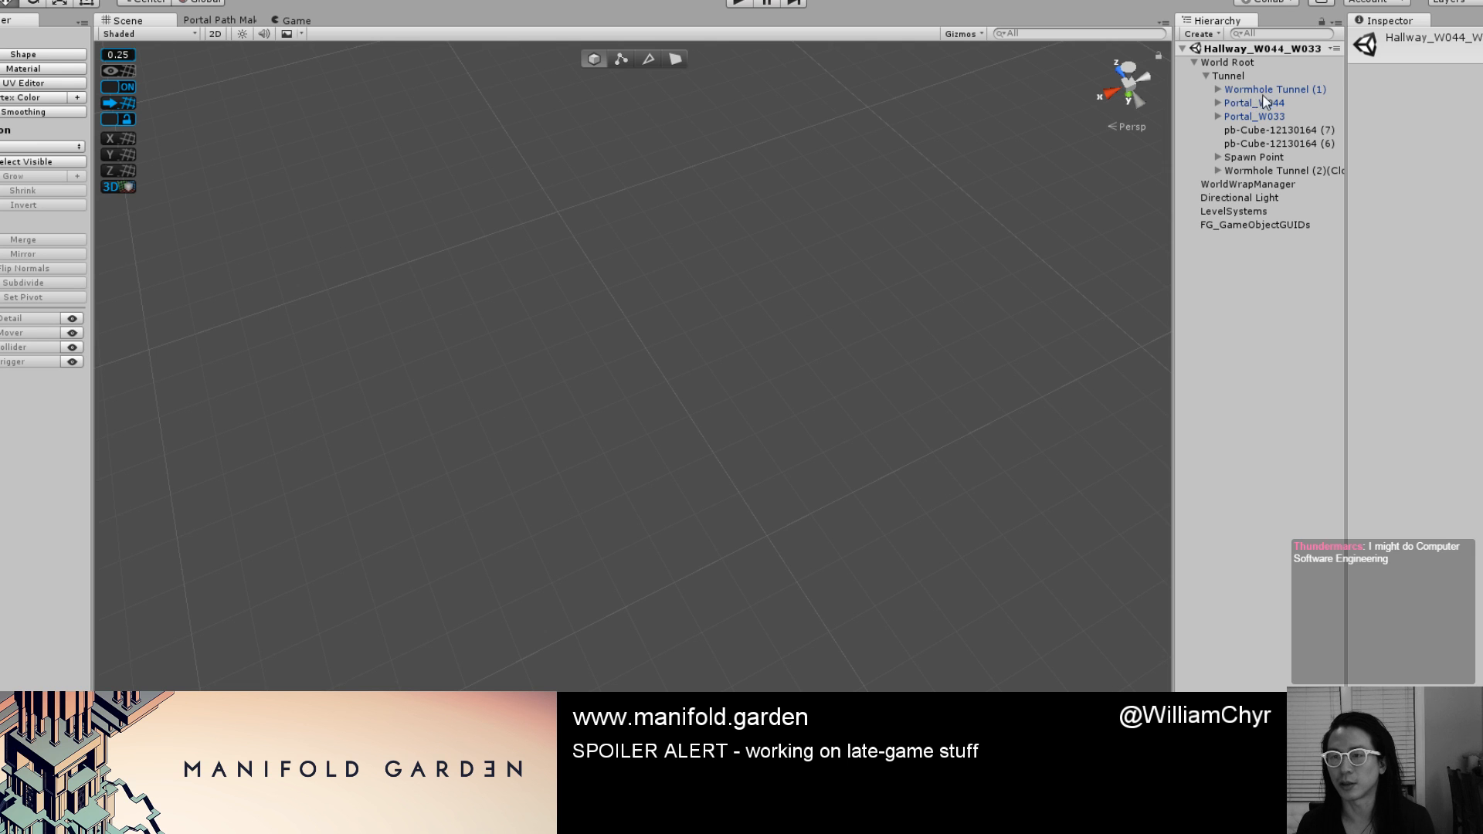
double_click(1255, 103)
Inspect the Portal_W044 and Portal_W033 ends of the hallway tunnel and save the scene.
scroll(609, 325, up, 3)
scroll(611, 333, down, 4)
alt+drag(618, 587, 662, 423)
scroll(722, 610, down, 8)
middle_drag(728, 620, 765, 174)
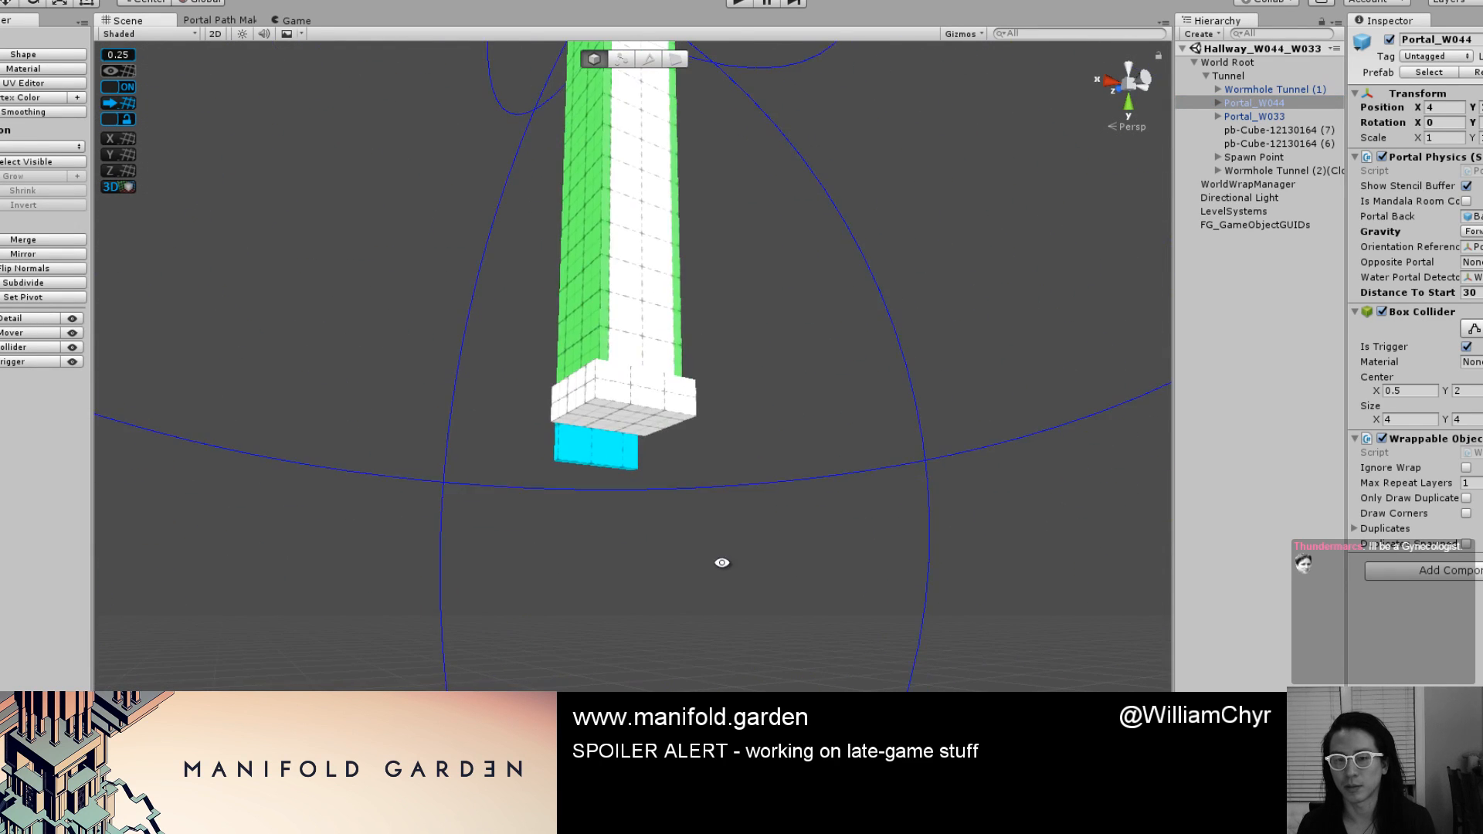
alt+drag(721, 563, 699, 471)
click(669, 304)
alt+drag(669, 305, 666, 570)
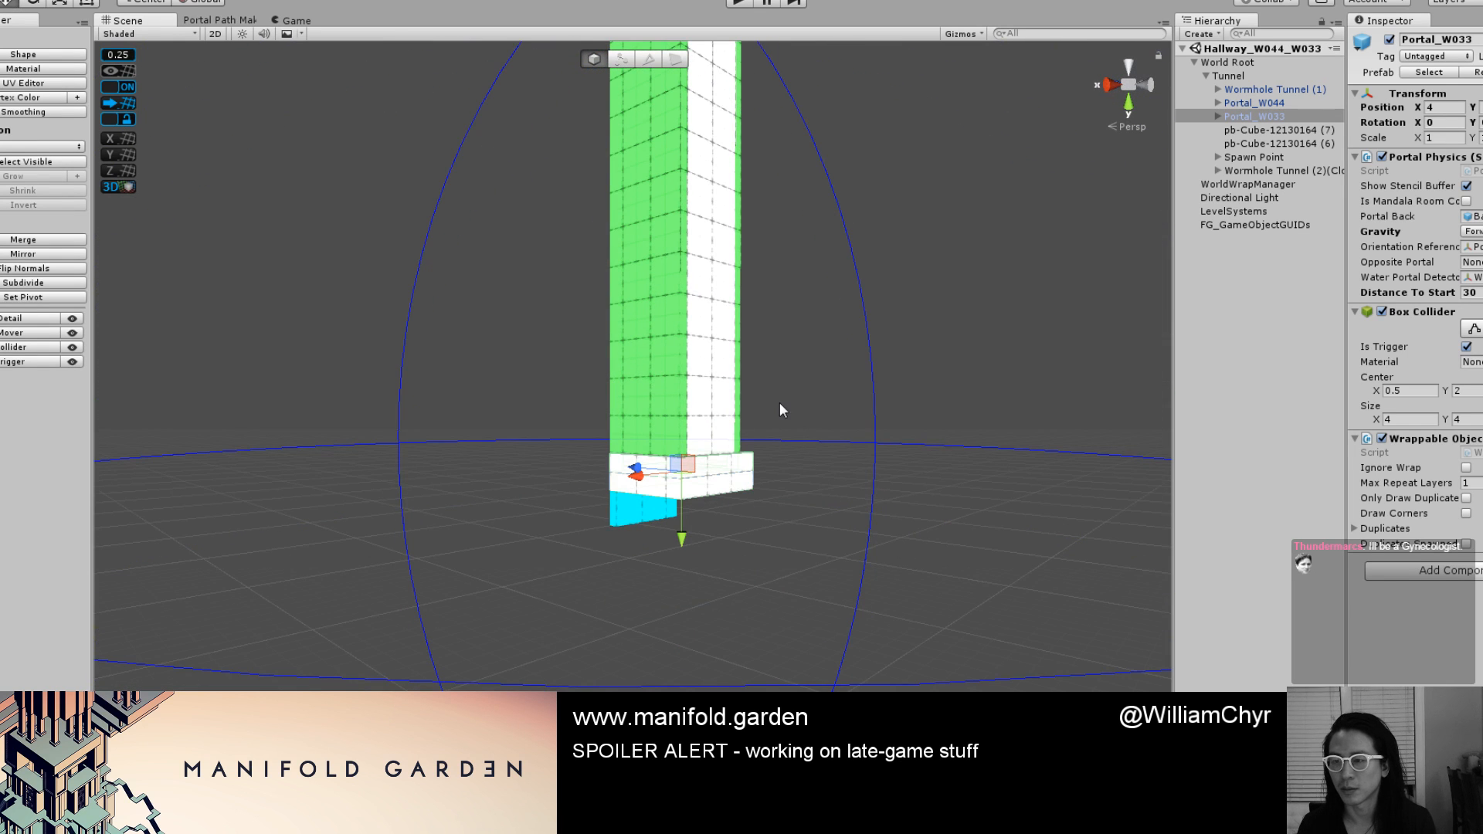
key(ctrl+s)
Examine the full length of the tunnel and select Portal_W044 to compare its orientation with the other end.
scroll(780, 396, down, 3)
alt+drag(790, 375, 729, 354)
middle_drag(730, 353, 765, 587)
alt+drag(742, 453, 732, 341)
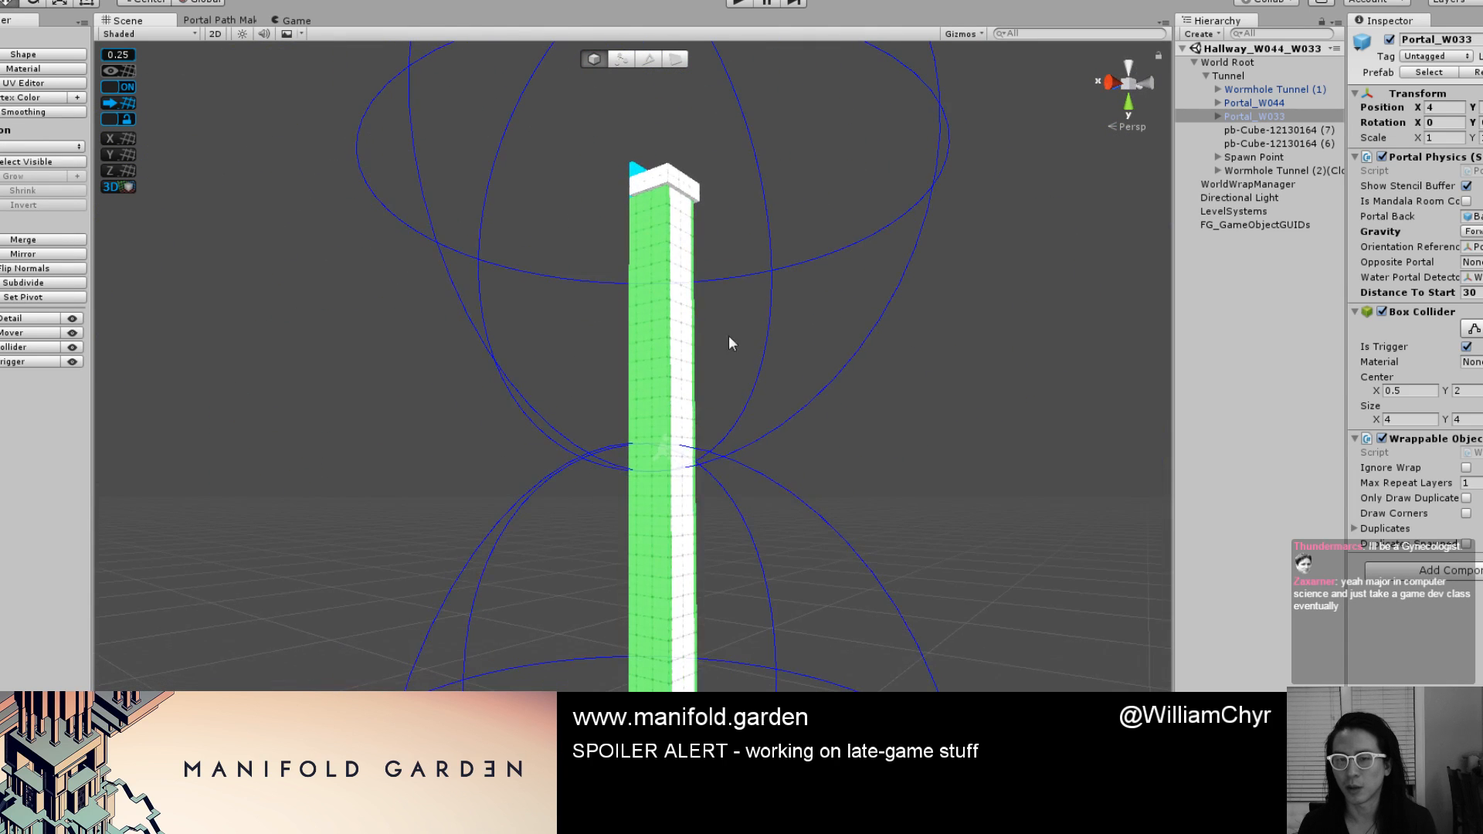
click(686, 192)
alt+drag(770, 177, 789, 336)
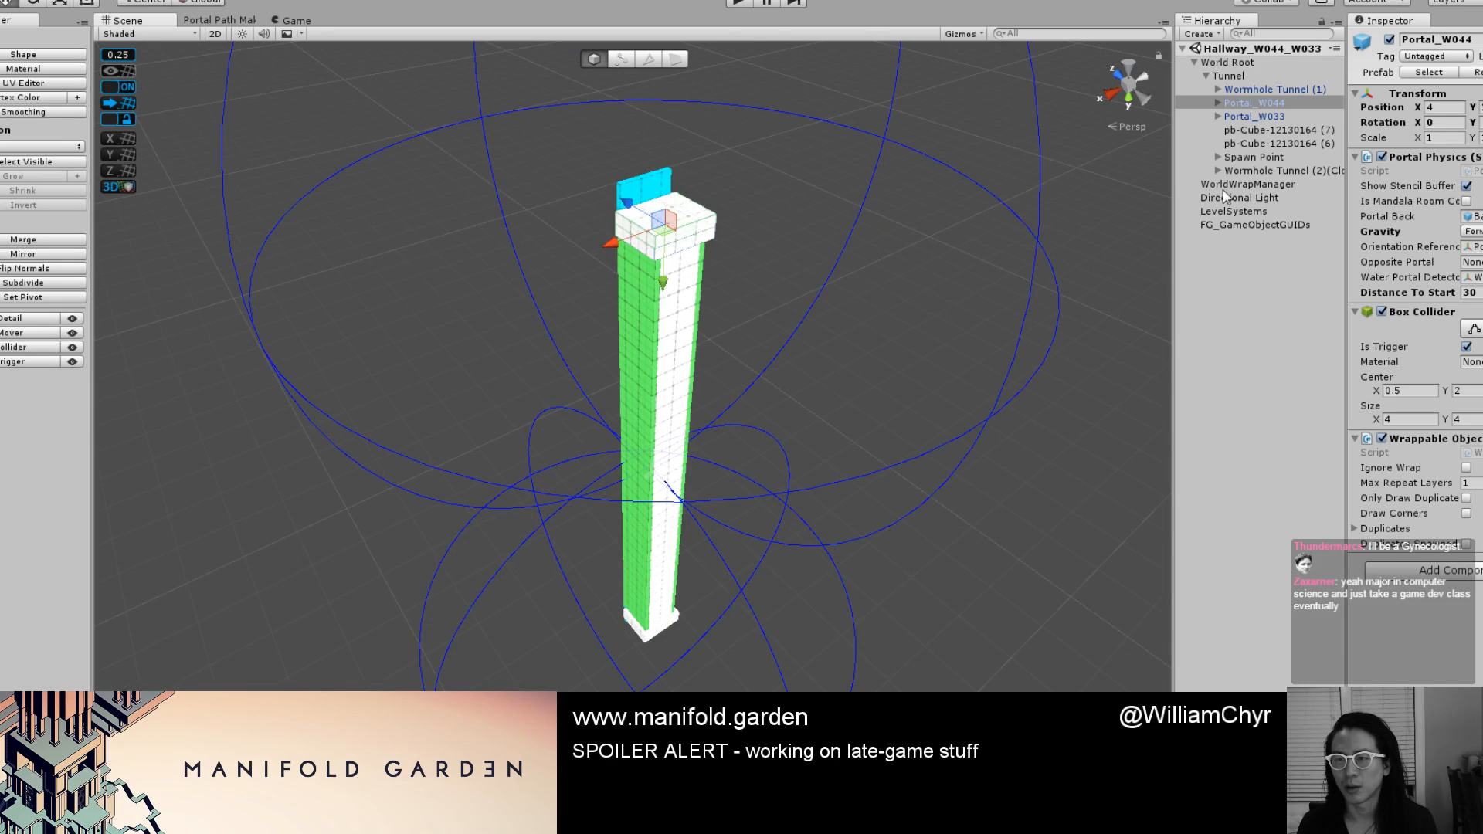
Frame Portal_W033 at the tunnel's end, try moving it, and undo the move.
double_click(1284, 116)
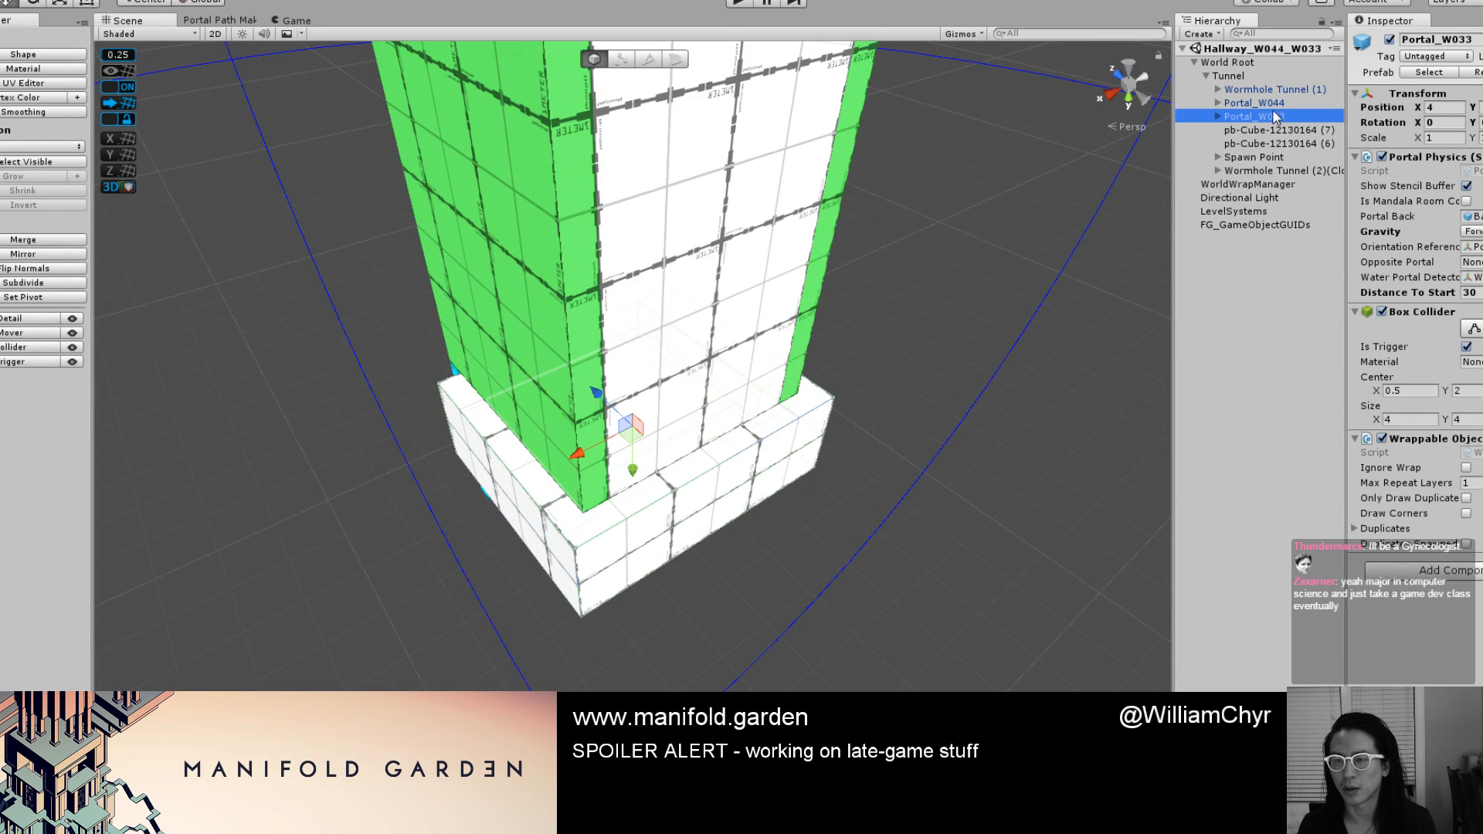
alt+drag(795, 280, 609, 352)
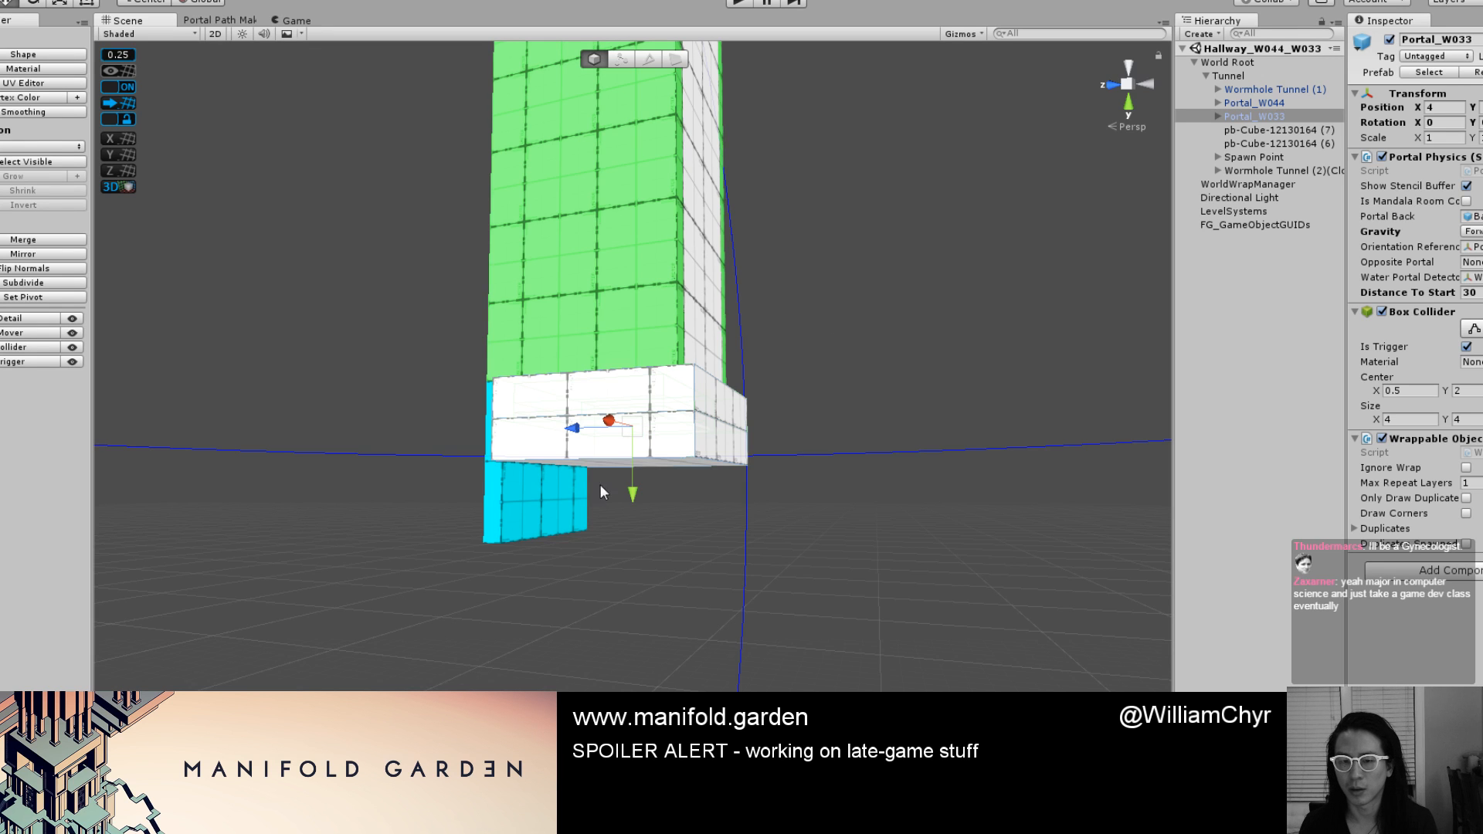
drag(627, 470, 745, 546)
key(ctrl+z)
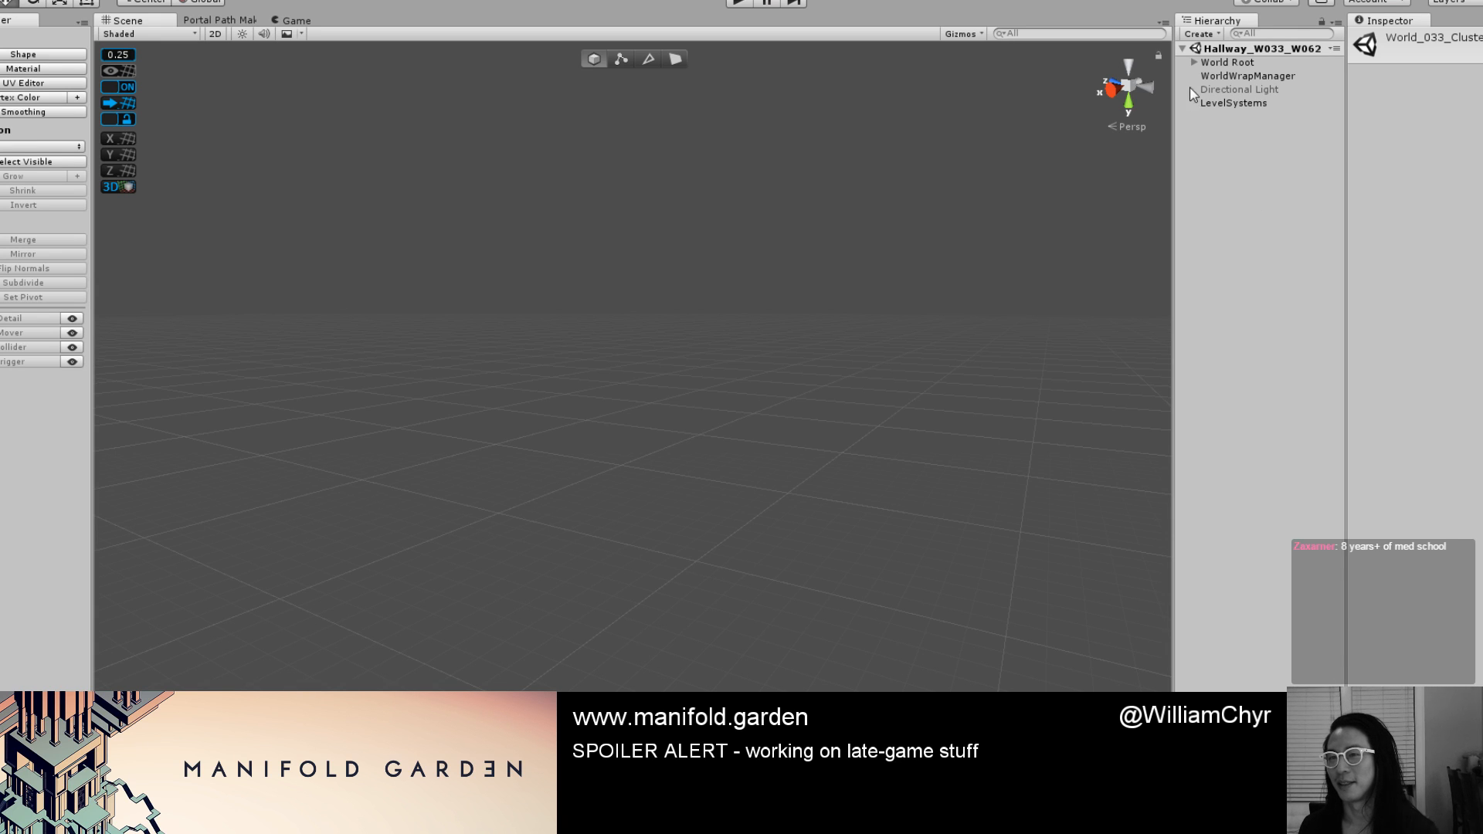
Move the Dark Mode Pillar Standalone object into World Root in the World_033_ClustersInTheAir scene.
click(1193, 61)
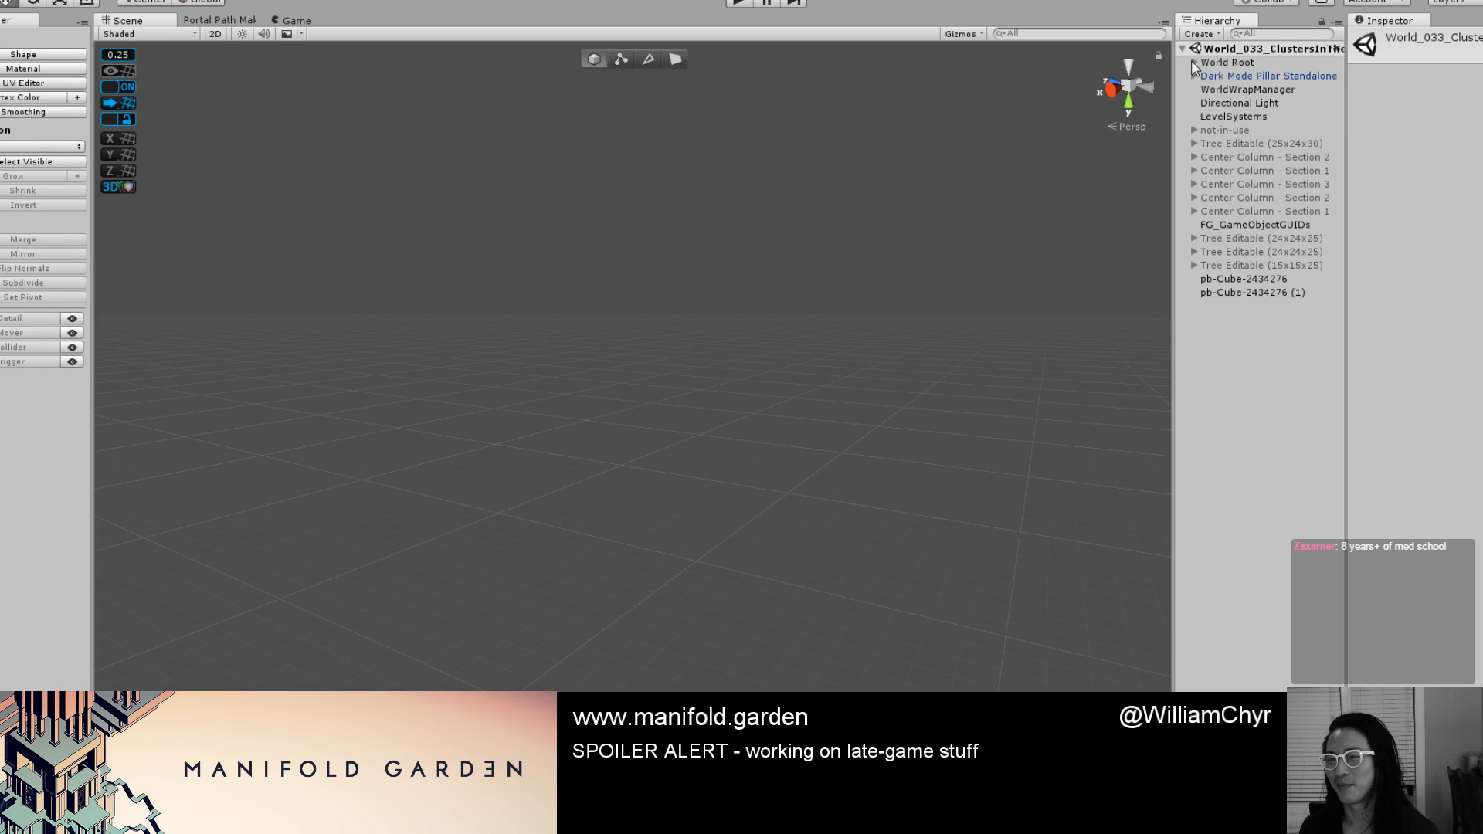
click(1226, 75)
drag(1226, 75, 1232, 62)
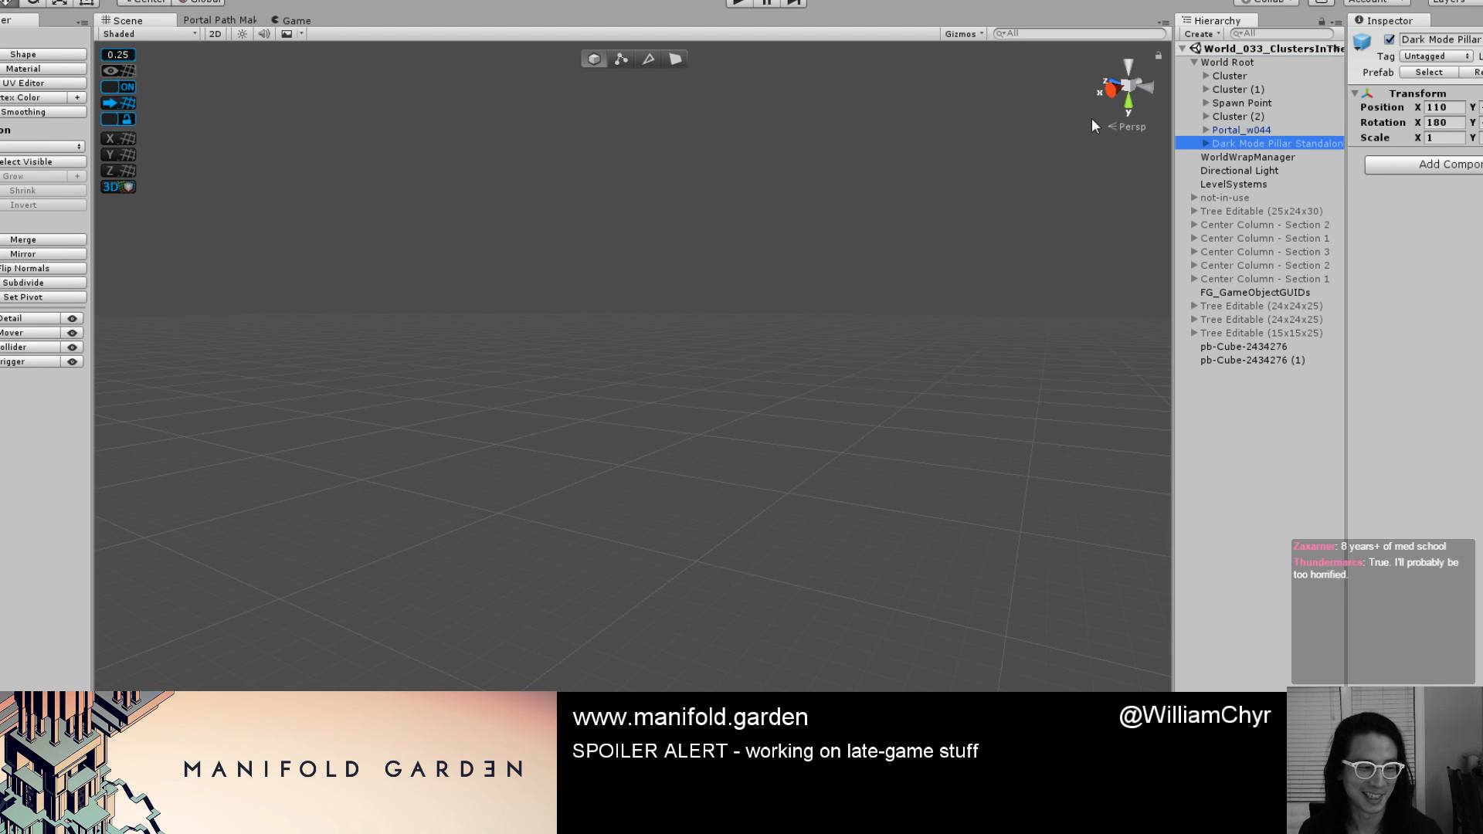
Frame the Portal_w044 doorway in the World_033_ClustersInTheAir scene and examine the architecture around it.
double_click(1230, 147)
mouse_move(811, 414)
right_down()
mouse_move(901, 430)
mouse_move(768, 357)
mouse_move(792, 426)
right_up()
alt+drag(793, 427, 666, 485)
click(585, 472)
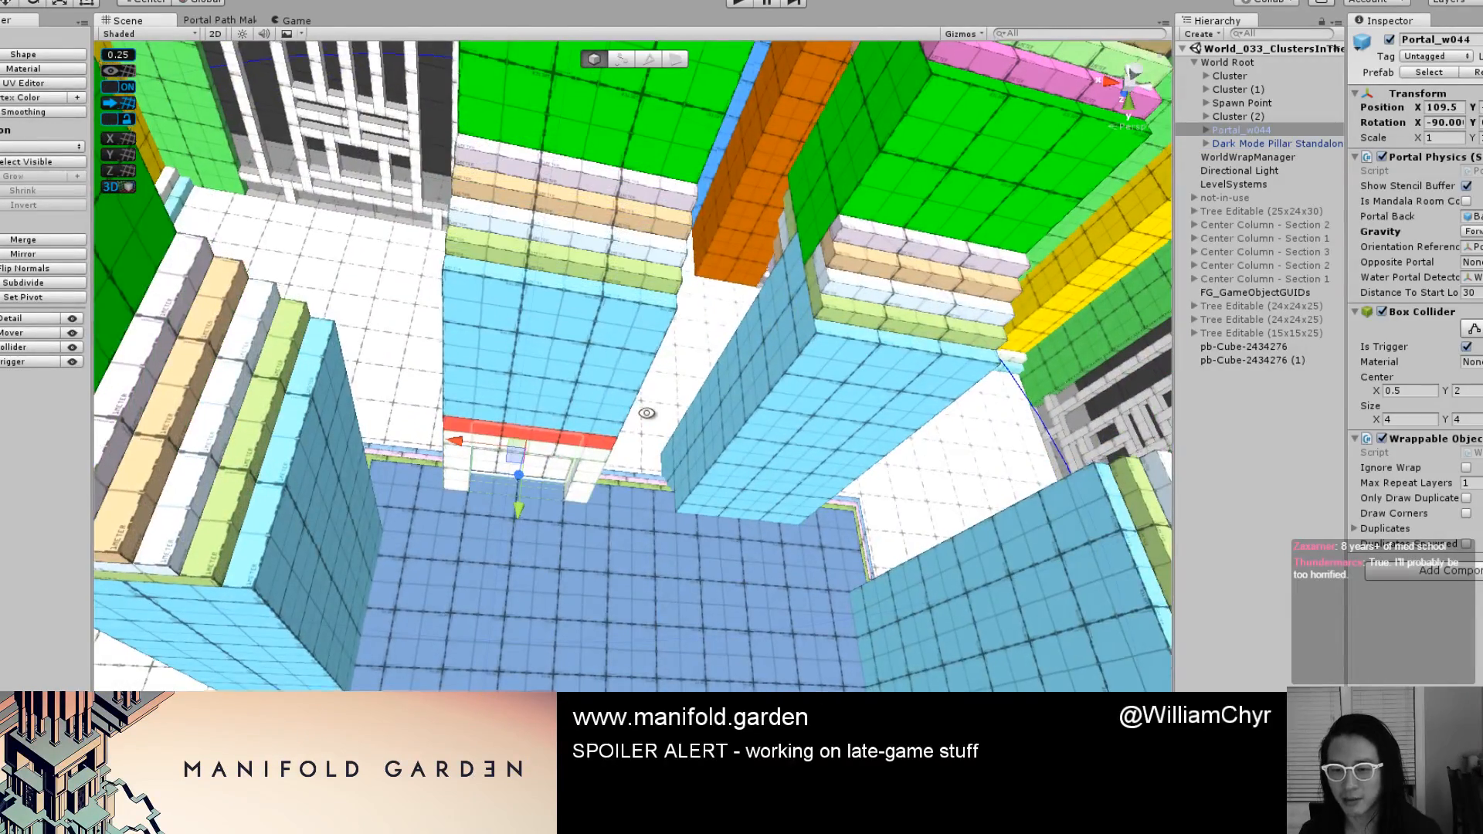
alt+drag(649, 413, 627, 478)
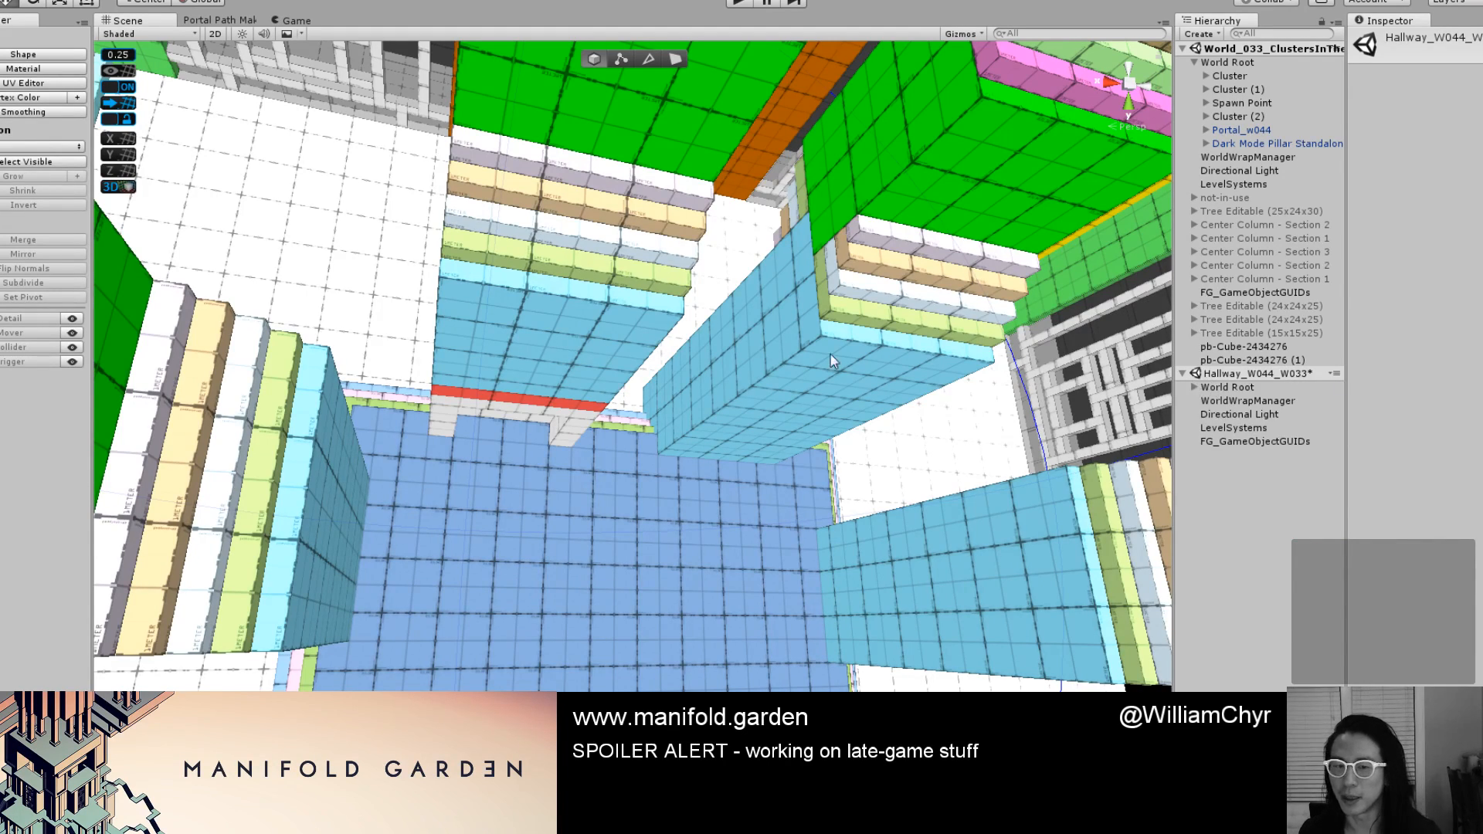
Inspect Portal_w044 in World_033_ClustersInTheAir against Portal_W044 and Portal_W033 under Tunnel in the Hallway_W044_W033 scene.
click(583, 423)
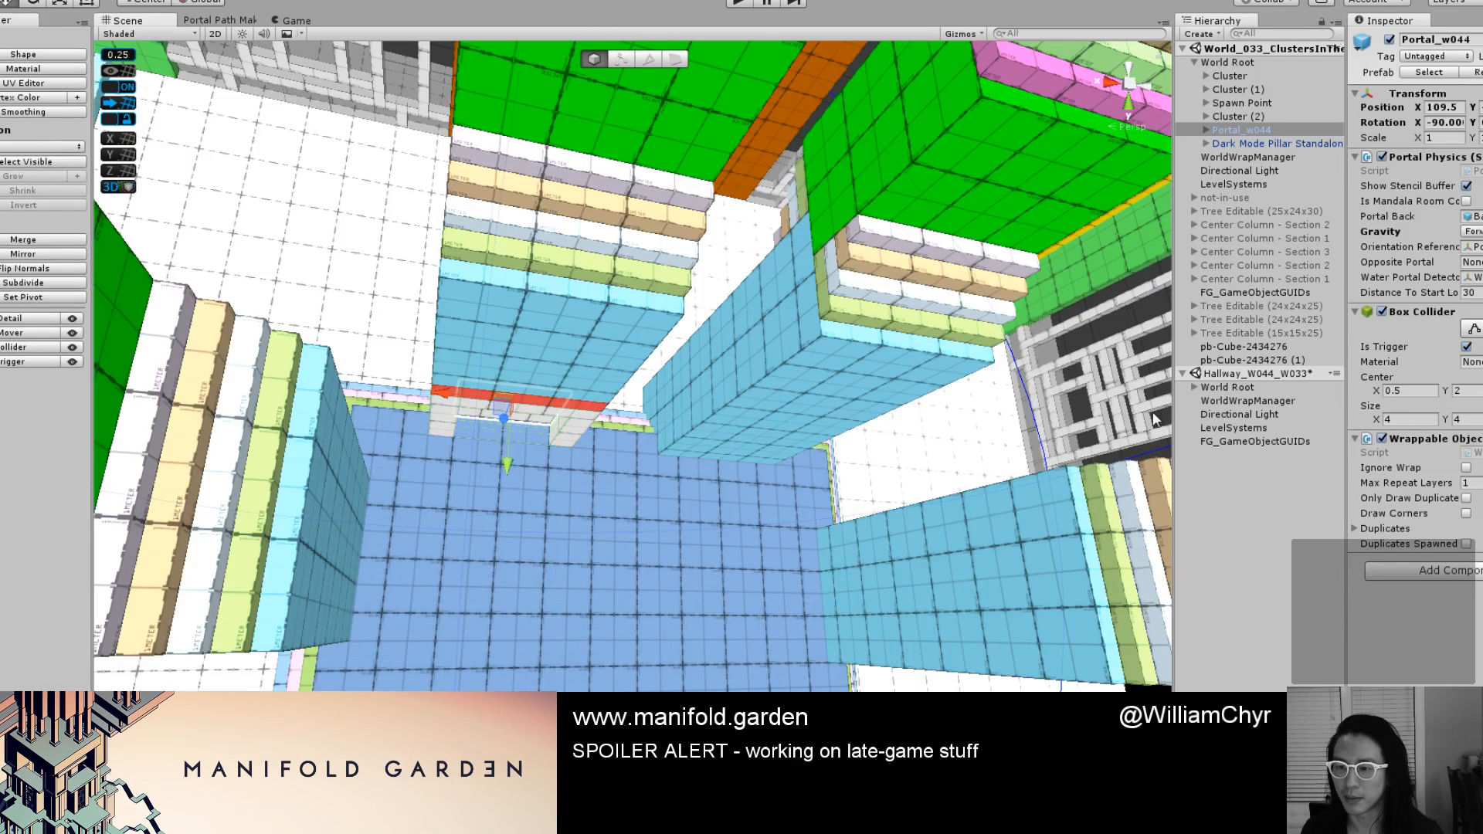
click(1204, 390)
click(1195, 387)
click(1207, 401)
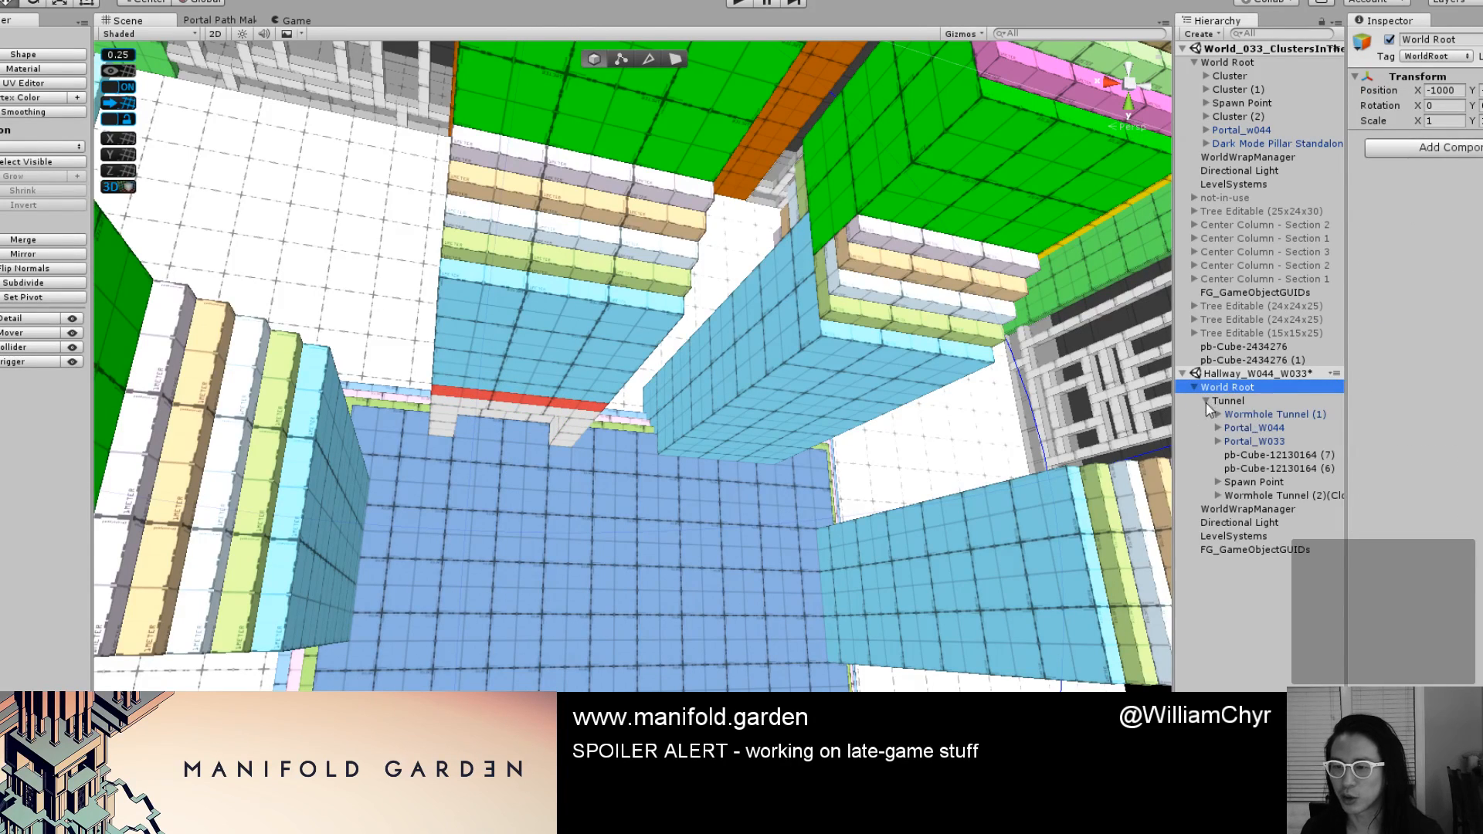
click(1251, 428)
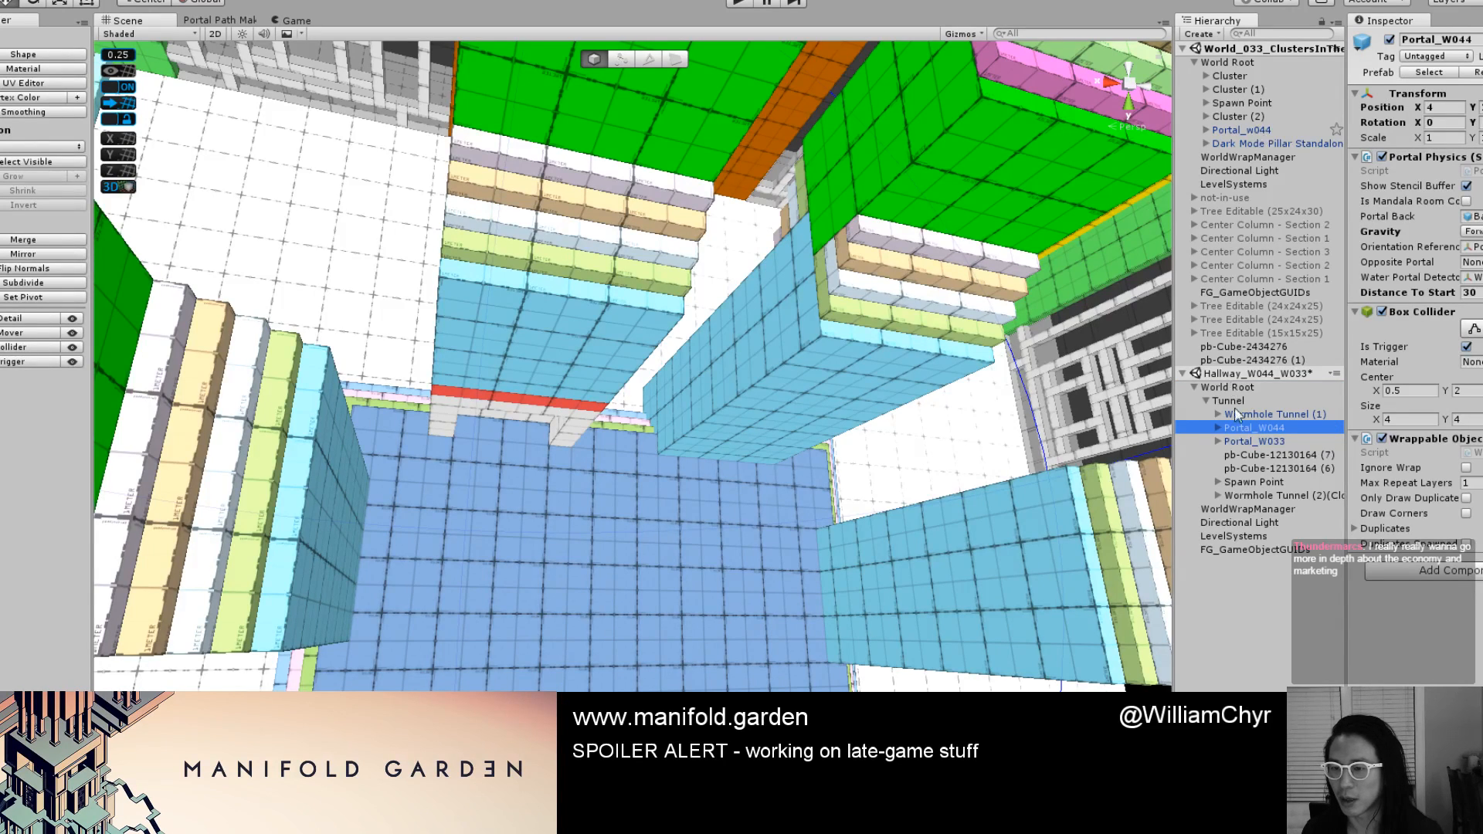
double_click(1267, 441)
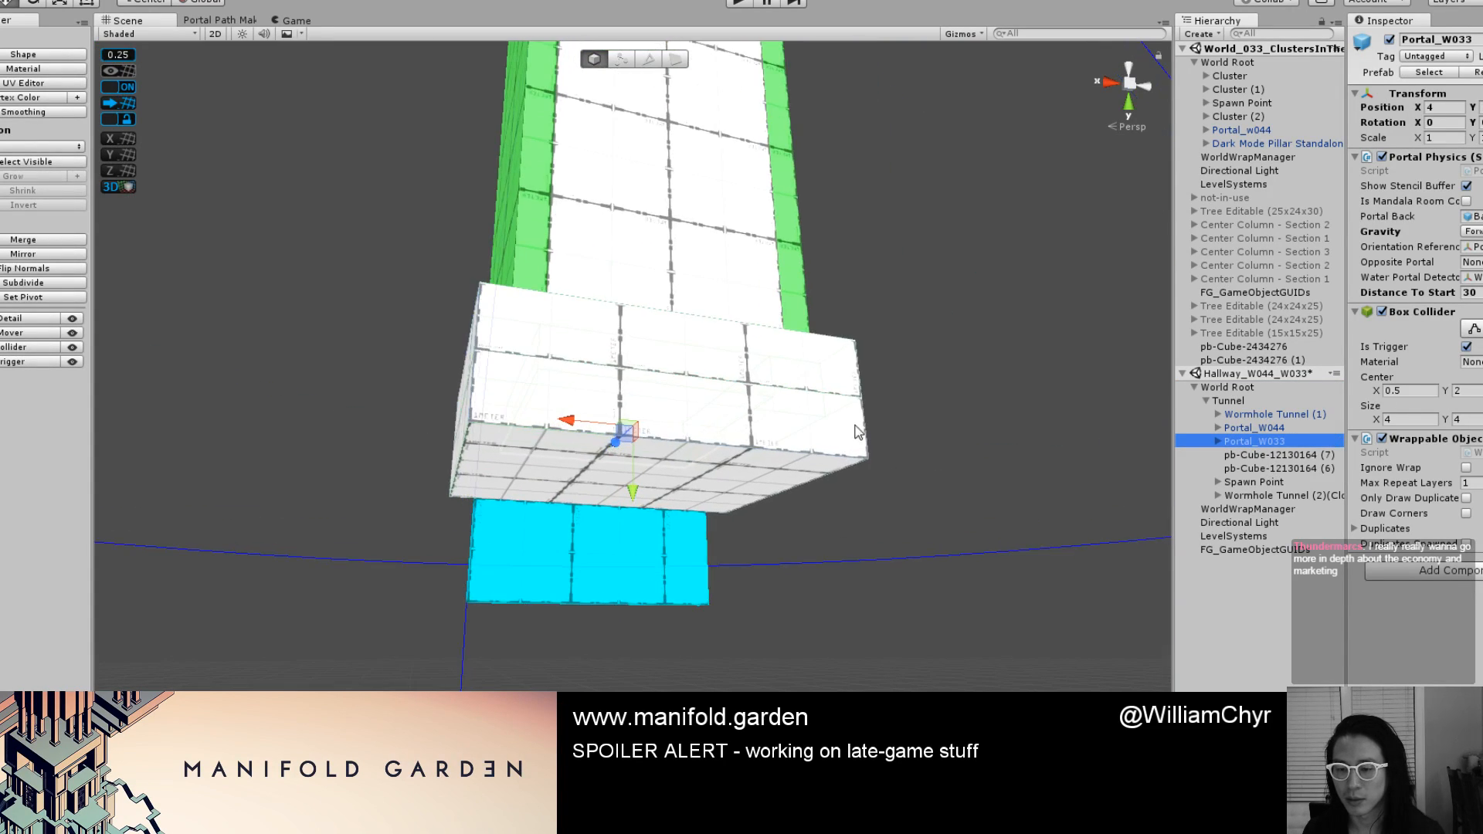
Remove the Hallway_W044_W033 scene from the hierarchy.
right_click(1241, 375)
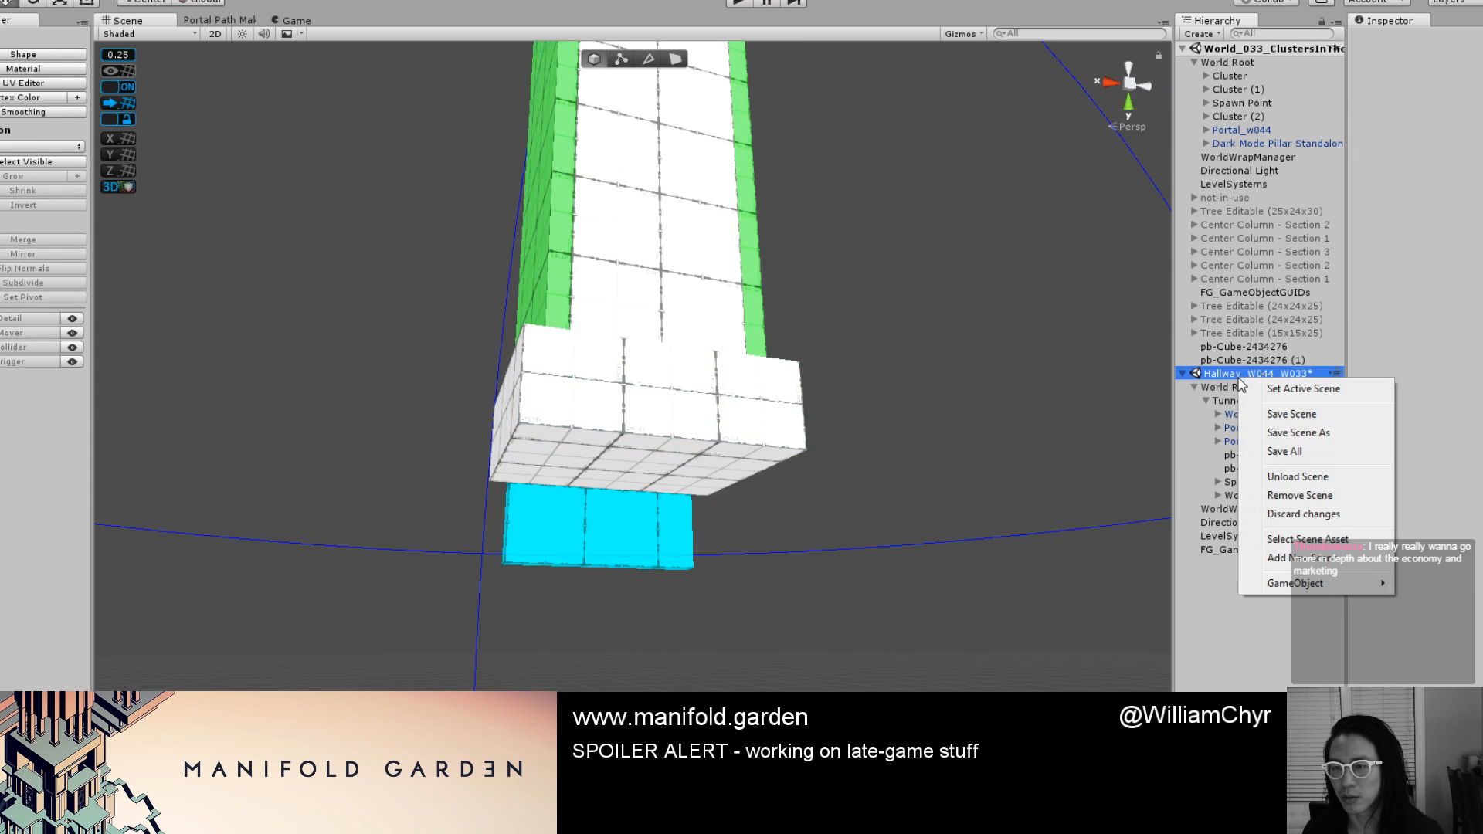
click(1277, 495)
click(822, 438)
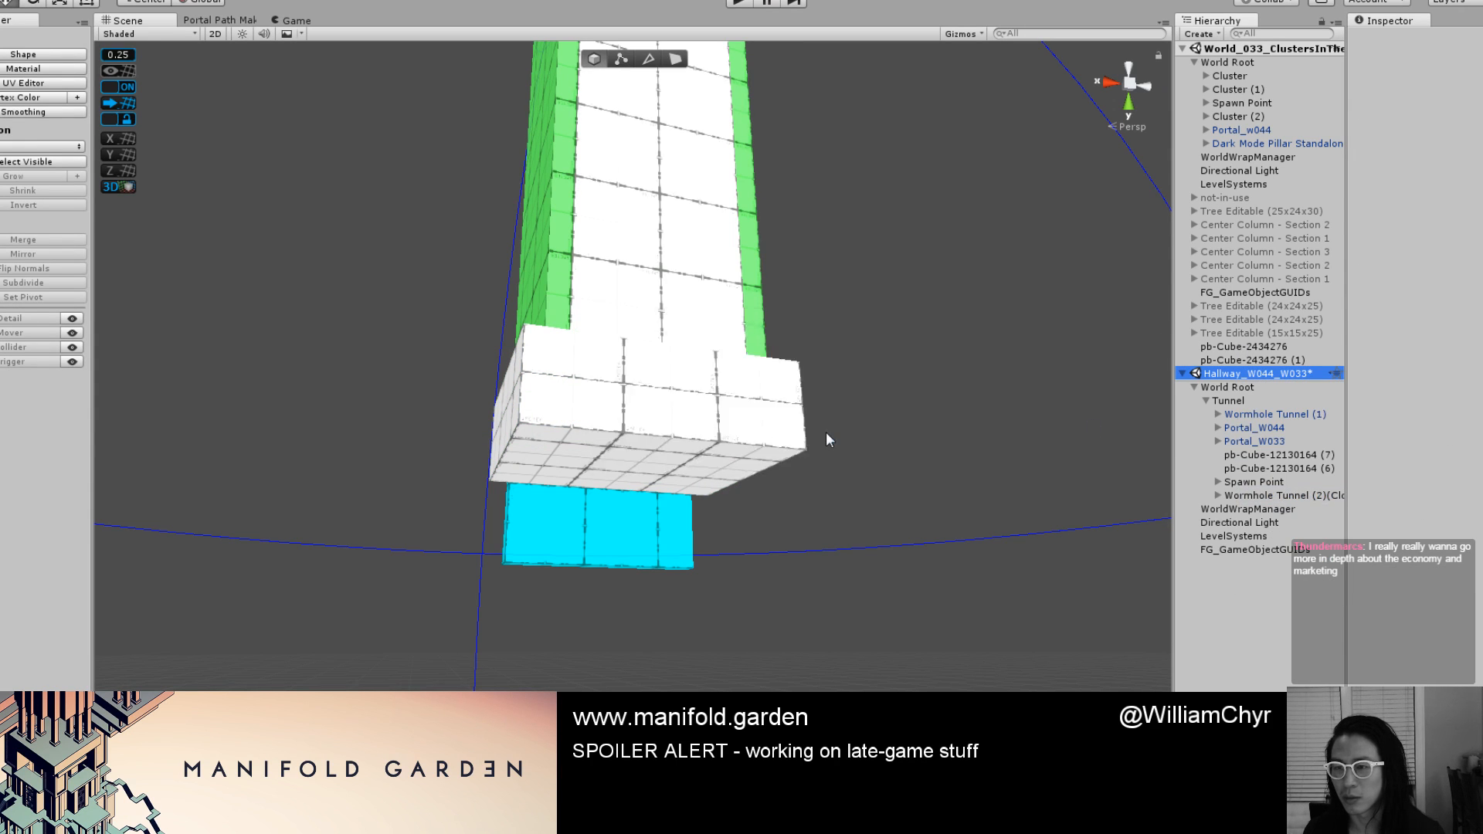
Frame Portal_w044 in World_033_ClustersInTheAir, view its doorway from the front, and look through the custom scene tools.
double_click(1240, 130)
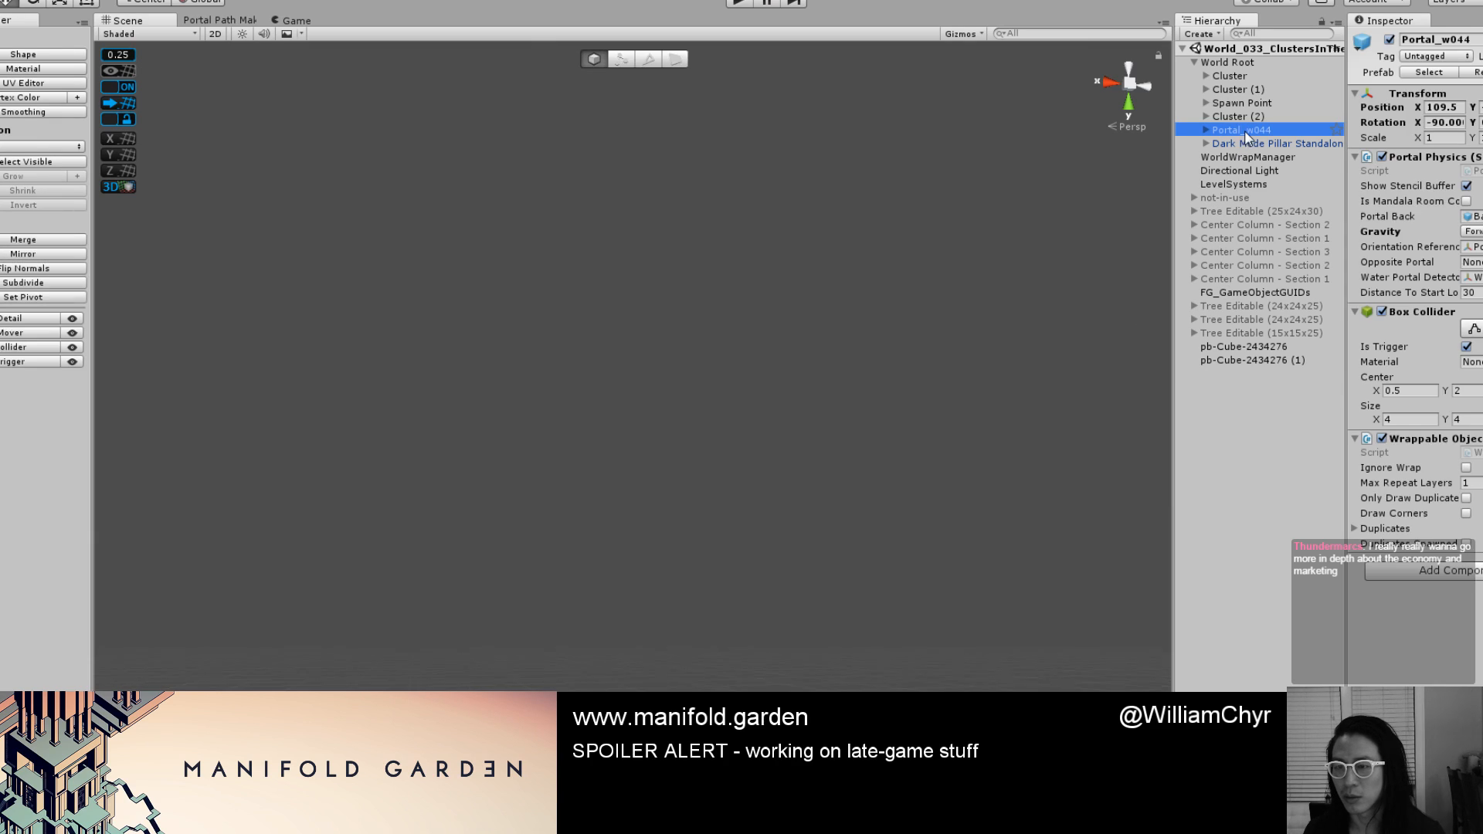
alt+drag(831, 368, 952, 269)
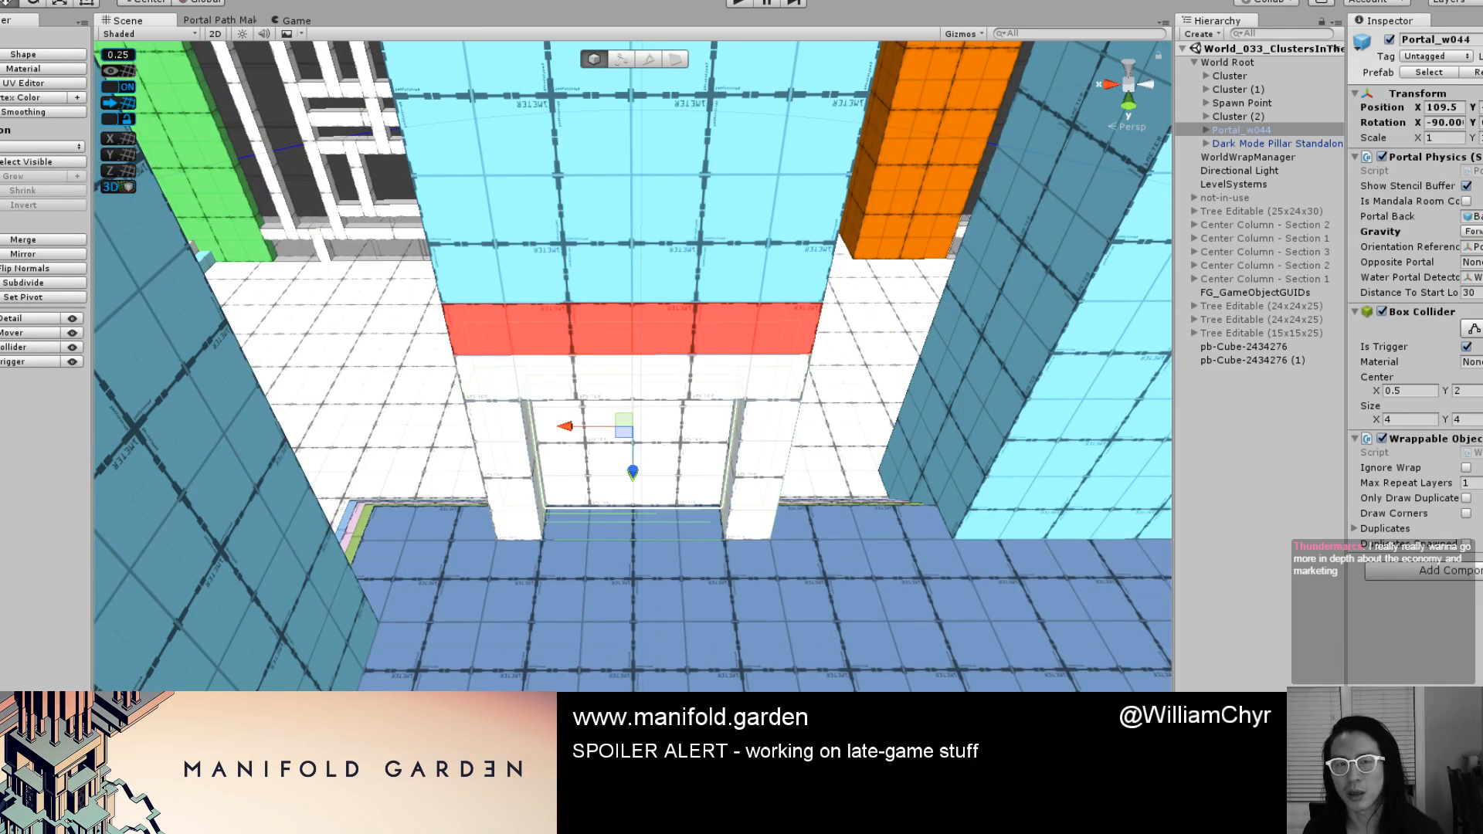
click(241, 0)
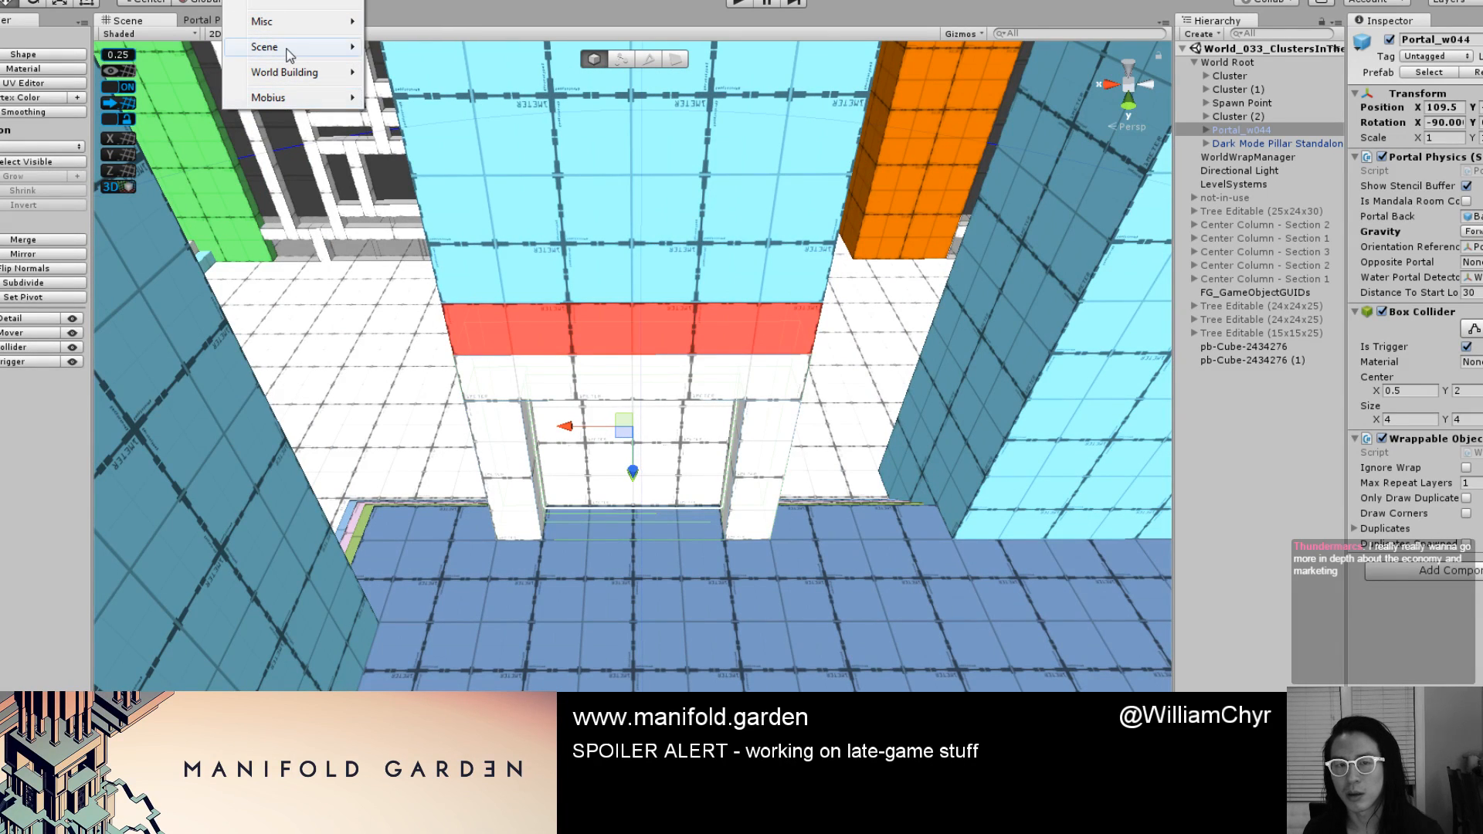
mouse_move(291, 46)
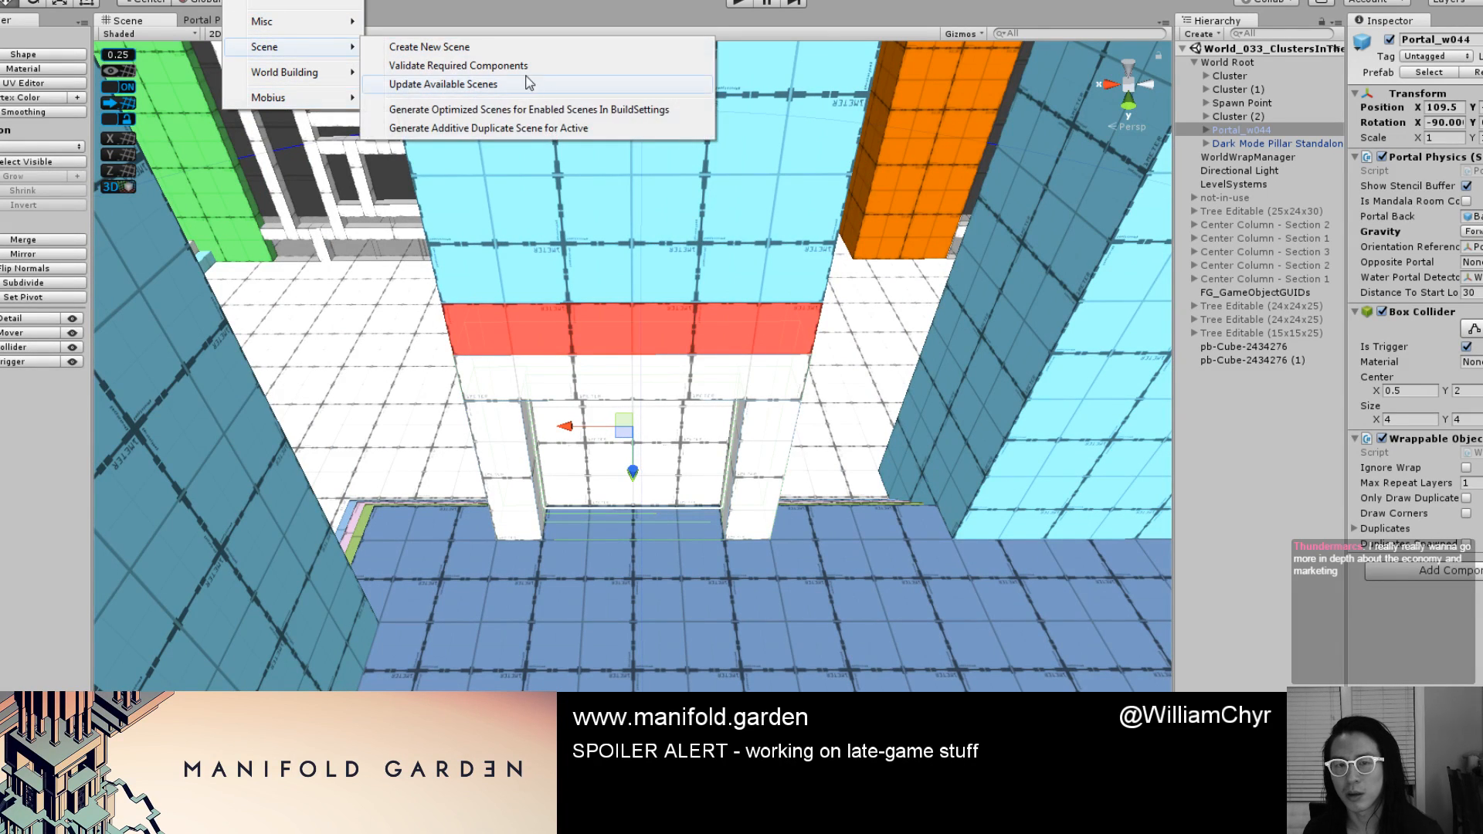
click(614, 11)
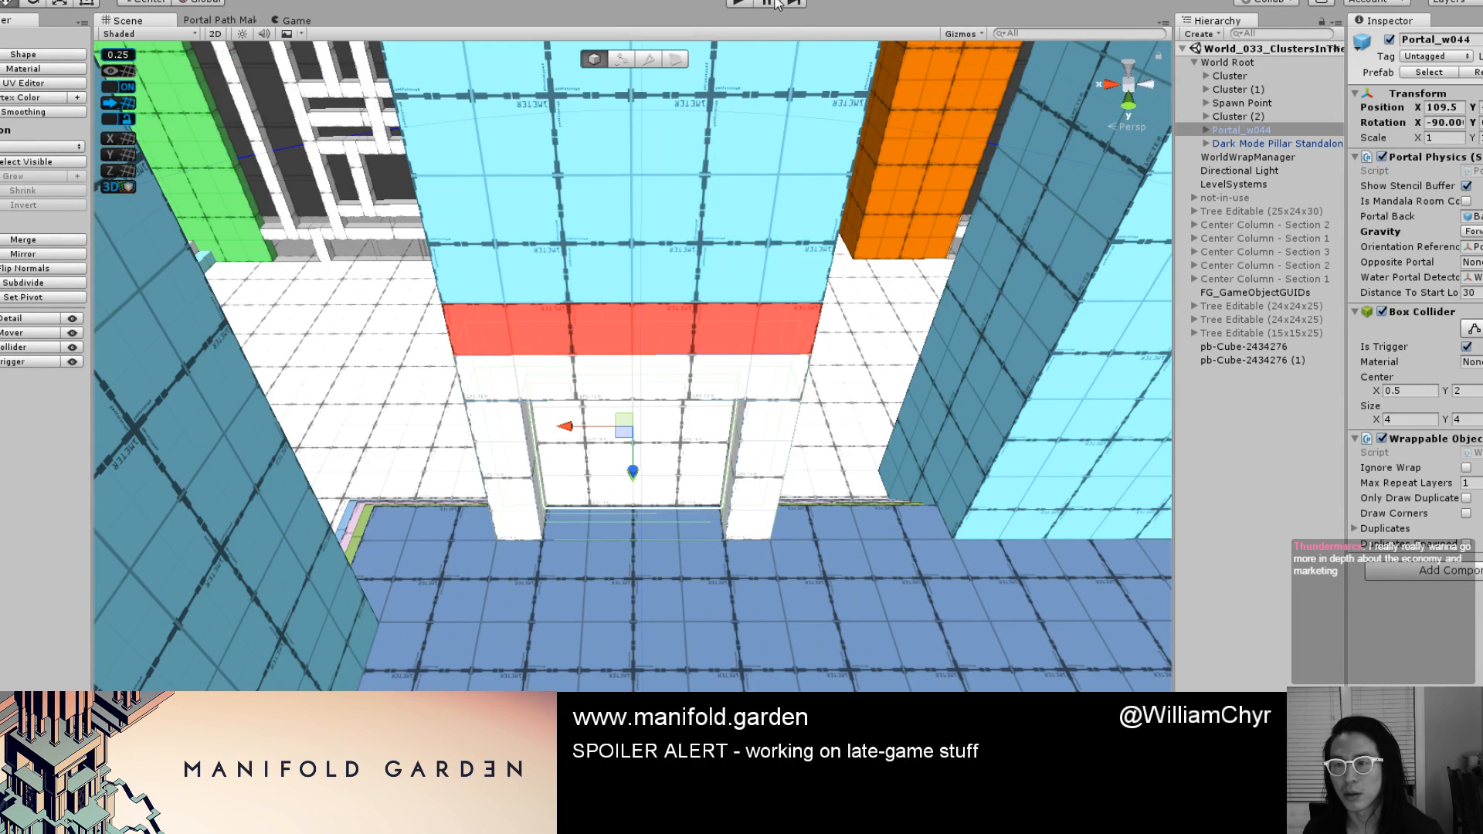
Run the World_033_ClustersInTheAir scene in play mode.
click(736, 3)
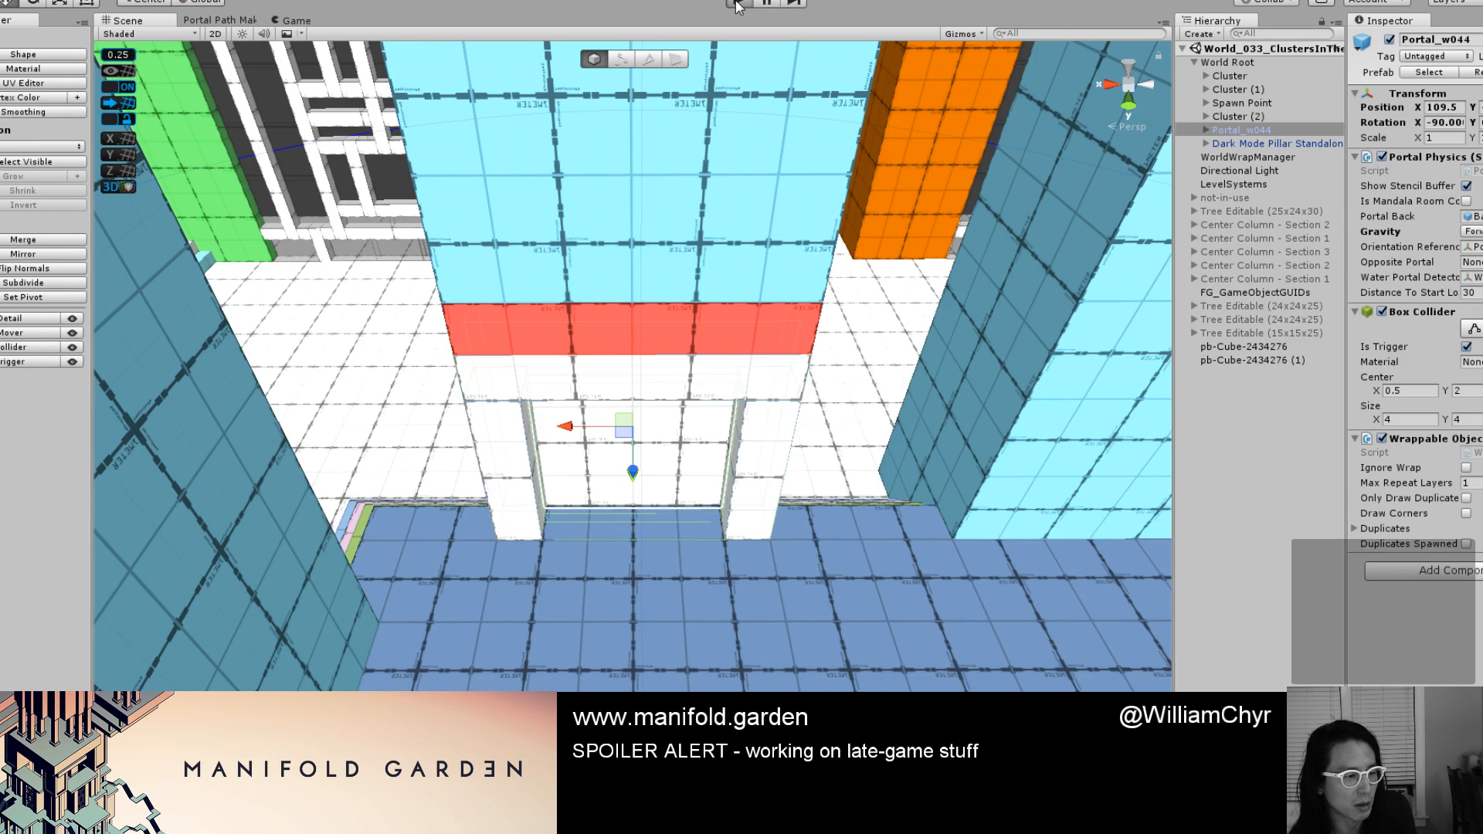
click(736, 5)
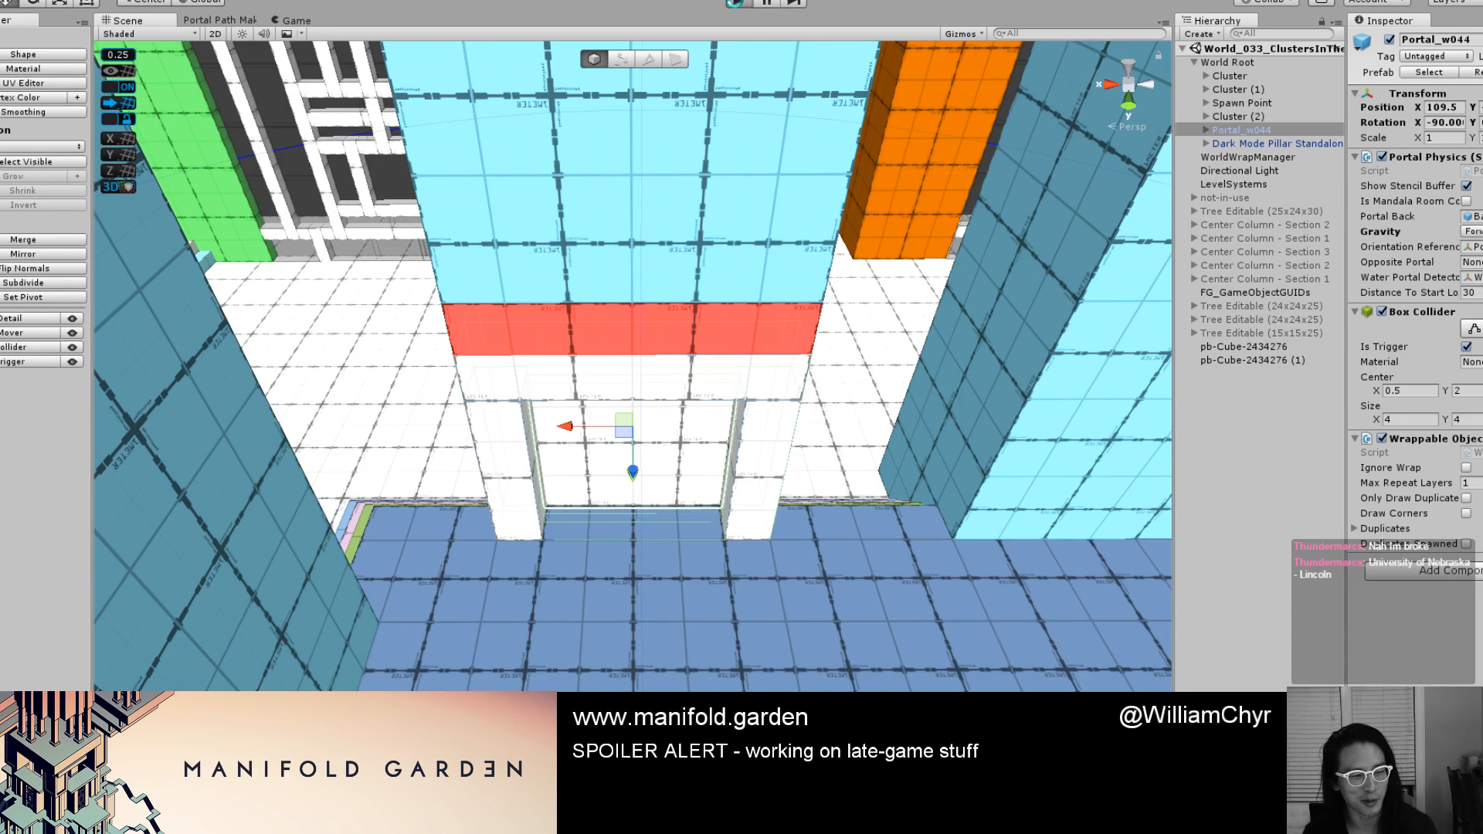
click(736, 4)
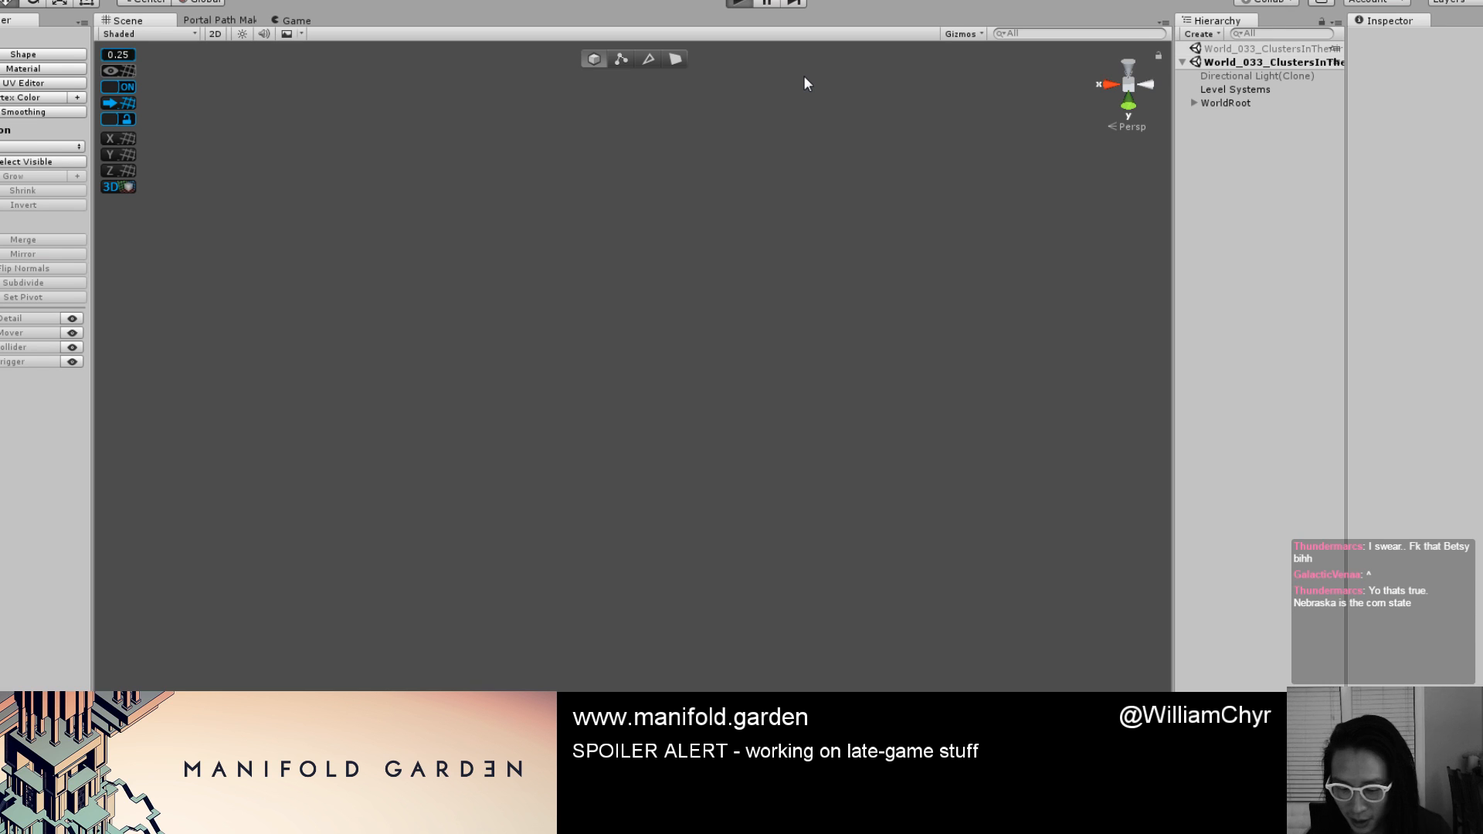
key(ctrl+p)
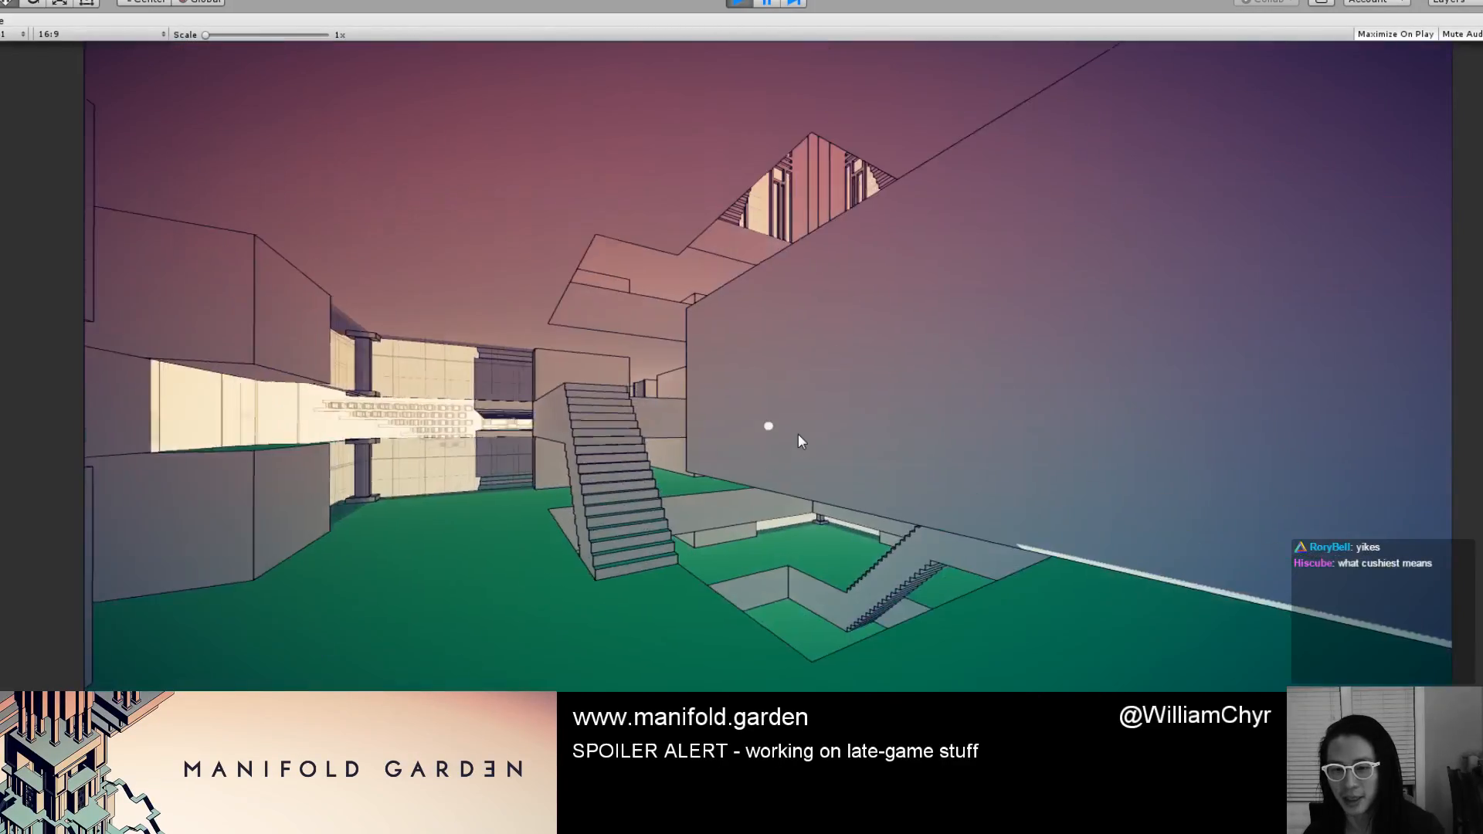
Walk through the running level's green terraces, stairways and window halls towards the central sunken area.
key(w)
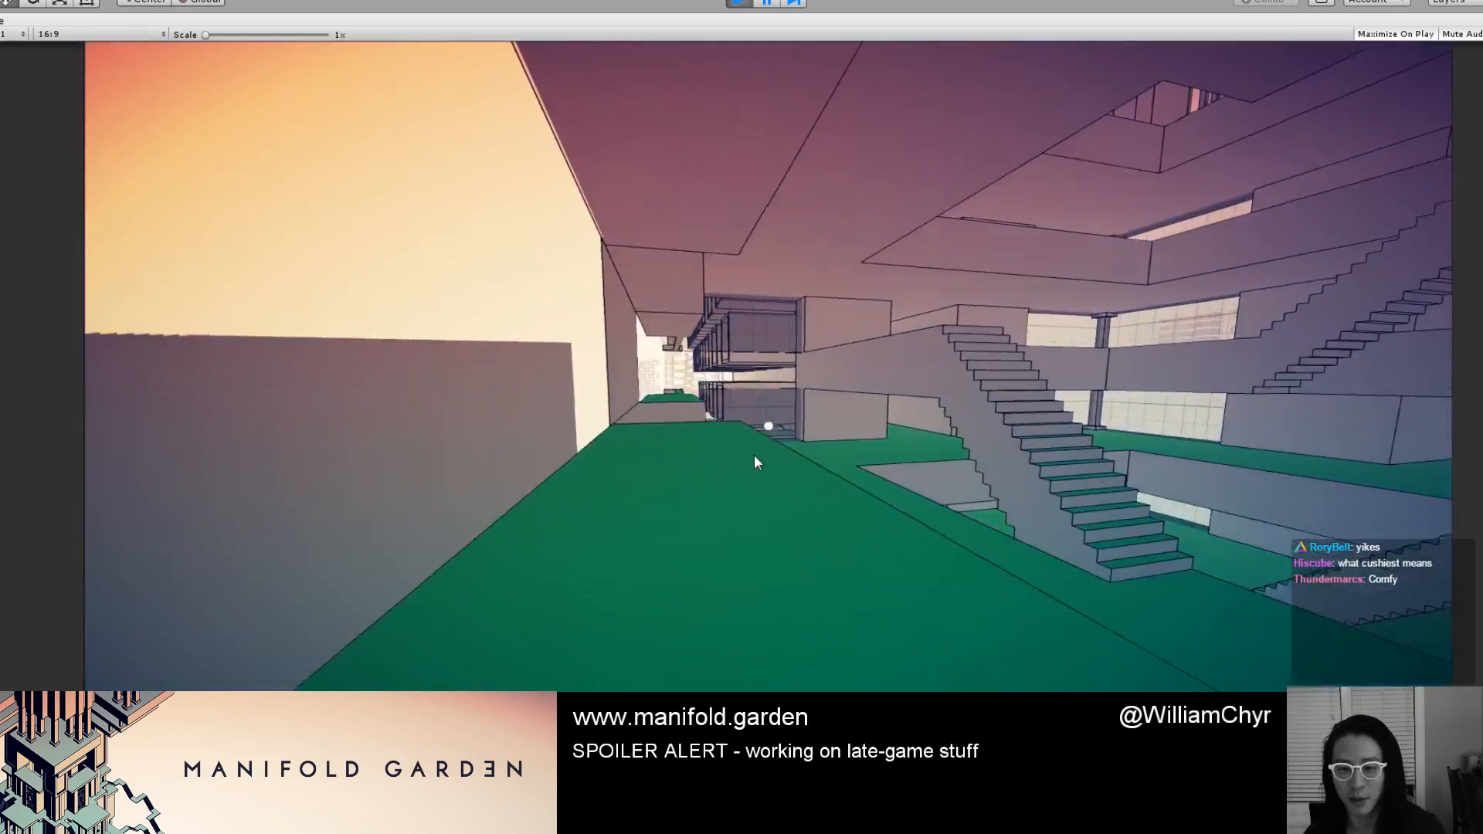
key(w)
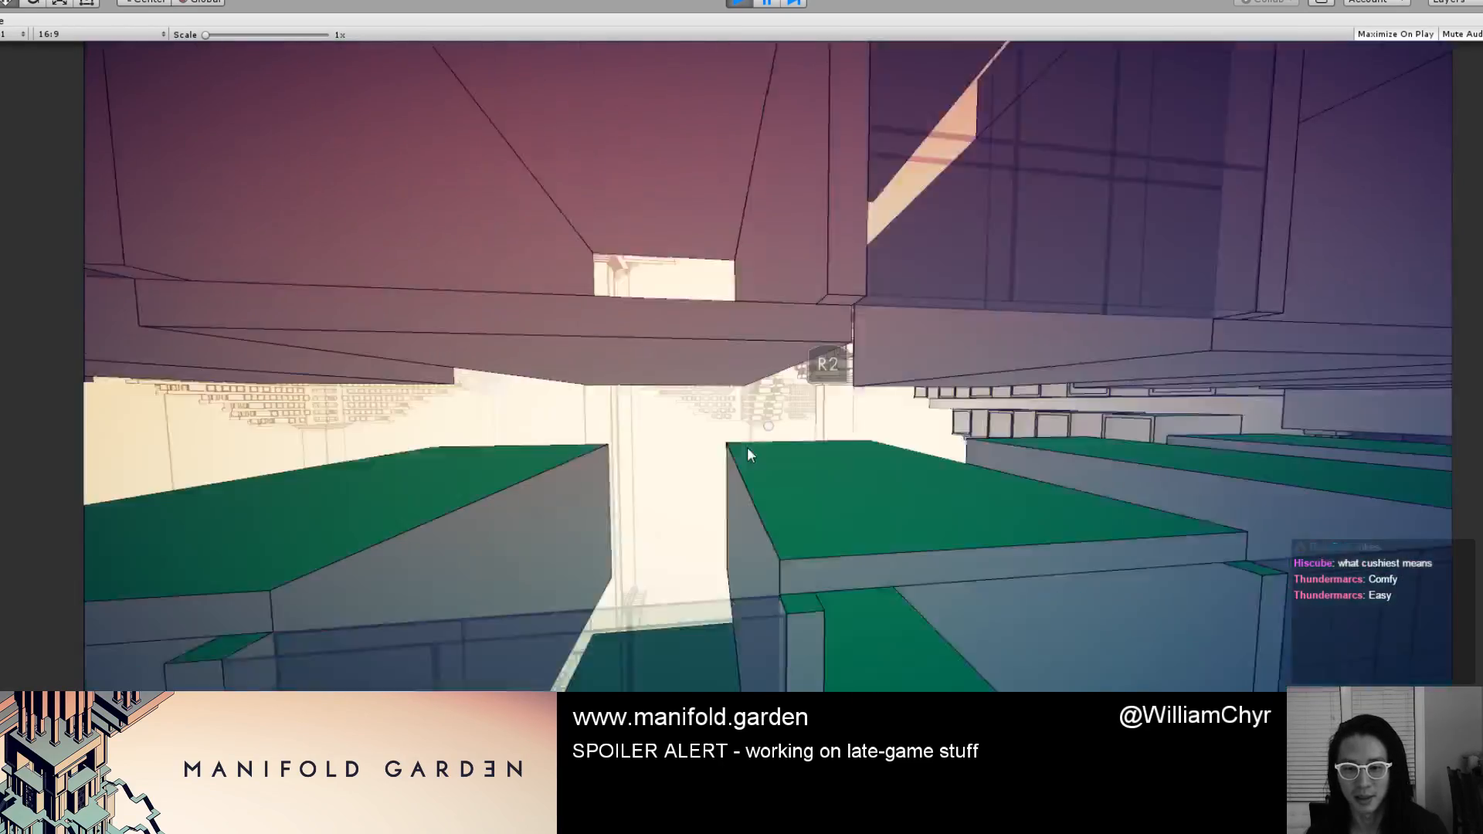
key(w)
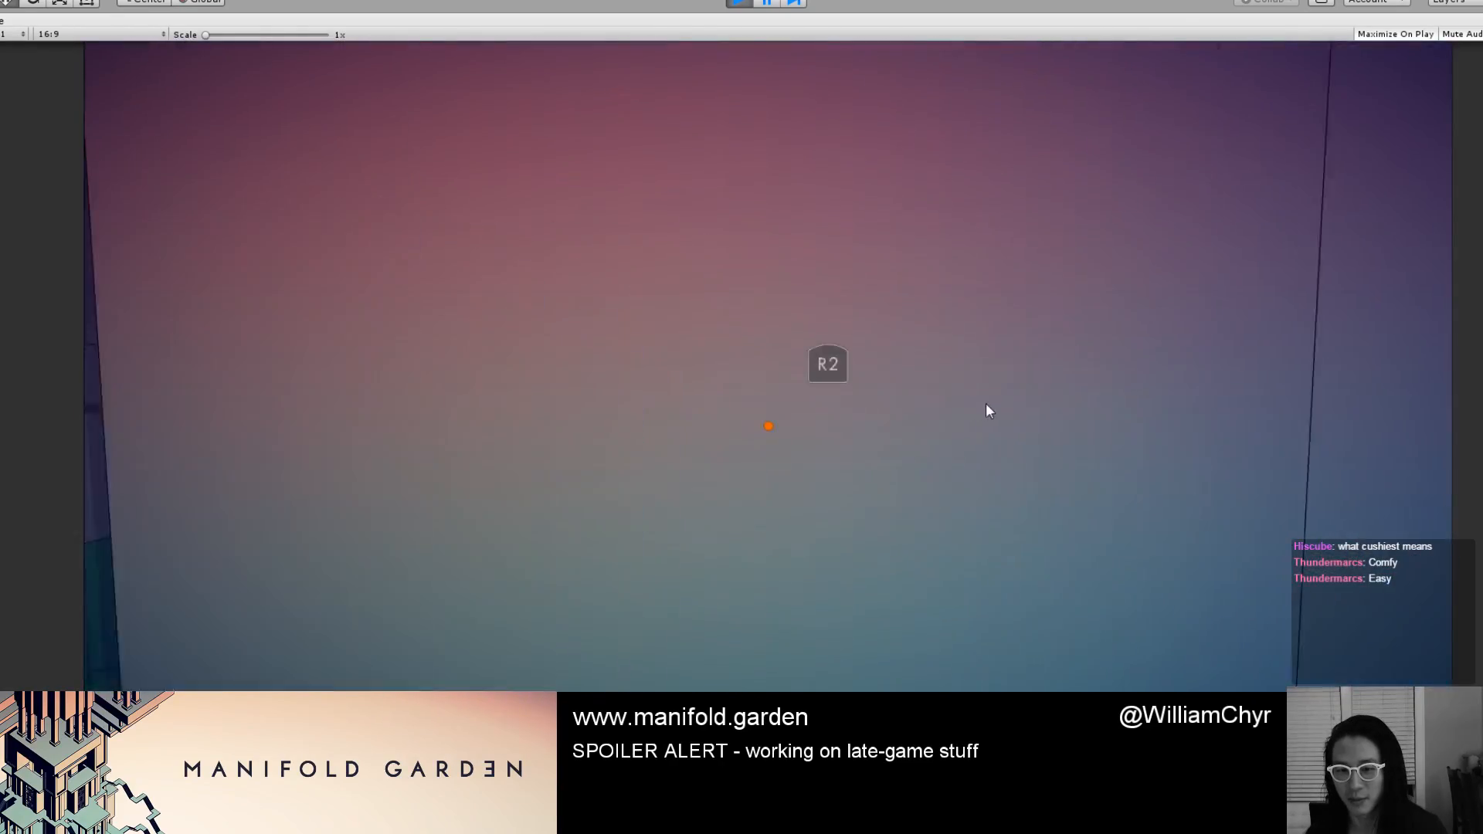
key(w)
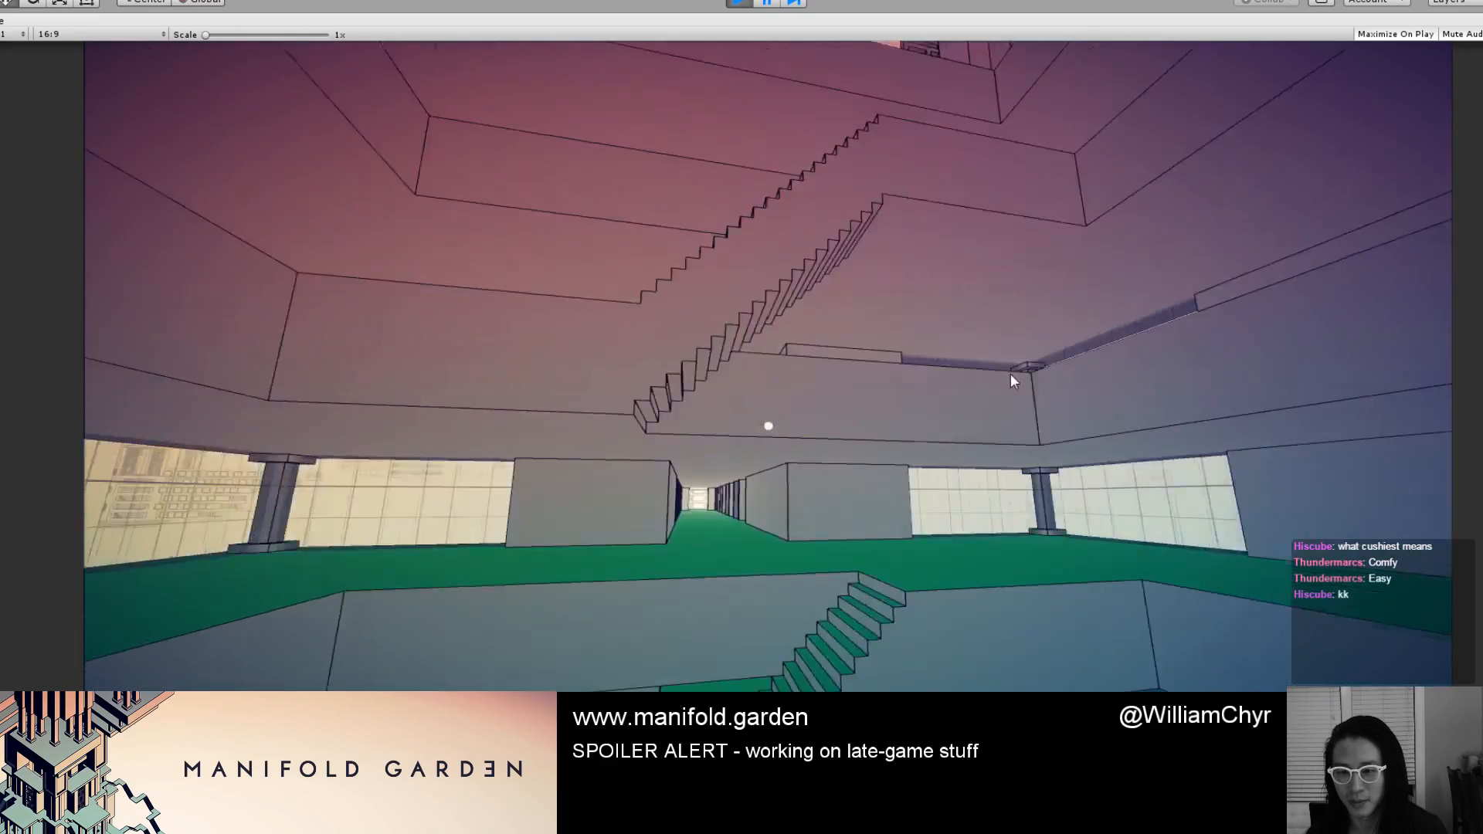
key(w)
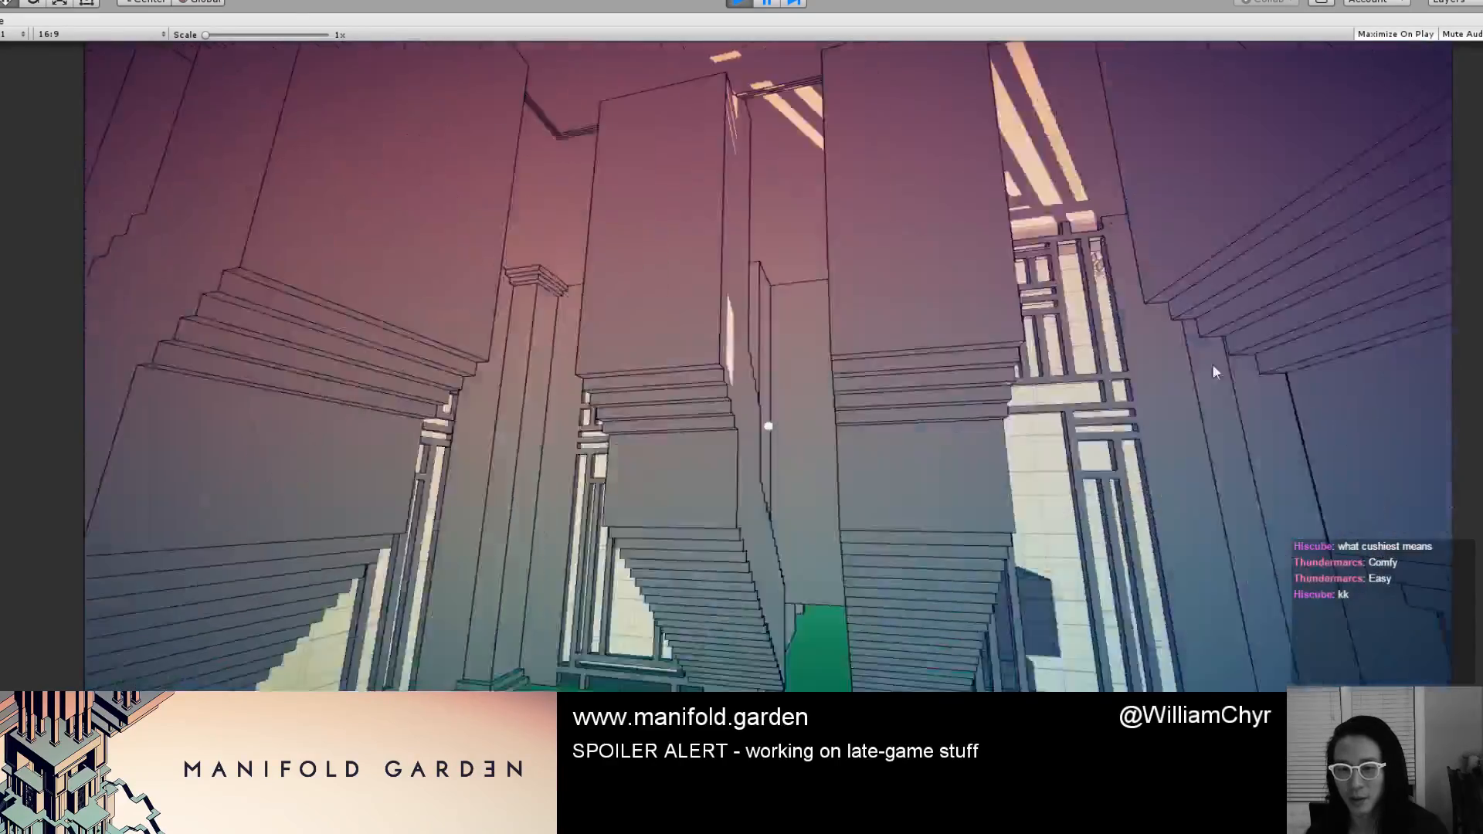
key(w)
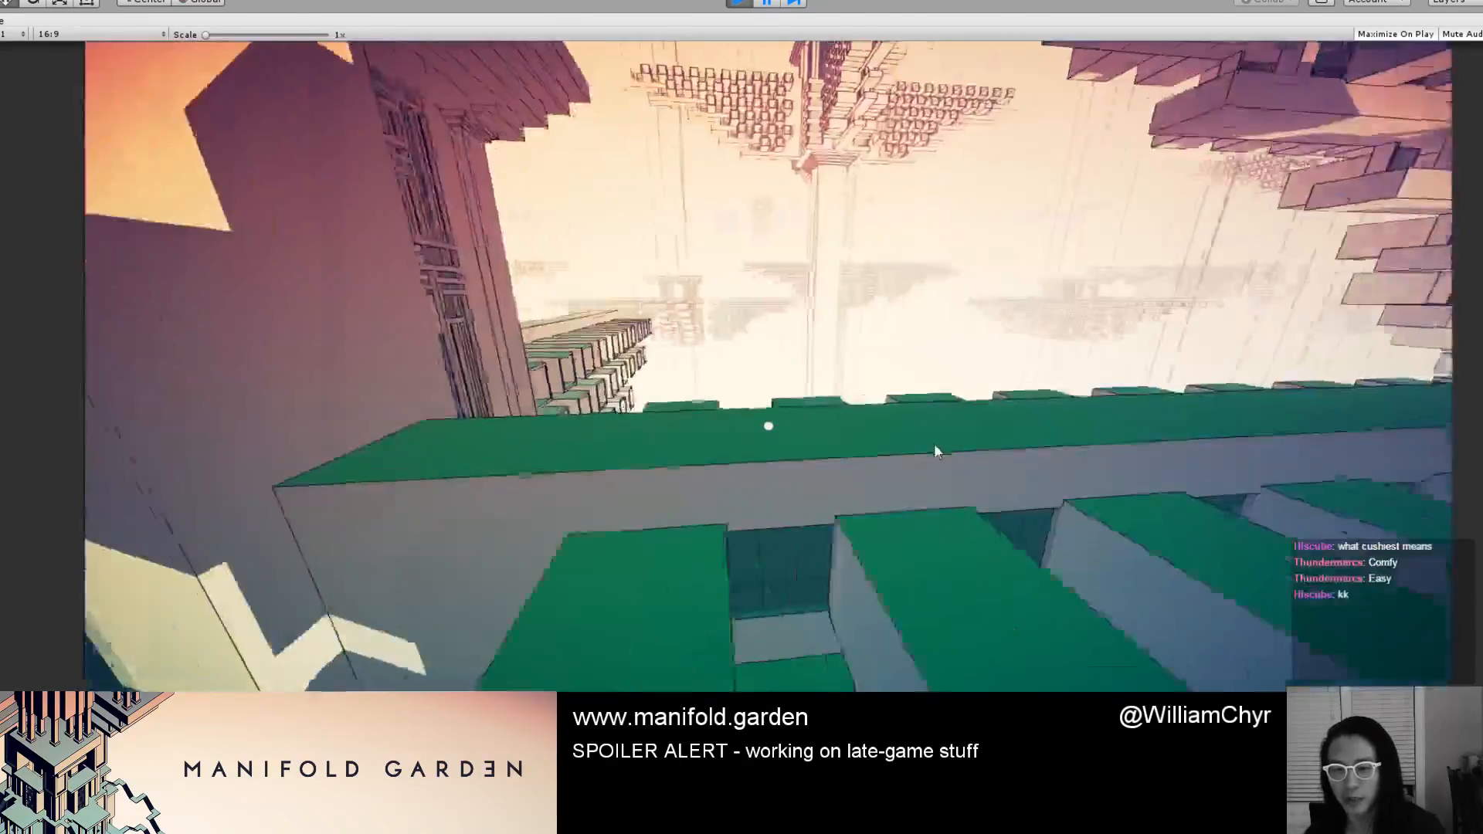
key(w)
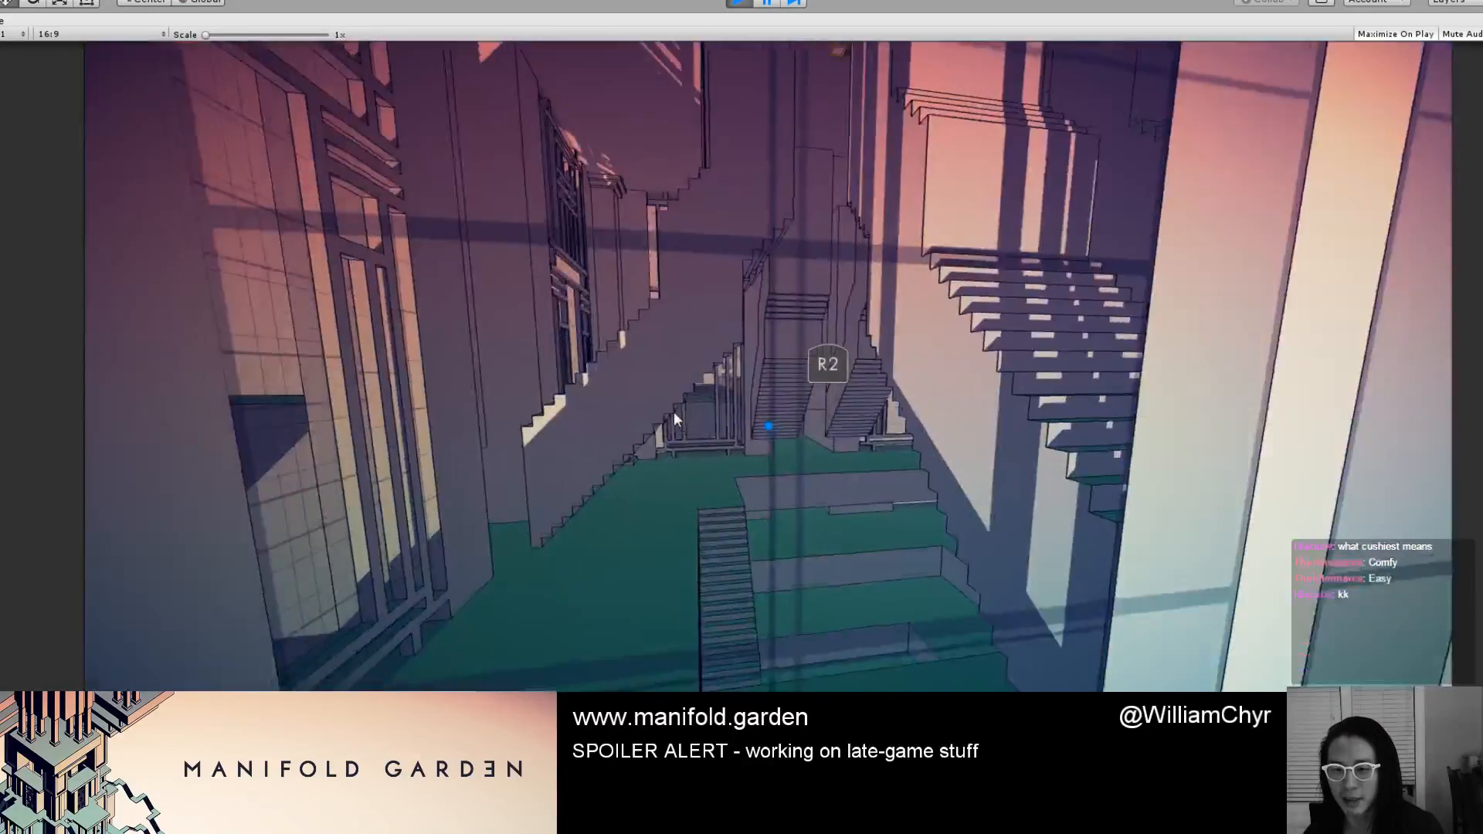
key(w)
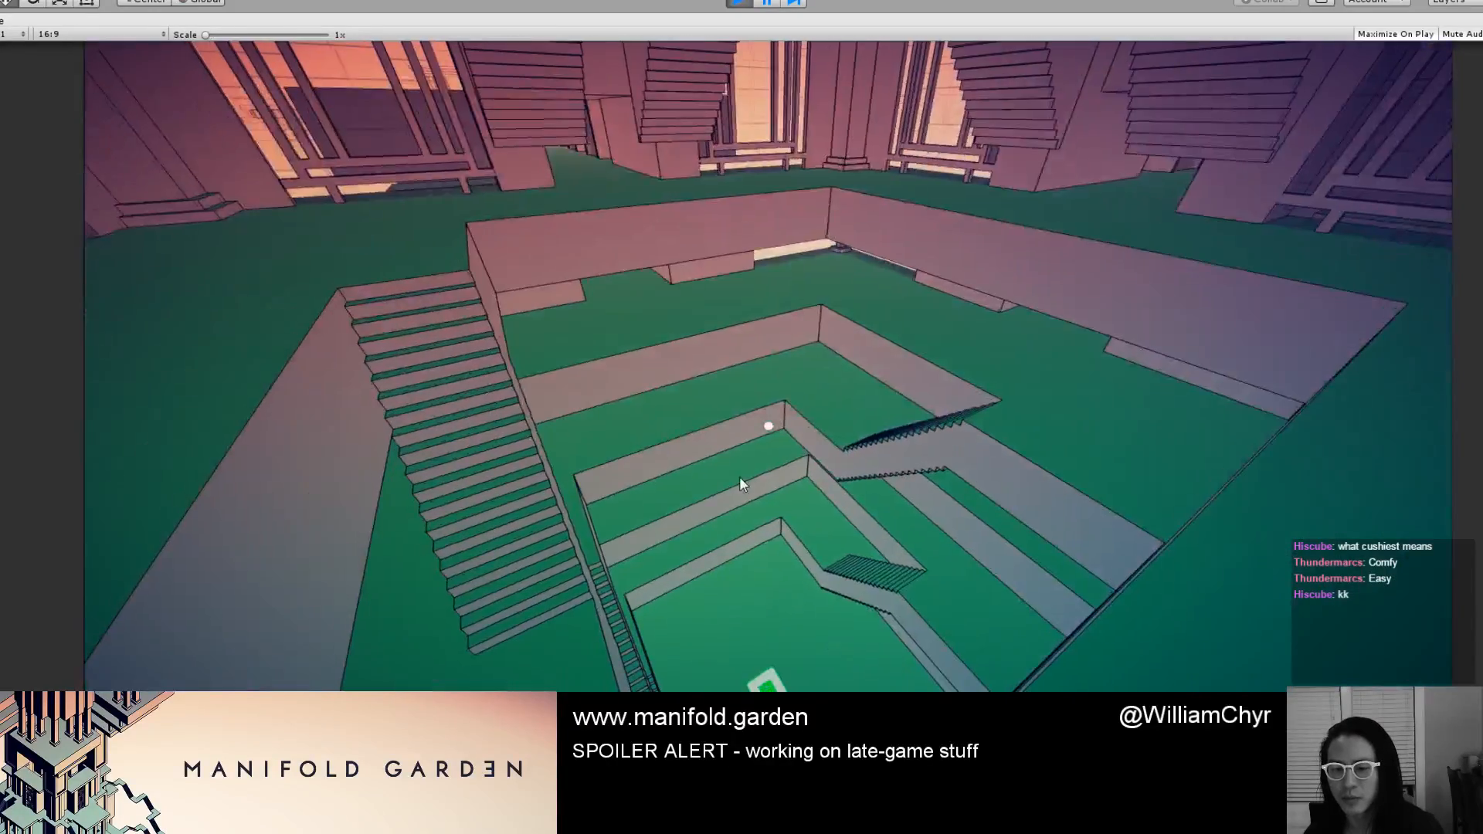
key(w)
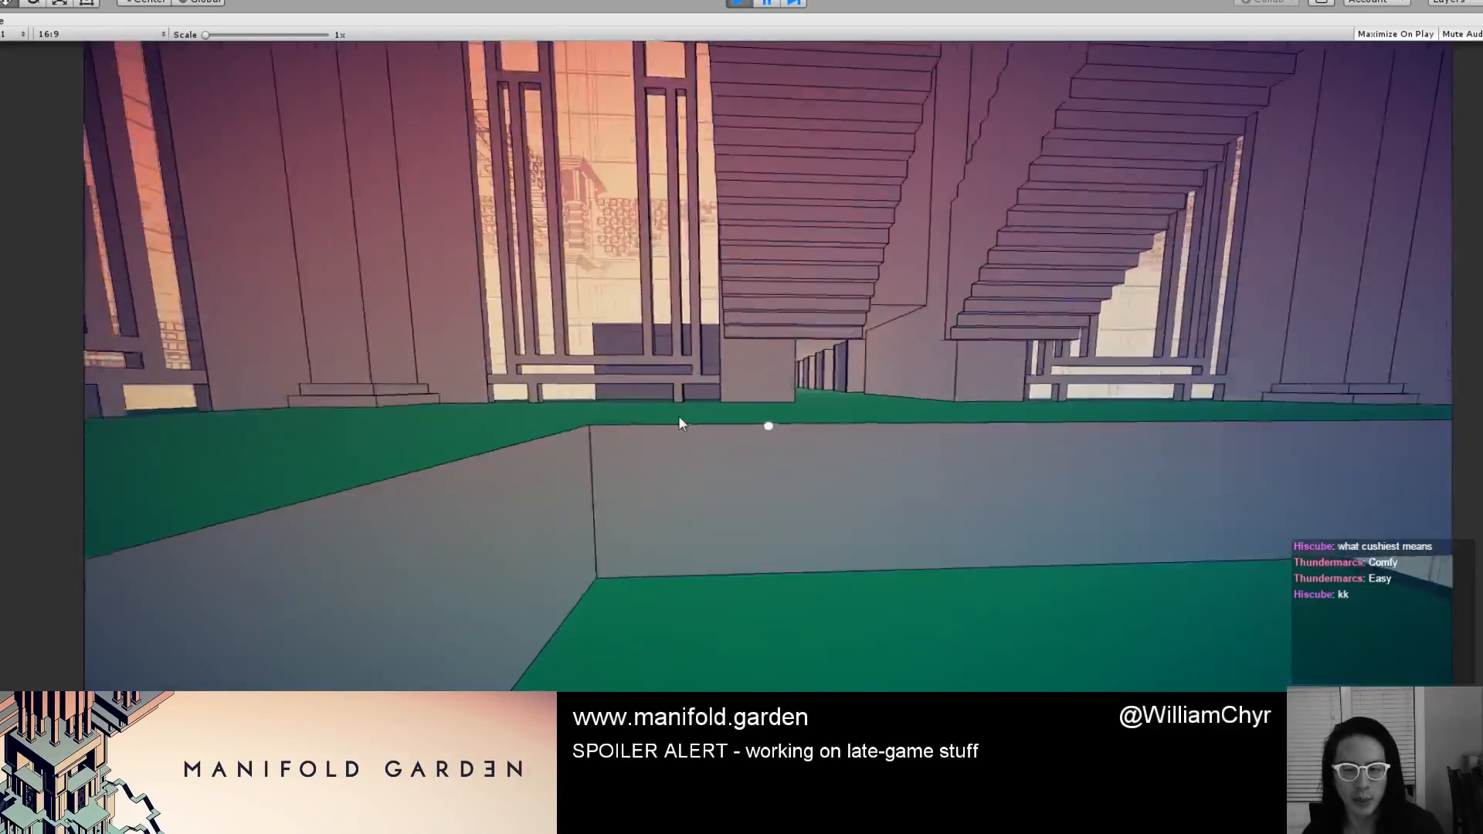
Change gravity in the stair hall, examine the pillar and portal doorway on the yellow floor, and end the play test.
key(space)
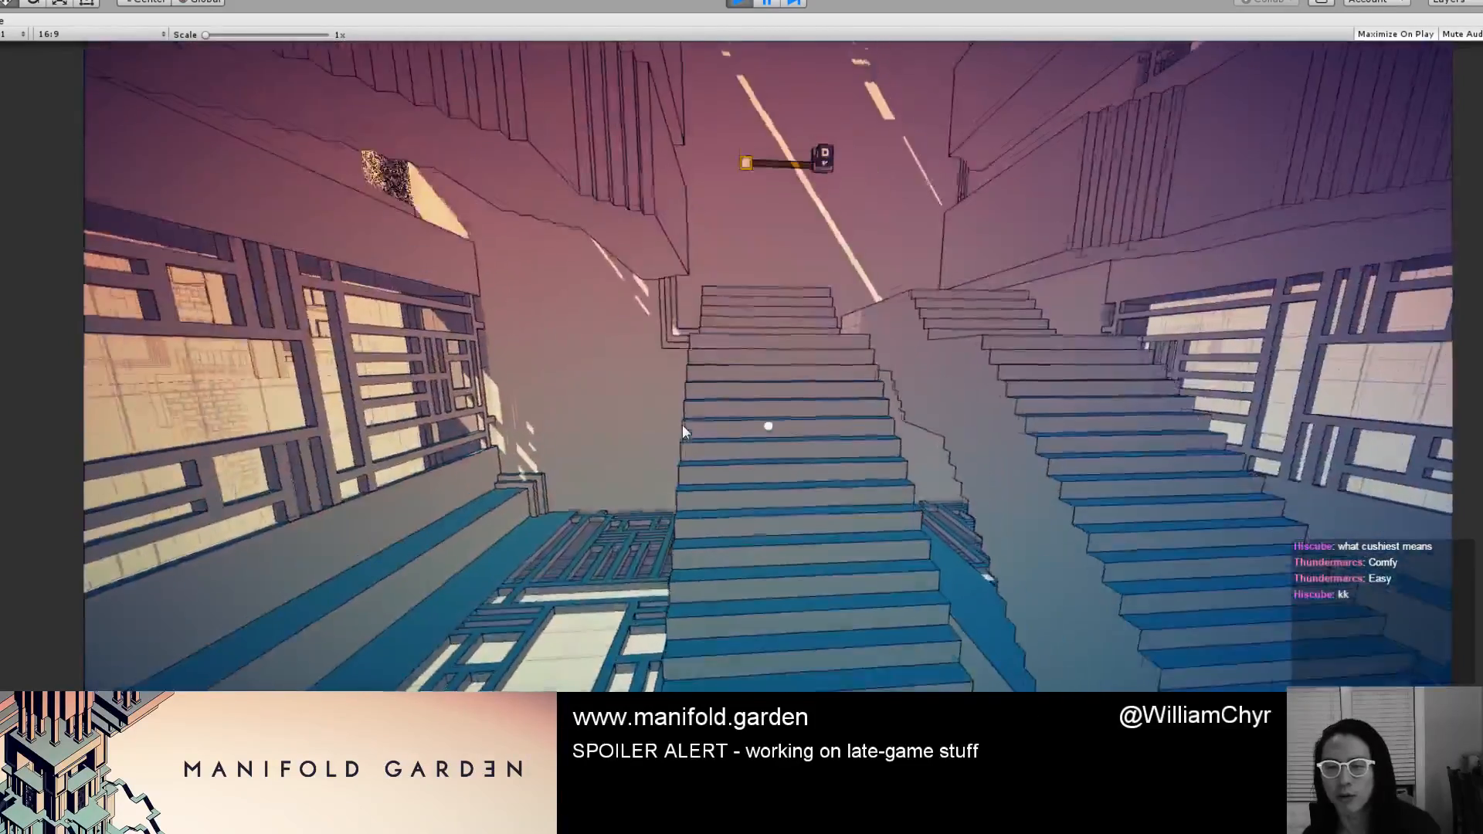
key(w)
key(w)
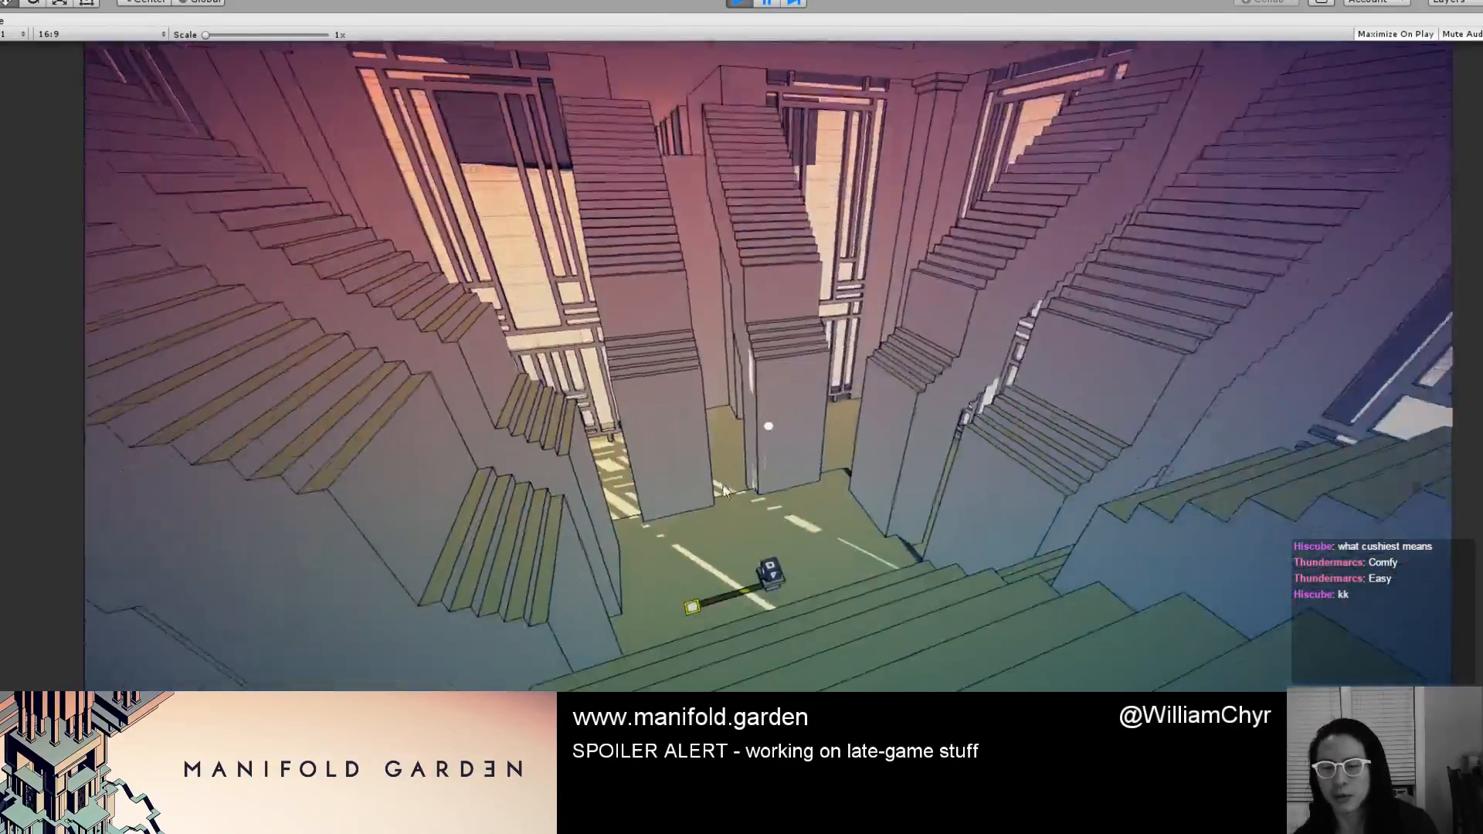
key(w)
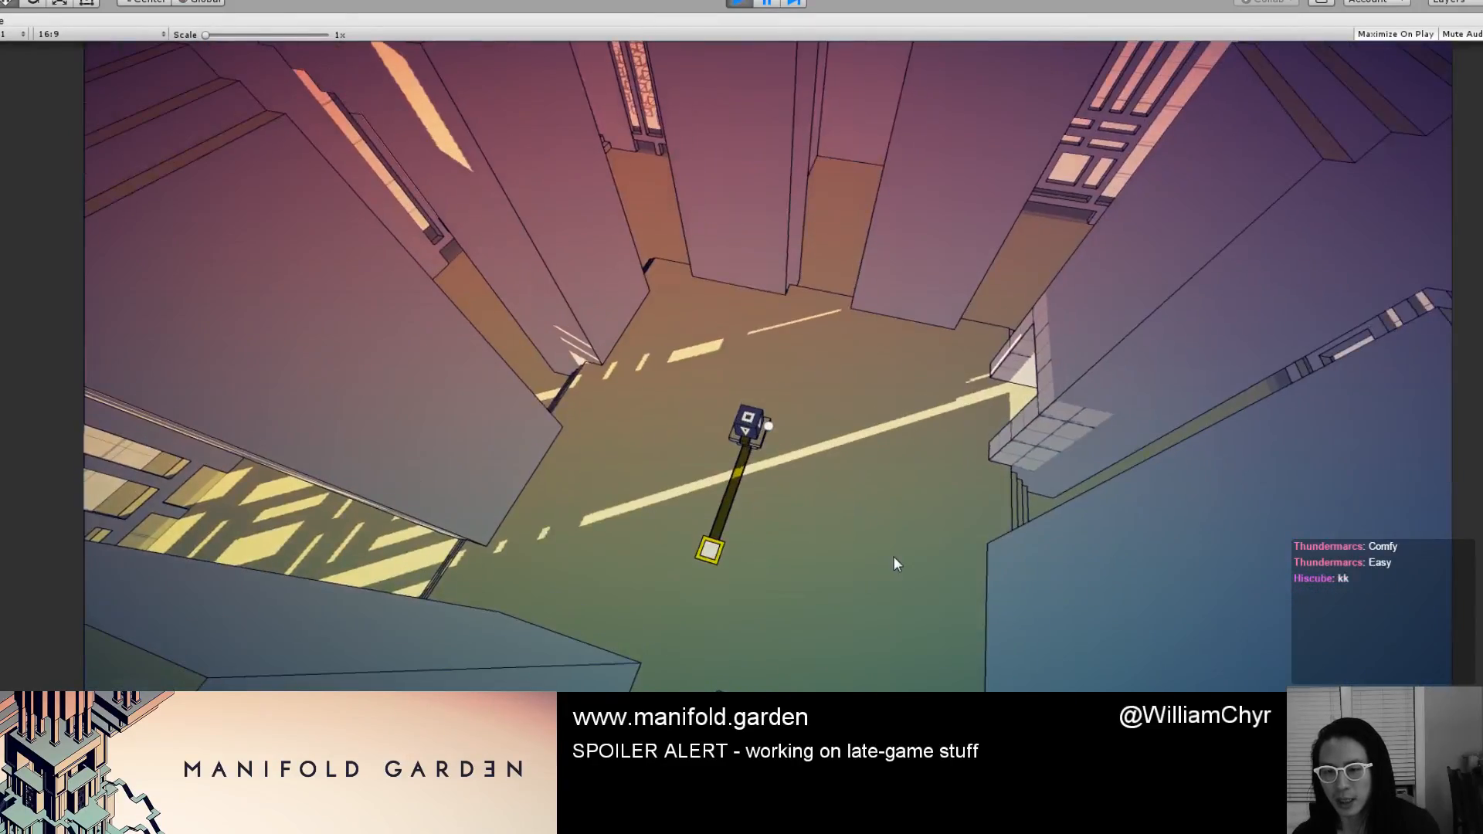
key(a)
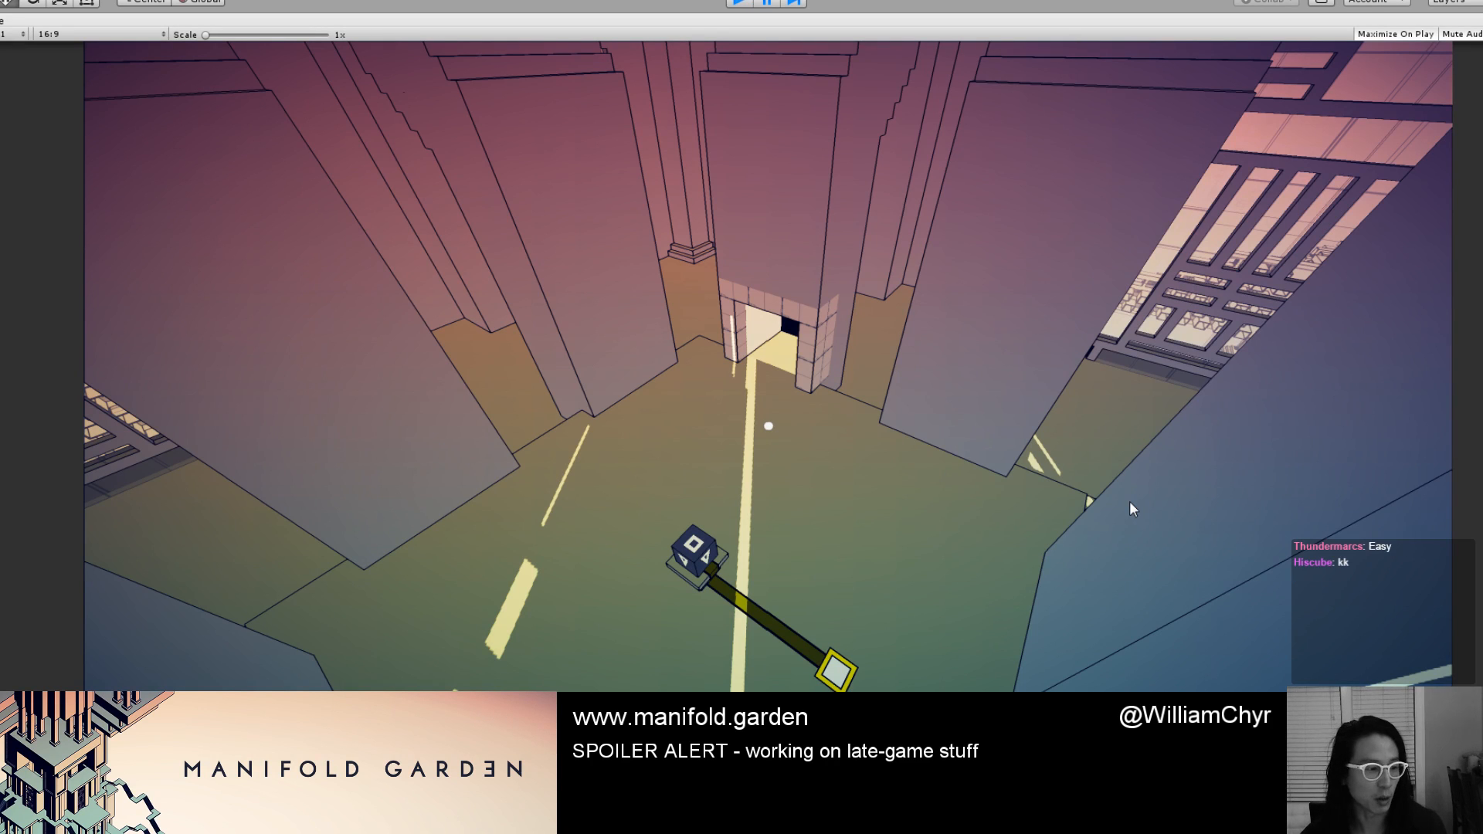
key(ctrl+p)
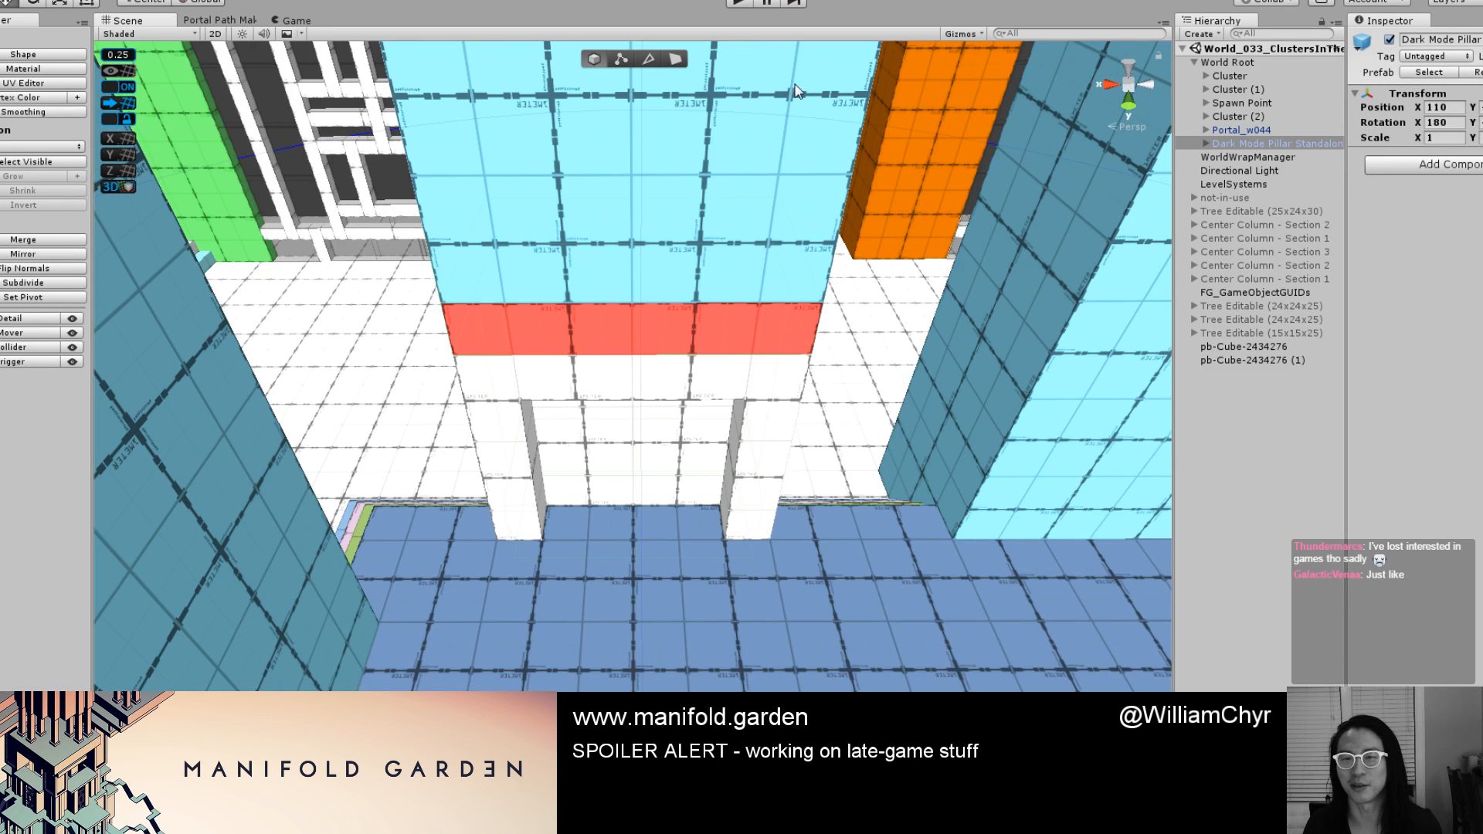
Run World_033_ClustersInTheAir in play mode and carry a green cube down the stairs and along the stream corridor to the outer walkway.
click(738, 4)
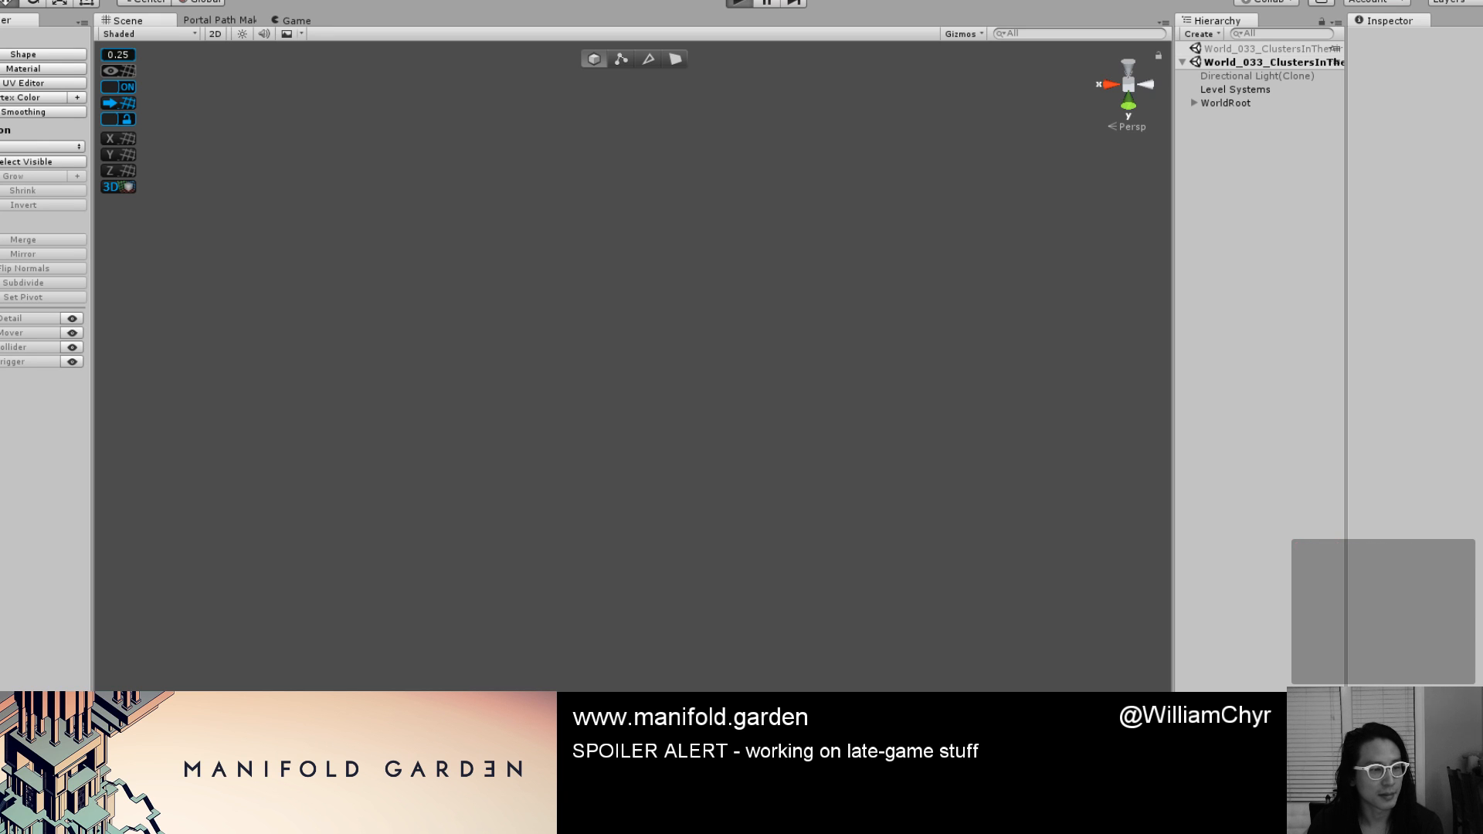
key(ctrl+p)
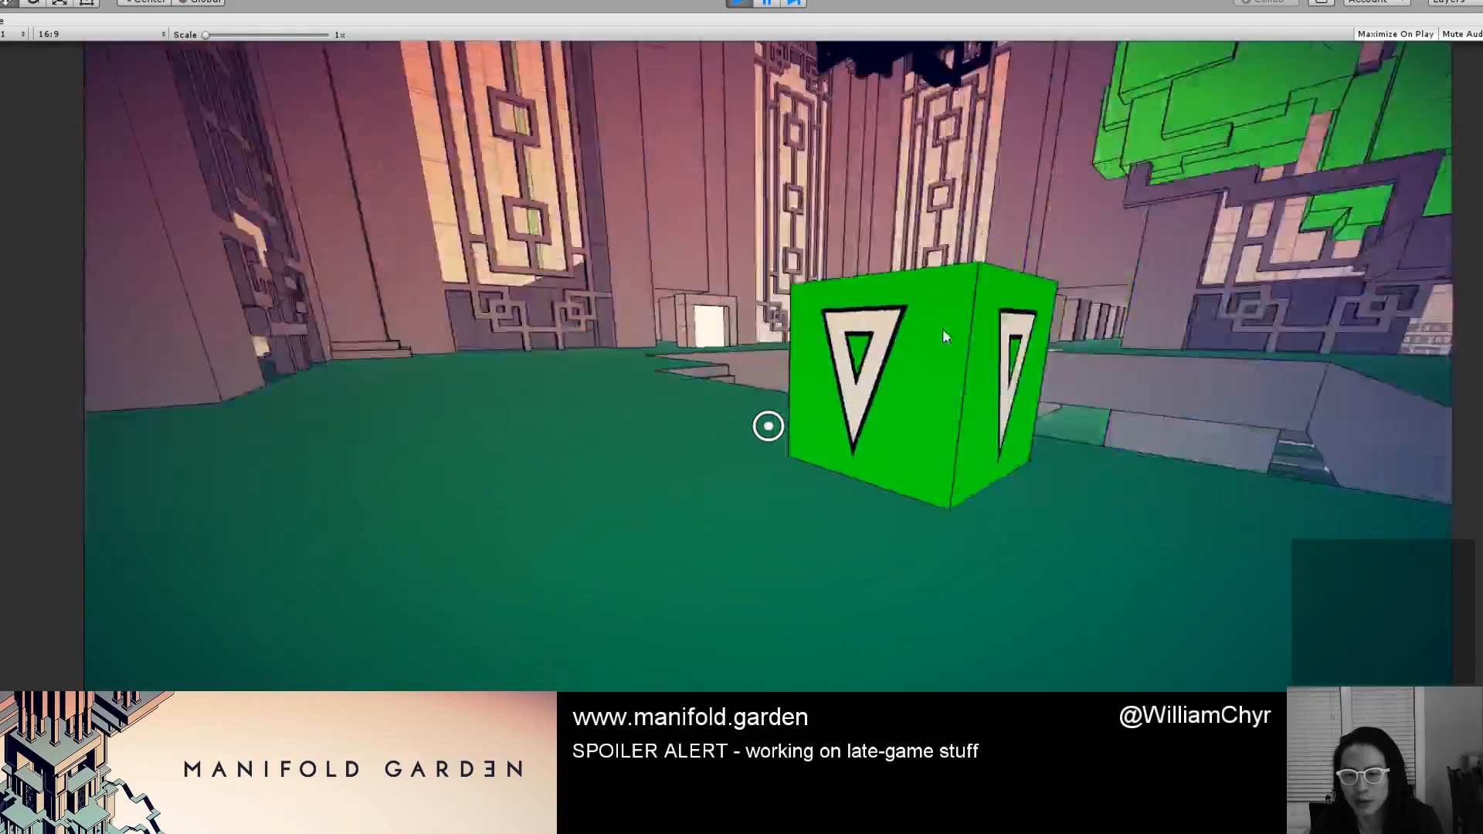
key(w)
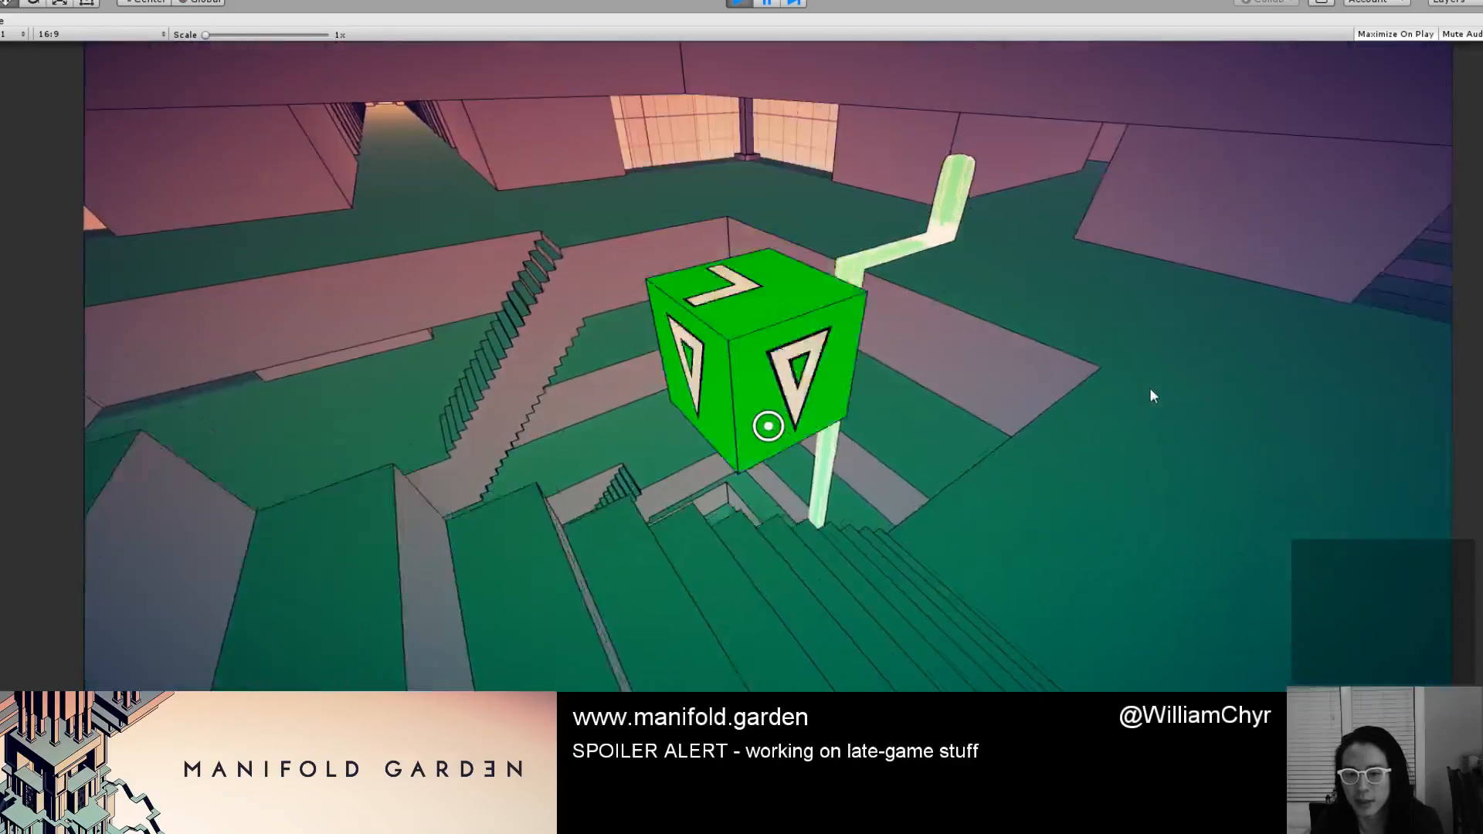
key(w)
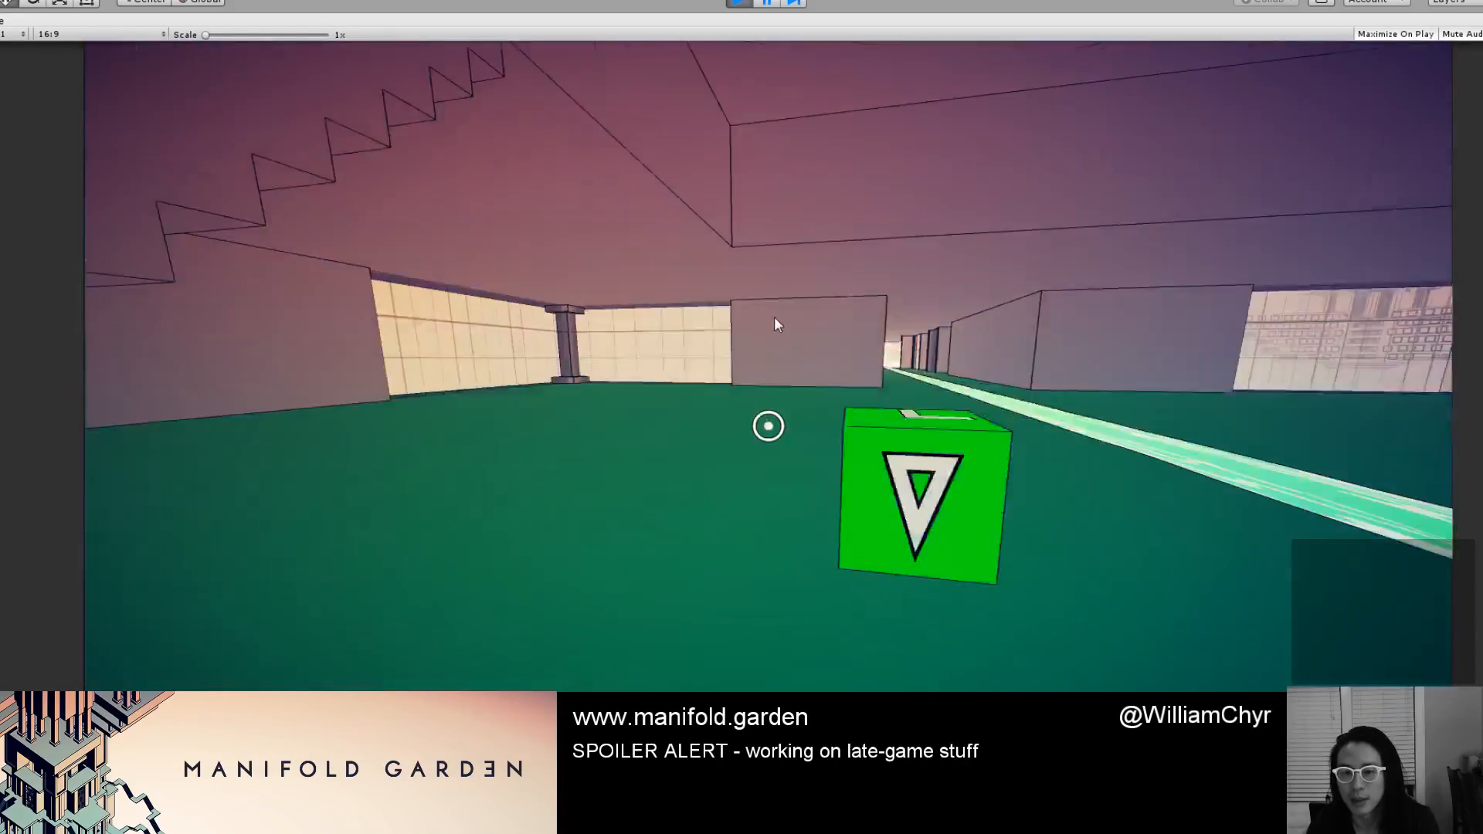
key(w)
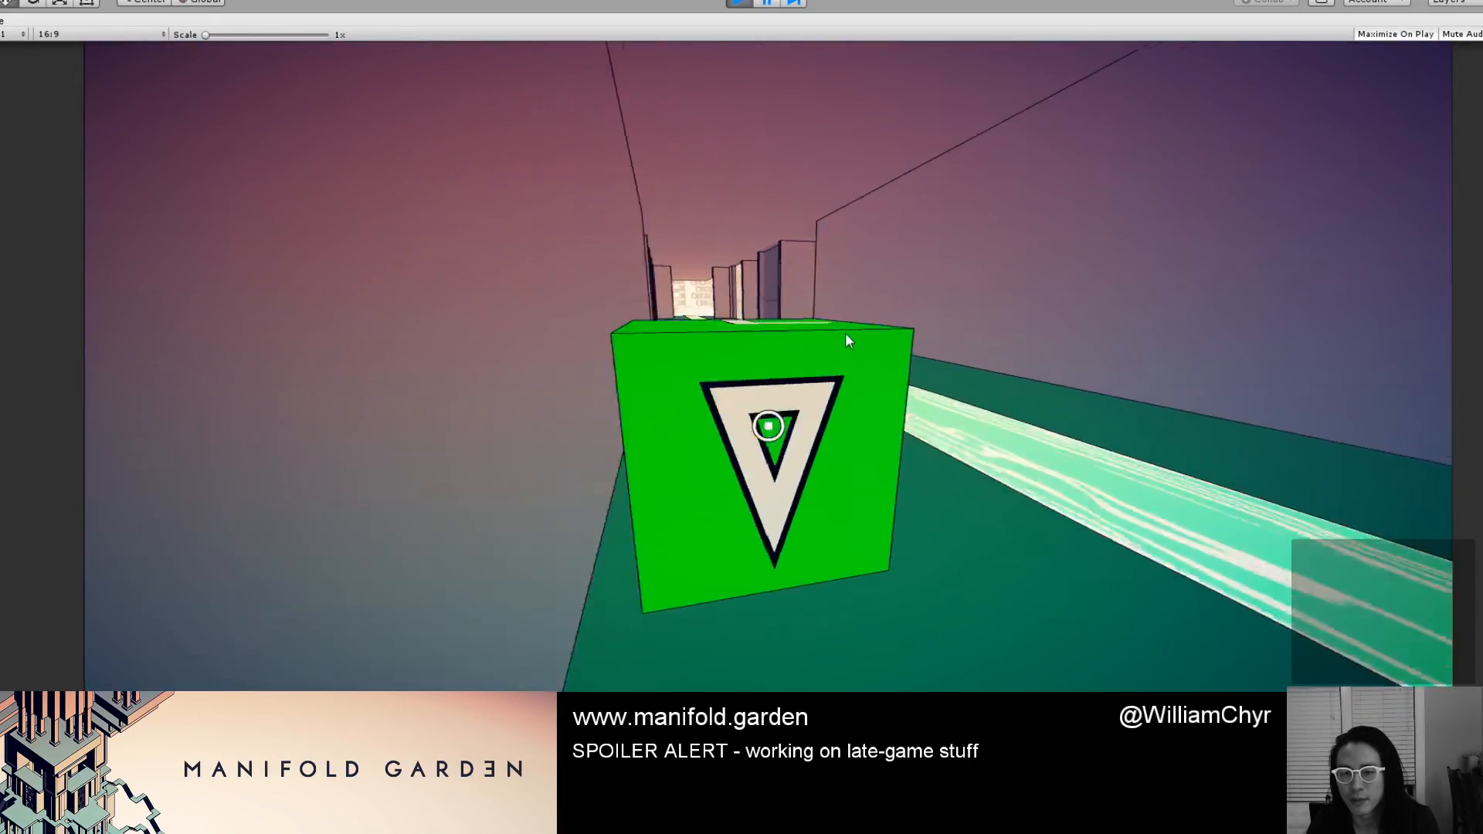
key(w)
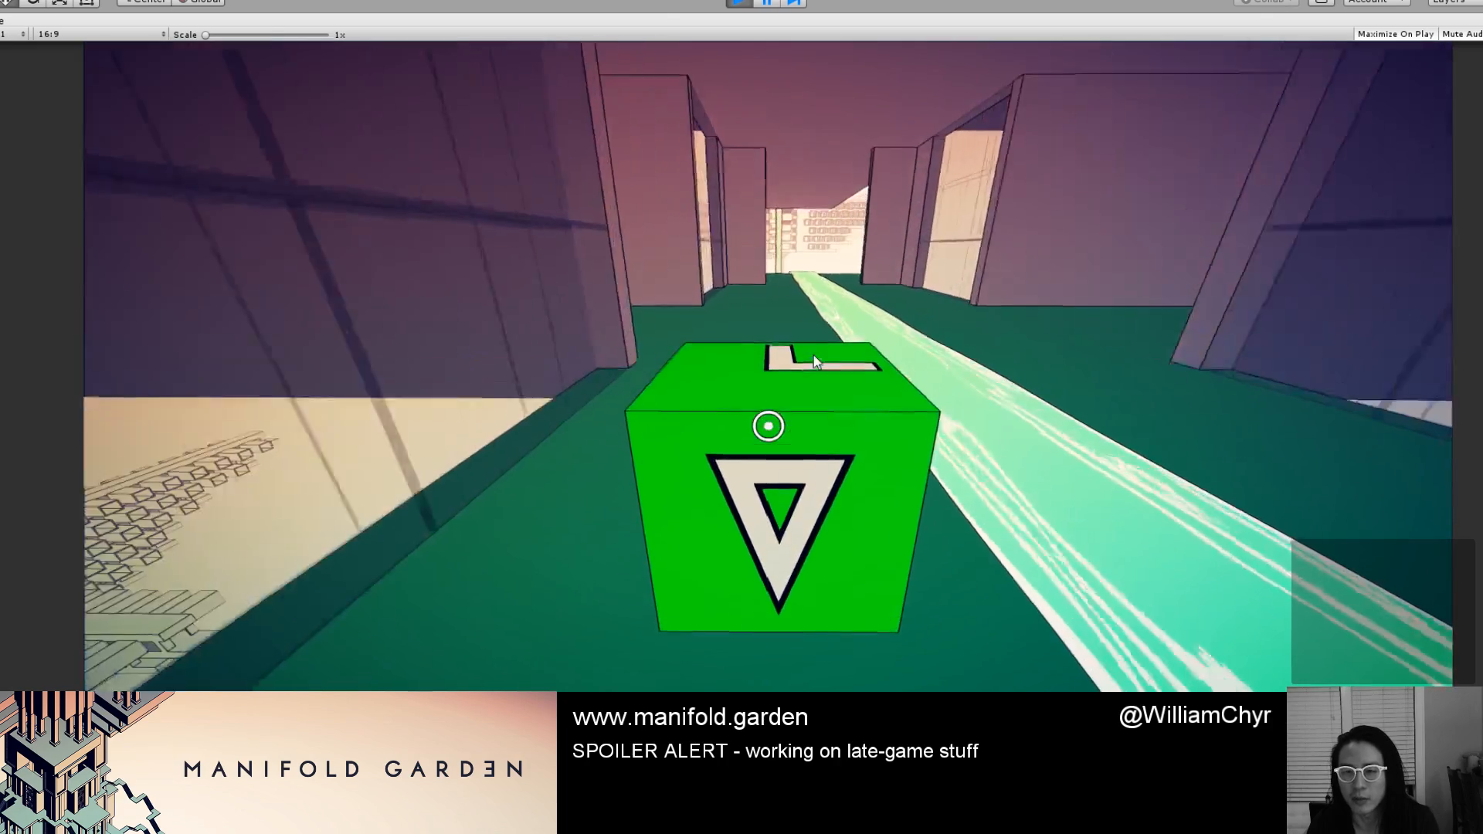
key(w)
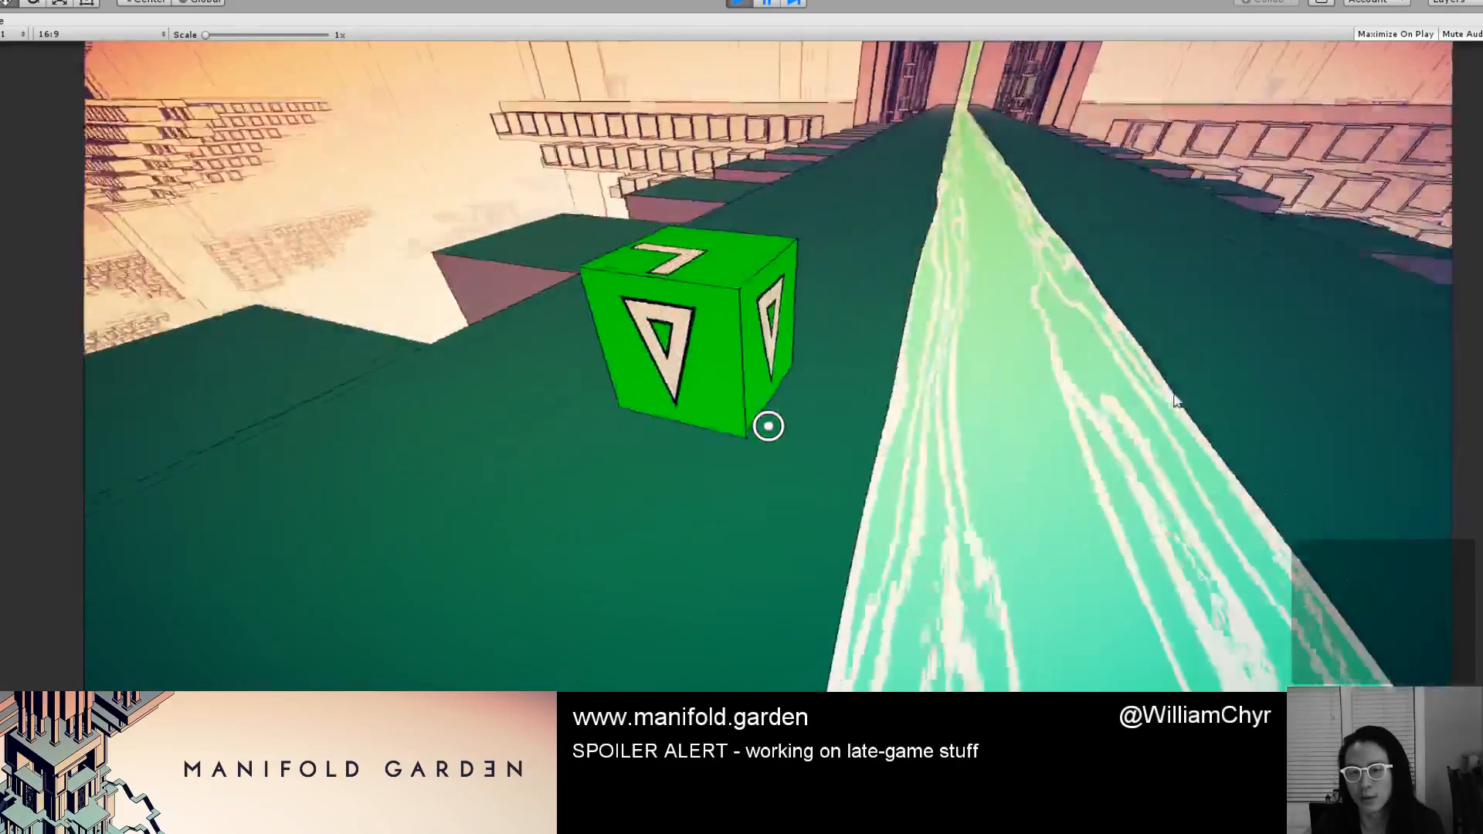
Set the green cube down by the stream on the outer walkway and follow the water to the walkway's edge.
click(1177, 384)
key(w)
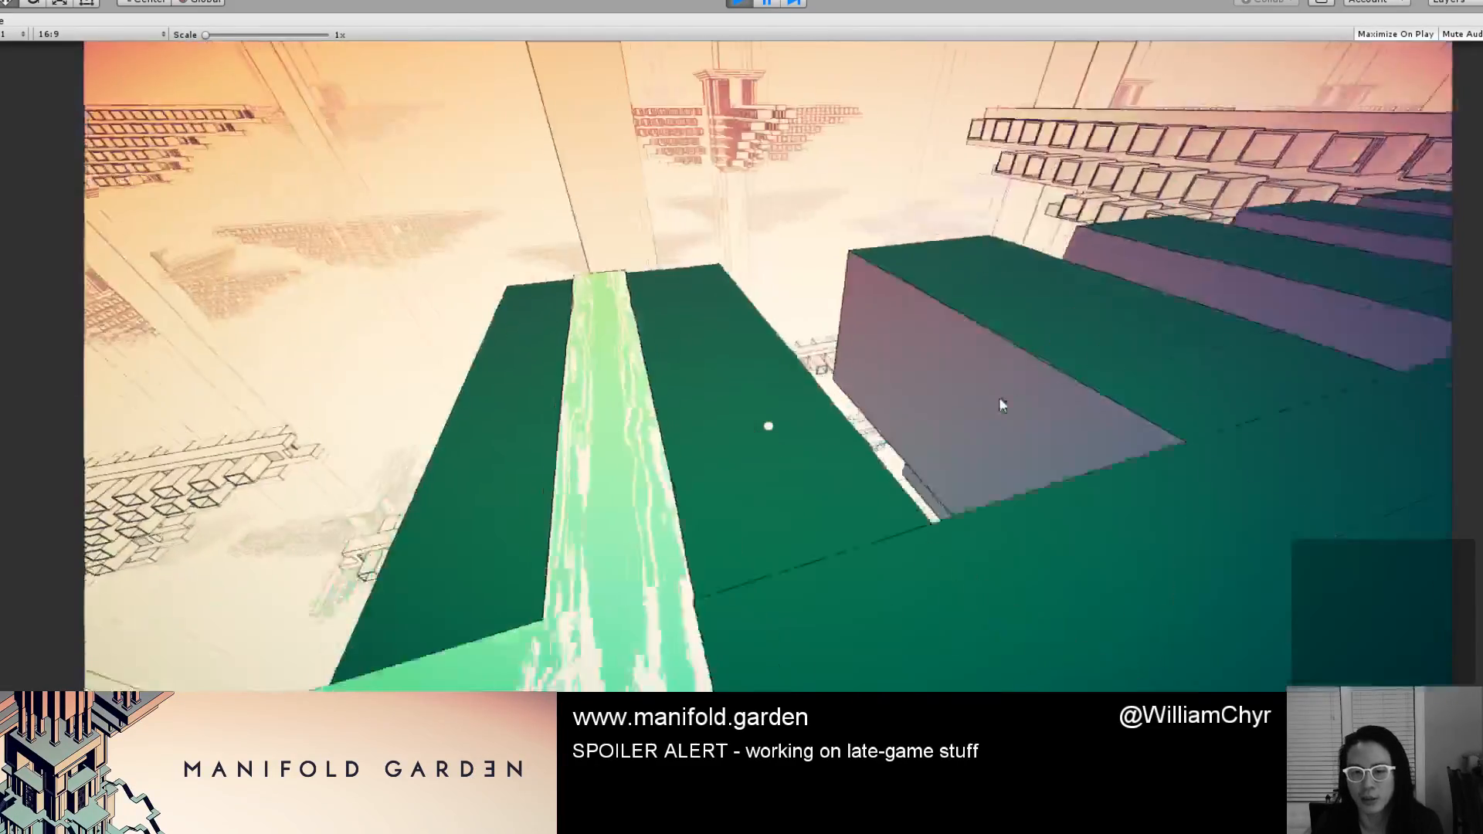
key(w)
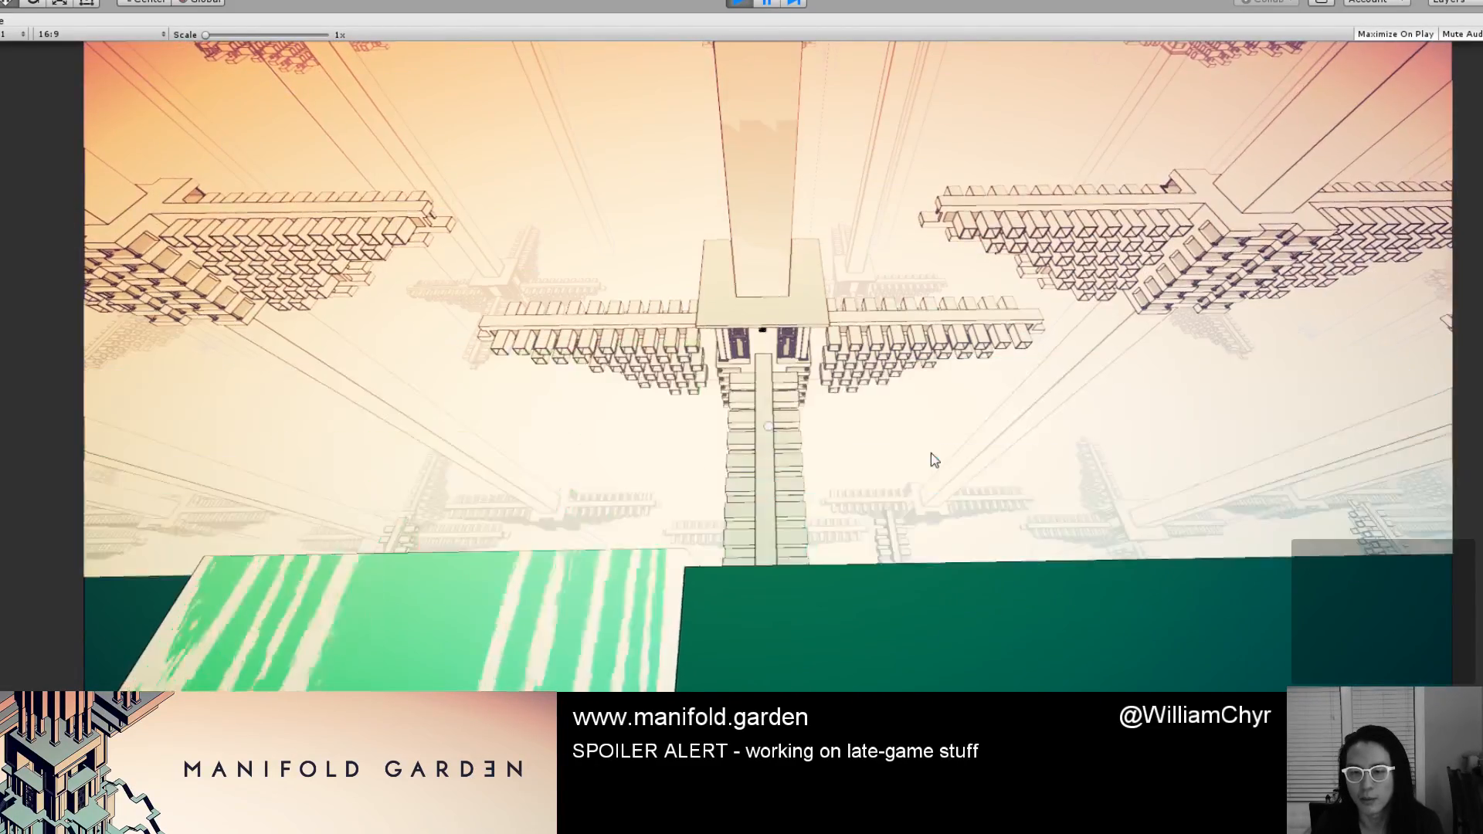
key(w)
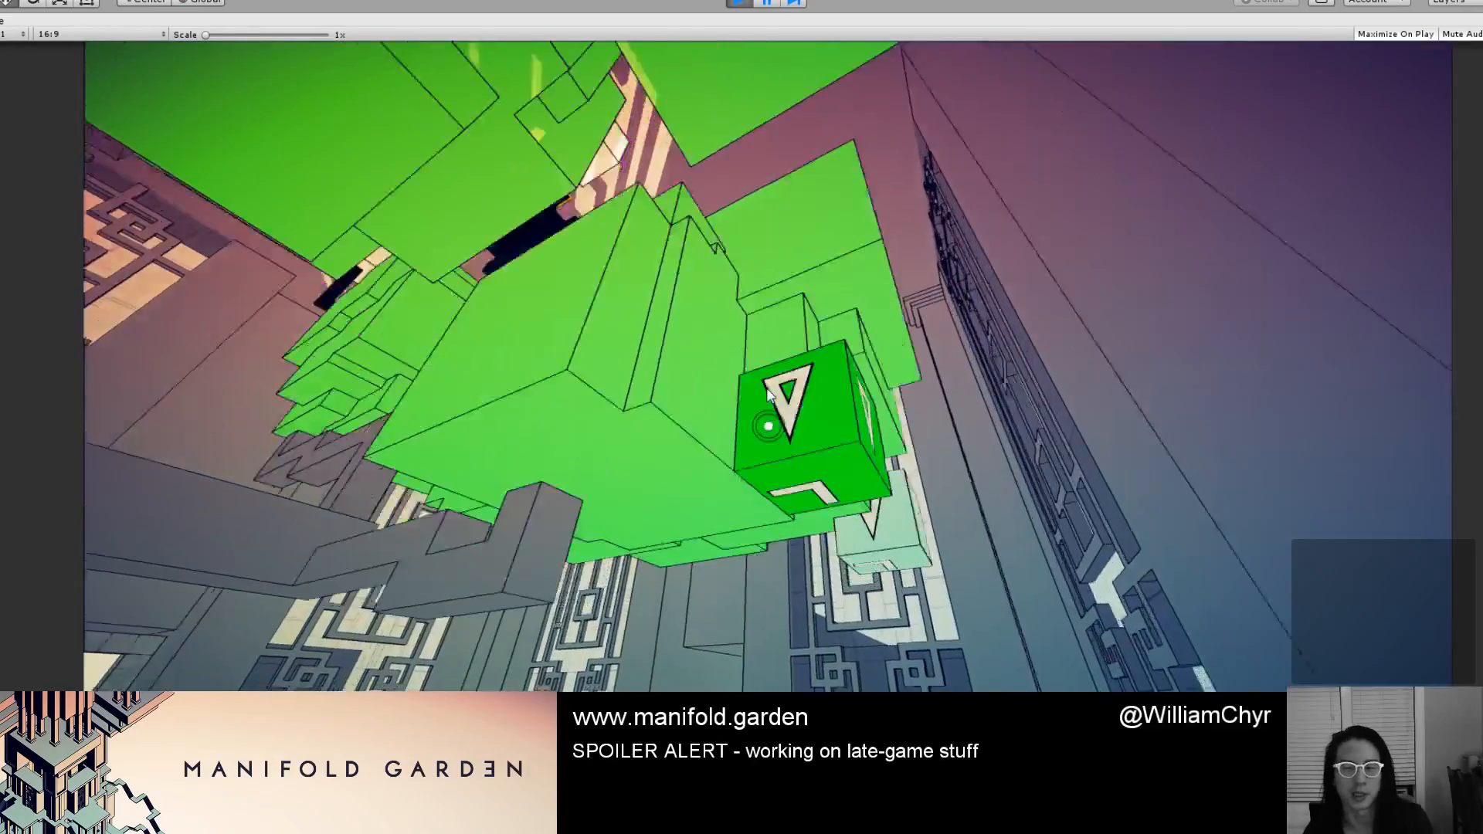
Take a green cube from the hanging tree and carry it past the sunken terraces, over the outer walkway and into the next corridor.
click(769, 425)
key(w)
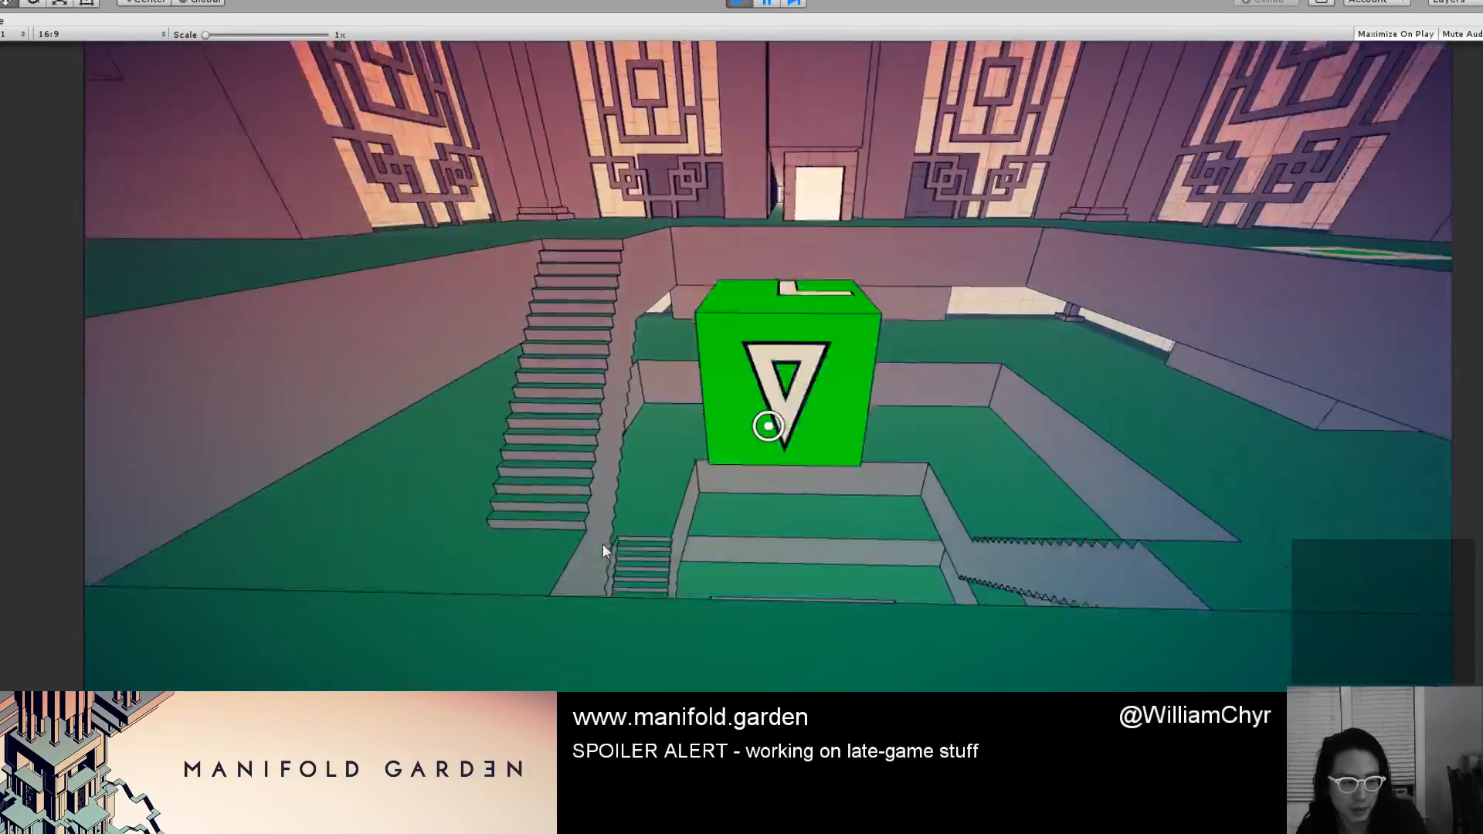
key(w)
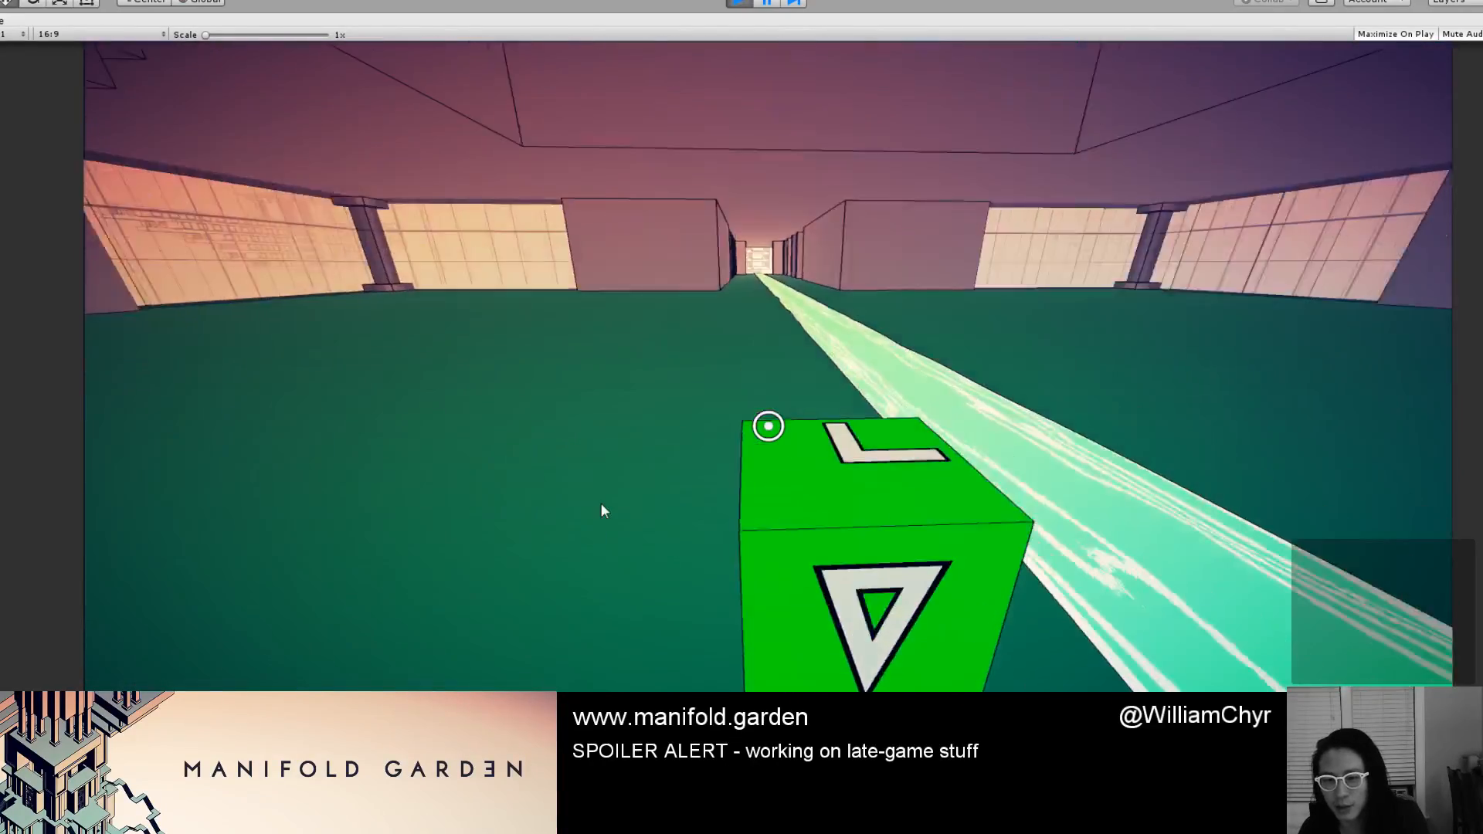
key(w)
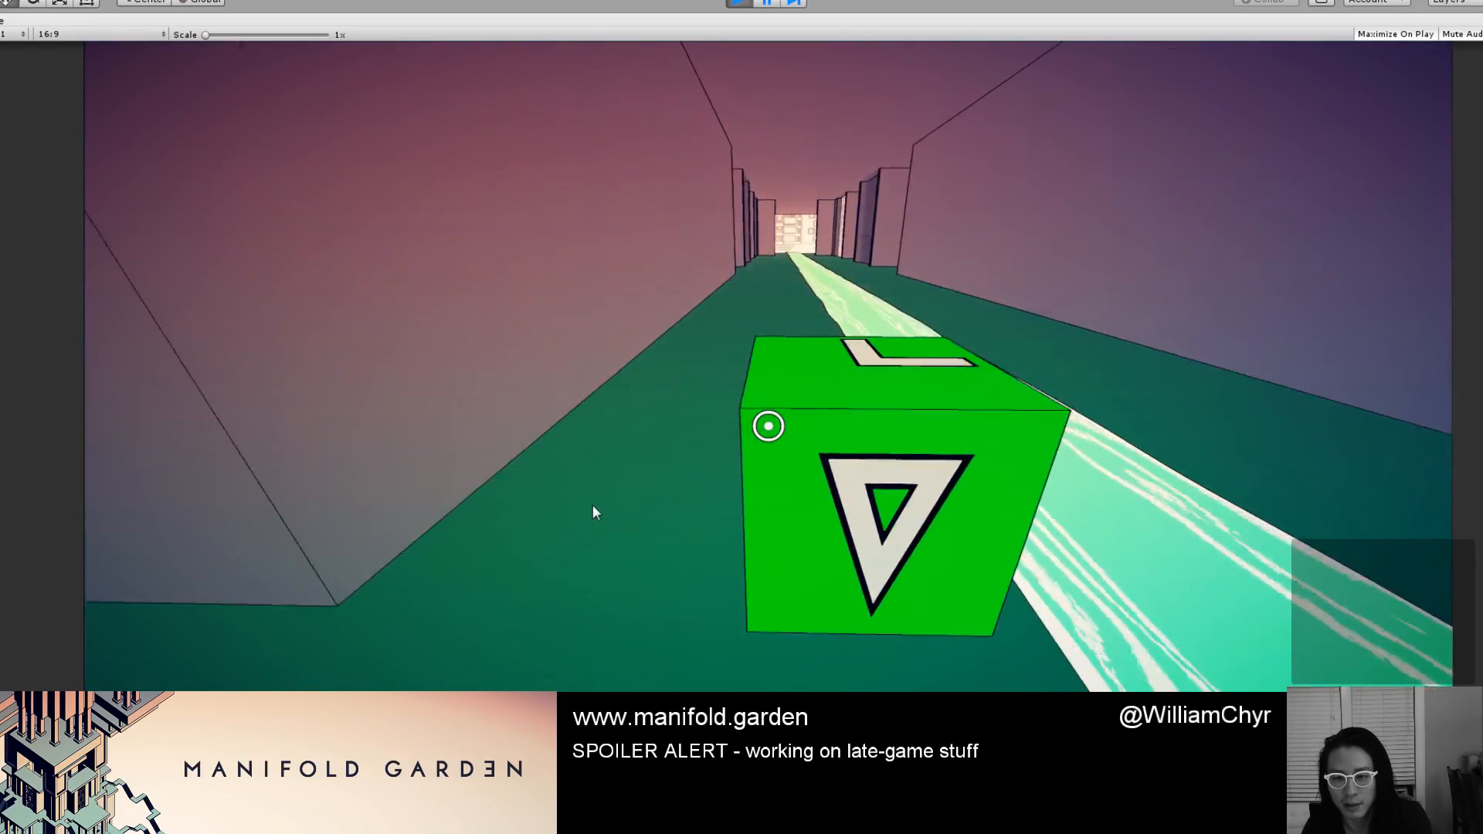
key(w)
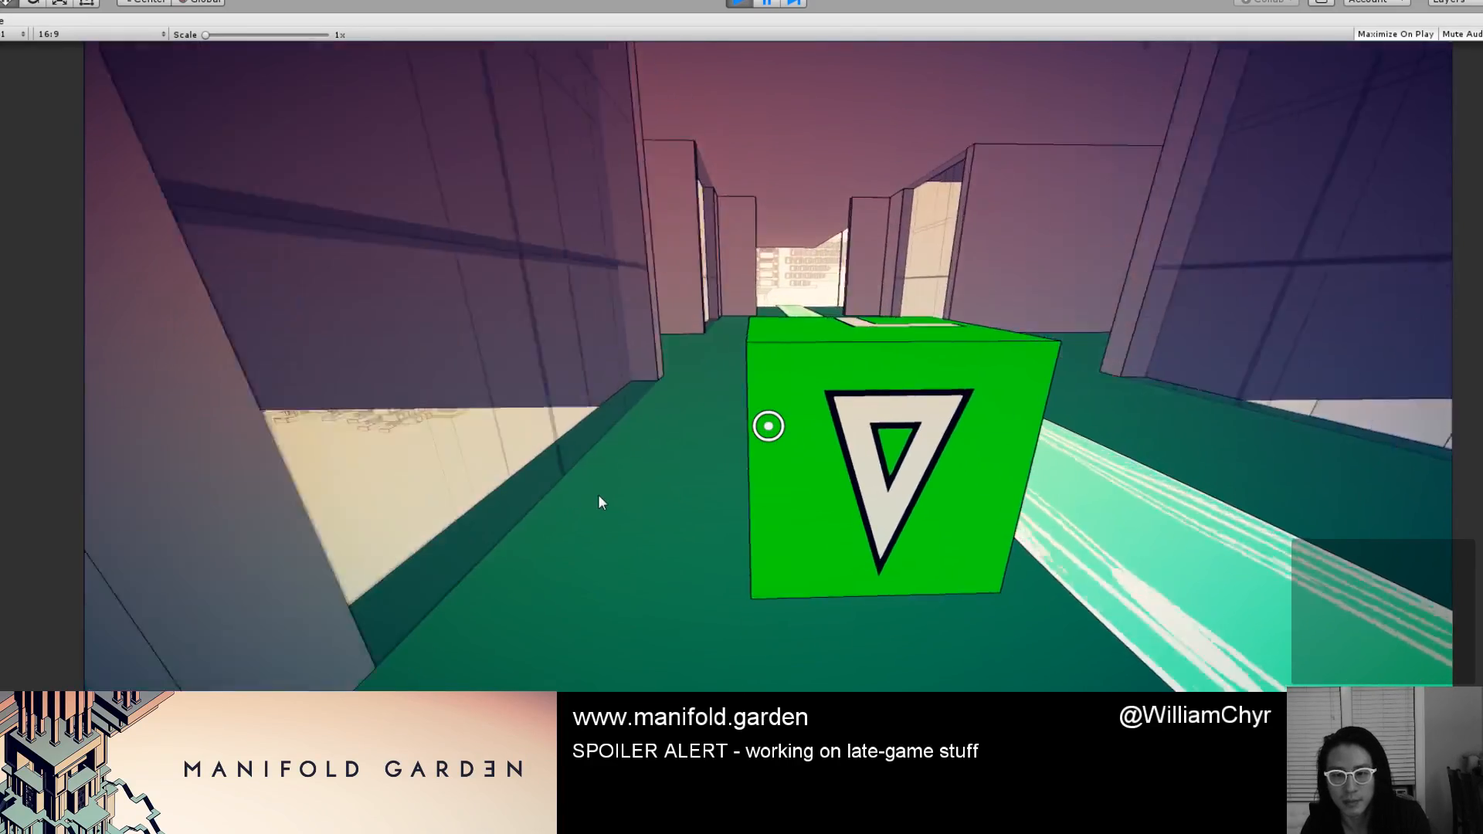
key(w)
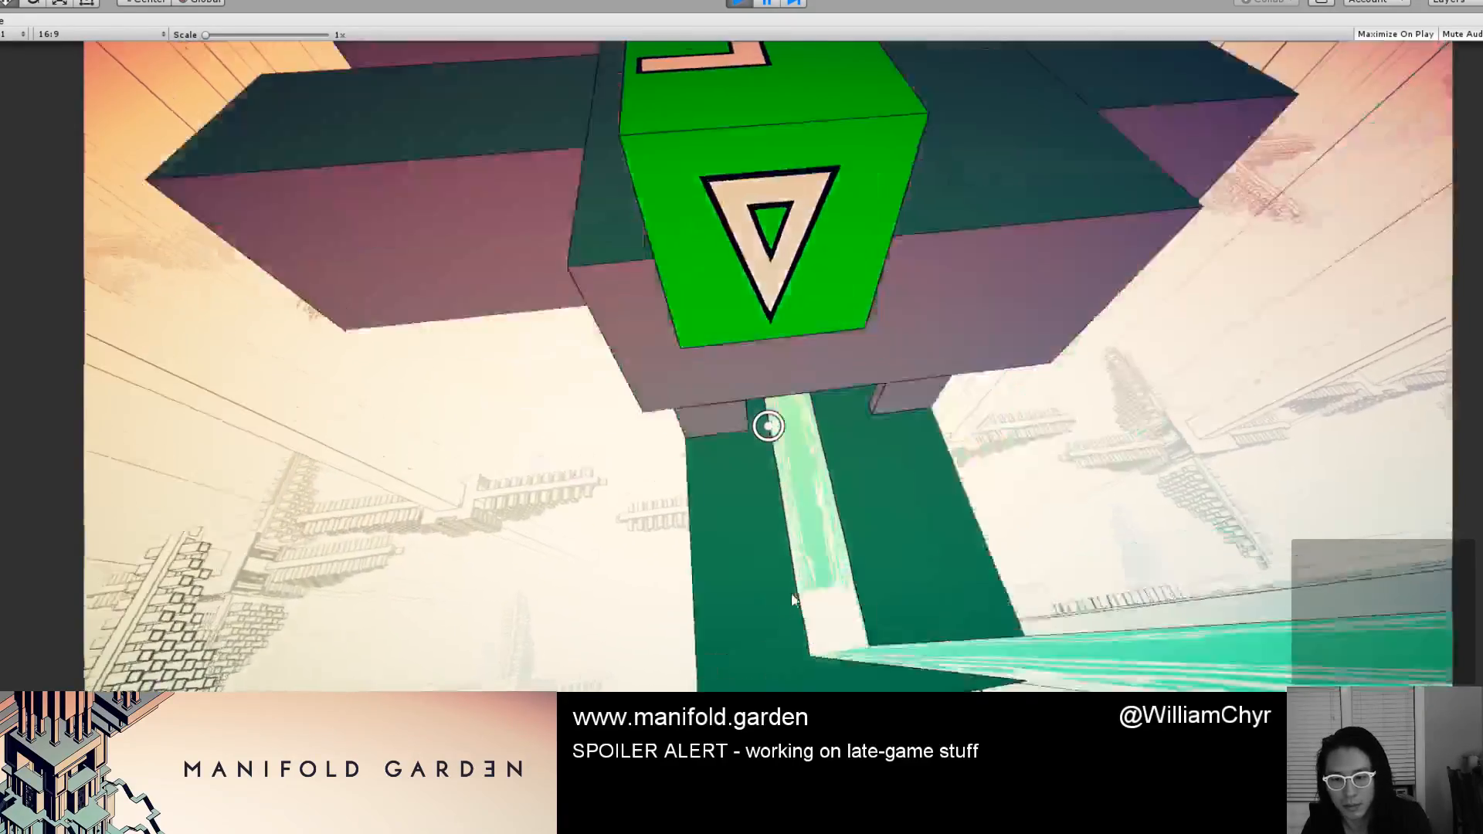
key(w)
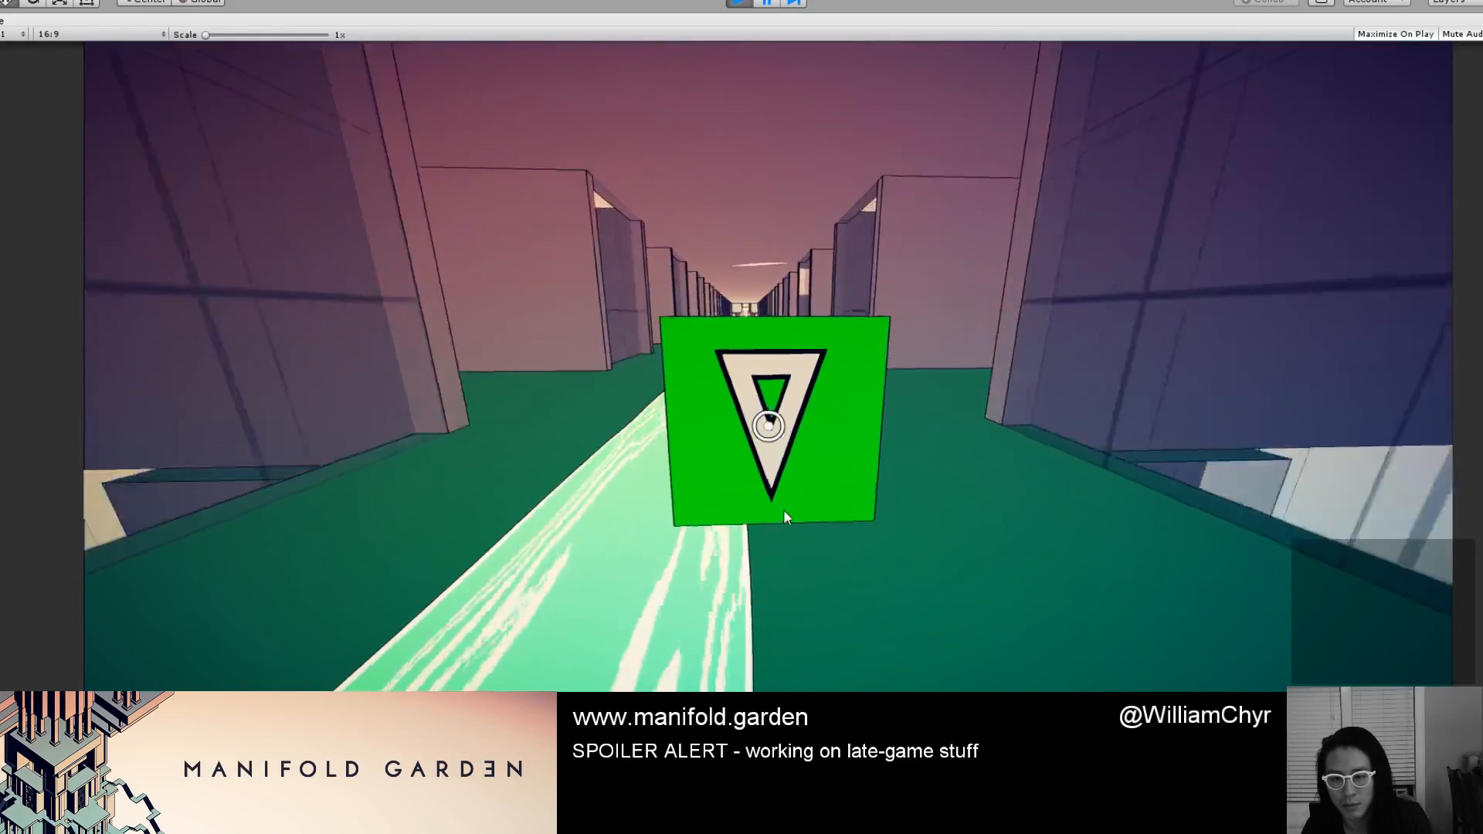
key(w)
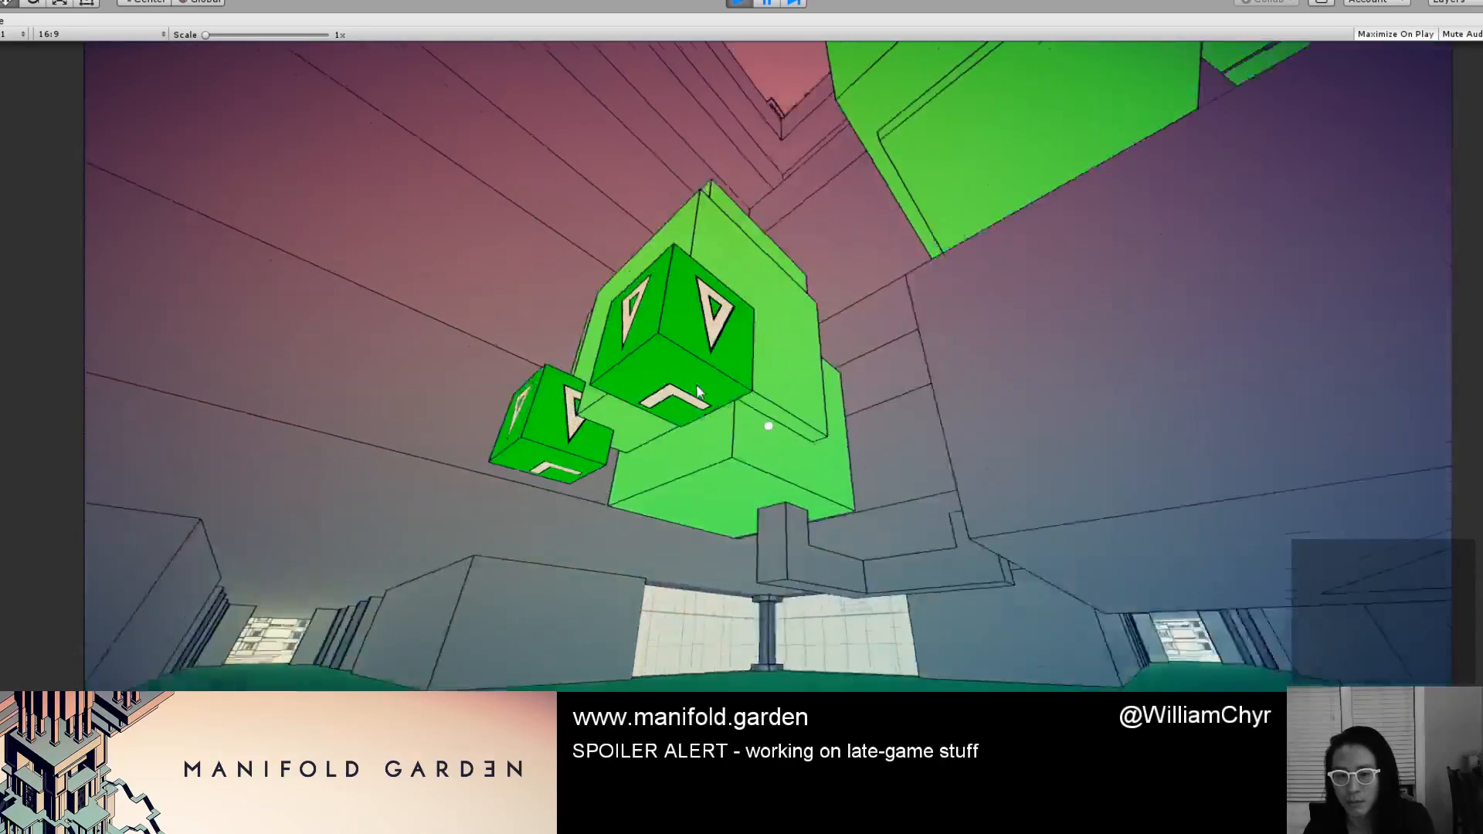
Take another green cube from the tree in the lower hall and carry it through the windowed corridors towards the next cluster's hall.
click(673, 357)
key(w)
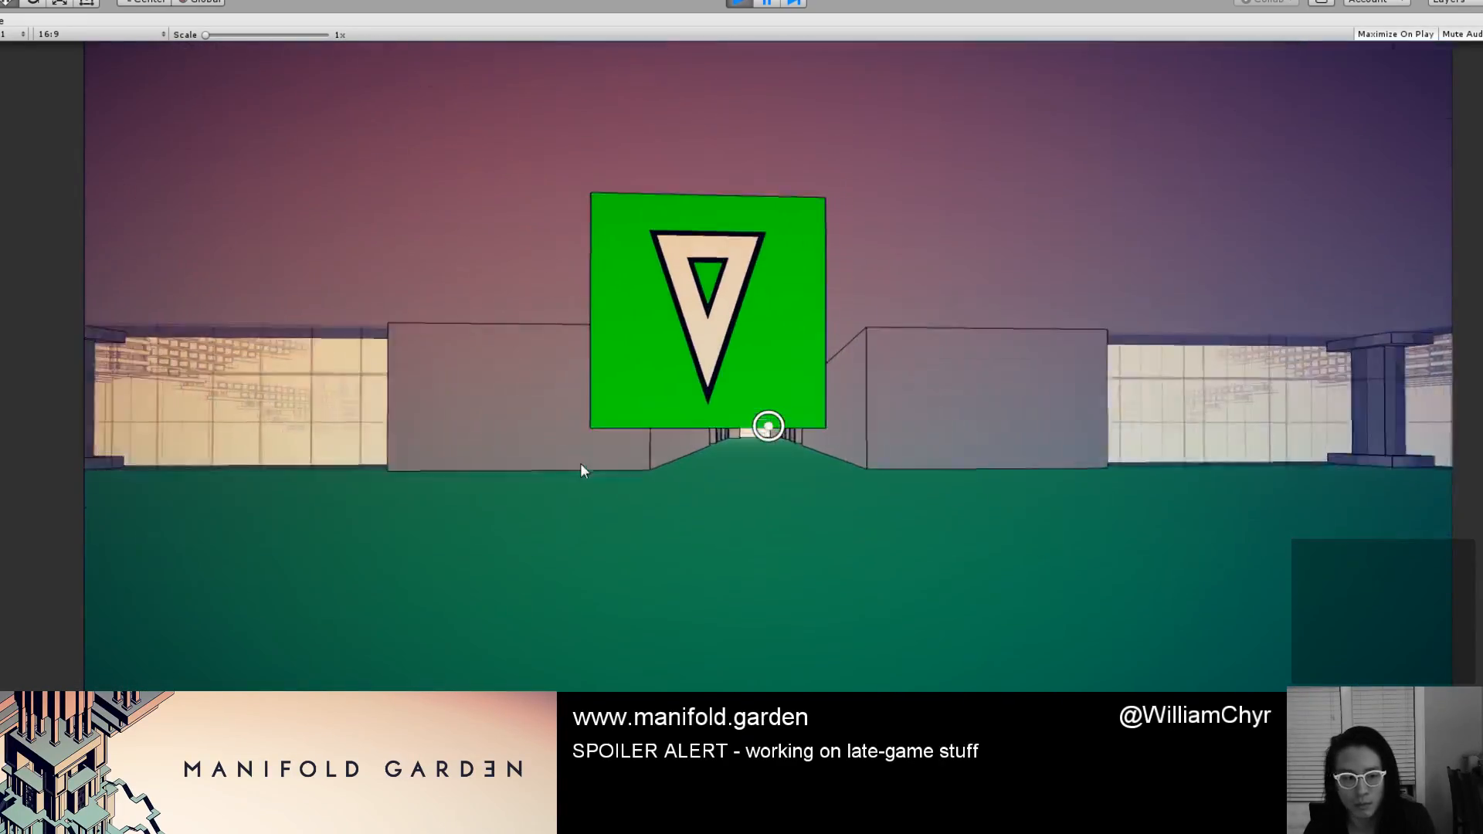
key(w)
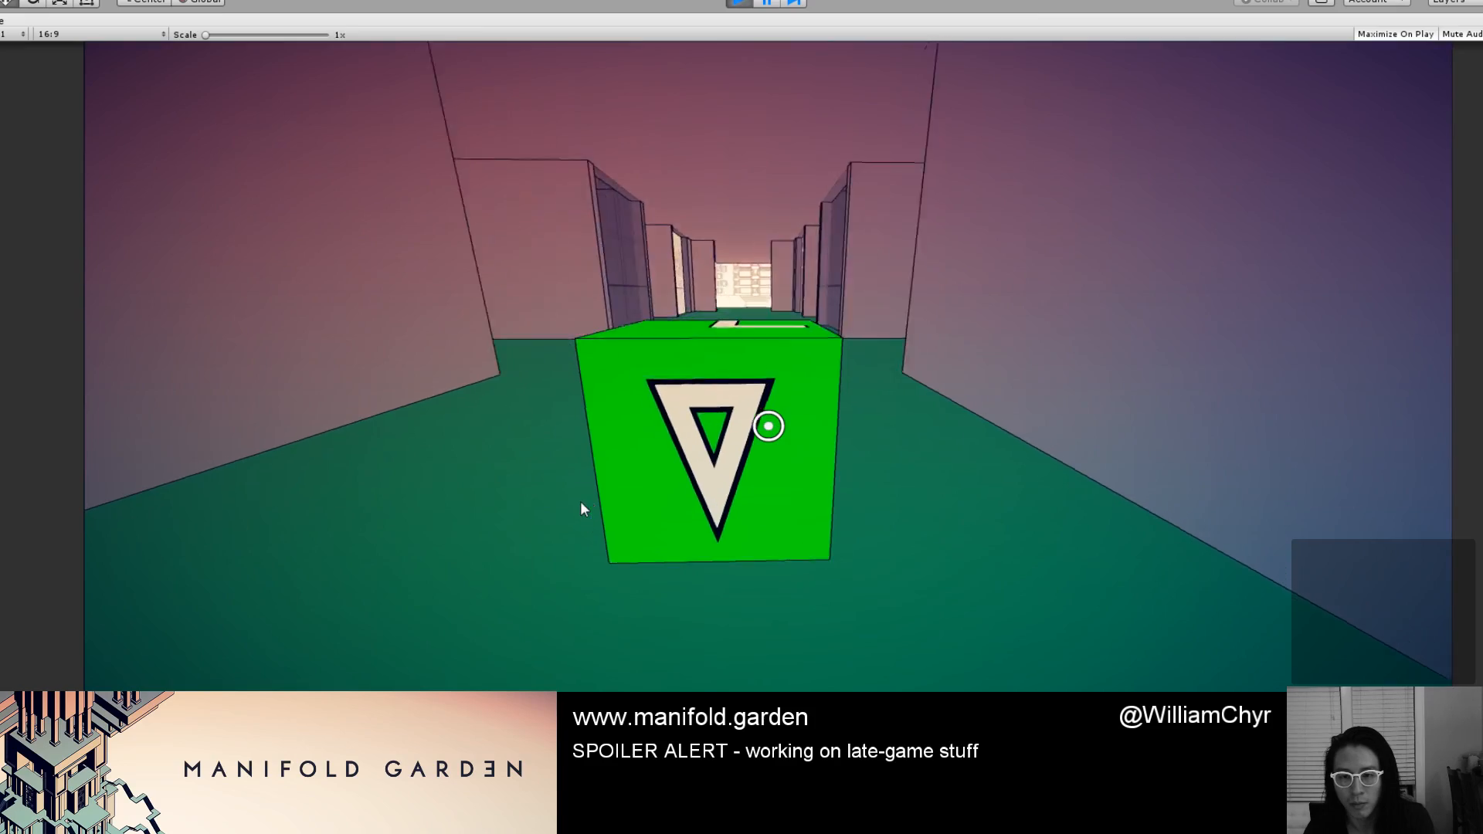
key(w)
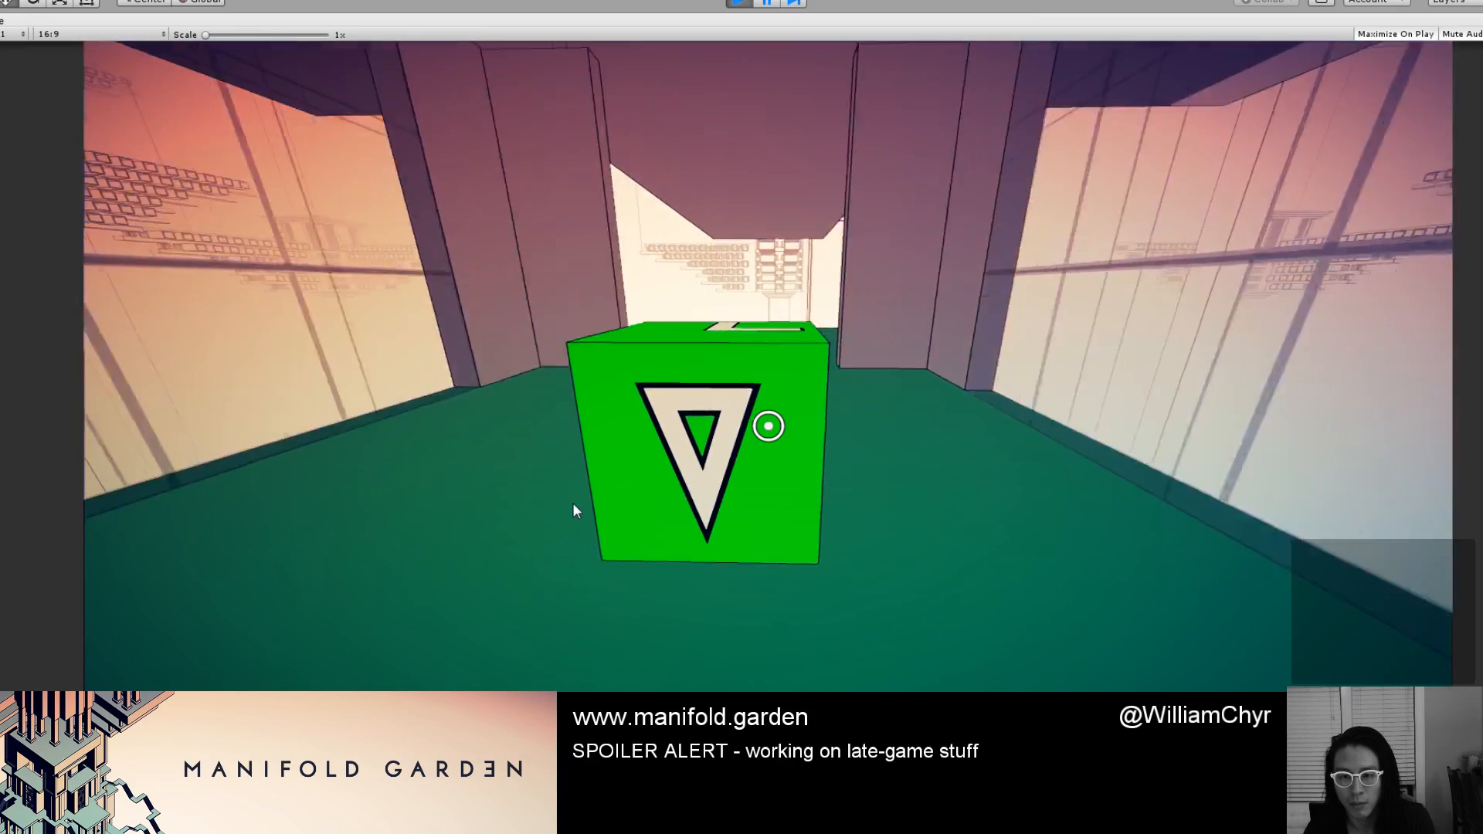
key(w)
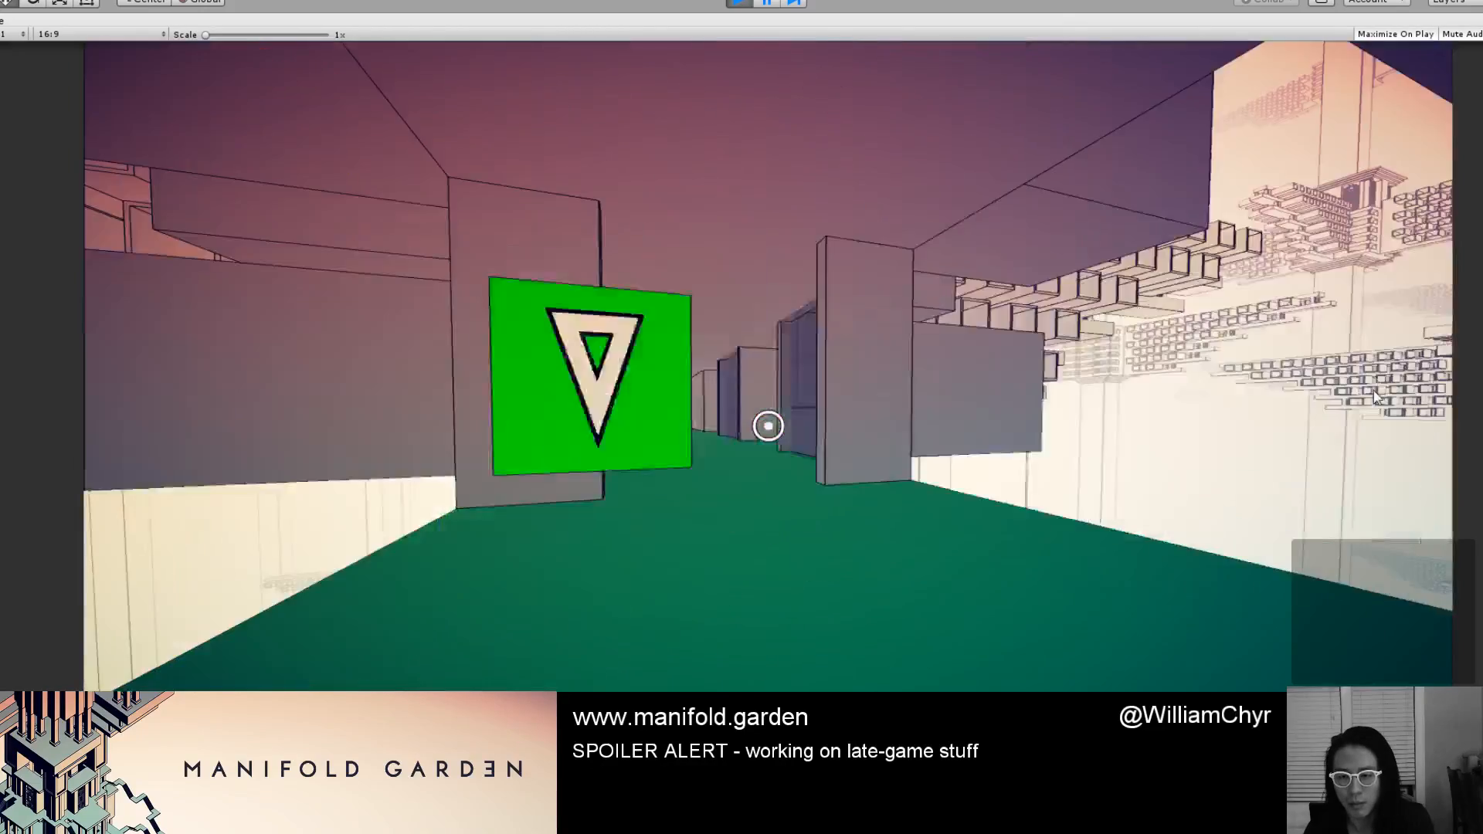
key(w)
key(w)
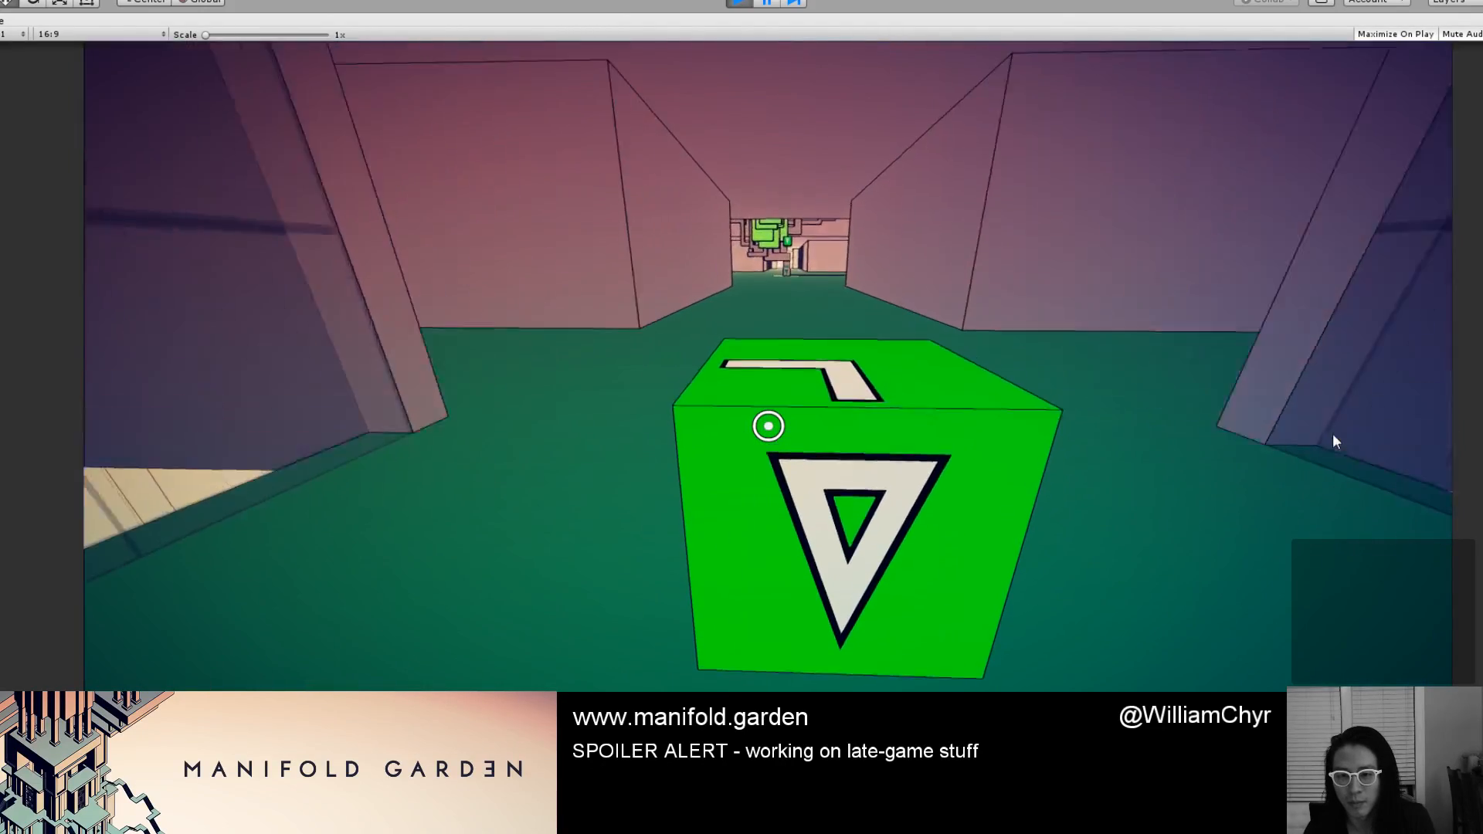
Carry the green cube across the lower hall and position it in the stream beside the green-marked pillar.
key(w)
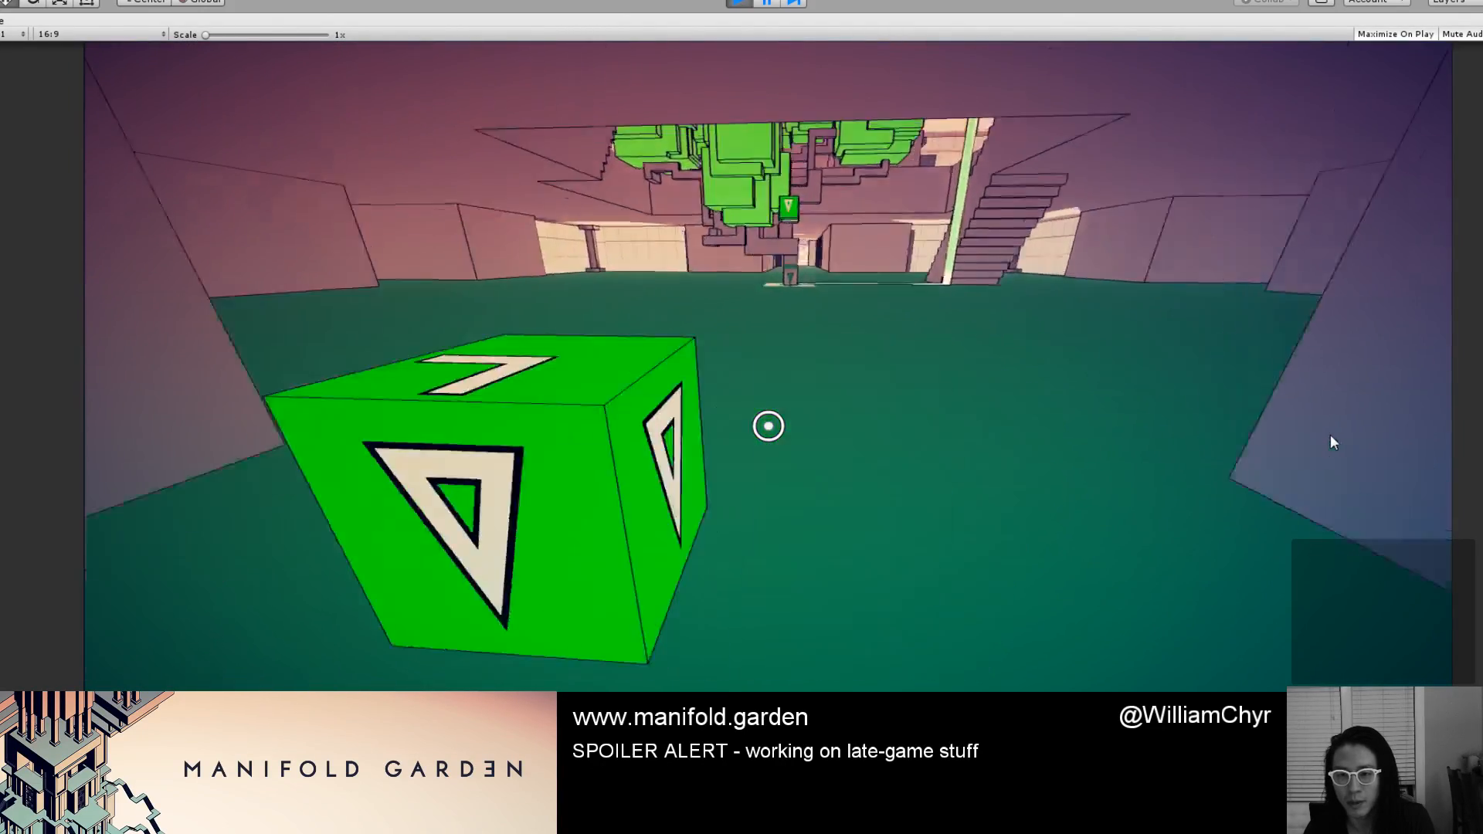
key(w)
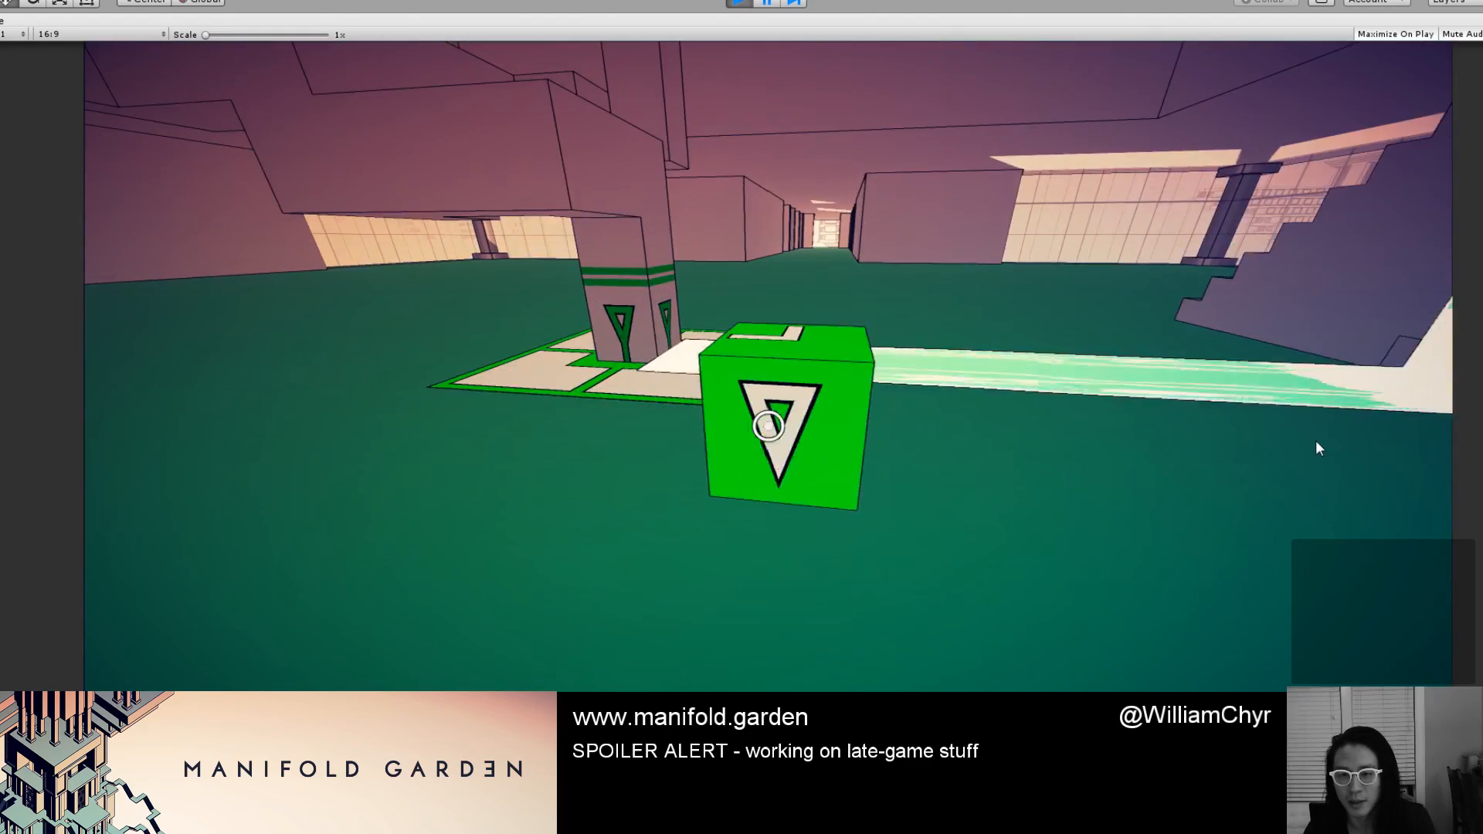
key(w)
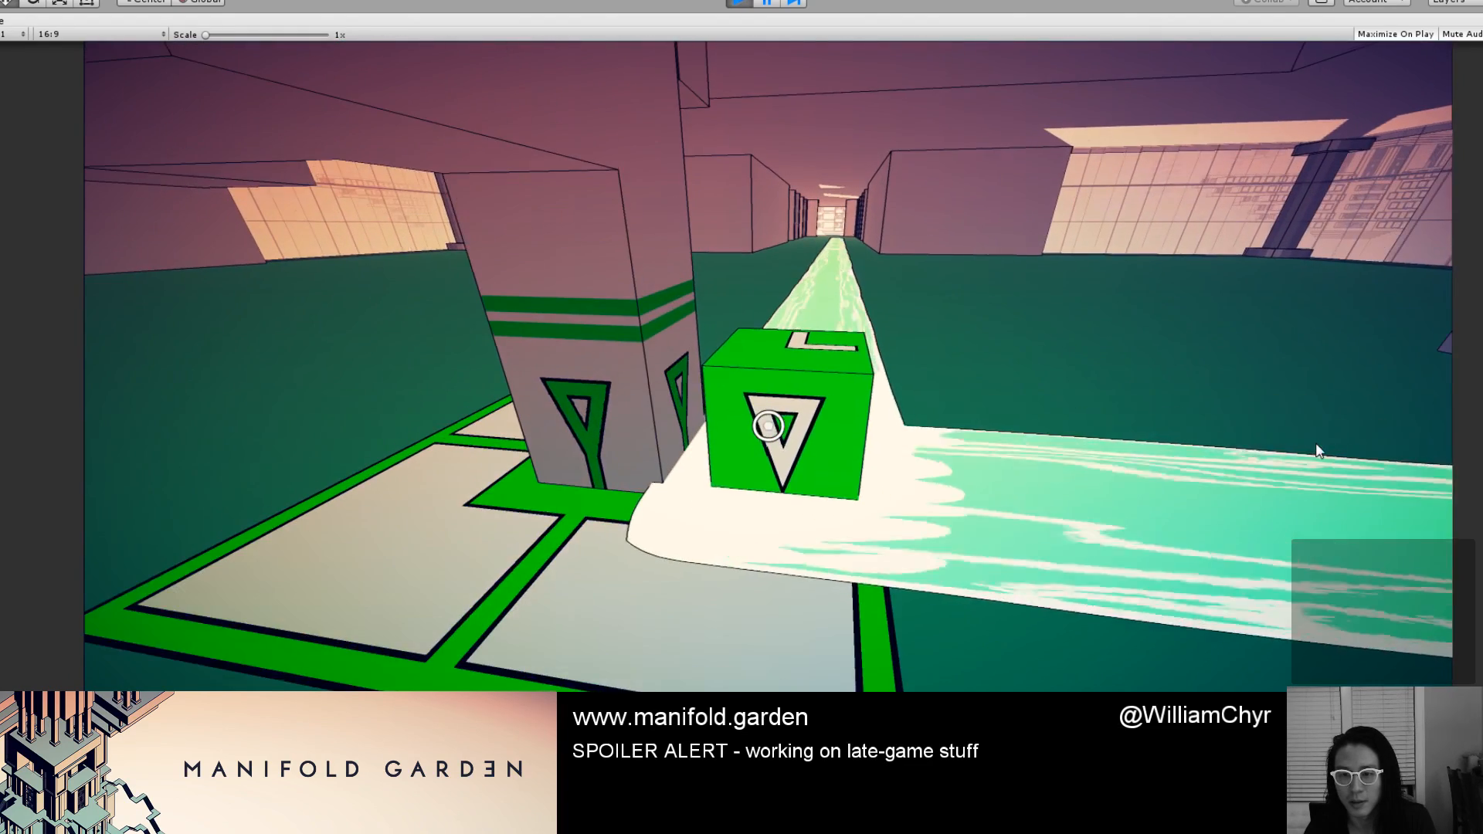
key(w)
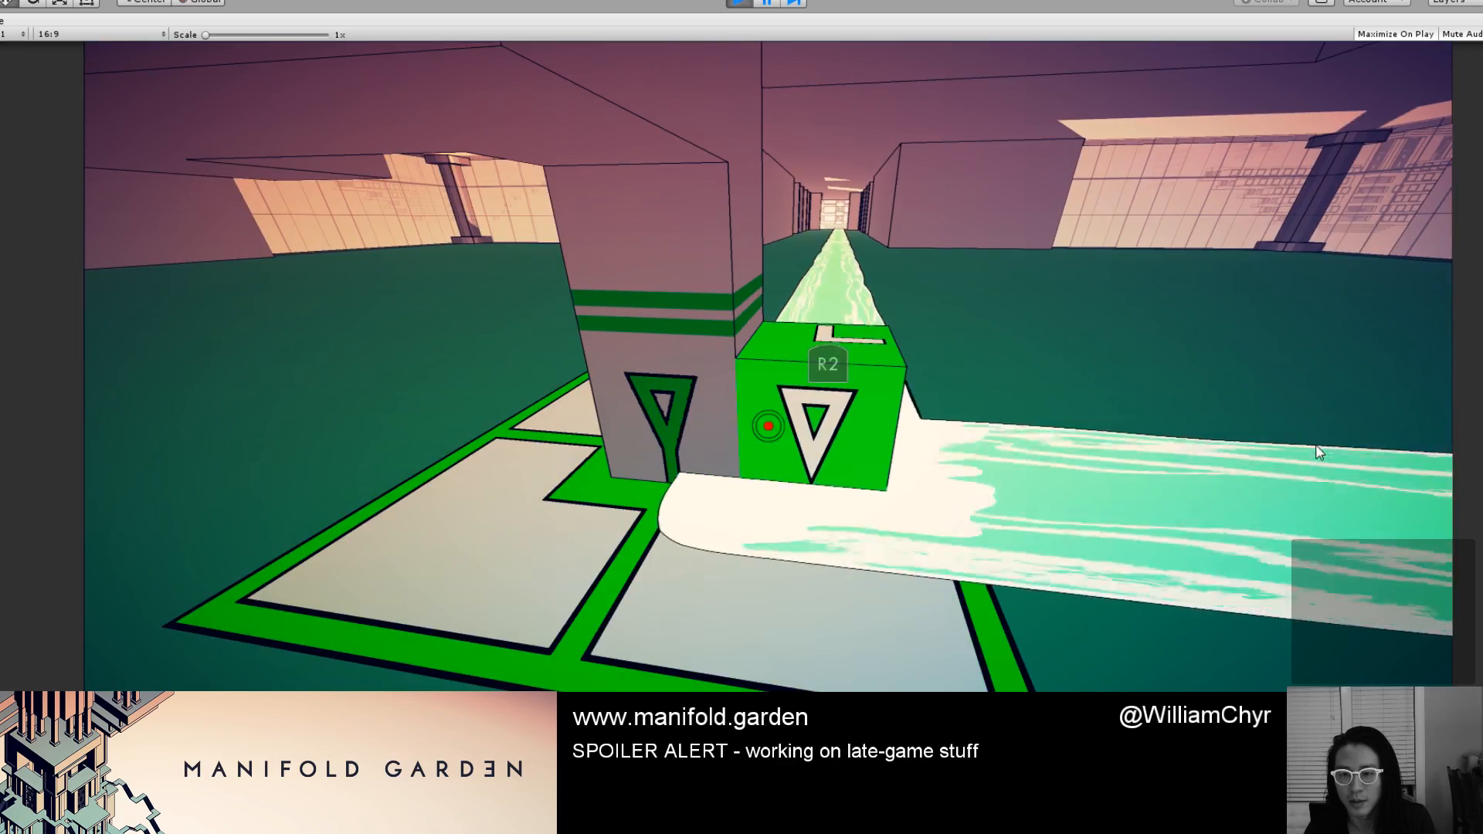
Pick up a green cube at the lower hall's tree, carry it along the stream into the windowed corridor and release it.
key(w)
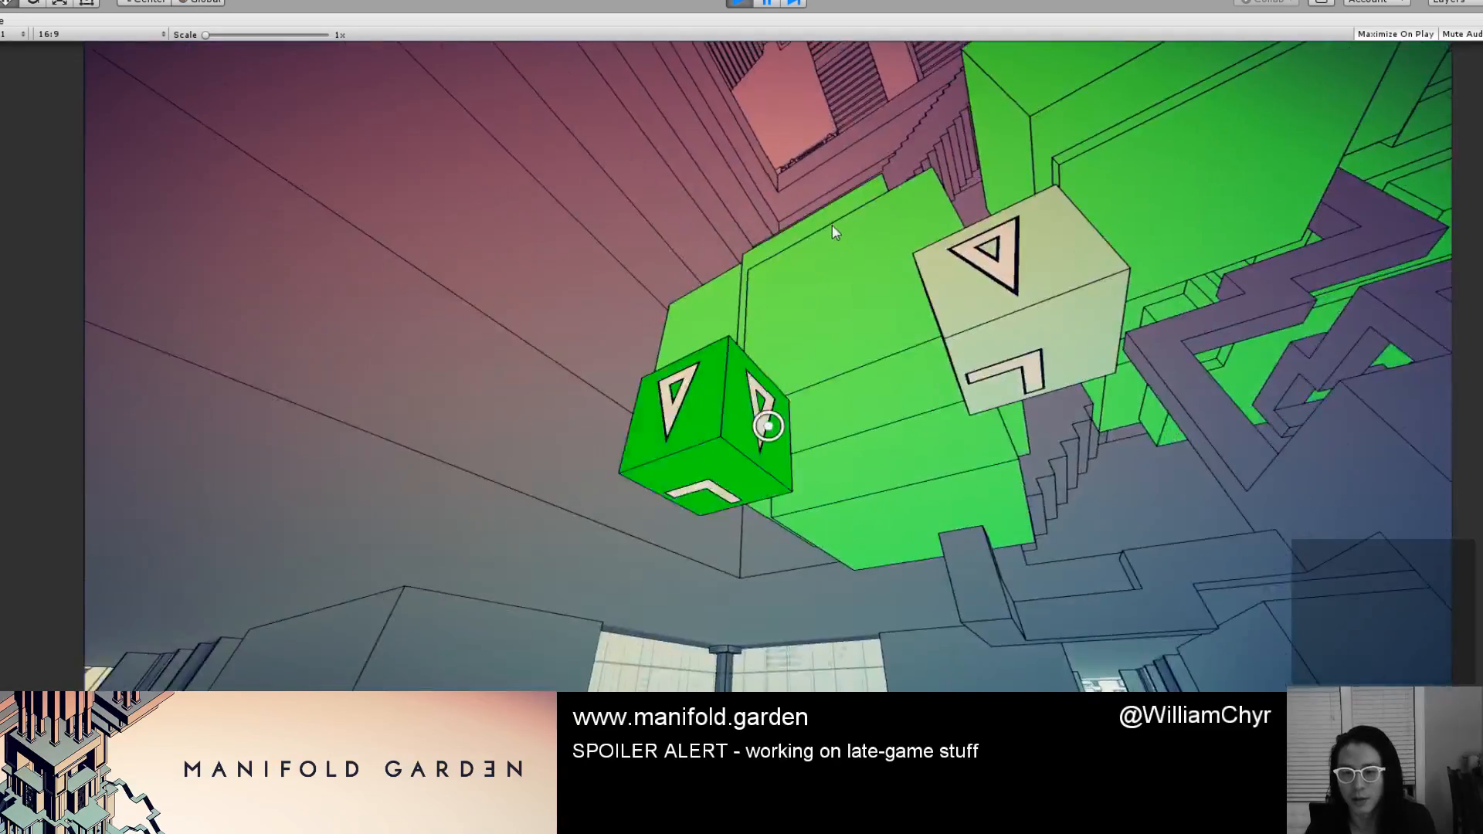
key(w)
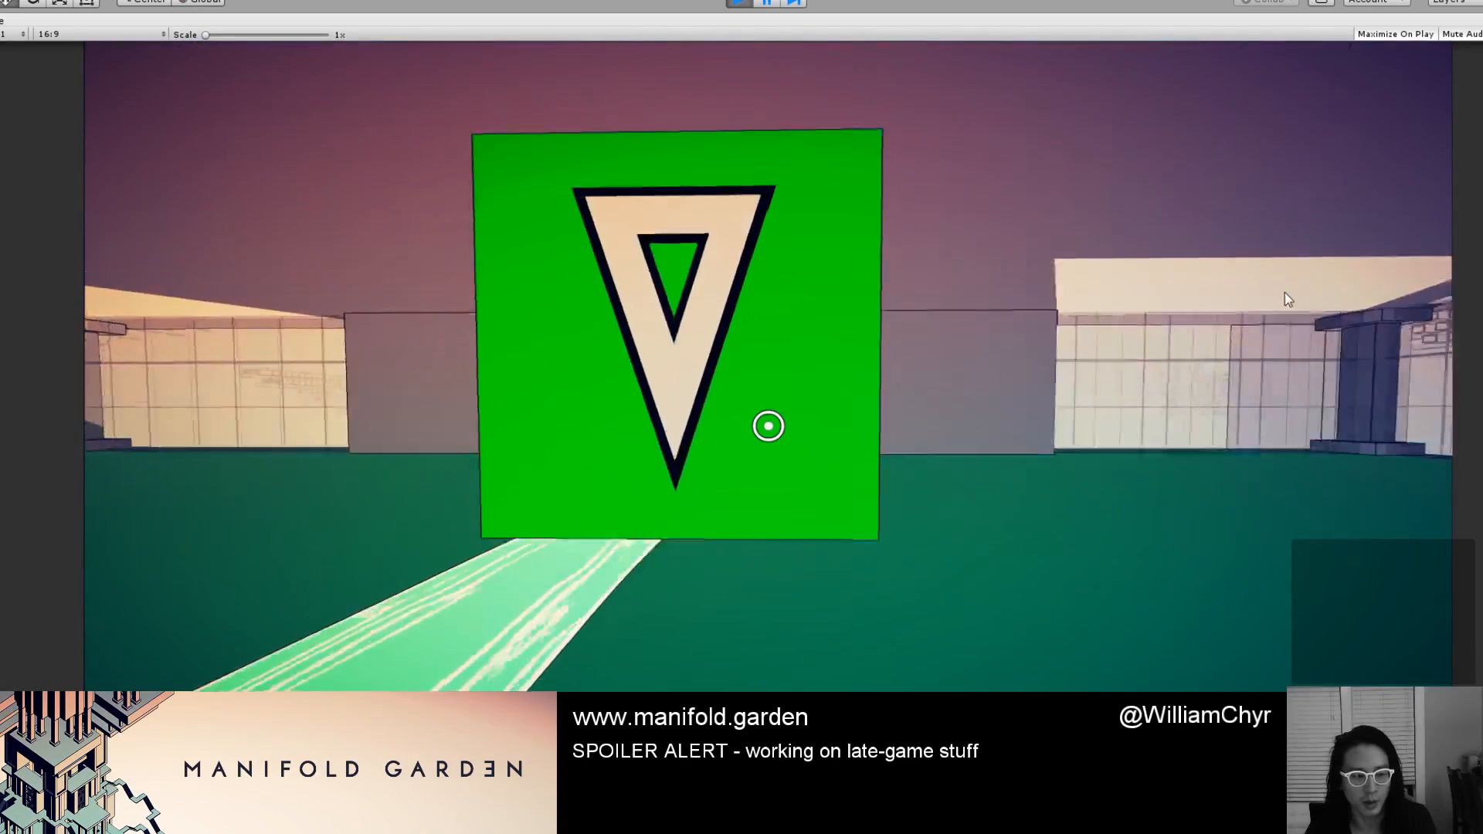
key(w)
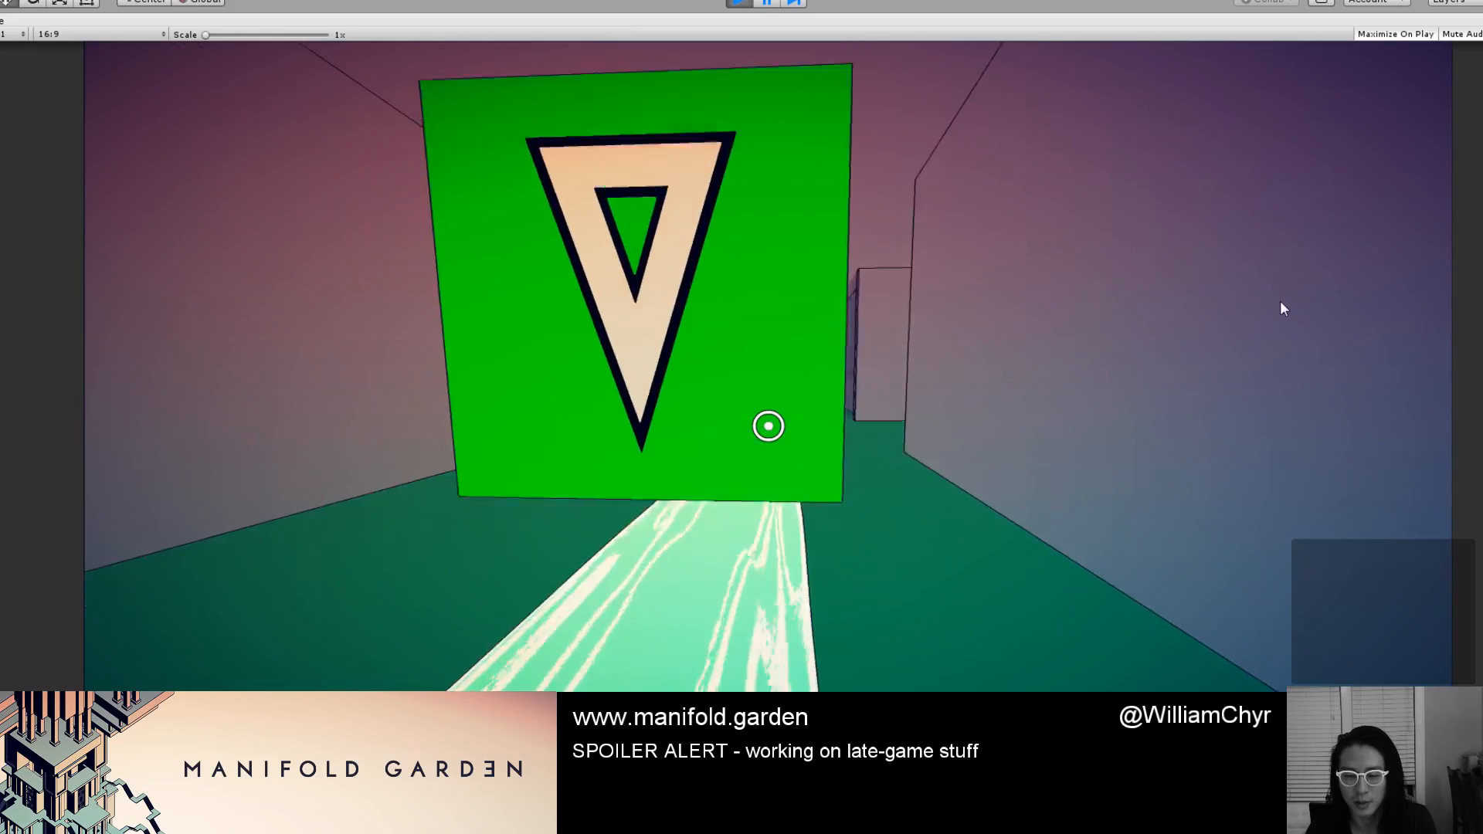
key(w)
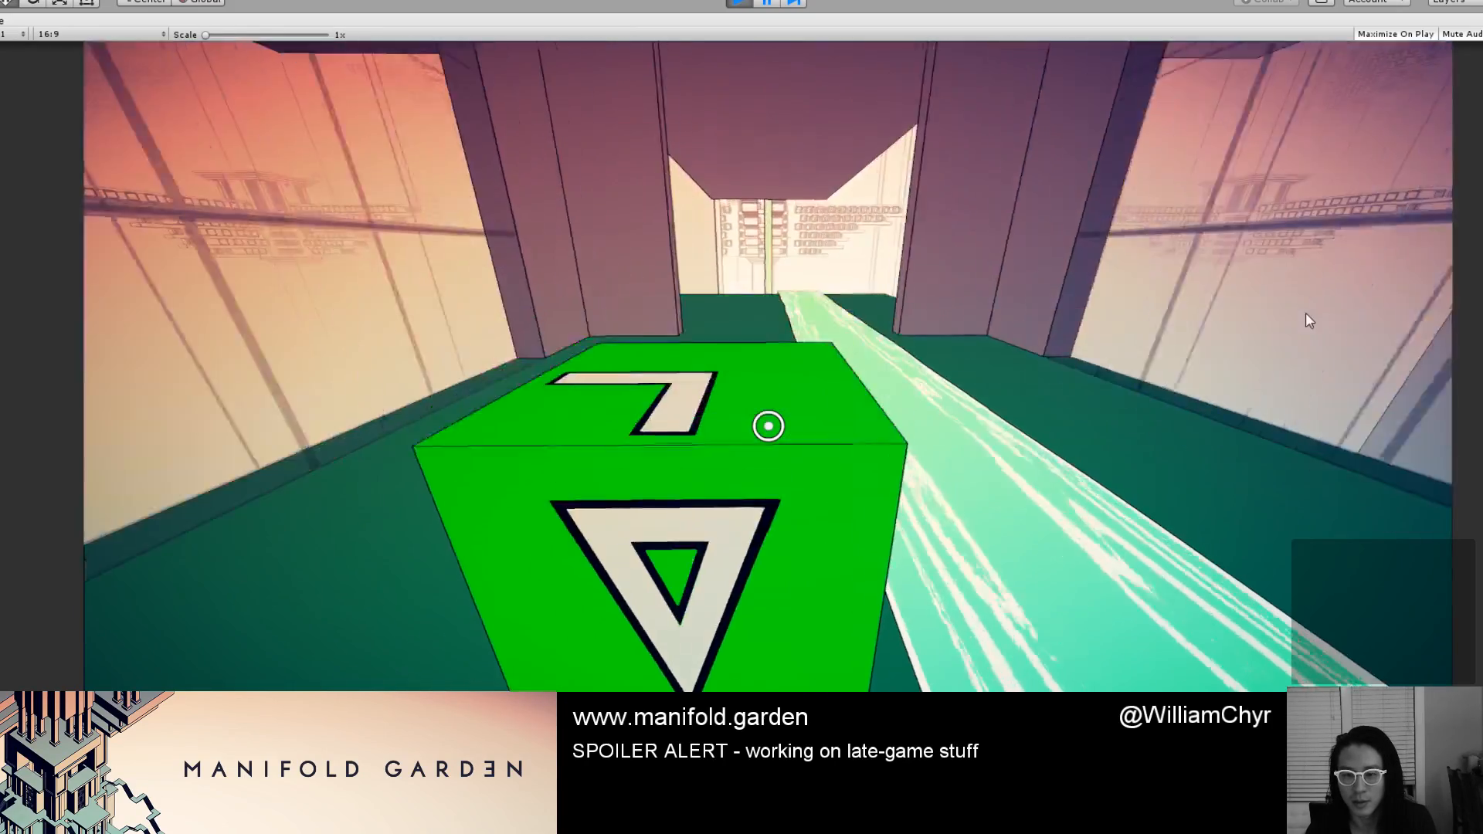
click(1305, 321)
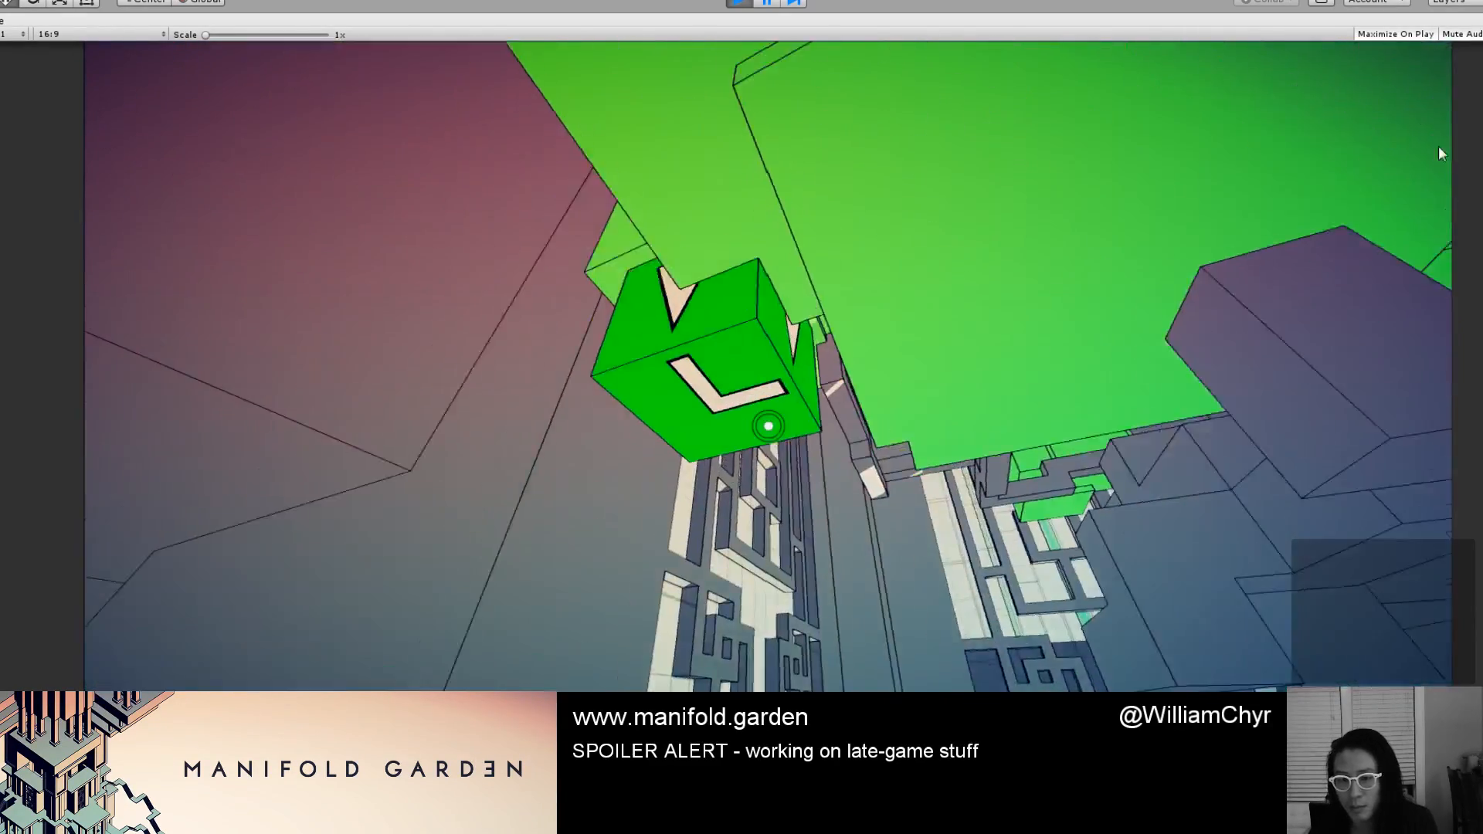
Carry a tree cube across the upper terrace, place it in the stream at the yellow-bordered pad and step back to view the archway.
click(768, 425)
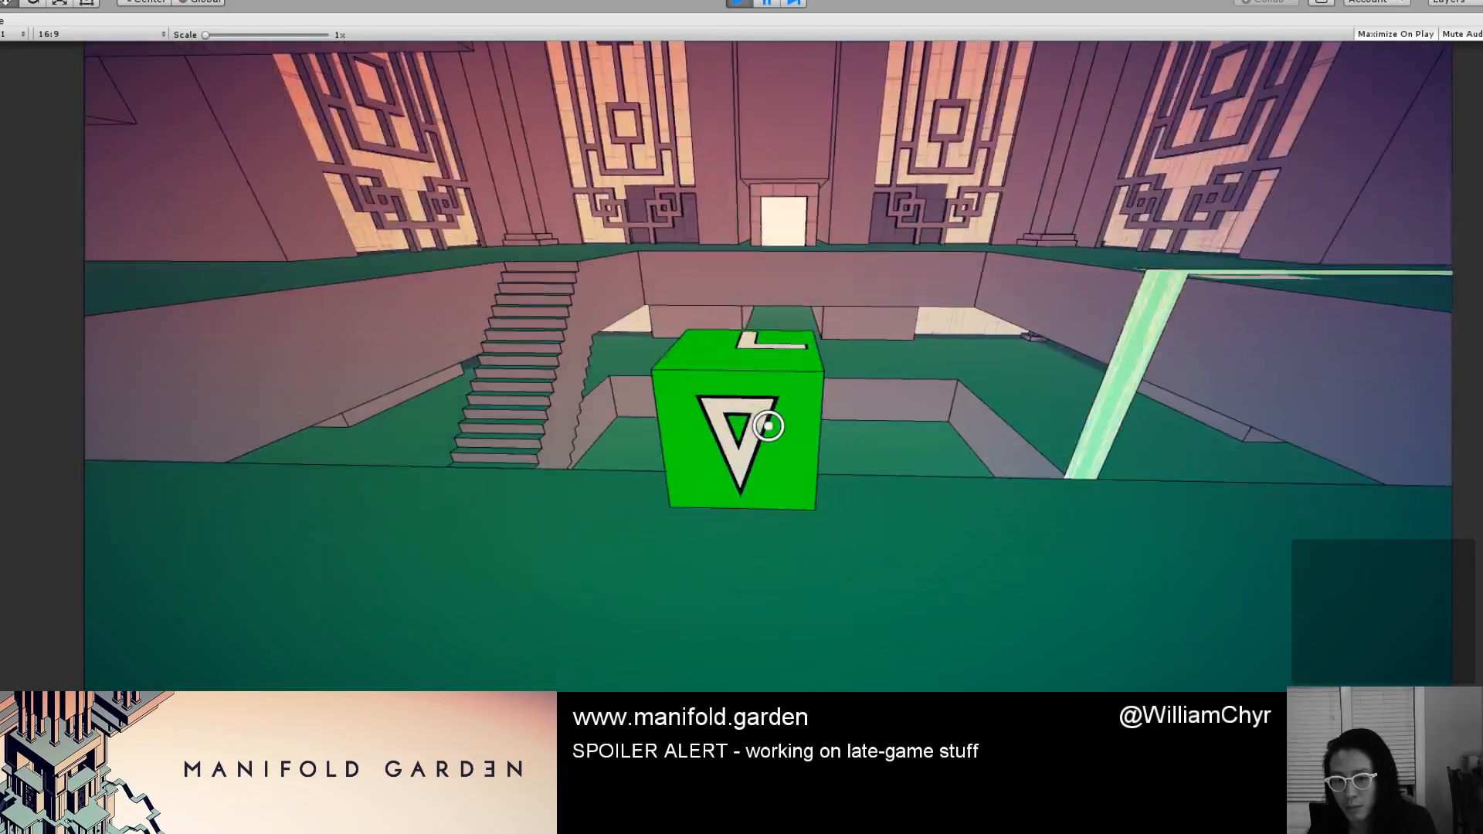
key(w)
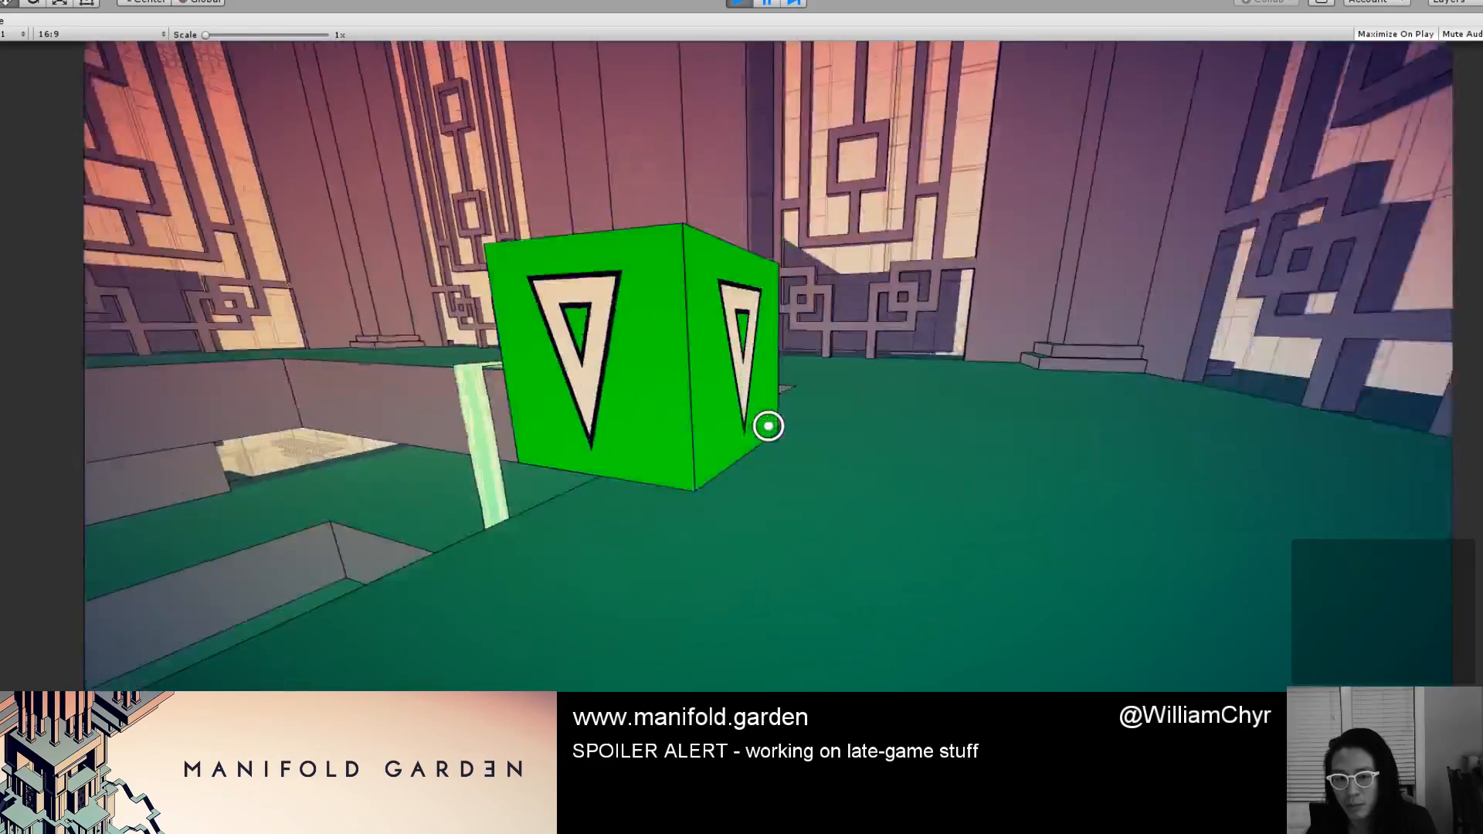
key(w)
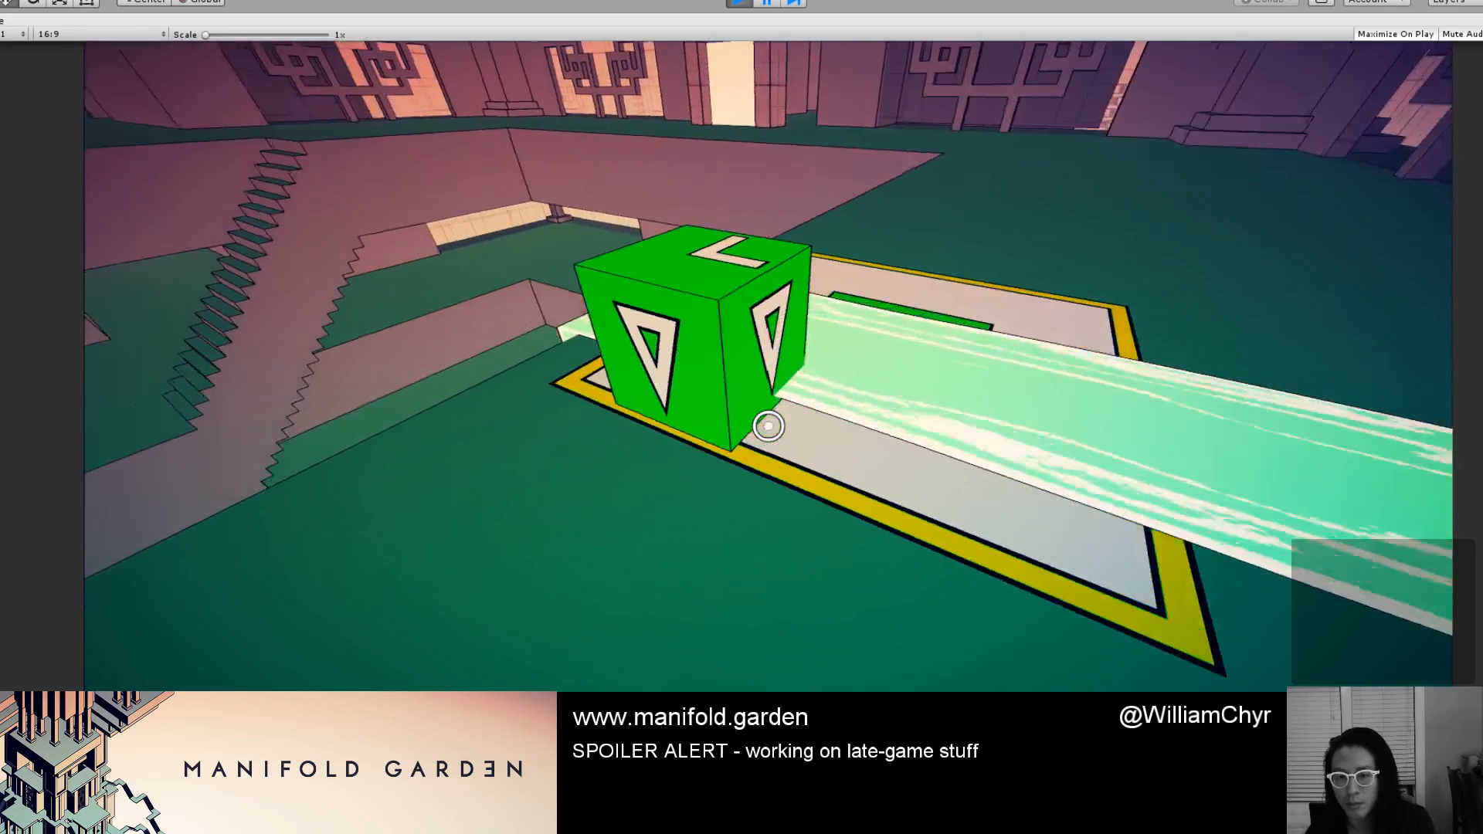
click(767, 425)
key(s)
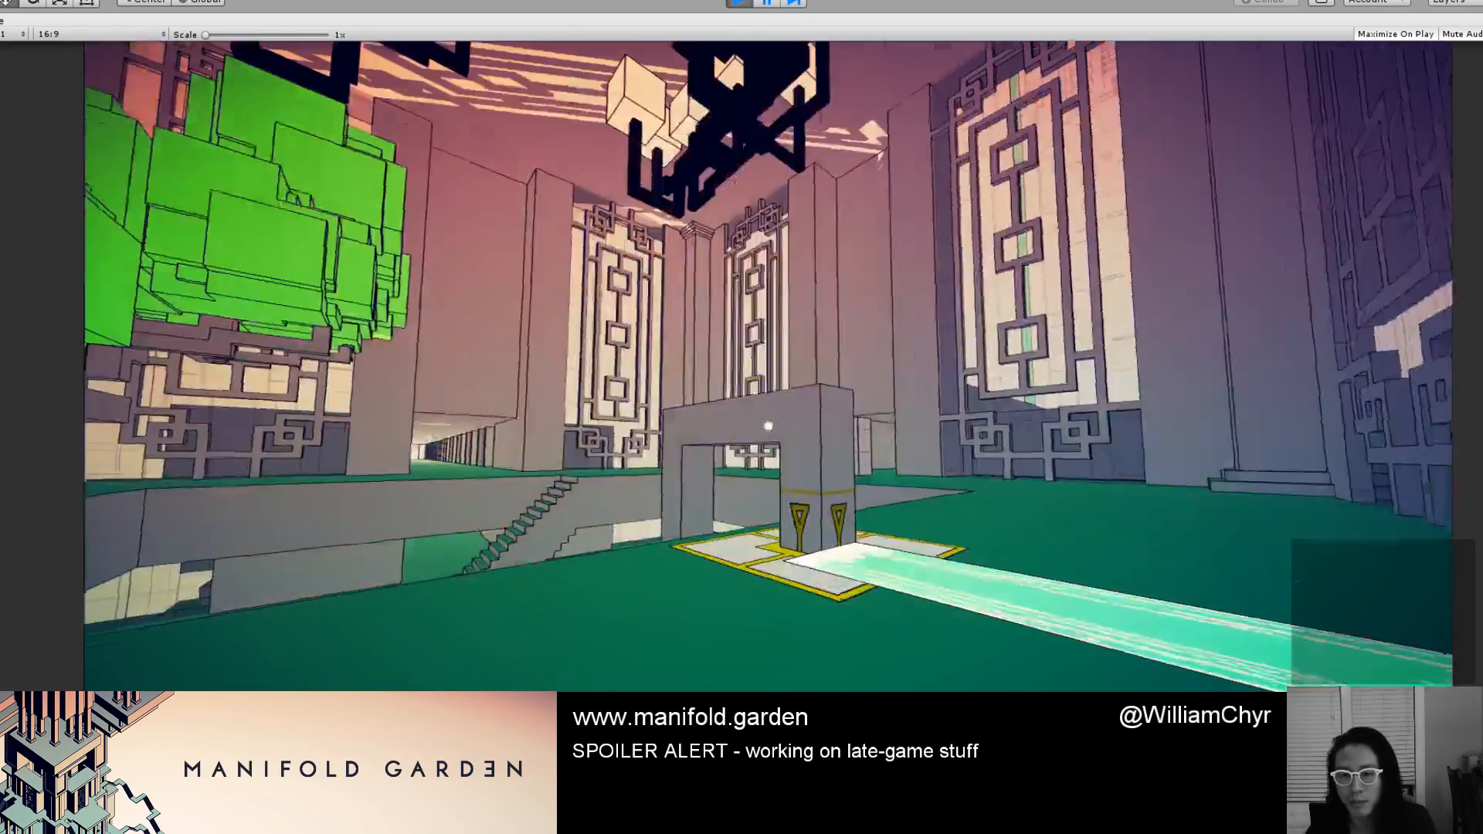
Switch to the yellow gravity direction, pick up a yellow cube on the upper terrace and carry it over the ledge into the lower hall.
key(s)
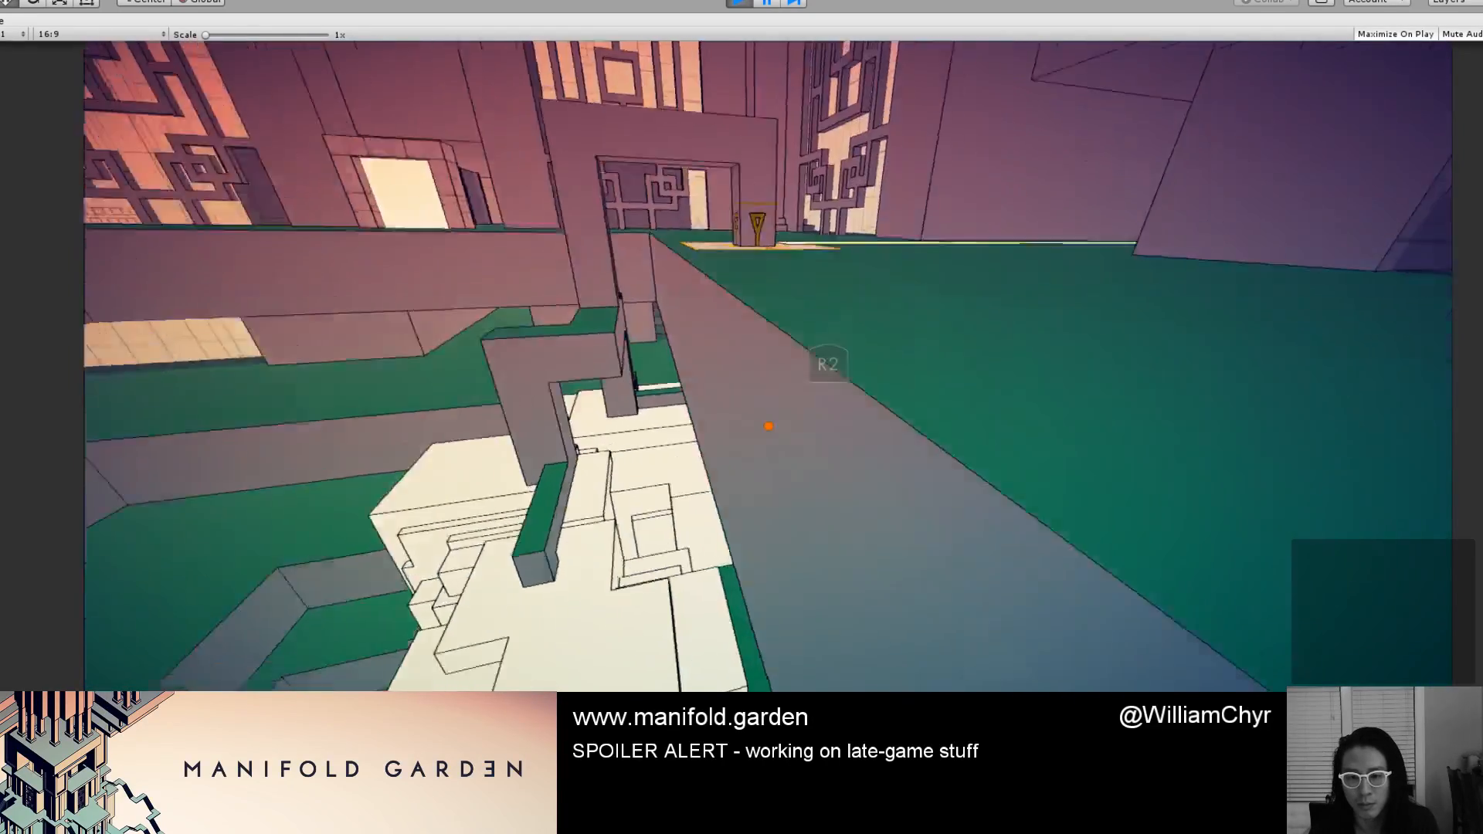
click(768, 426)
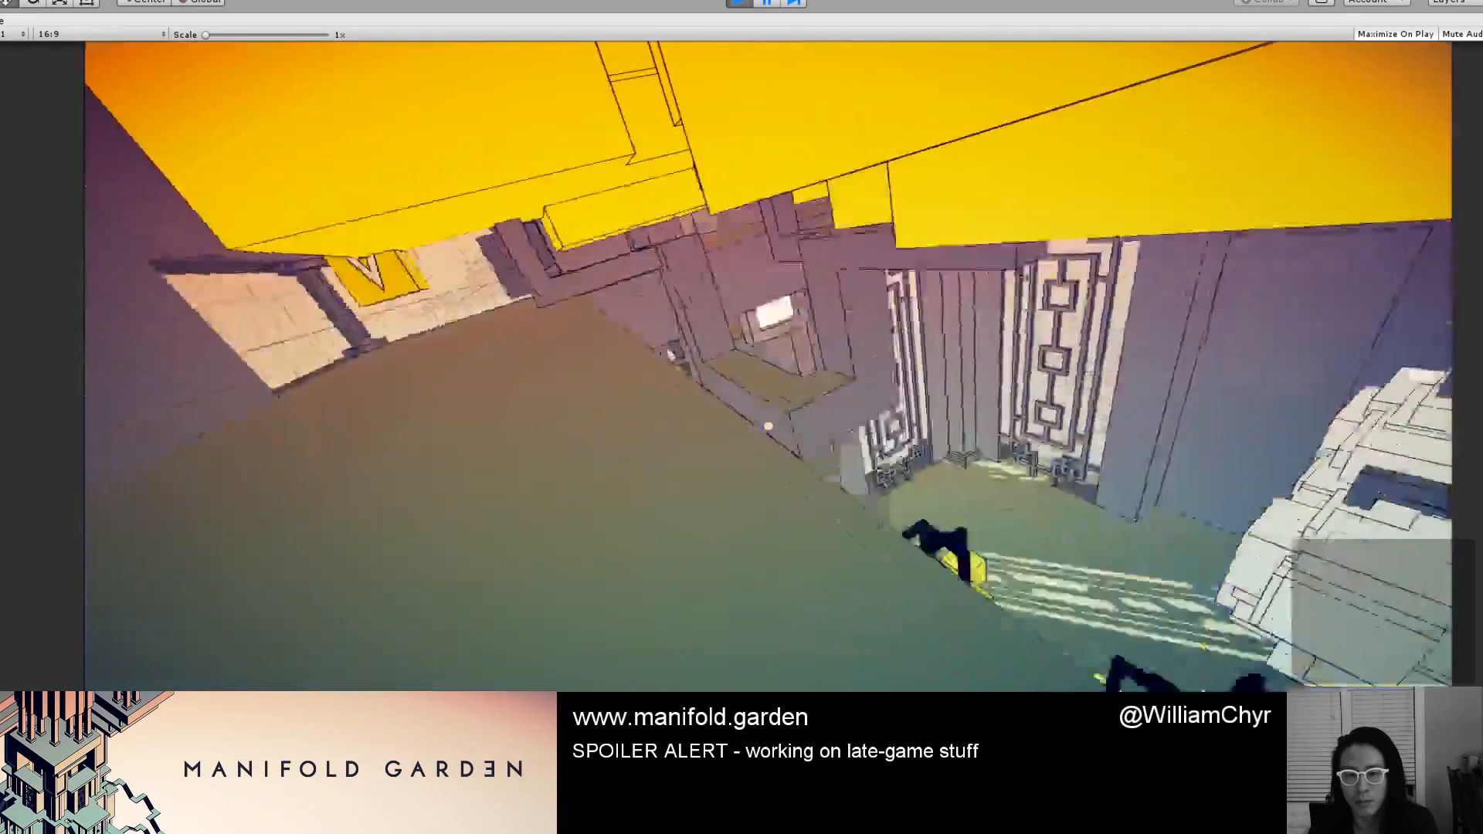
key(w)
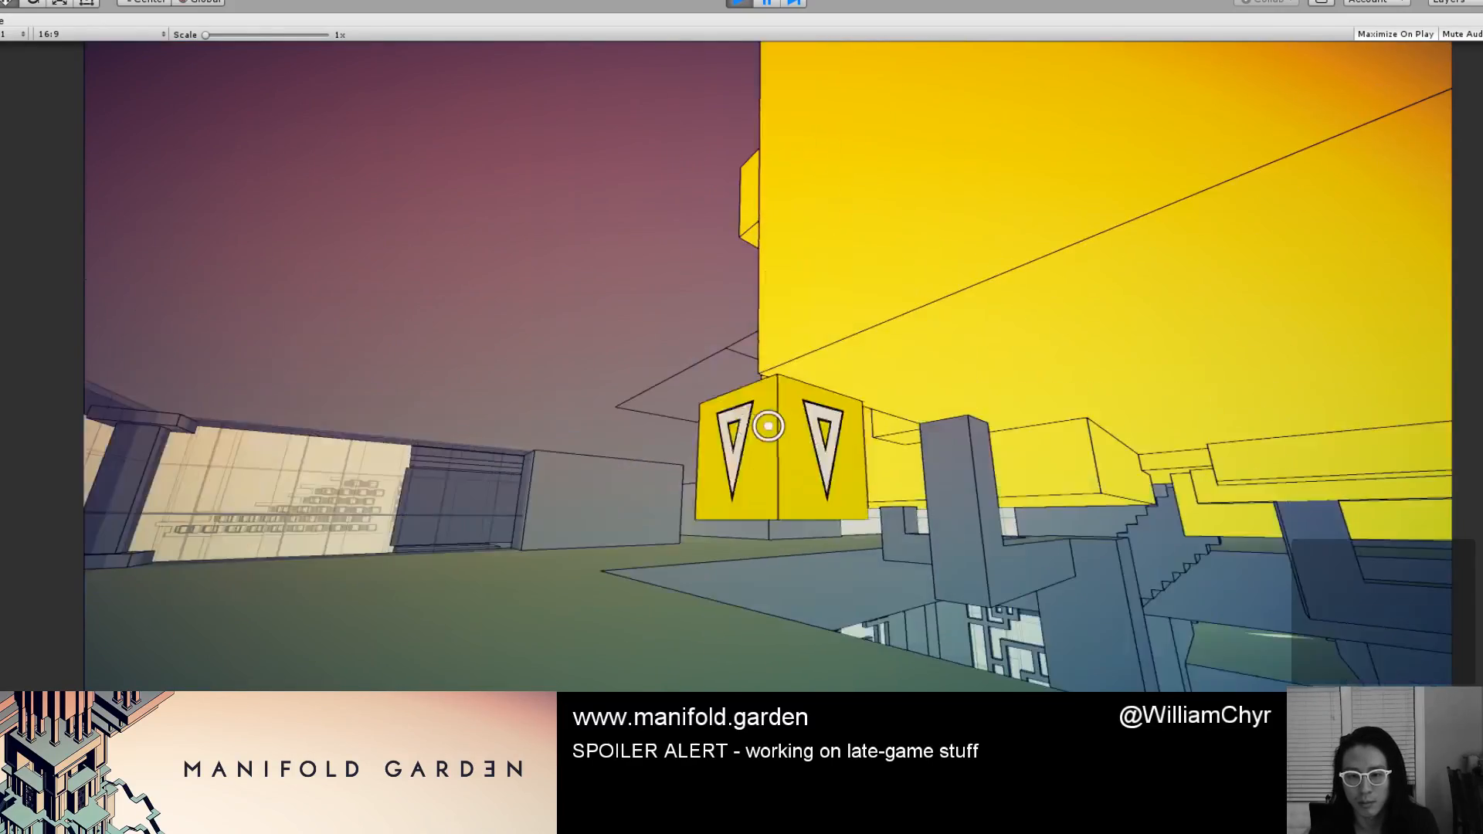
key(w)
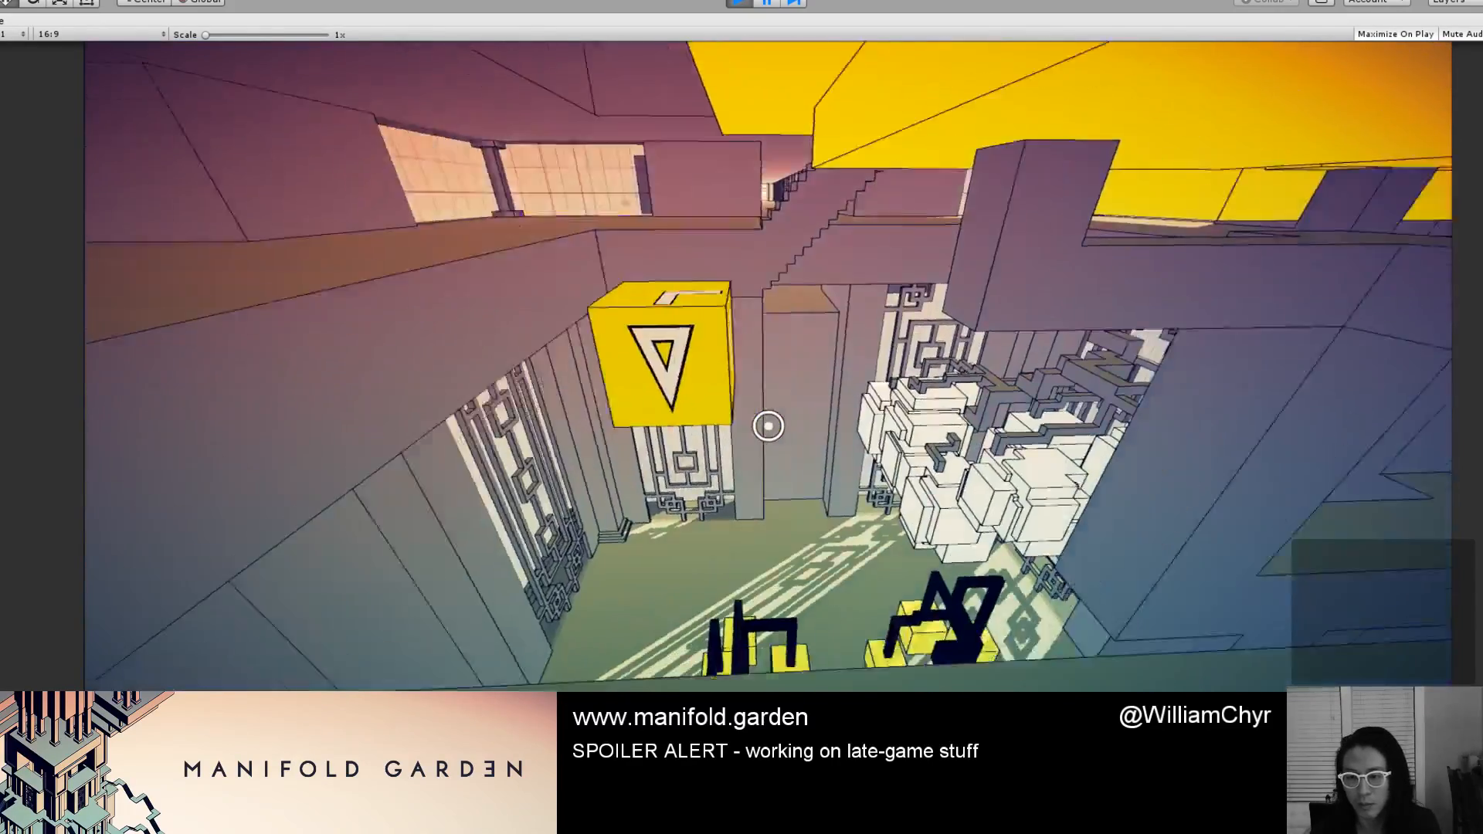
key(w)
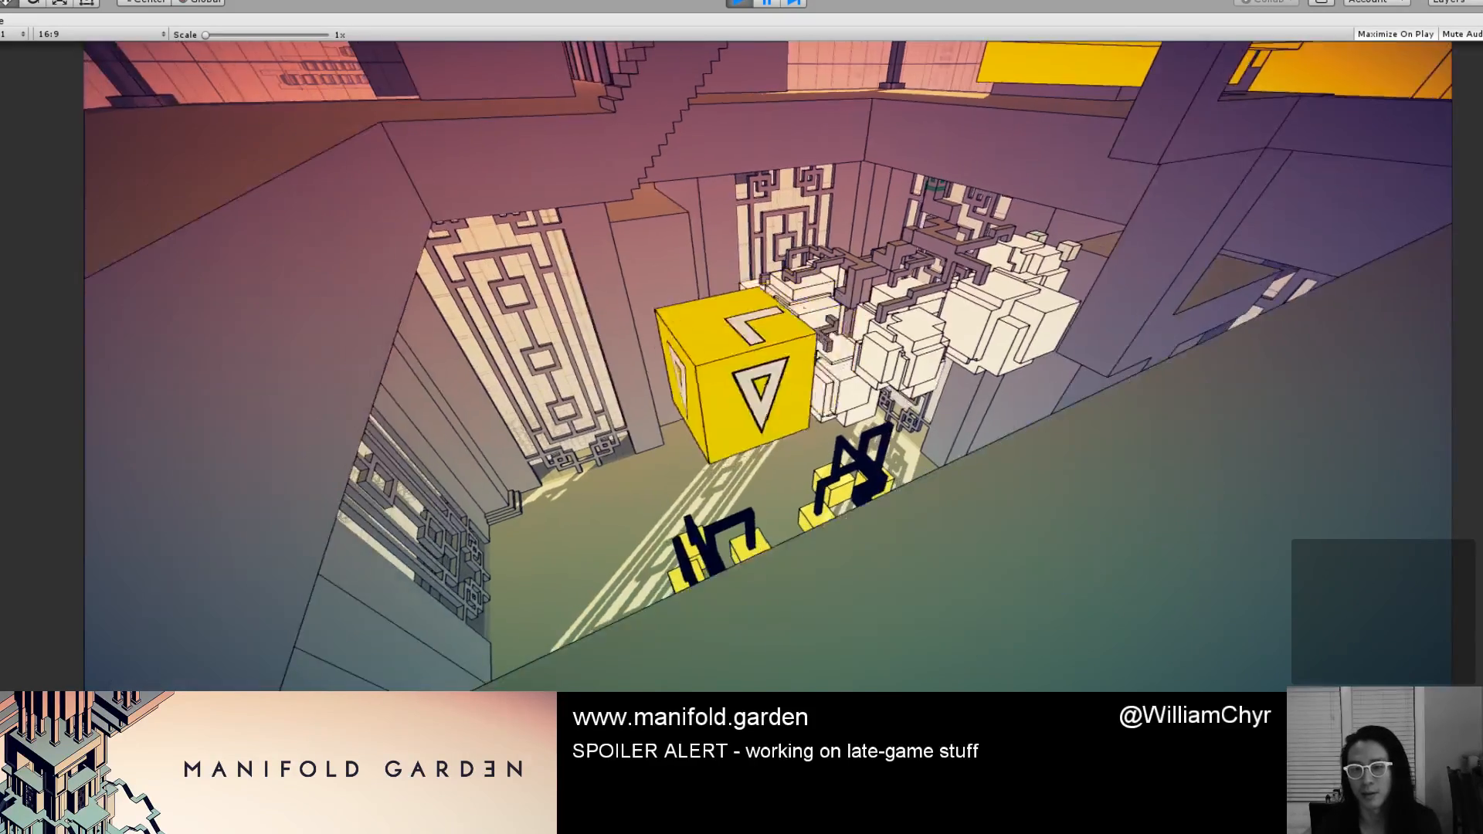
key(w)
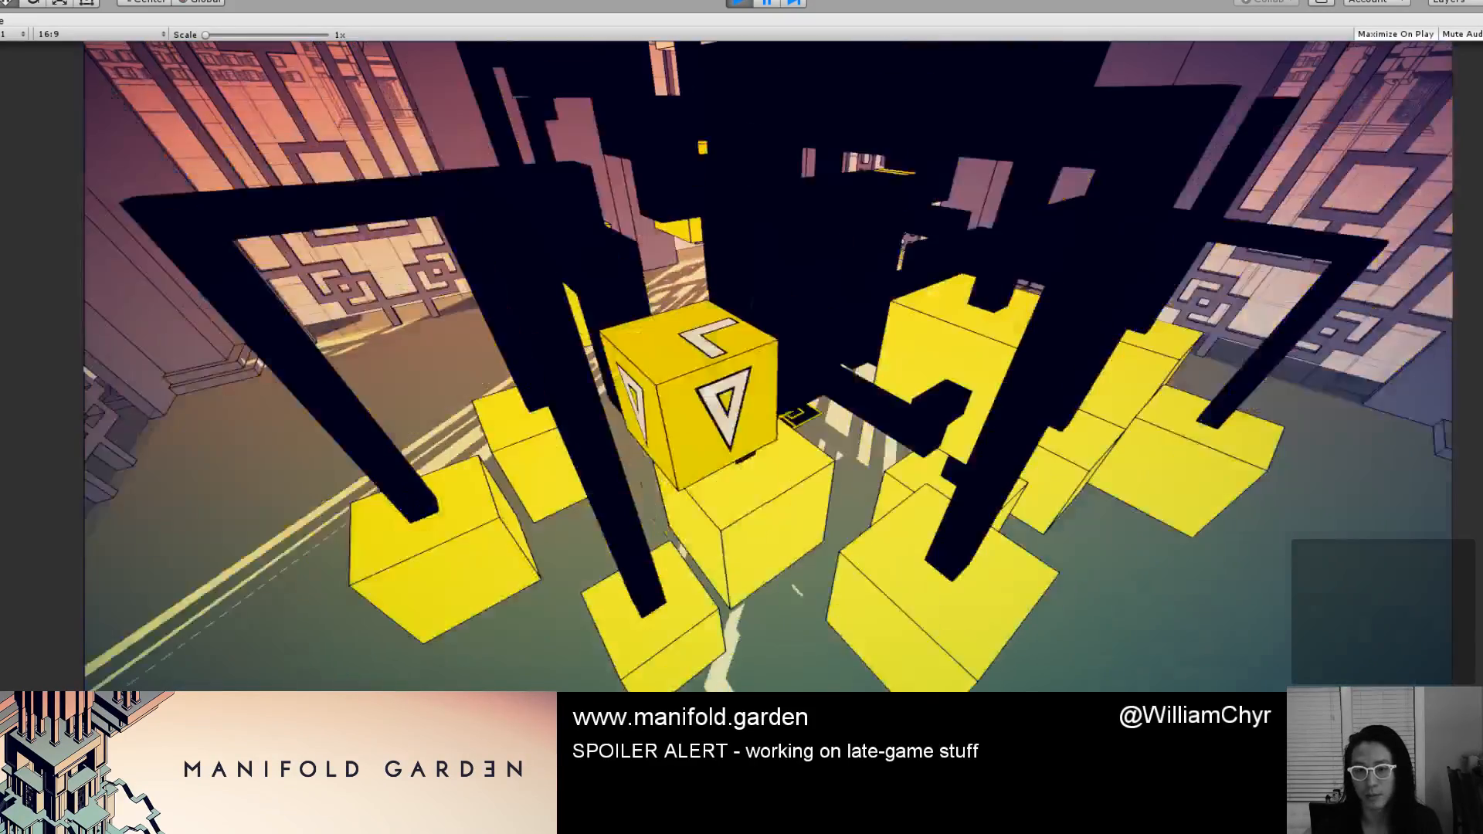
Carry the yellow cube around the lower hall, positioning it beside the dark cube and among the black-branched tree's yellow blocks.
key(s)
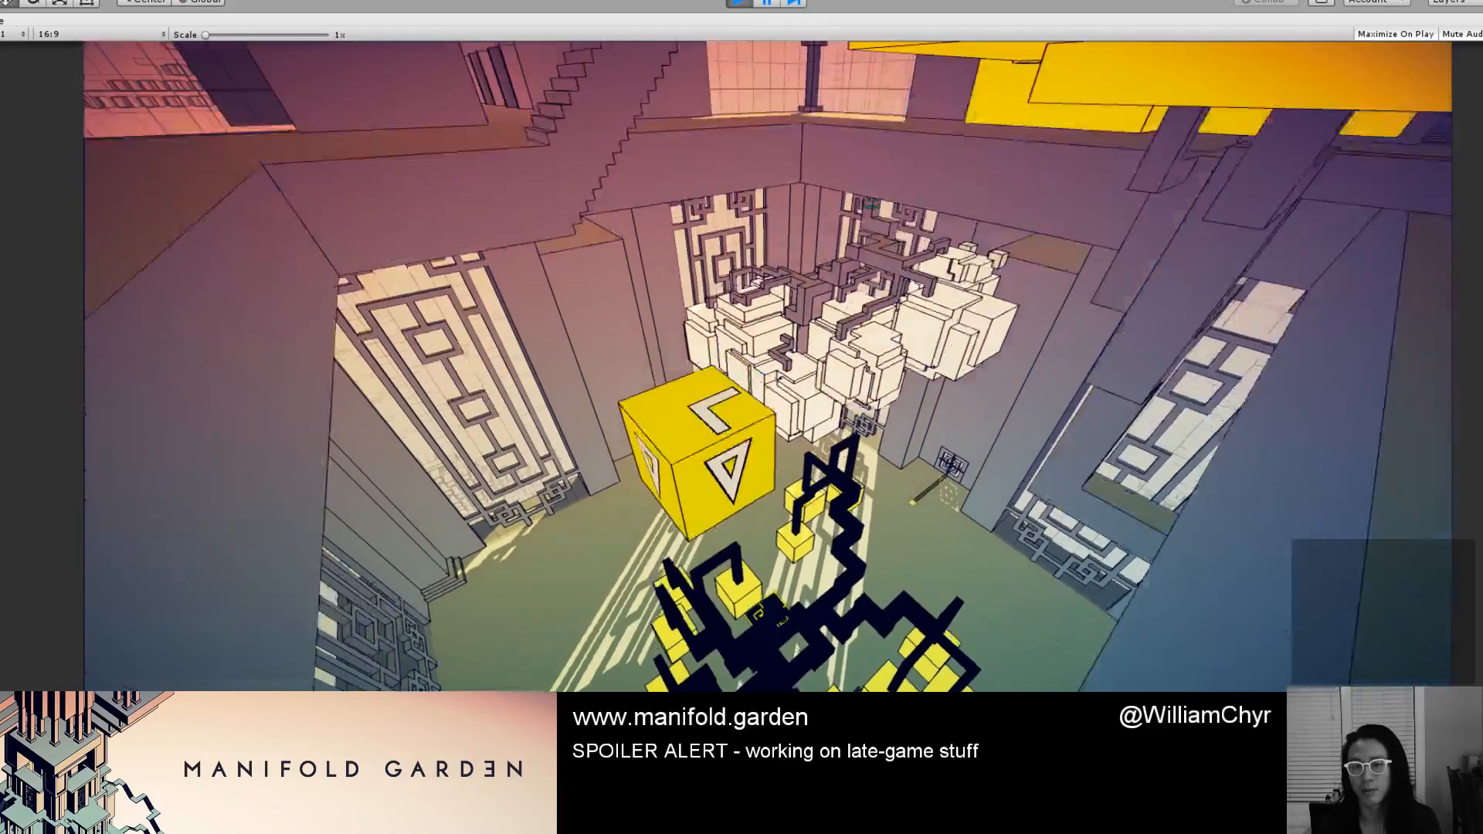
key(a)
key(d)
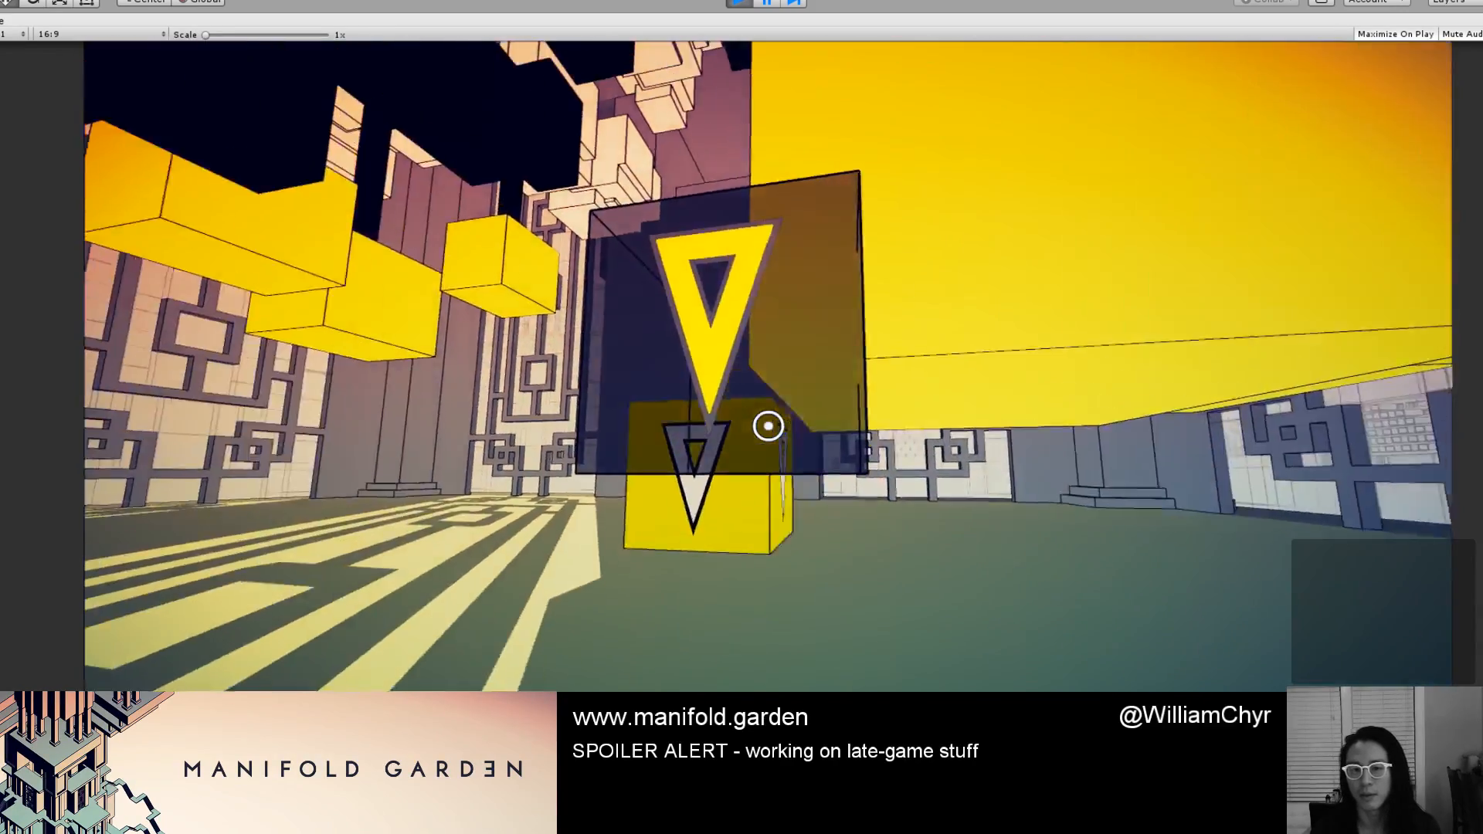
key(s)
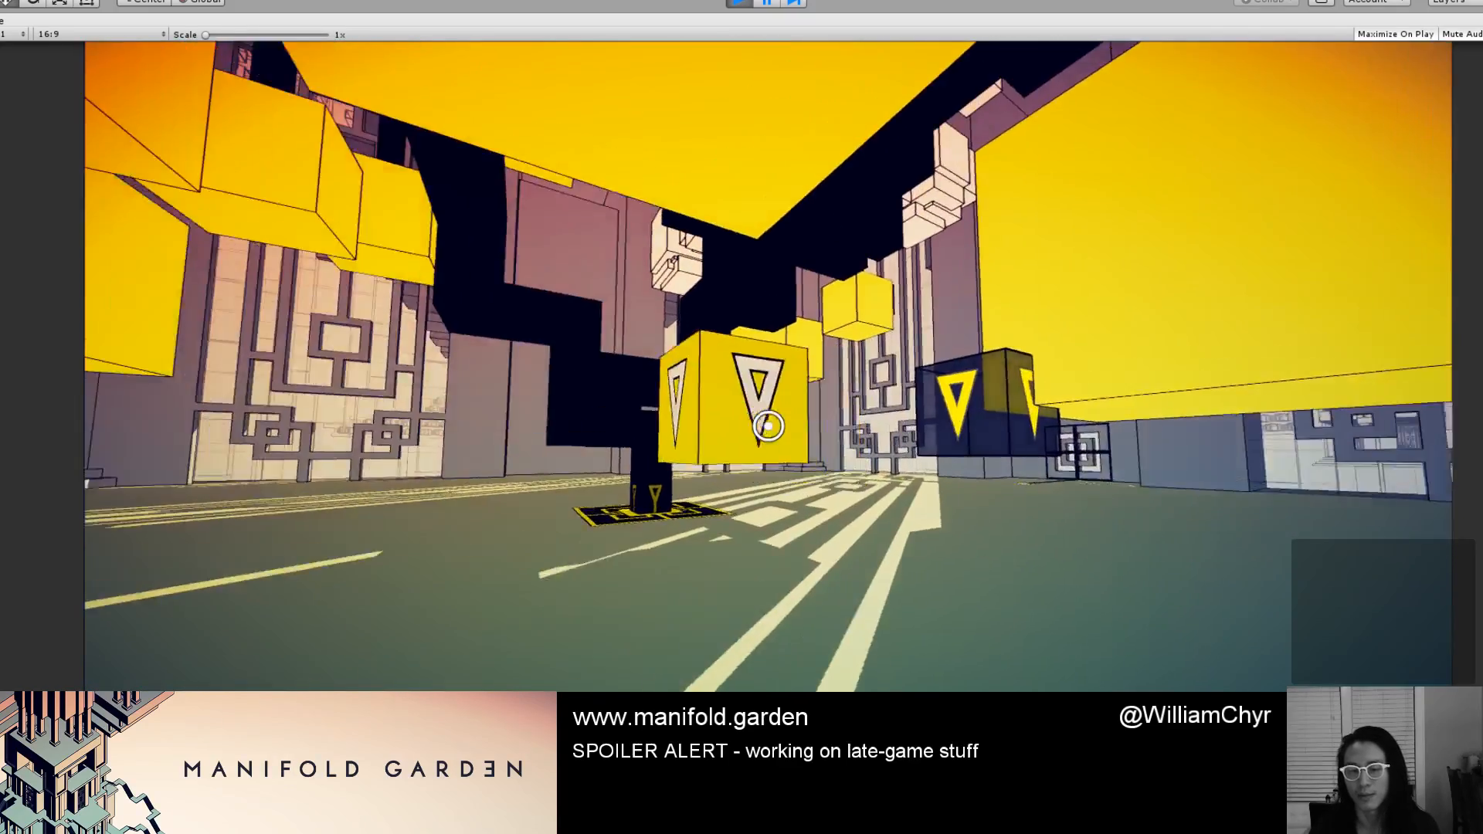
key(space)
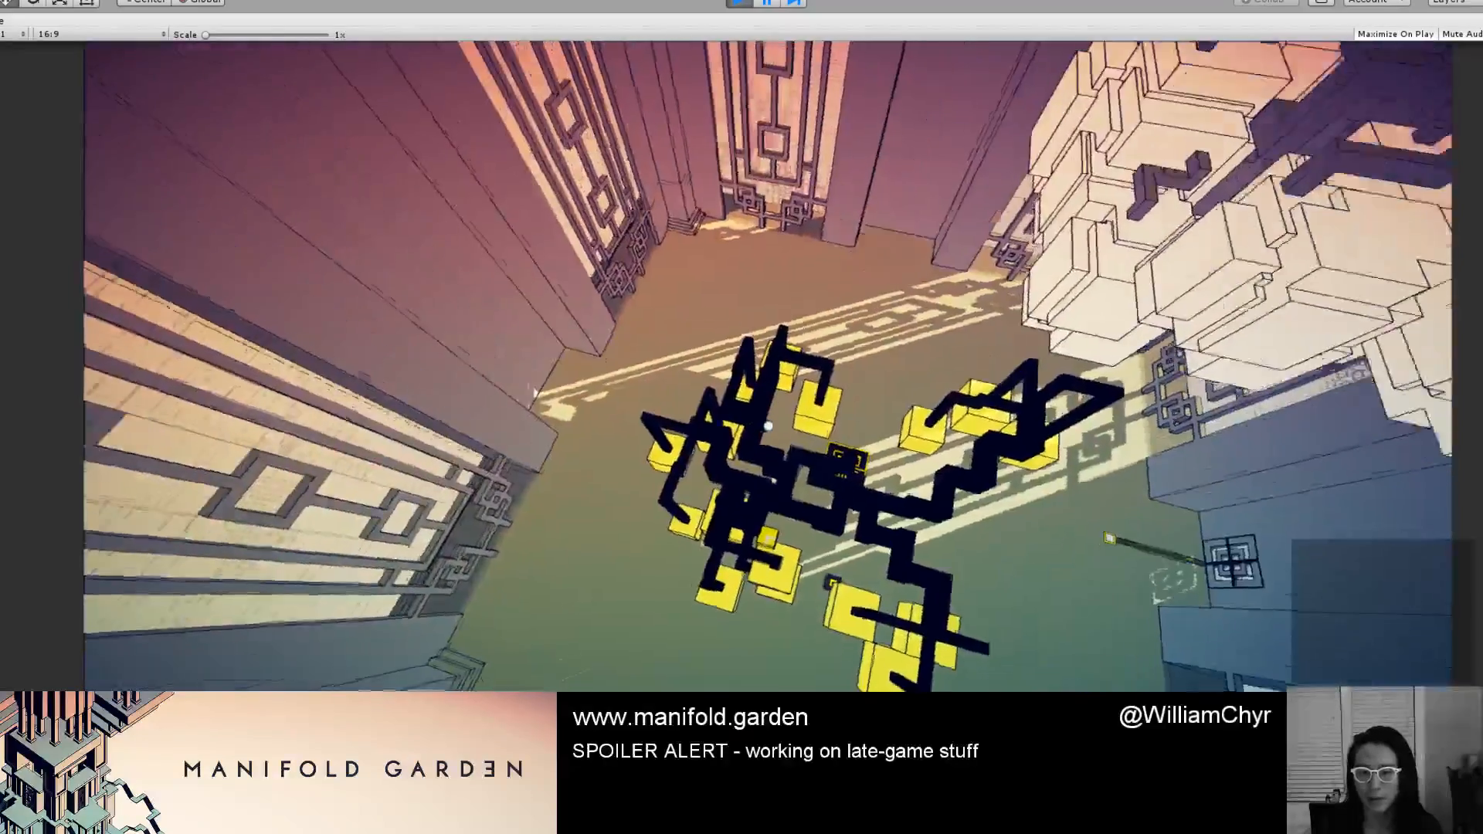
click(768, 426)
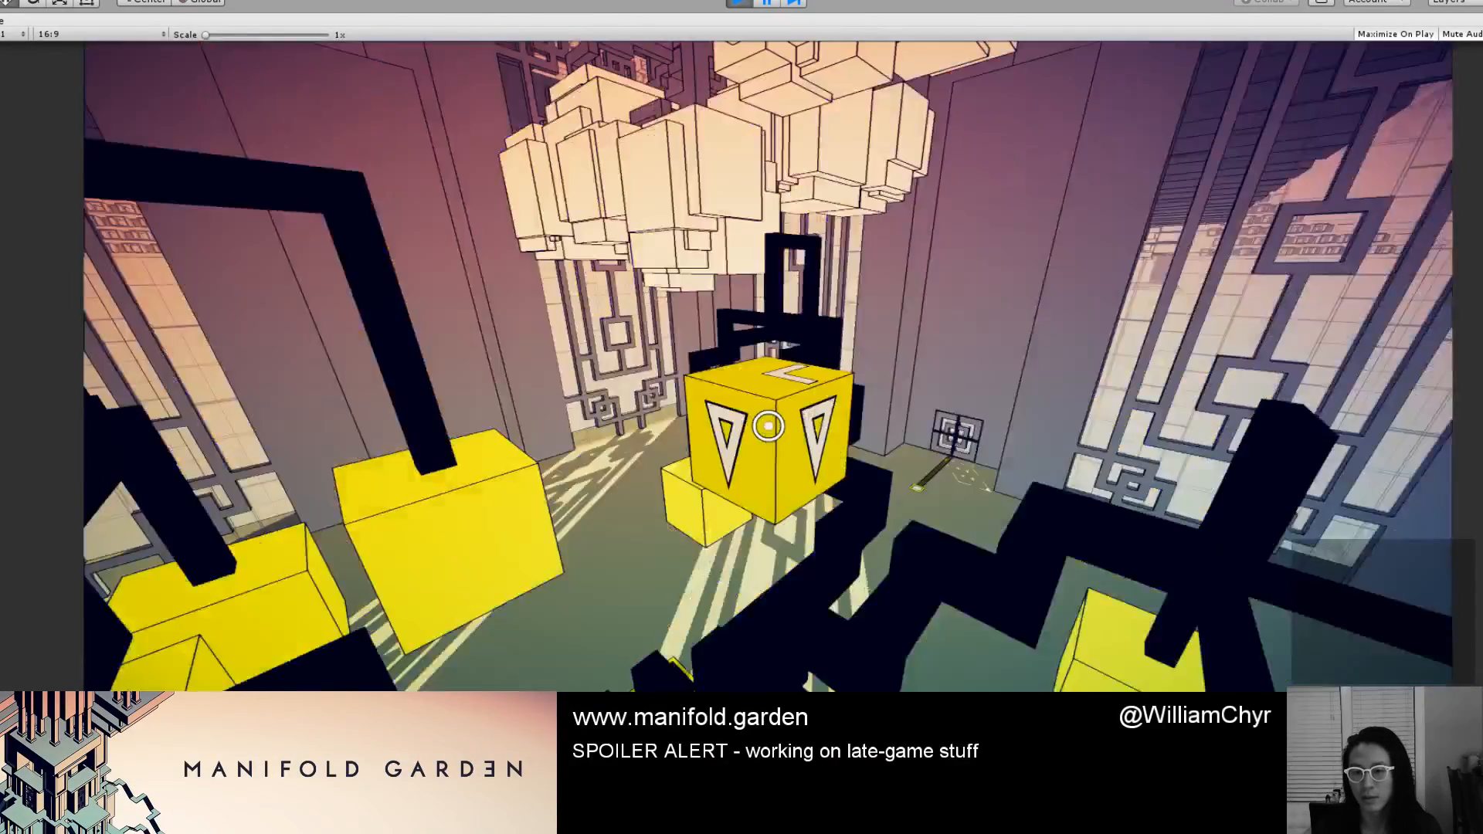
key(w)
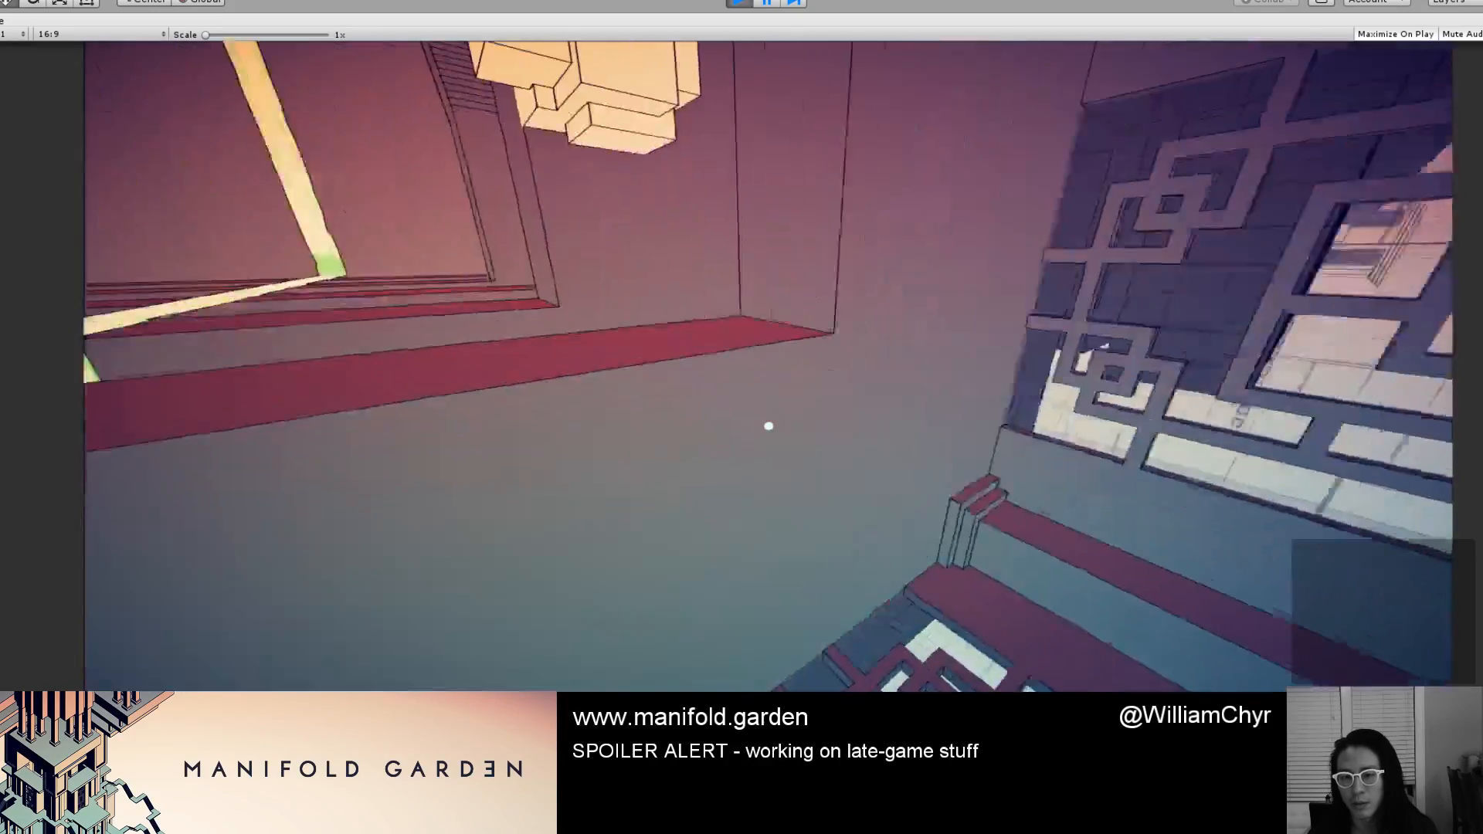
Leave the hall, fall through the open air to a neighbouring cluster and enter its green-floored hall with the stream.
key(w)
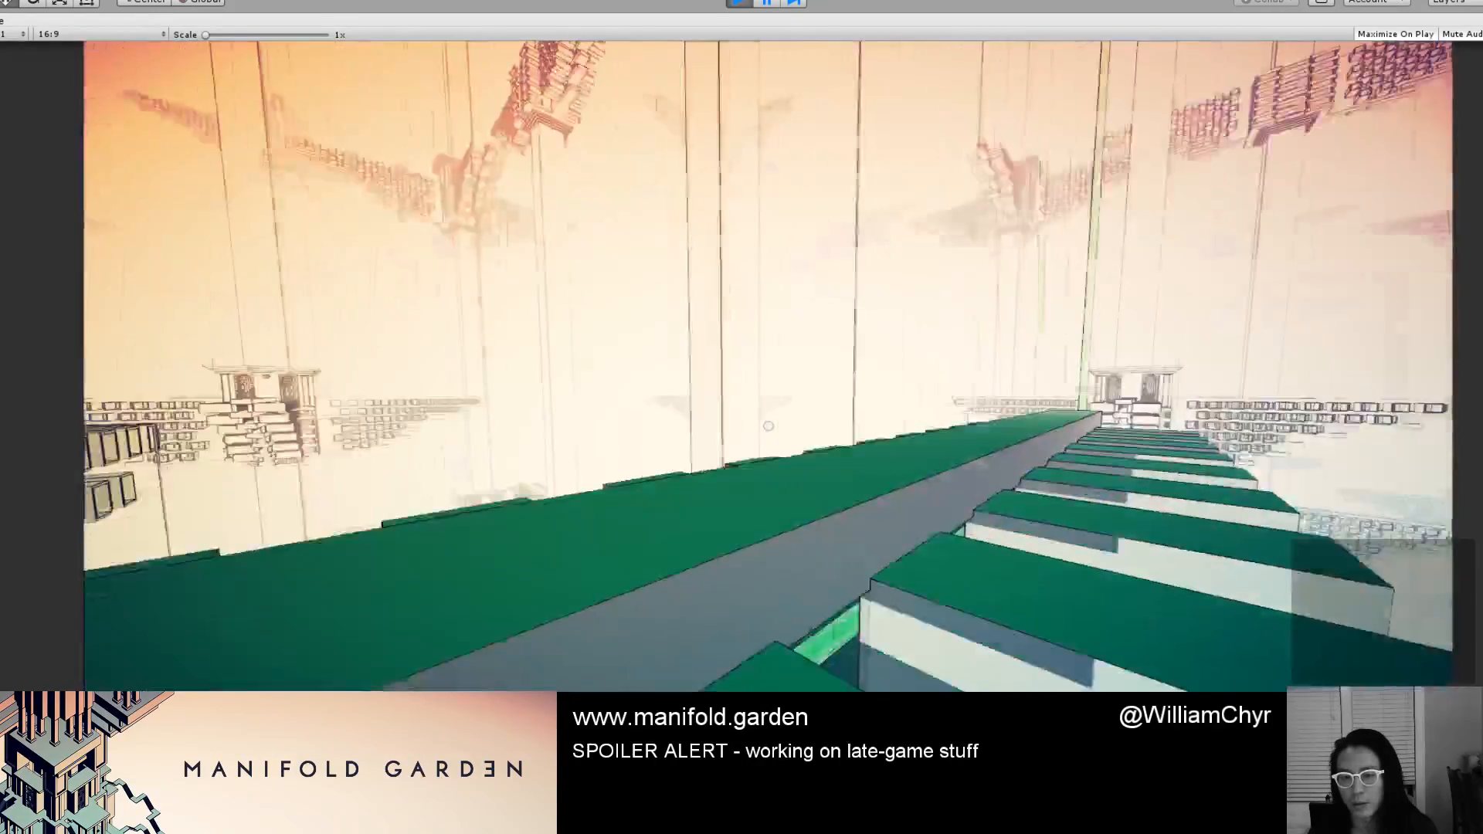
key(w)
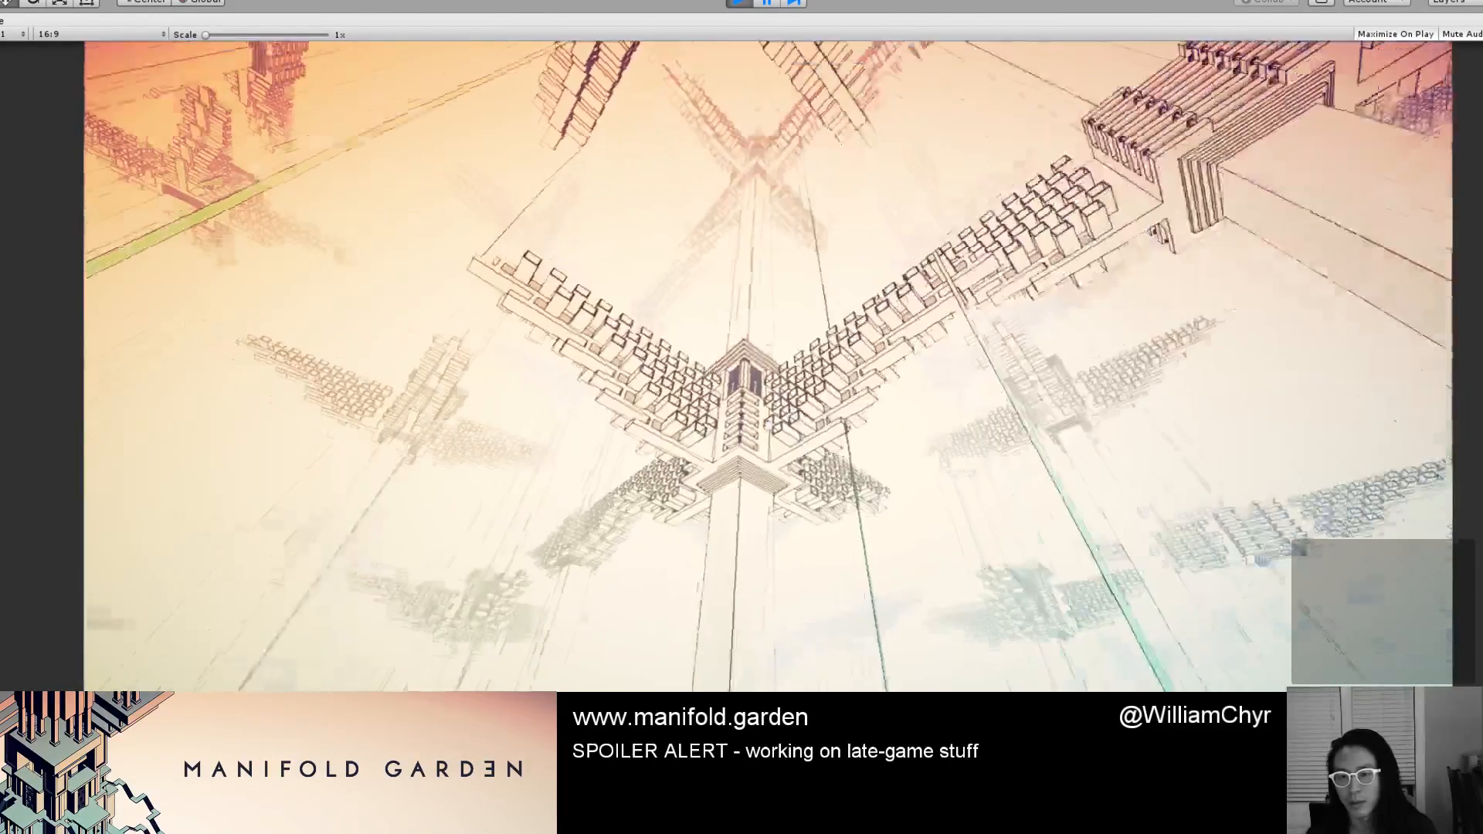
key(w)
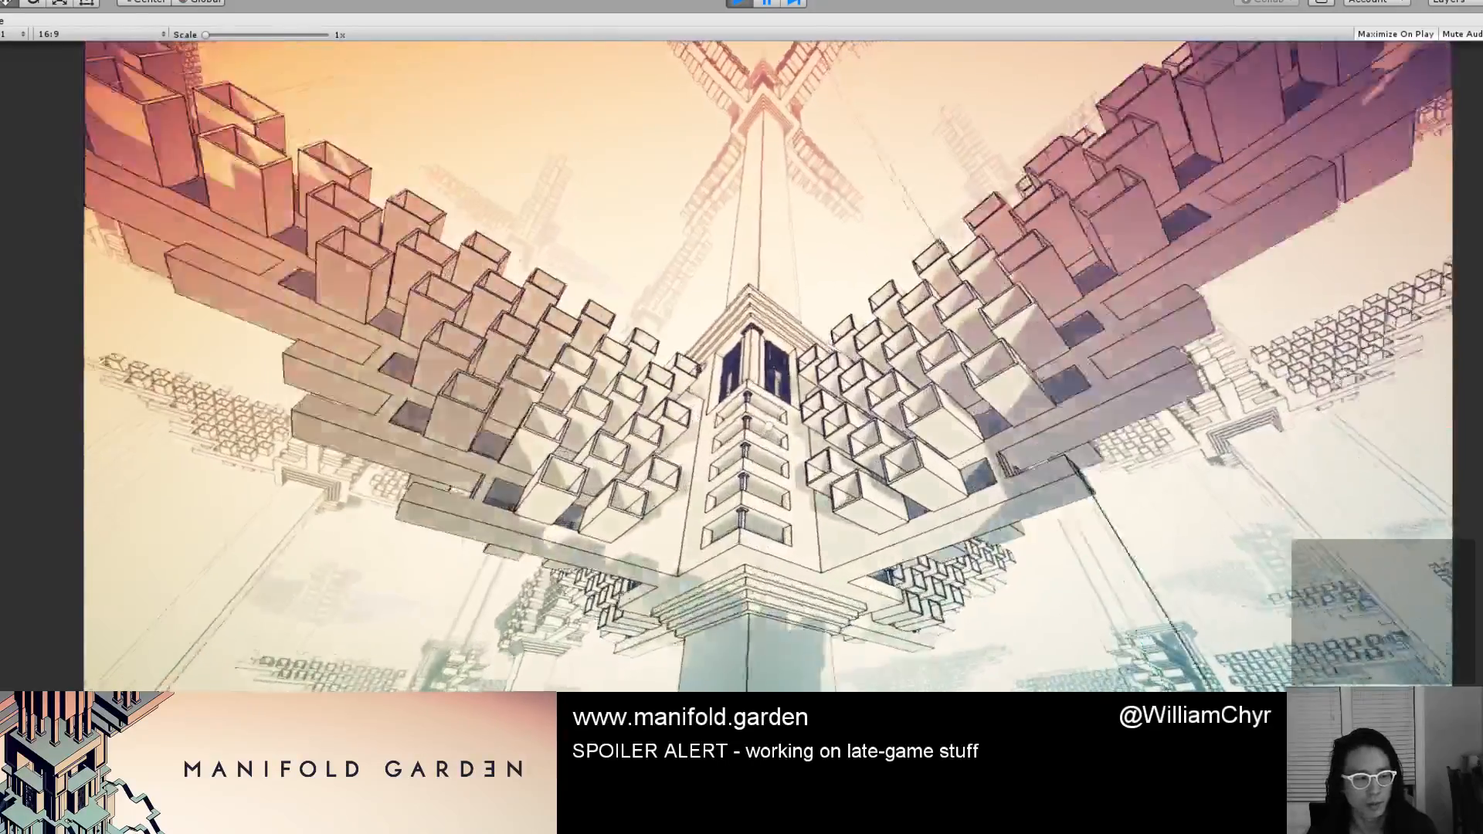
key(w)
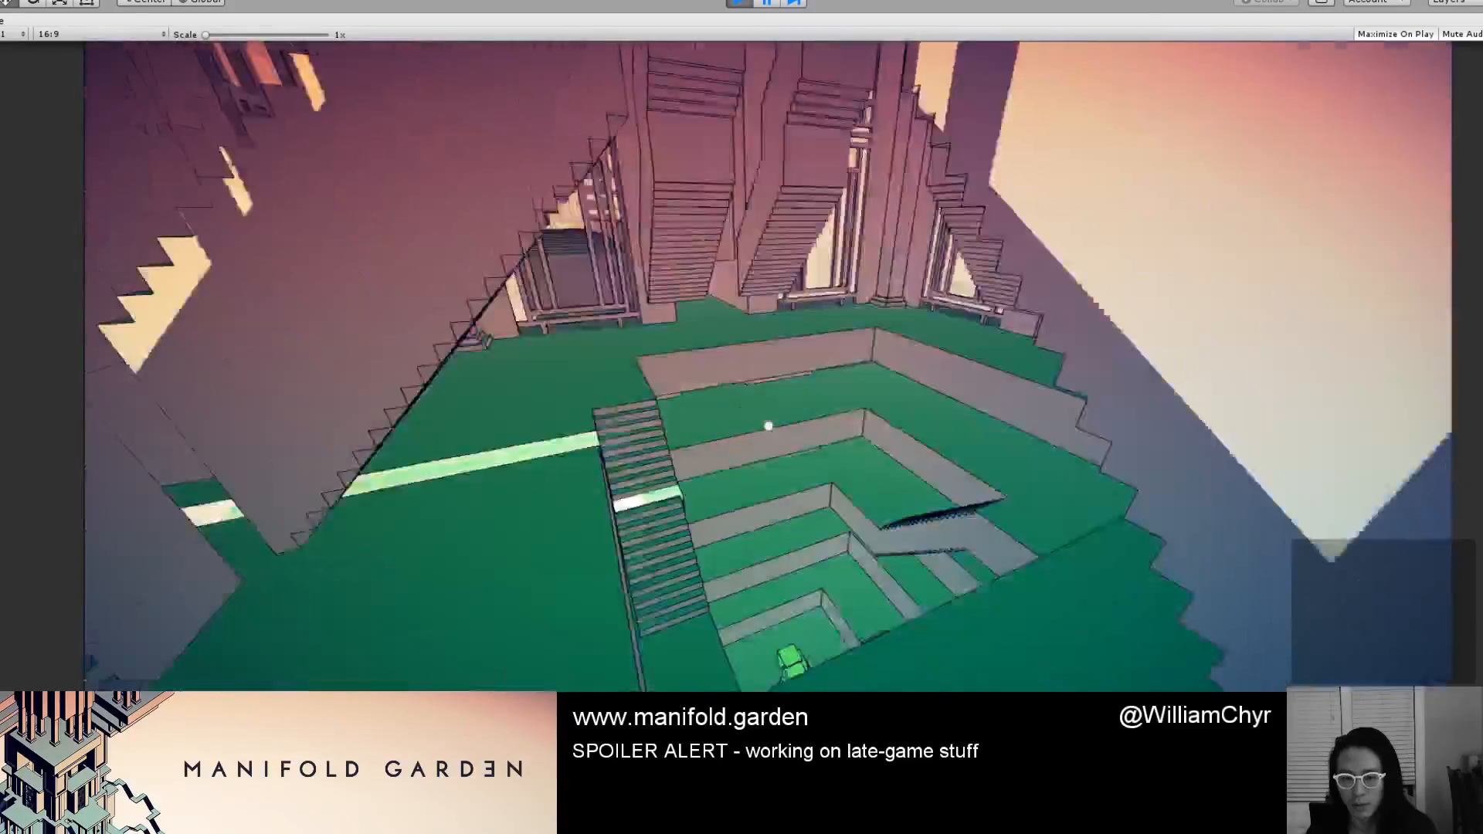
key(w)
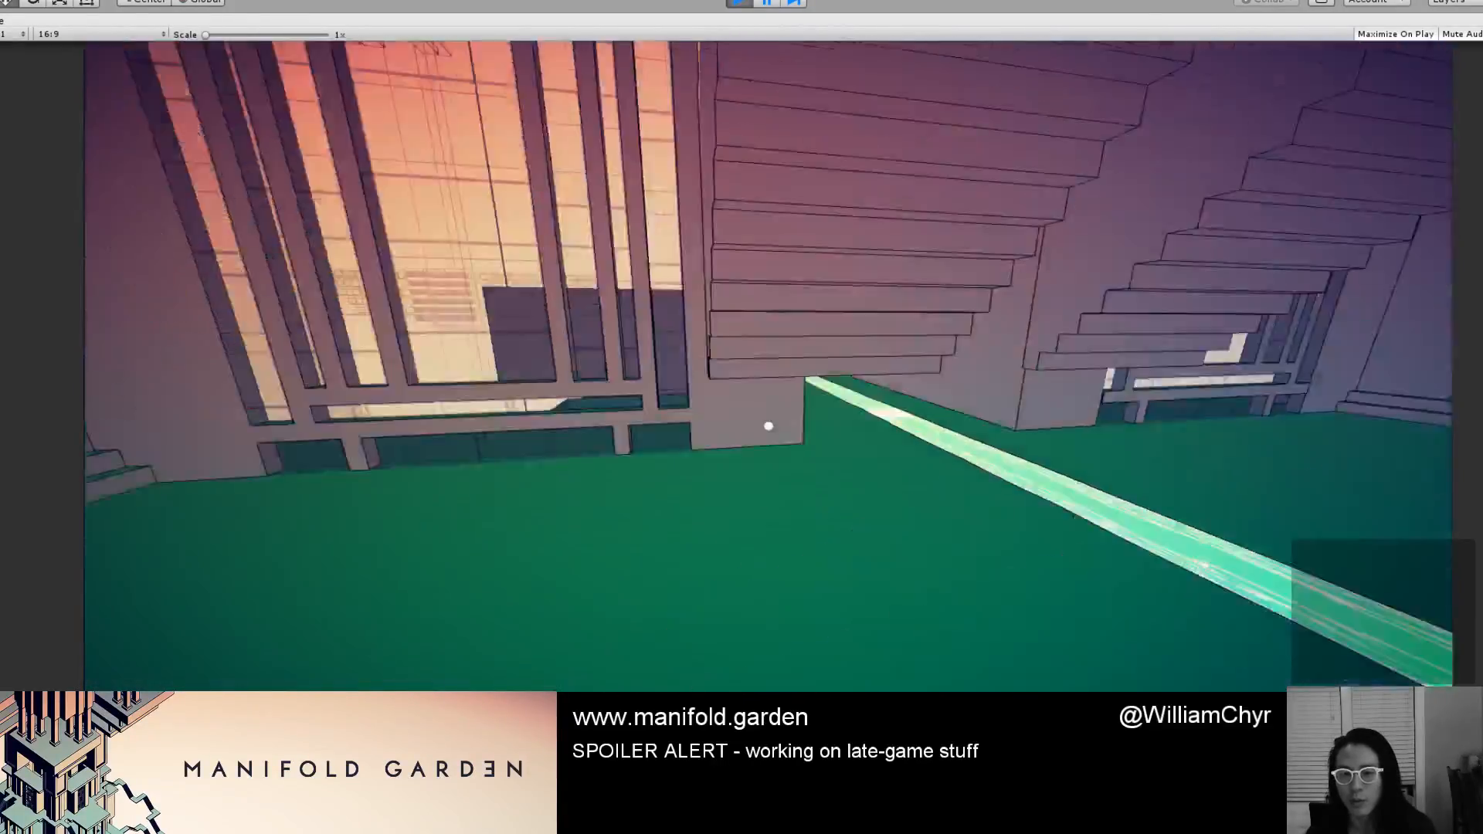
Walk past the stream, switch to the yellow gravity direction and cross the steps to the dark cube's pedestal facing the open doorway.
key(w)
key(space)
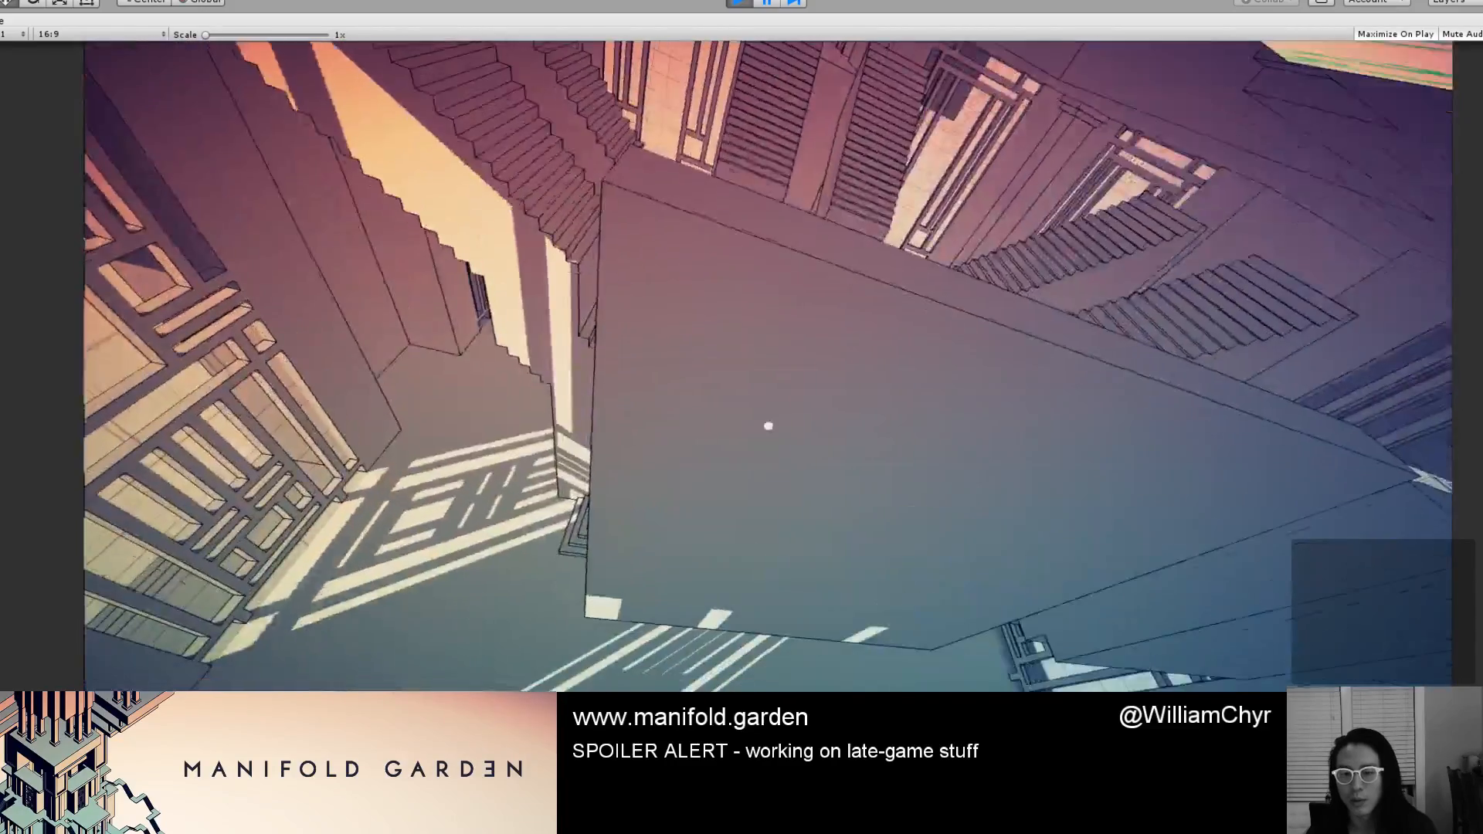
key(w)
key(space)
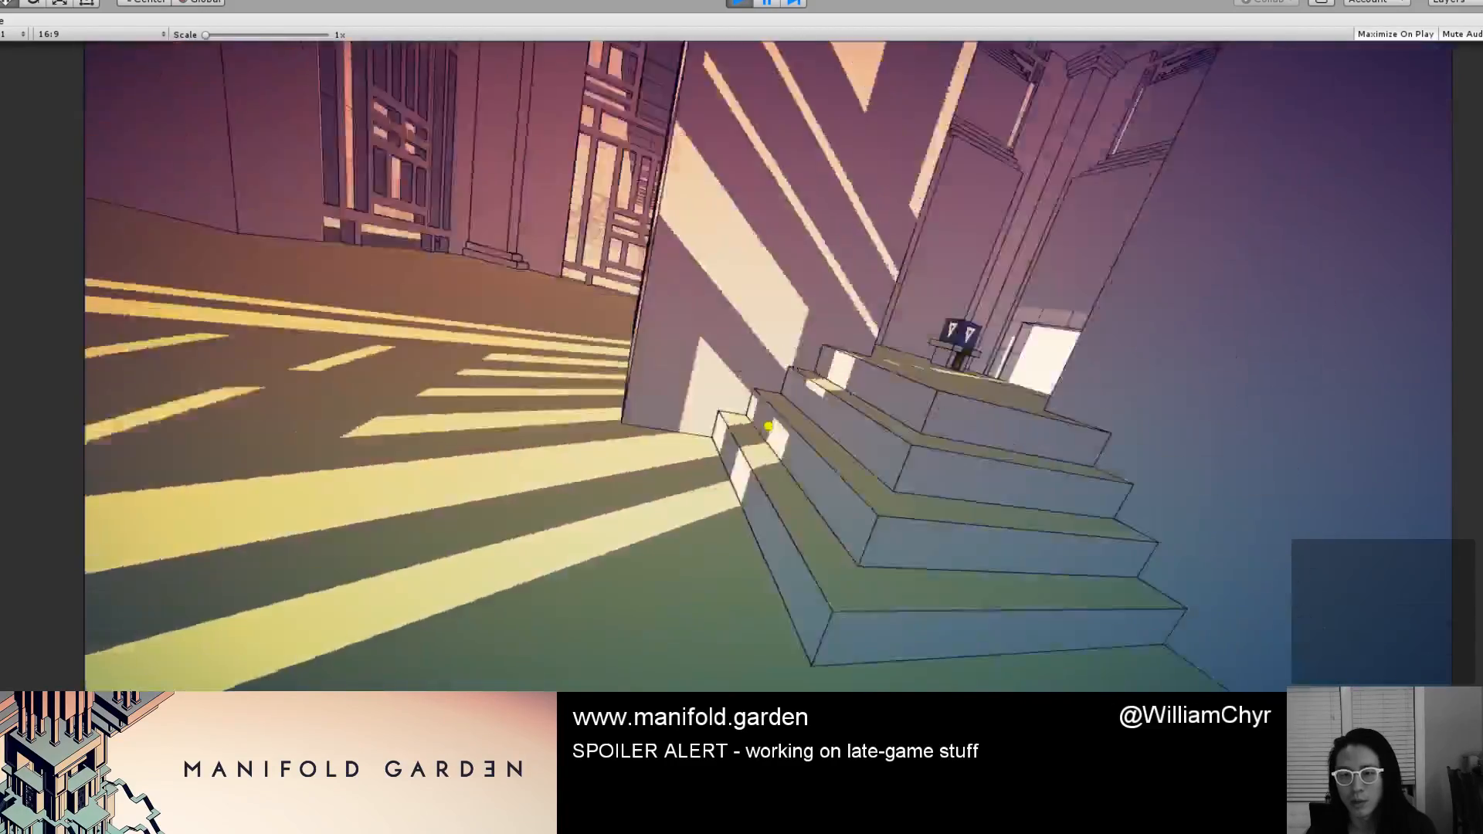
key(w)
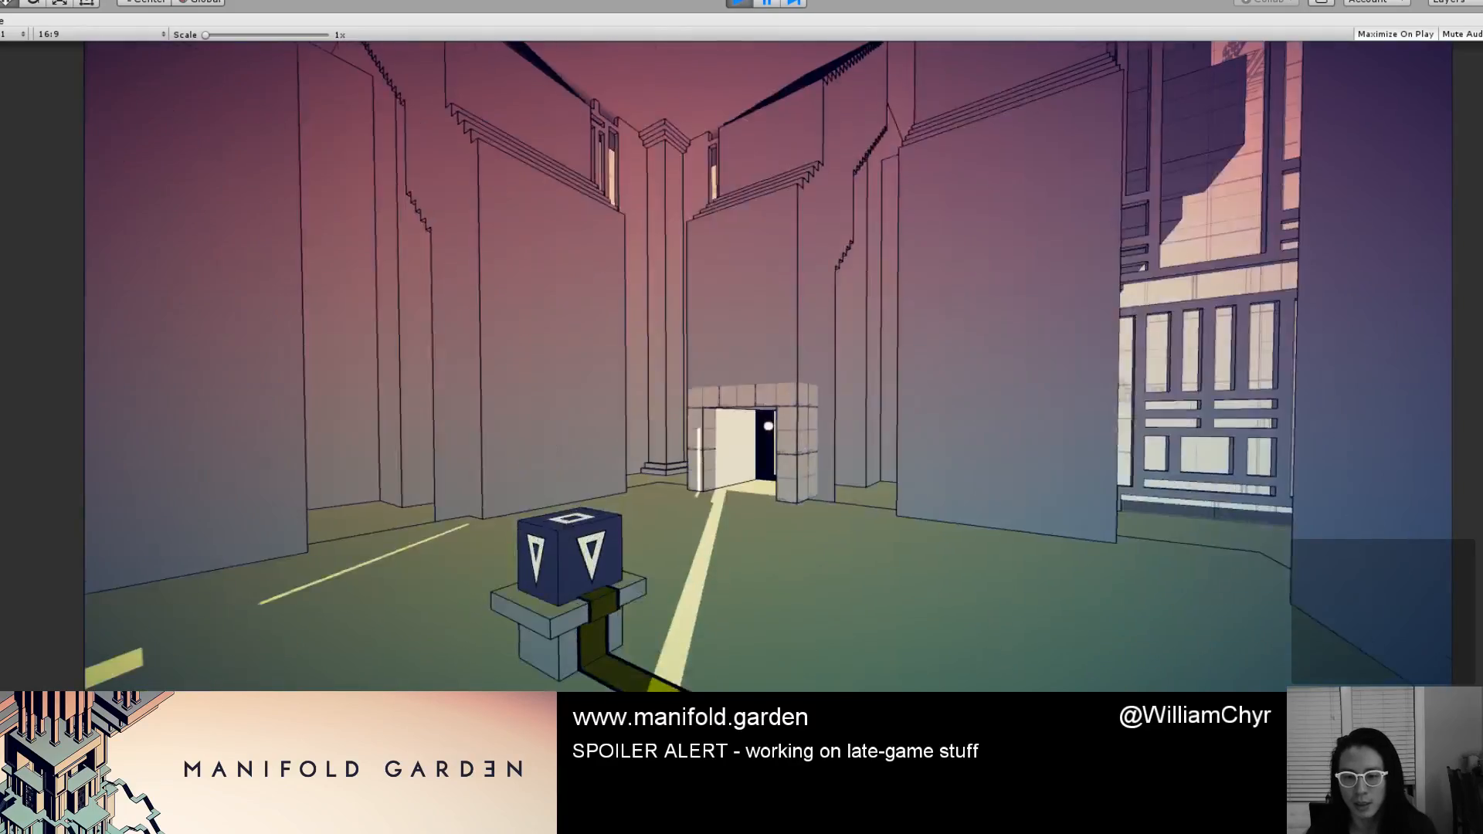
Exit the pedestal hall and fall past the outer clusters to the terraced hall holding the large yellow tree.
key(w)
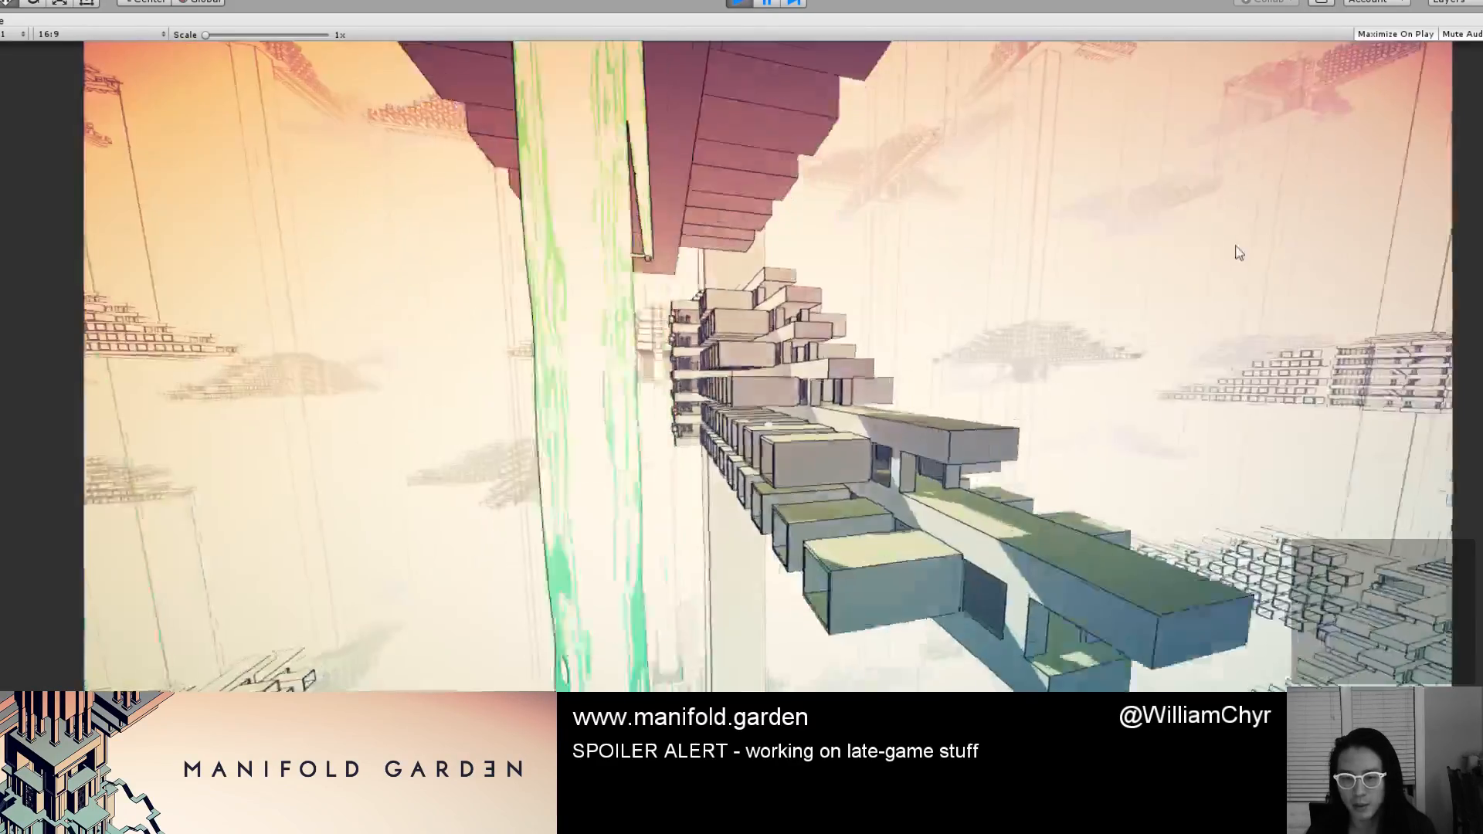
key(w)
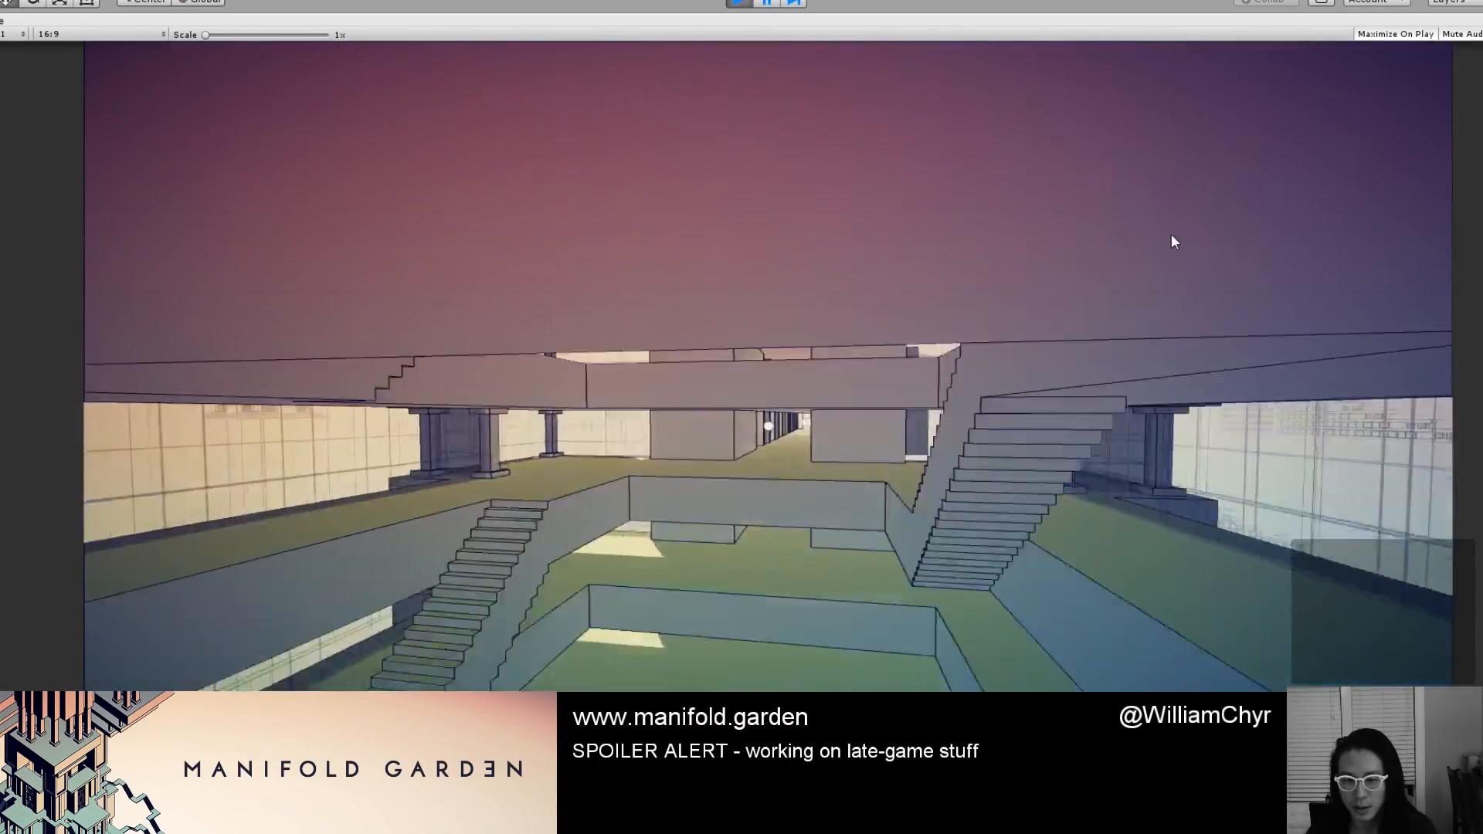
key(w)
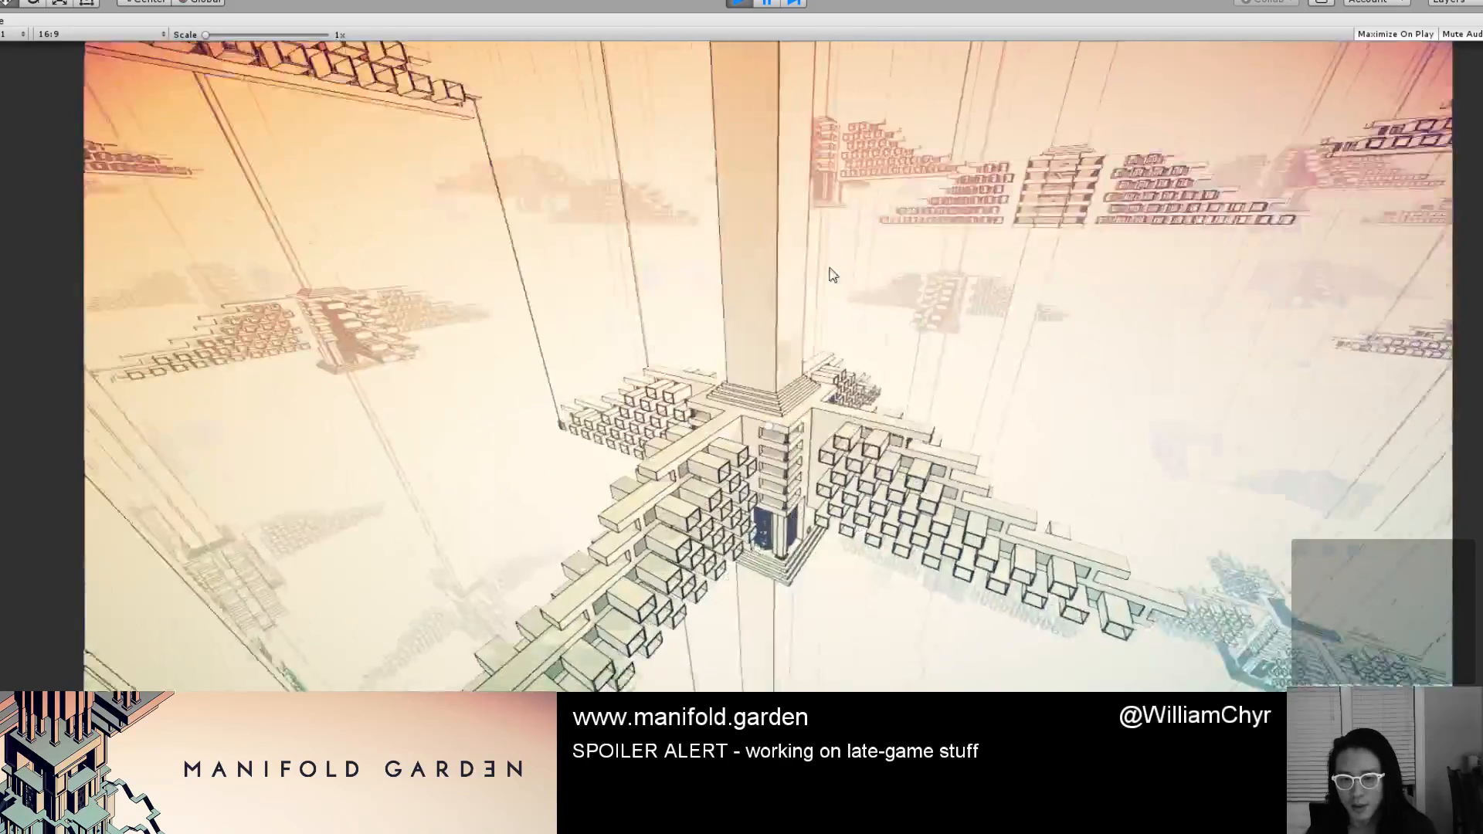
key(w)
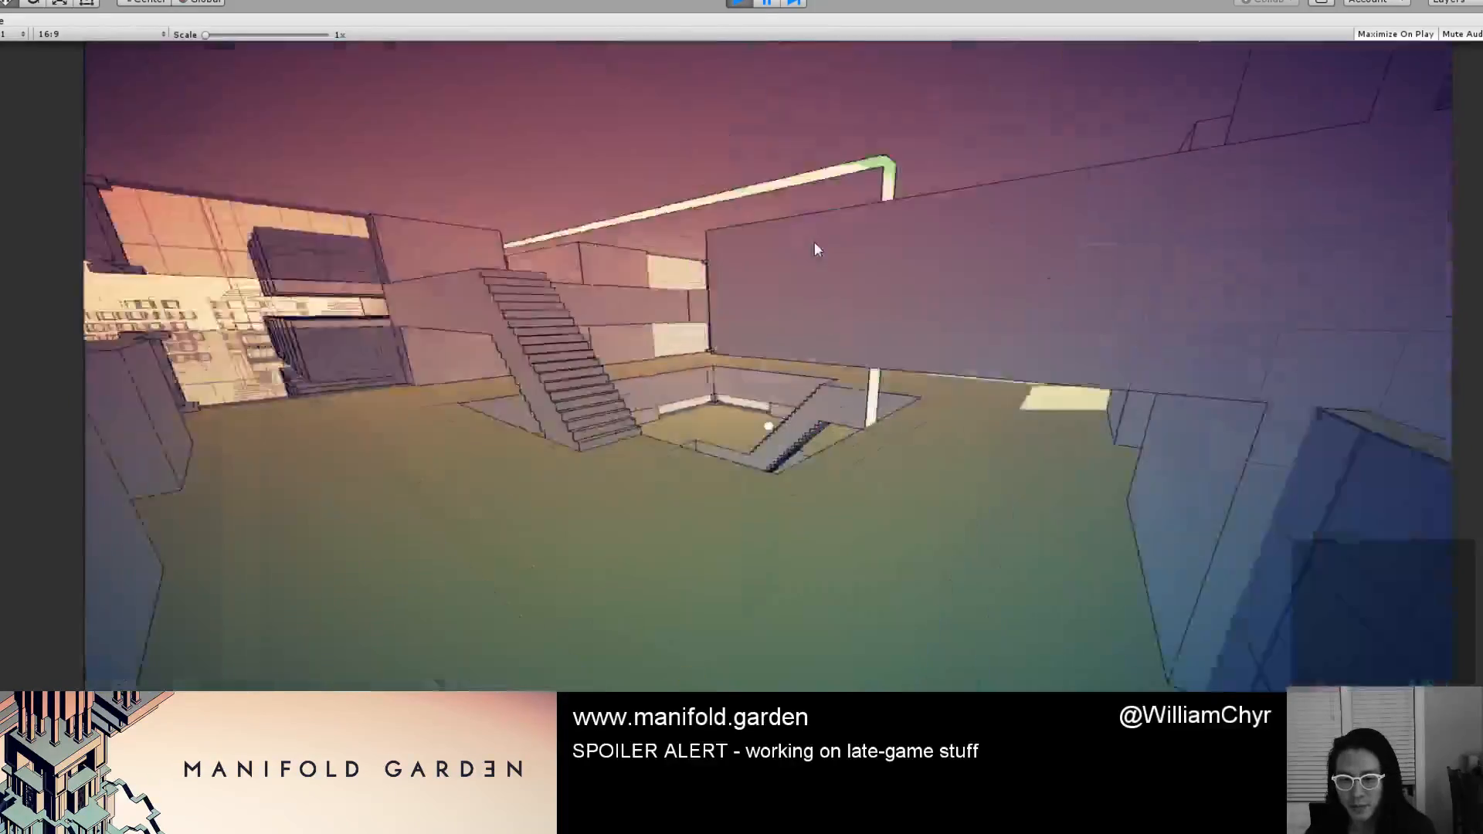
key(w)
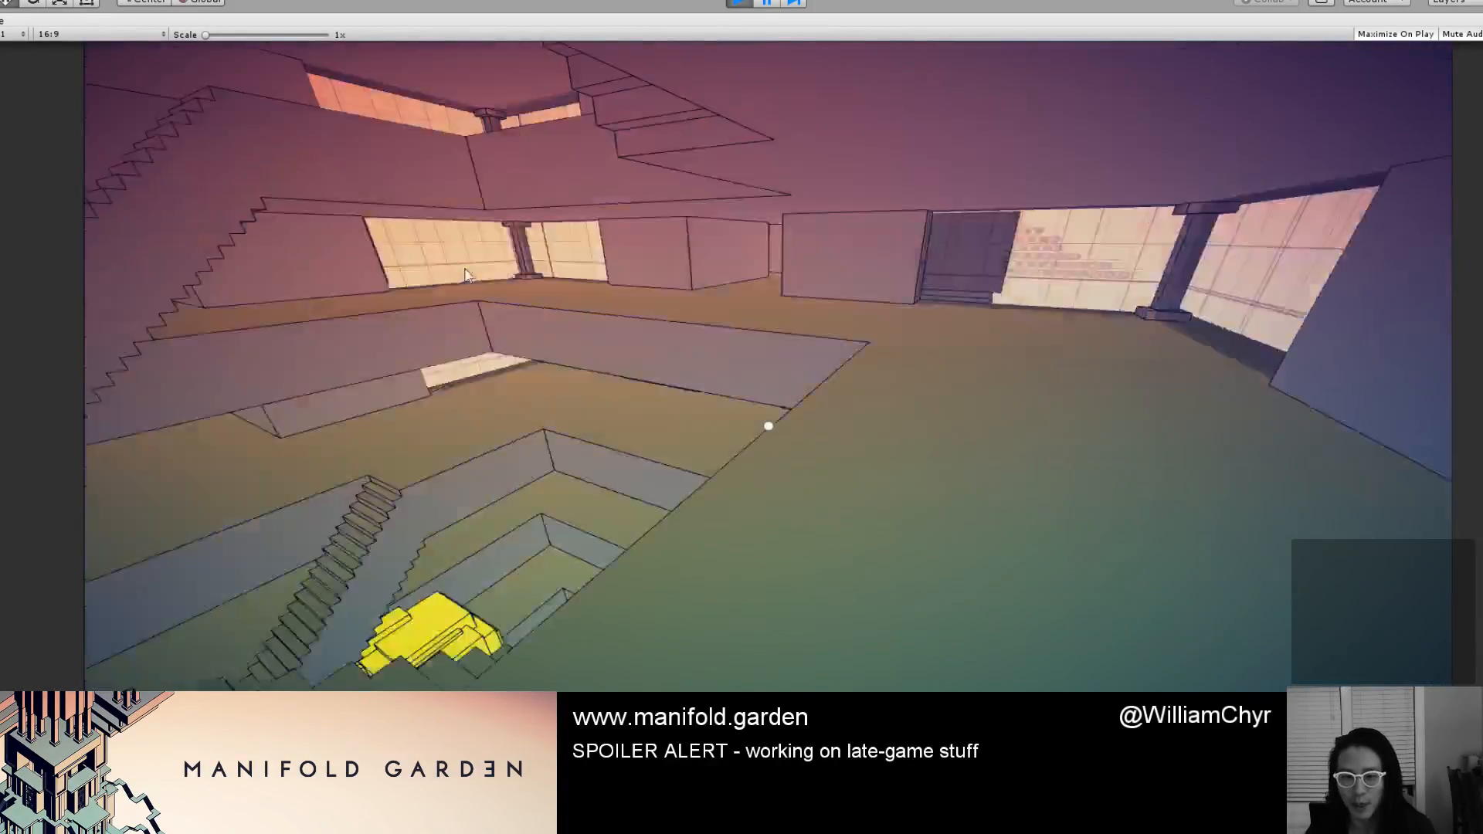
key(w)
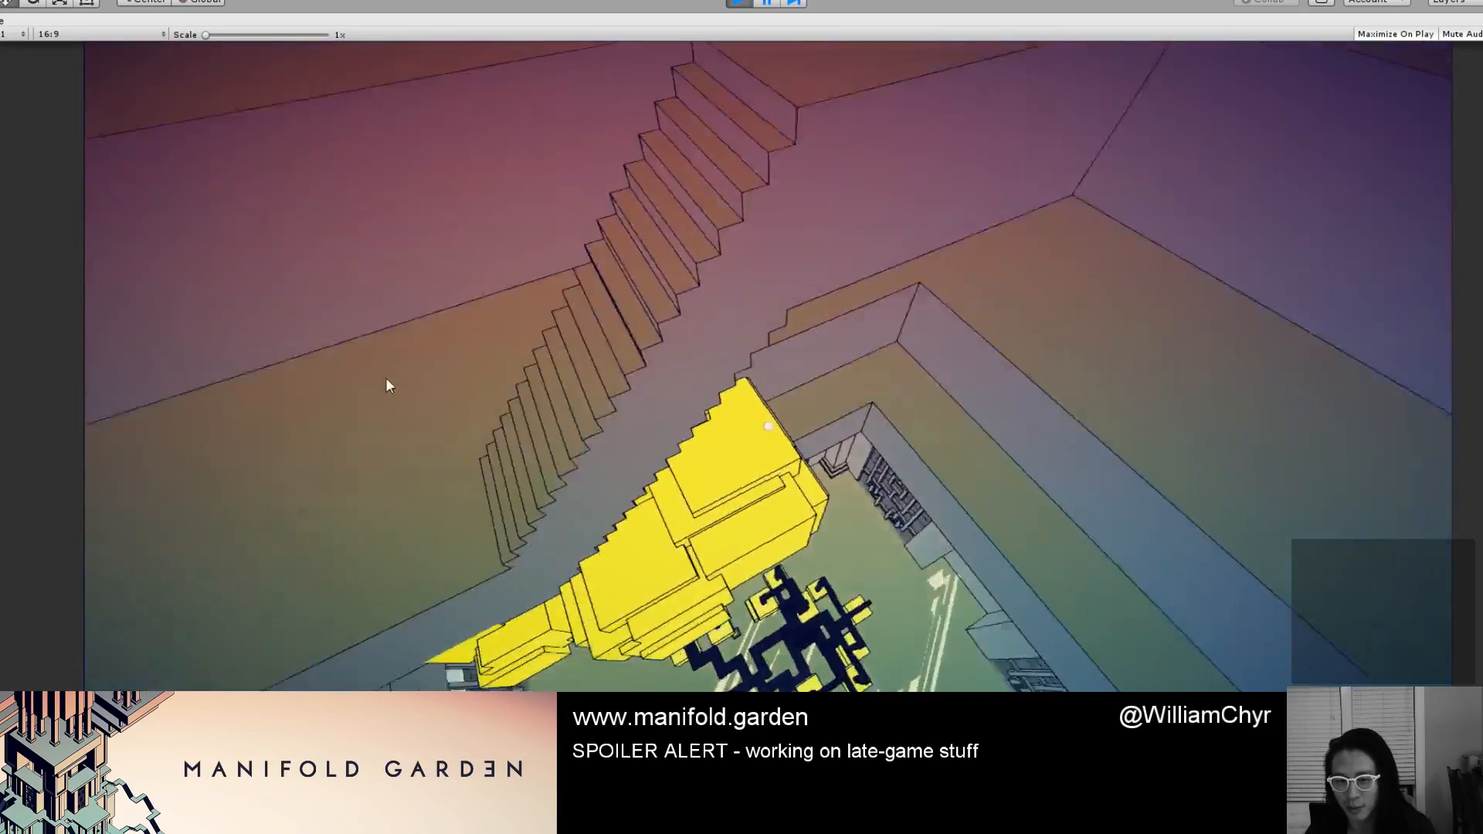
key(w)
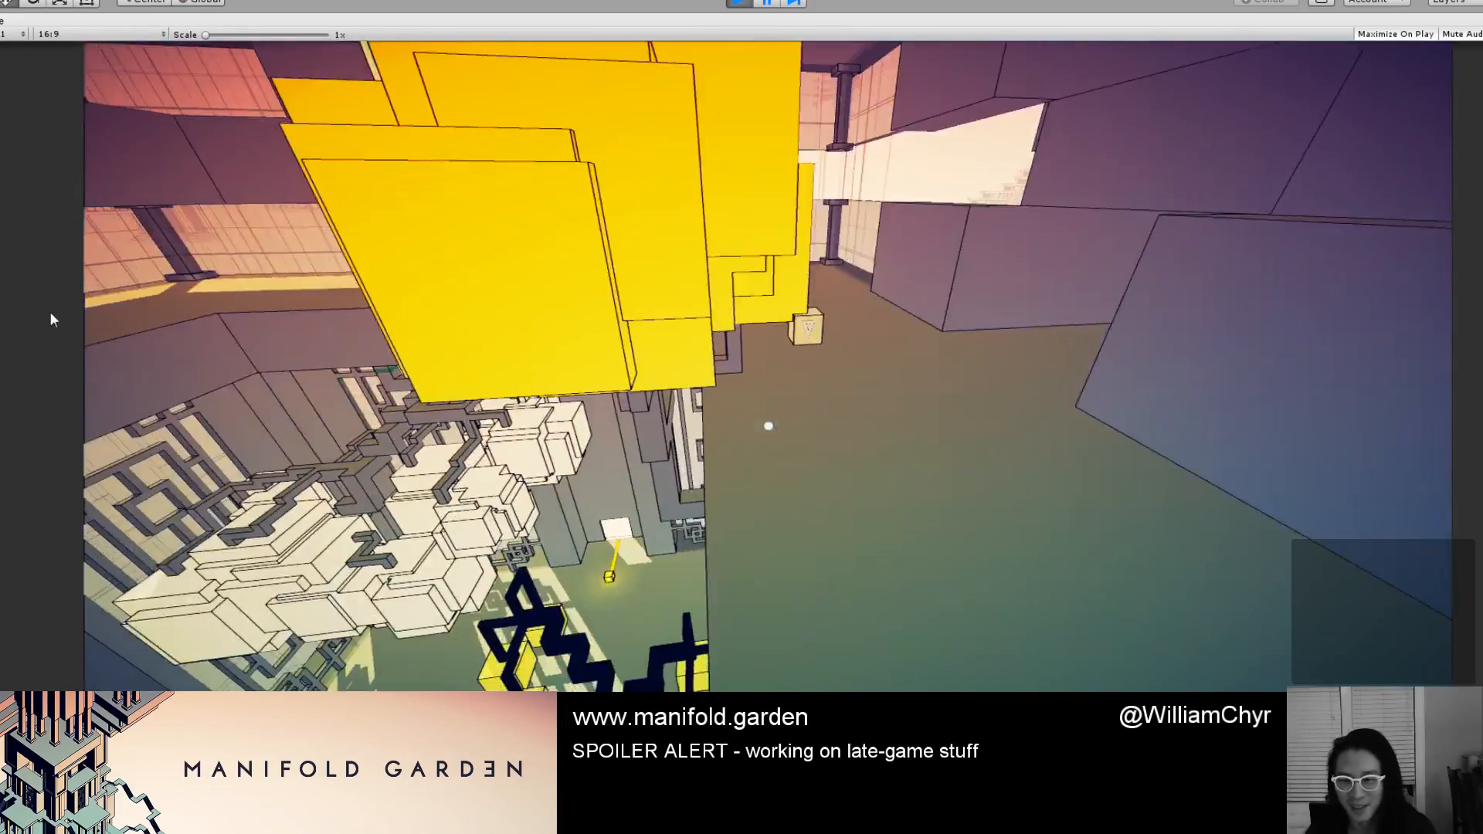
Walk around the upper terrace and examine the yellow tree, the lower hall and the framed wall doorway from several edges.
key(w)
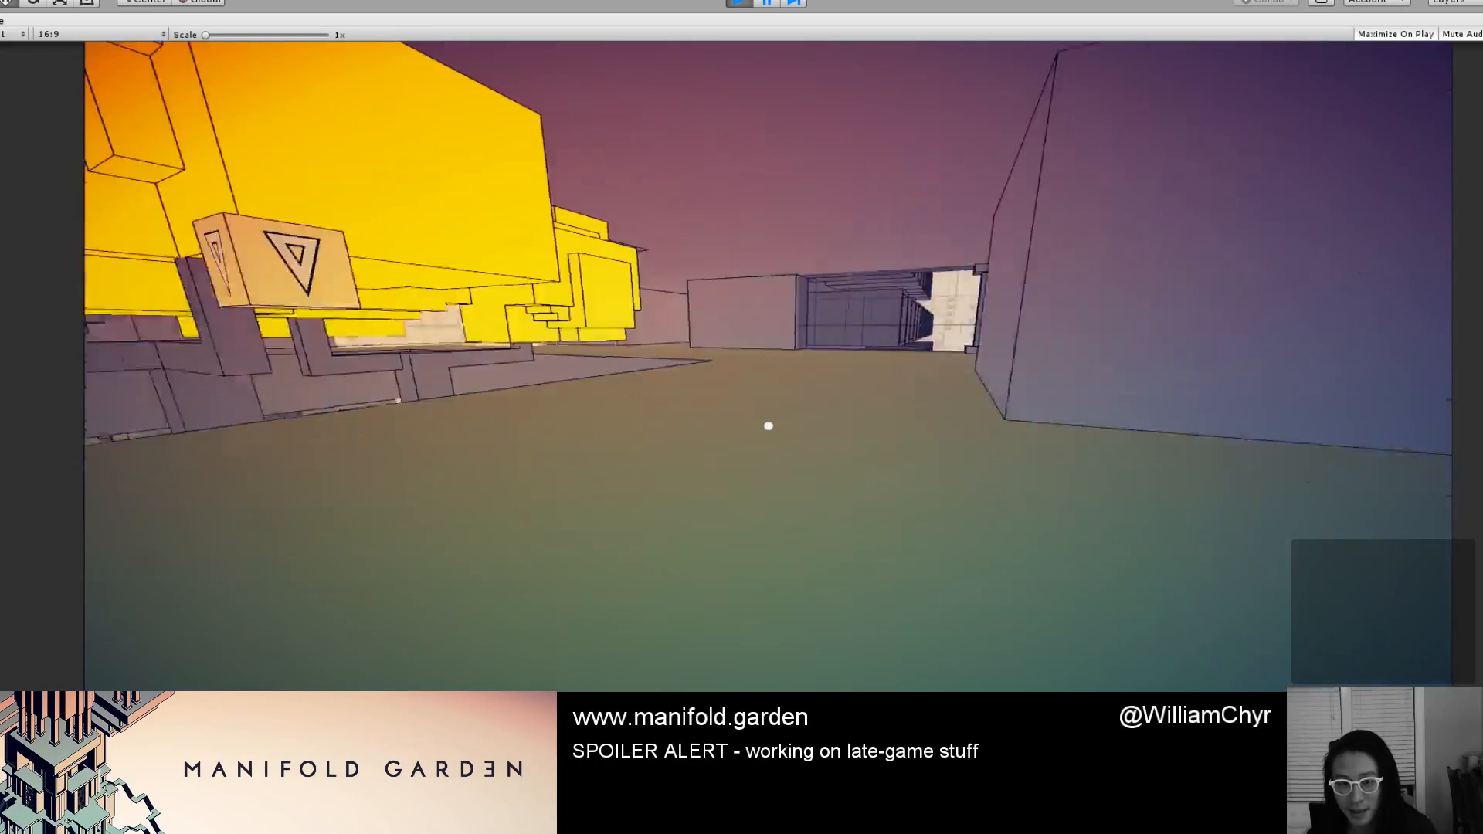
key(d)
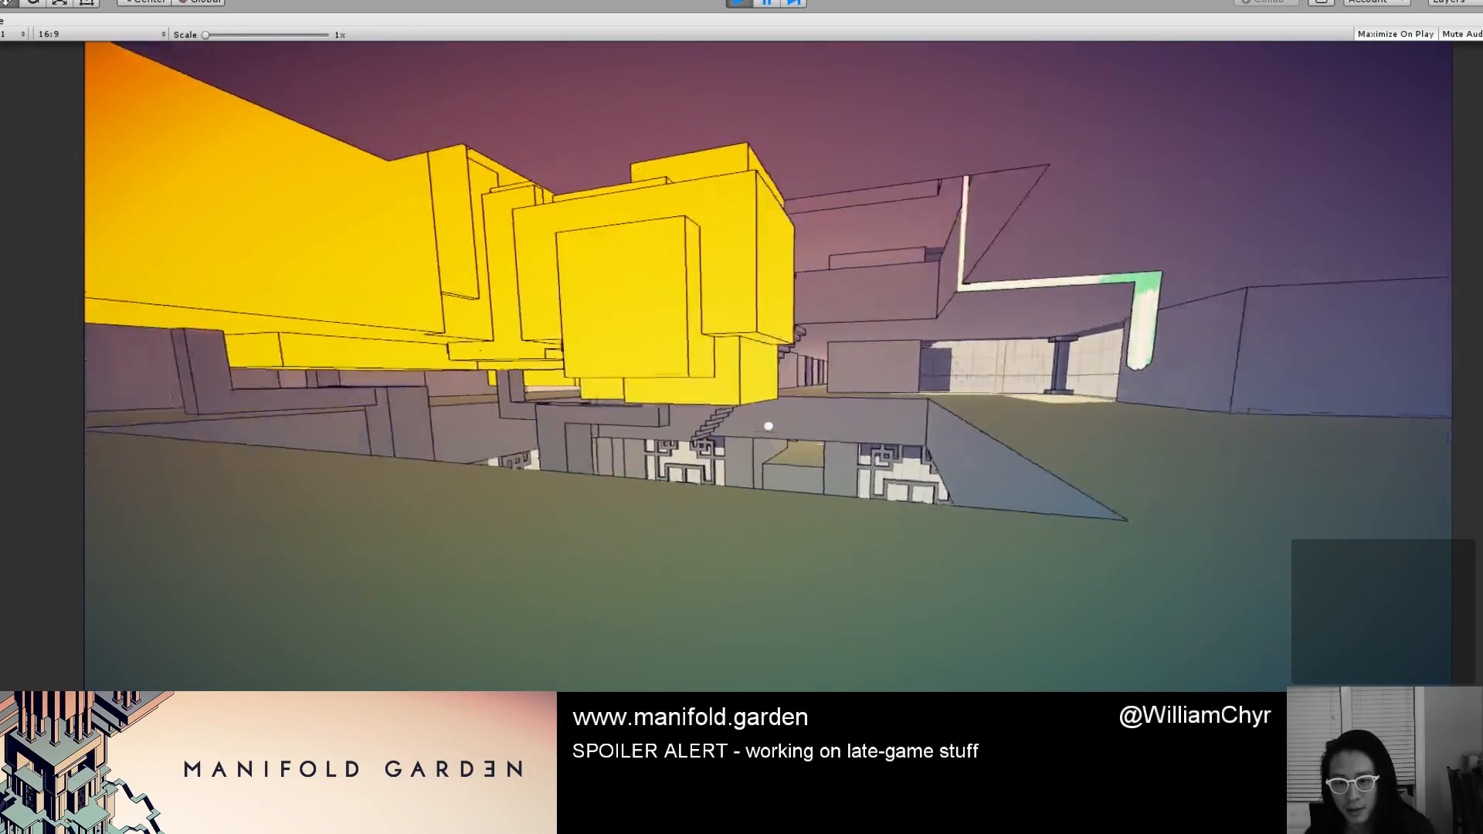
key(w)
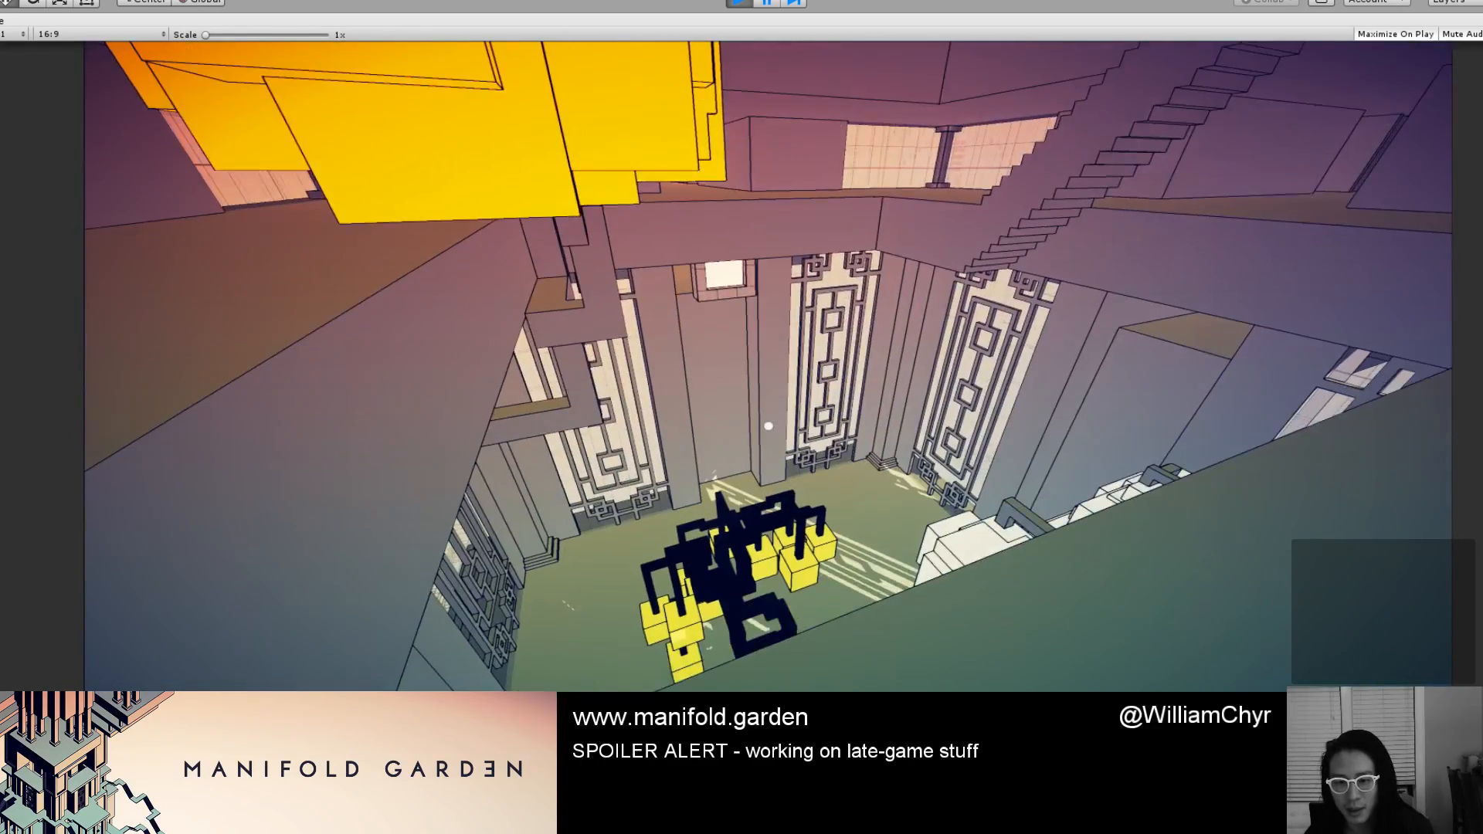
key(s)
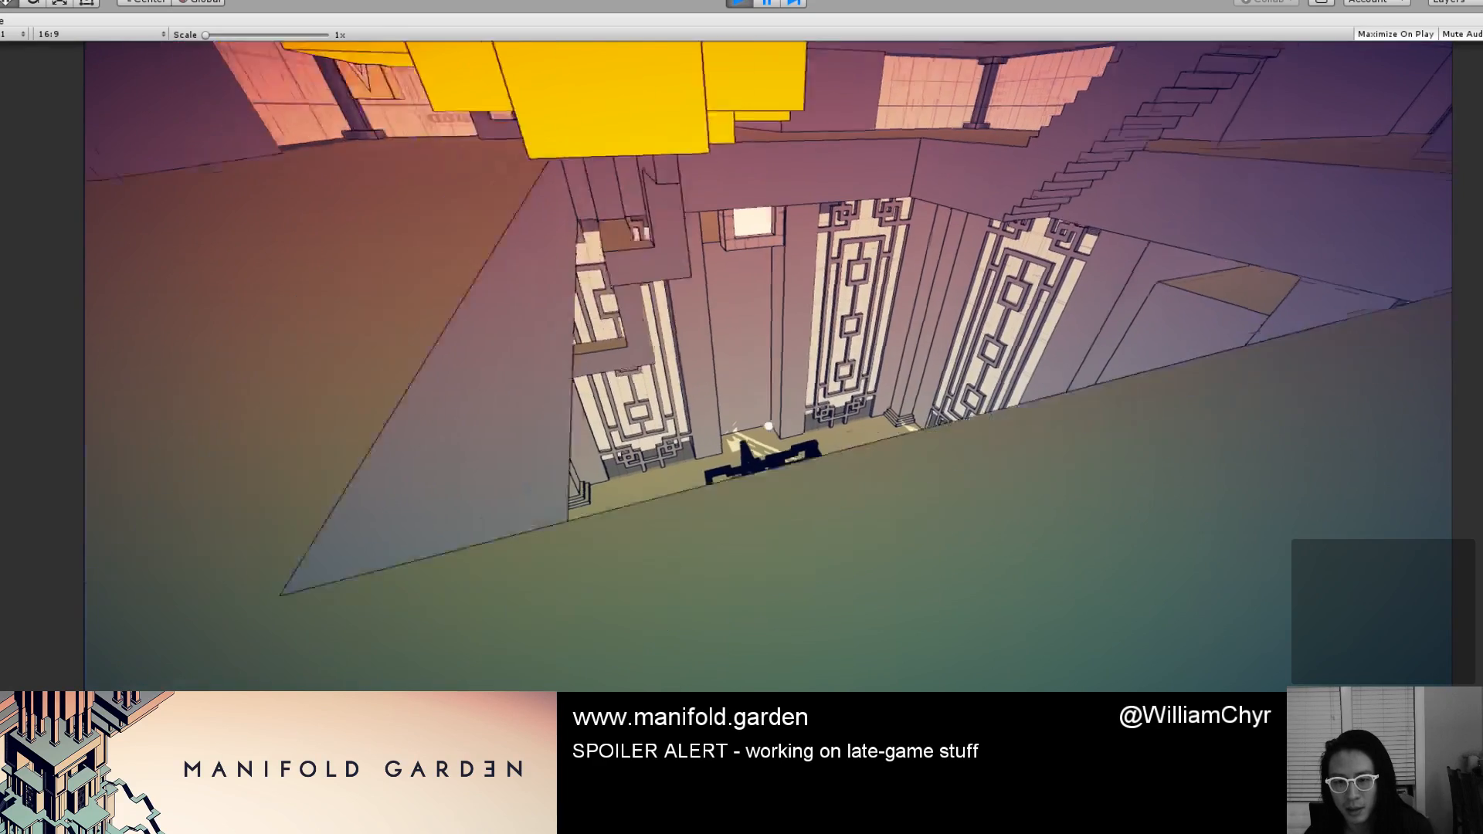
key(a)
key(w)
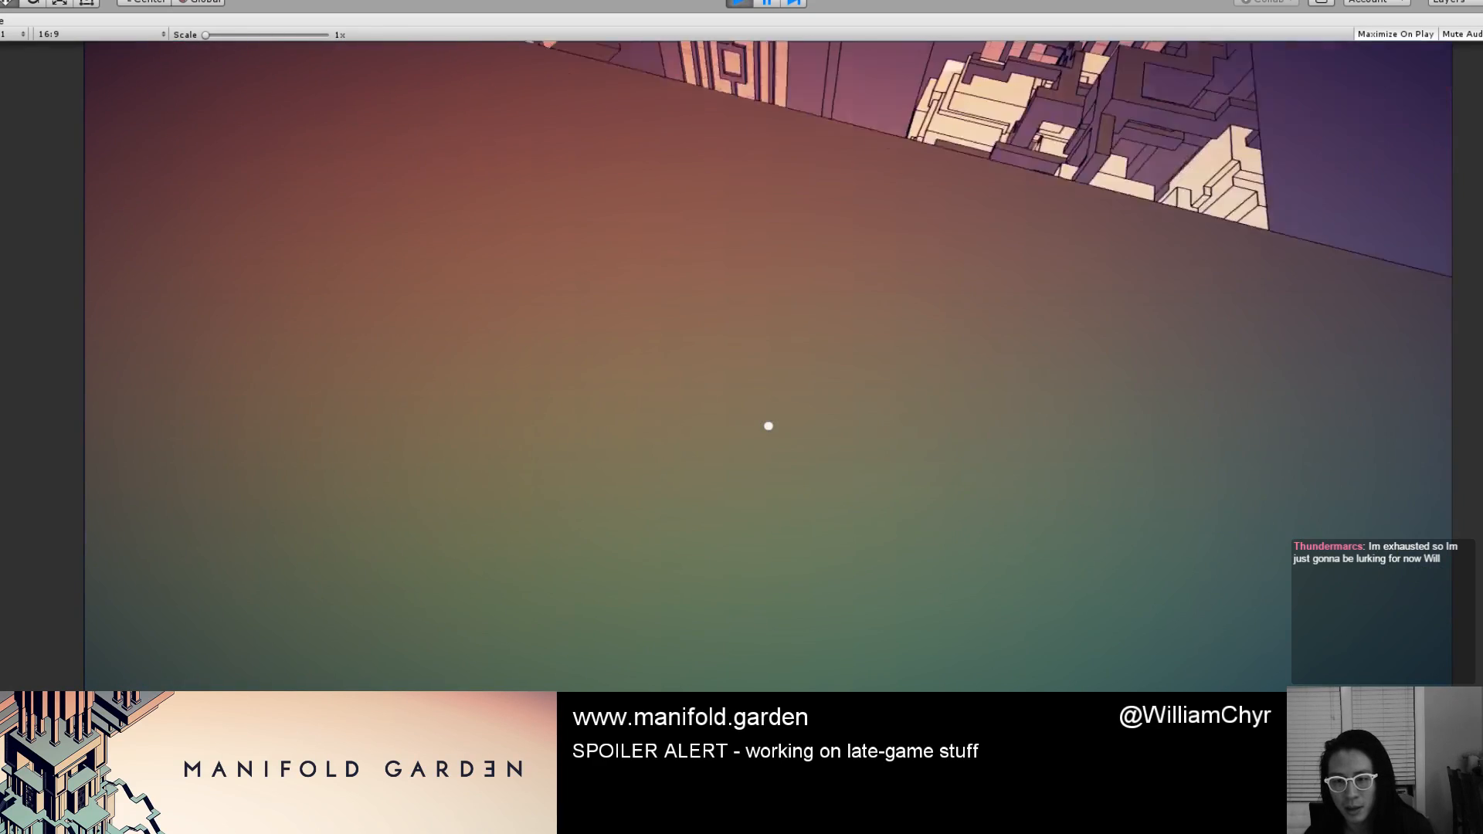
key(s)
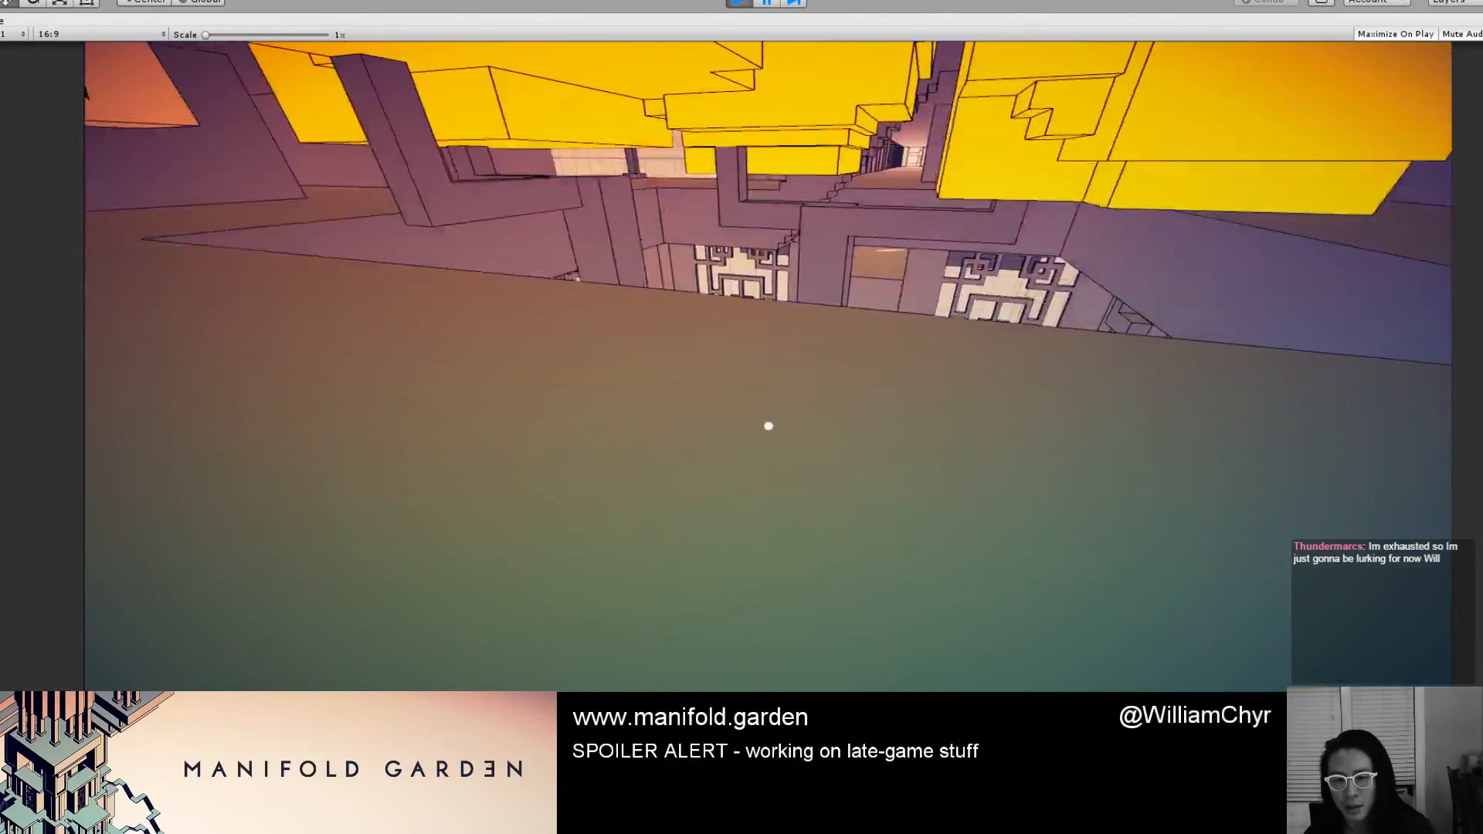
key(a)
key(s)
key(w)
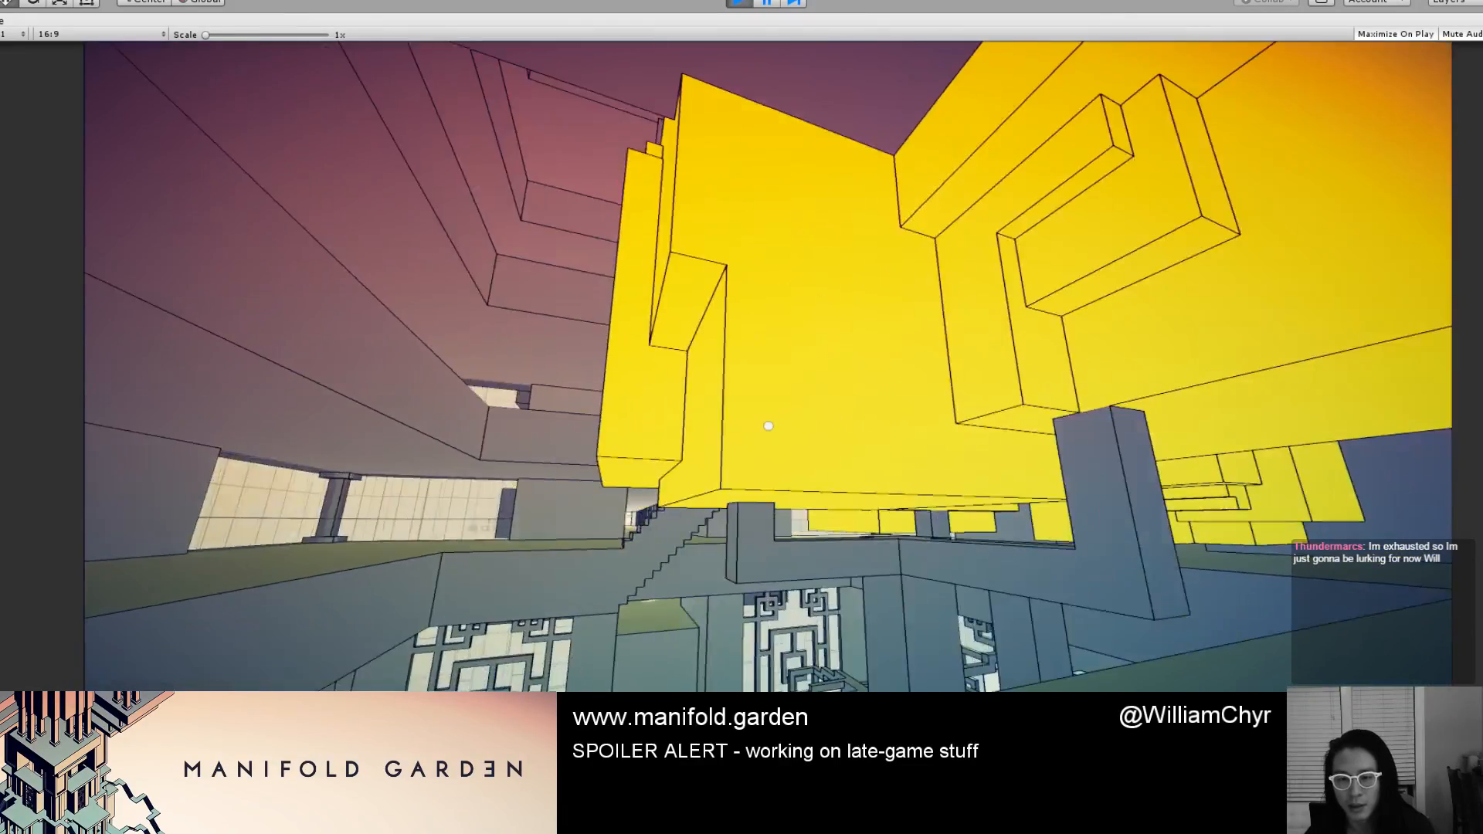
key(w)
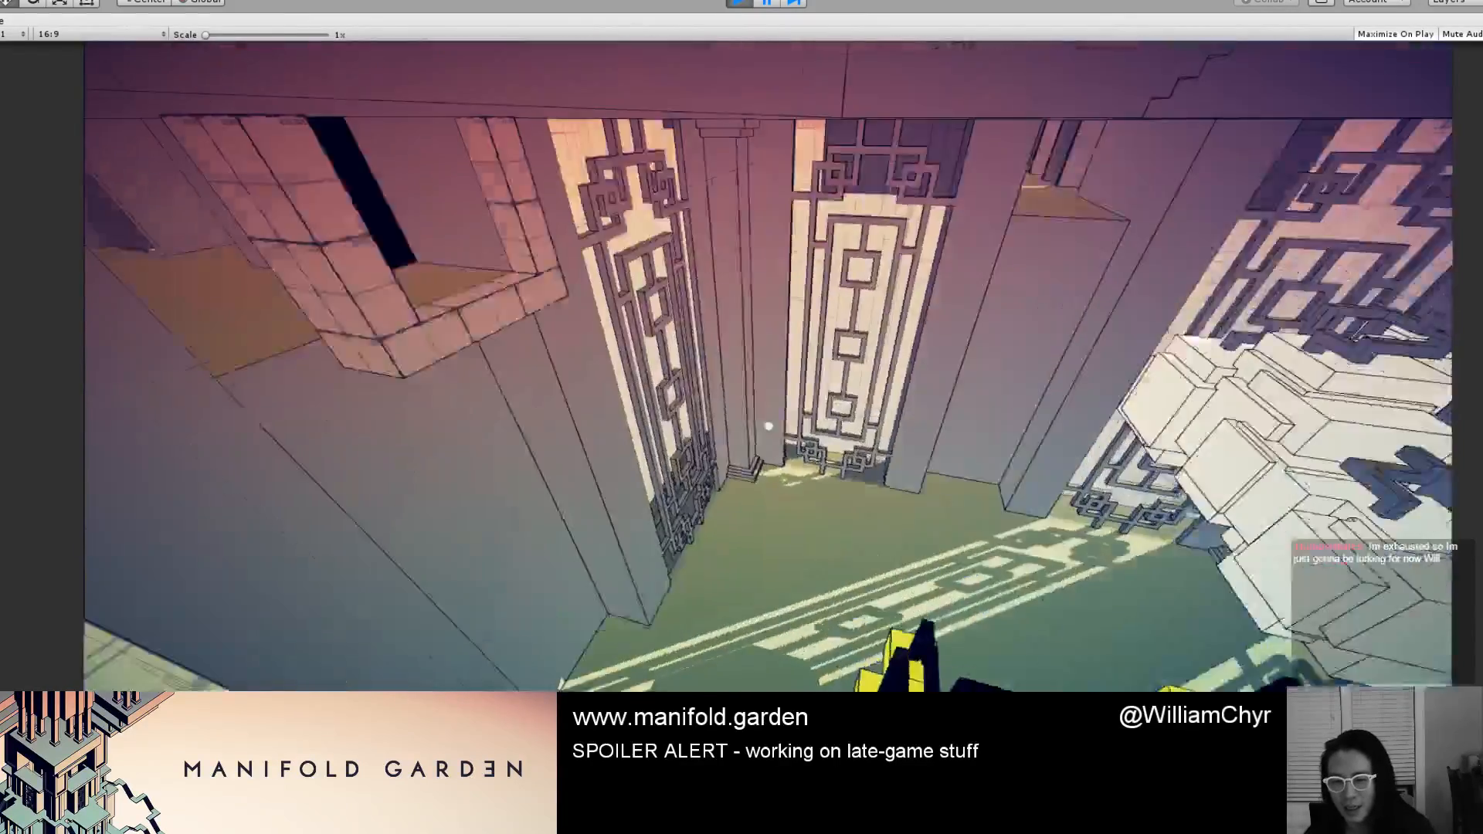
Drop to the lower hall, pass under the upturned yellow tree and walk to the yellow cube resting on its floor pad.
key(w)
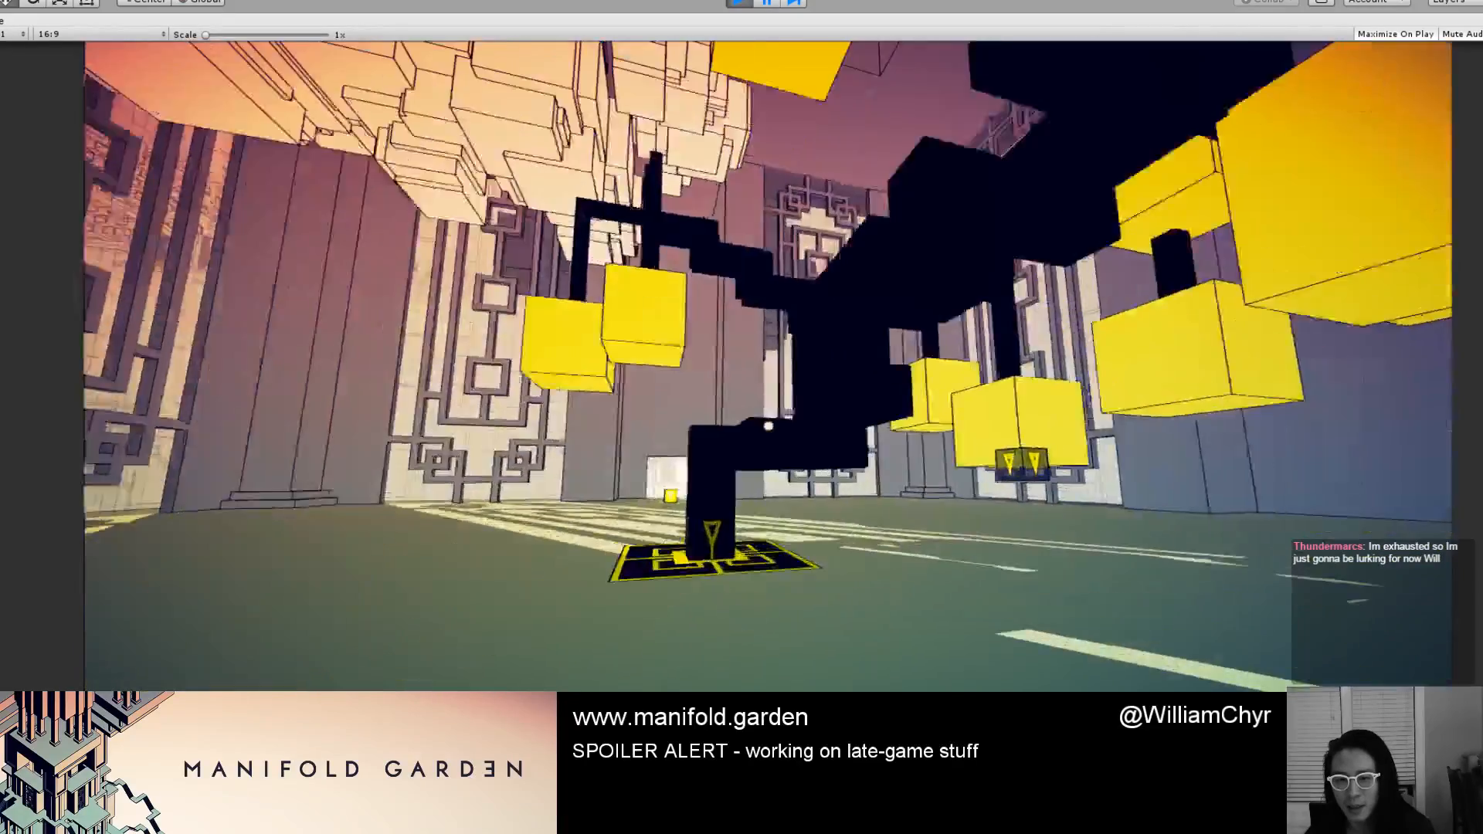
key(w)
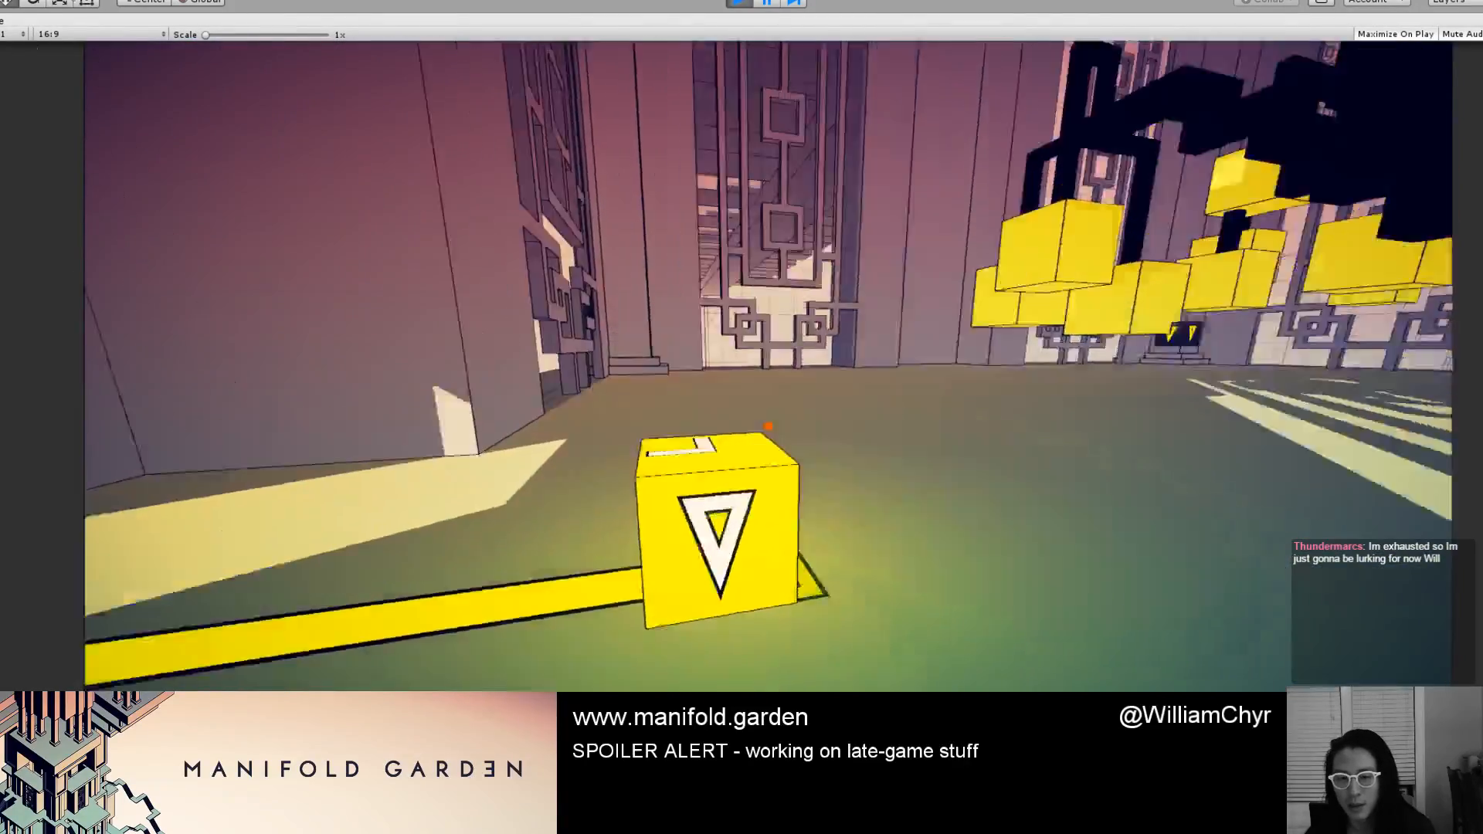
key(w)
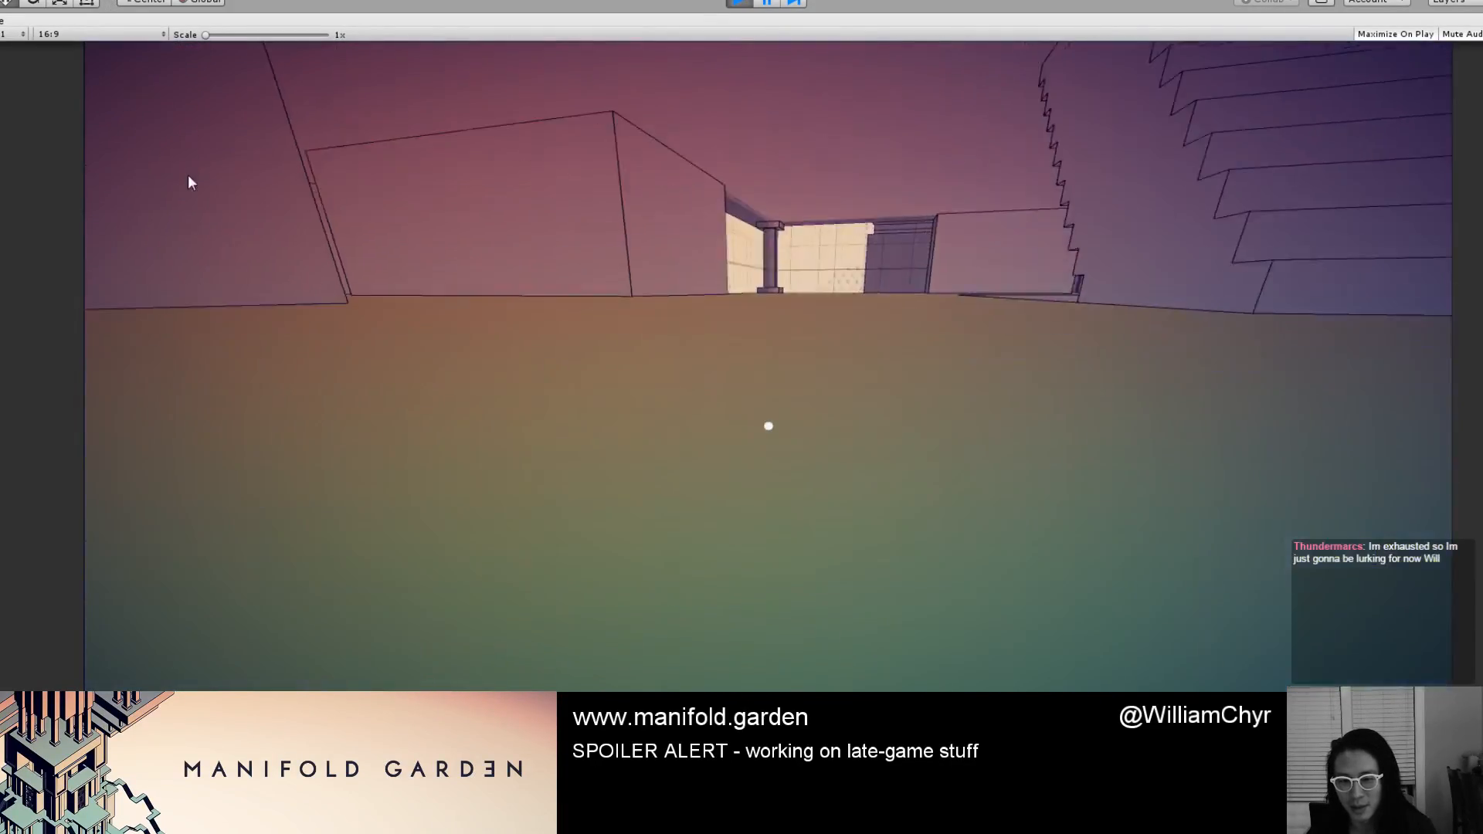
Cross the upper floor beside the large yellow tree, pick up a yellow cube and carry it into the corridor.
key(w)
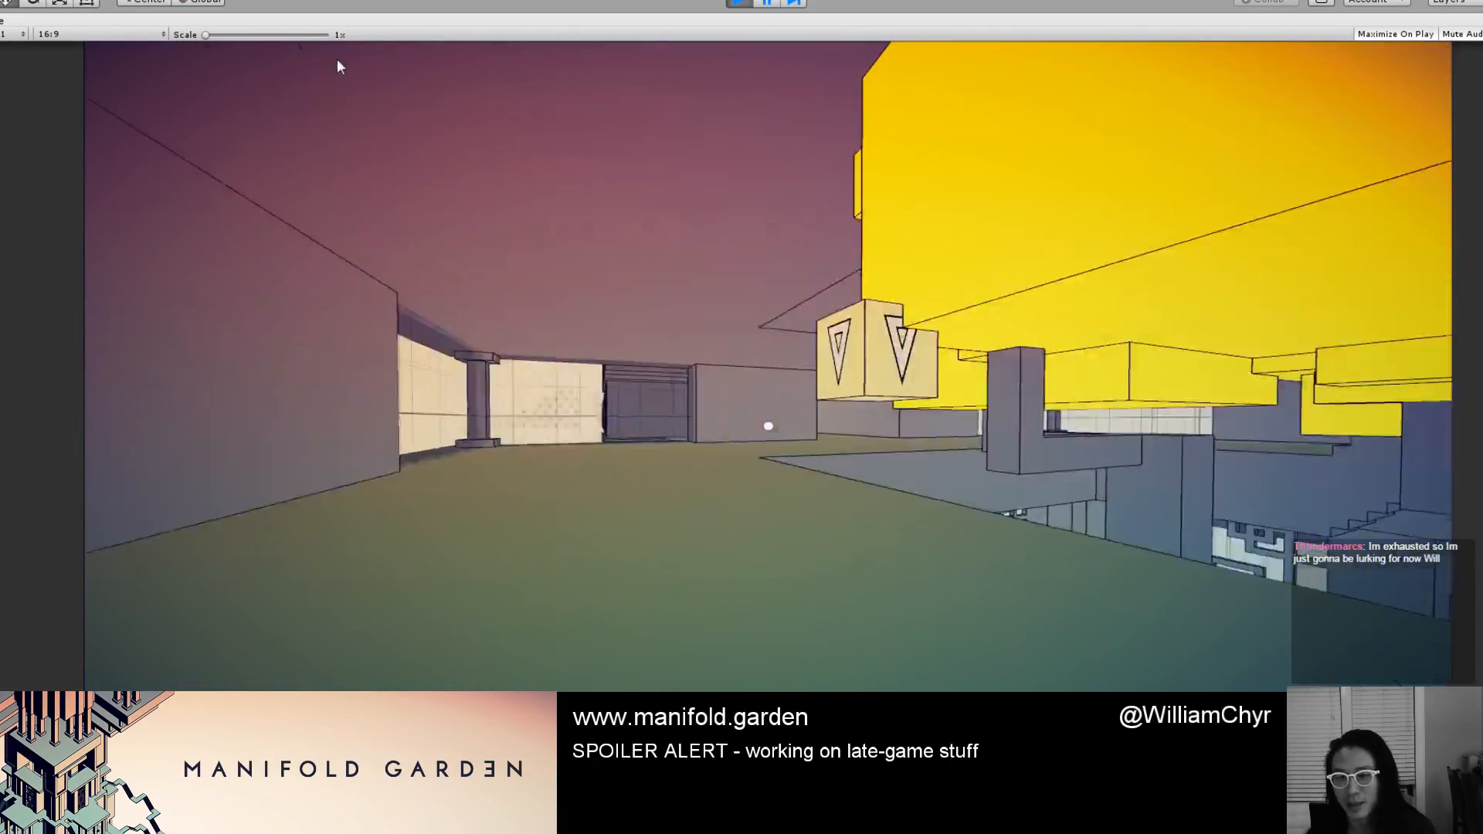
key(w)
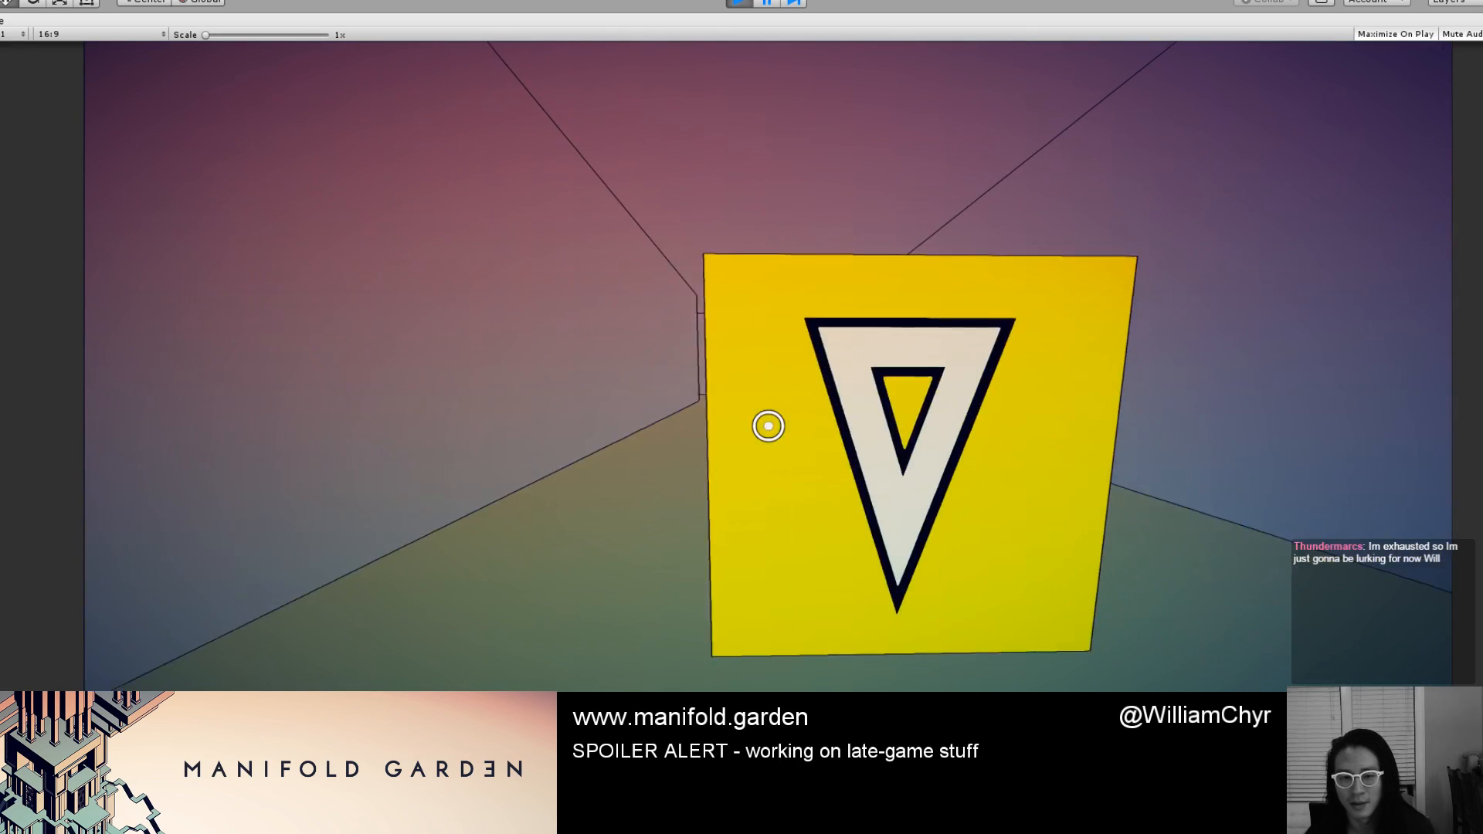
key(s)
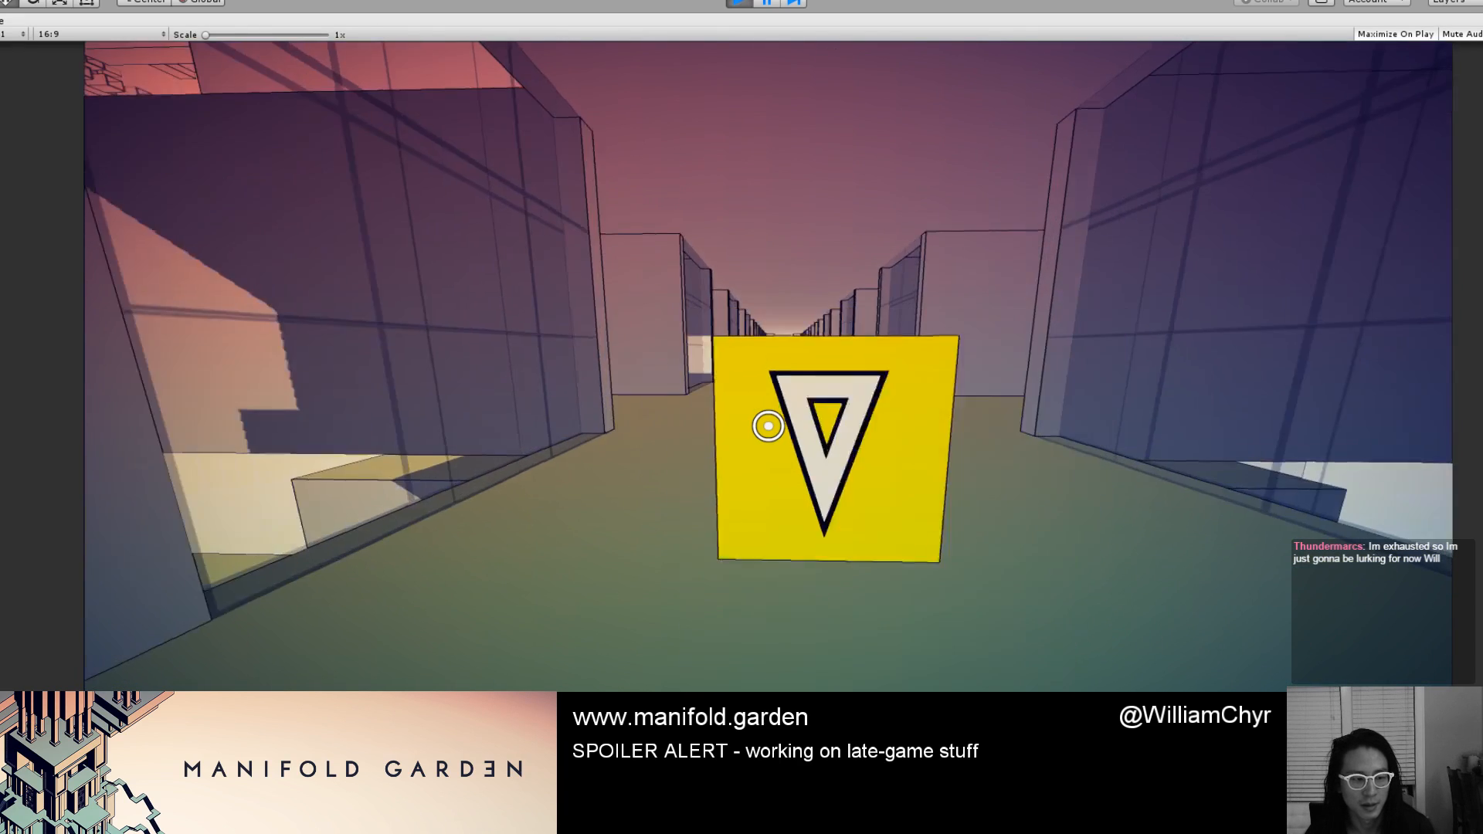
Carry the yellow cube out of the corridor and fall with it through the open air onto the neighbouring cluster's entrance walkway.
key(w)
click(768, 426)
key(w)
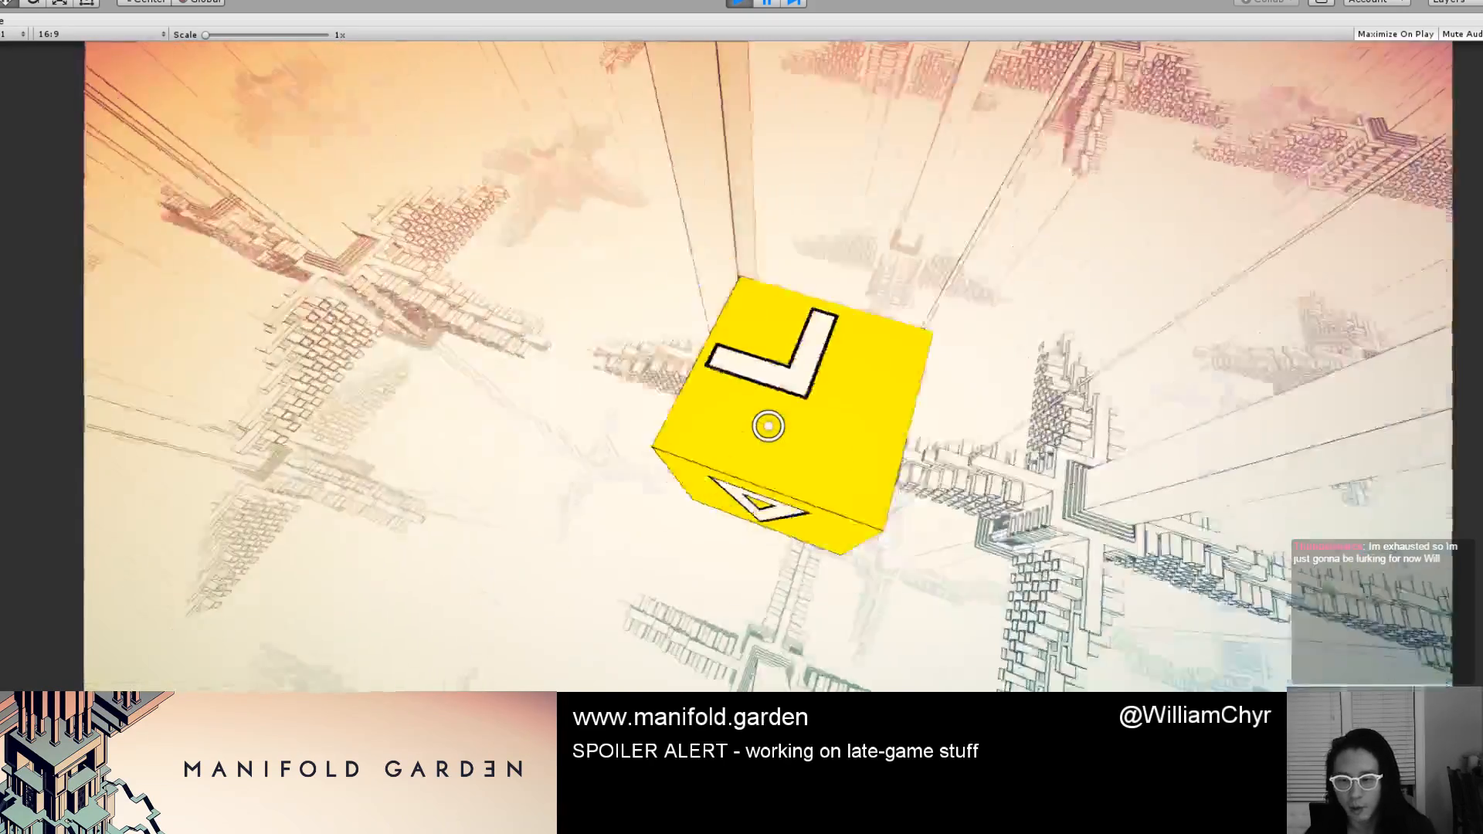
click(768, 425)
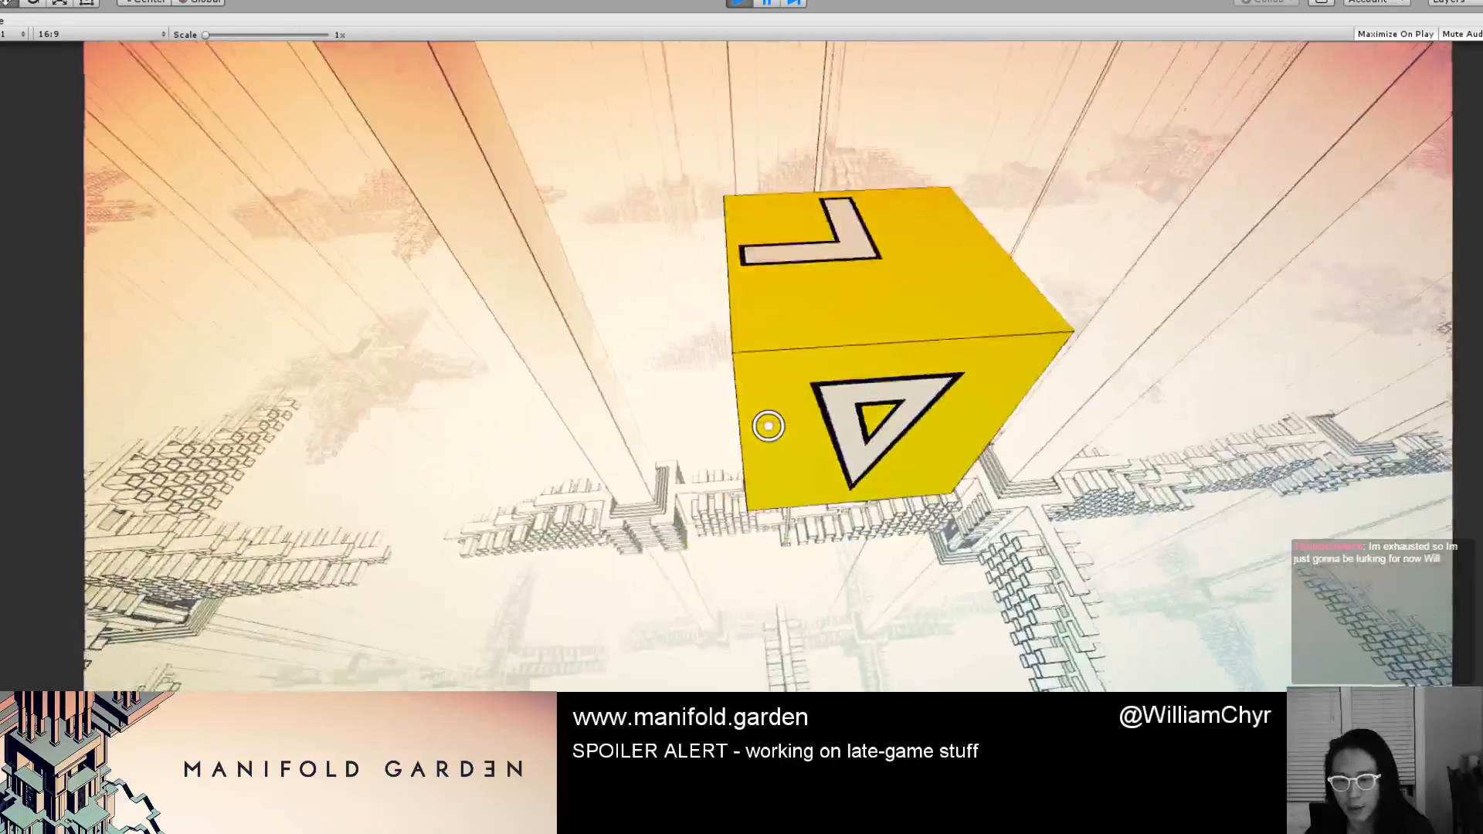
key(w)
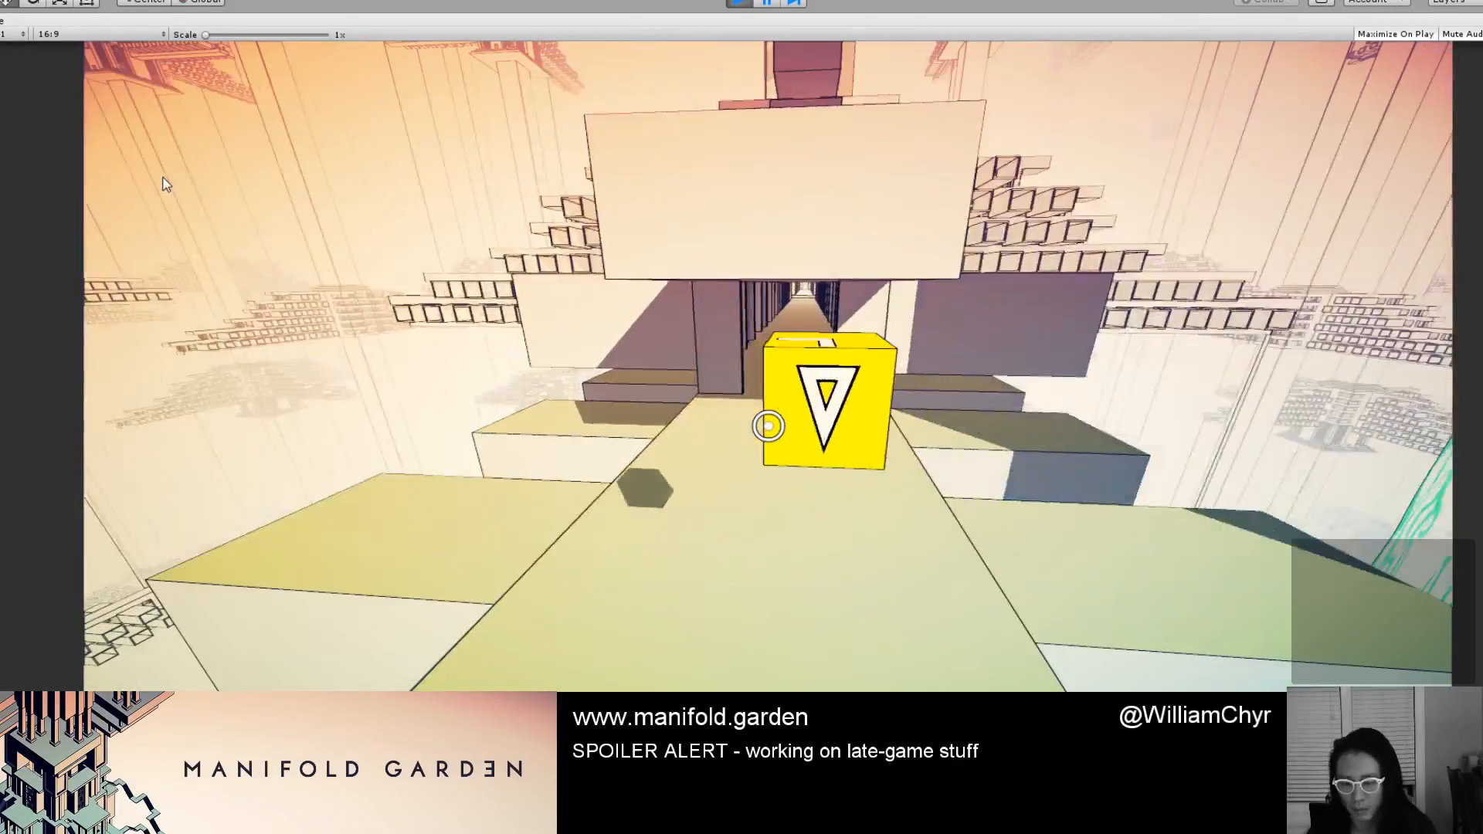
Carry the yellow cube from the entrance walkway along the windowed corridor to the multi-storey stair hall.
key(w)
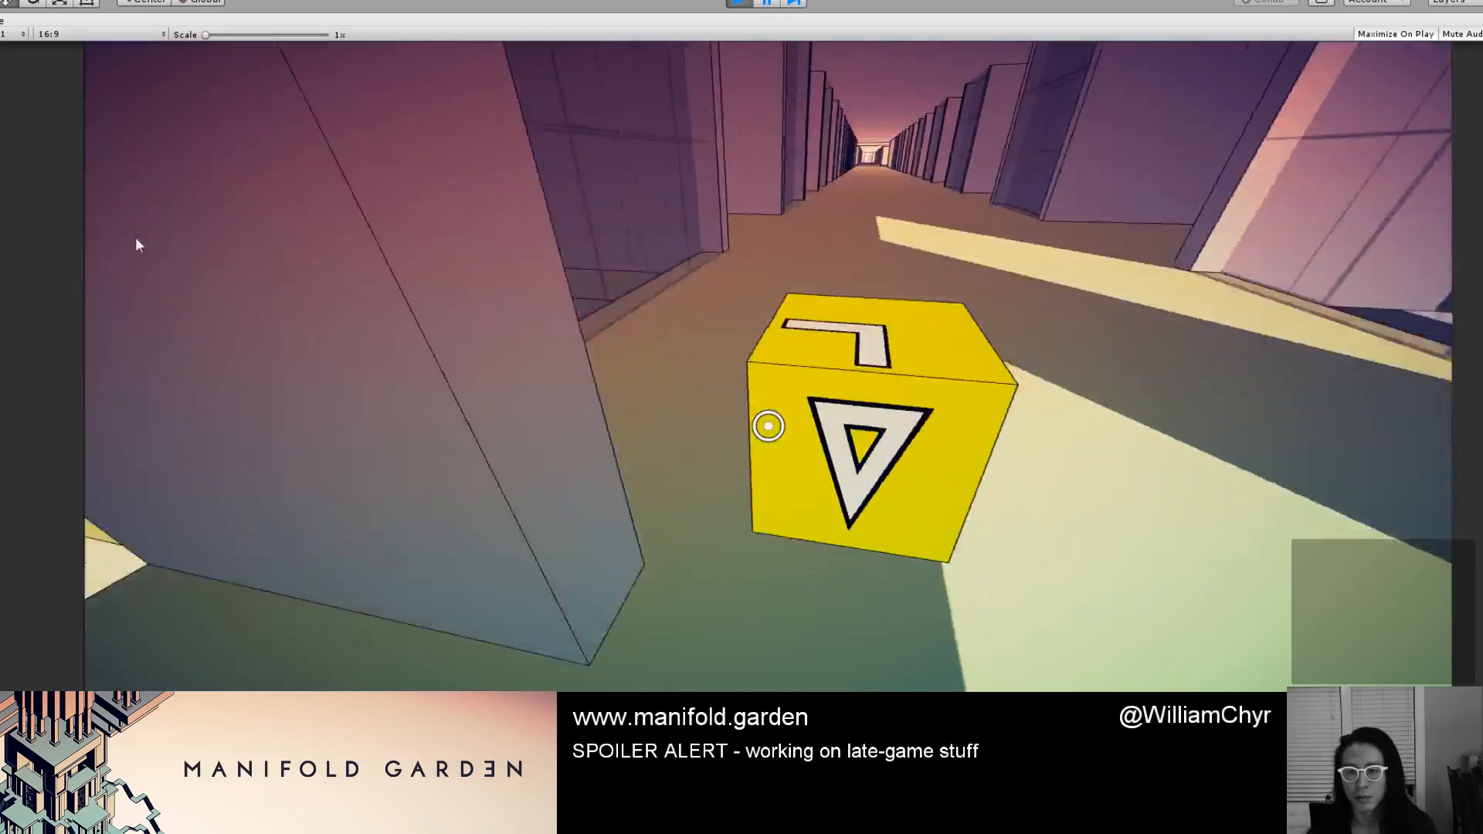
key(w)
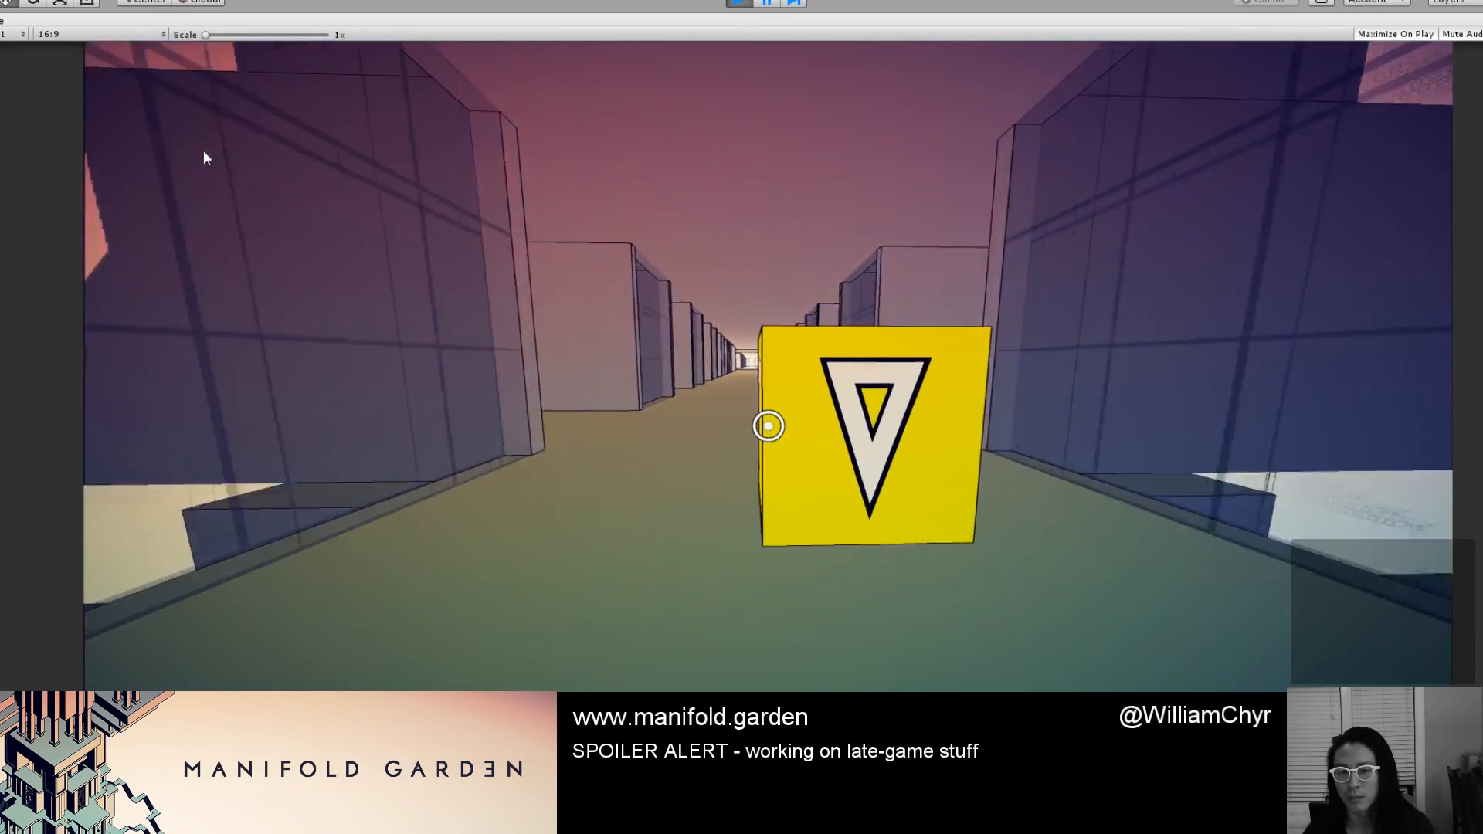
key(w)
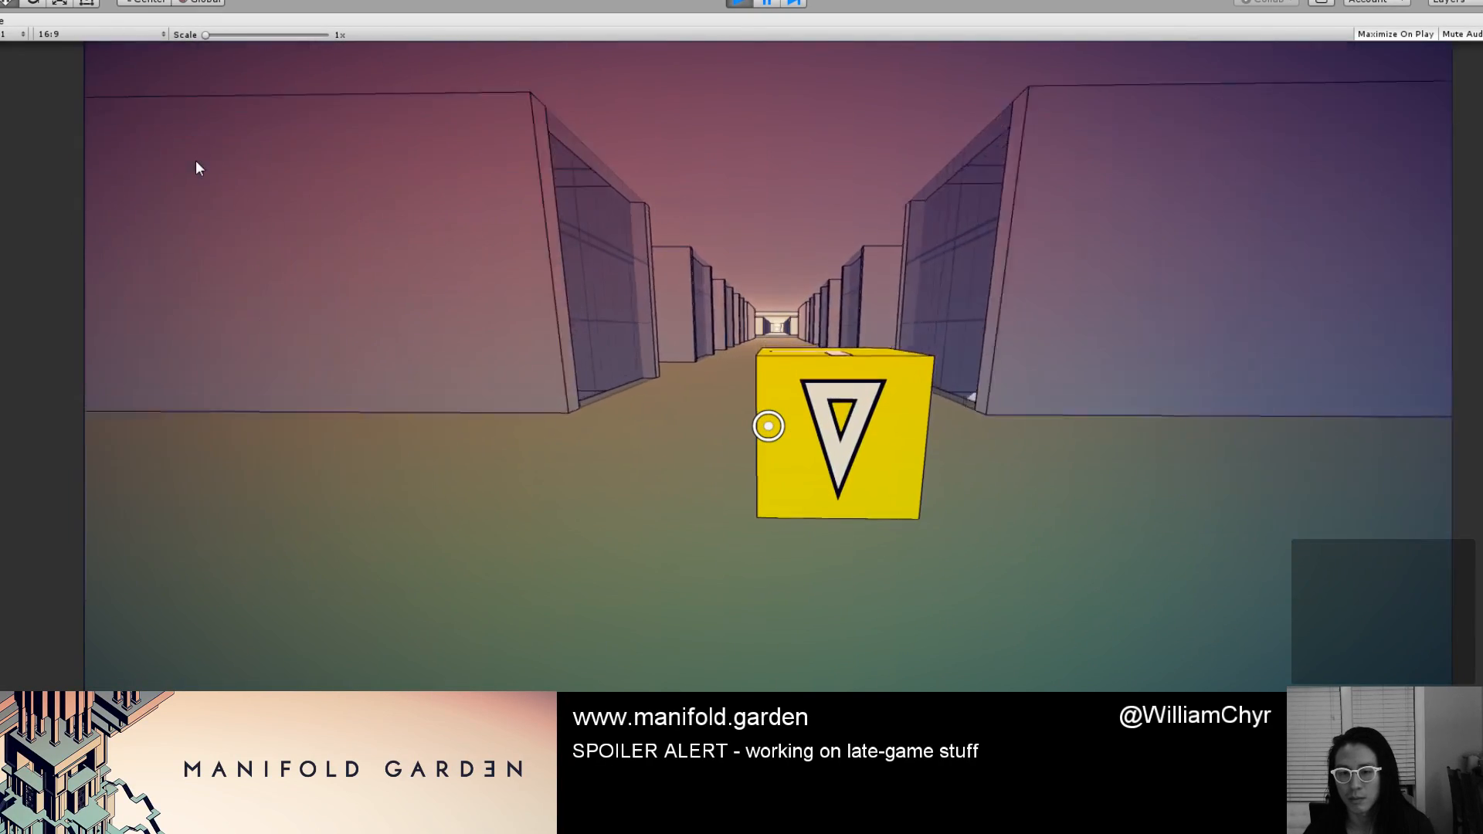
key(w)
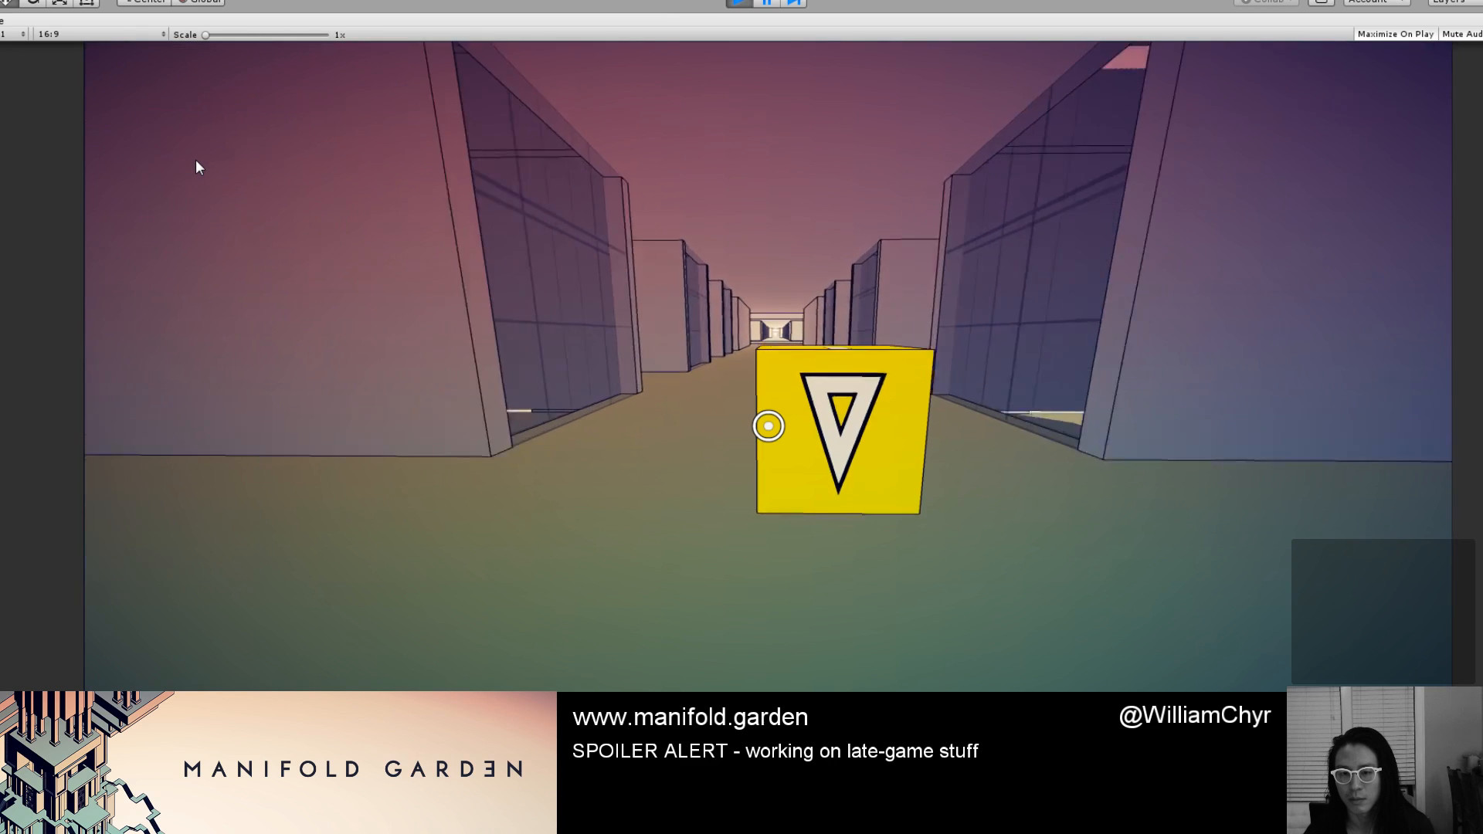
key(w)
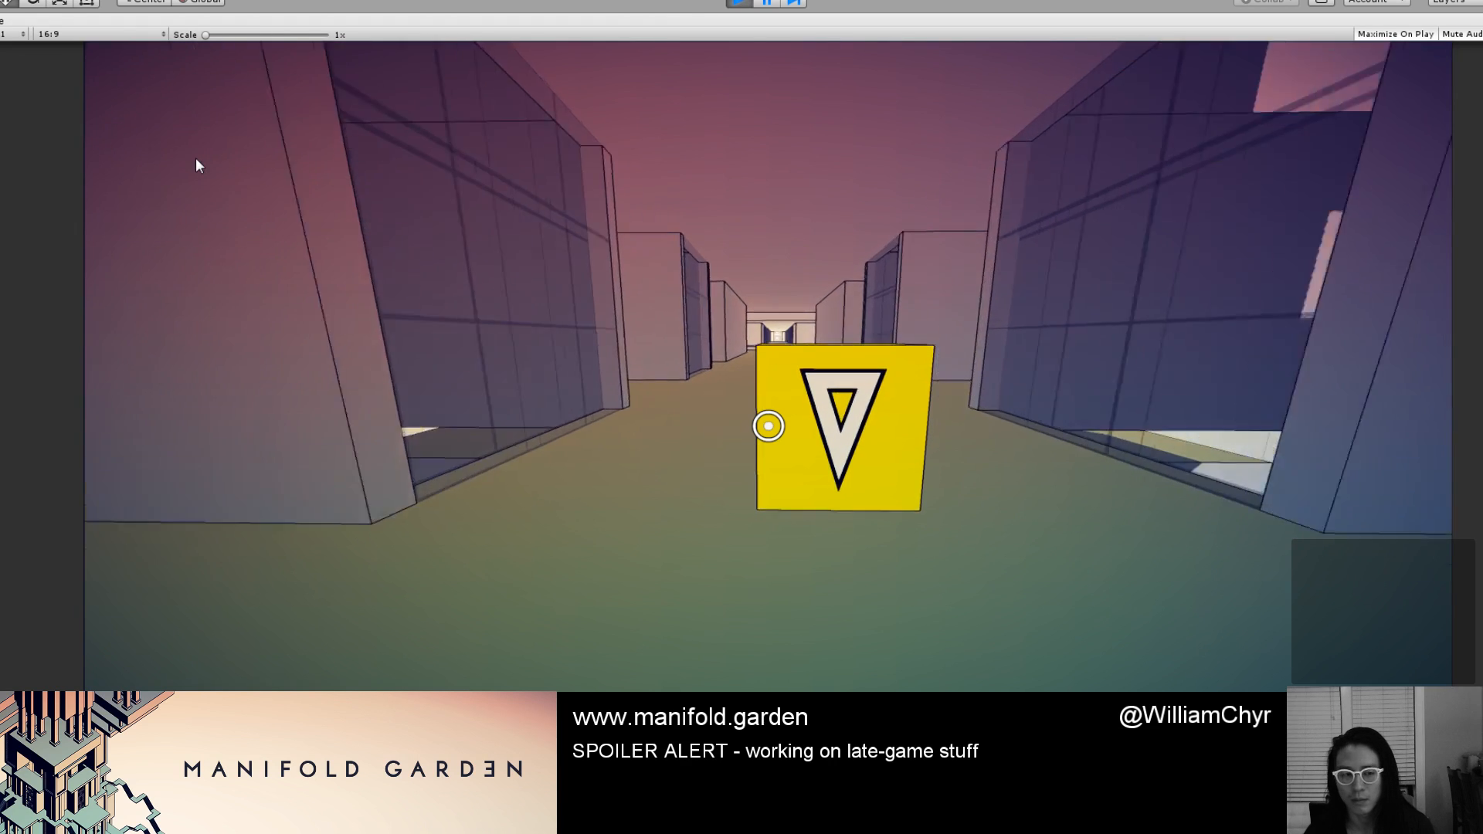
key(w)
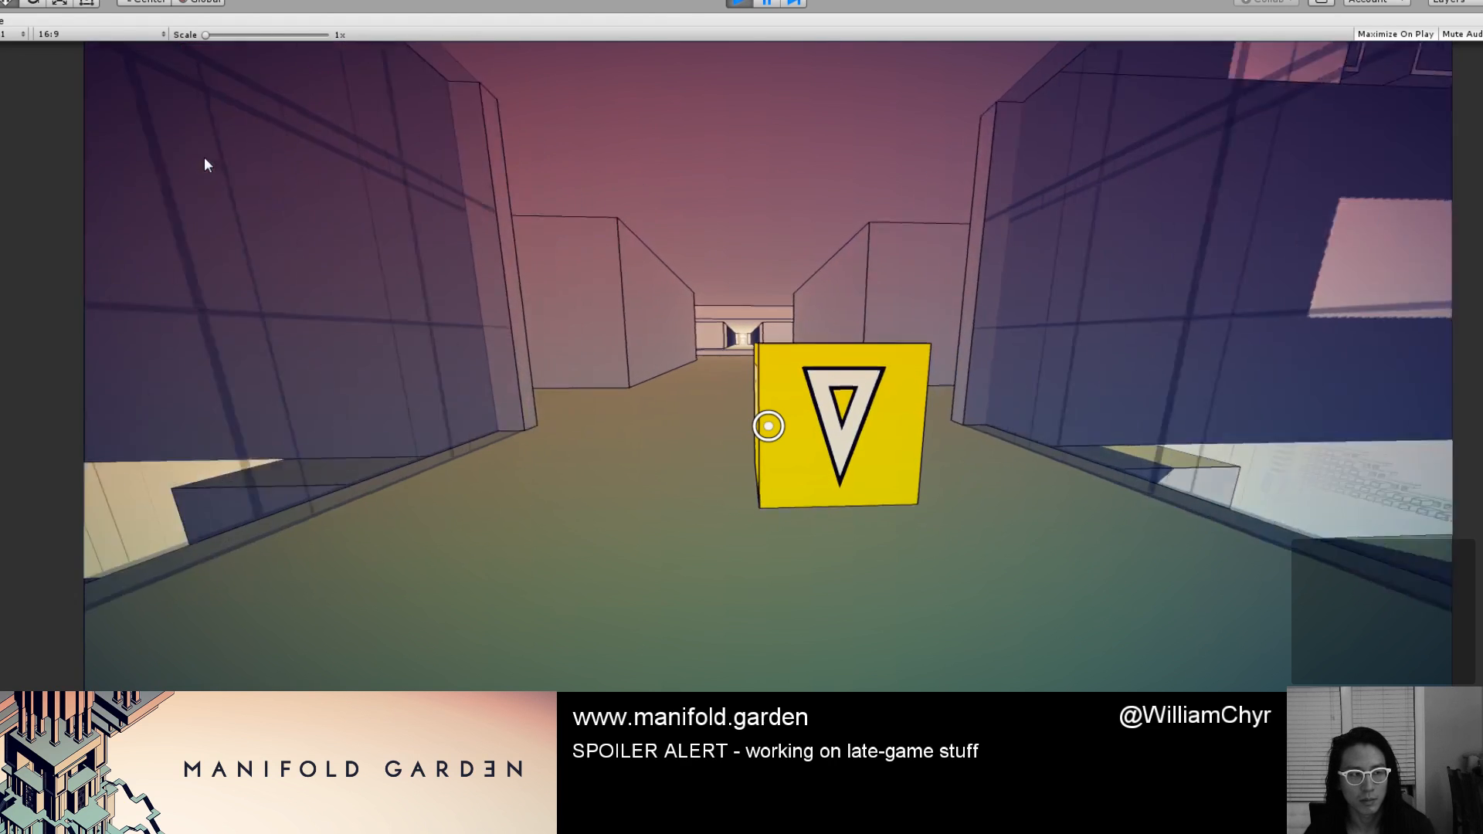
key(w)
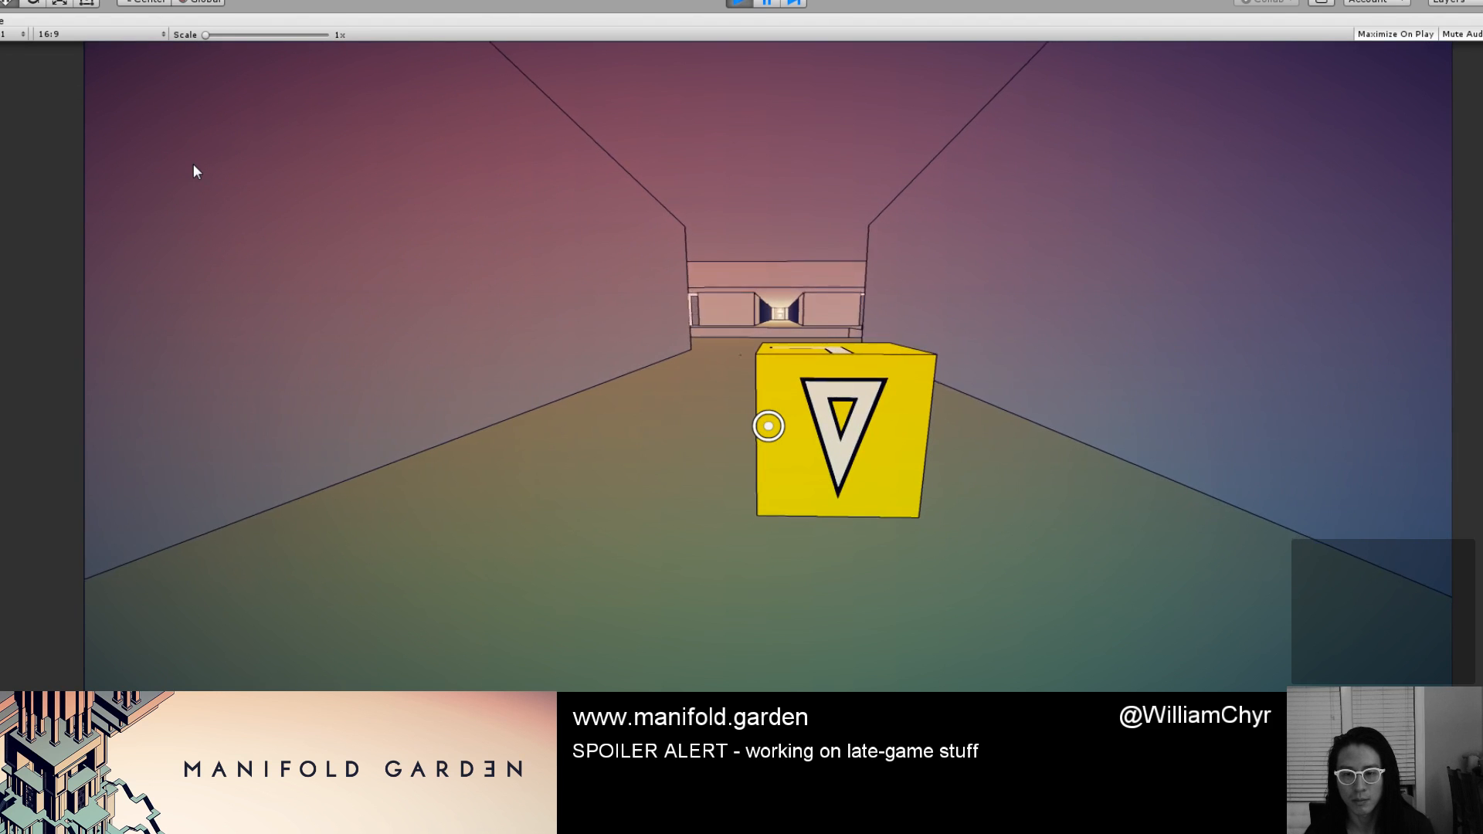
key(w)
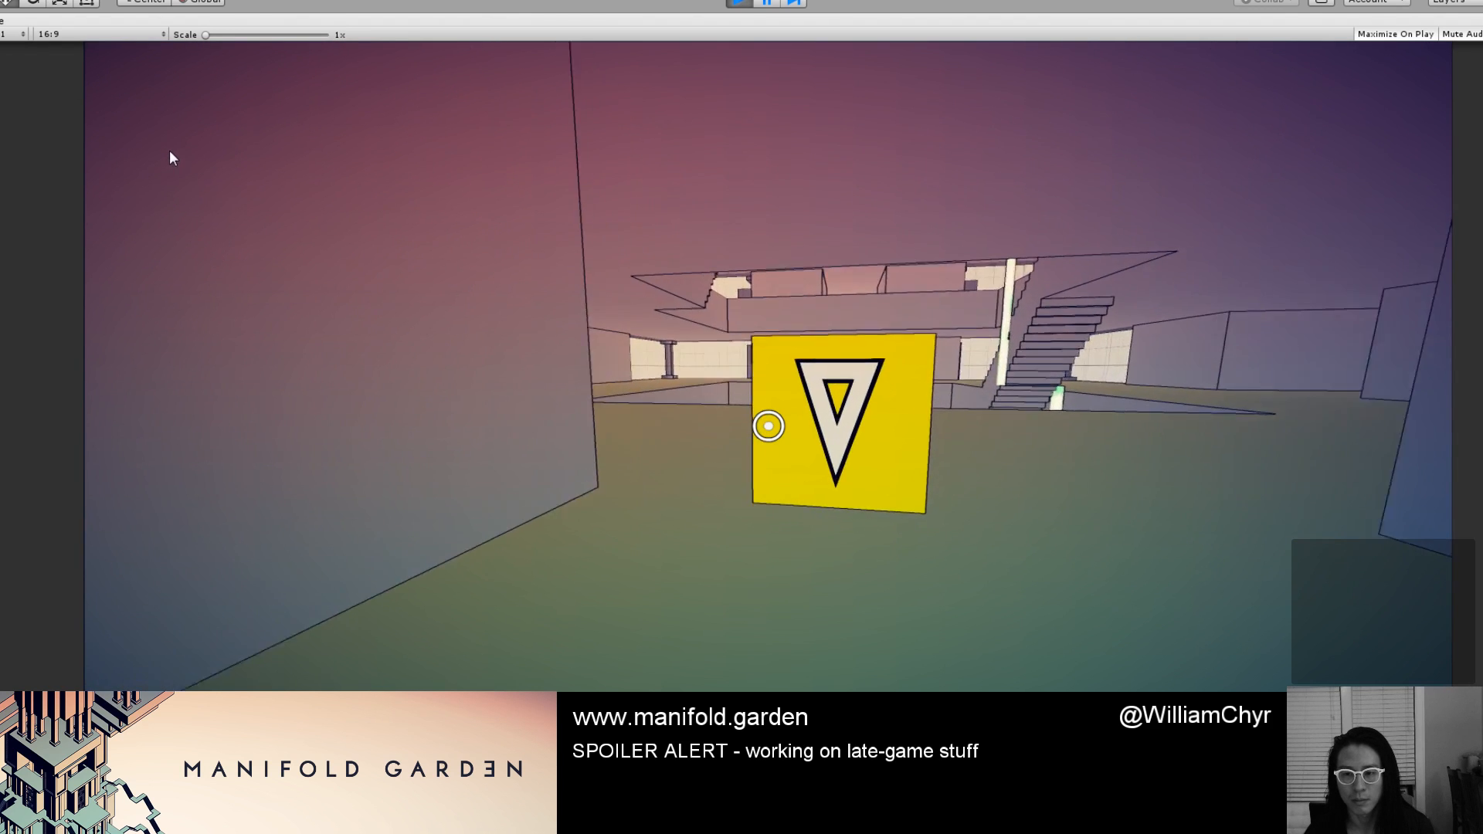
Drop into the lower stair hall and place the yellow cube on the floor pad linked to the dark cube's pedestal.
key(w)
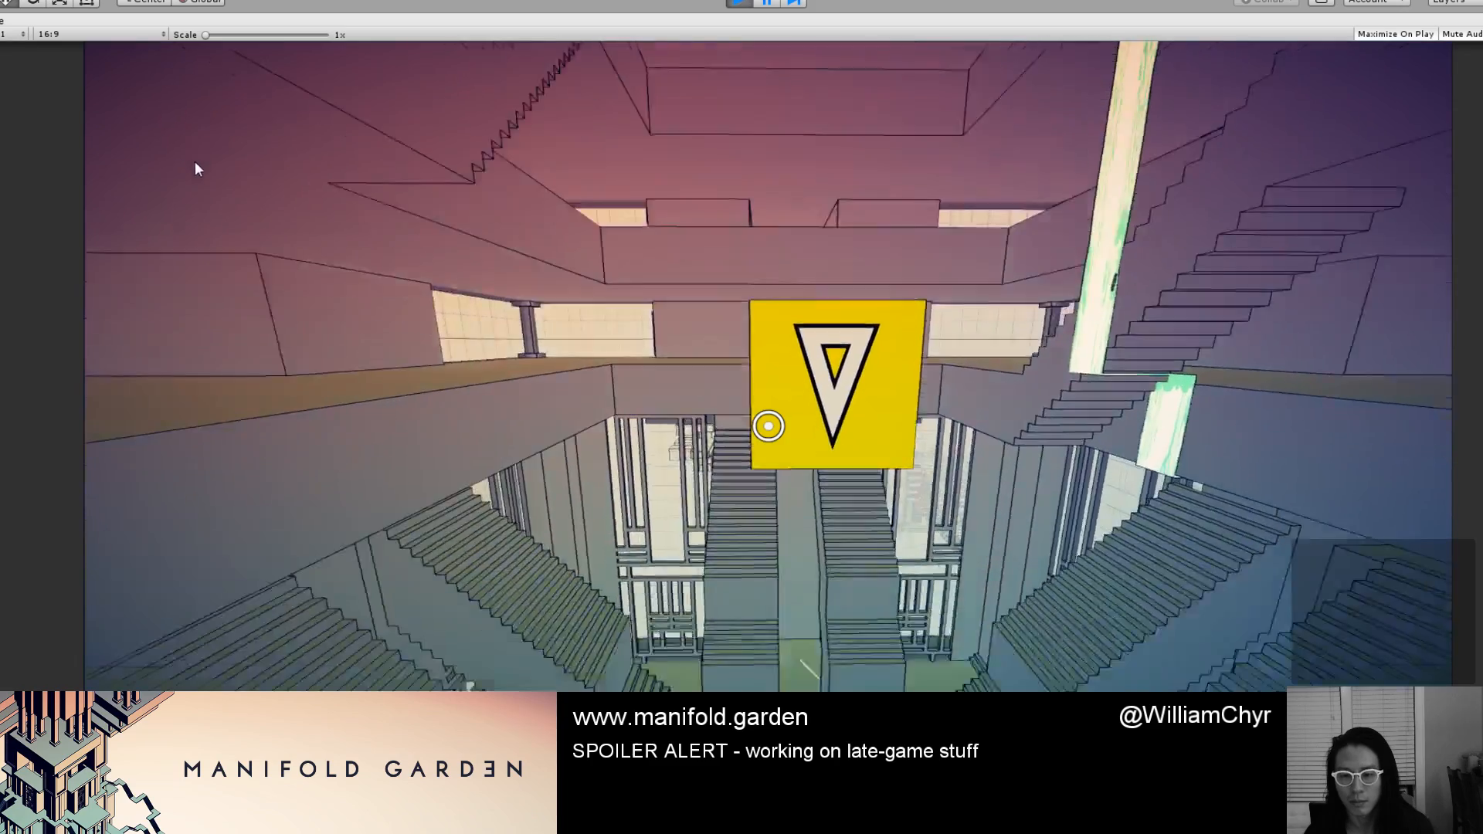
key(w)
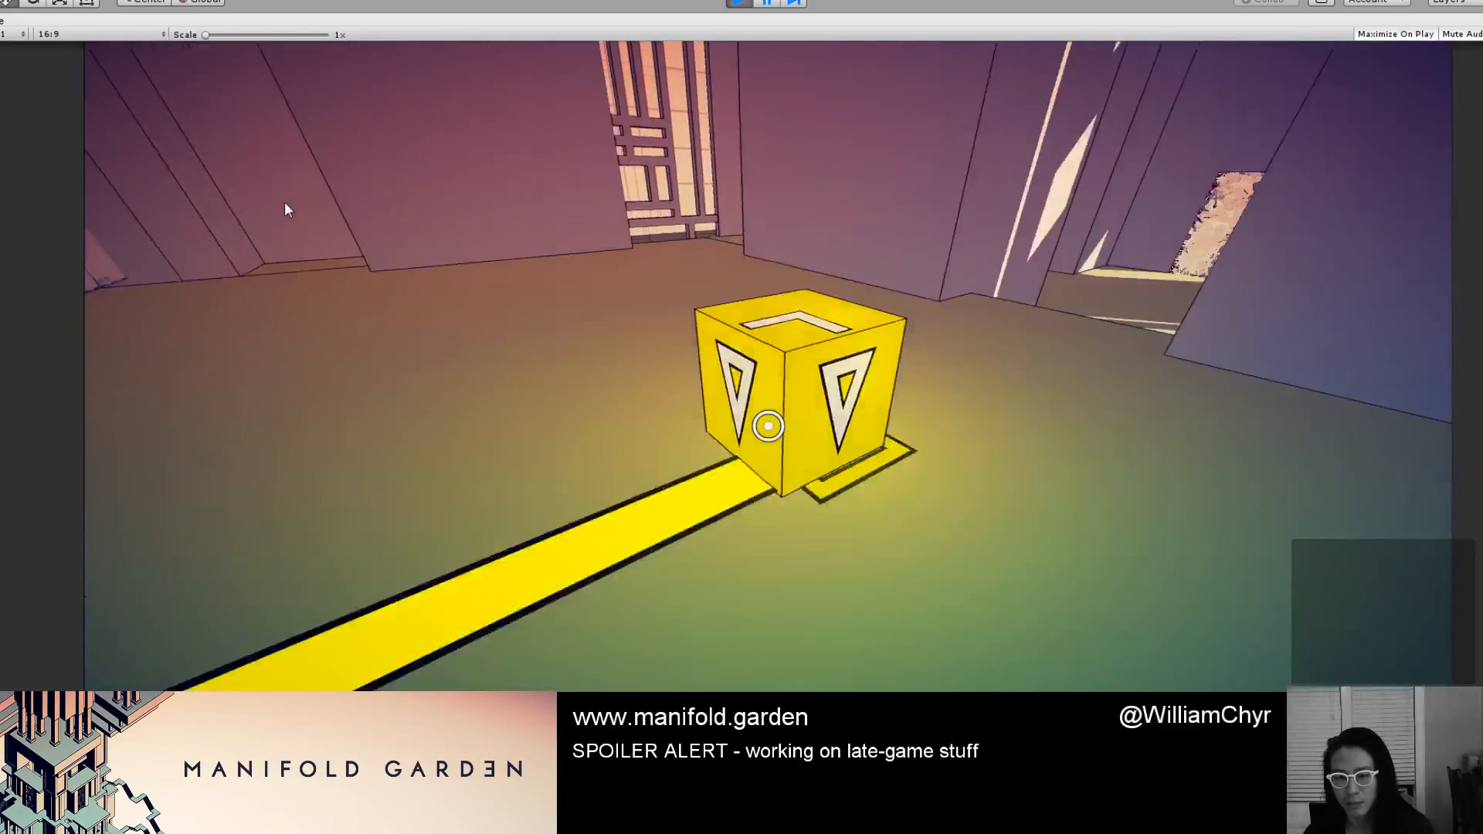
click(286, 204)
key(s)
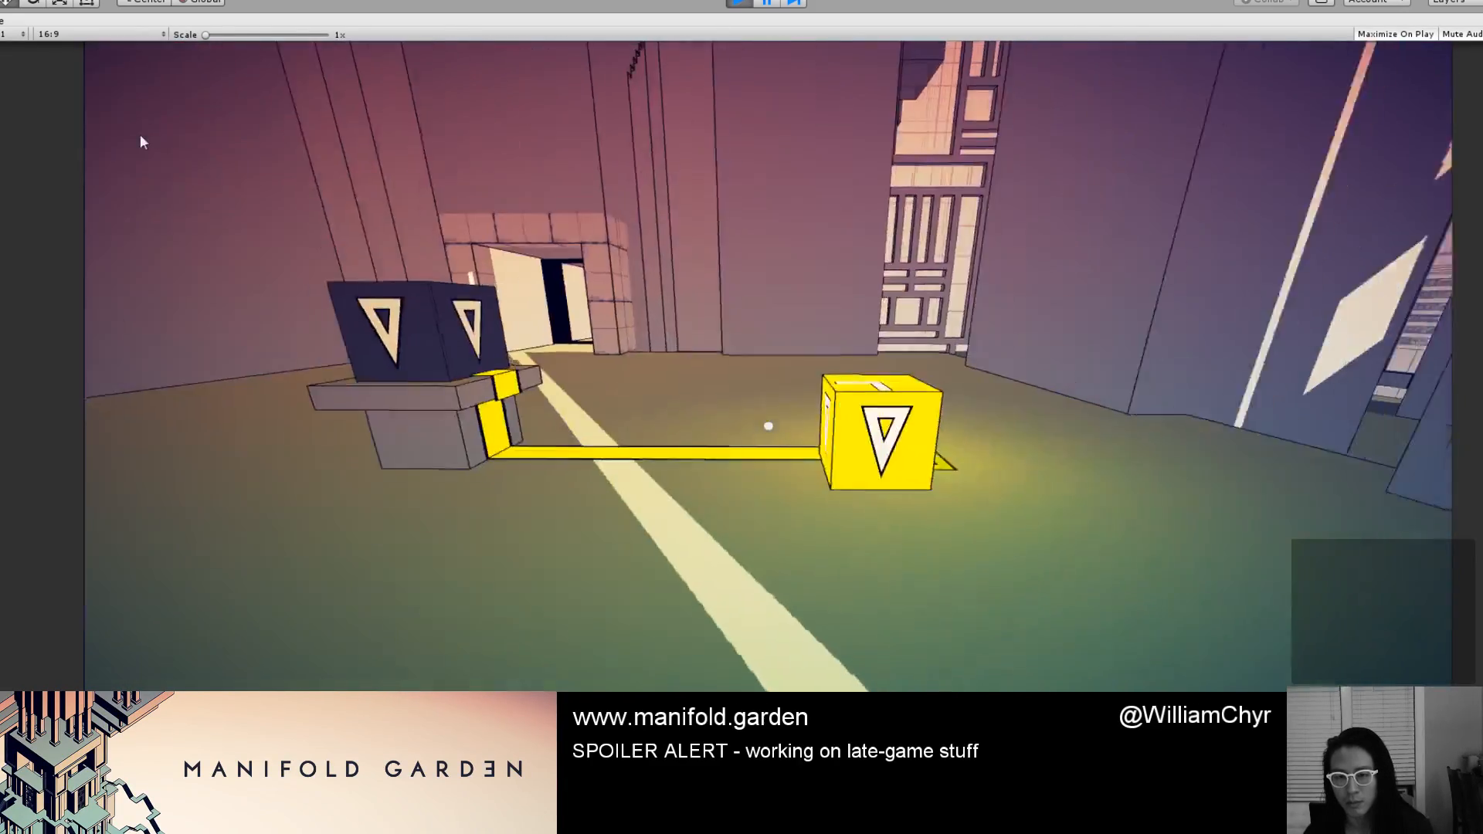
Approach the dark cube on its pedestal and check whether it can be picked up with the floor line lit.
key(w)
key(w)
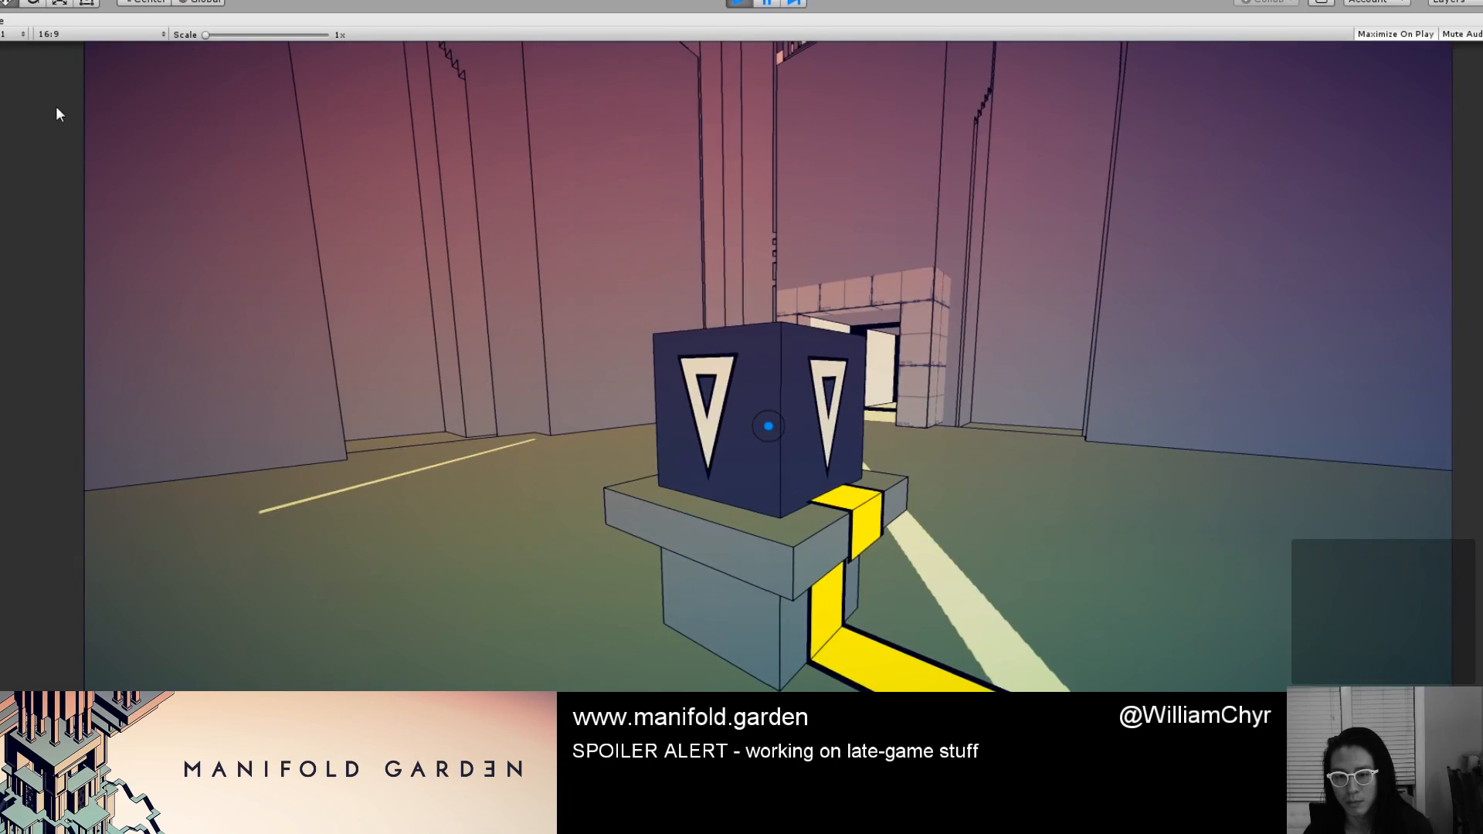
key(w)
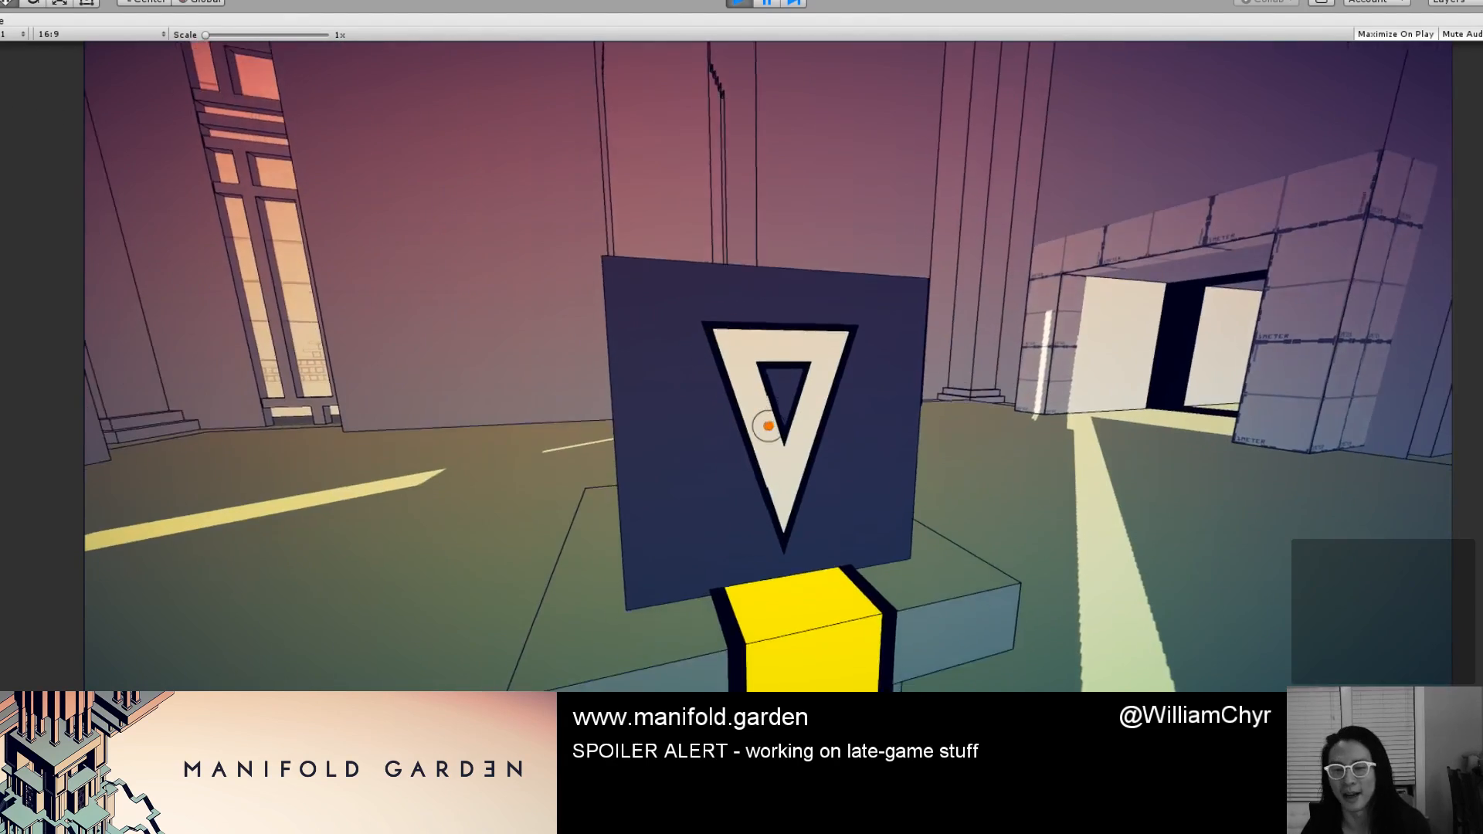
key(s)
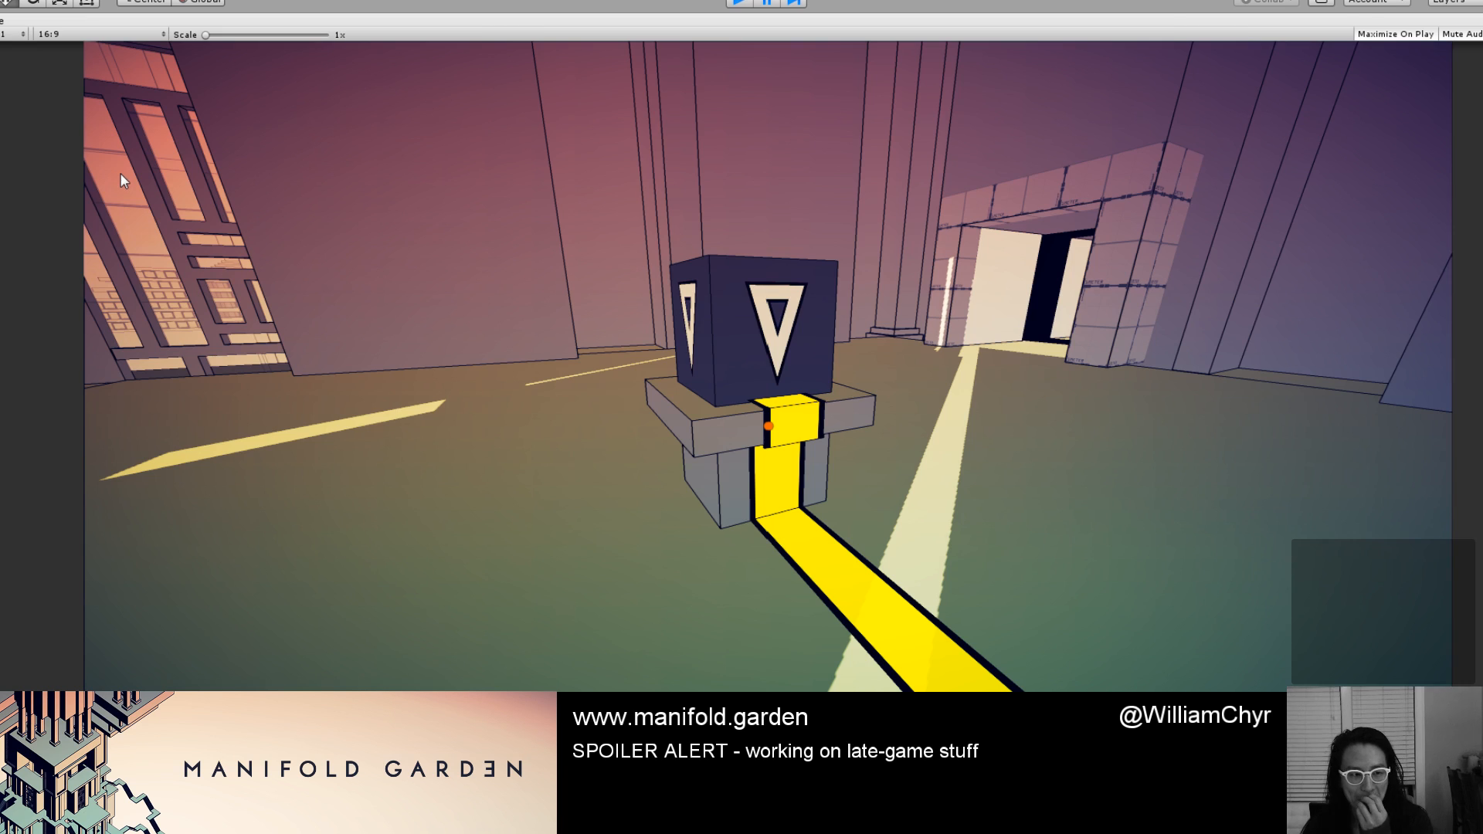
End the play test, select and frame Portal_w044, and do the same with the dark cube on its pedestal.
key(ctrl+p)
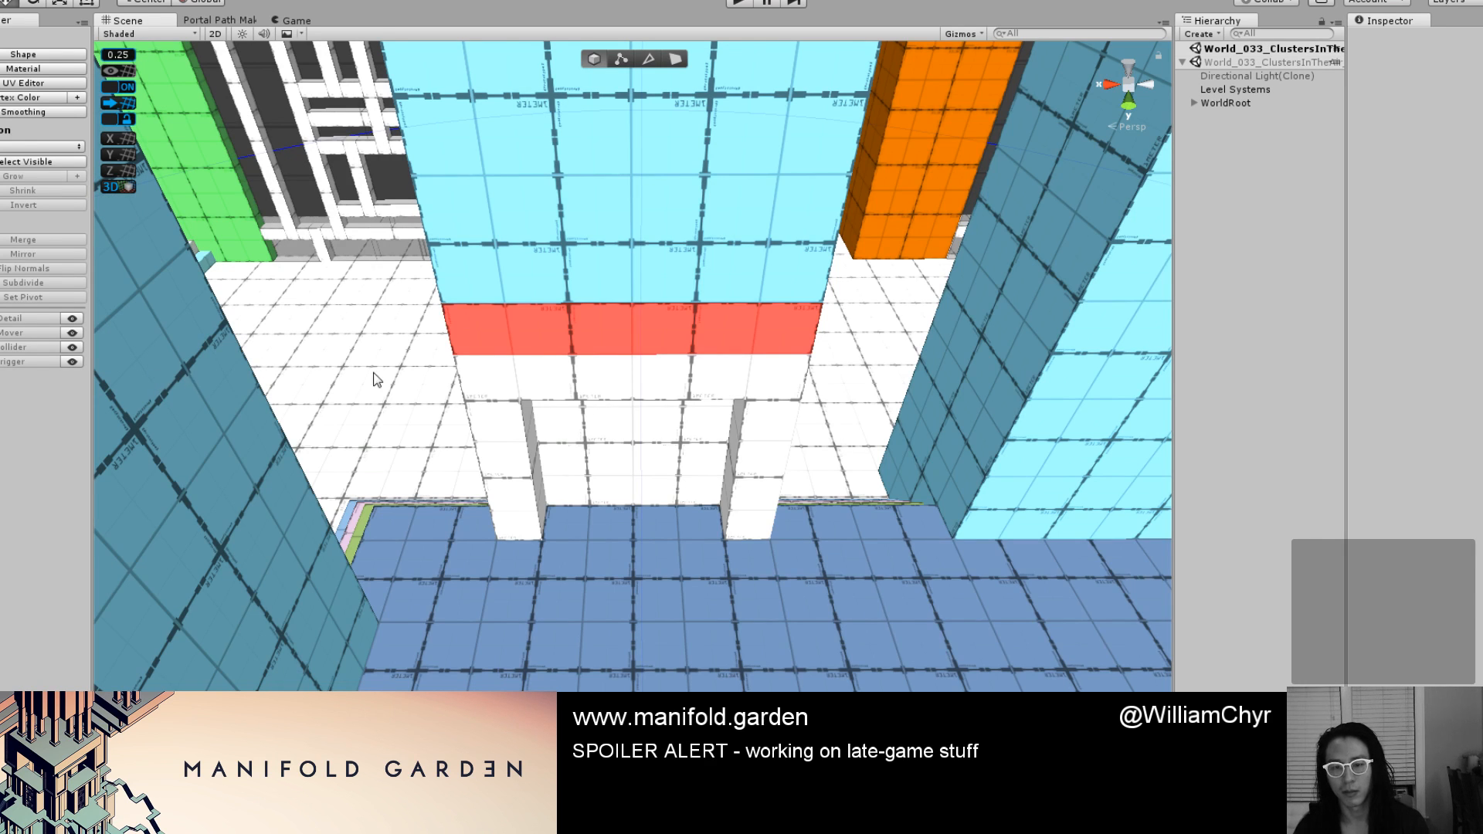
click(495, 417)
key(f)
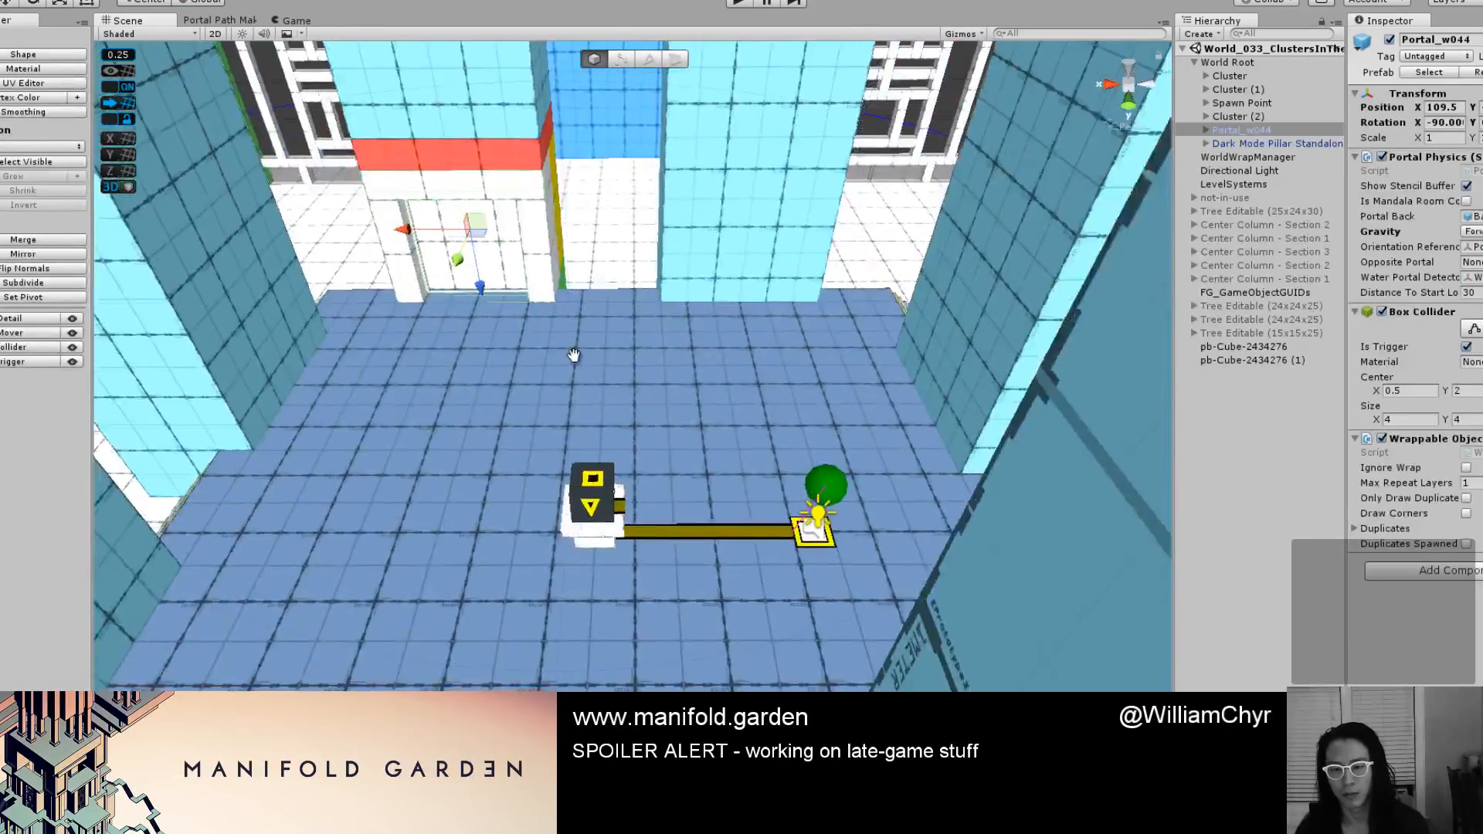
click(598, 523)
key(f)
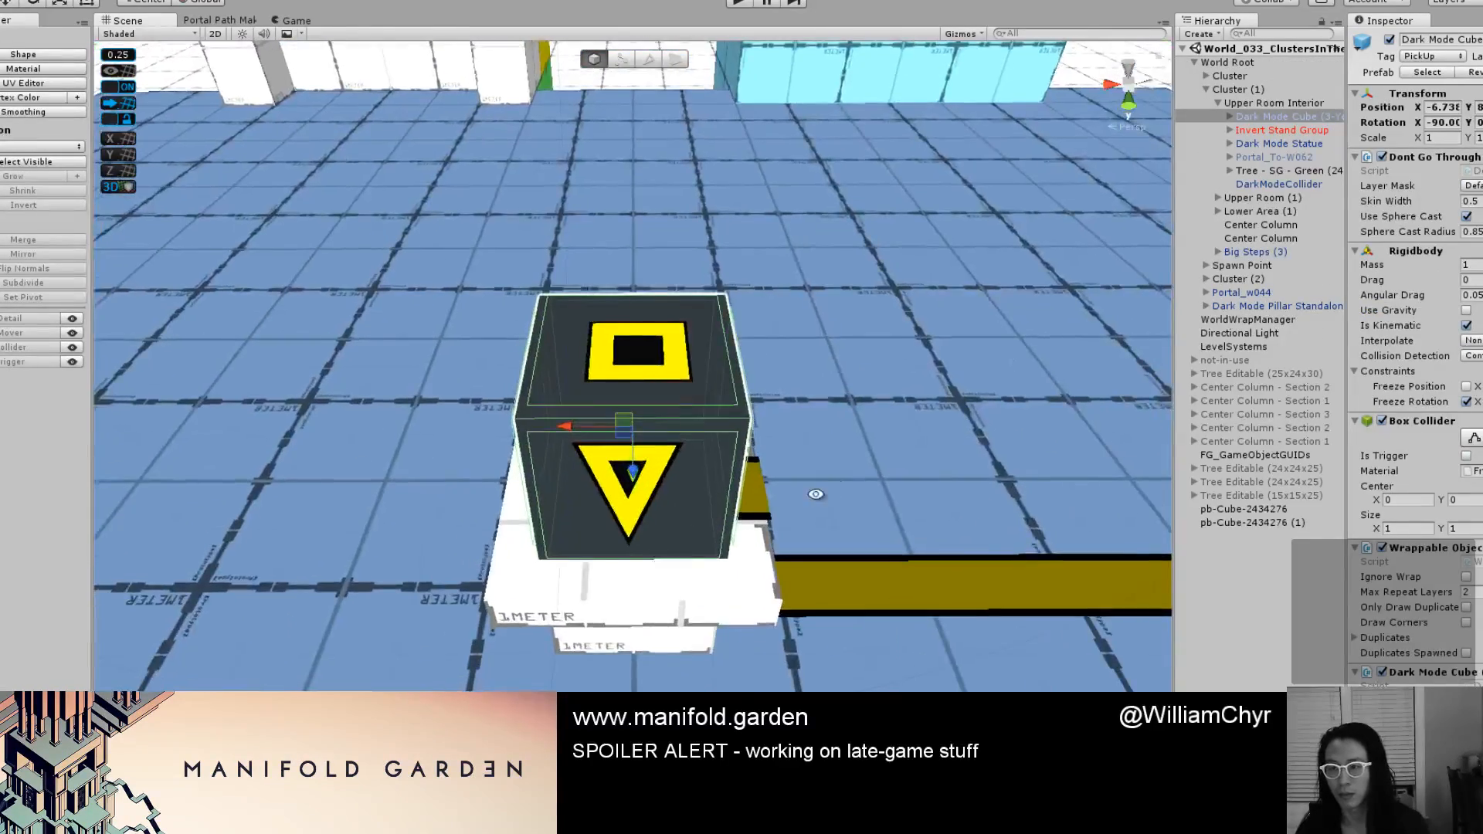
Examine the Dark Mode Cube's component settings, including its Rigidbody, collider and dark mode script.
scroll(902, 489, down, 4)
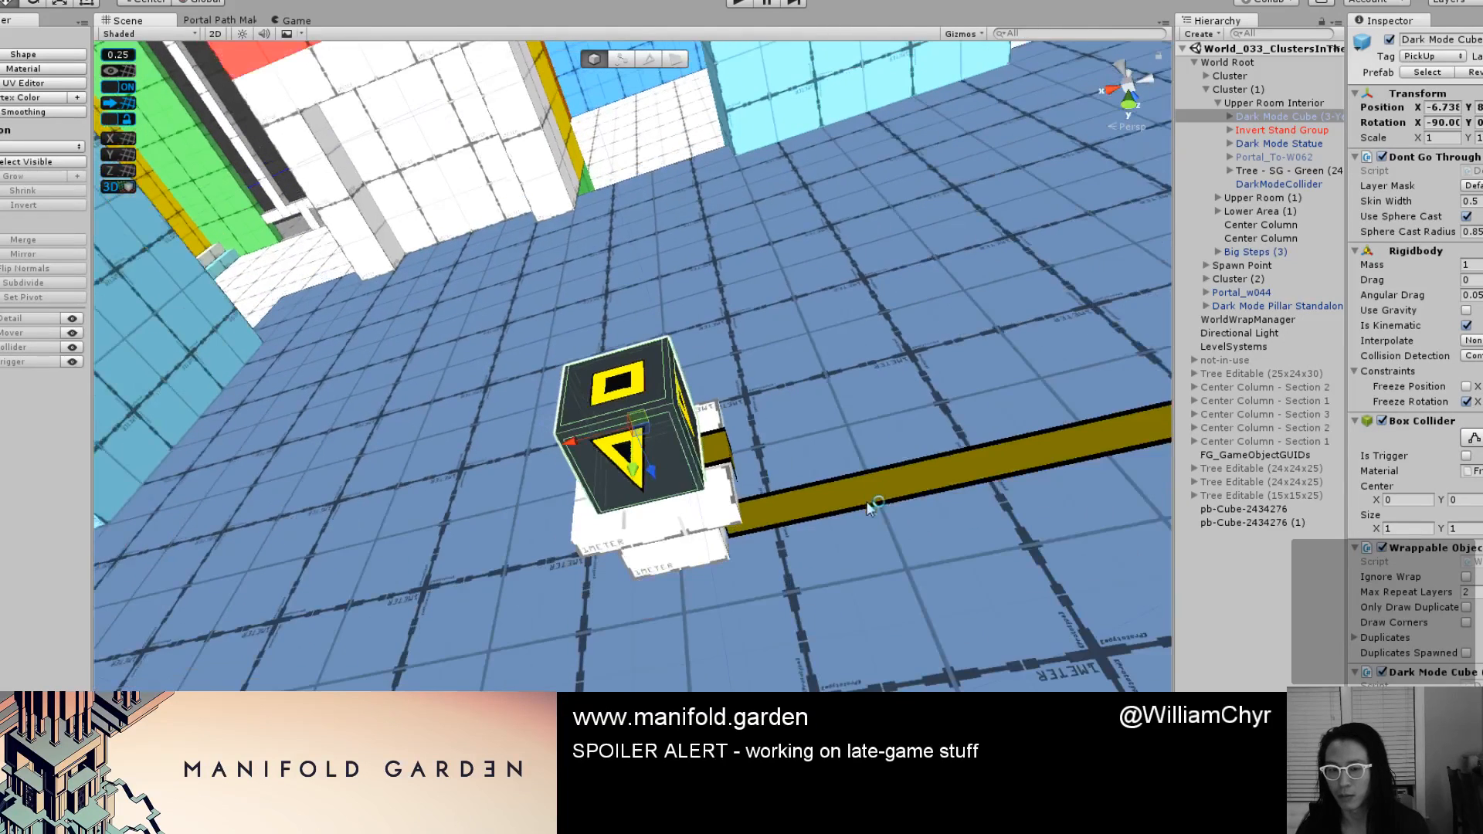
scroll(1428, 247, down, 5)
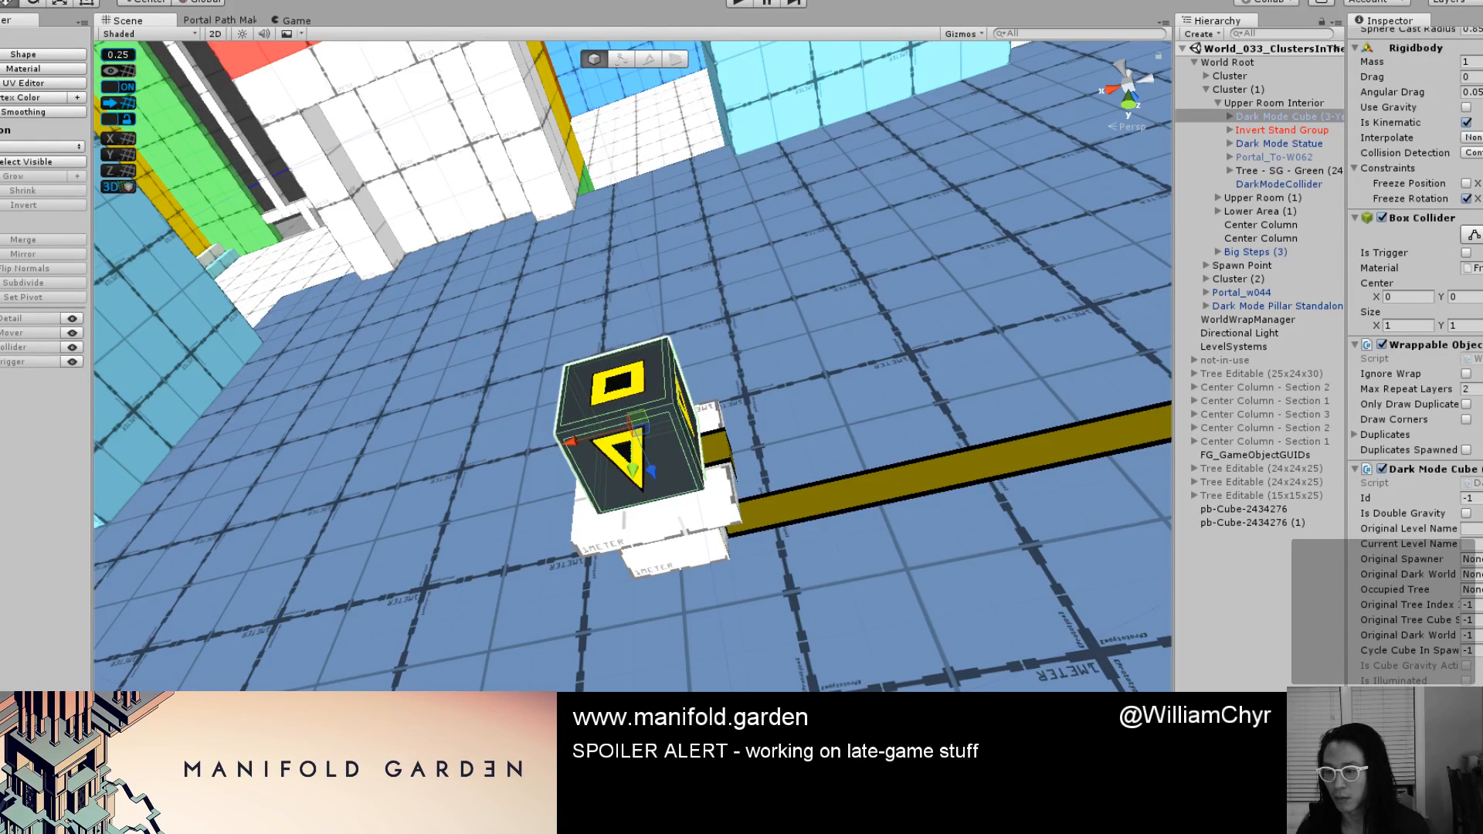
scroll(1414, 357, down, 1)
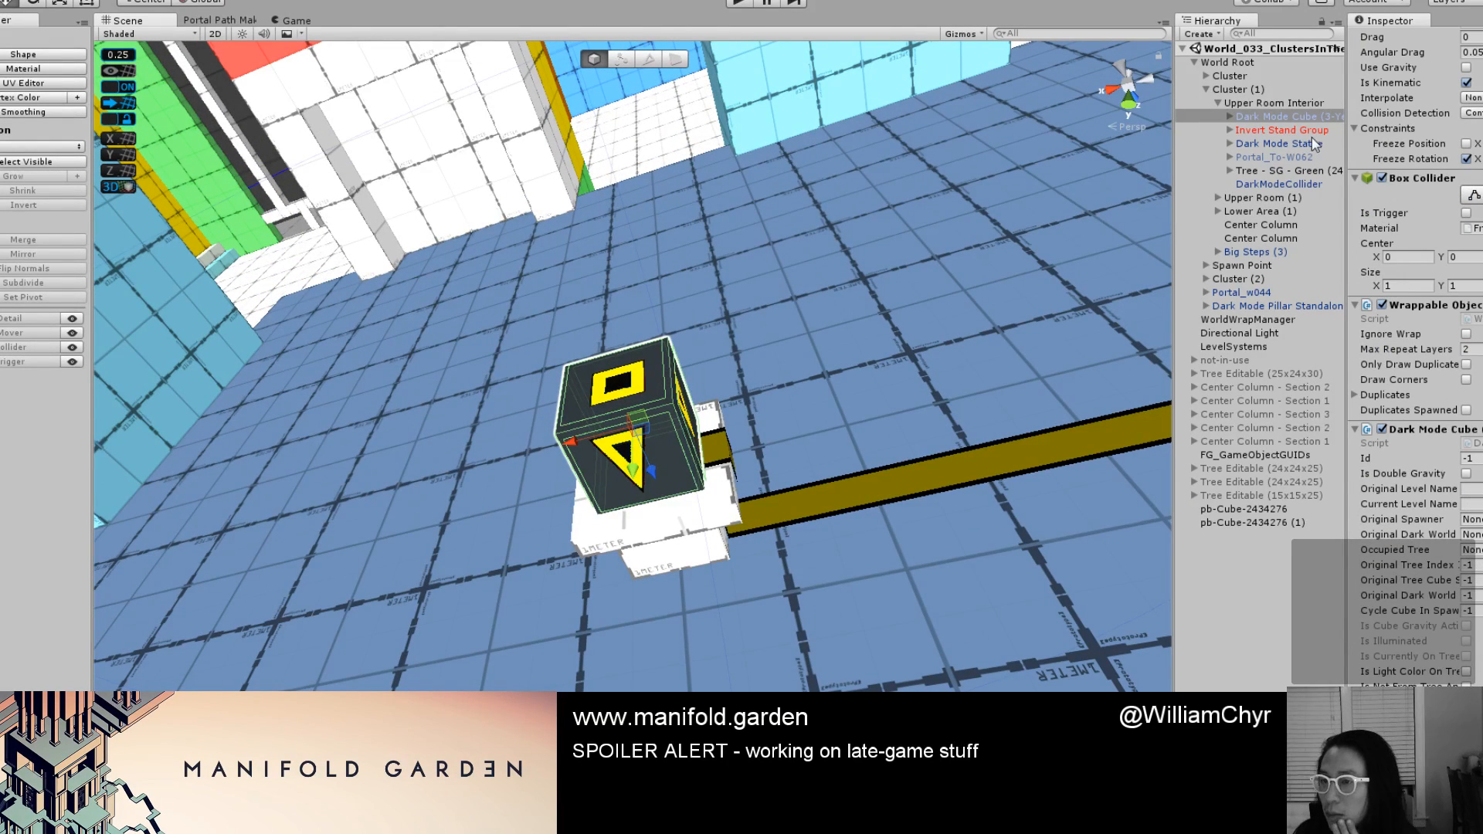
click(1306, 131)
key(Up)
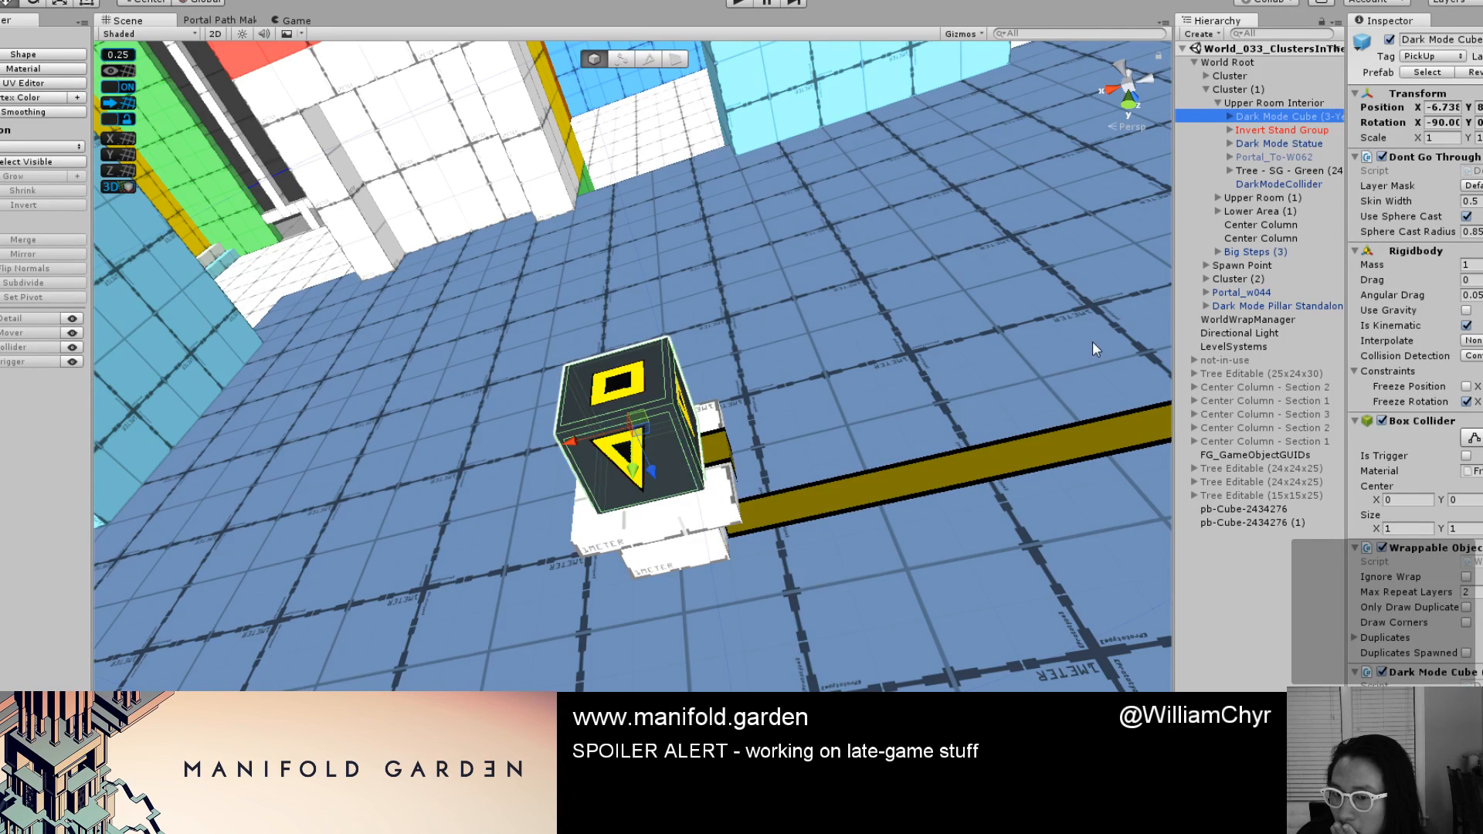
Expand the Dark Mode Statue, select its Dark Mode Origin Controller and widen the Hierarchy to fit the full object names.
click(693, 513)
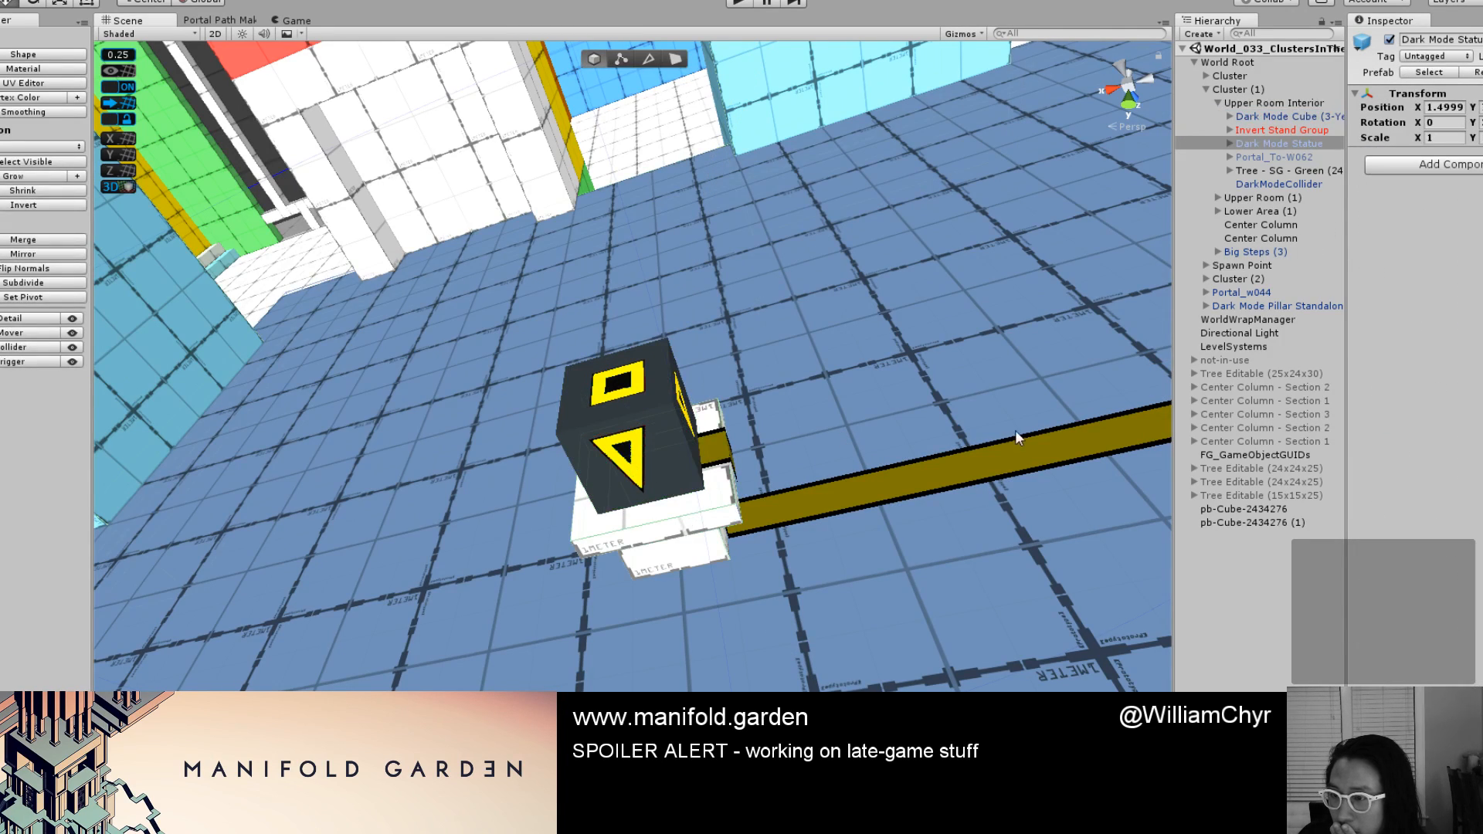
click(1229, 144)
click(1263, 169)
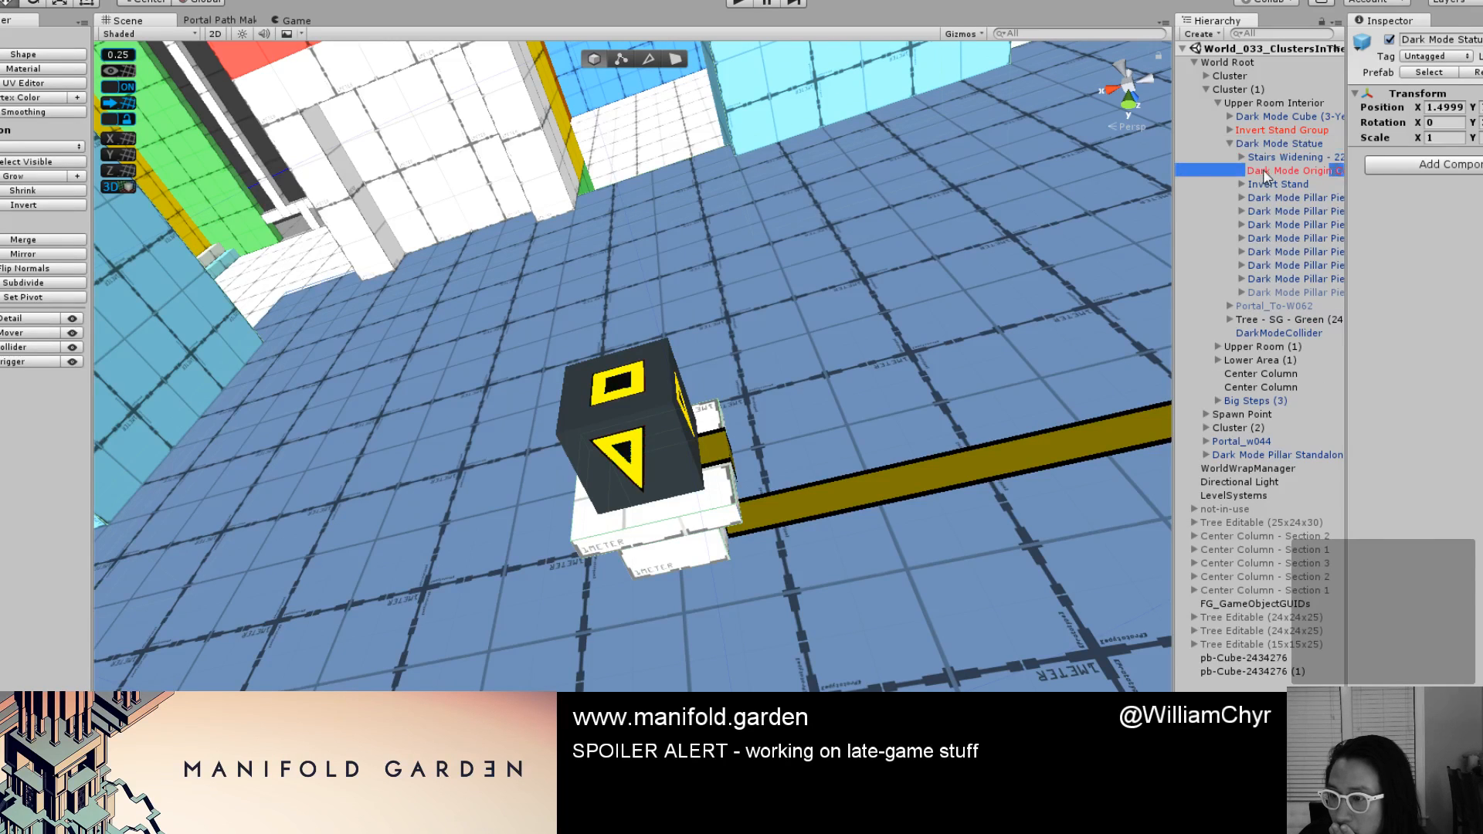
click(1143, 197)
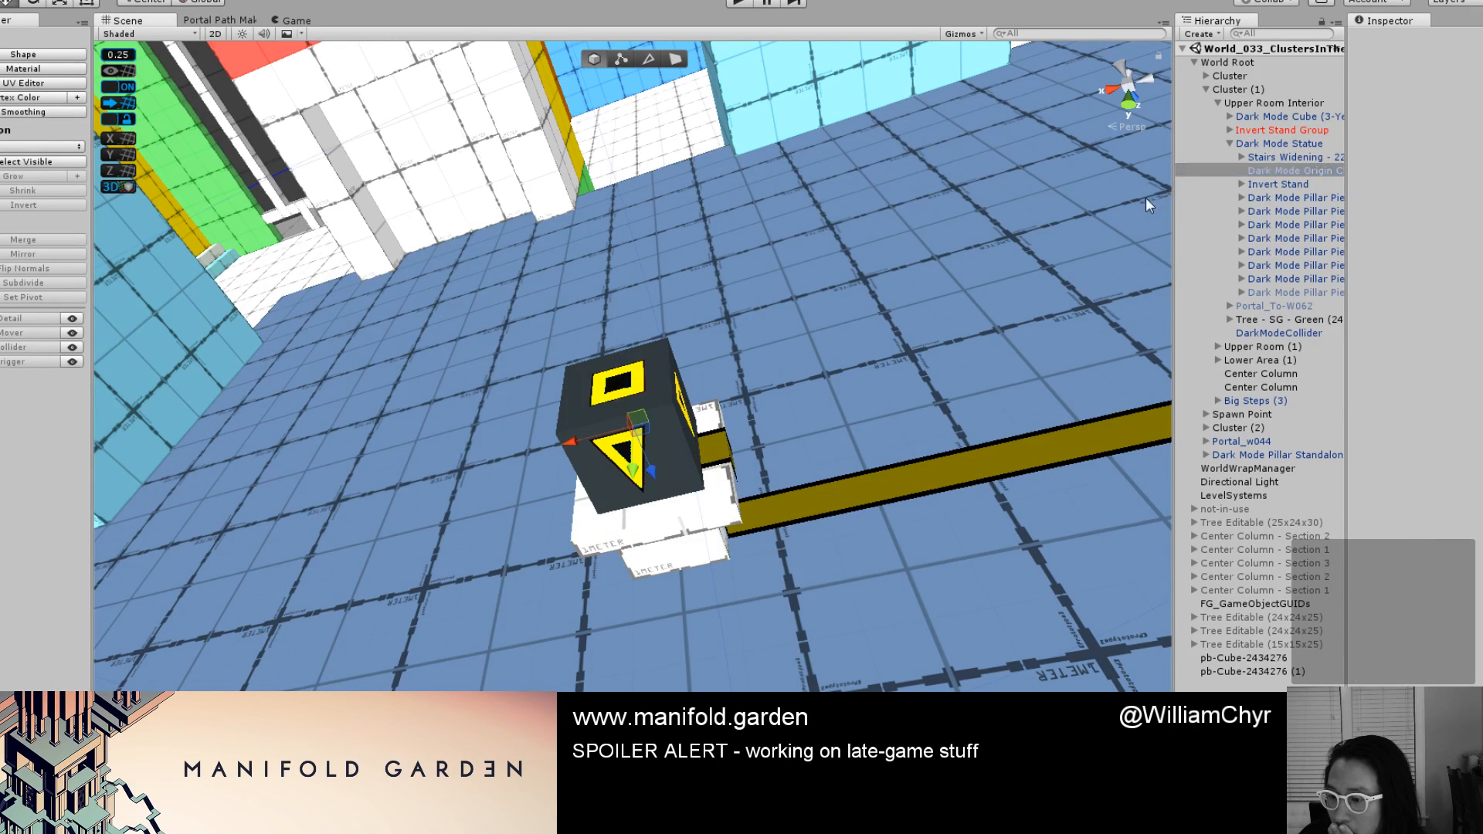
click(1287, 168)
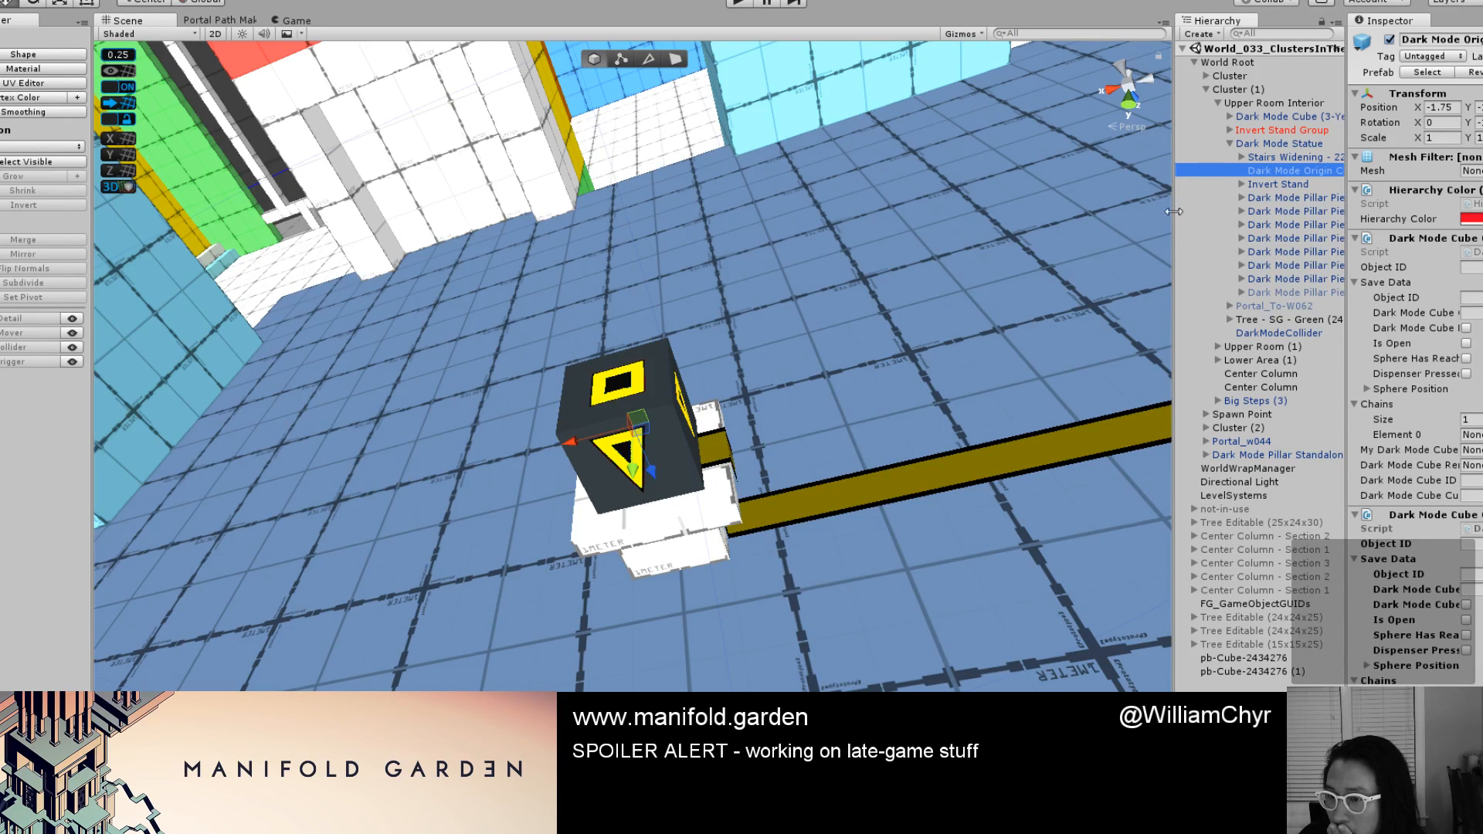
drag(1173, 211, 1042, 220)
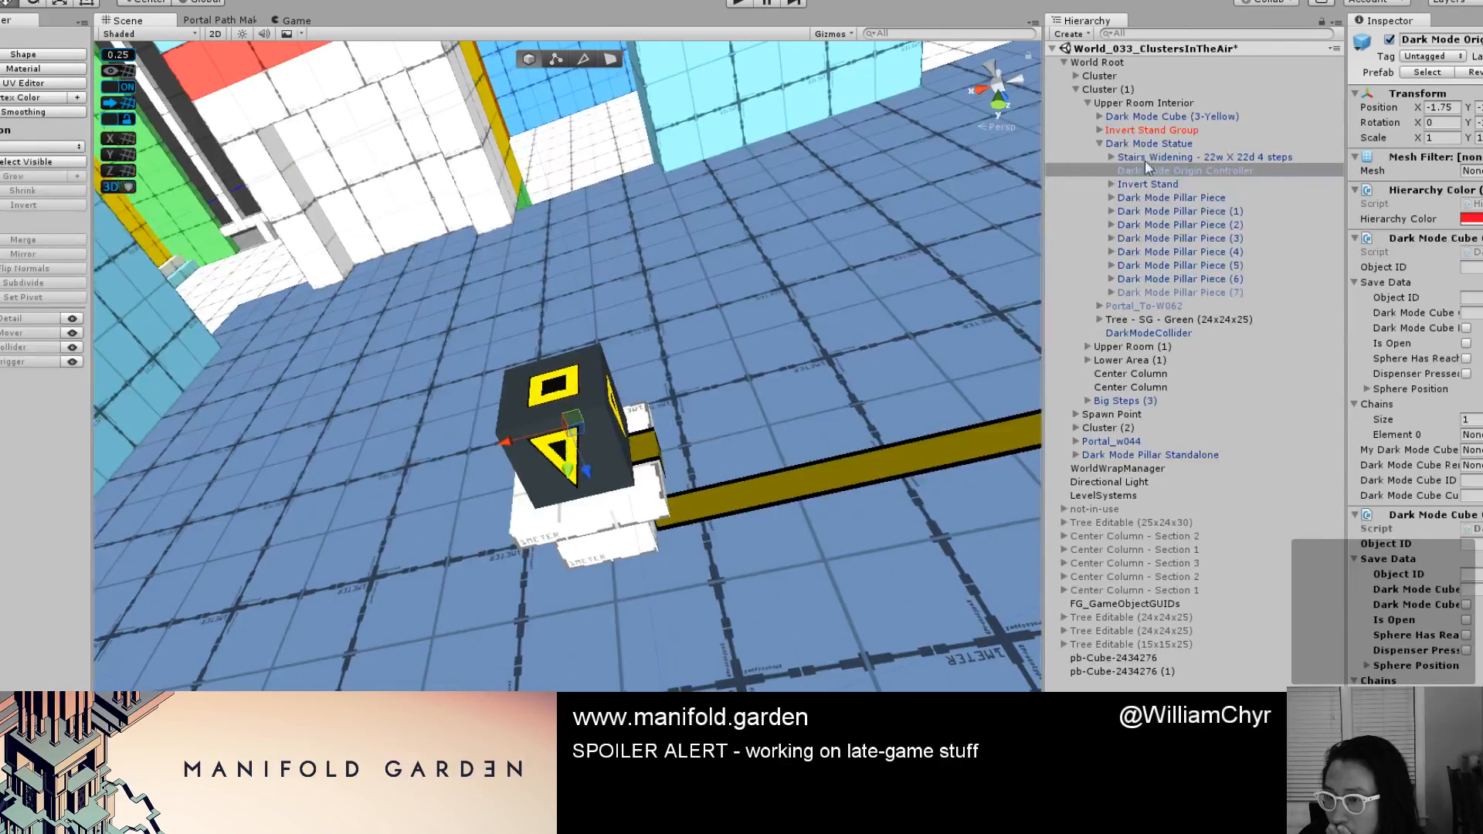
Reselect the Dark Mode Origin Controller, locate the dark cube it references, and inspect Dark Mode Cube (3-Yellow)'s components.
drag(1151, 129, 1400, 294)
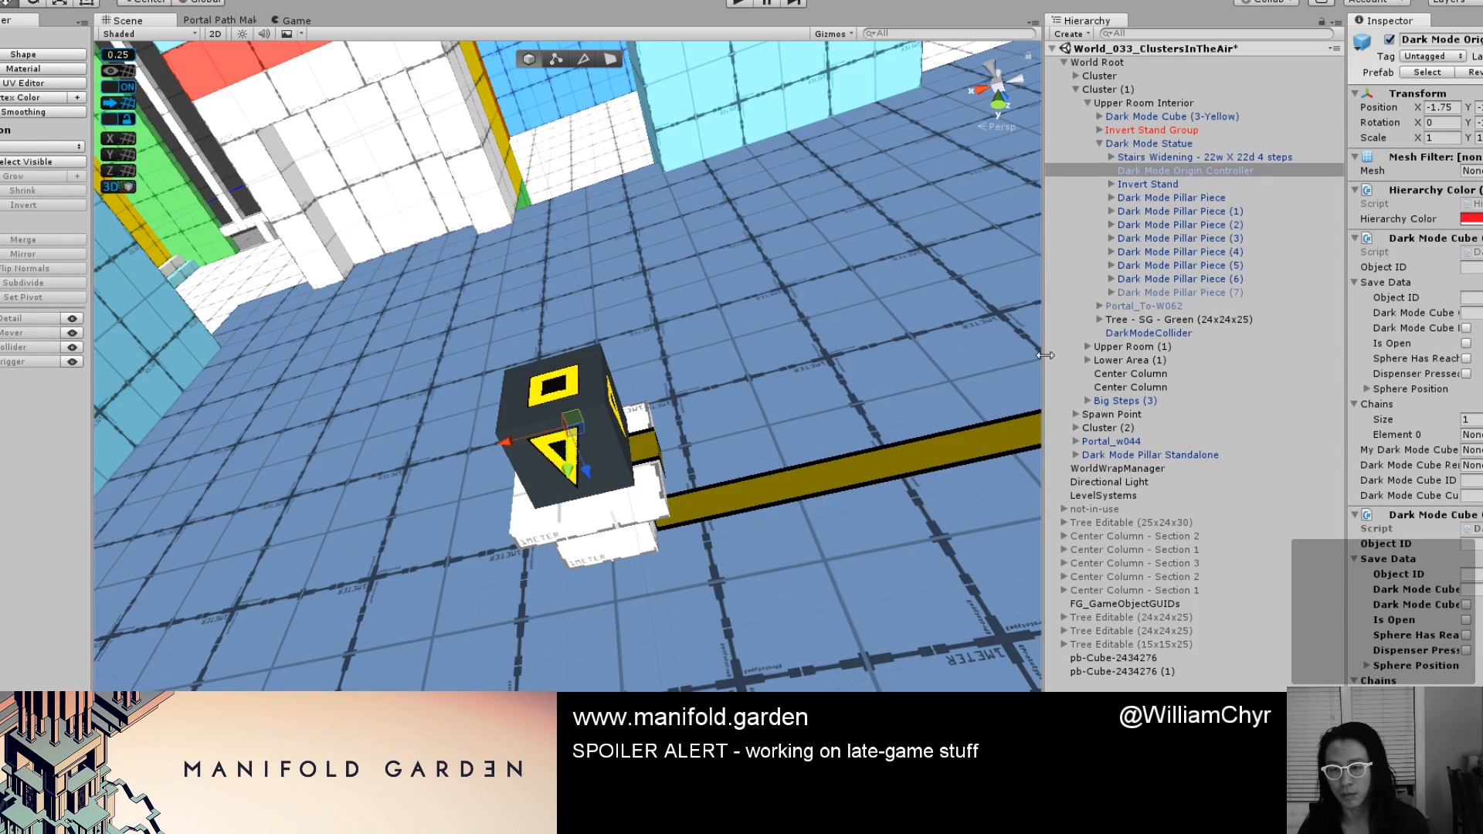
key(alt+Tab)
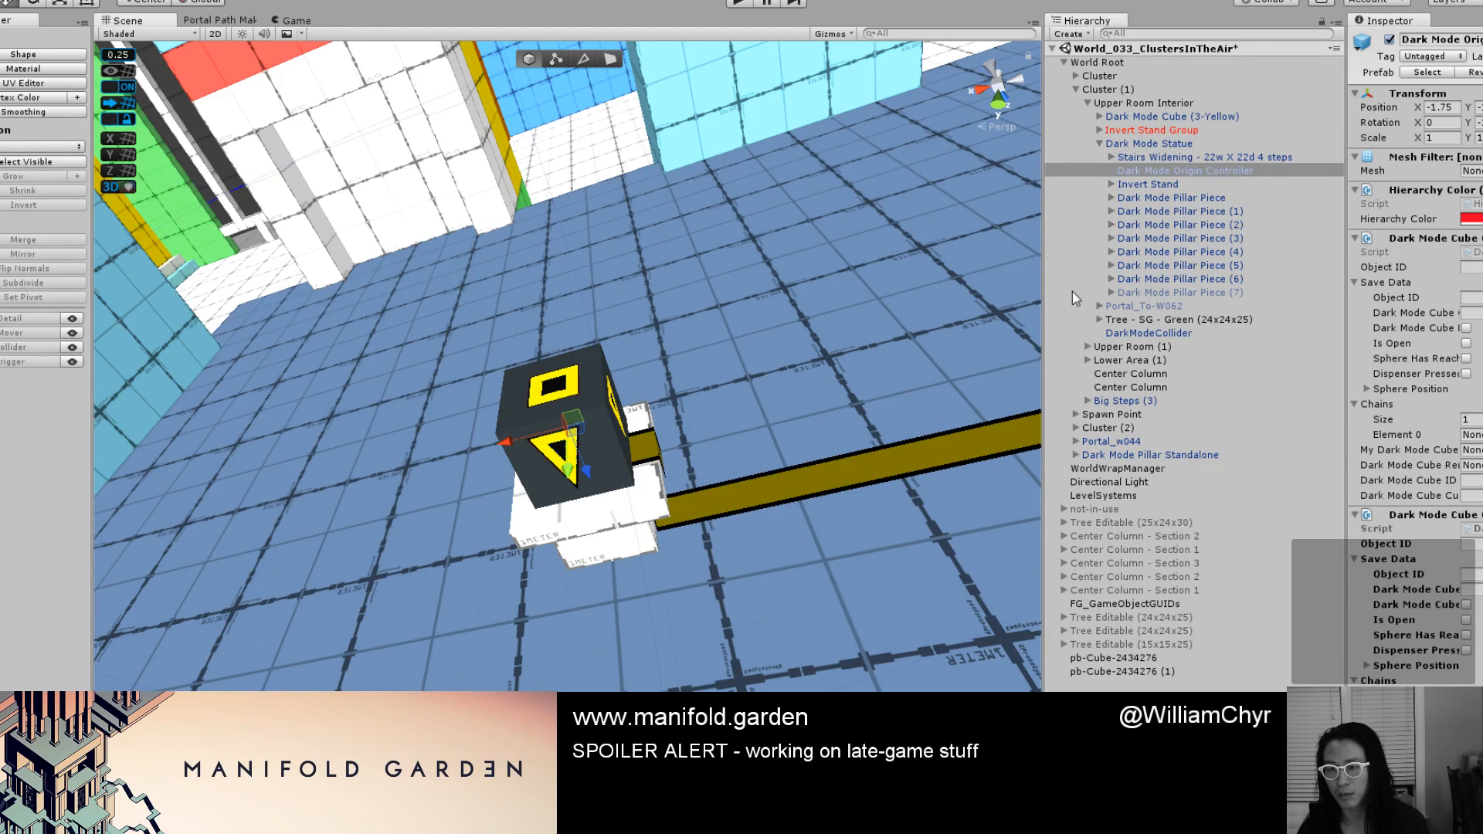
click(1149, 143)
click(1151, 184)
click(1154, 172)
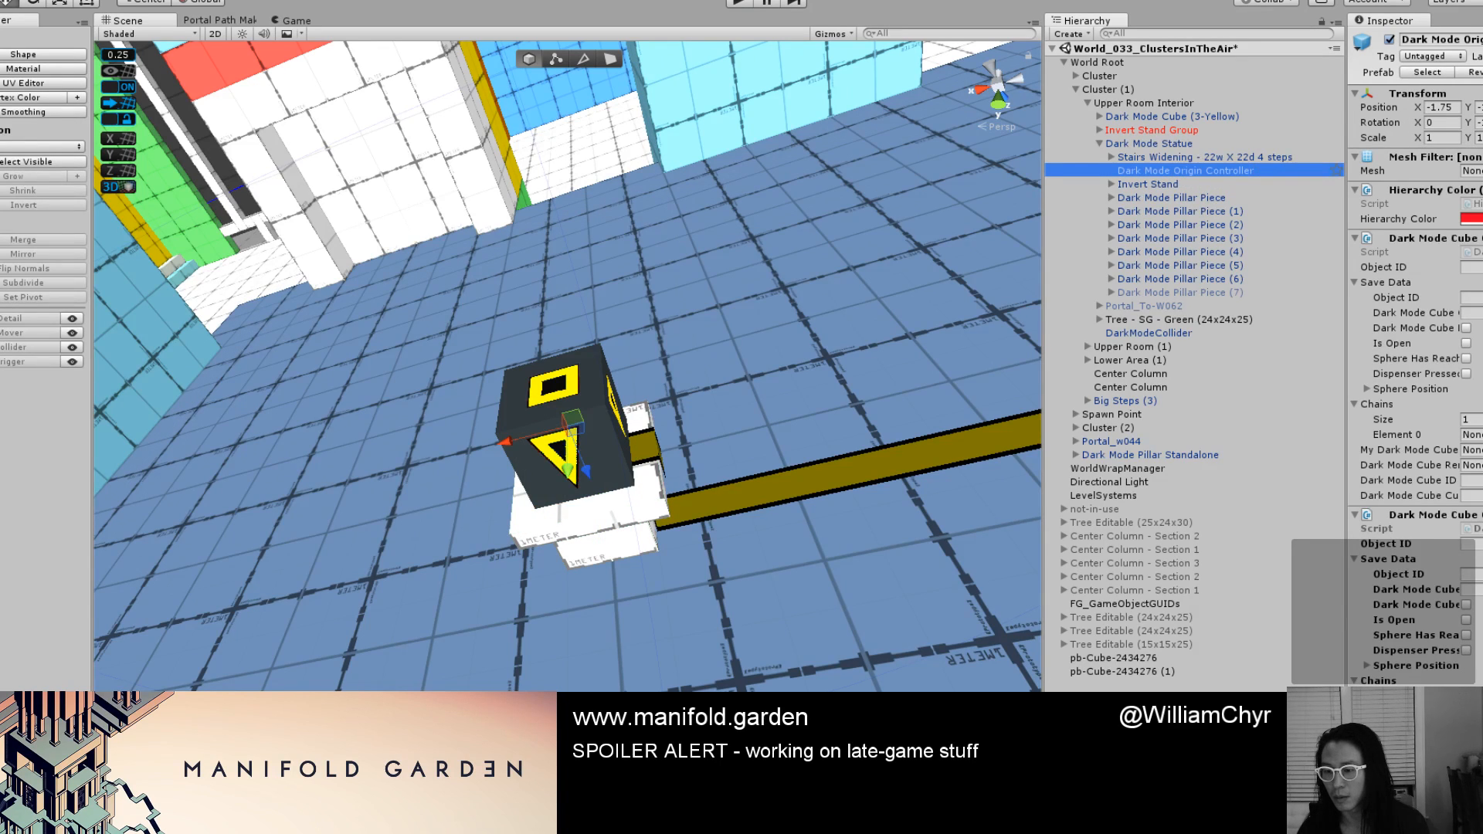
click(1475, 726)
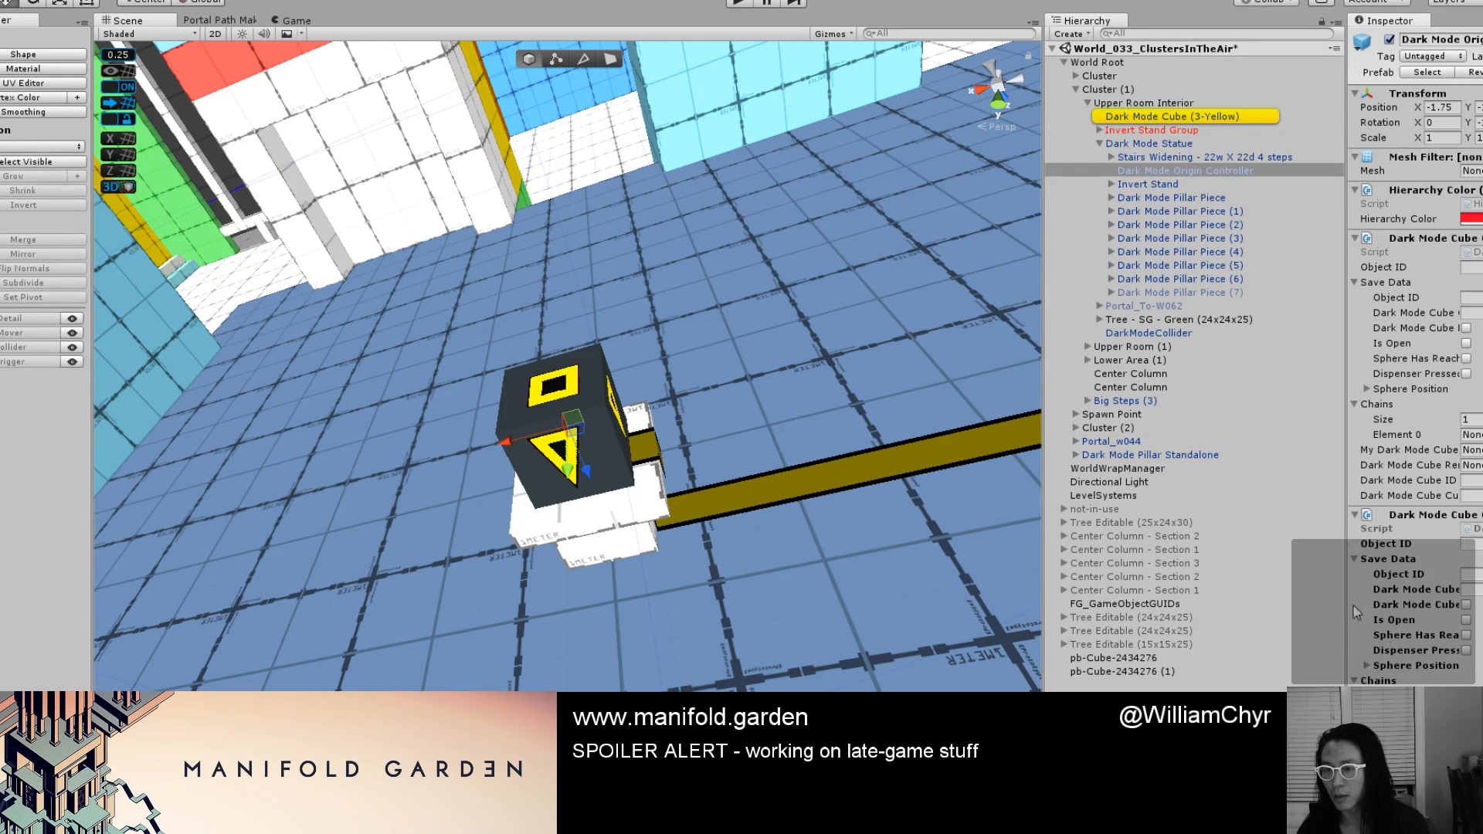
click(1231, 125)
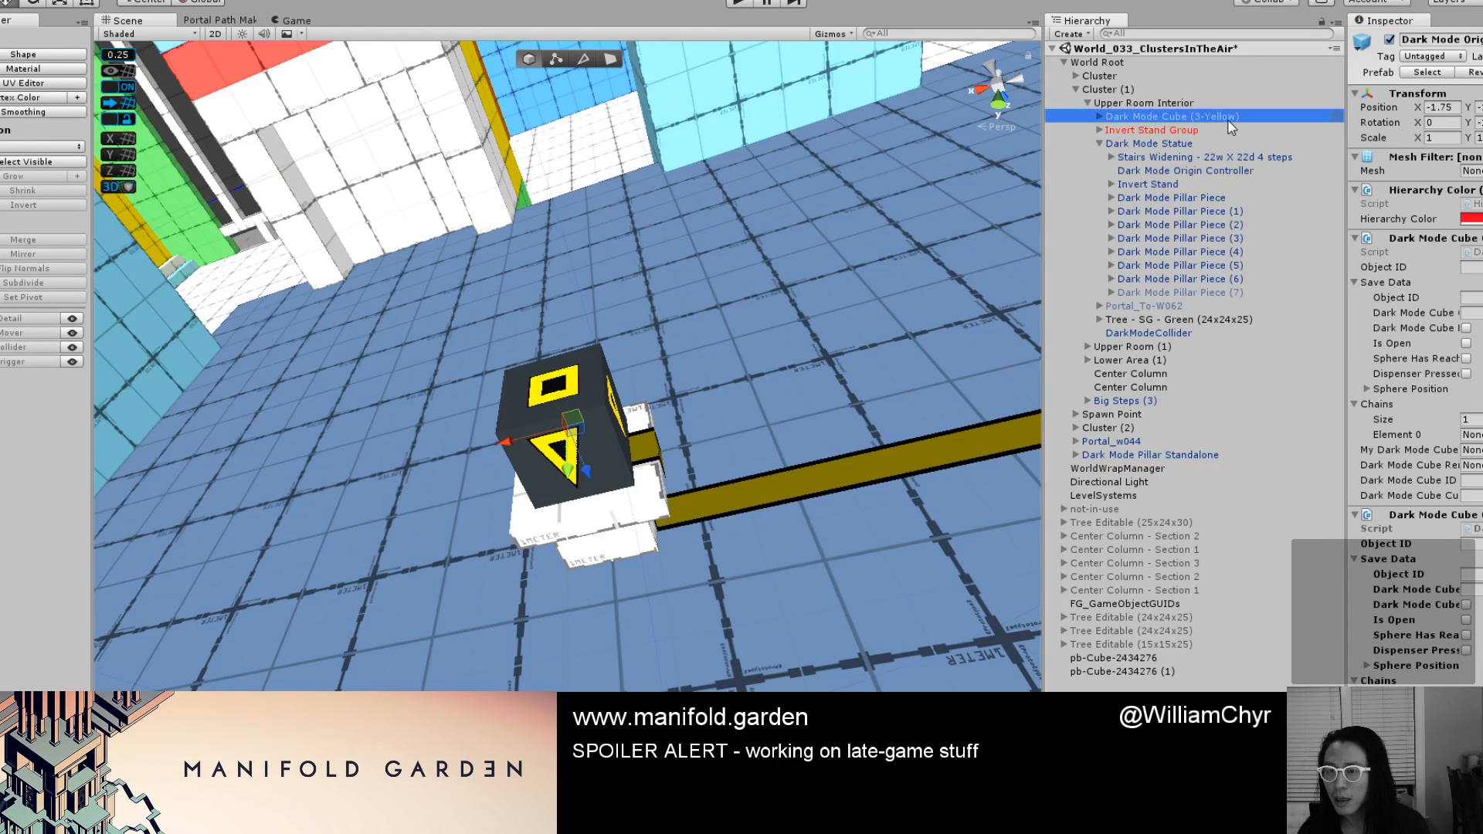
scroll(1449, 591, down, 5)
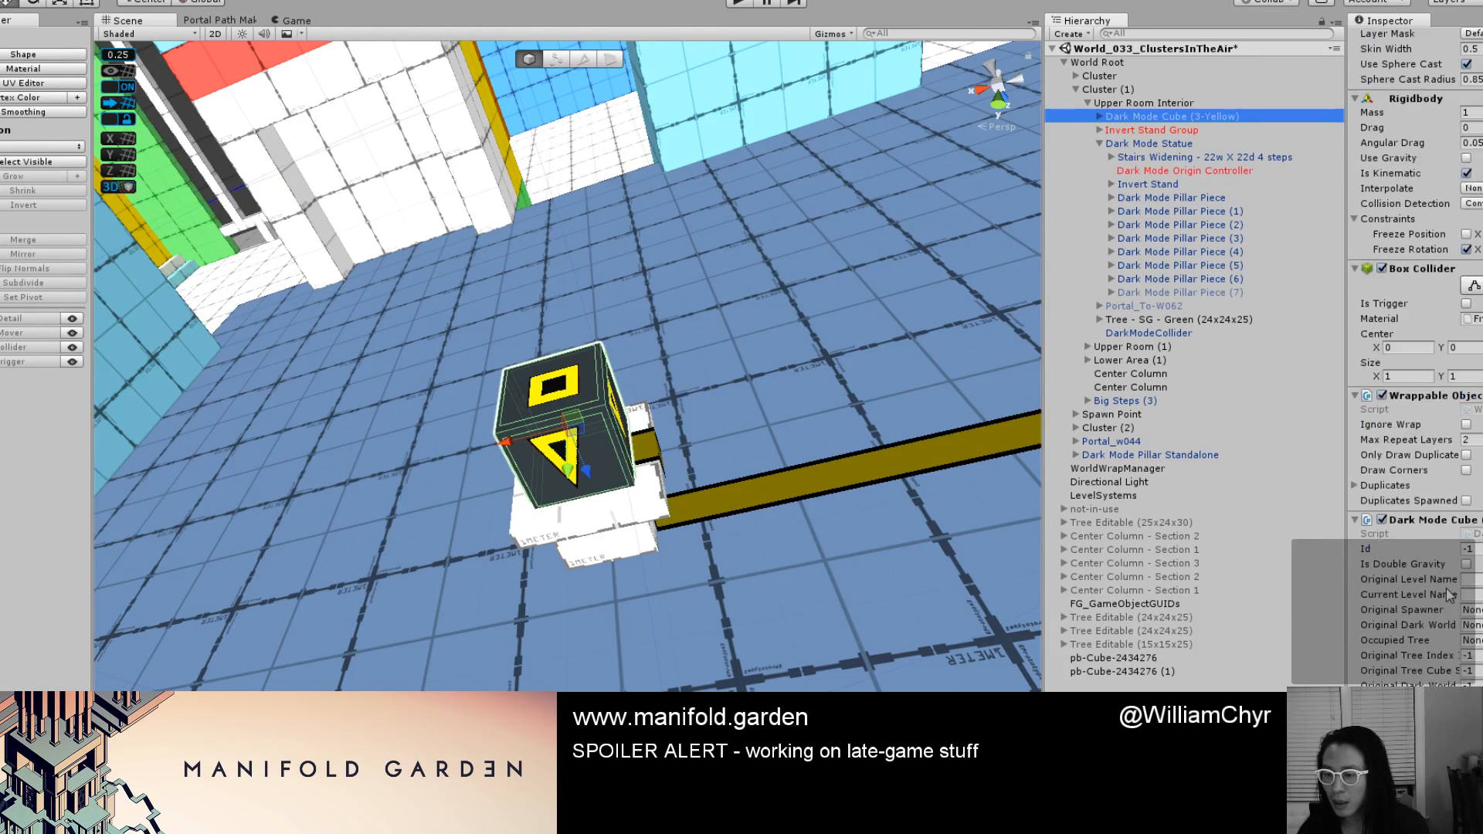
Return to the Dark Mode Origin Controller and widen the Inspector to show more of its component fields.
click(1225, 172)
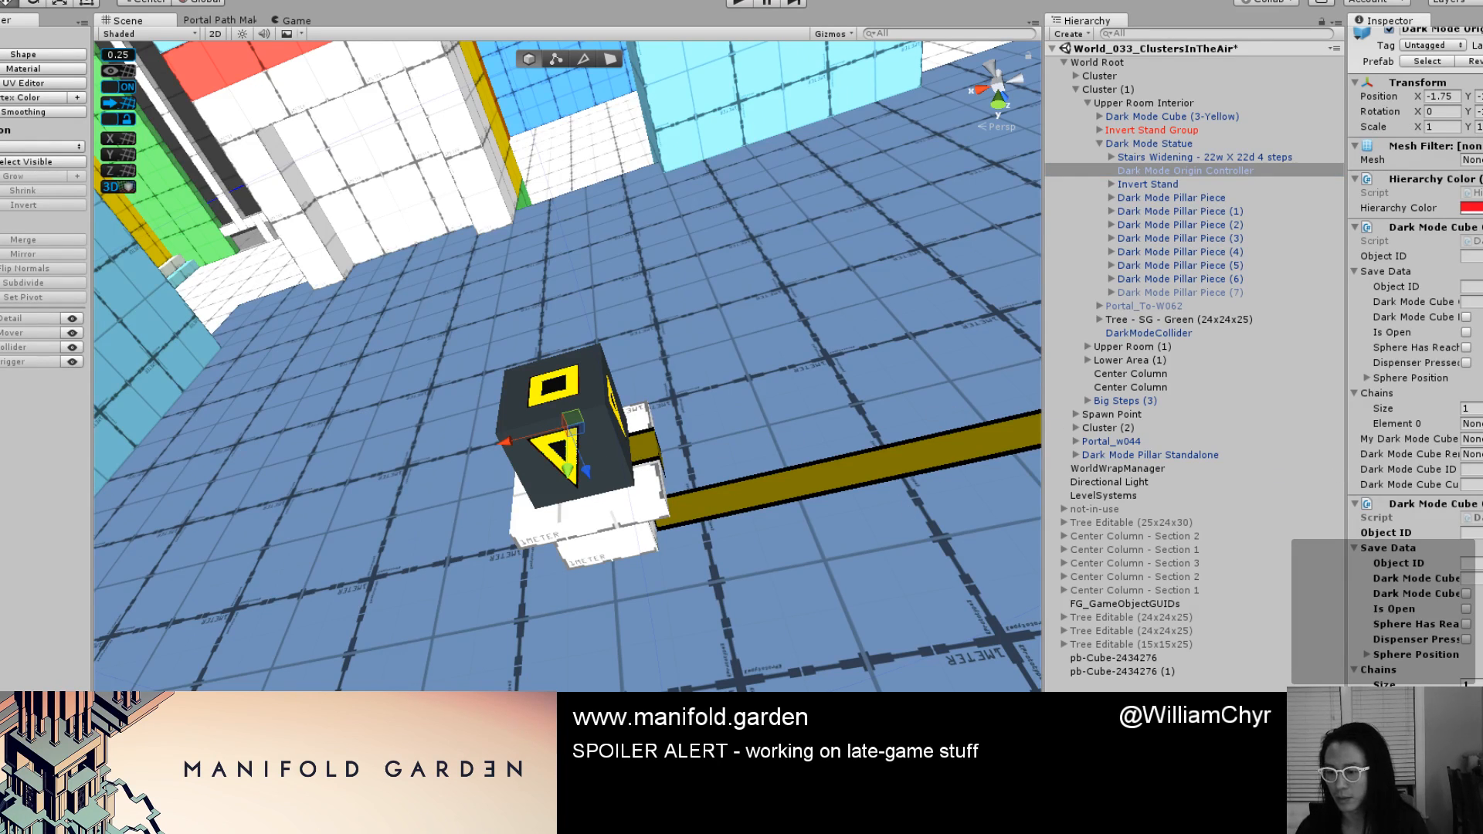
key(Escape)
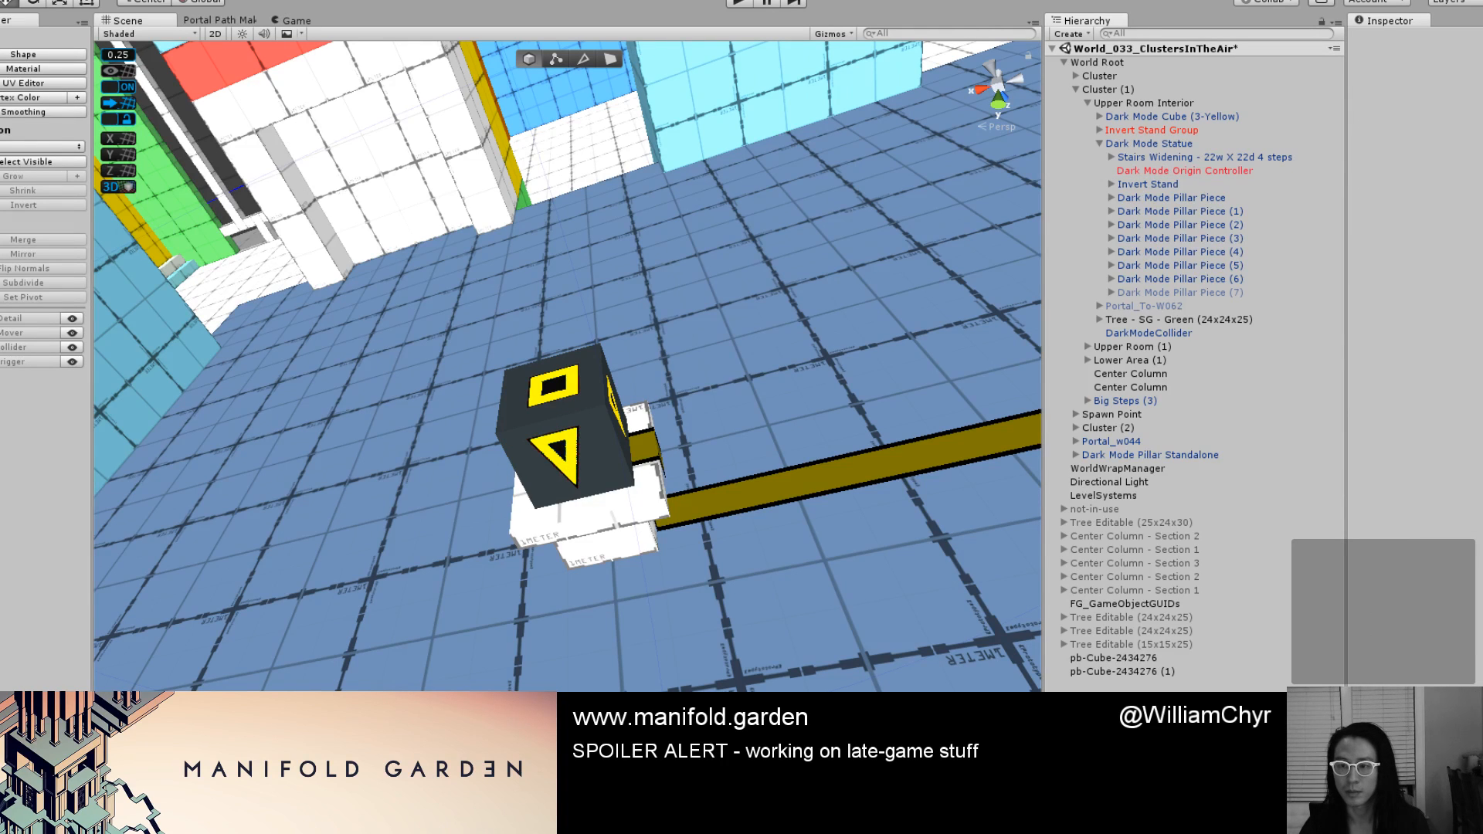
scroll(831, 531, down, 5)
click(1221, 176)
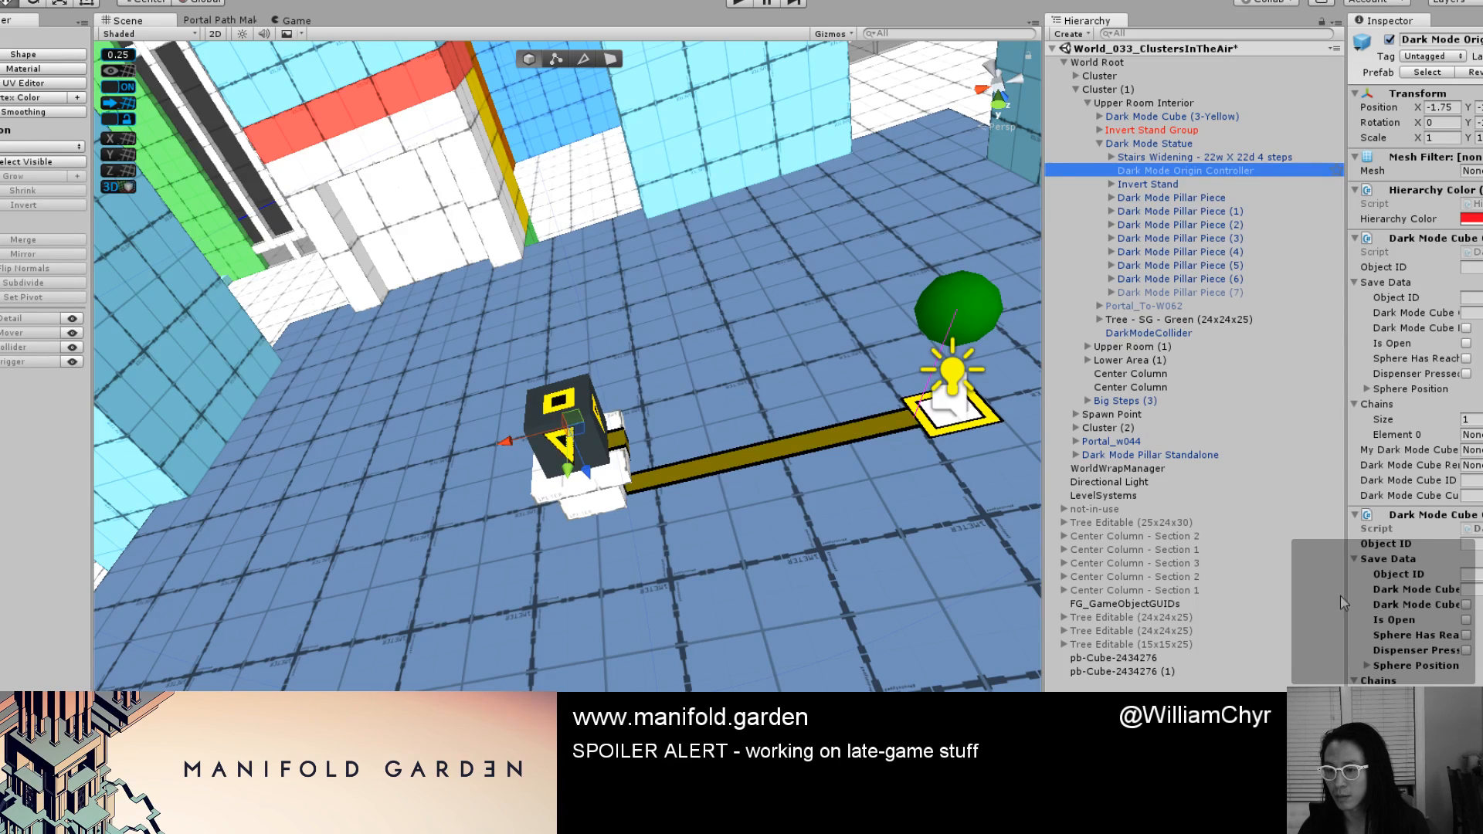
drag(1339, 600, 1239, 593)
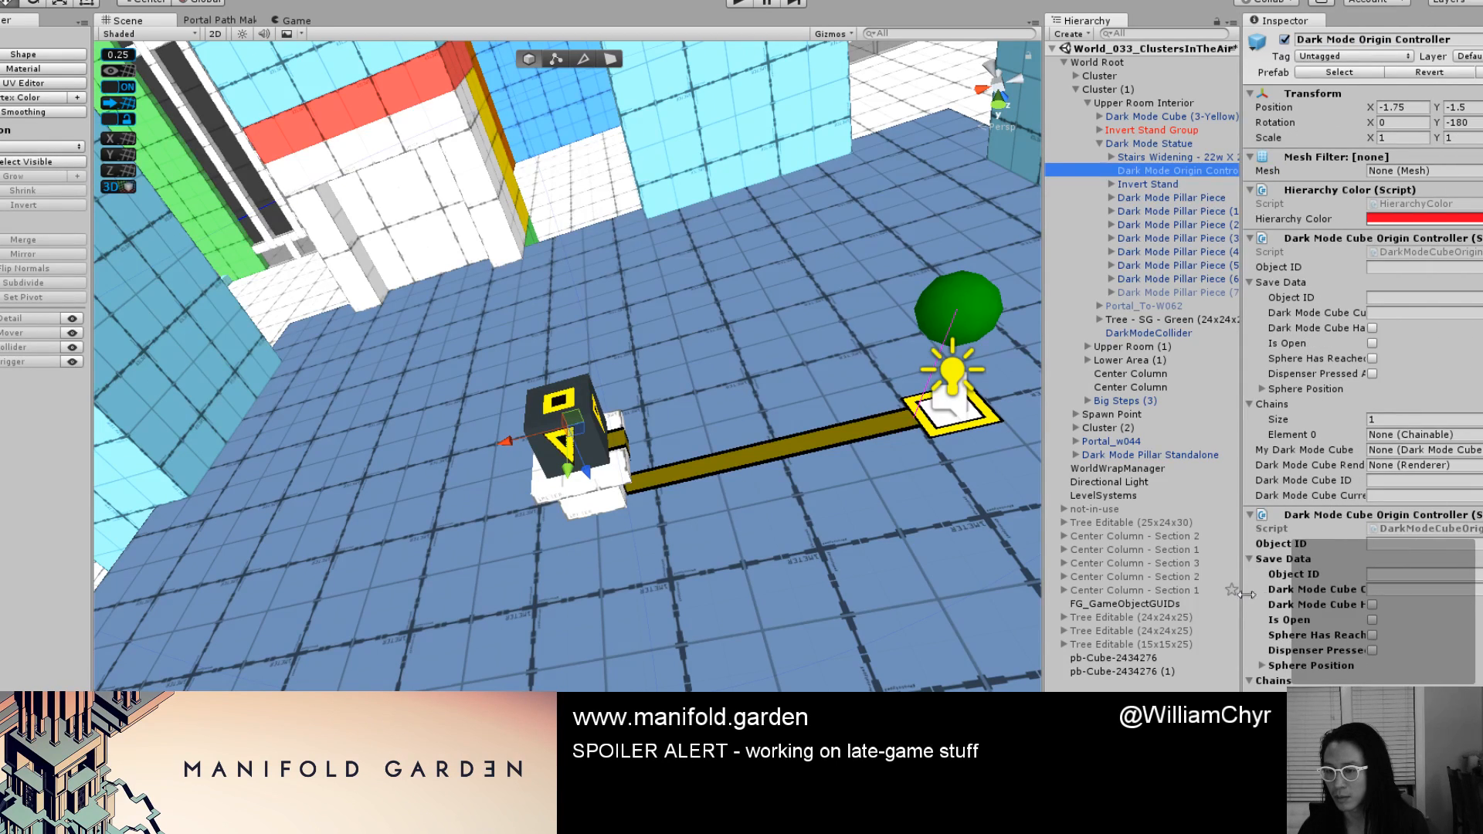
drag(1280, 597, 1308, 600)
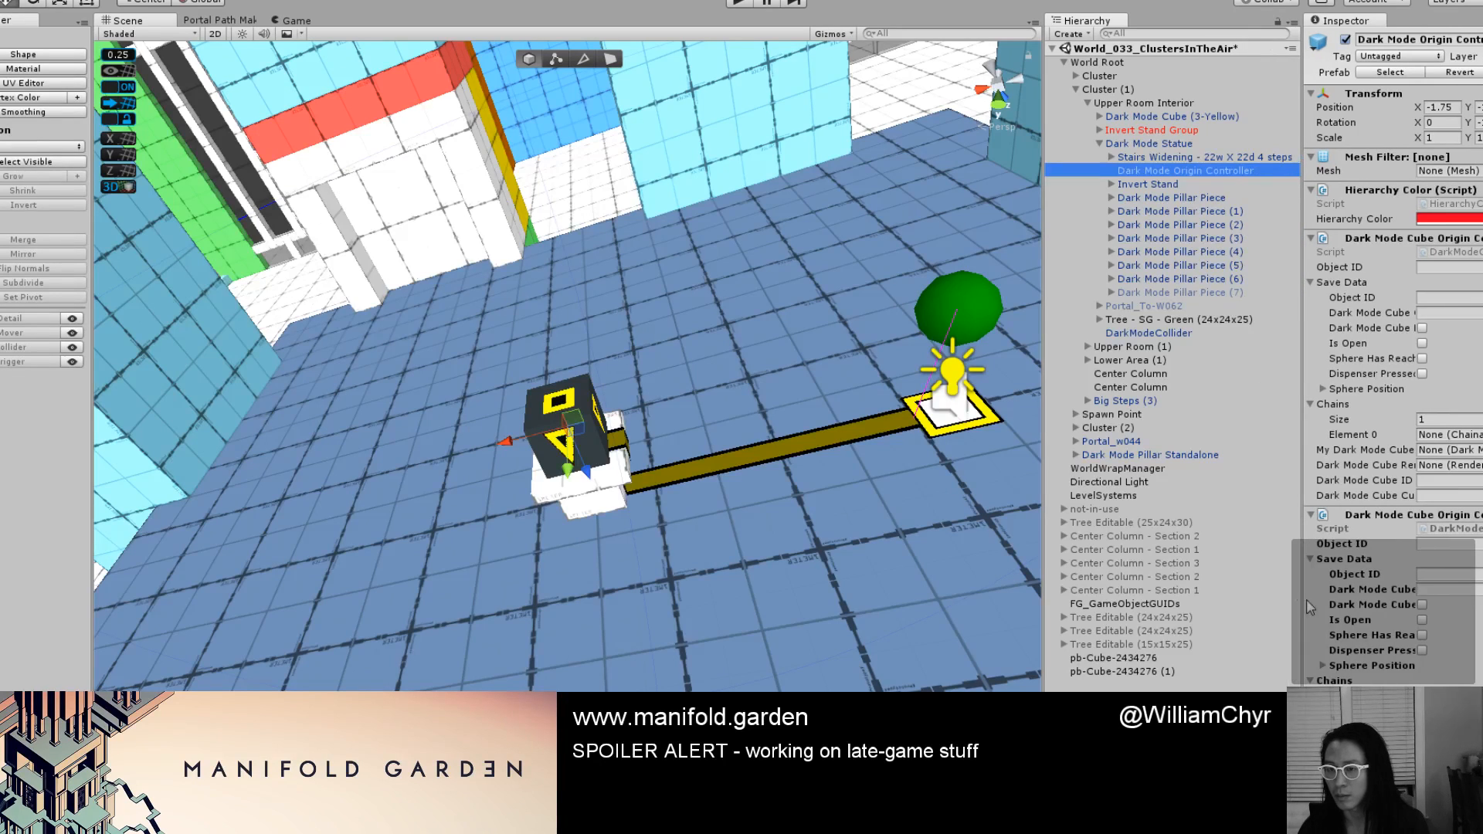
Select Dark Mode Cube (3-Yellow) and review its Rigidbody, Box Collider and Dark Mode Cube script values.
click(1213, 116)
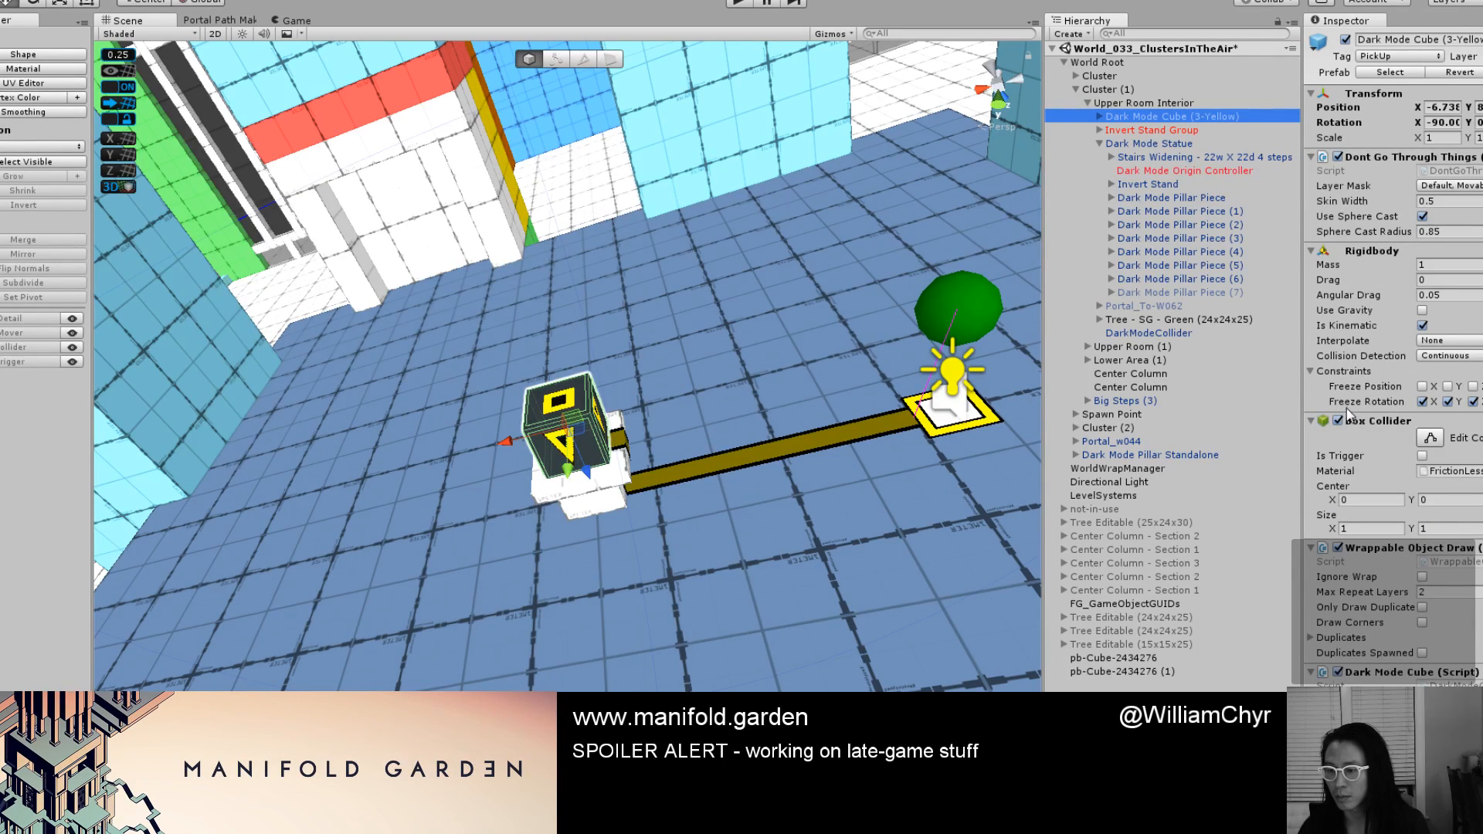
scroll(1347, 412, down, 6)
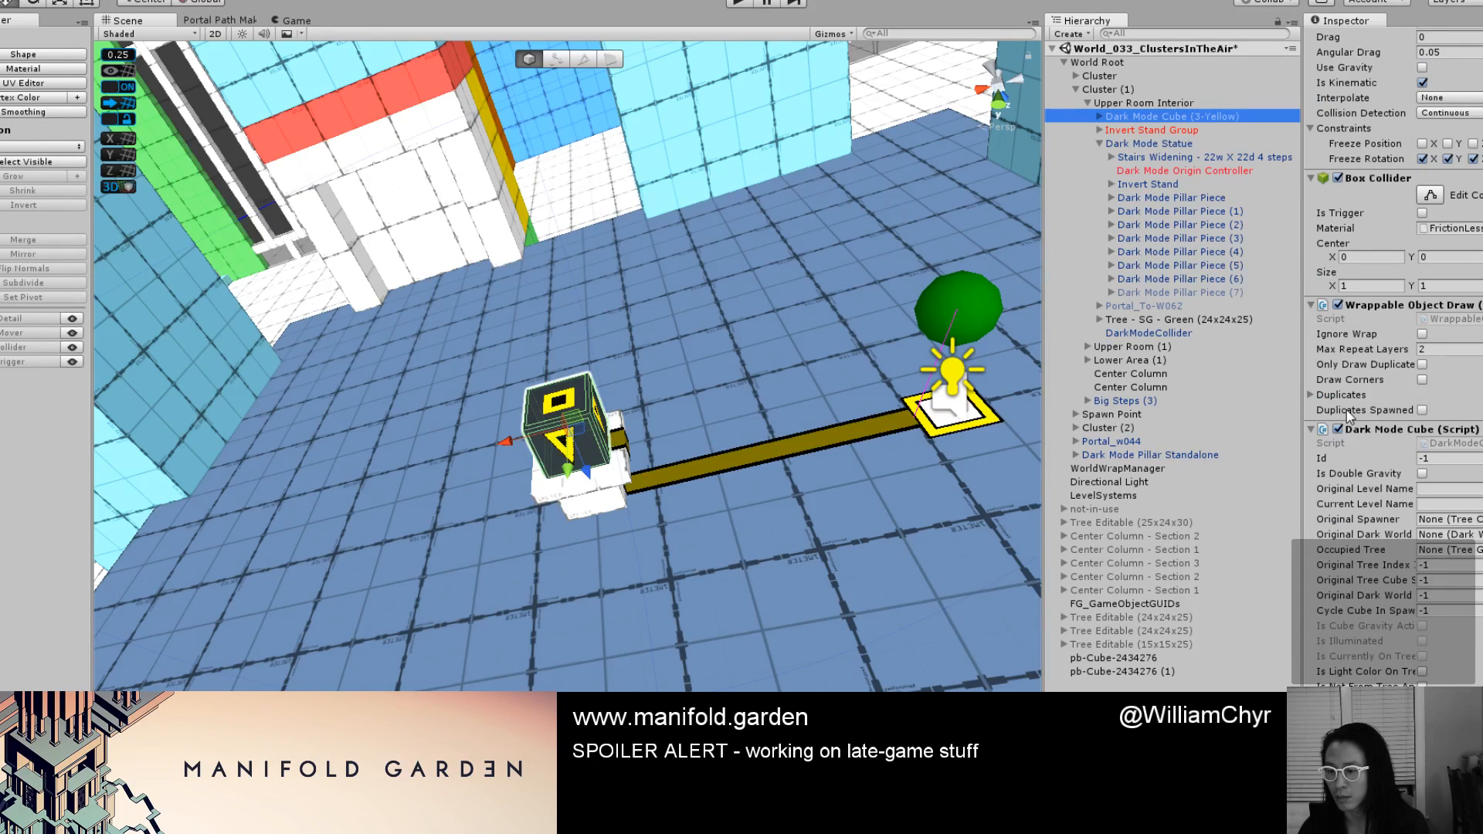
scroll(780, 433, down, 4)
alt+drag(781, 433, 805, 494)
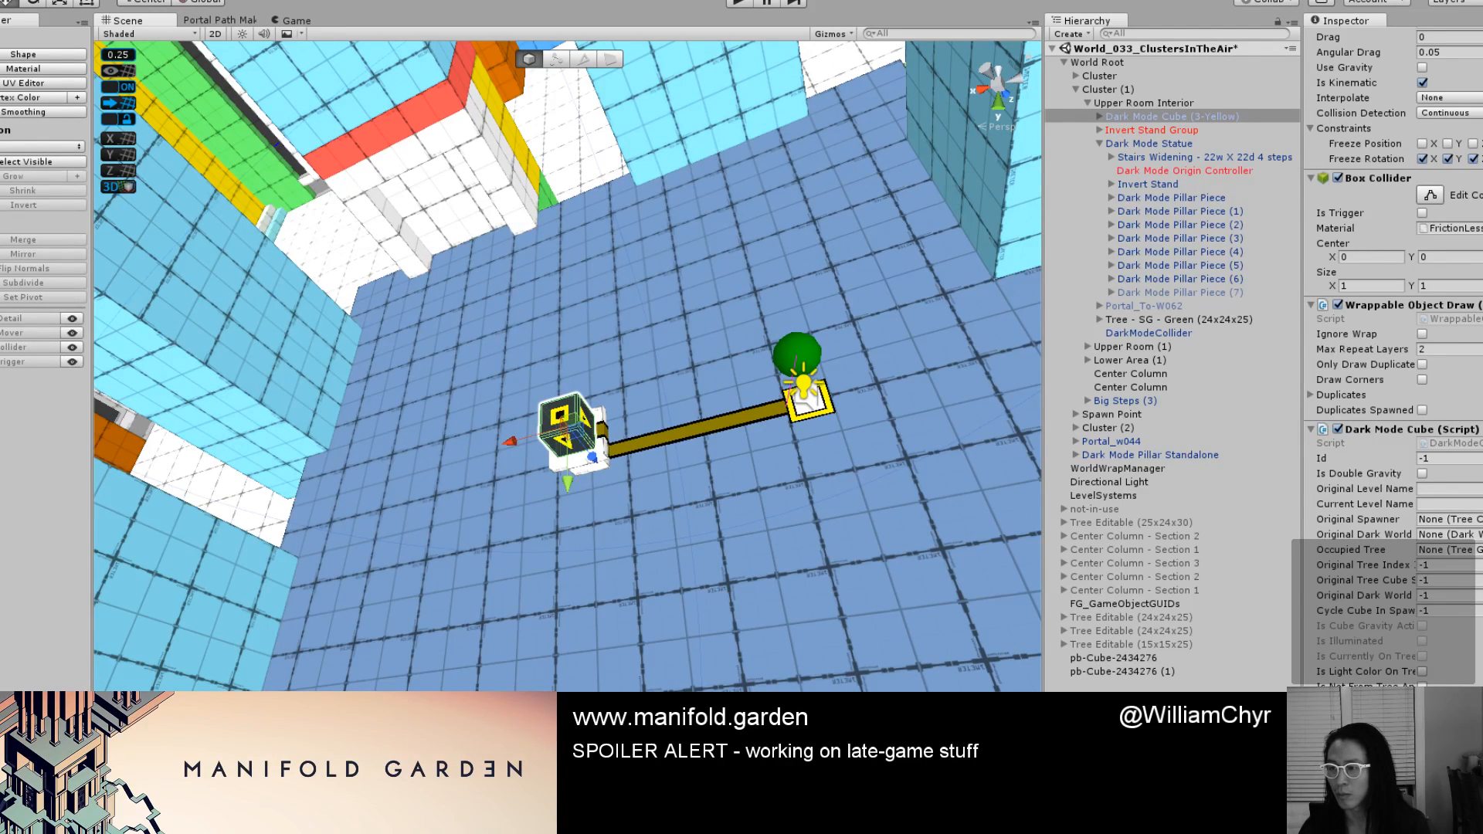
click(767, 193)
right_click(1167, 467)
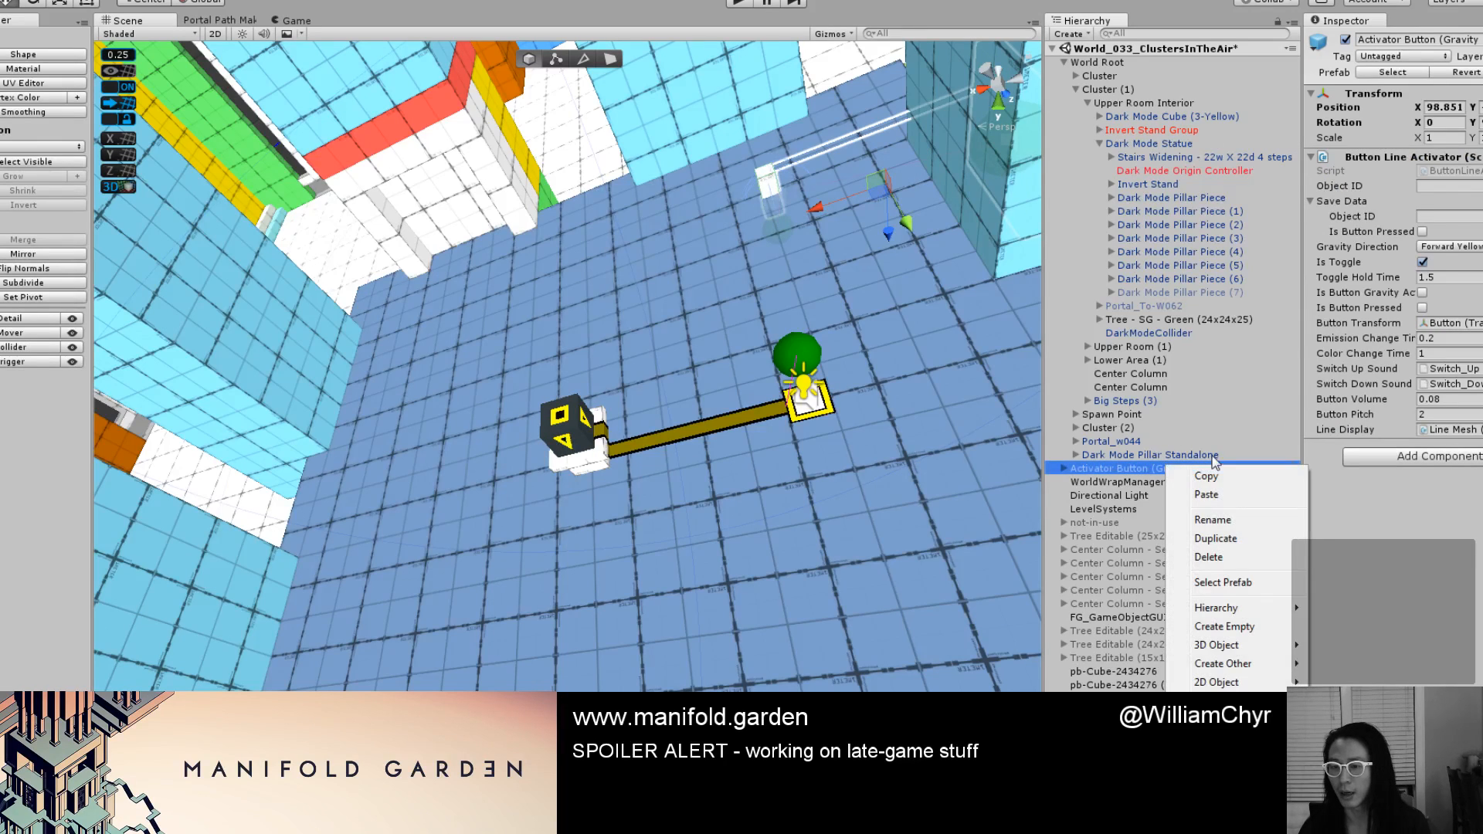
click(1201, 567)
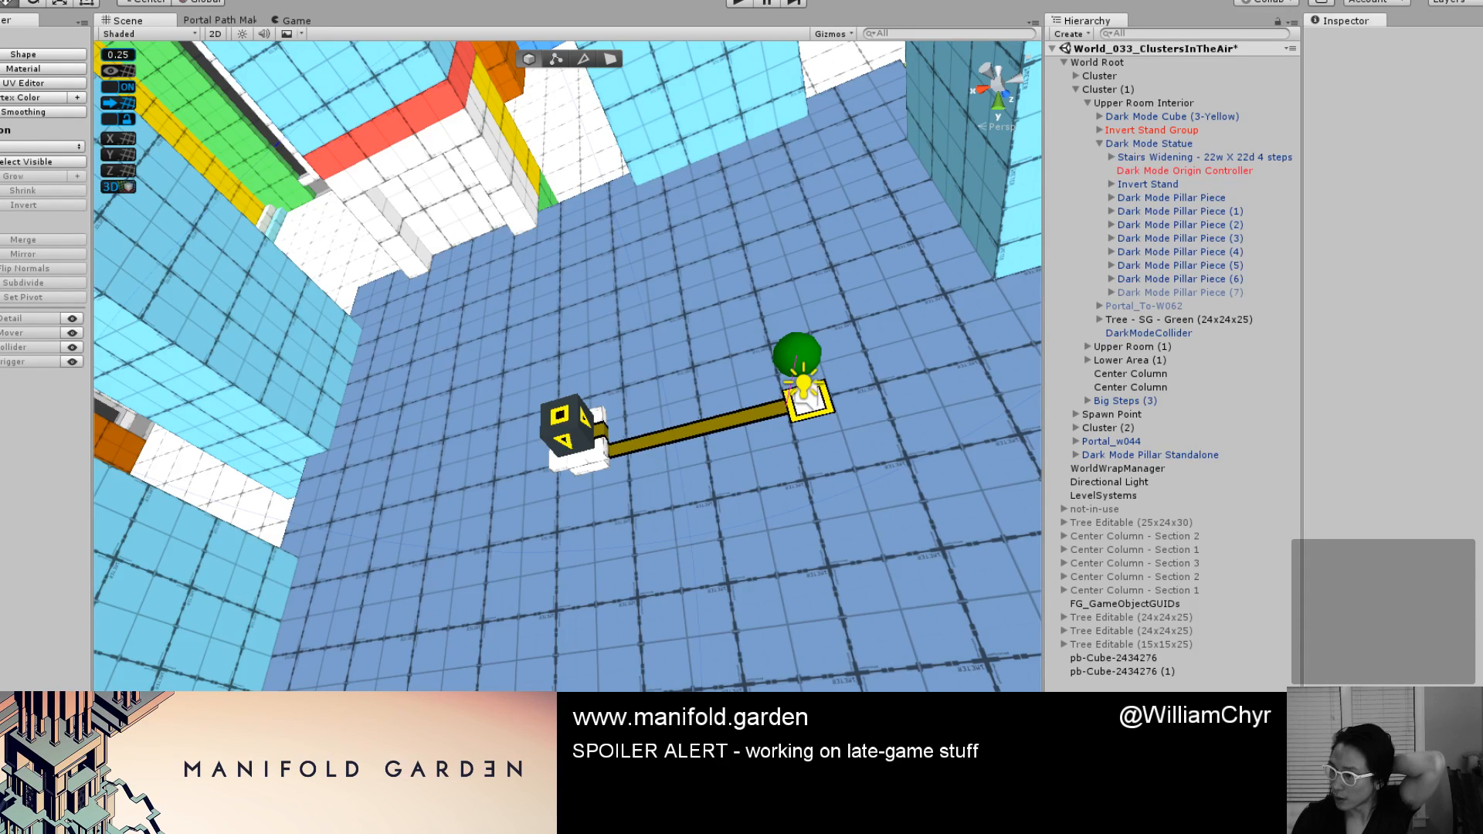
Place a Cube (3-Yellow) prefab on the room's floor near the dark cube, frame it and adjust its position.
drag(722, 765, 726, 236)
scroll(827, 286, up, 2)
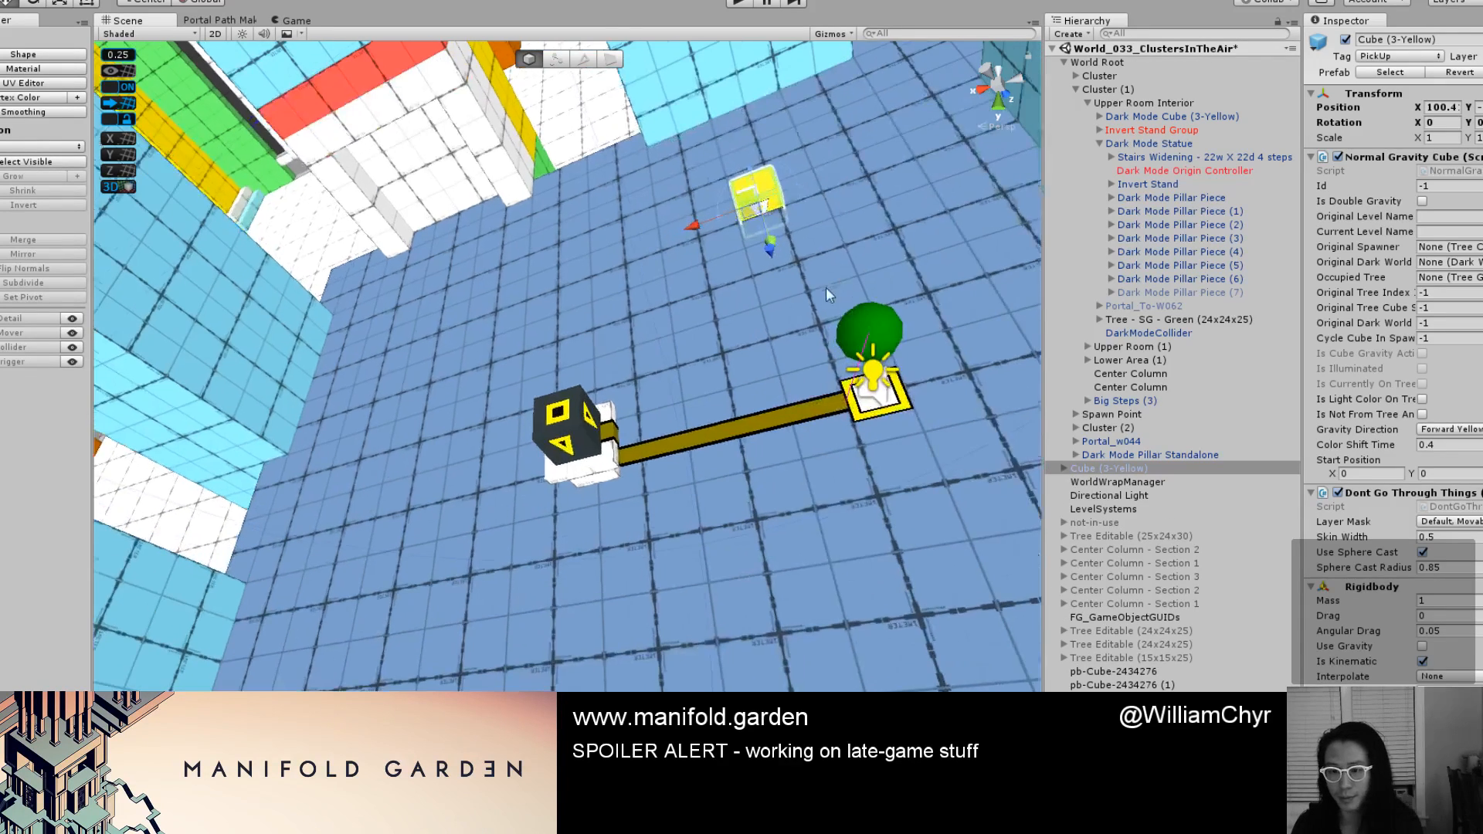
key(f)
alt+drag(827, 282, 708, 262)
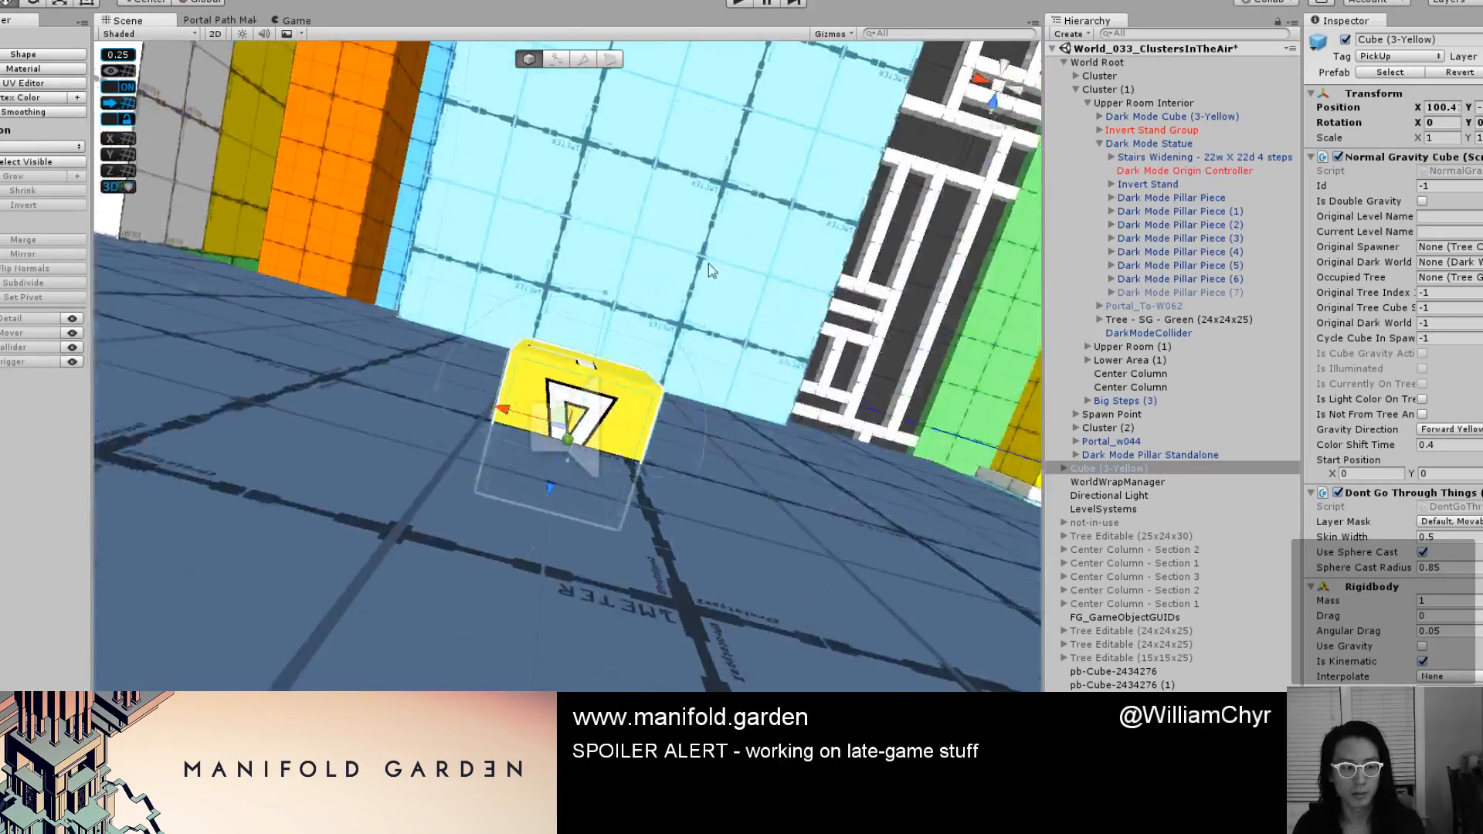
alt+drag(574, 465, 684, 476)
scroll(607, 455, down, 3)
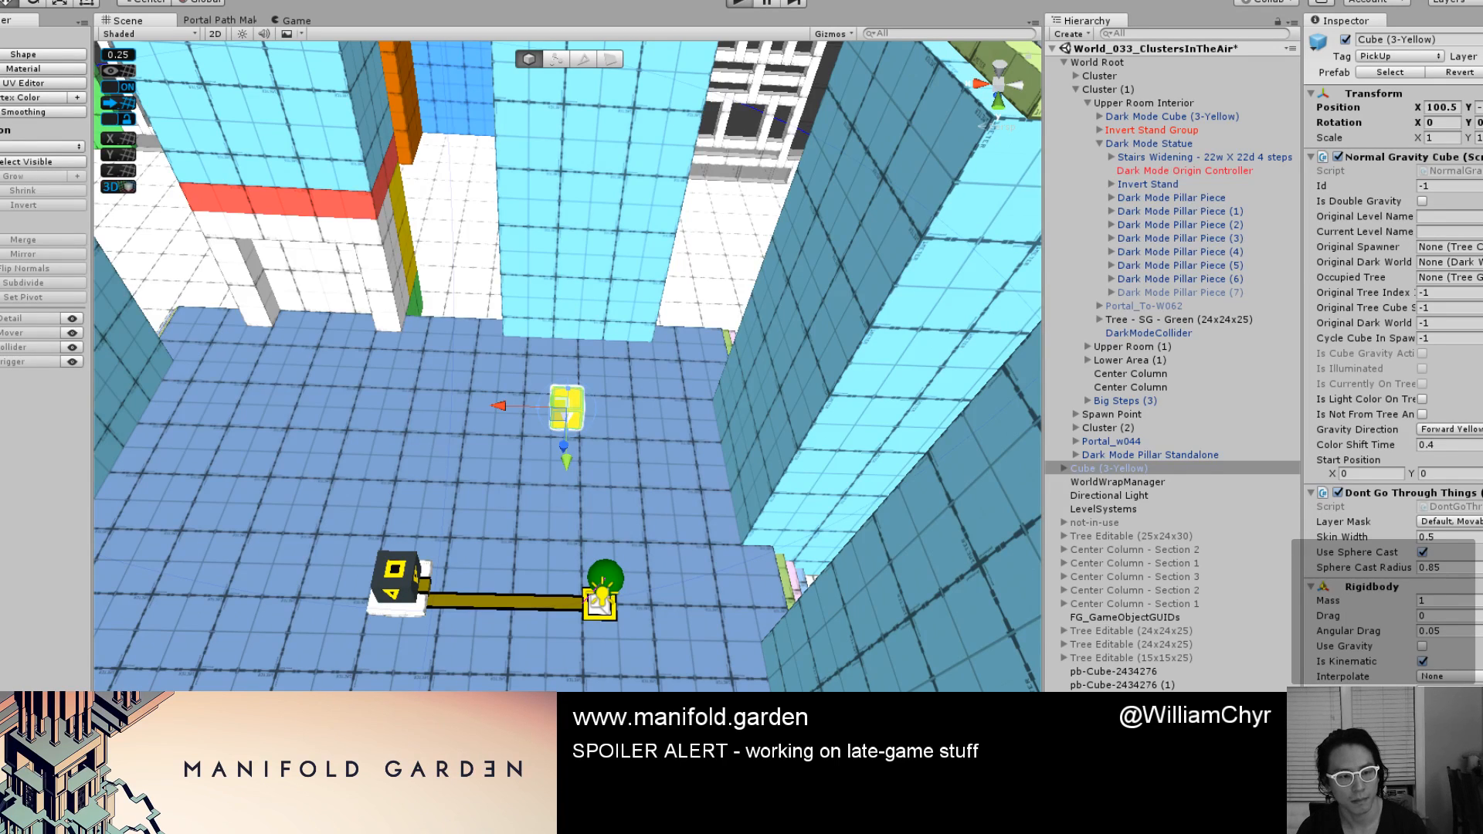
Play-test the level with the added yellow cube, end the test, and move Cube (3-Yellow) under World Root.
key(ctrl+p)
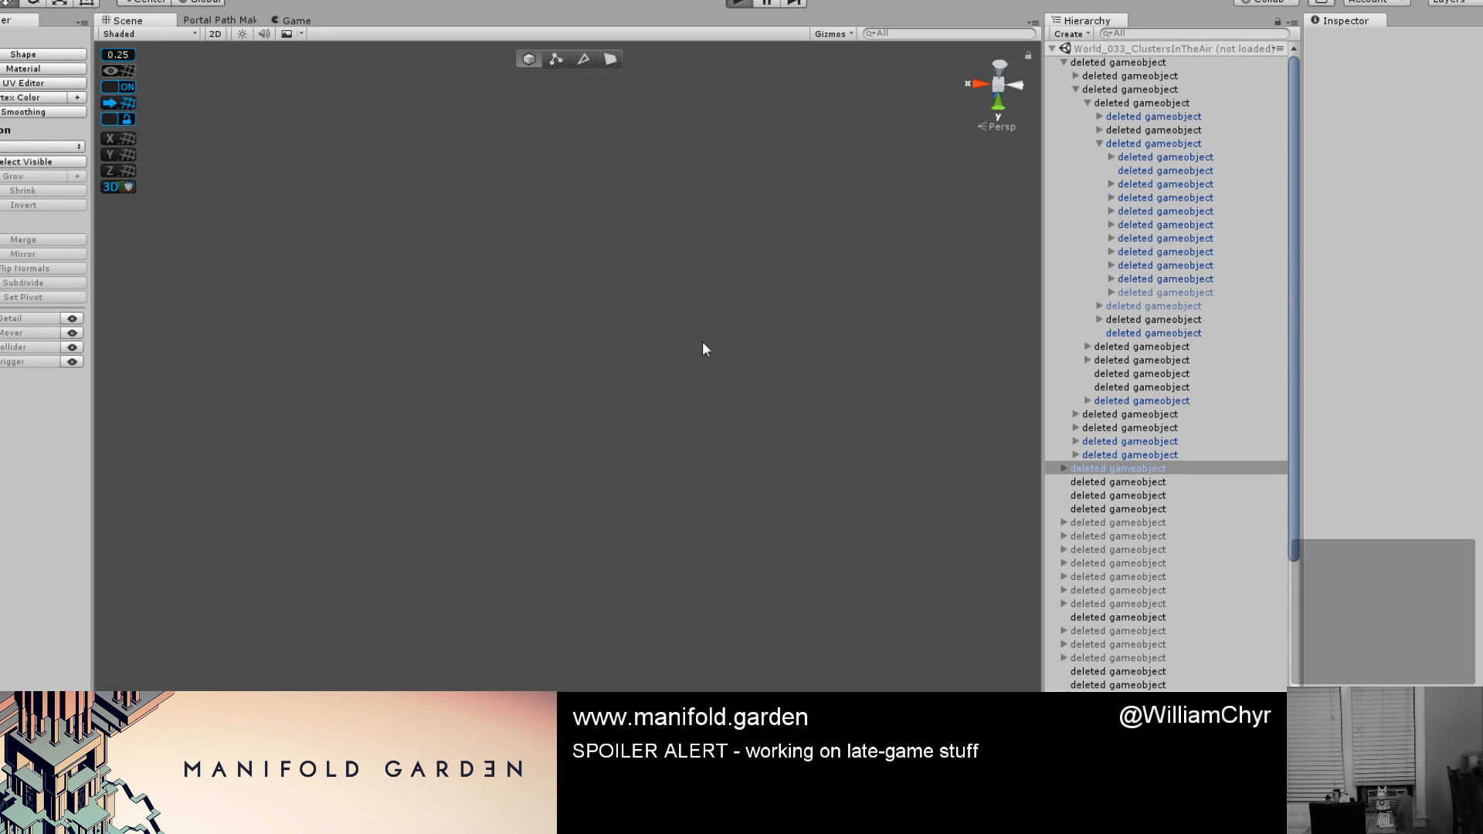
key(ctrl+p)
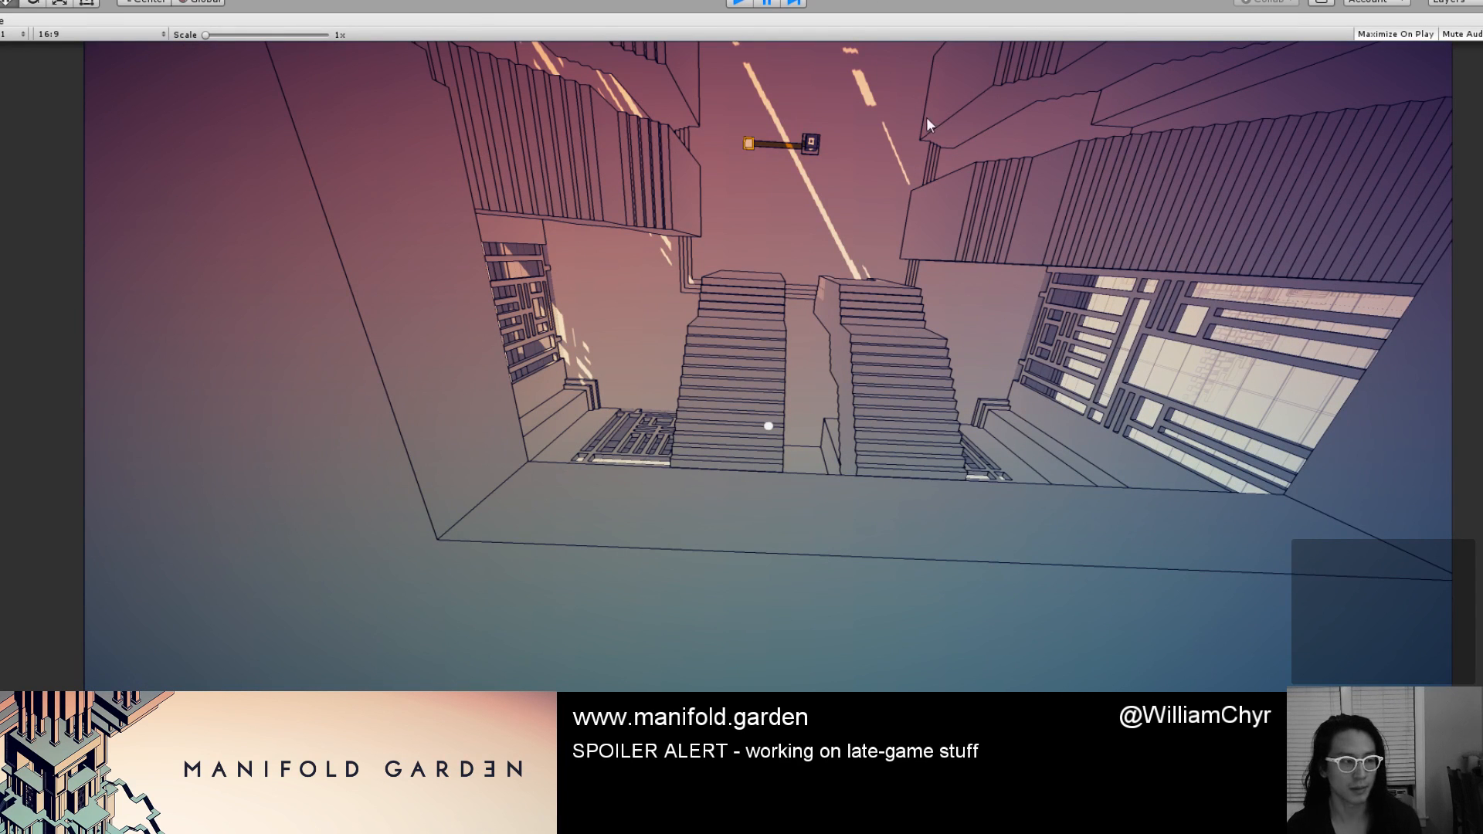
key(ctrl+p)
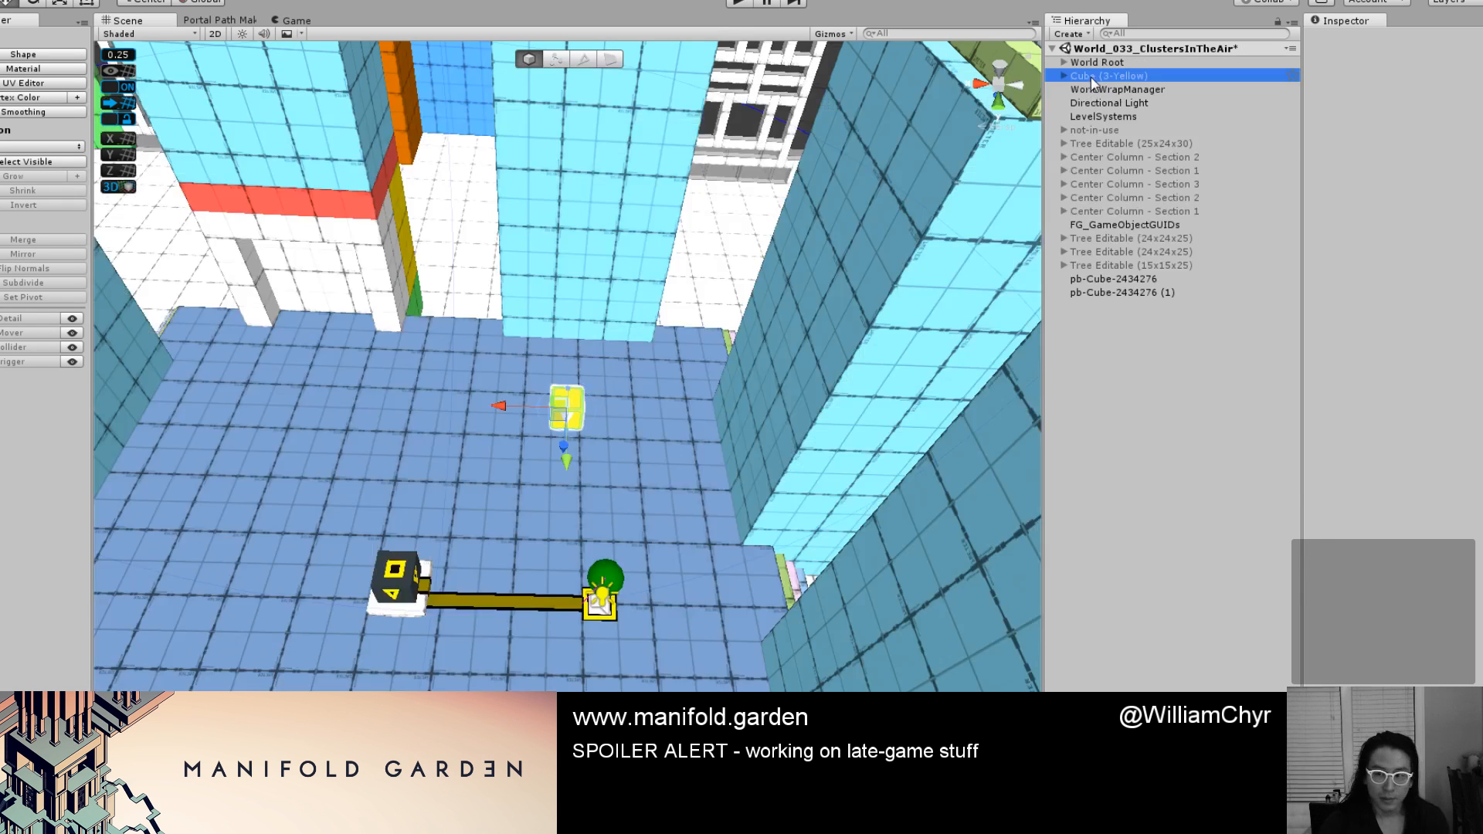
click(1090, 76)
drag(1108, 78, 1105, 62)
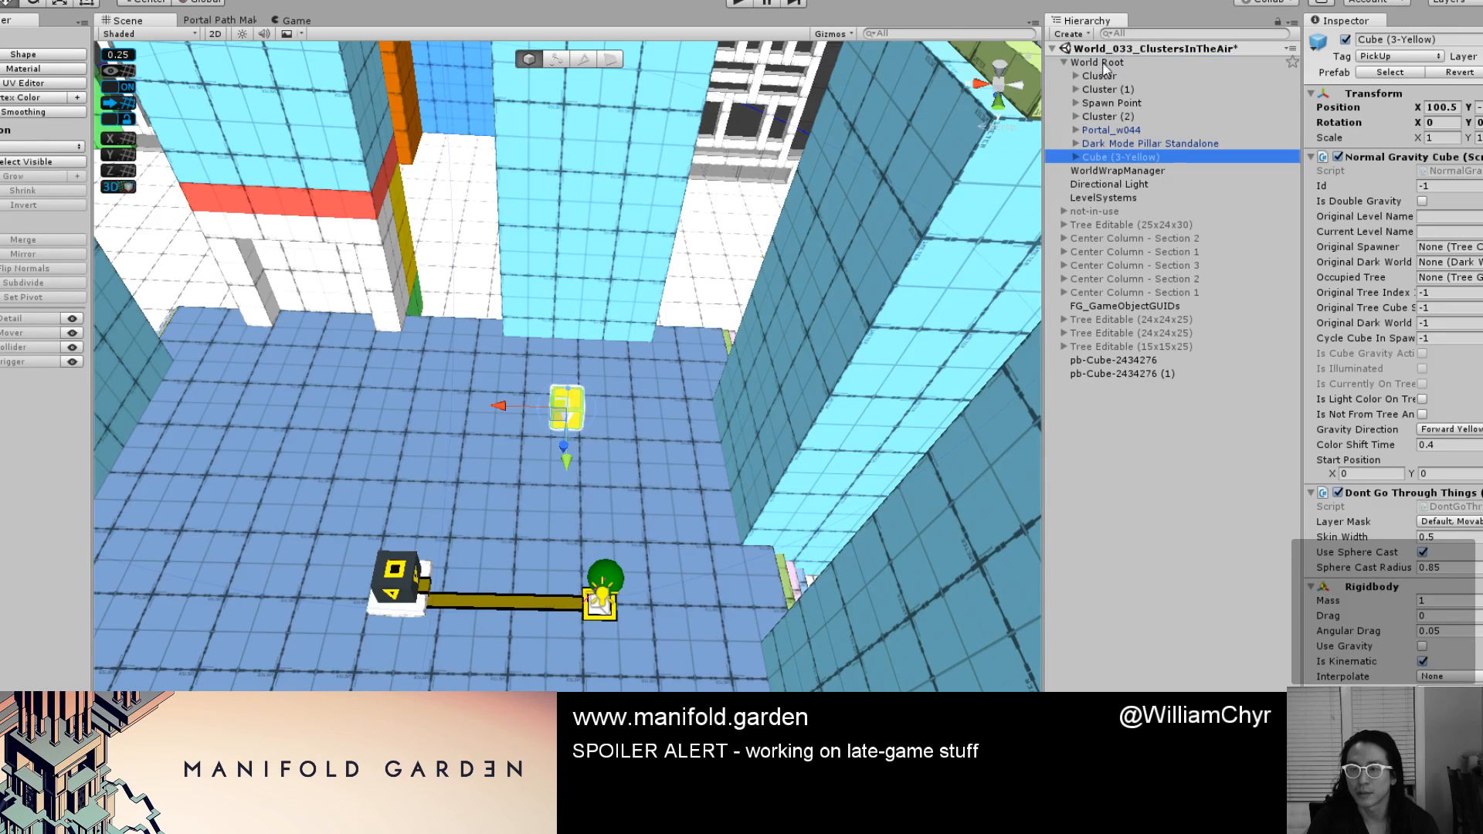
Start another play test and travel through the upper room down to the yellow cube on the floor.
click(744, 4)
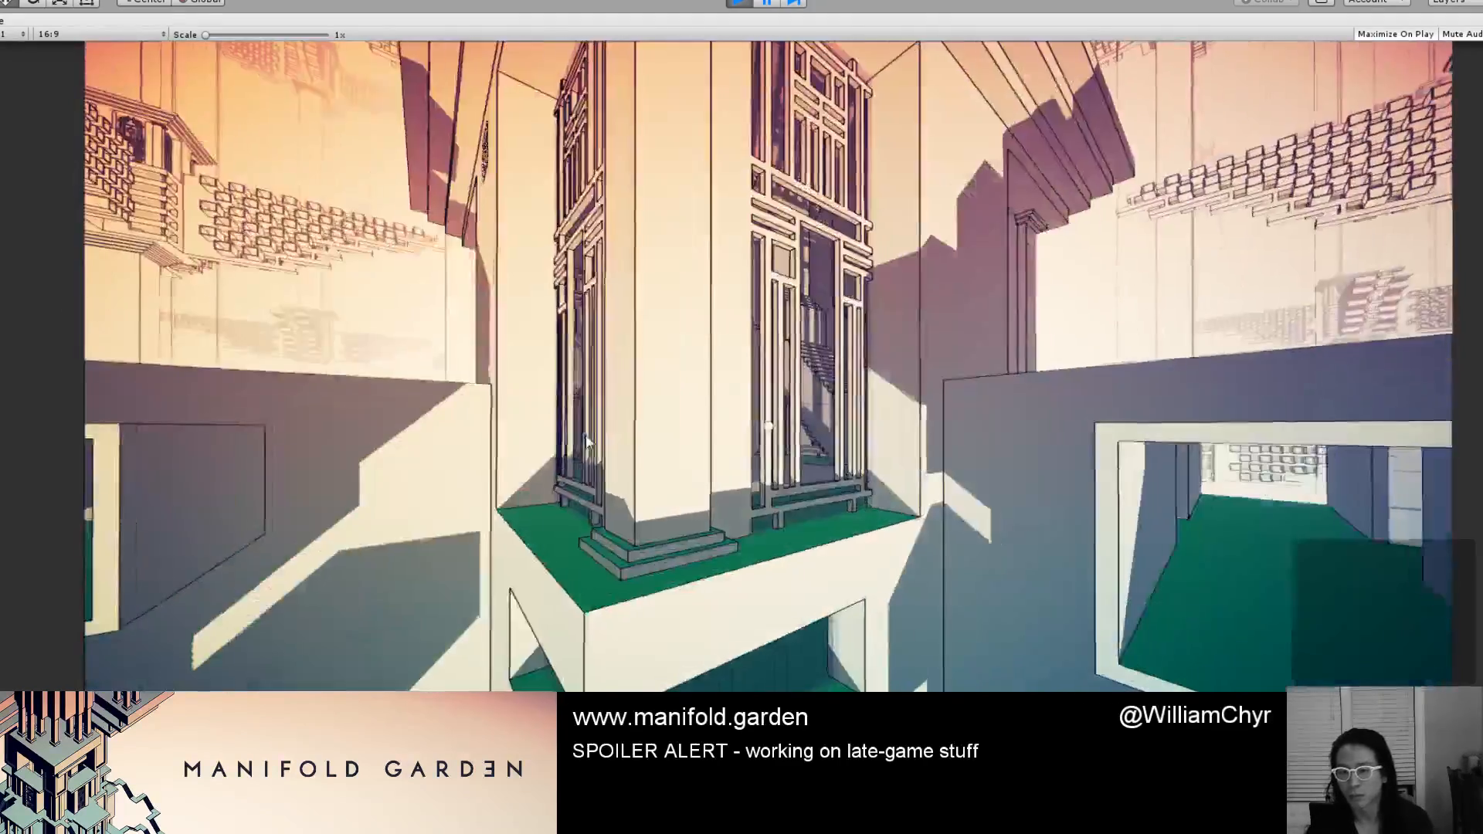
key(w)
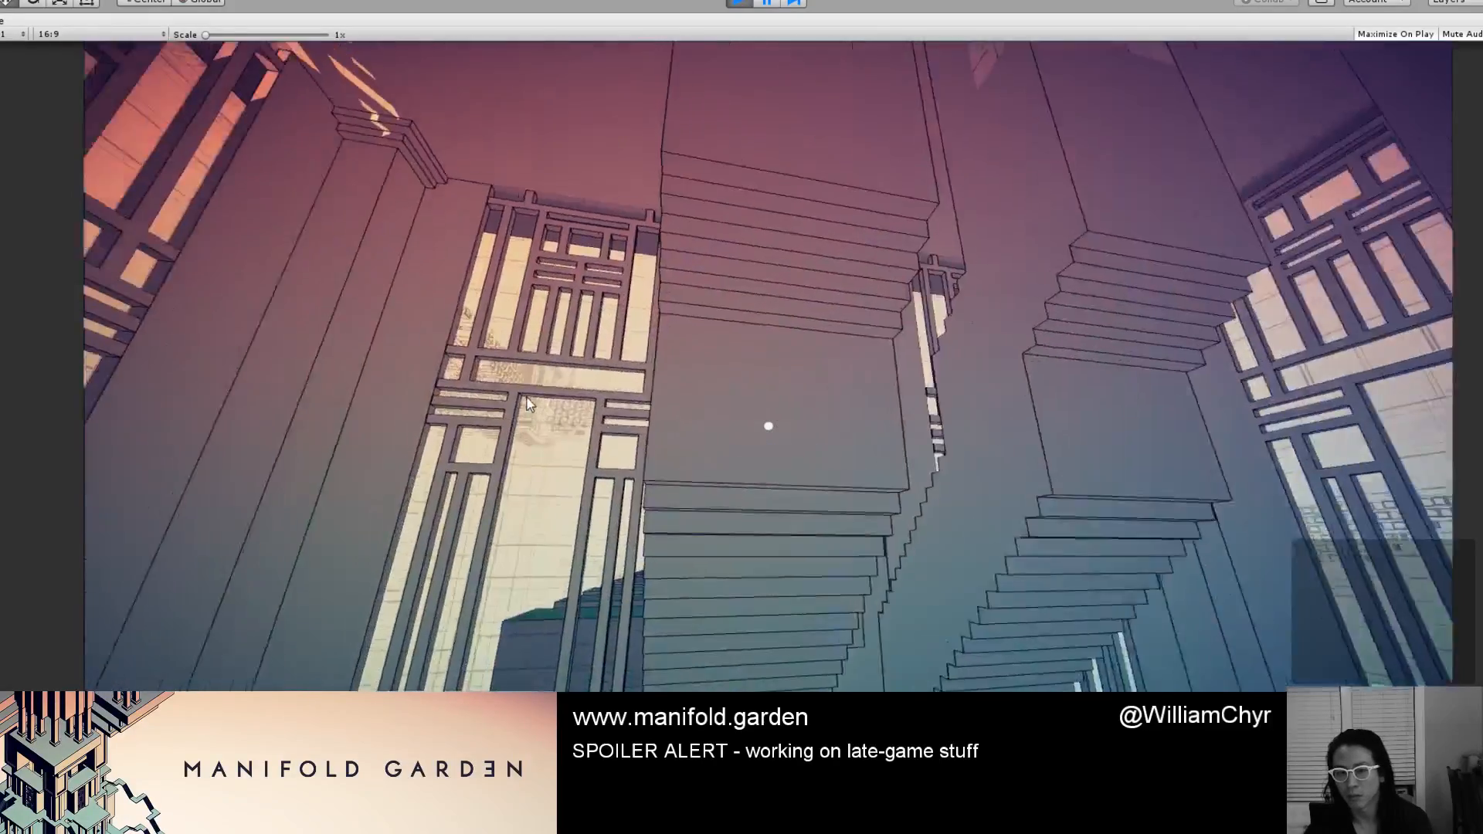
key(space)
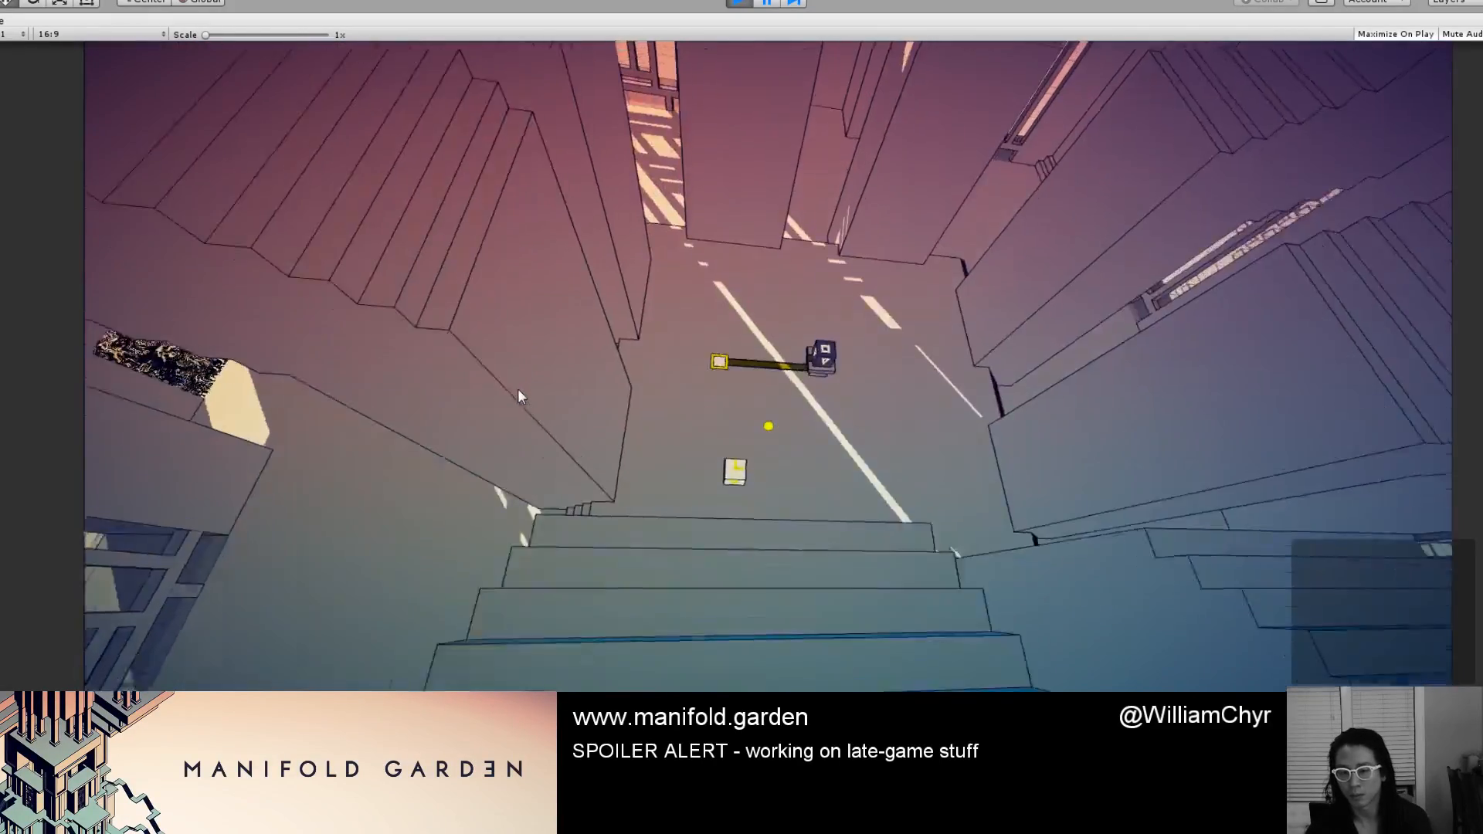
key(space)
key(w)
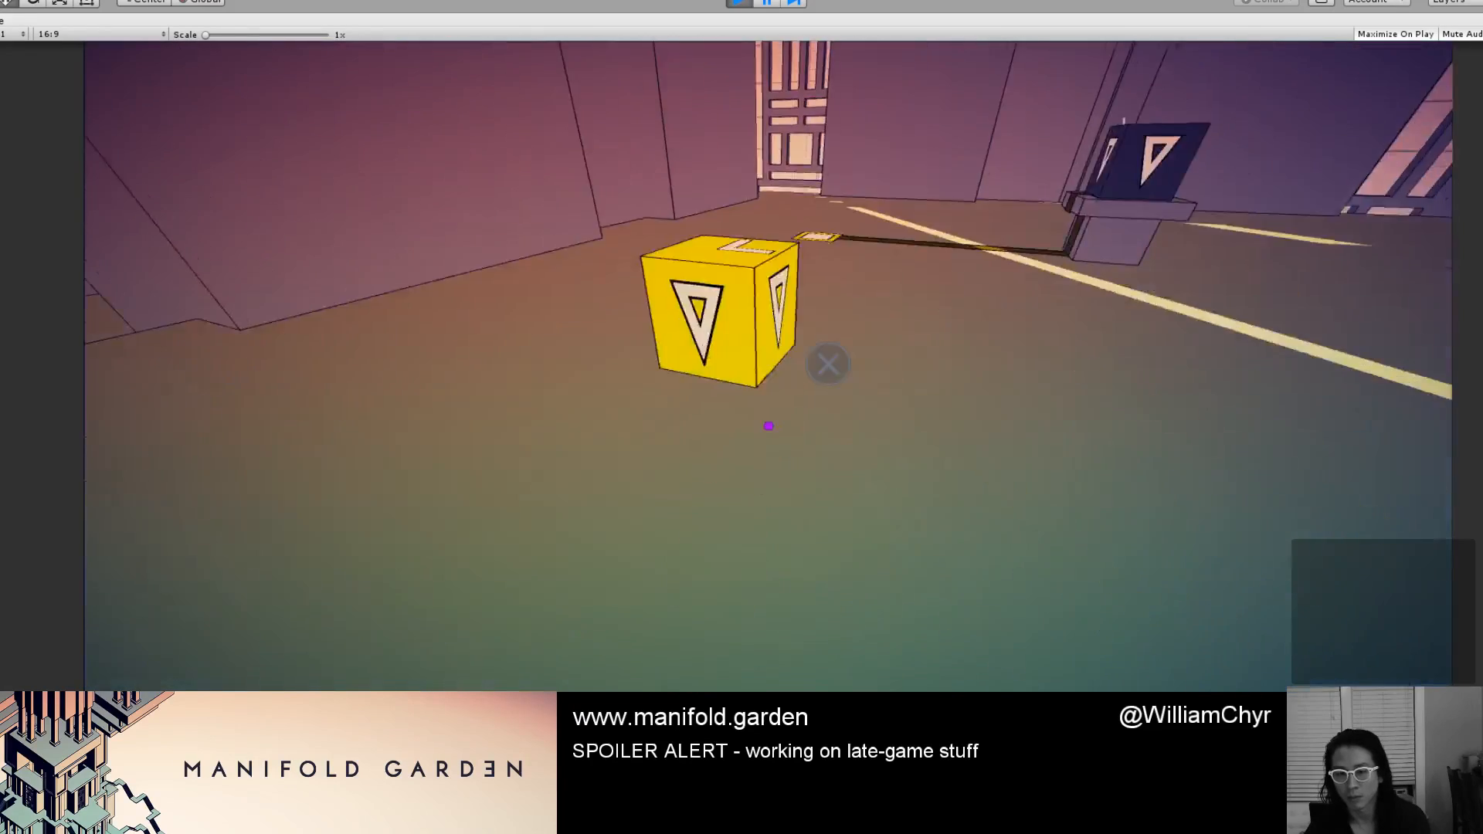
Carry the yellow cube onto the socket at the end of the floor line and try picking up the dark cube.
key(e)
key(e)
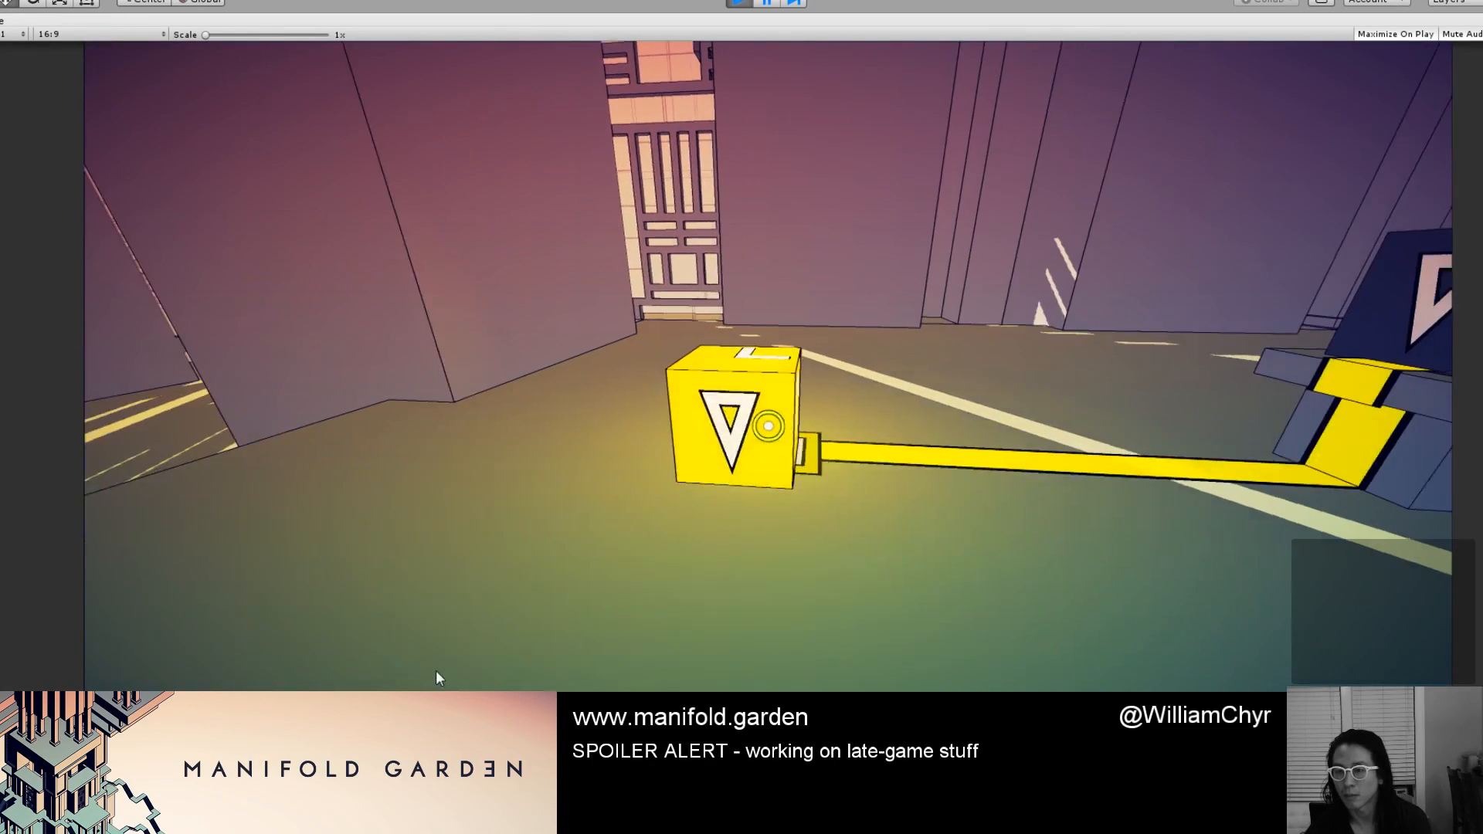
key(w)
click(661, 612)
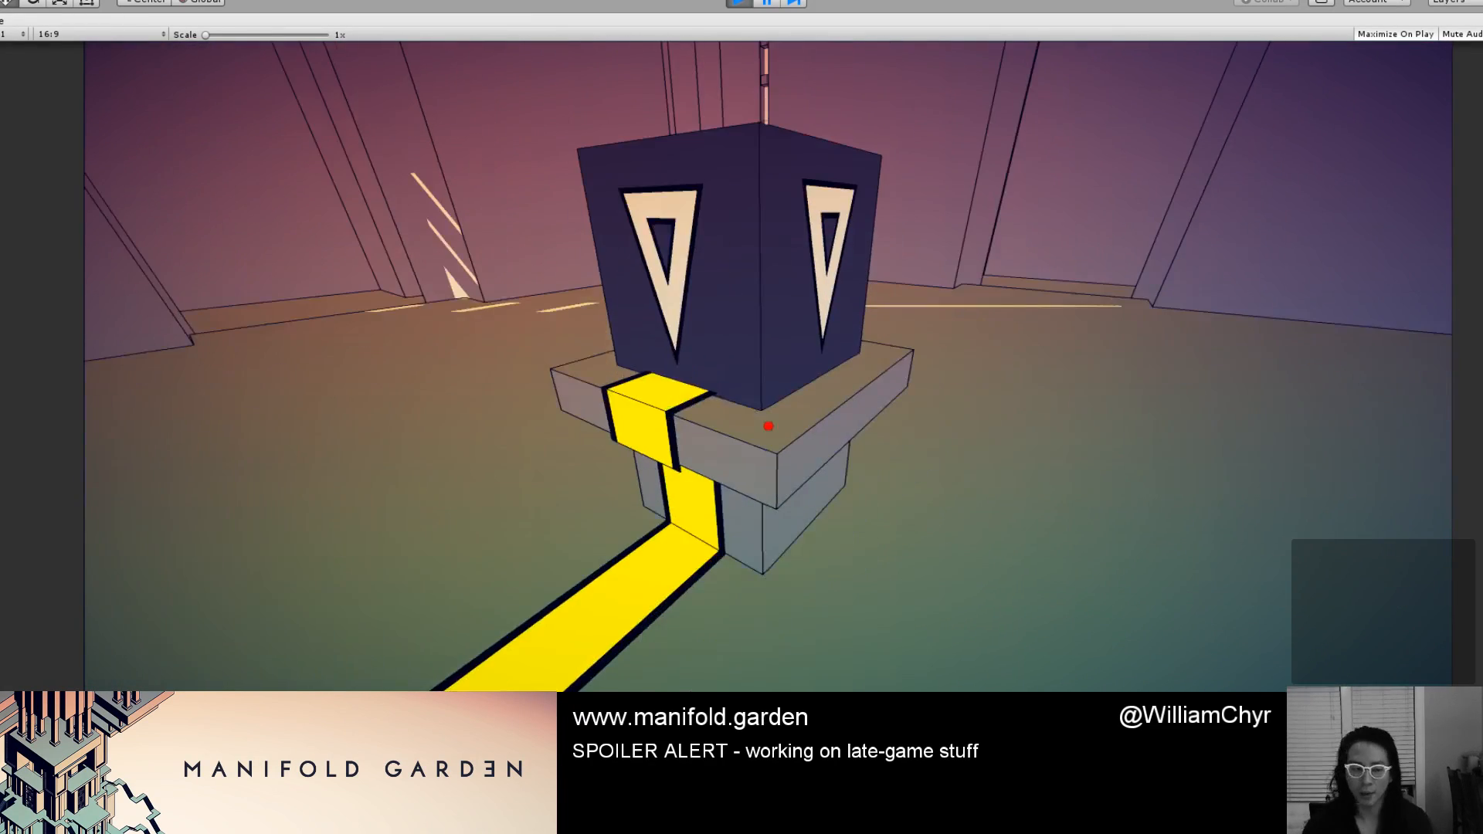
Pause the play test, frame the runtime Dark Mode Cube (3-Yellow) in the scene, and inspect its components and the pedestal mesh.
key(ctrl+shift+p)
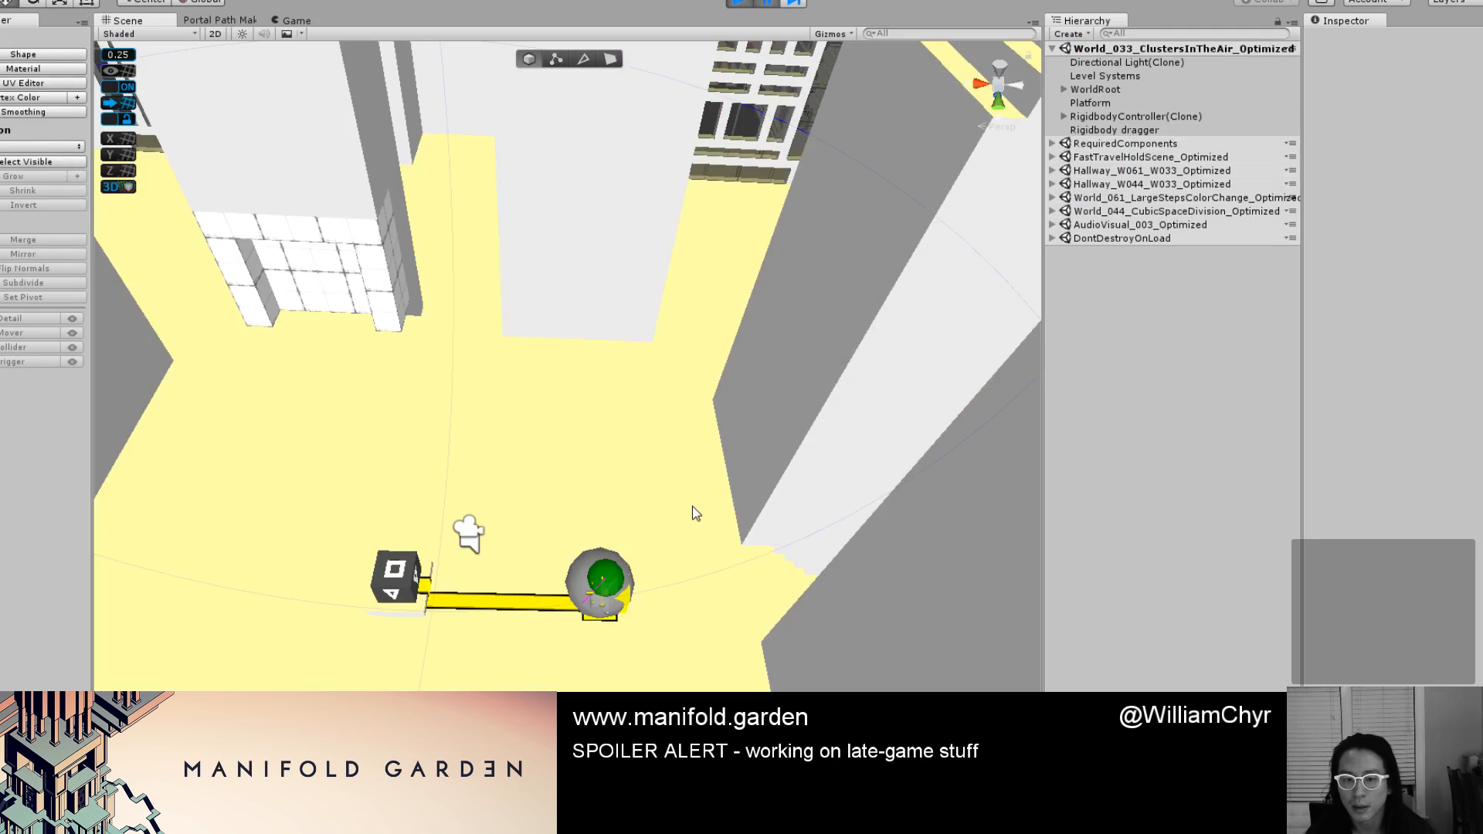
click(392, 589)
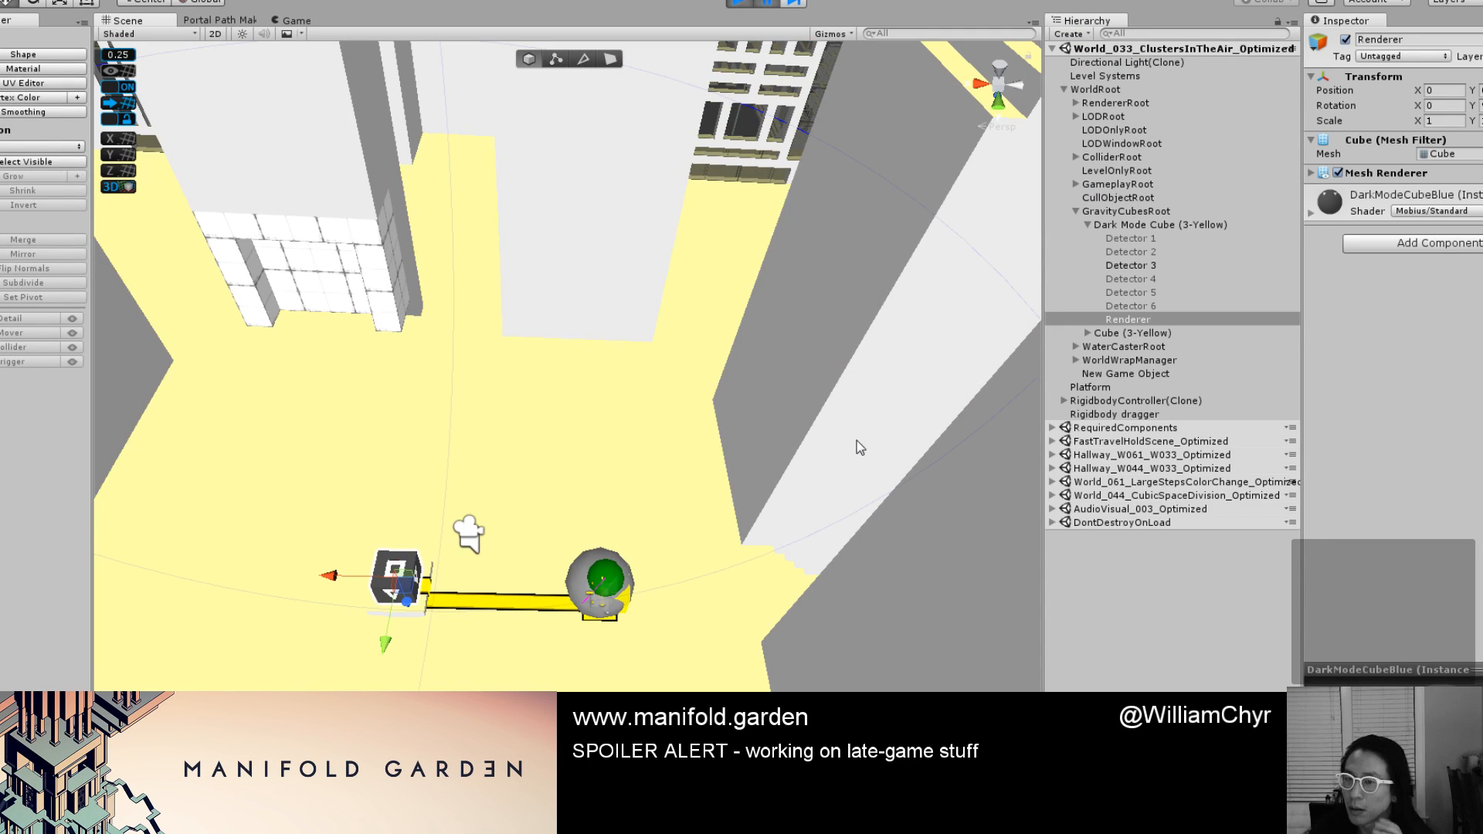
click(1161, 224)
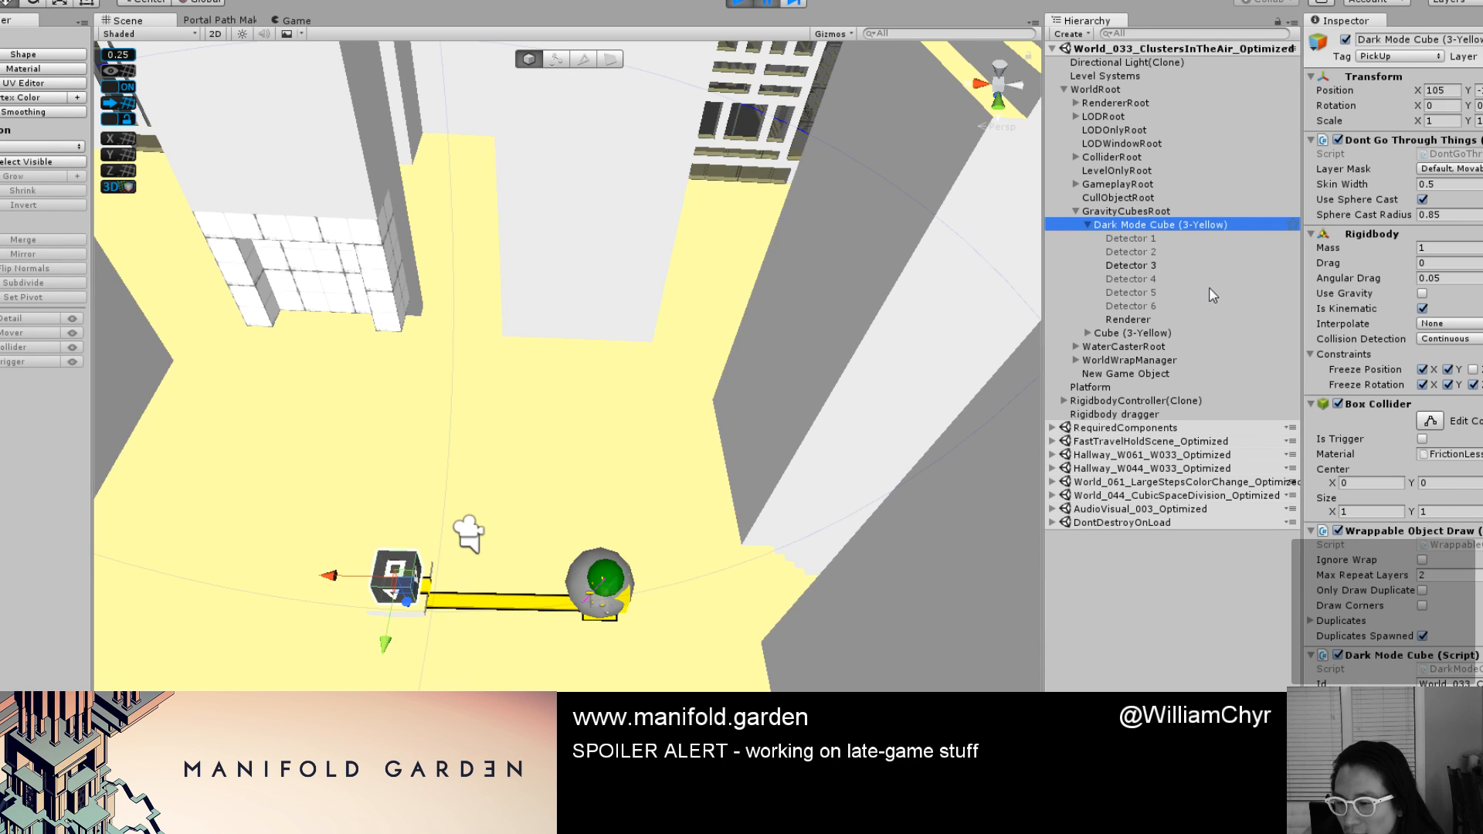
scroll(1460, 479, down, 4)
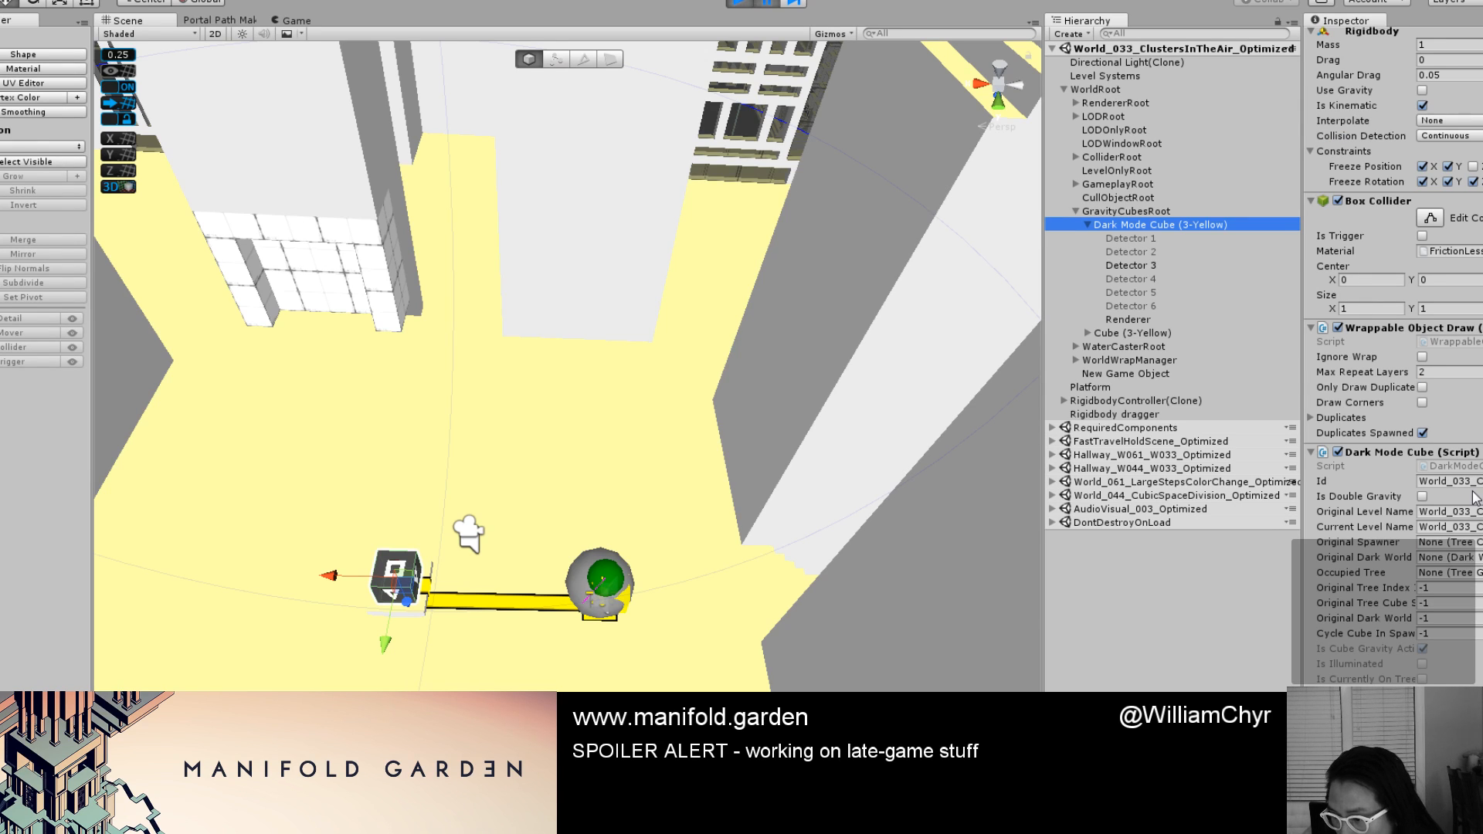
double_click(1170, 224)
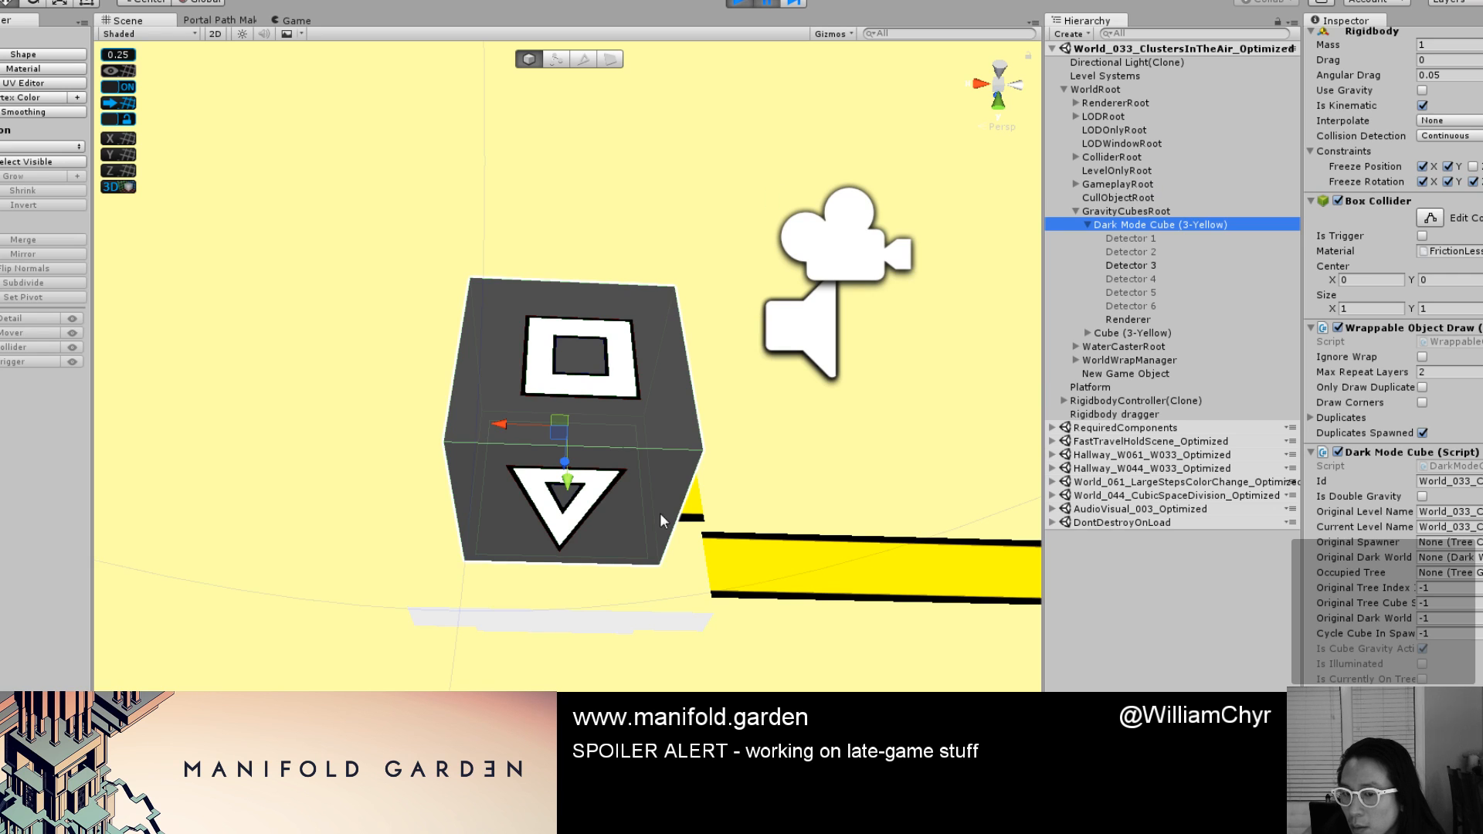
click(655, 622)
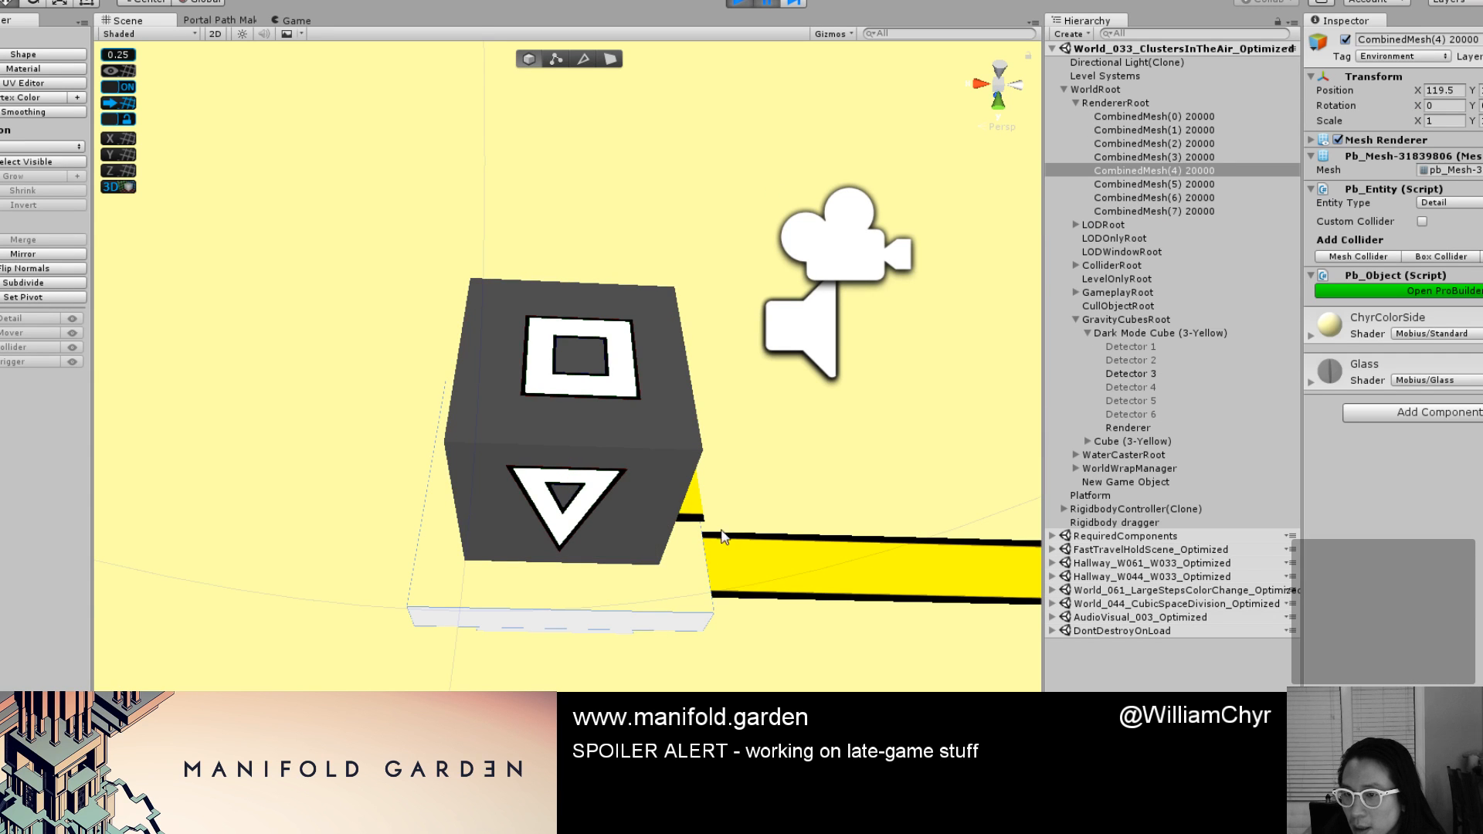
Find the Dark Mode Origin Controller in the hierarchy and inspect the Line Mesh assigned to its Chains.
click(1076, 292)
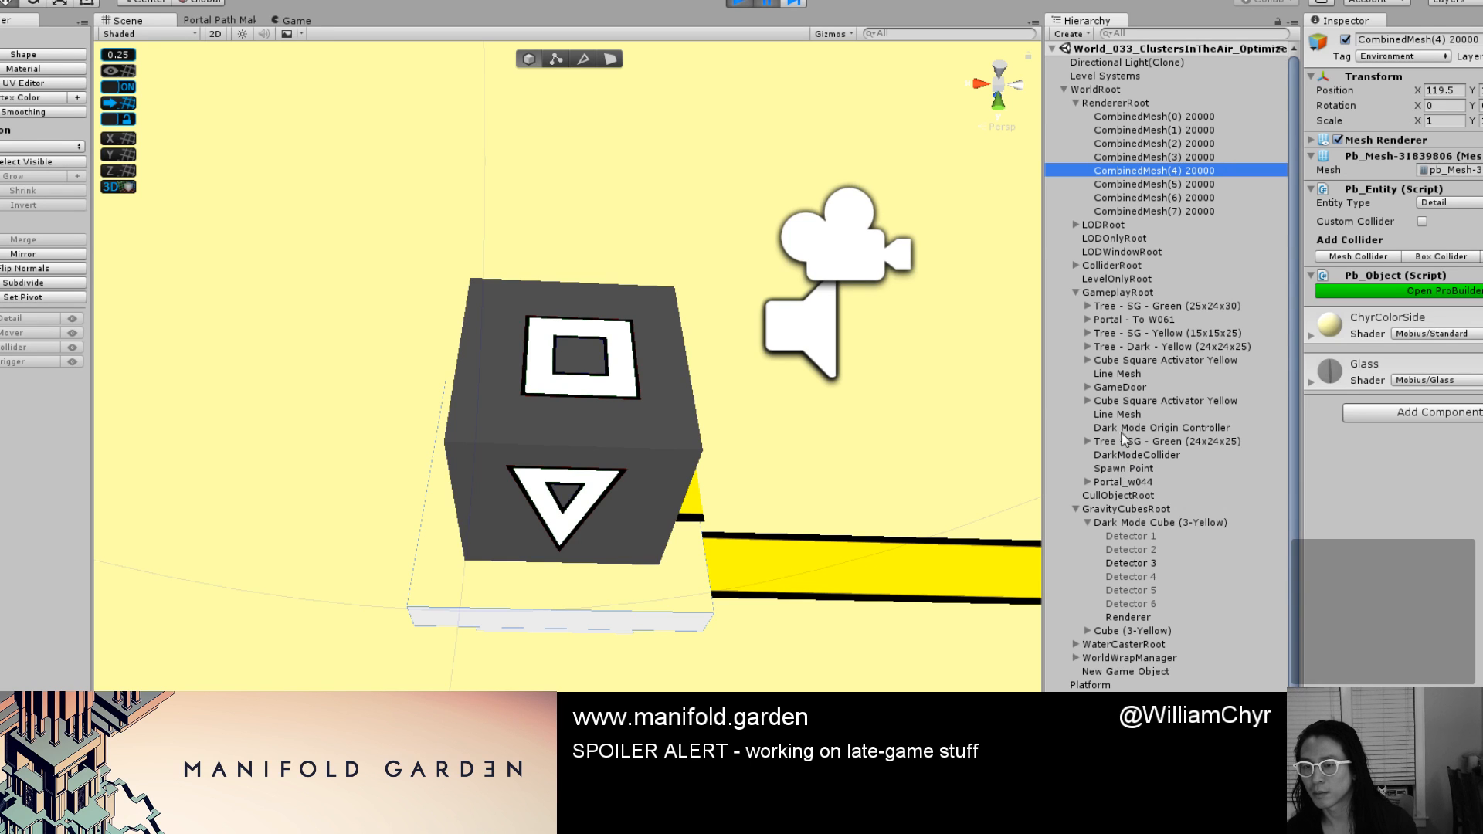
click(1159, 32)
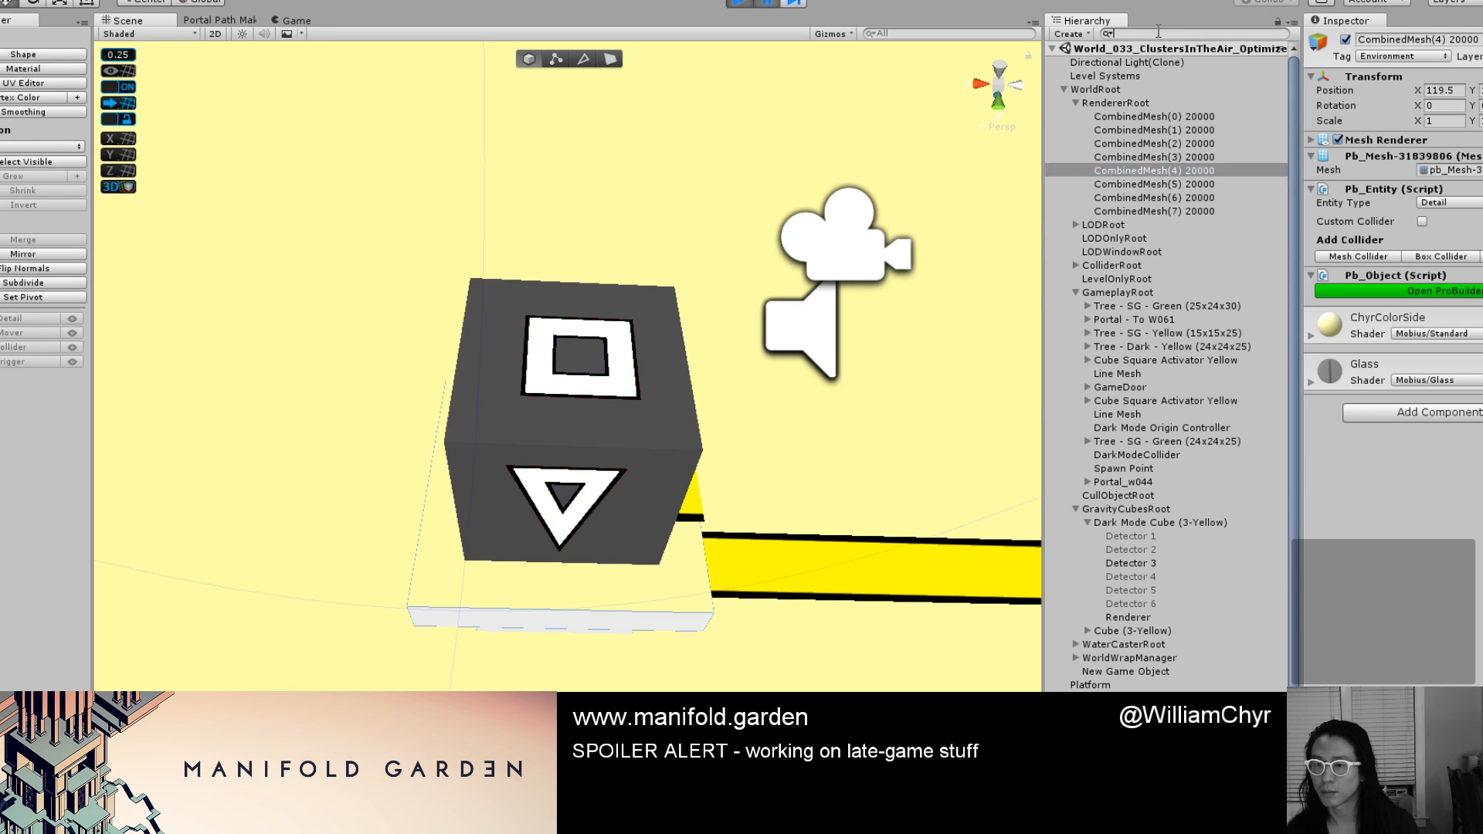
text(orig)
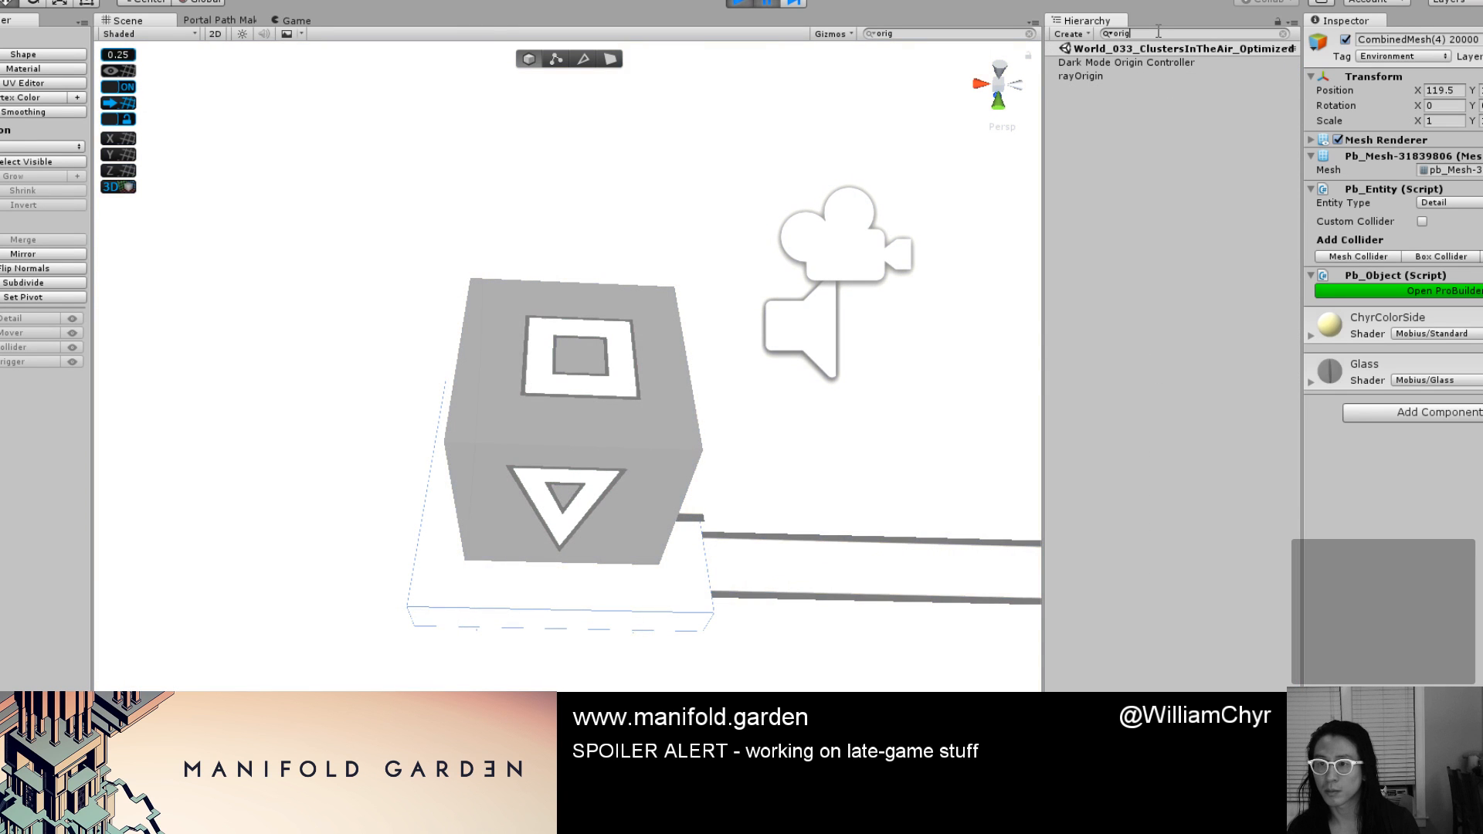
click(1156, 62)
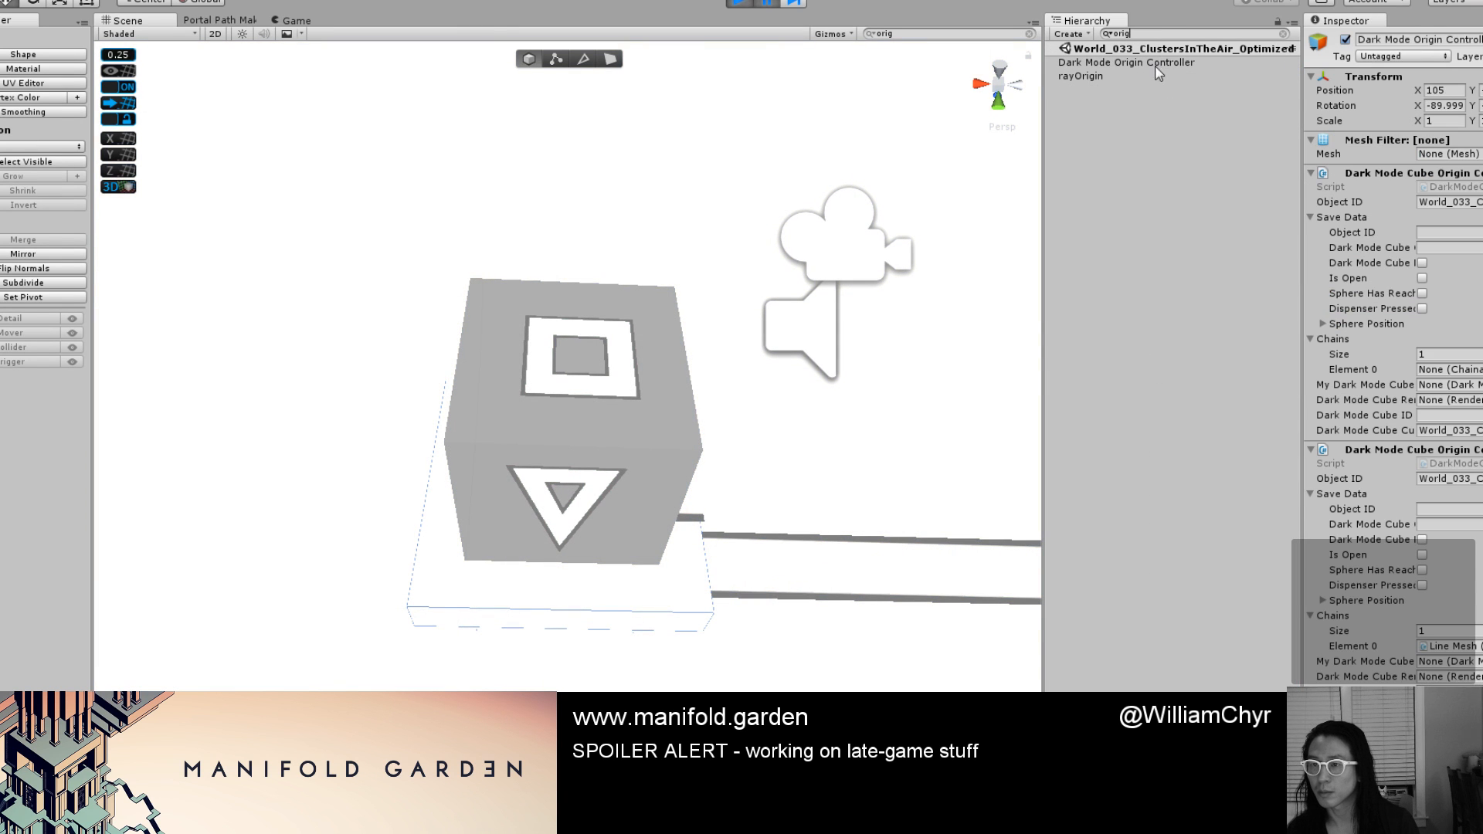
click(1284, 34)
double_click(1446, 646)
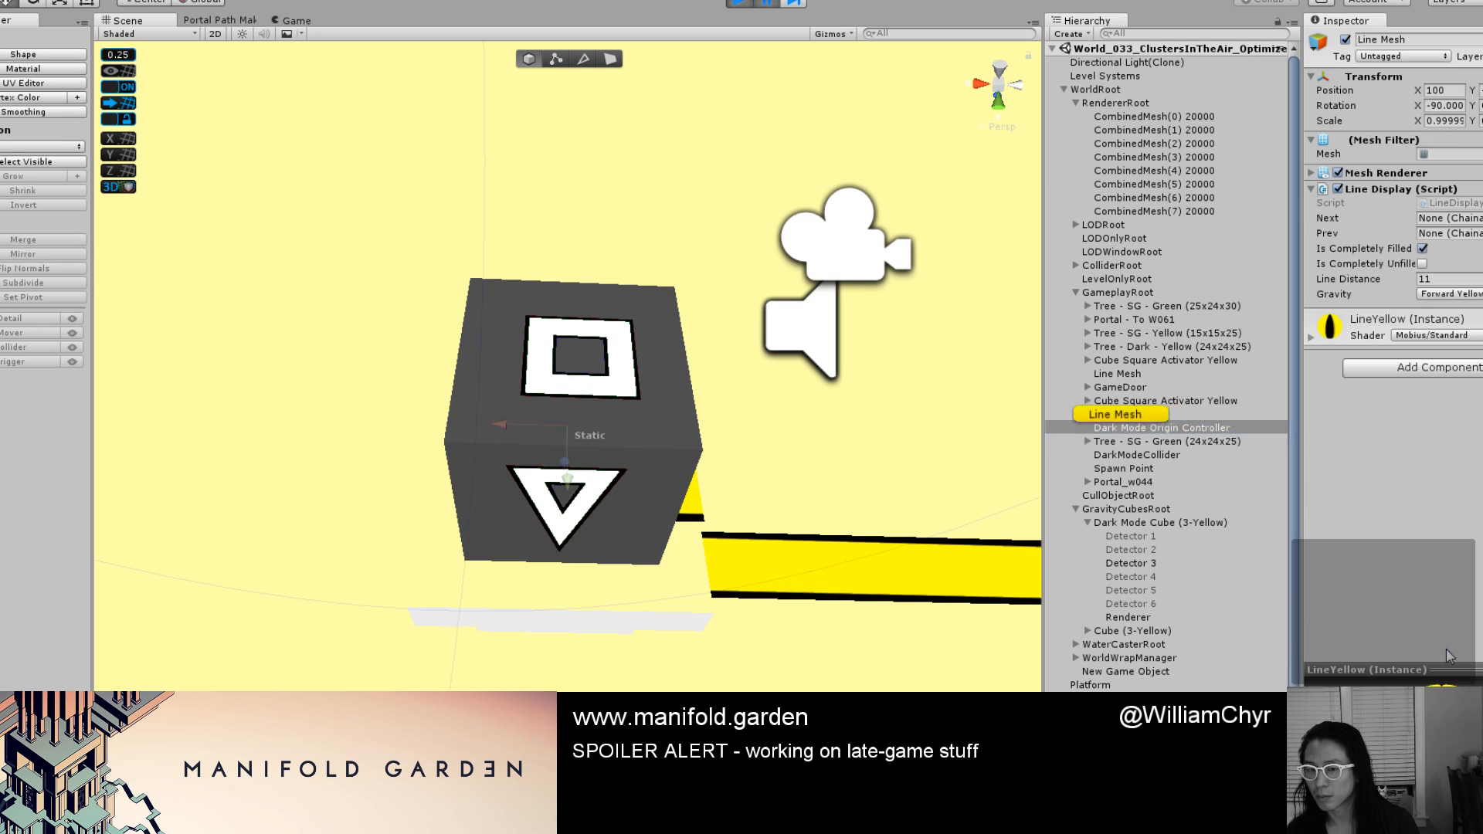
scroll(805, 307, down, 2)
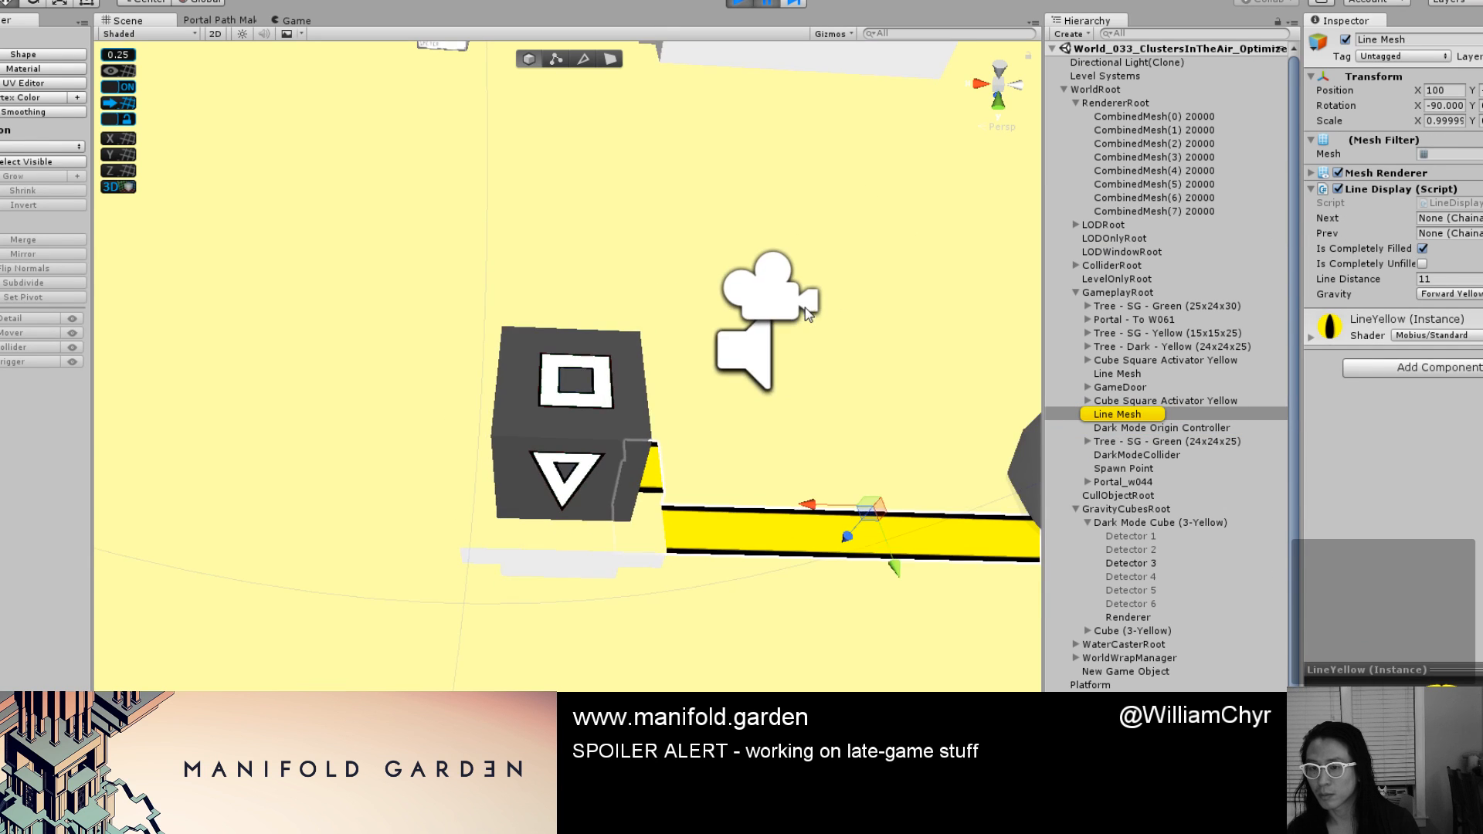
middle_drag(856, 375, 633, 342)
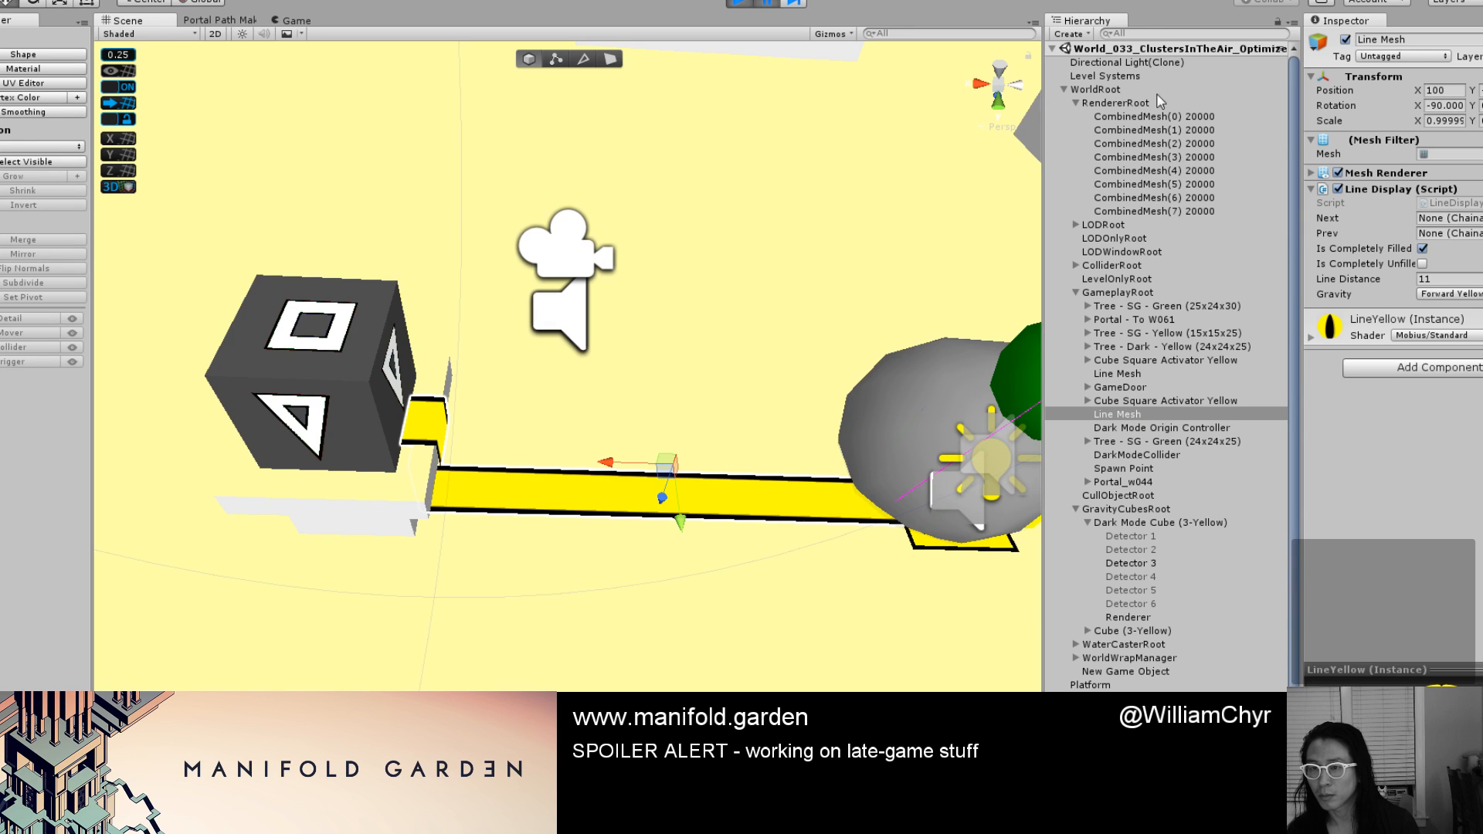
Search the hierarchy for the Dark Mode Origin Controller again and review its two duplicate script components in full context.
click(1147, 36)
text(origi)
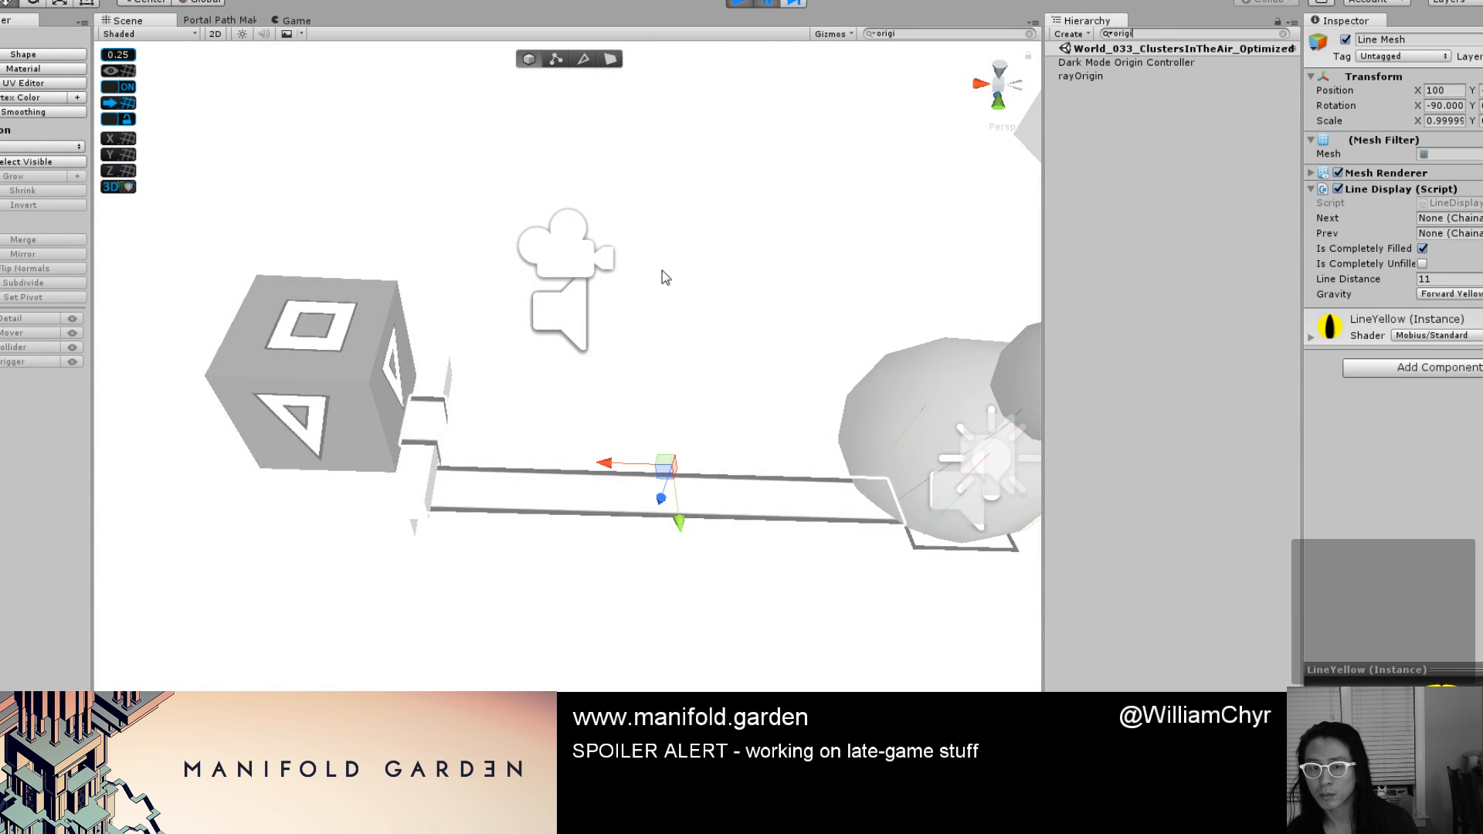
click(1128, 64)
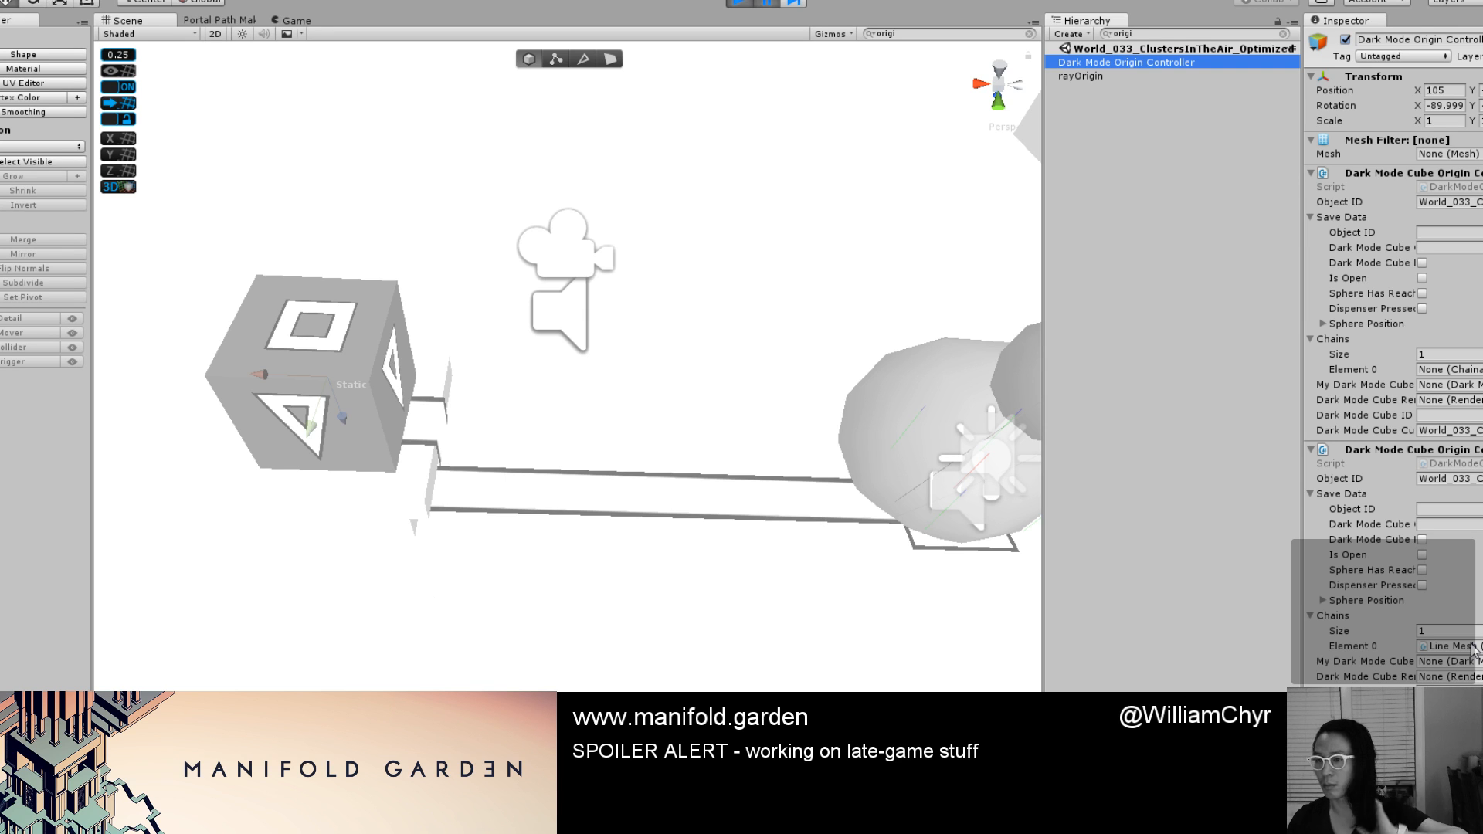
click(1283, 33)
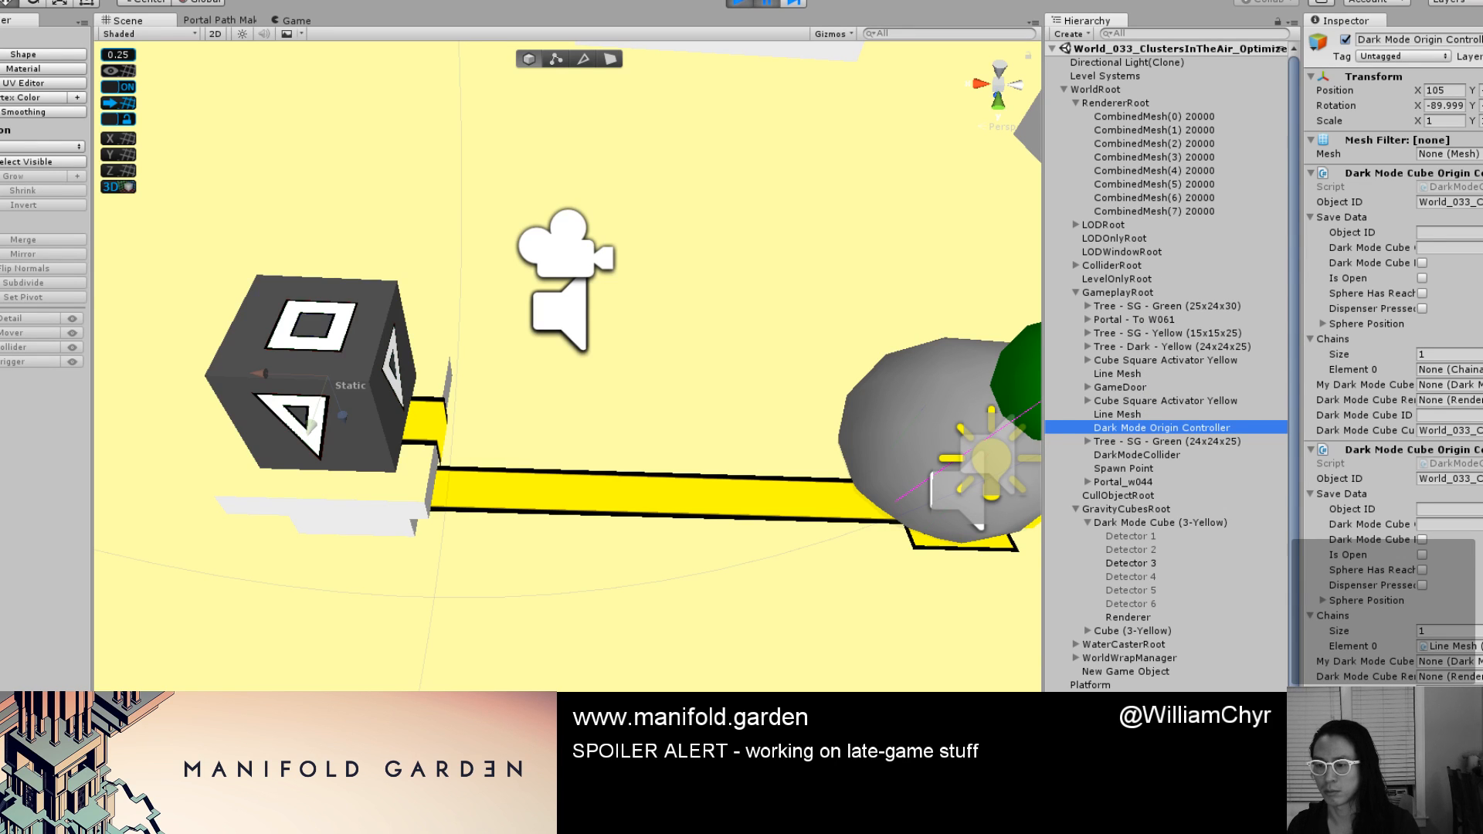
Resume the play test, walk up to the dark cube on its pedestal, and return to the scene view.
key(alt+Tab)
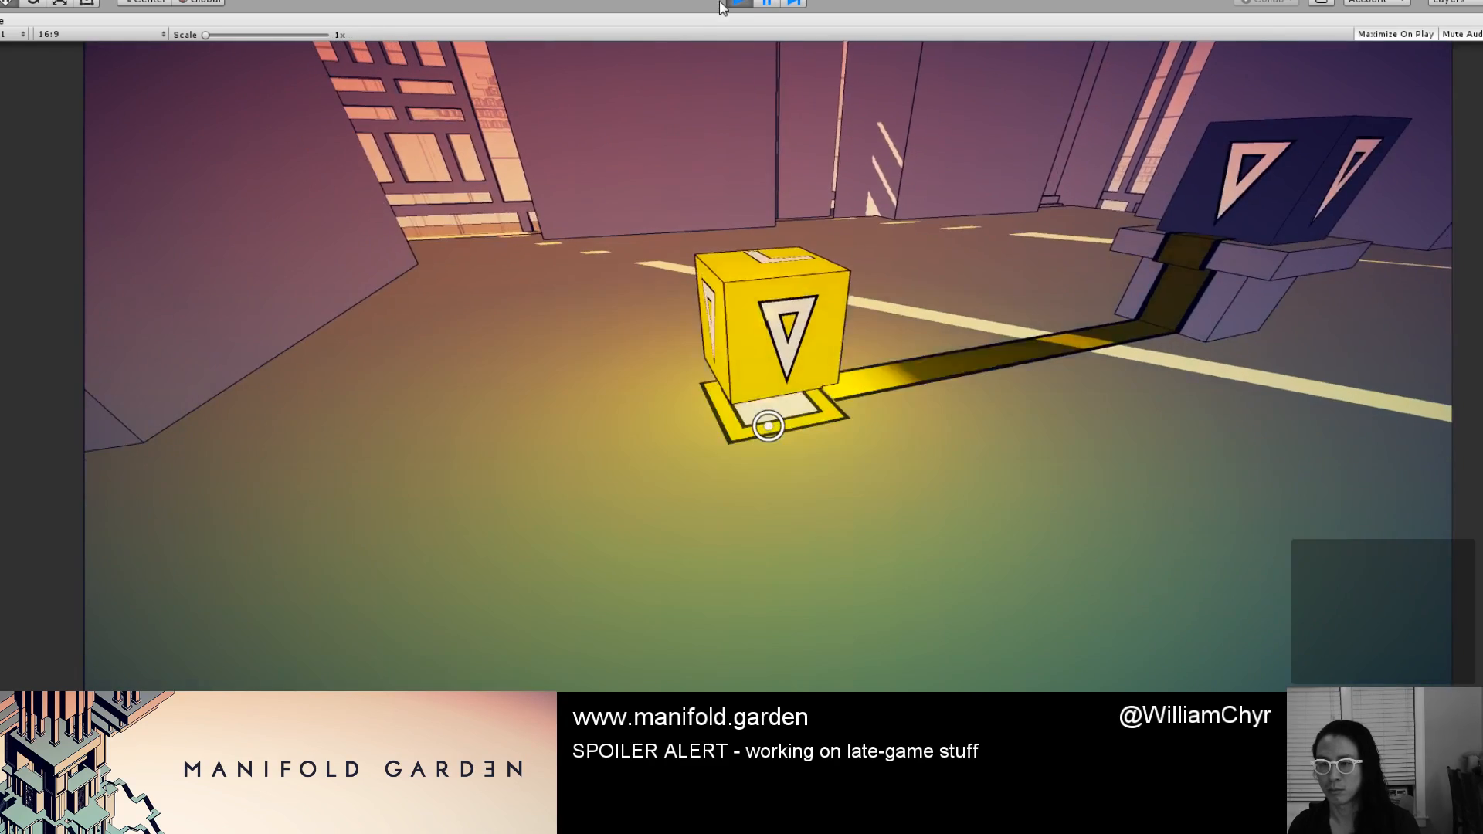
key(w)
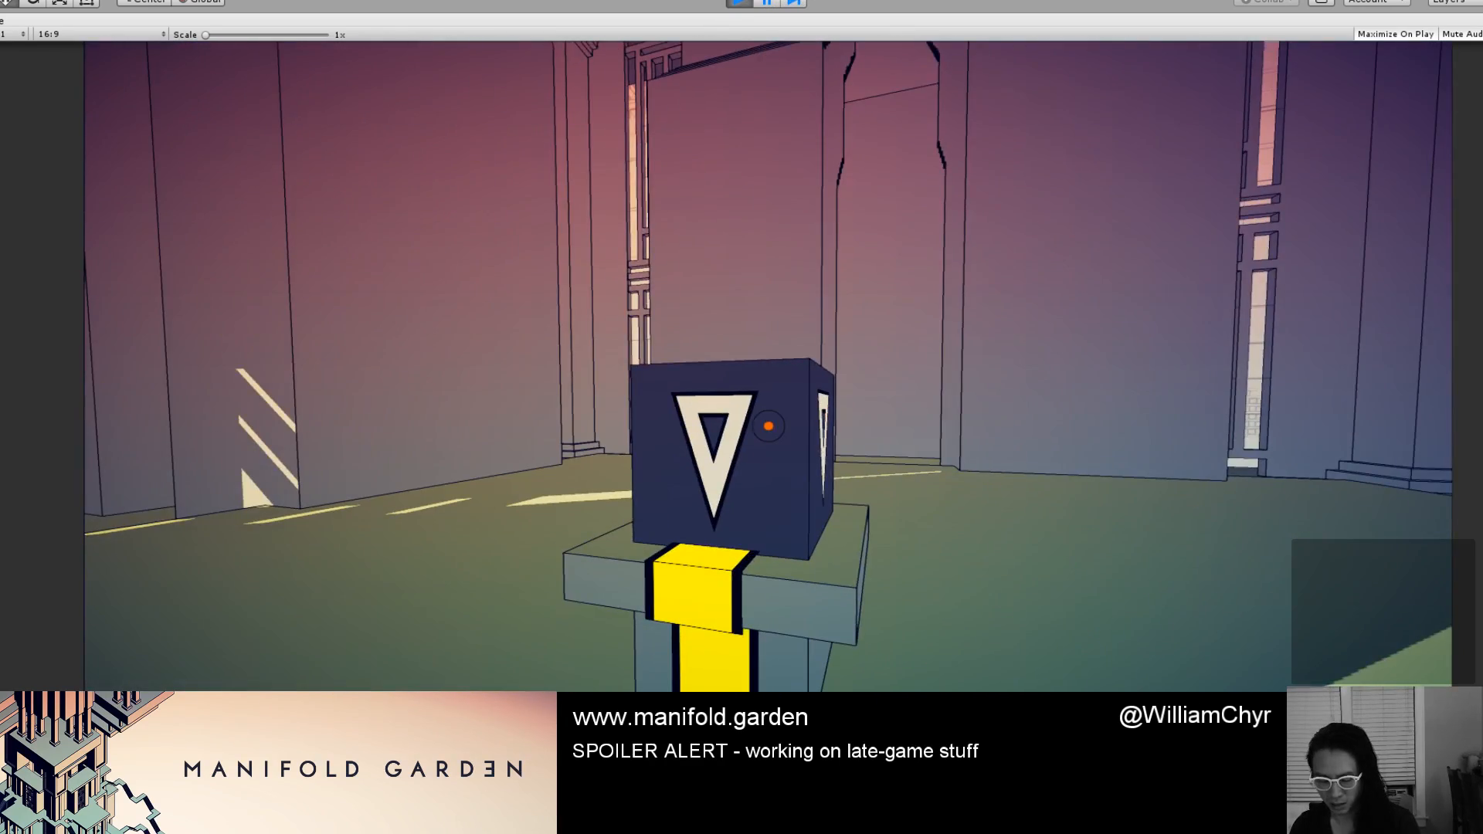
key(ctrl+1)
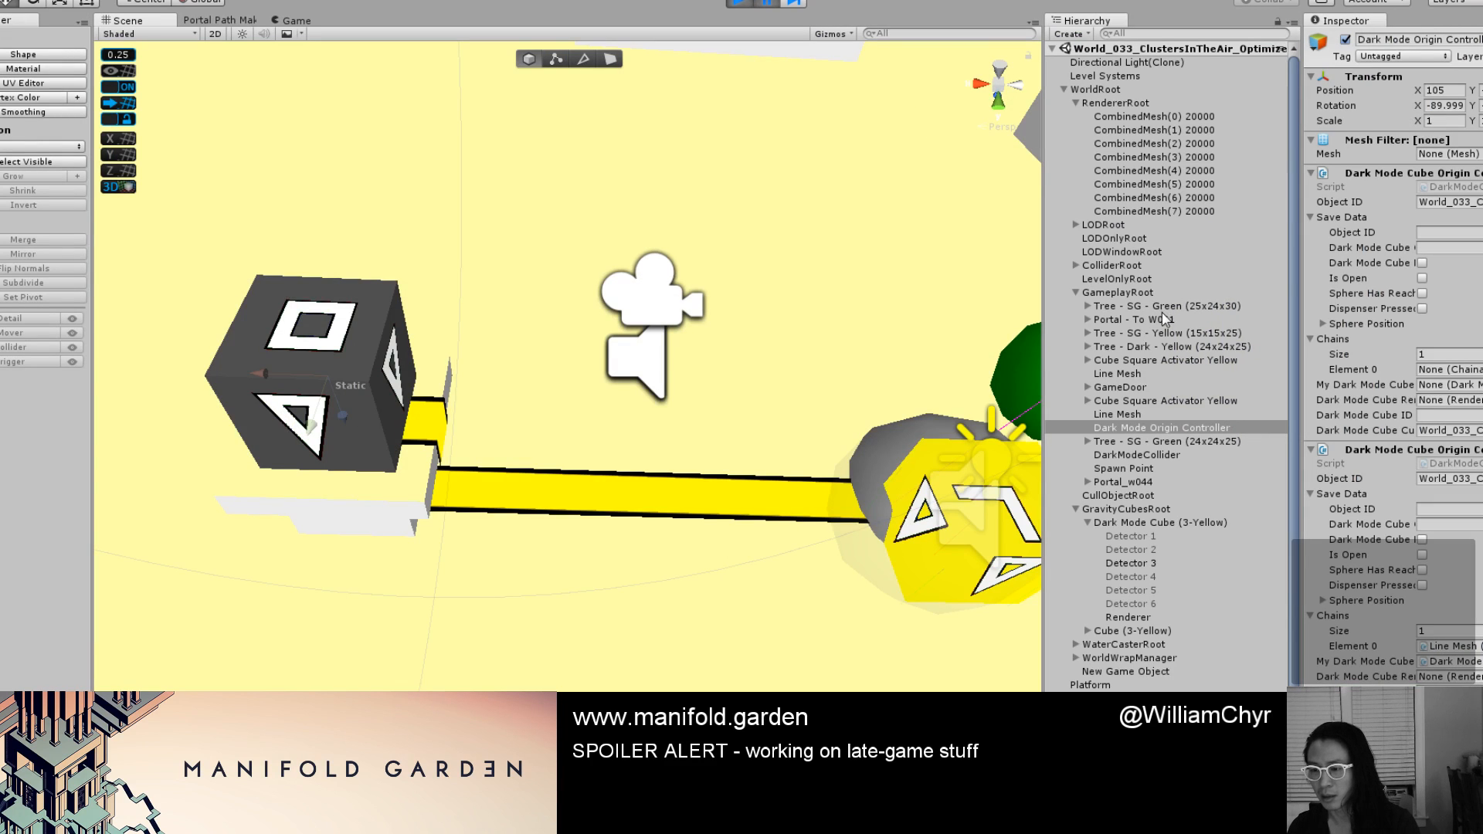
Assign the dark cube's Renderer to the origin controller's Dark Mode Cube Renderer at runtime, retest in the game, and end the play test.
click(1445, 662)
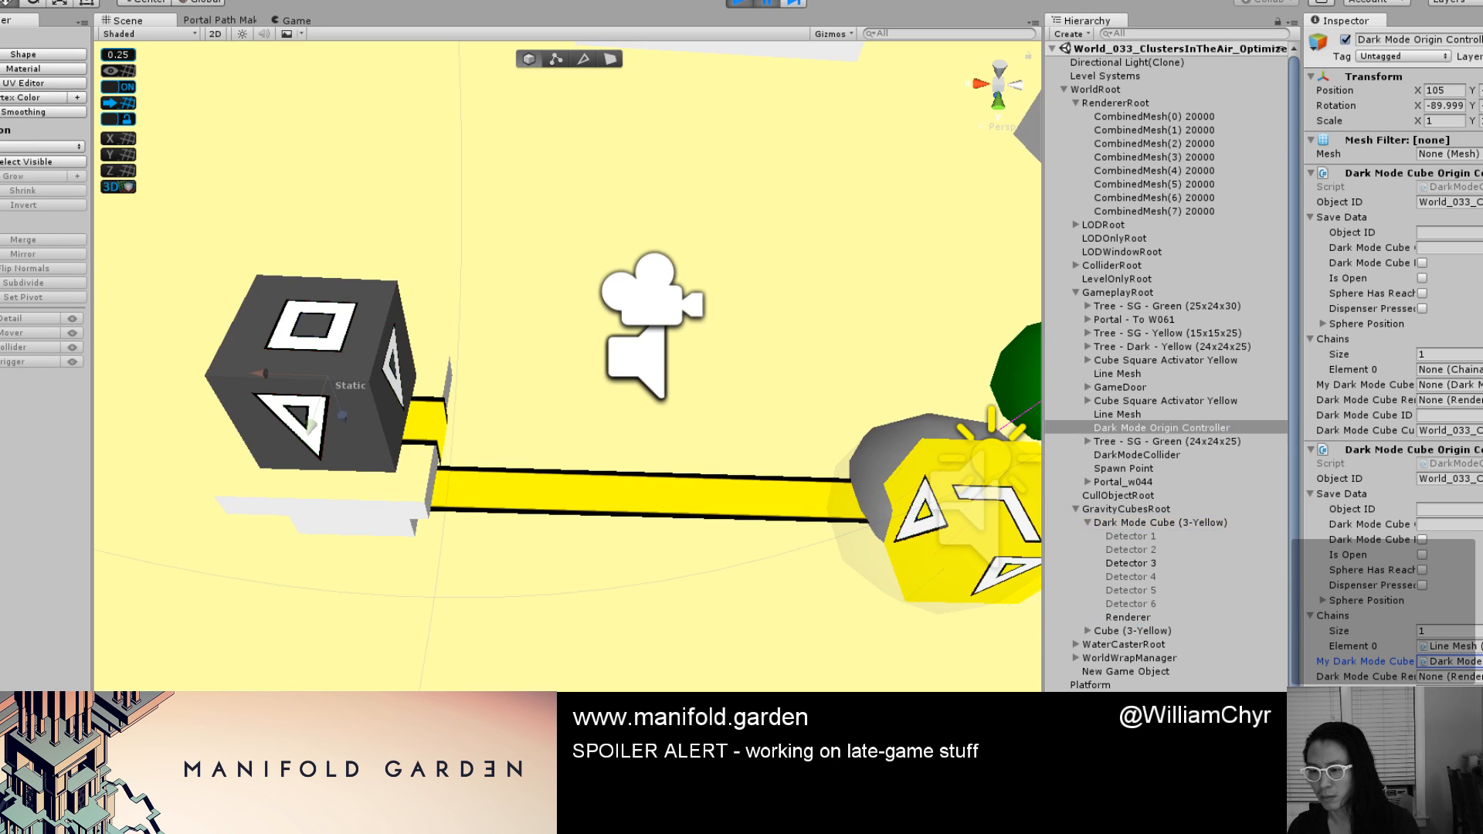
drag(1128, 617, 1450, 677)
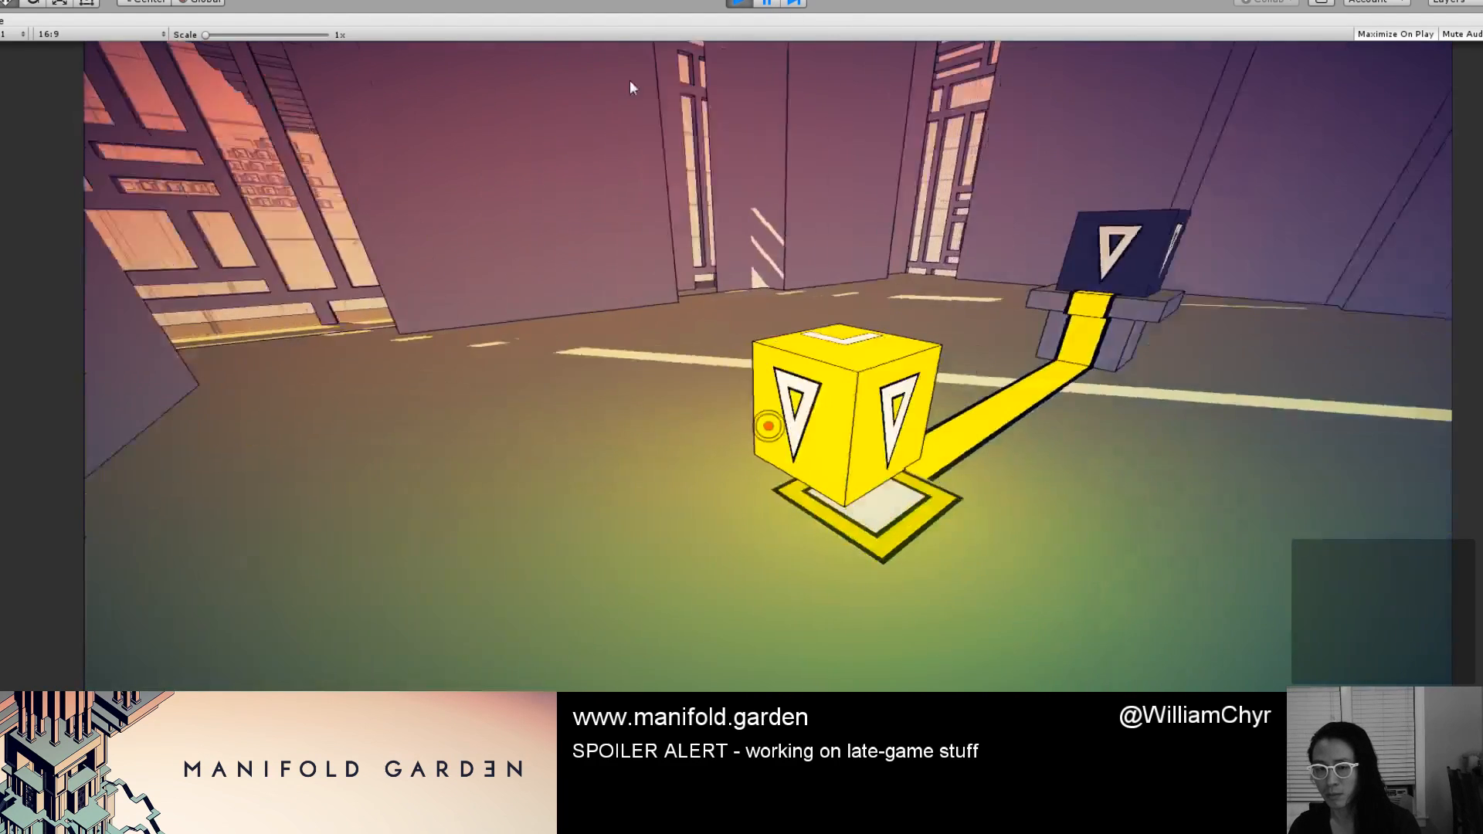
click(692, 86)
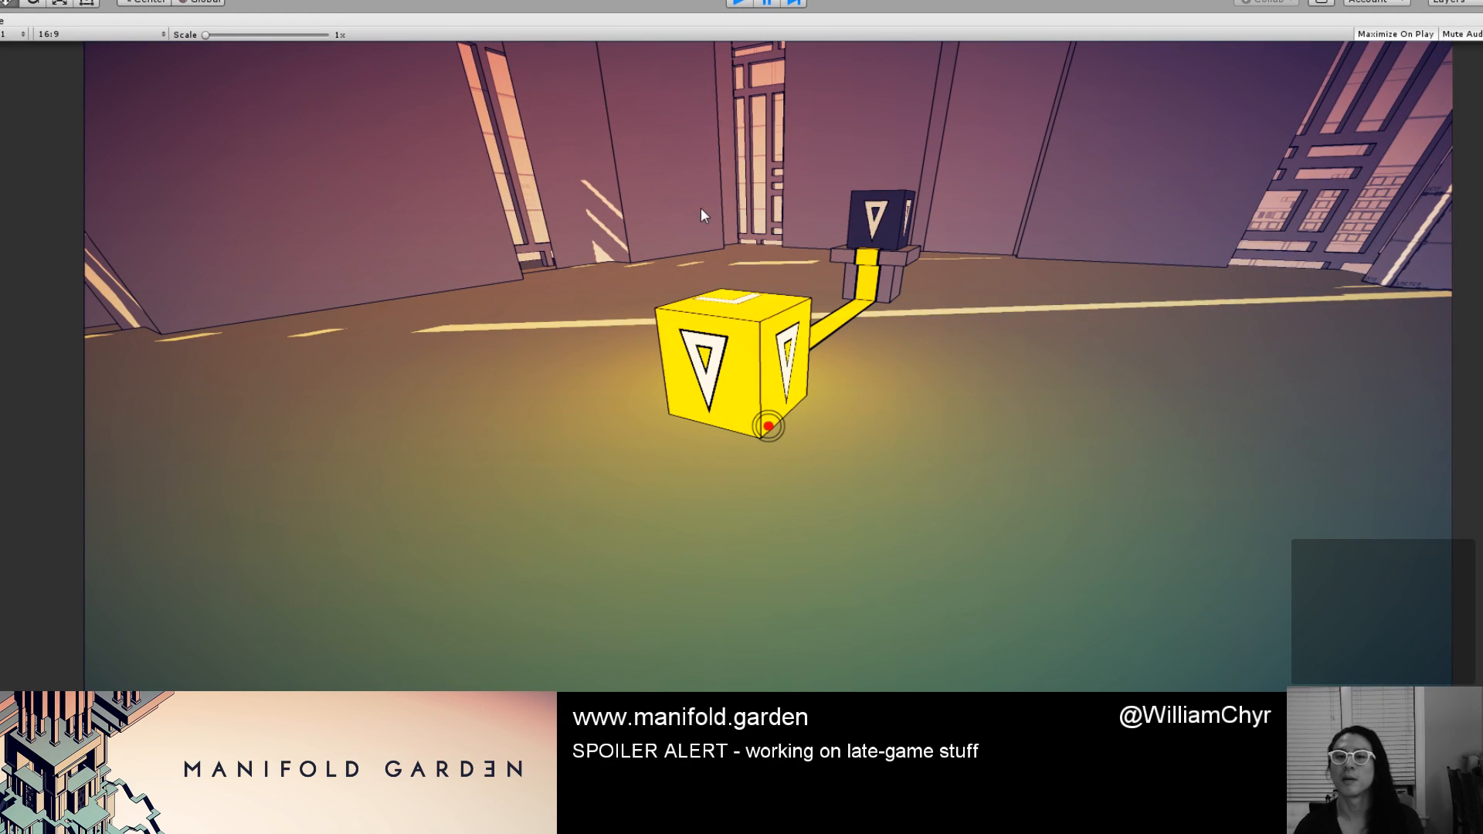
key(ctrl+p)
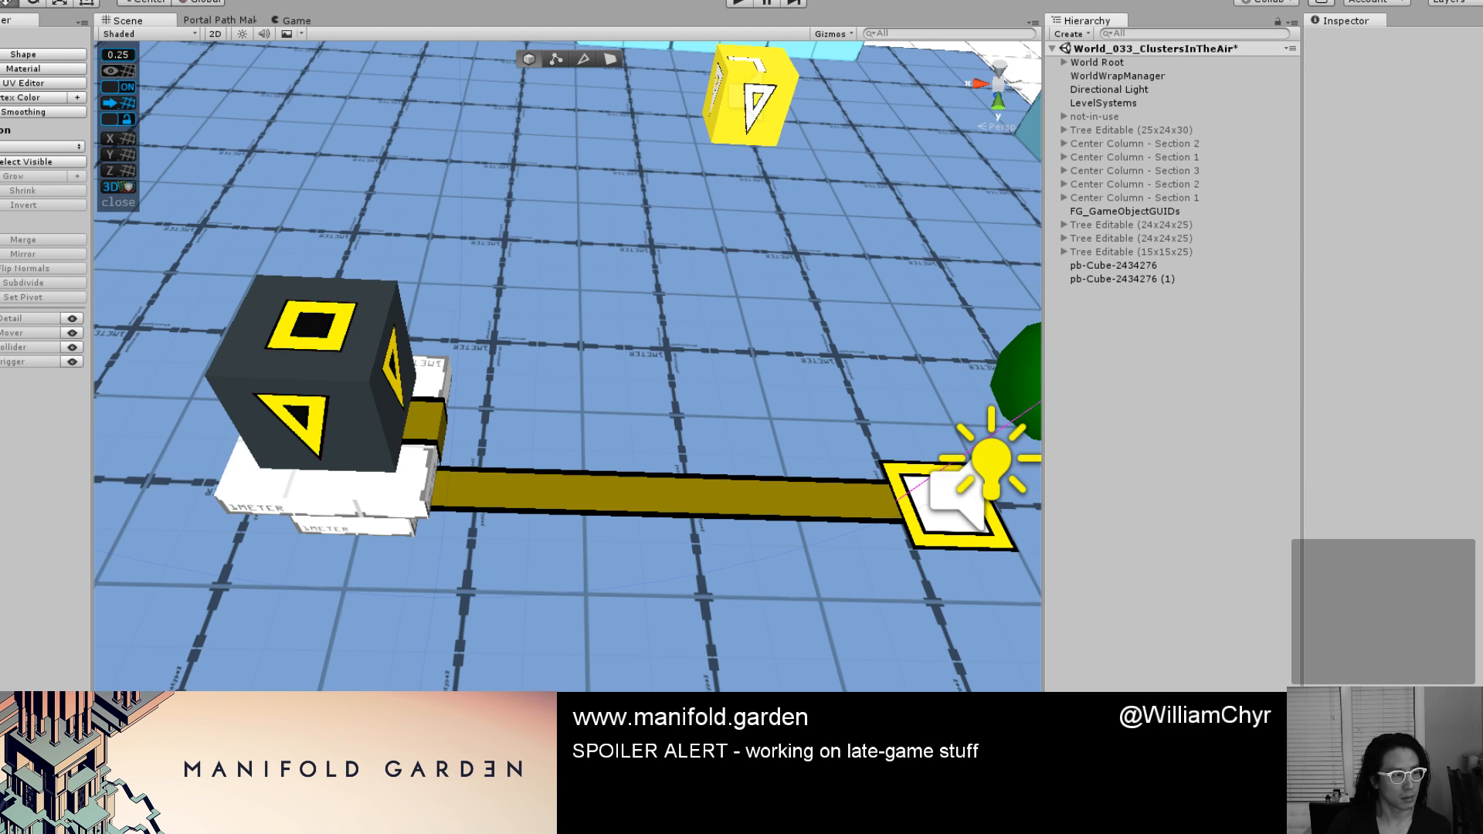
Locate the pedestal's Dark Mode Statue in the editable scene and select its Dark Mode Origin Controller.
click(332, 463)
scroll(568, 386, down, 3)
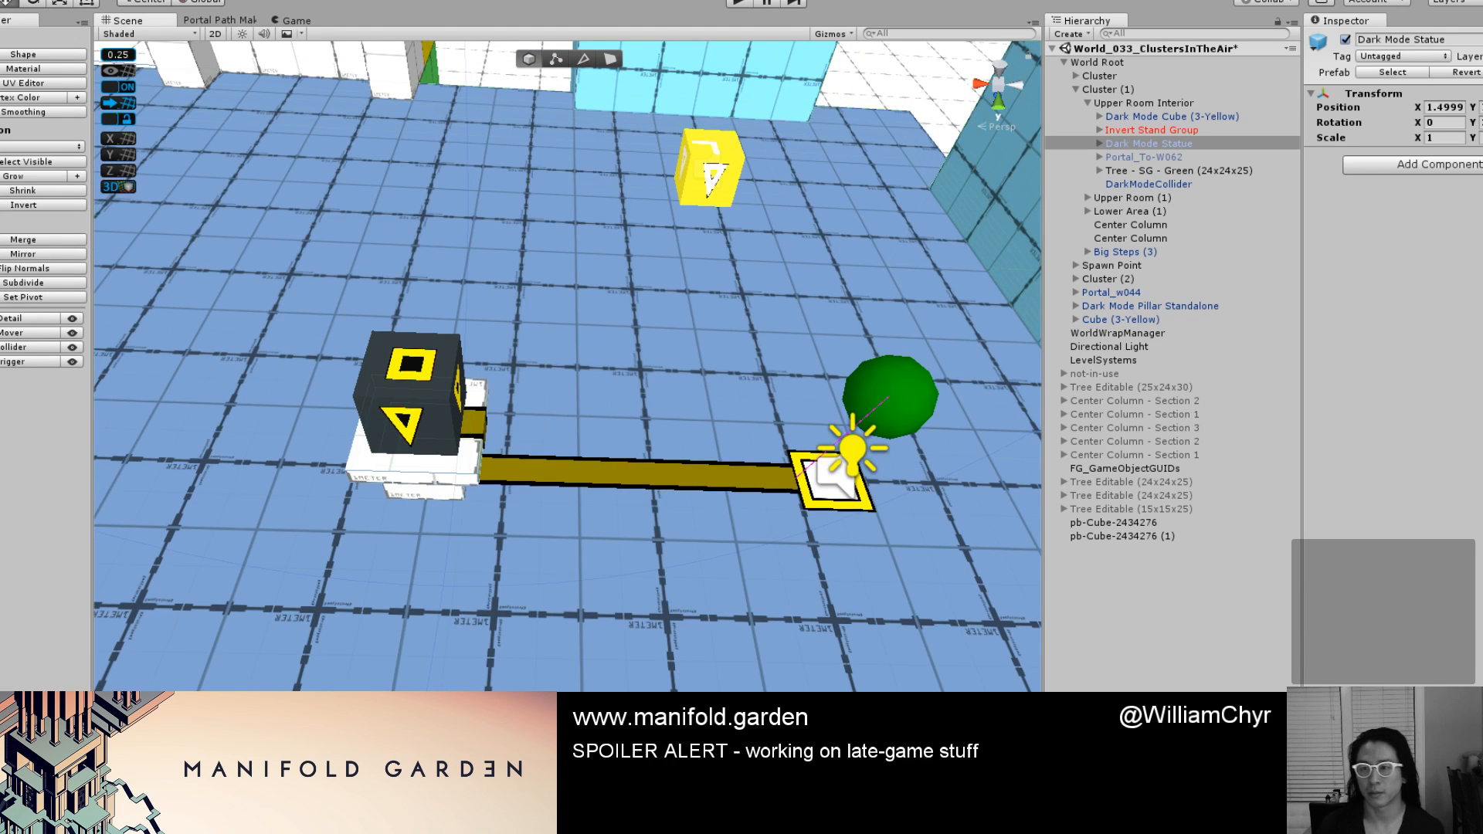
click(451, 472)
click(1168, 171)
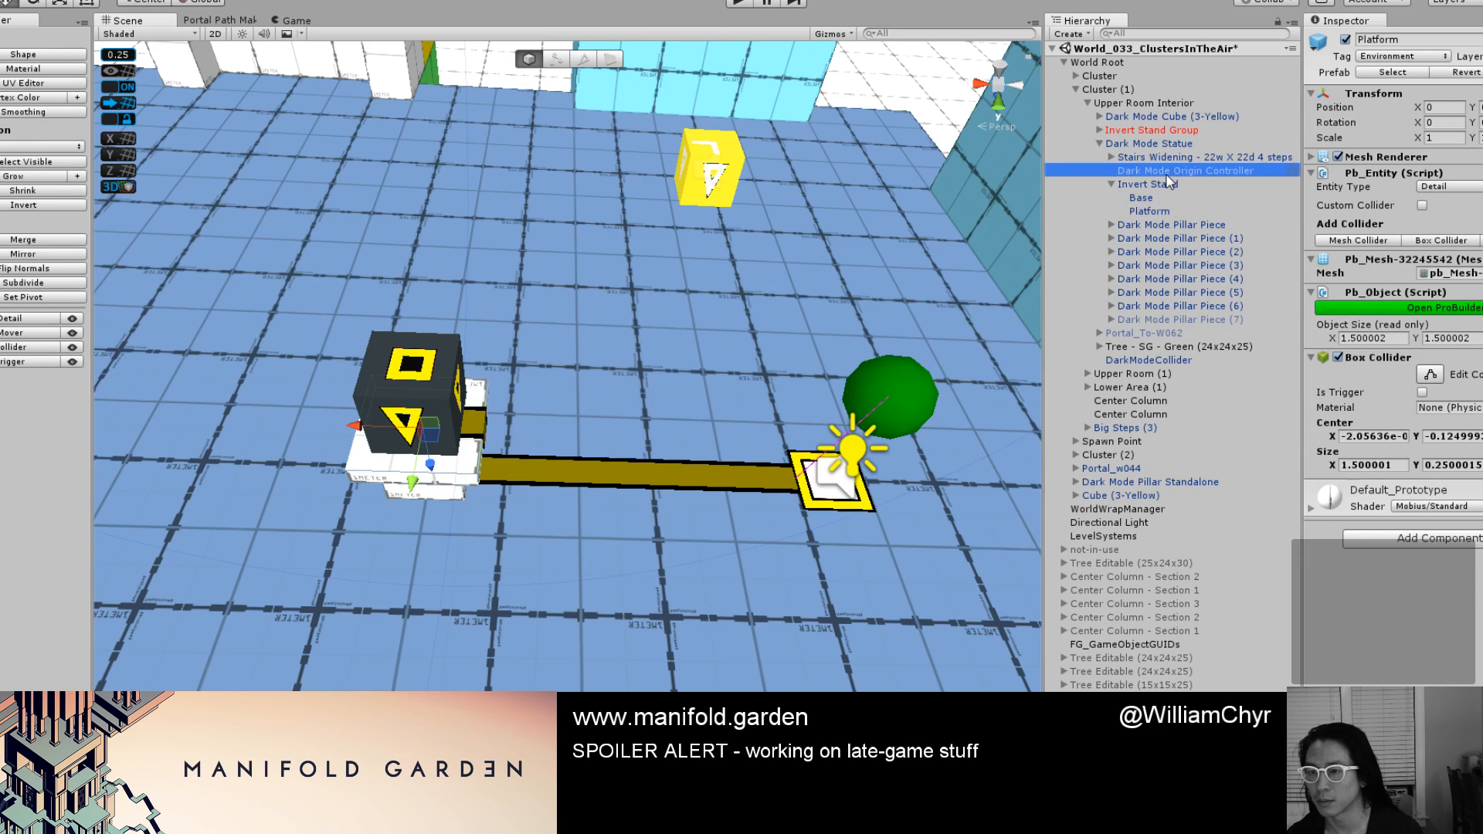
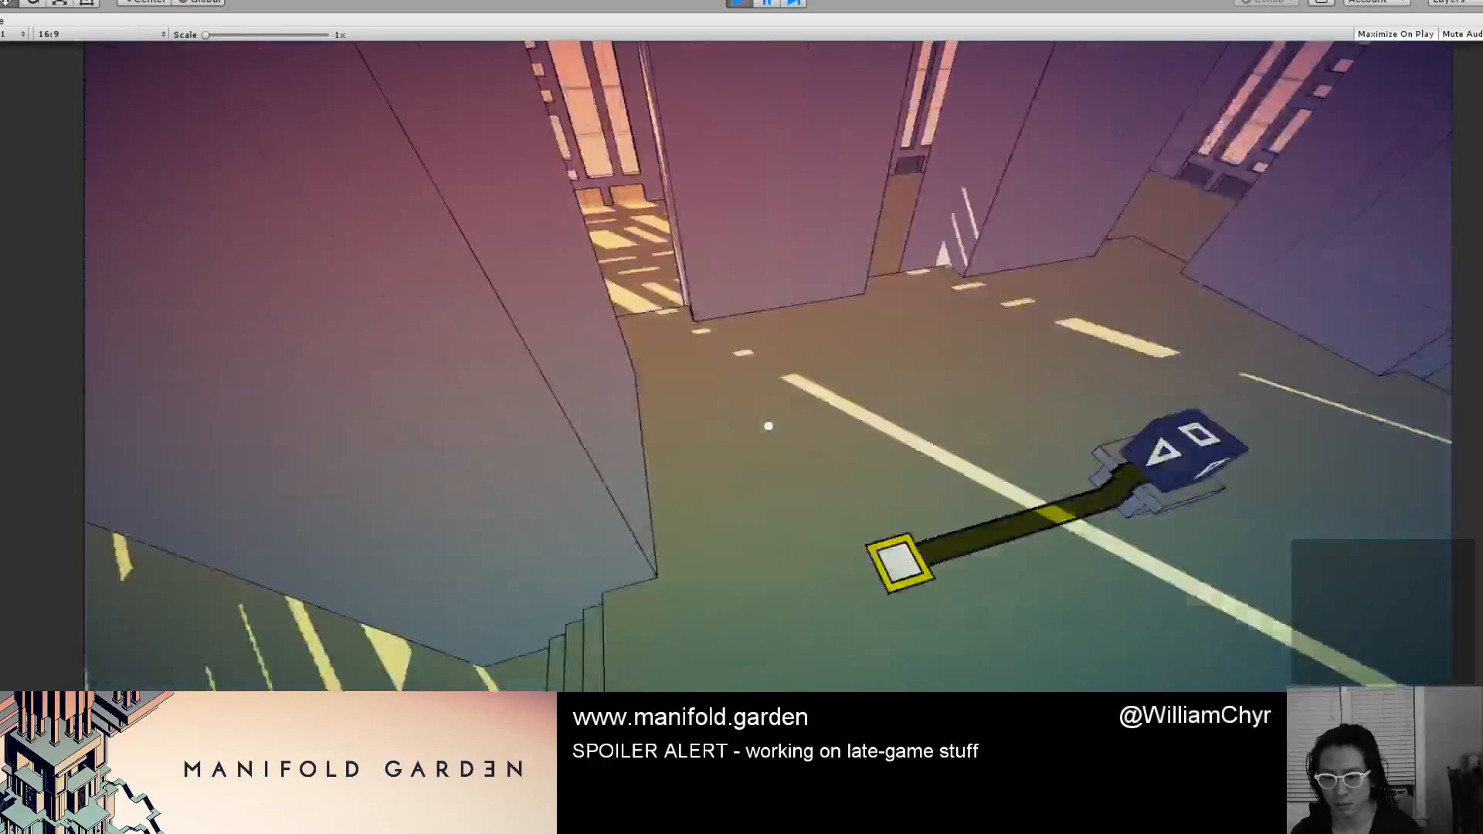
Play-test the puzzle by carrying the yellow cube onto the floor socket and picking up the dark cube.
key(w)
click(296, 663)
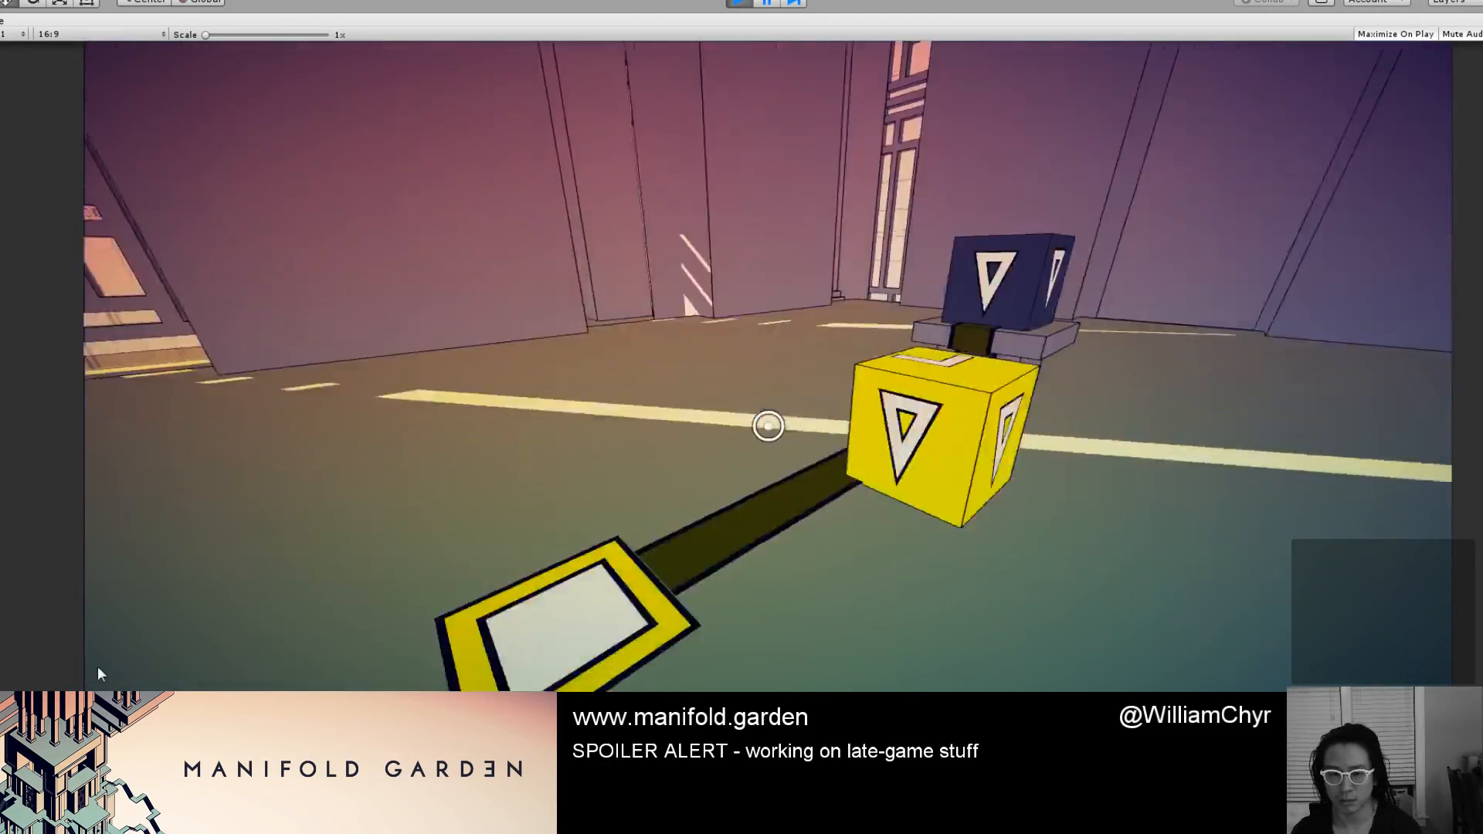
click(98, 668)
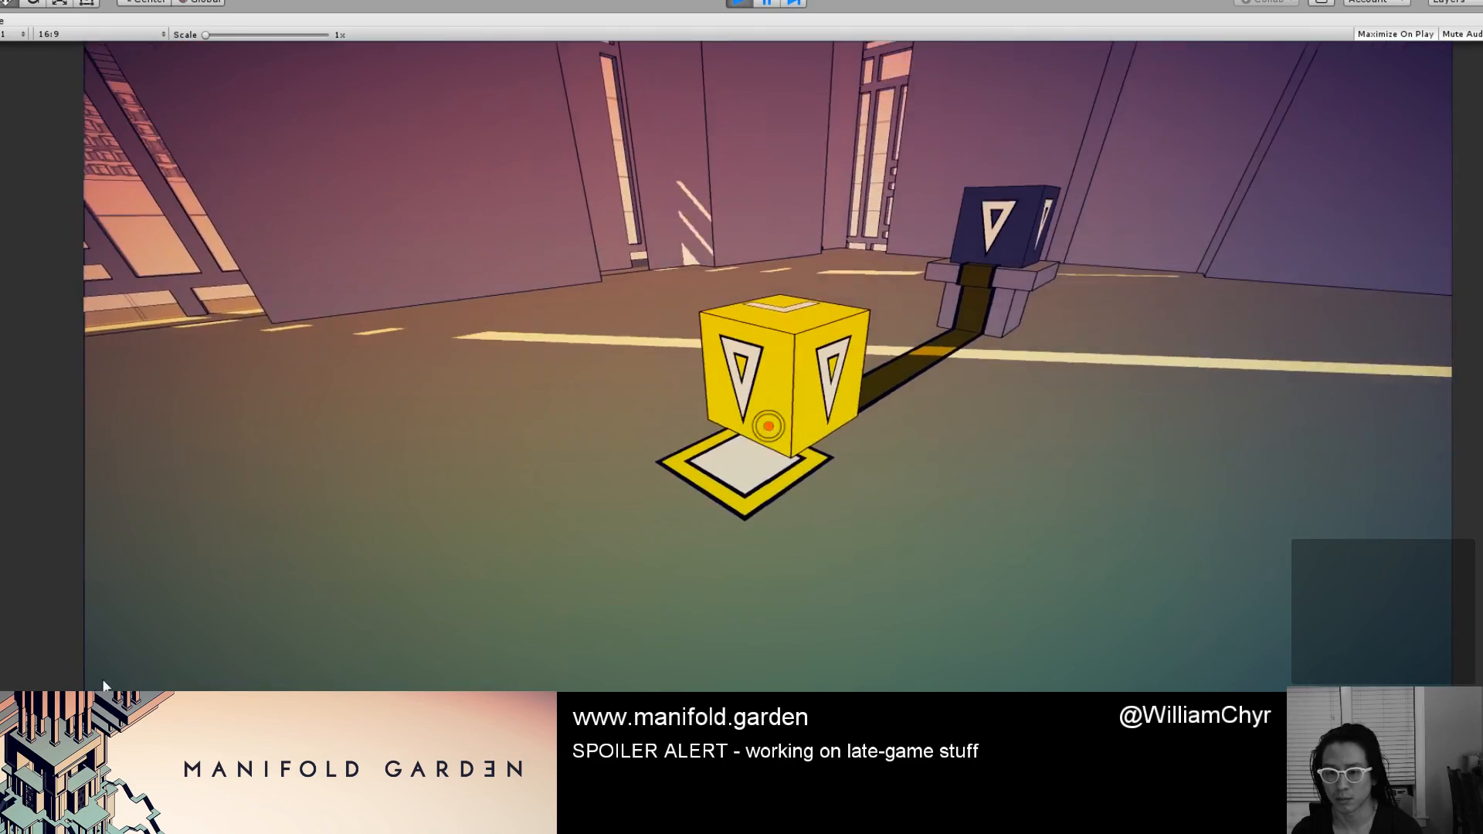
click(103, 680)
key(w)
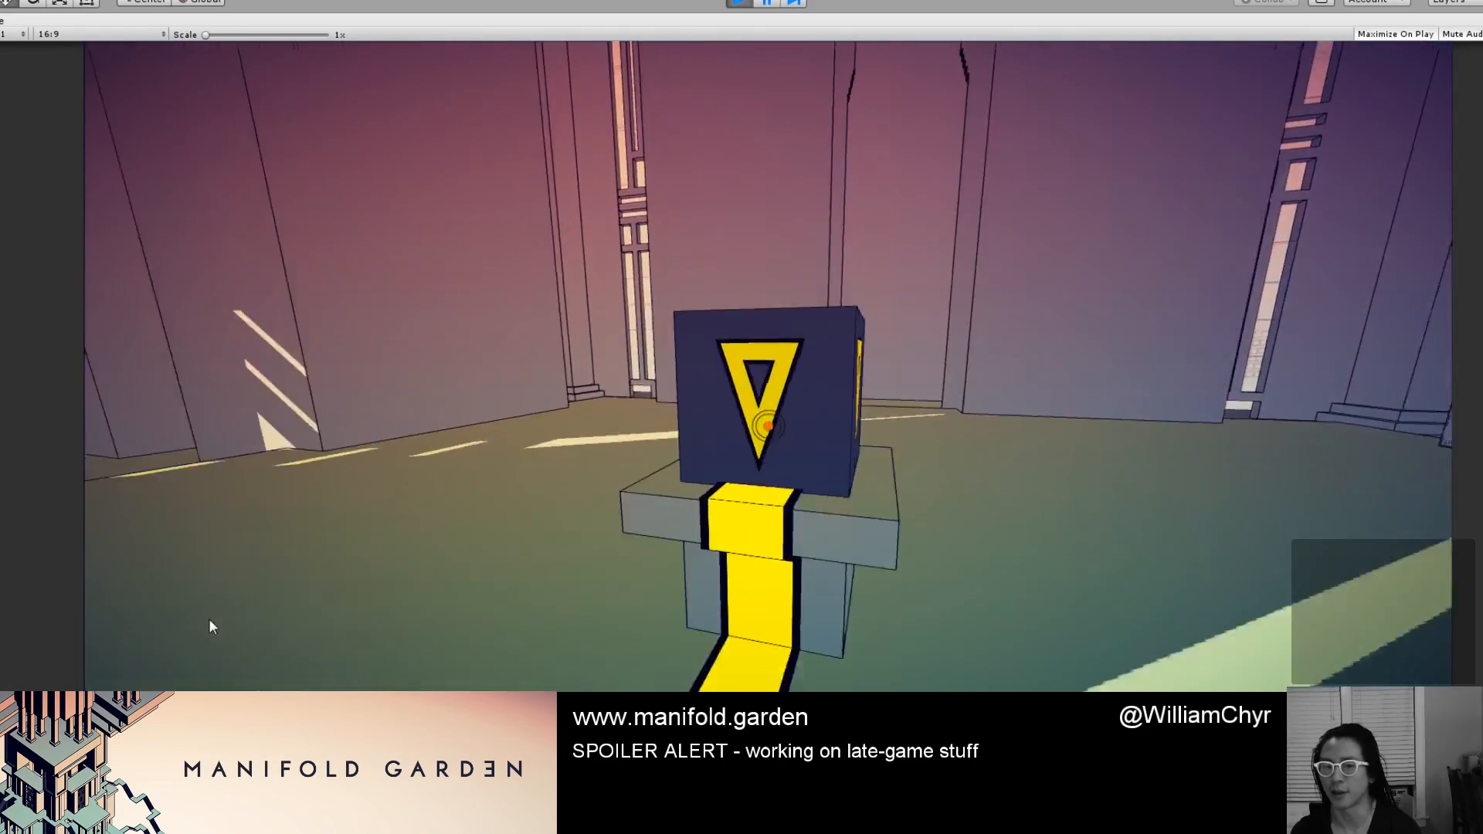
click(210, 621)
click(181, 675)
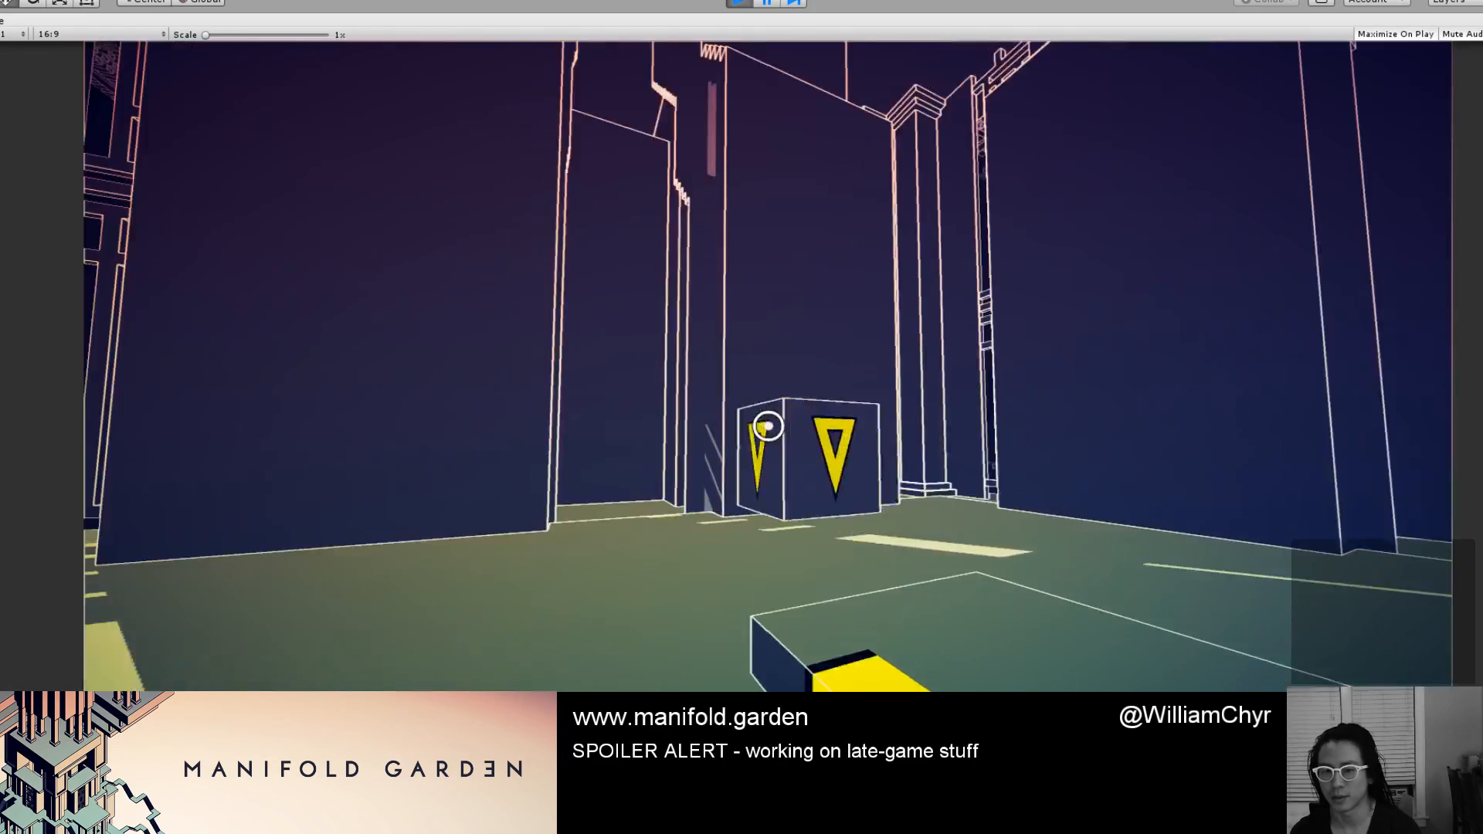
click(768, 425)
Carry the dark cube across the darkened room and up to the white-patterned opening.
key(w)
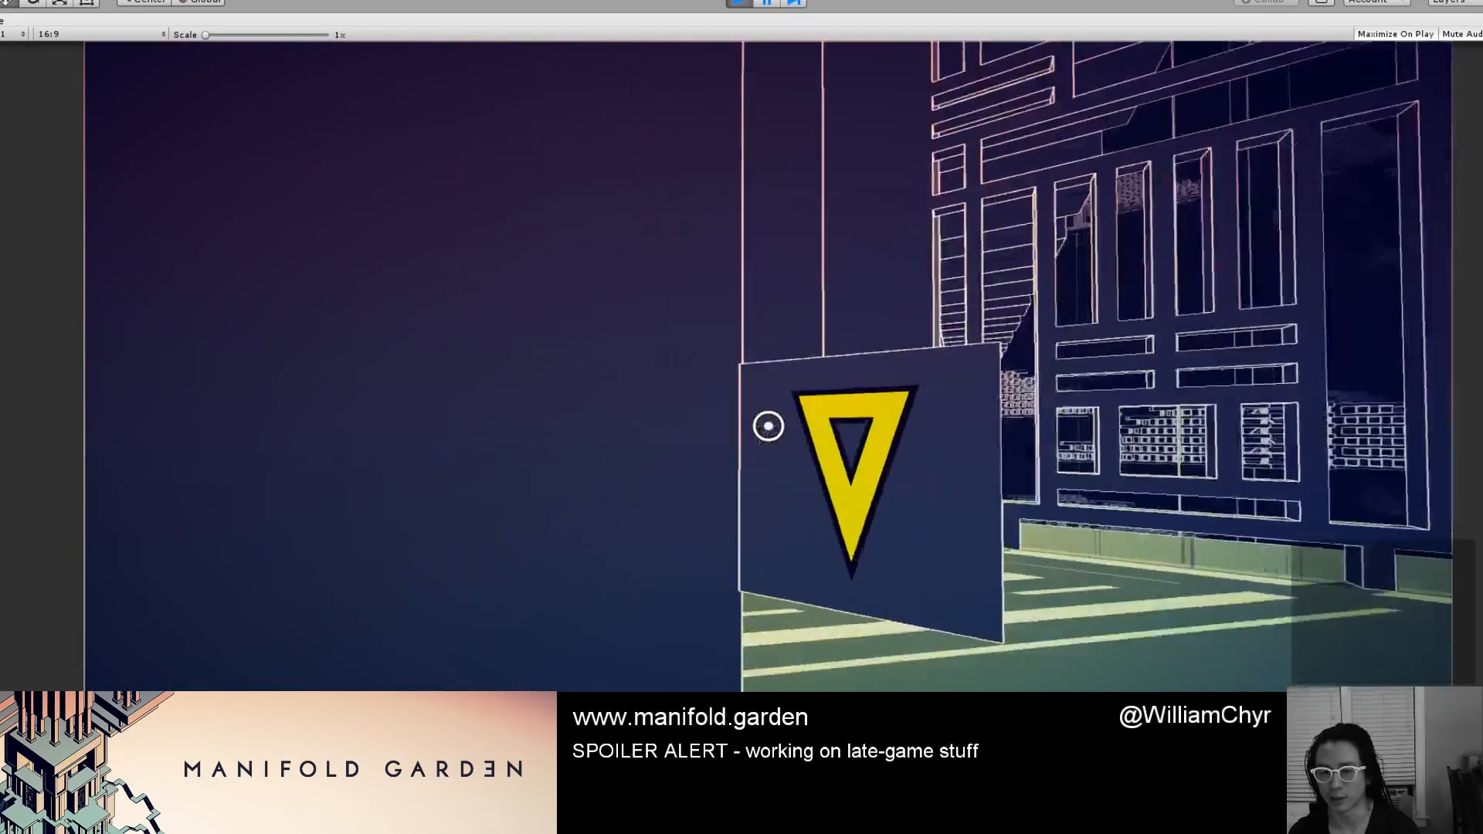
key(w)
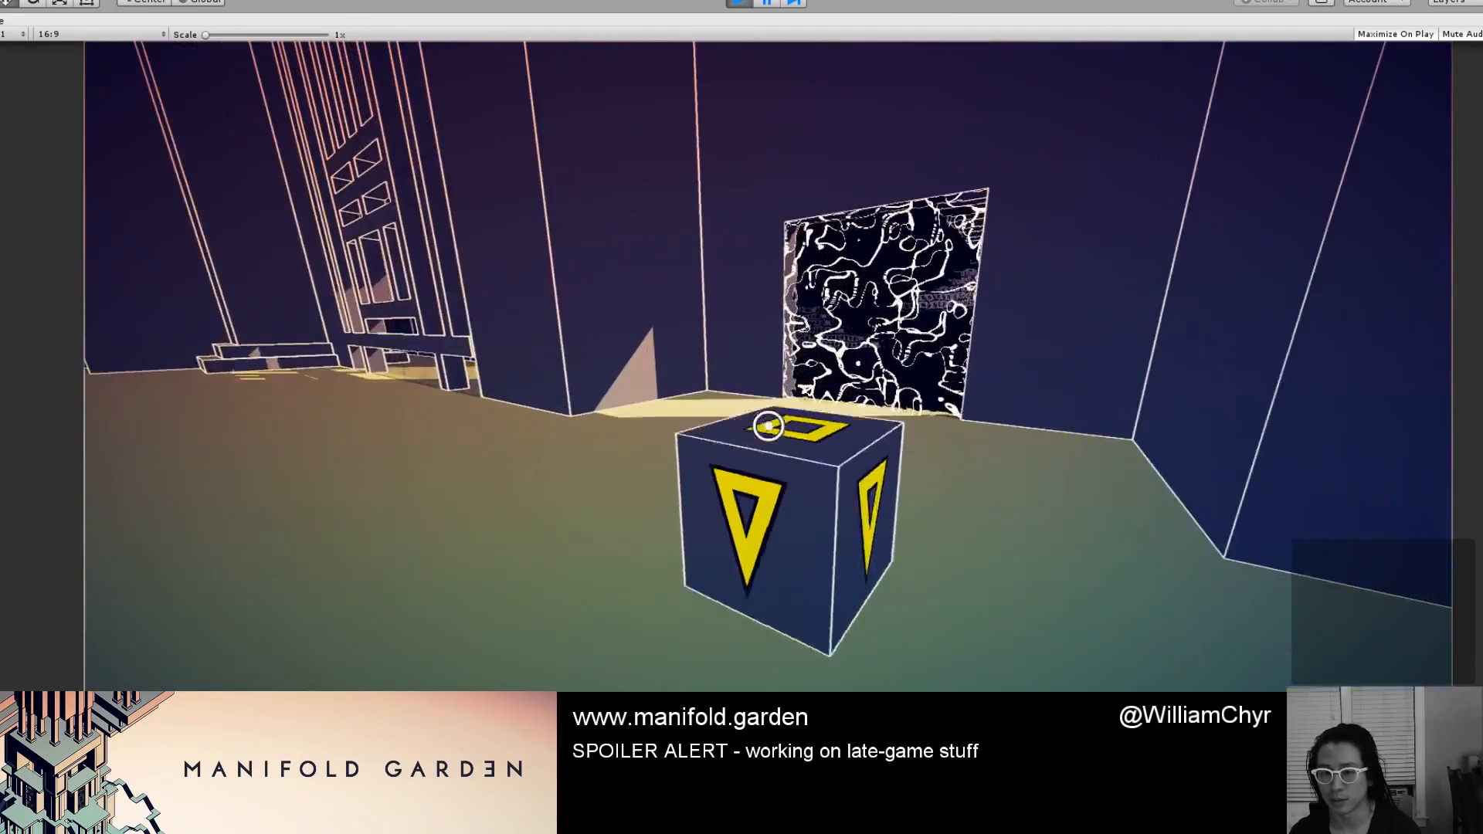
key(w)
key(w)
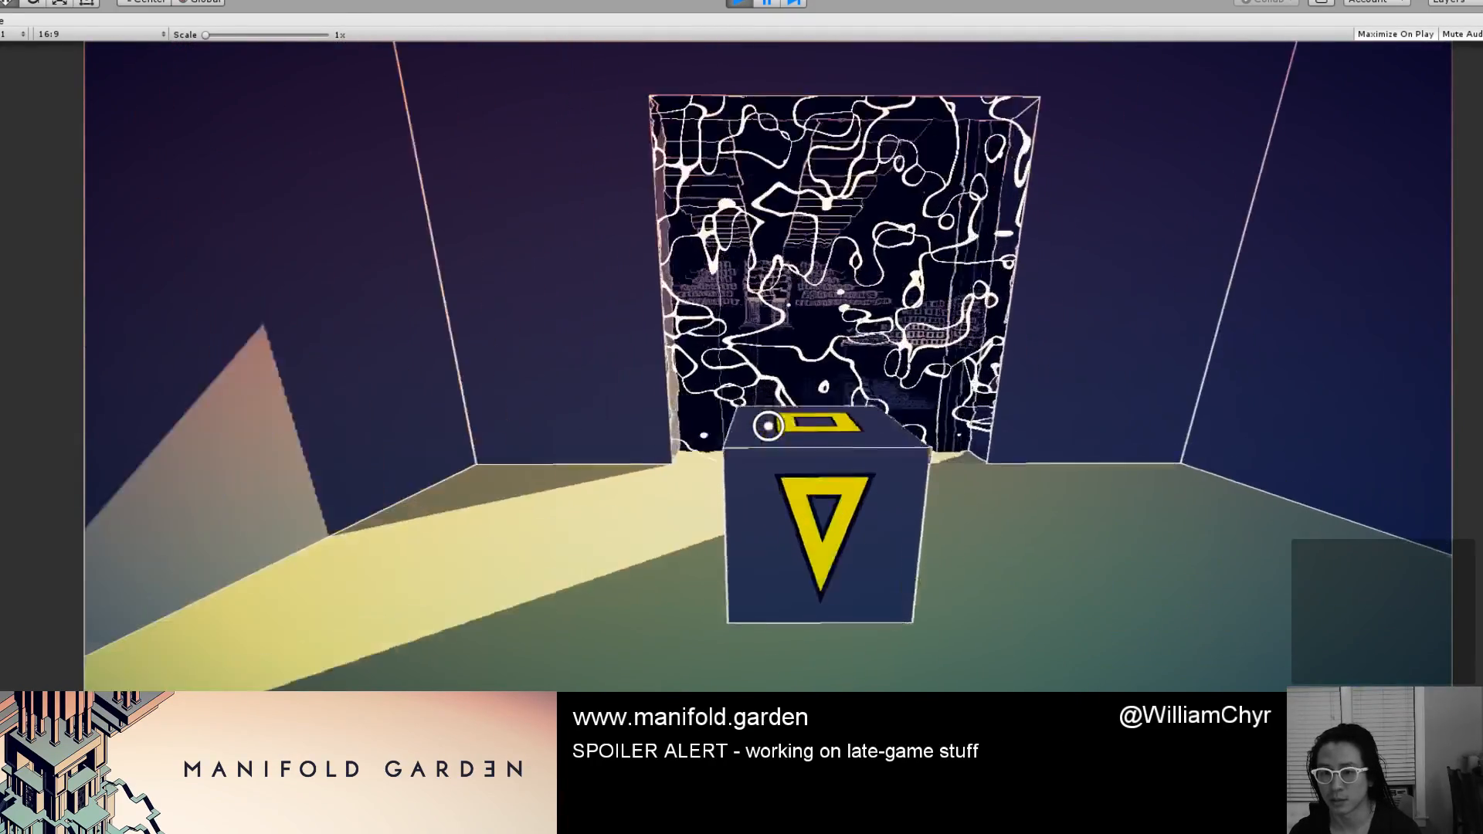
key(w)
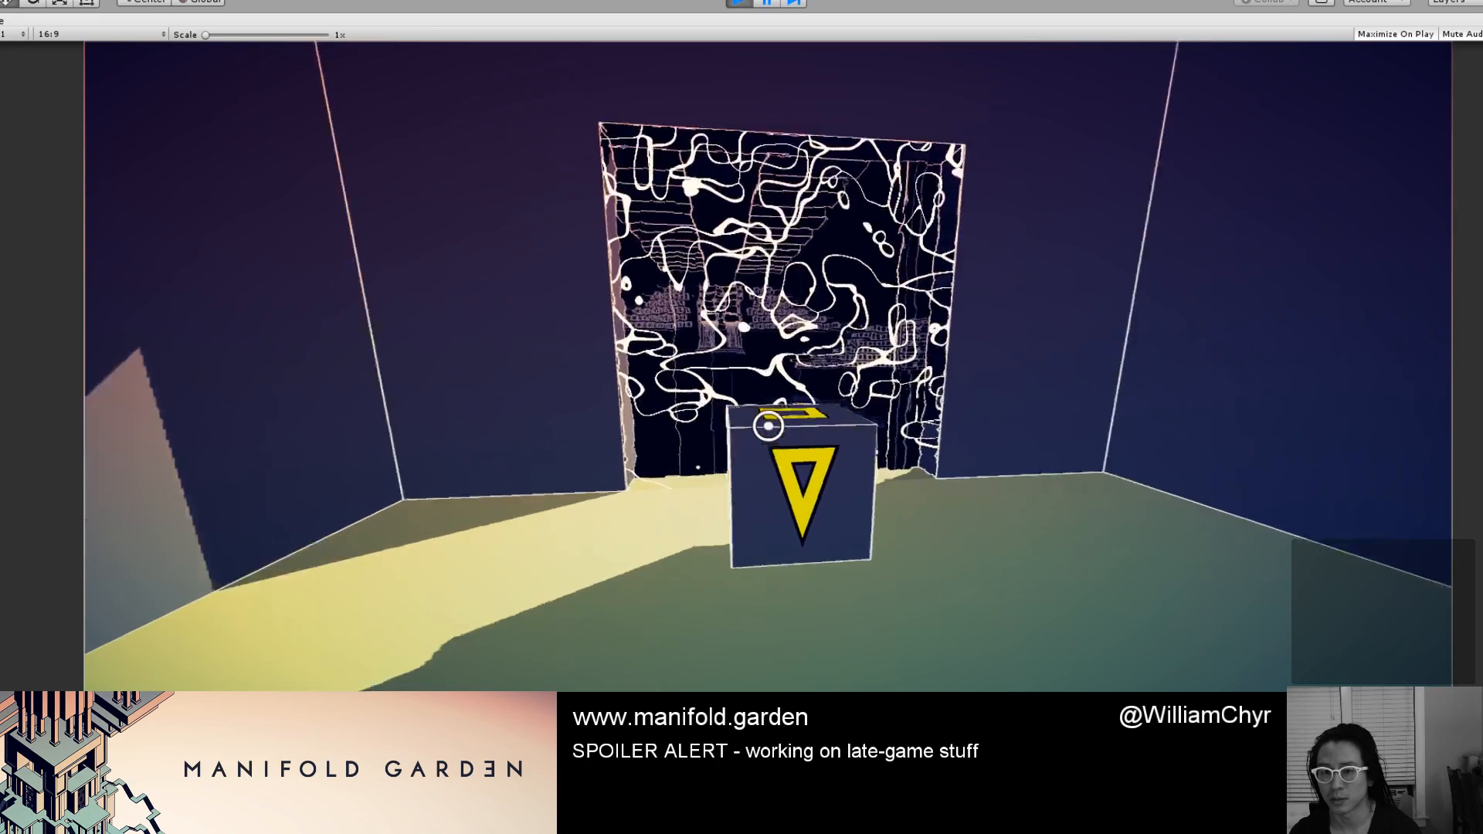
key(w)
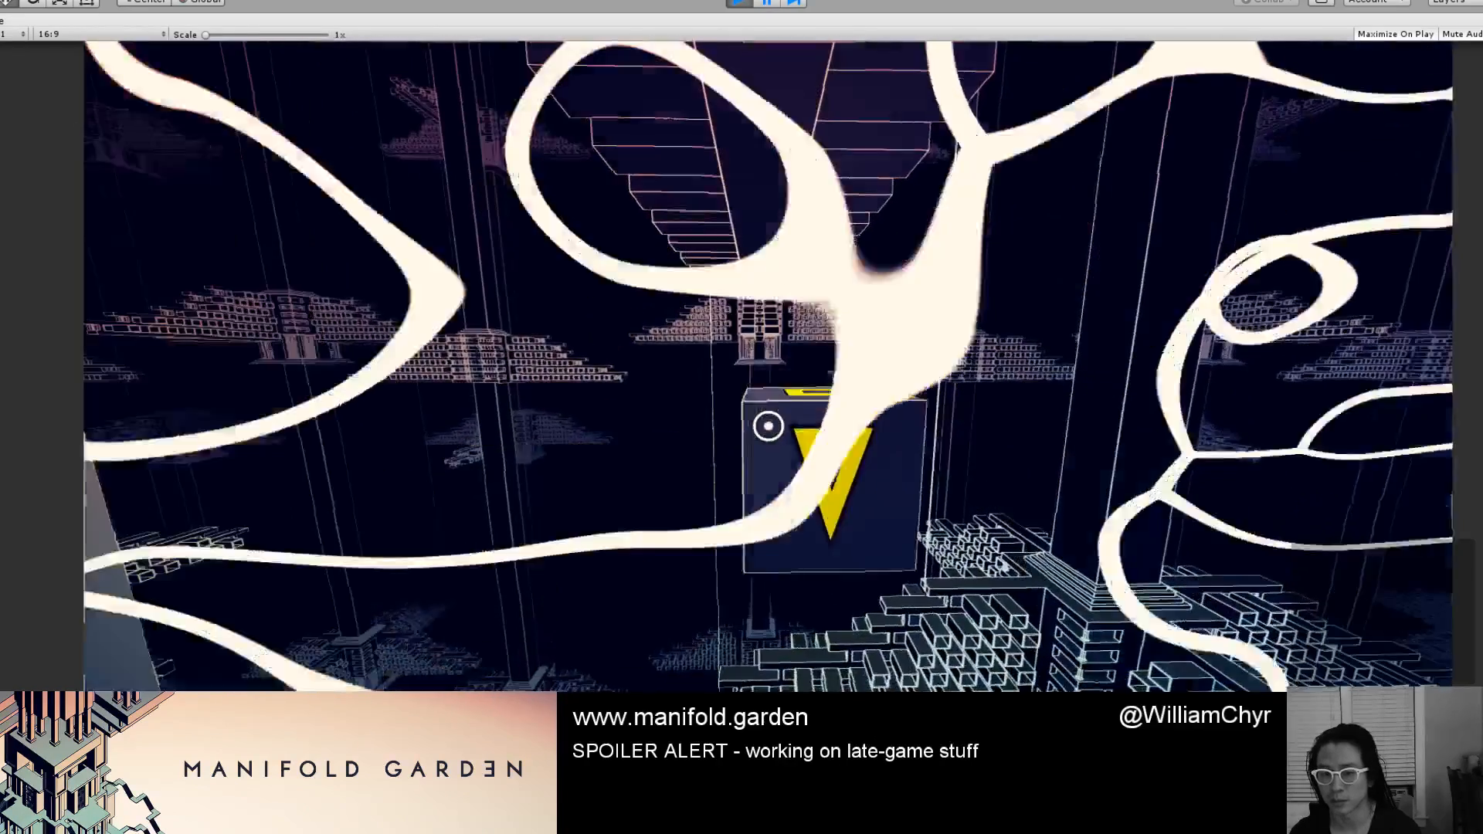
Back away from the patterned opening with the dark cube and approach it again to check its behavior.
key(s)
key(w)
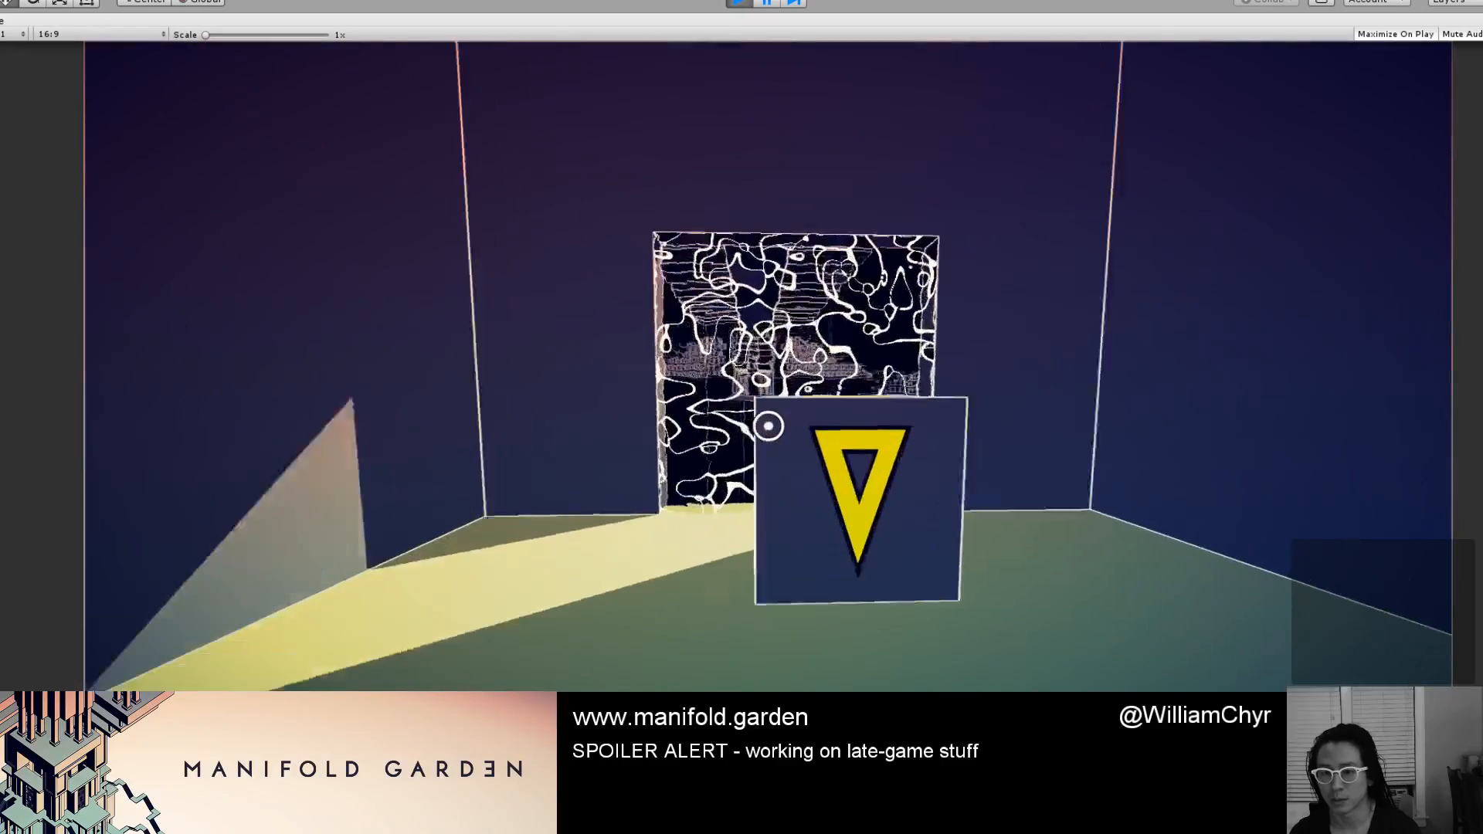
key(s)
key(s)
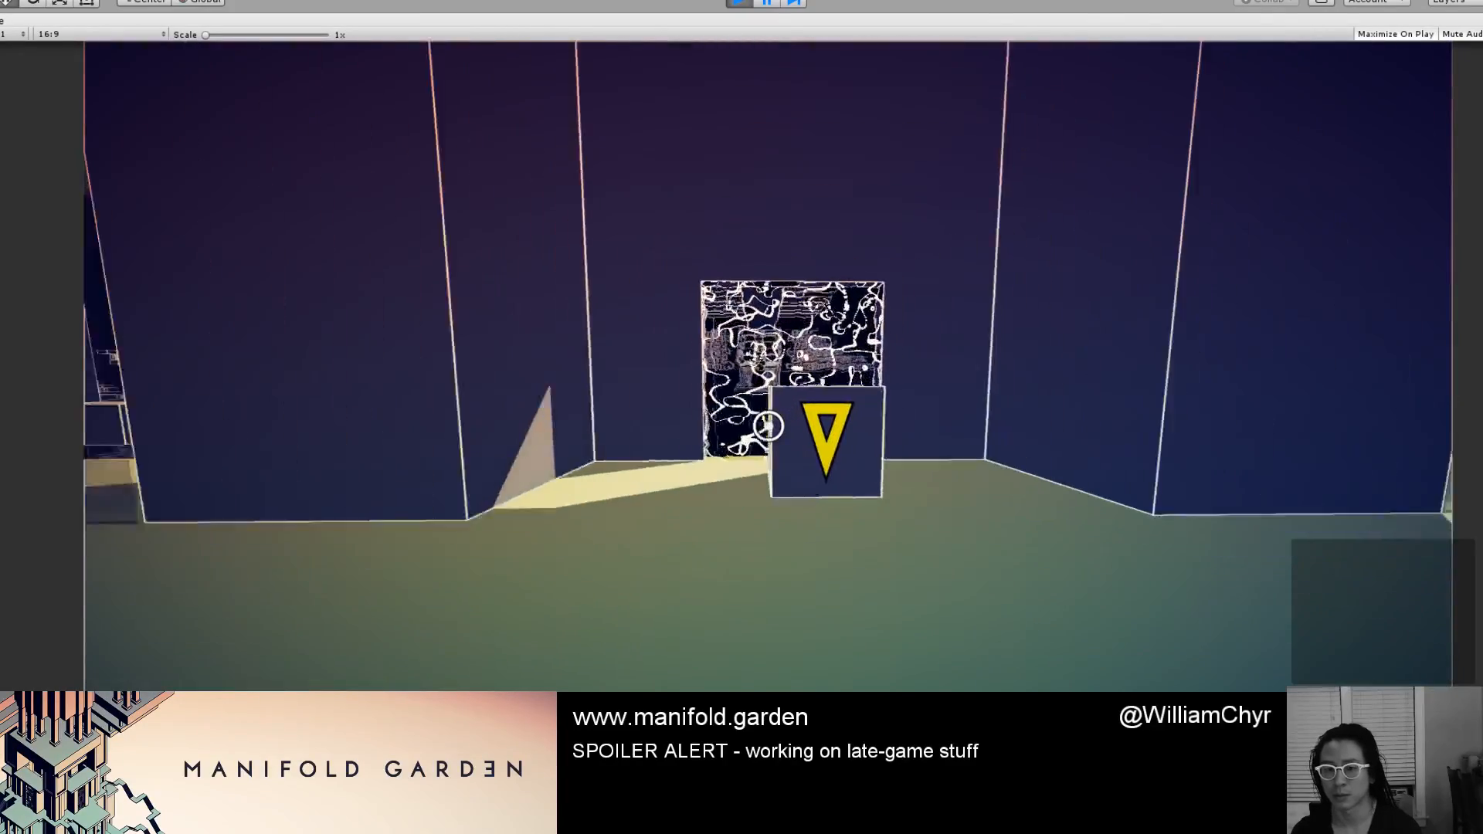
key(w)
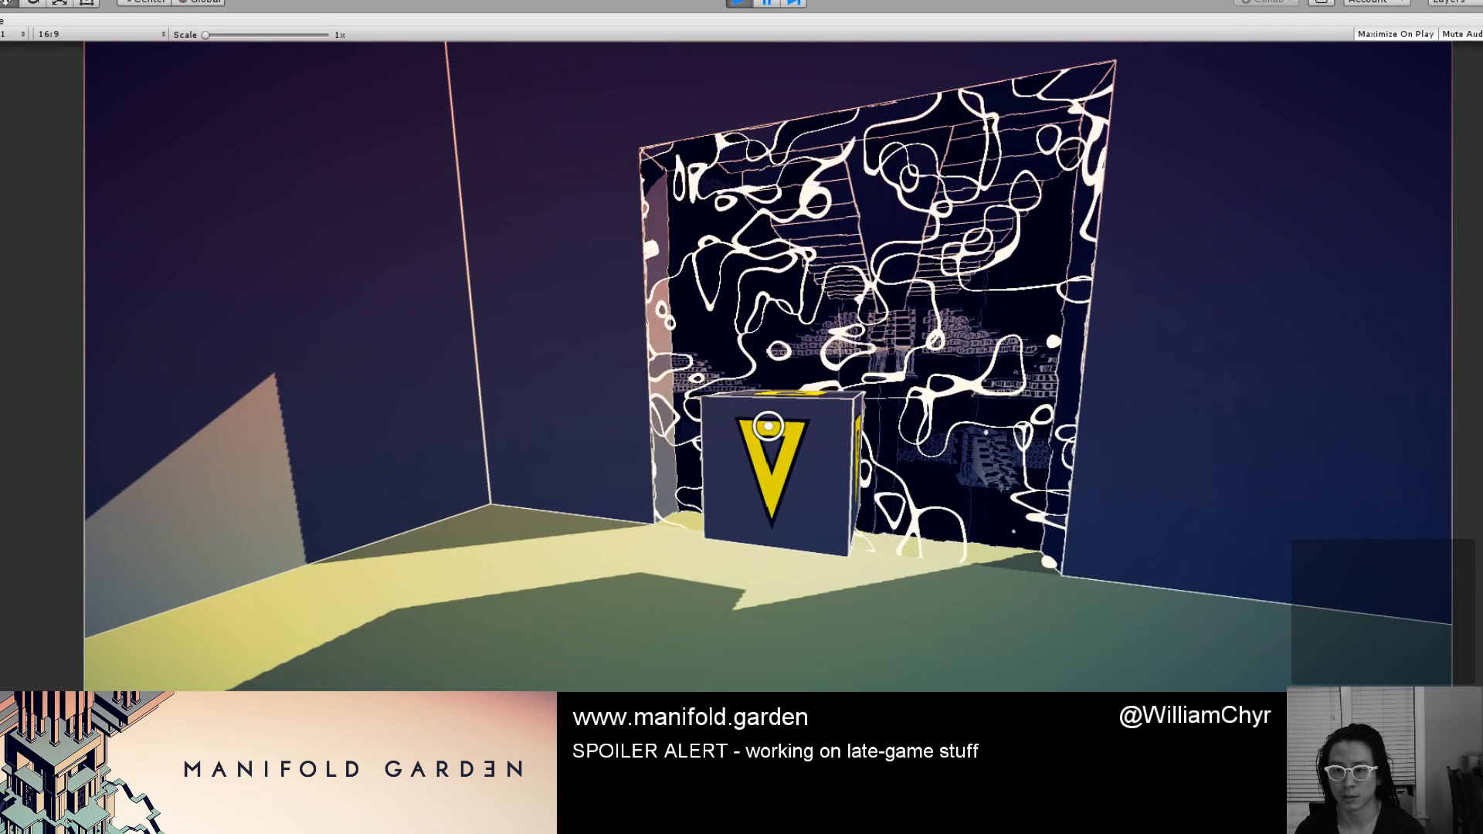
Pause the play test, dock the Game view beside the Scene view, and search the hierarchy for "darkmode".
key(ctrl+p)
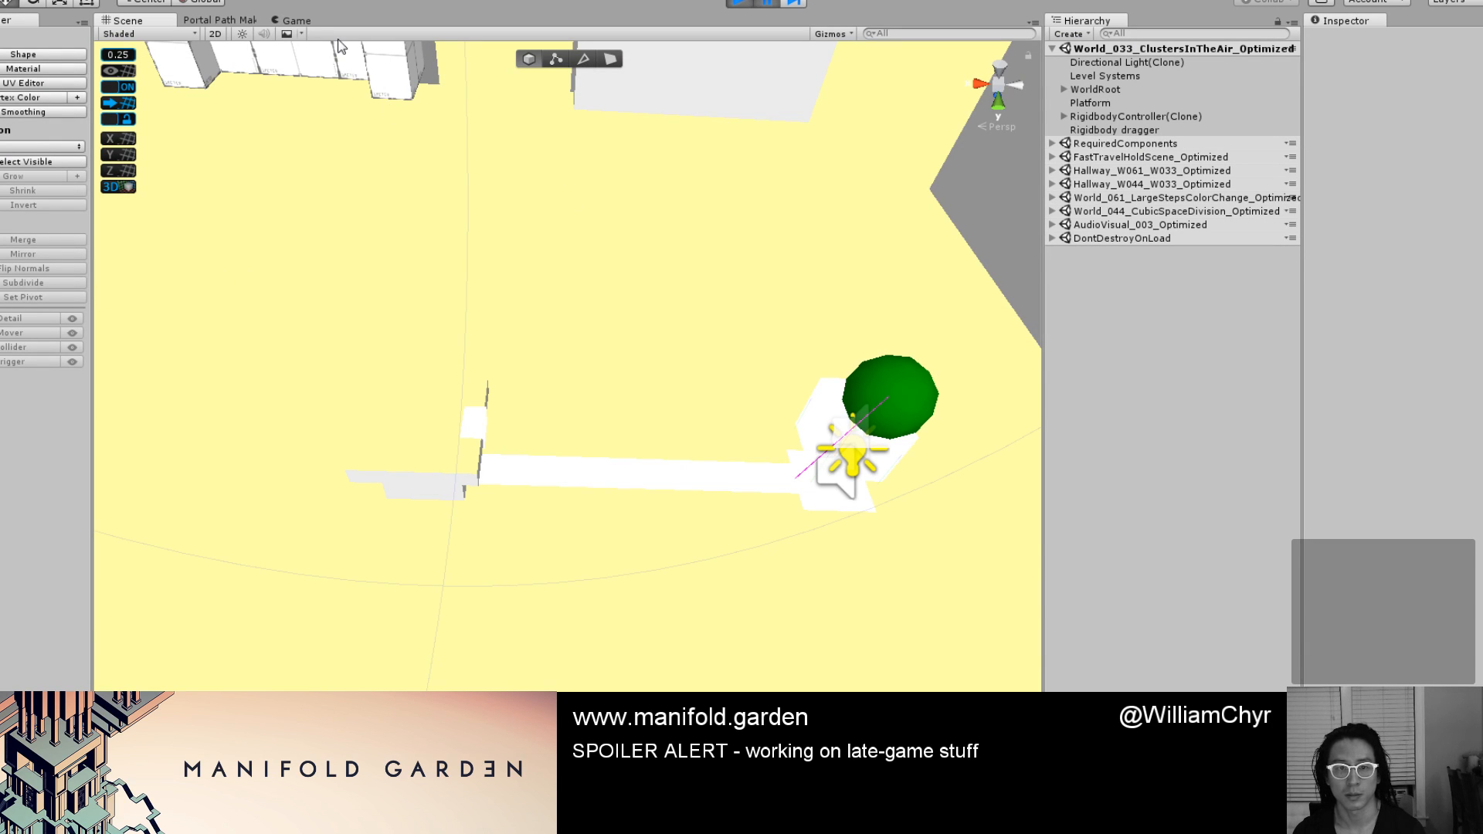
click(297, 21)
drag(519, 122, 222, 309)
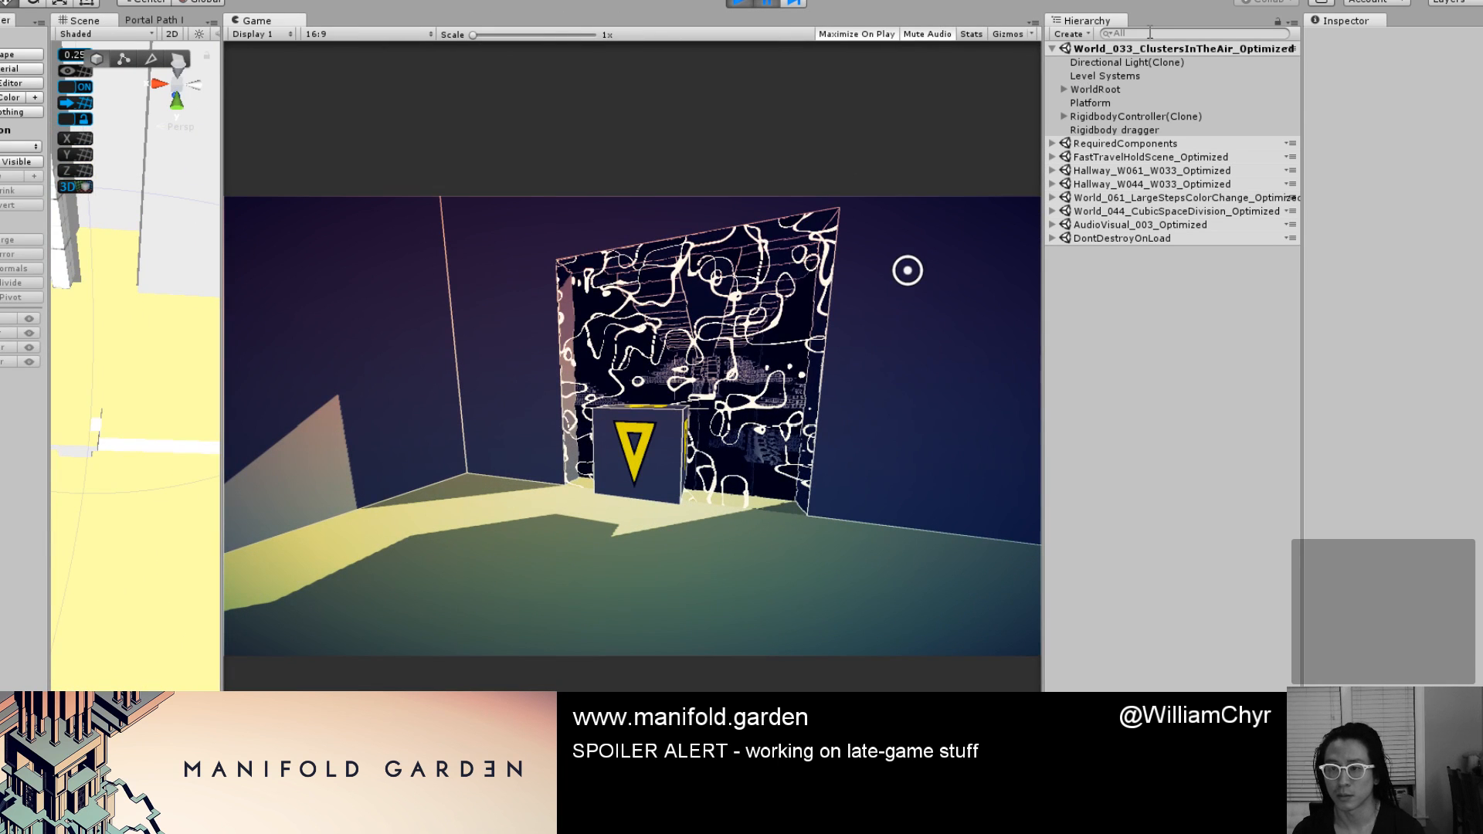
text(darkmode)
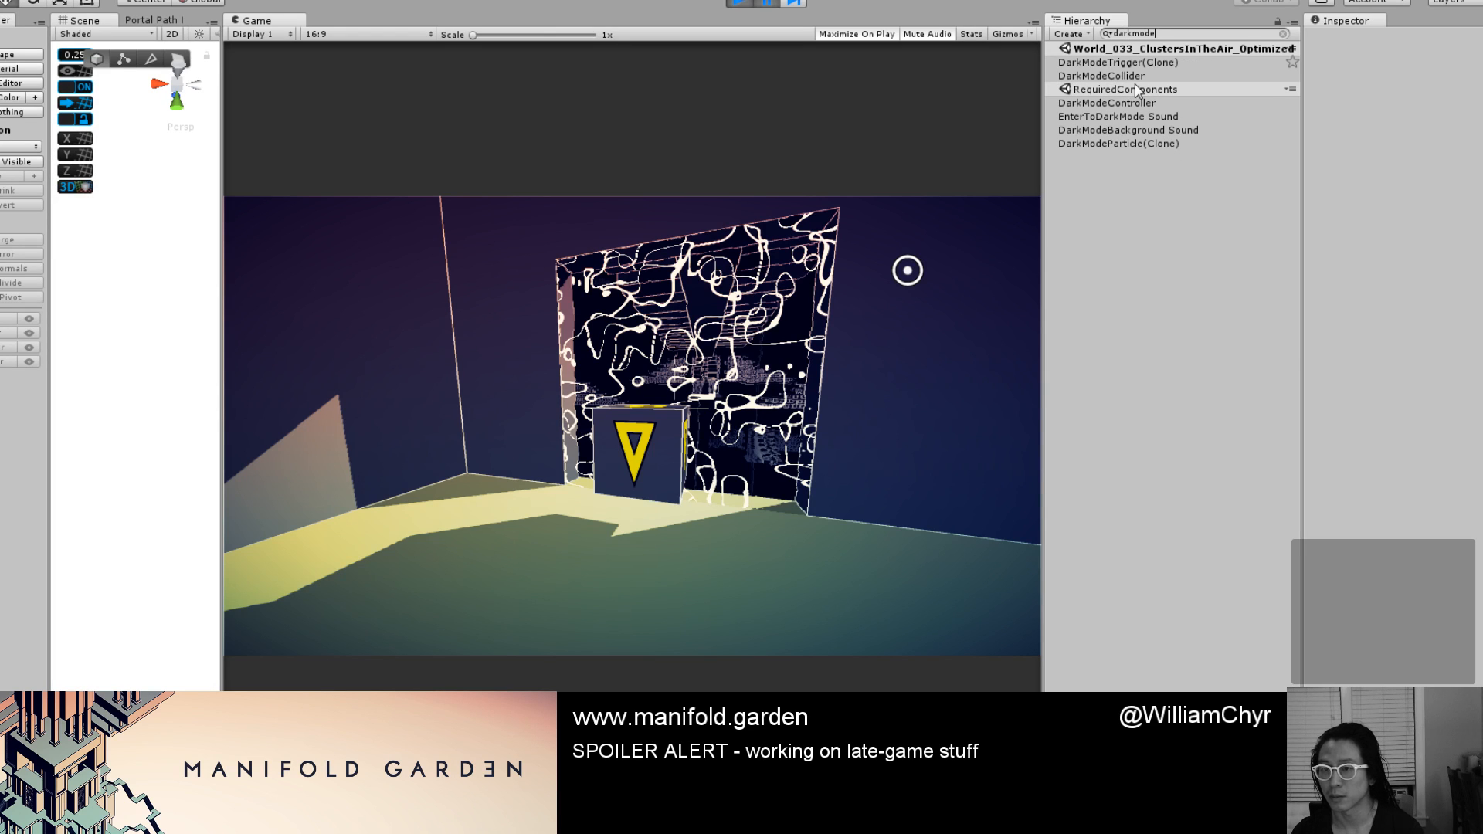
Open the VoronoiDistortion material of DarkModeCollider, adjust its (DM)Animate speed, and preview the pattern in the running game.
click(1132, 76)
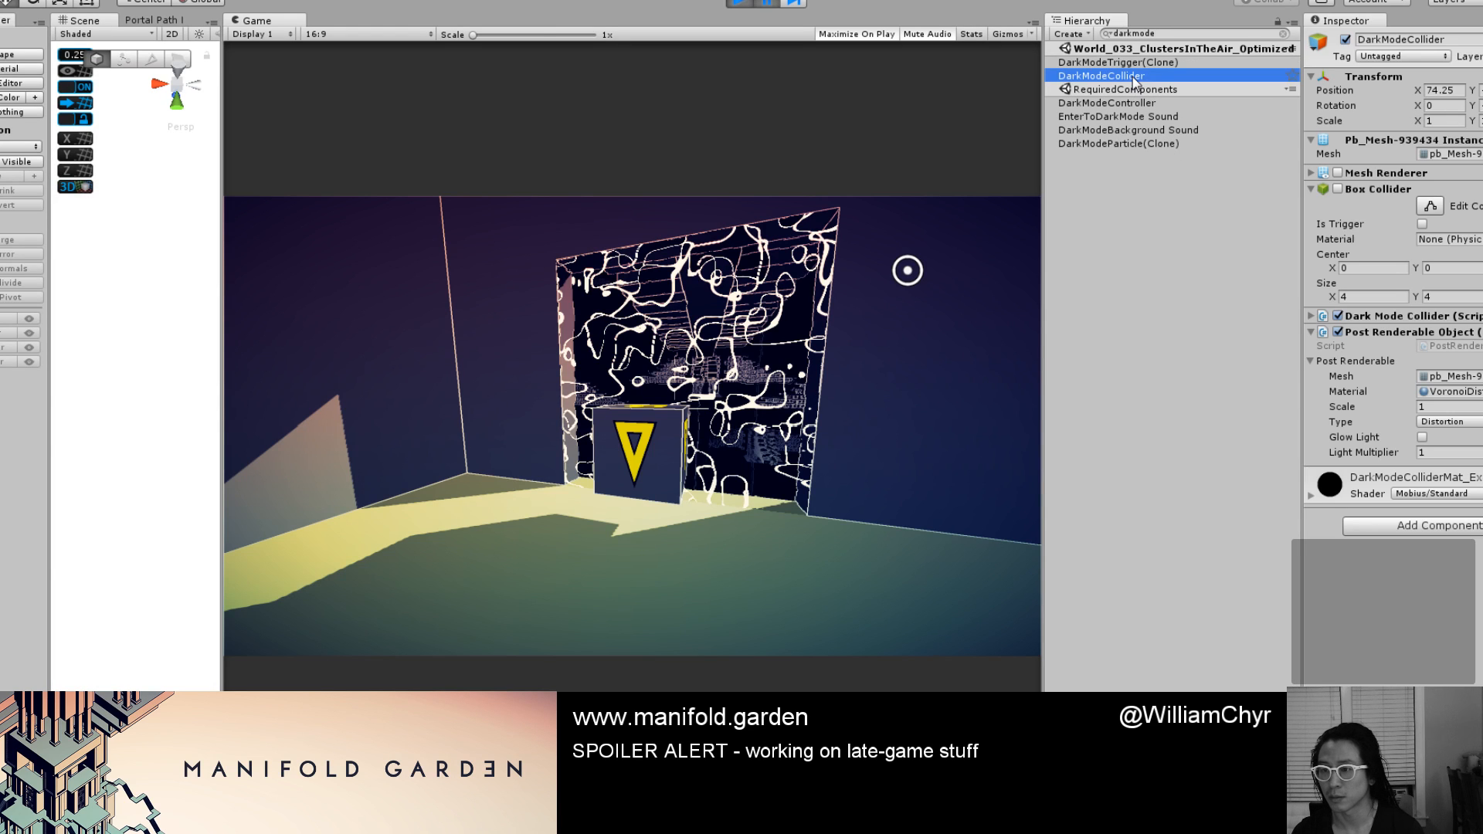
double_click(1444, 392)
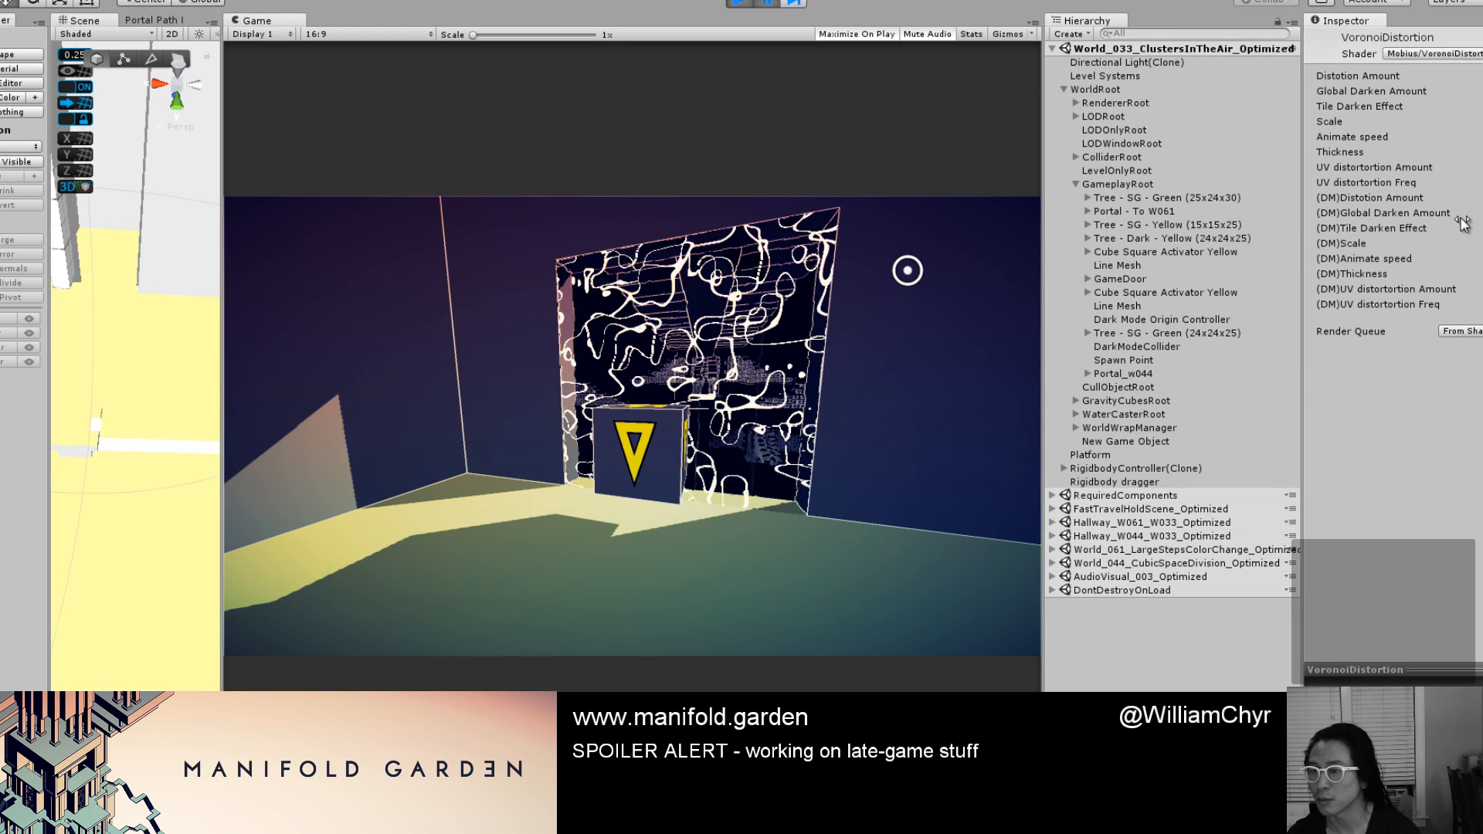
click(1365, 259)
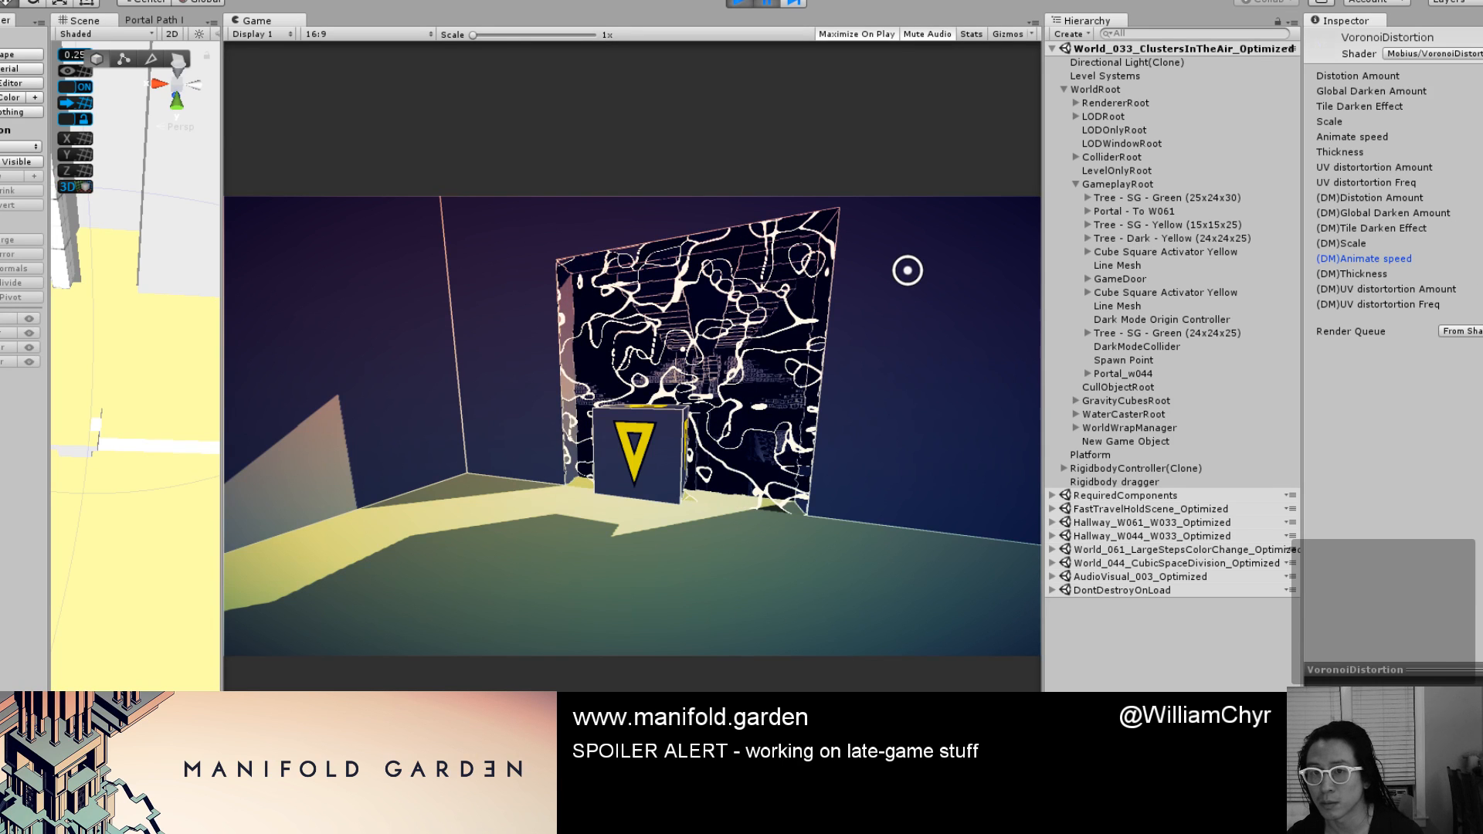
key(shift+space)
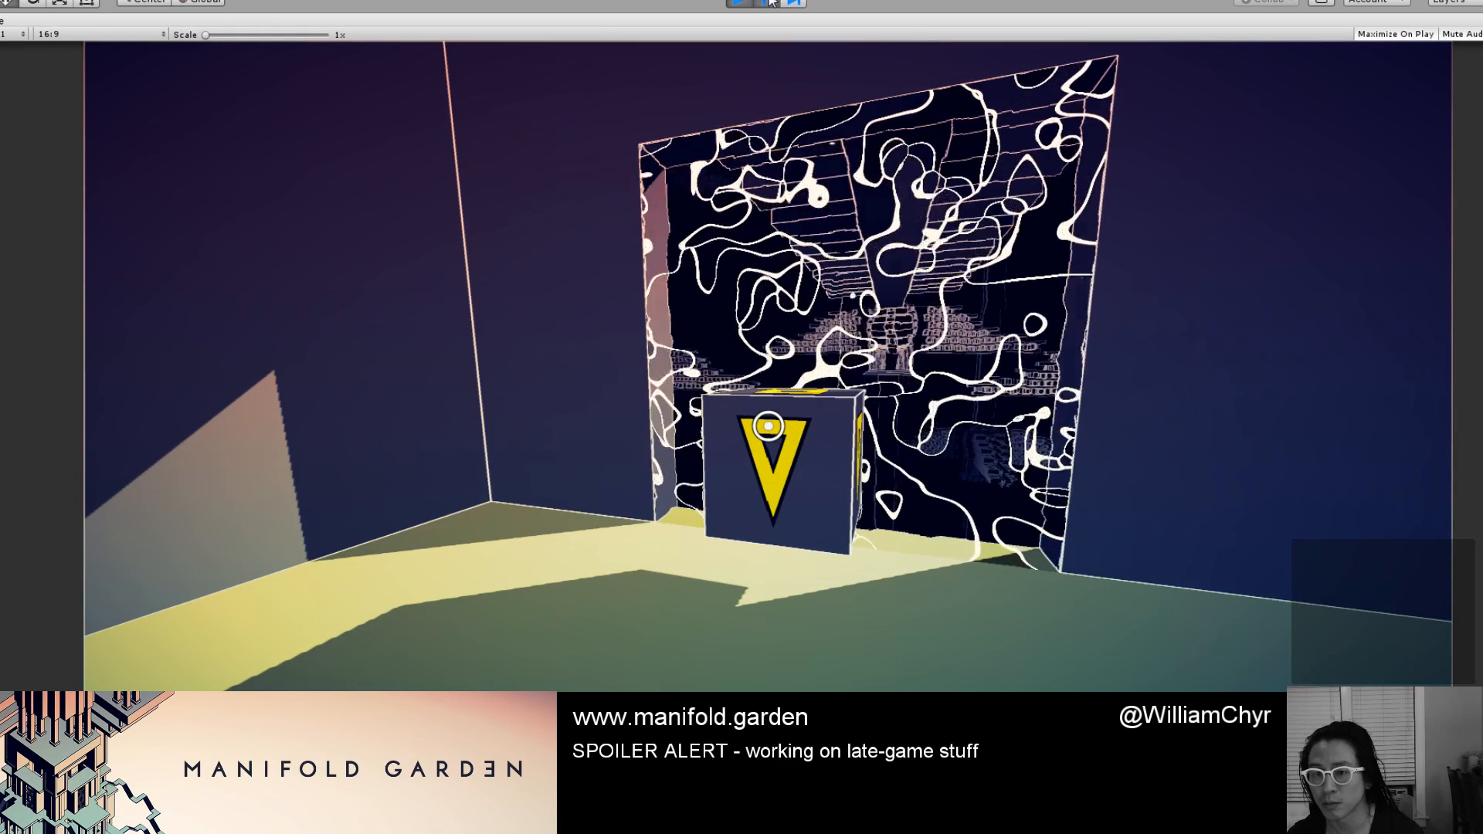
key(shift+space)
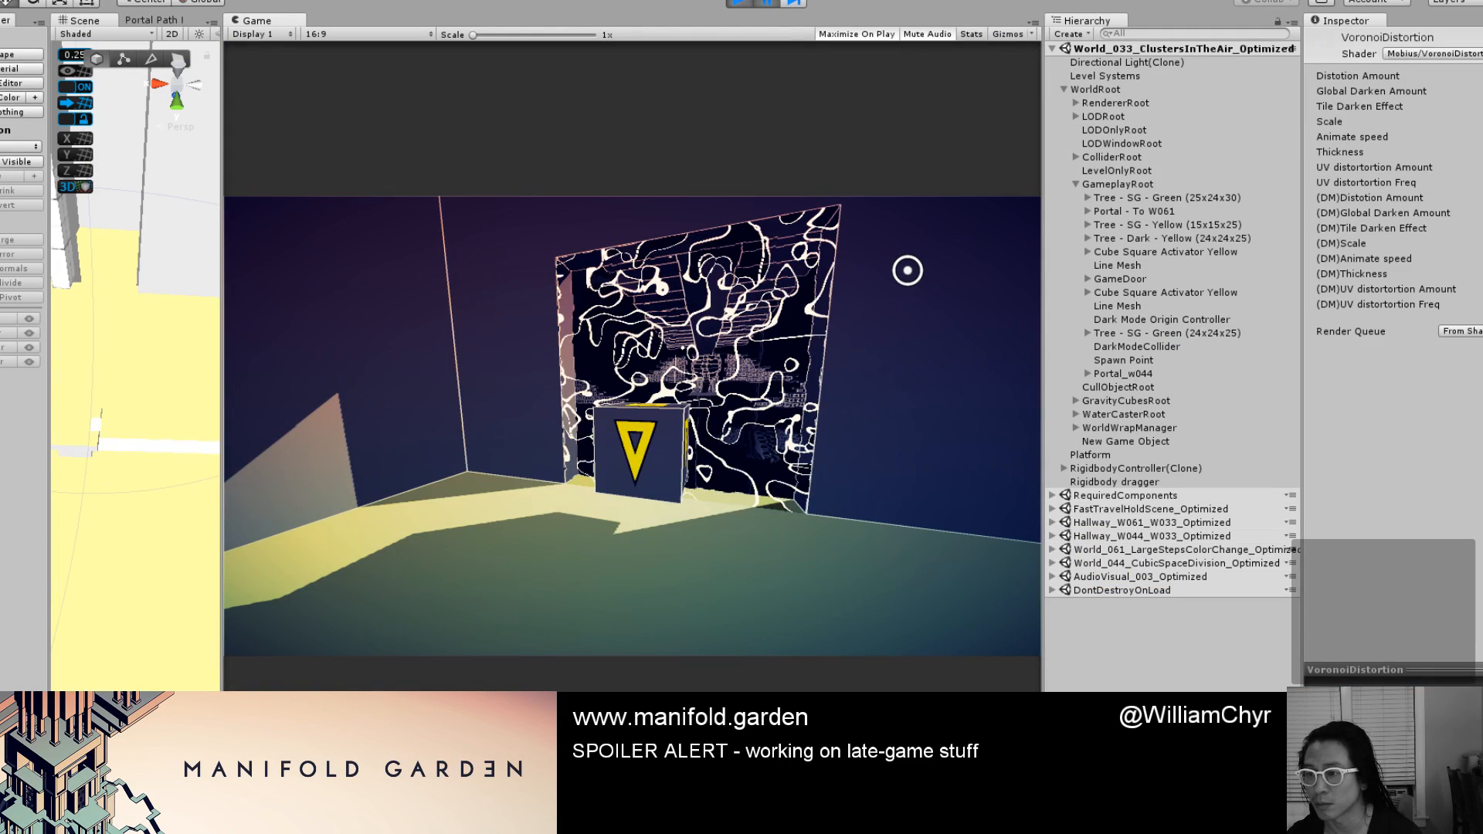
Adjust the material's (DM)Animate speed and (DM)Scale, and preview the patterned opening in the running game.
click(1365, 259)
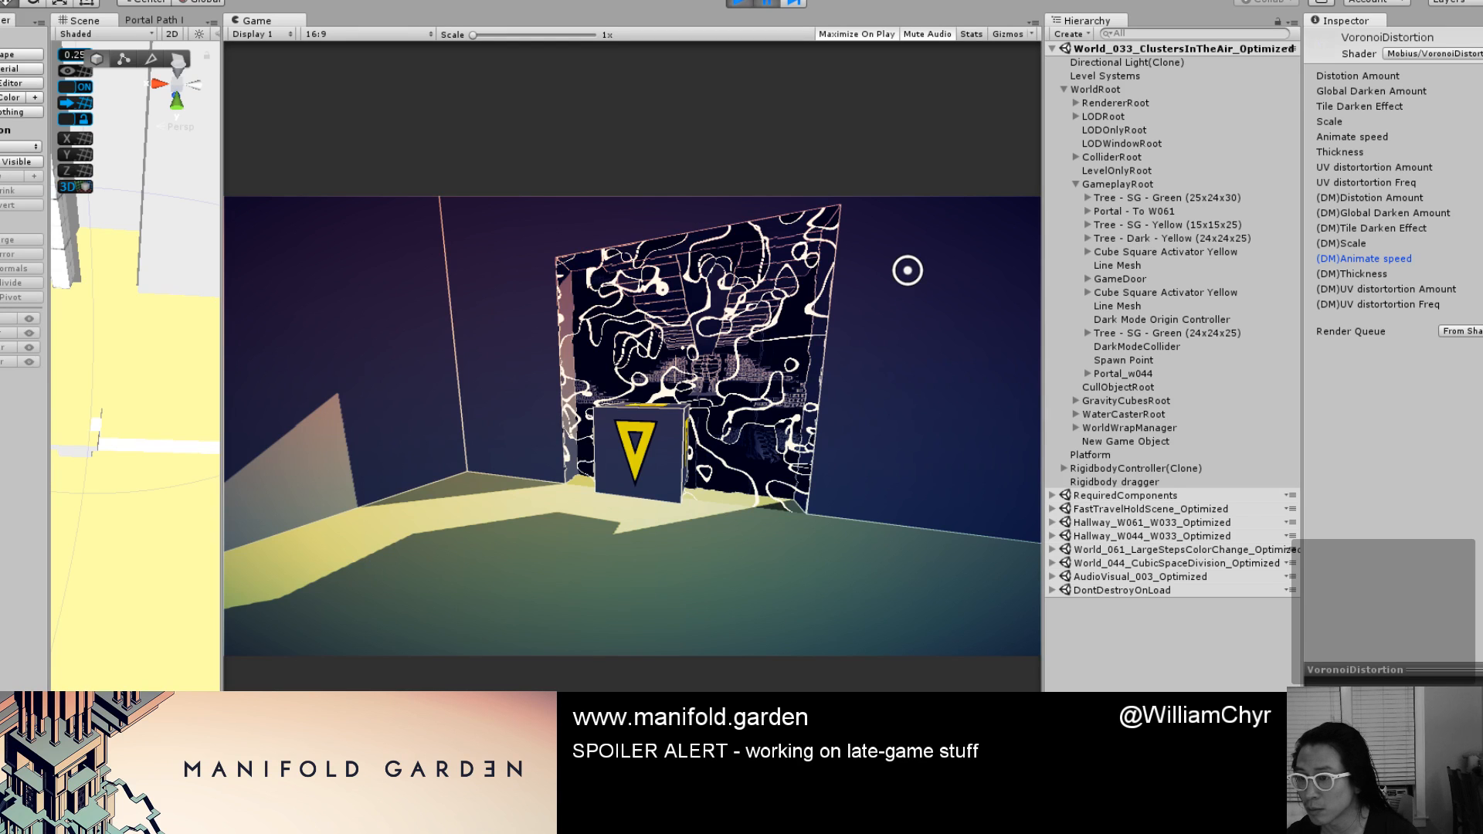
click(1341, 243)
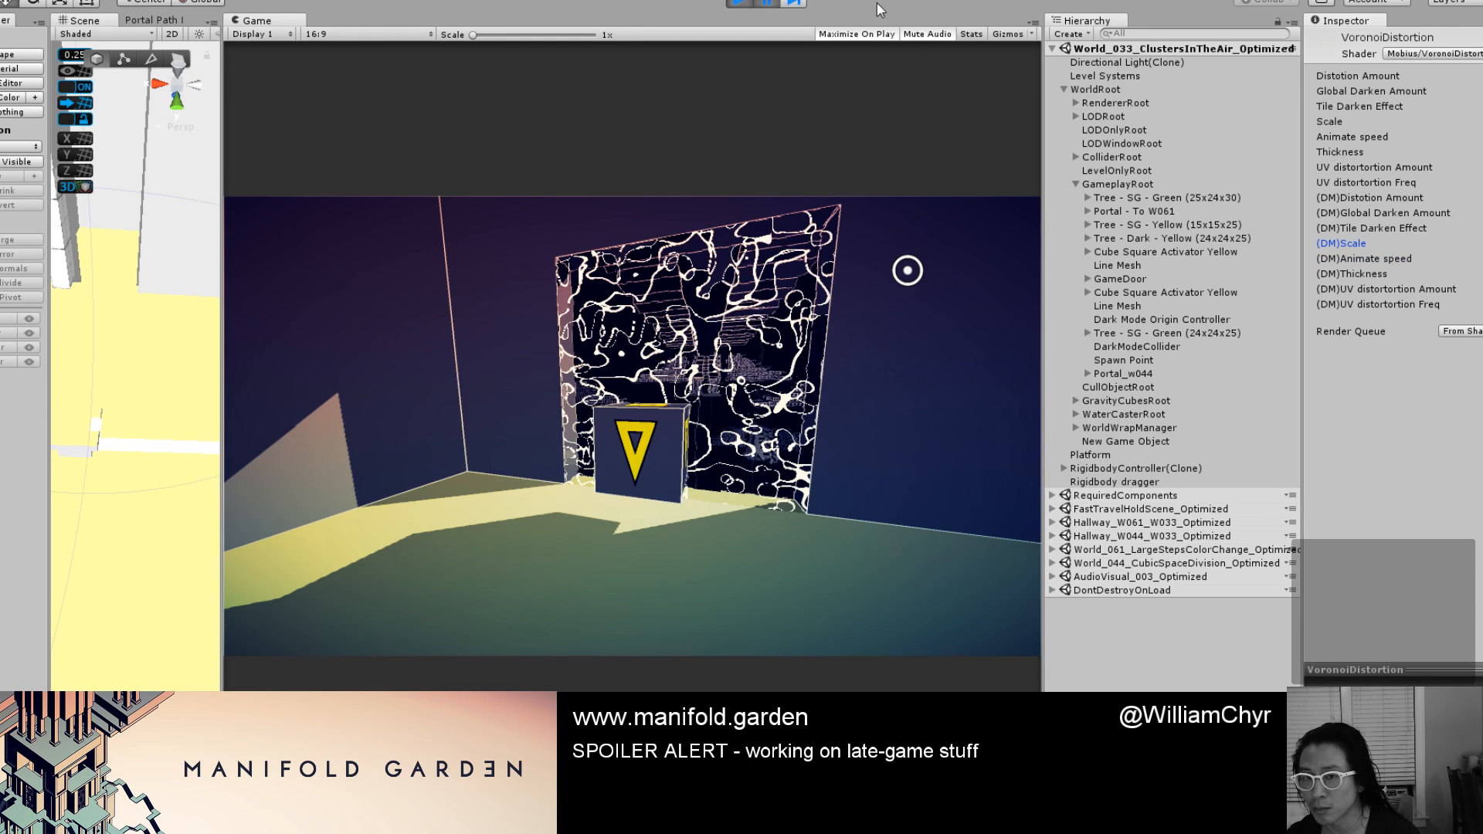
click(772, 3)
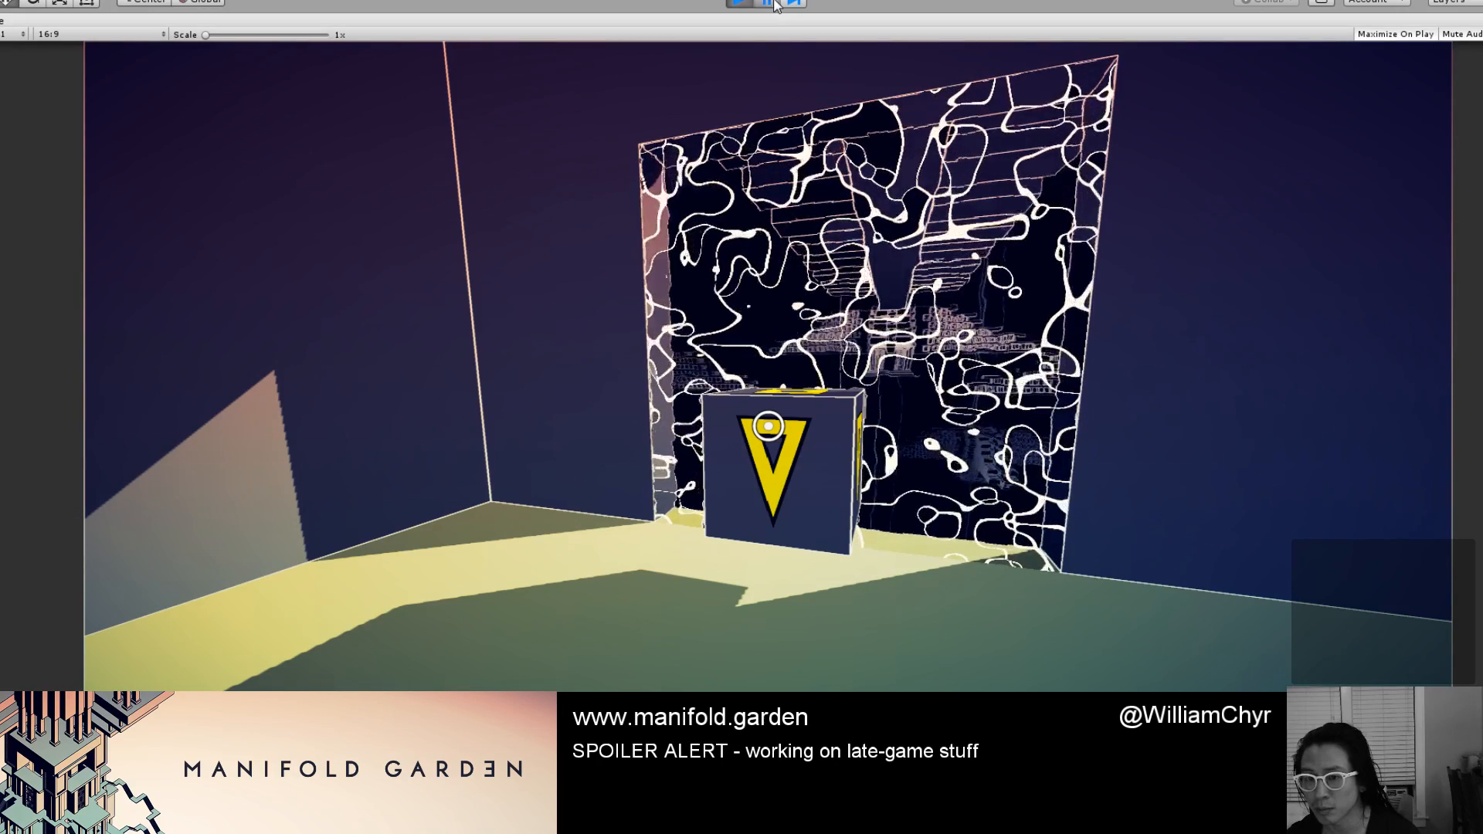
click(767, 3)
key(shift+space)
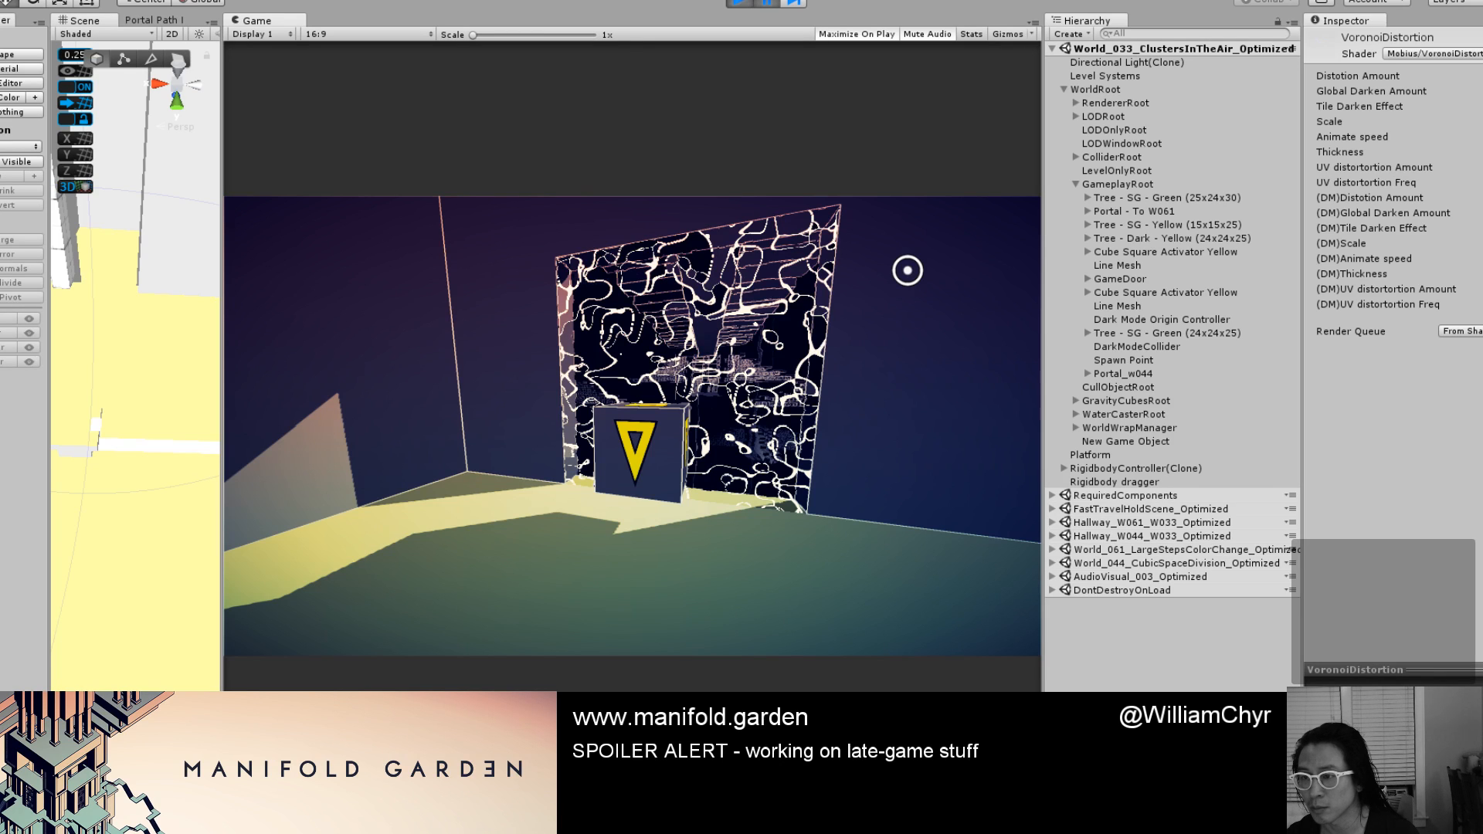
Adjust the (DM)Distotion Amount and enlarge the pattern through (DM)Scale, checking the opening in the running game.
click(1369, 198)
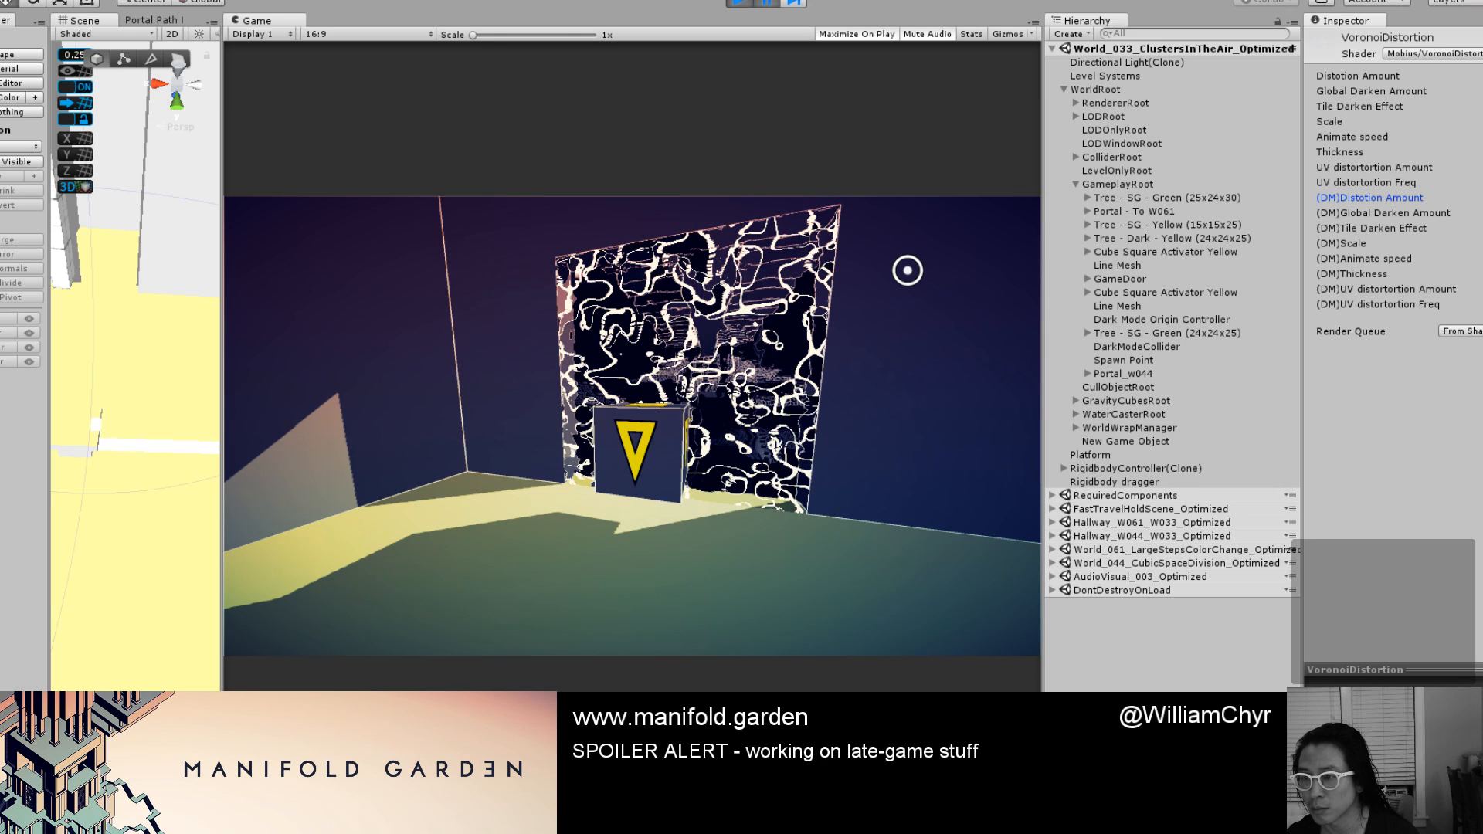
click(1341, 243)
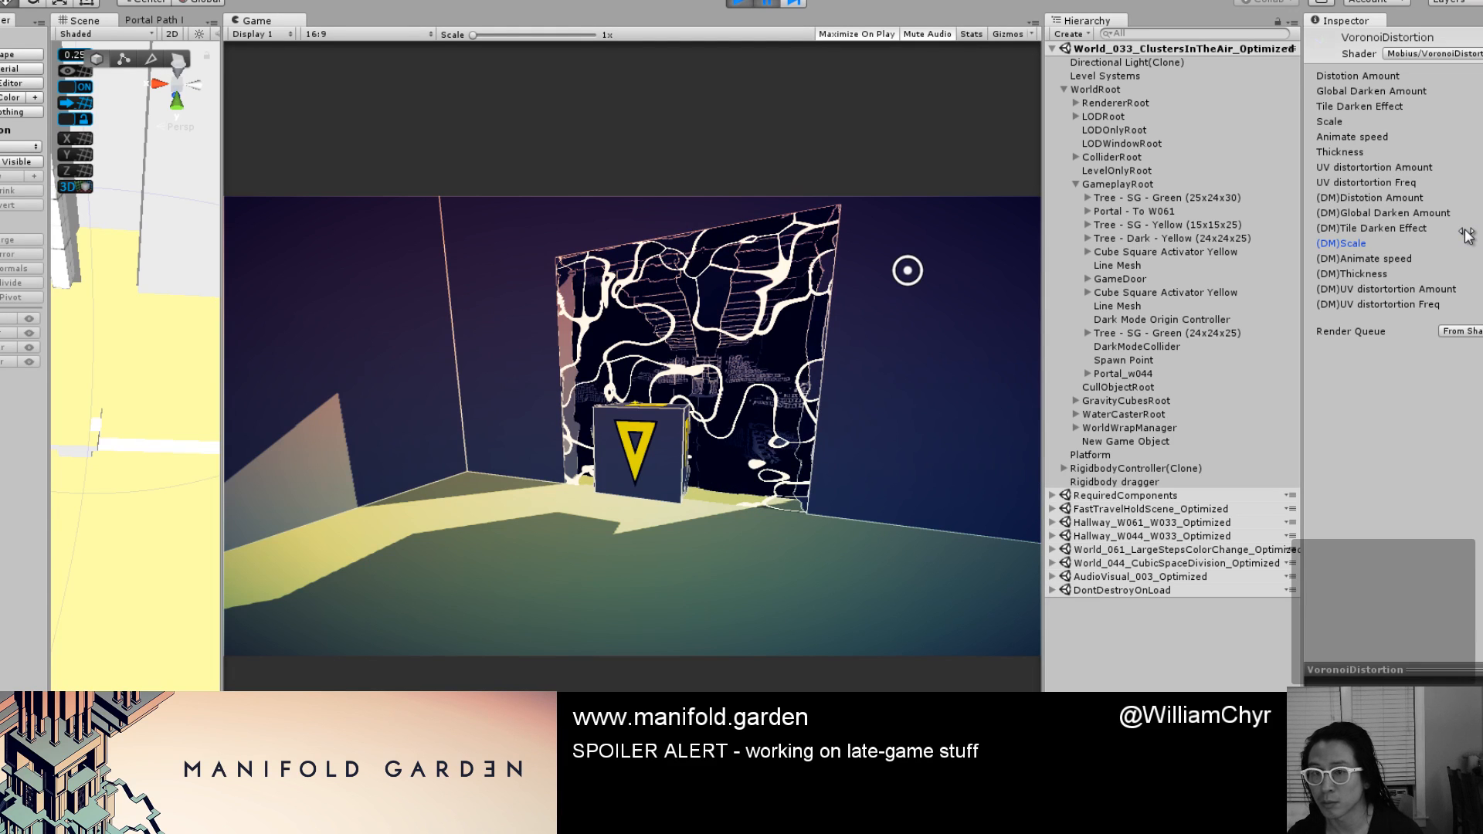
click(766, 4)
key(shift+space)
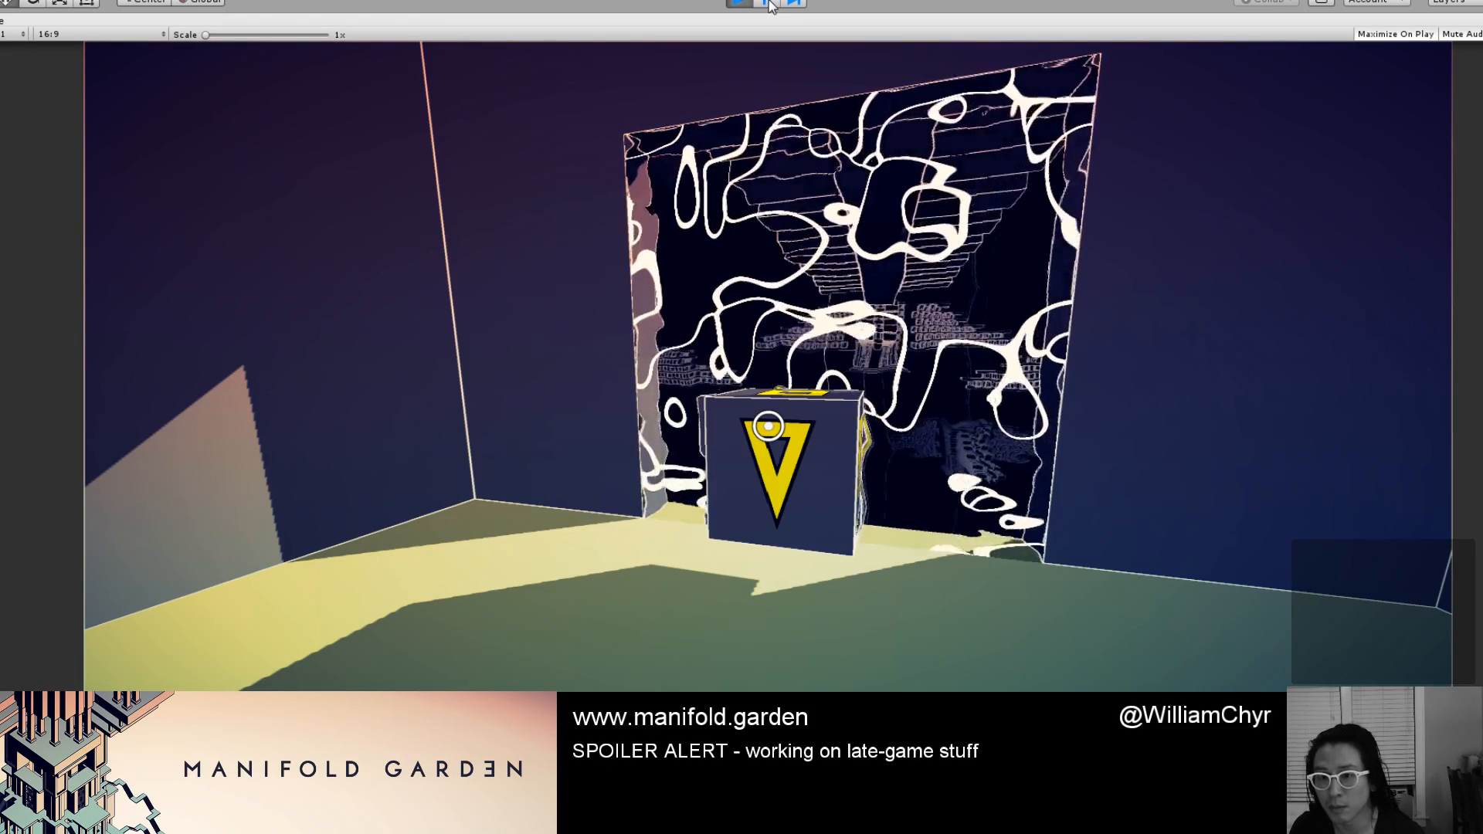
click(768, 3)
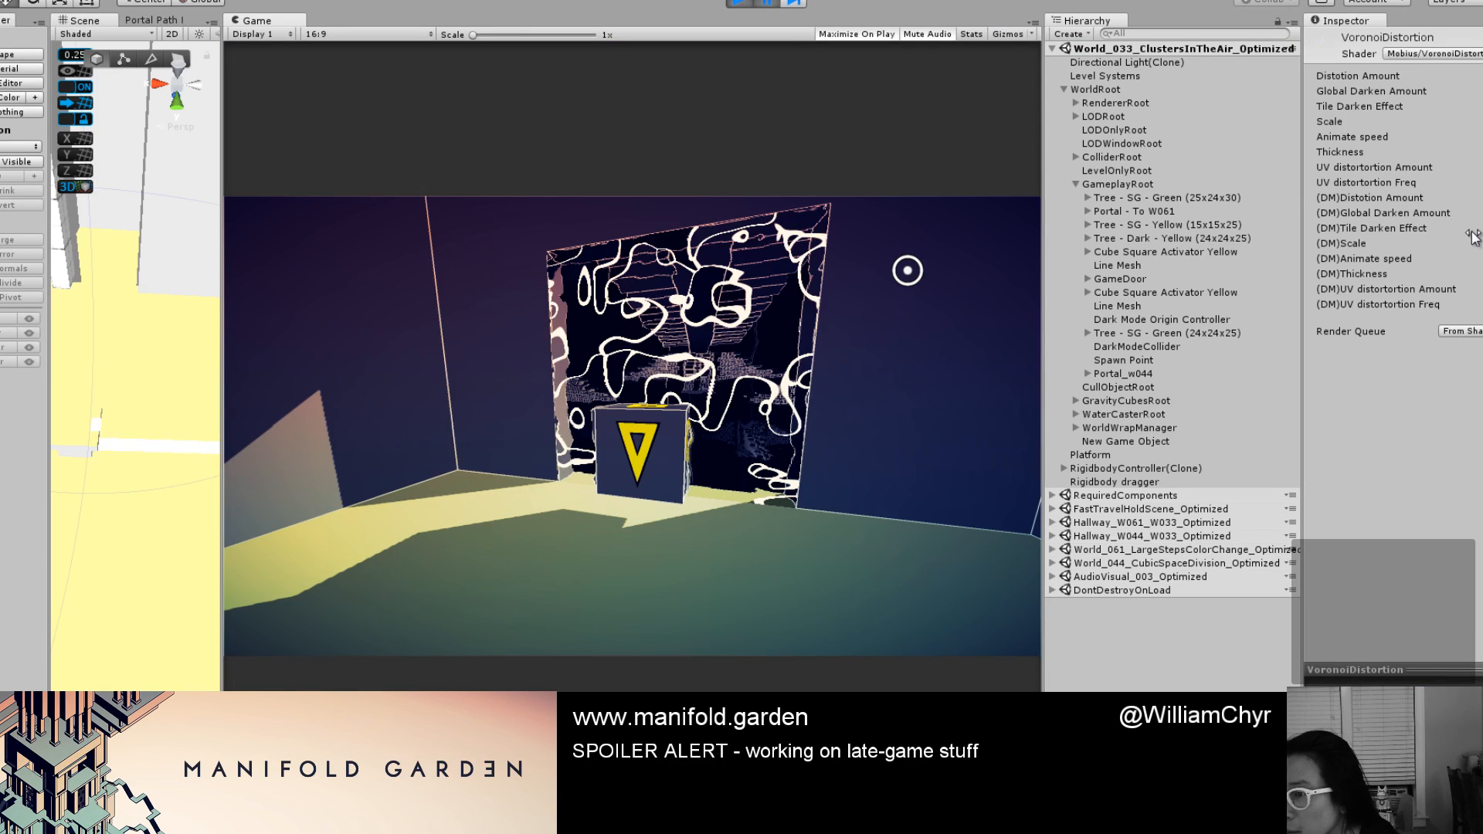
Set the (DM)UV distortortion Freq to 10 and check the pattern in play while handling the dark cube.
click(1476, 305)
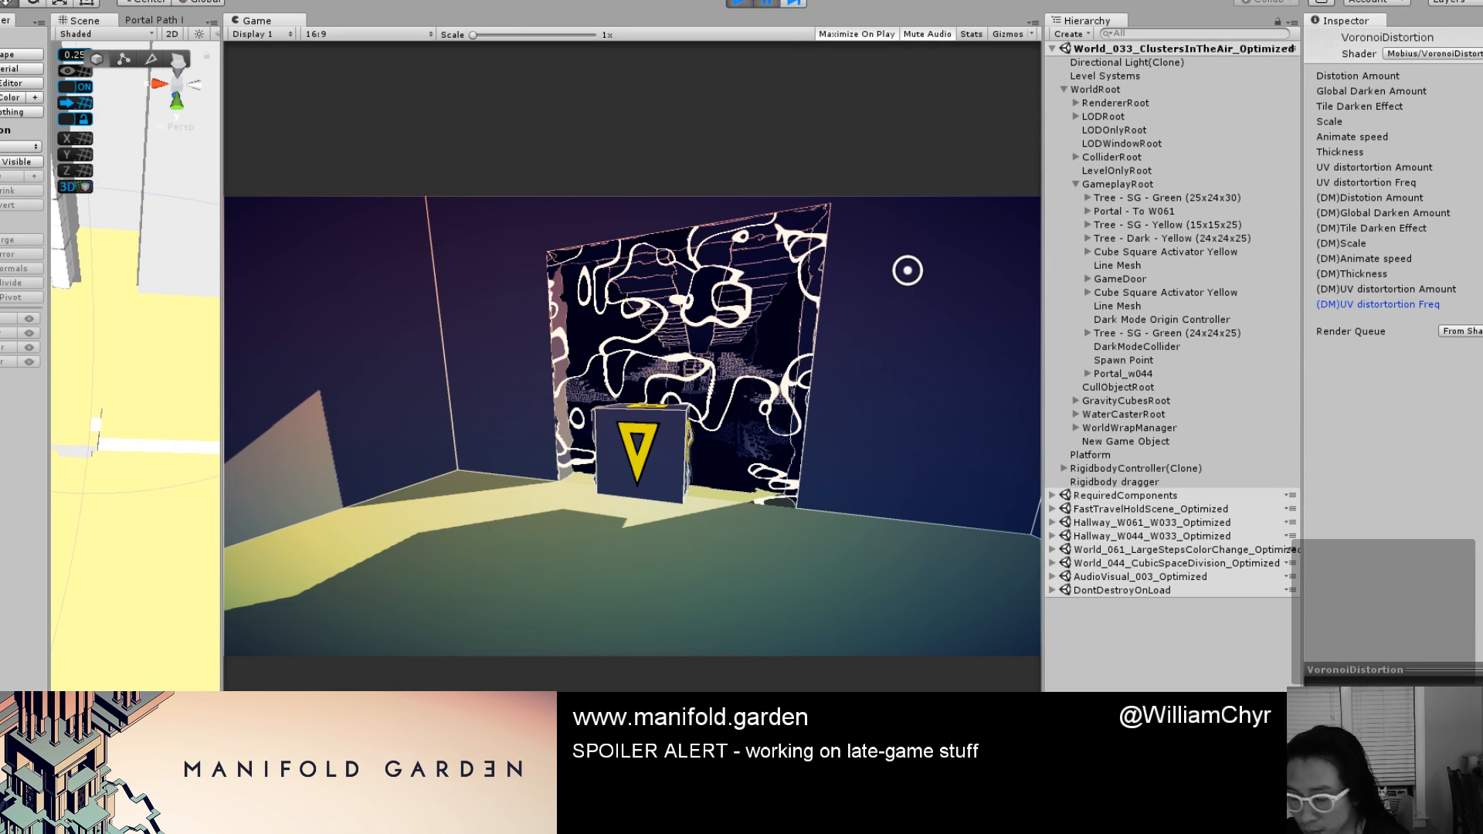
text(10)
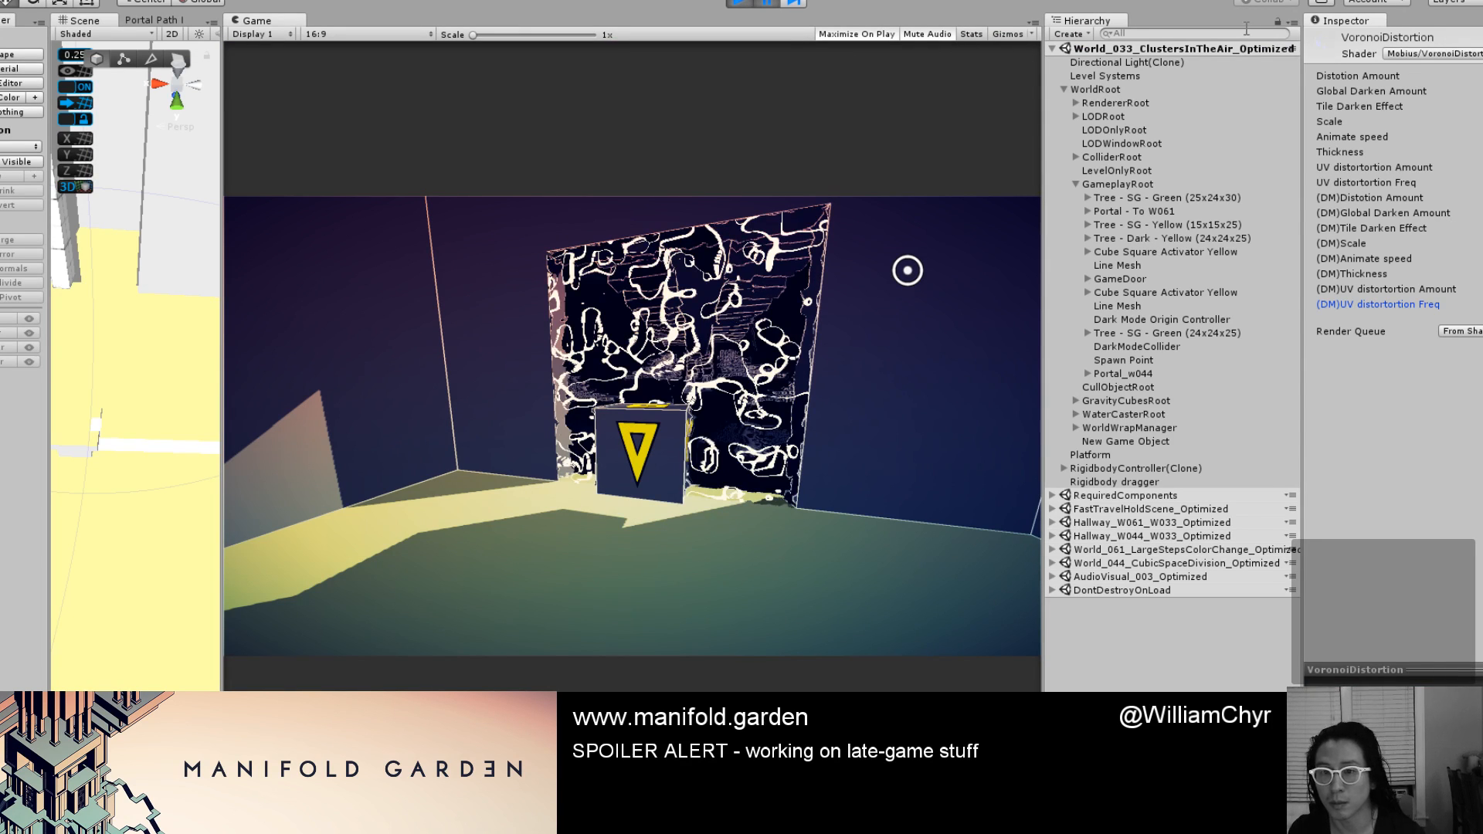
click(769, 2)
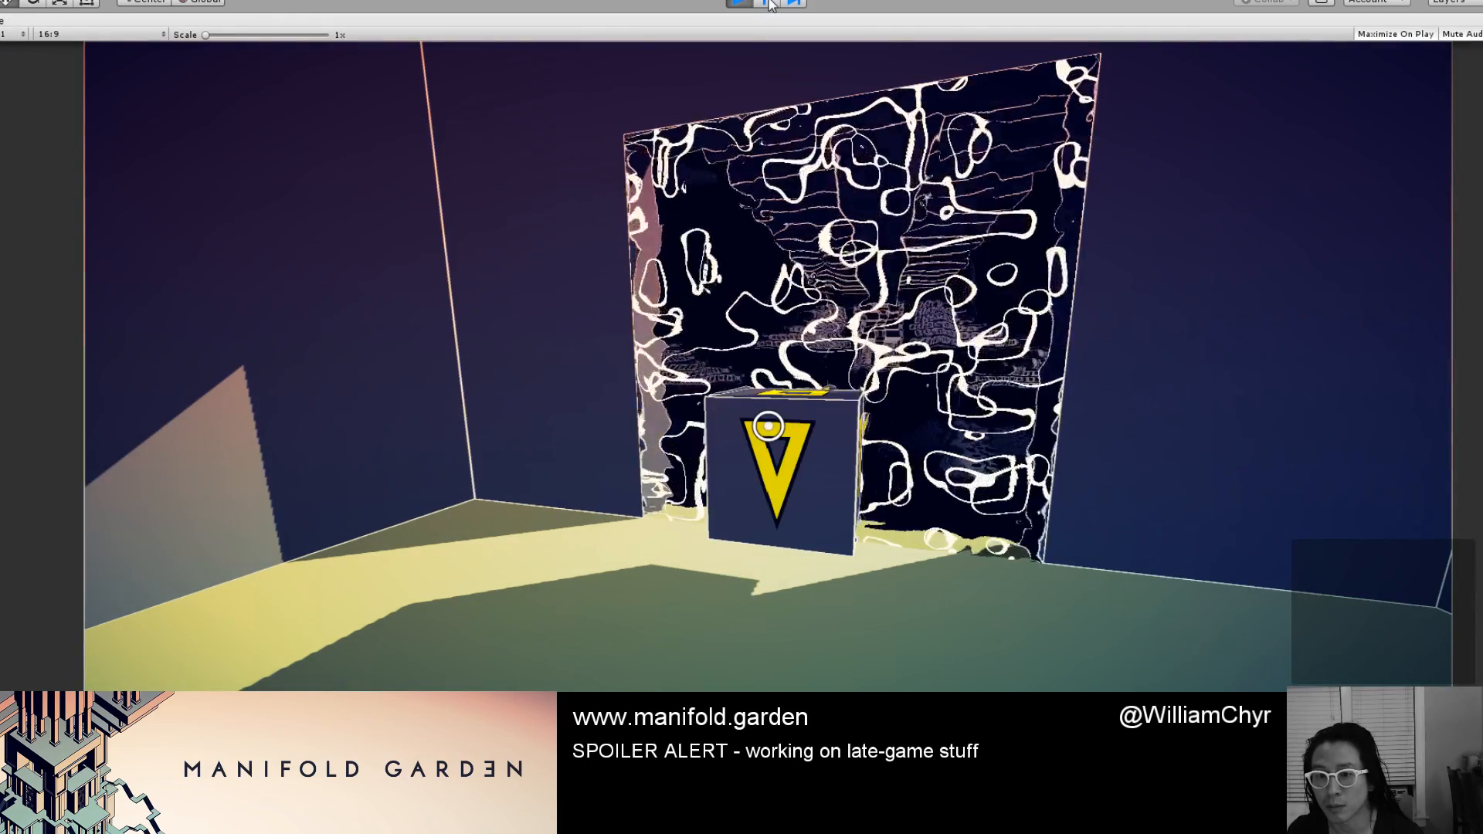
key(w)
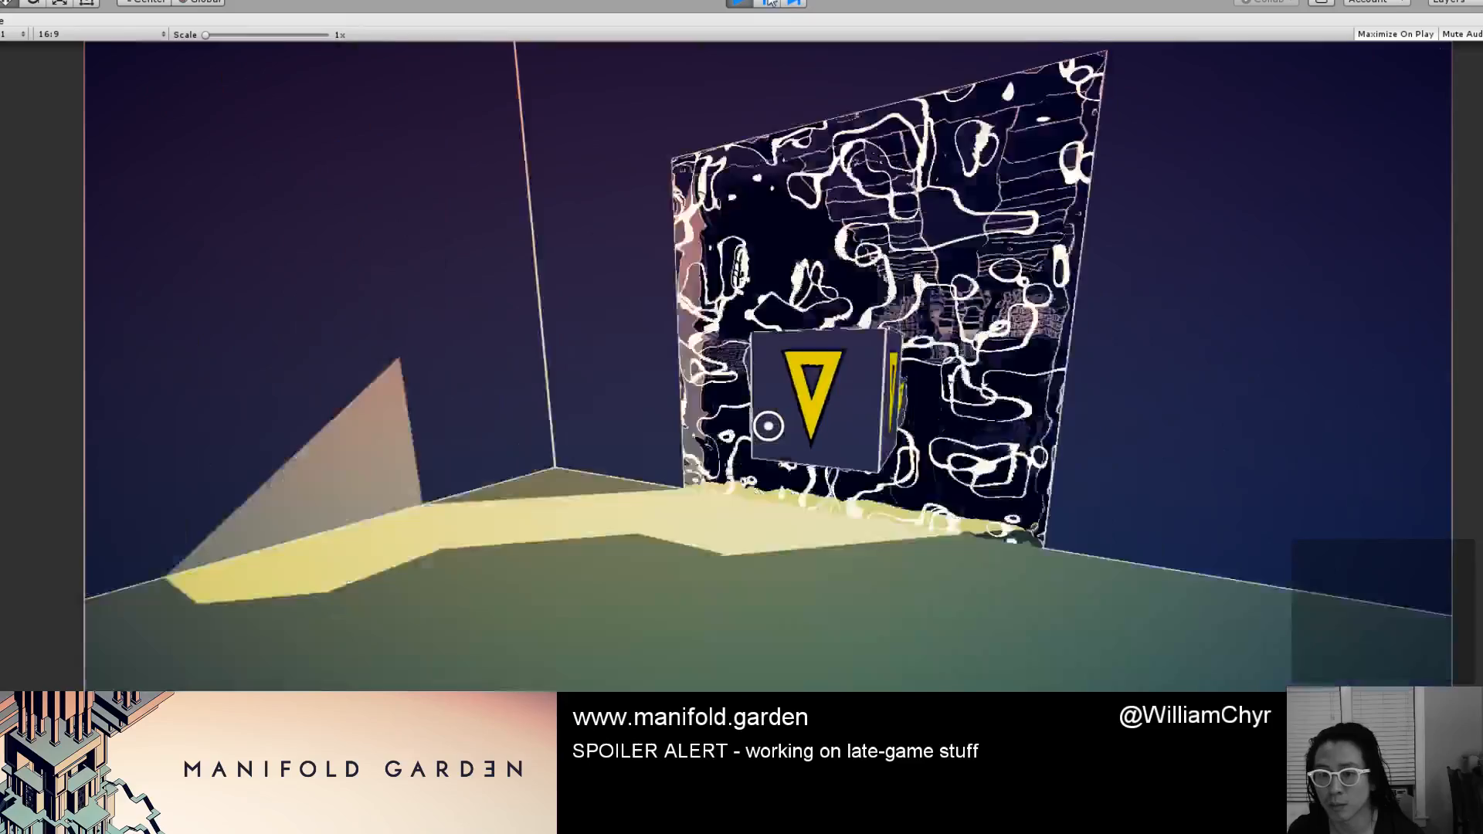
click(769, 425)
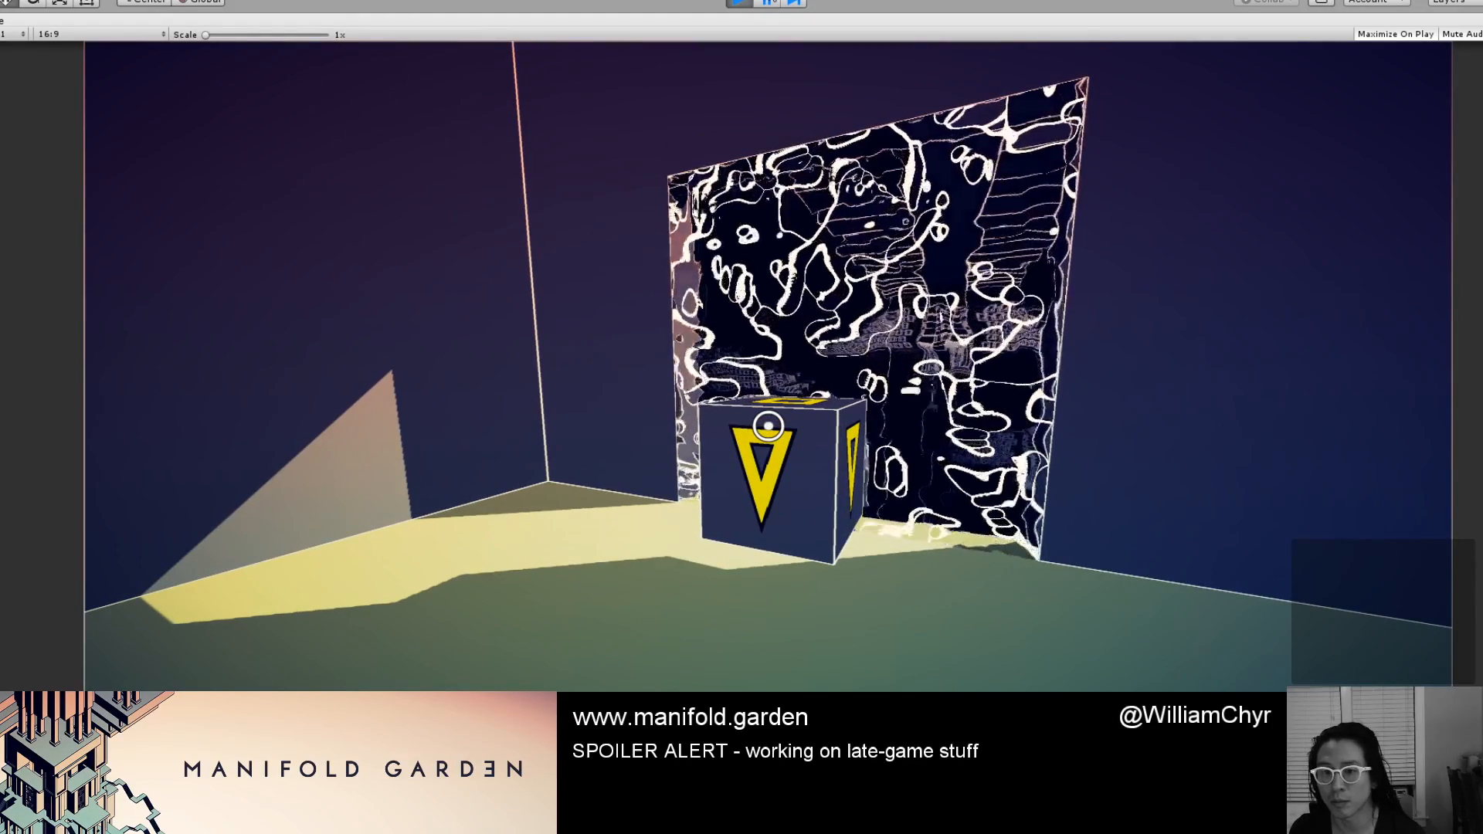
click(768, 3)
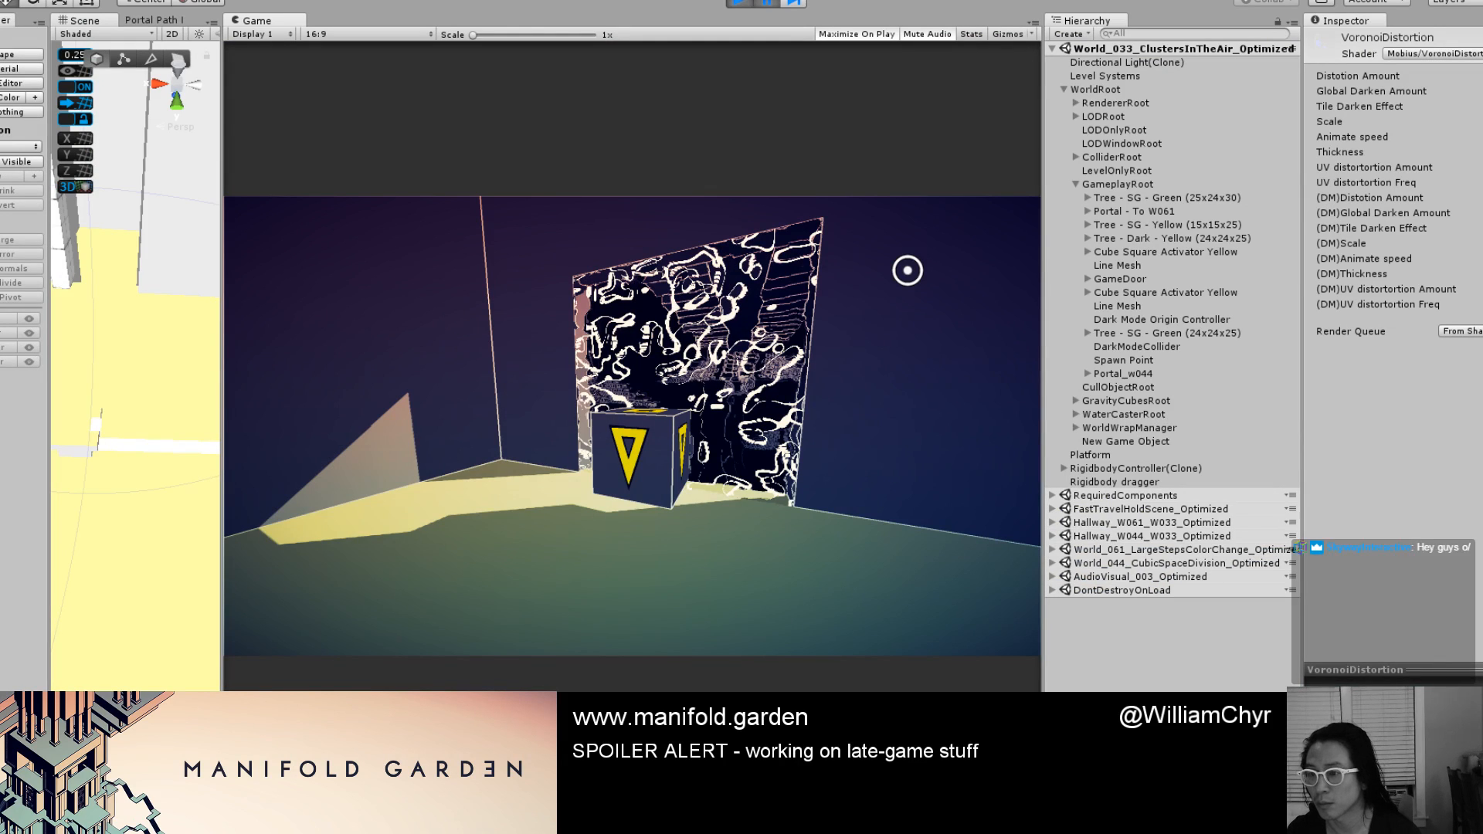
Change the (DM)Animate speed of the VoronoiDistortion material and briefly resume the game to judge the motion.
click(1364, 259)
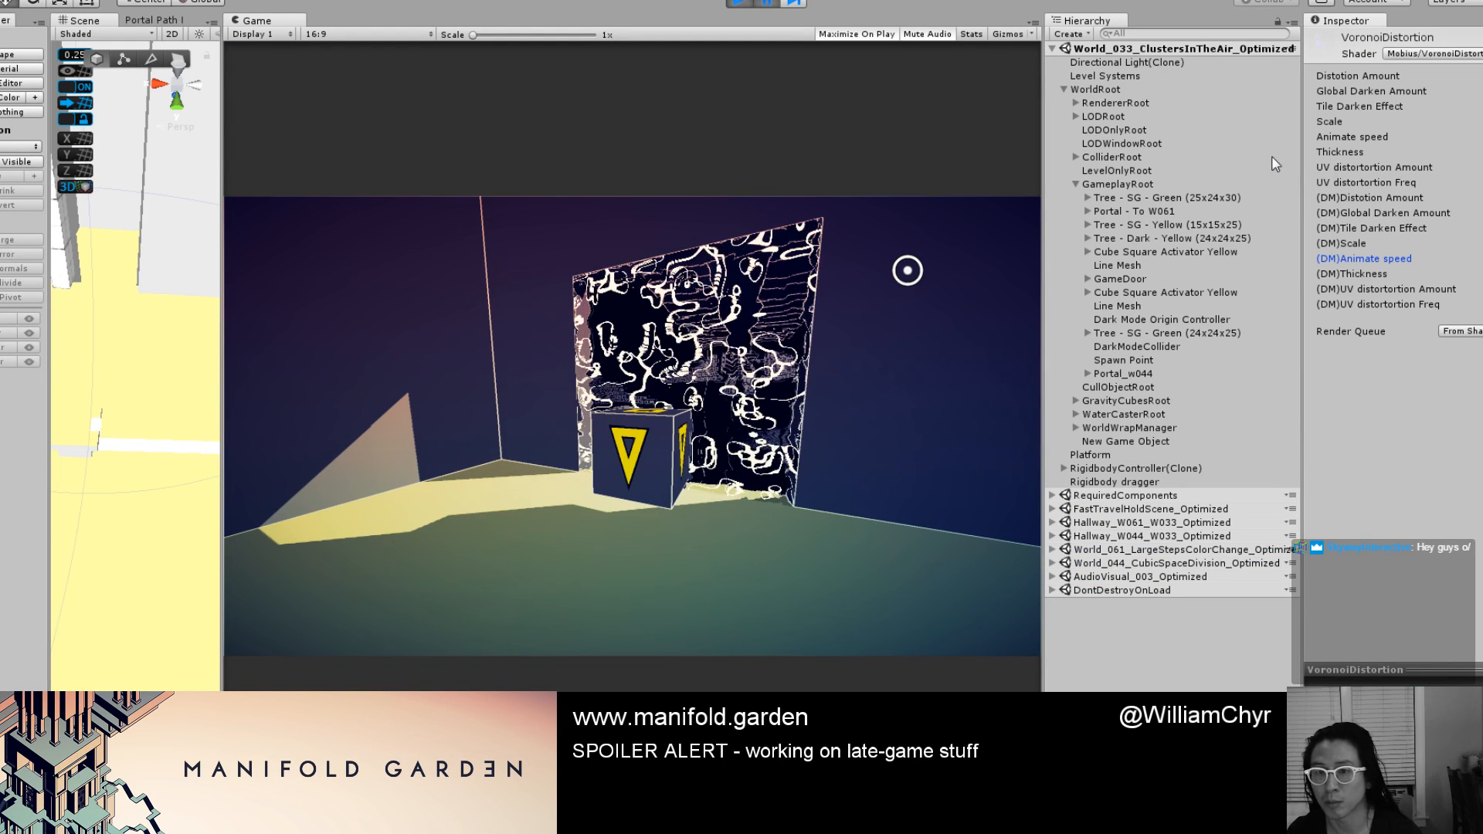
click(773, 3)
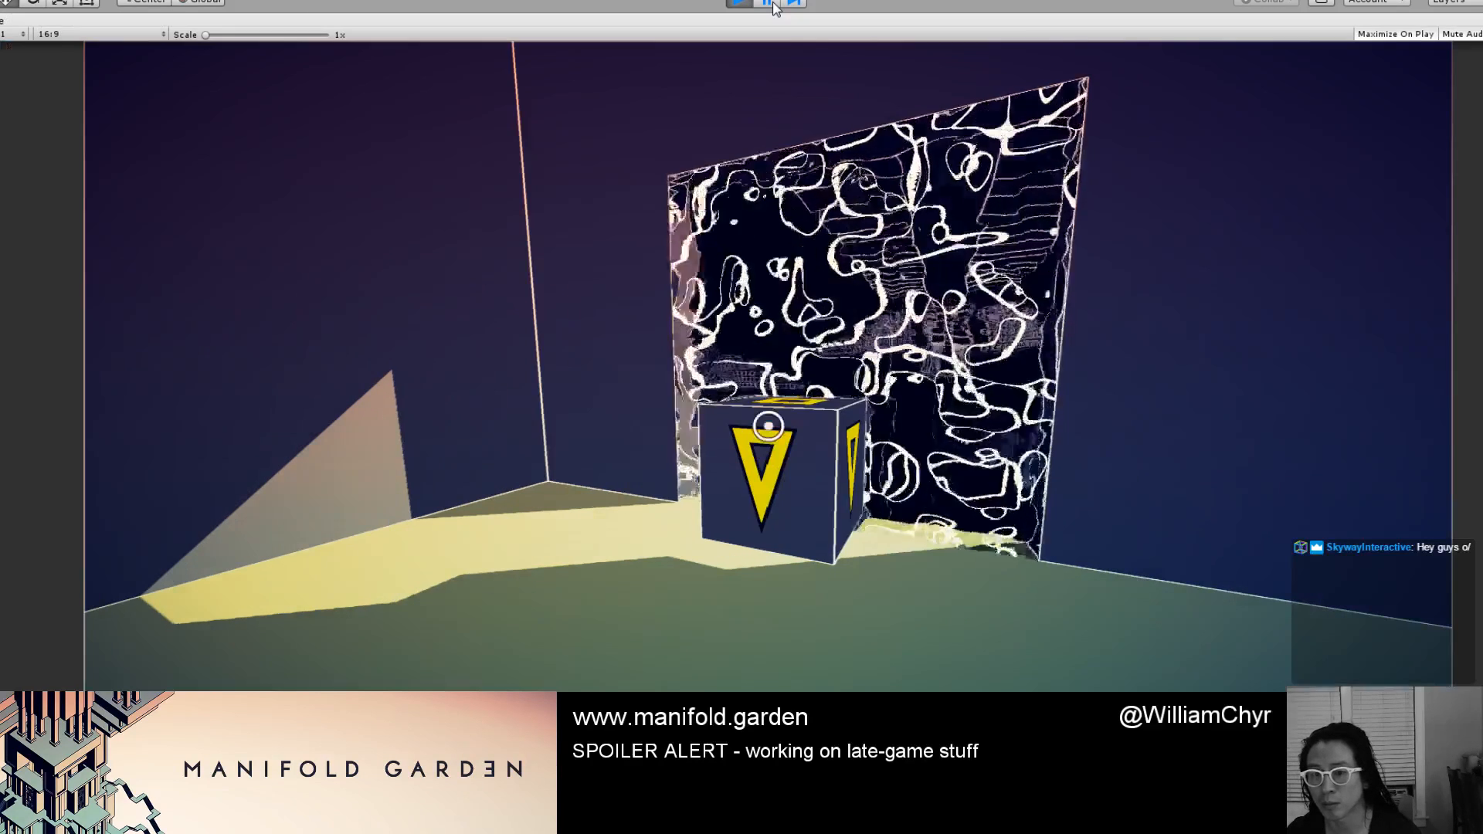
click(773, 3)
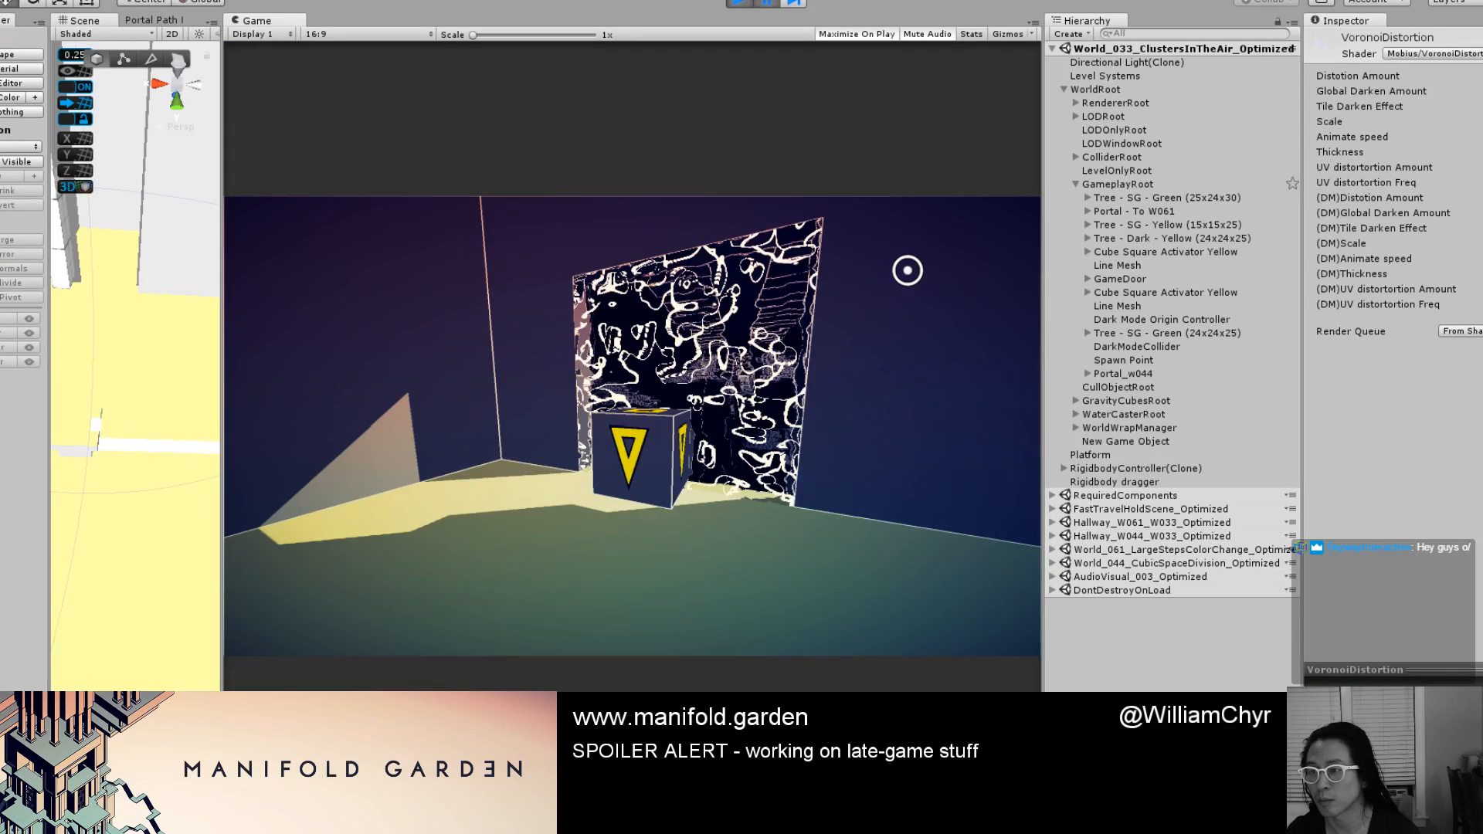
Fine-tune the (DM)Animate speed, reduce the (DM)Thickness until the white lines disappear, and try to save.
drag(1482, 264, 1479, 265)
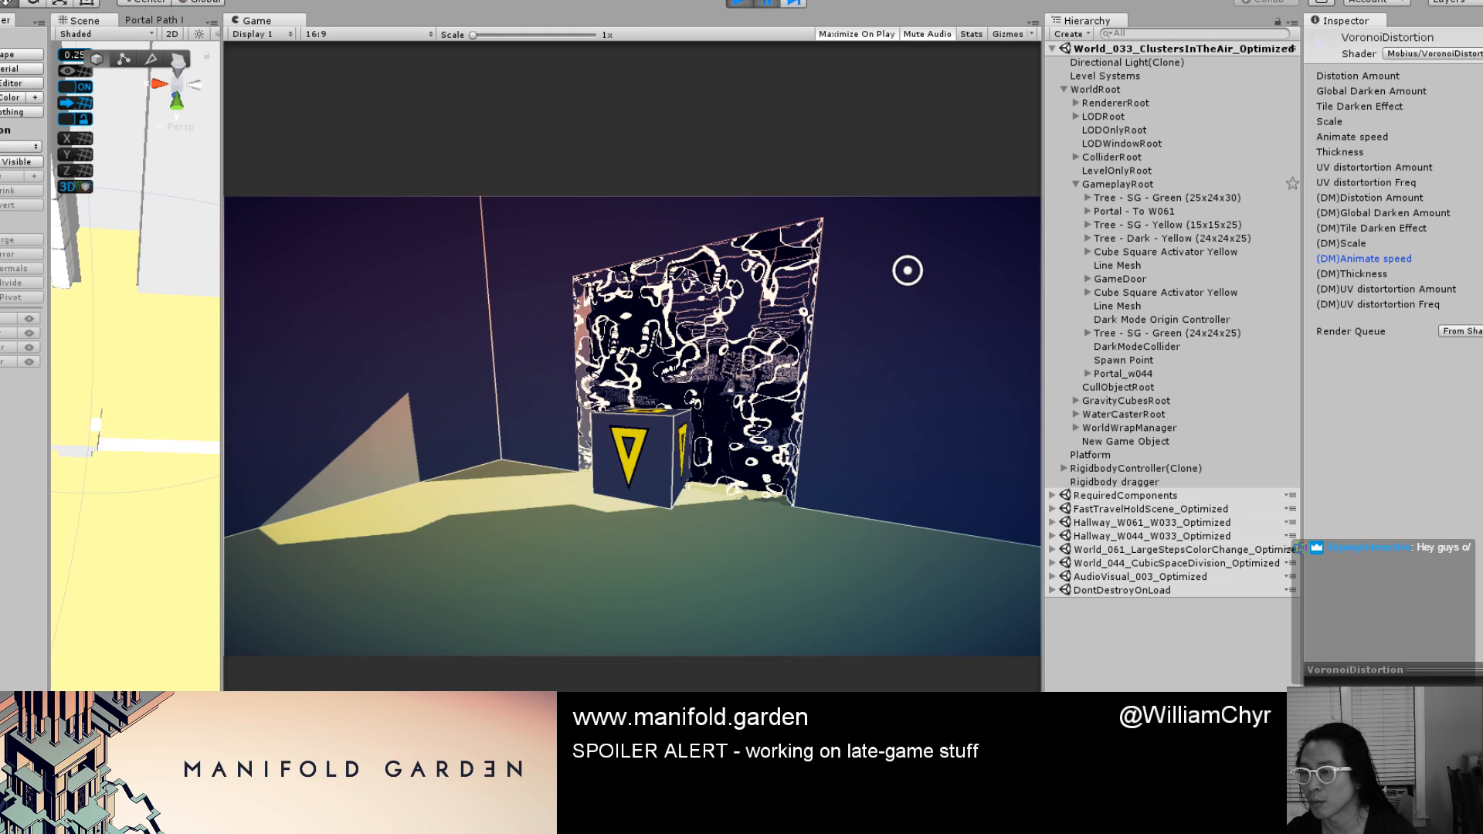
drag(1479, 274, 1482, 274)
key(ctrl+s)
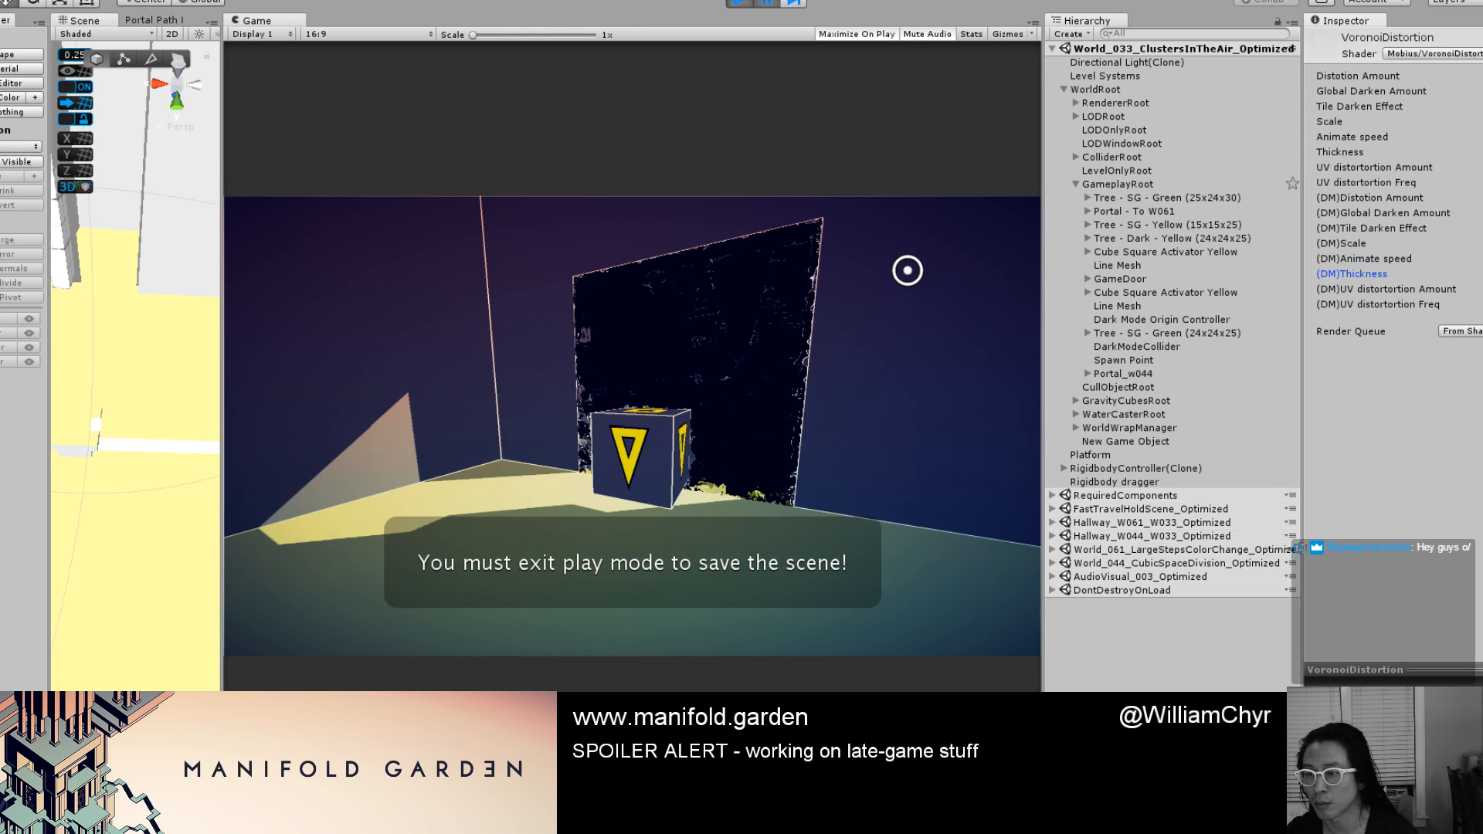
click(1474, 417)
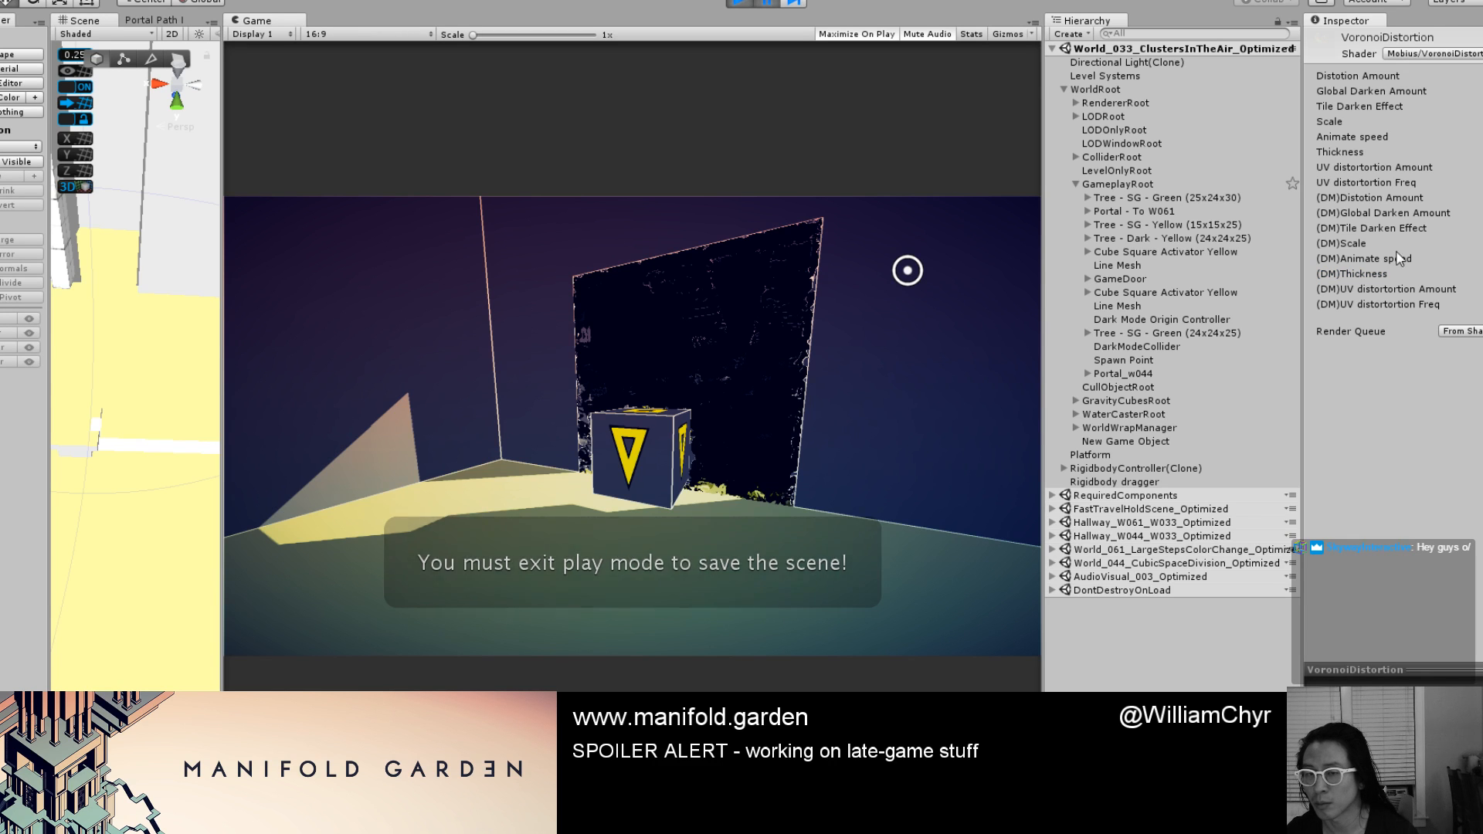
Resume the play test and carry the dark cube through the blackened opening onto the ledge outside.
click(770, 6)
key(w)
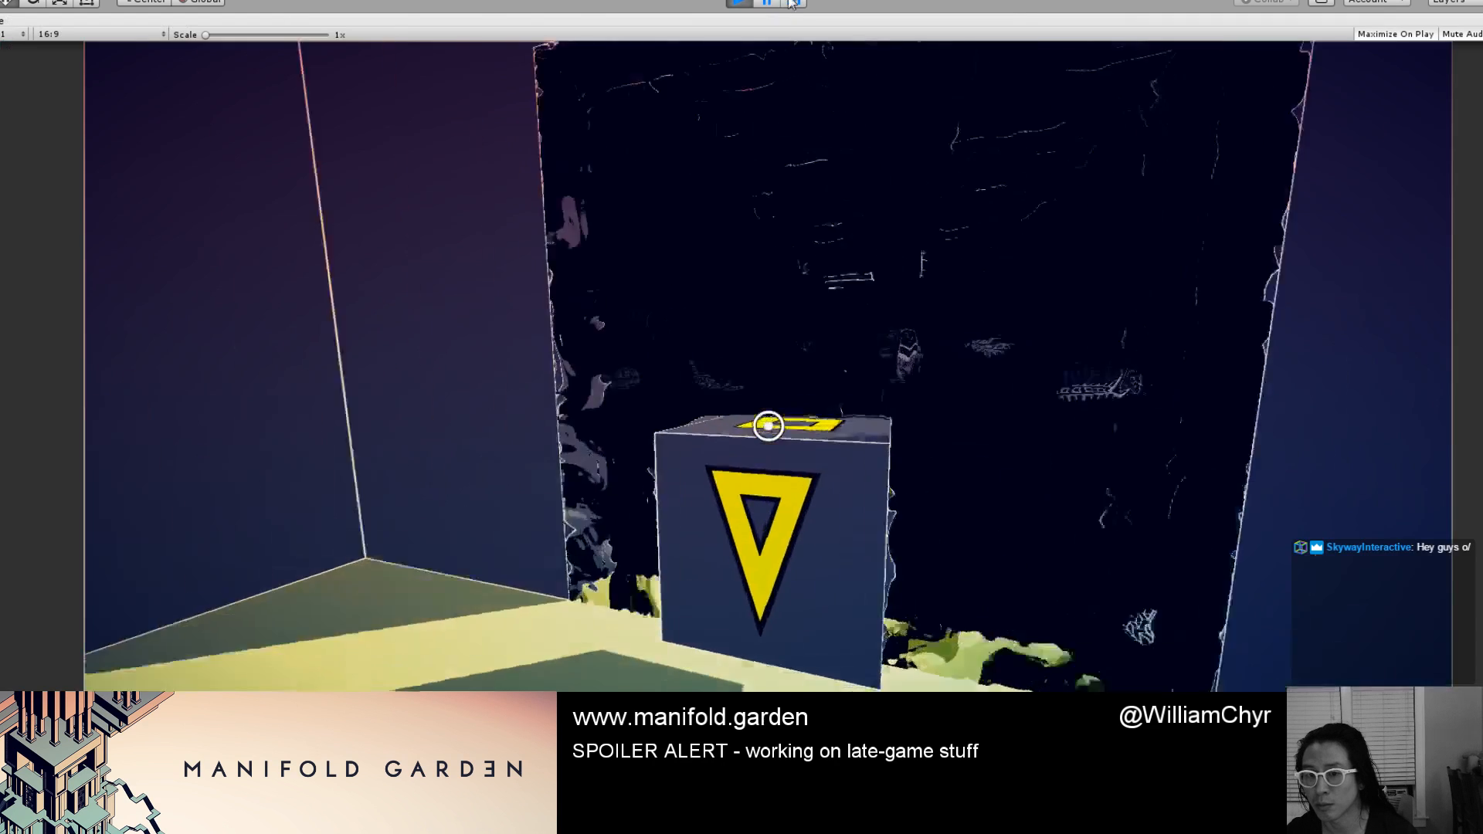
key(s)
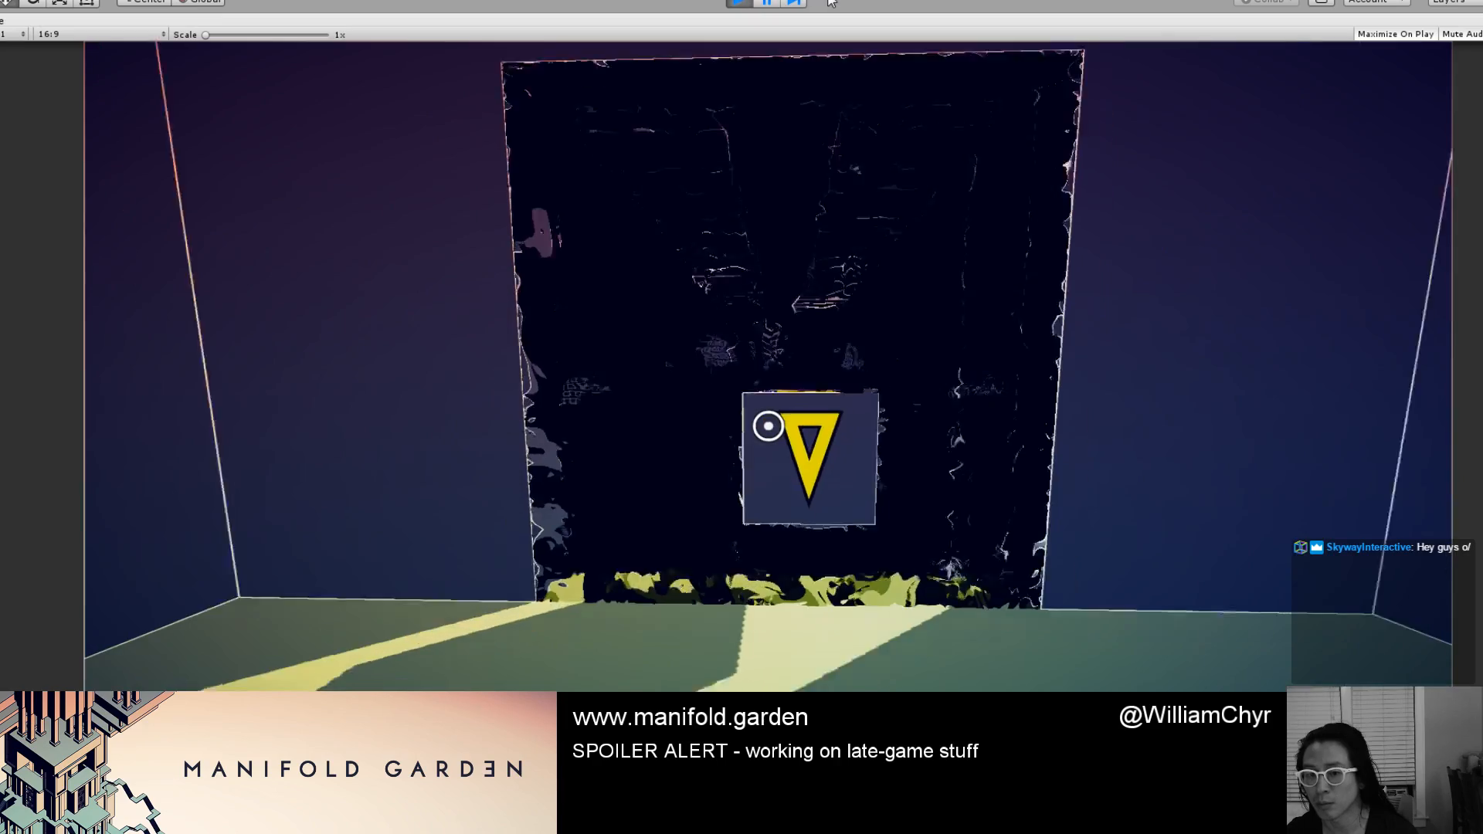
key(w)
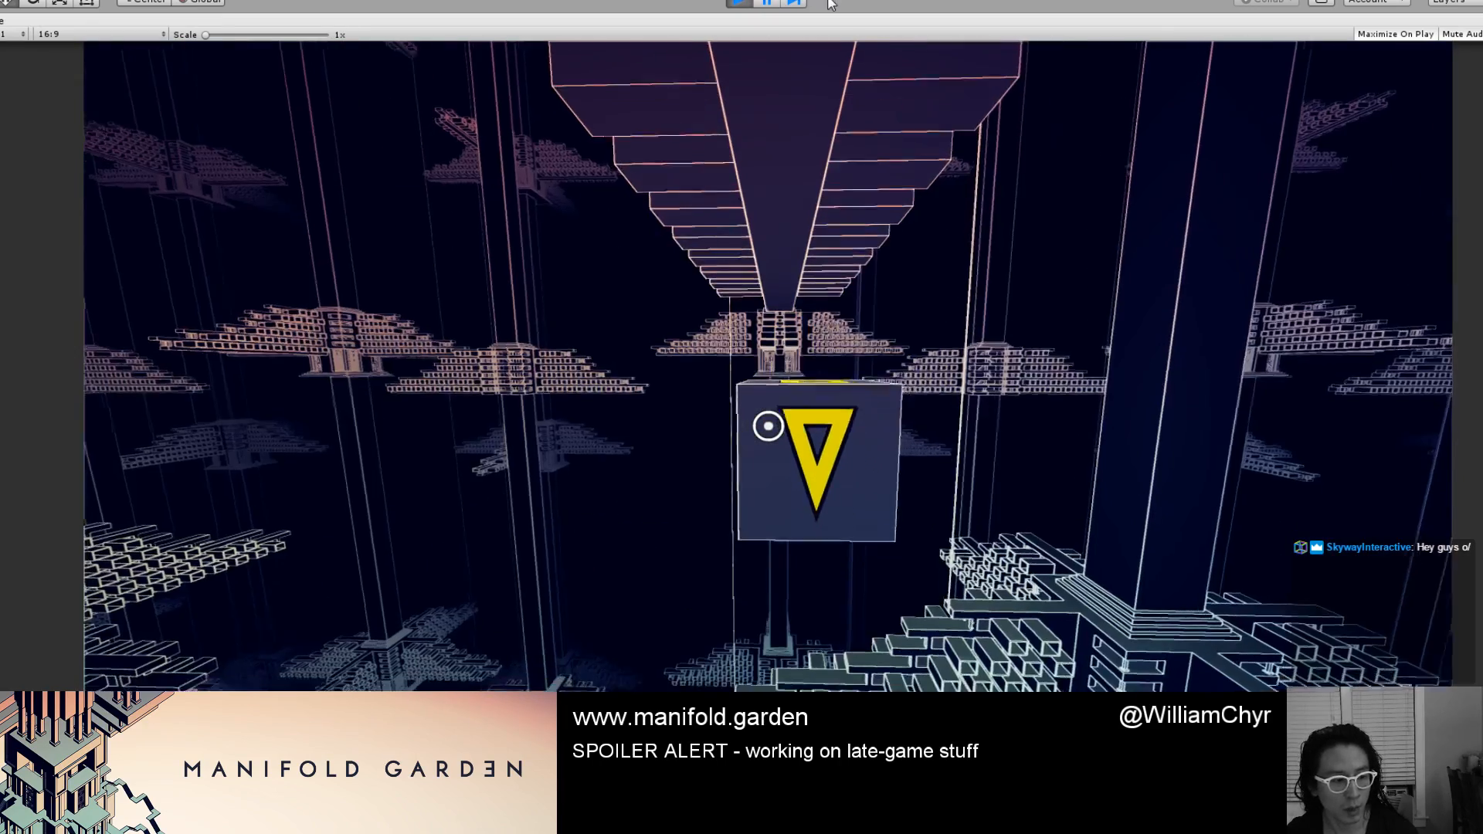
key(w)
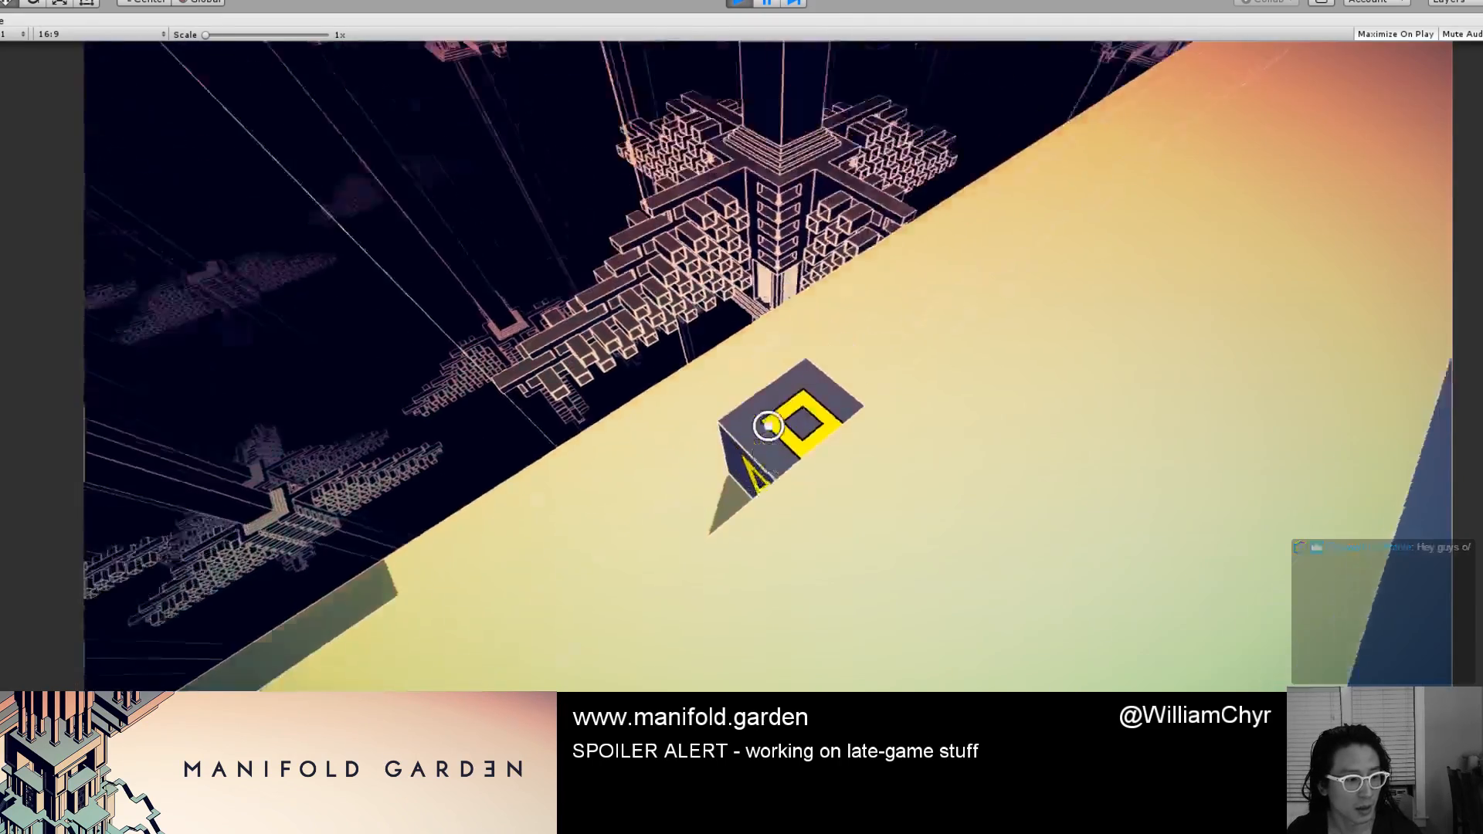
Look back at the darkened opening, pick up the dark cube, and carry it along the yellow ledge.
key(e)
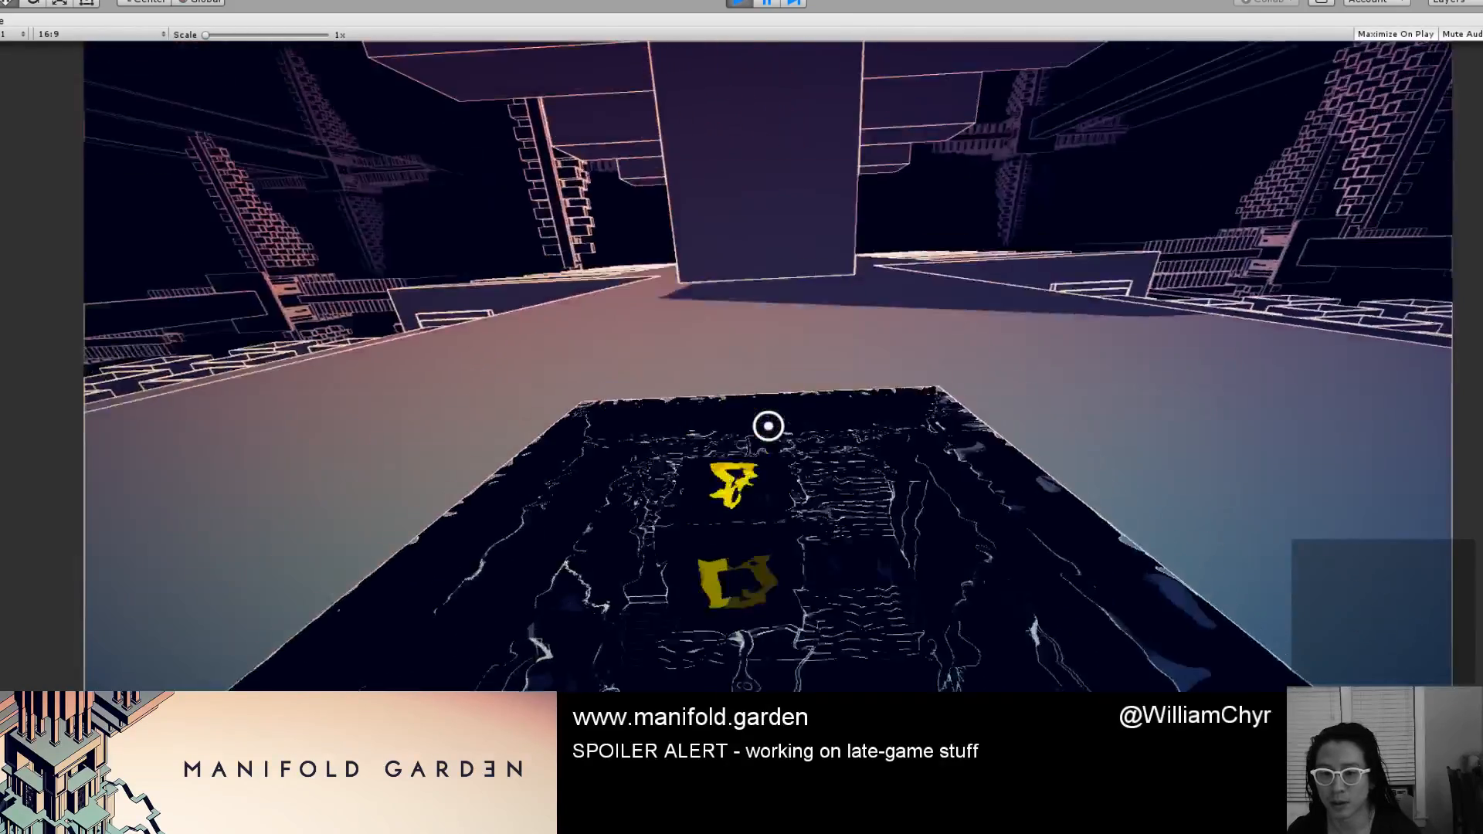
click(769, 426)
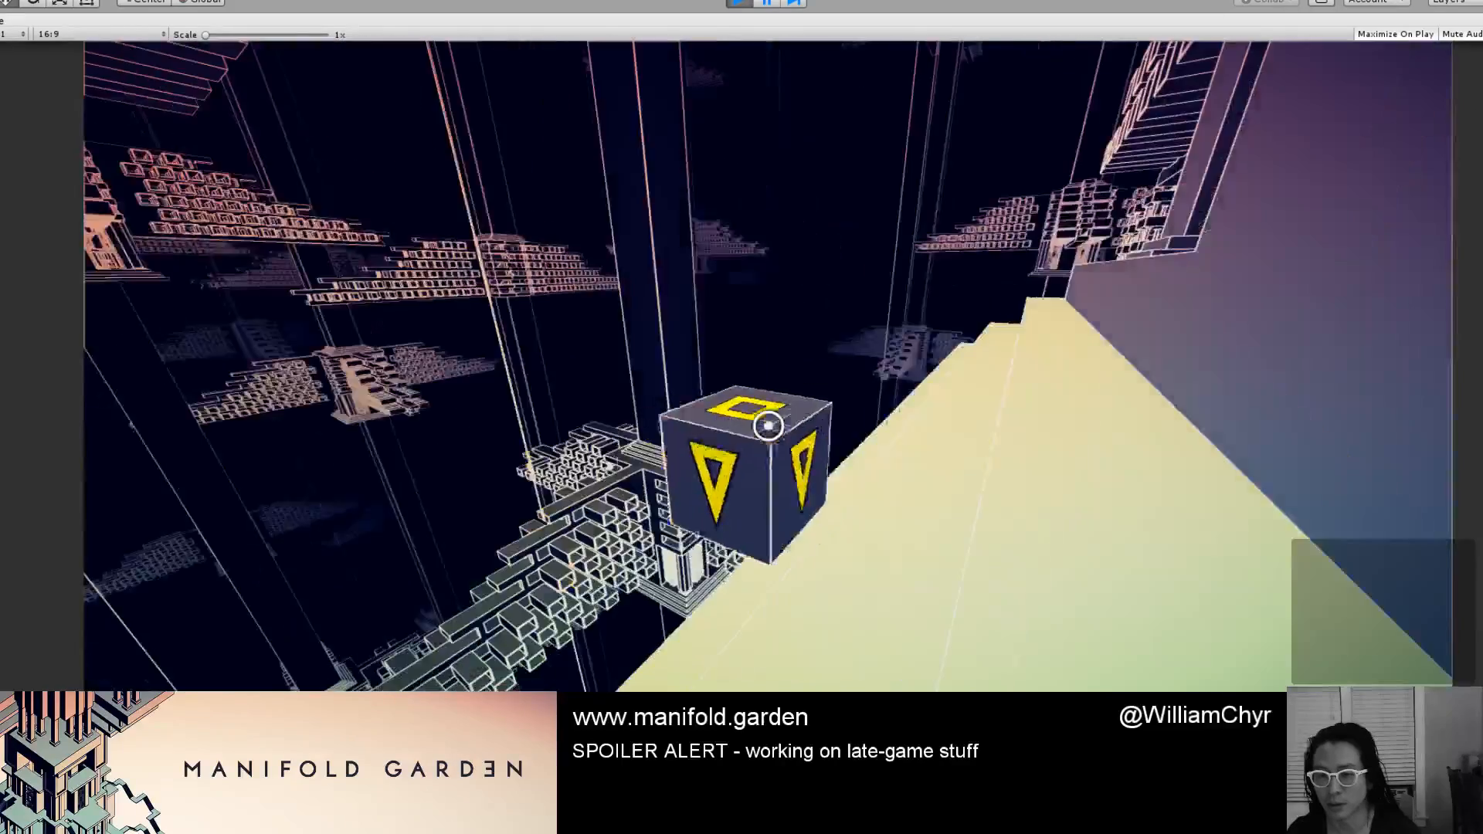
key(w)
key(w)
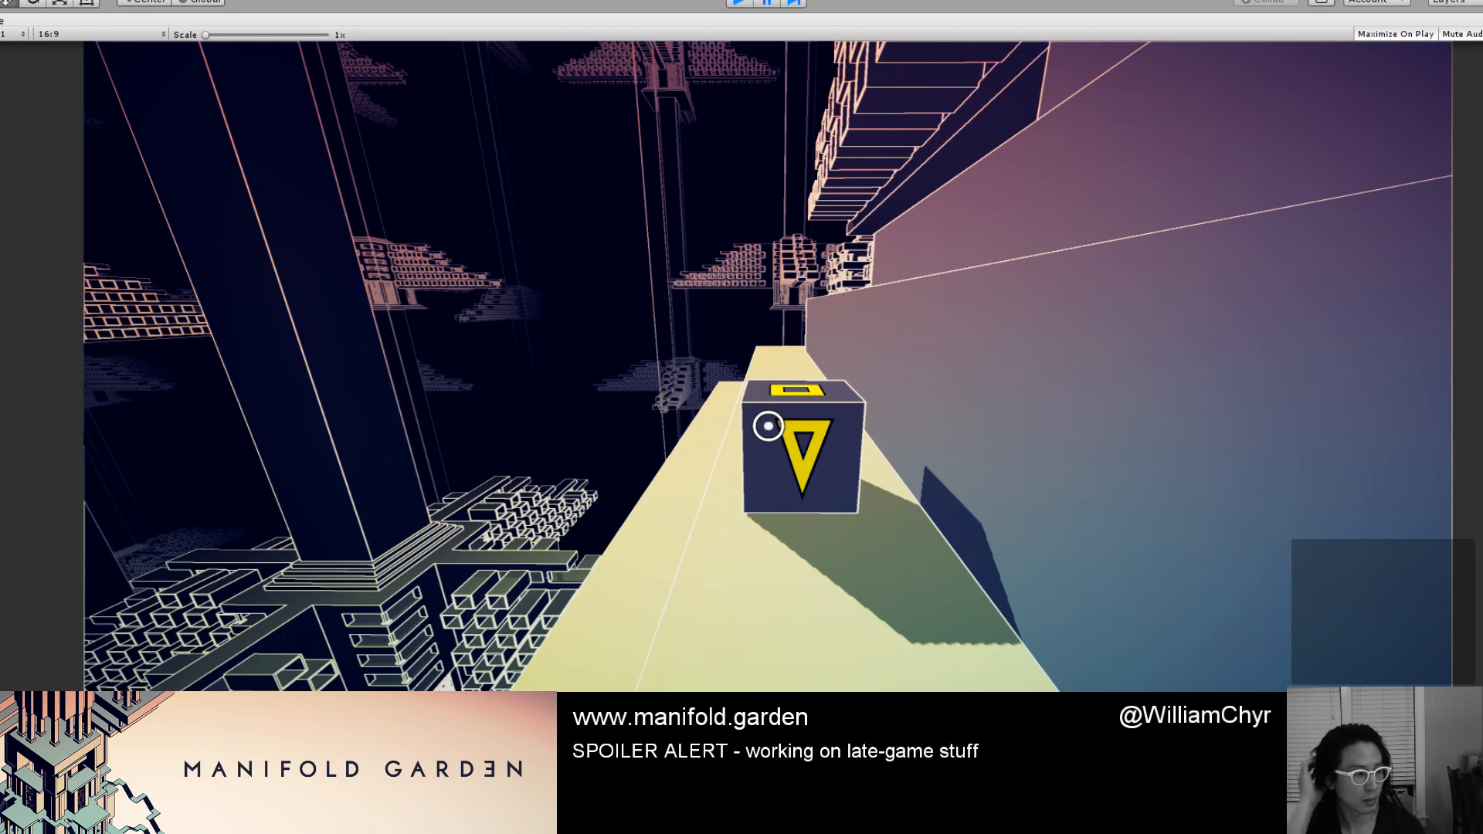
End the current play test and start a new one of World_033_ClustersInTheAir.
key(ctrl+p)
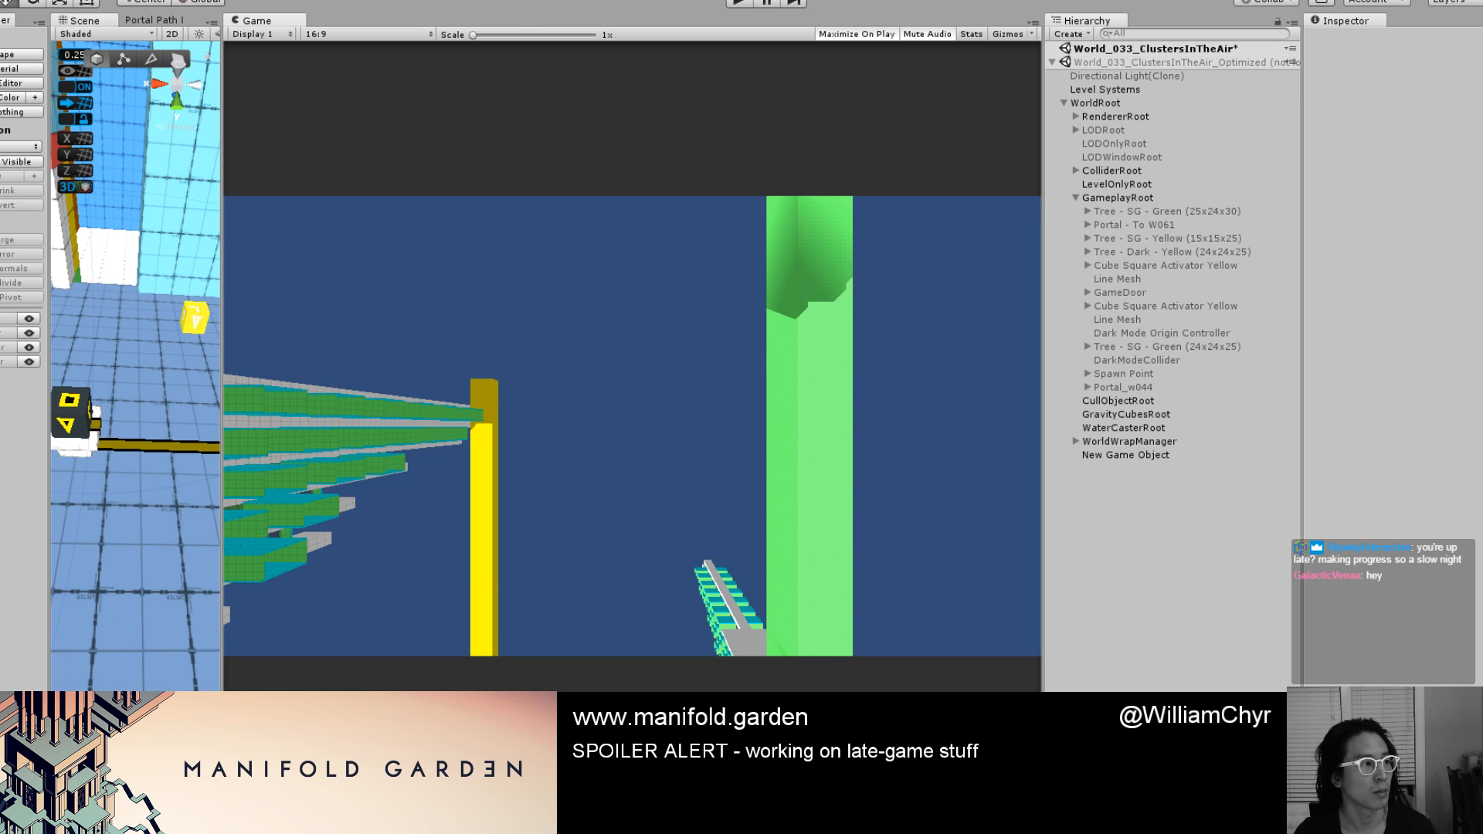
click(736, 4)
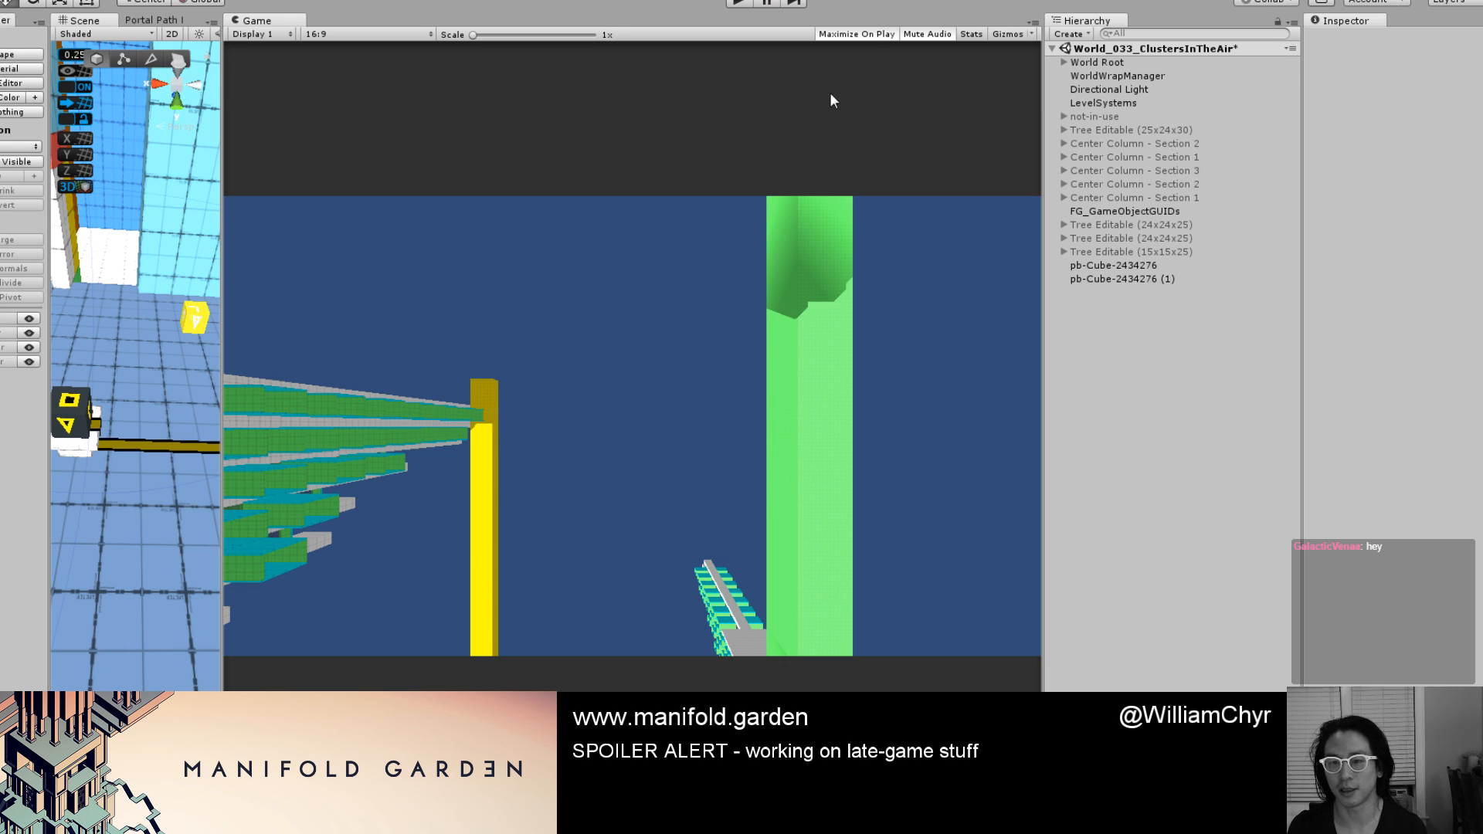
click(740, 3)
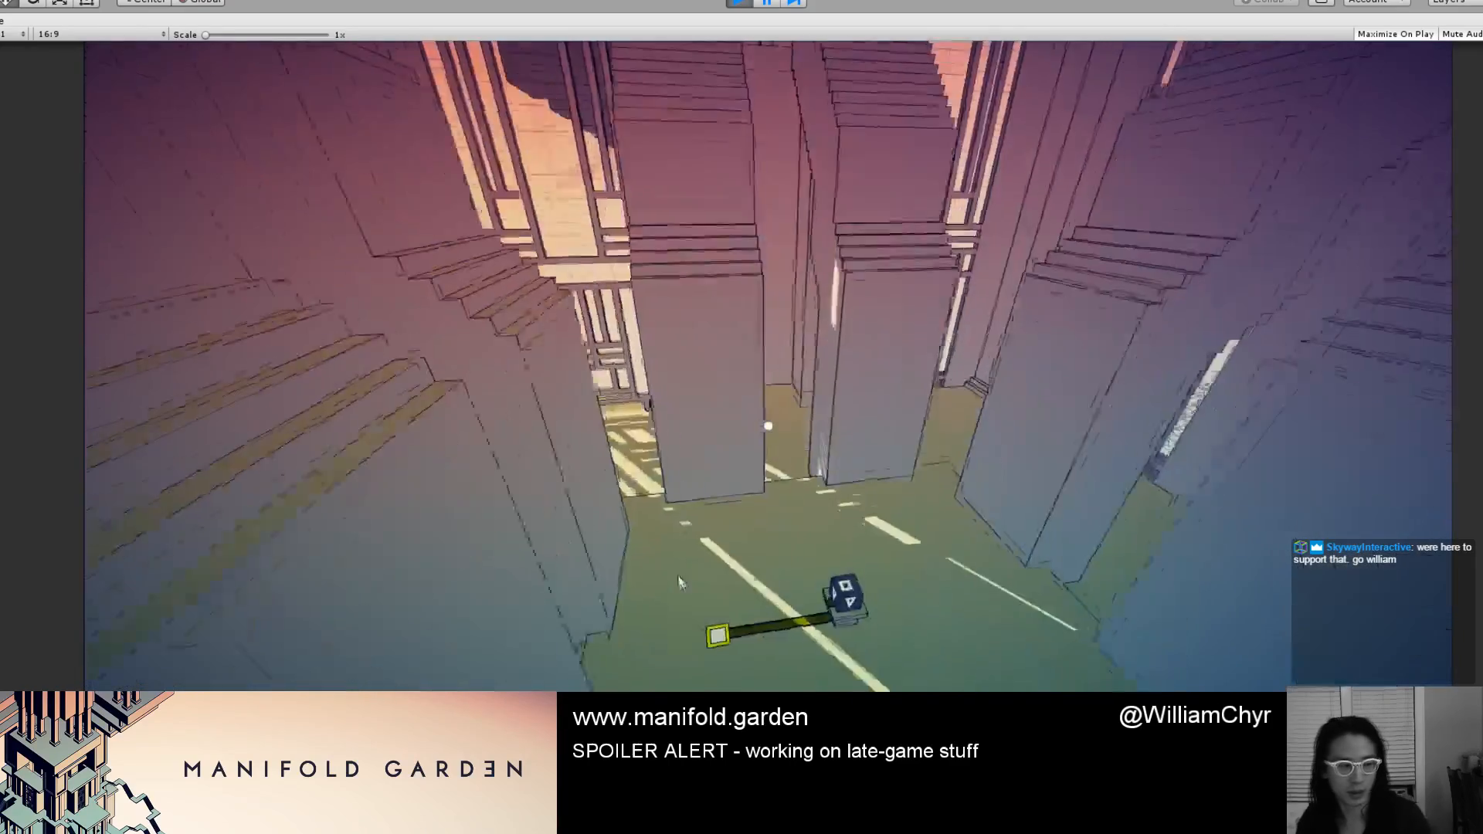
Approach the yellow cube beside its pedestal, switch to the dark cube, and carry it toward the distorted opening.
key(w)
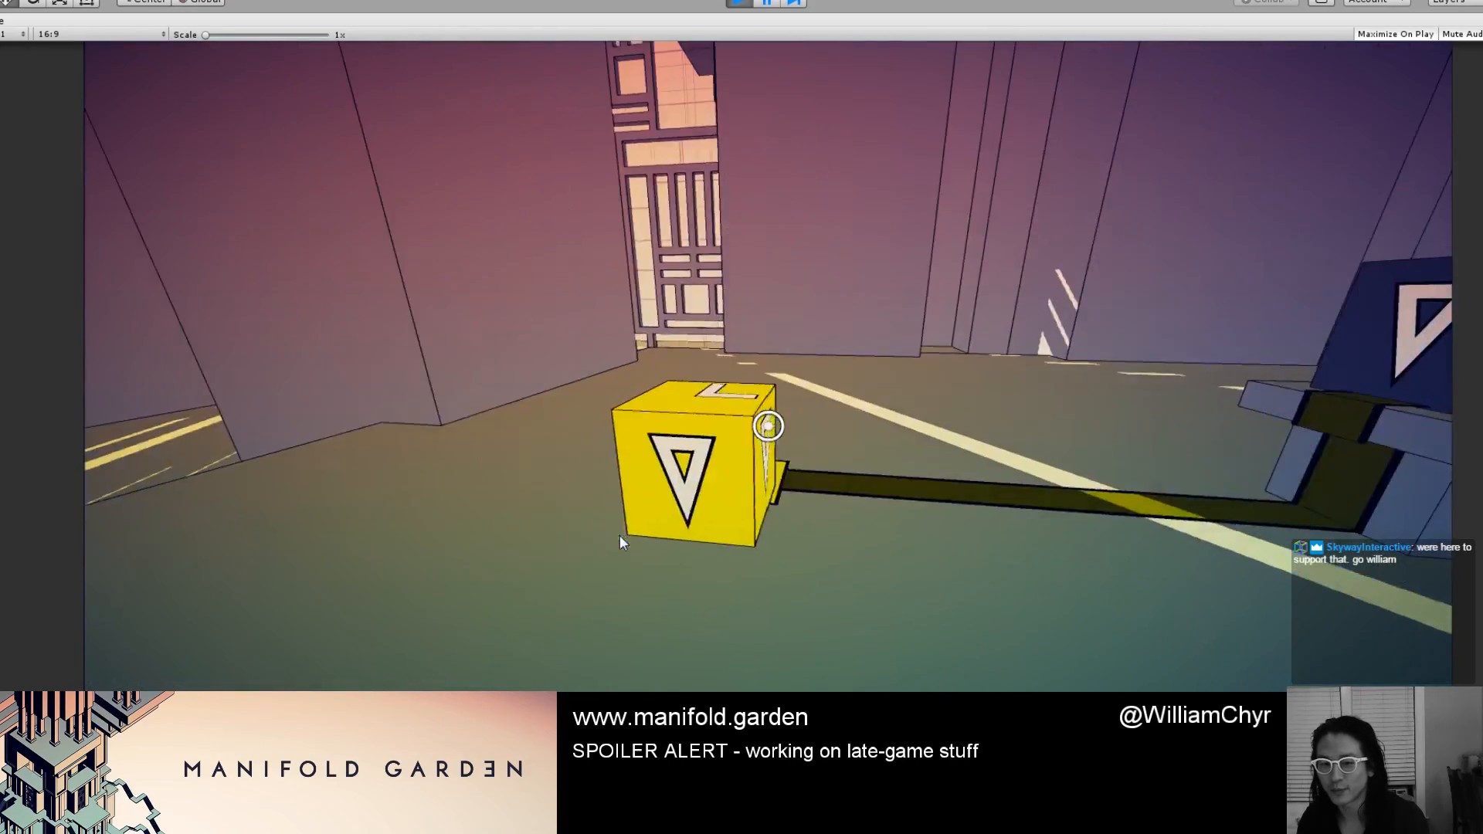
click(621, 535)
key(w)
click(837, 489)
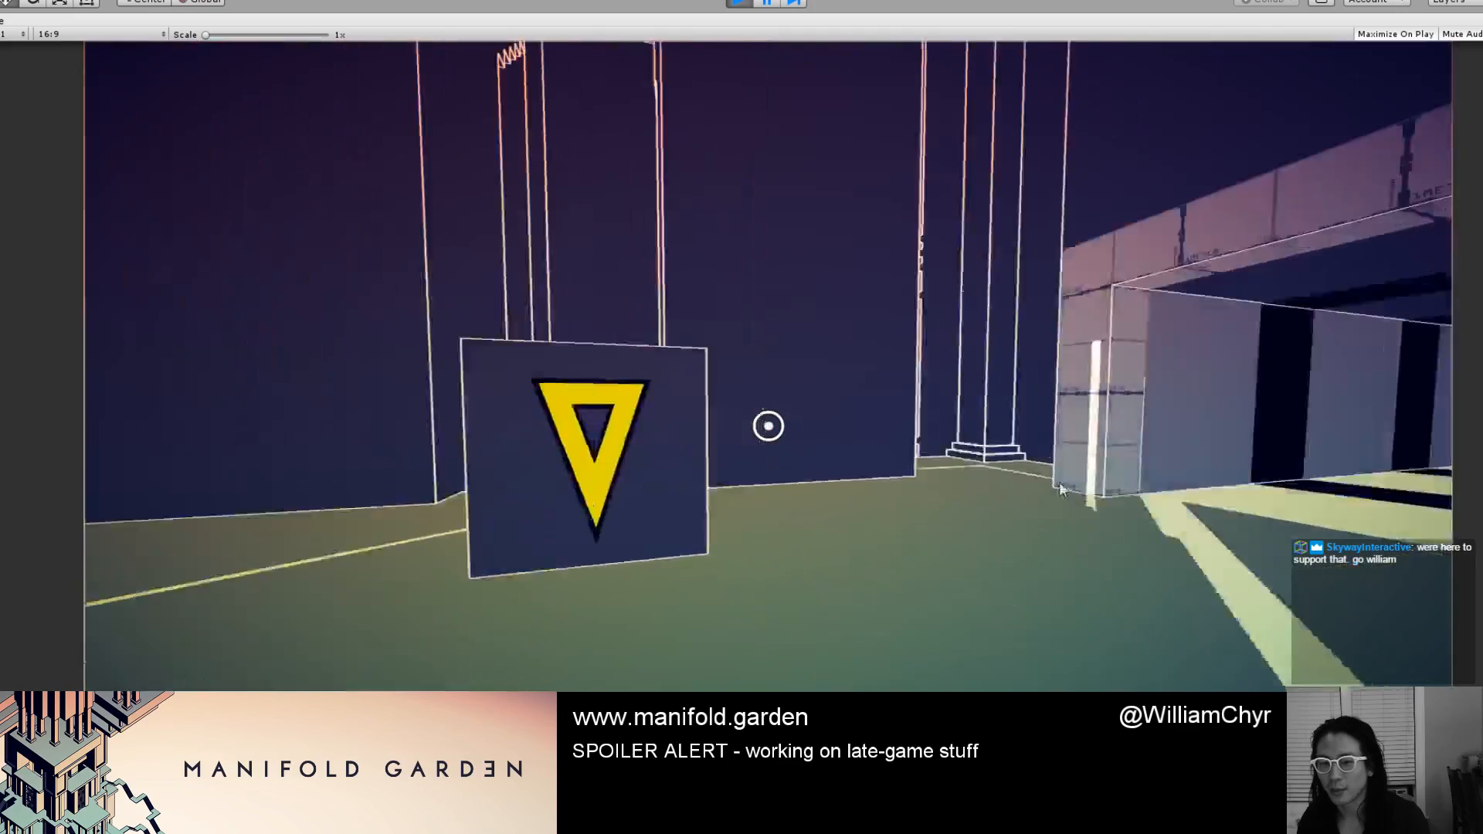
key(w)
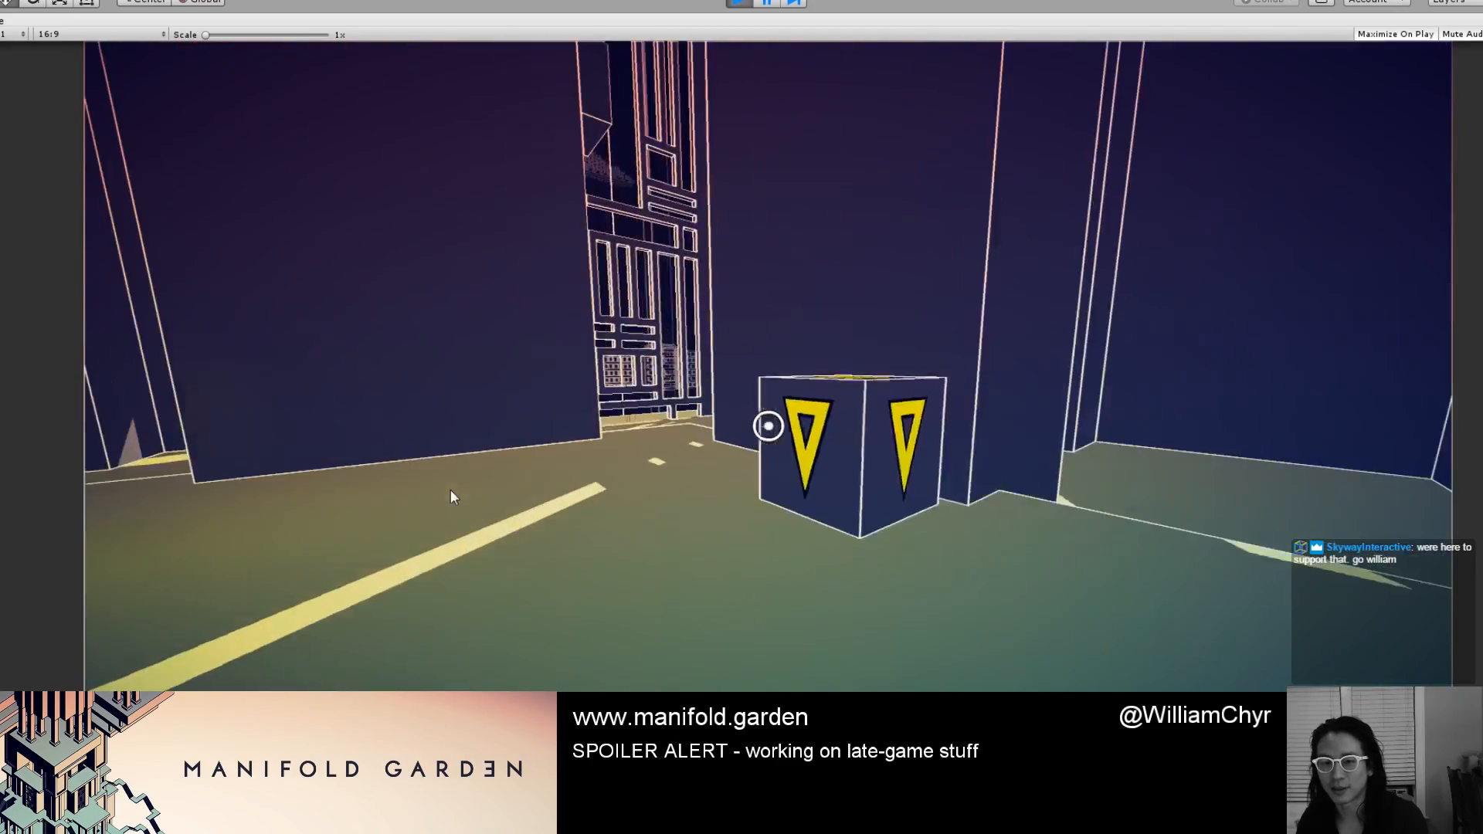
key(w)
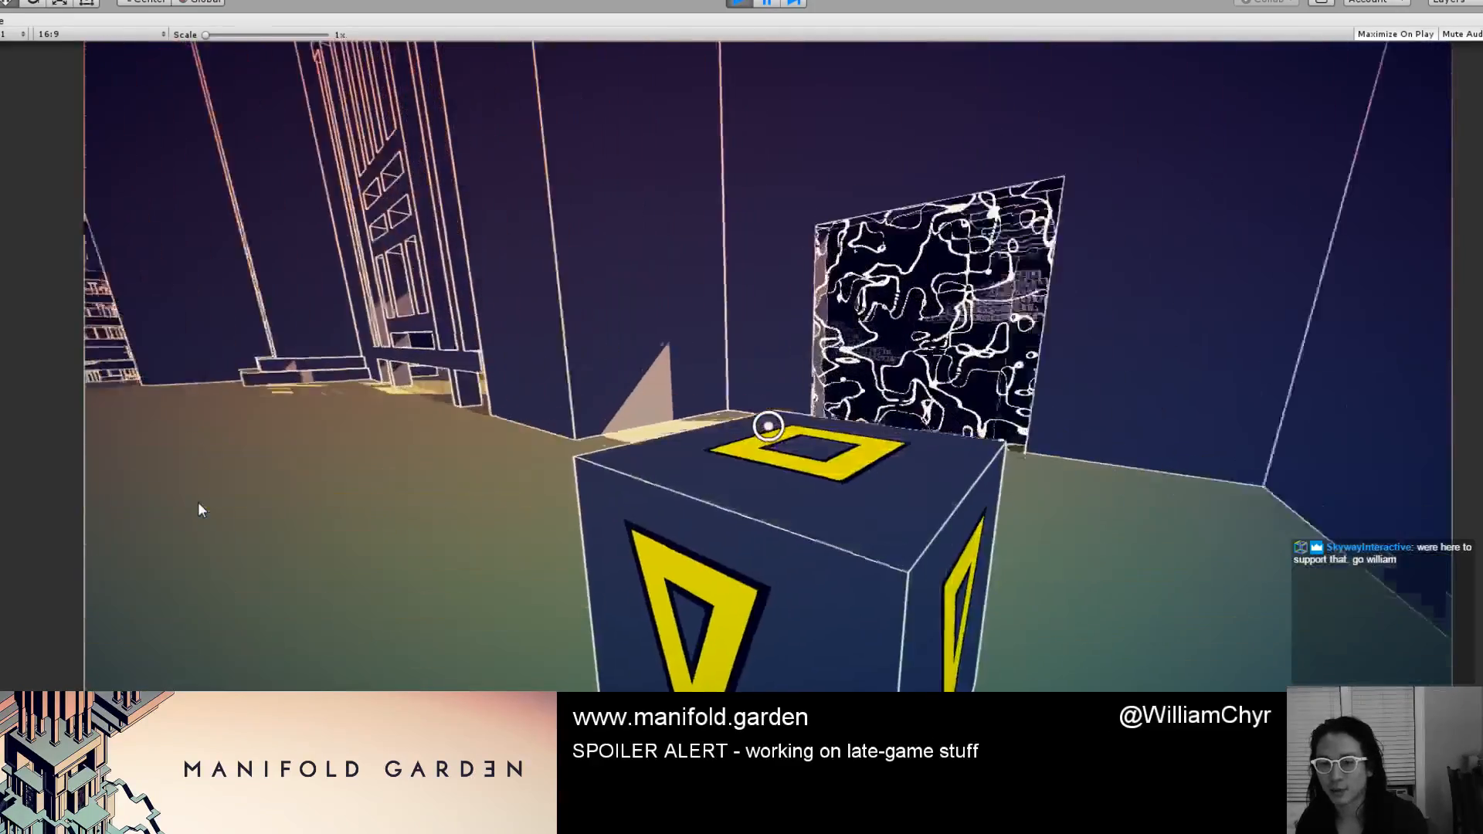
Carry the dark cube across the hall and through the distorted opening onto the ledge outside.
click(198, 502)
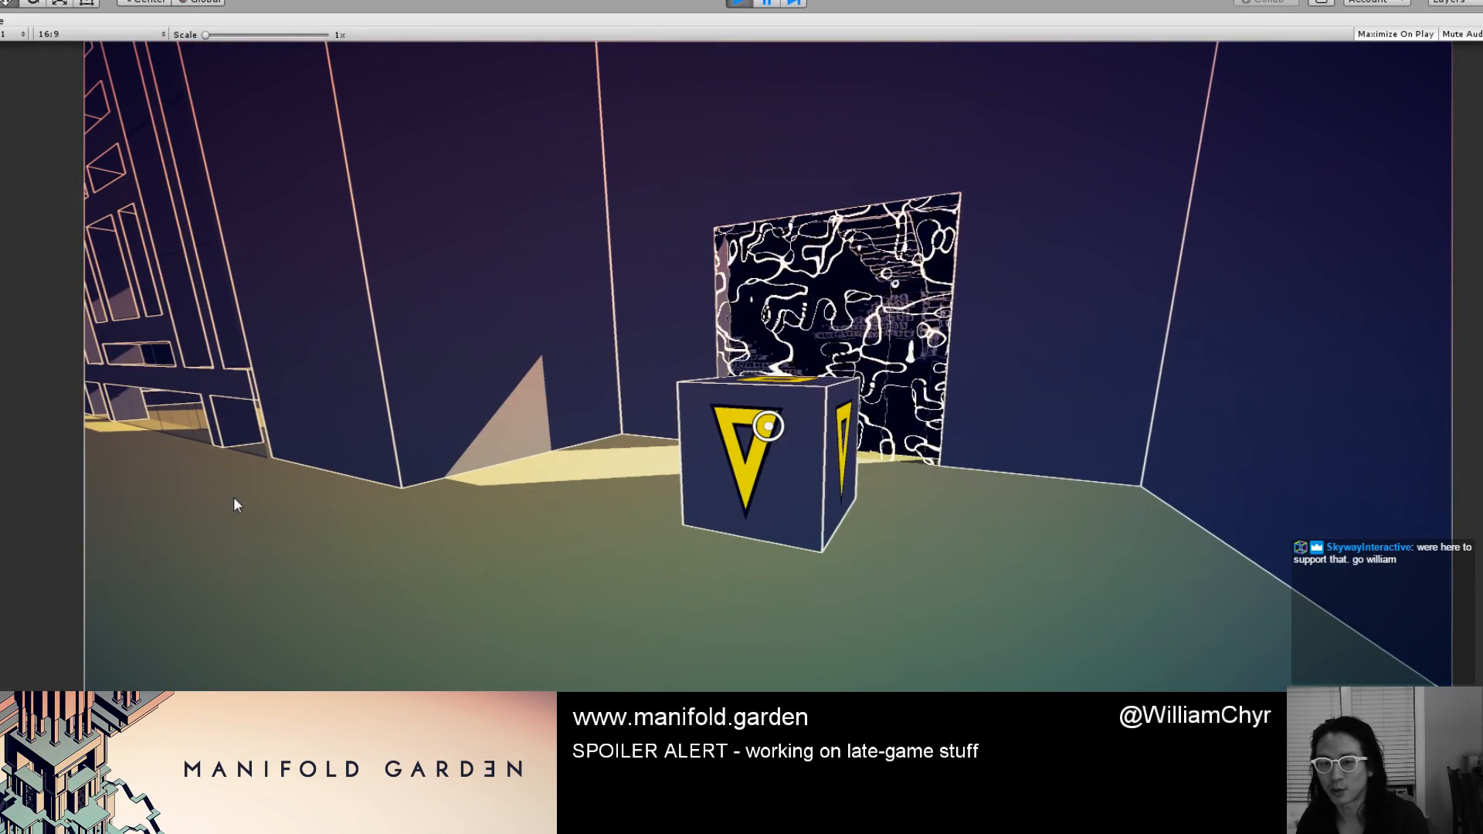
key(w)
click(257, 496)
key(w)
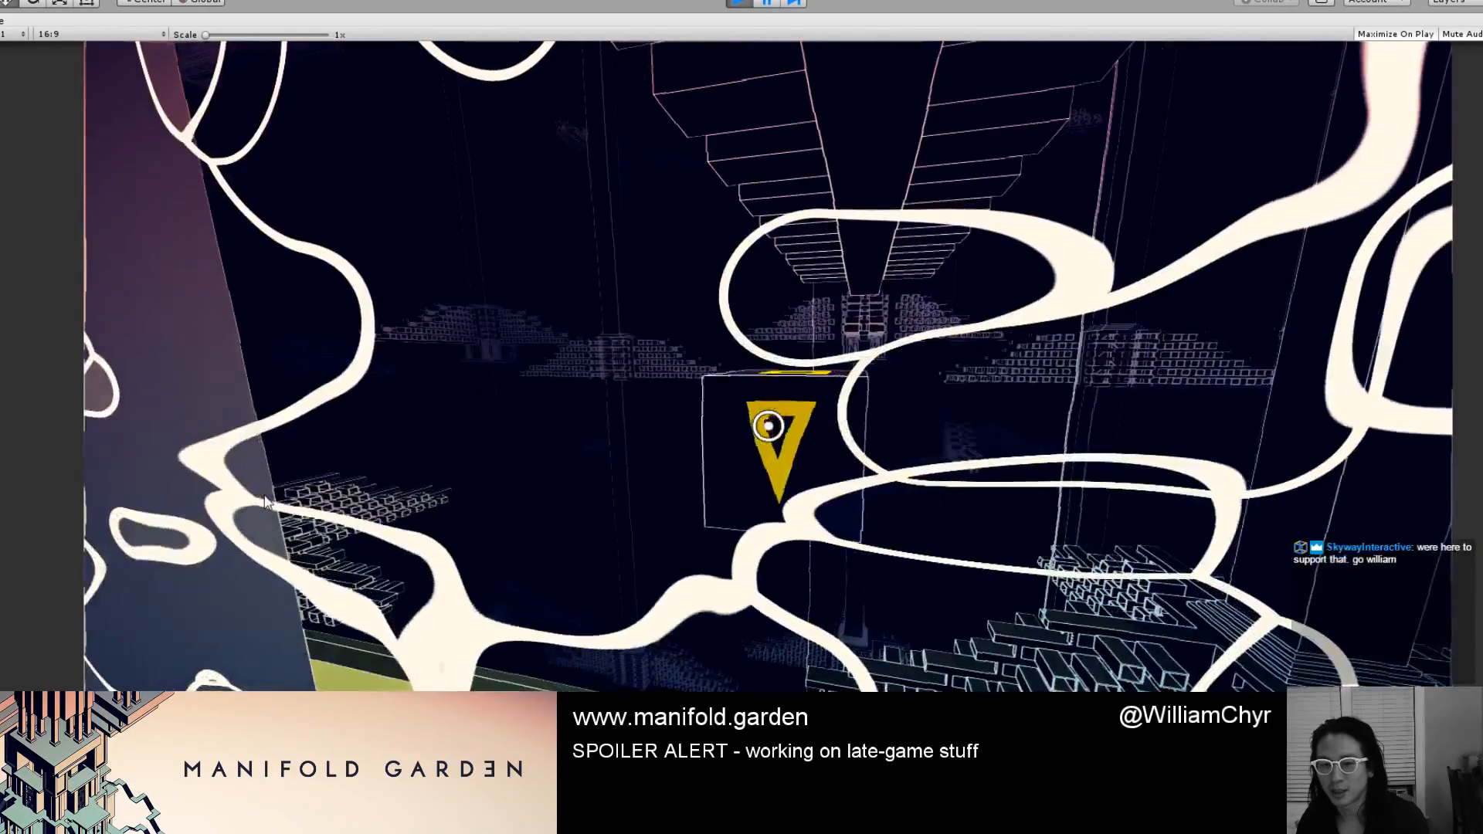
key(w)
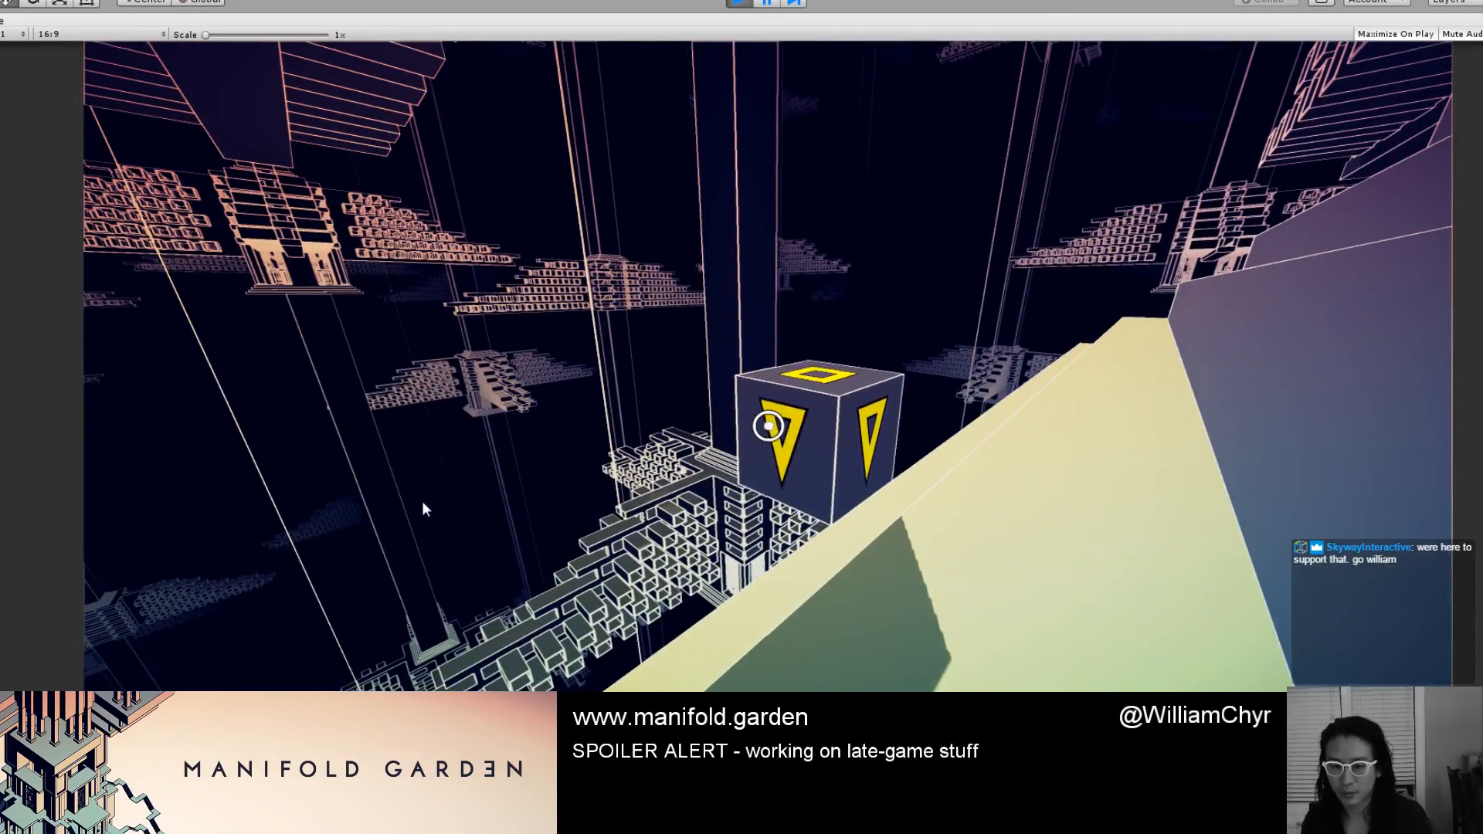
Drop from the ledge with the dark cube onto the block cluster and follow its walkway into the covered corridor.
key(w)
key(w)
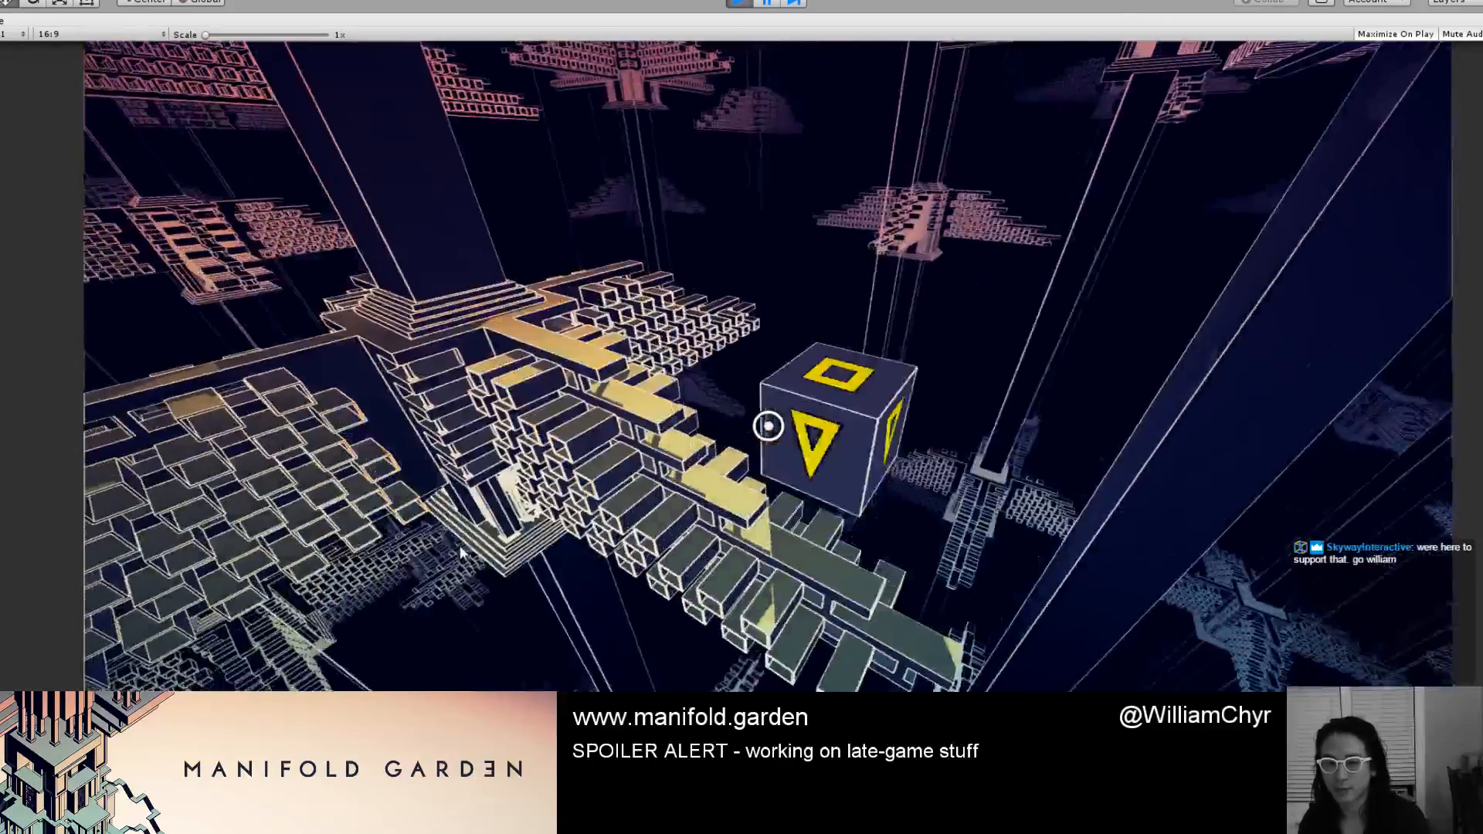
key(w)
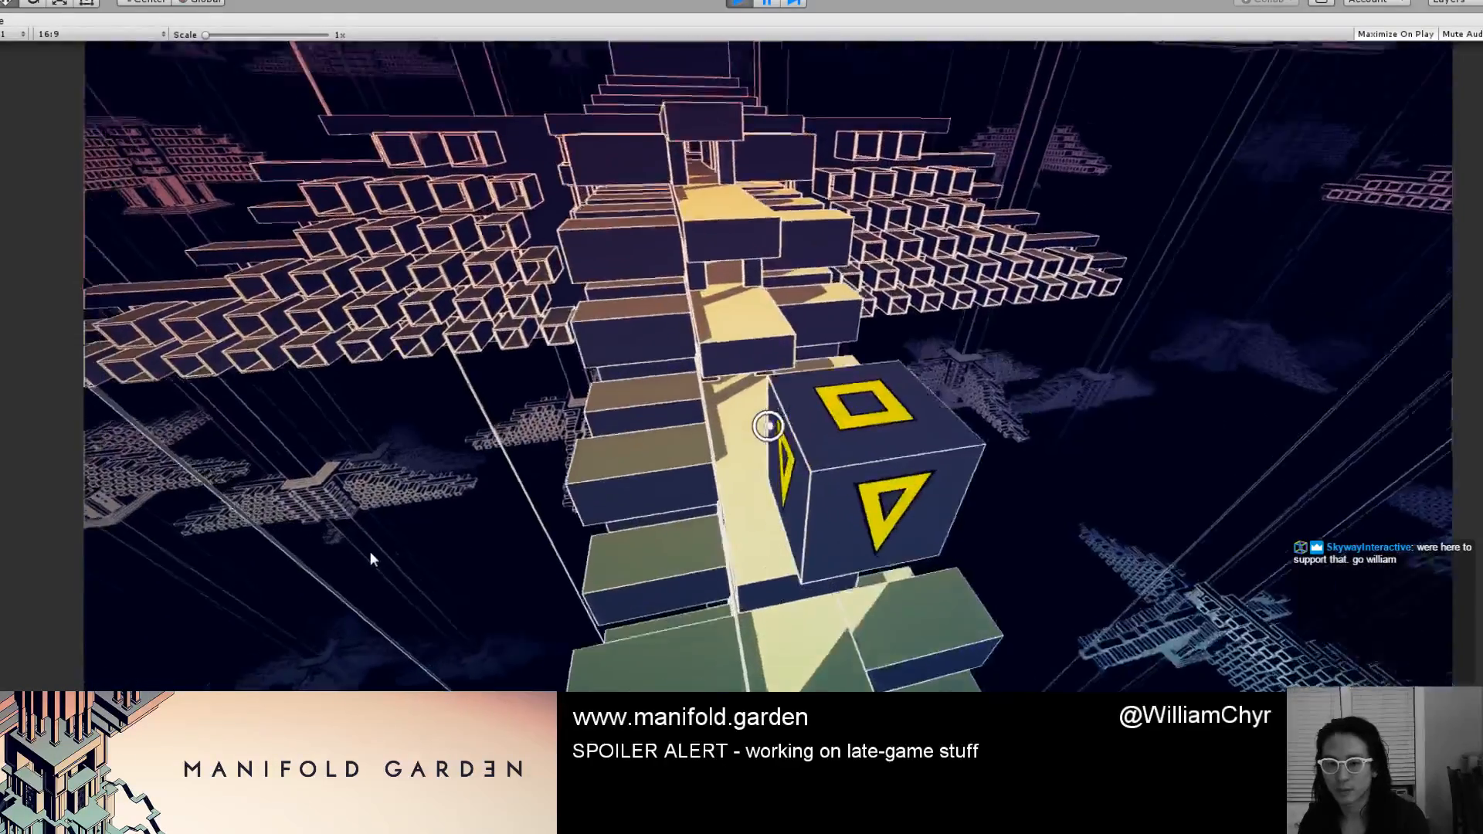
key(w)
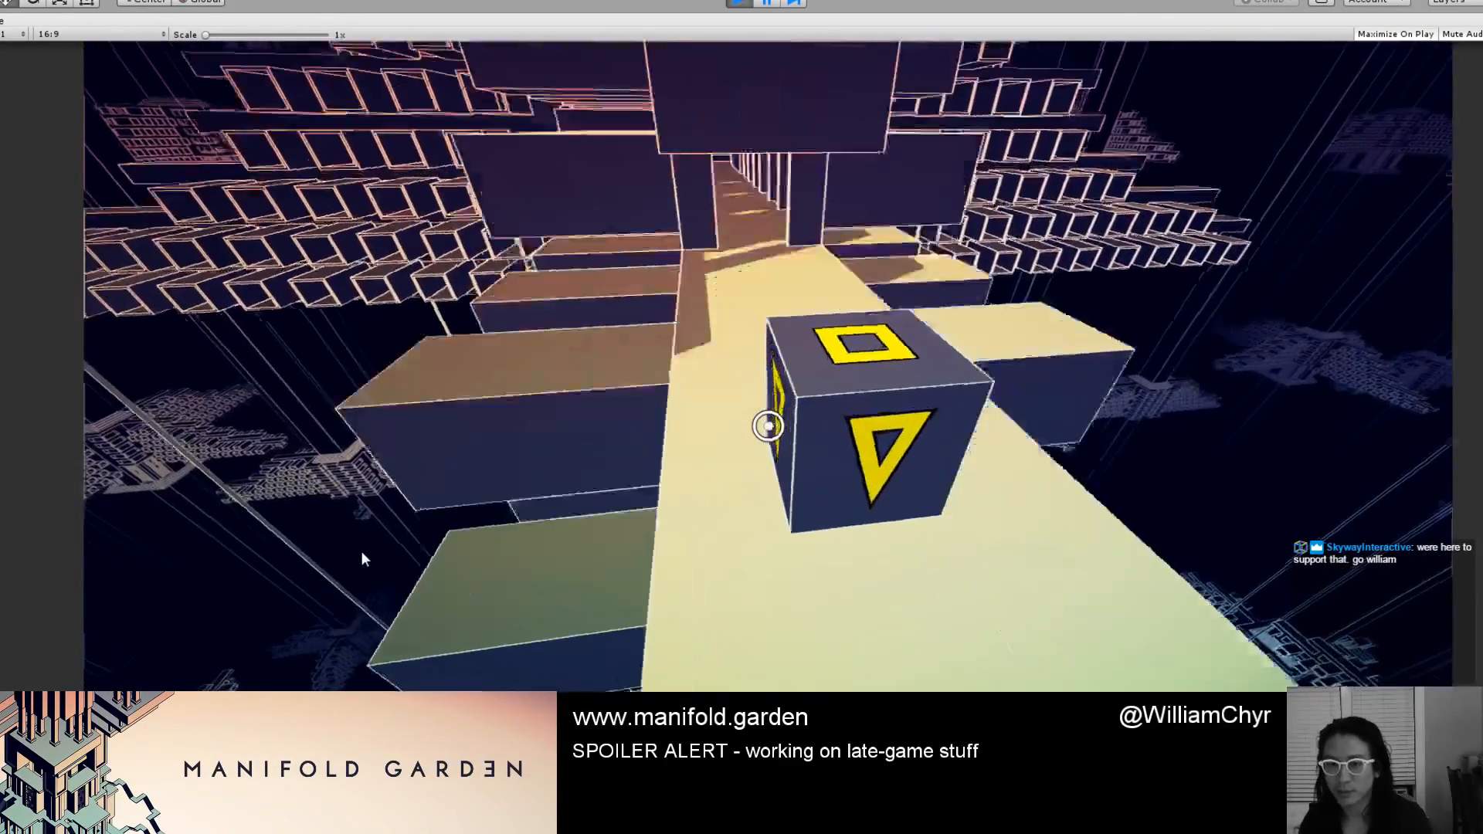
key(w)
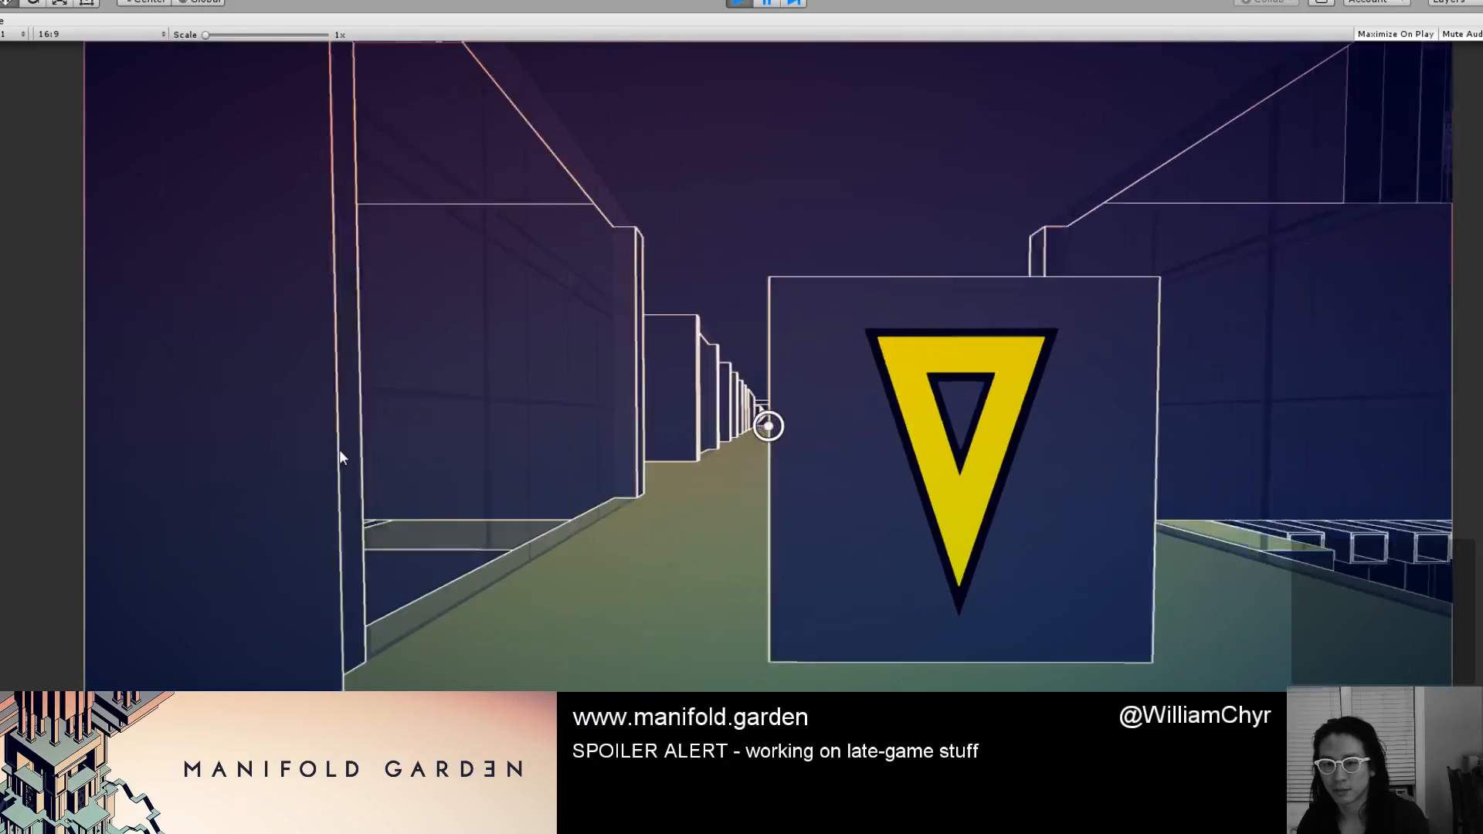
Carry the dark cube along the covered corridor and drop down the central pit to the yellow-outlined floor pad.
key(w)
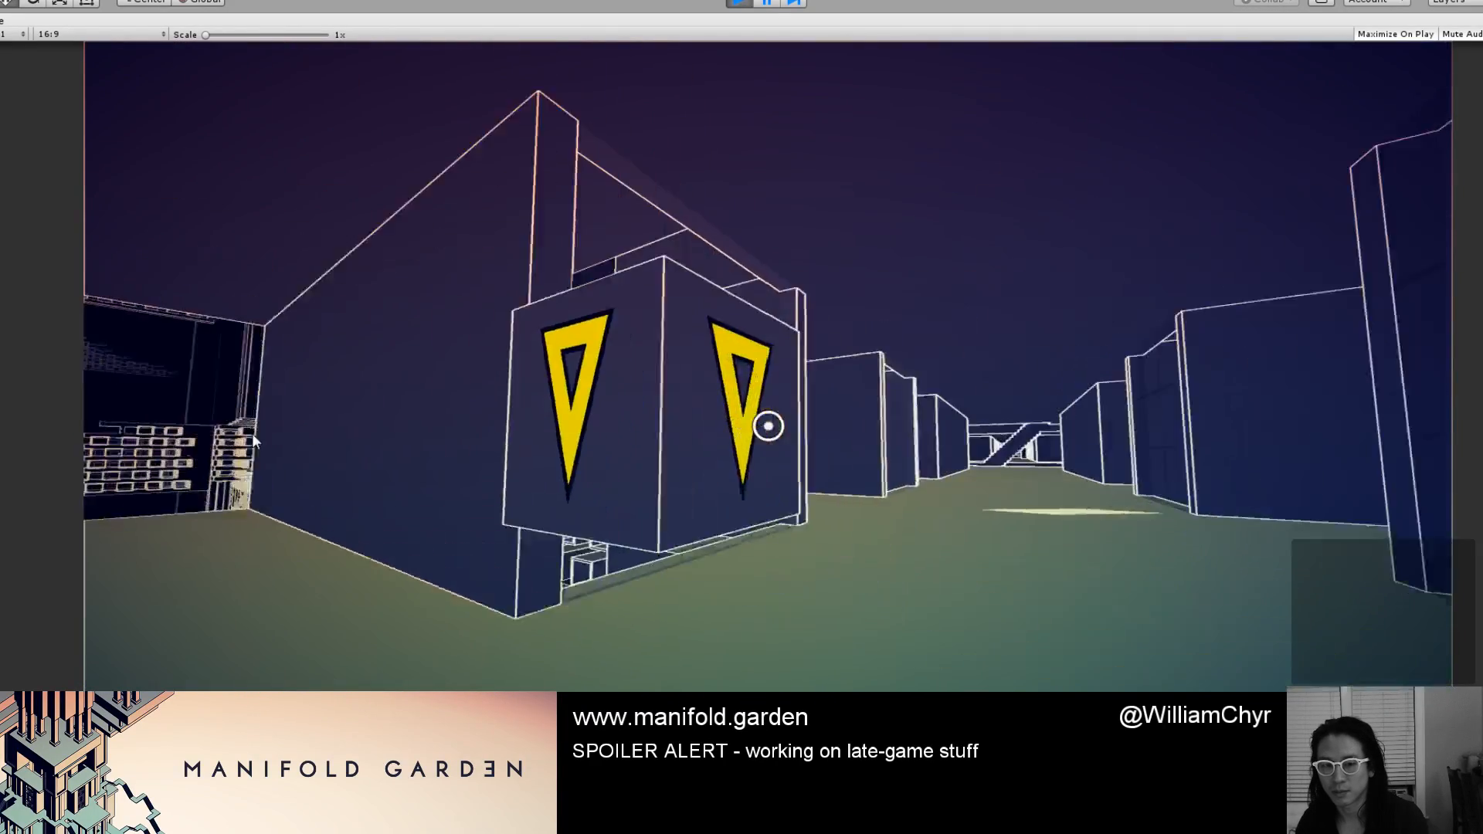
key(w)
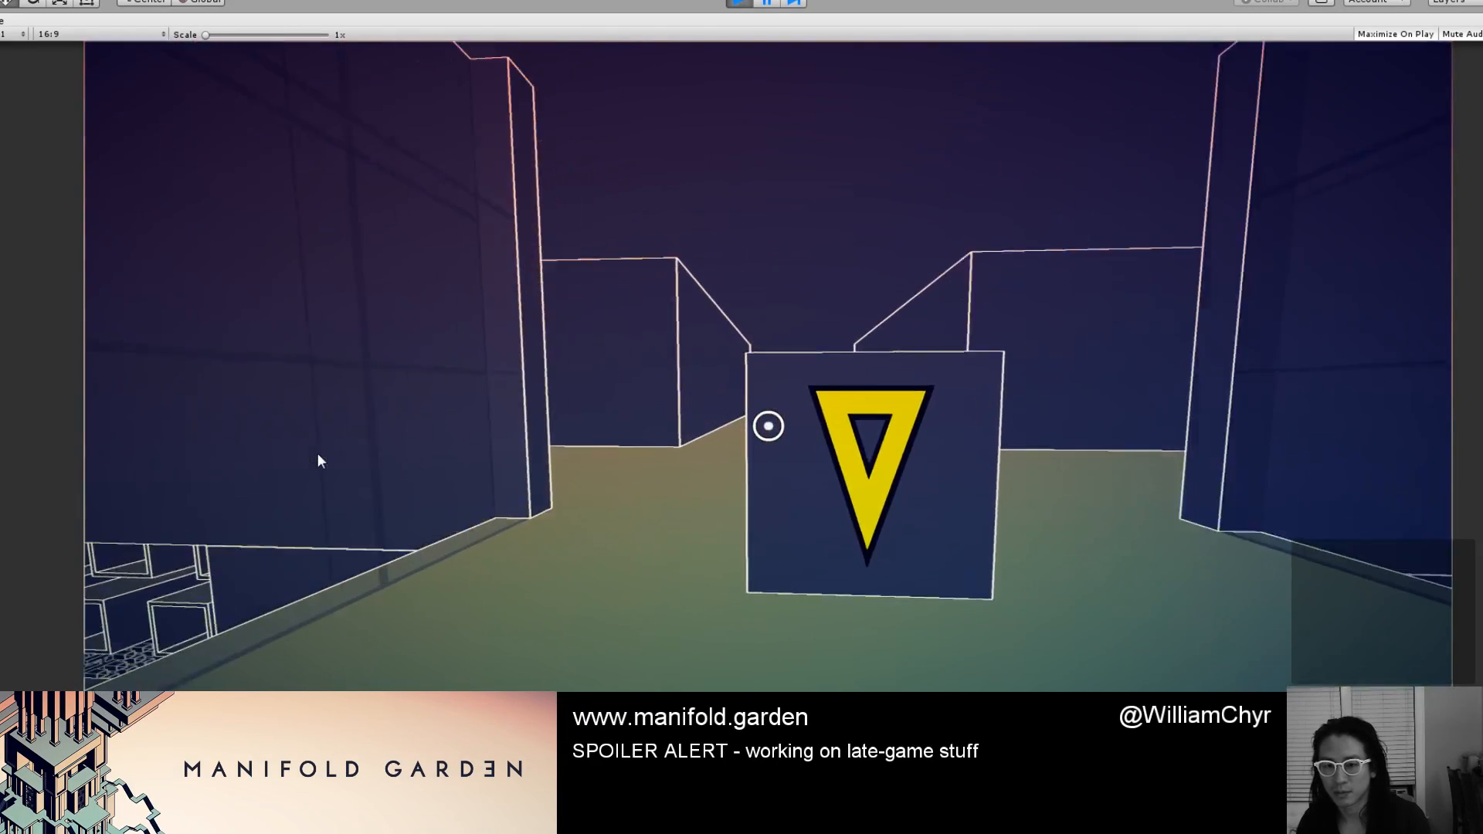
key(w)
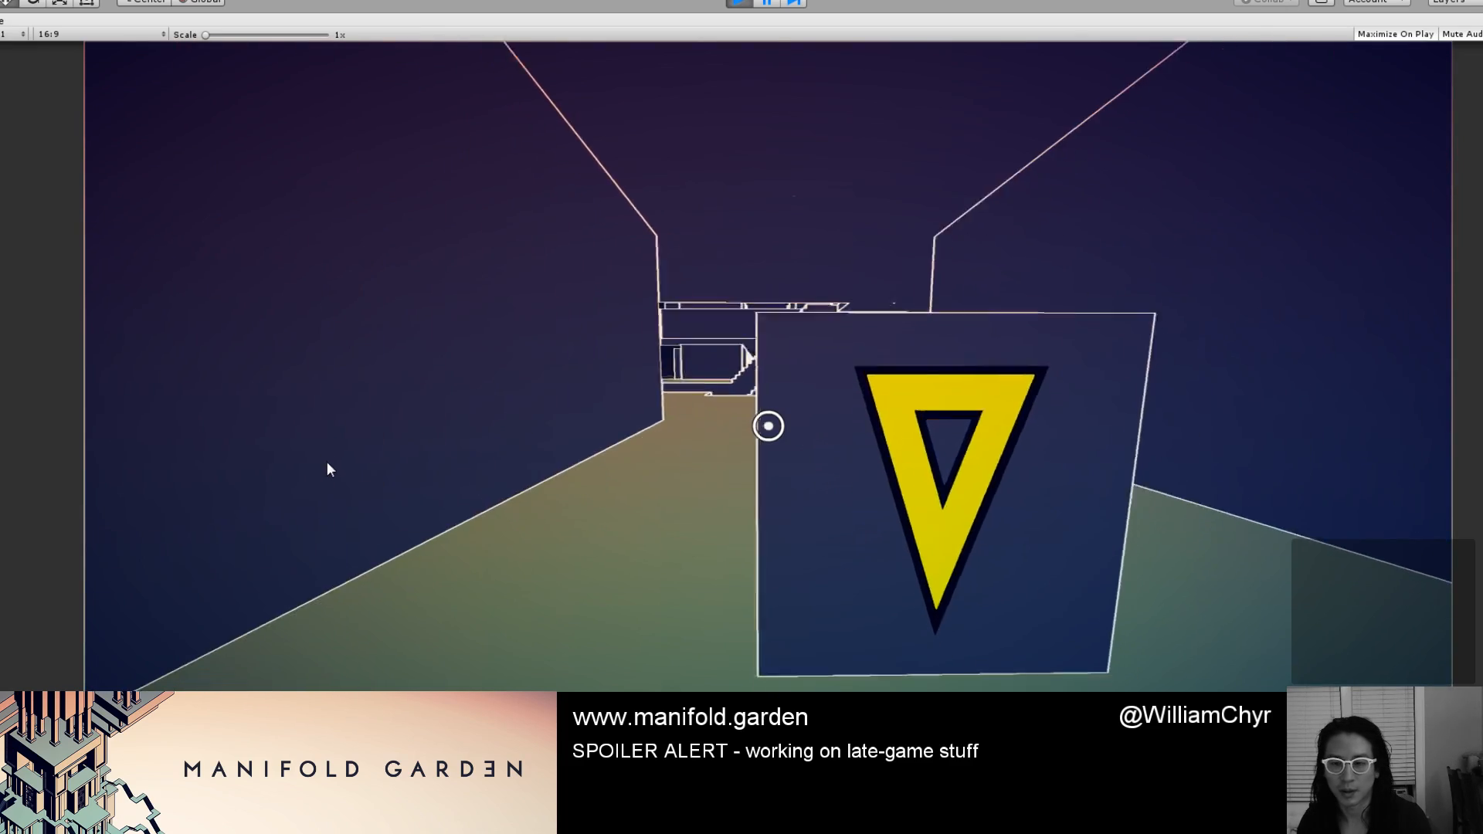
key(w)
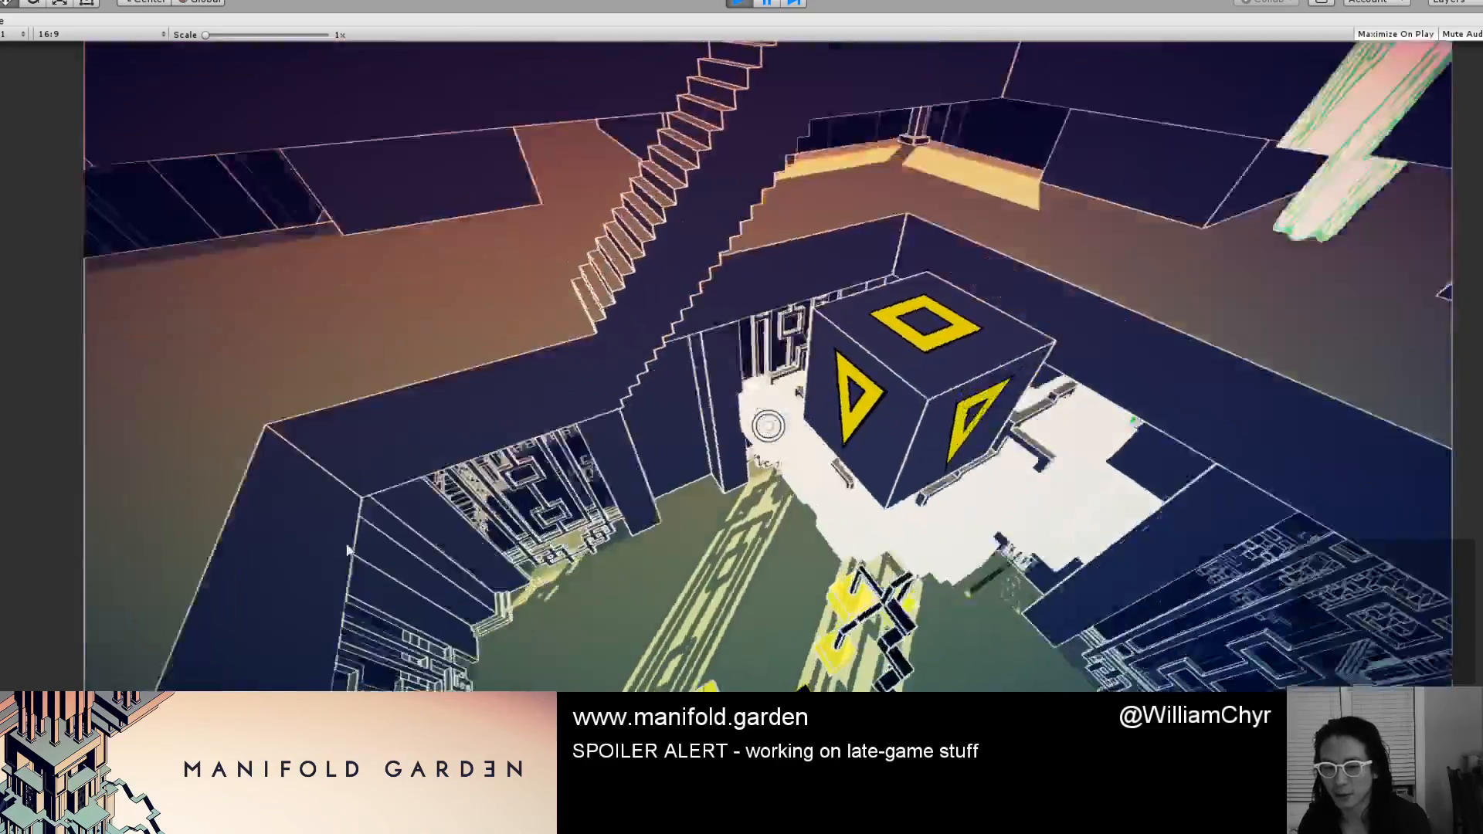
key(w)
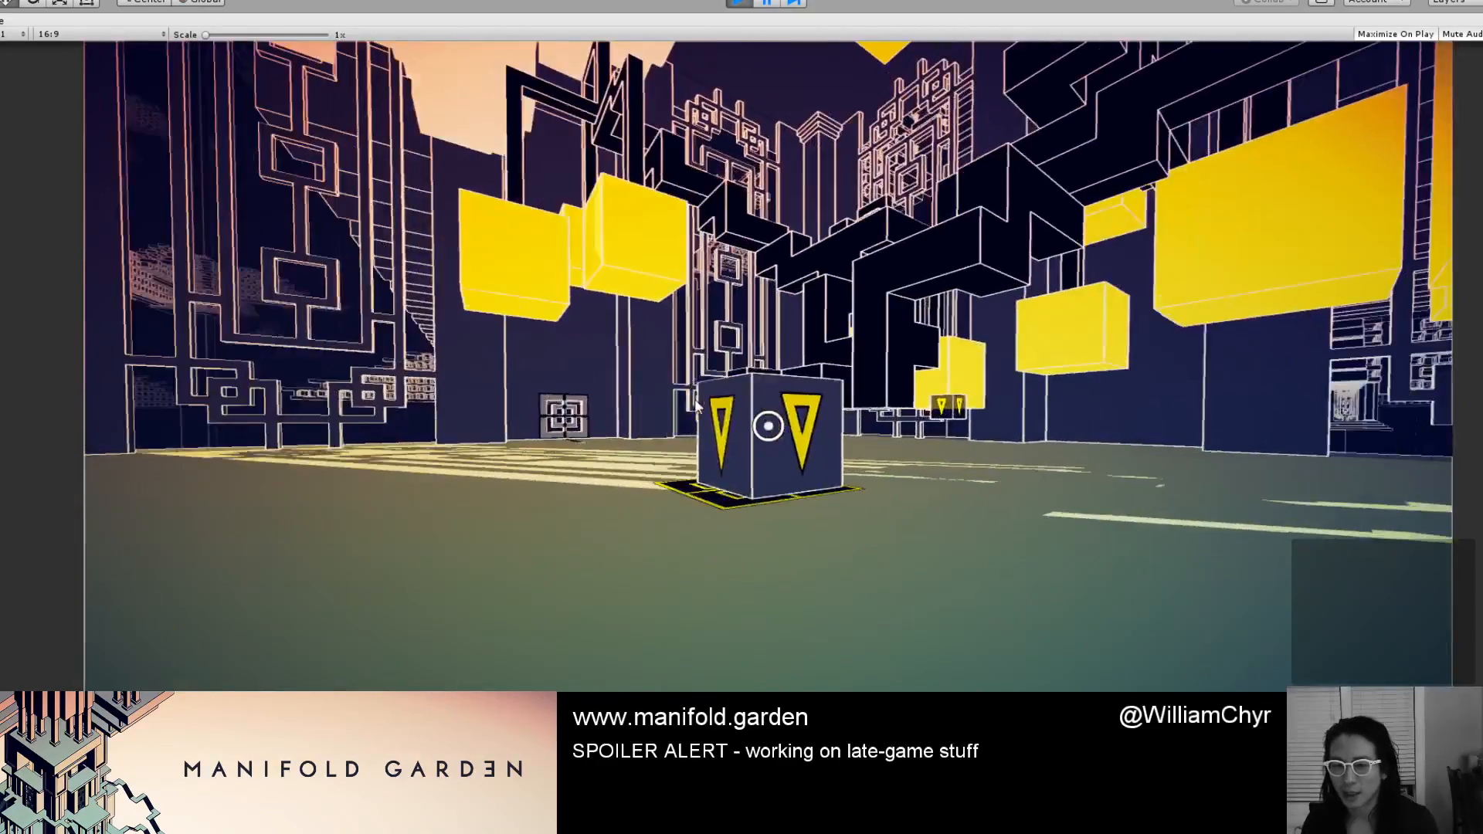
Leave the dark cube beneath the hanging yellow blocks and walk around the hall to inspect it.
key(w)
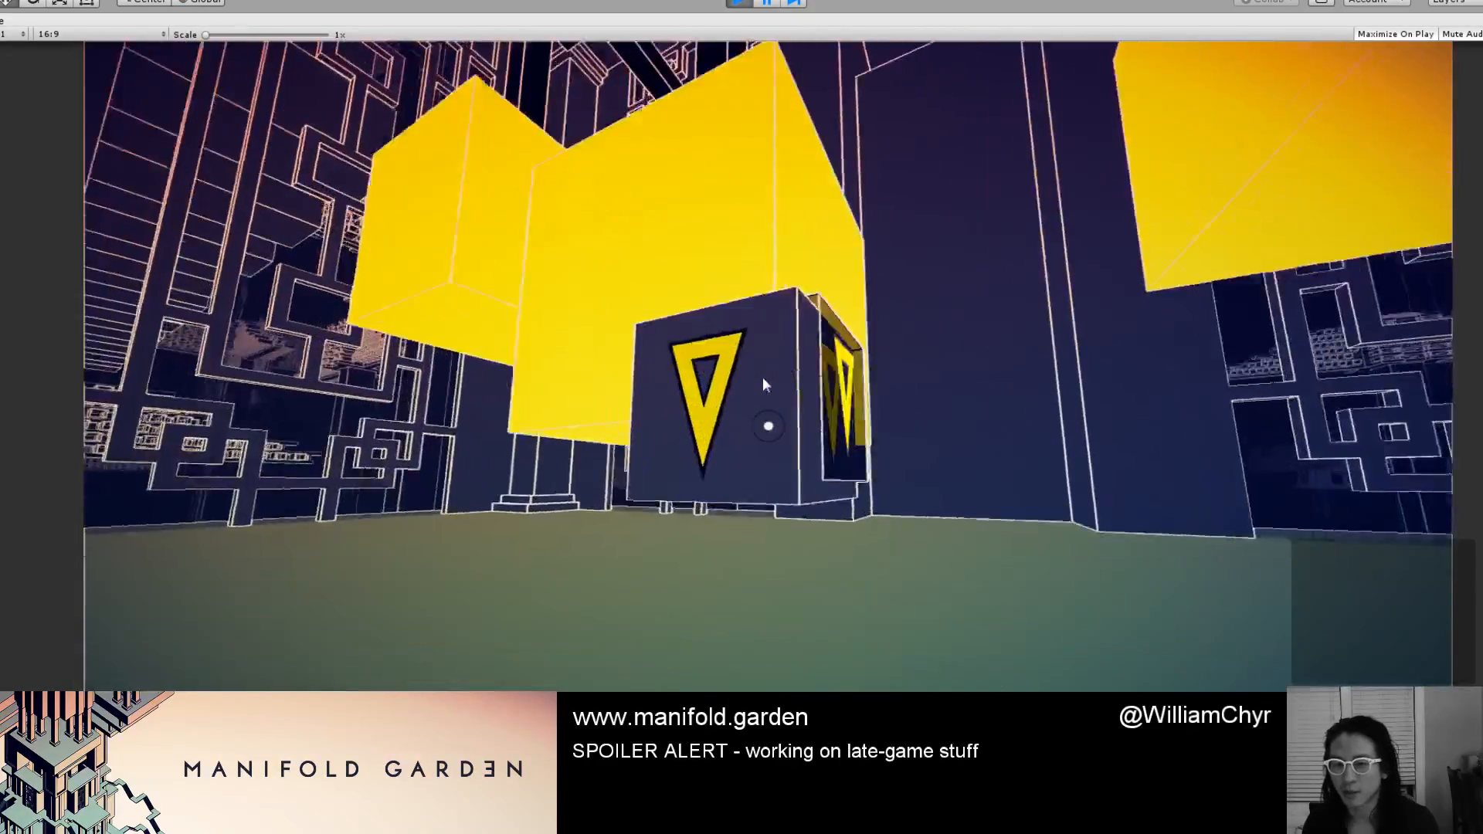
key(w)
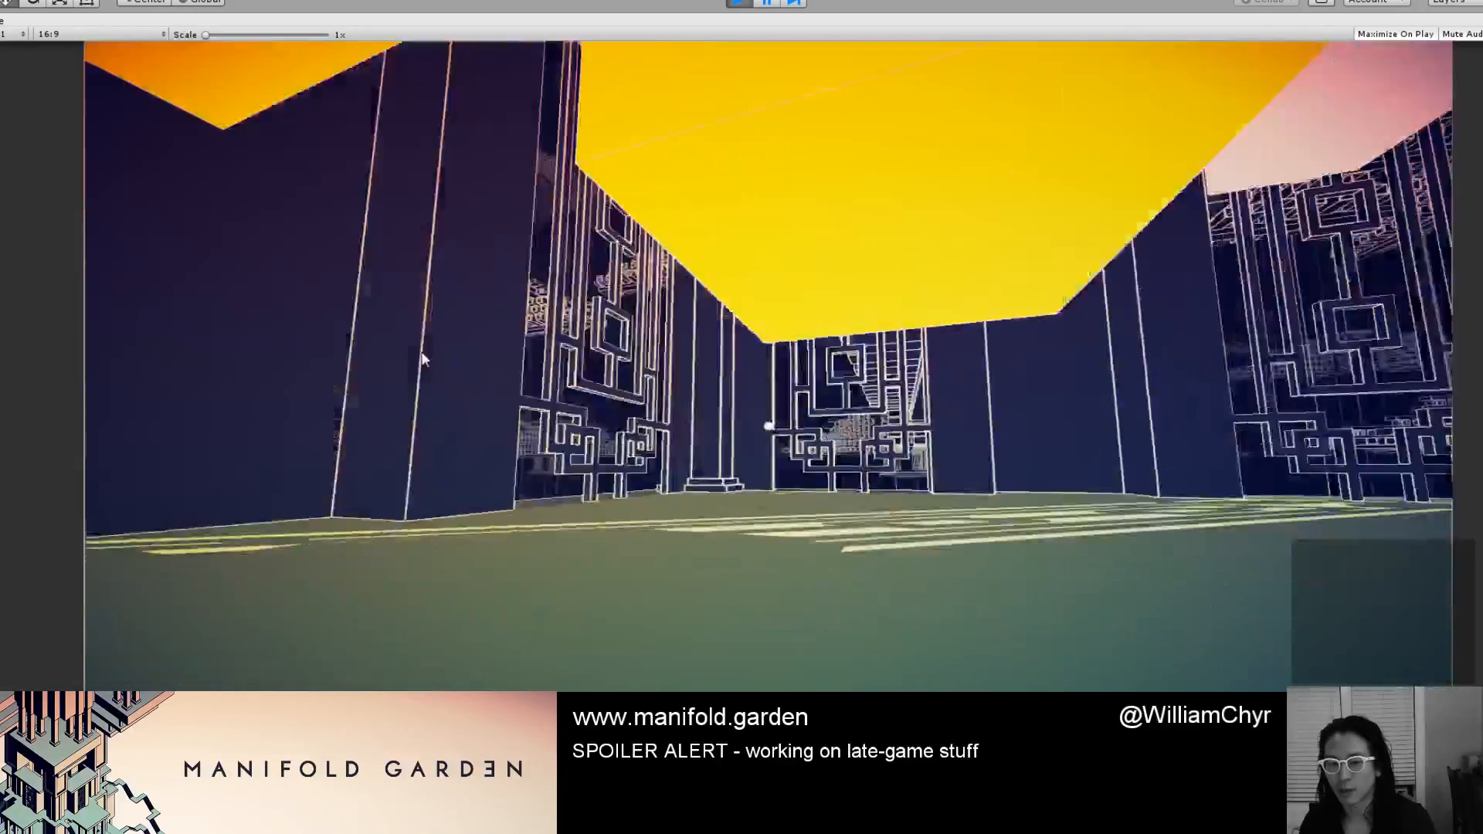
key(w)
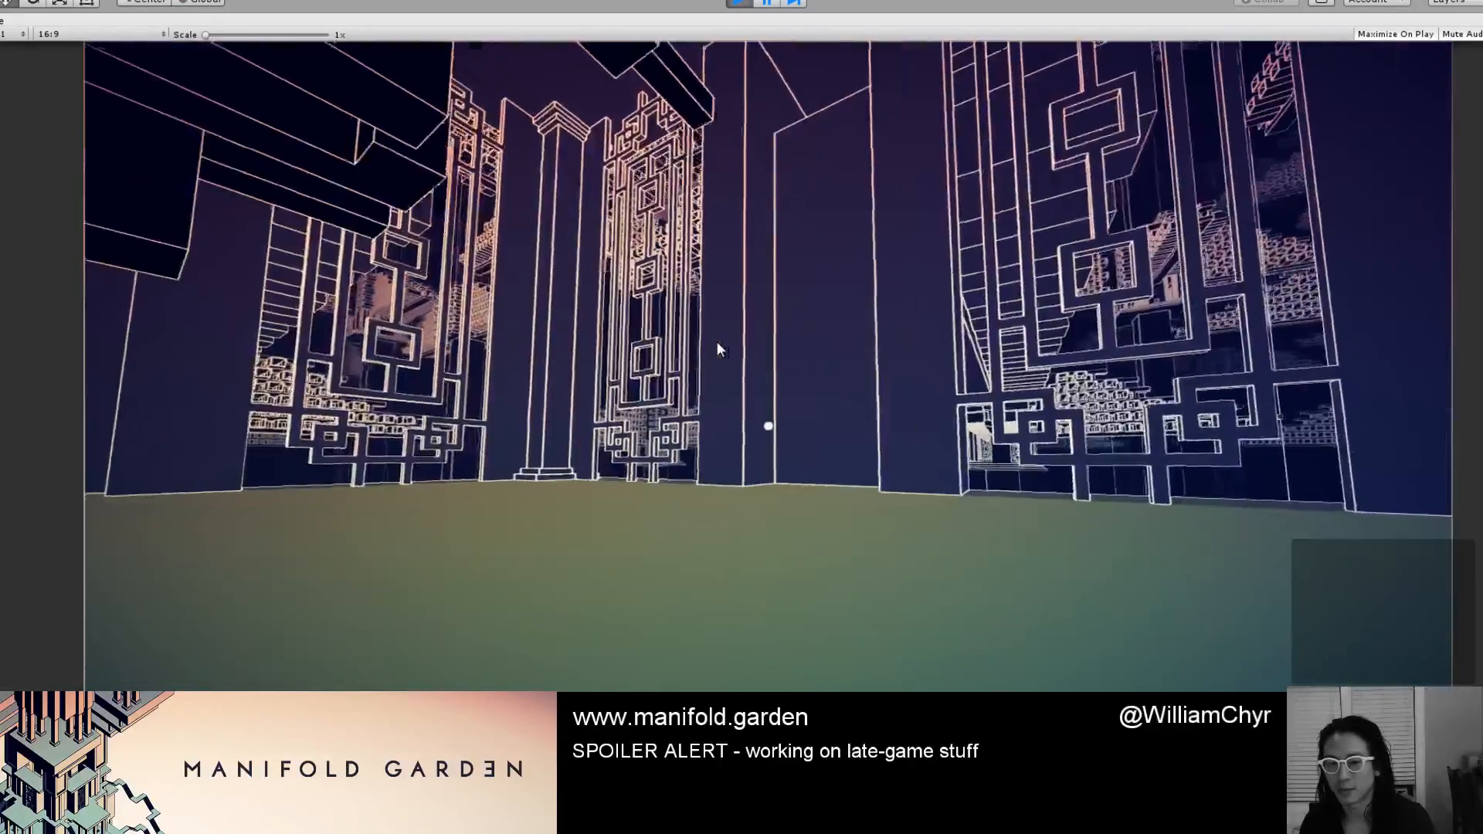
key(s)
key(s)
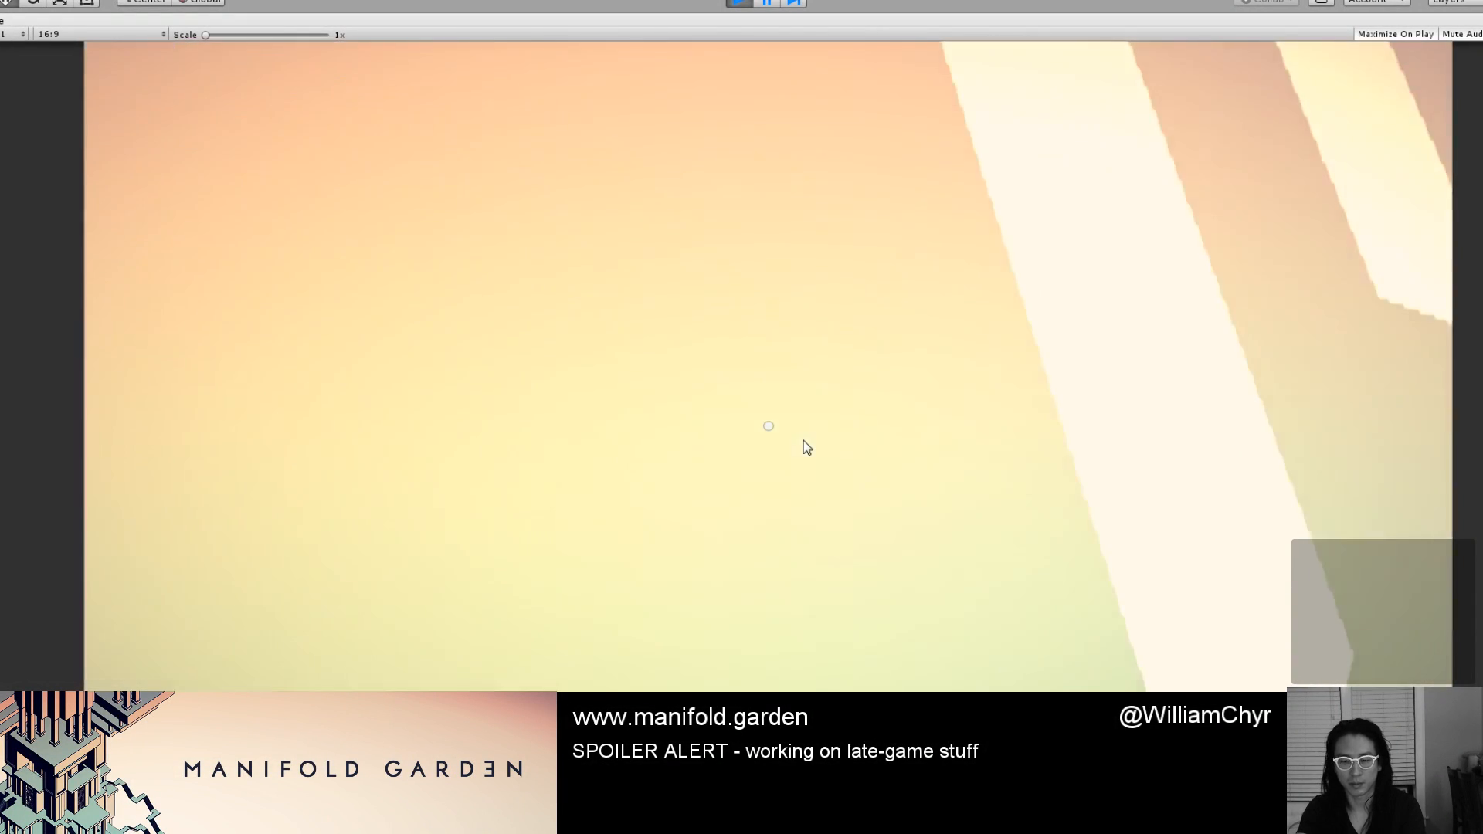
Pick up the yellow-framed distortion cube and carry it out of the hall through the upper corridor to the exit opening.
key(w)
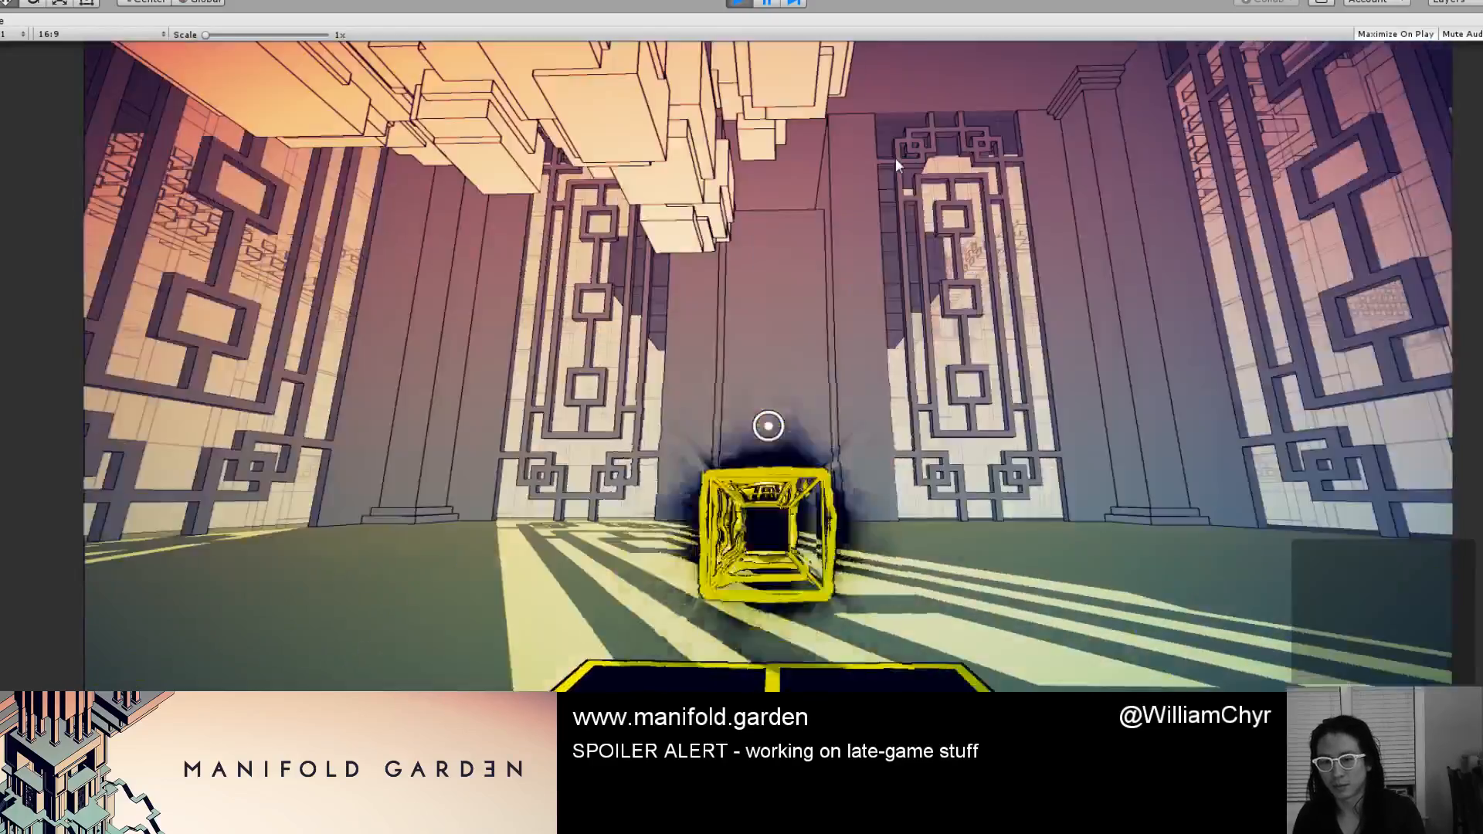
click(896, 158)
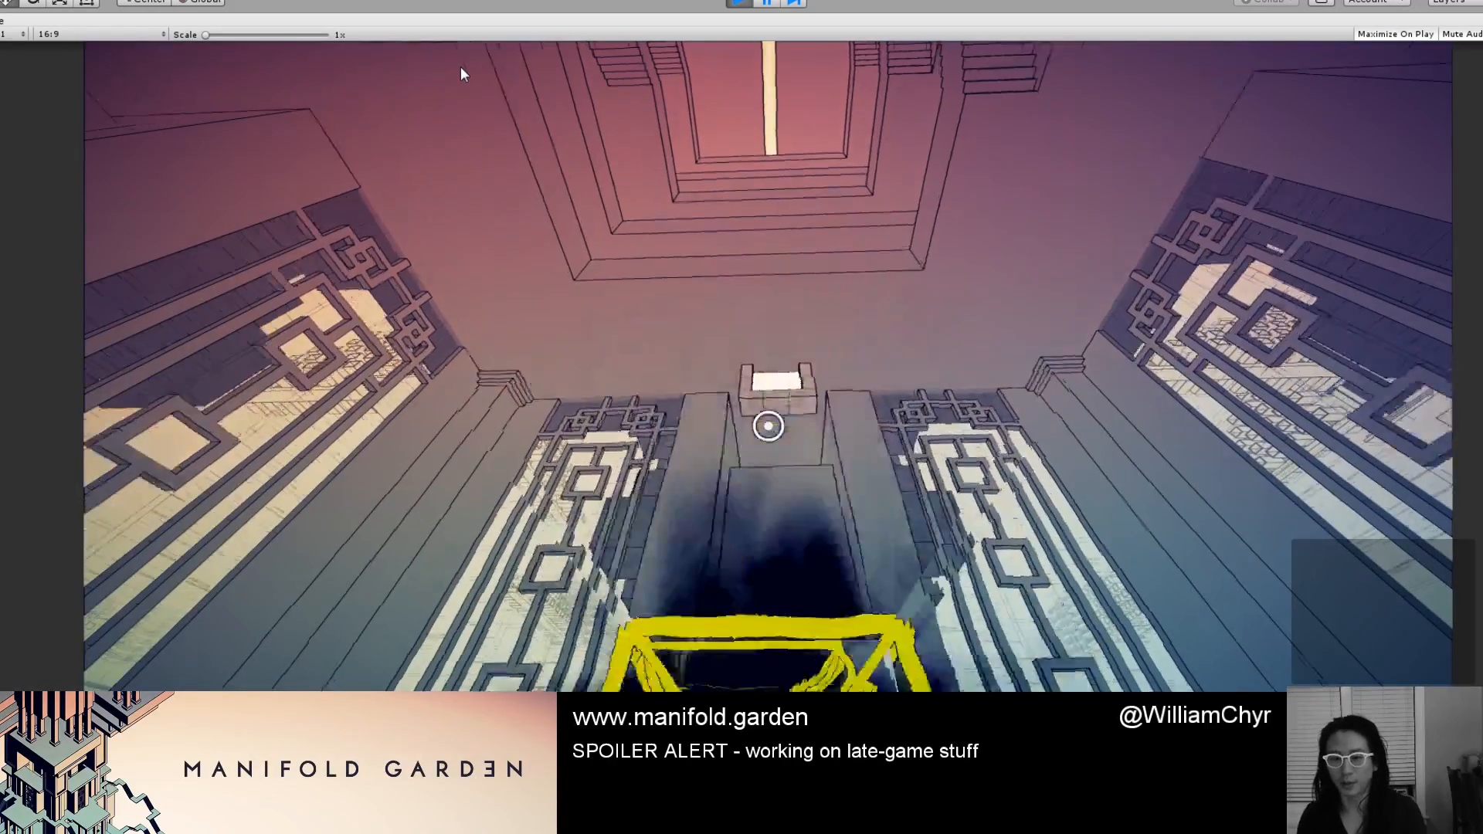
key(w)
key(w)
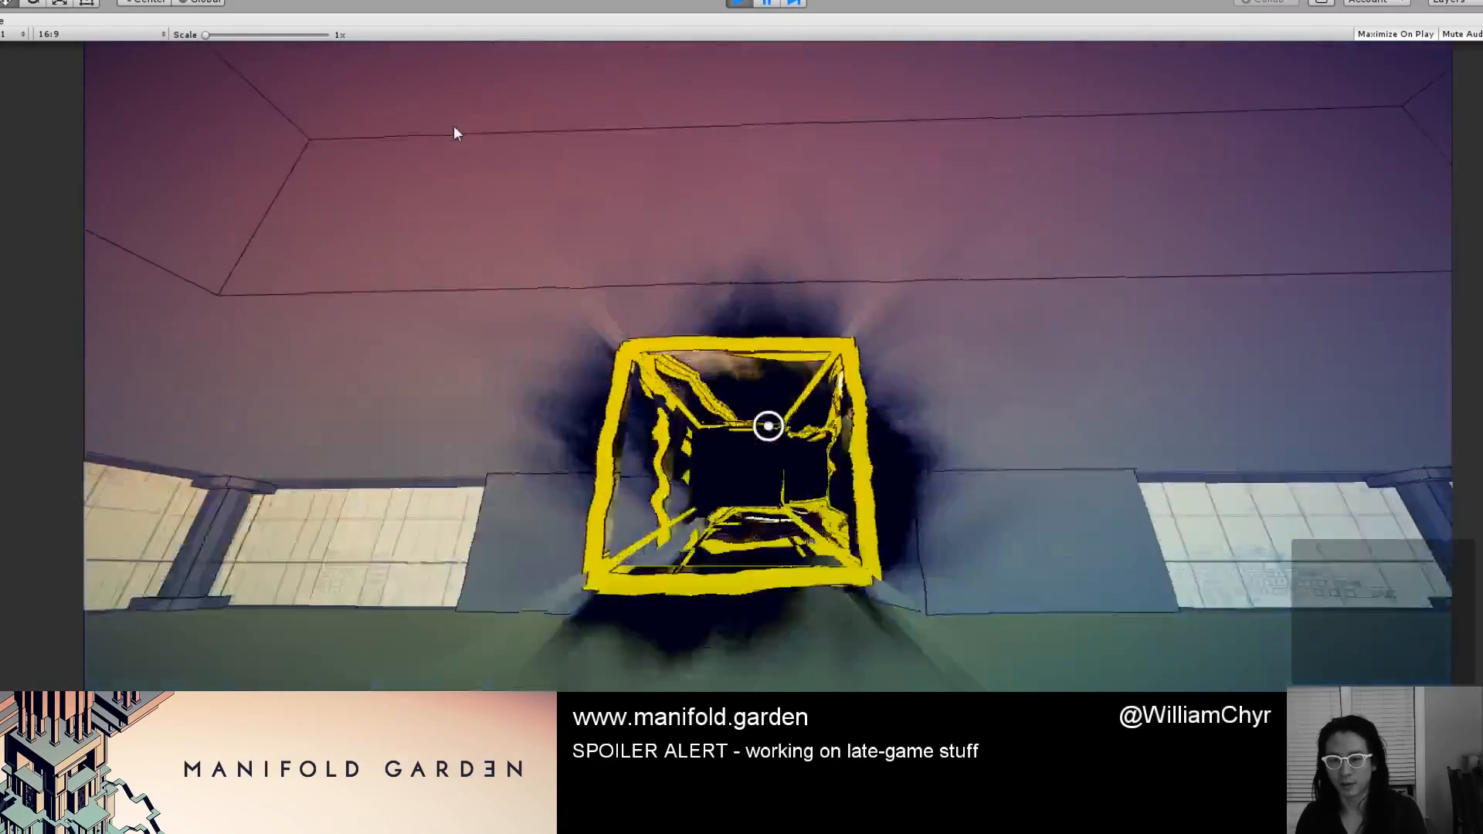
key(w)
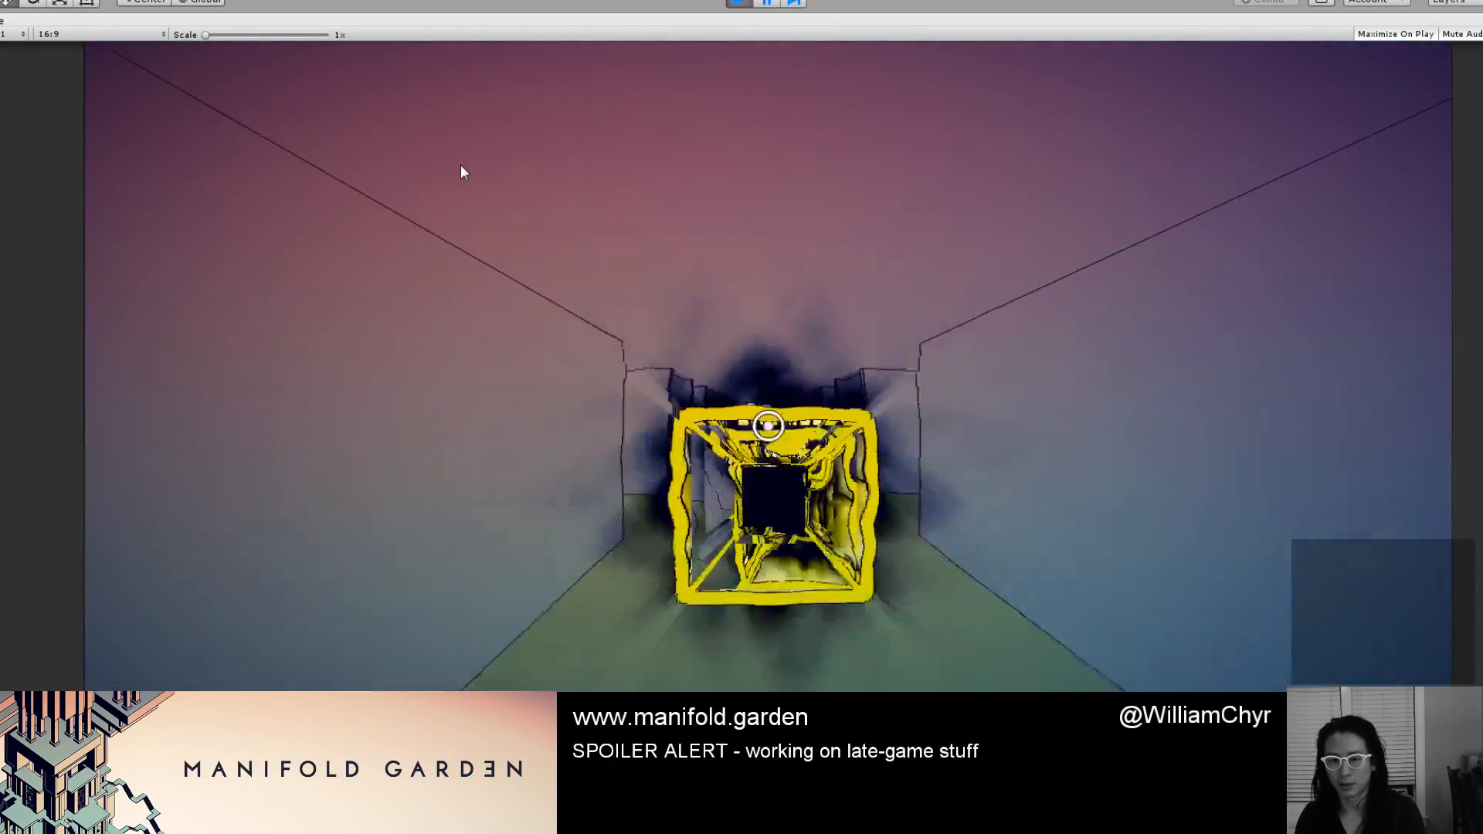
key(w)
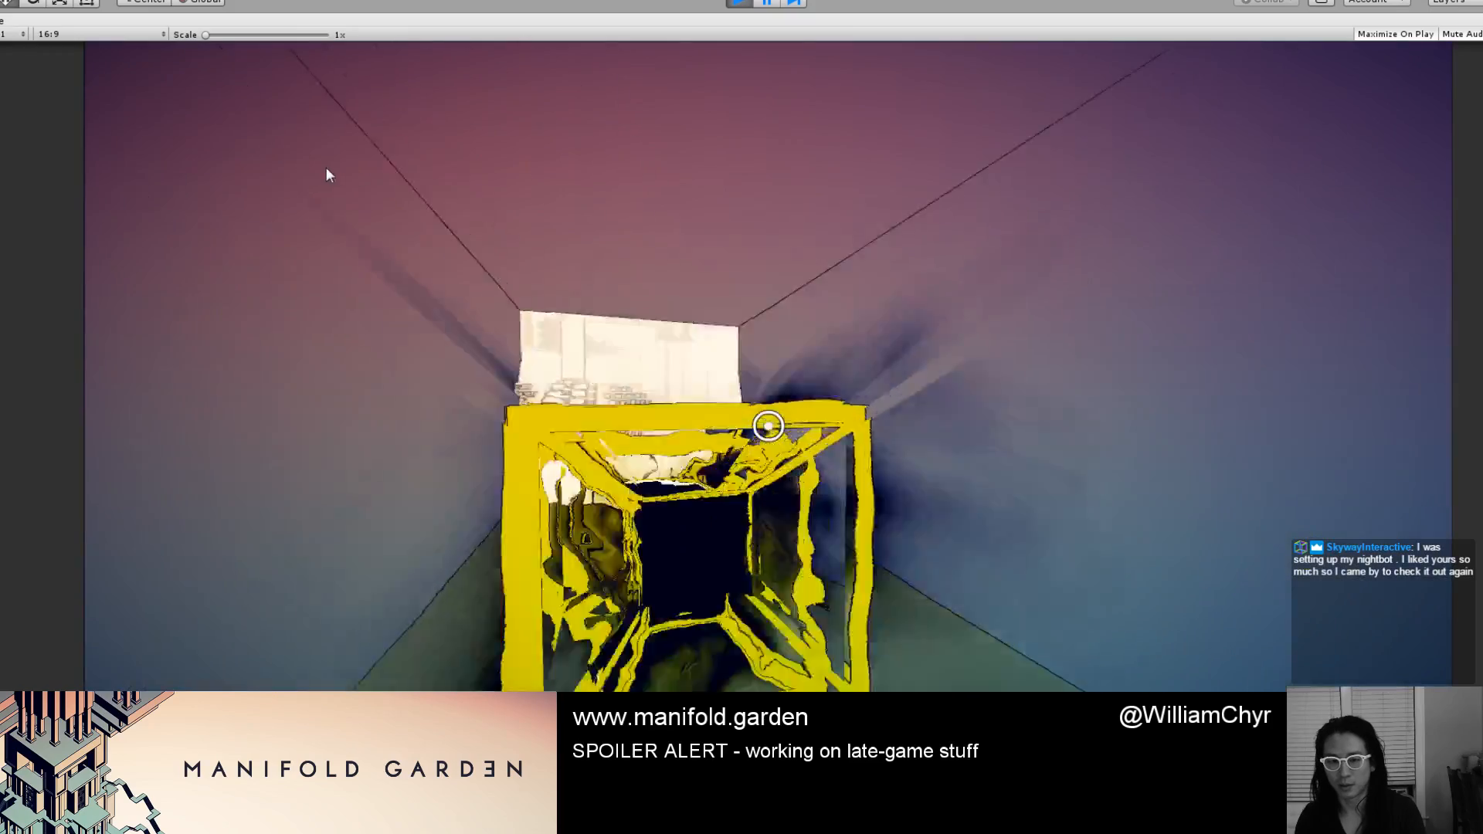
Jump out with the yellow-framed cube and fall past the block clusters to land on the covered walkway.
key(w)
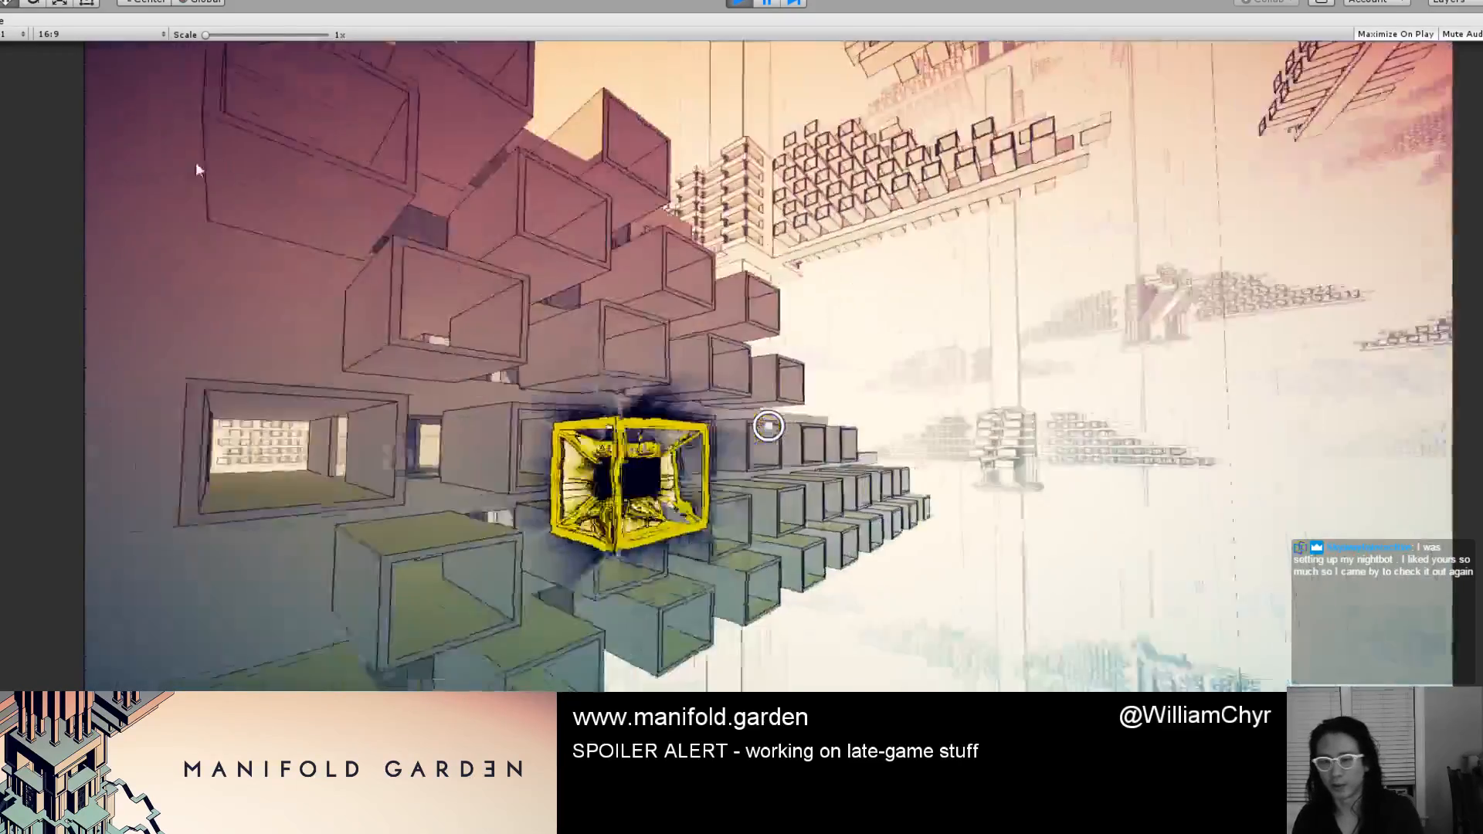
key(w)
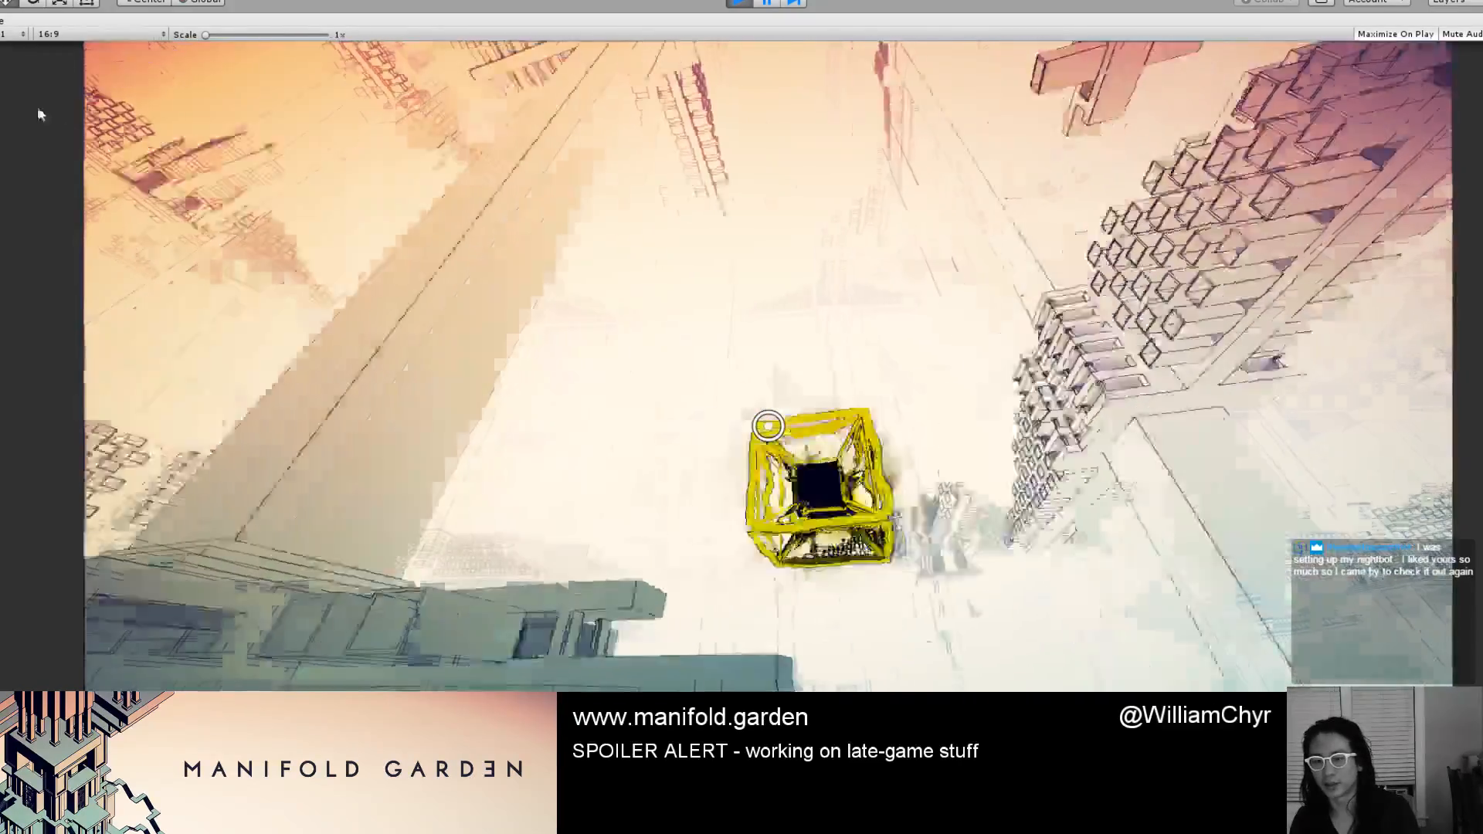
key(w)
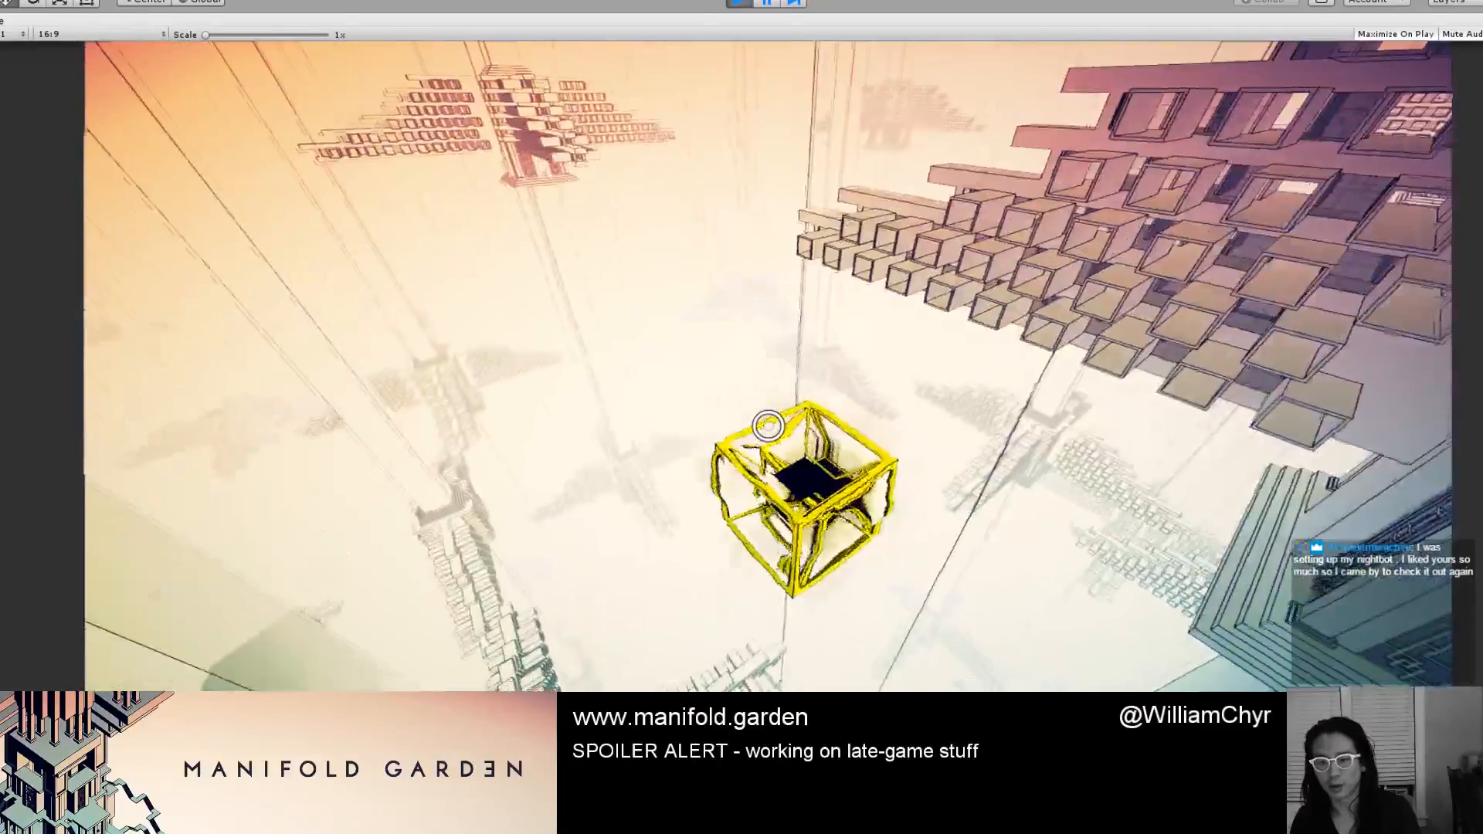
key(w)
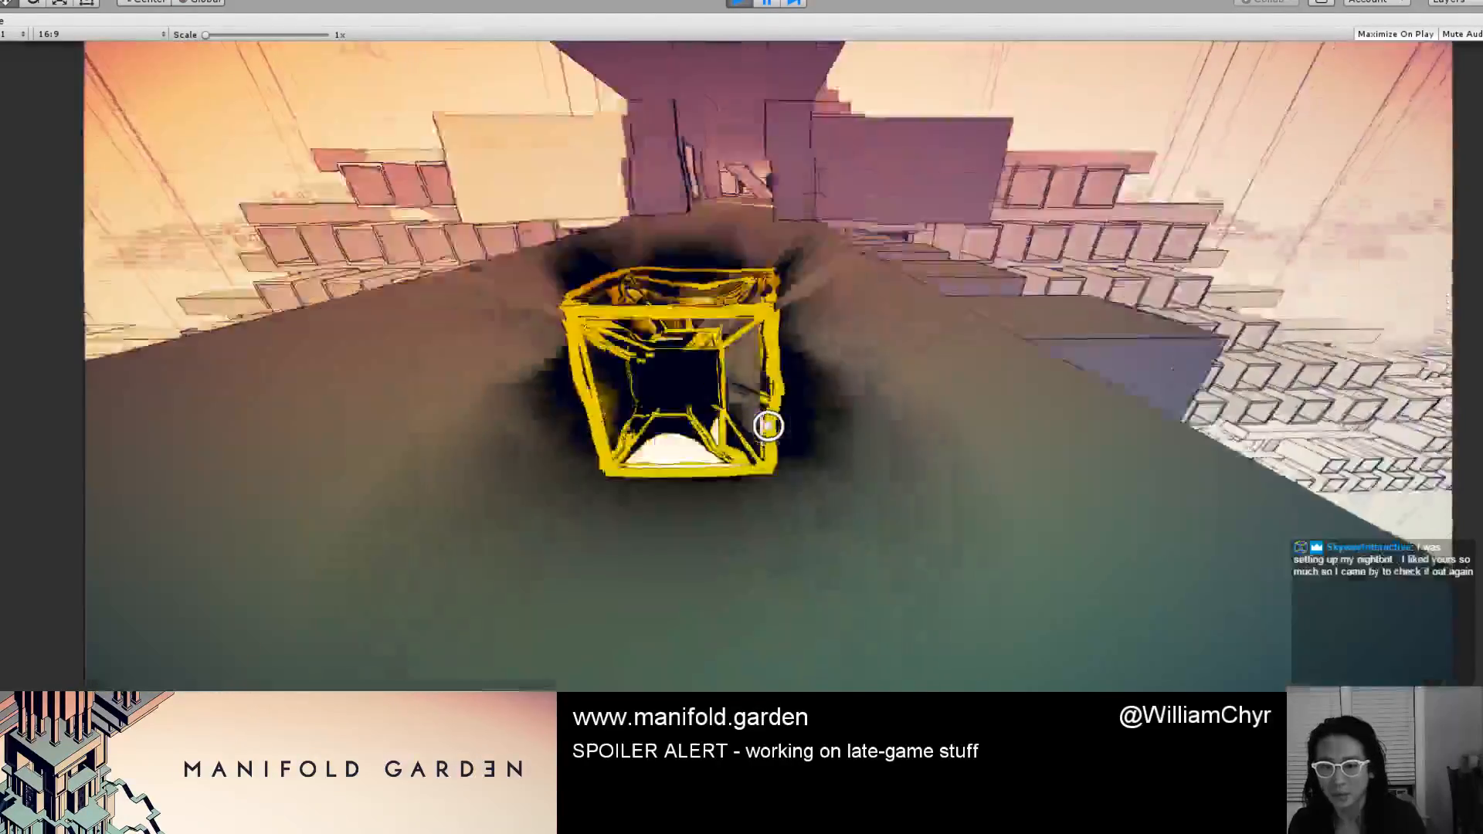
key(w)
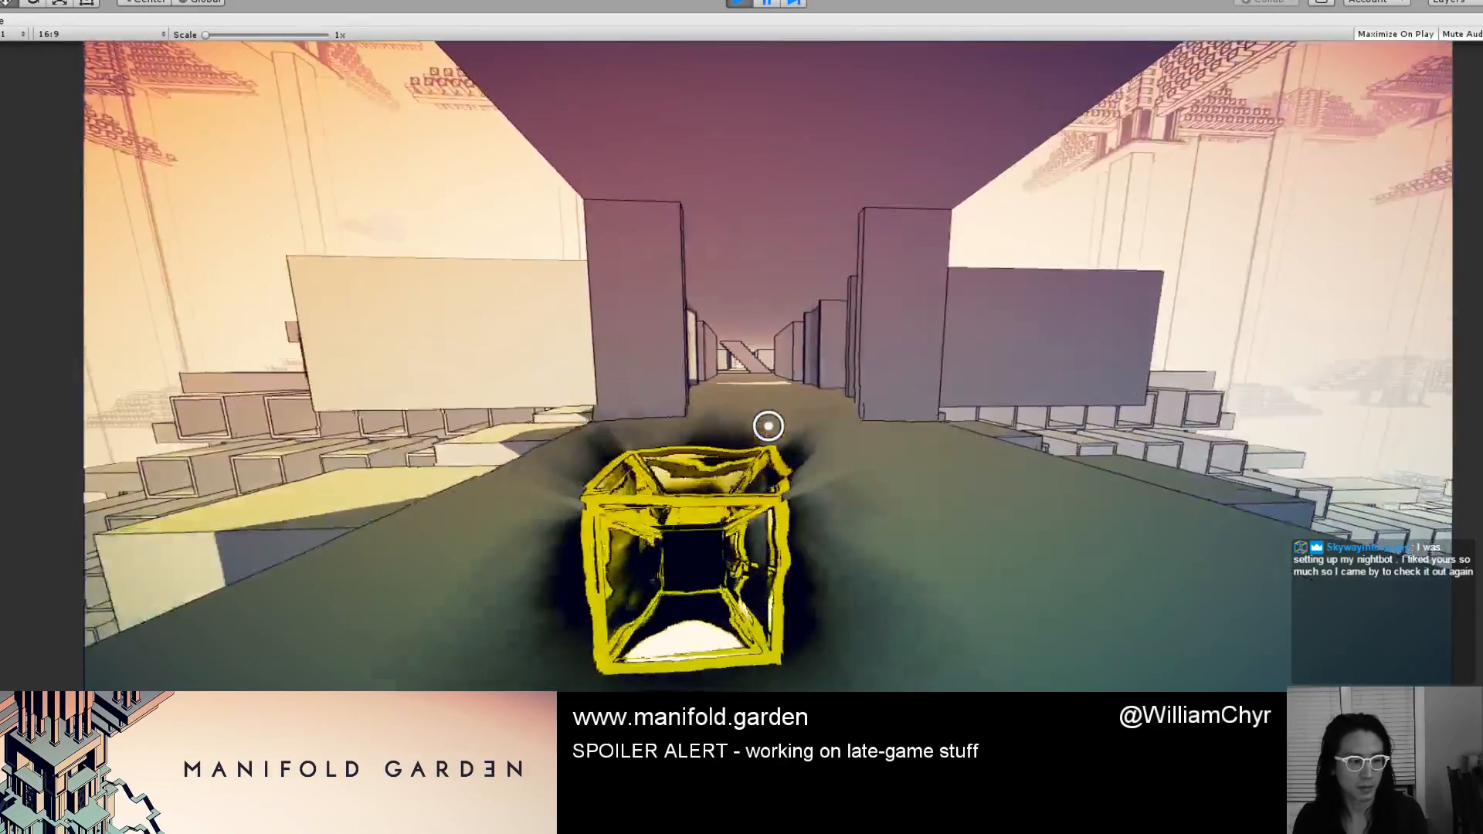
Carry the yellow-framed cube through the corridor and down the stepped pit to the hallway portal inside the stone doorway.
key(w)
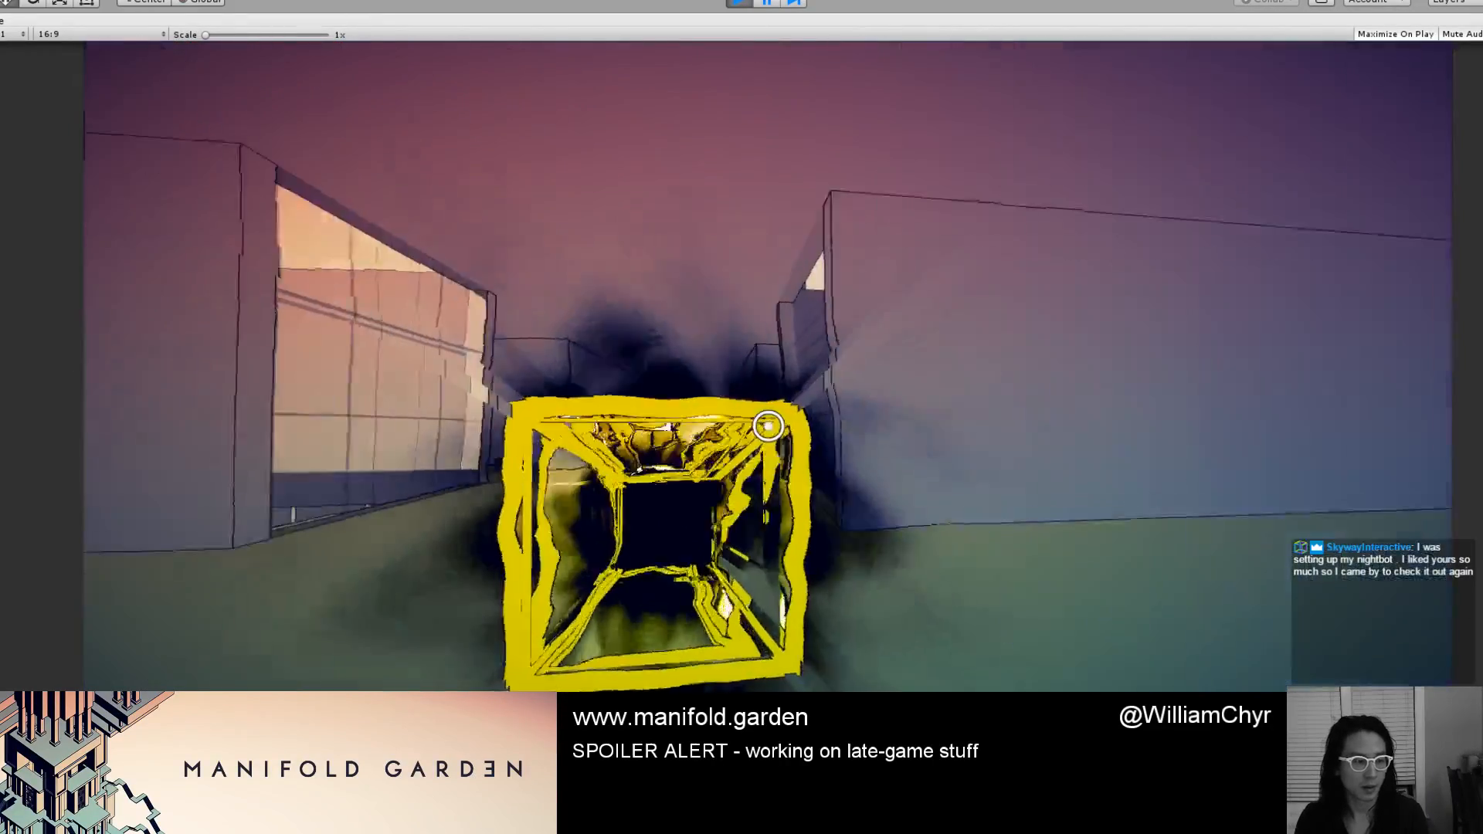
key(w)
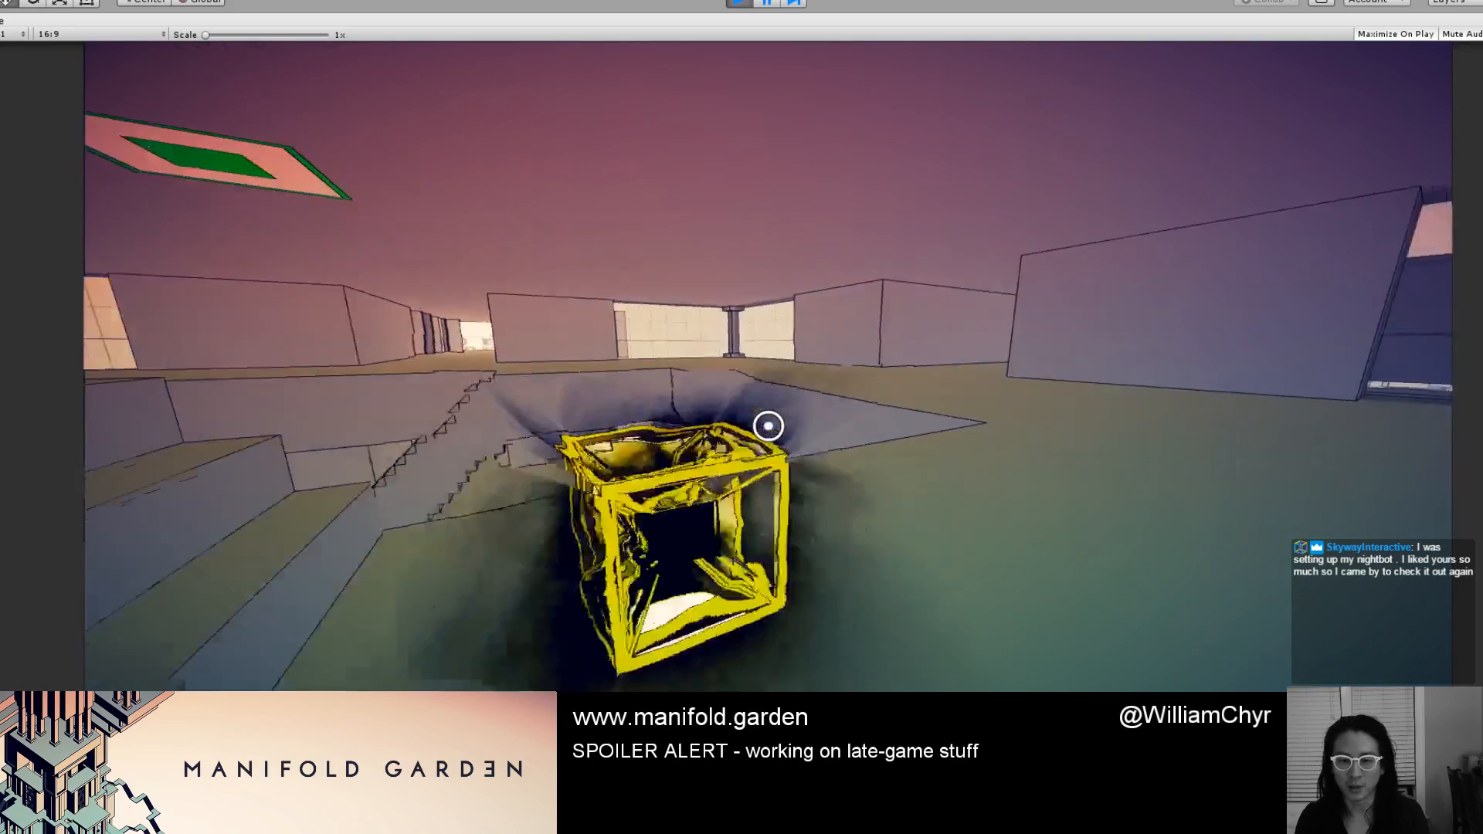
key(w)
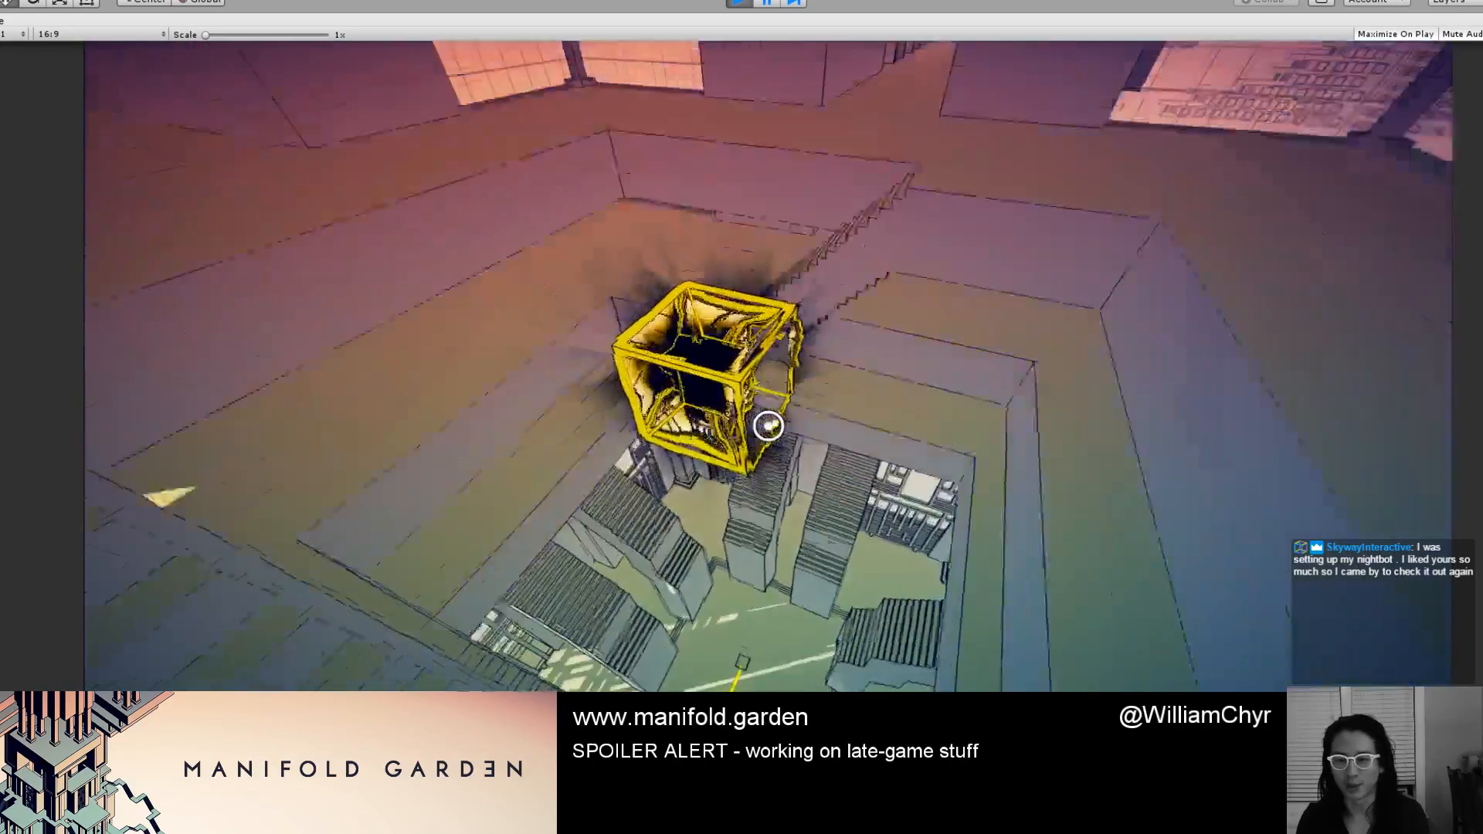
key(w)
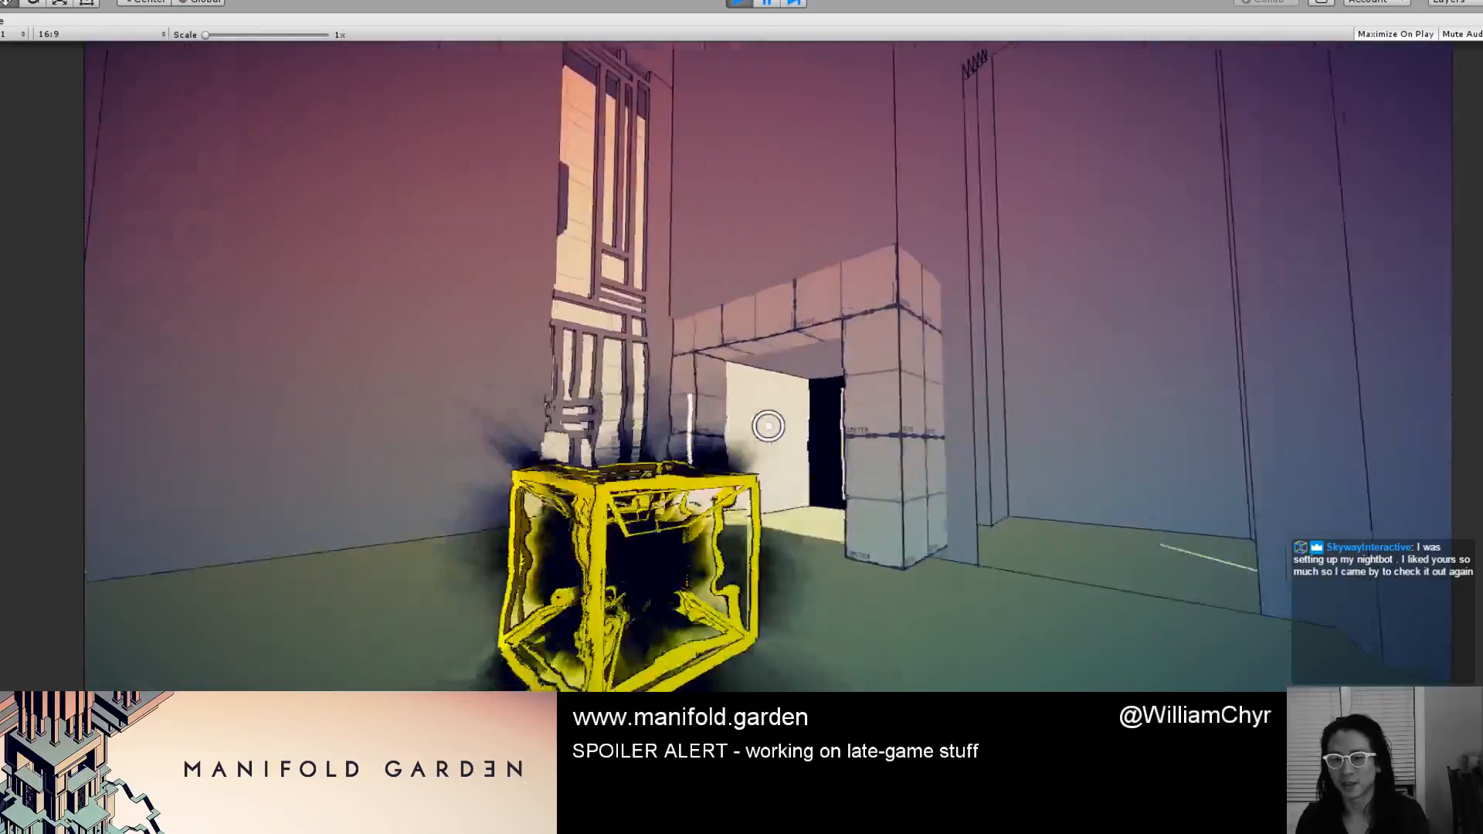
key(w)
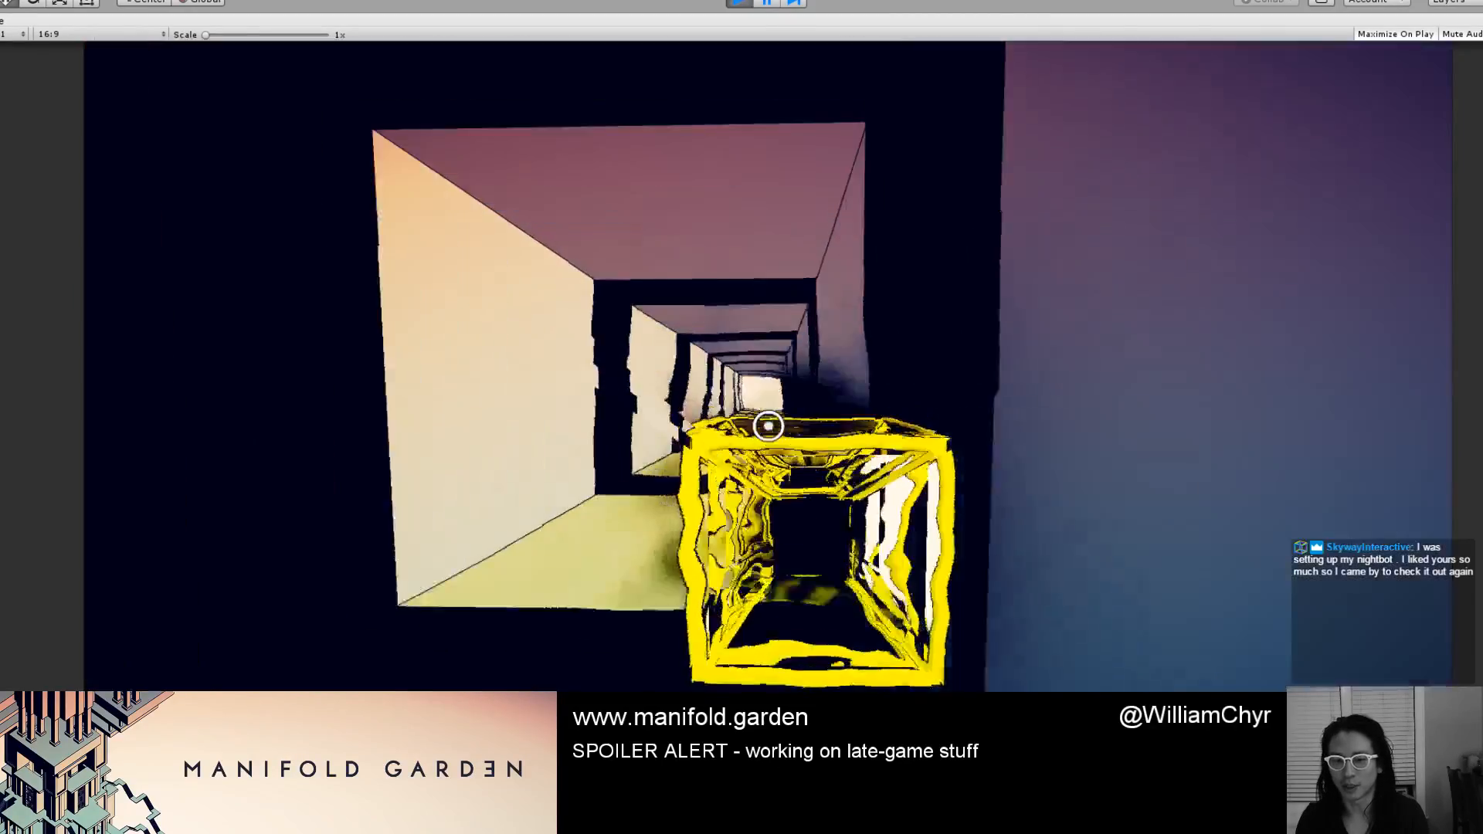
Carry the yellow-framed cube through the hallway portal into the stair-filled world and set it on the yellow floor switch.
key(w)
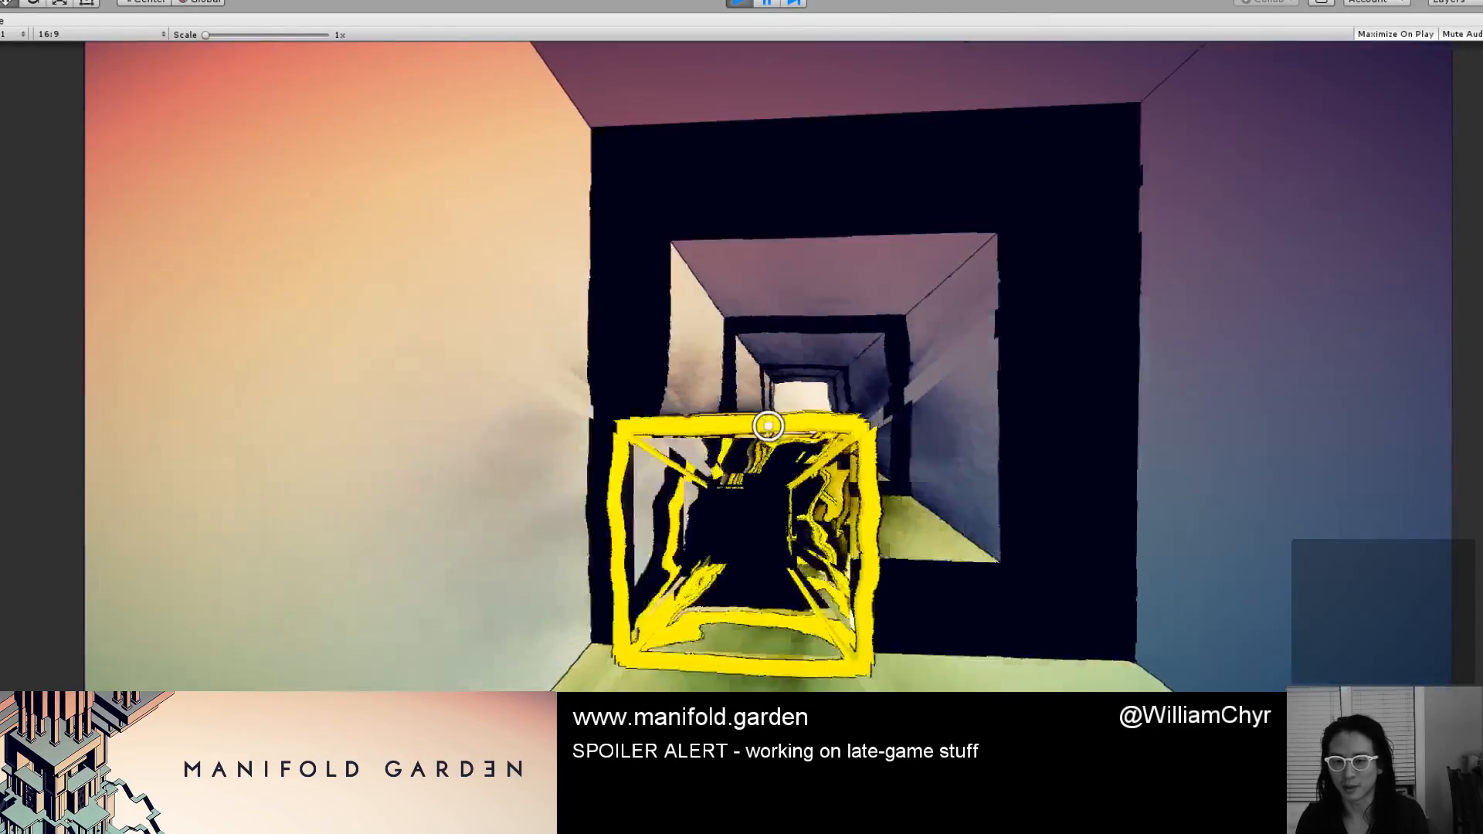
key(w)
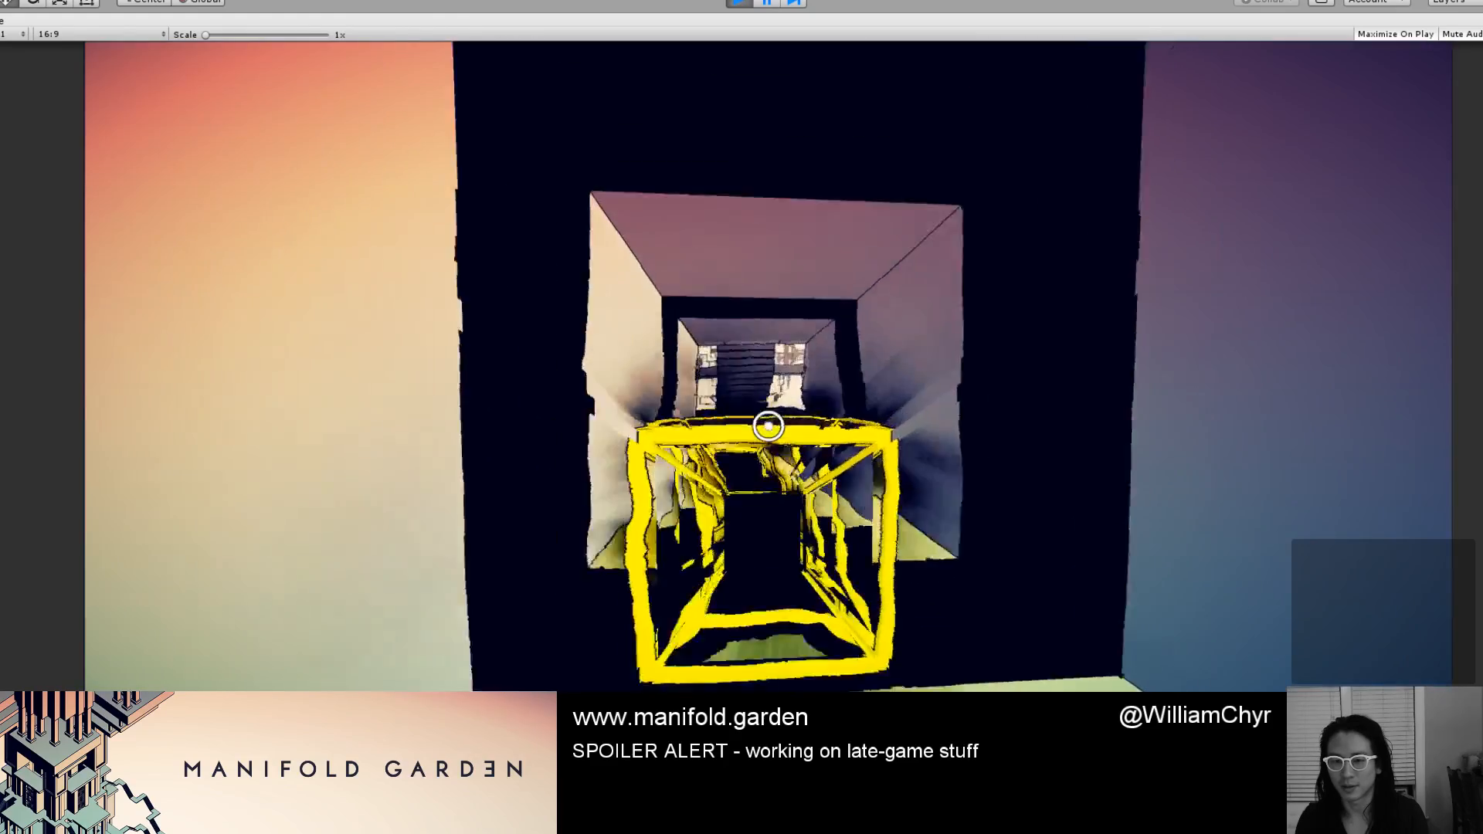
key(w)
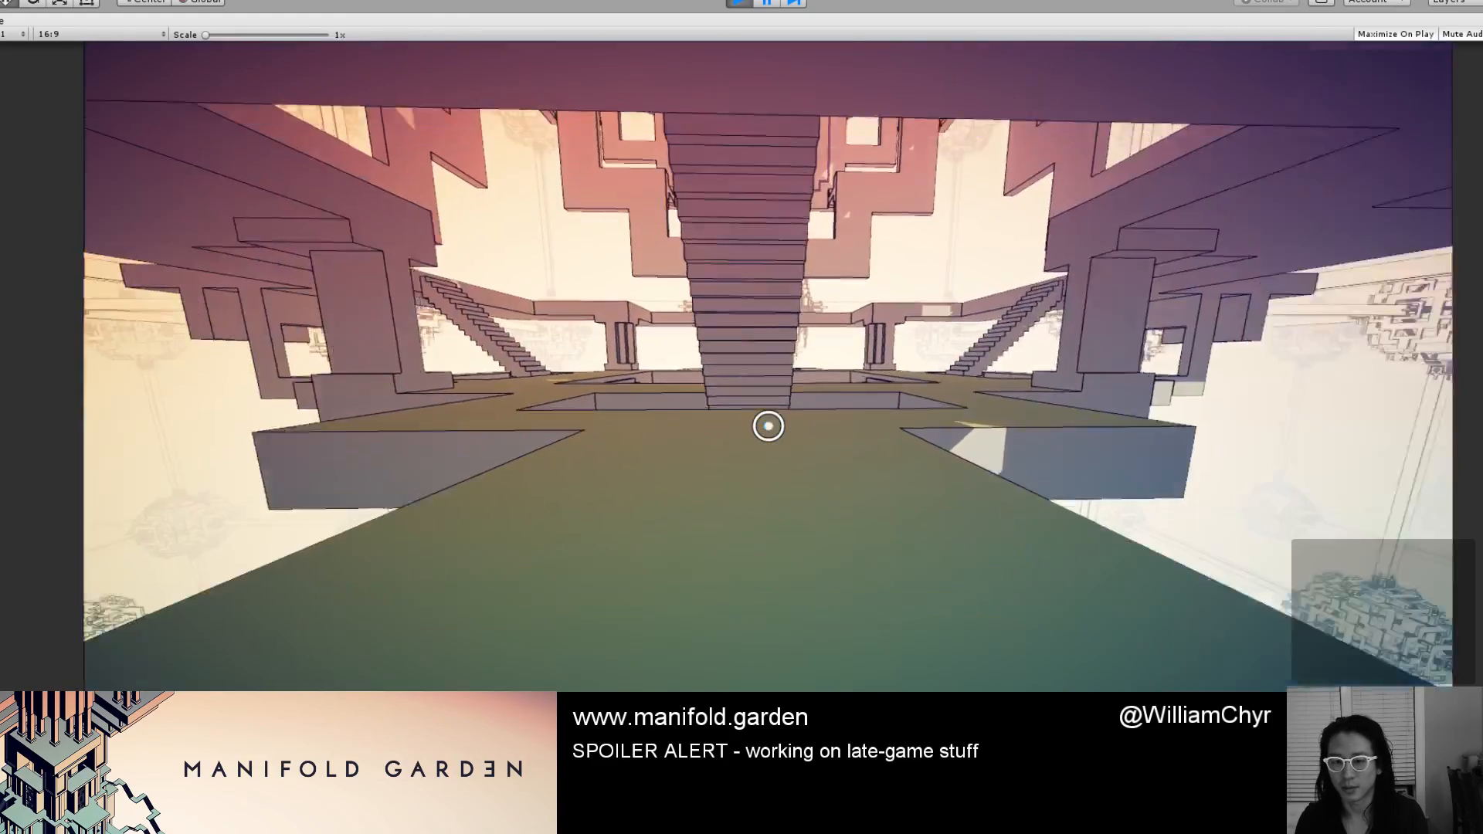
key(w)
key(w)
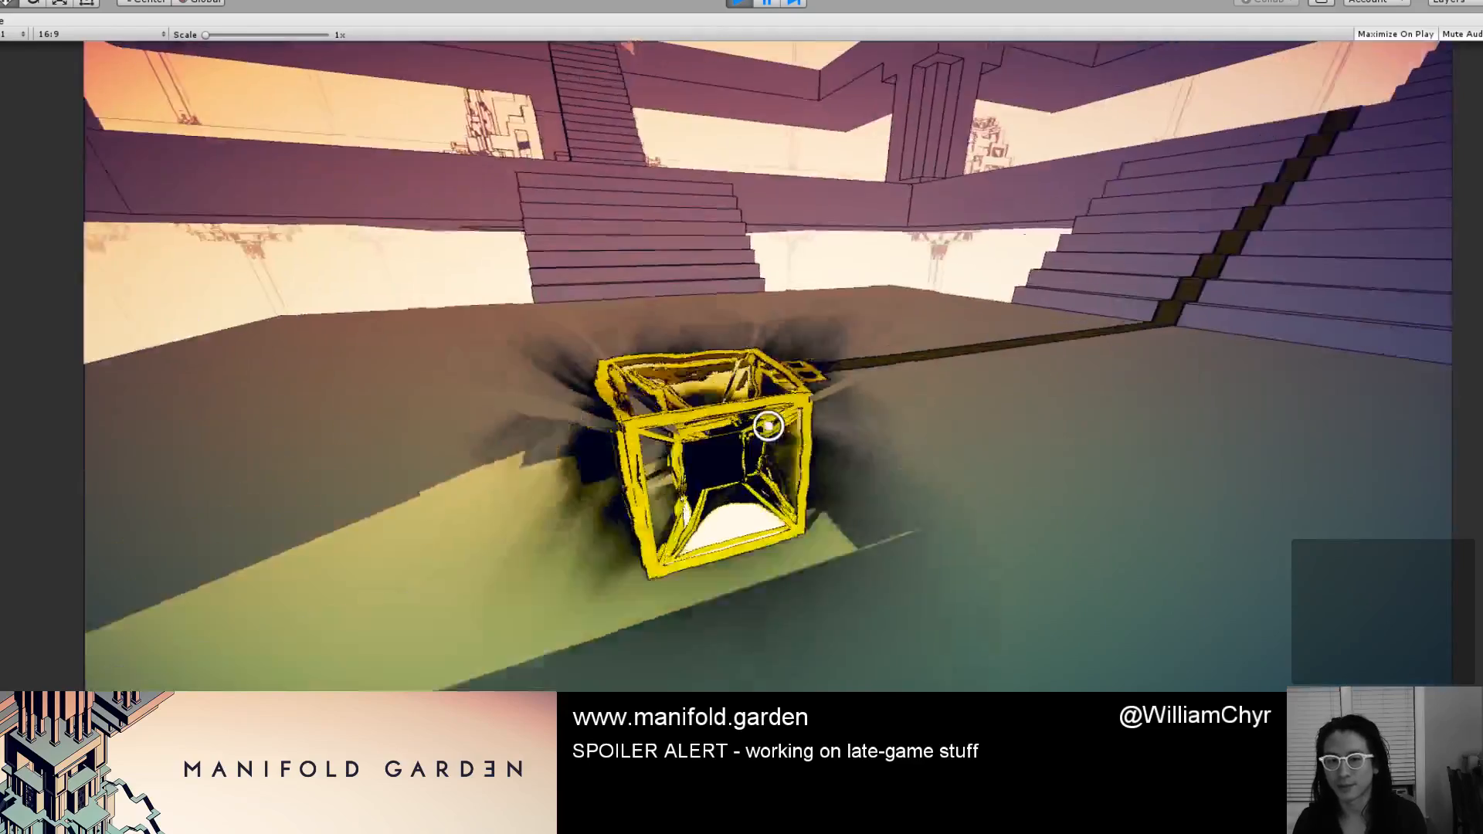
click(768, 425)
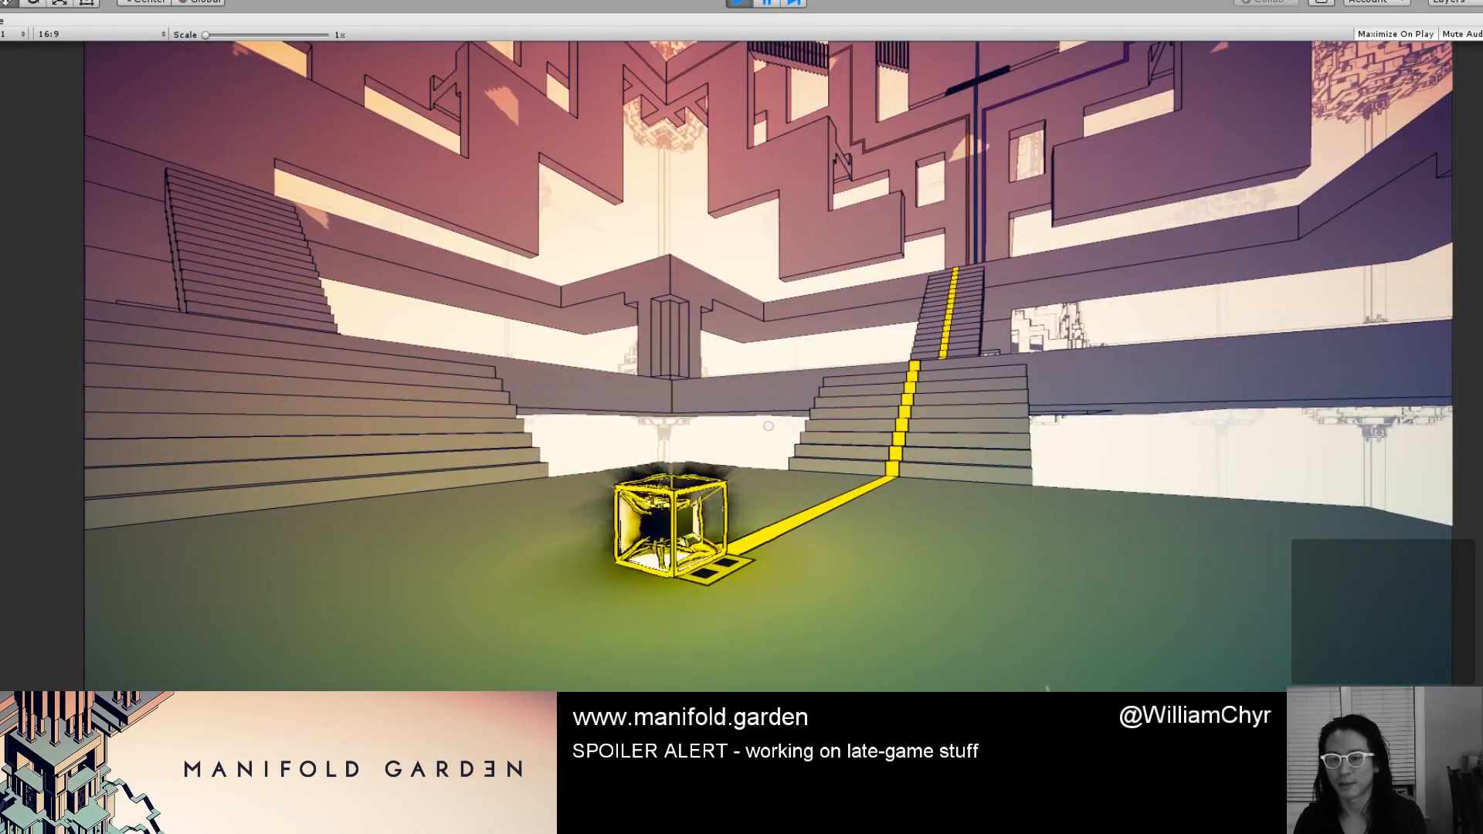
Follow the lit yellow line from the floor switch up the stairs to the wall with the green and red lines.
key(w)
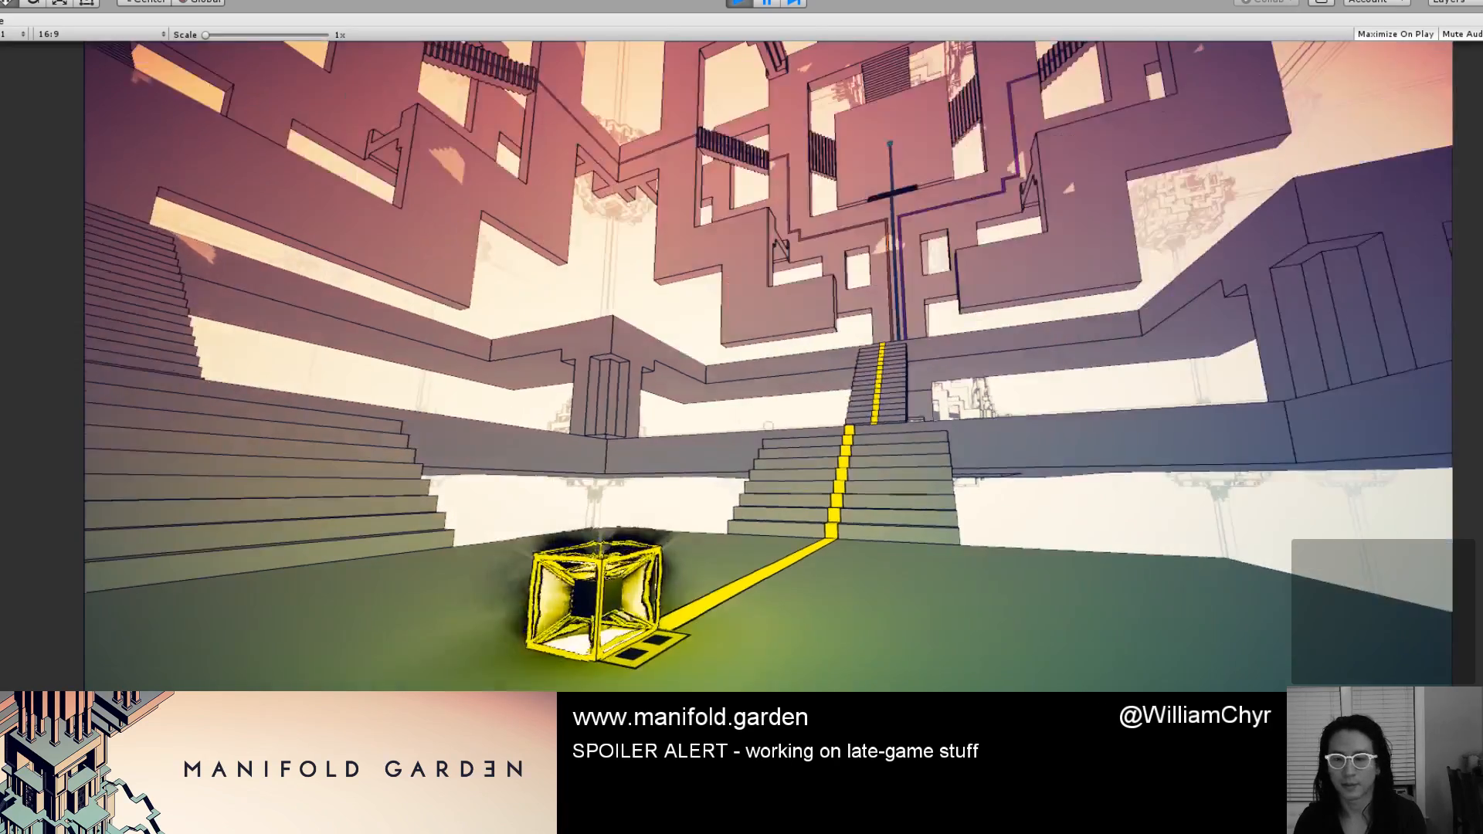
key(w)
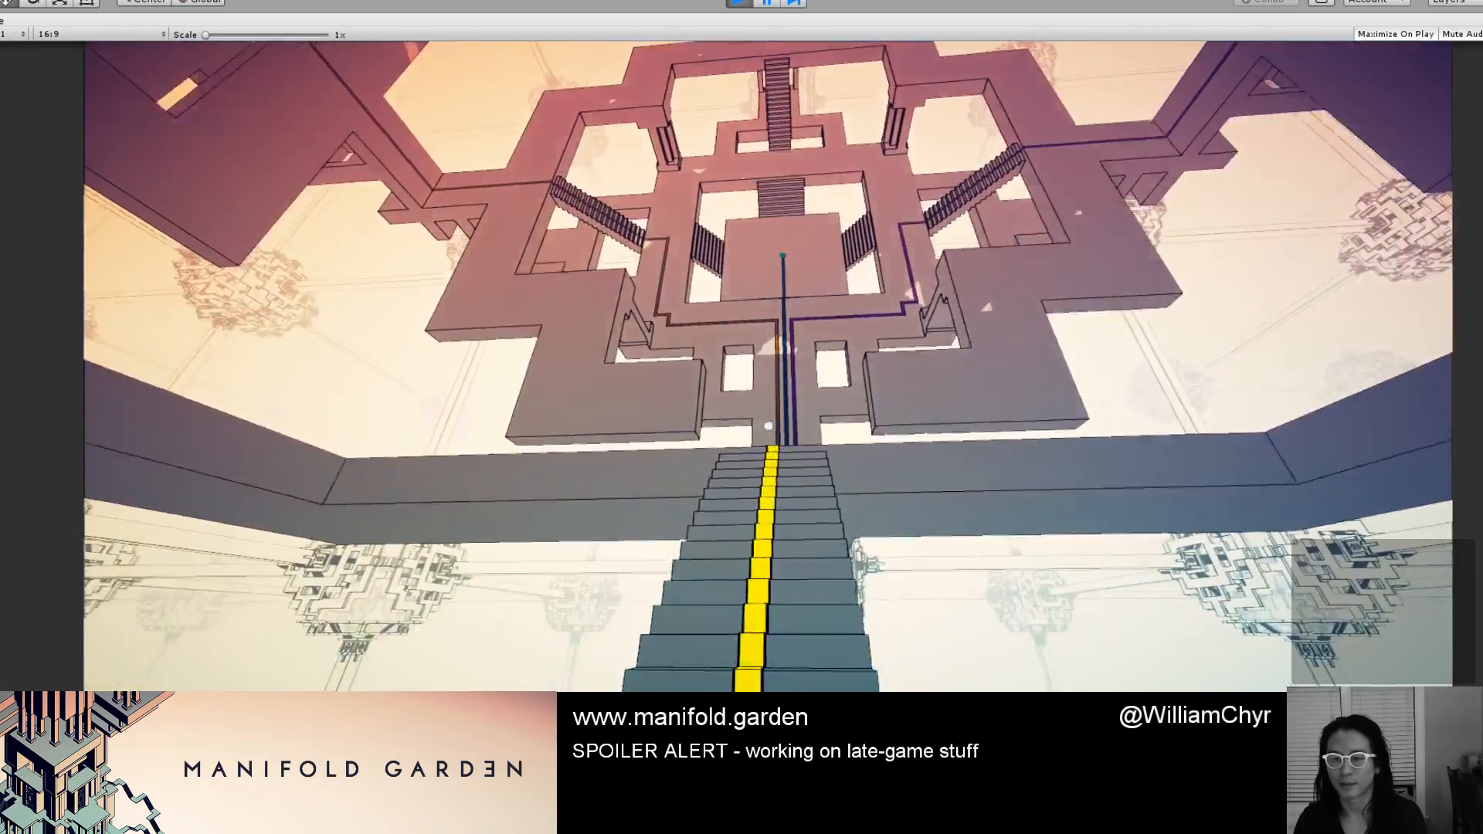
key(w)
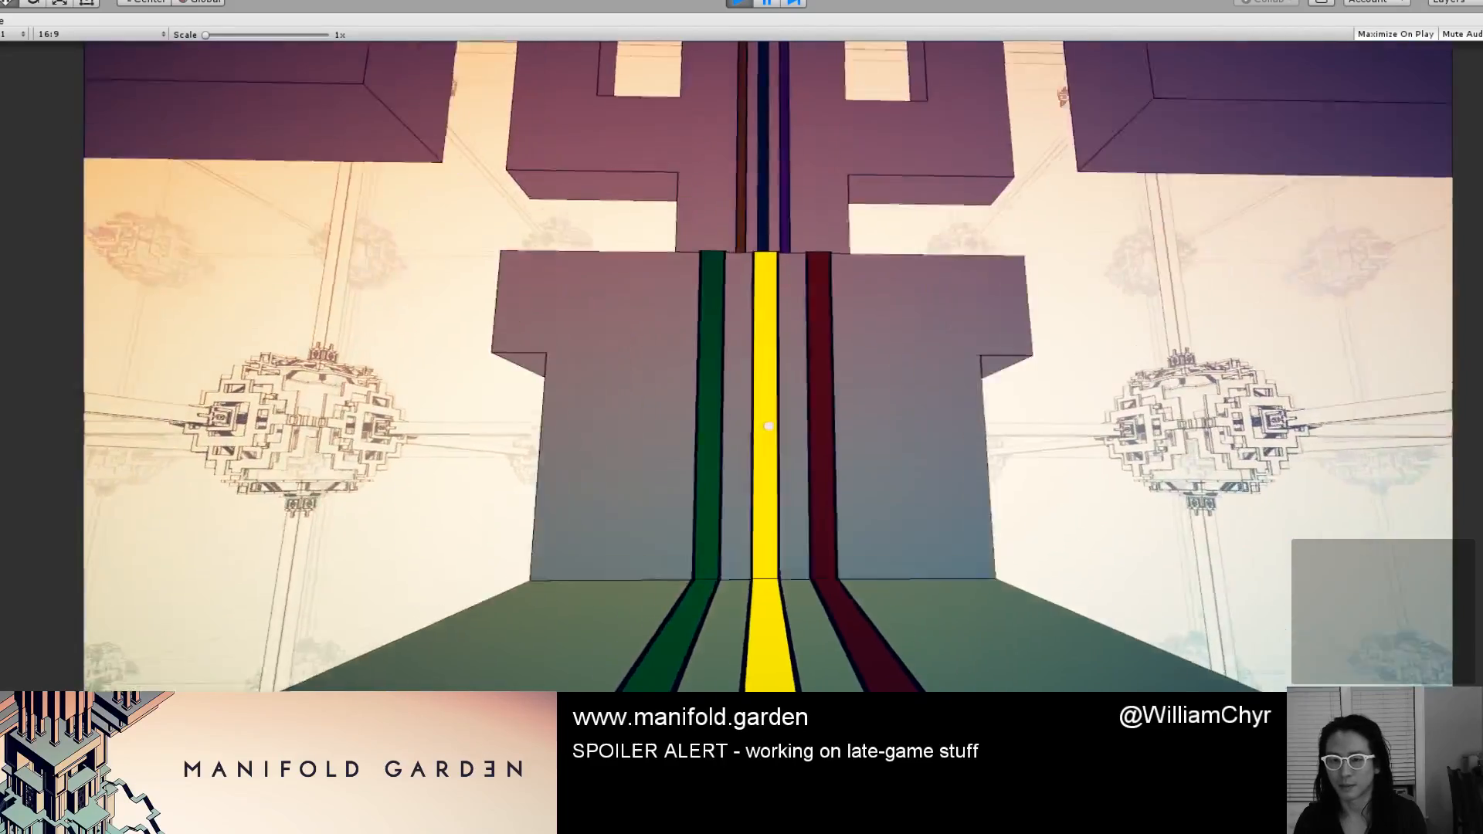
Shift gravity onto the blue surface, back away to inspect the four-pane gate, and walk along the coloured lines.
key(space)
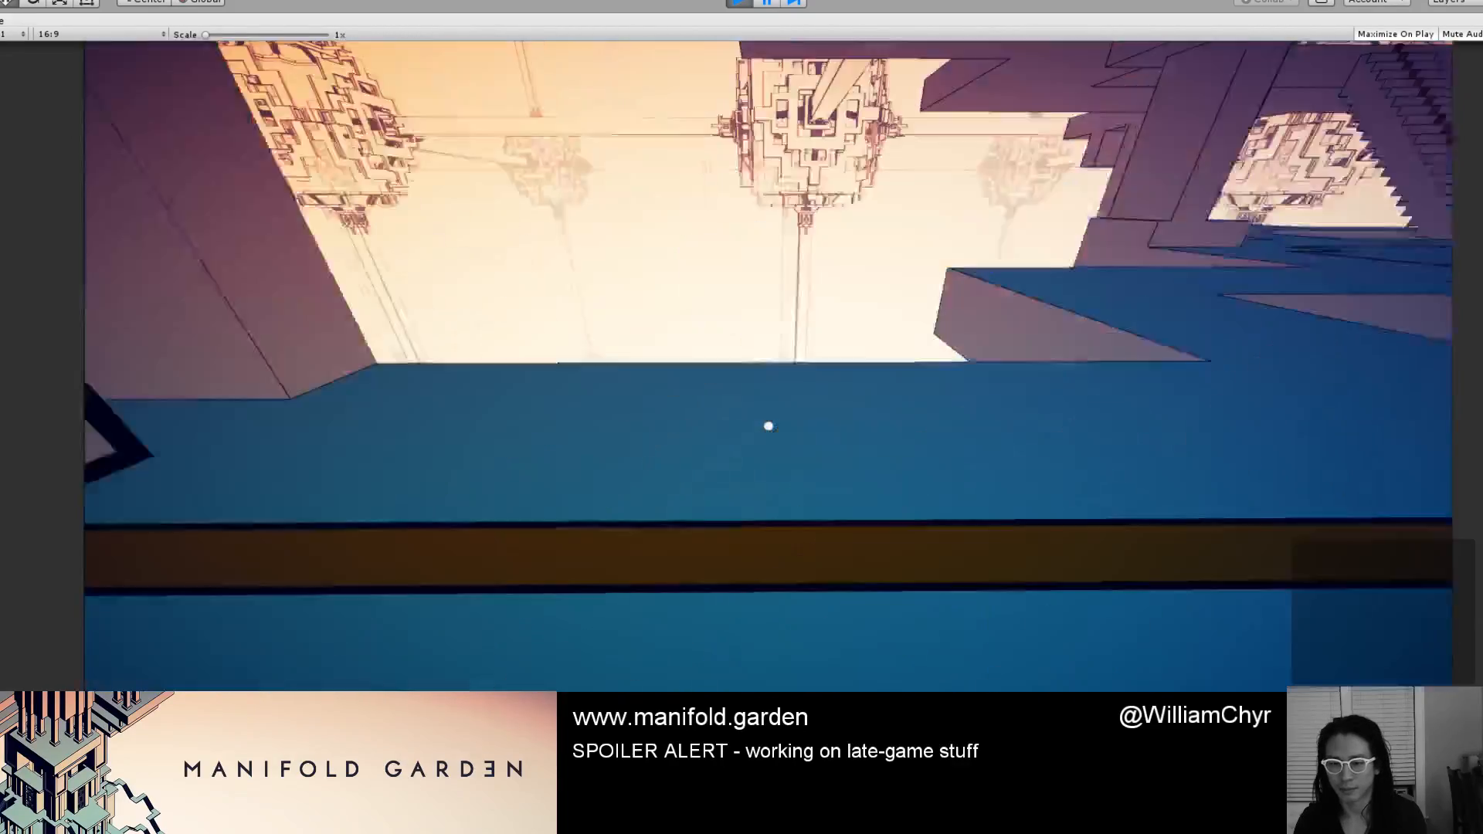
key(s)
key(s)
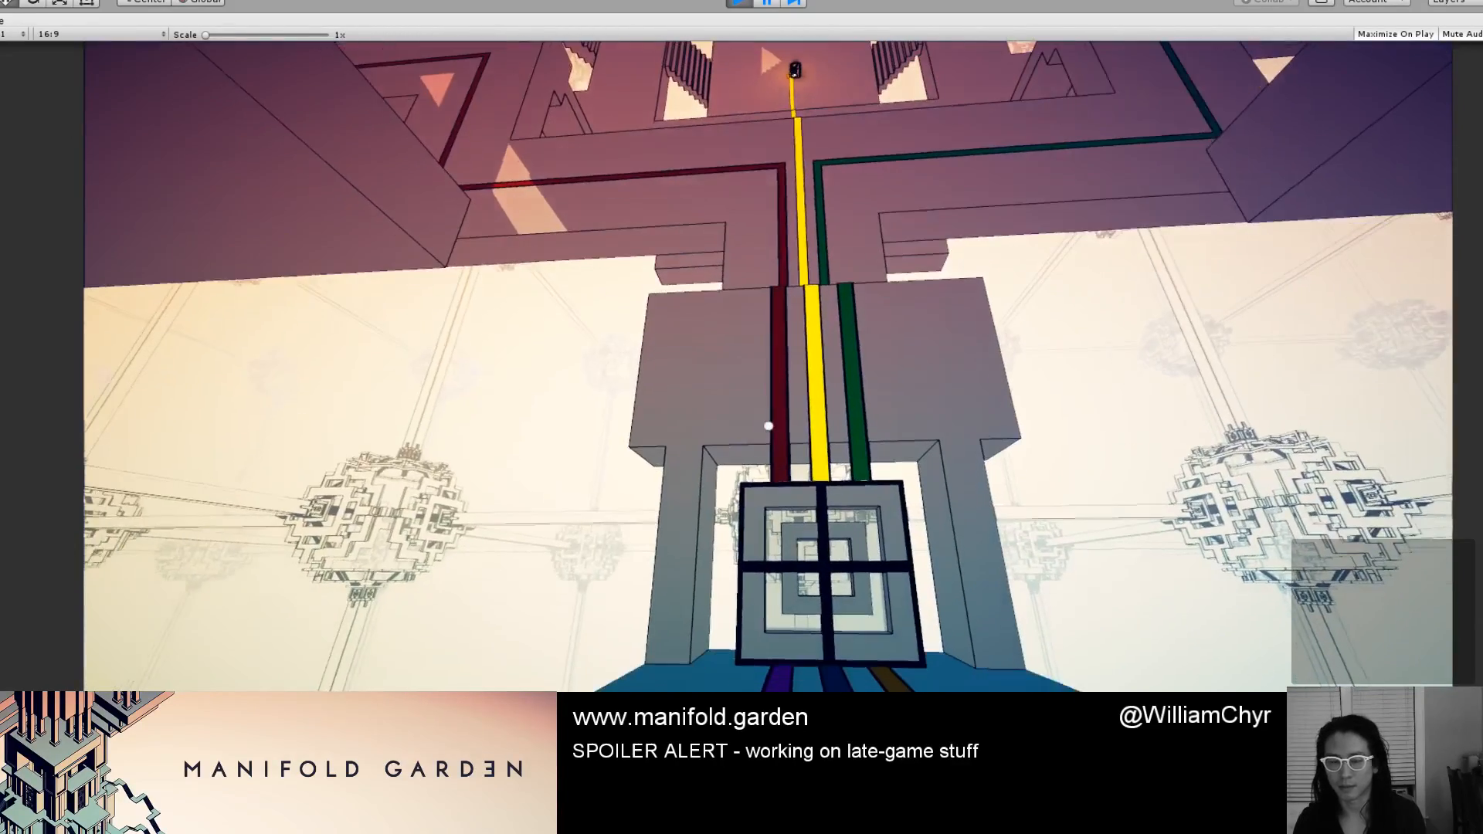
key(s)
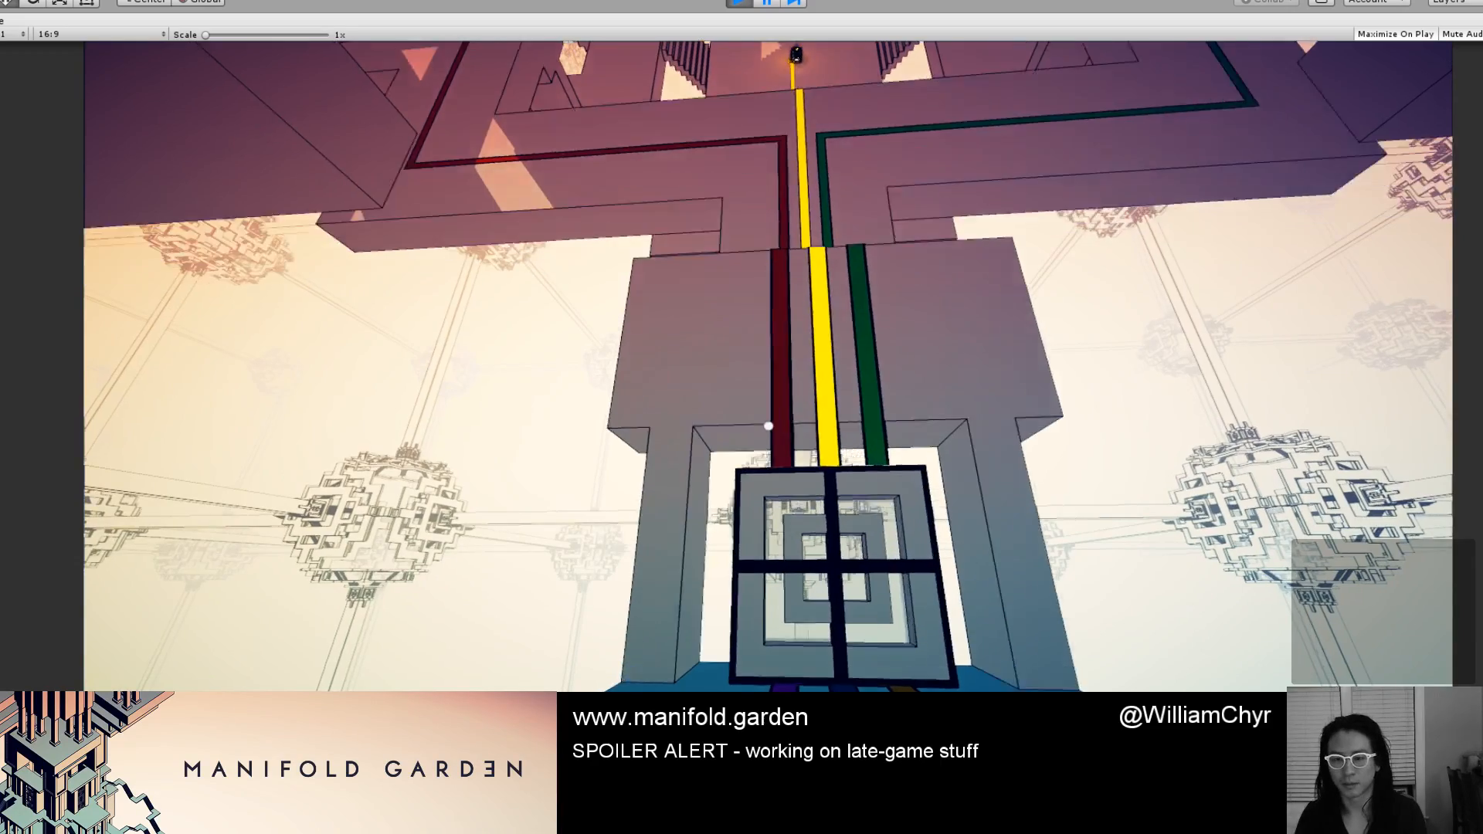
key(w)
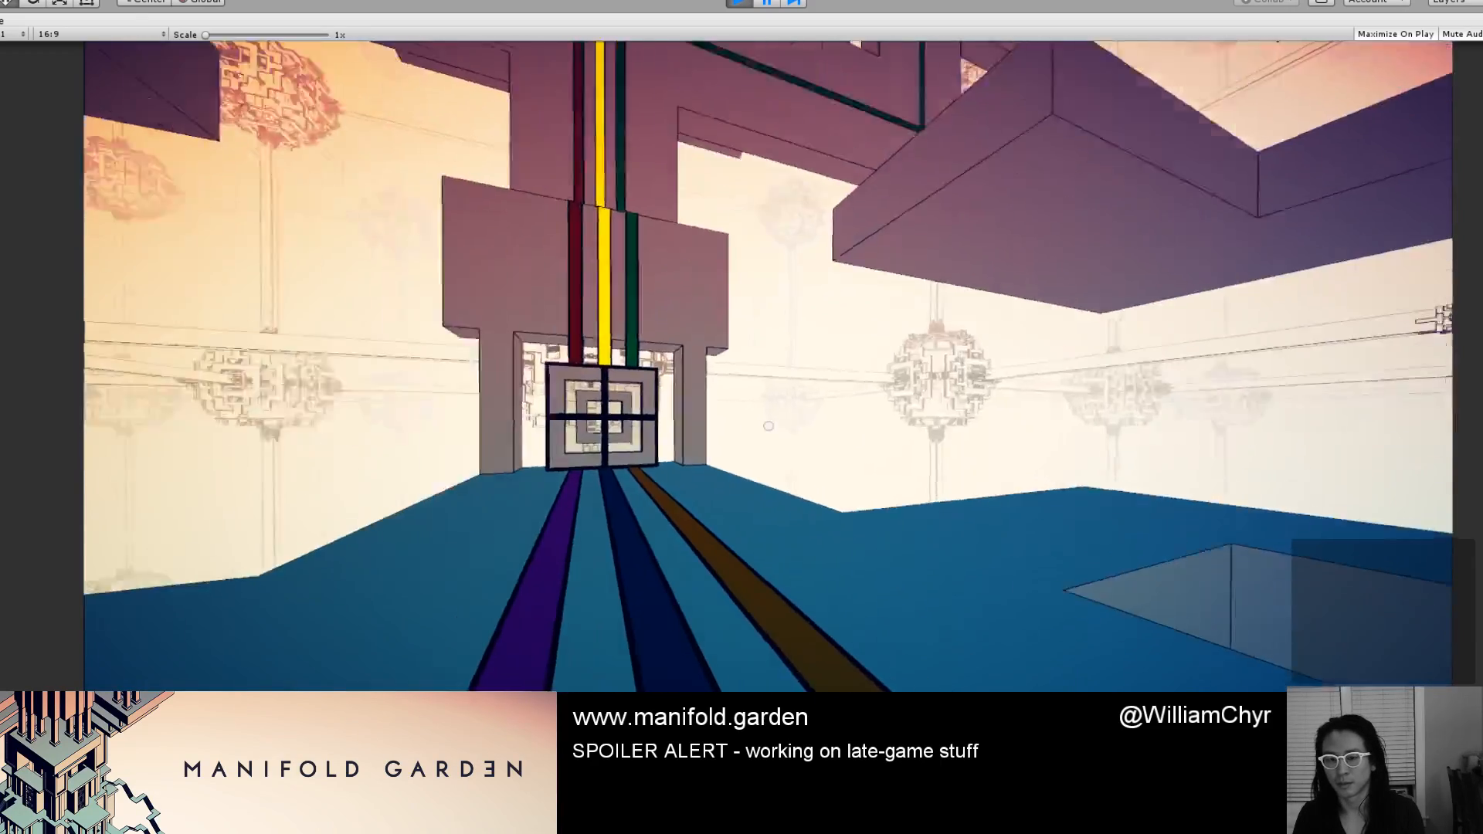
key(w)
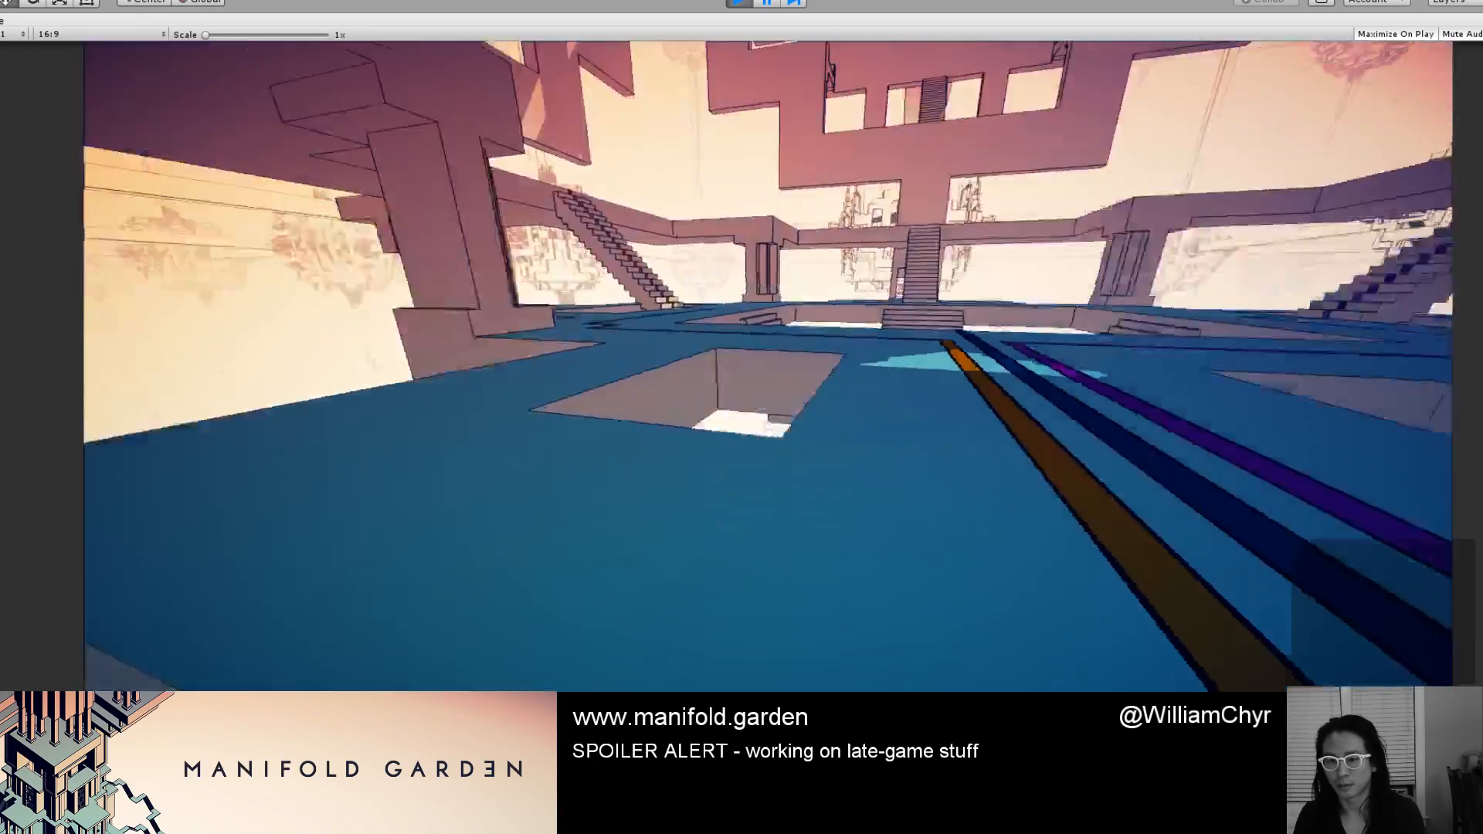
key(w)
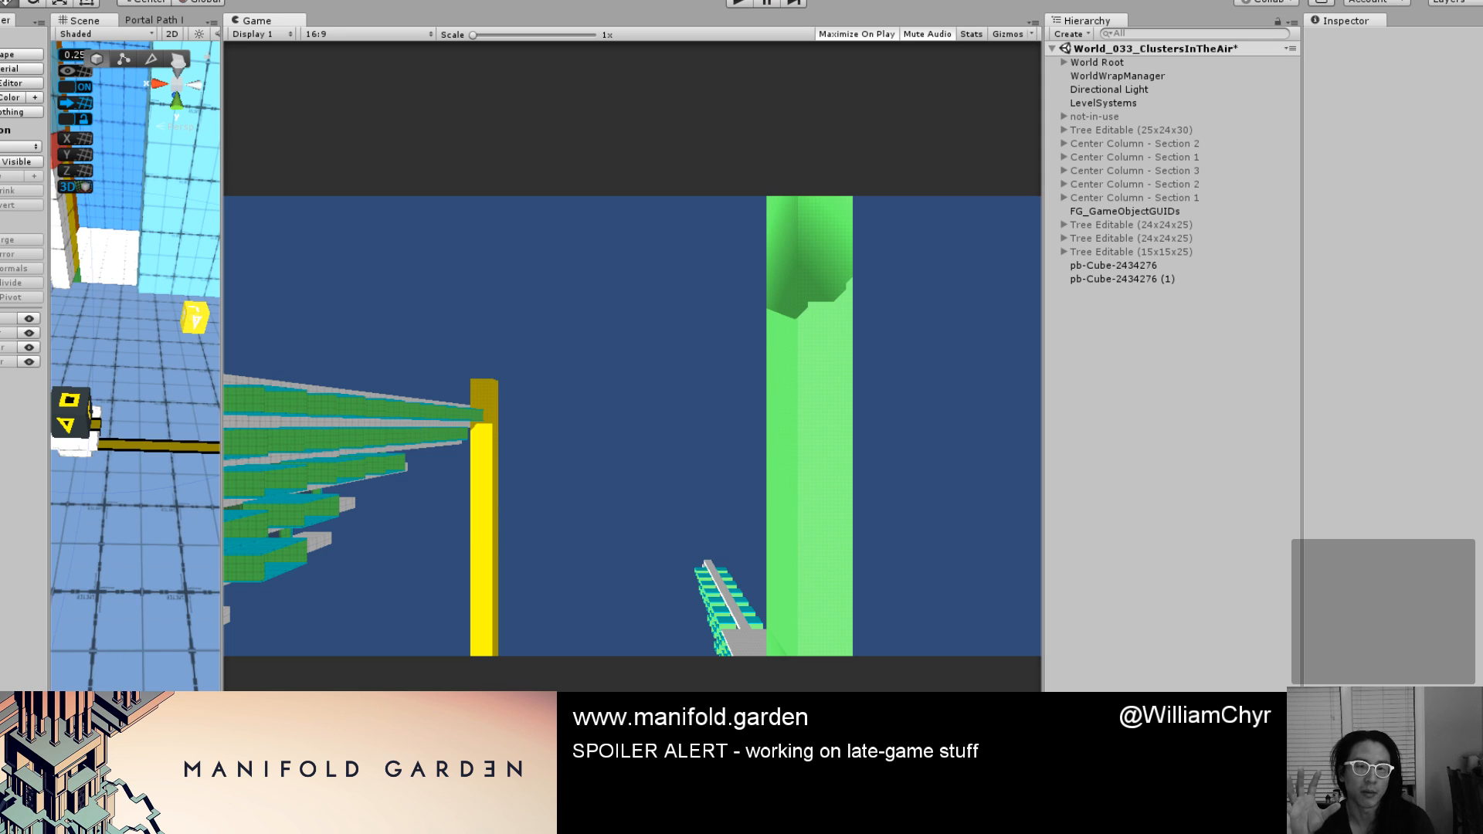
Show the Portal Path Map, widen its view across the editor, and examine the hallway connections of World_044.
click(149, 20)
drag(220, 153, 1002, 155)
middle_drag(502, 288, 485, 452)
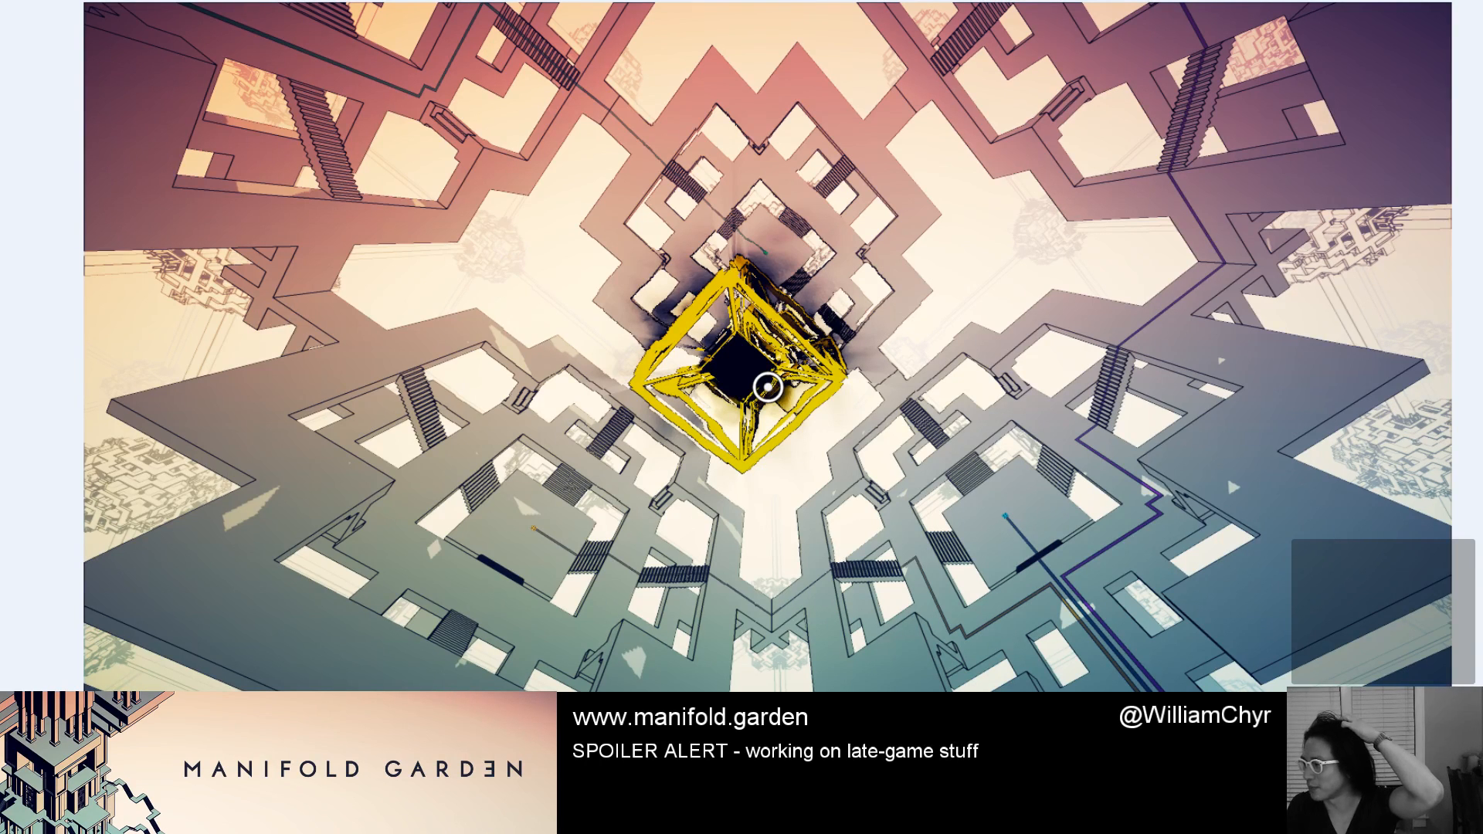
Page through the saved game screenshots of the light and dark worlds in the image viewer.
key(Right)
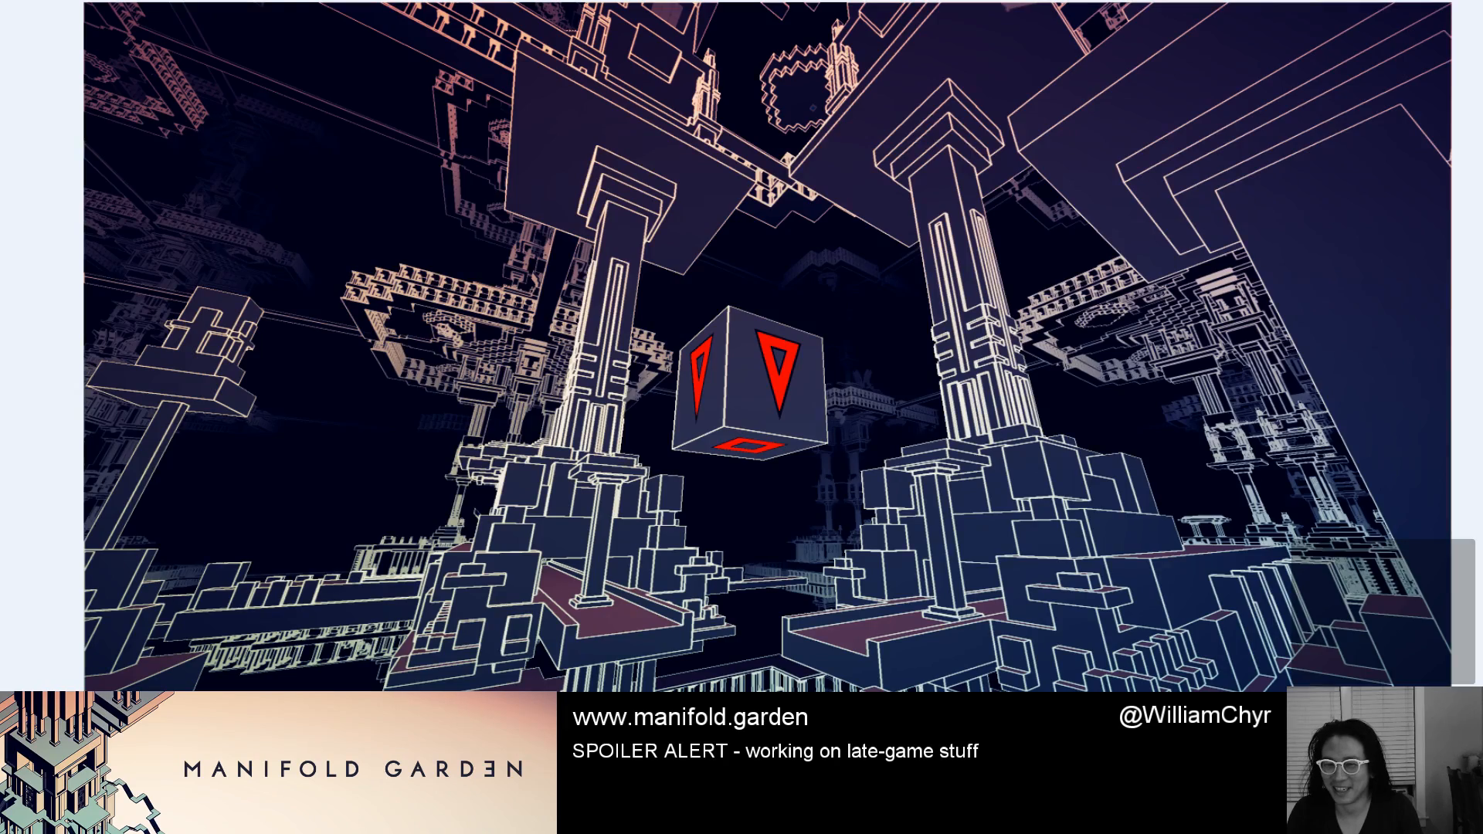
key(Right)
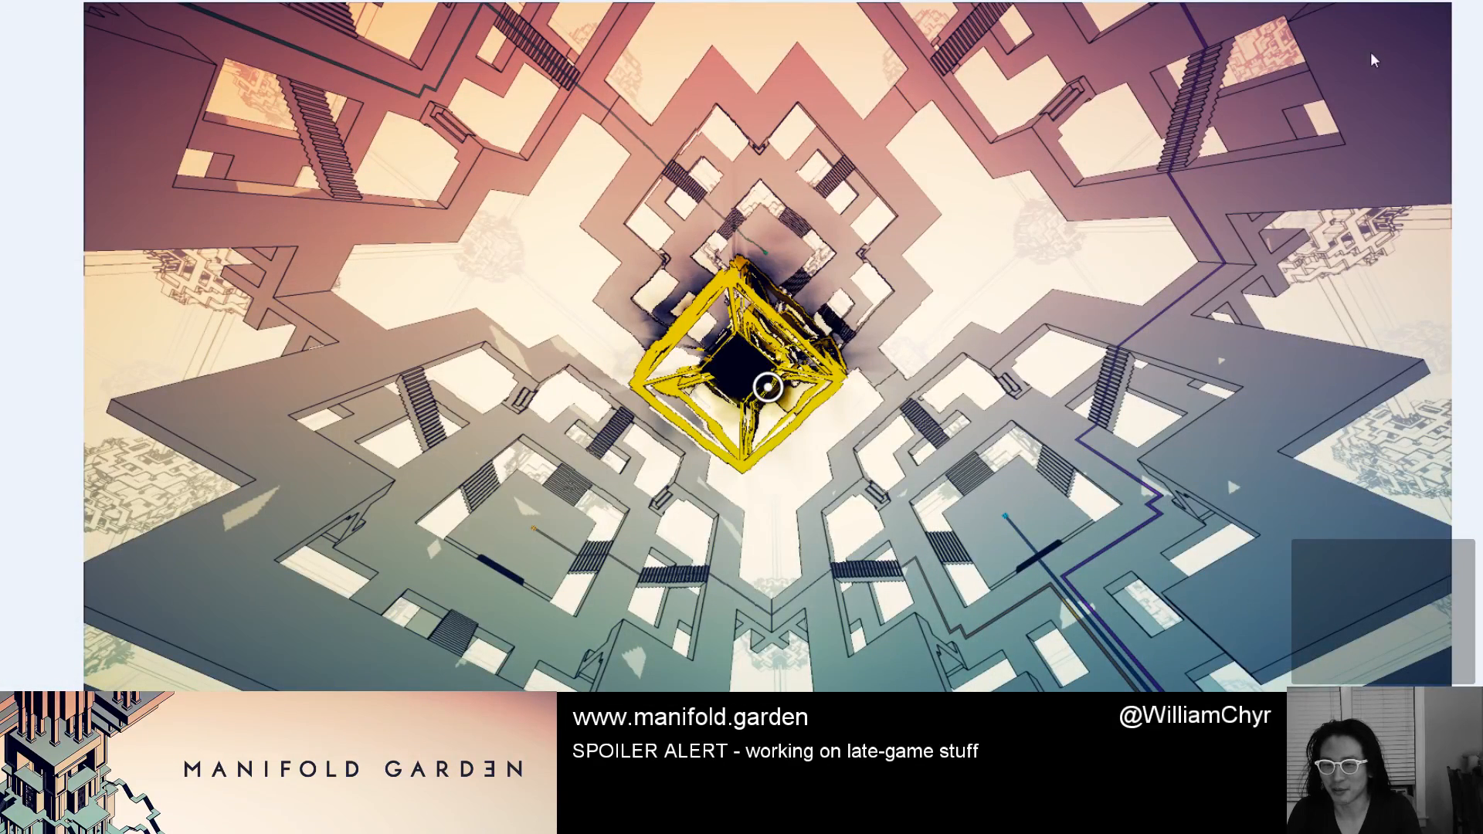
key(Right)
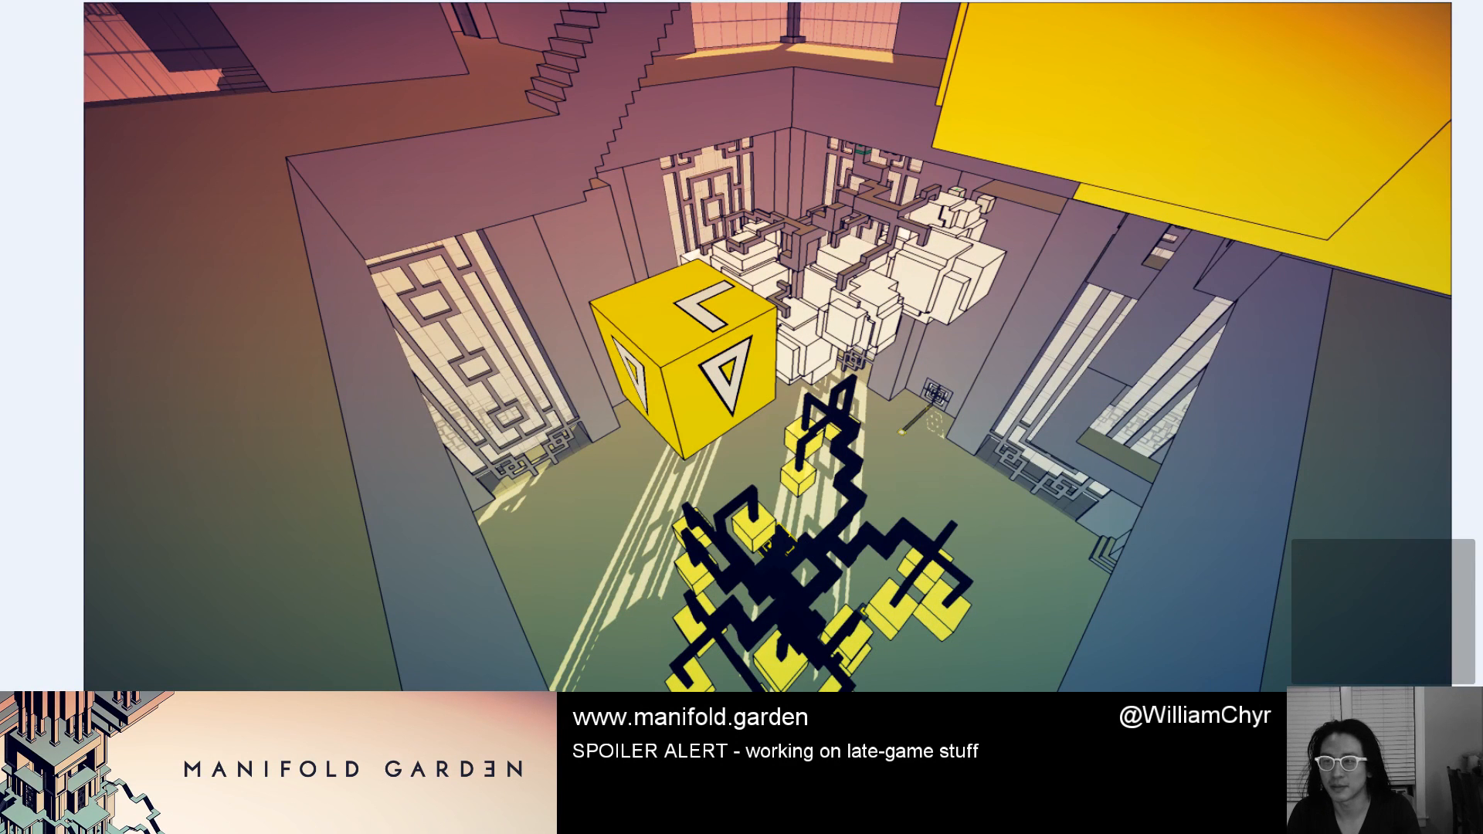
key(Right)
Switch back to Unity, dock the Game view alongside the Scene and Portal Path Map views, and show the Scene.
key(alt+Tab)
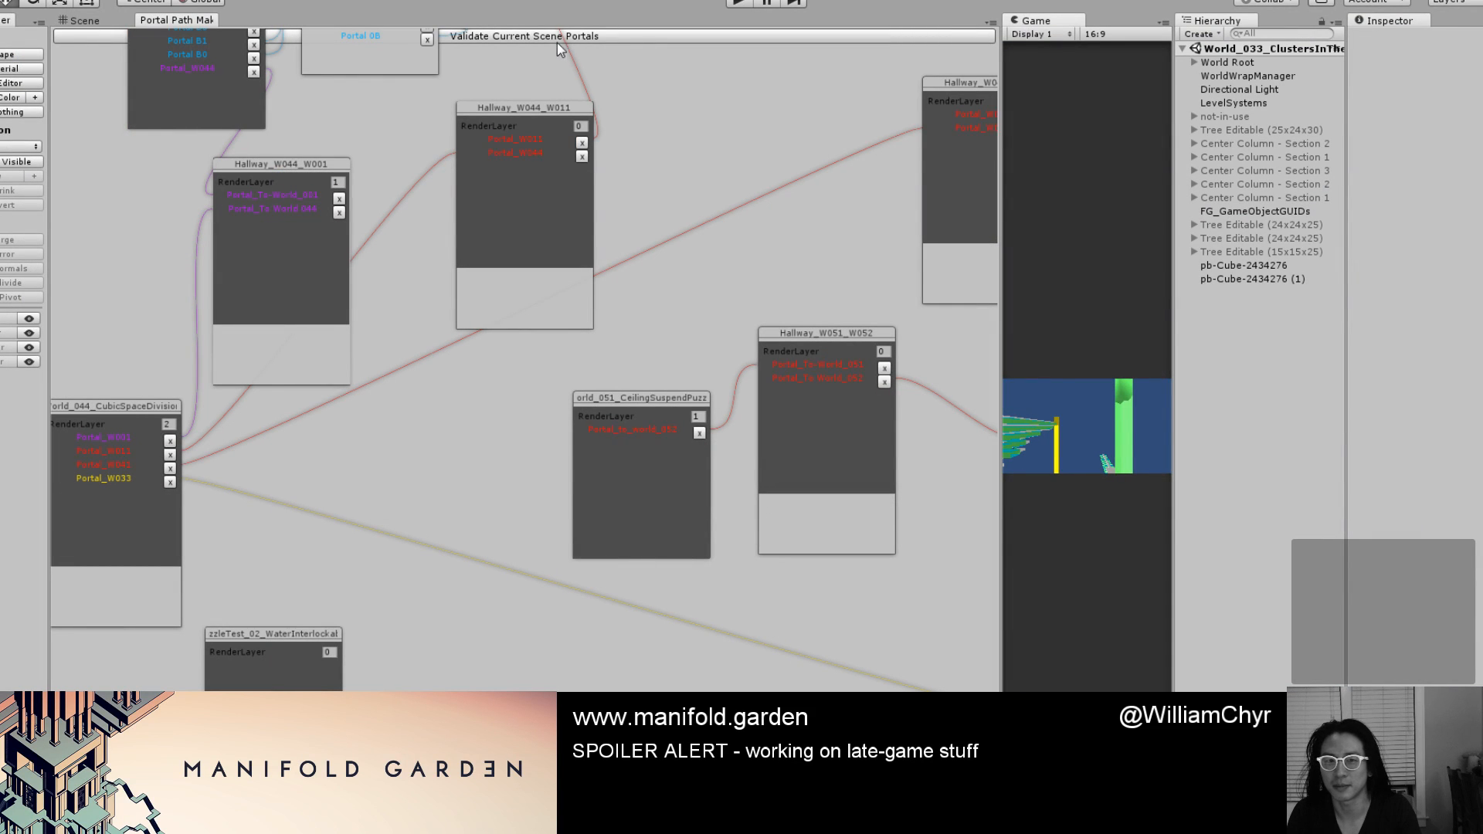
drag(1020, 20, 814, 37)
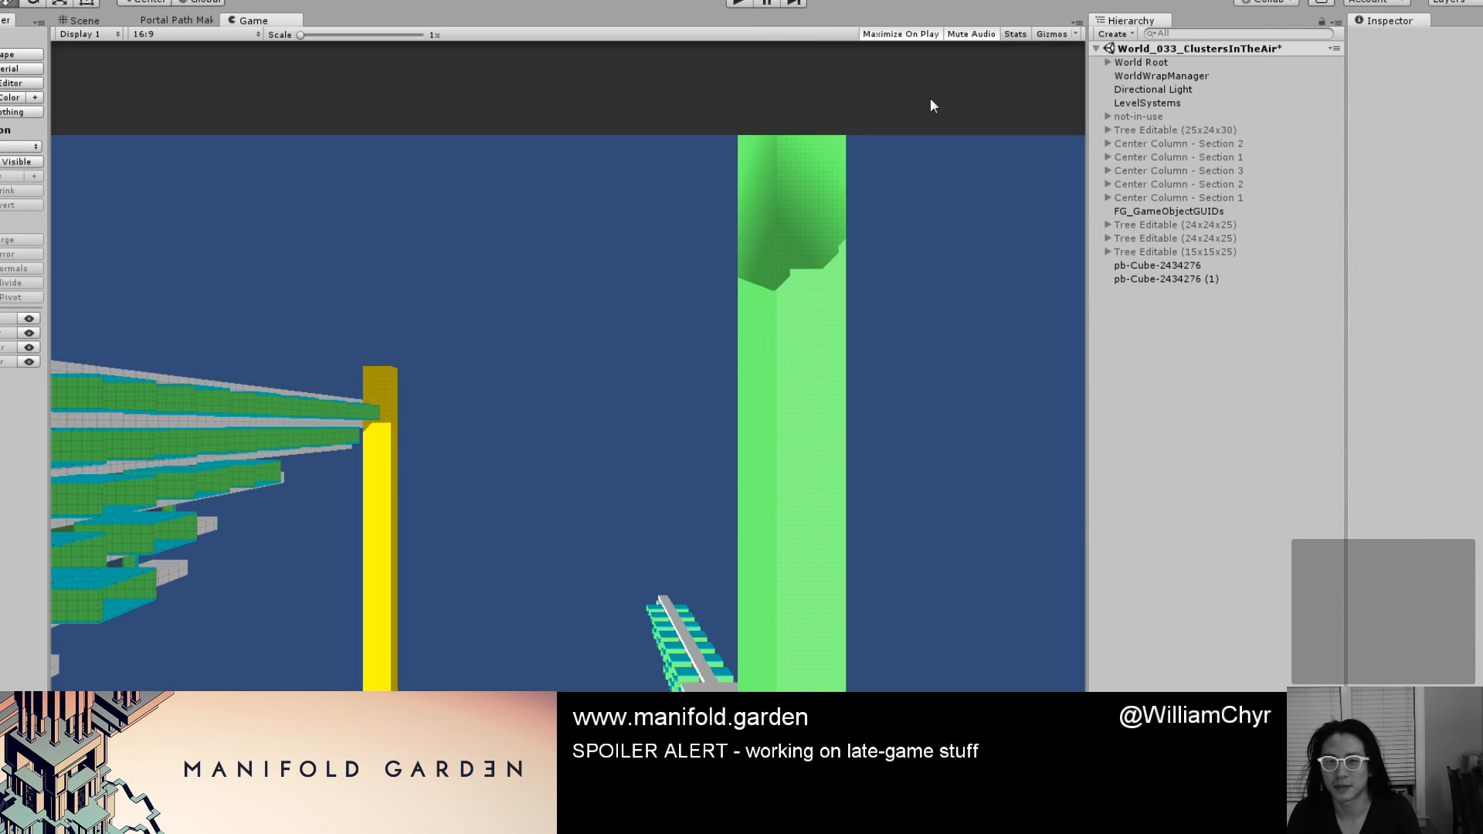
click(87, 22)
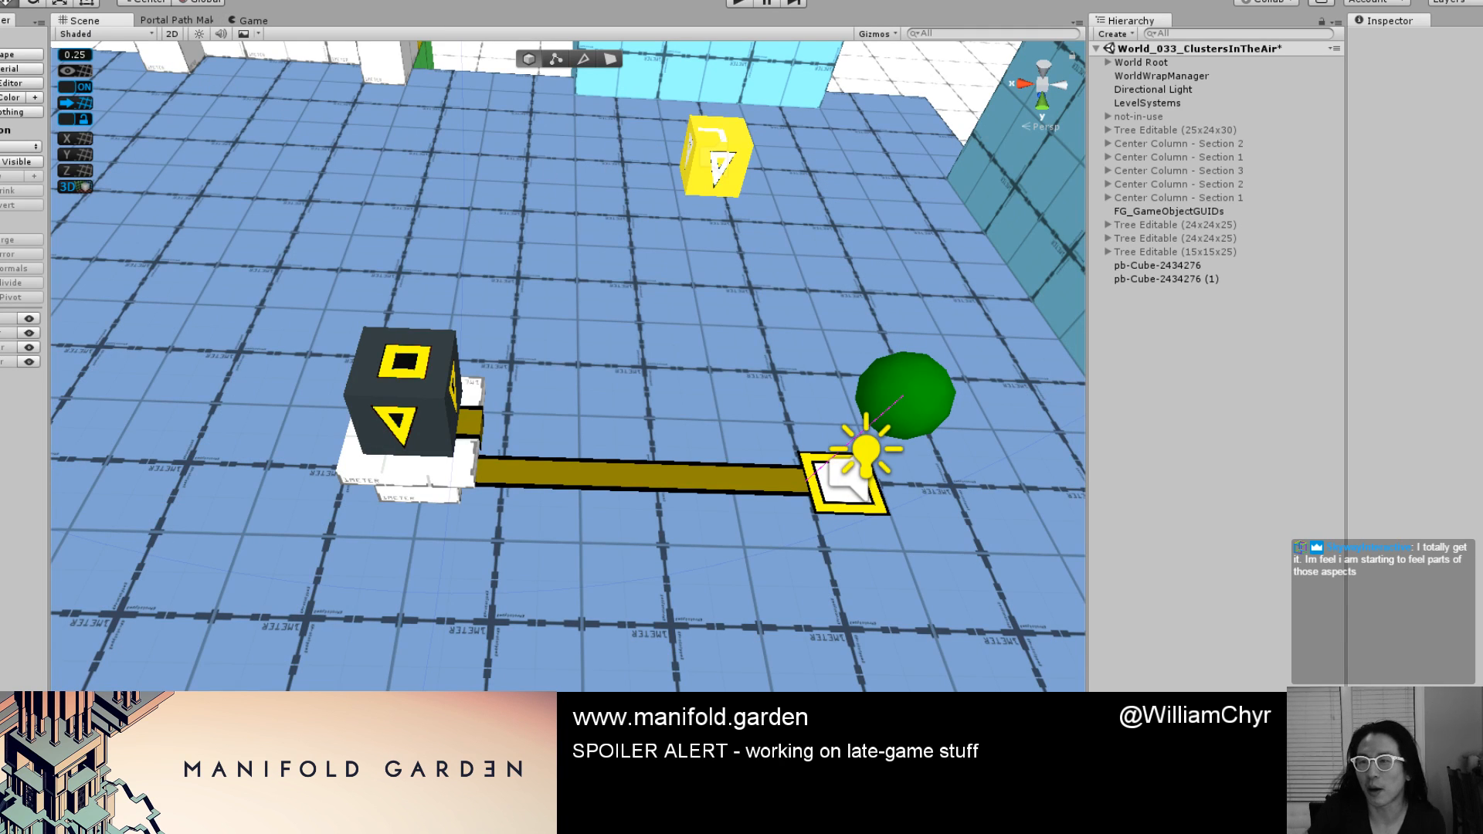
Minimize Unity and display the Unfolding The Garden banner in a restored image viewer window widened to show the full schedule.
click(1397, 1)
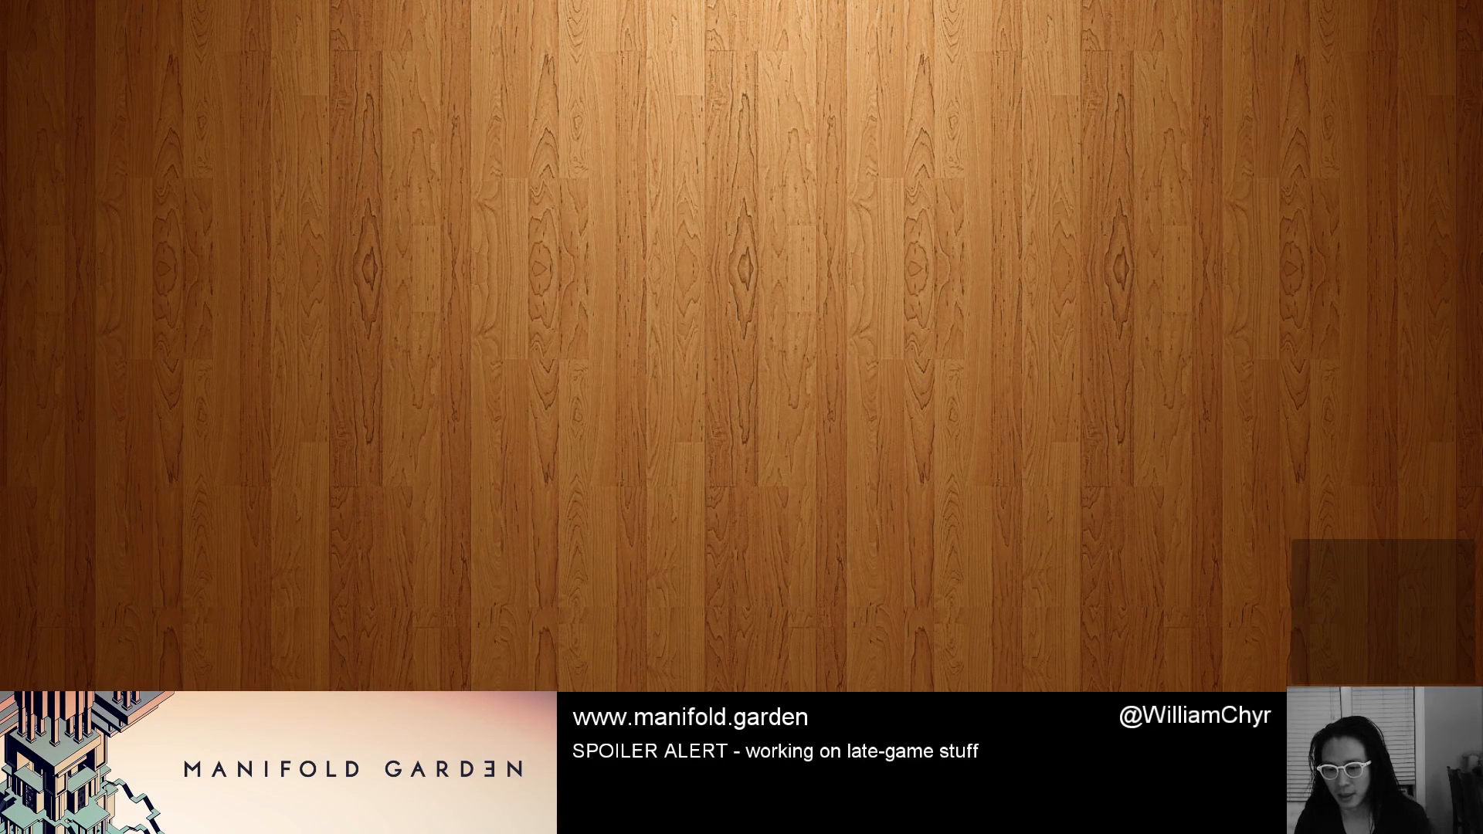
mouse_move(231, 819)
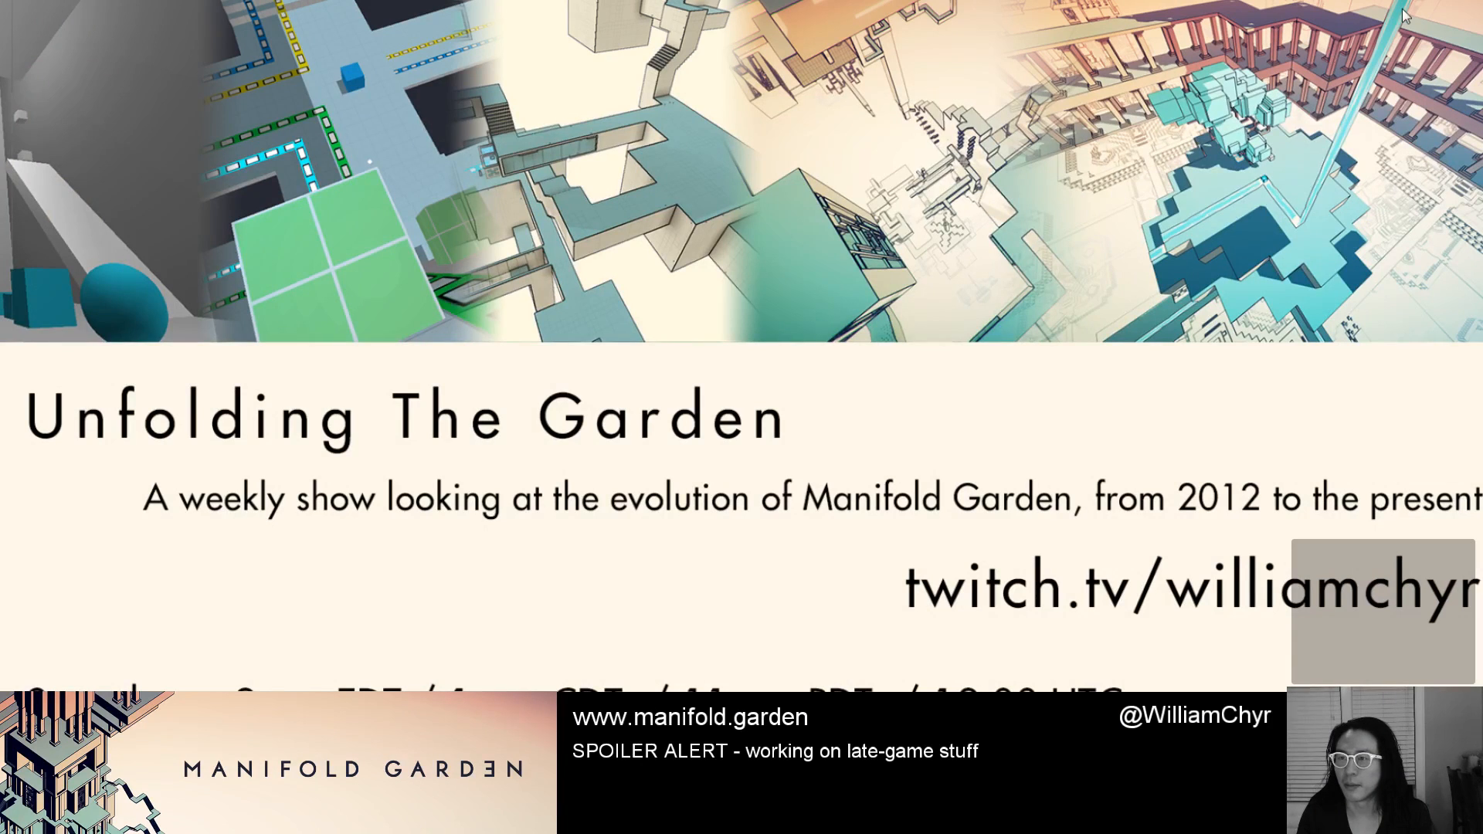
click(1468, 2)
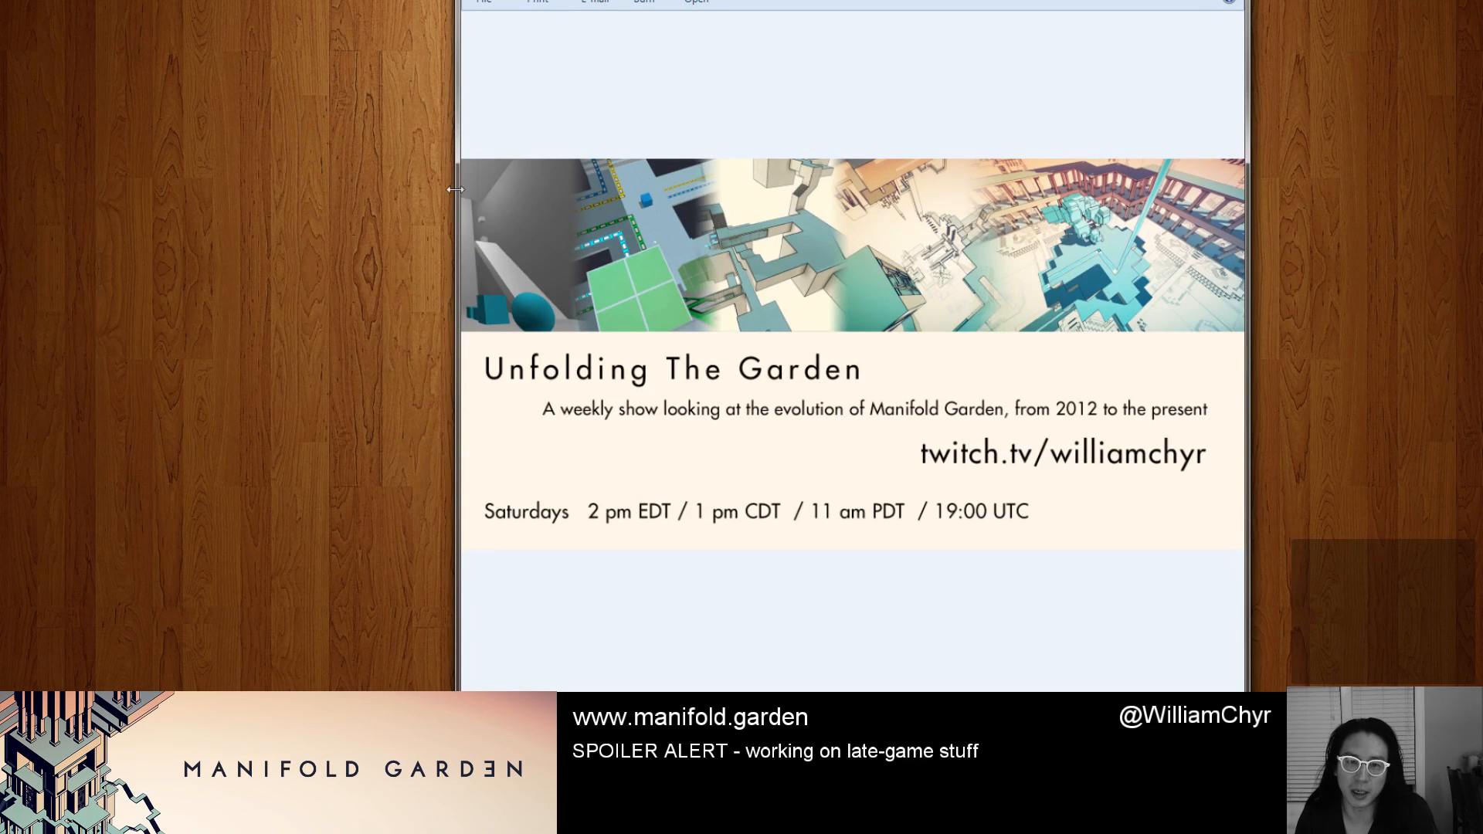
drag(456, 143, 156, 155)
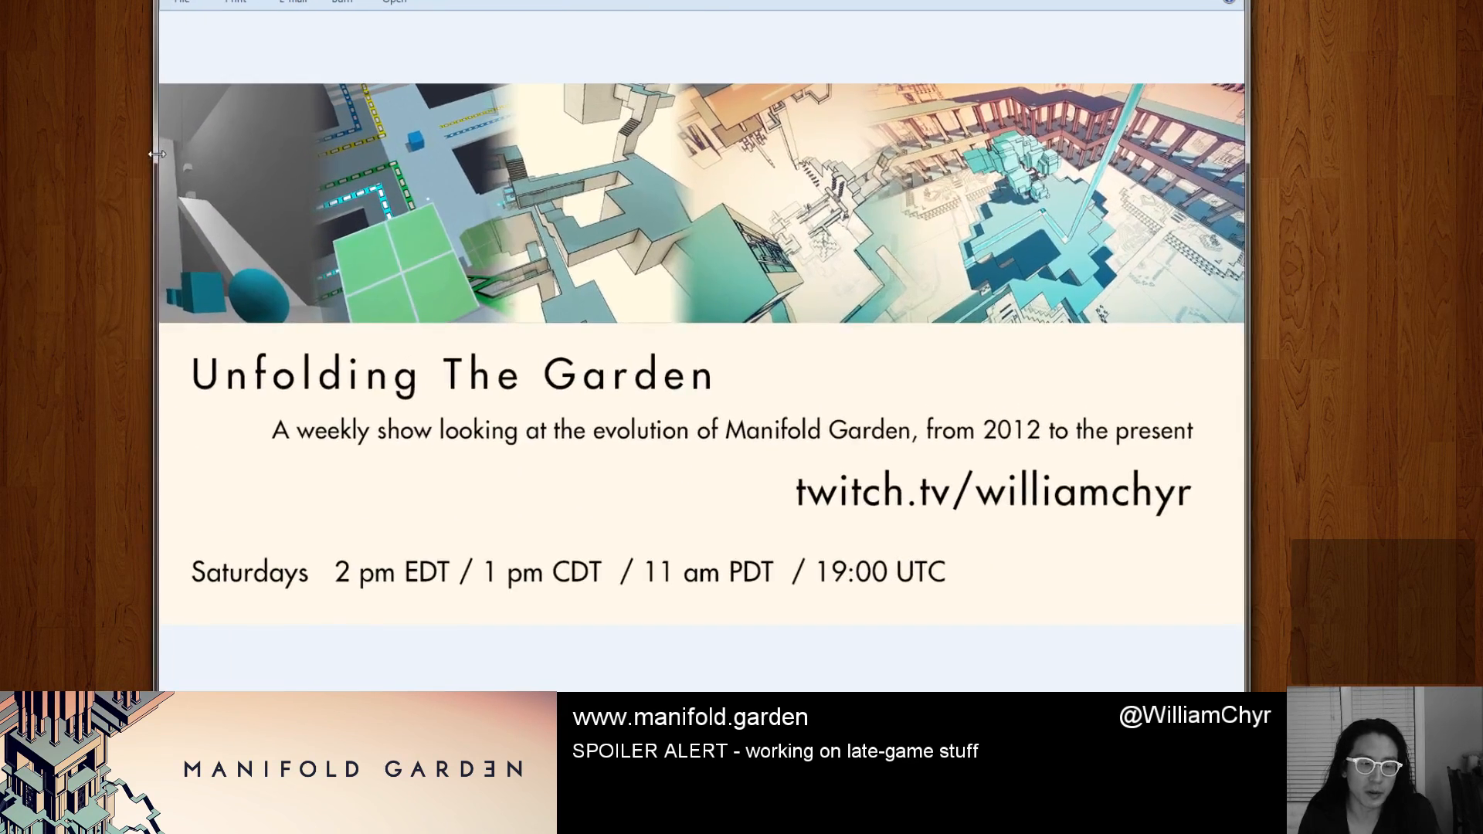